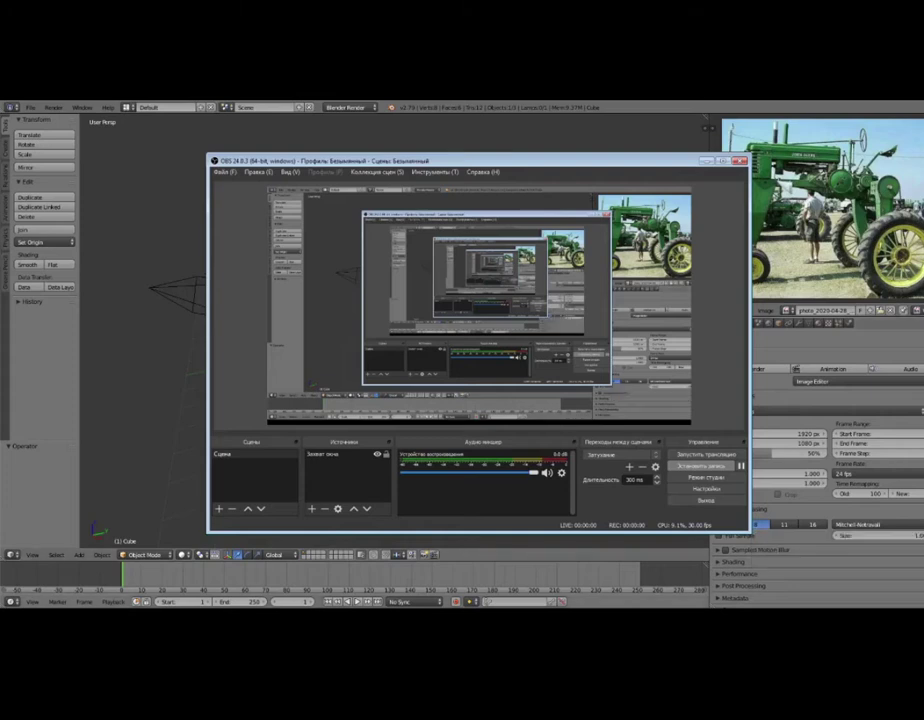
Minimize OBS Studio to show Blender's default cube beside the tractor reference photo.
scroll(400, 330, "up", 2)
Cut a vertical loop through the middle of the cube and delete one half's vertices.
scroll(400, 330, "up", 2)
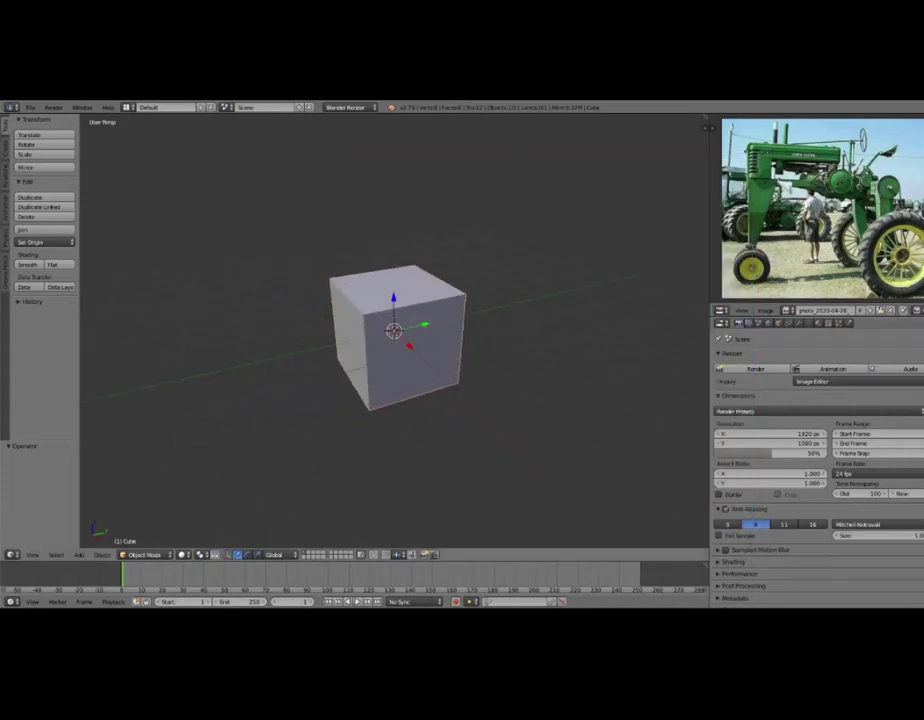
key("Tab")
key("a")
mouse_move(360, 330)
middle_mouse_down()
mouse_move(430, 335)
mouse_move(440, 345)
middle_mouse_up()
key("ctrl+r")
left_click(393, 330)
right_click(419, 357)
key("x")
left_click(365, 363)
middle_click_drag(365, 363, 380, 360)
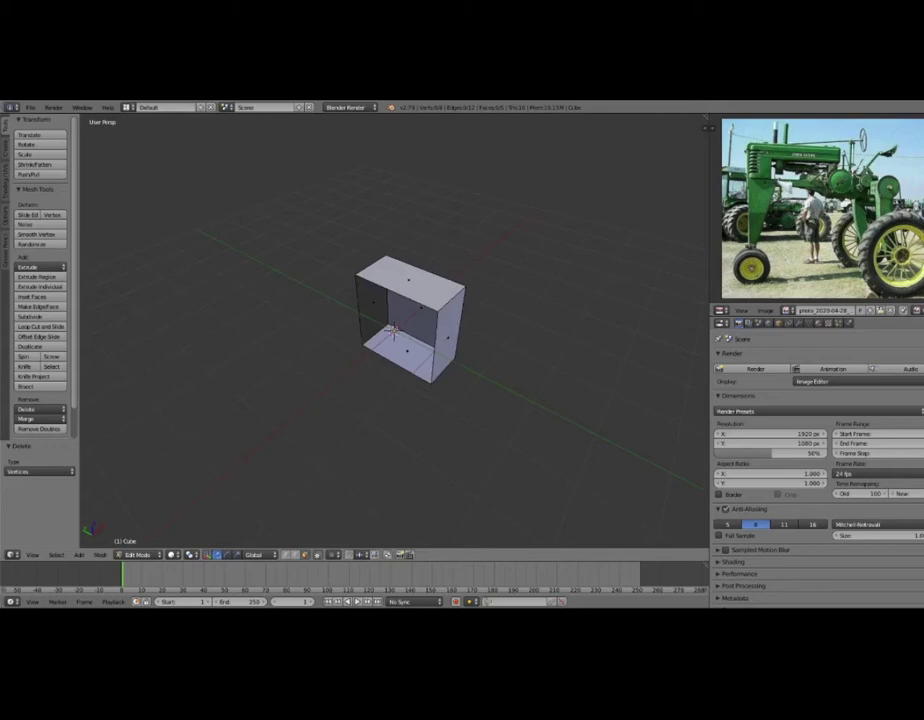
key("Tab")
Add a Mirror modifier so the remaining half mirrors back into a full cube.
left_click(798, 323)
left_click(732, 356)
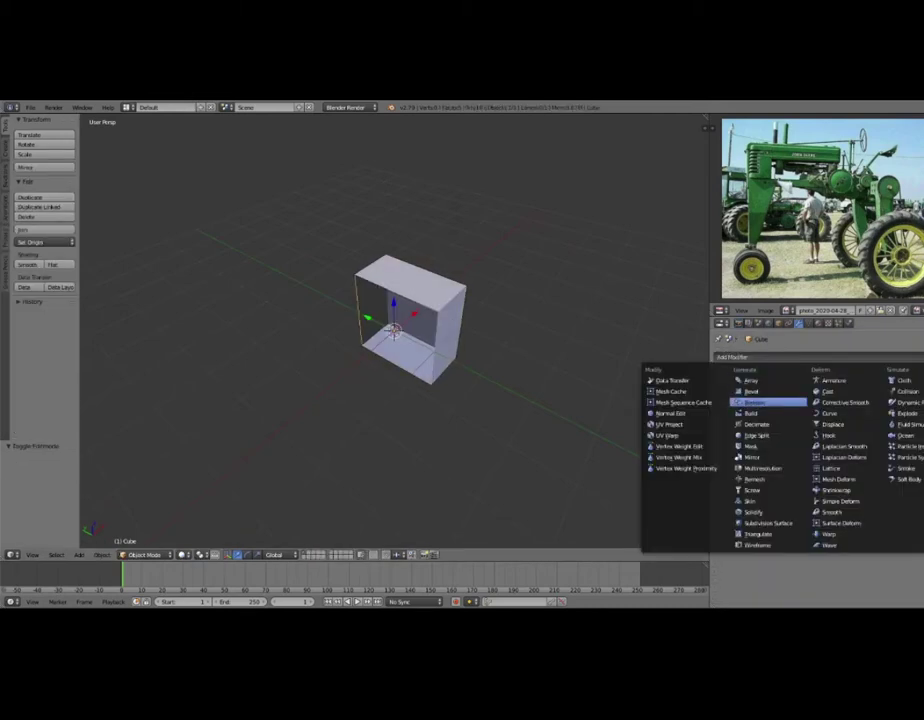
left_click(752, 457)
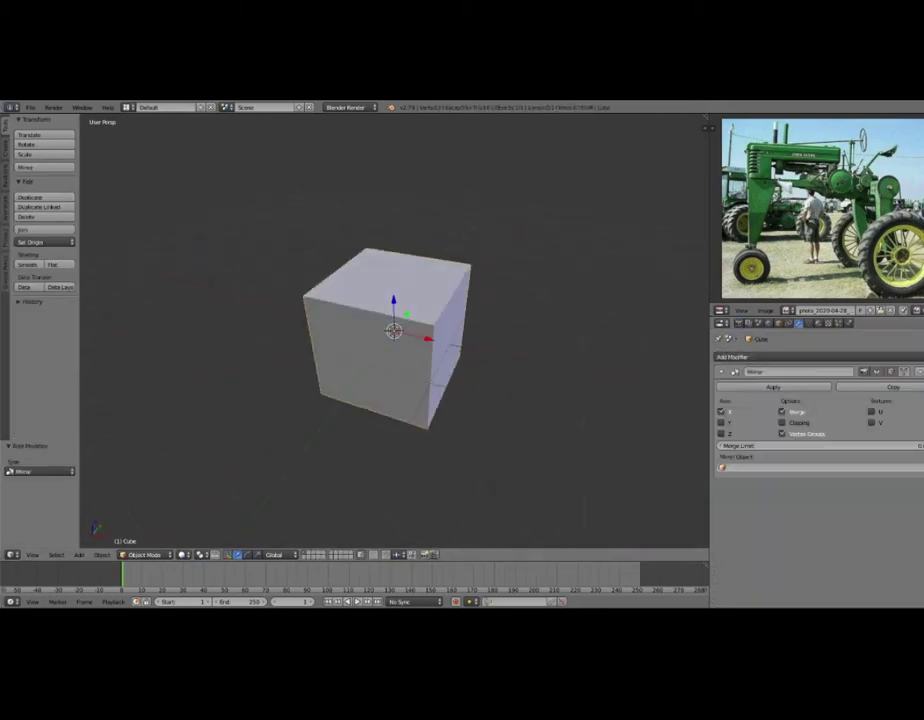
key("Tab")
Narrow the mirrored box by moving its face and edges along the Y axis.
mouse_move(393, 380)
middle_mouse_down()
mouse_move(420, 360)
mouse_move(380, 368)
mouse_move(410, 350)
mouse_move(420, 265)
middle_mouse_up()
right_click(400, 340)
key("g")
key("Return")
key("Return")
middle_click_drag(393, 331, 395, 332)
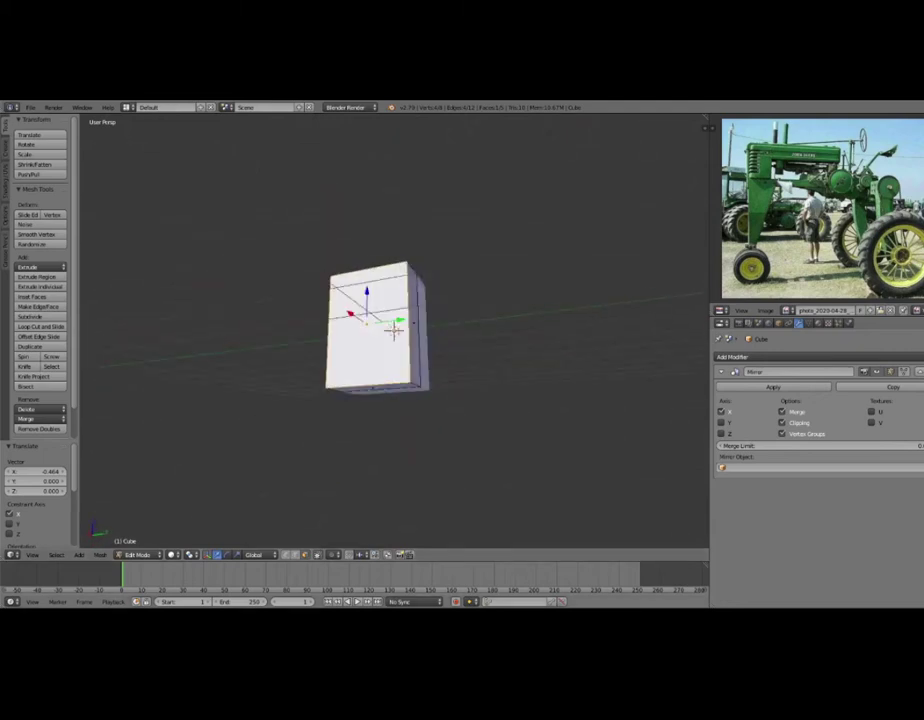
right_click(394, 330)
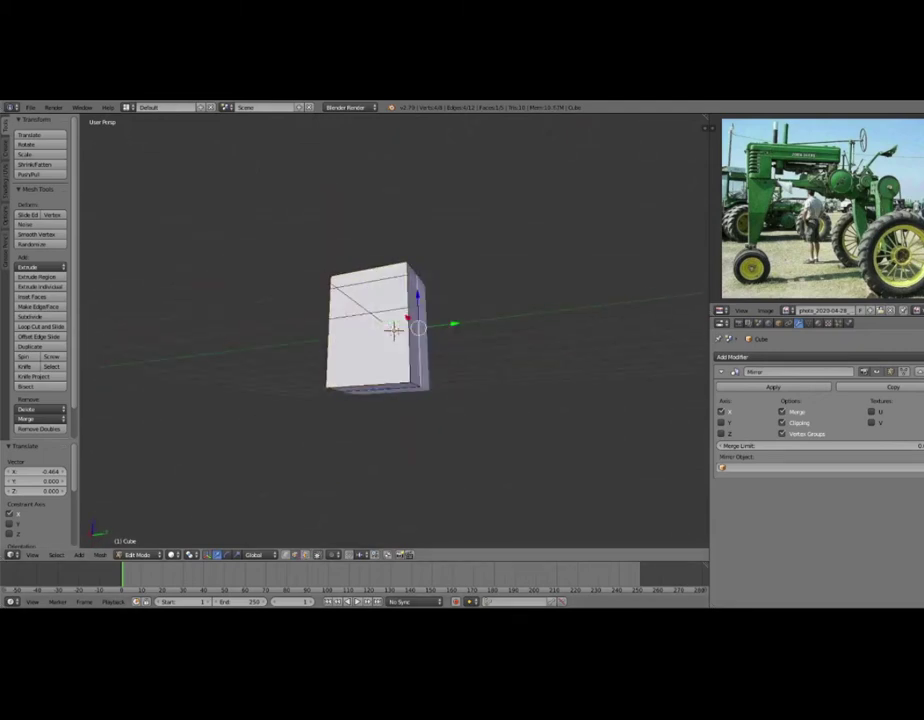
key("g")
key("y")
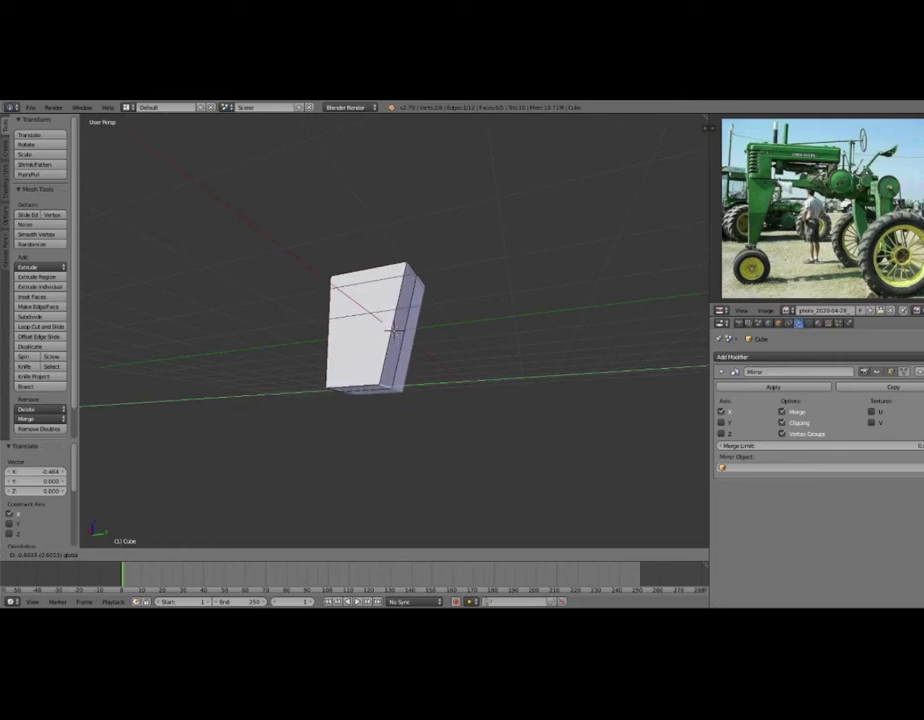
left_click(395, 330)
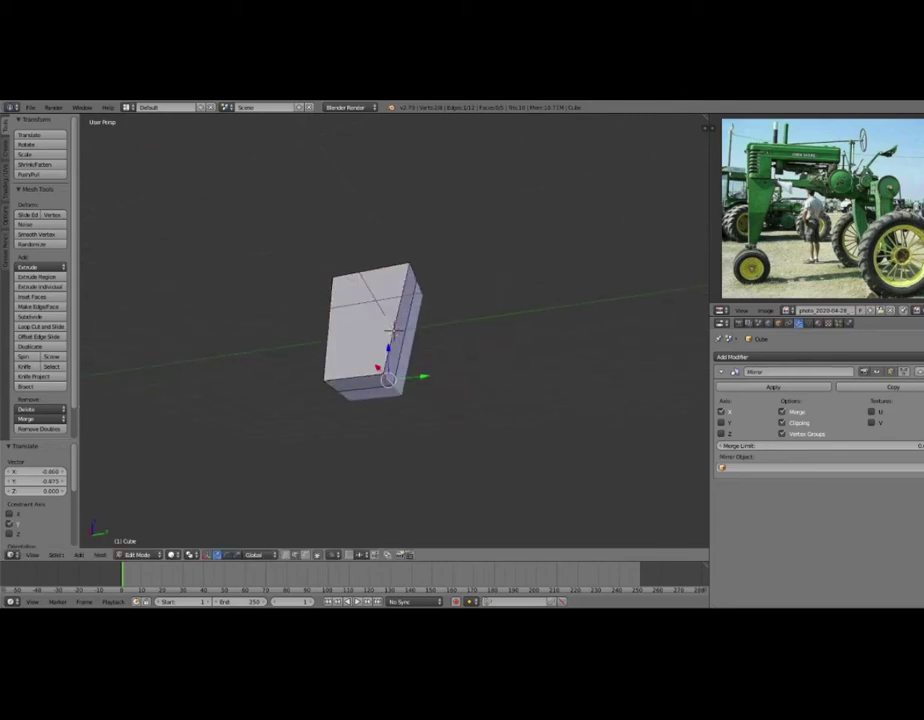
middle_click_drag(393, 333, 393, 333)
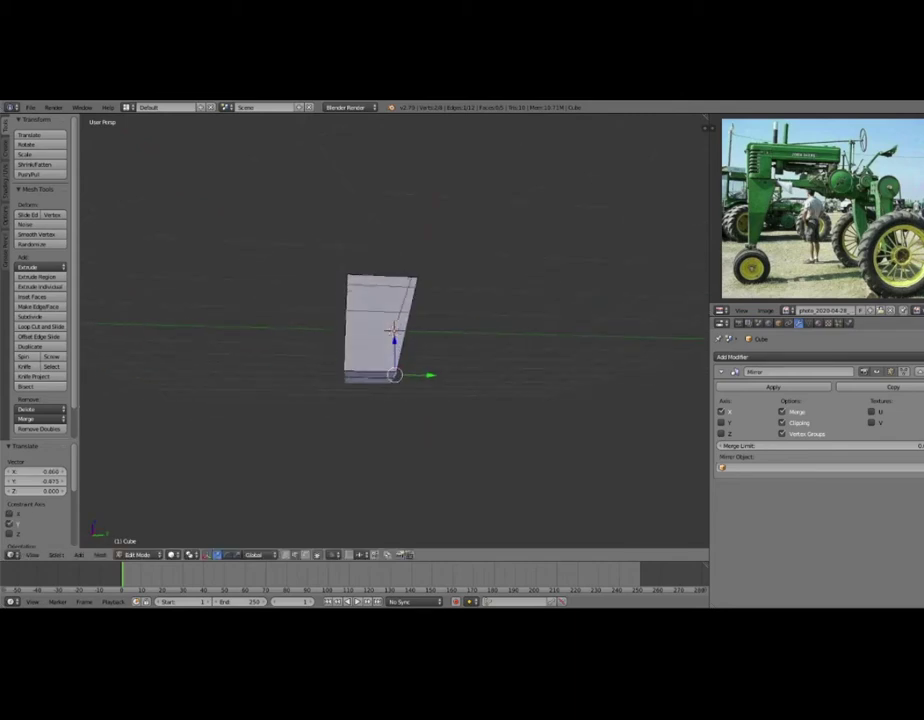
key("g")
key("y")
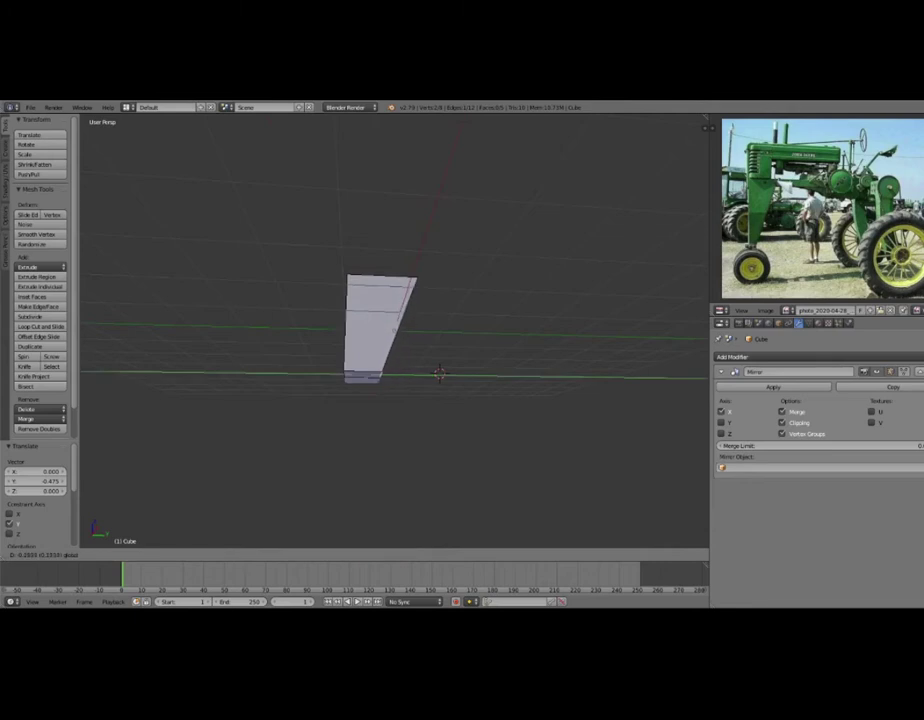
left_click(439, 373)
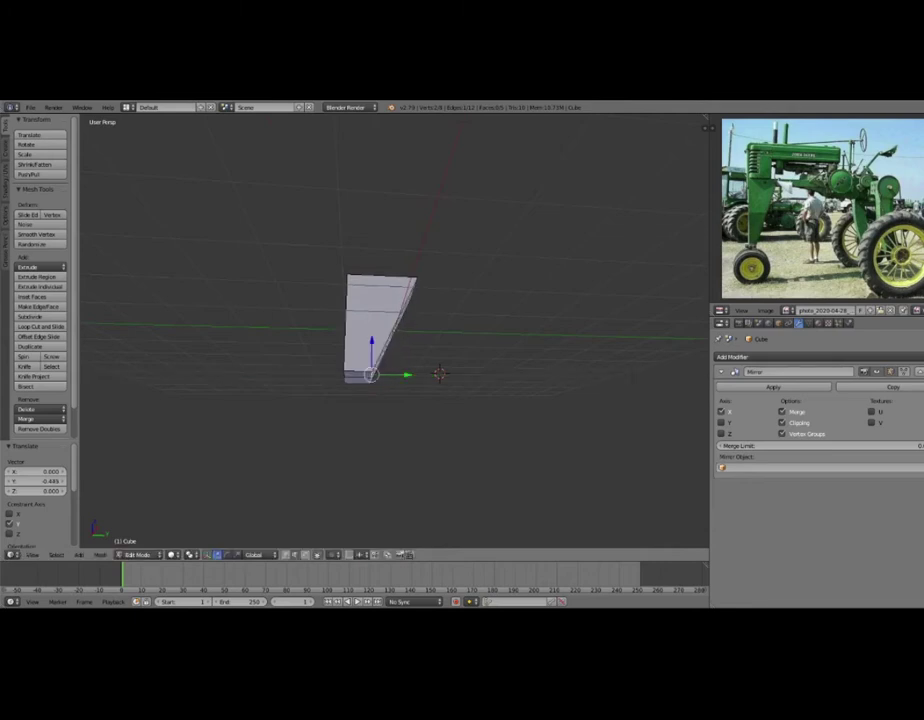
Lower the bottom-left vertex along Z to stretch the box into a tall tapered column.
right_click(371, 320)
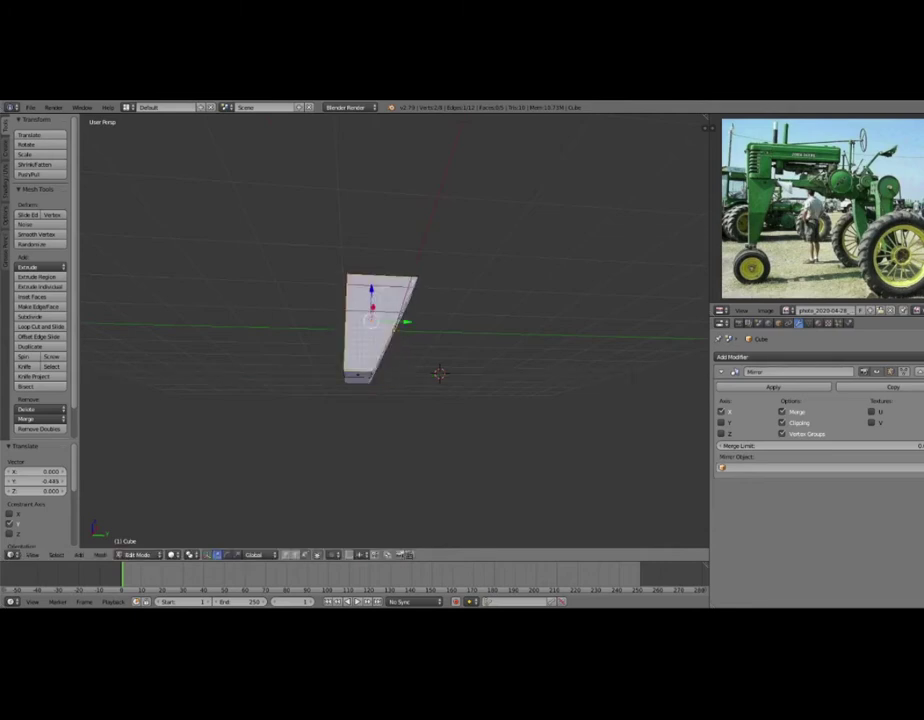
right_click(357, 375)
key("g")
key("z")
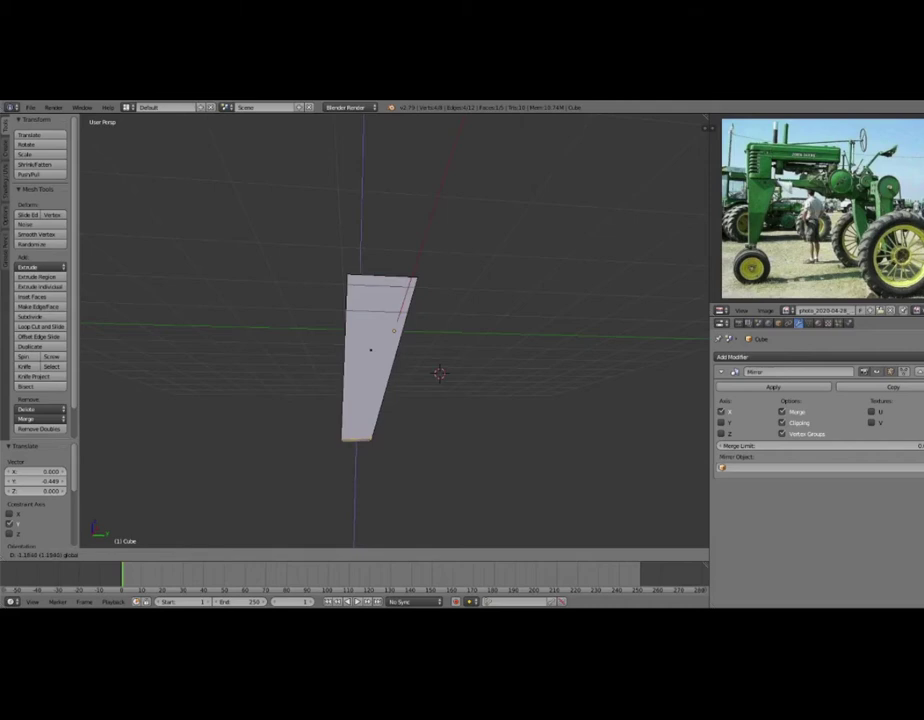
key("Return")
mouse_move(429, 150)
middle_mouse_down()
mouse_move(478, 160)
mouse_move(480, 125)
mouse_move(536, 140)
mouse_move(540, 120)
middle_mouse_up()
key("a")
scroll(395, 380, "up", 3)
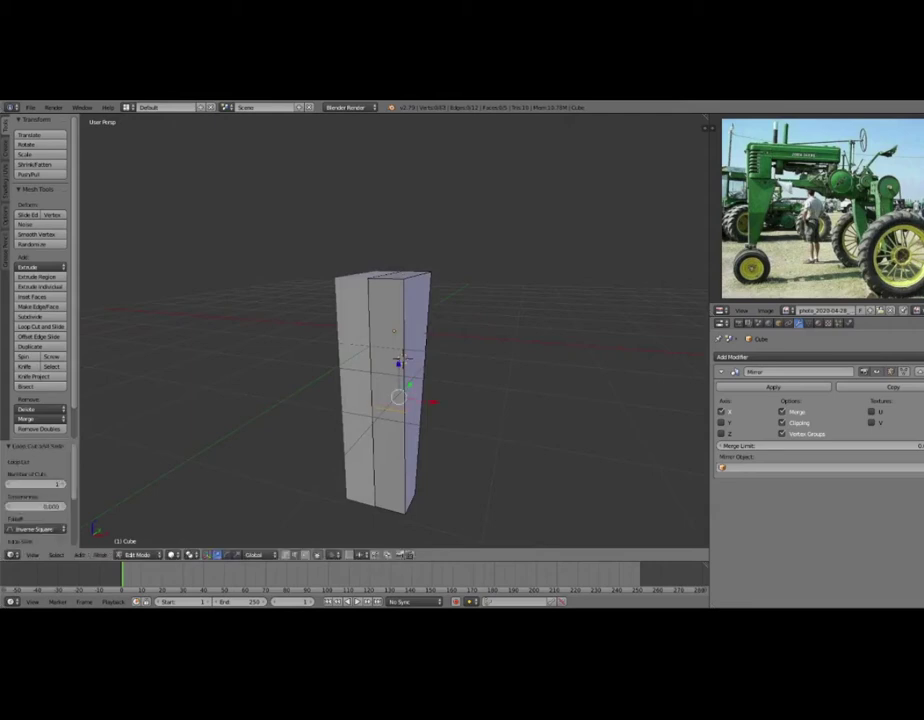
mouse_move(401, 358)
middle_mouse_down()
mouse_move(434, 364)
mouse_move(411, 378)
mouse_move(445, 370)
mouse_move(462, 435)
mouse_move(462, 458)
mouse_move(425, 504)
mouse_move(474, 433)
mouse_move(474, 441)
mouse_move(448, 503)
mouse_move(410, 478)
mouse_move(403, 545)
mouse_move(395, 515)
middle_mouse_up()
Add a horizontal edge loop across the leg and select its top face.
key("3")
key("ctrl+r")
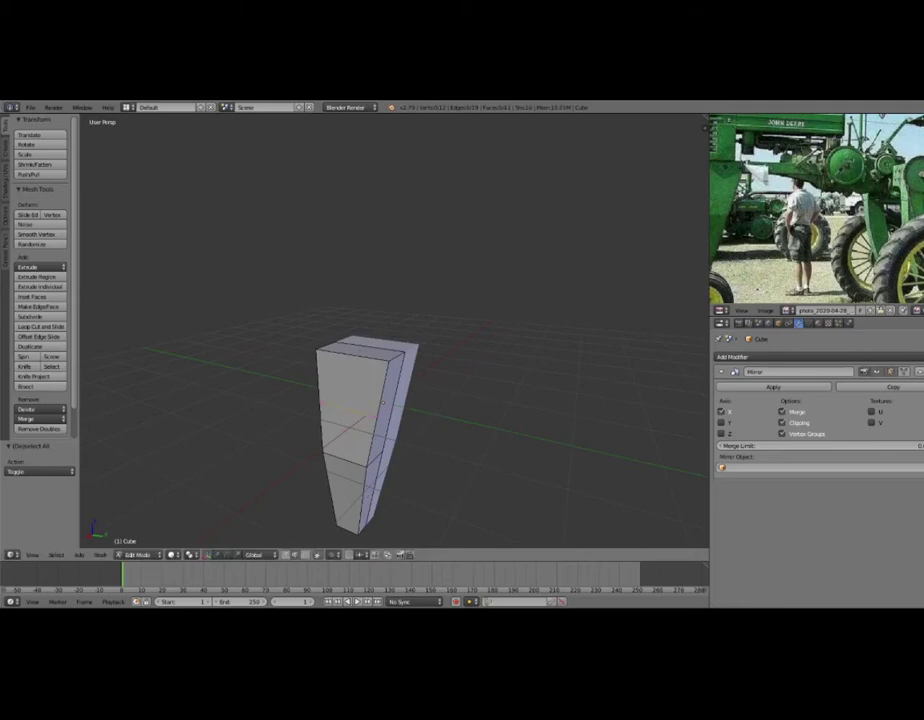
left_click(383, 402)
left_click(383, 402)
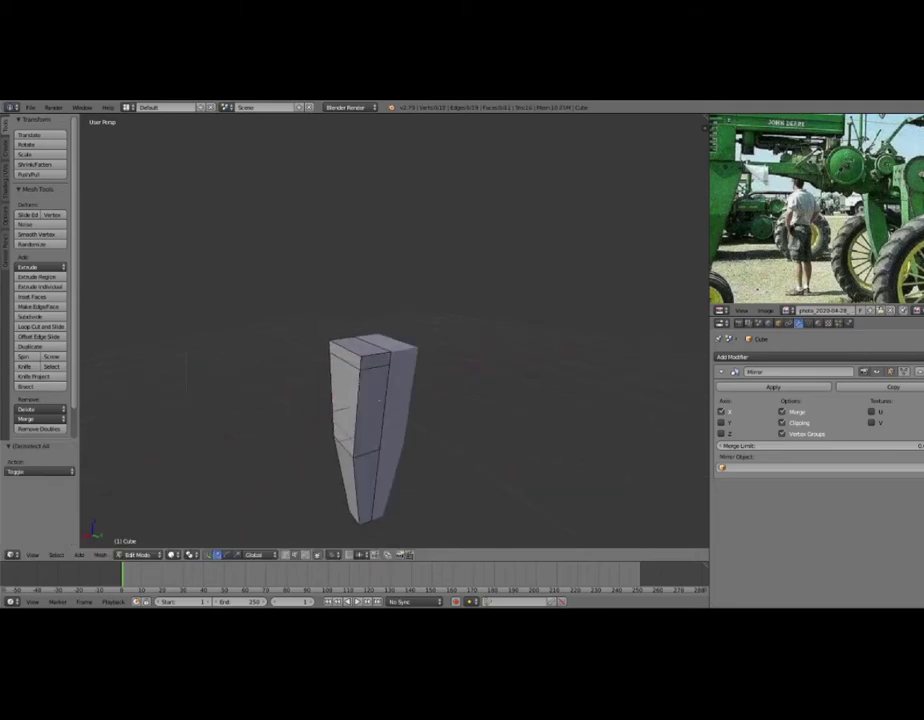
mouse_move(383, 402)
middle_mouse_down()
mouse_move(378, 420)
mouse_move(360, 400)
mouse_move(381, 432)
mouse_move(385, 416)
middle_mouse_up()
right_click(362, 356)
right_click(350, 420, "ctrl")
key("a")
right_click(351, 371)
Extrude the leg's top face sideways along Y into a beam and adjust its length.
scroll(410, 470, "down", 4)
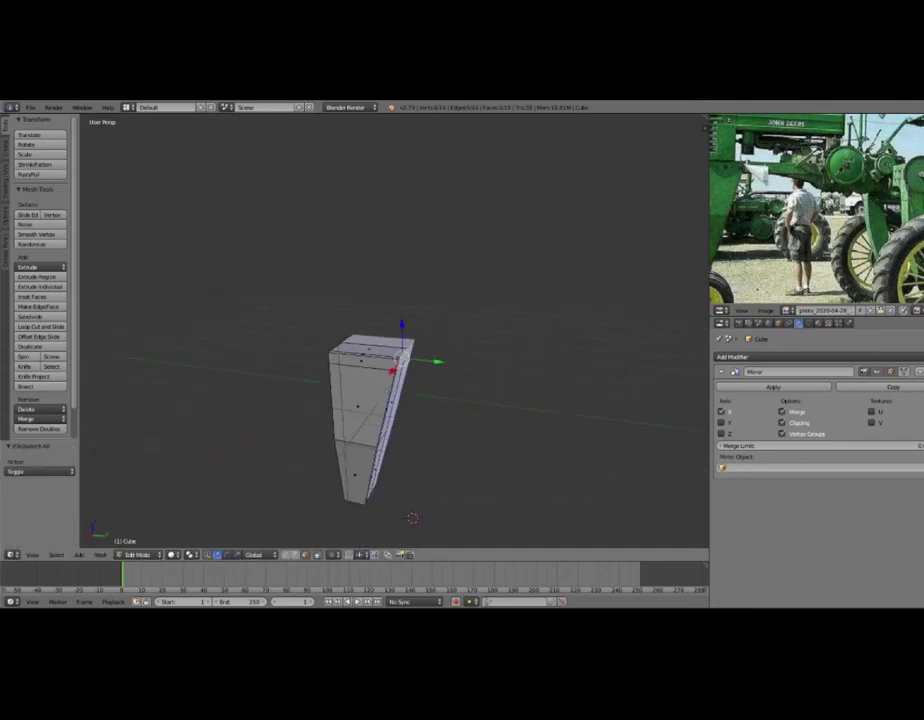
key("e")
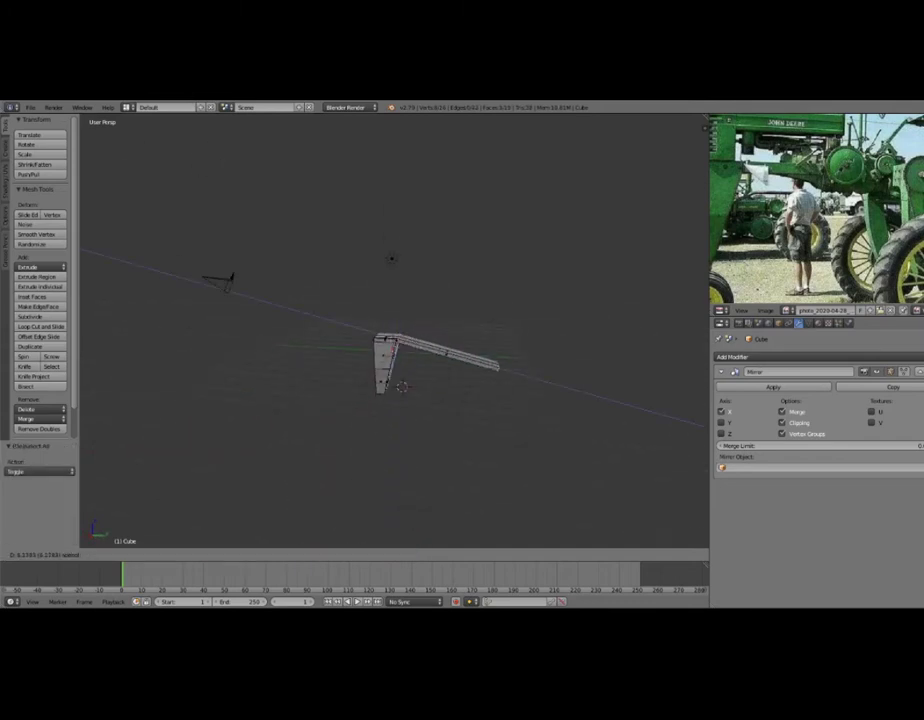
key("x")
key("y")
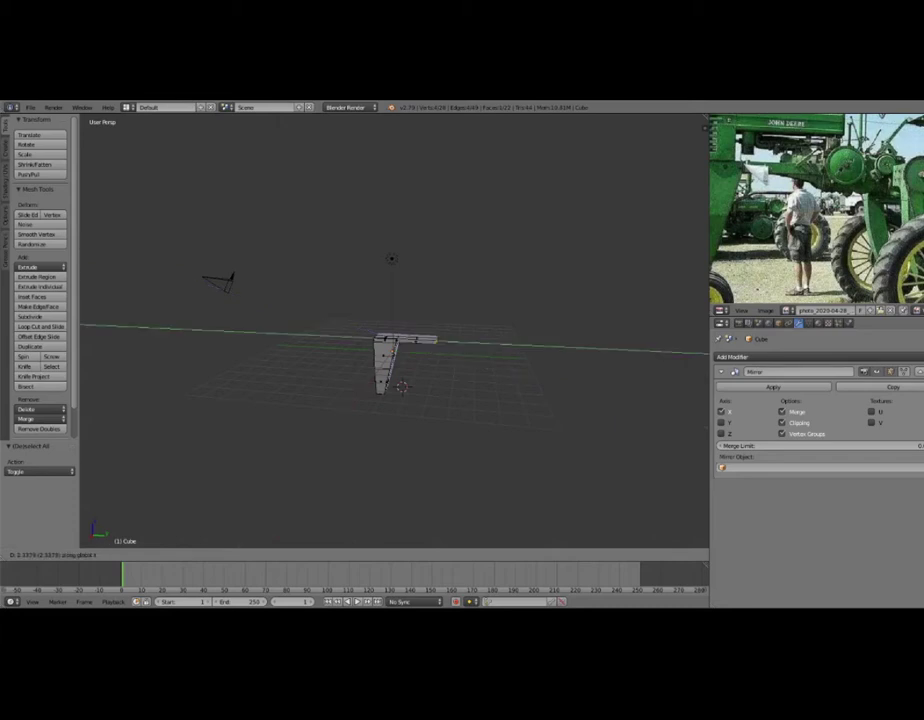
key("Return")
middle_click_drag(400, 400, 320, 385)
middle_click_drag(293, 430, 303, 433)
key("g")
key("y")
key("Return")
Scale the beam's end selection along the Y axis.
mouse_move(290, 180)
middle_mouse_down()
mouse_move(301, 167)
mouse_move(255, 225)
middle_mouse_up()
key("s")
key("y")
key("Return")
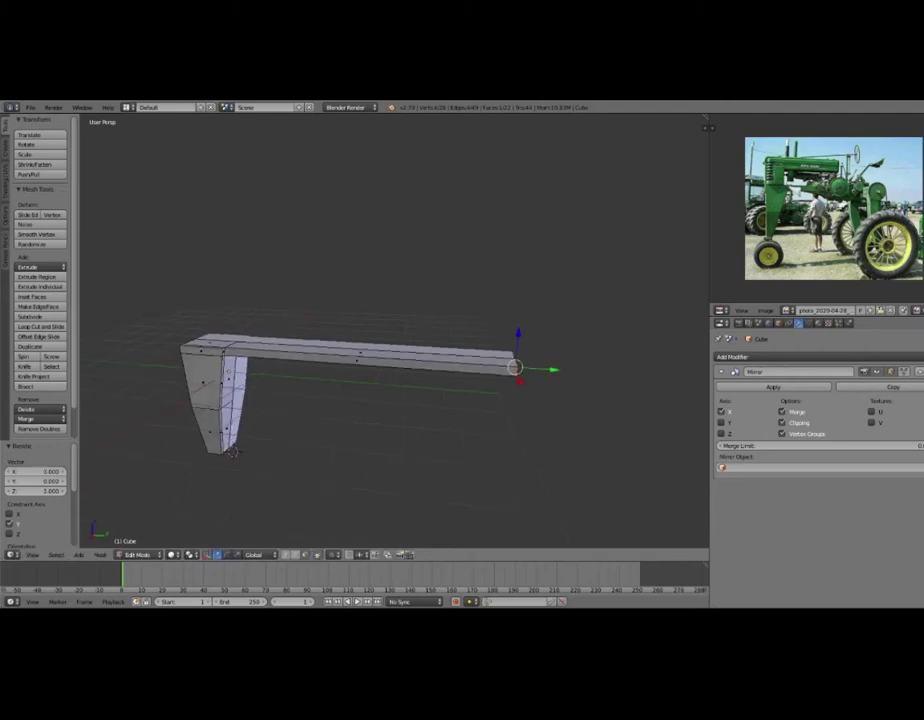
key("a")
mouse_move(221, 469)
middle_mouse_down()
mouse_move(95, 484)
mouse_move(266, 527)
mouse_move(309, 527)
mouse_move(264, 489)
mouse_move(353, 521)
mouse_move(278, 478)
mouse_move(321, 483)
mouse_move(306, 469)
middle_mouse_up()
Extrude the beam's lower front edge loop down along Z to thicken it.
right_click(560, 329, "alt")
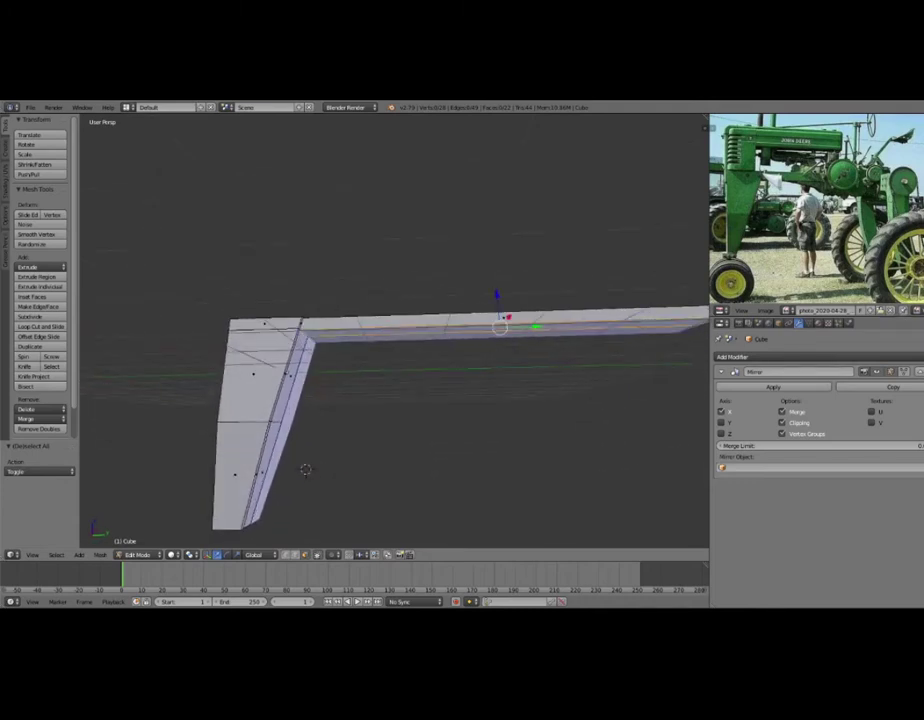
key("e")
key("z")
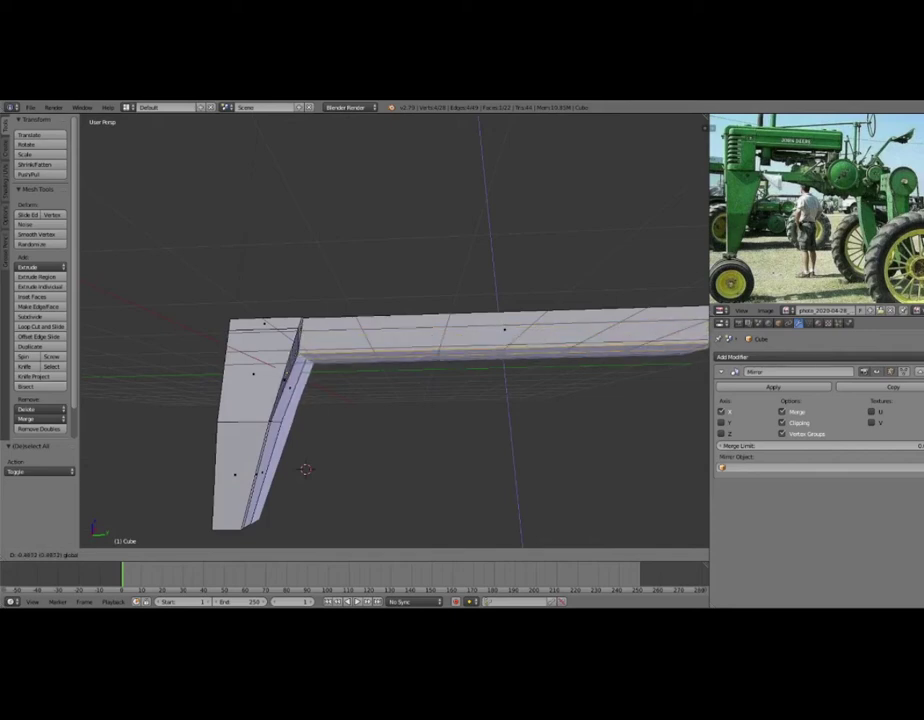
left_click(306, 469)
scroll(306, 469, "down", 2)
scroll(321, 414, "down", 2)
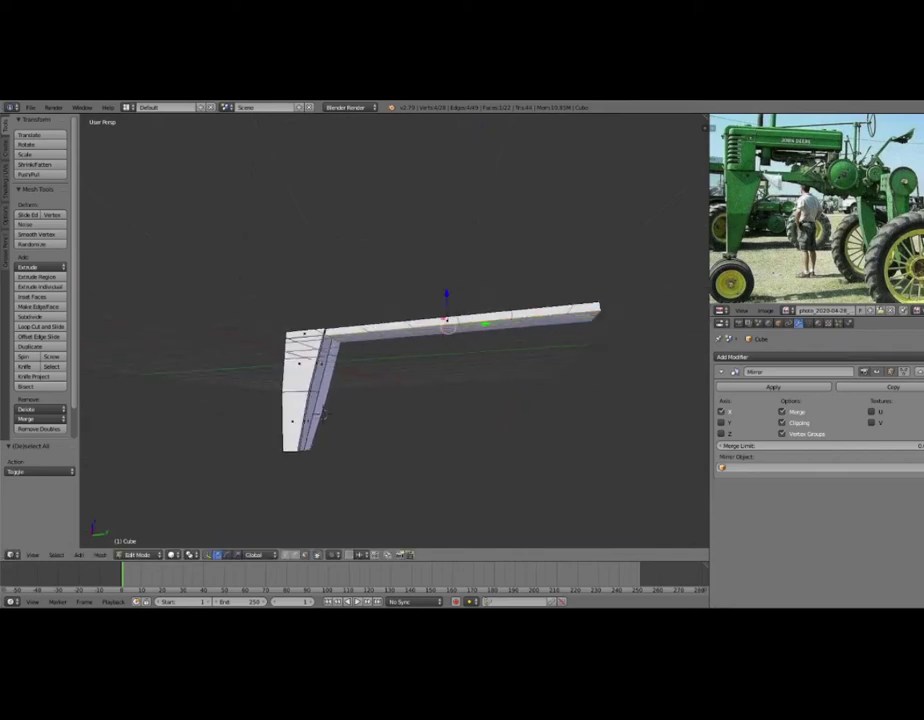
middle_click_drag(322, 414, 344, 433)
scroll(344, 433, "up", 2)
key("g")
key("z")
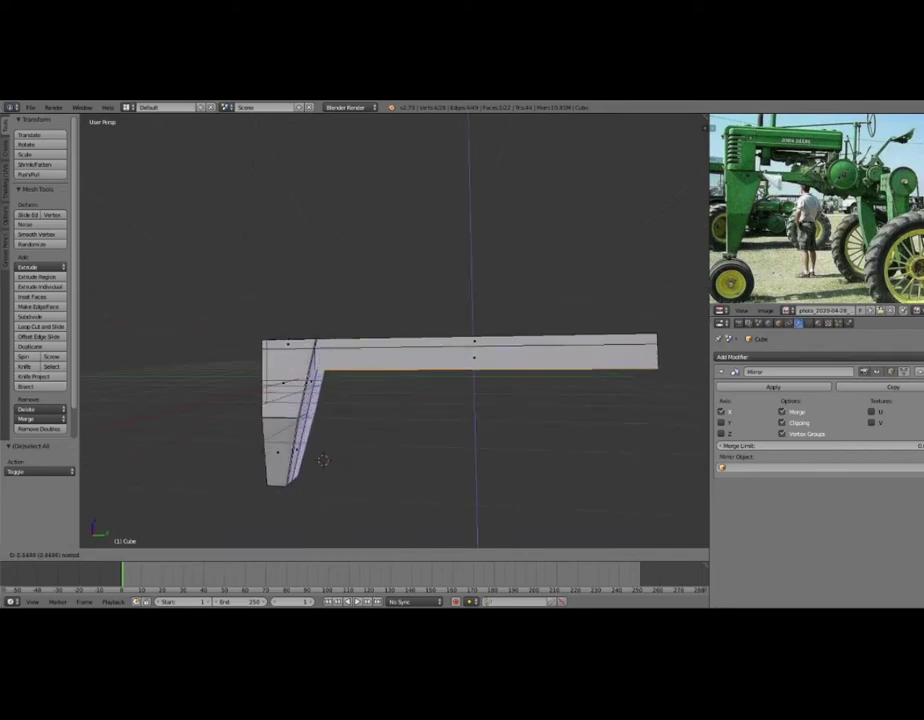
key("Return")
Delete the leftover faces at the beam corner using wireframe view.
key("z")
scroll(395, 330, "up", 2)
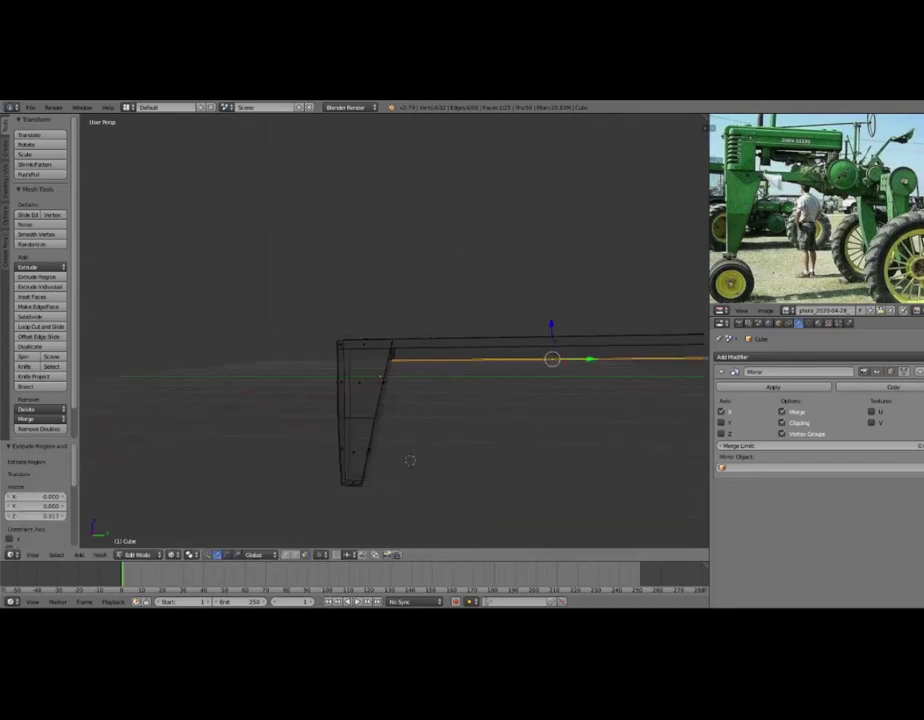
scroll(395, 330, "up", 2)
key("z")
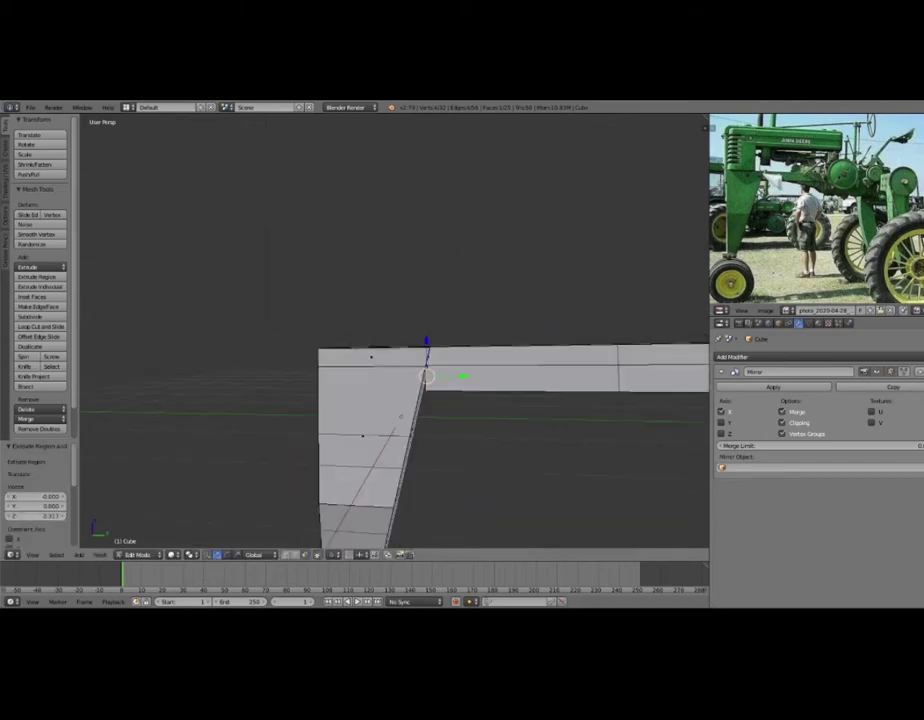
key("z")
key("x")
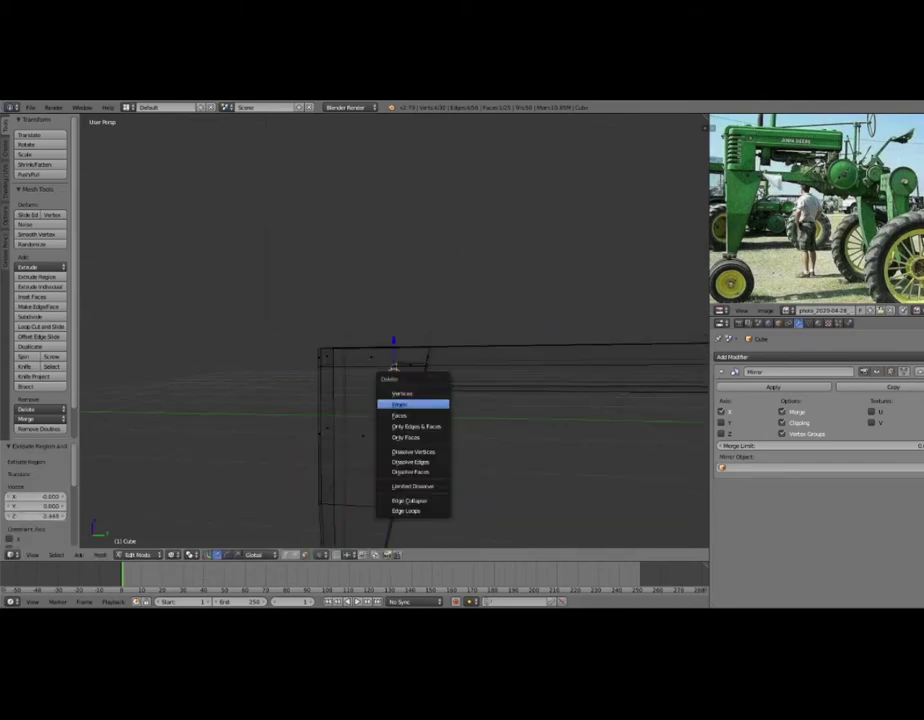
left_click(399, 415)
mouse_move(399, 415)
middle_mouse_down()
mouse_move(450, 400)
mouse_move(400, 398)
middle_mouse_up()
key("z")
scroll(395, 400, "down", 1)
scroll(395, 400, "down", 2)
scroll(395, 400, "down", 3)
scroll(395, 400, "down", 1)
scroll(395, 400, "up", 2)
mouse_move(395, 400)
middle_mouse_down()
mouse_move(365, 400)
mouse_move(385, 390)
mouse_move(368, 335)
middle_mouse_up()
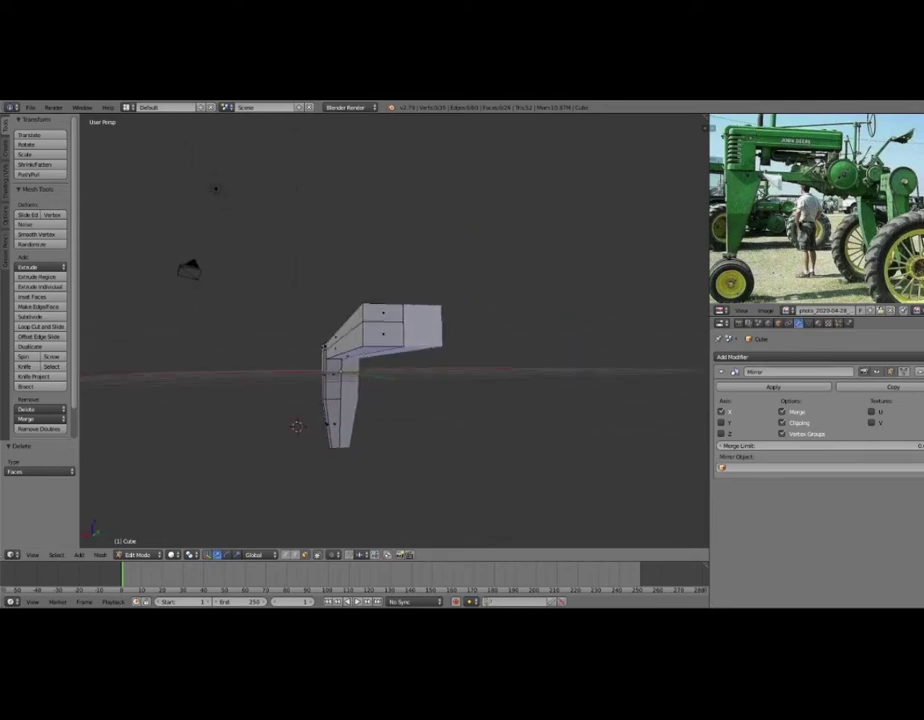
Flatten the beam-end edge loop by scaling it to 0 along Y.
middle_click_drag(368, 335, 435, 348)
middle_click_drag(130, 132, 237, 198)
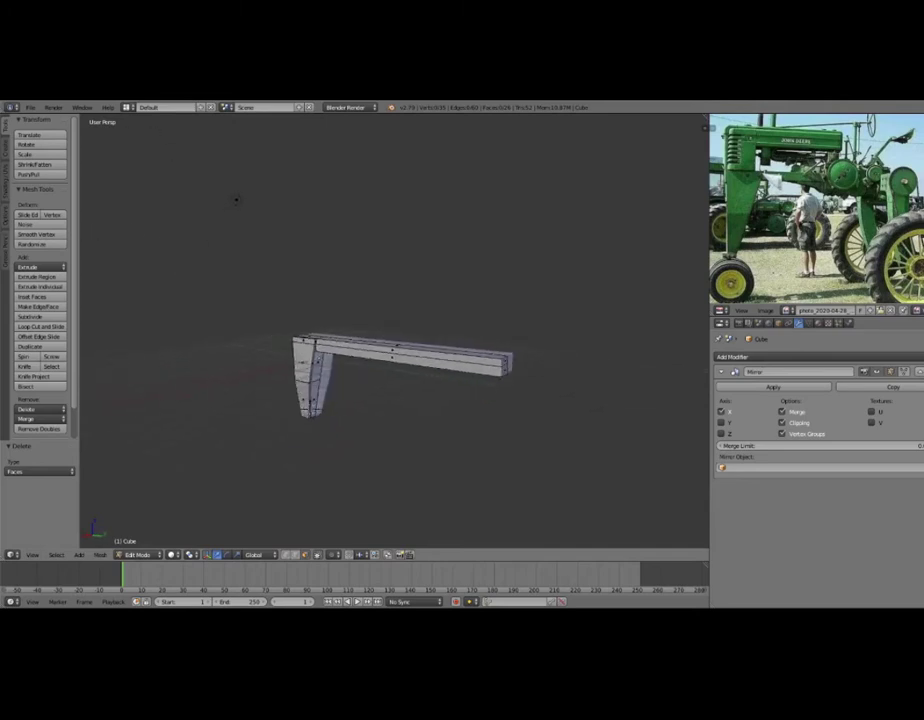
key("g")
key("g")
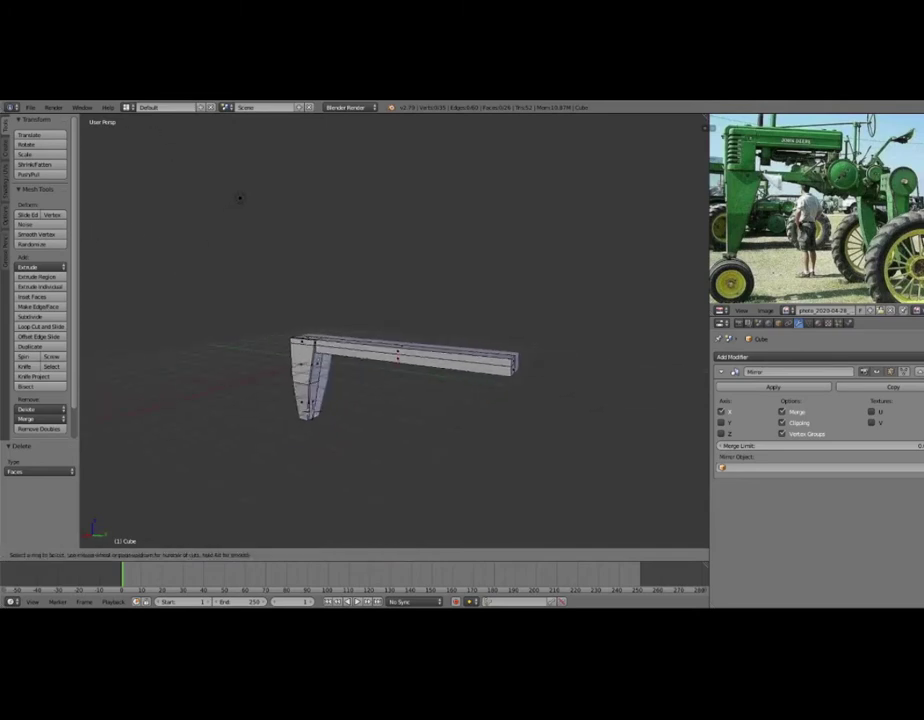
left_click(240, 197)
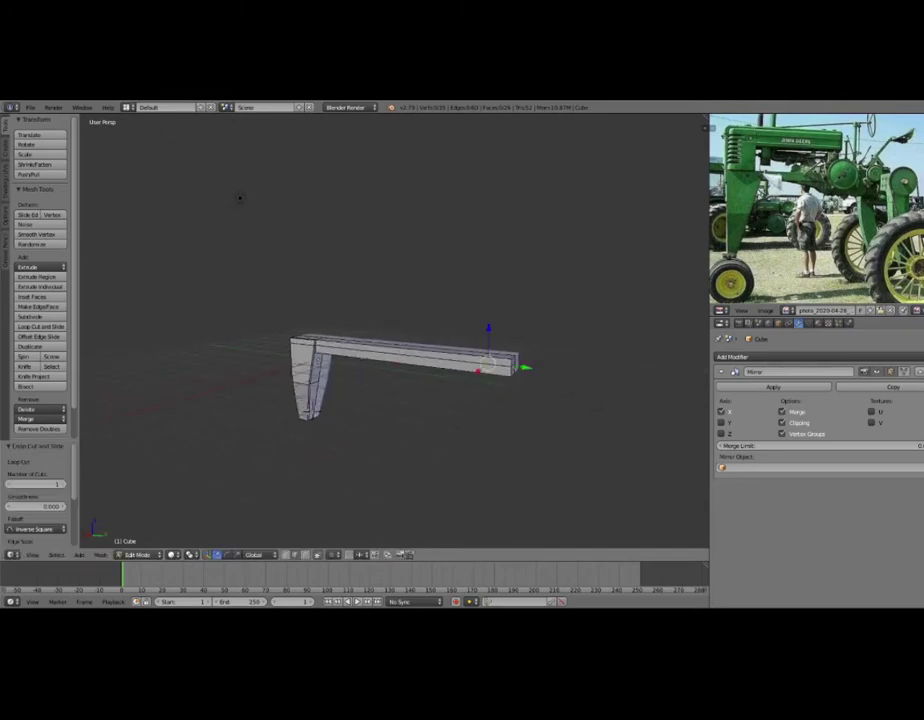
key("KP_Decimal")
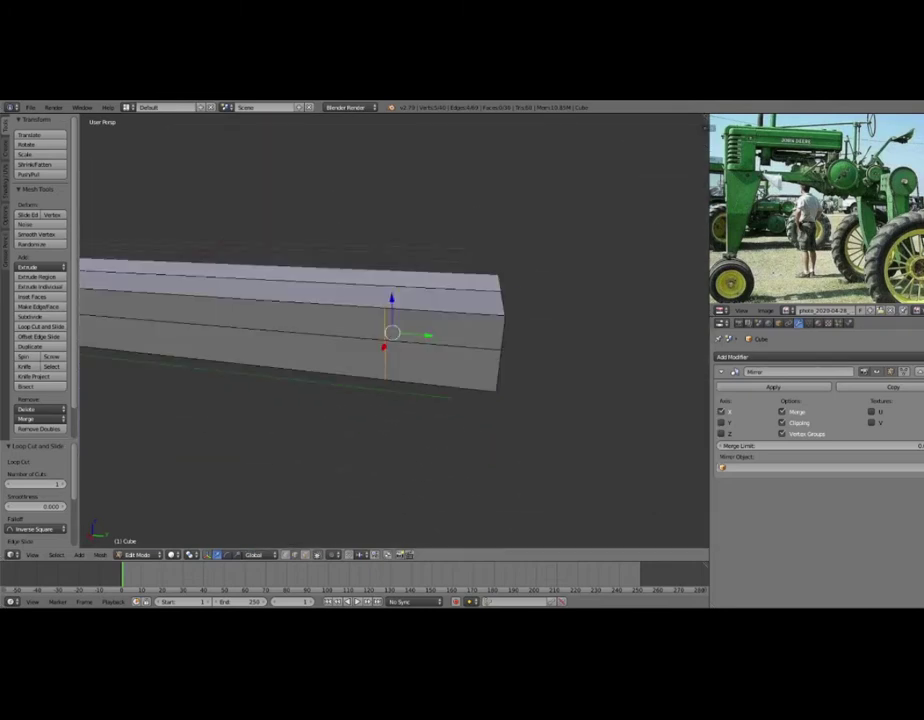
key("s")
key("Return")
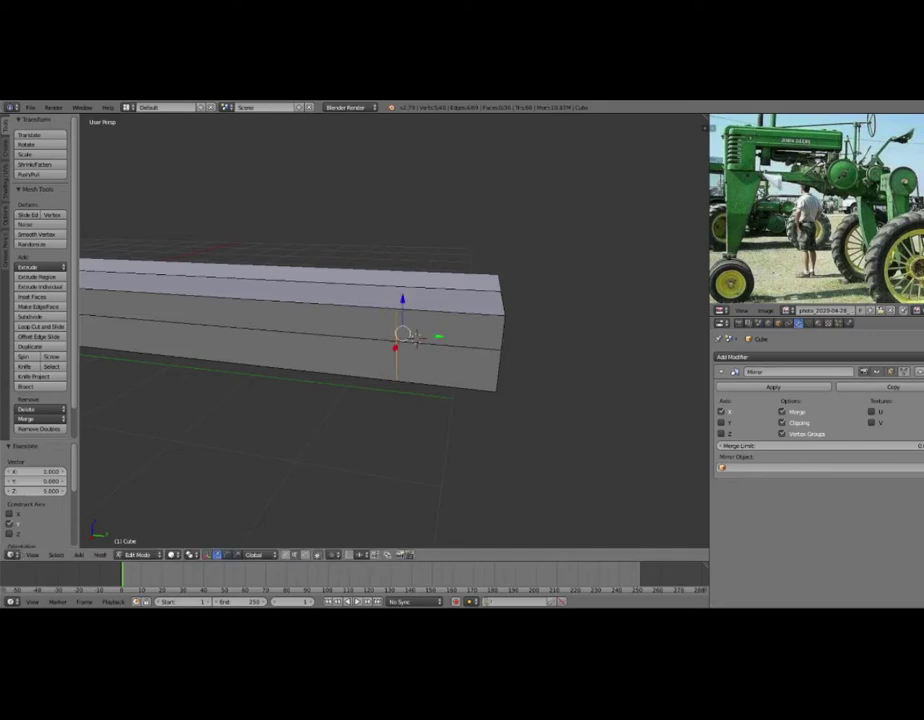
key("a")
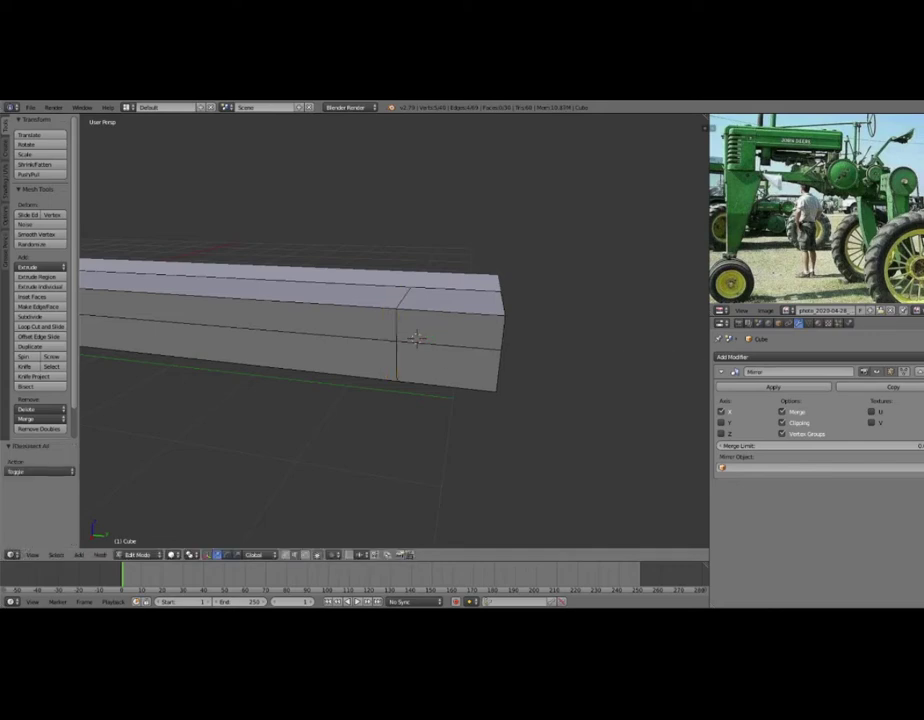
Extrude the beam's end face outward twice into extra blocks.
right_click(416, 340)
middle_click_drag(416, 340, 393, 340)
key("e")
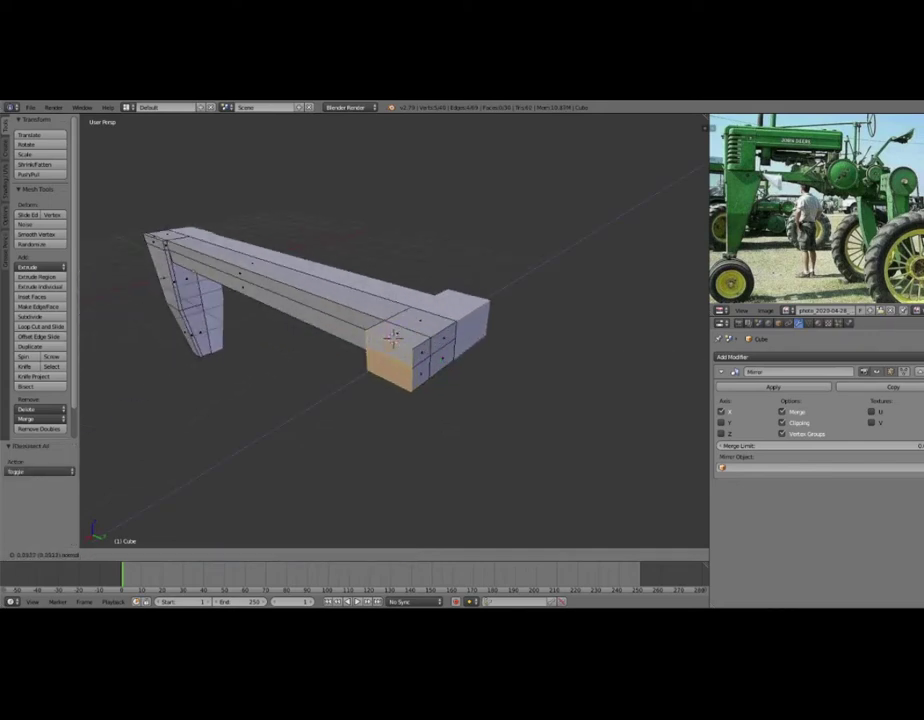
left_click(393, 340)
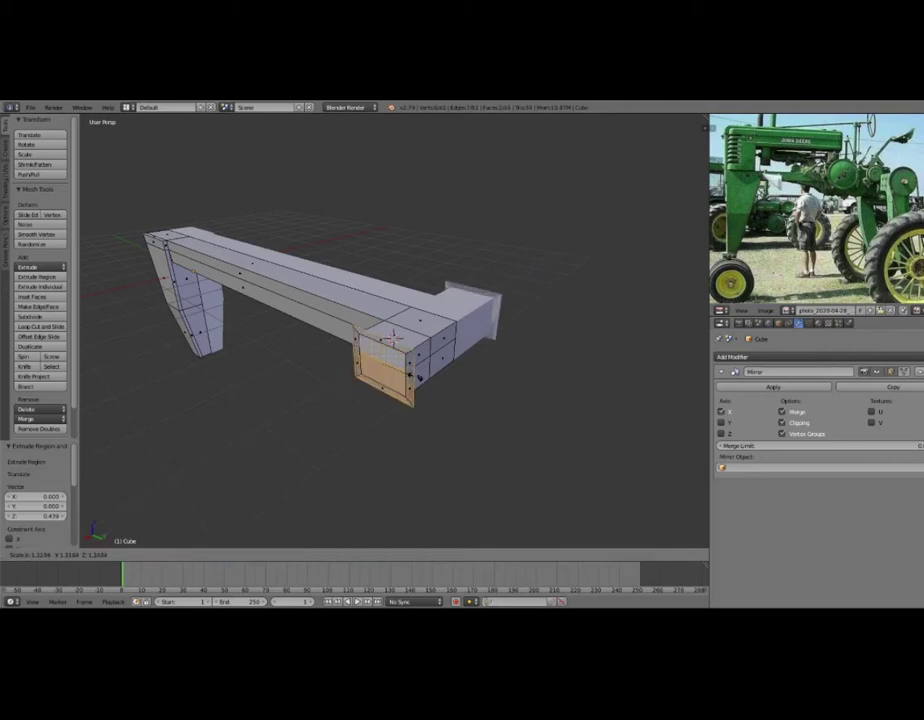
key("e")
left_click(330, 385)
scroll(330, 385, "down", 2)
middle_click_drag(330, 385, 408, 326)
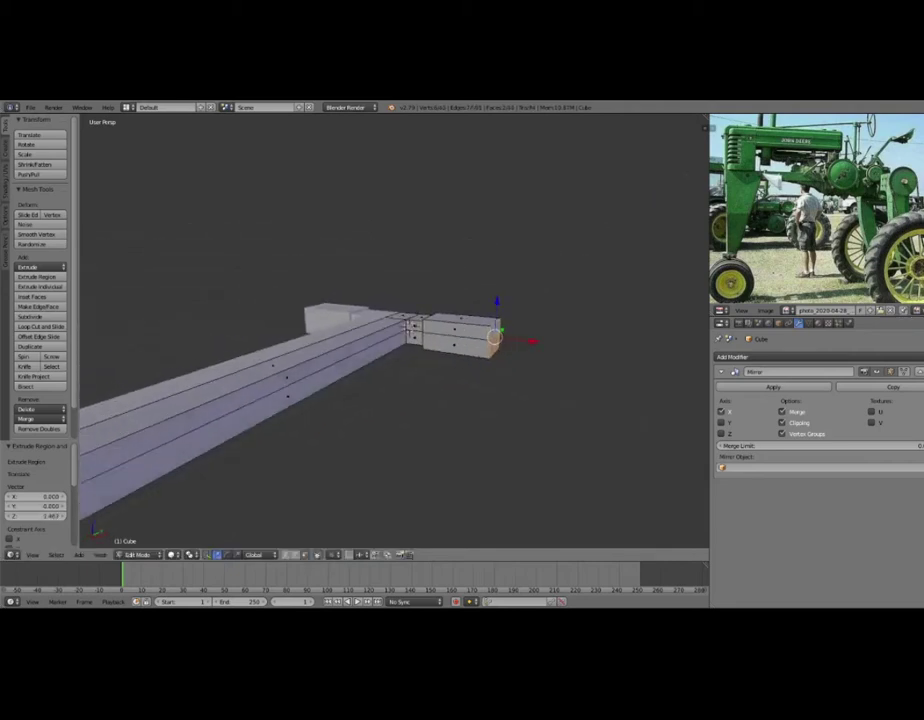
Reposition the new end face along the X axis.
key("g")
key("x")
left_click(408, 326)
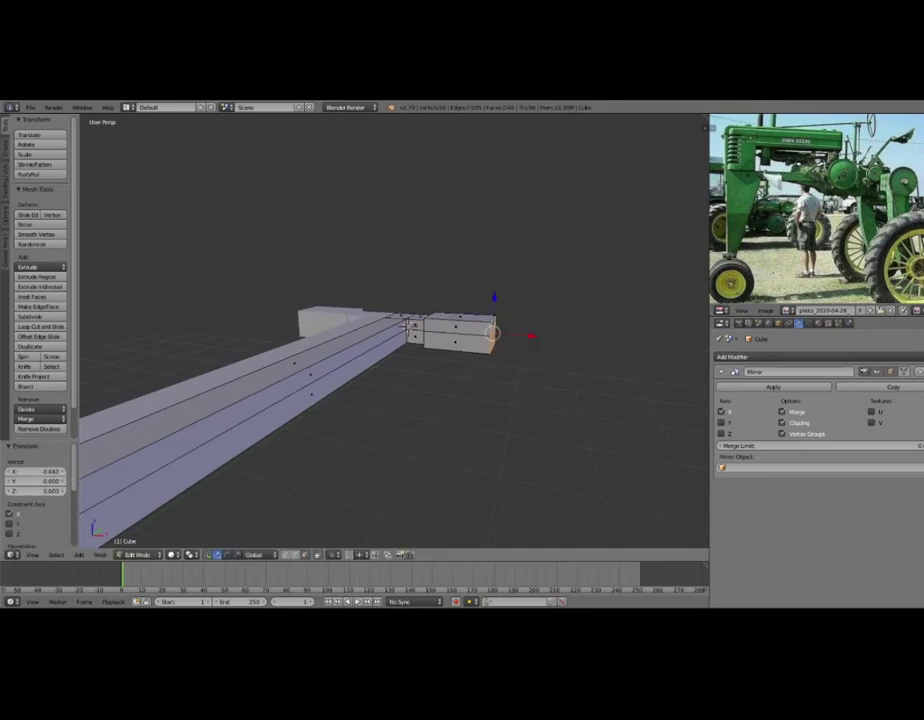
middle_click_drag(408, 326, 297, 320)
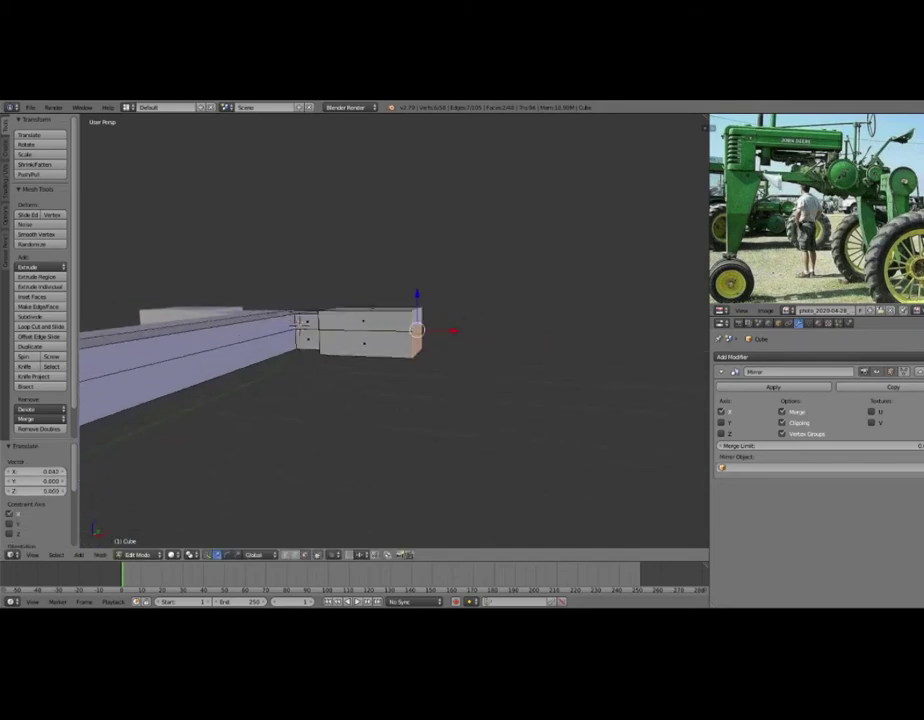
key("g")
key("x")
key("Escape")
Extrude the bottom faces down along Z into the front leg post.
key("e")
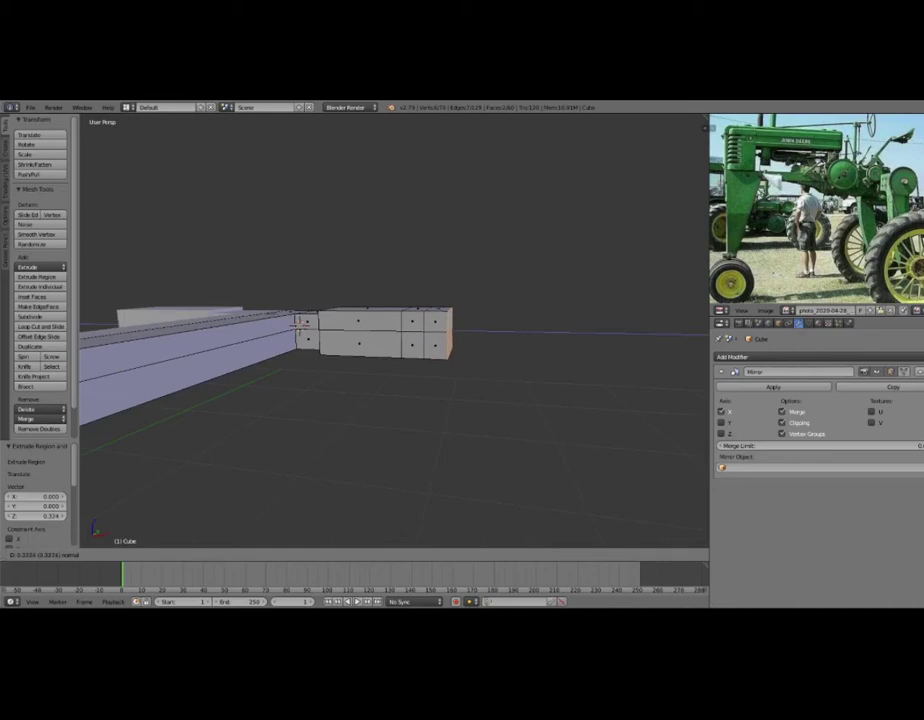
key("z")
key("z")
key("e")
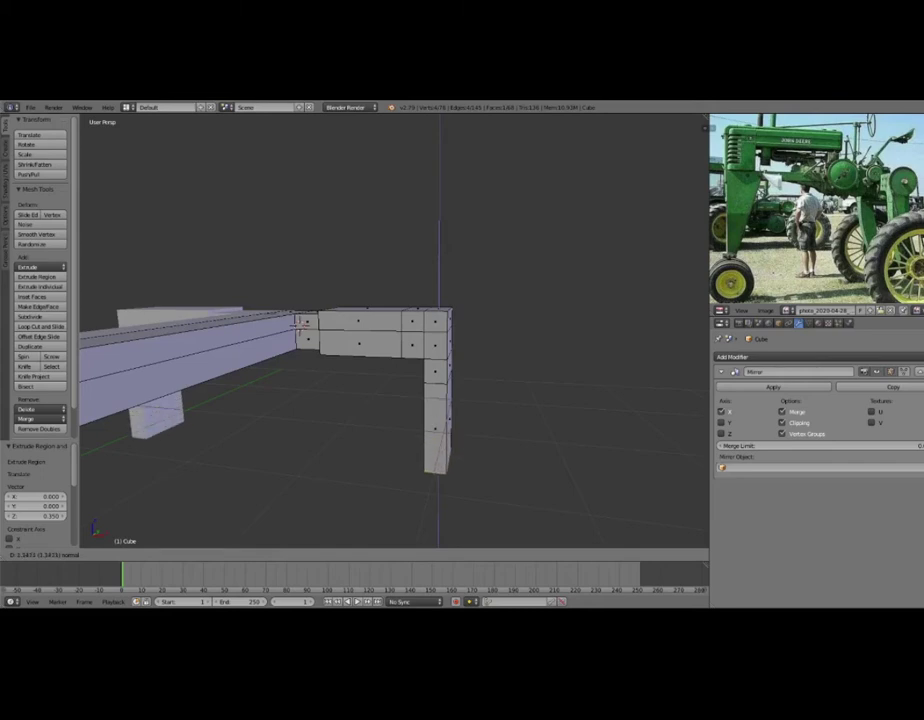
left_click(300, 320)
mouse_move(300, 320)
middle_mouse_down()
mouse_move(420, 330)
mouse_move(388, 300)
mouse_move(386, 271)
mouse_move(444, 310)
middle_mouse_up()
Narrow the selected front crossbeam block along Y to 0.769.
key("a")
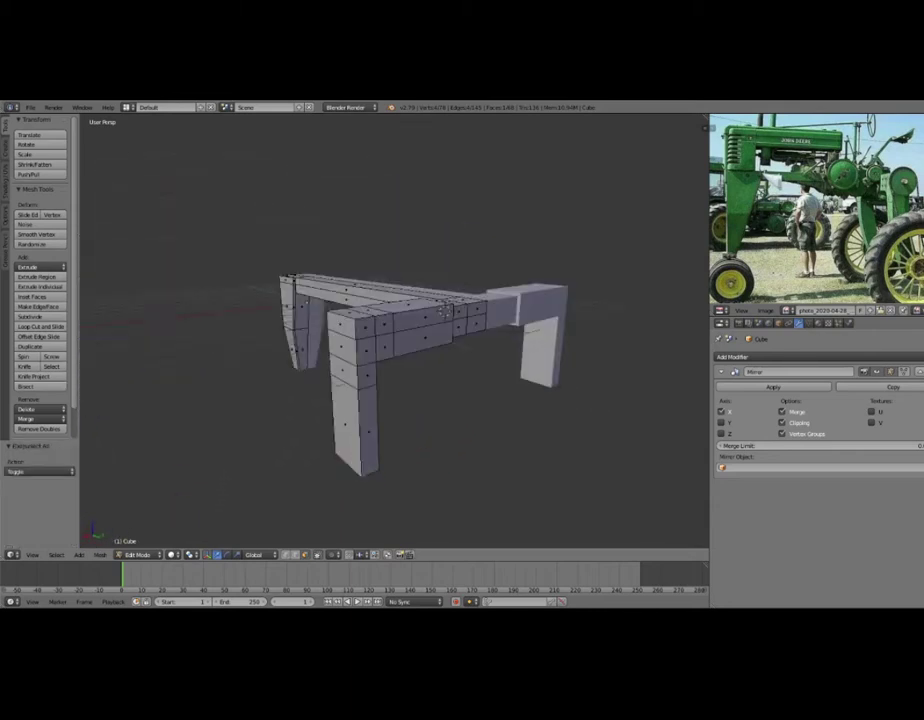
key("a")
mouse_move(446, 306)
middle_mouse_down()
mouse_move(385, 273)
mouse_move(423, 250)
mouse_move(463, 289)
mouse_move(480, 332)
mouse_move(320, 311)
mouse_move(480, 343)
middle_mouse_up()
right_click(480, 330, "ctrl")
key("s")
key("y")
left_click(449, 340)
mouse_move(382, 270)
middle_mouse_down()
mouse_move(316, 322)
mouse_move(348, 328)
mouse_move(381, 315)
middle_mouse_up()
Scale the post along Y, move its bottom vertices down to lengthen it, and taper its foot.
key("a")
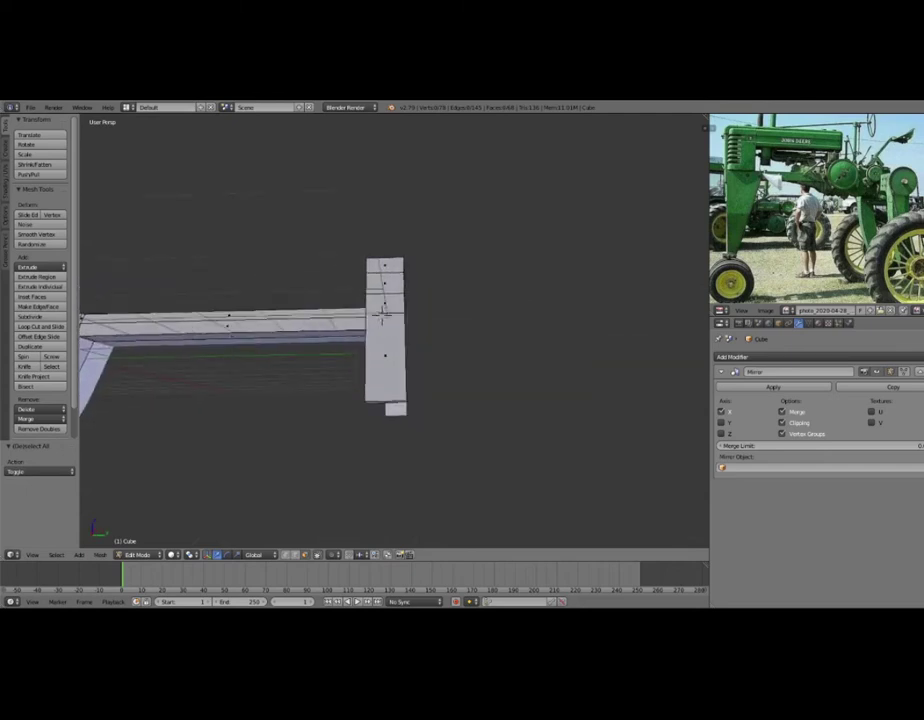
key("z")
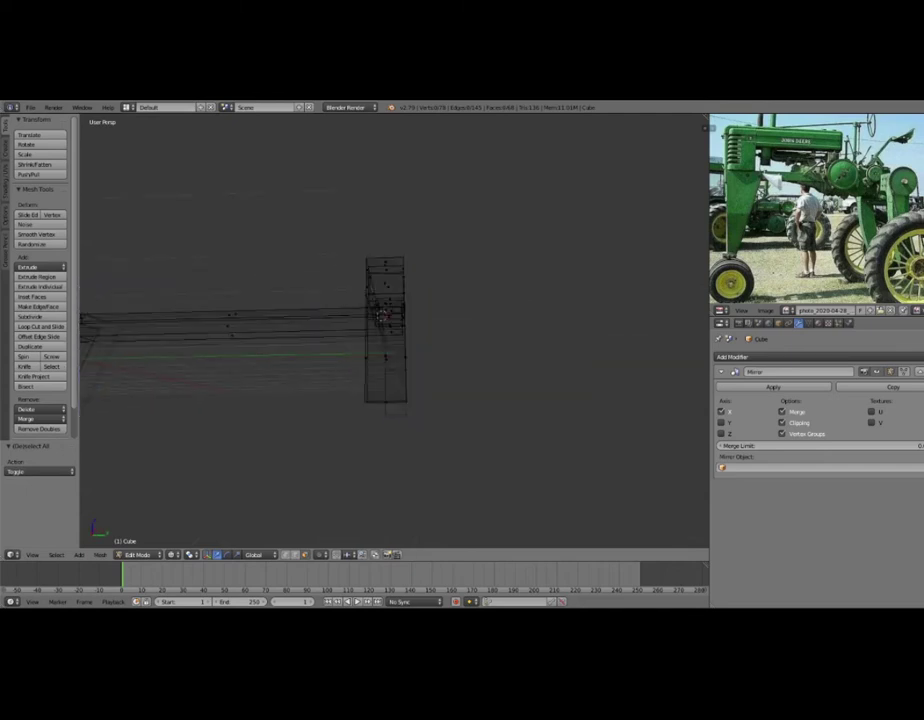
key("z")
key("s")
key("y")
left_click(485, 418)
key("g")
key("y")
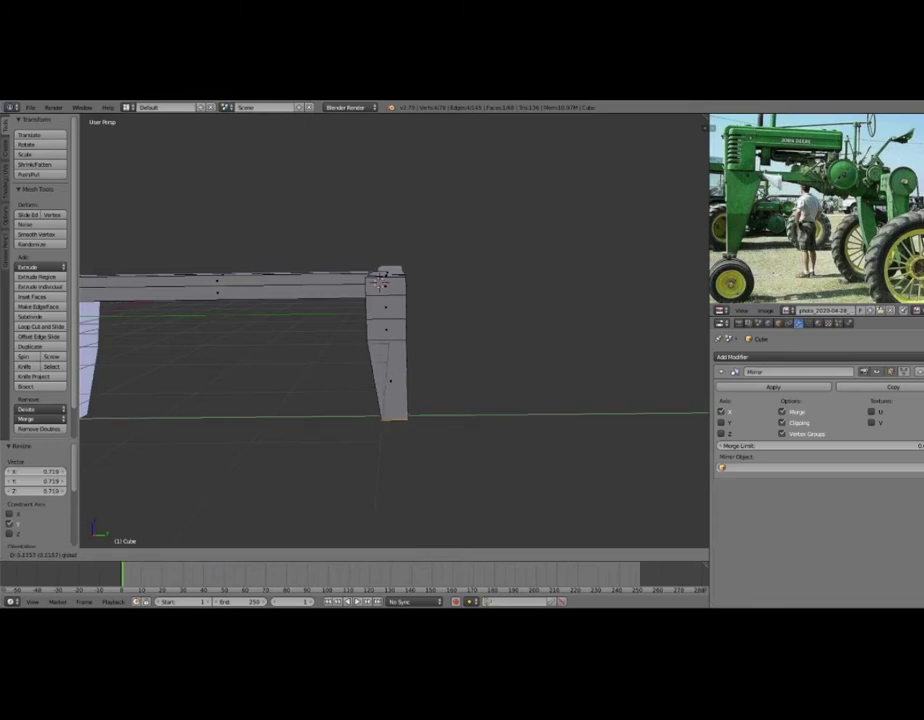
key("Return")
key("g")
key("Return")
key("s")
key("Return")
From a side view, move the selected post vertex vertically along Z.
scroll(155, 155, "down", 3)
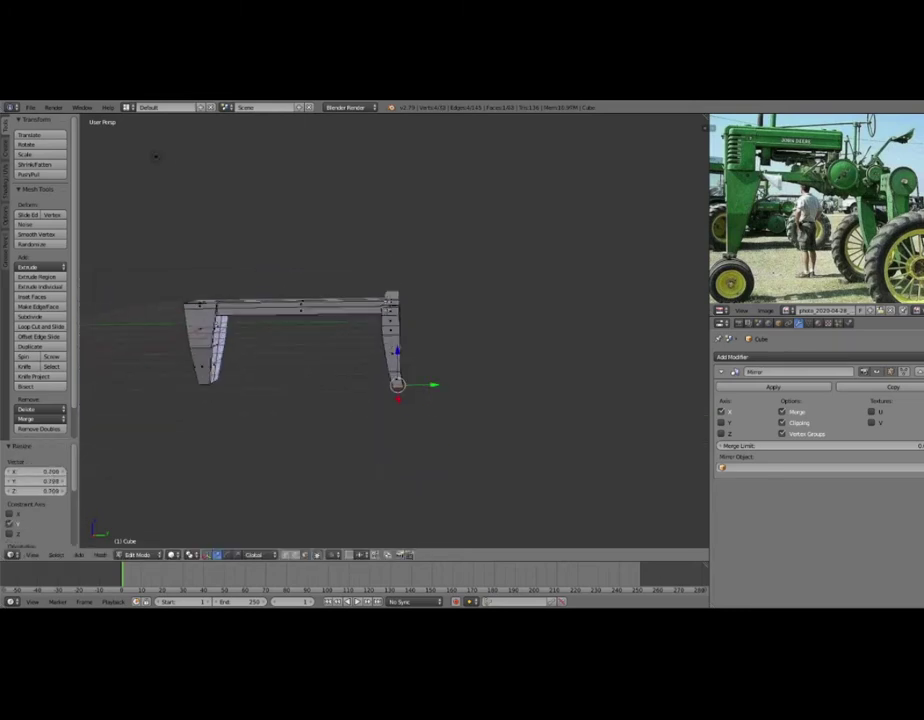
mouse_move(164, 157)
middle_mouse_down()
mouse_move(246, 219)
mouse_move(120, 240)
middle_mouse_up()
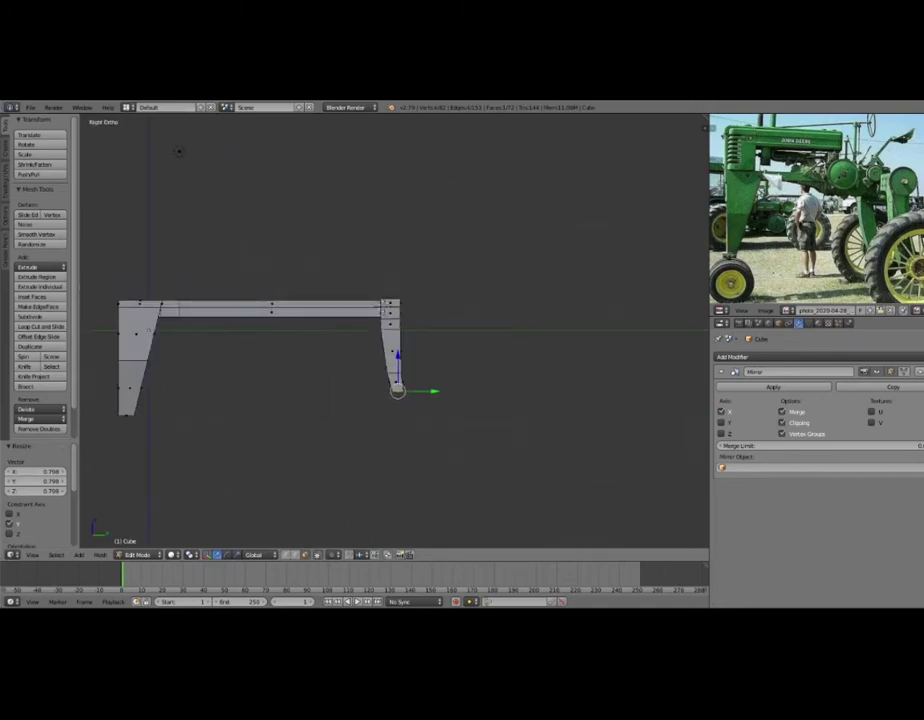
key("g")
key("z")
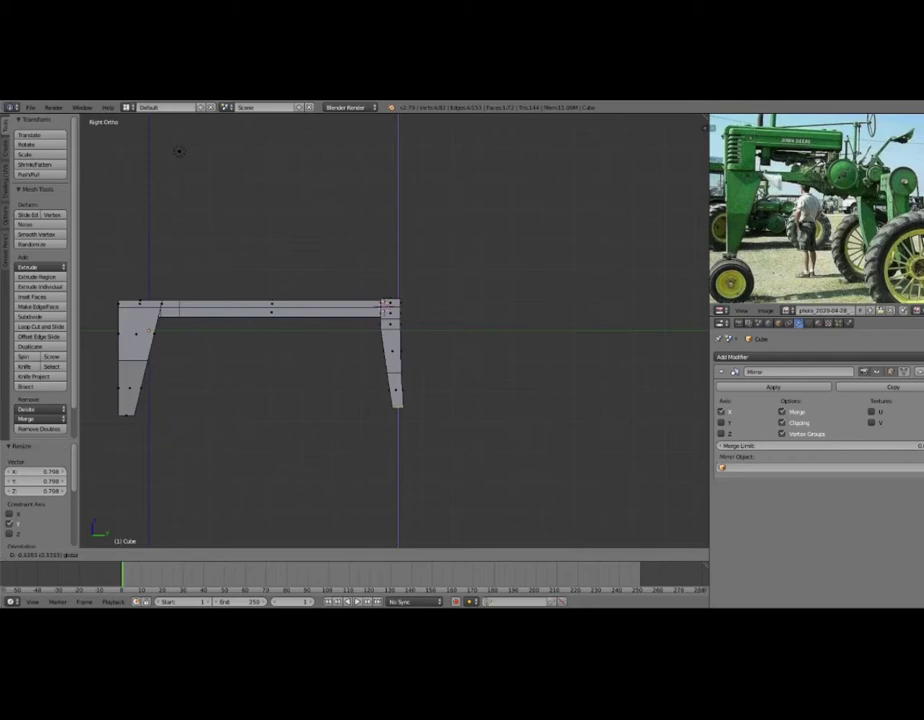
left_click(179, 151)
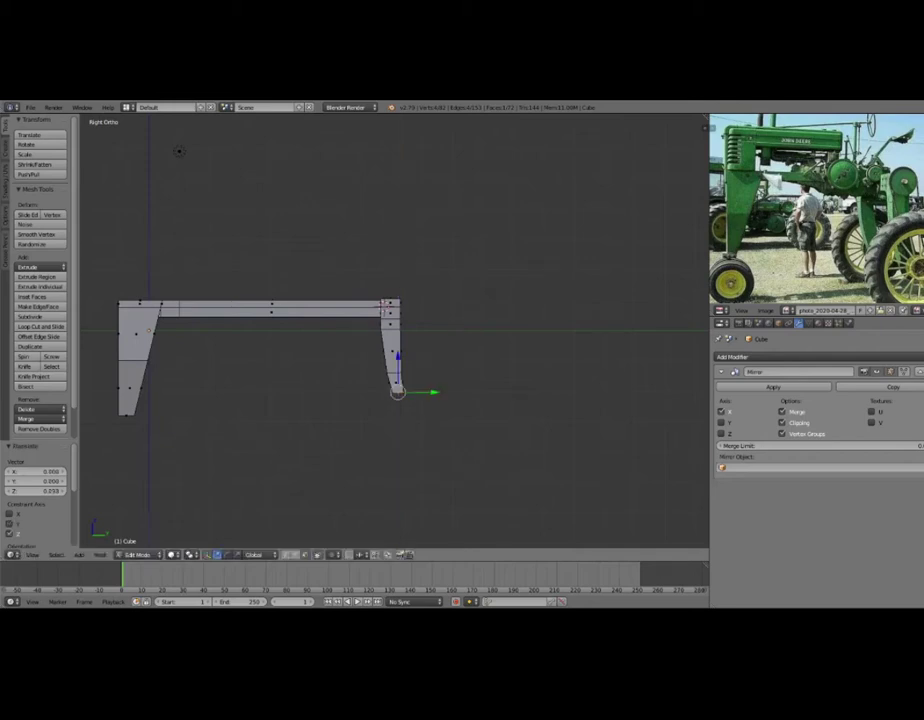
scroll(400, 390, "up", 2)
key("a")
scroll(330, 252, "up", 2)
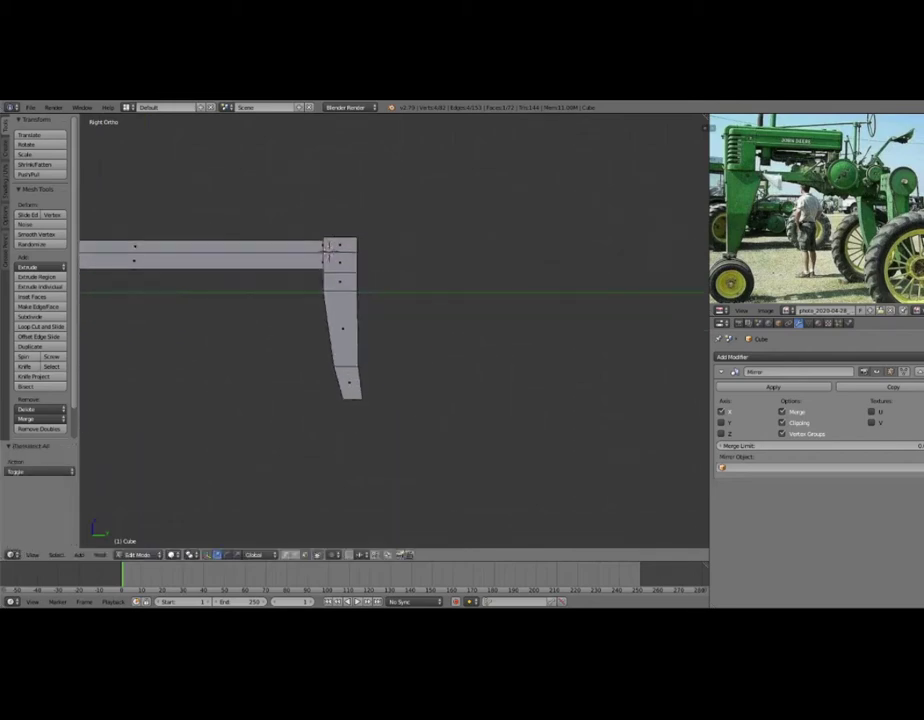
mouse_move(400, 330)
middle_mouse_down()
mouse_move(450, 320)
mouse_move(440, 320)
middle_mouse_up()
Shift a bottom vertex of the front leg along Y to angle the leg.
right_click(326, 386)
middle_click_drag(326, 386, 360, 380)
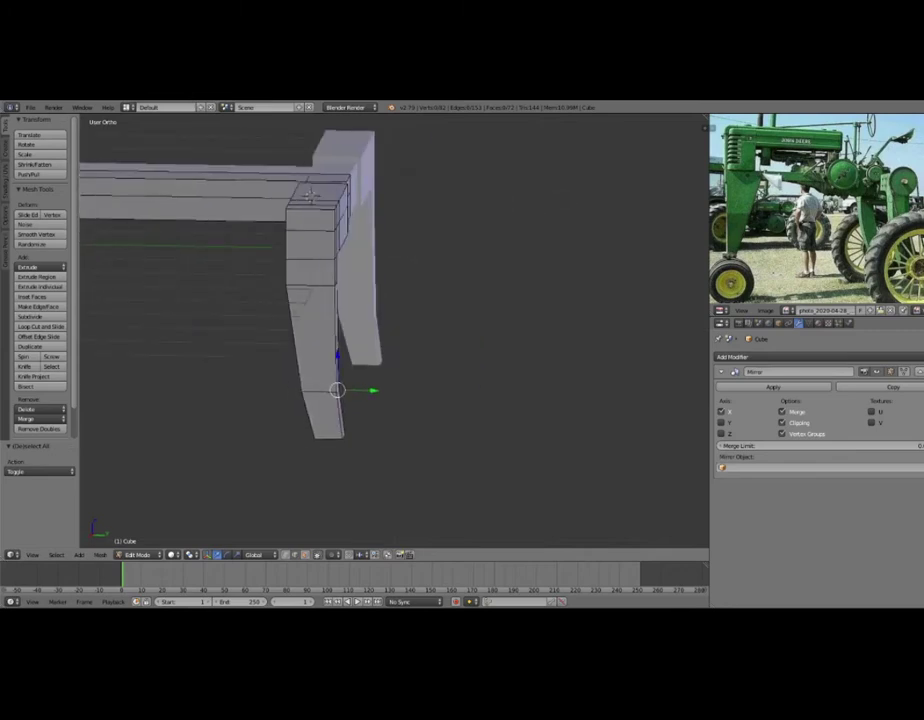
middle_click_drag(400, 330, 440, 320)
left_click(375, 388)
middle_click_drag(380, 388, 420, 385)
key("a")
middle_click_drag(400, 330, 450, 318)
Nudge the leg's other bottom vertex along Y so the leg curves toward its foot.
right_click(342, 388)
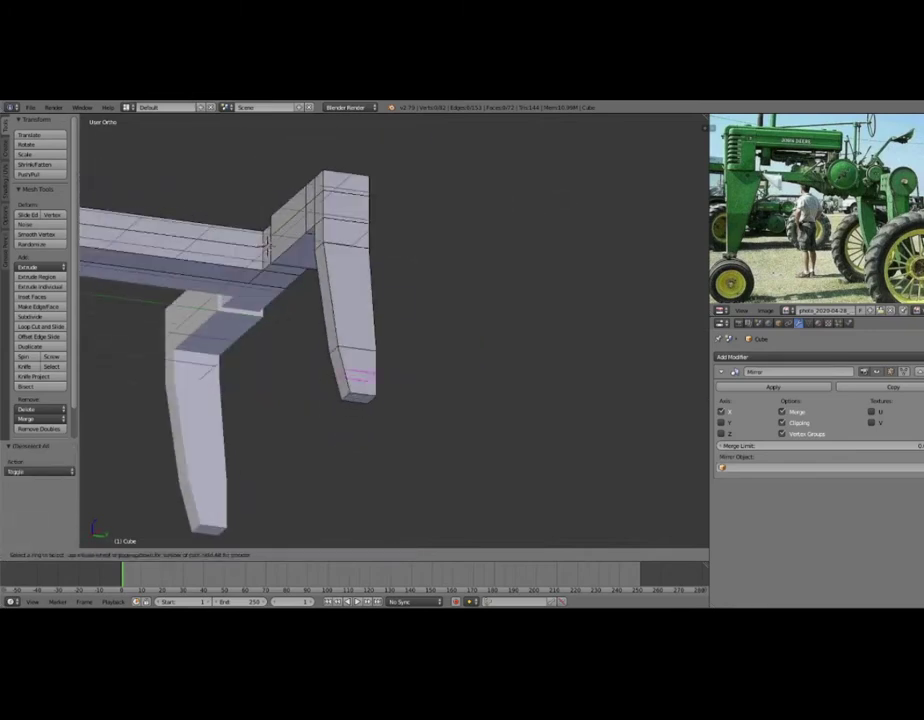
left_click_drag(372, 397, 379, 397)
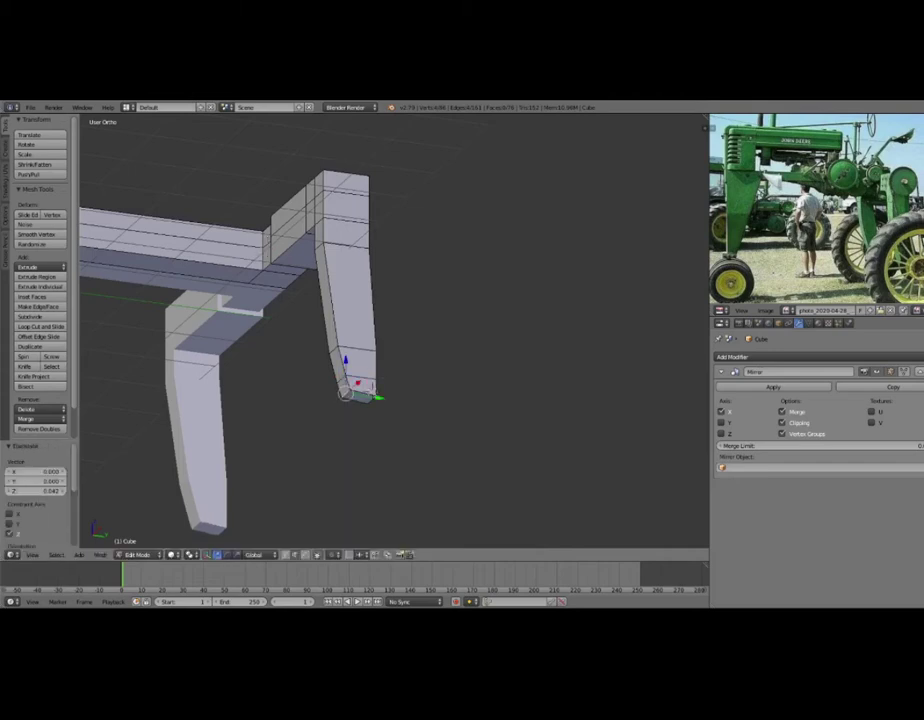
key("a")
middle_click_drag(346, 392, 325, 401)
right_click(325, 398)
key("g")
key("y")
left_click(325, 400)
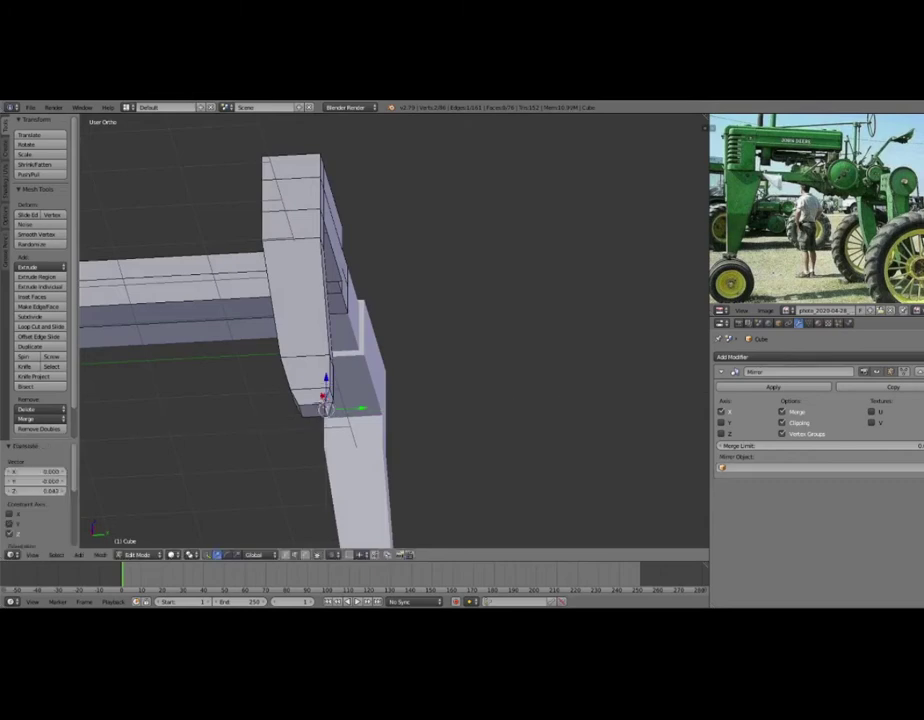
middle_click_drag(325, 402, 400, 380)
key("a")
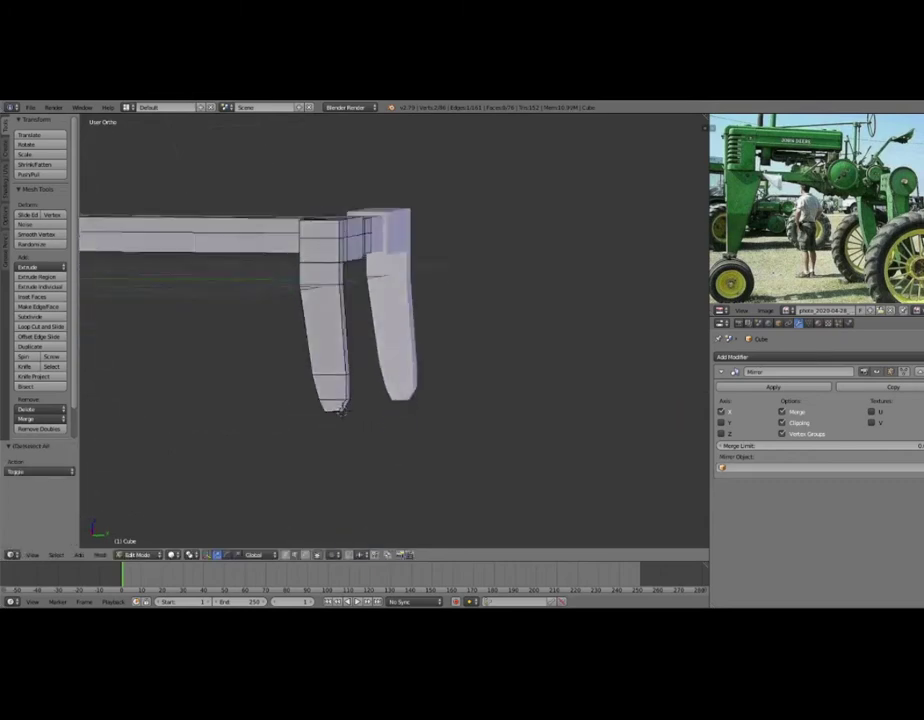
mouse_move(336, 397)
middle_mouse_down()
mouse_move(371, 451)
mouse_move(487, 532)
mouse_move(487, 480)
middle_mouse_up()
Bevel the leg-to-rail corner edges into a rounded corner and remove duplicate vertices.
scroll(487, 480, "up", 3)
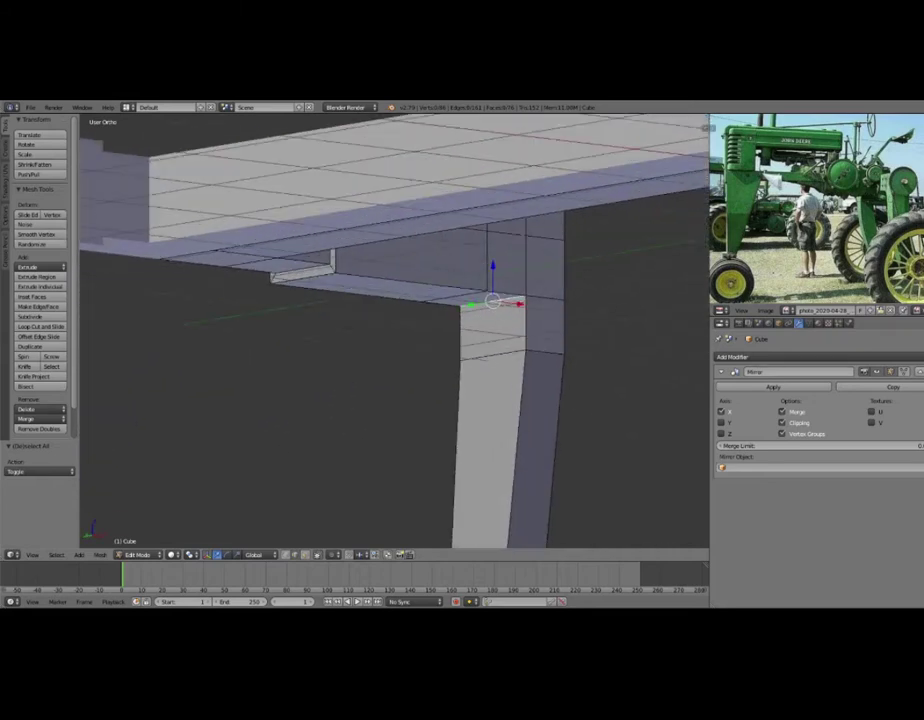
key("ctrl+b")
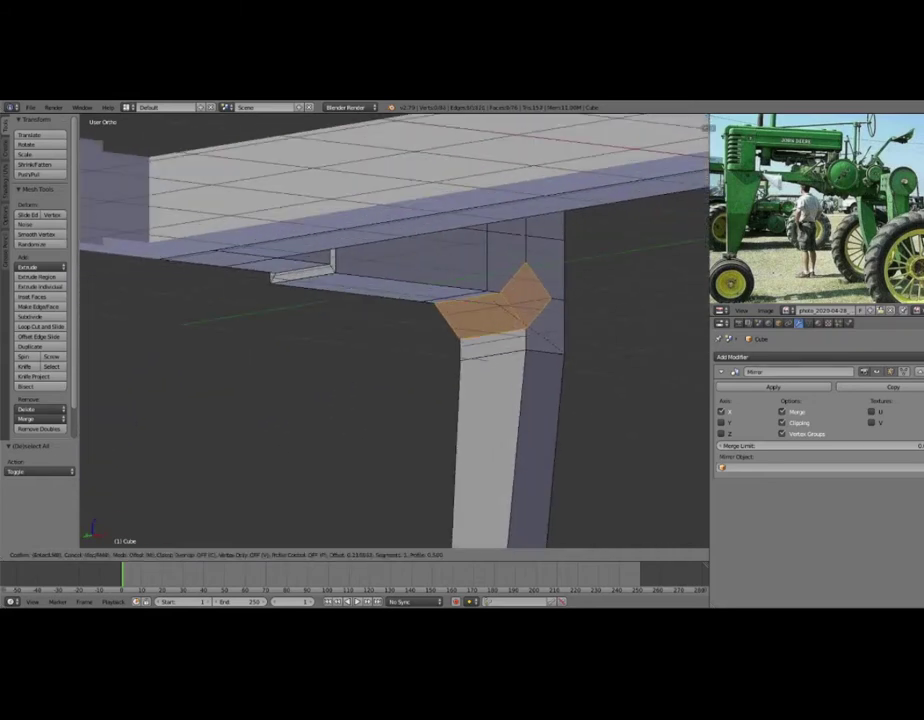
scroll(470, 330, "up", 2)
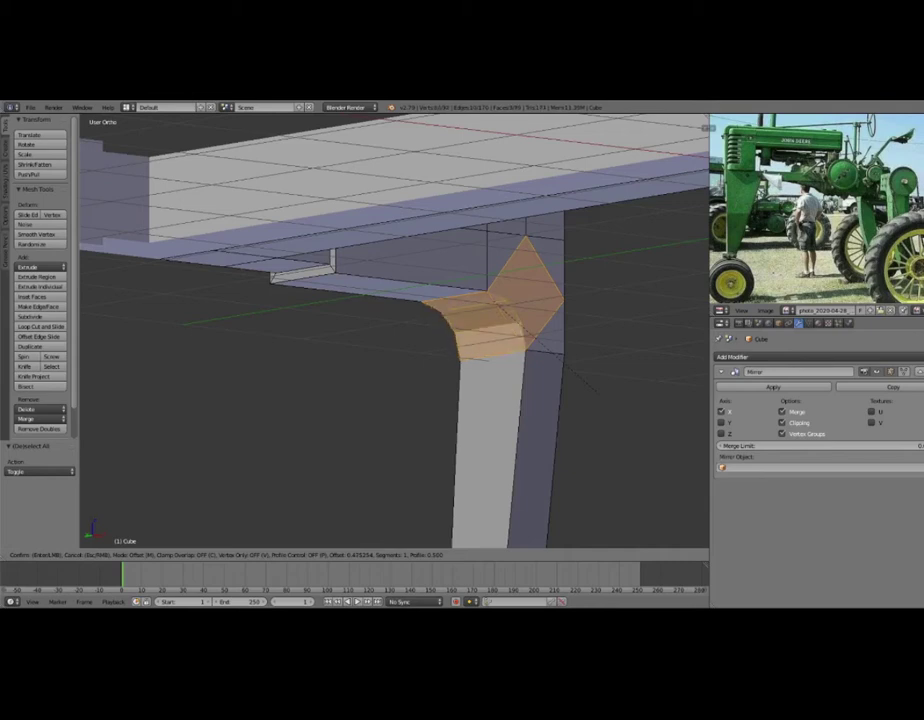
scroll(490, 320, "up", 2)
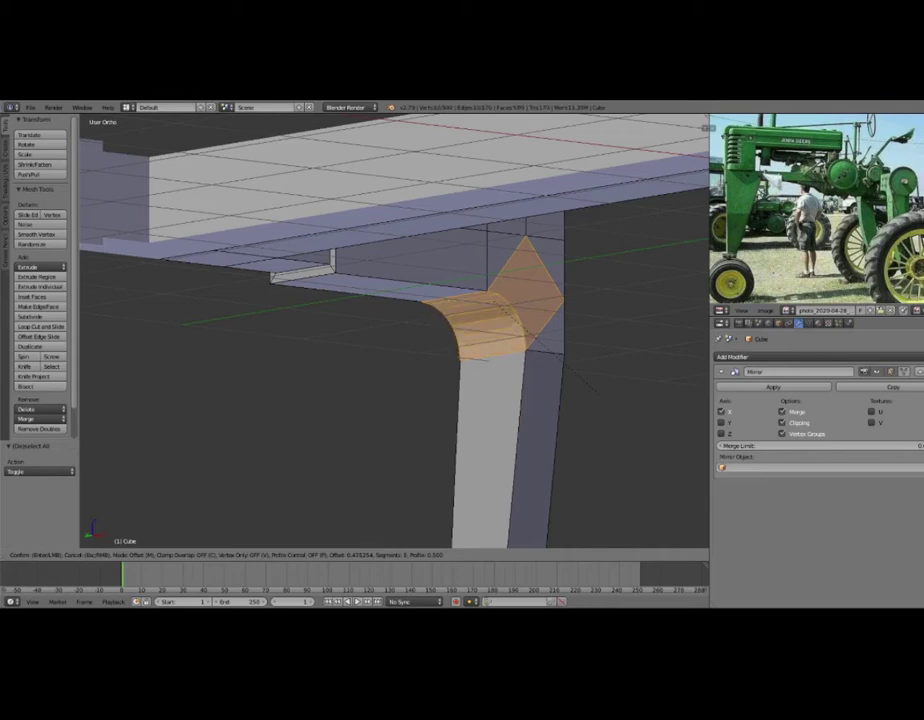
key("Return")
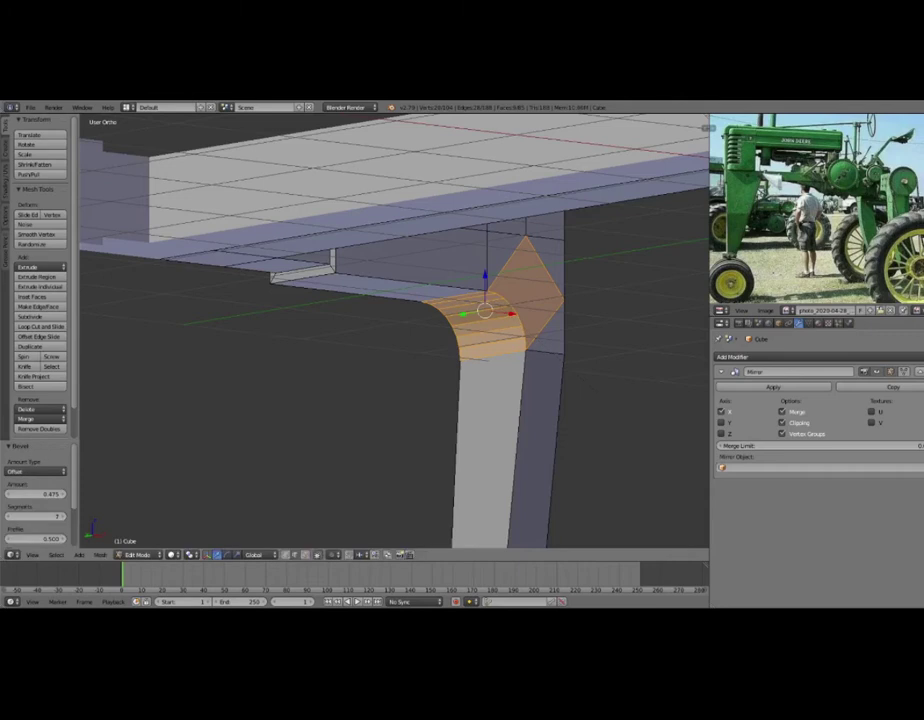
key("a")
key("w")
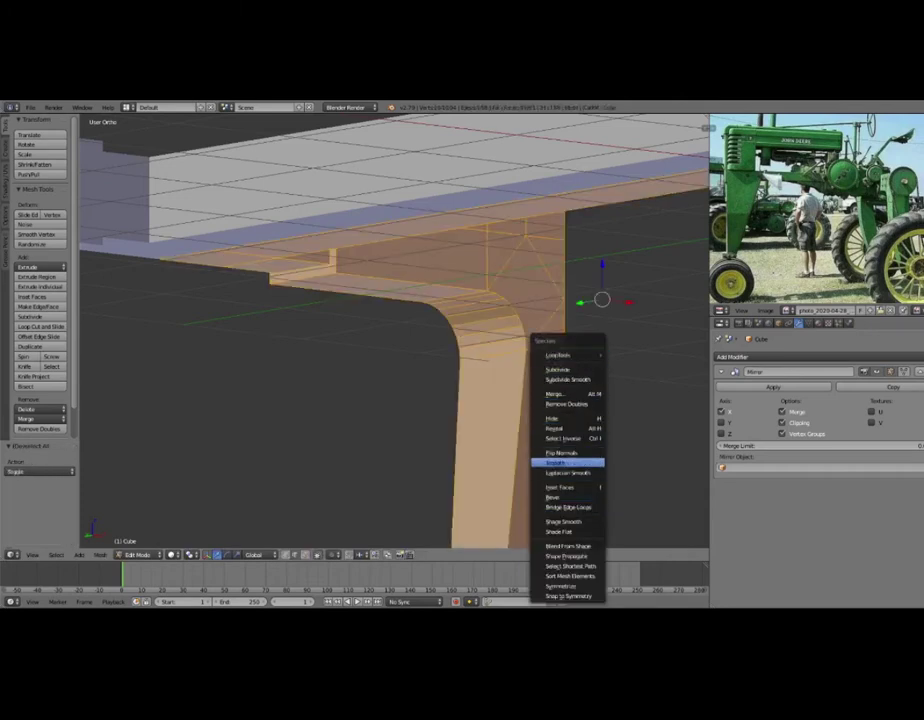
left_click(566, 403)
Frame the diamond-shaped corner face, exit Edit Mode, and inspect the frame from several angles.
middle_click_drag(400, 330, 460, 300)
key("a")
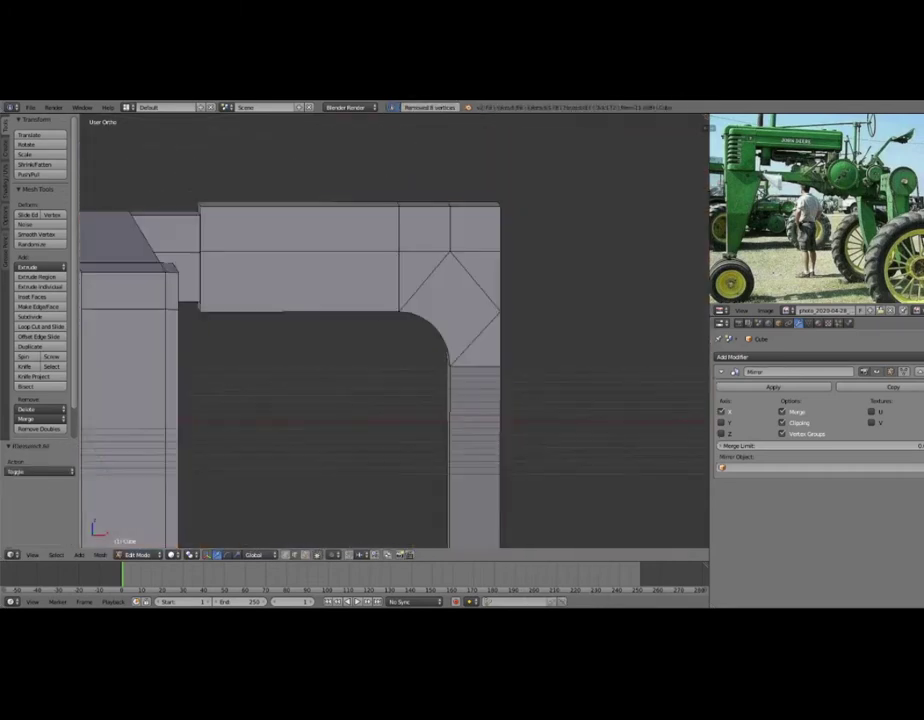
right_click(438, 322)
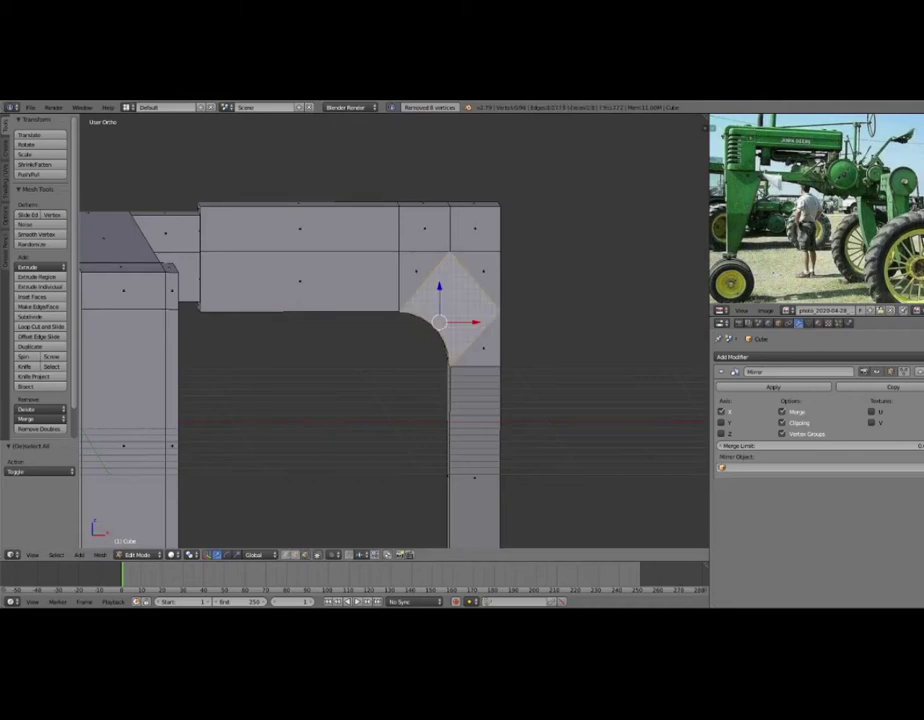
key("KP_Decimal")
middle_click_drag(400, 330, 360, 300)
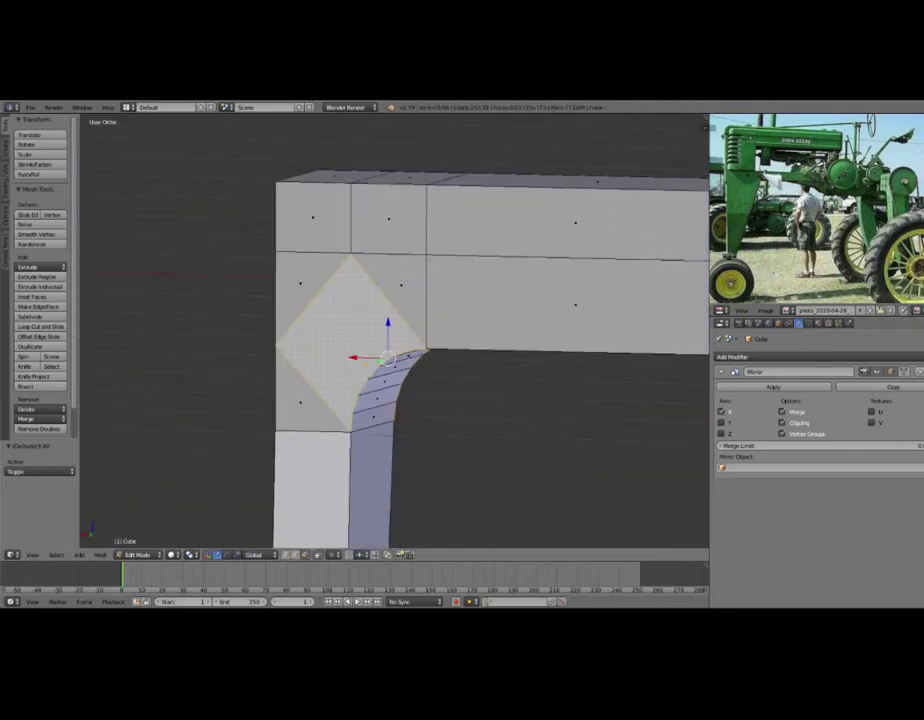
middle_click_drag(400, 330, 340, 290)
key("Tab")
middle_click_drag(400, 330, 360, 300)
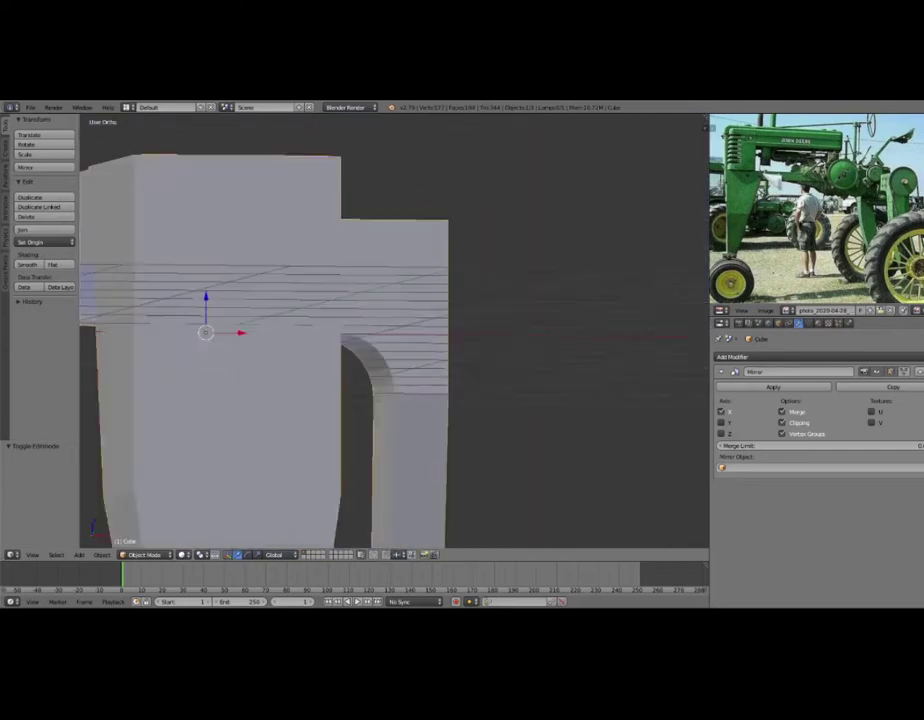
scroll(425, 444, "down", 5)
mouse_move(380, 330)
middle_mouse_down()
mouse_move(446, 519)
mouse_move(439, 324)
mouse_move(470, 300)
middle_mouse_up()
Move one vertical edge of the top rail block sideways along X.
key("Tab")
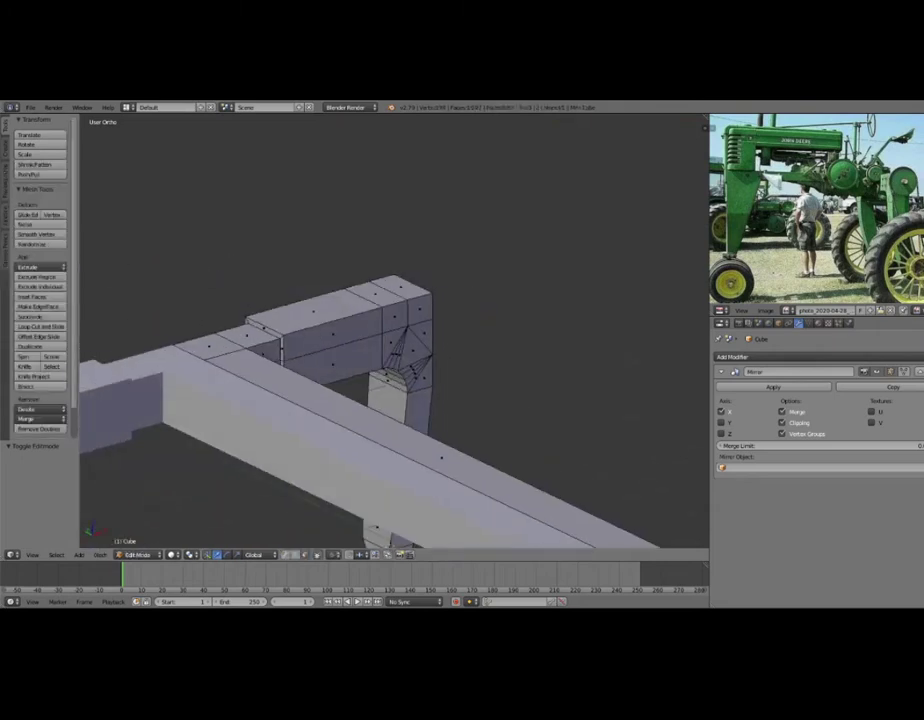
right_click(320, 288, "alt")
key("a")
right_click(268, 345)
middle_click_drag(268, 345, 681, 366)
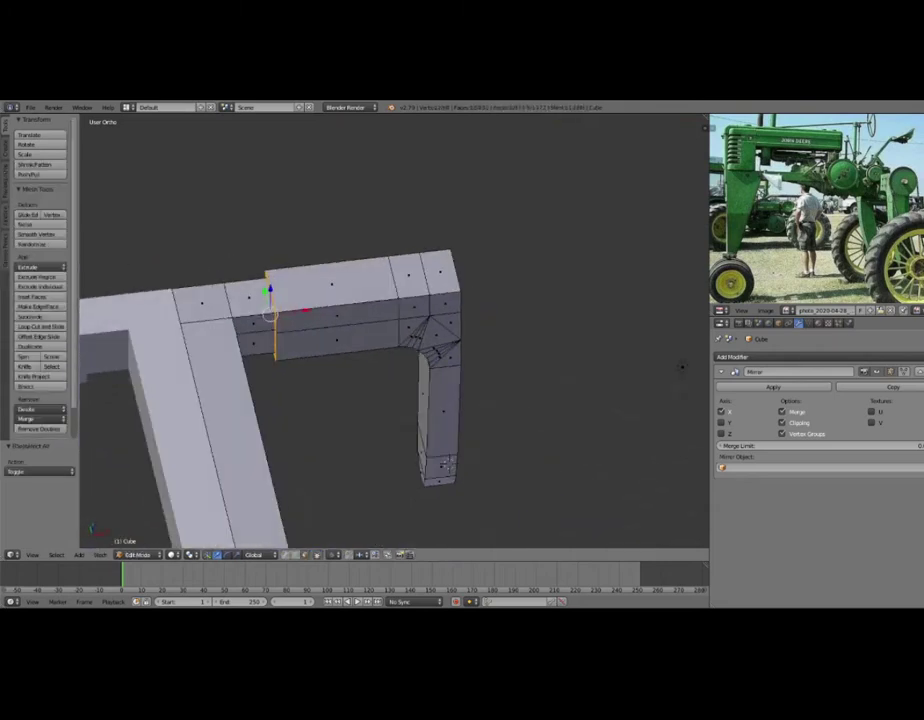
key("g")
key("x")
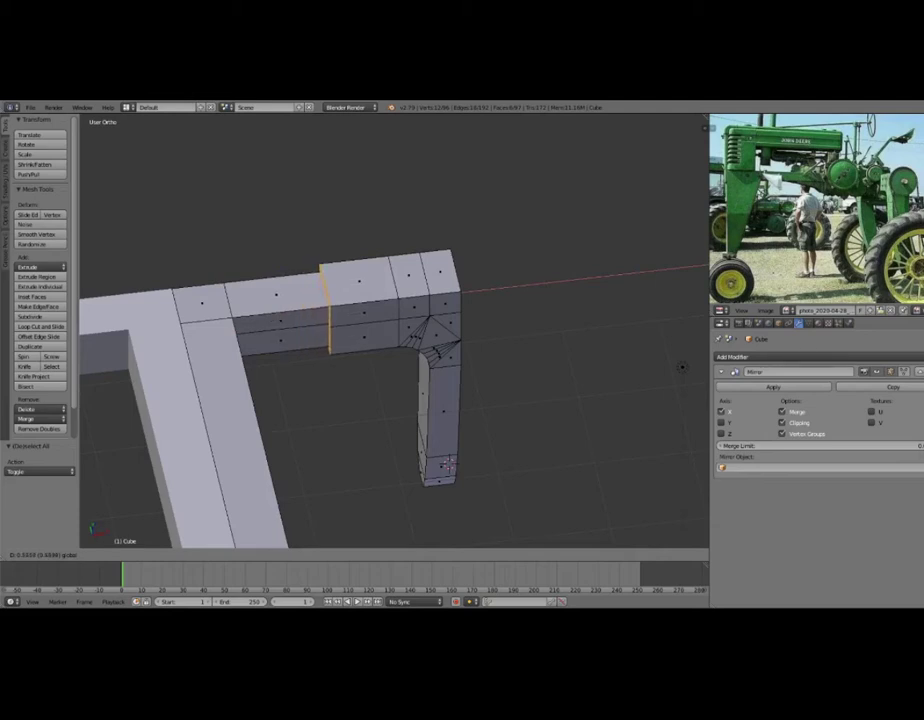
left_click(681, 367)
key("a")
mouse_move(681, 367)
middle_mouse_down()
mouse_move(700, 320)
mouse_move(376, 533)
mouse_move(375, 320)
mouse_move(390, 318)
mouse_move(360, 290)
middle_mouse_up()
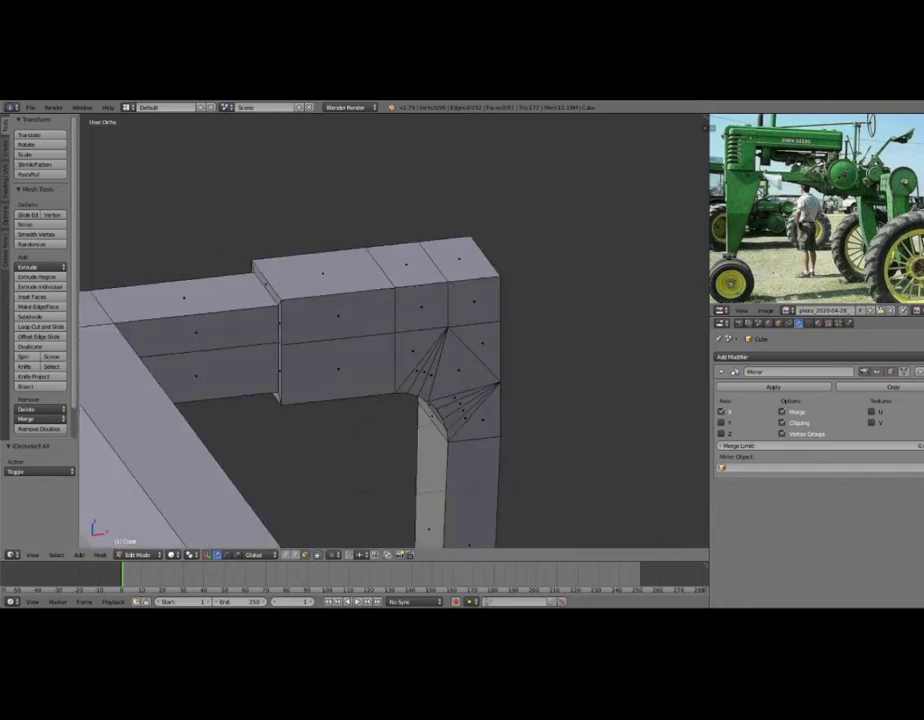
Select the block's two front faces as a reference for the 3D cursor.
right_click(338, 315)
right_click(338, 372, "shift")
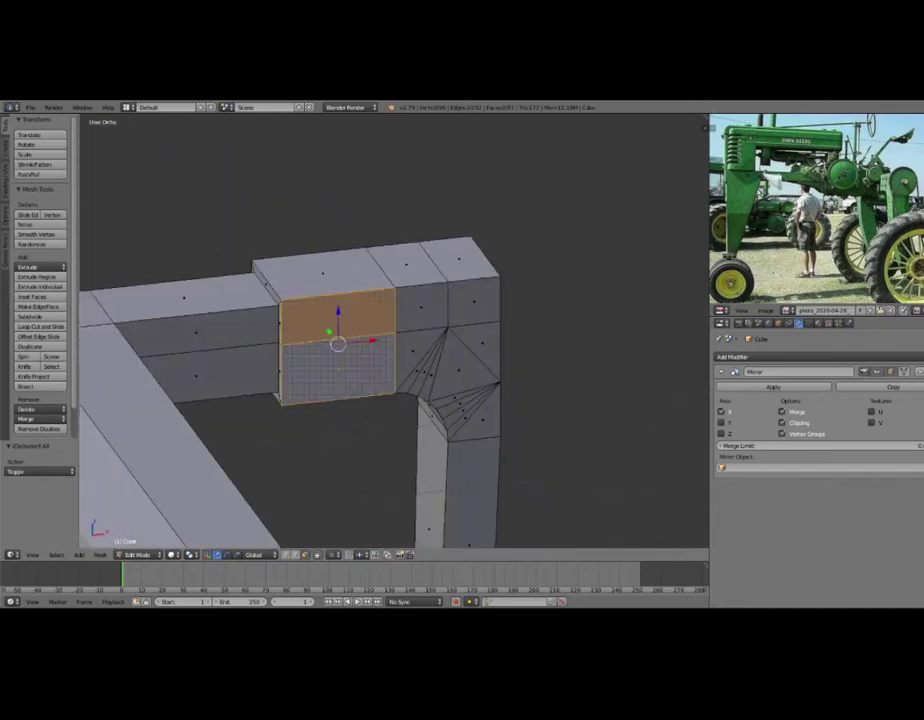
middle_click_drag(400, 400, 380, 330)
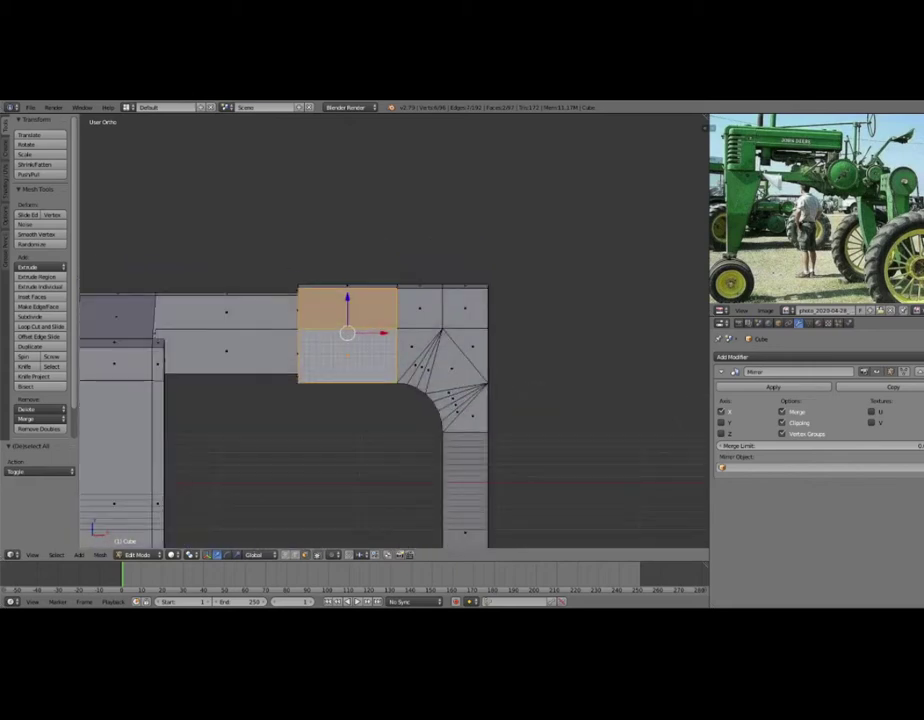
key("x")
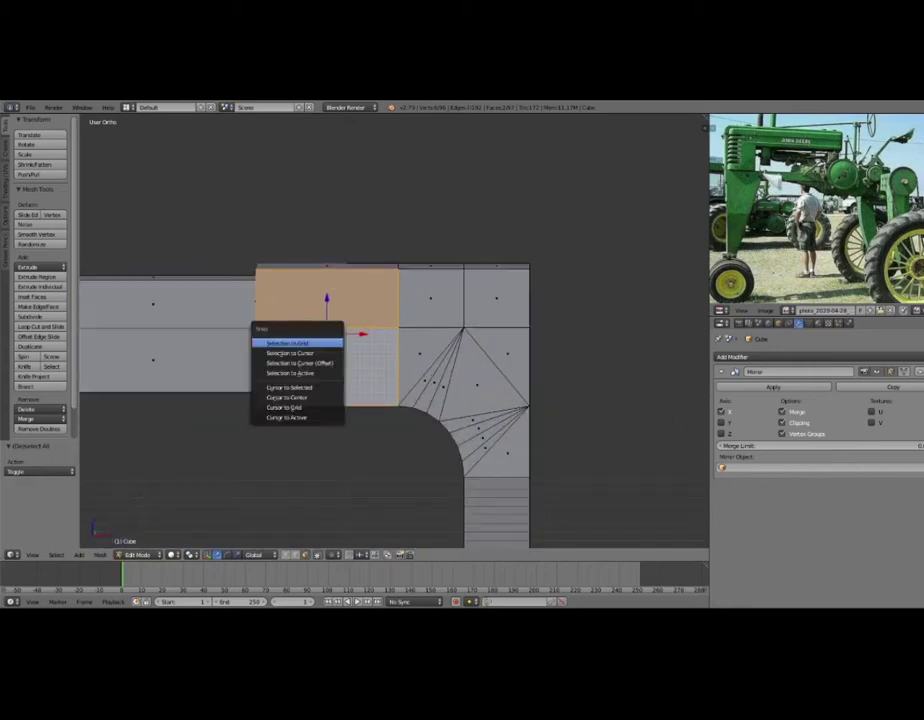
key("Escape")
key("a")
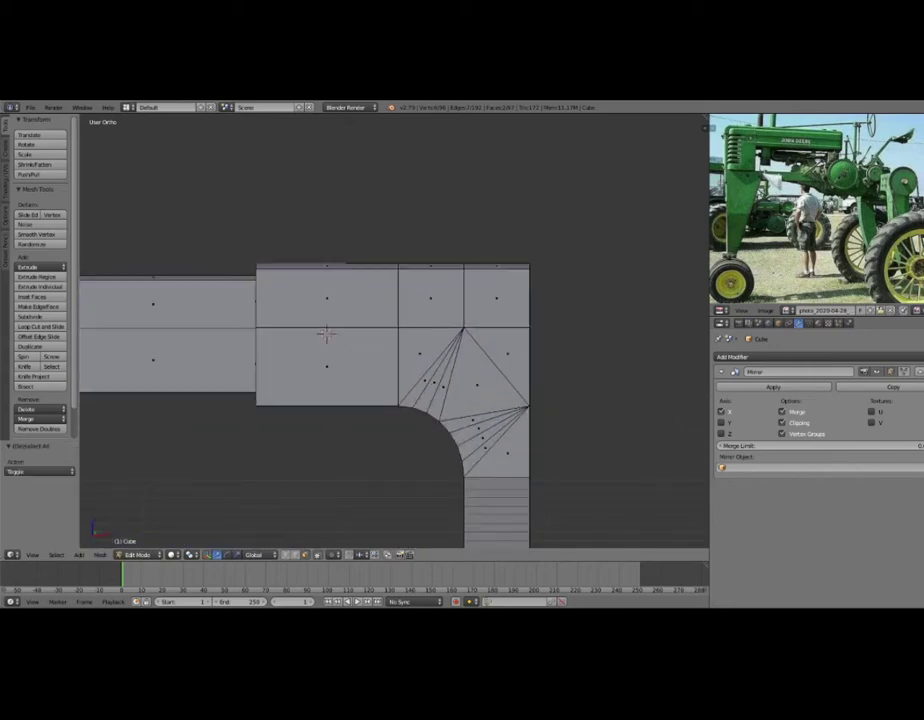
Add a trial cube at the block's centre and shrink it.
key("shift+a")
left_click(300, 374)
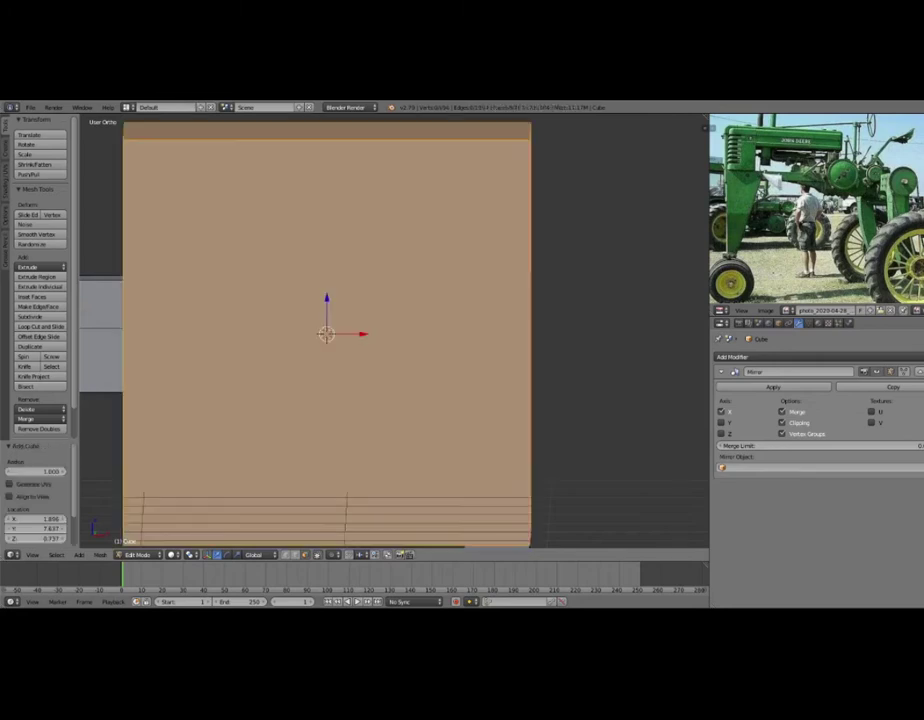
key("s")
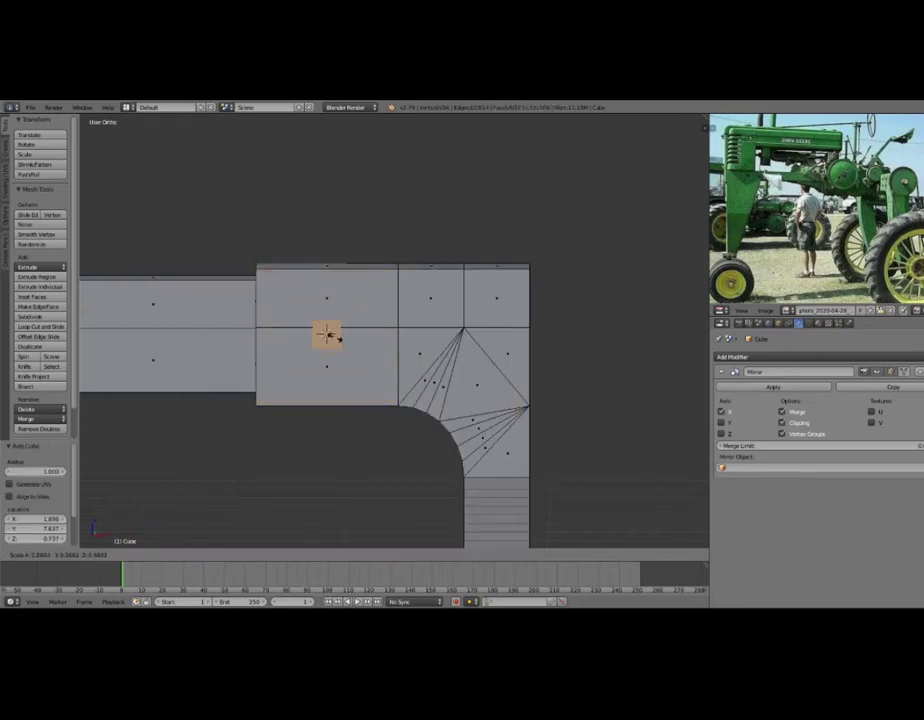
left_click(338, 339)
key("s")
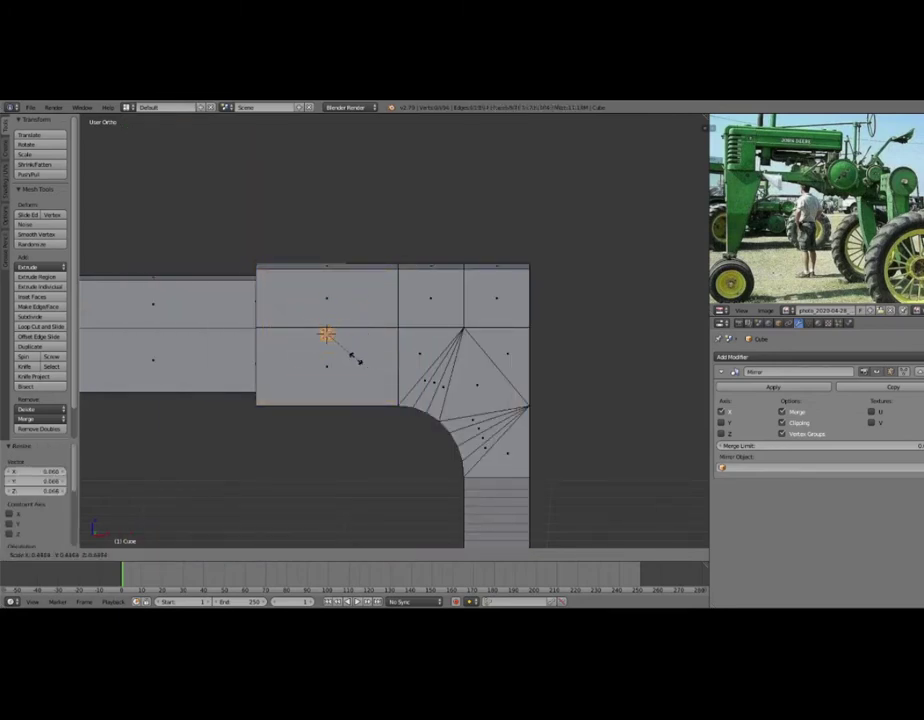
key("Escape")
Undo the shrink and the cube addition, leaving the frame without the trial cube.
key("ctrl+z")
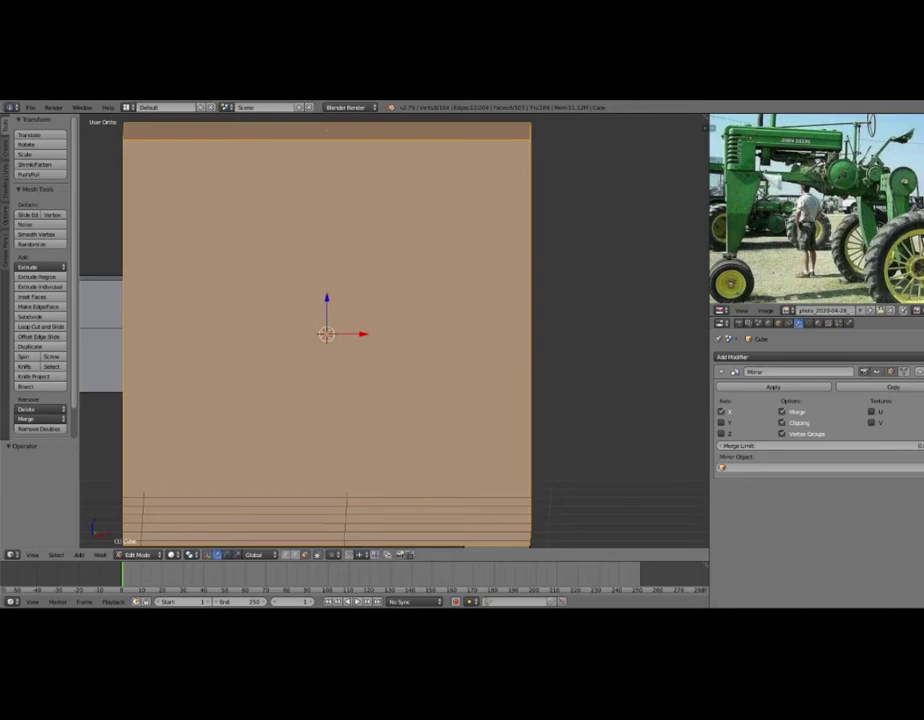
key("ctrl+z")
key("shift+s")
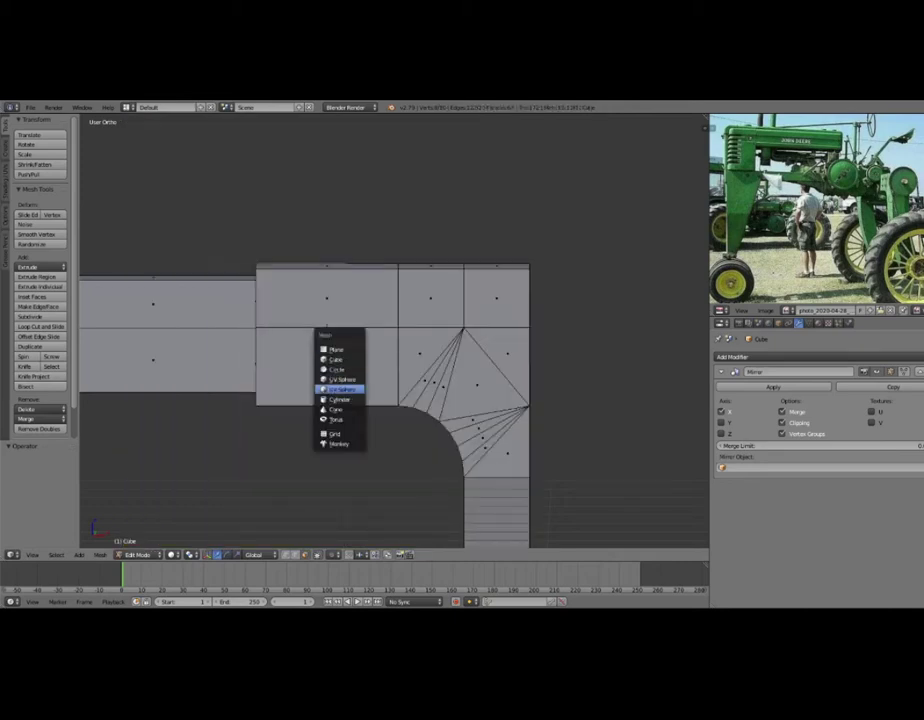
key("Escape")
scroll(390, 335, "down", 2)
scroll(346, 332, "down", 3)
key("a")
mouse_move(346, 332)
middle_mouse_down()
mouse_move(140, 170)
mouse_move(240, 175)
middle_mouse_up()
key("a")
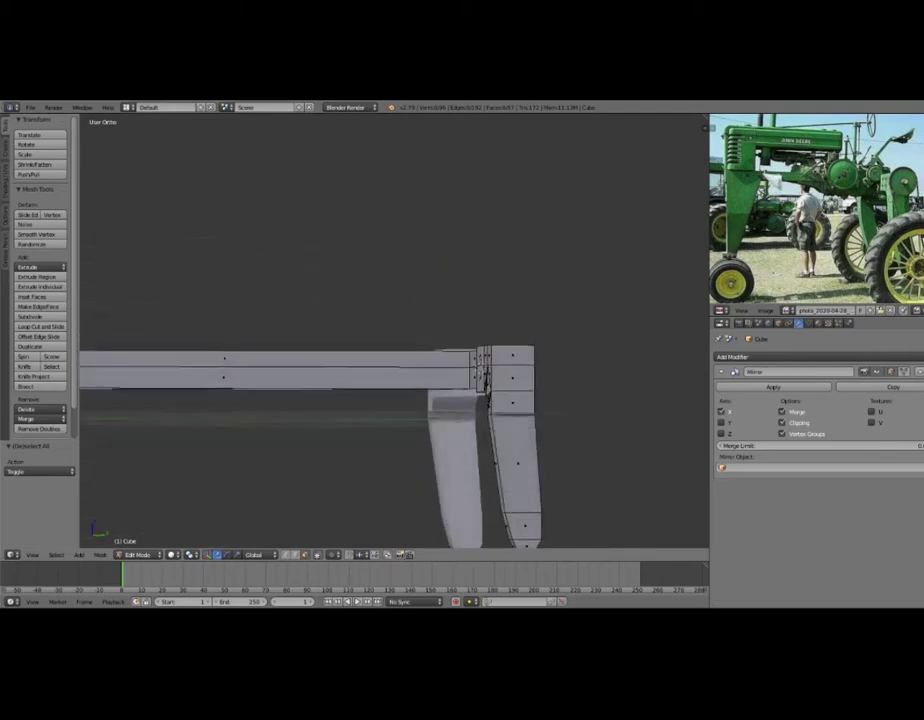
Cut a lengthwise edge loop into the long top bar, slide it into position, and review the frame.
mouse_move(240, 175)
middle_mouse_down()
mouse_move(300, 180)
mouse_move(310, 190)
middle_mouse_up()
scroll(310, 190, "up", 2)
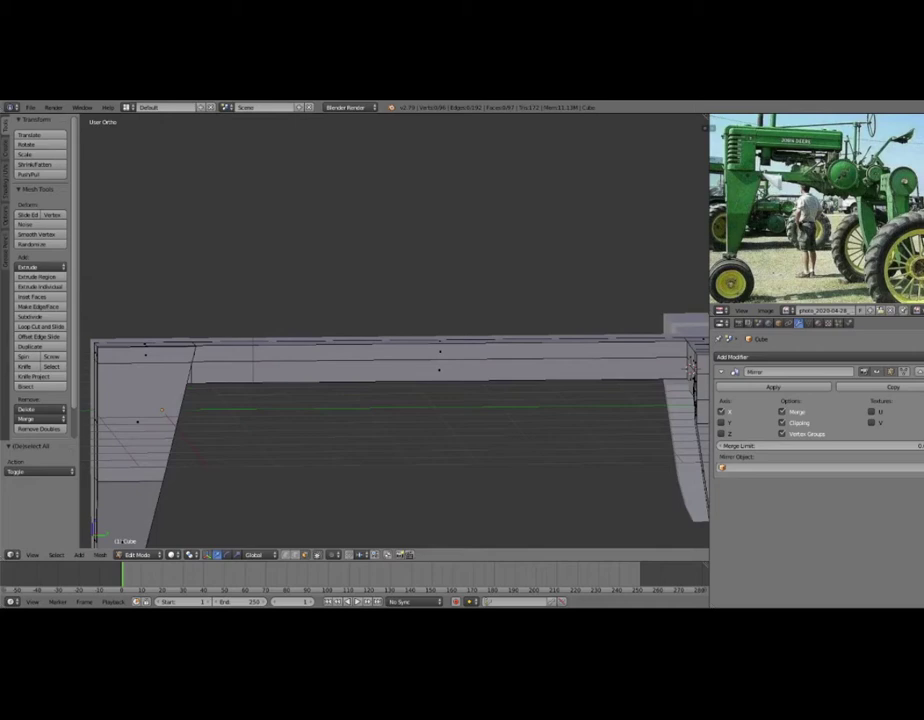
key("ctrl+r")
left_click(378, 362)
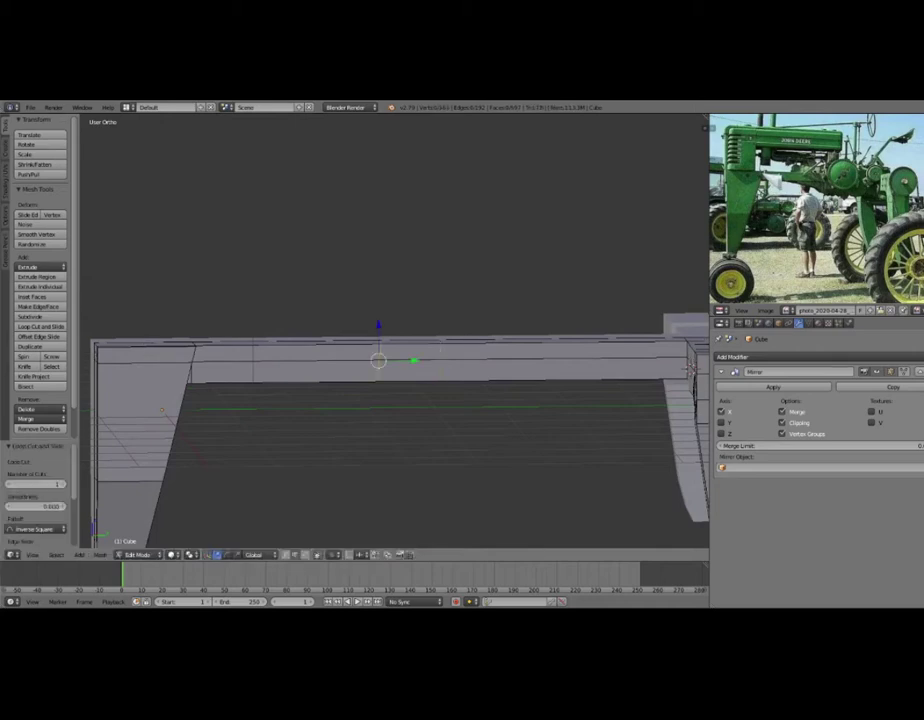
middle_click_drag(400, 250, 404, 249)
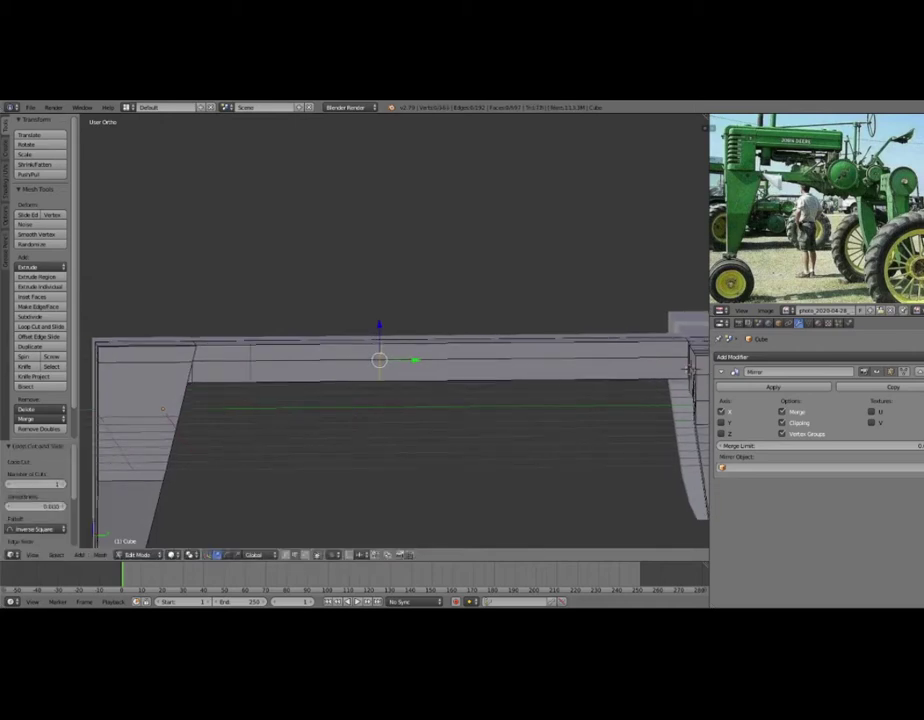
left_click_drag(414, 360, 370, 360)
key("Return")
middle_click_drag(400, 300, 440, 280)
key("a")
scroll(470, 200, "down", 5)
mouse_move(487, 165)
middle_mouse_down()
mouse_move(462, 214)
mouse_move(480, 208)
mouse_move(428, 203)
mouse_move(425, 150)
middle_mouse_up()
mouse_move(199, 400)
middle_mouse_down()
mouse_move(509, 175)
mouse_move(370, 293)
mouse_move(312, 304)
mouse_move(305, 338)
mouse_move(336, 350)
mouse_move(417, 321)
middle_mouse_up()
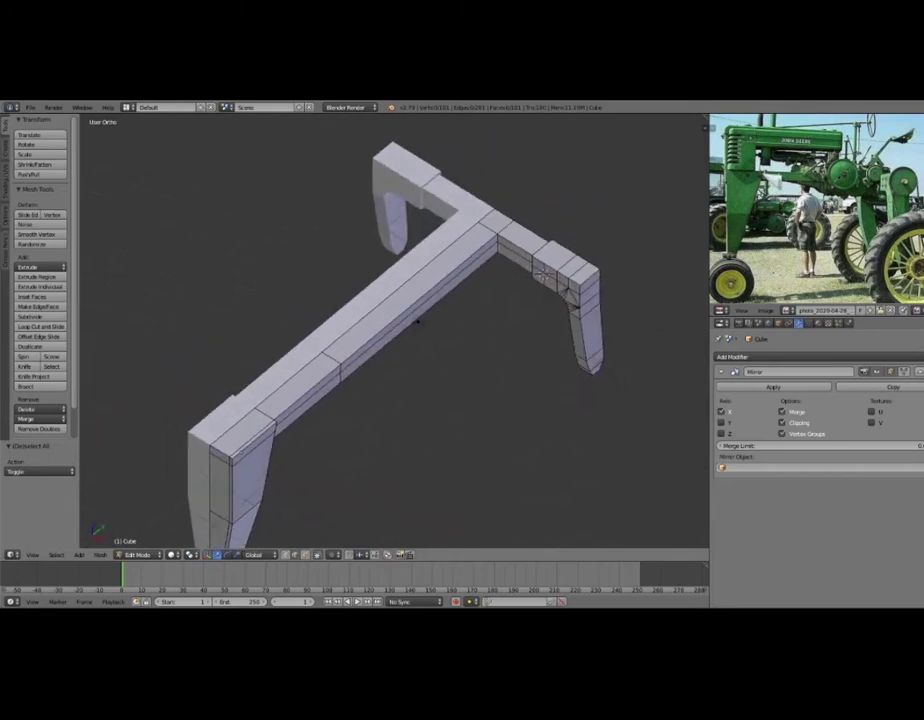
Extrude the long rail's side face outward to thicken the beam.
scroll(417, 321, "up", 3)
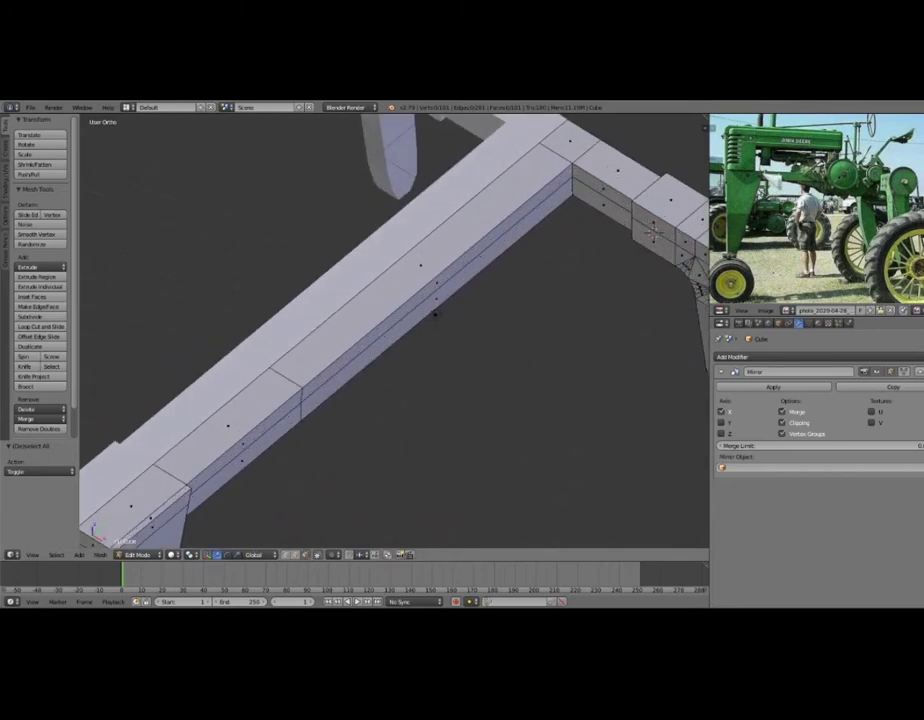
right_click(435, 313)
key("e")
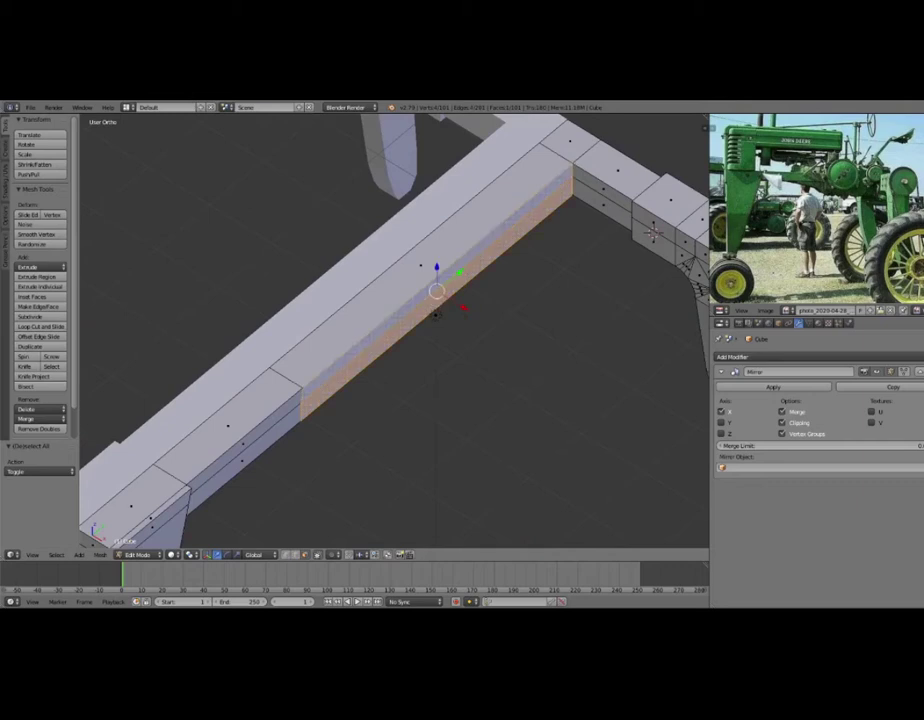
mouse_move(652, 232)
middle_mouse_down()
mouse_move(598, 428)
mouse_move(507, 500)
middle_mouse_up()
scroll(597, 428, "up", 3)
key("ctrl+KP_Add")
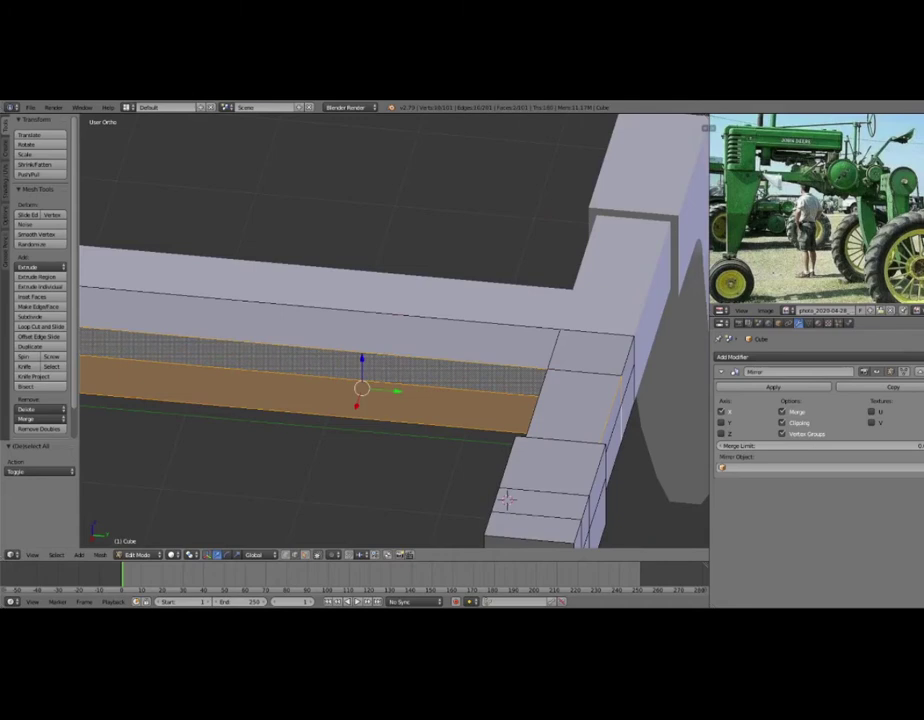
scroll(507, 500, "down", 3)
Extrude the selected rail edge along the X axis, then deselect everything.
middle_click_drag(507, 500, 370, 425)
scroll(370, 425, "up", 3)
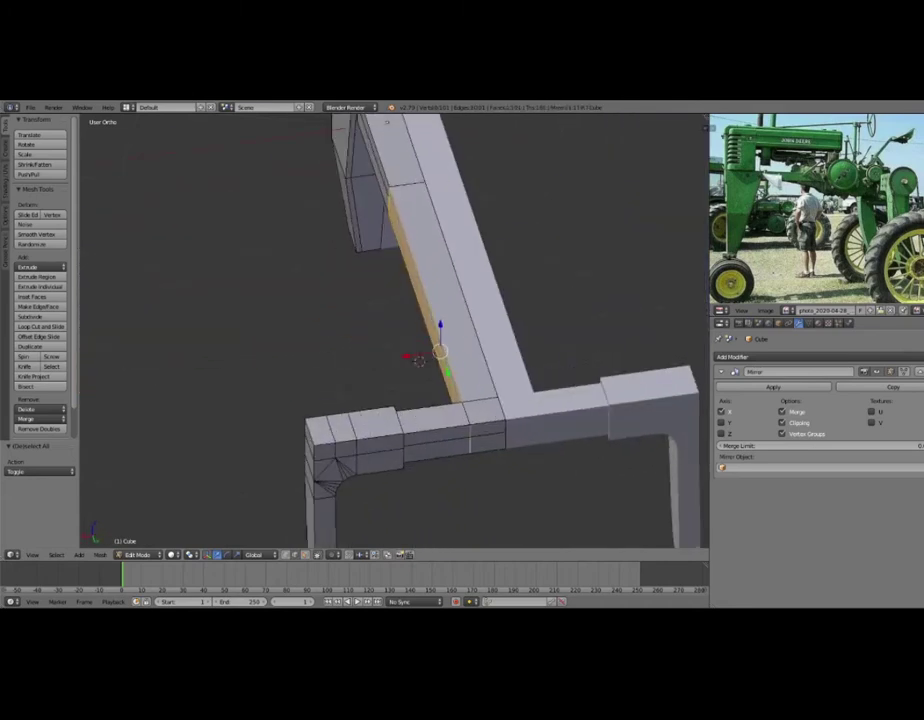
key("e")
key("x")
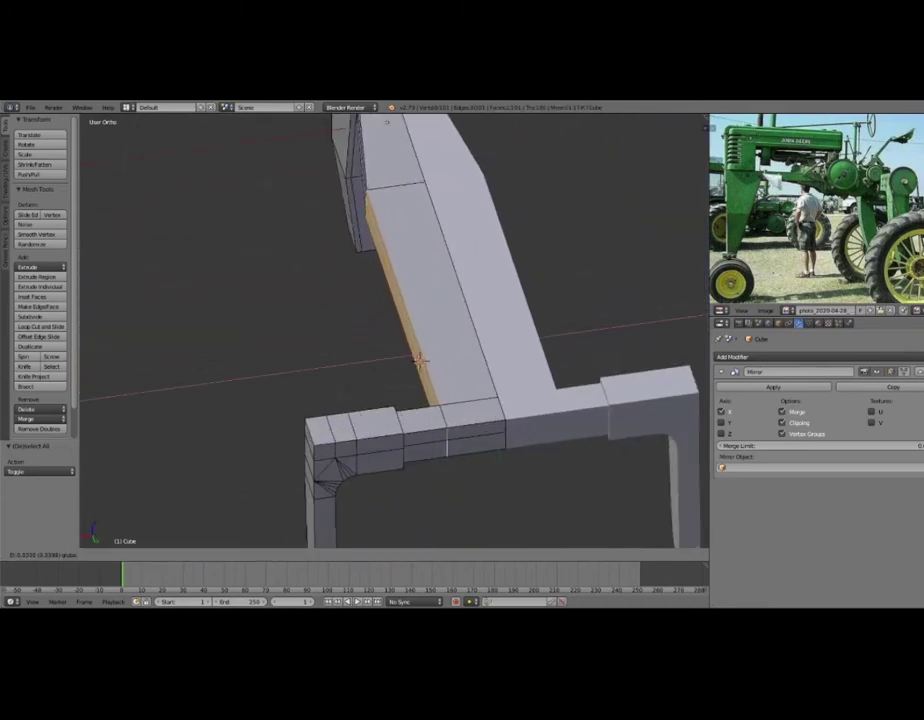
left_click(418, 361)
scroll(409, 345, "down", 3)
mouse_move(409, 345)
middle_mouse_down()
mouse_move(380, 335)
mouse_move(398, 326)
mouse_move(466, 336)
mouse_move(477, 320)
middle_mouse_up()
key("a")
scroll(395, 325, "up", 3)
scroll(395, 325, "down", 2)
scroll(466, 336, "up", 1)
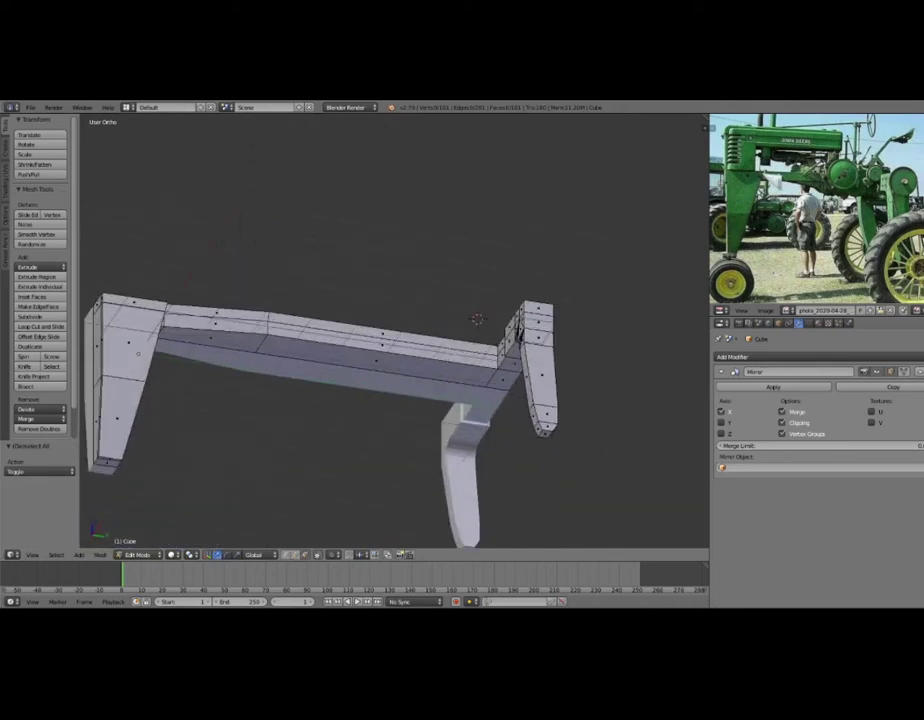
Extrude the face strip along the beam's middle downward and shrink it inward.
right_click(410, 372, "alt")
middle_click_drag(440, 360, 410, 355, "shift")
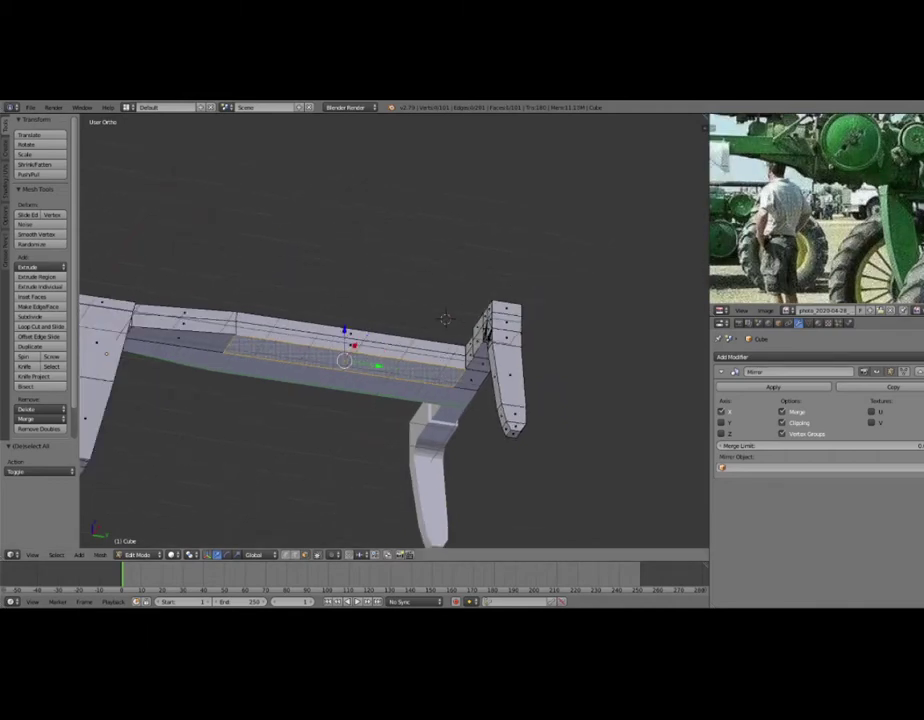
left_click(390, 355)
middle_click_drag(410, 355, 430, 340)
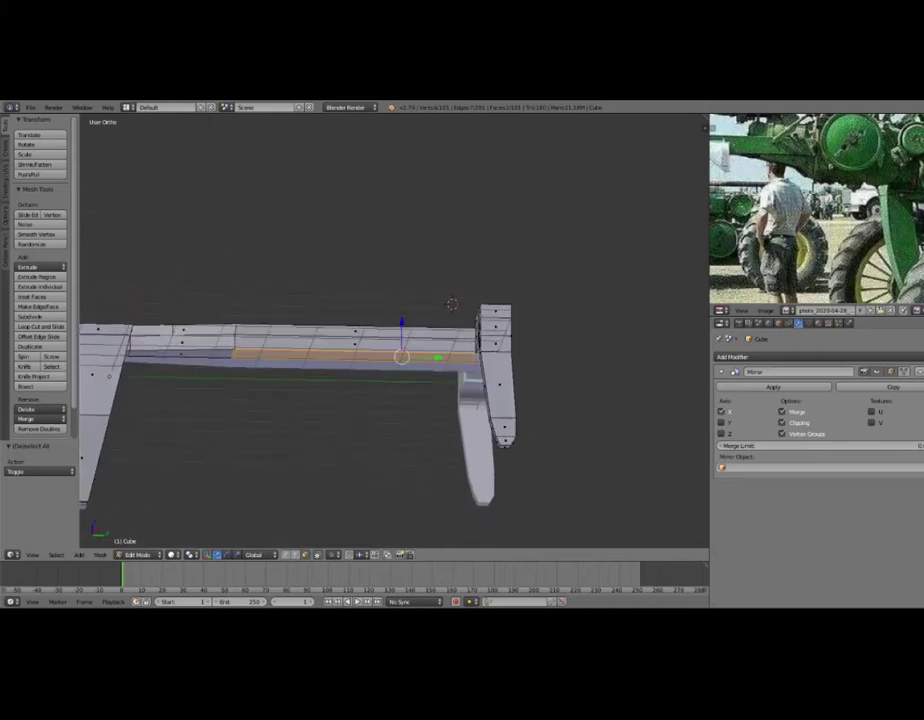
key("e")
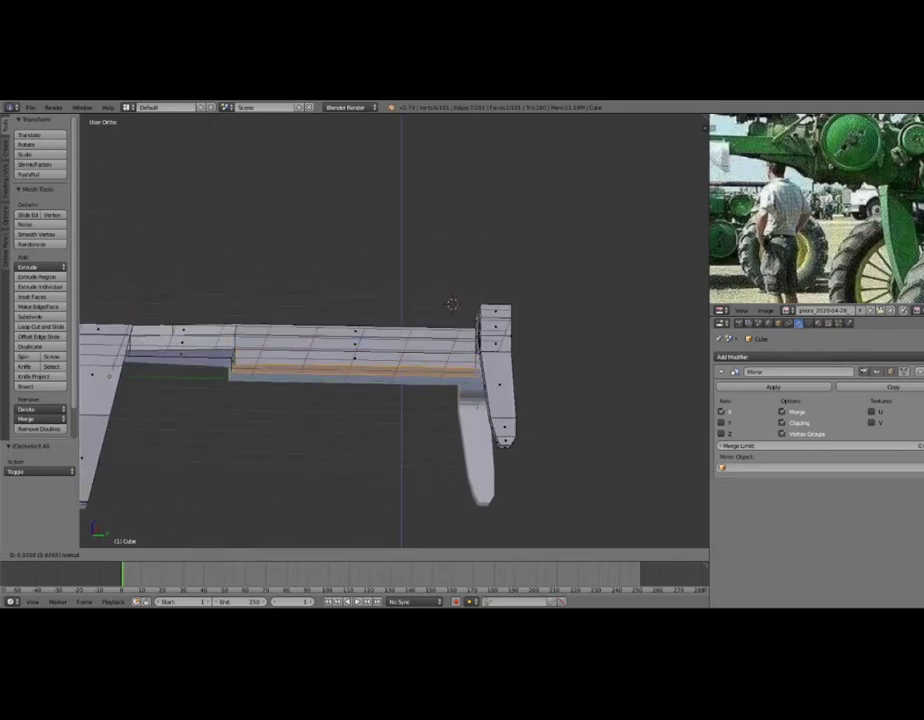
left_click(468, 384)
key("s")
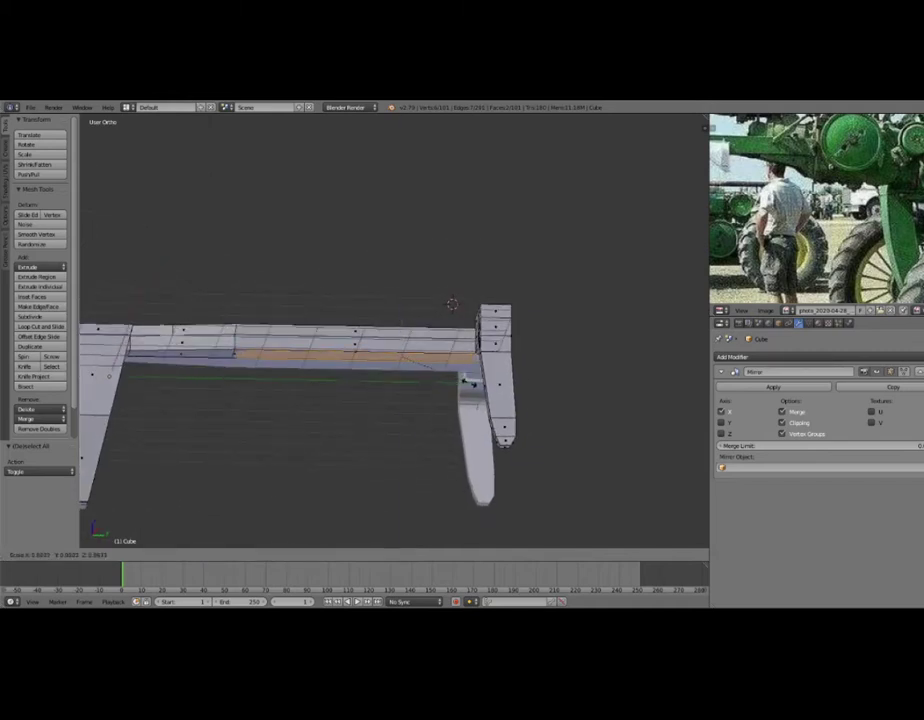
scroll(395, 330, "up", 2)
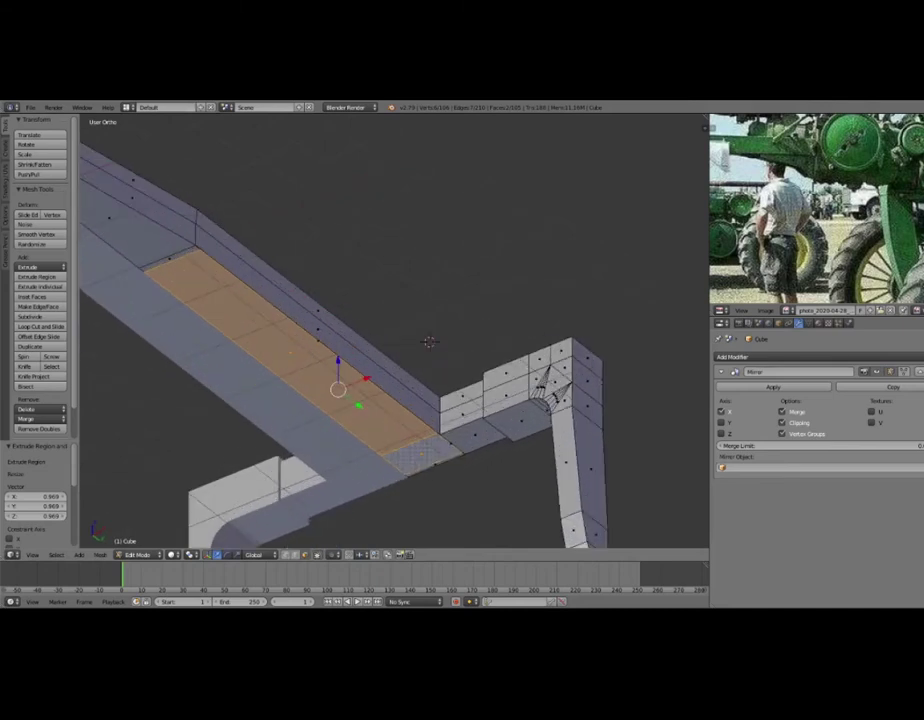
Reposition the extruded strip and extrude it again along its normal.
key("g")
left_click(428, 342)
mouse_move(428, 342)
middle_mouse_down()
mouse_move(426, 328)
mouse_move(472, 309)
middle_mouse_up()
key("e")
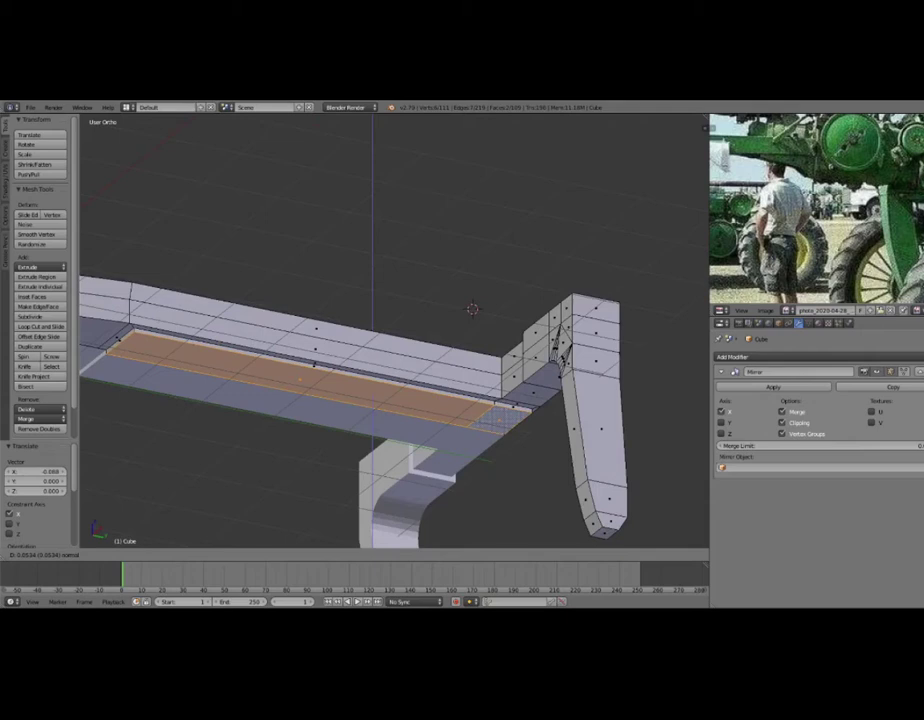
left_click(472, 308)
key("a")
middle_click_drag(472, 309, 487, 287)
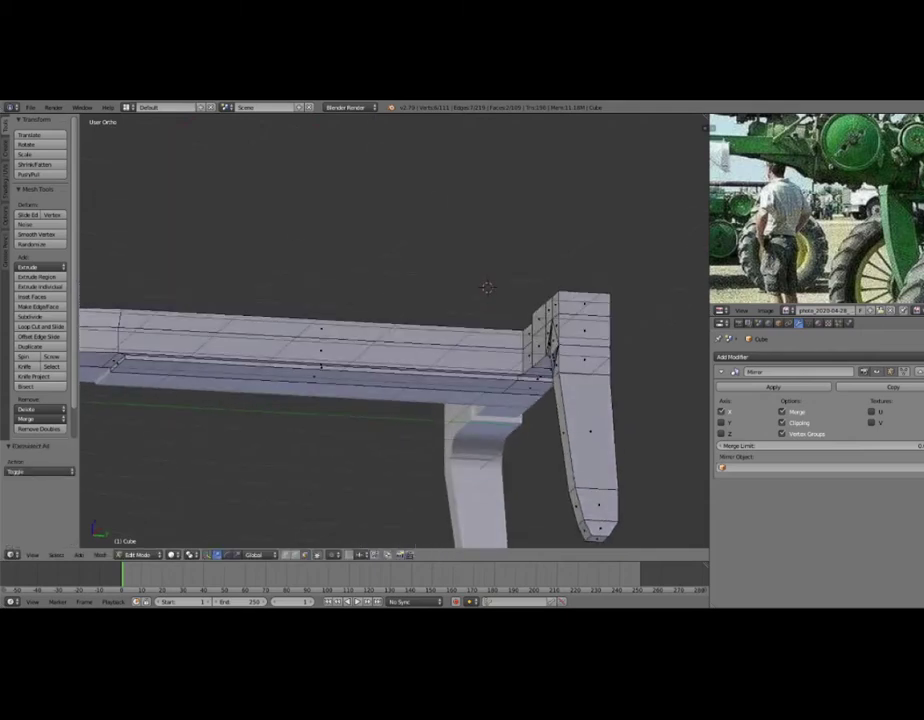
Cut a new edge loop across the beam and lower the beam's lower edge loop along Z.
key("ctrl+r")
left_click(487, 287)
right_click(380, 377, "alt")
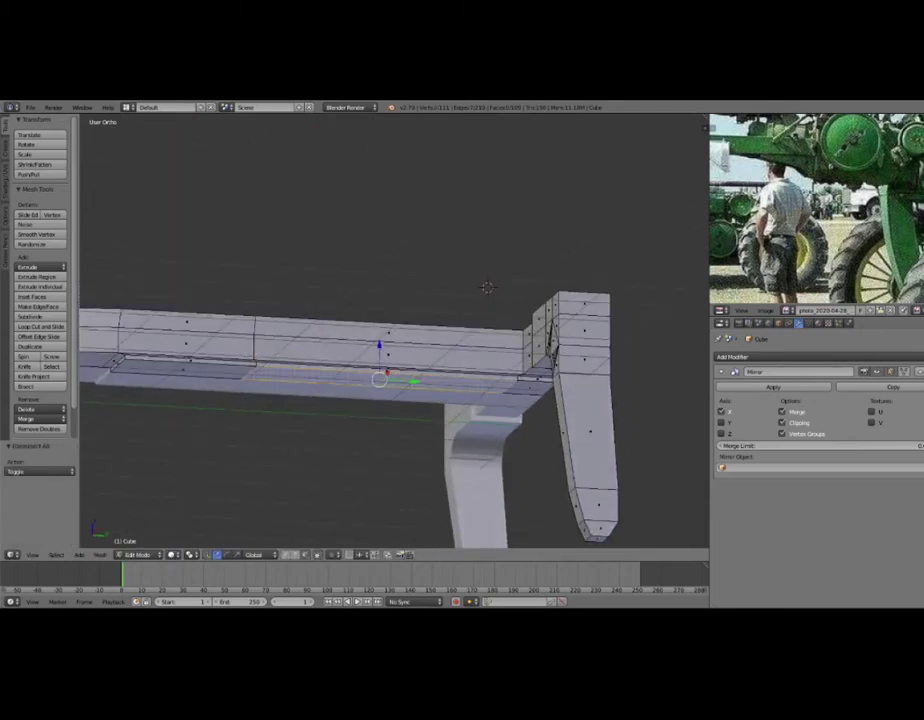
key("g")
key("z")
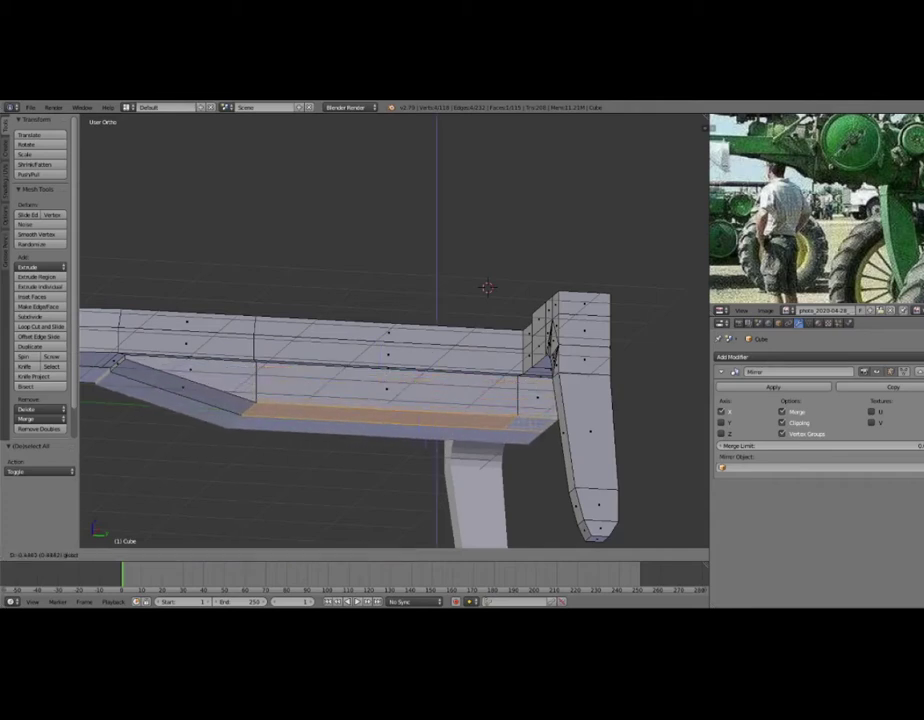
key("Return")
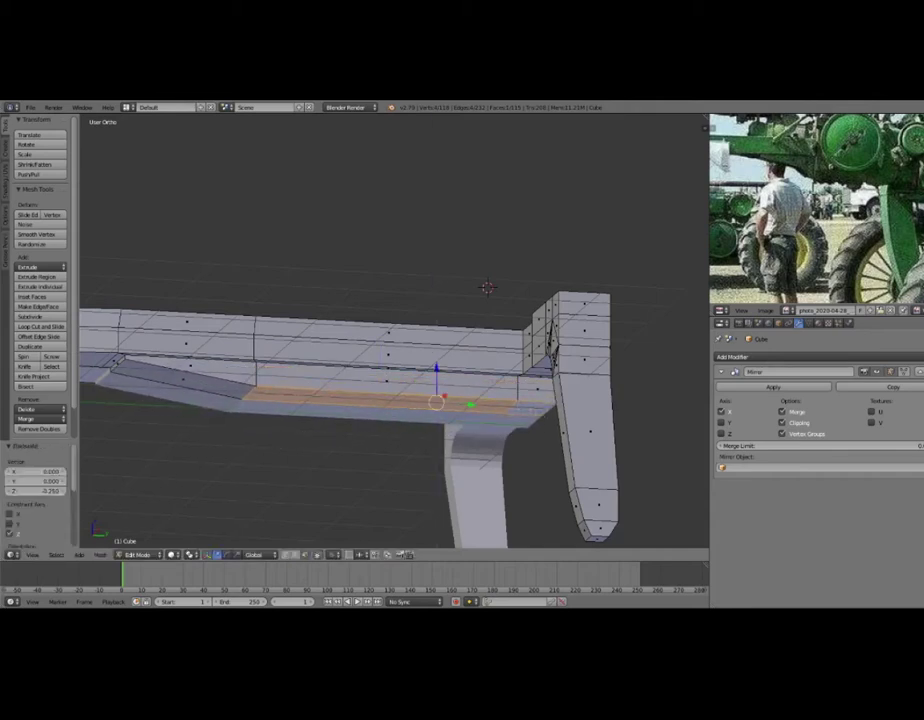
key("a")
Add another loop cut and drop the bottom edge loop along Z for a sloped transition.
key("ctrl+r")
left_click(268, 340)
key("a")
right_click(389, 399, "alt")
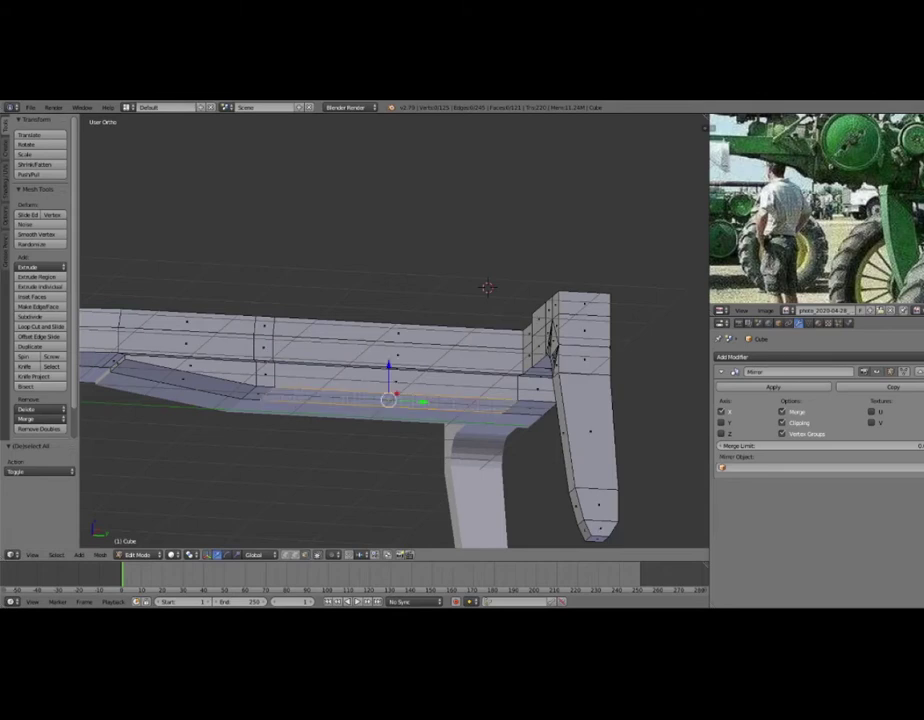
key("g")
key("z")
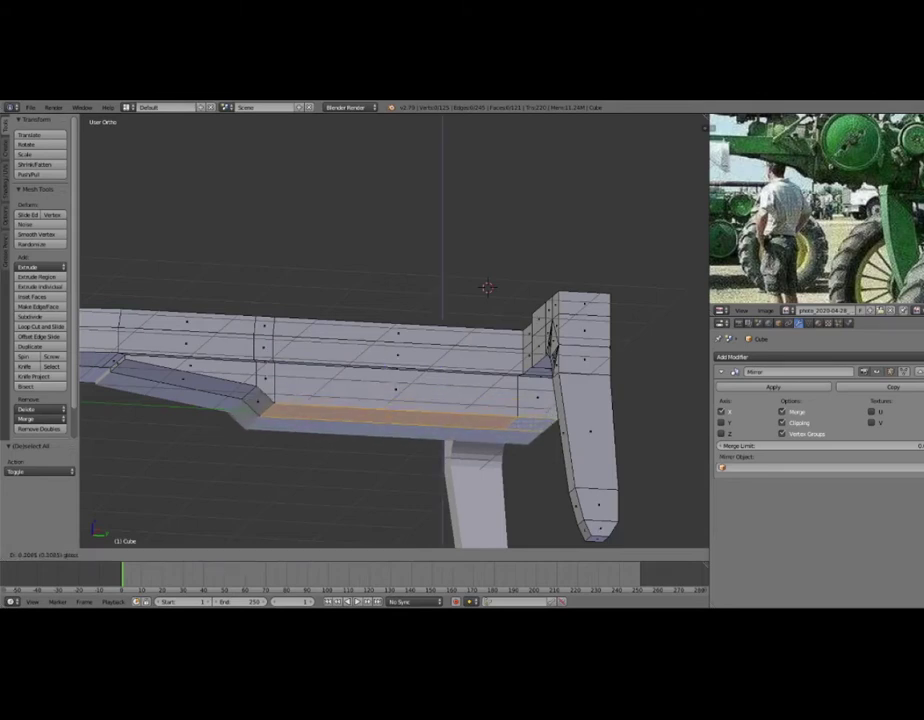
key("Return")
key("a")
mouse_move(352, 208)
middle_mouse_down()
mouse_move(266, 216)
mouse_move(240, 262)
middle_mouse_up()
Shift the face strip under the rail along X and delete the selected underside faces.
right_click(186, 318)
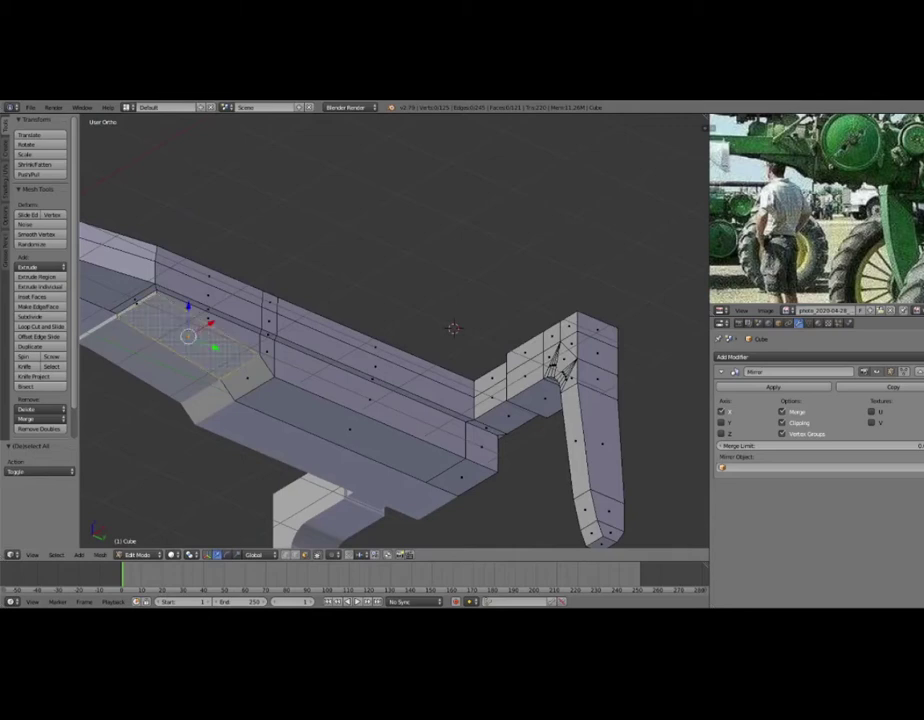
right_click(385, 425, "ctrl")
middle_click_drag(385, 425, 340, 400)
key("g")
key("x")
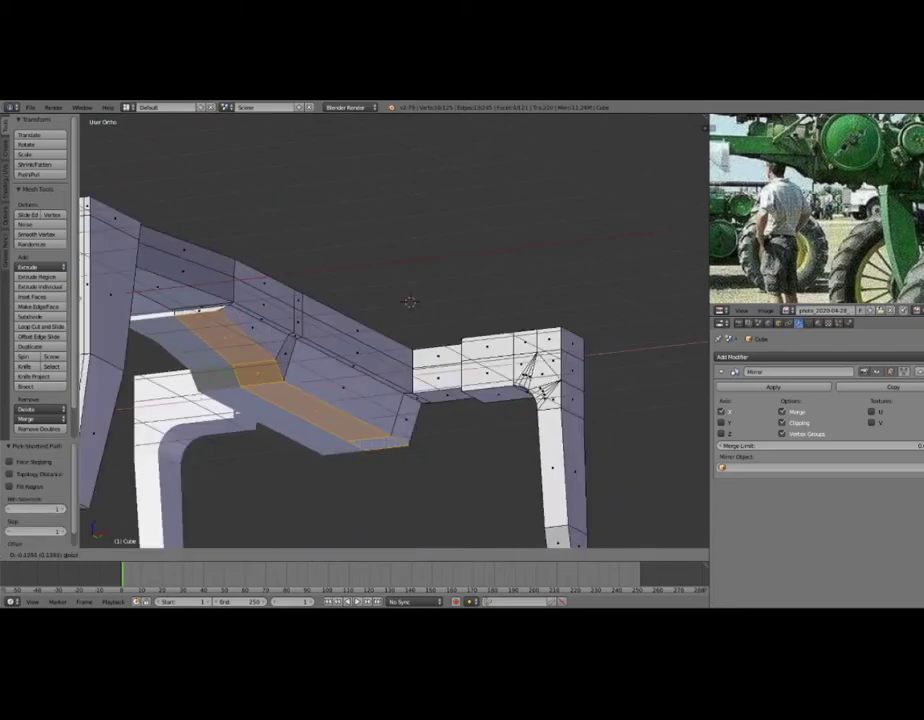
key("Return")
mouse_move(409, 301)
middle_mouse_down()
mouse_move(362, 268)
mouse_move(381, 287)
mouse_move(480, 272)
mouse_move(478, 264)
mouse_move(478, 274)
mouse_move(377, 289)
middle_mouse_up()
key("x")
key("Tab")
key("Tab")
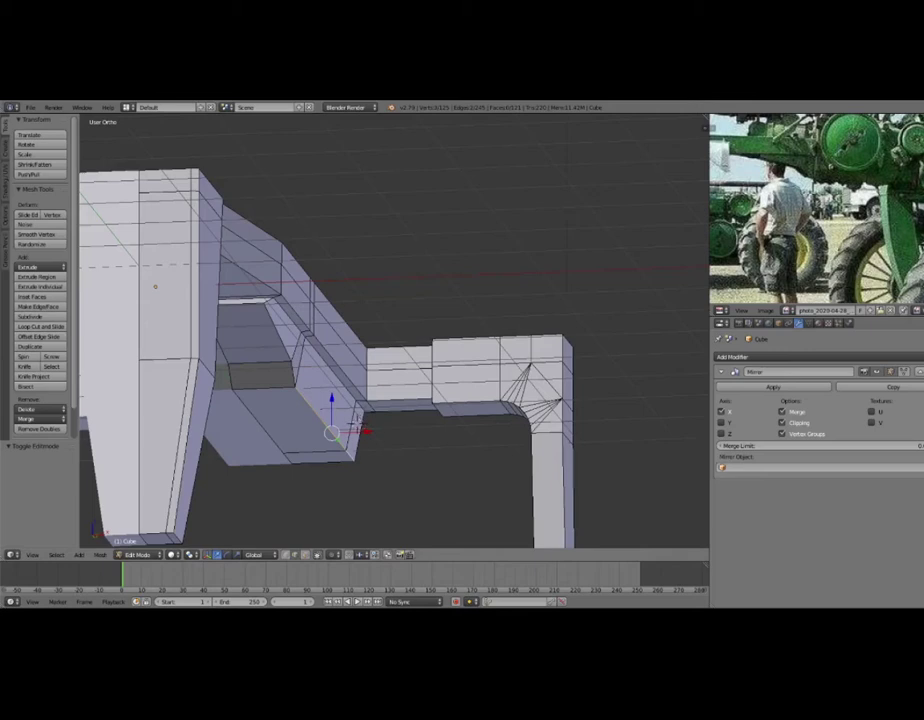
Move the selection along X and scale it to reshape the underside strip.
key("g")
key("x")
left_click(350, 425)
mouse_move(350, 425)
middle_mouse_down()
mouse_move(510, 455)
mouse_move(404, 433)
mouse_move(507, 367)
mouse_move(478, 384)
mouse_move(603, 378)
mouse_move(566, 371)
middle_mouse_up()
key("s")
left_click(518, 458)
key("Tab")
scroll(566, 371, "down", 3)
Bevel the rail's inner lower edge loop with 3 segments.
key("Tab")
mouse_move(503, 357)
middle_mouse_down()
mouse_move(461, 421)
mouse_move(441, 407)
middle_mouse_up()
scroll(461, 421, "up", 3)
key("ctrl+b")
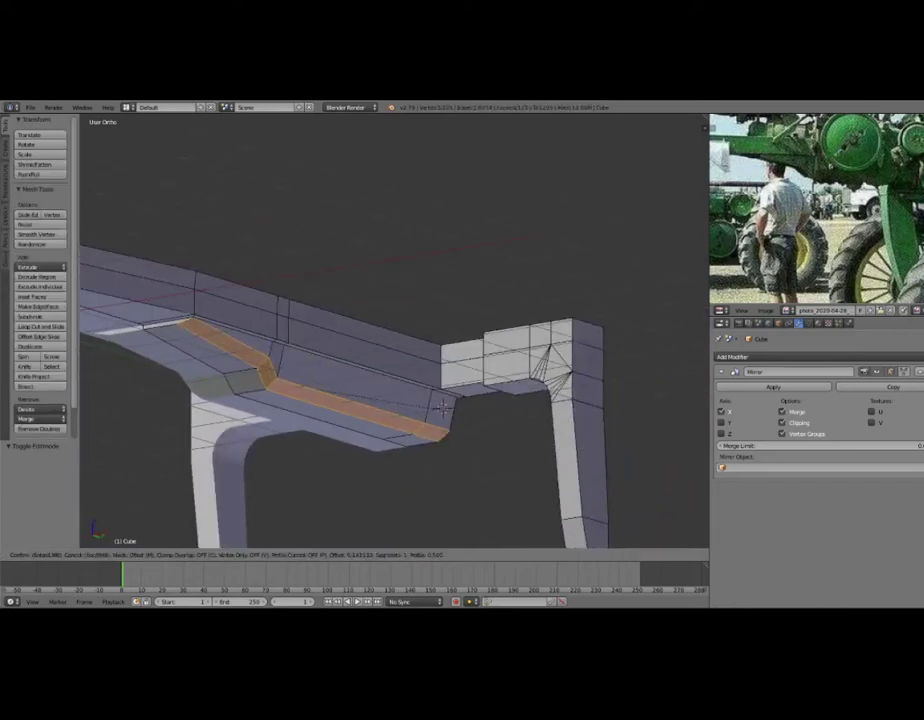
scroll(441, 407, "up", 2)
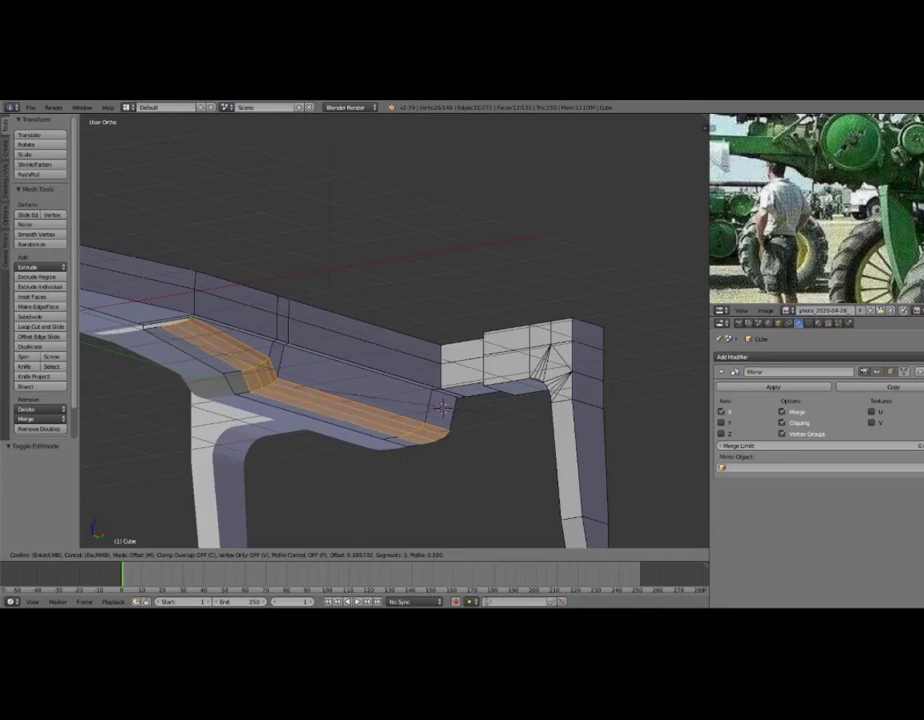
left_click(441, 407)
Select the whole mesh and merge duplicate vertices with Remove Doubles.
key("a")
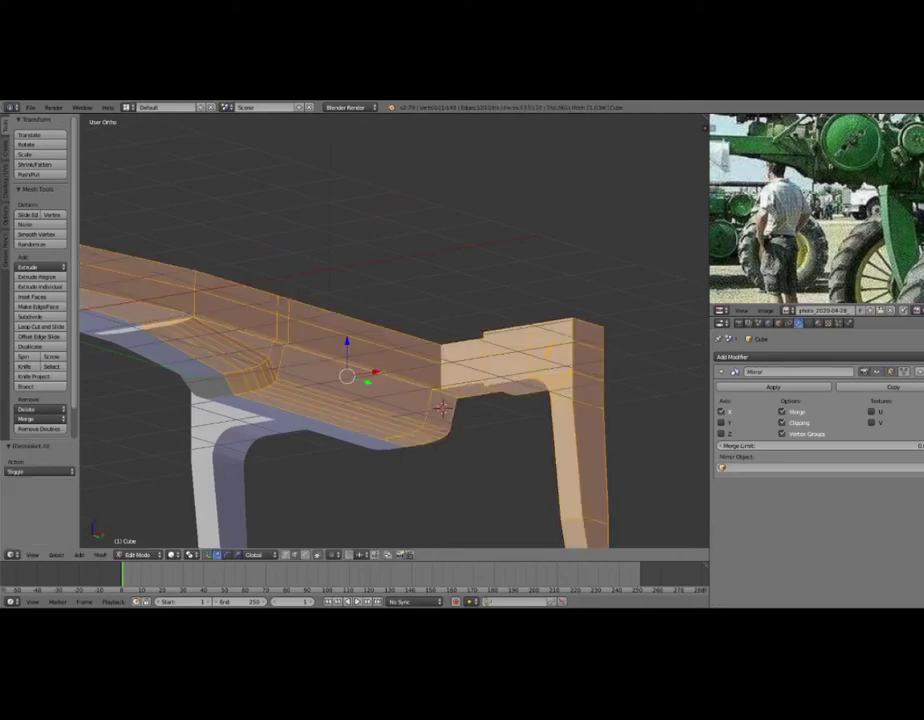
key("w")
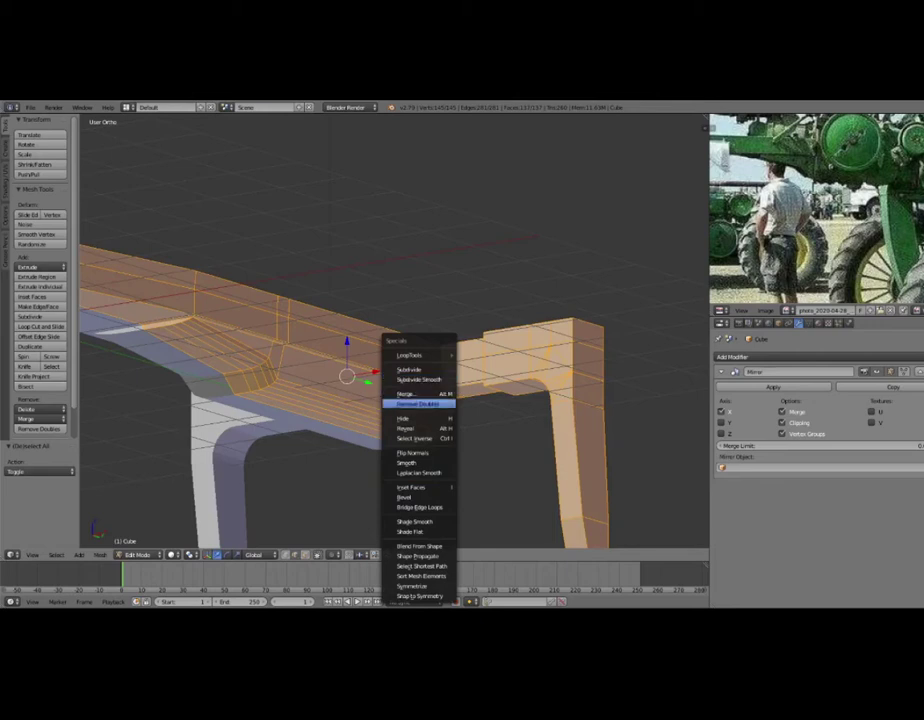
left_click(419, 403)
key("a")
mouse_move(419, 403)
middle_mouse_down()
mouse_move(480, 354)
mouse_move(229, 150)
mouse_move(134, 223)
mouse_move(206, 264)
mouse_move(199, 299)
middle_mouse_up()
Orbit around the frame in Object and Edit Mode to inspect the rounded, lowered rail.
key("Tab")
scroll(206, 264, "down", 3)
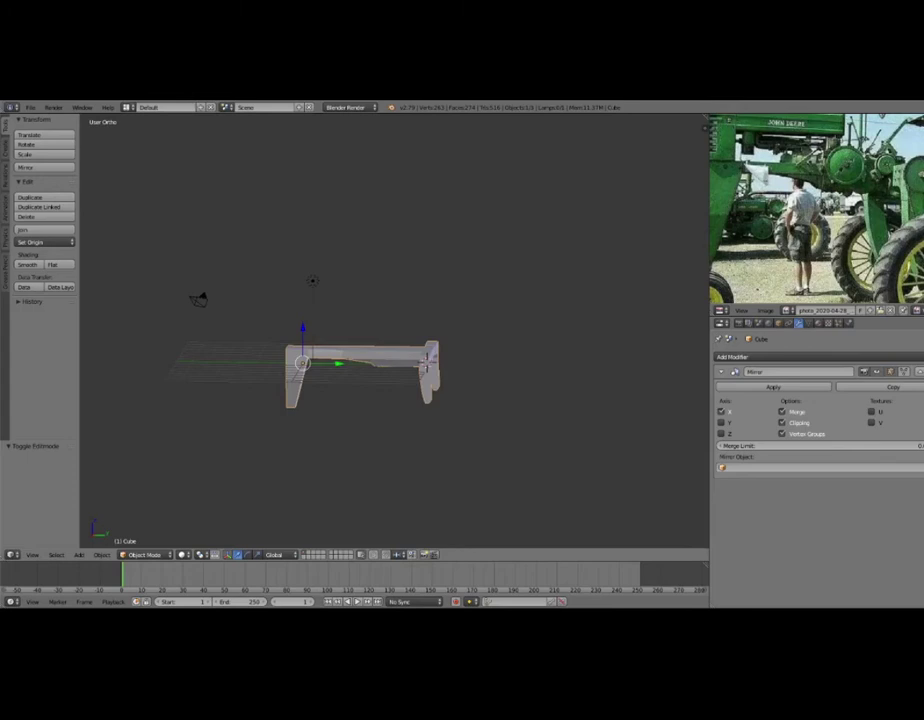
middle_click_drag(400, 330, 440, 300)
scroll(400, 330, "up", 2)
key("Tab")
middle_click_drag(319, 290, 245, 212)
key("a")
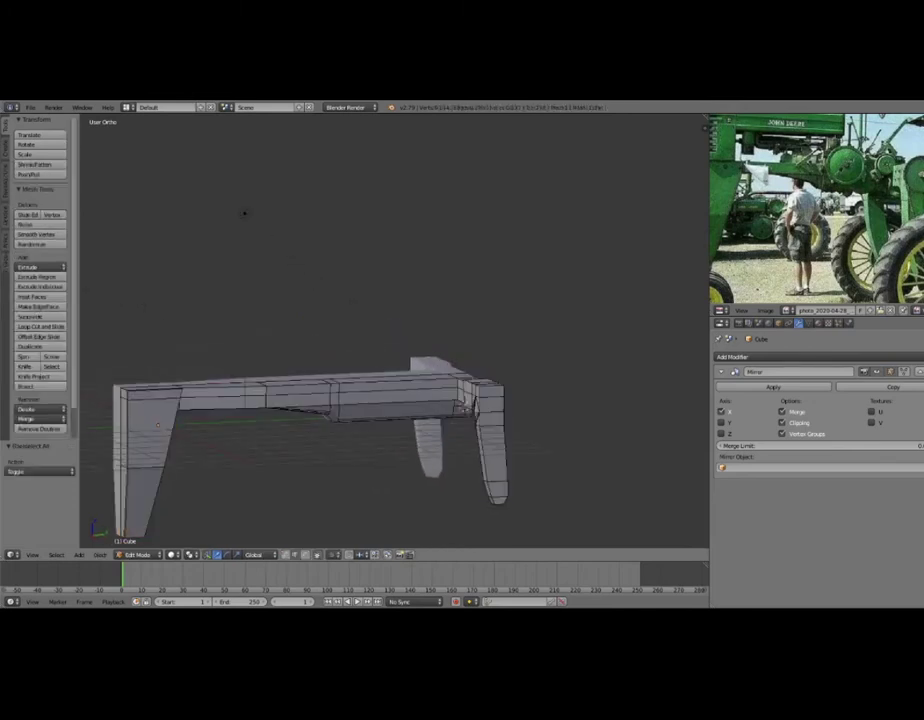
mouse_move(244, 212)
middle_mouse_down()
mouse_move(400, 140)
mouse_move(381, 159)
mouse_move(206, 161)
middle_mouse_up()
scroll(381, 159, "up", 3)
scroll(243, 214, "down", 2)
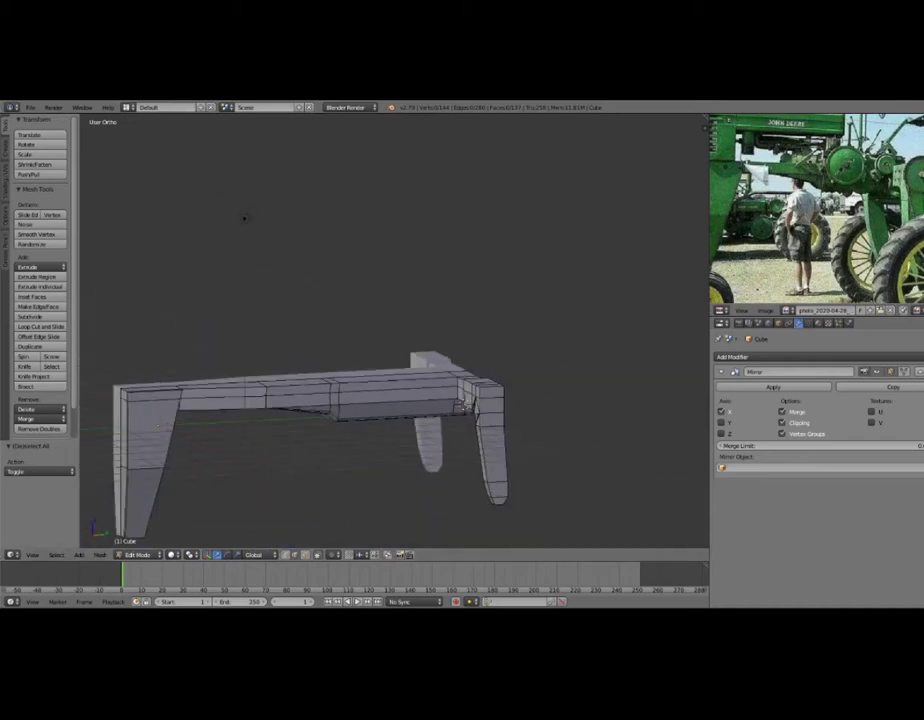
mouse_move(244, 217)
middle_mouse_down()
mouse_move(268, 216)
mouse_move(243, 192)
mouse_move(164, 192)
middle_mouse_up()
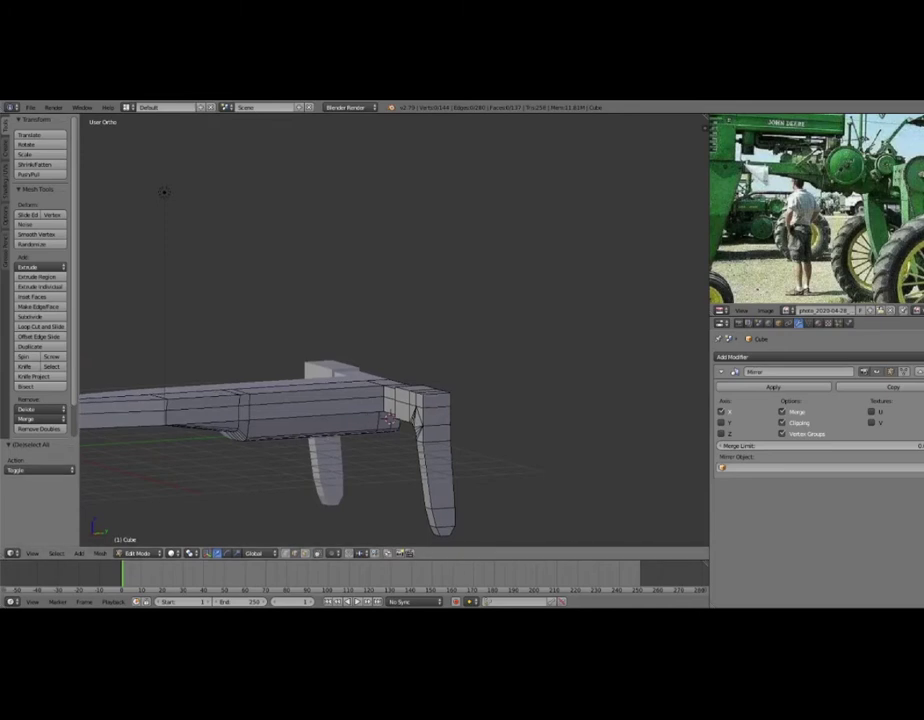
mouse_move(164, 192)
middle_mouse_down()
mouse_move(110, 192)
mouse_move(160, 230)
middle_mouse_up()
Snap the 3D cursor to the front corner vertex and add a cylinder there.
key("shift+s")
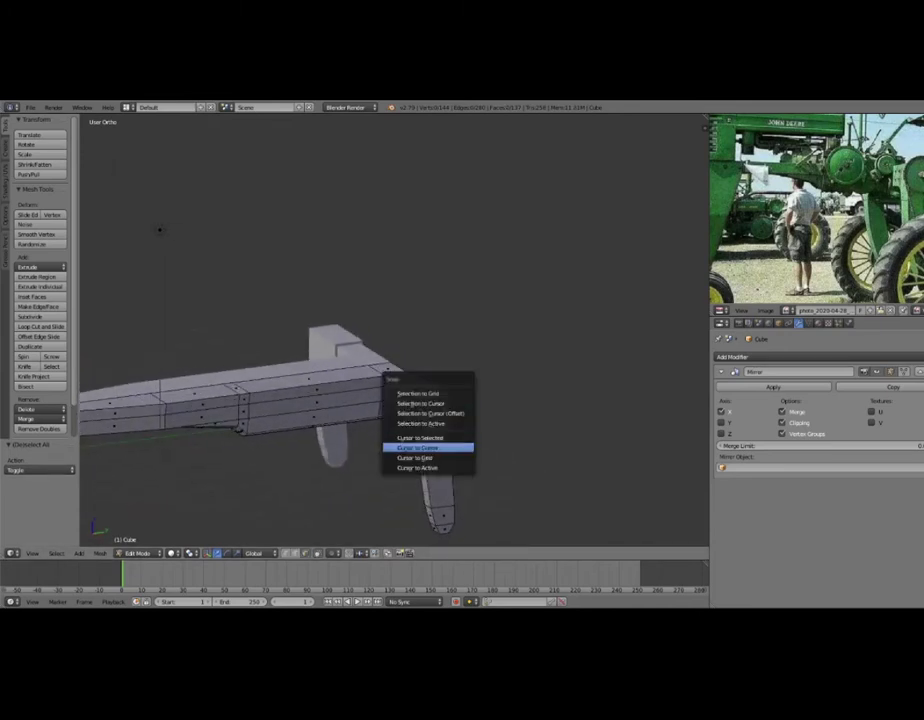
left_click(423, 445)
key("shift+a")
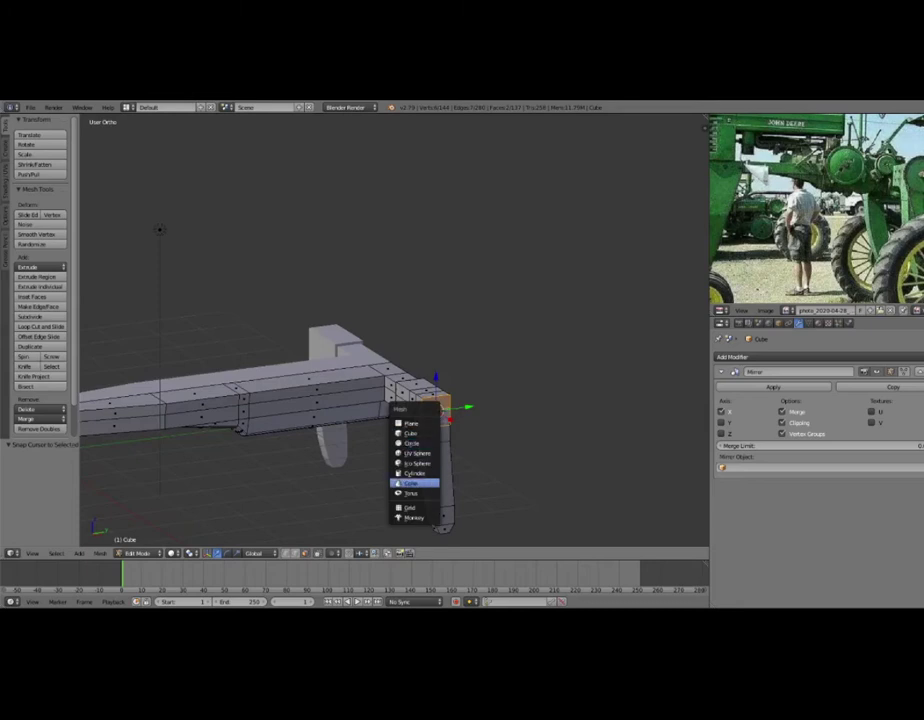
left_click(413, 473)
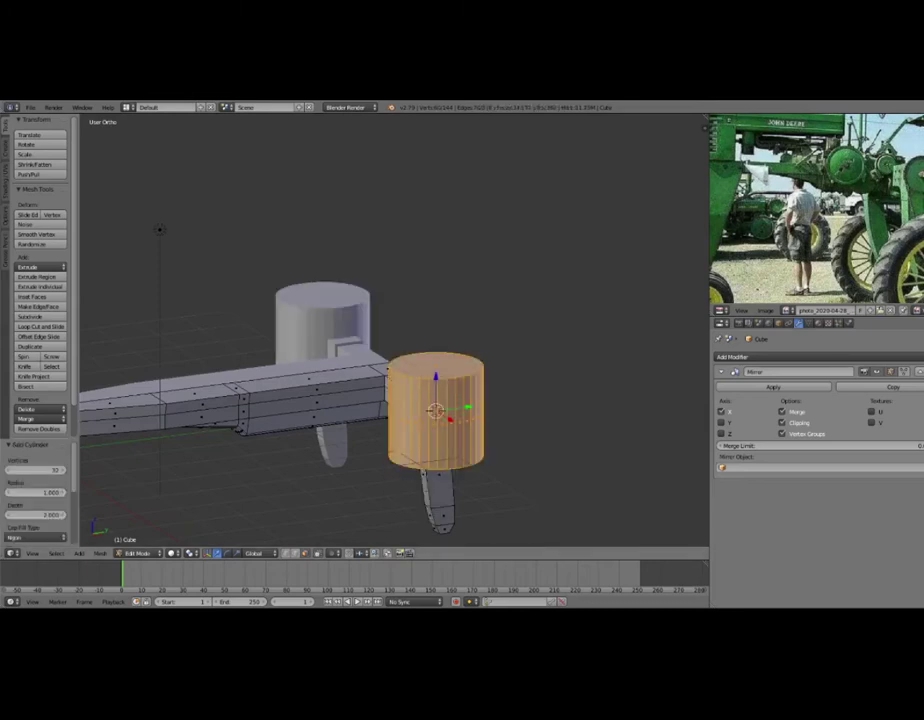
Make the cylinder a thin upright disc: depth 0.170, Y rotation 90°, smaller radius.
scroll(37, 490, "down", 2)
left_click_drag(37, 475, 20, 475)
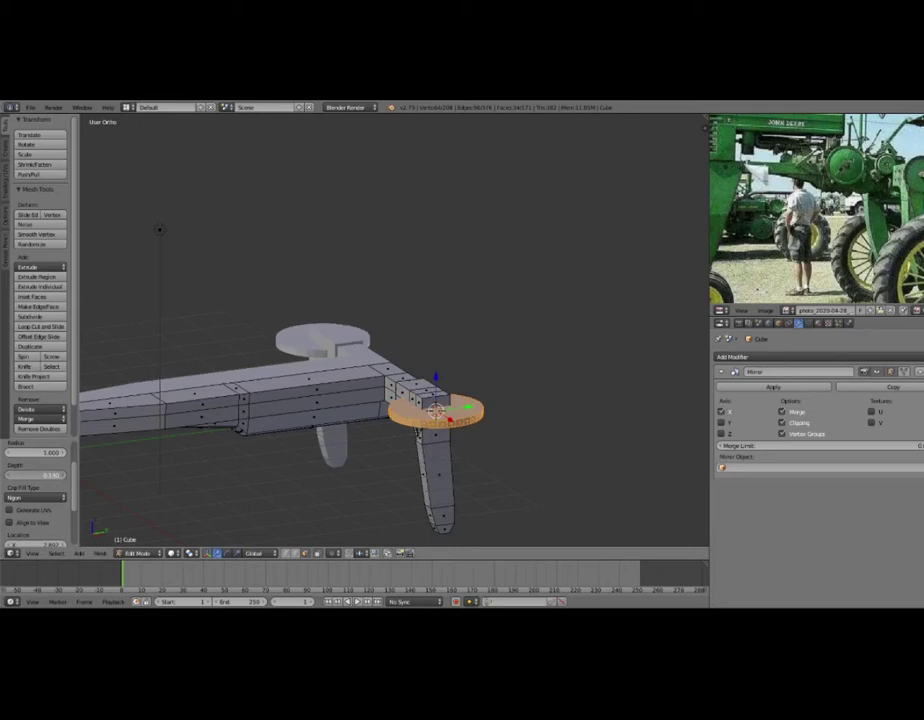
scroll(37, 490, "down", 3)
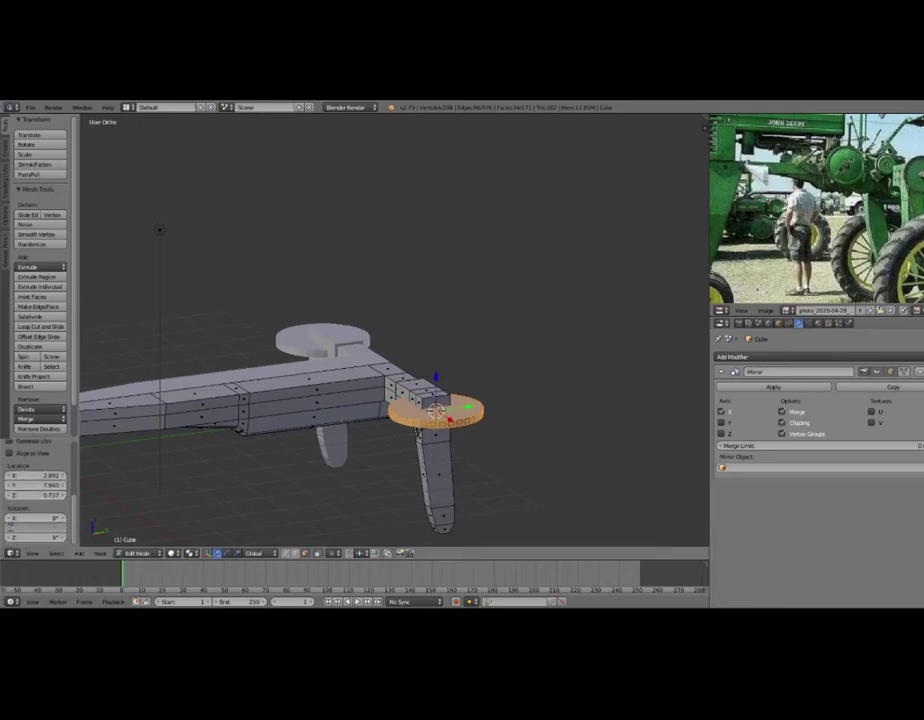
type("90")
key("Return")
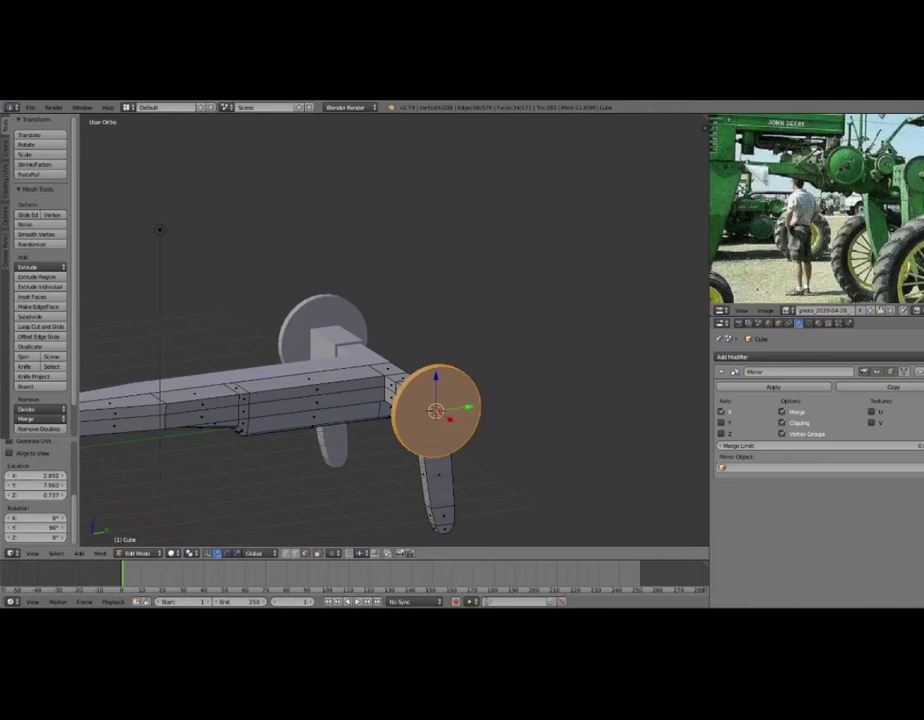
scroll(37, 490, "up", 3)
type("0.25")
key("Return")
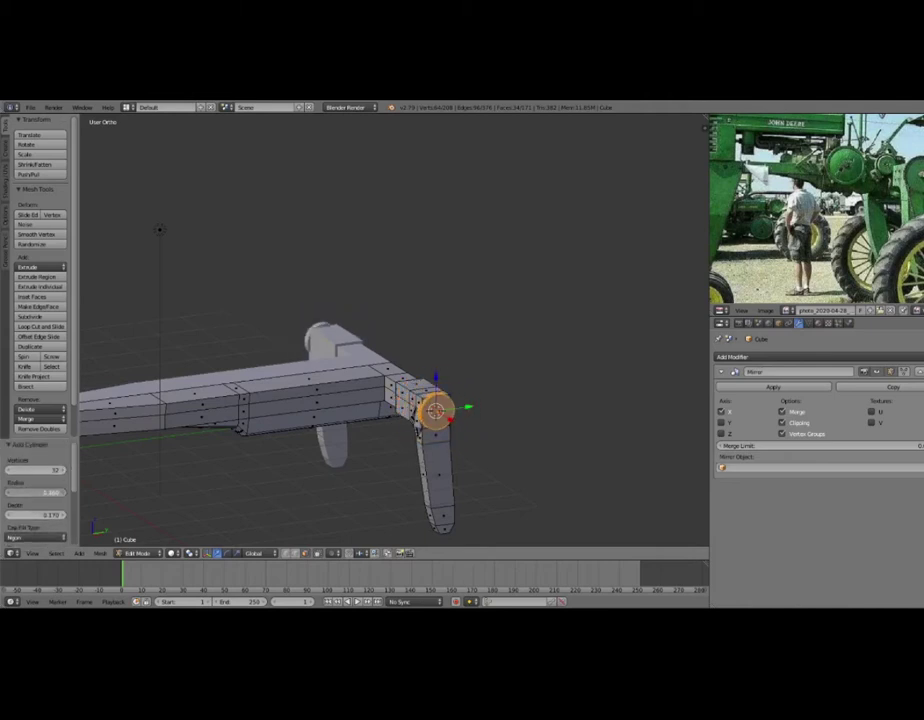
Slide the disc along X against the rail's front end and deselect it.
middle_click_drag(400, 300, 480, 295)
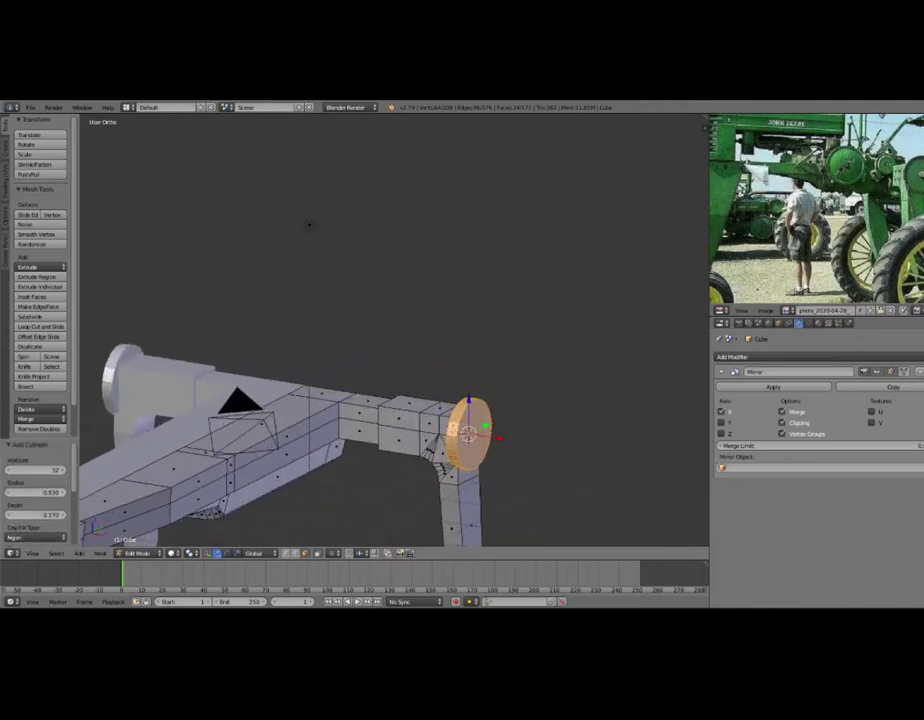
mouse_move(400, 300)
middle_mouse_down()
mouse_move(330, 290)
mouse_move(320, 270)
middle_mouse_up()
mouse_move(400, 300)
middle_mouse_down()
mouse_move(450, 350)
mouse_move(440, 310)
mouse_move(480, 320)
middle_mouse_up()
key("g")
key("x")
key("Return")
key("a")
mouse_move(360, 410)
middle_mouse_down()
mouse_move(348, 430)
mouse_move(316, 398)
middle_mouse_up()
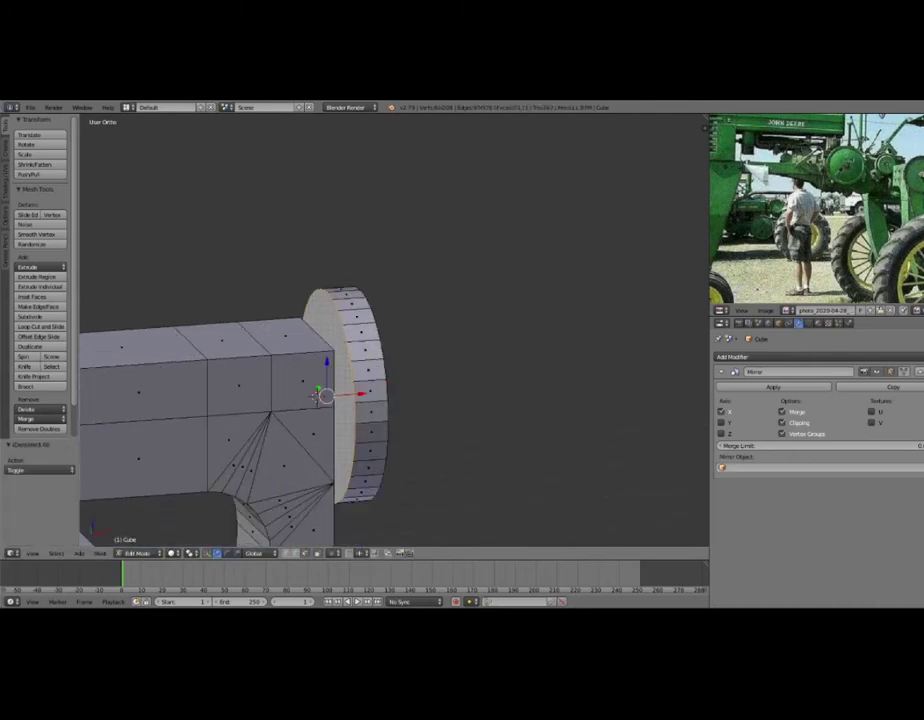
Inset the disc's outer face and extrude it inward.
key("i")
left_click(316, 398)
key("e")
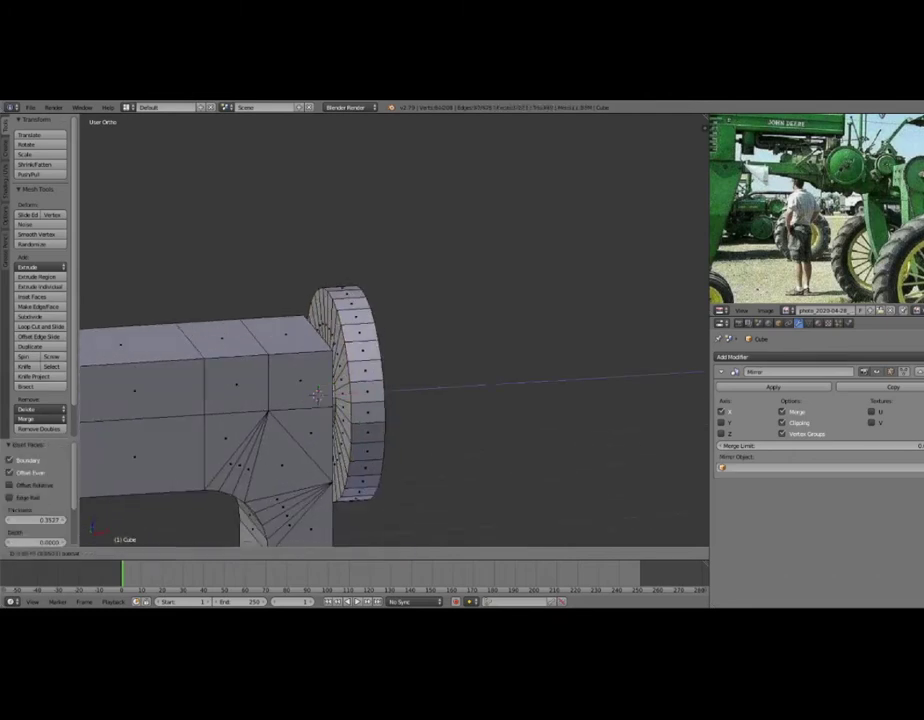
left_click(340, 385)
key("z")
key("z")
key("a")
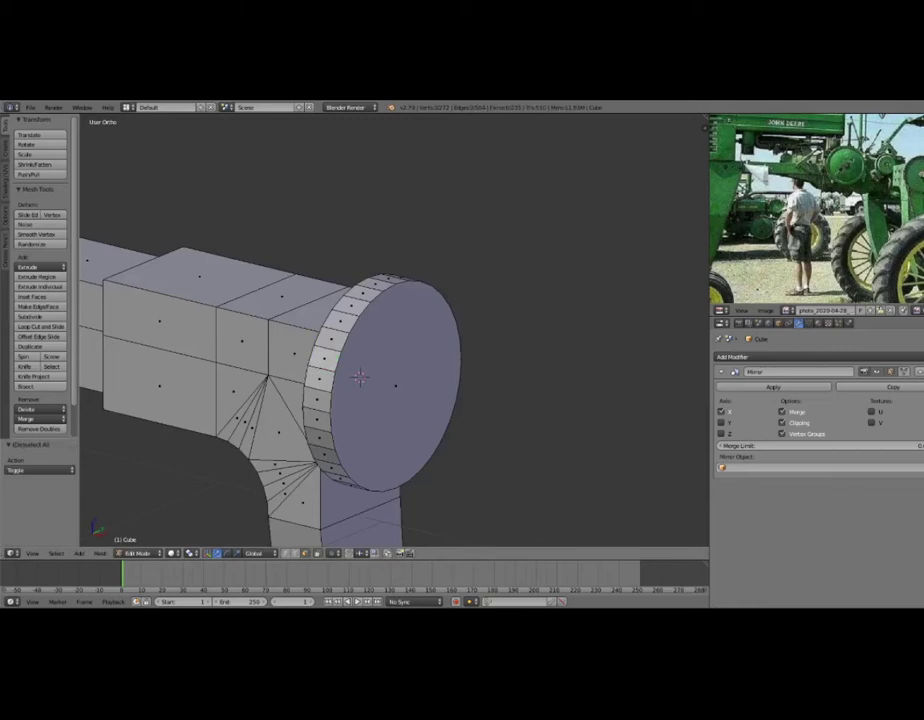
Inset the disc's front hub face and extrude the centre outward.
right_click(360, 376)
middle_click_drag(362, 378, 354, 383)
key("i")
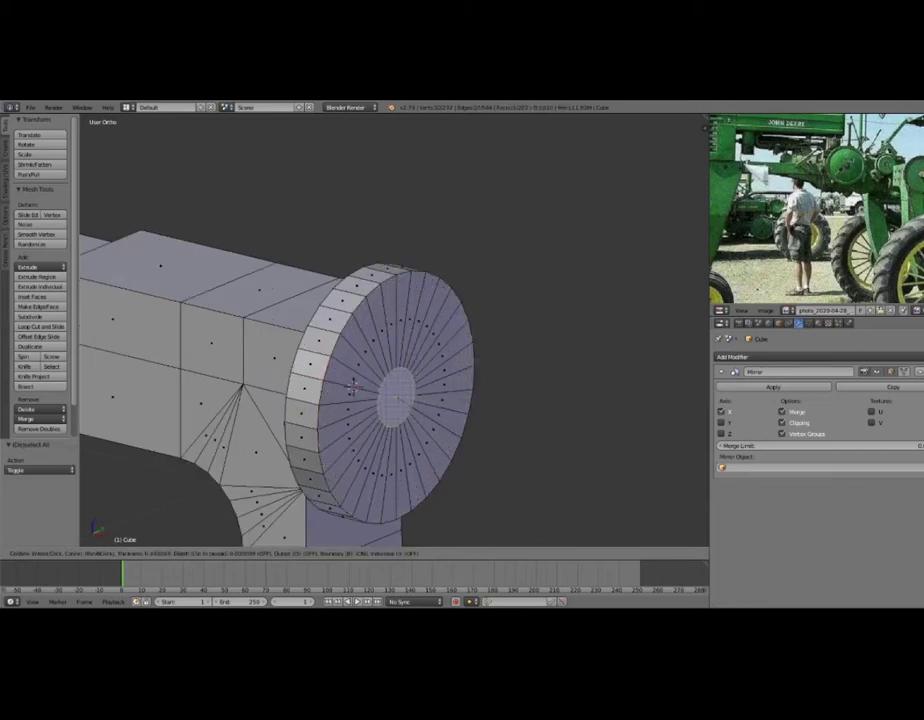
left_click(352, 385)
key("e")
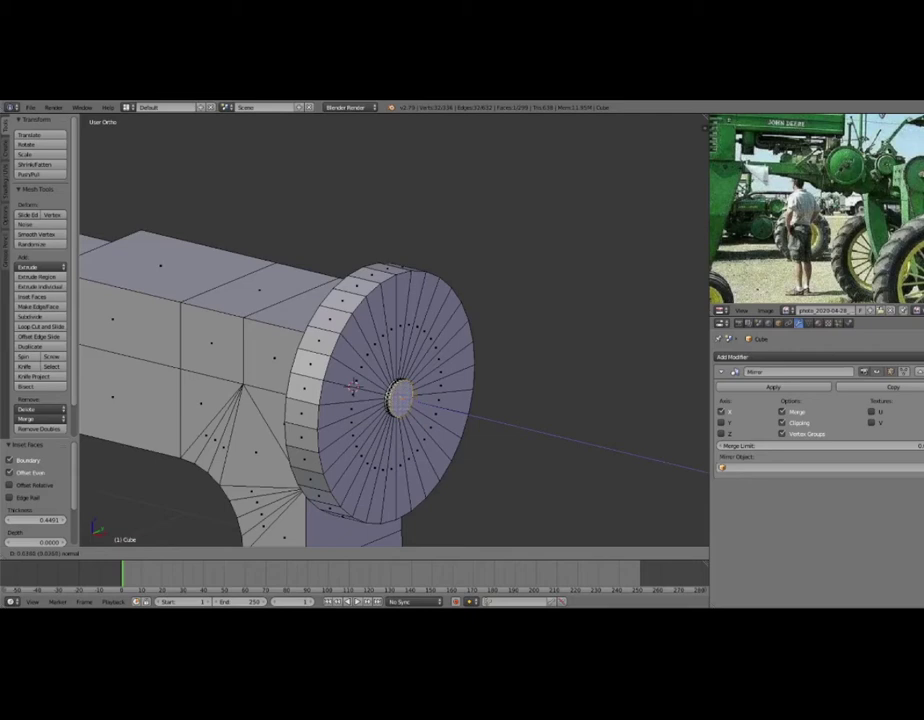
left_click(352, 385)
Shrink the centre face and extrude it twice into an axle stub with a ring.
key("s")
left_click(470, 429)
key("e")
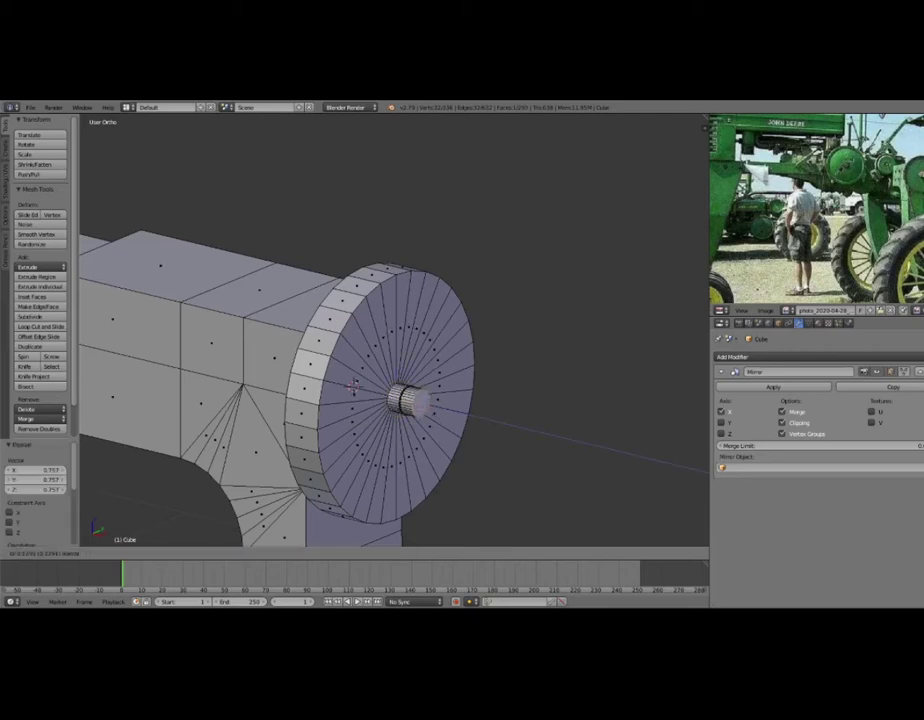
left_click(478, 432)
key("e")
left_click(478, 432)
key("a")
Inset each rim face of the disc individually.
mouse_move(478, 432)
middle_mouse_down()
mouse_move(590, 129)
mouse_move(470, 300)
middle_mouse_up()
scroll(400, 380, "up", 3)
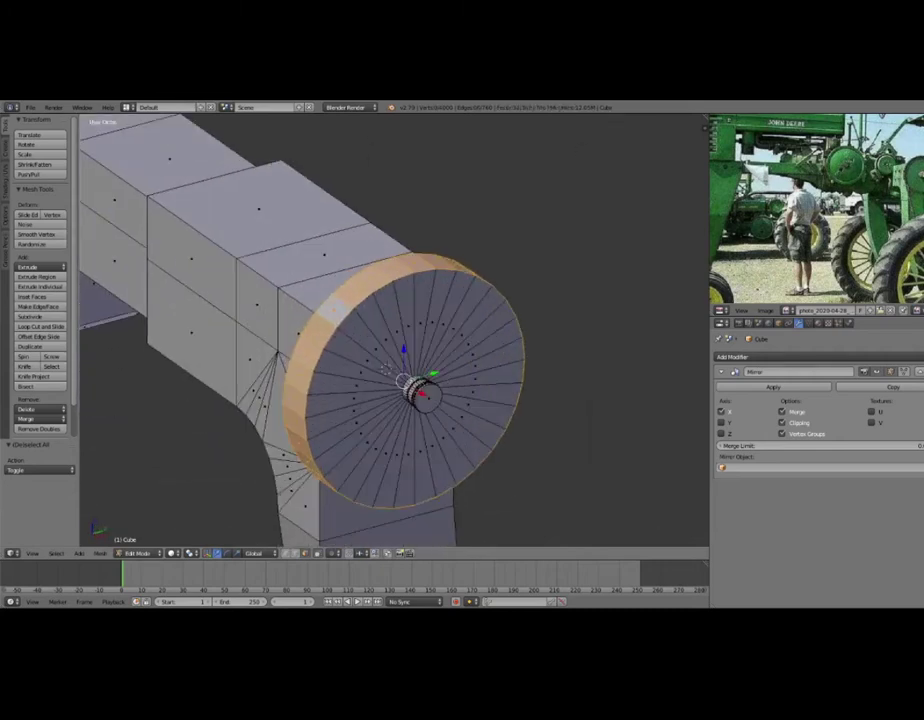
key("i")
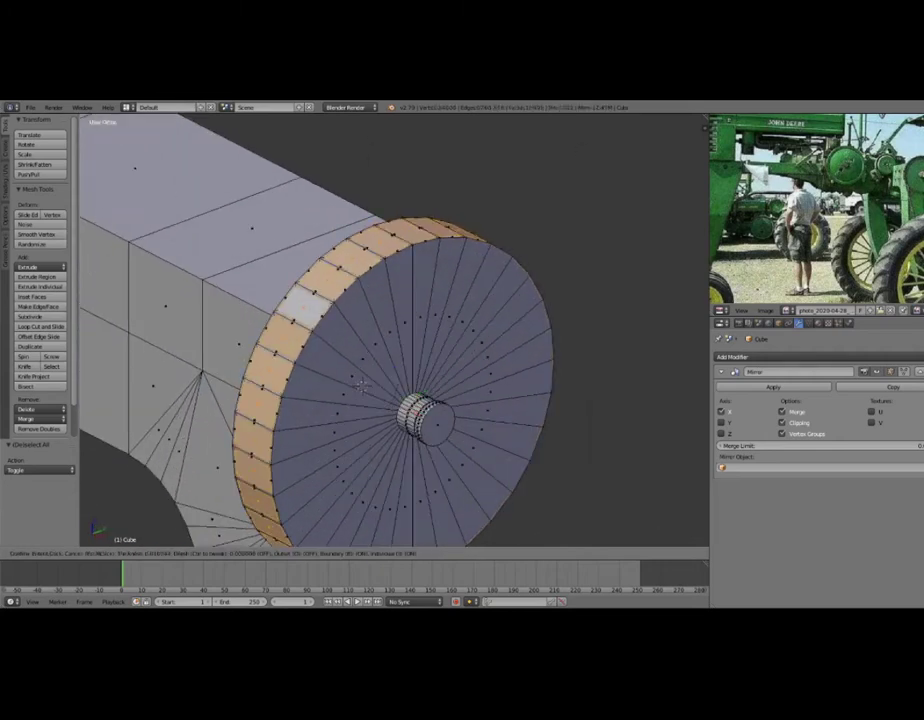
left_click(361, 385)
middle_click_drag(361, 385, 420, 330)
key("e")
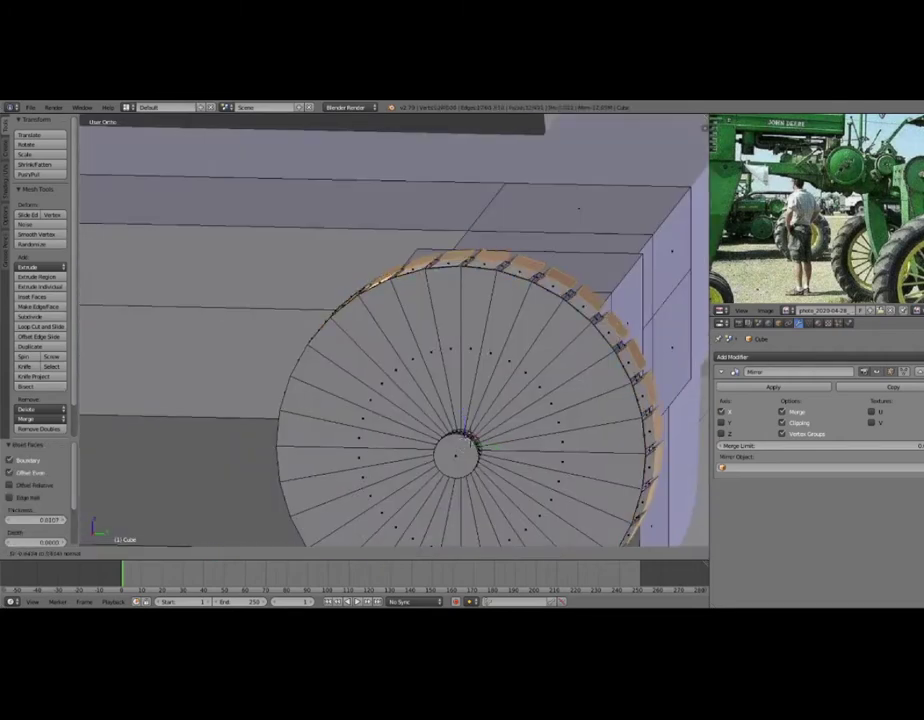
key("Escape")
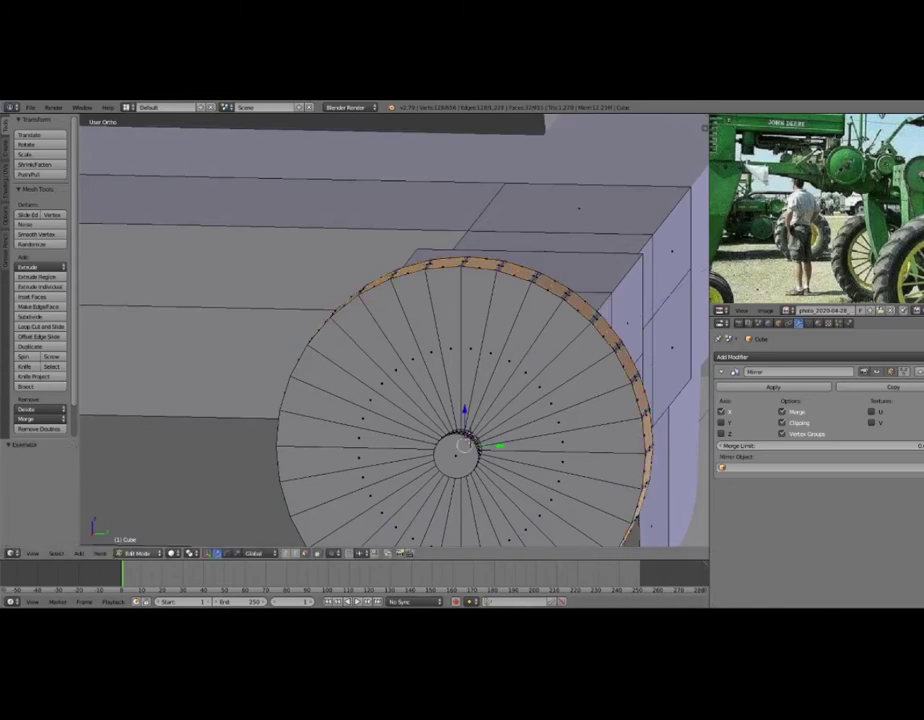
Switch the pivot to Individual Origins and extrude the rim faces outward as gear teeth.
left_click(206, 553)
left_click(215, 507)
key("e")
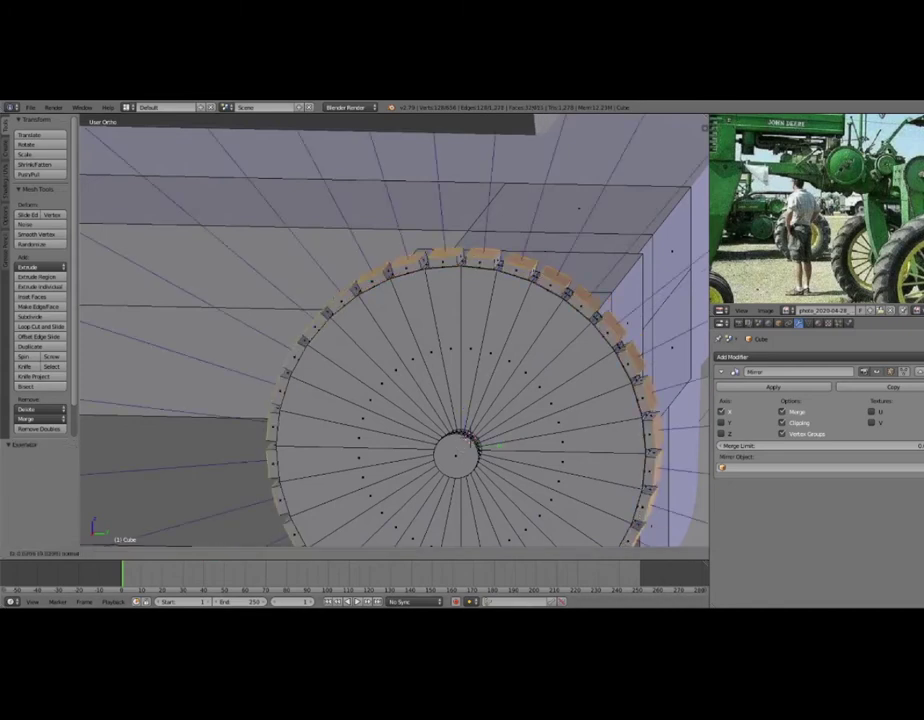
left_click(467, 440)
key("a")
scroll(395, 330, "down", 4)
mouse_move(395, 330)
middle_mouse_down()
mouse_move(430, 300)
mouse_move(400, 360)
mouse_move(380, 340)
middle_mouse_up()
mouse_move(180, 170)
middle_mouse_down()
mouse_move(165, 161)
mouse_move(208, 136)
mouse_move(231, 165)
middle_mouse_up()
scroll(208, 136, "up", 2)
scroll(210, 132, "down", 2)
scroll(198, 132, "up", 2)
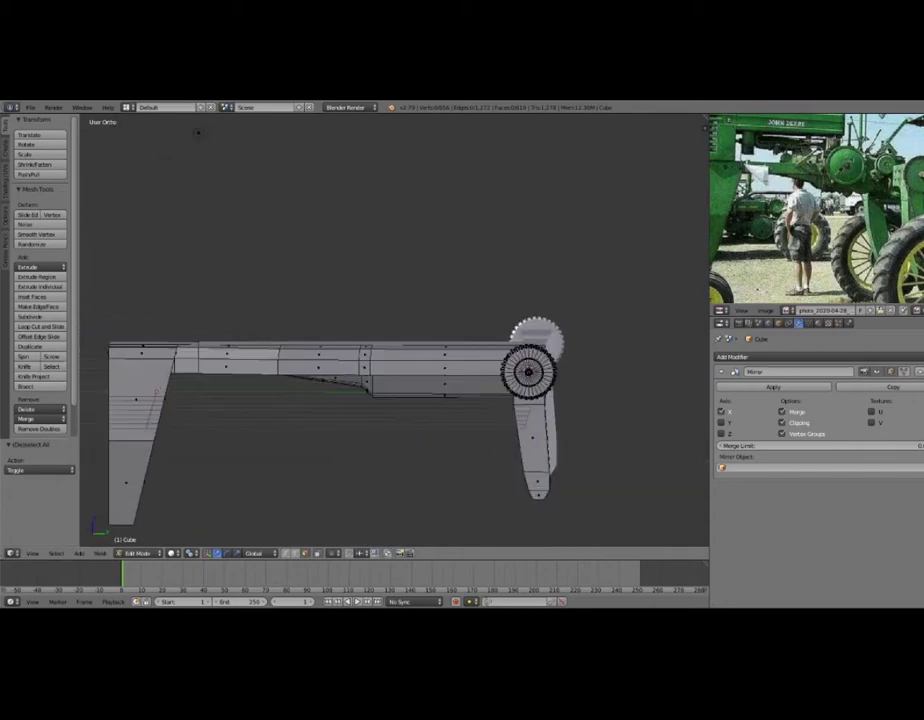
Add a cylinder and stand it upright with a 90° Y rotation.
middle_click_drag(370, 380, 440, 360)
key("shift+a")
left_click(390, 371)
scroll(440, 360, "up", 2)
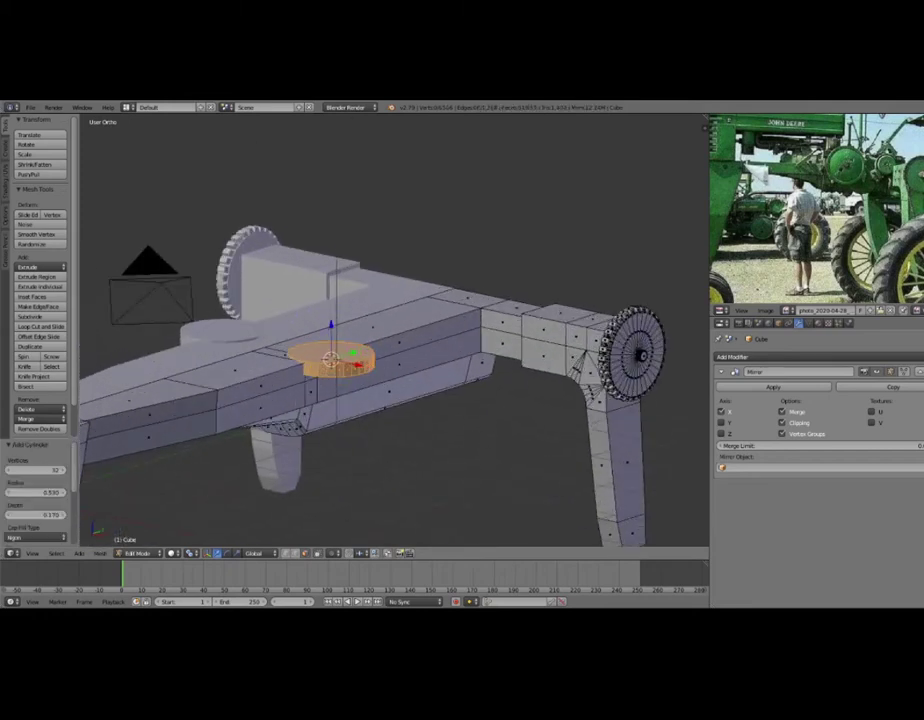
scroll(38, 480, "down", 3)
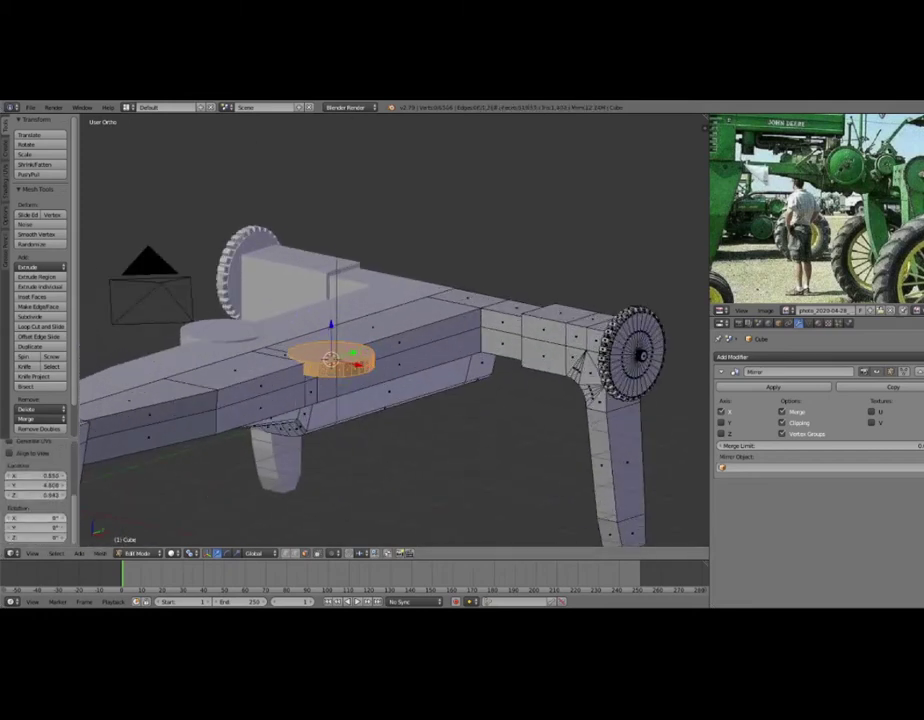
left_click(38, 527)
type("90")
key("Return")
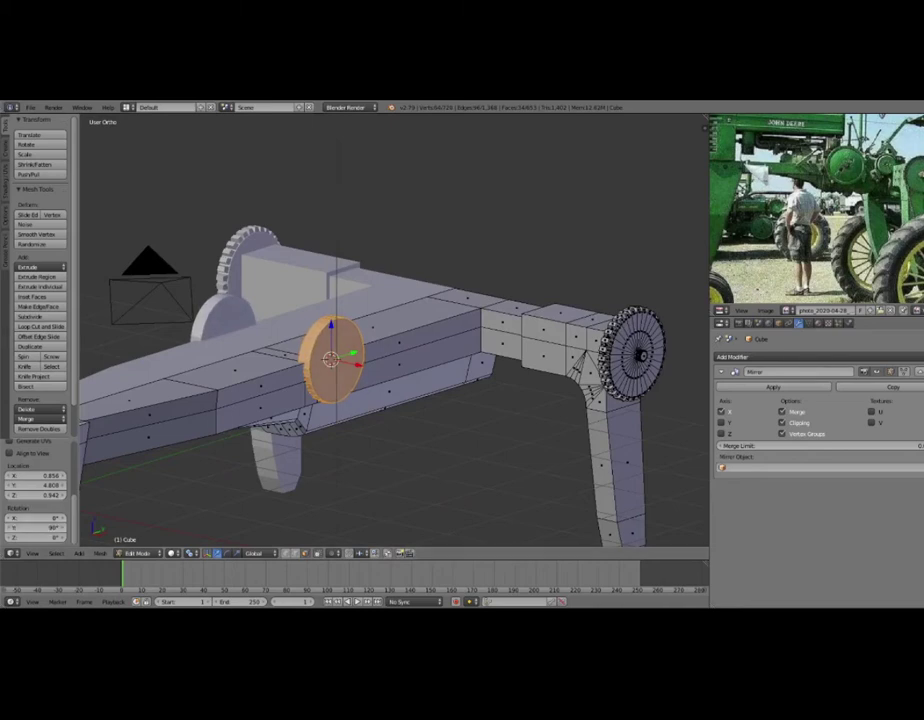
Enlarge the cylinder's radius and place it at X 0.816, Y 4.768 beside the frame.
scroll(38, 480, "up", 2)
scroll(38, 480, "up", 1)
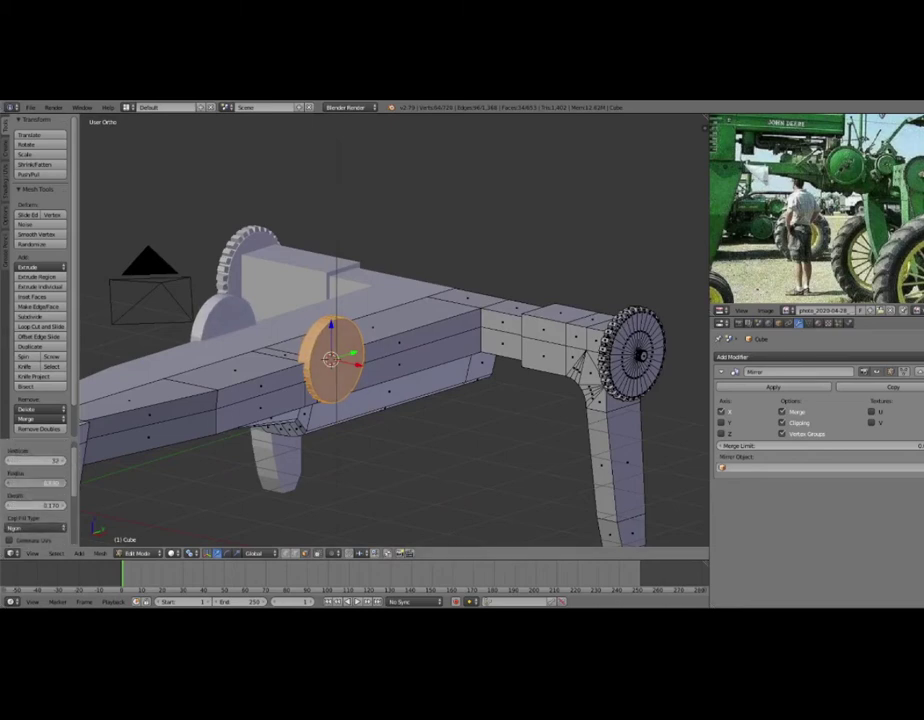
left_click_drag(40, 483, 60, 483)
scroll(38, 480, "down", 3)
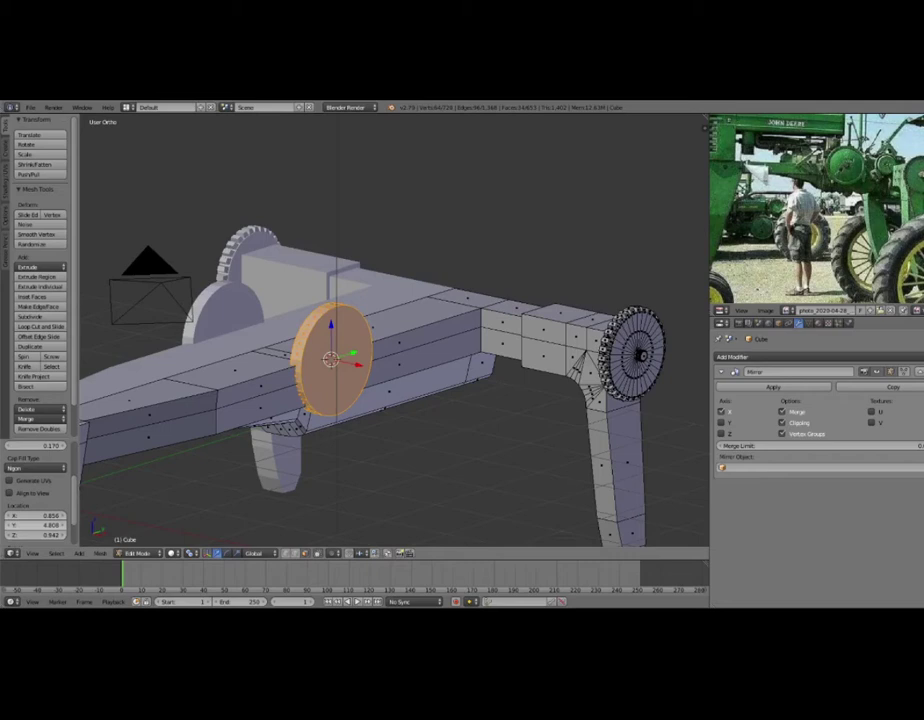
left_click_drag(40, 524, 46, 524)
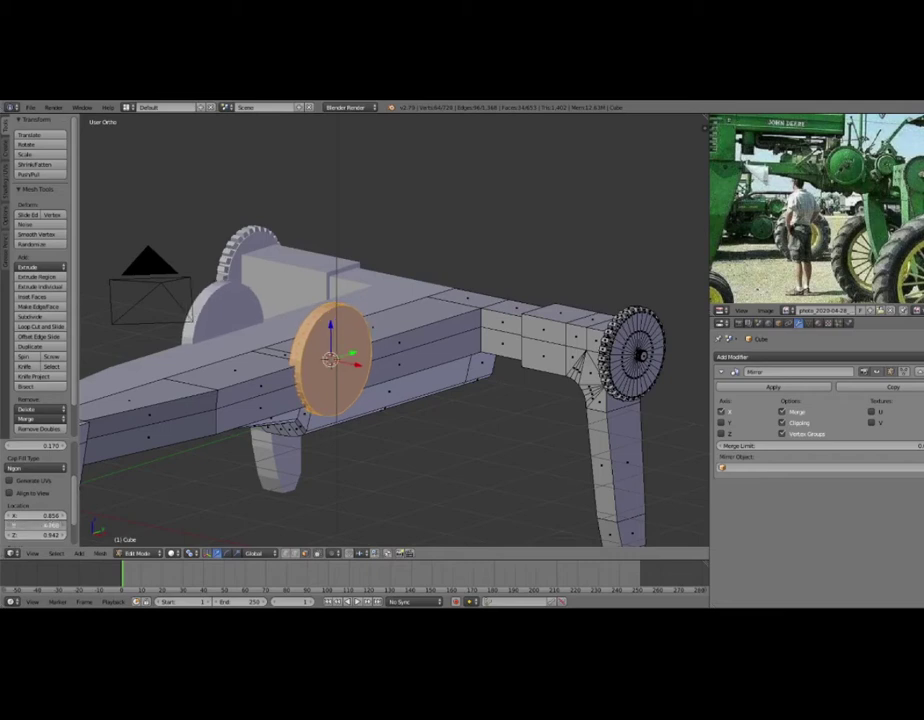
left_click(40, 515)
key("Return")
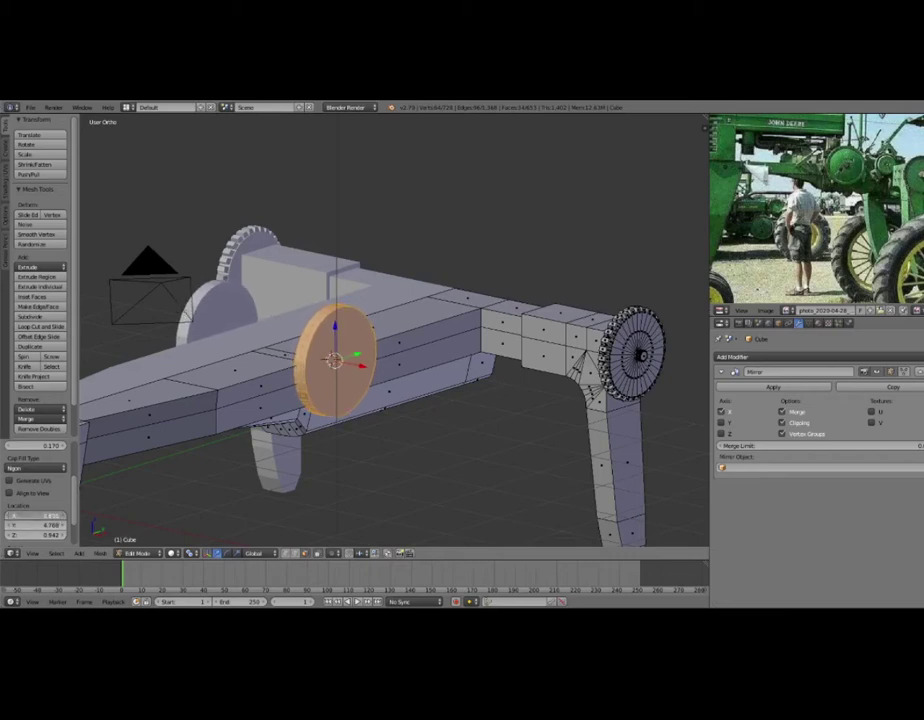
Bevel the disc's outer rim edge, then deselect it.
middle_click_drag(330, 300, 241, 132)
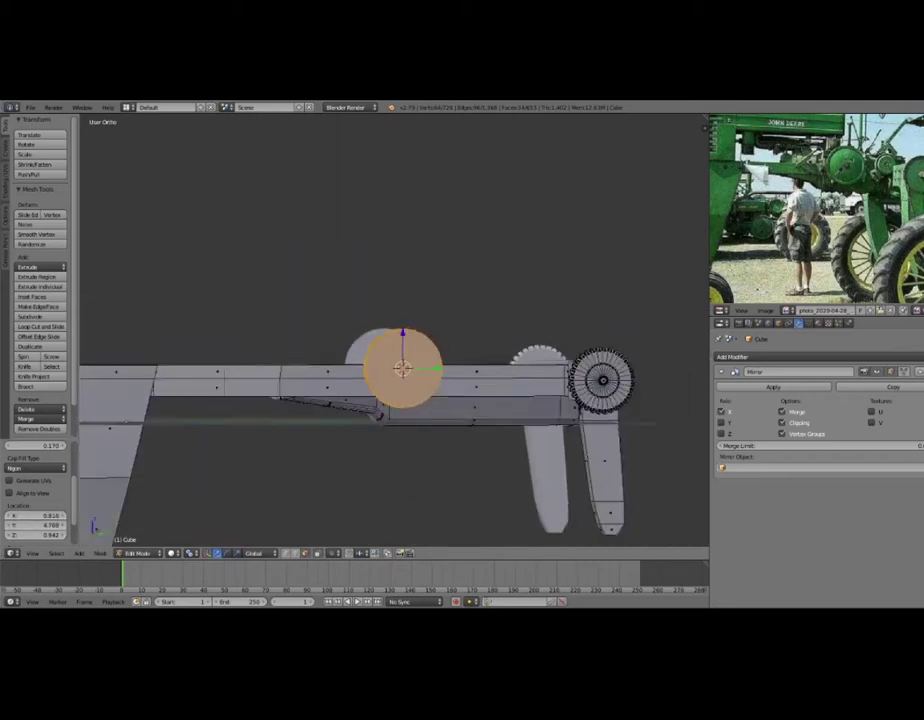
mouse_move(460, 400)
middle_mouse_down()
mouse_move(380, 330)
mouse_move(440, 300)
middle_mouse_up()
scroll(463, 420, "up", 2)
scroll(463, 420, "up", 2)
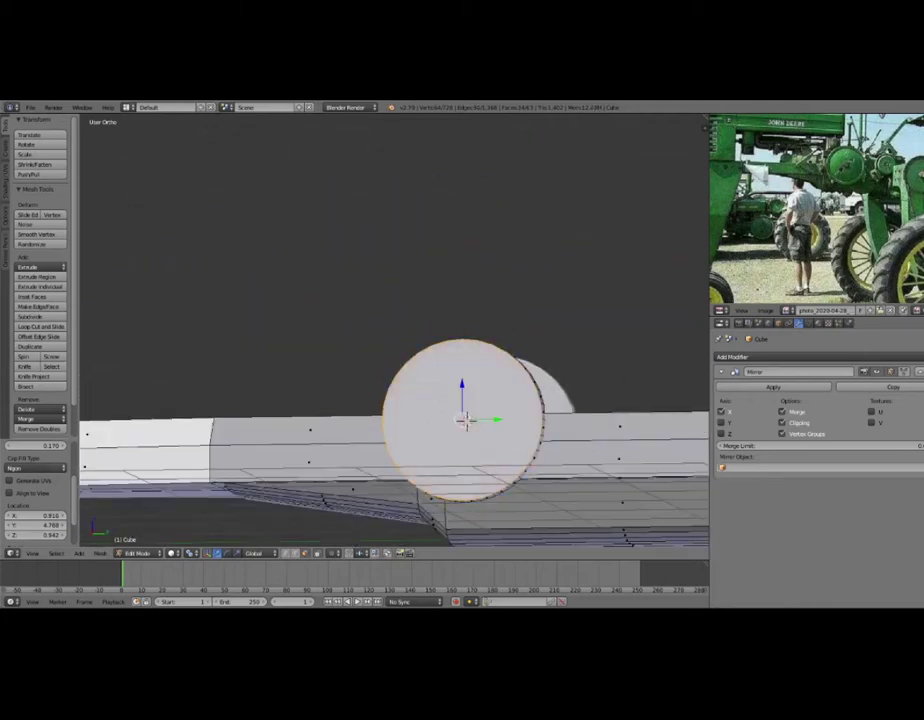
mouse_move(465, 421)
middle_mouse_down()
mouse_move(470, 400)
mouse_move(399, 391)
mouse_move(450, 380)
mouse_move(530, 322)
middle_mouse_up()
scroll(463, 390, "up", 3)
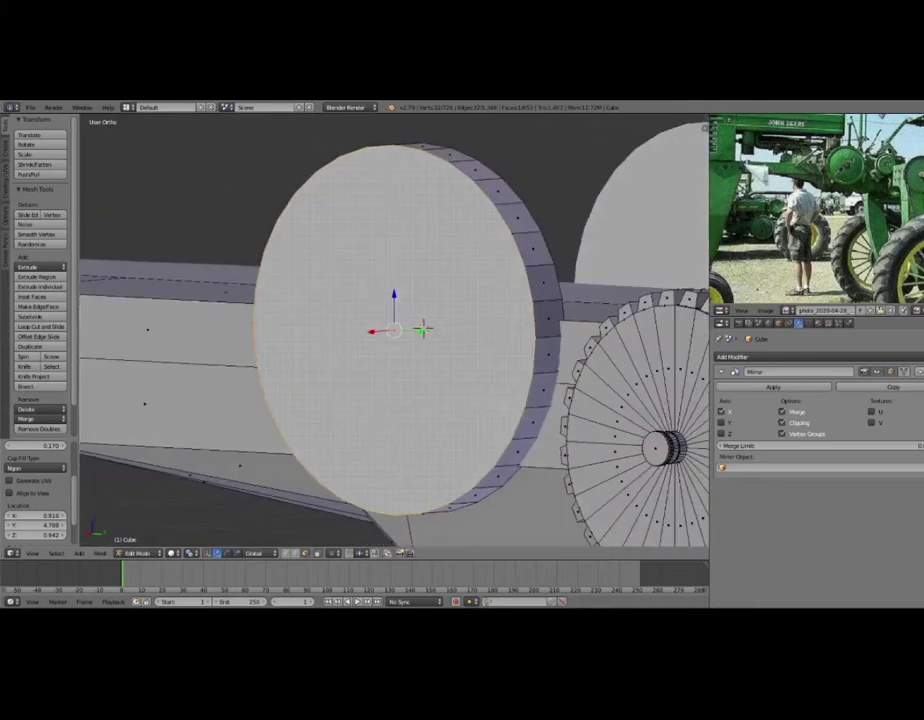
key("ctrl+b")
left_click(423, 328)
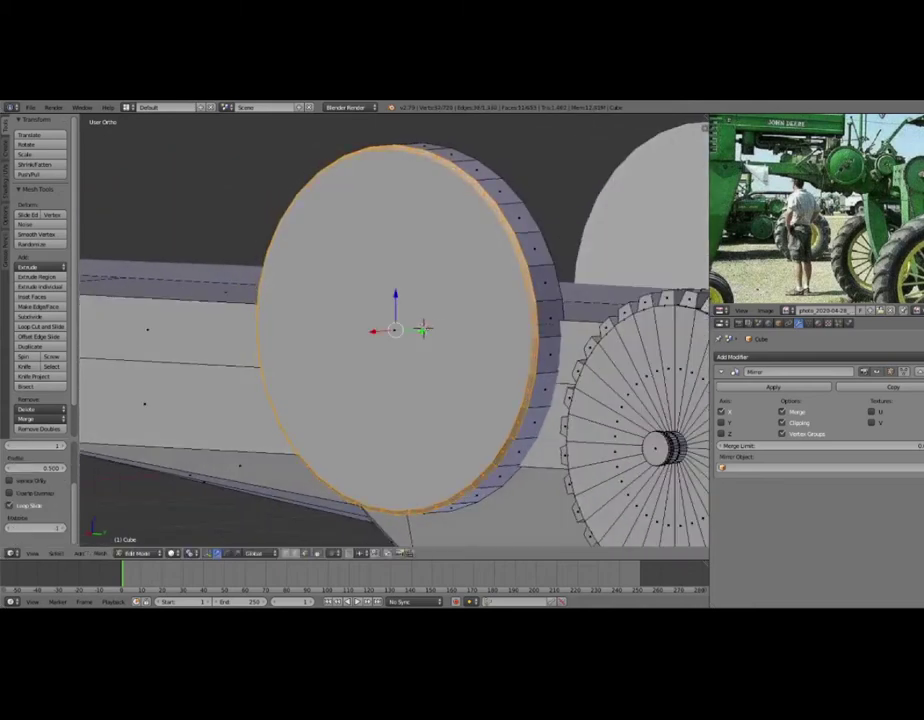
key("a")
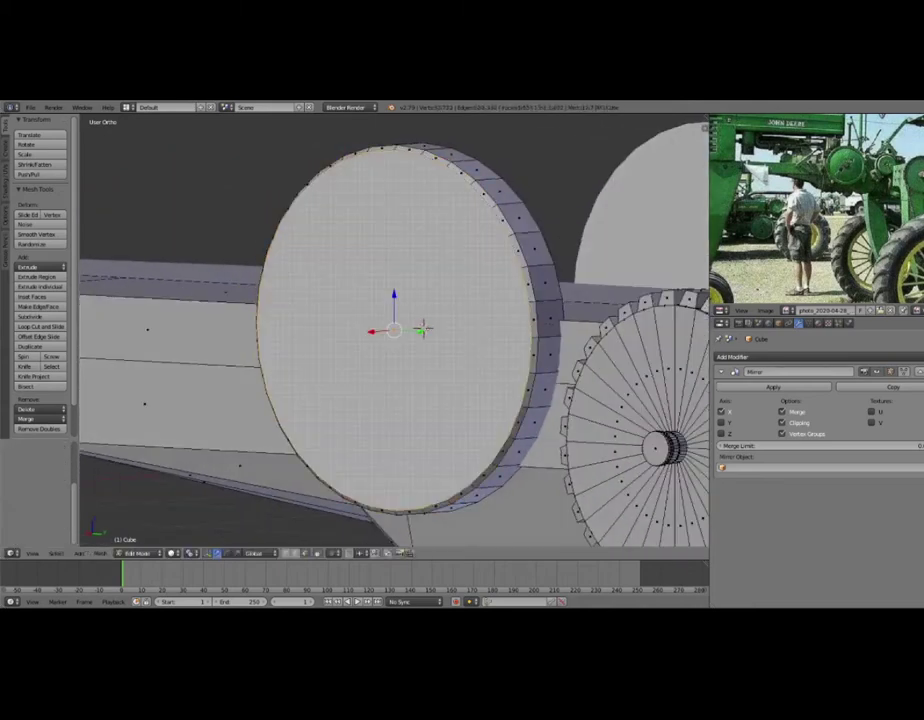
Inset the disc's front face and bevel the inset ring edge.
key("i")
left_click(423, 326)
middle_click_drag(423, 326, 428, 326)
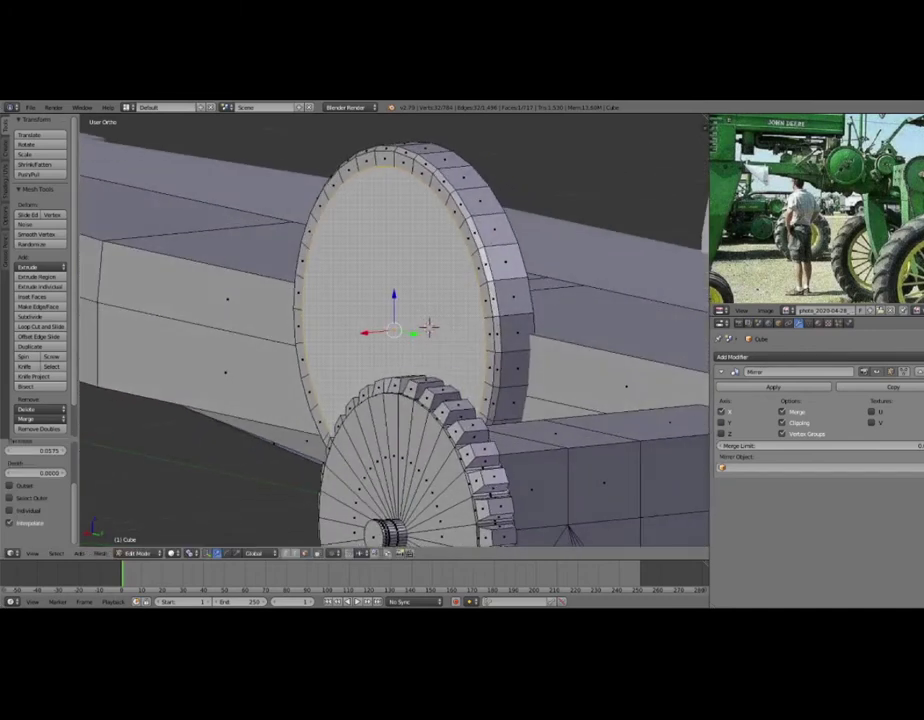
scroll(428, 326, "up", 3)
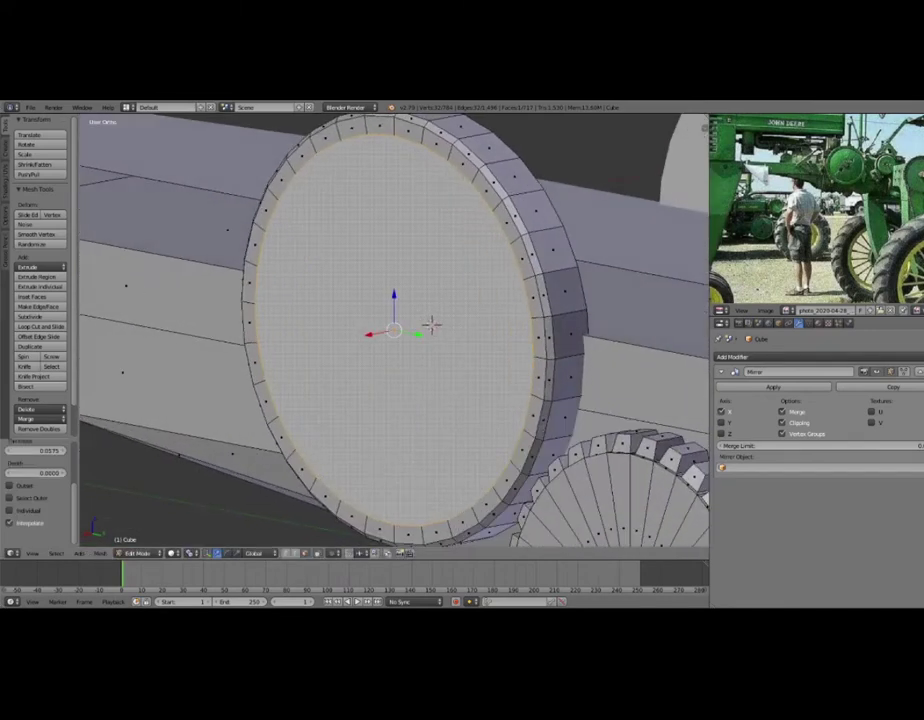
key("ctrl+b")
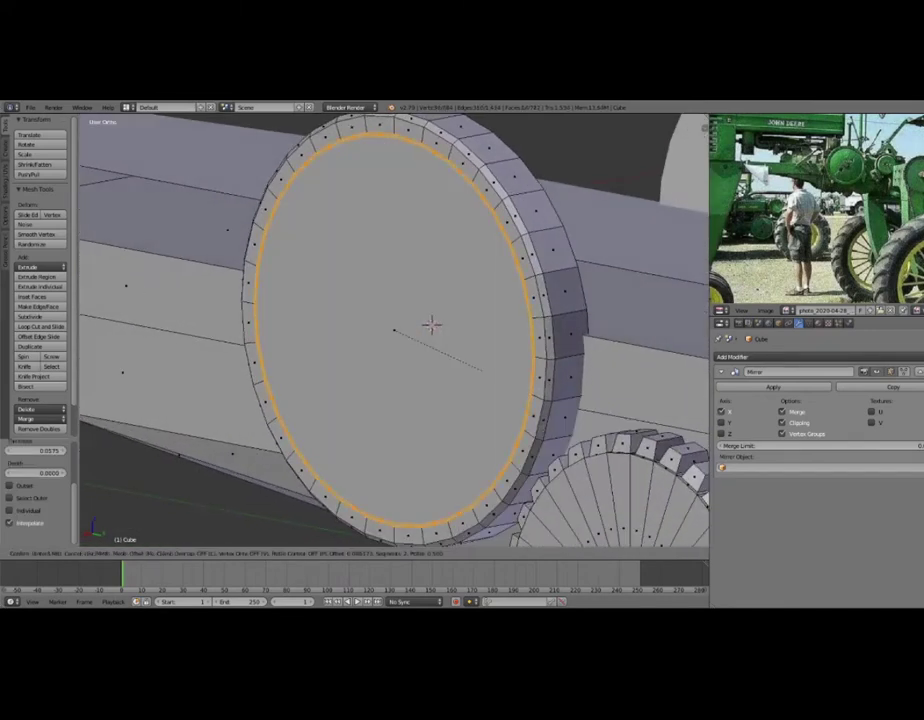
left_click(431, 325)
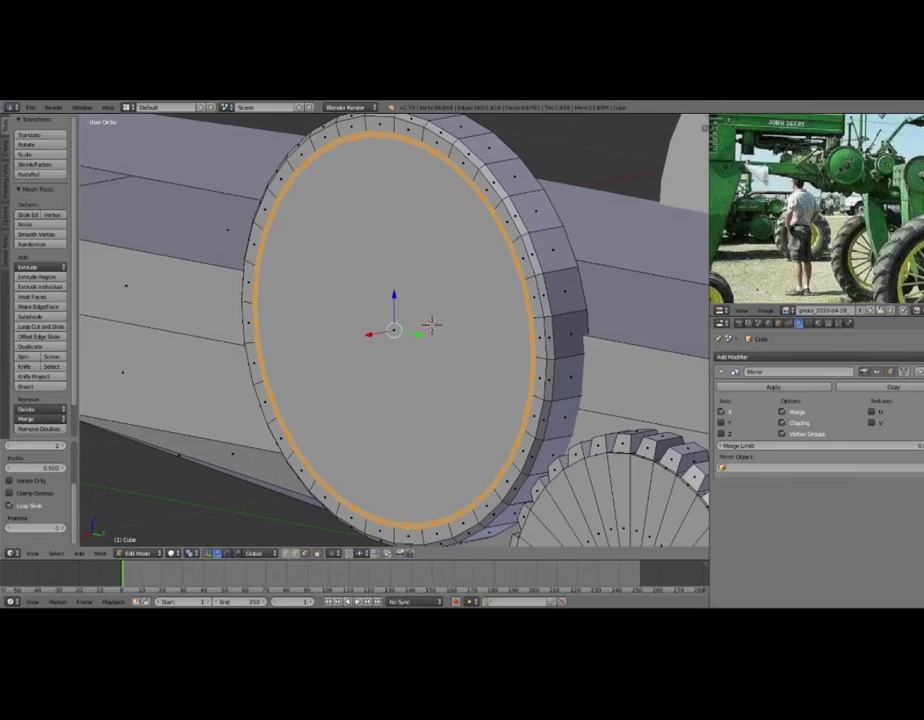
key("a")
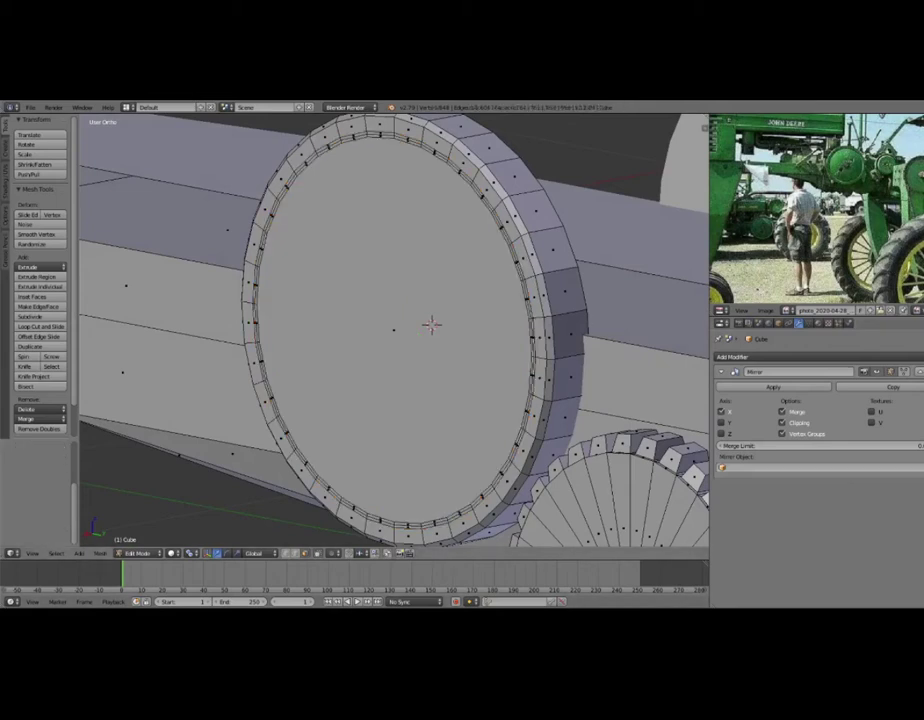
Select the disc's centre face, extrude it in place, and view it head-on.
scroll(431, 325, "up", 2)
scroll(437, 322, "up", 2)
right_click(457, 320)
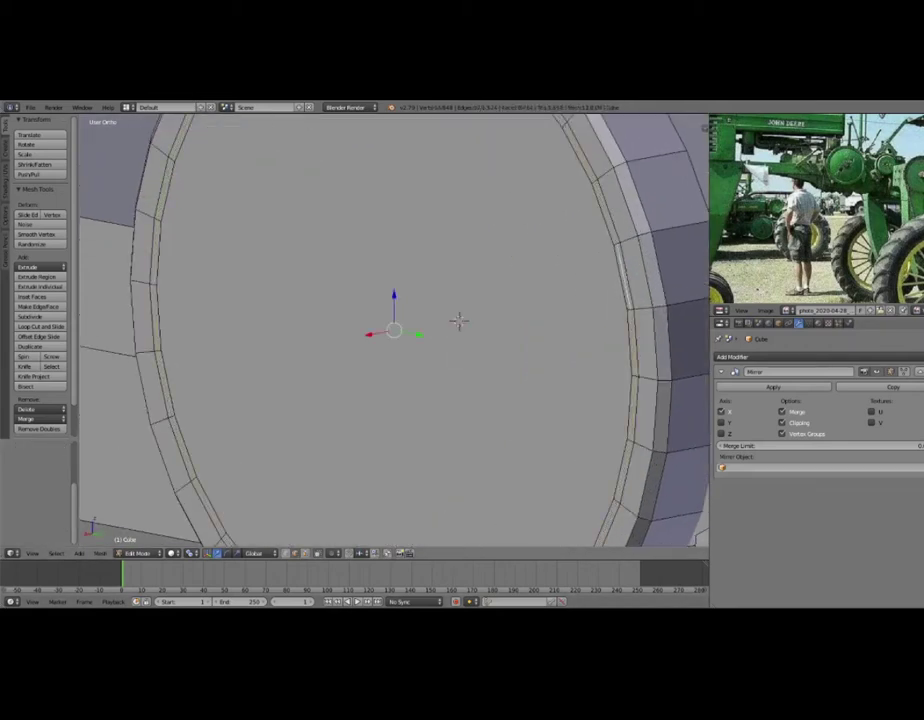
scroll(455, 321, "down", 1)
key("e")
right_click(456, 318)
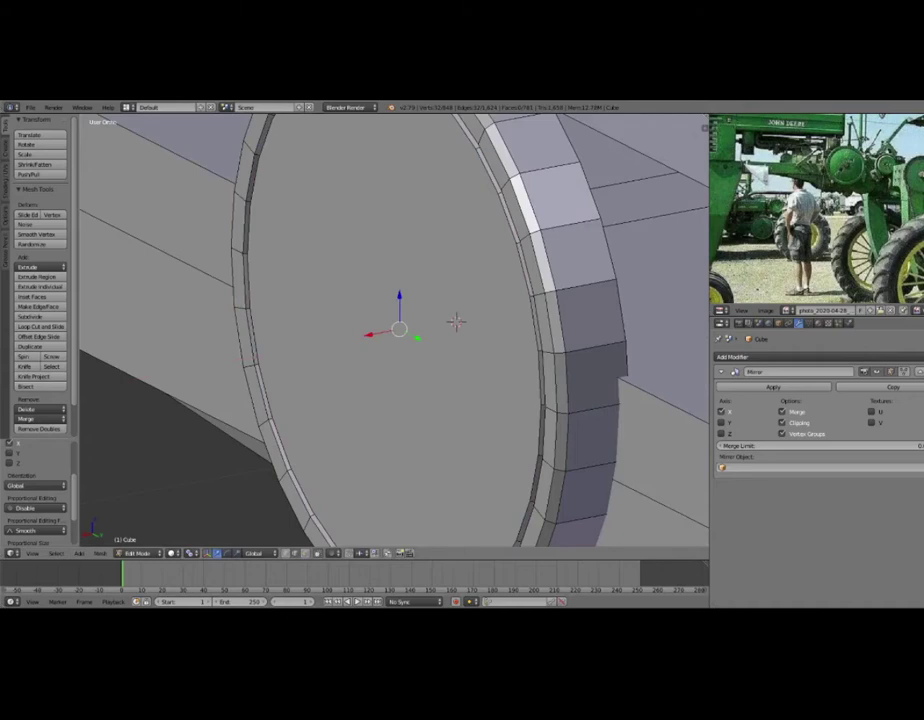
scroll(456, 318, "down", 2)
middle_click_drag(456, 318, 412, 326)
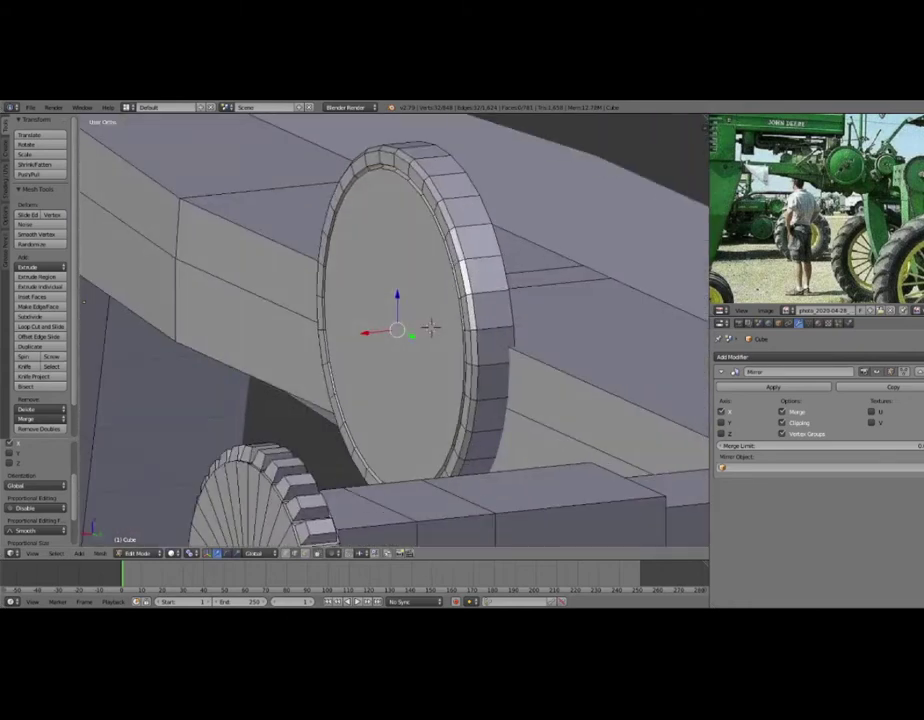
key("shift+KP_7")
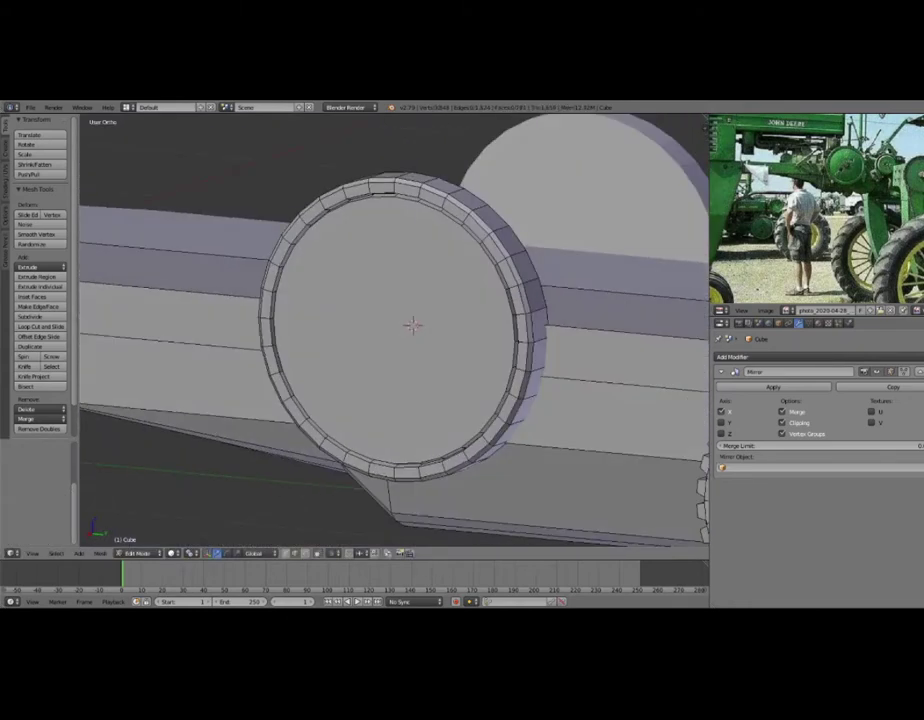
Extrude the inner wheel face and scale it into a smaller ring.
right_click(413, 325)
key("shift+KP_7")
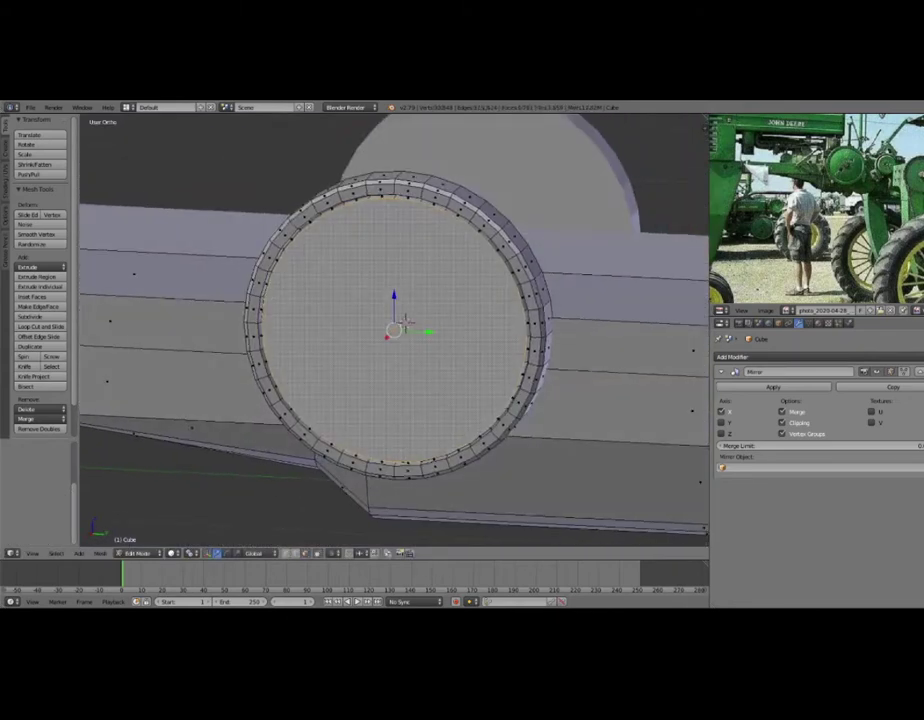
middle_click_drag(404, 319, 417, 324)
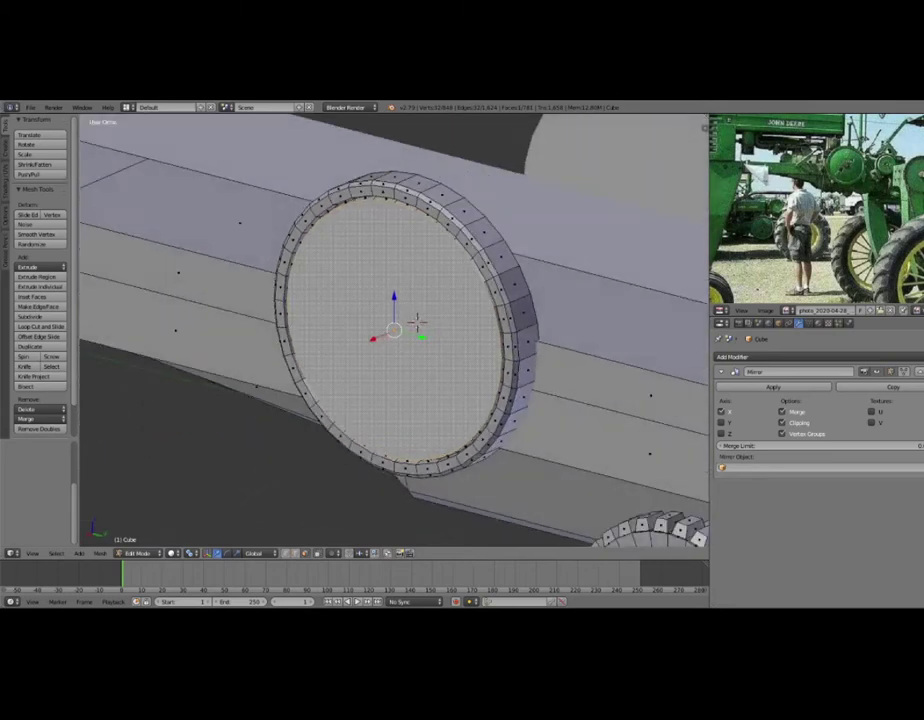
key("e")
key("s")
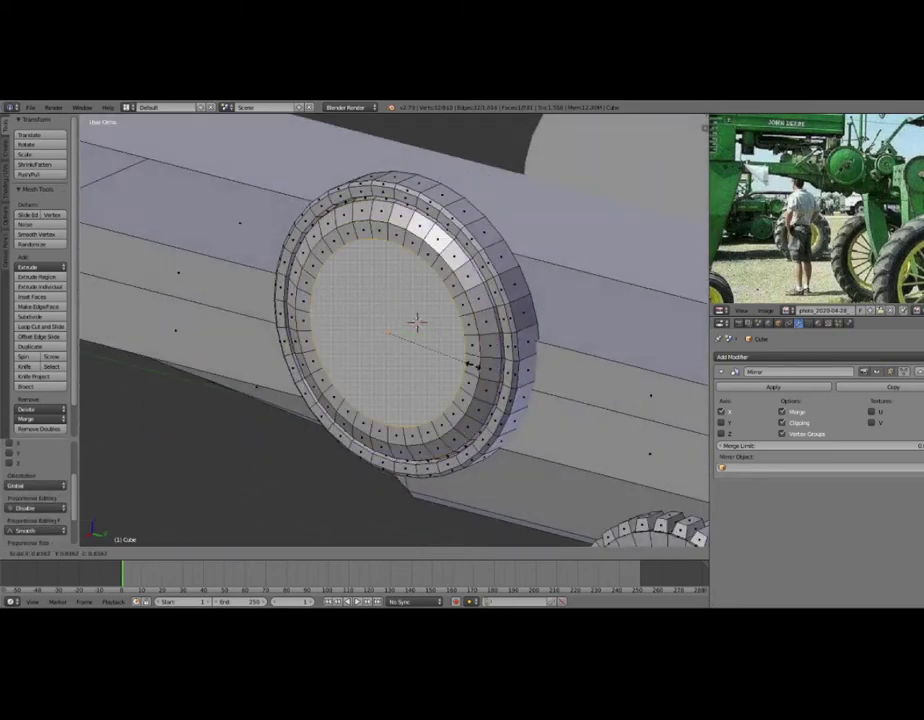
left_click(417, 322)
Extrude and shrink the centre twice more into a small domed hub, then return to Object Mode.
key("e")
left_click(416, 322)
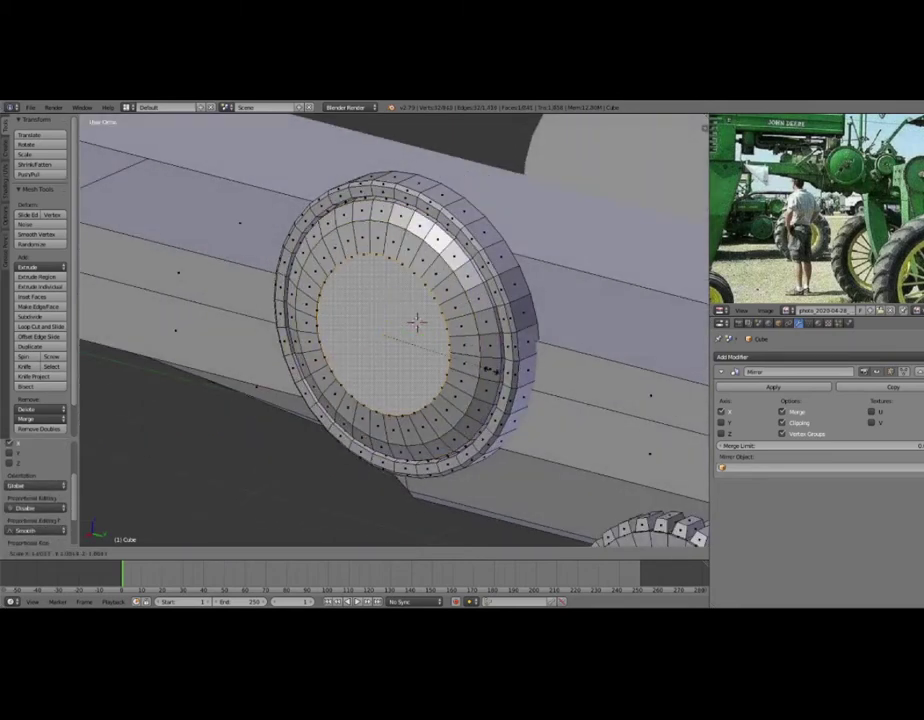
key("s")
left_click(413, 322)
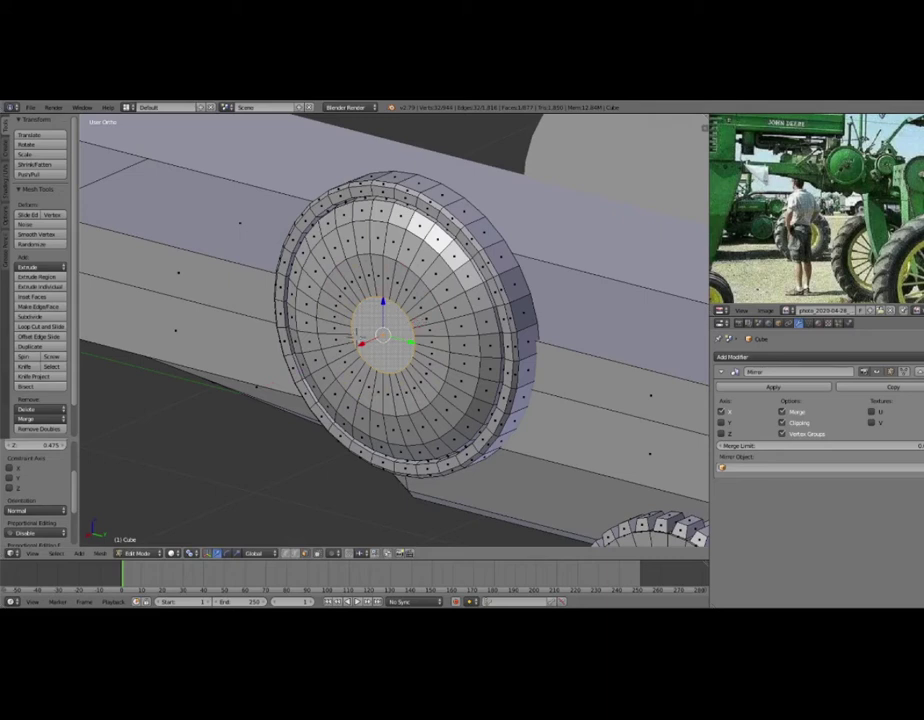
key("e")
key("s")
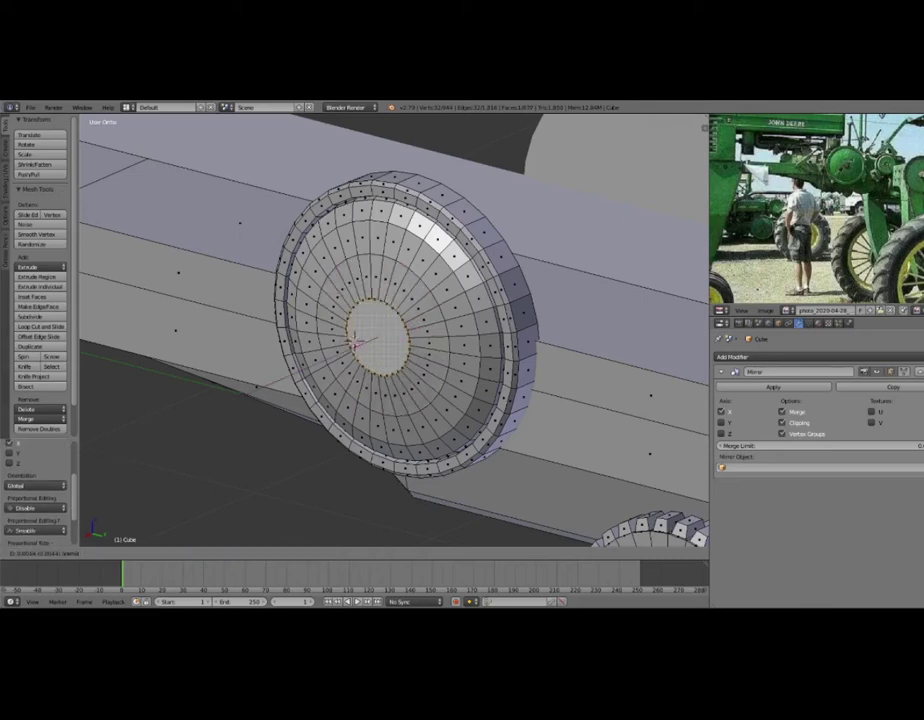
left_click(398, 349)
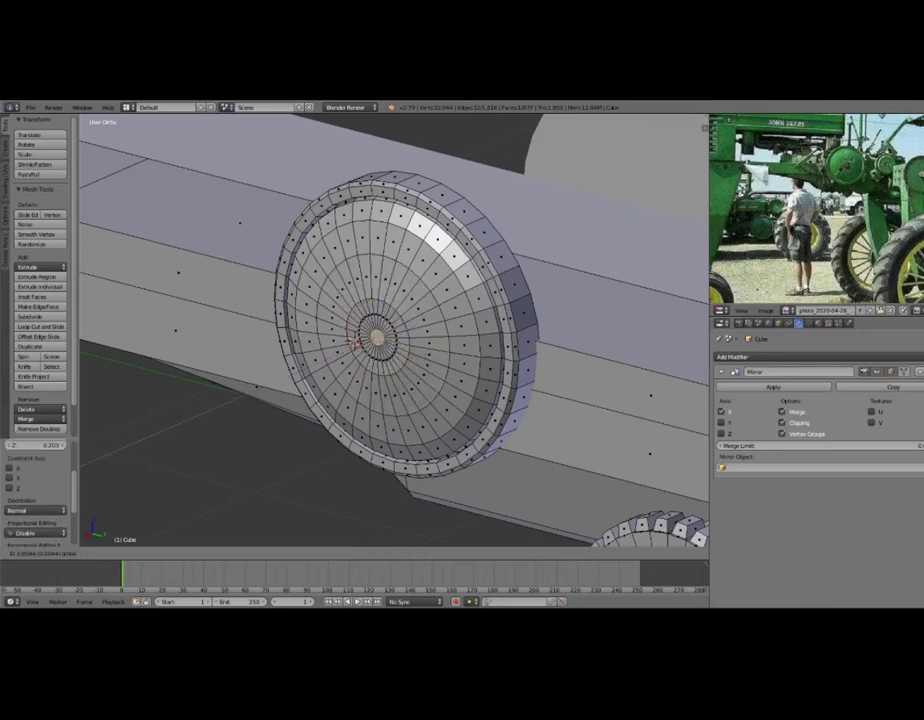
mouse_move(398, 349)
middle_mouse_down()
mouse_move(370, 330)
mouse_move(378, 349)
mouse_move(446, 362)
mouse_move(413, 366)
middle_mouse_up()
key("Tab")
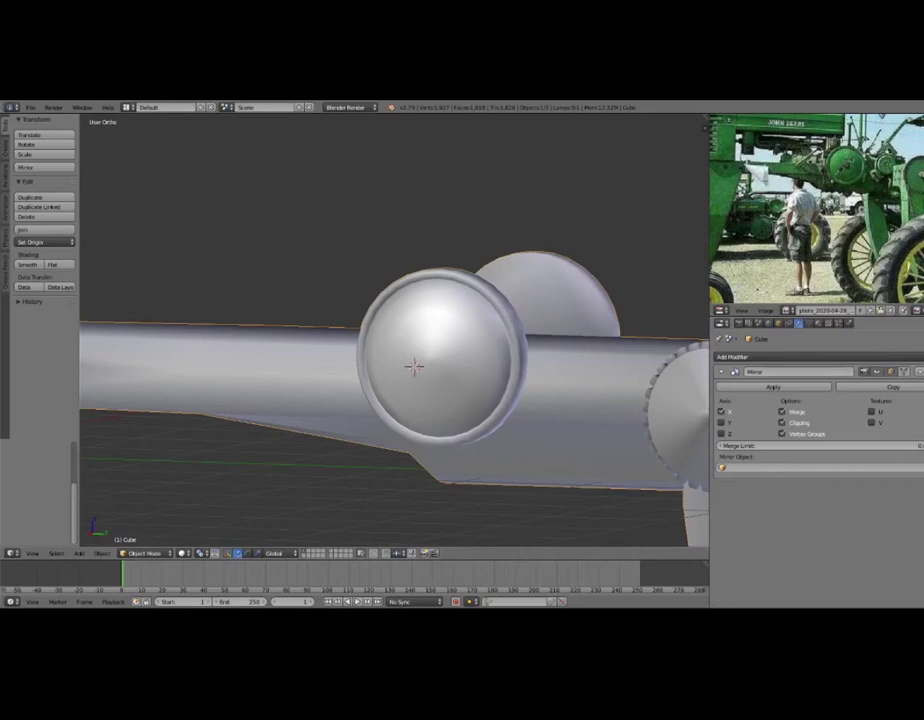
Enable Normals Auto Smooth at 30° and check the hub's shading.
left_click(719, 386)
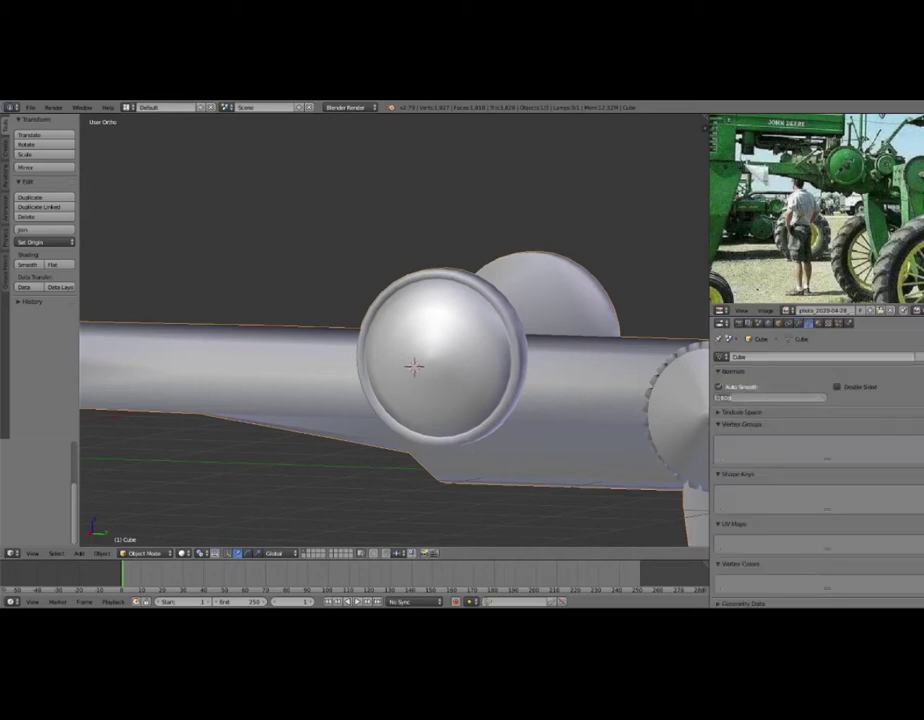
scroll(413, 364, "down", 2)
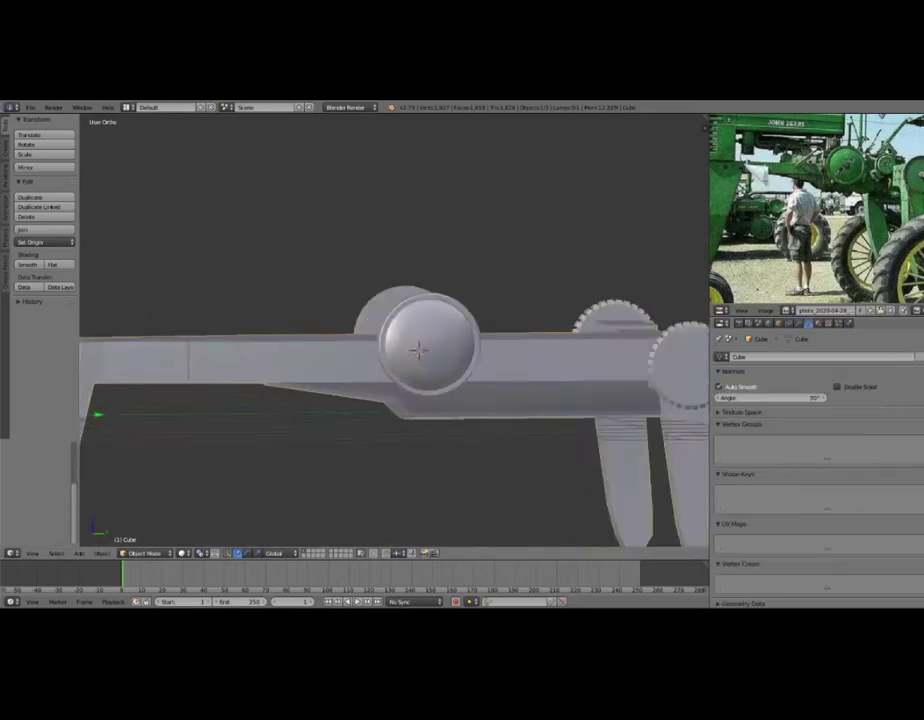
scroll(416, 355, "down", 3)
scroll(410, 345, "down", 2)
scroll(404, 341, "up", 3)
mouse_move(404, 341)
middle_mouse_down()
mouse_move(440, 300)
mouse_move(420, 330)
mouse_move(420, 360)
middle_mouse_up()
Inspect the hub geometry from the side in Edit Mode, then return to Object Mode.
key("Tab")
scroll(340, 380, "up", 2)
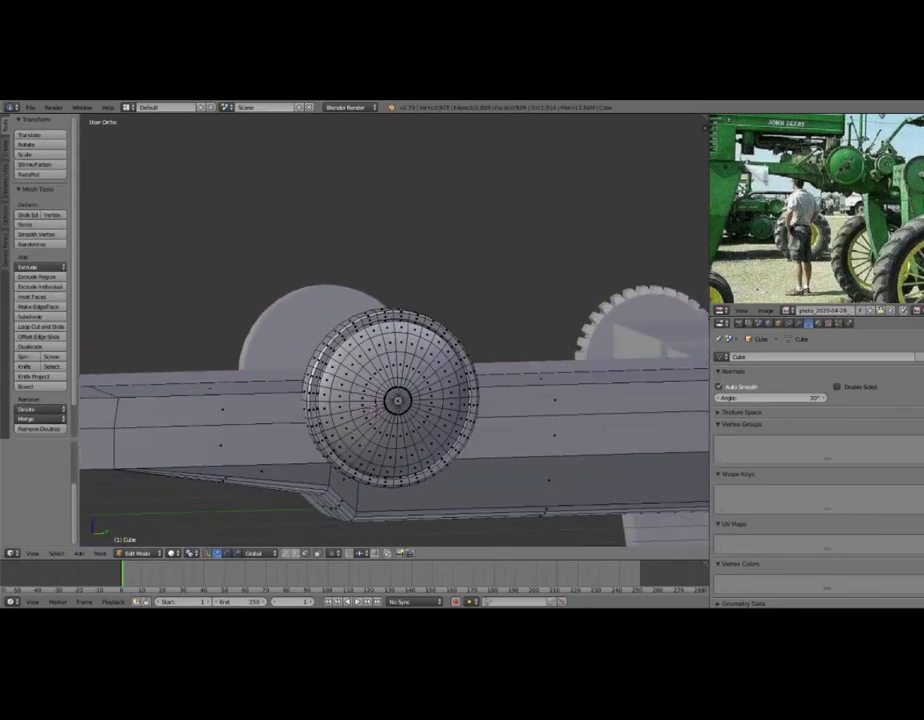
scroll(340, 380, "up", 4)
scroll(340, 380, "up", 1)
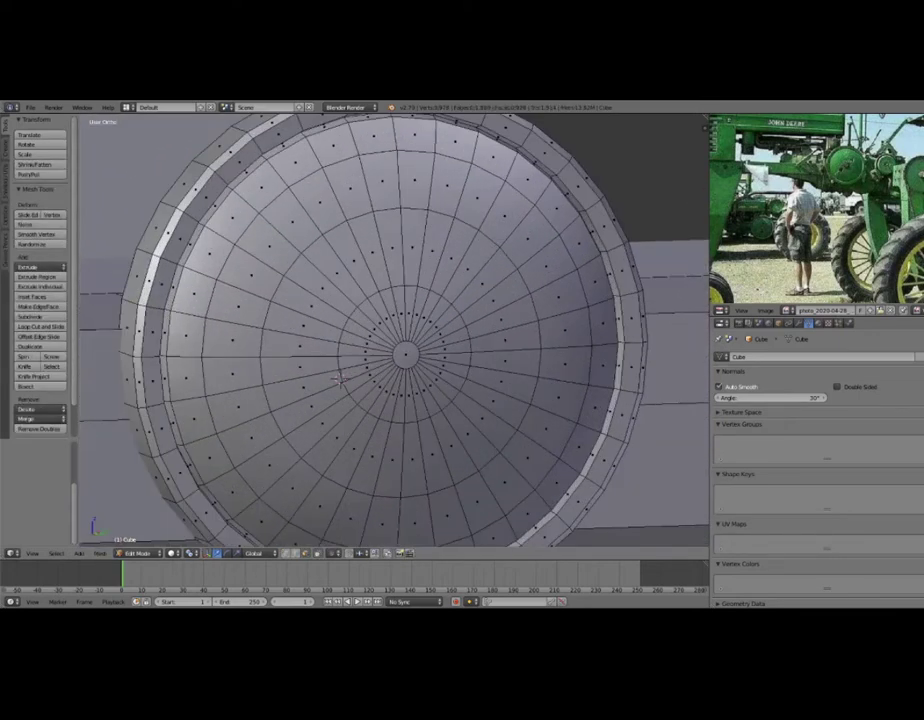
scroll(340, 380, "down", 3)
mouse_move(340, 380)
middle_mouse_down()
mouse_move(375, 379)
mouse_move(367, 340)
mouse_move(393, 344)
mouse_move(433, 330)
mouse_move(423, 361)
mouse_move(367, 340)
mouse_move(537, 344)
middle_mouse_up()
key("Tab")
scroll(375, 379, "down", 3)
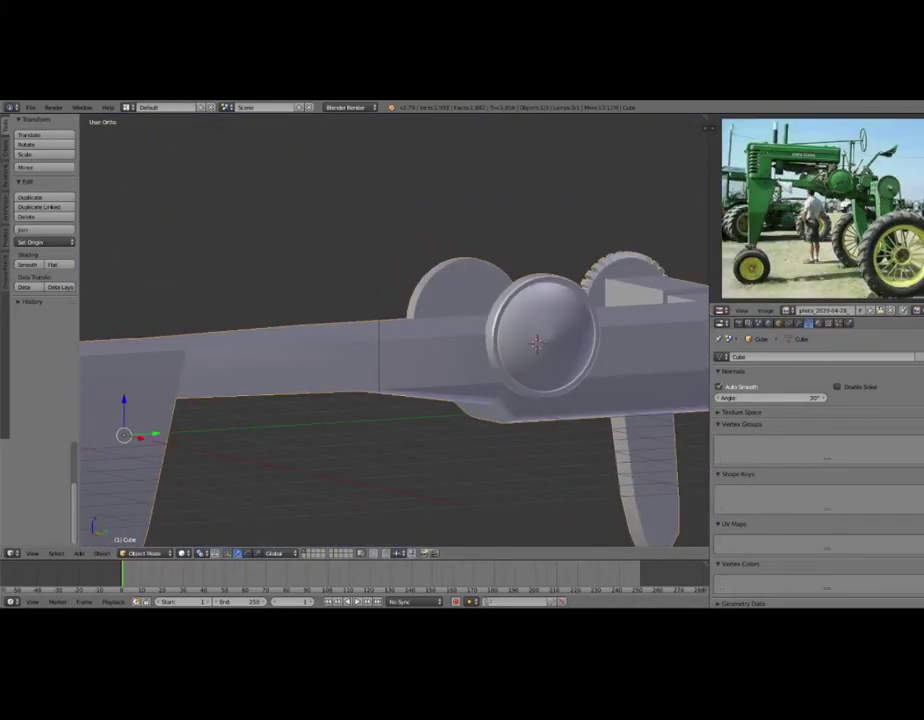
In Edit Mode front view, add a loop cut down the front leg.
mouse_move(537, 343)
middle_mouse_down()
mouse_move(520, 320)
mouse_move(608, 217)
mouse_move(420, 540)
middle_mouse_up()
mouse_move(400, 330)
middle_mouse_down()
mouse_move(420, 300)
mouse_move(395, 385)
middle_mouse_up()
scroll(400, 330, "down", 3)
scroll(366, 212, "up", 2)
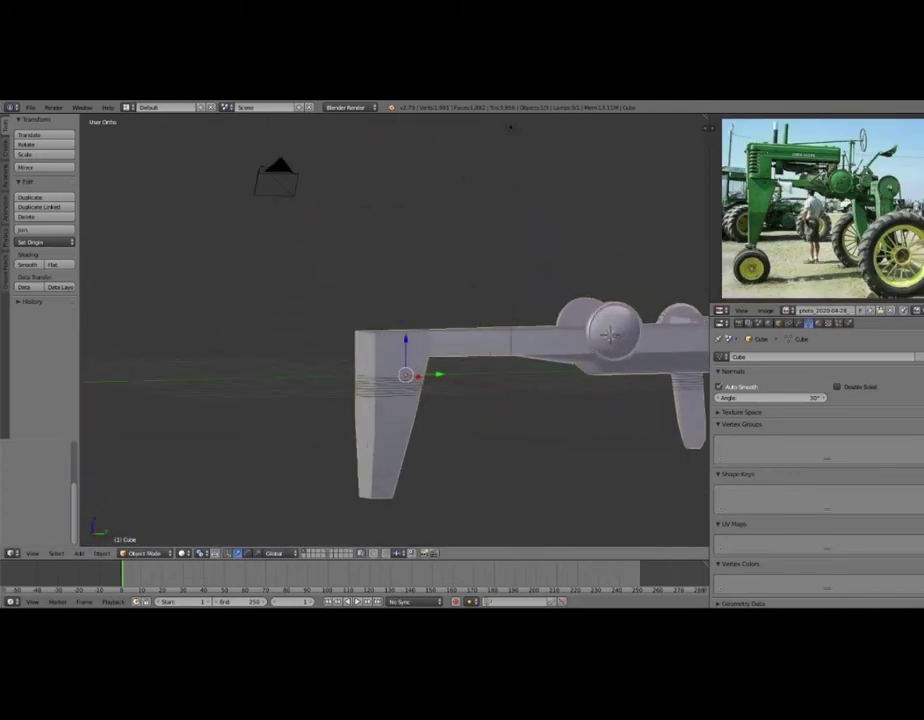
middle_click_drag(366, 212, 587, 150)
scroll(587, 150, "up", 2)
scroll(664, 291, "up", 1)
scroll(817, 210, "up", 2)
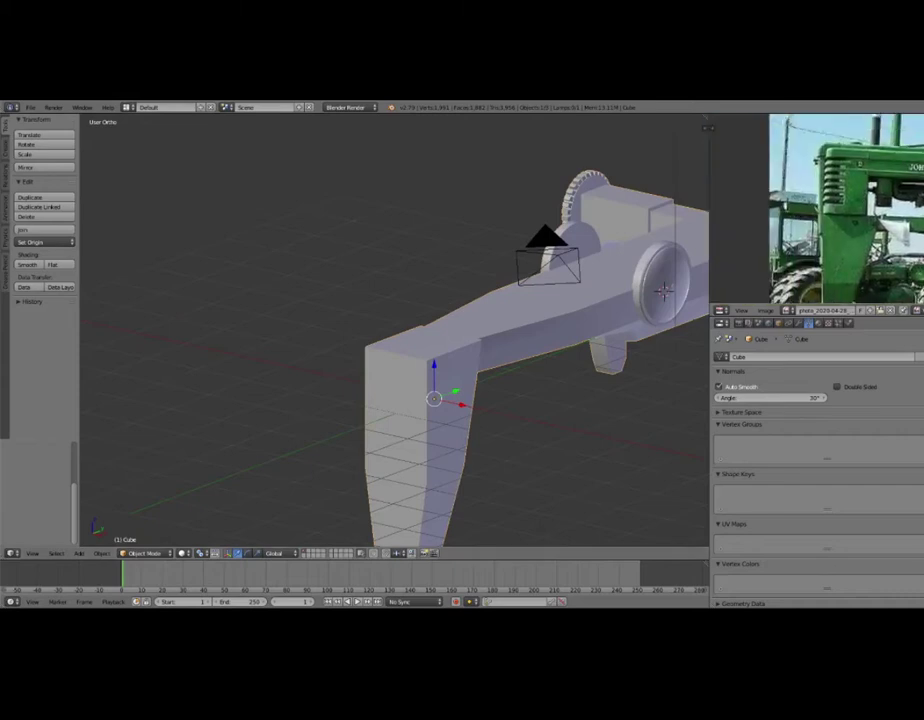
middle_click_drag(664, 291, 600, 330)
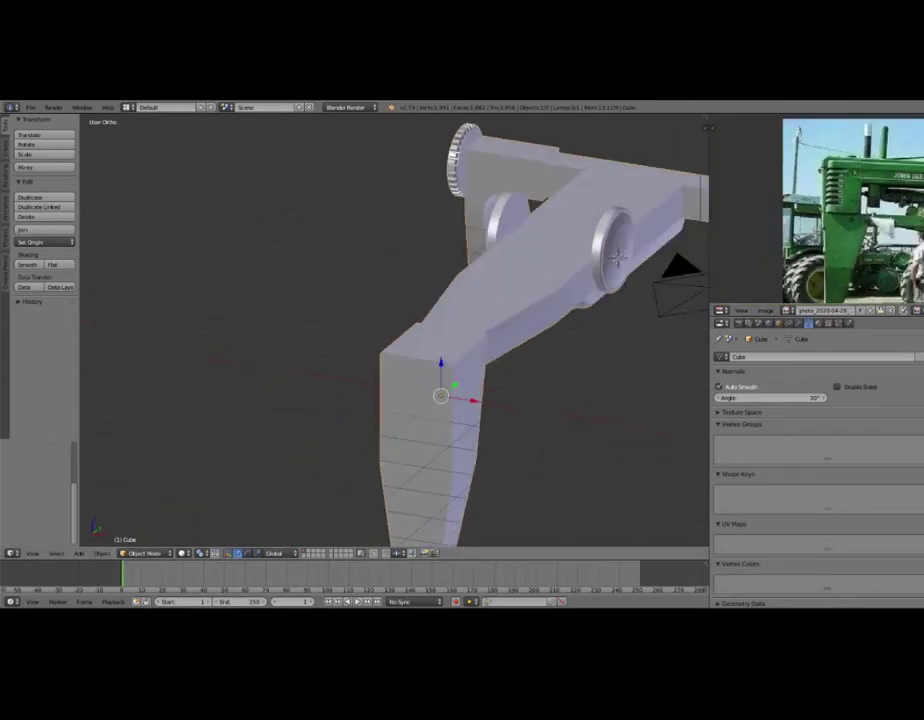
scroll(600, 330, "up", 2)
key("Tab")
scroll(600, 330, "down", 2)
key("KP_1")
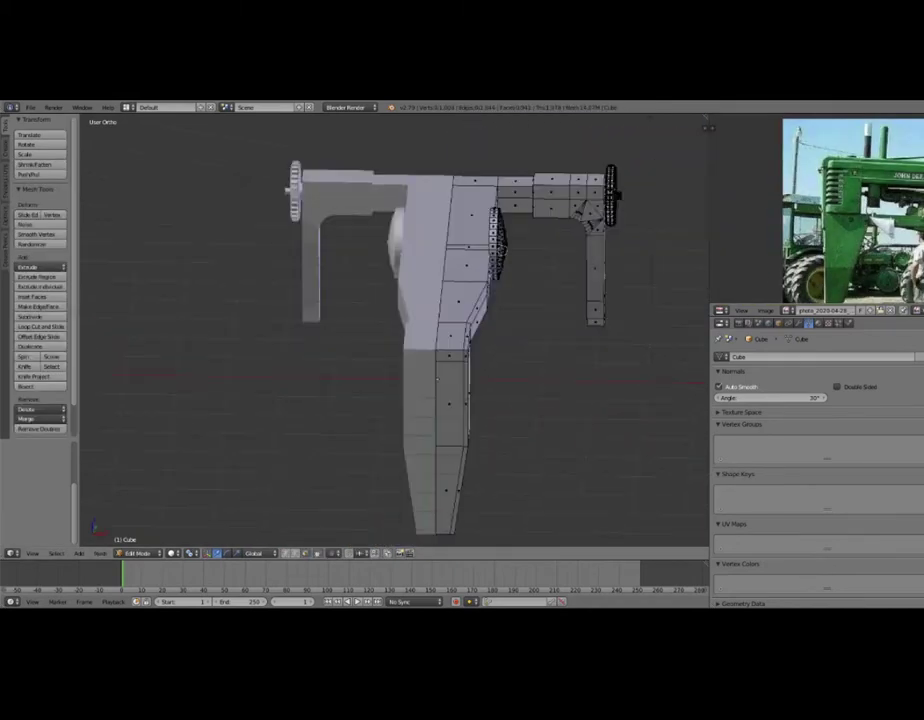
key("ctrl+r")
left_click(458, 330)
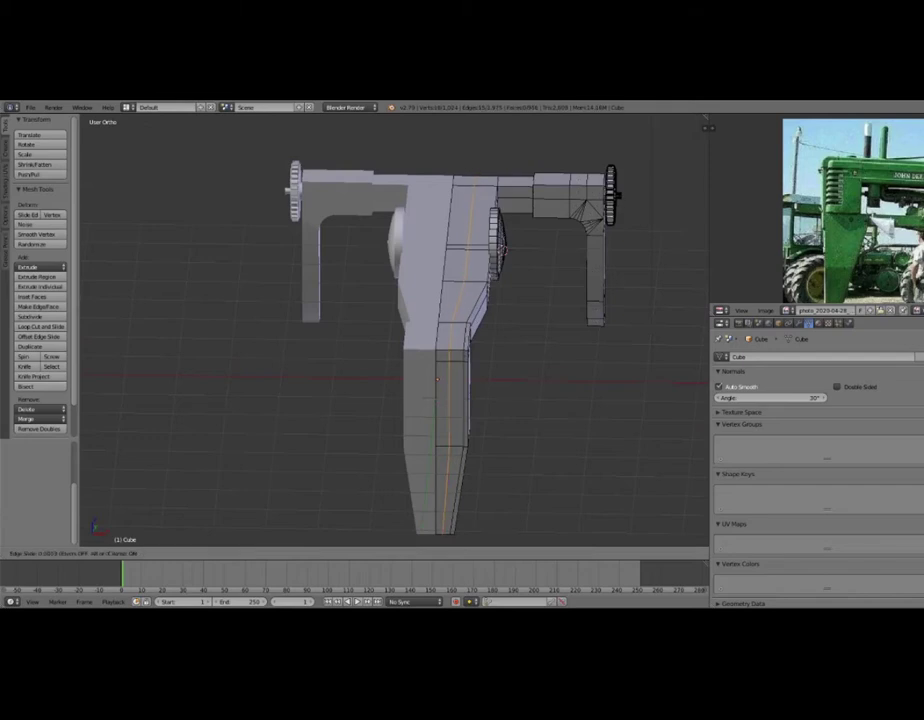
key("Return")
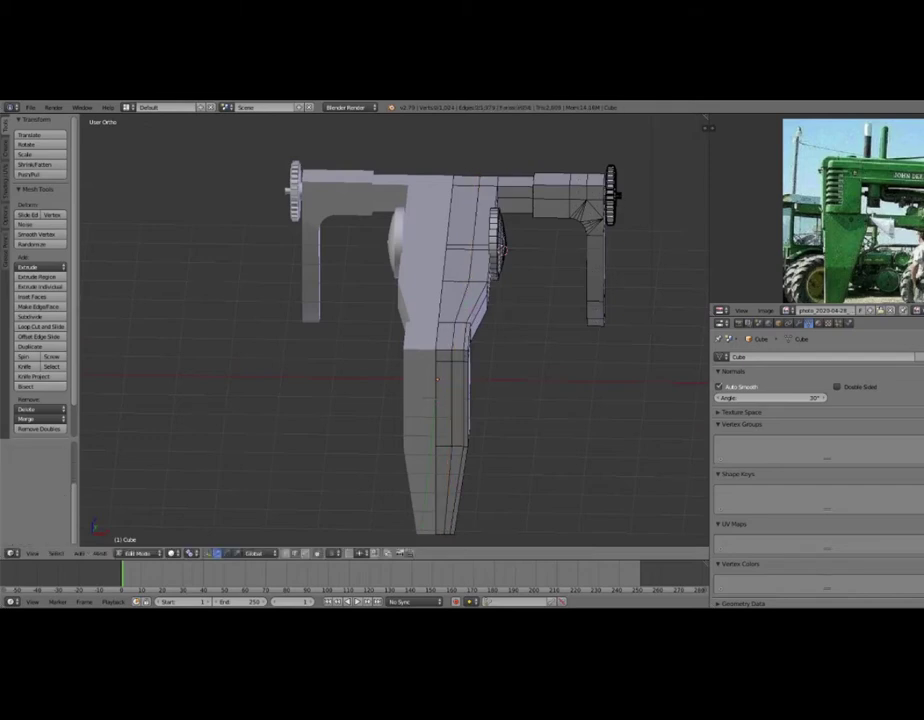
Extrude the leg's top face in place to start a thin vertical post.
key("ctrl+Tab")
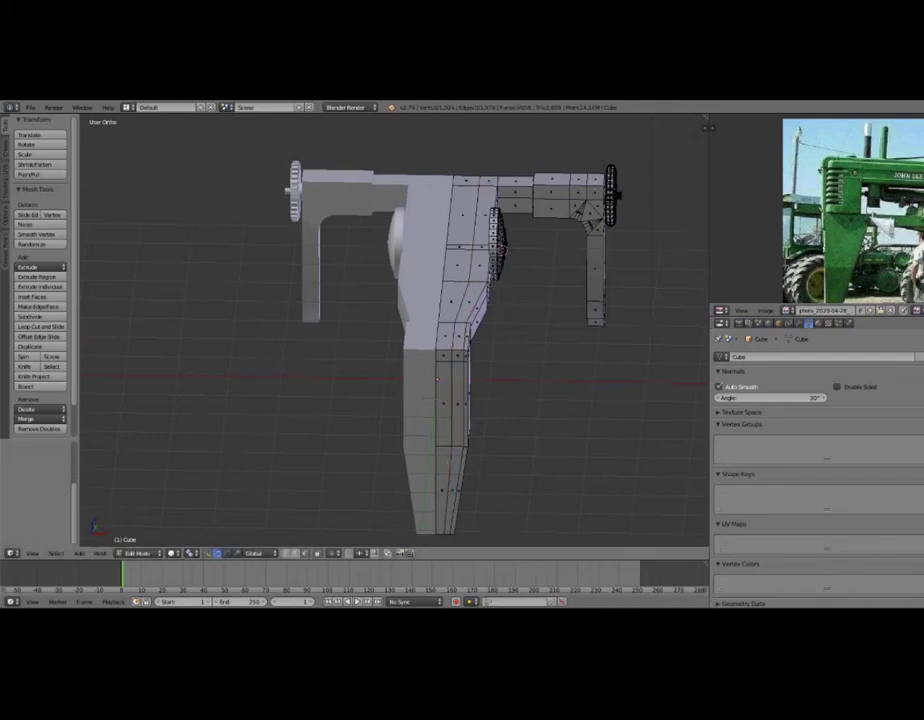
right_click(437, 379)
middle_click_drag(400, 330, 470, 300)
scroll(440, 400, "up", 3)
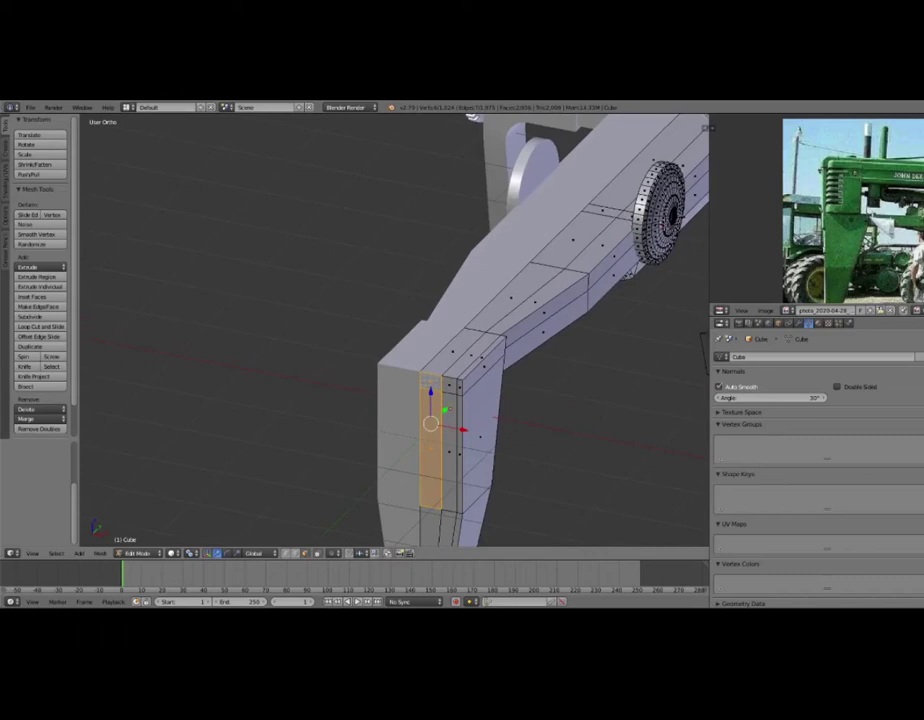
key("e")
key("Escape")
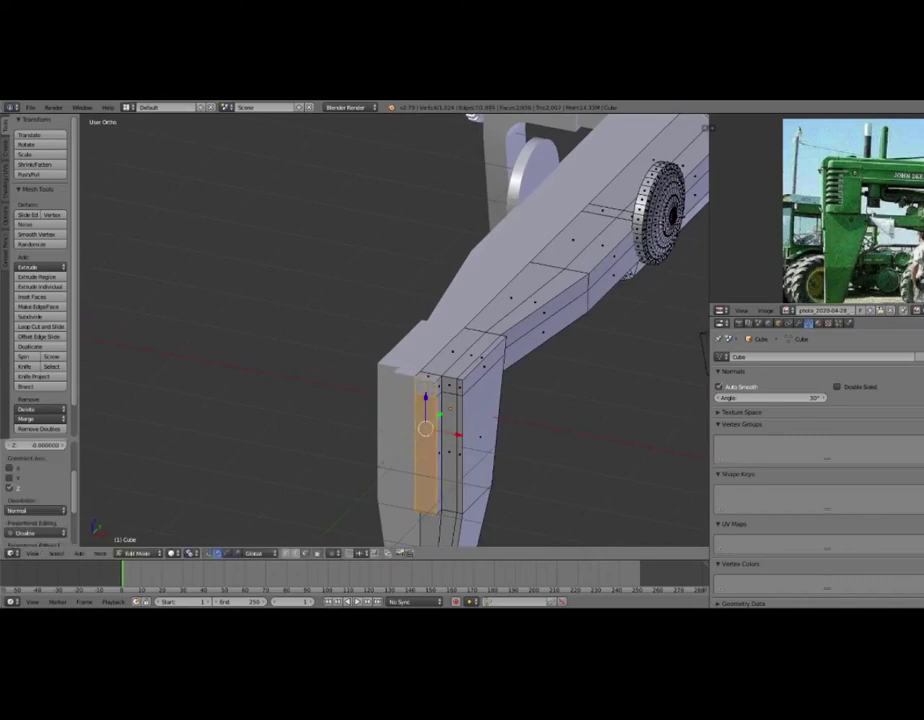
right_click(430, 378)
scroll(450, 350, "down", 3)
mouse_move(600, 180)
middle_mouse_down()
mouse_move(648, 125)
mouse_move(457, 153)
middle_mouse_up()
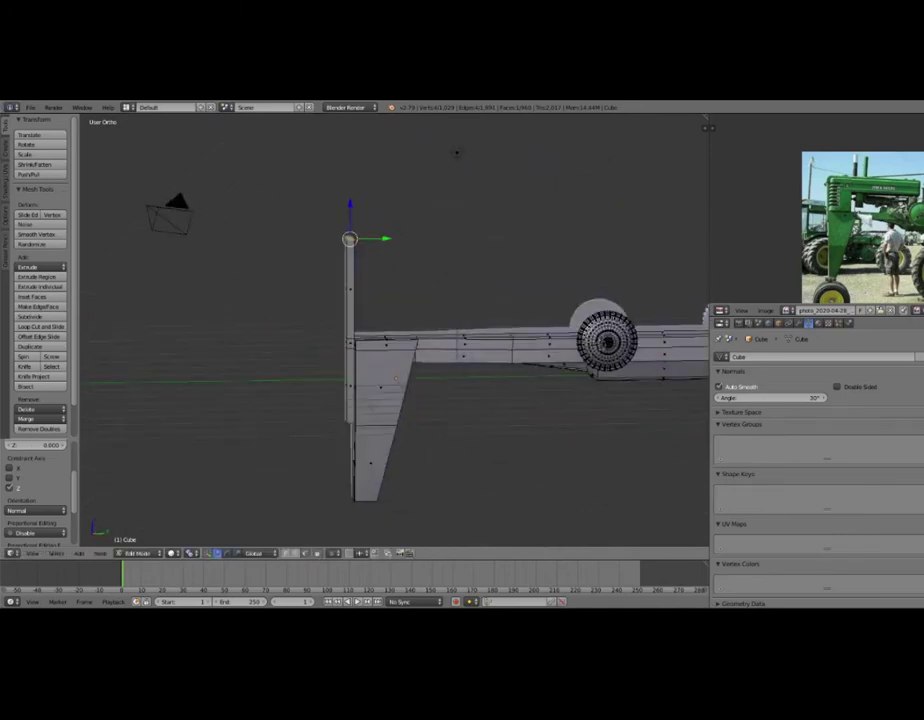
Move the post's top along Z to set its height.
key("g")
key("z")
left_click(456, 153)
scroll(456, 153, "up", 2)
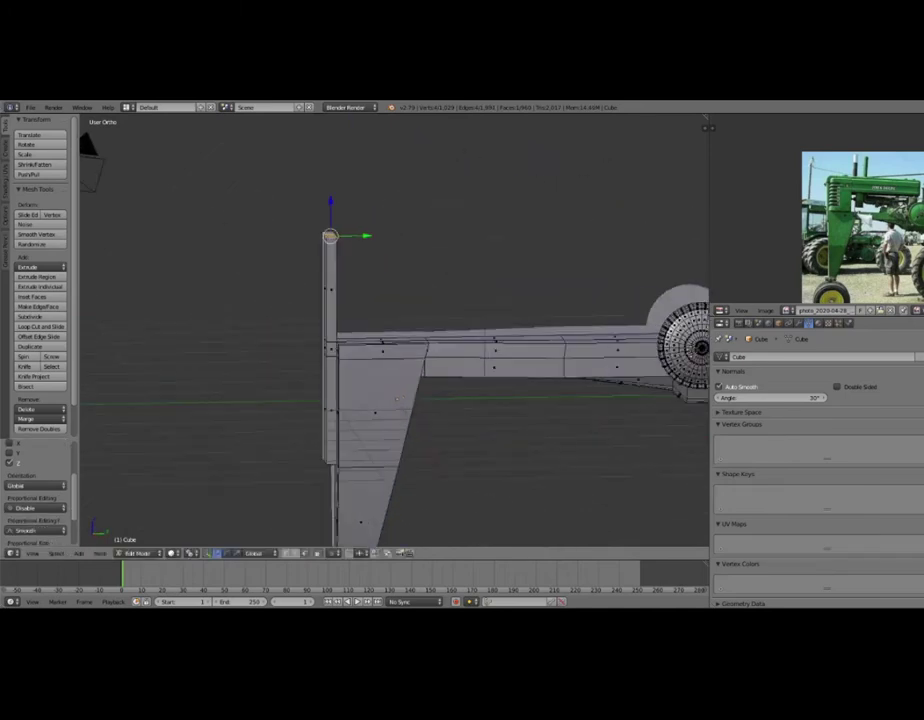
key("g")
key("z")
key("Return")
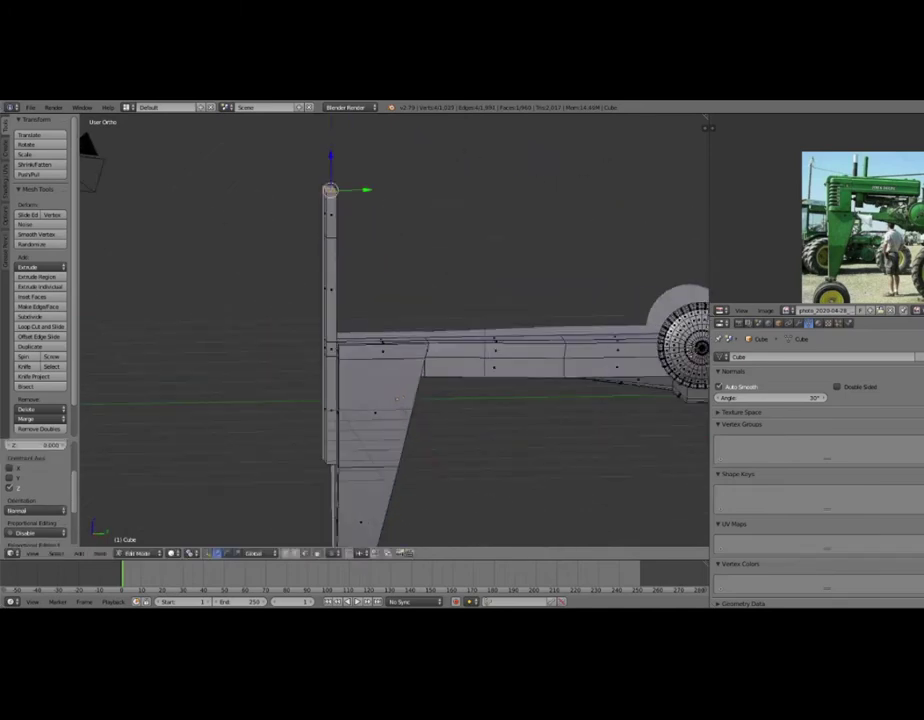
Extrude a new segment along Y and rotate it -90° around X to bend the top.
key("e")
key("y")
key("Return")
key("r")
key("x")
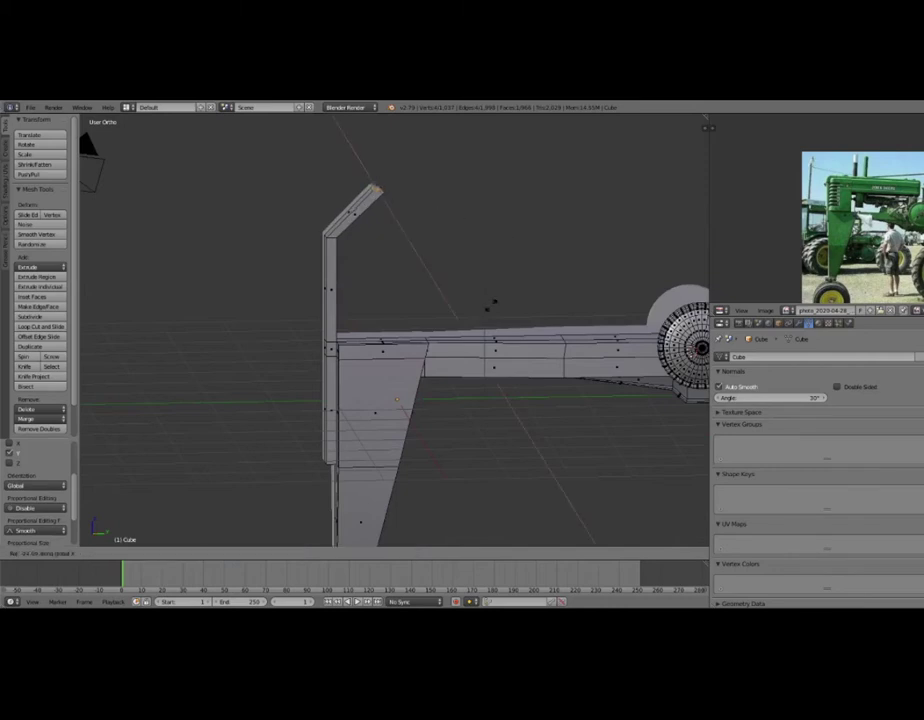
type("90")
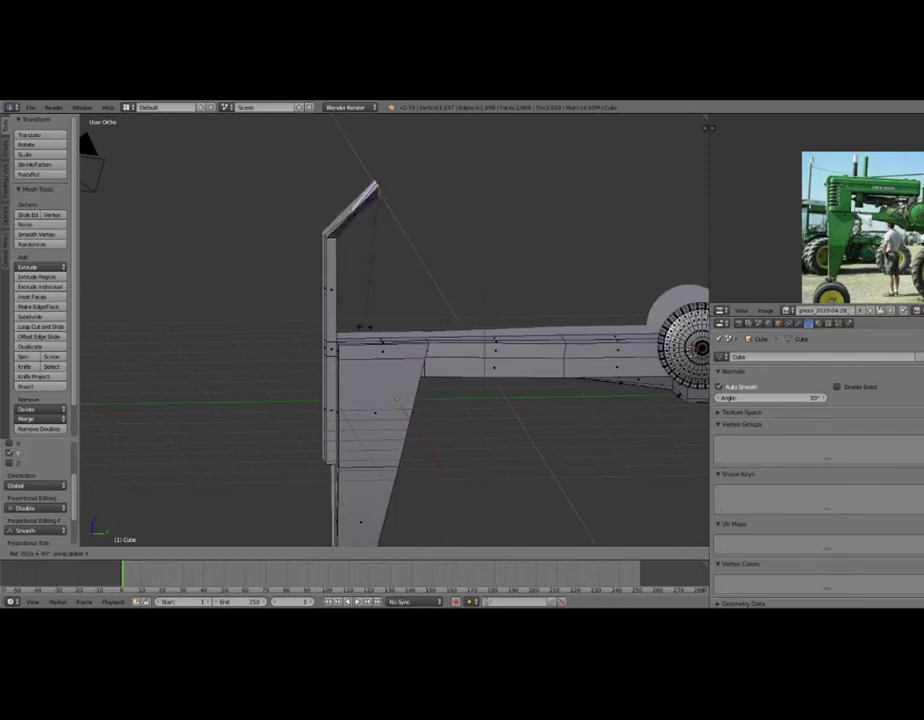
key("minus")
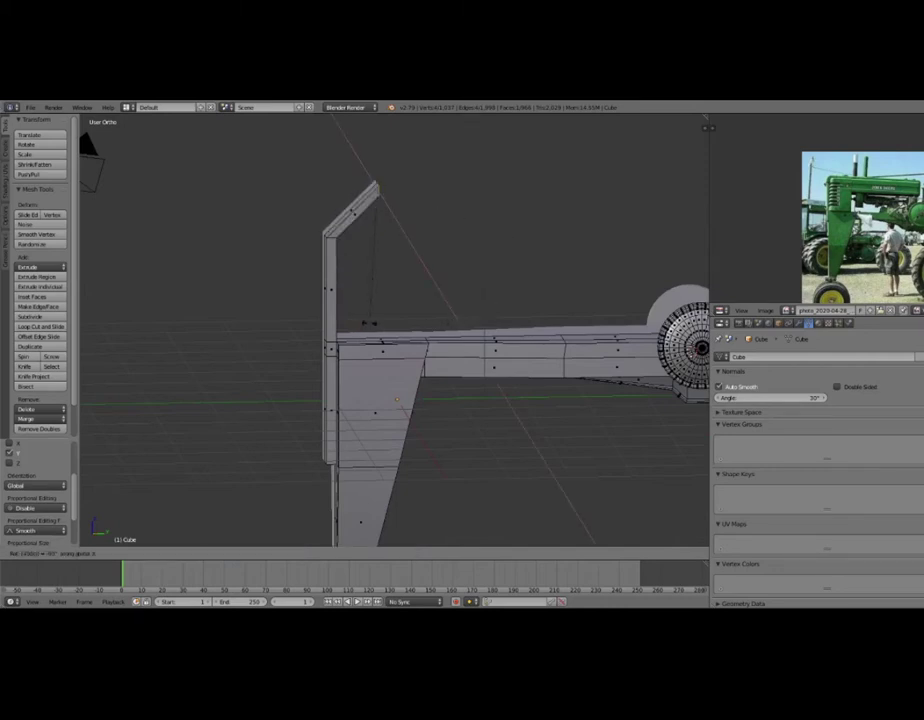
key("Return")
Slide the bent tip along Y so it leans in over the frame.
middle_click_drag(367, 322, 438, 131)
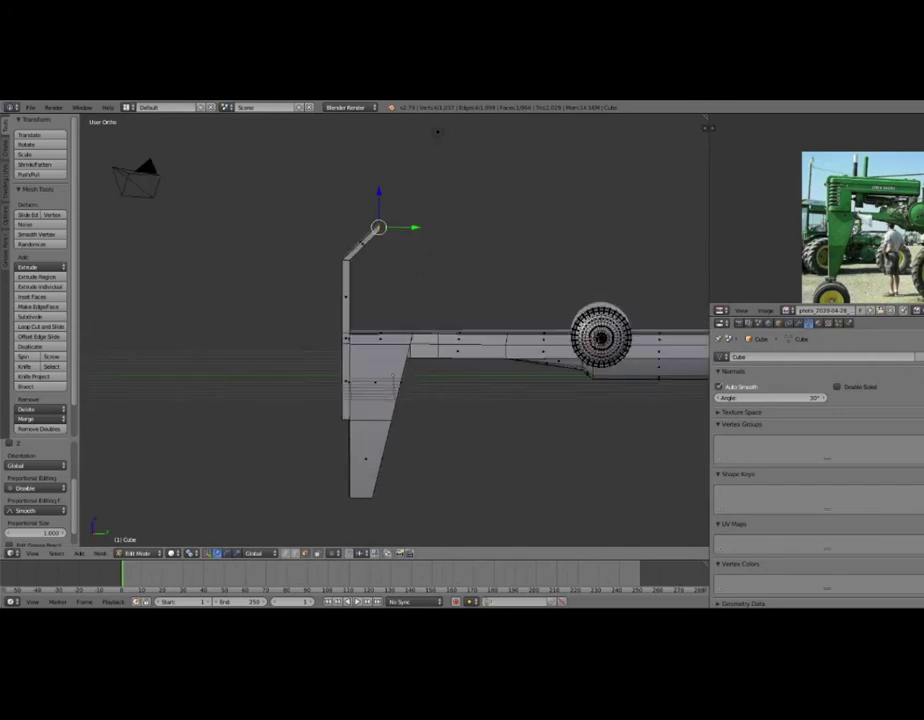
key("g")
key("y")
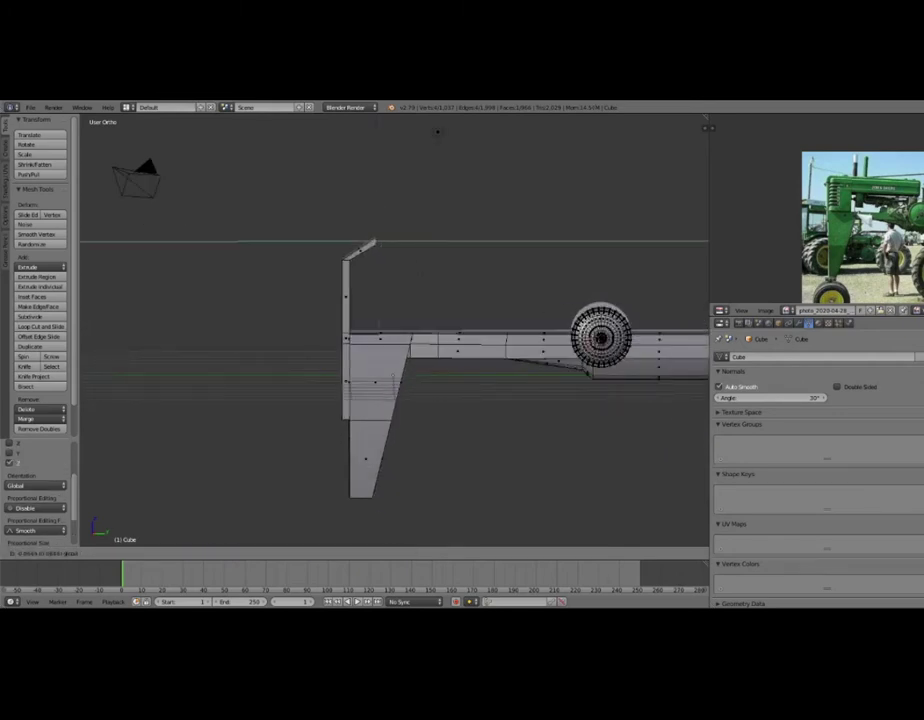
left_click(437, 131)
middle_click_drag(437, 131, 460, 190)
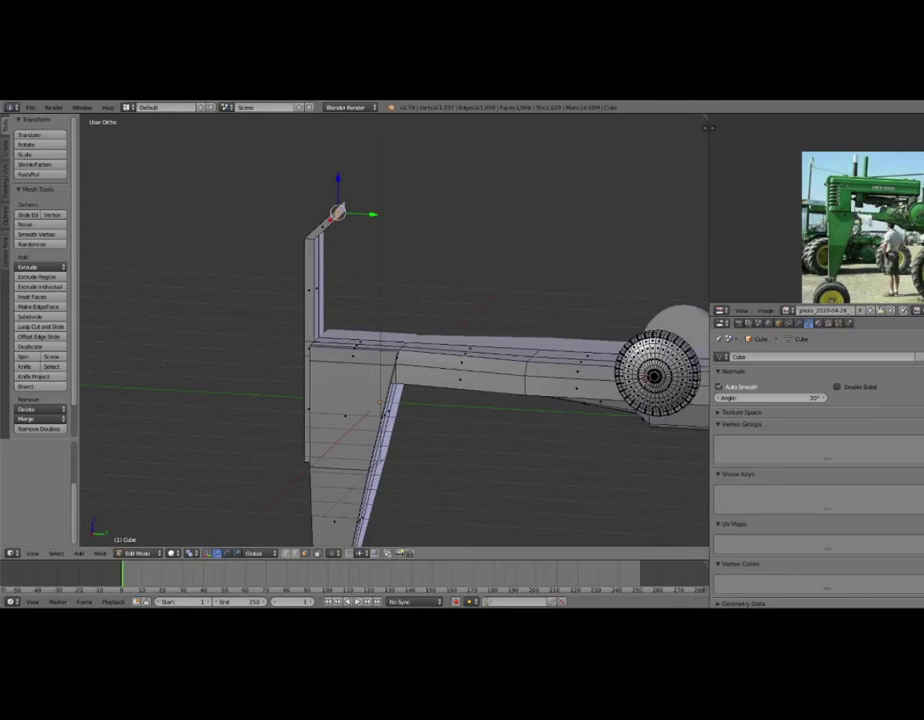
mouse_move(460, 190)
middle_mouse_down()
mouse_move(400, 160)
mouse_move(386, 198)
mouse_move(423, 171)
mouse_move(405, 170)
middle_mouse_up()
Extrude the top bar back in several sections and drop a short post from its end.
key("e")
left_click(383, 140)
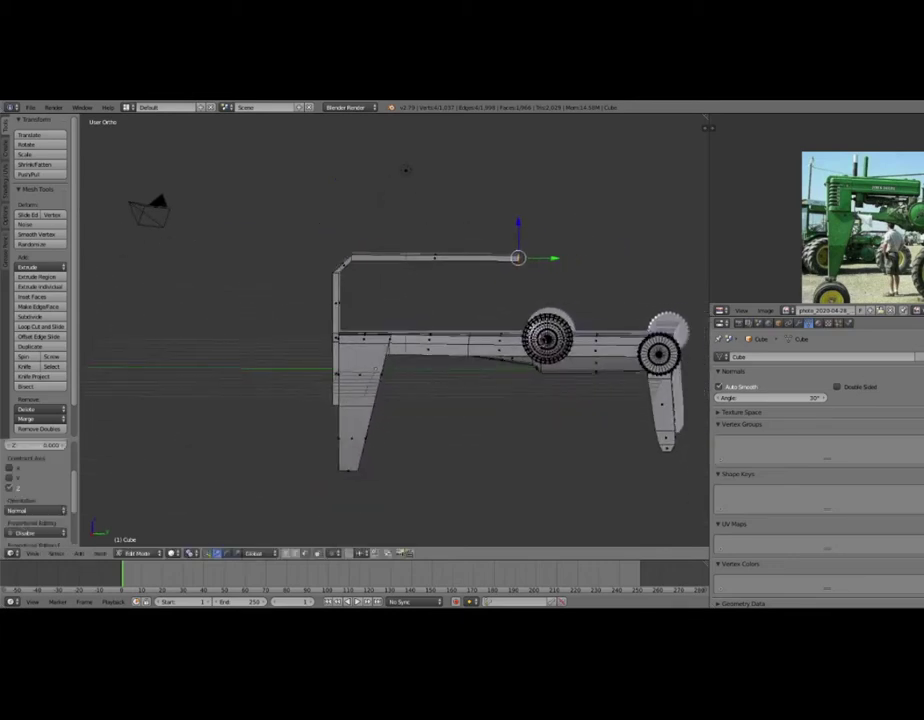
key("e")
left_click(406, 170)
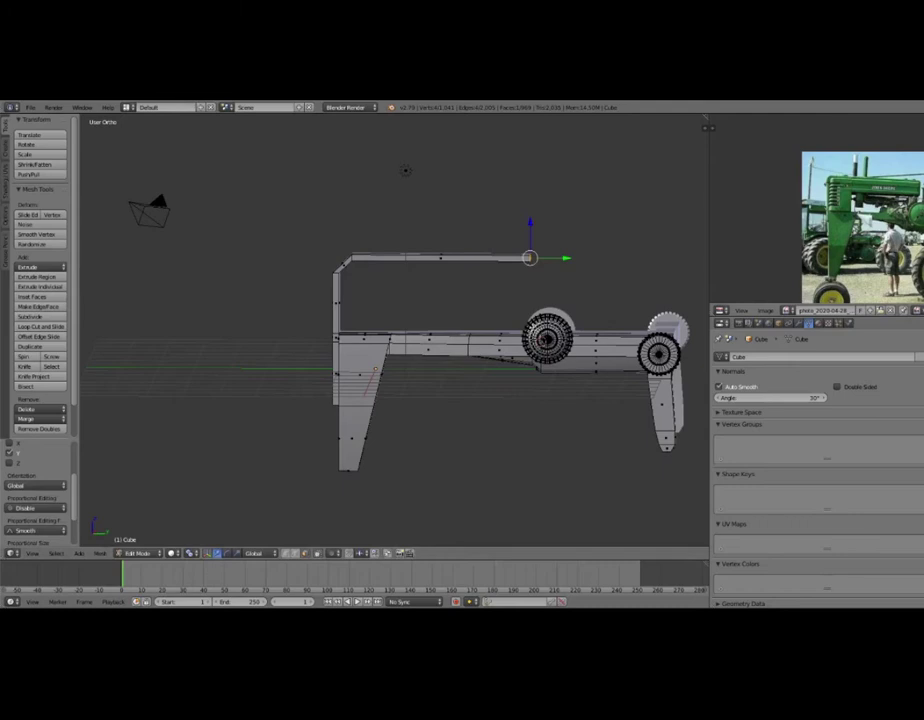
mouse_move(406, 170)
middle_mouse_down()
mouse_move(284, 181)
mouse_move(262, 148)
mouse_move(270, 150)
middle_mouse_up()
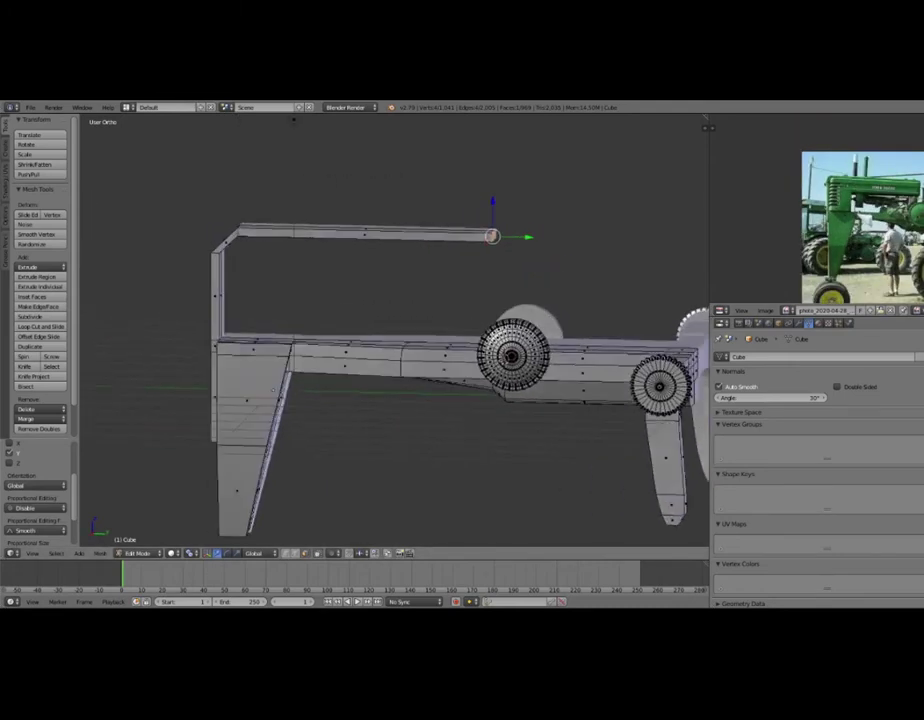
scroll(270, 150, "up", 2)
scroll(393, 331, "up", 1)
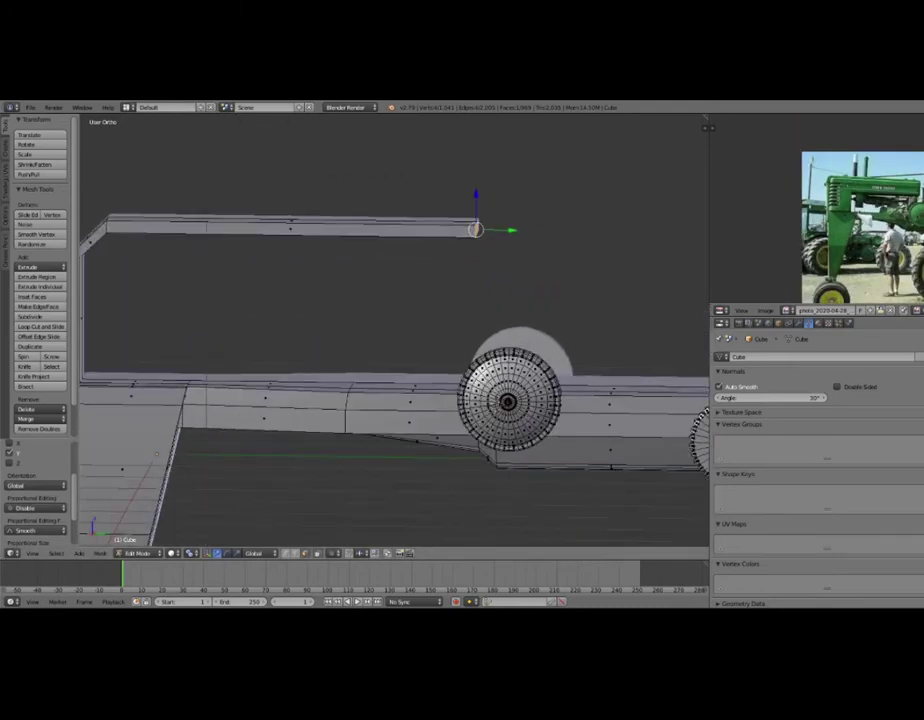
key("e")
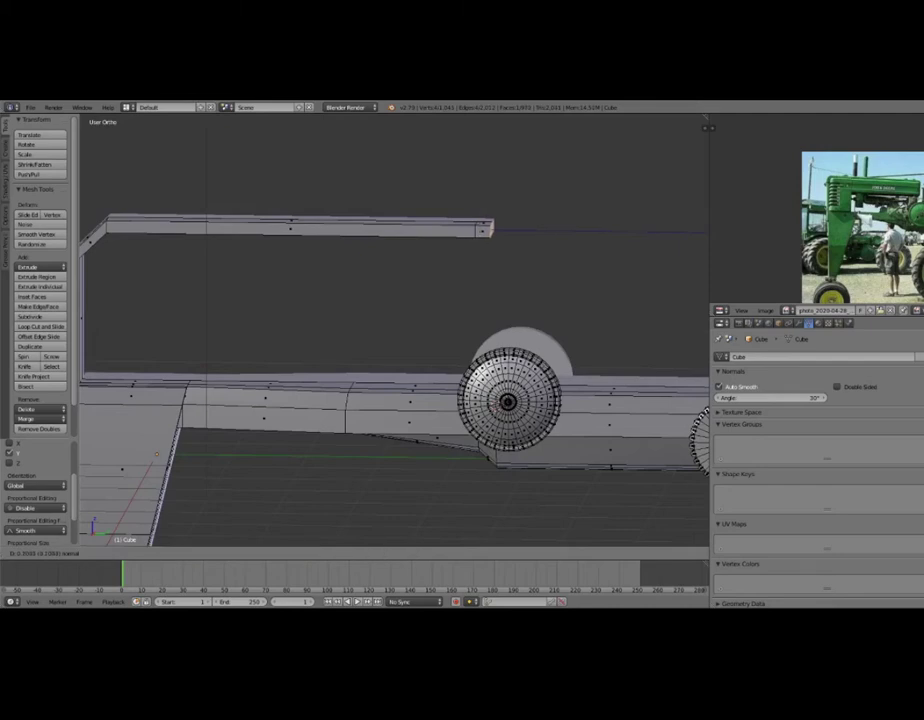
key("Return")
key("z")
key("z")
key("e")
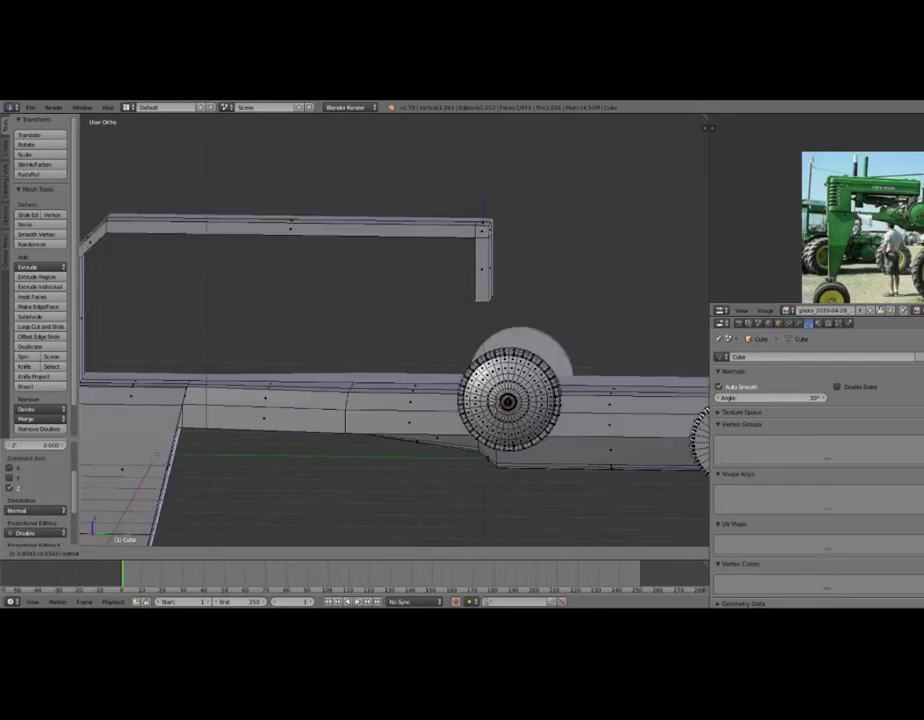
key("Return")
Bevel the front post's corner edge with 3 segments to round the bend.
scroll(393, 331, "down", 3)
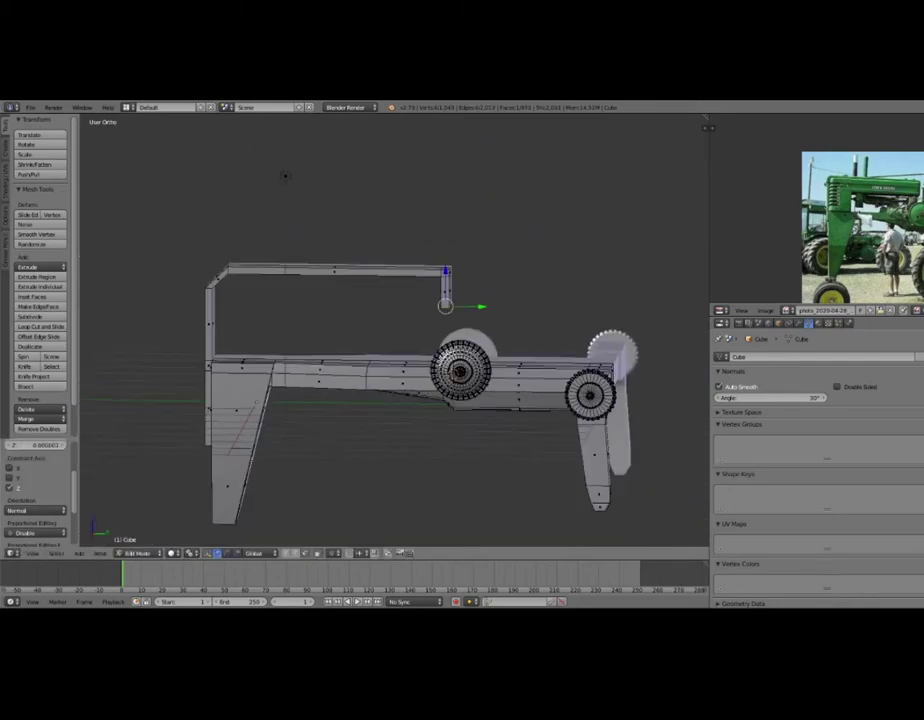
scroll(393, 331, "up", 3)
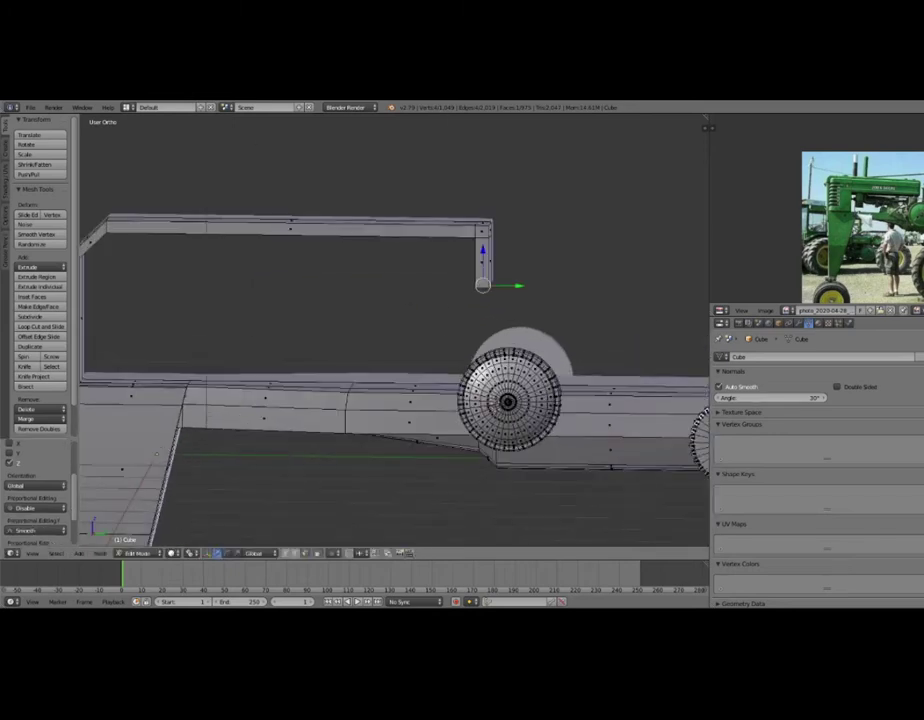
scroll(393, 331, "down", 1)
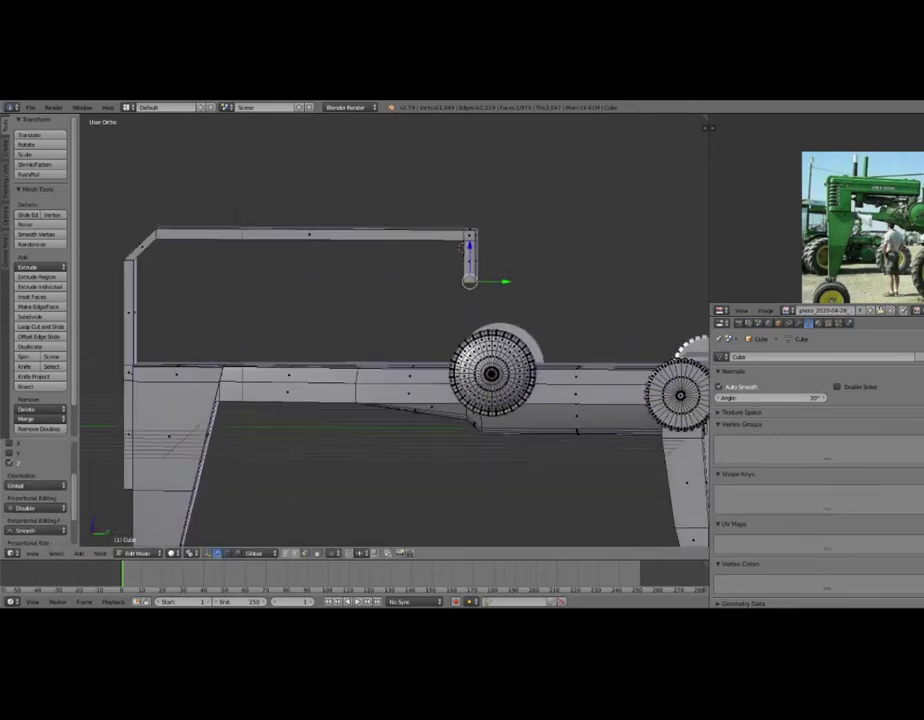
scroll(494, 212, "up", 2)
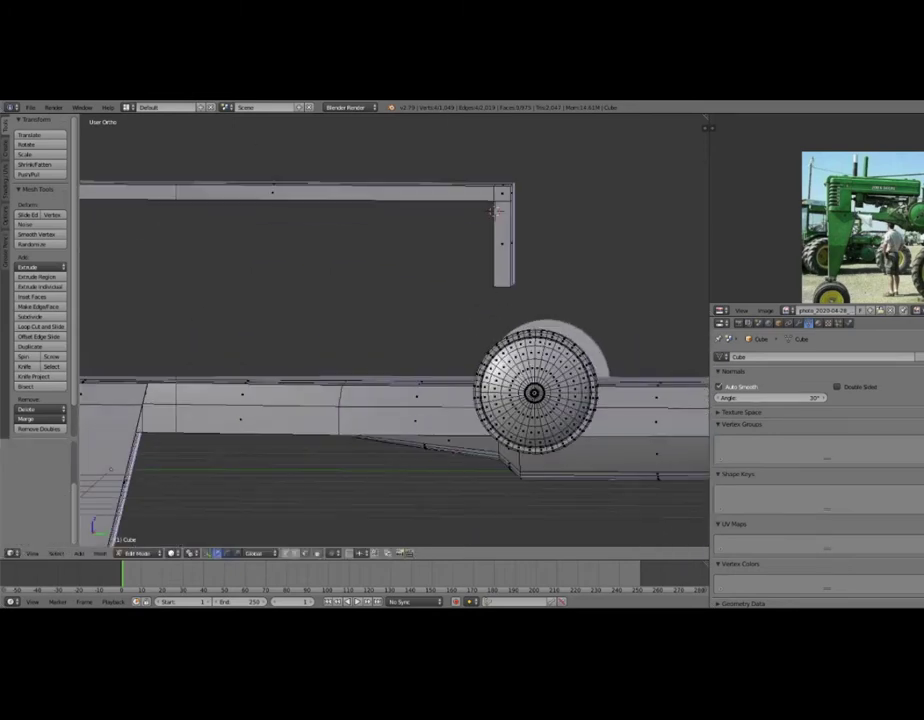
right_click(501, 245)
middle_click_drag(501, 245, 450, 216)
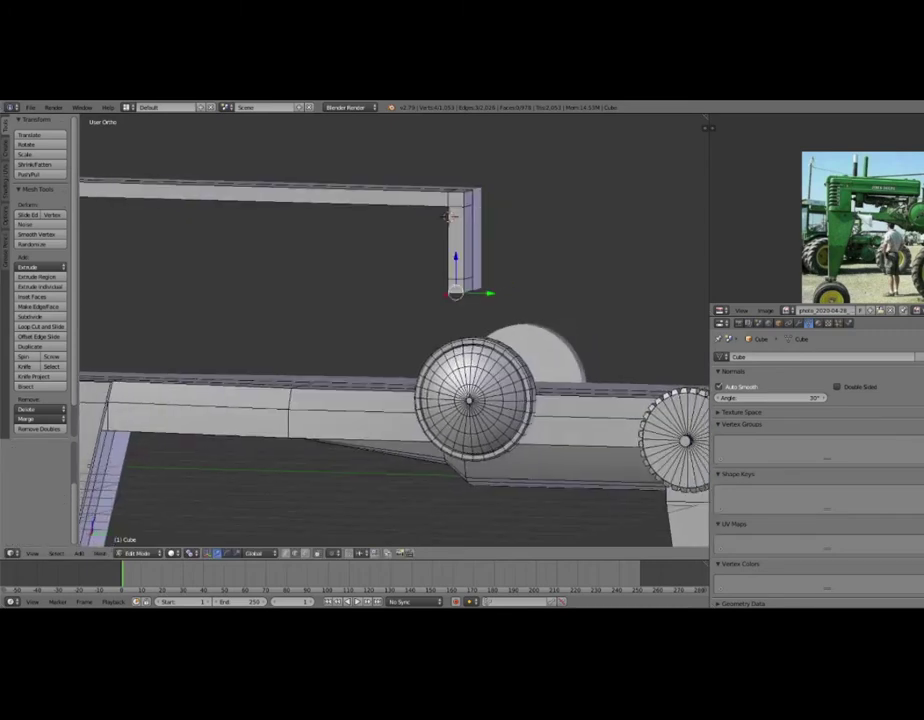
key("ctrl+b")
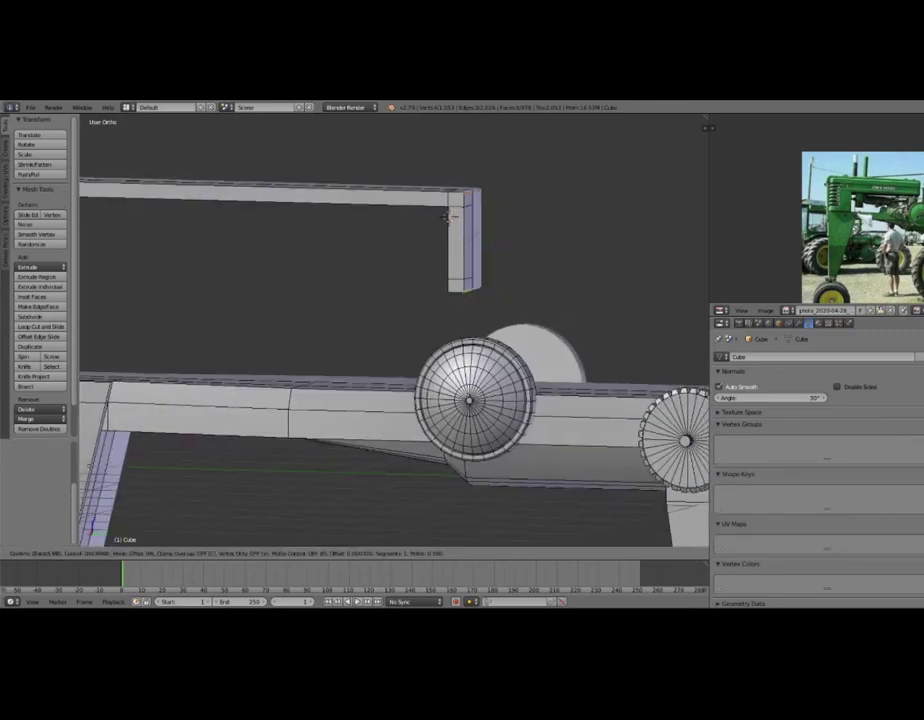
left_click(447, 217)
scroll(447, 217, "down", 2)
mouse_move(447, 217)
middle_mouse_down()
mouse_move(370, 125)
mouse_move(497, 125)
middle_mouse_up()
Add an edge loop at the rear corner and shift the corner vertex along Y.
key("g")
key("g")
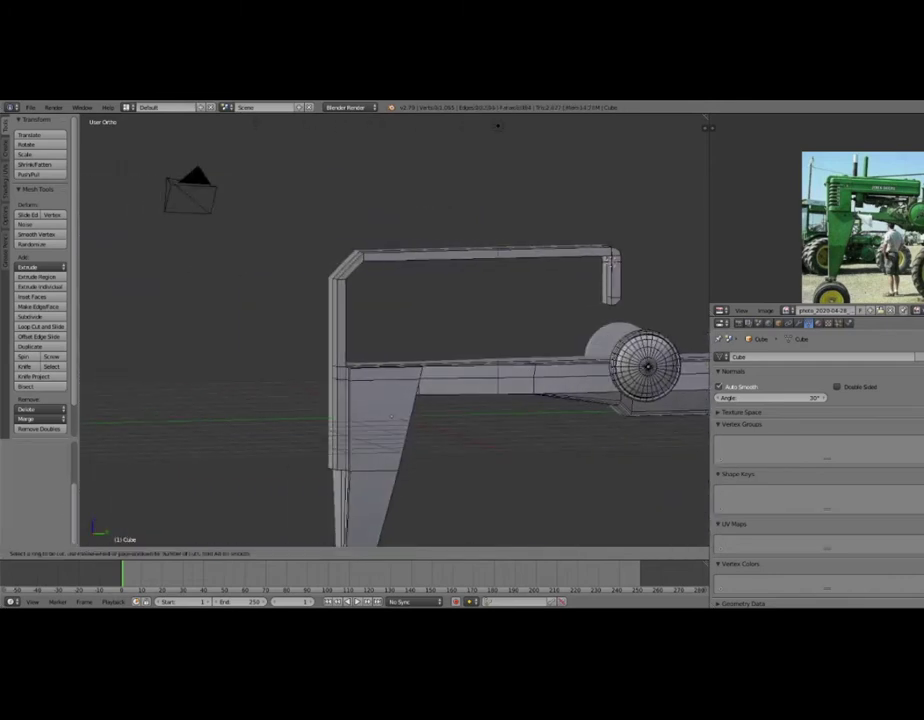
left_click(497, 125)
key("KP_Decimal")
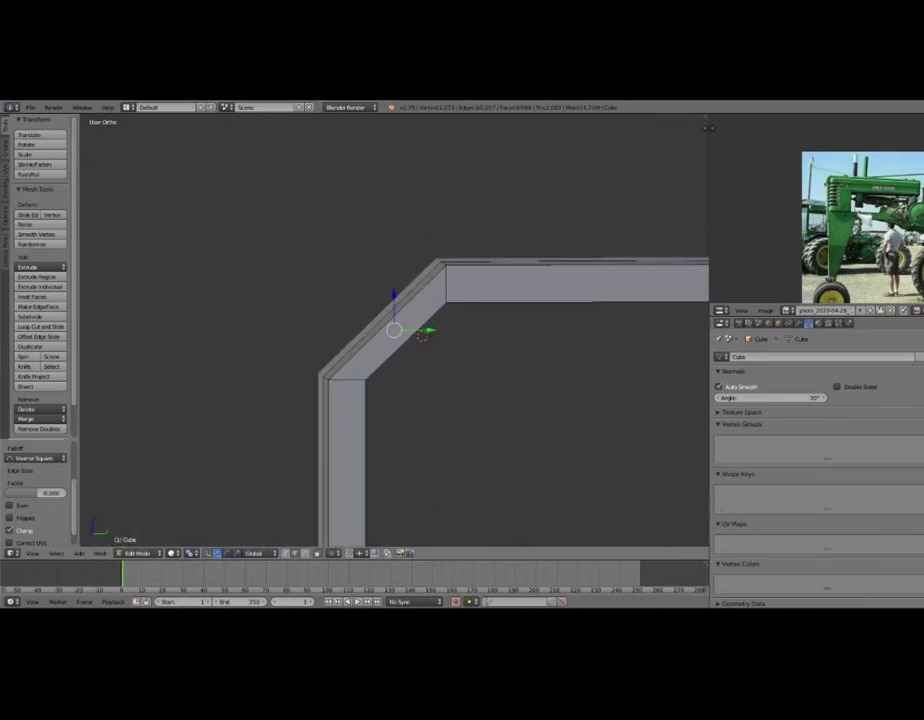
key("g")
key("y")
key("Return")
Raise the corner vertex along Z and nudge it along Y to shape the bend.
key("g")
key("z")
key("Return")
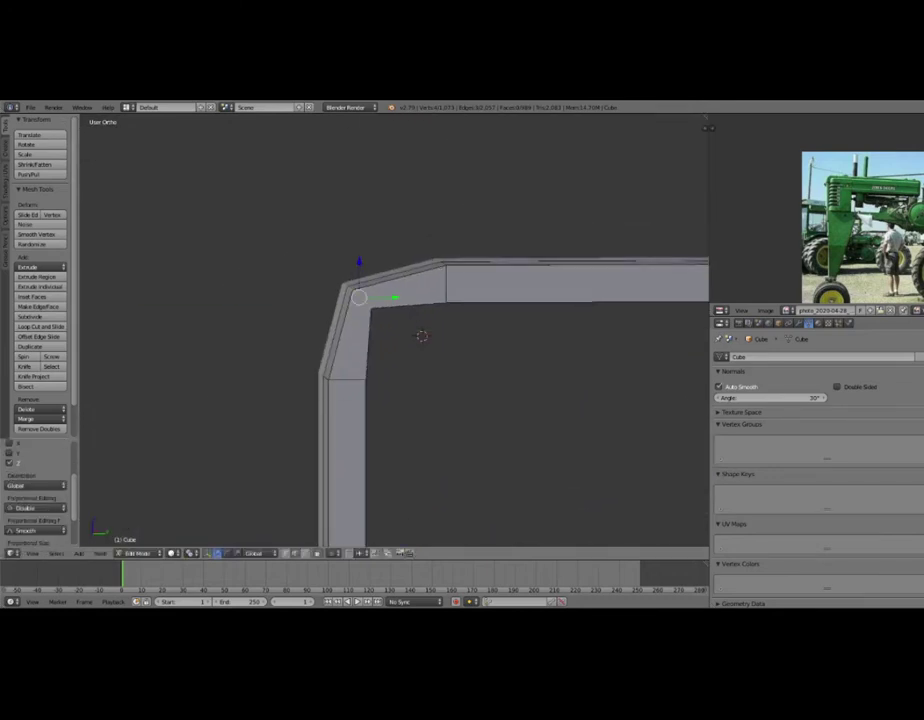
key("g")
key("y")
key("Return")
Add an inner edge loop on the corner and bevel the corner face.
key("ctrl+r")
left_click(430, 337)
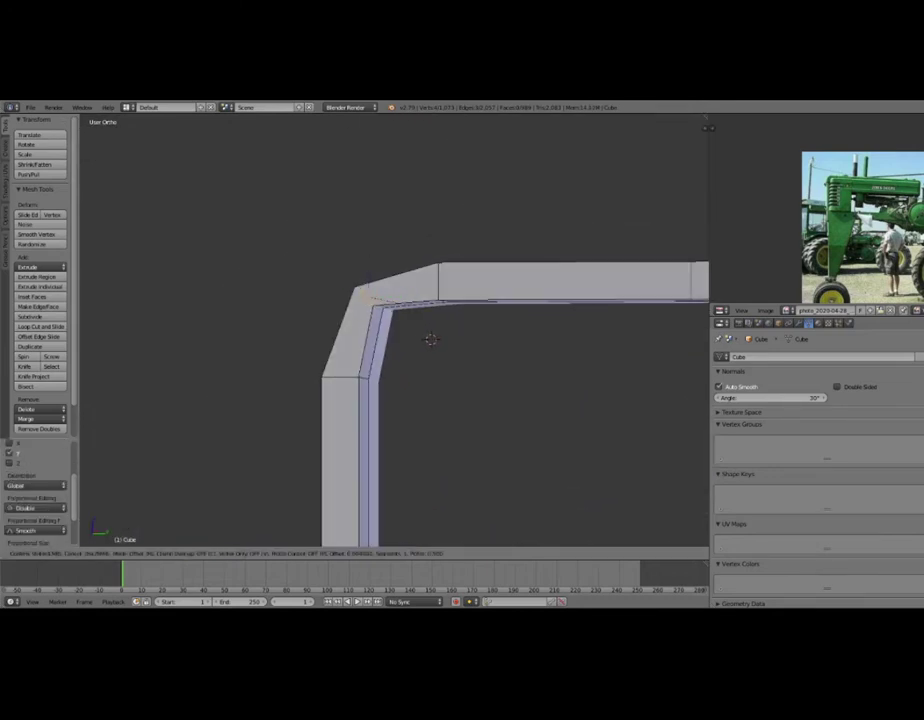
left_click(430, 339)
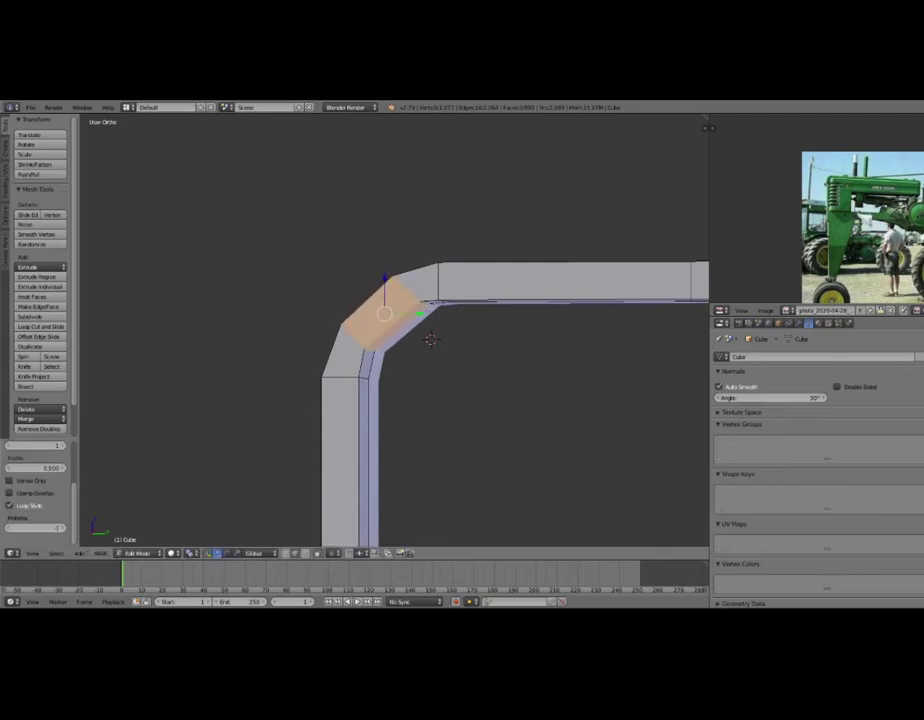
key("a")
Cut a loop through the corner, scale it along X, and return to Object Mode.
key("ctrl+r")
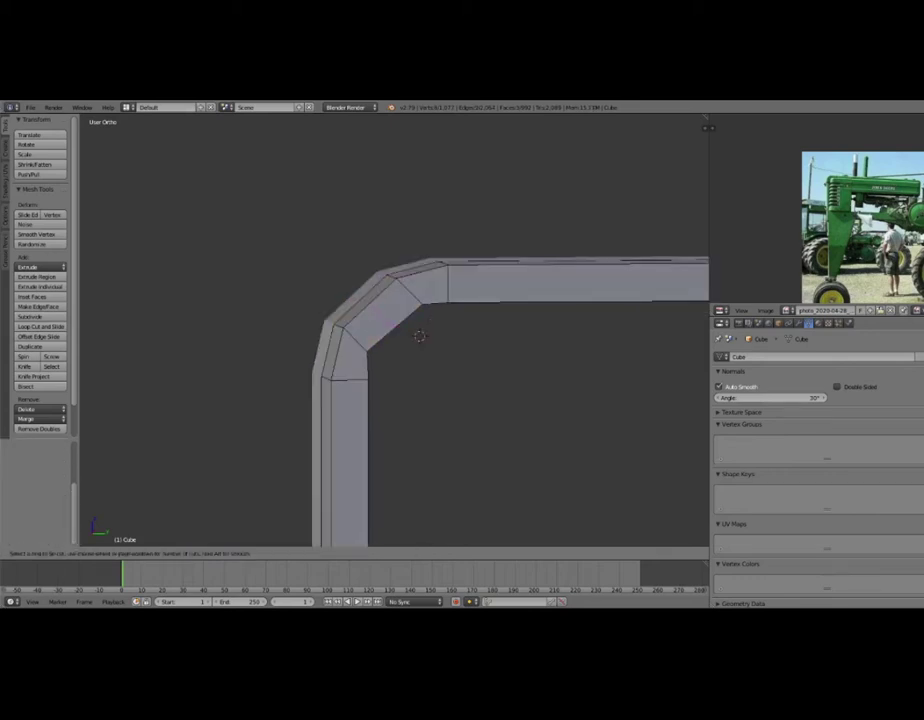
left_click(419, 336)
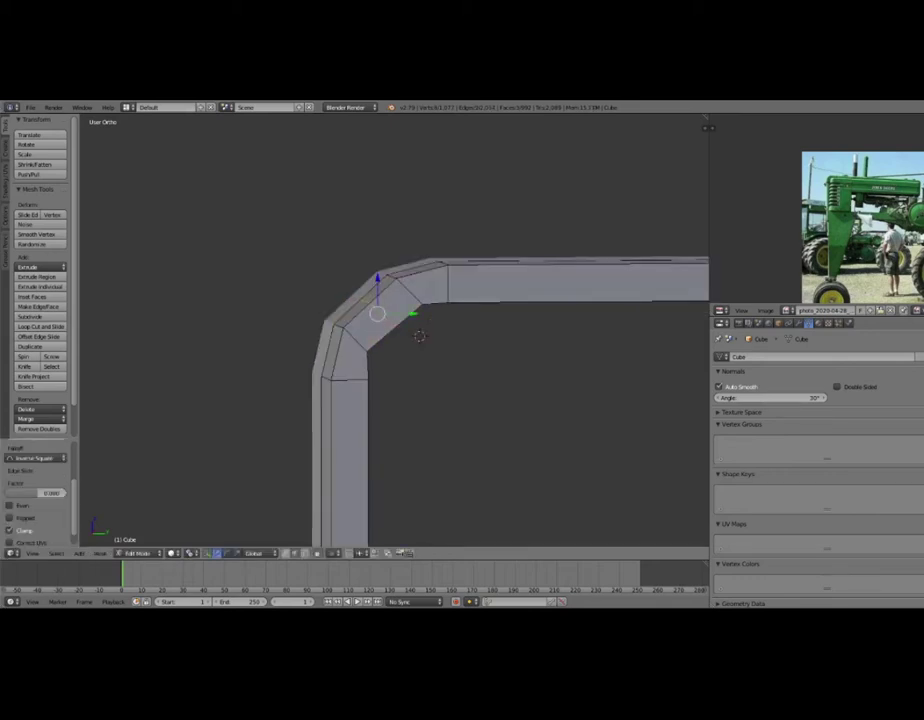
key("s")
key("x")
left_click(421, 338)
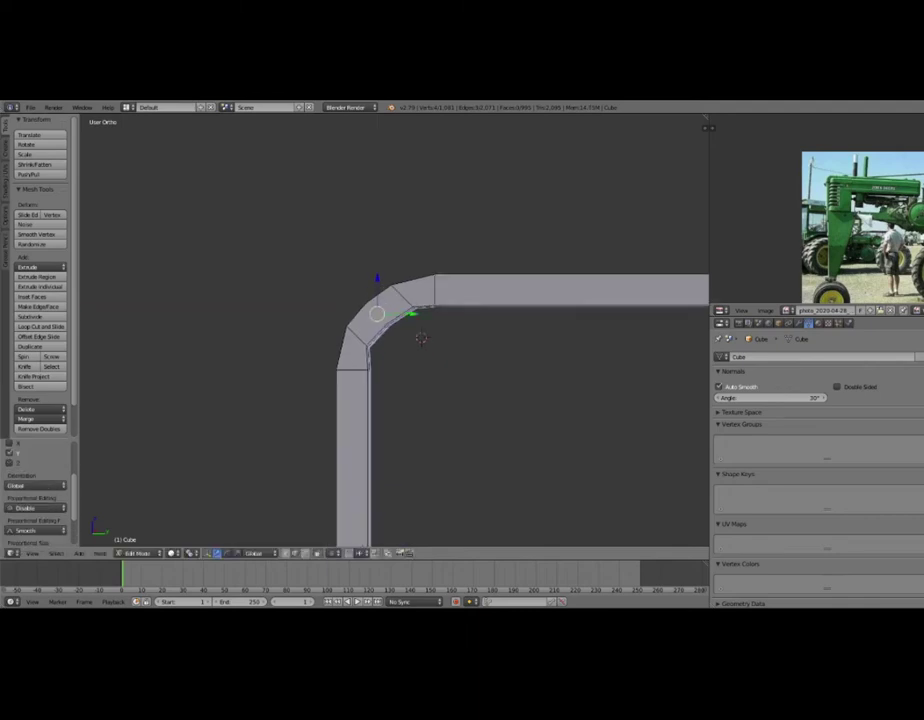
key("Tab")
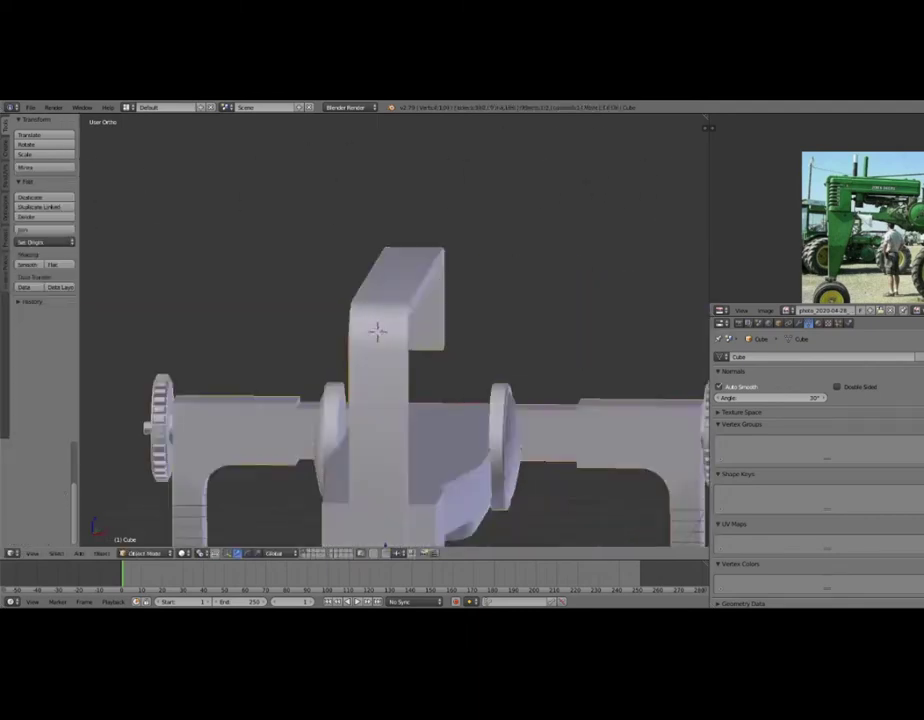
Orbit the rounded rail frame through front, three-quarter and side views, finishing in Edit Mode.
middle_click_drag(377, 332, 377, 332)
key("Tab")
mouse_move(608, 155)
middle_mouse_down()
mouse_move(513, 150)
mouse_move(548, 138)
middle_mouse_up()
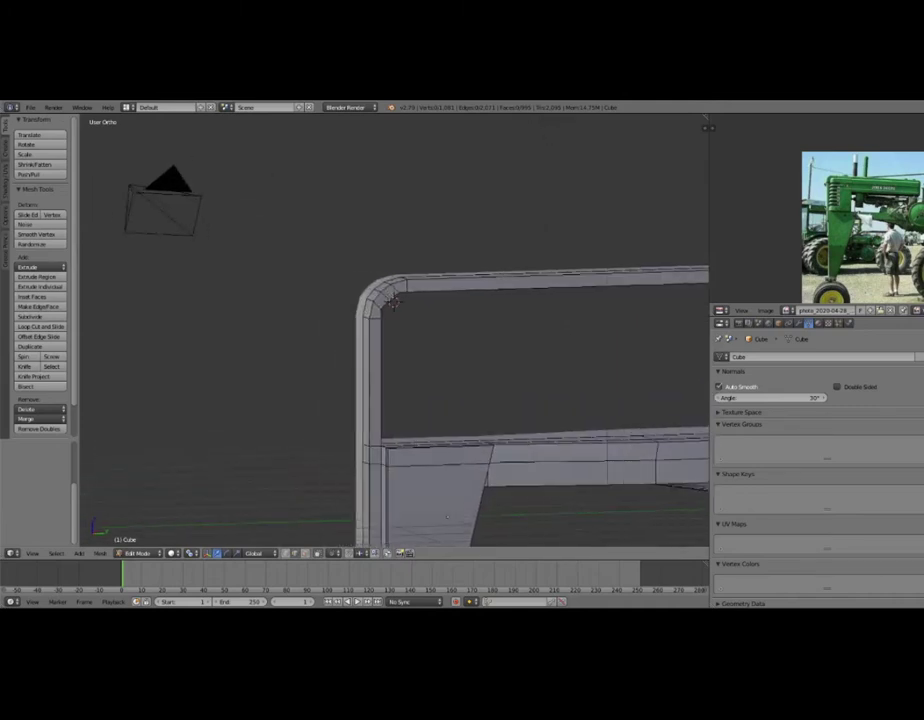
middle_click_drag(548, 138, 600, 160)
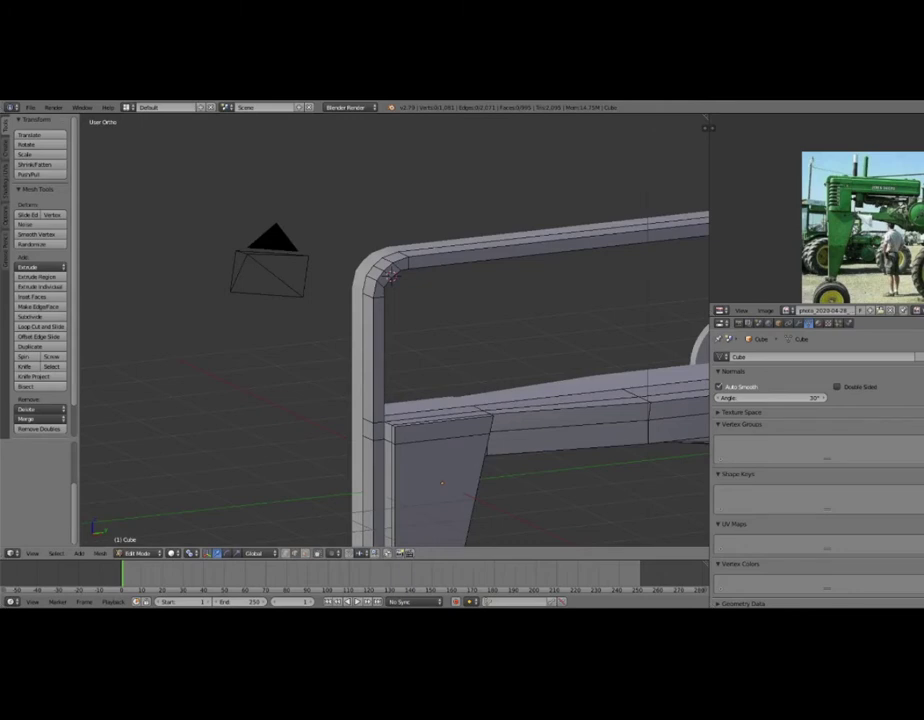
scroll(400, 330, "down", 5)
middle_click_drag(600, 160, 560, 150)
mouse_move(295, 221)
middle_mouse_down()
mouse_move(472, 206)
mouse_move(700, 215)
middle_mouse_up()
key("Tab")
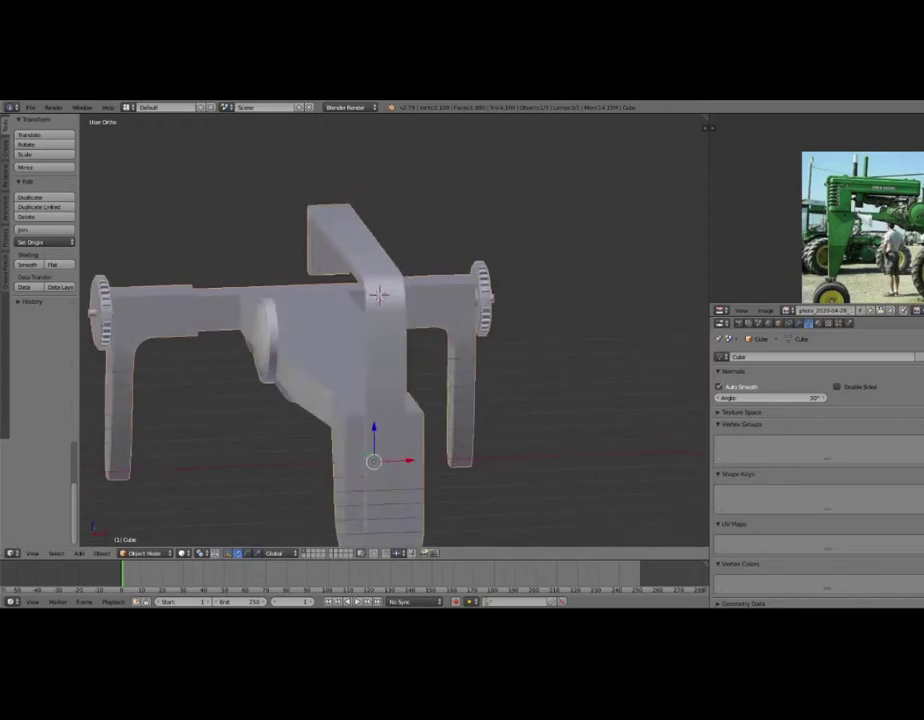
mouse_move(355, 287)
middle_mouse_down()
mouse_move(485, 198)
mouse_move(301, 200)
mouse_move(399, 282)
middle_mouse_up()
mouse_move(200, 112)
middle_mouse_down()
mouse_move(313, 146)
mouse_move(440, 132)
mouse_move(472, 175)
mouse_move(392, 173)
mouse_move(460, 148)
middle_mouse_up()
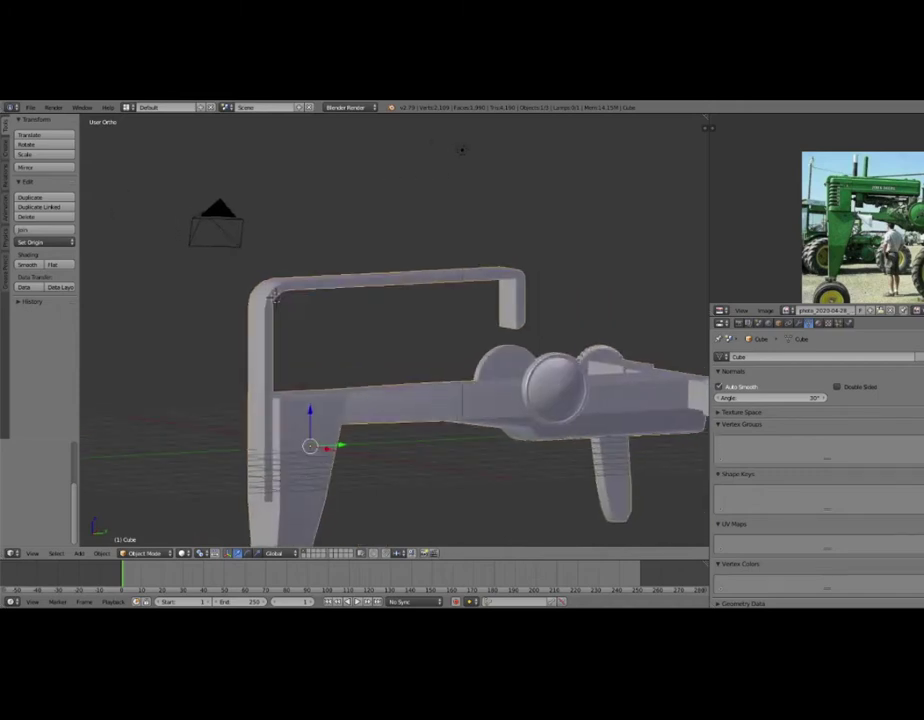
key("Tab")
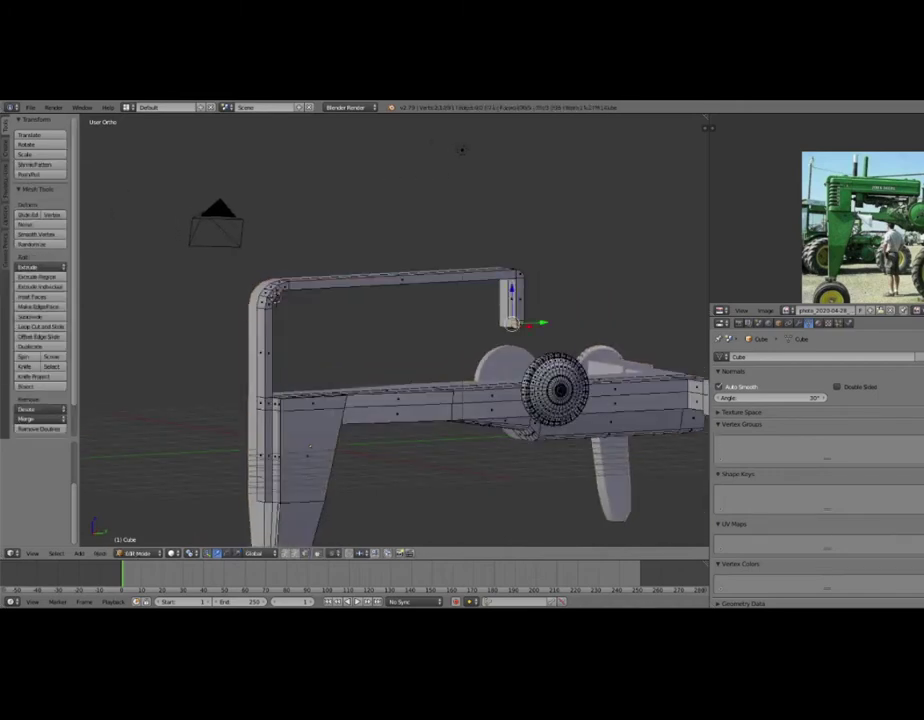
Extrude the front post's end into a horizontal lower bar and move its end further left.
key("e")
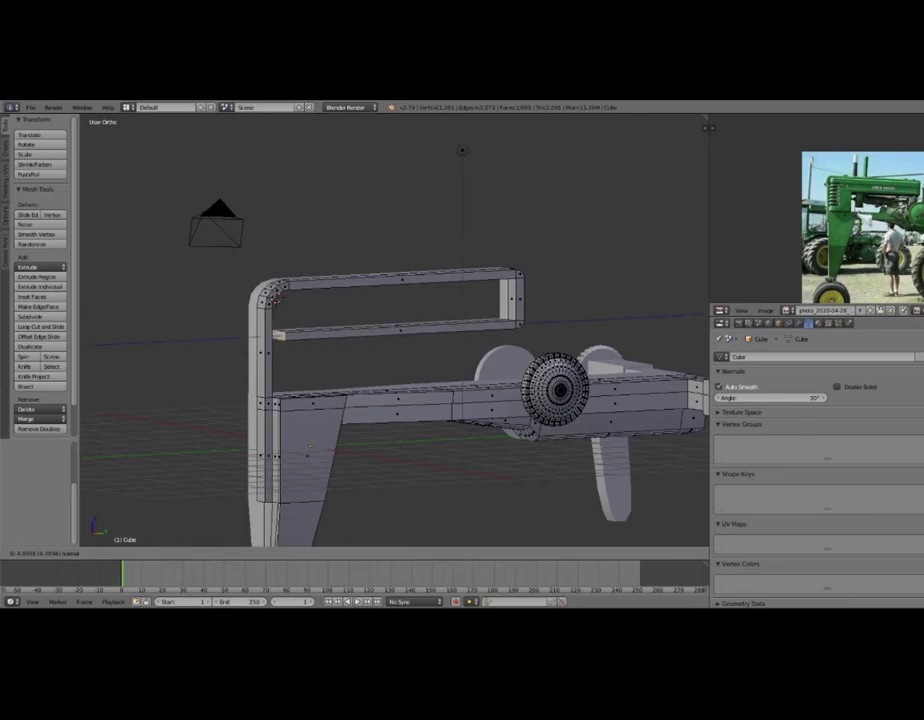
left_click(461, 150)
scroll(542, 148, "up", 2)
scroll(542, 148, "up", 2)
scroll(558, 130, "down", 2, "ctrl")
middle_click_drag(357, 280, 290, 200)
key("g")
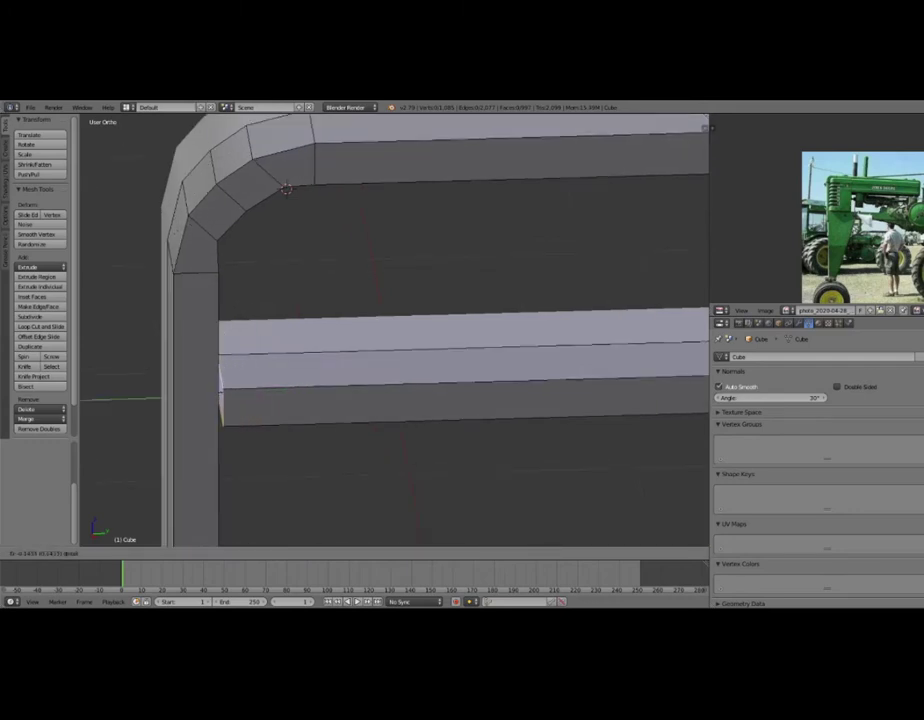
left_click(85, 394)
Set the snapping target to Closest, leave the bar low, and return to Object Mode.
left_click(362, 553)
left_click(385, 526)
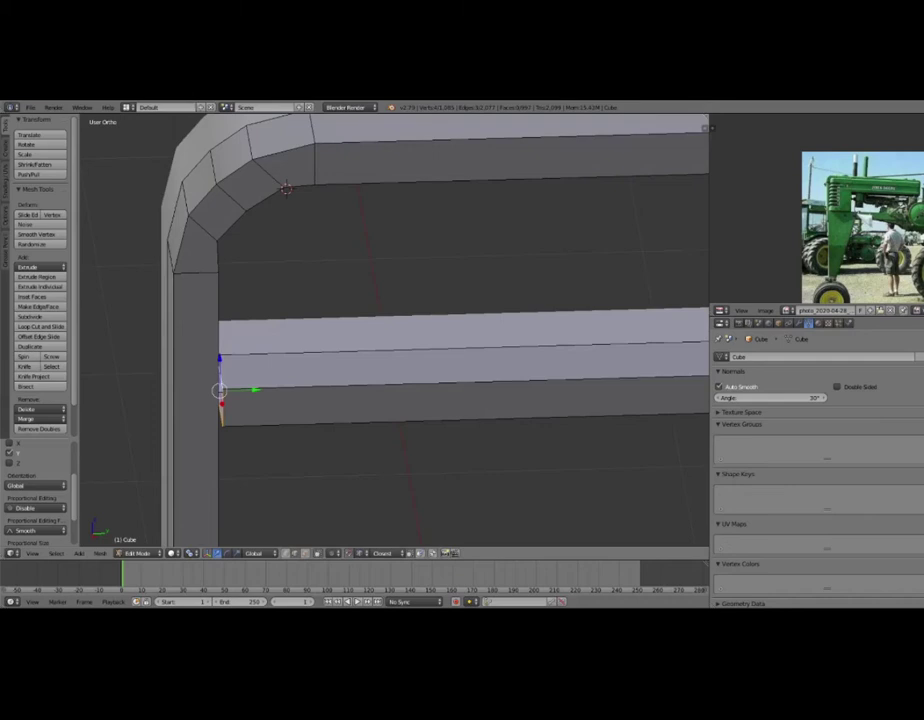
key("g")
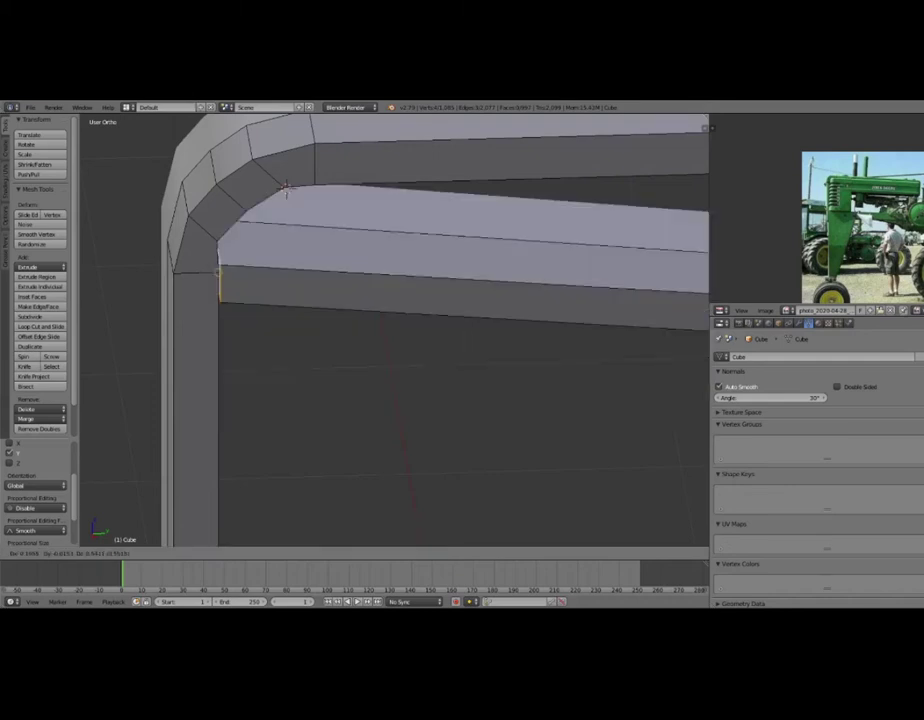
key("Escape")
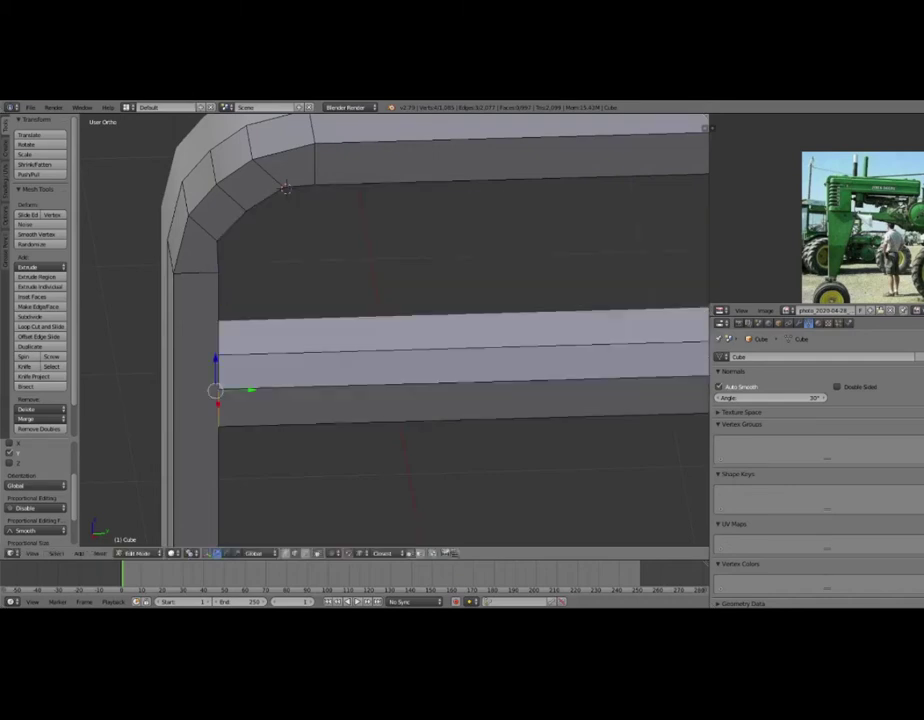
scroll(285, 188, "down", 3)
mouse_move(285, 188)
middle_mouse_down()
mouse_move(517, 192)
mouse_move(460, 179)
mouse_move(487, 217)
mouse_move(546, 184)
mouse_move(437, 158)
mouse_move(351, 155)
mouse_move(450, 200)
mouse_move(504, 192)
middle_mouse_up()
key("Tab")
scroll(503, 192, "up", 4)
scroll(549, 130, "down", 4)
mouse_move(549, 130)
middle_mouse_down()
mouse_move(450, 172)
mouse_move(536, 148)
middle_mouse_up()
scroll(536, 148, "up", 2)
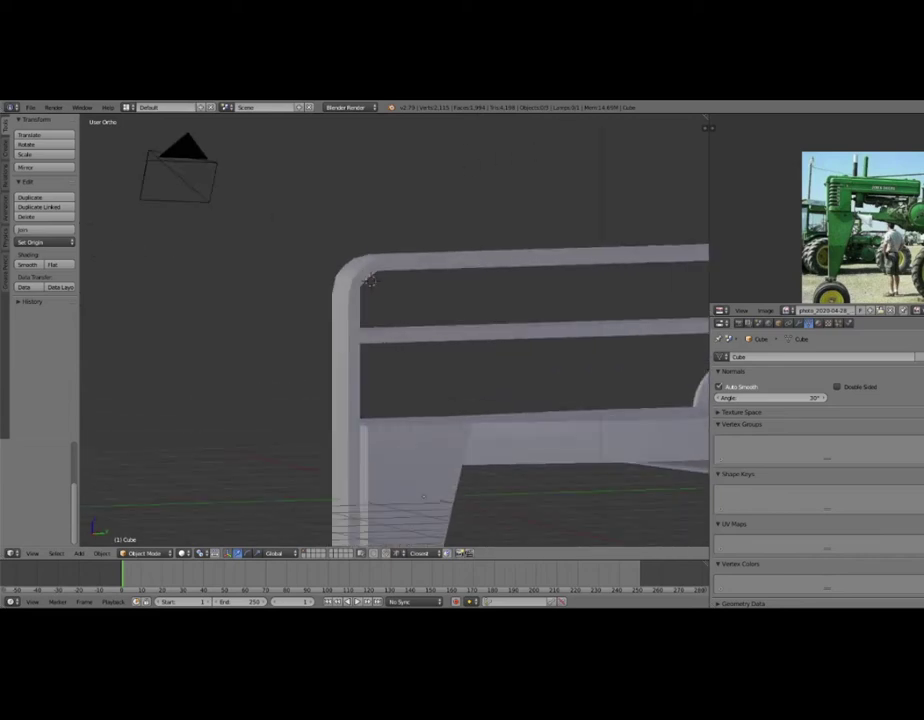
In Edit Mode, add a vertical loop cut across the rails and slide it into place.
middle_click_drag(370, 281, 378, 291)
scroll(379, 293, "down", 4)
mouse_move(634, 133)
middle_mouse_down()
mouse_move(503, 210)
mouse_move(578, 128)
middle_mouse_up()
key("Tab")
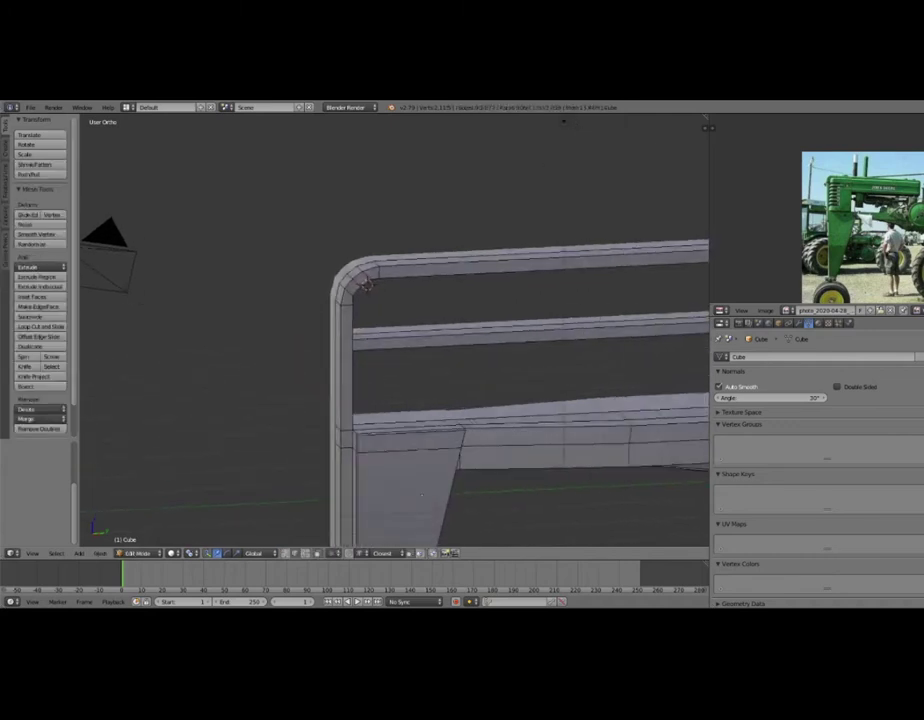
mouse_move(509, 142)
middle_mouse_down("shift")
mouse_move(366, 142)
mouse_move(496, 142)
middle_mouse_up("shift")
key("ctrl+r")
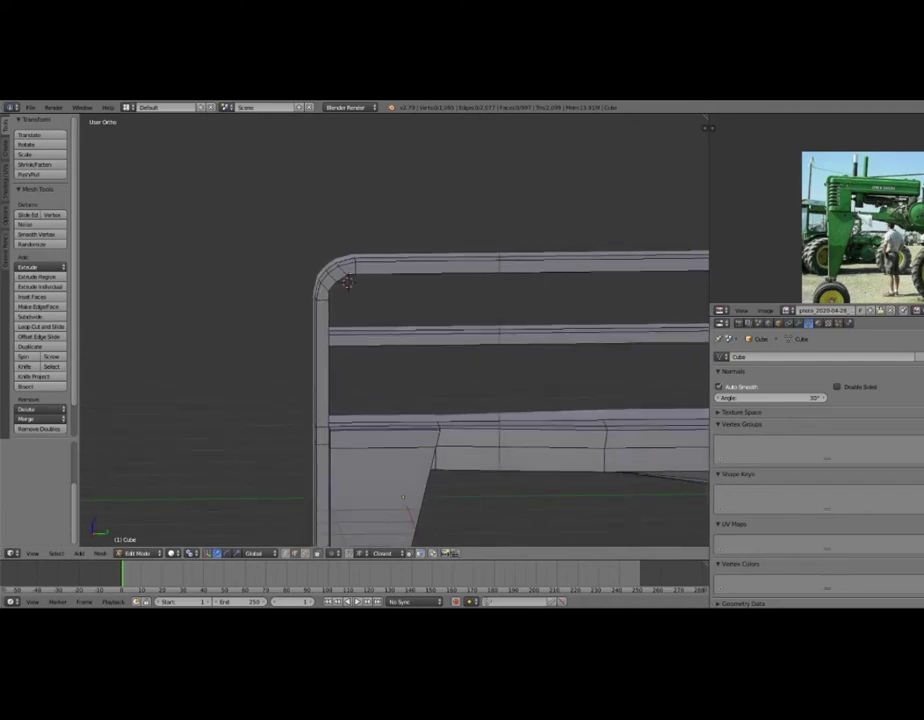
mouse_move(400, 330)
middle_mouse_down("shift")
mouse_move(423, 330)
mouse_move(391, 330)
middle_mouse_up("shift")
scroll(395, 330, "up", 2)
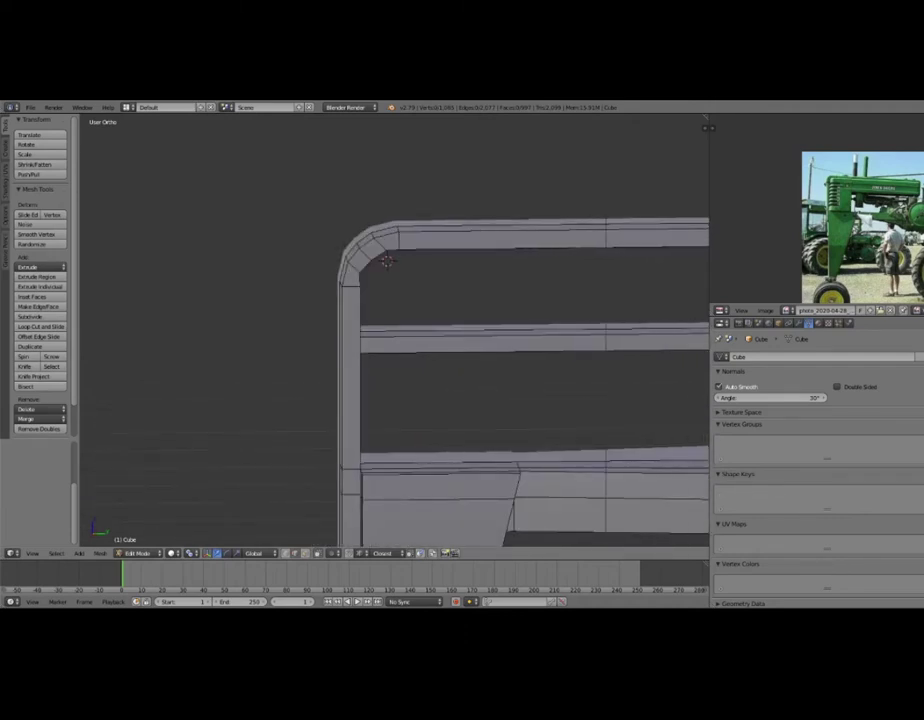
key("g")
key("g")
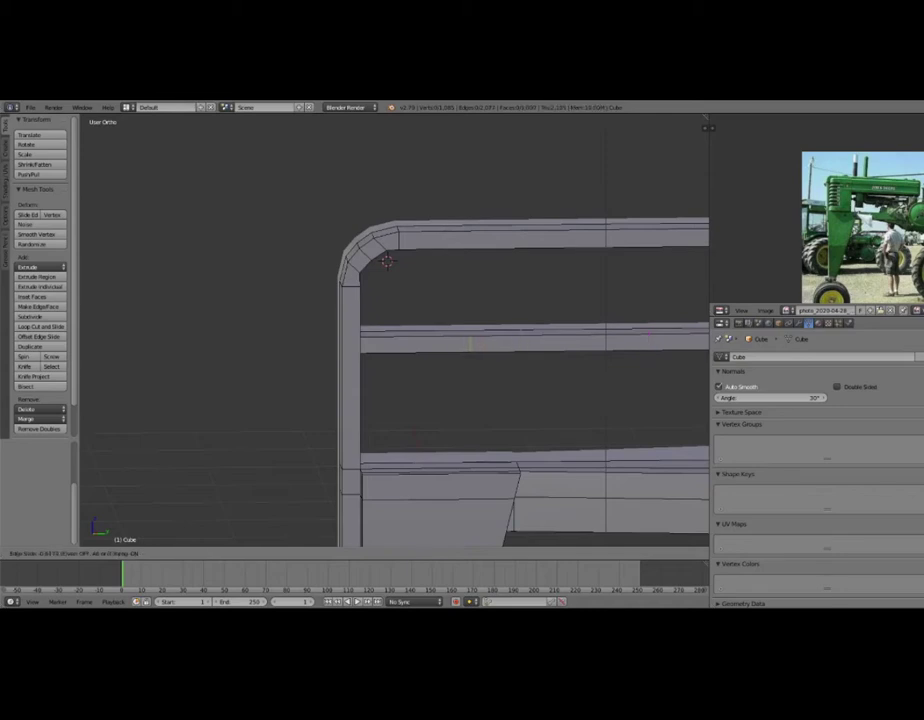
left_click(386, 261)
Orbit around to inspect the new loop across the rail, chassis and axis.
middle_click_drag(386, 261, 383, 290)
scroll(383, 294, "down", 1)
scroll(383, 290, "up", 2)
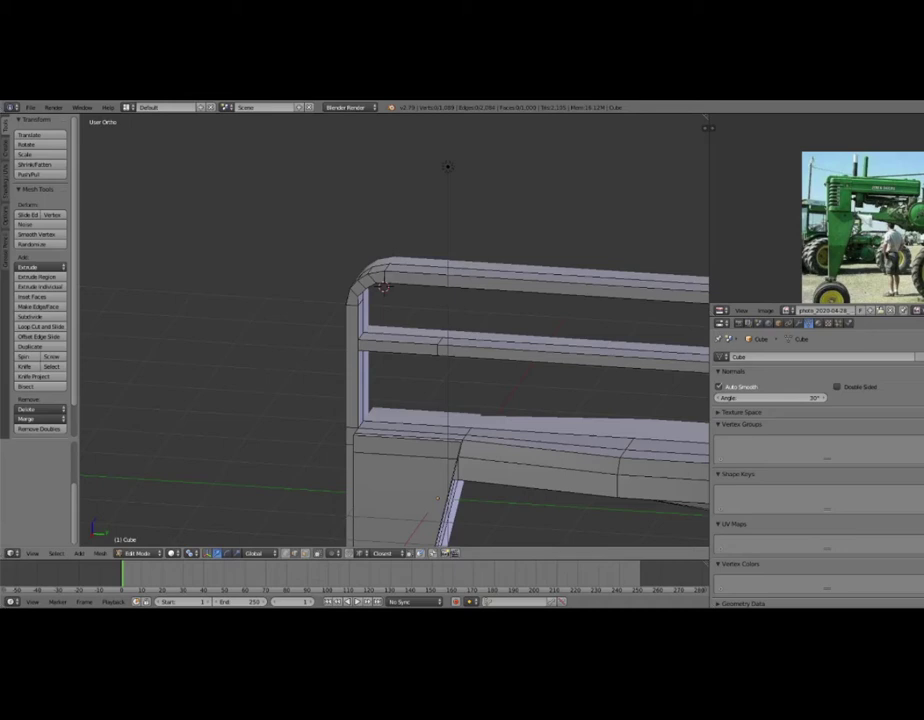
middle_click_drag(447, 166, 515, 163)
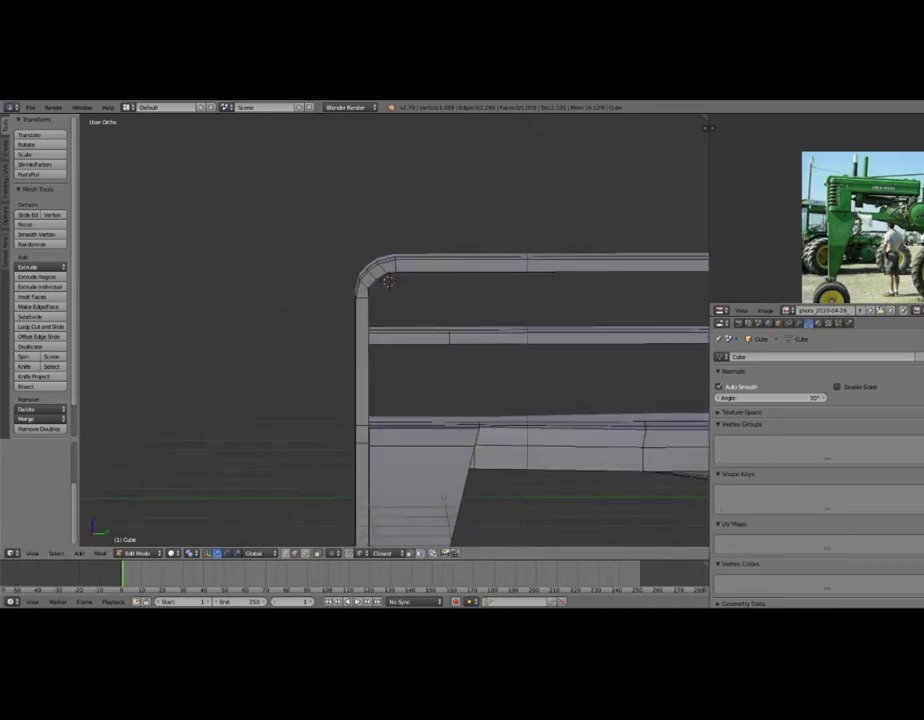
mouse_move(610, 170)
middle_mouse_down()
mouse_move(596, 128)
mouse_move(612, 124)
middle_mouse_up()
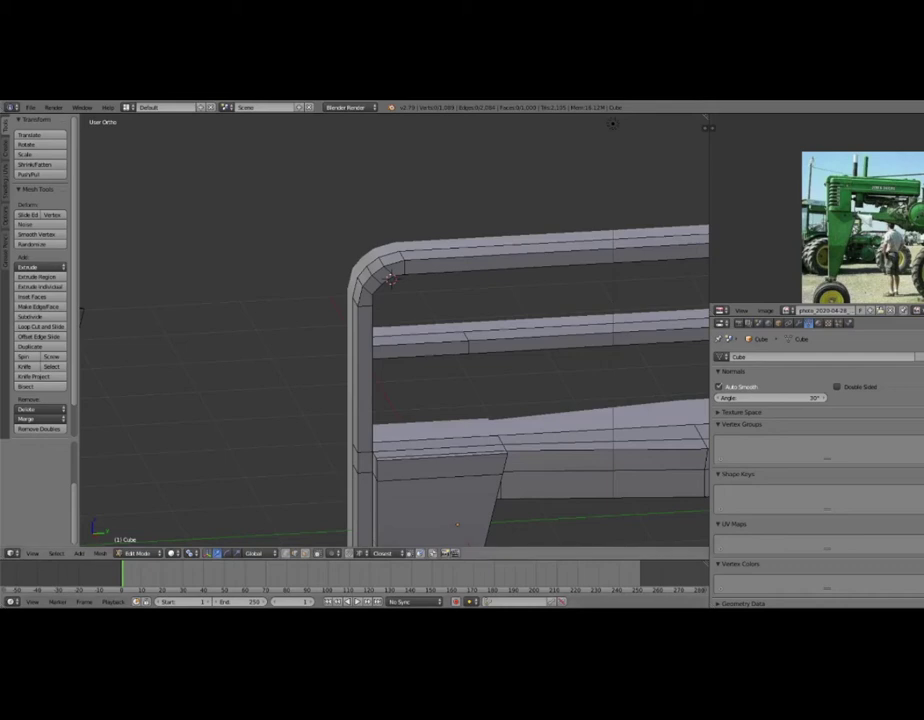
Select the middle rail's edge loop and move the corner vertex vertically along Z.
right_click(560, 348, "alt")
key("e")
key("Escape")
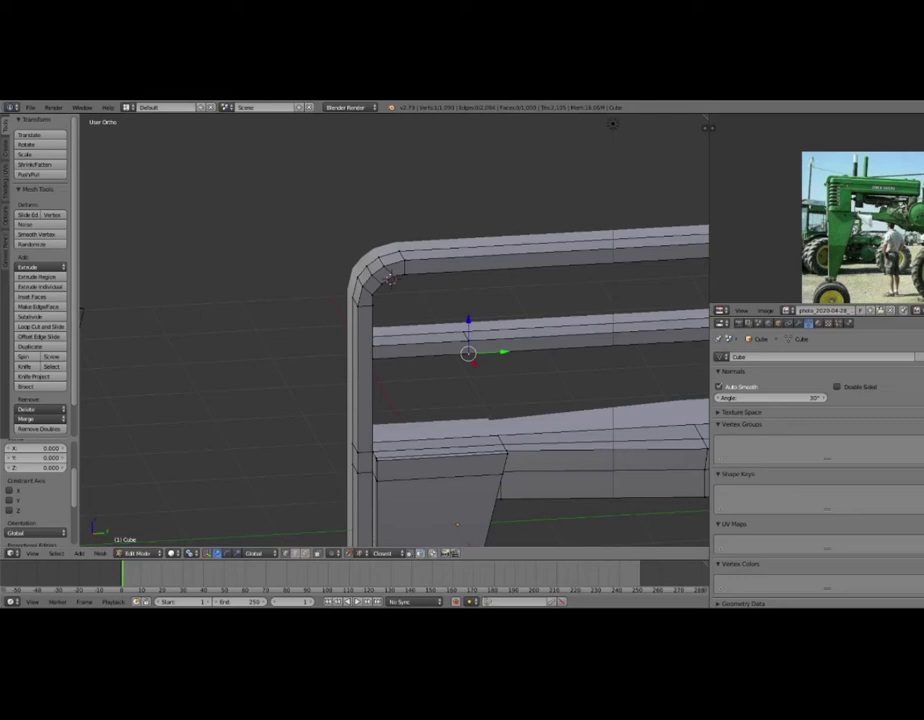
key("g")
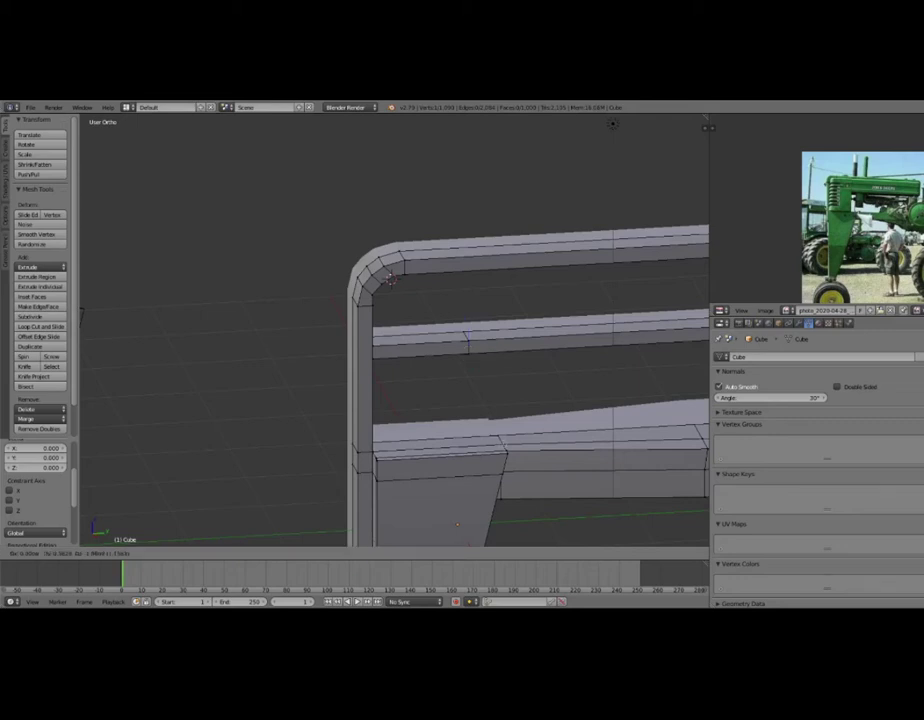
key("z")
key("Return")
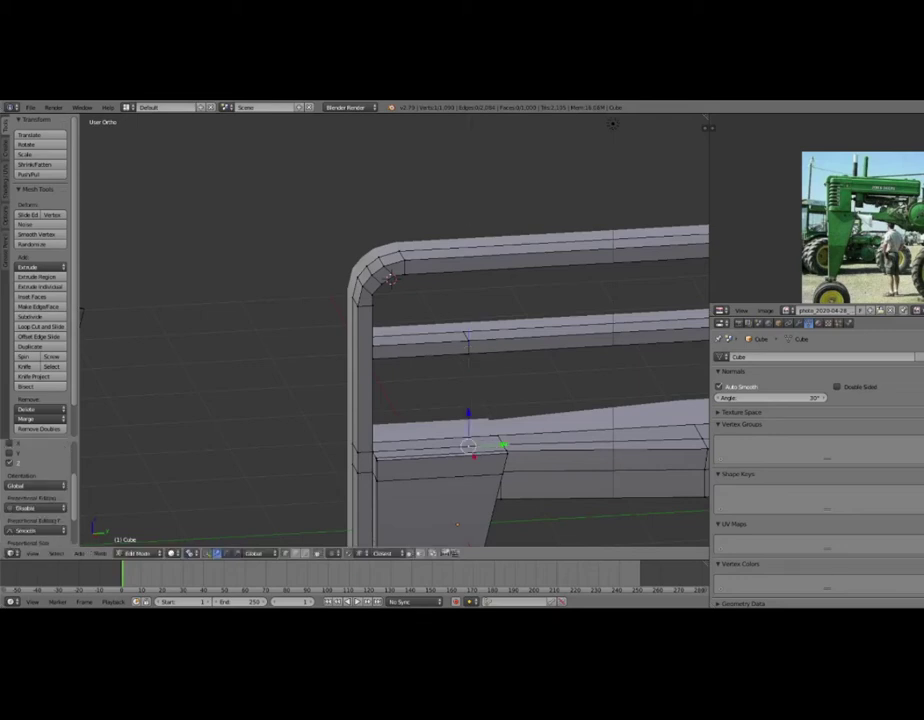
Select the upper rail's edges and faces, then grow the selection along the upper rail.
right_click(468, 354, "shift")
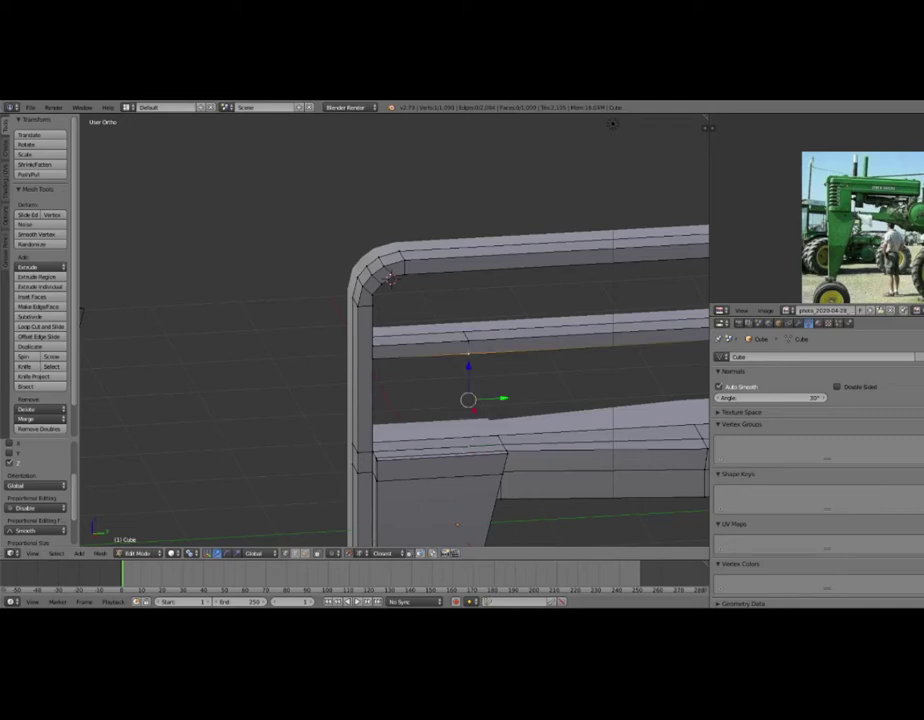
key("a")
right_click(468, 352)
right_click(420, 357)
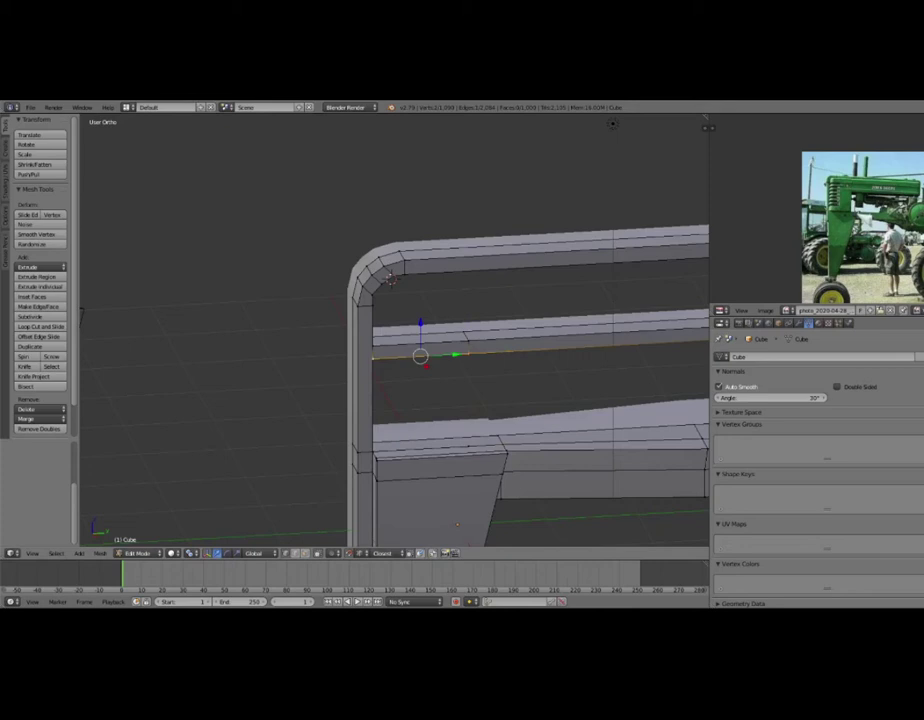
right_click(404, 388)
right_click(390, 278, "shift")
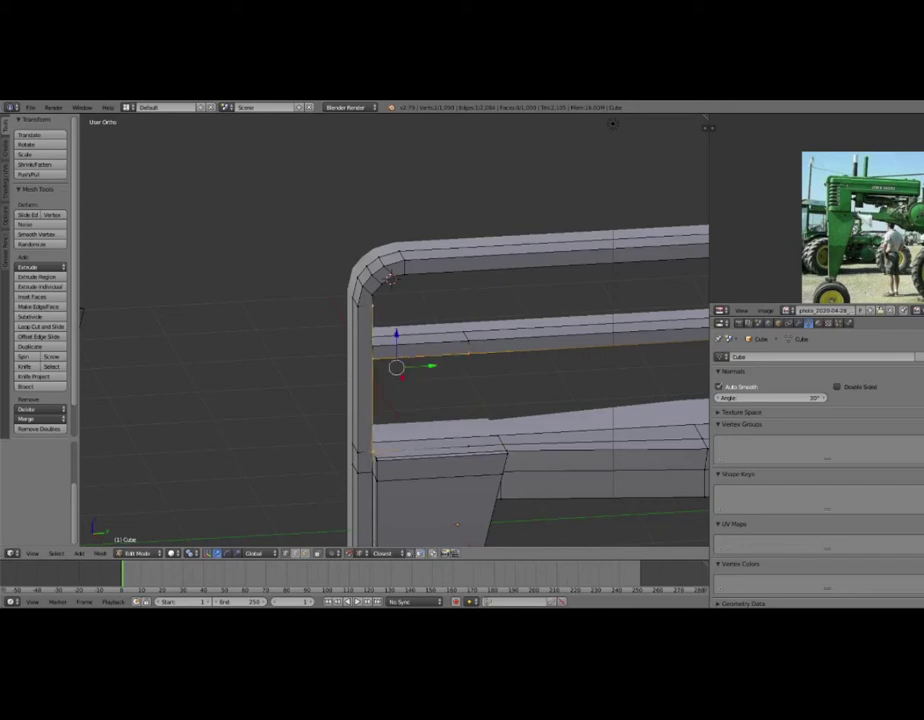
scroll(474, 206, "down", 3)
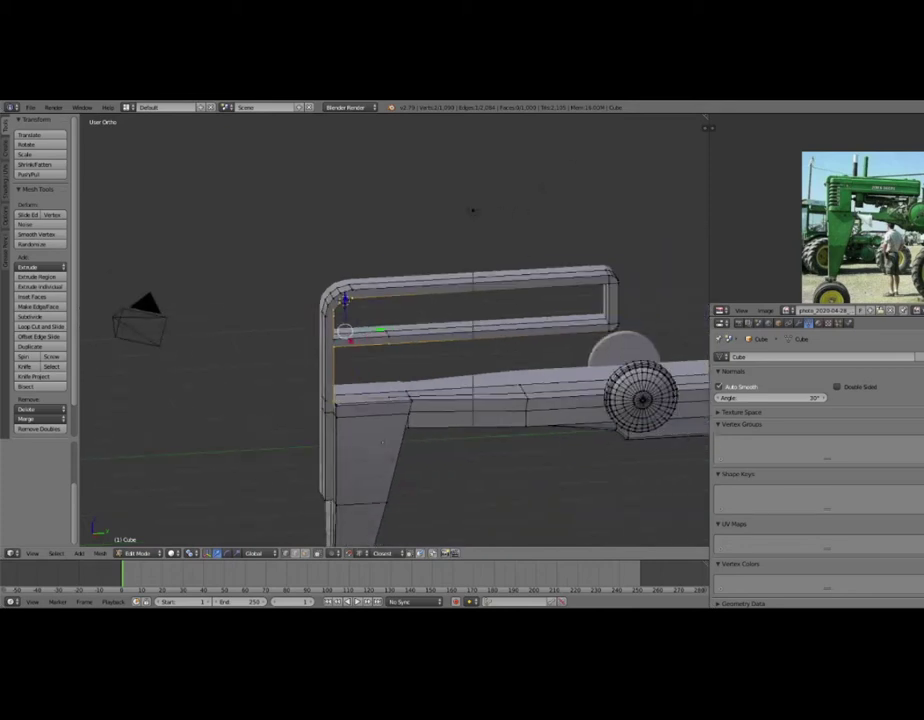
middle_click_drag(474, 206, 440, 210, "shift")
key("ctrl+KP_Add")
key("ctrl+KP_Add")
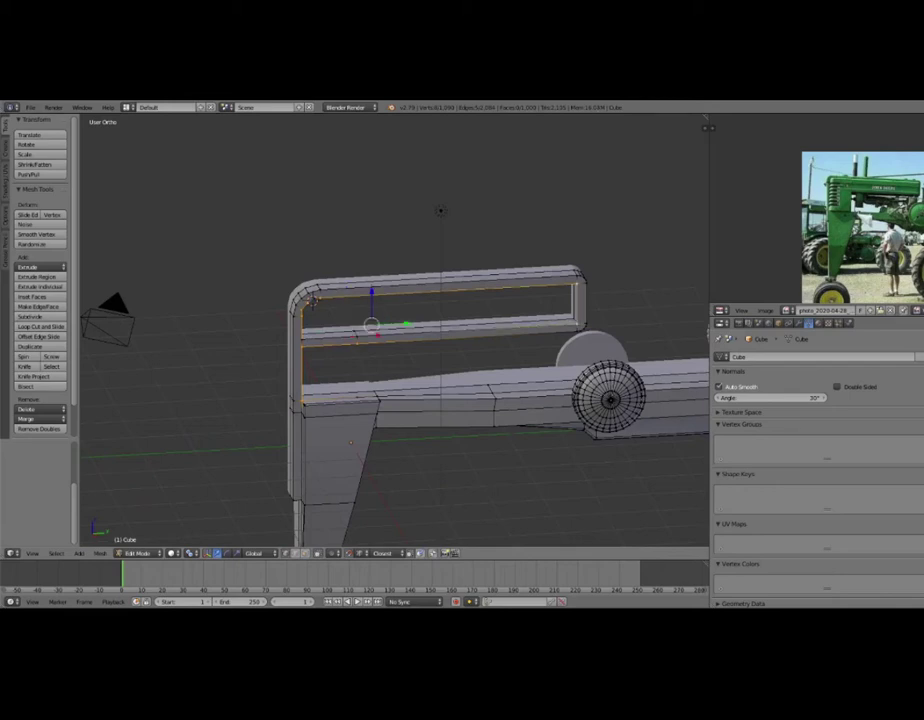
Nudge the selected top-rail loop and try an extrusion, cancelling it.
middle_click_drag(440, 210, 450, 186)
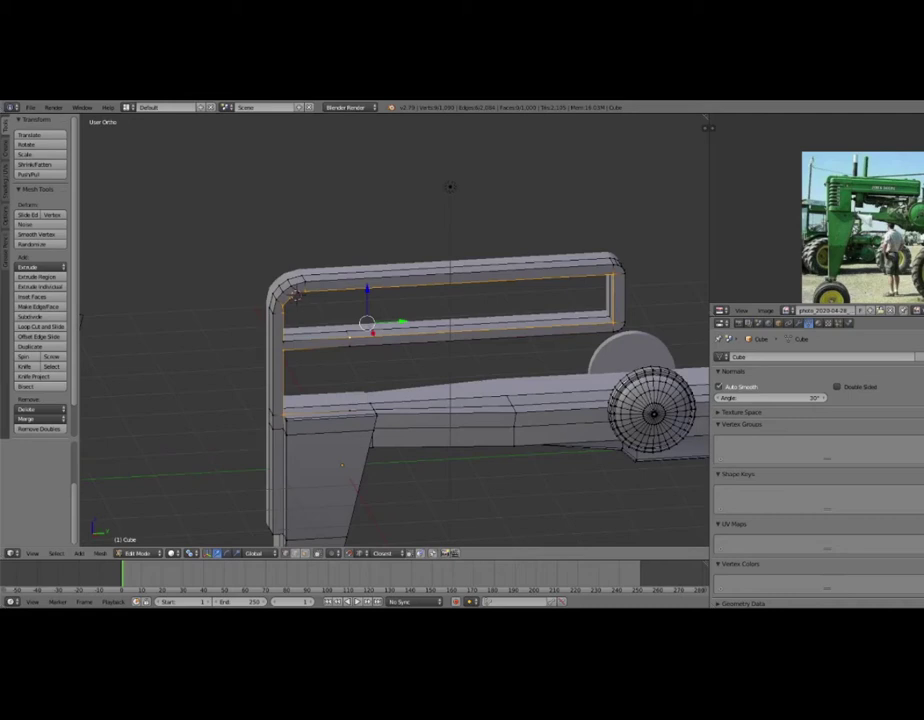
scroll(450, 186, "up", 2)
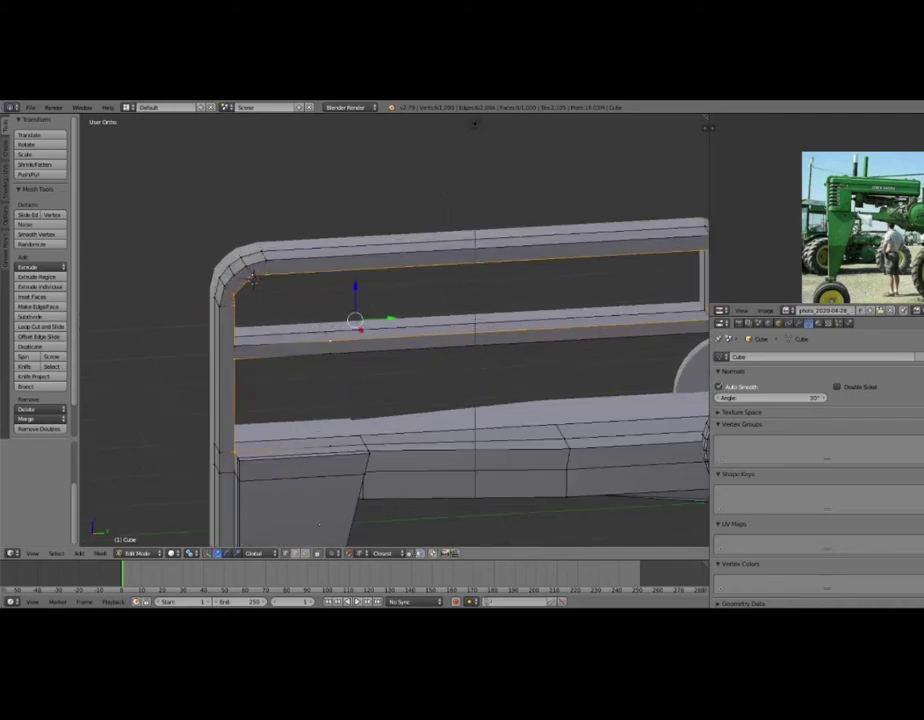
scroll(450, 186, "down", 2)
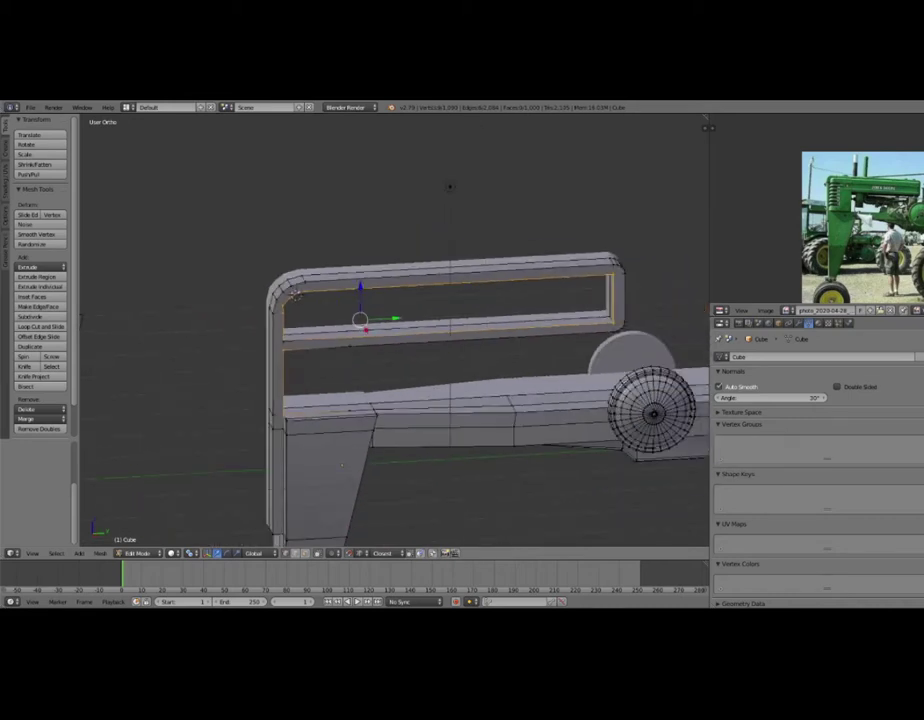
middle_click_drag(450, 186, 482, 186, "shift")
scroll(395, 330, "up", 1)
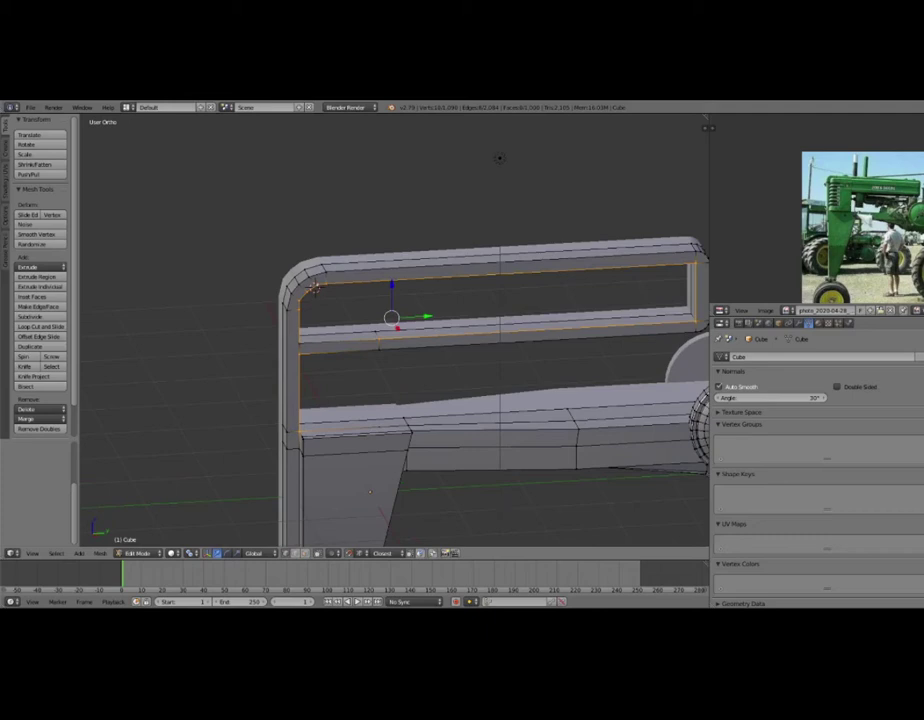
key("g")
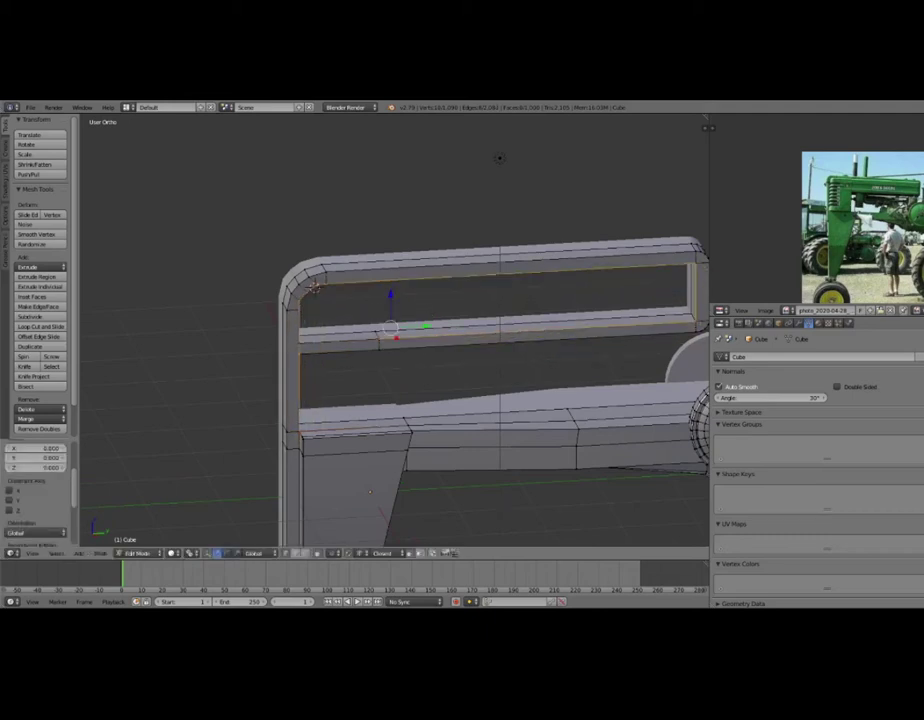
key("e")
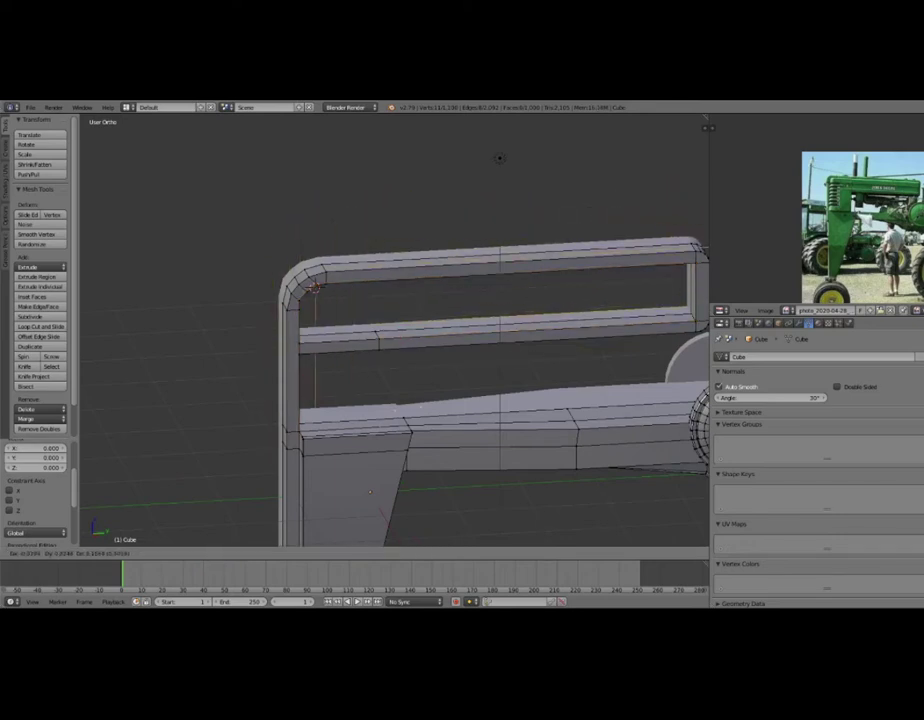
right_click(499, 158)
scroll(455, 230, "down", 3)
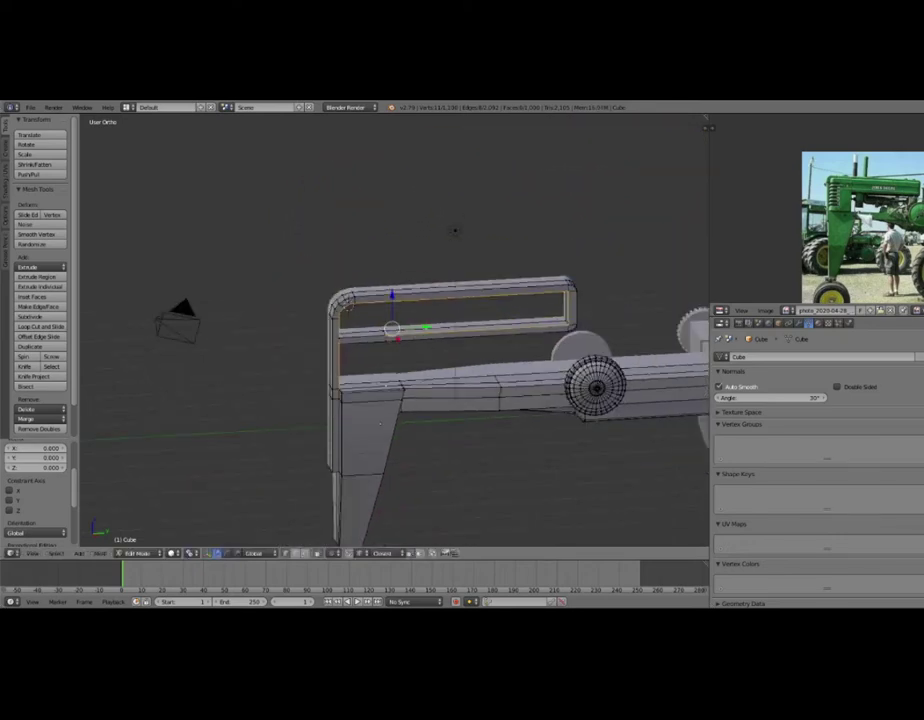
Lift the copied rail outline straight up along Z, well above the frame.
key("g")
key("z")
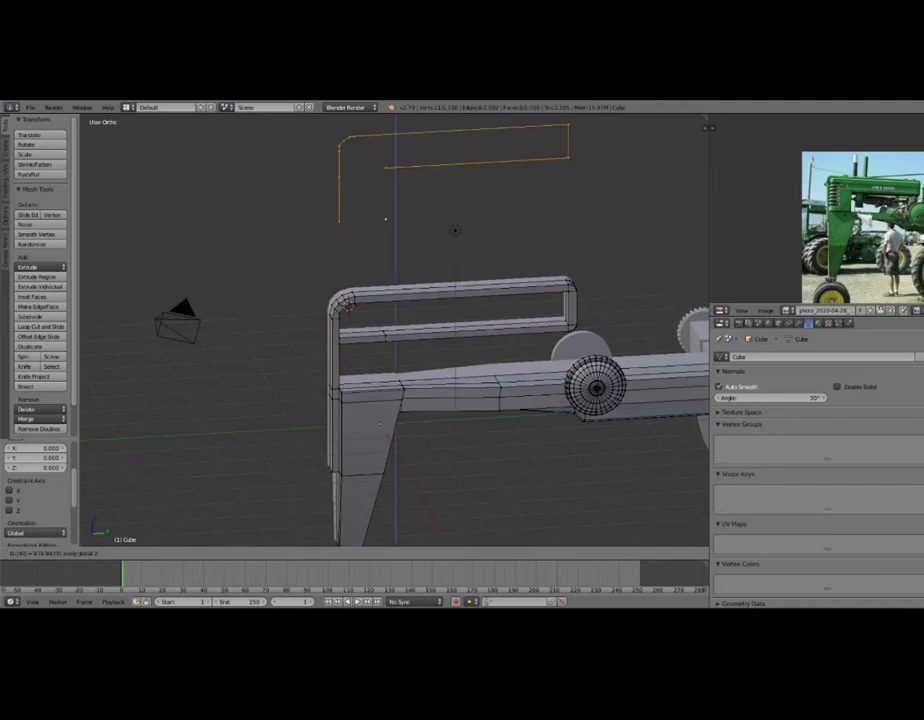
left_click(385, 218)
middle_click_drag(386, 217, 443, 250)
Pick edges on the raised outline and orbit to an angled three-quarter view.
right_click(443, 249, "alt")
right_click(372, 250)
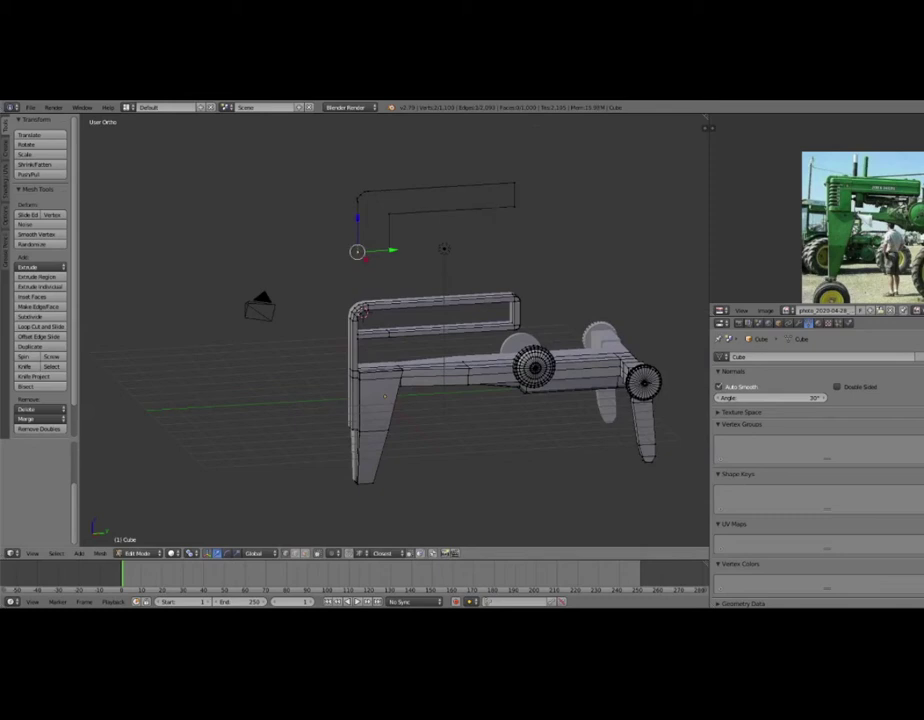
middle_click_drag(443, 248, 441, 288)
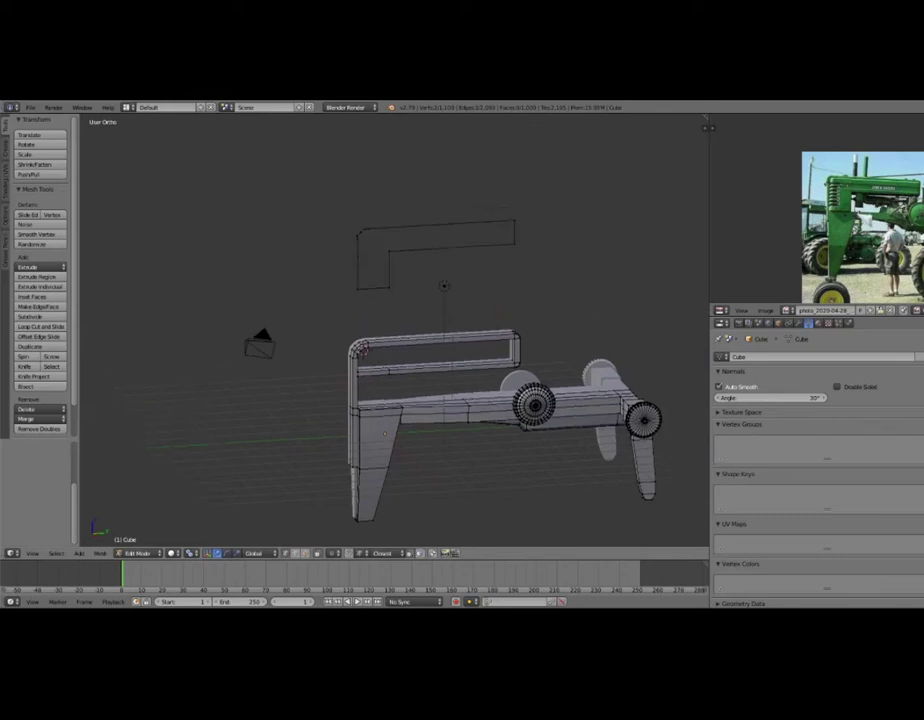
scroll(497, 264, "up", 3)
scroll(577, 265, "up", 1)
mouse_move(577, 265)
middle_mouse_down()
mouse_move(577, 290)
mouse_move(650, 300)
mouse_move(640, 325)
mouse_move(503, 317)
mouse_move(566, 307)
mouse_move(688, 341)
mouse_move(569, 284)
mouse_move(596, 303)
mouse_move(596, 378)
middle_mouse_up()
scroll(636, 340, "up", 2)
scroll(688, 341, "up", 2)
scroll(596, 378, "down", 1)
scroll(561, 367, "down", 2)
Select the raised outline's edge path and use Ctrl+L to grab the whole L outline.
mouse_move(491, 351)
middle_mouse_down()
mouse_move(288, 352)
mouse_move(374, 358)
middle_mouse_up()
scroll(304, 350, "up", 2)
scroll(288, 352, "down", 2)
scroll(318, 352, "up", 1)
scroll(310, 358, "up", 1)
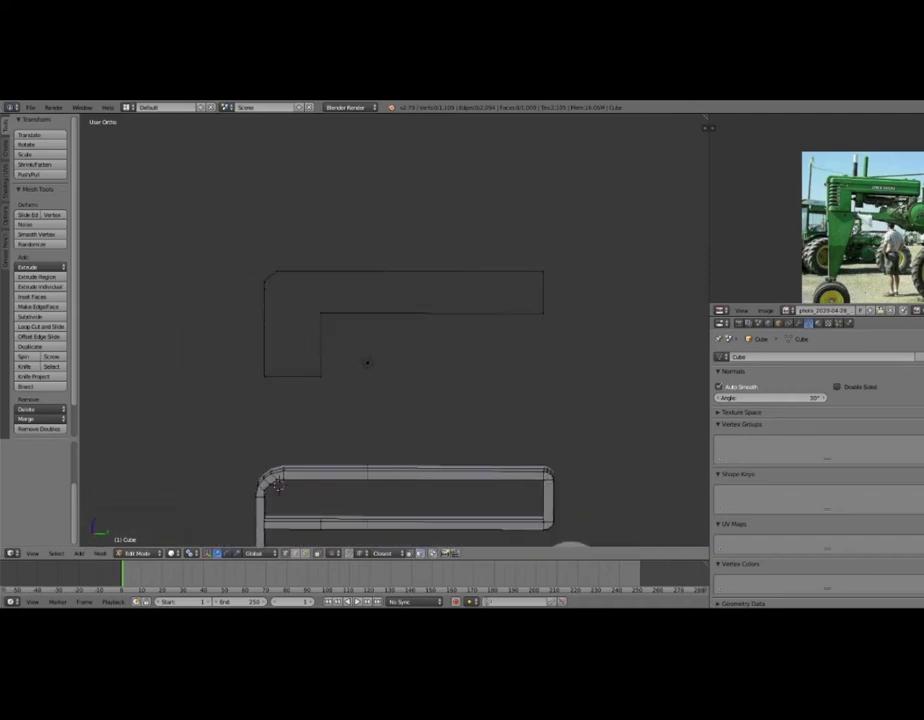
right_click(264, 289)
right_click(543, 272, "ctrl")
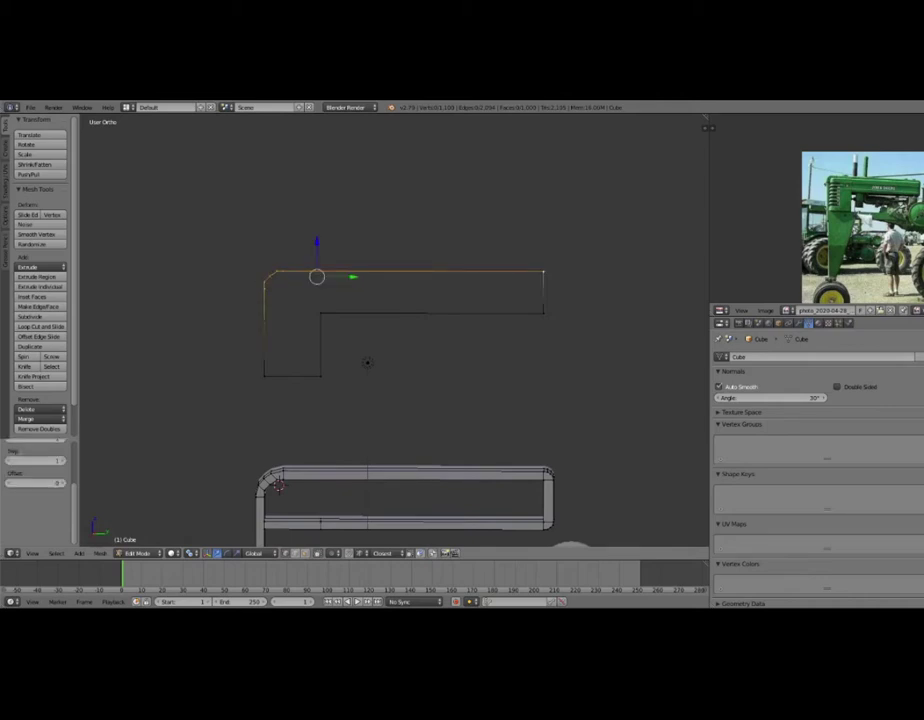
key("ctrl+l")
Lower the L-shaped outline along Z so it rests on the frame top.
scroll(394, 331, "down", 3)
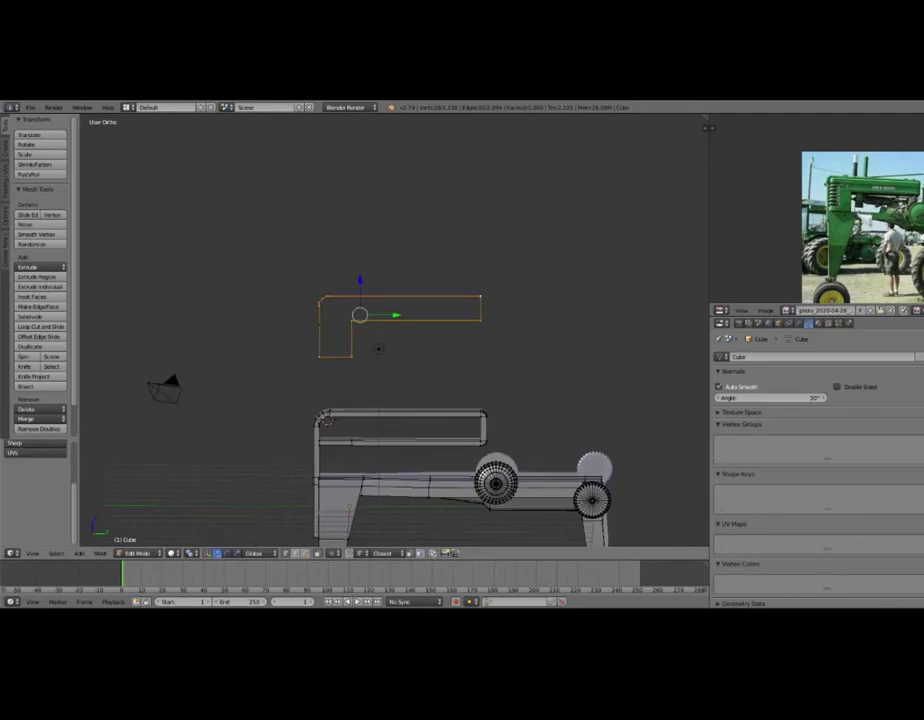
key("g")
key("z")
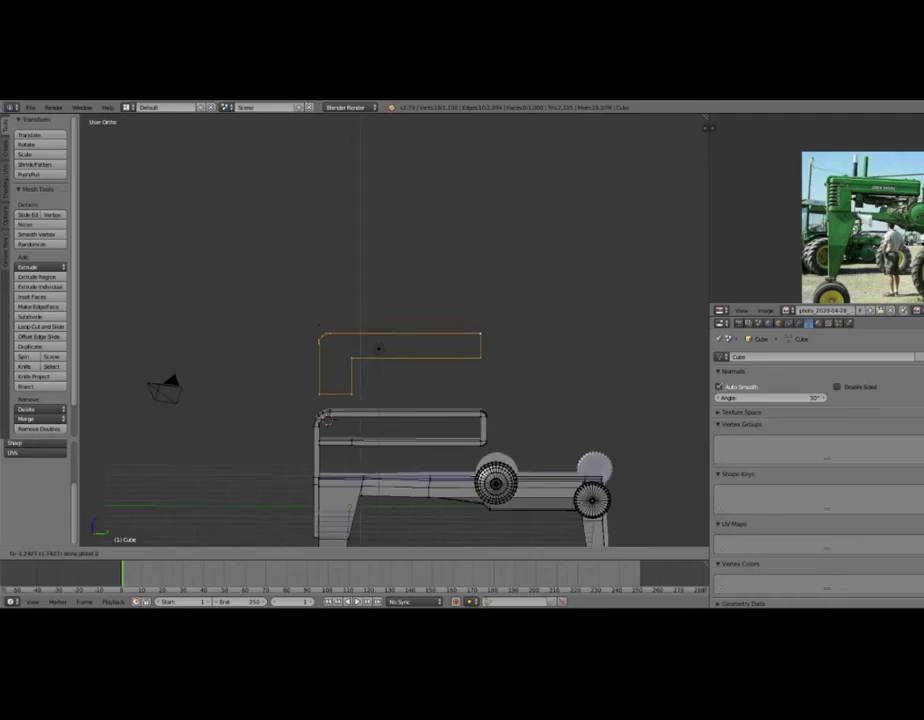
key("Return")
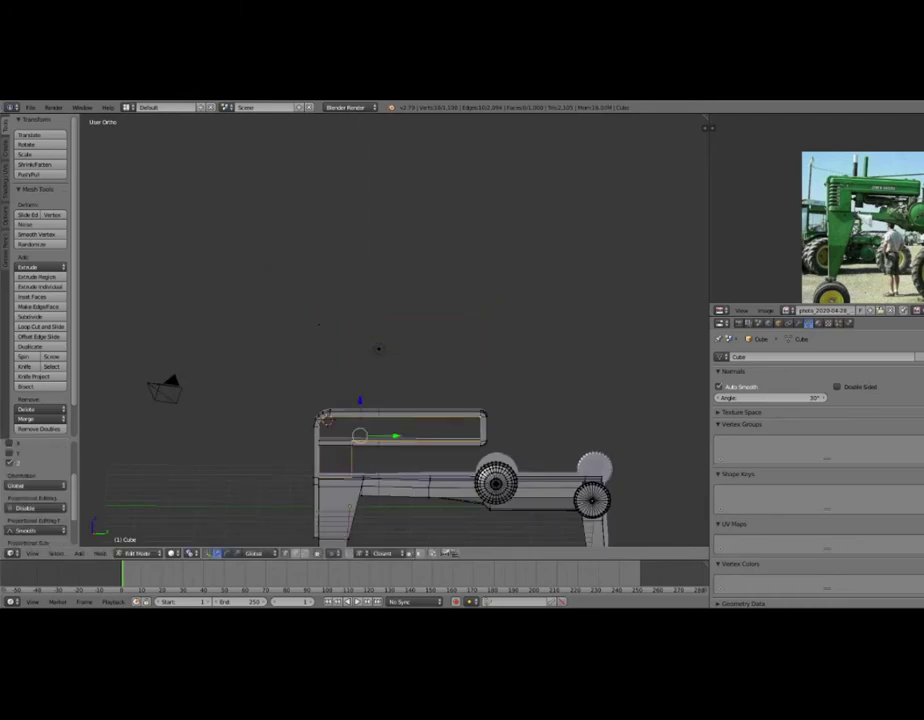
Reselect the top-rail edges and scale them along Y.
scroll(318, 324, "up", 2)
scroll(355, 140, "up", 2)
mouse_move(355, 140)
middle_mouse_down()
mouse_move(362, 199)
mouse_move(272, 165)
middle_mouse_up()
scroll(272, 165, "up", 2)
scroll(400, 300, "up", 3)
mouse_move(400, 300)
middle_mouse_down()
mouse_move(457, 510)
mouse_move(452, 202)
mouse_move(540, 152)
mouse_move(513, 213)
mouse_move(480, 200)
mouse_move(439, 225)
mouse_move(448, 215)
middle_mouse_up()
scroll(452, 202, "down", 3)
scroll(475, 163, "up", 3)
scroll(540, 152, "down", 2)
key("a")
scroll(558, 151, "up", 2)
key("ctrl+z")
key("s")
key("y")
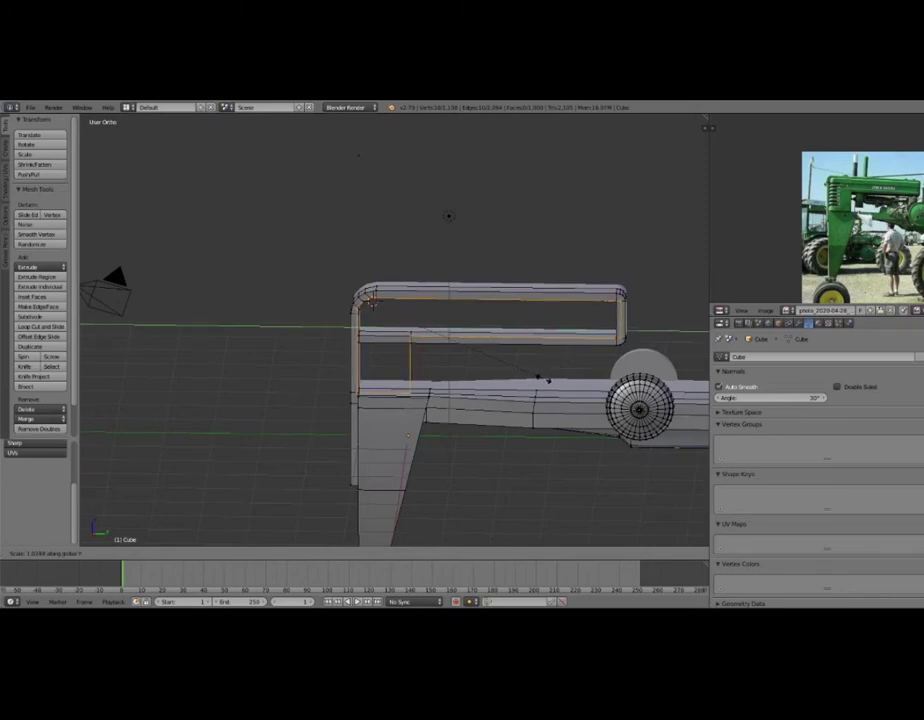
left_click(548, 380)
Shift the rail edges along Y, then scale and move them along Z.
key("g")
key("y")
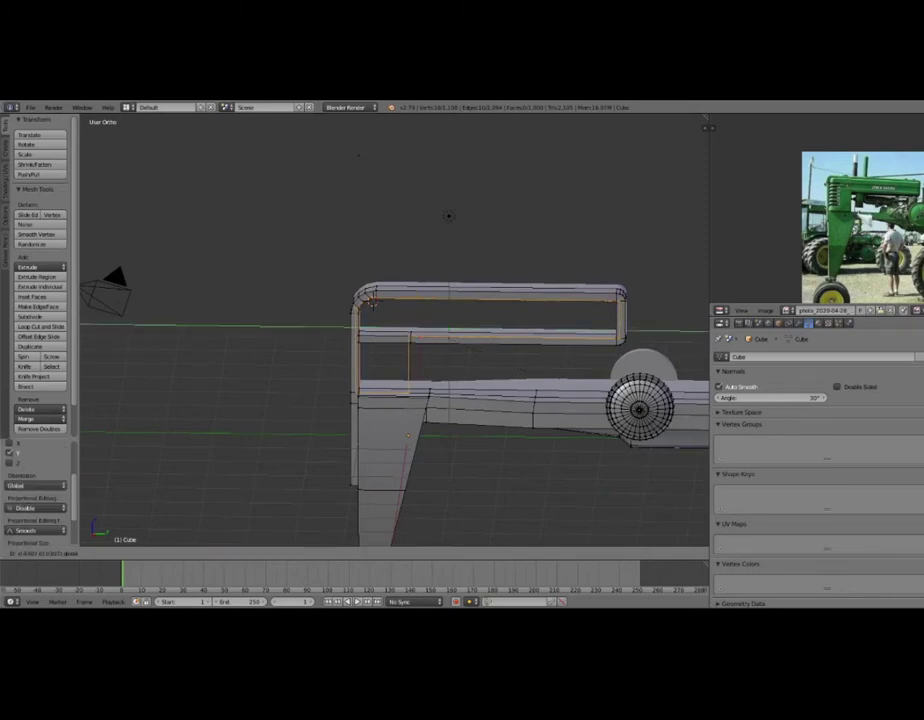
left_click(371, 300)
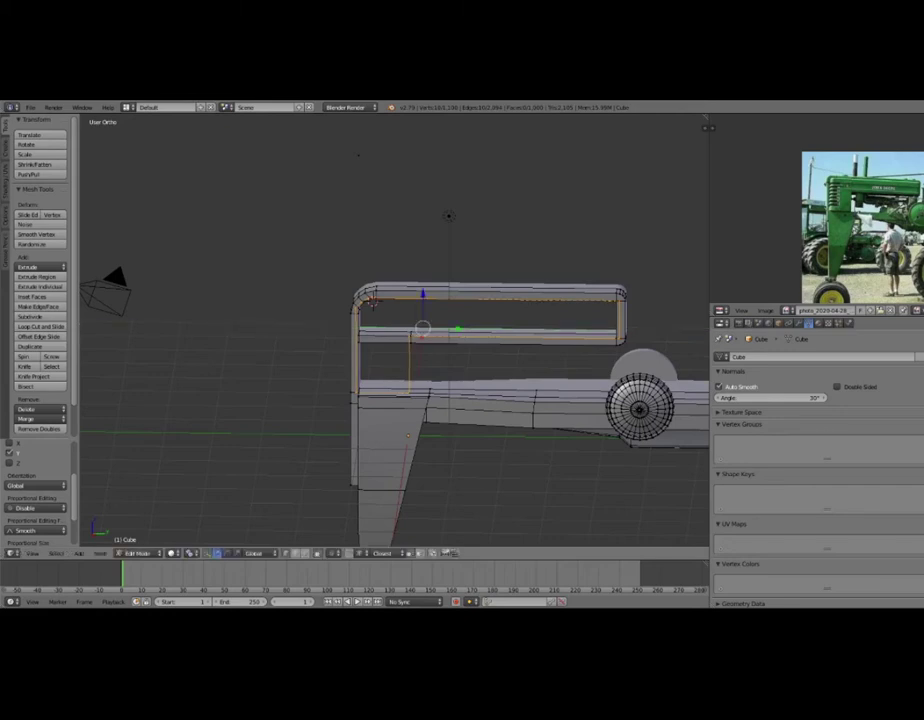
key("s")
key("z")
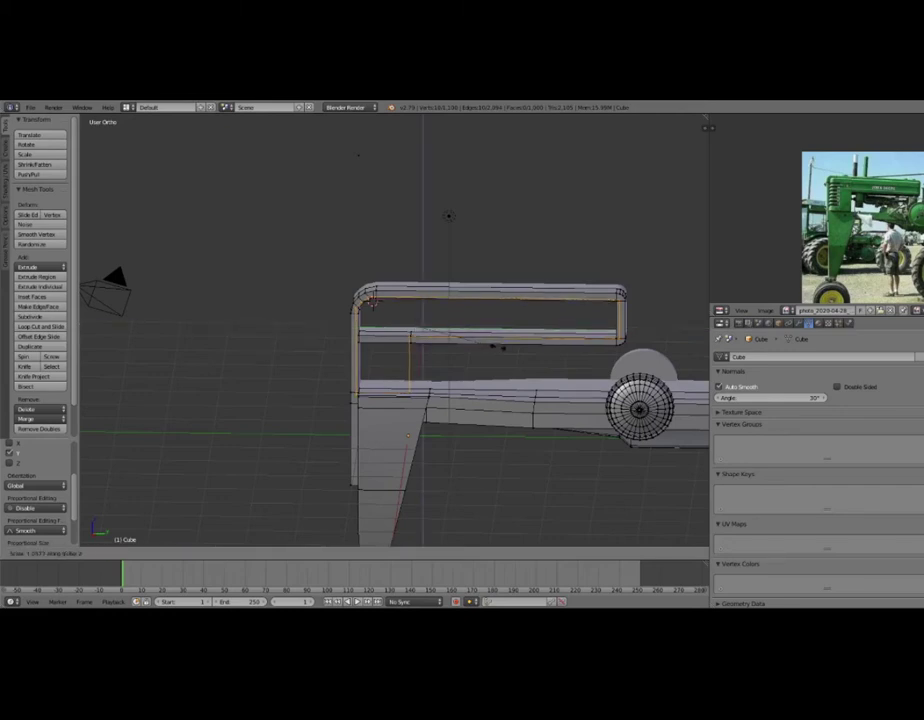
left_click(371, 300)
key("s")
key("z")
left_click(371, 300)
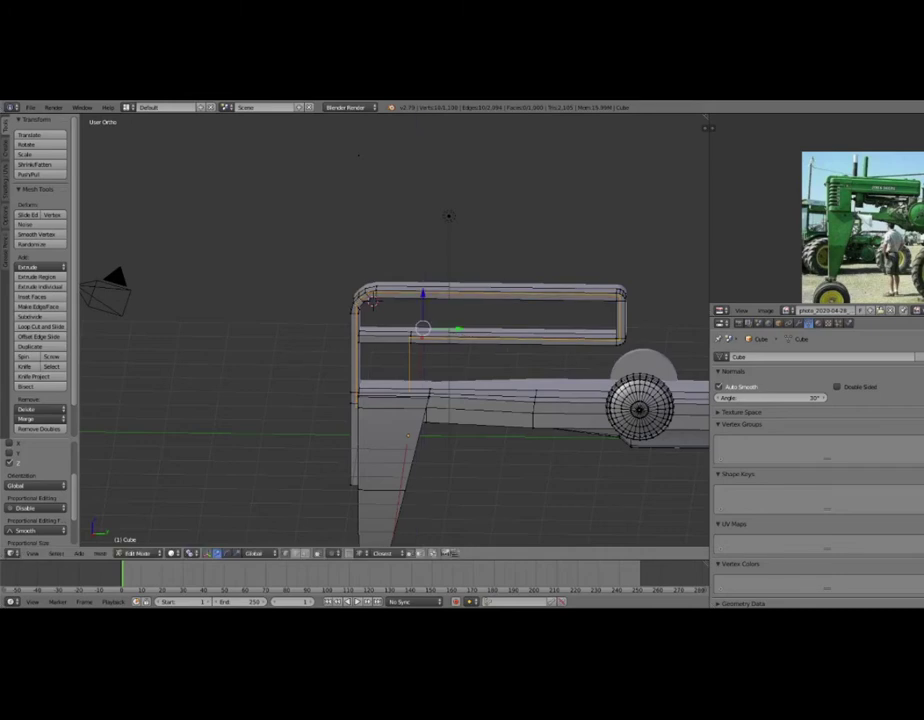
key("g")
key("z")
left_click(371, 300)
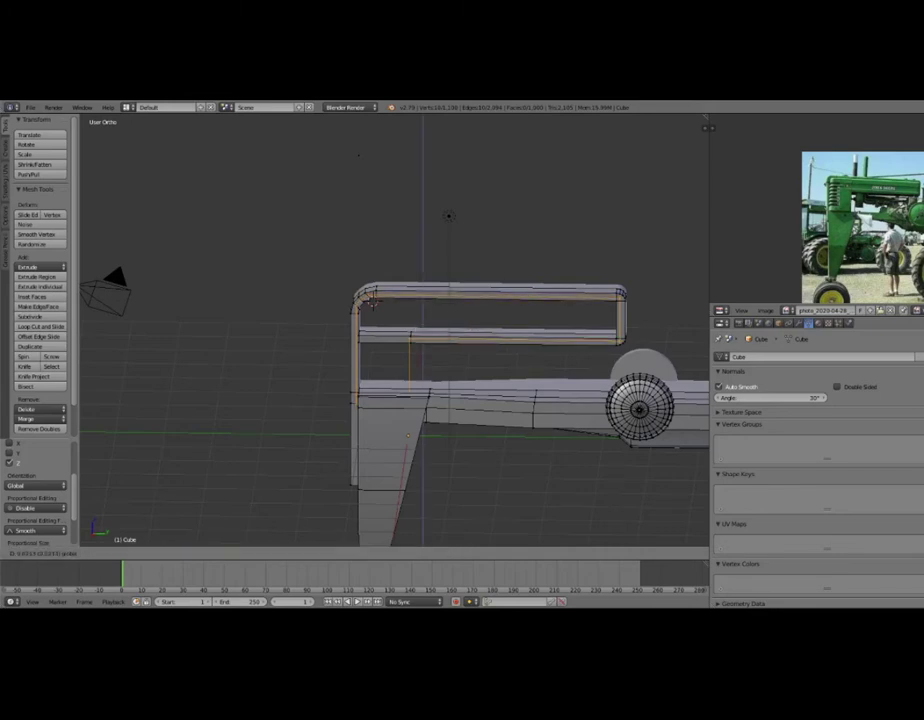
Move the frame's corner vertex vertically along Z.
middle_click_drag(371, 300, 400, 305)
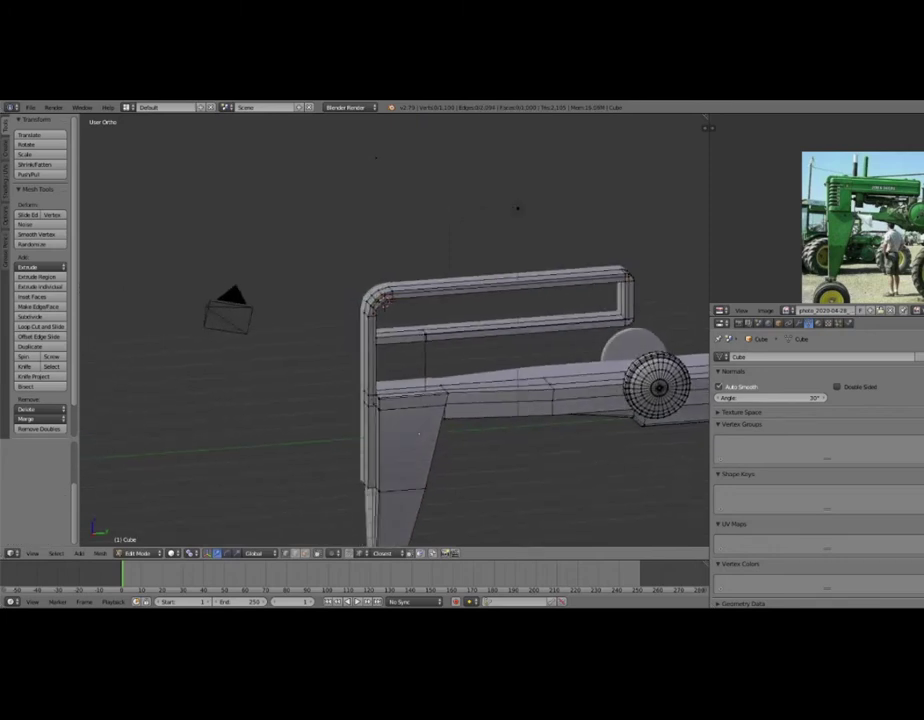
scroll(400, 305, "up", 3)
right_click(358, 457)
key("z")
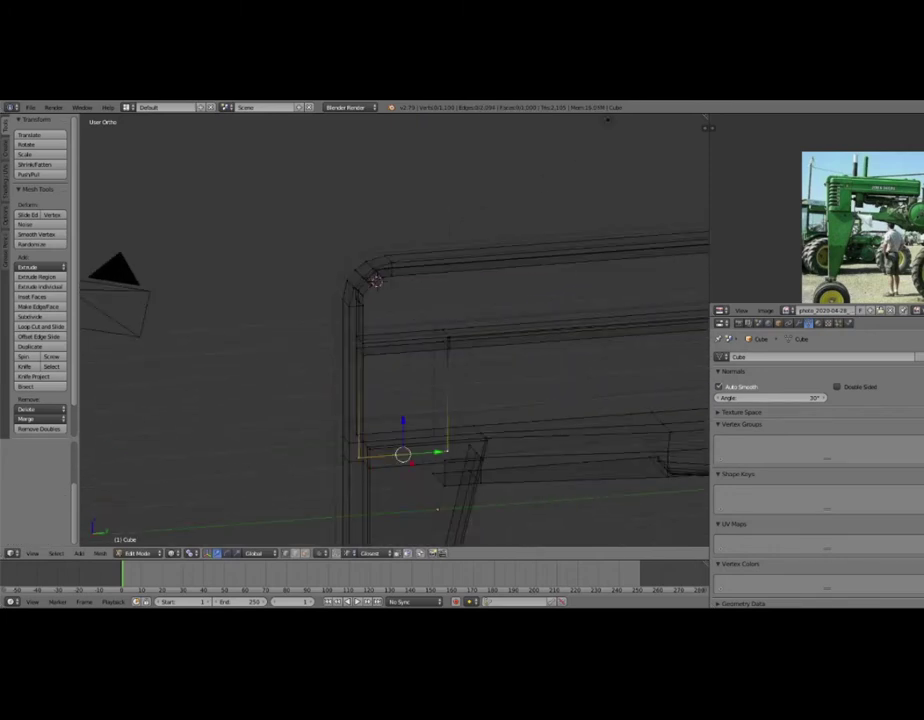
key("z")
key("g")
key("z")
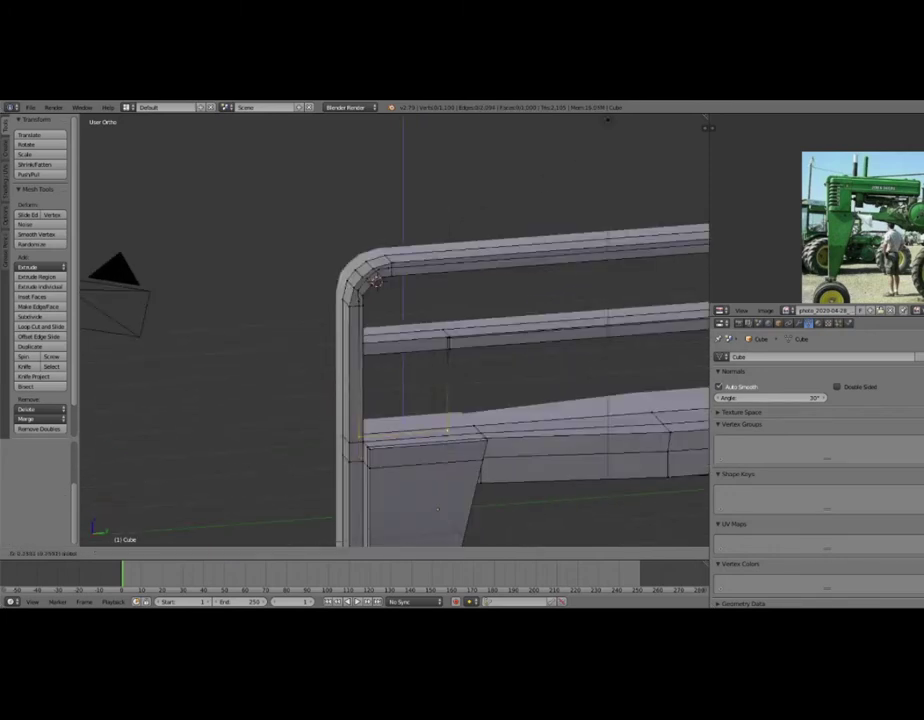
key("Return")
Bevel the upper rail's right-end edges into rounded corners.
mouse_move(400, 350)
middle_mouse_down()
mouse_move(430, 330)
mouse_move(272, 330)
middle_mouse_up()
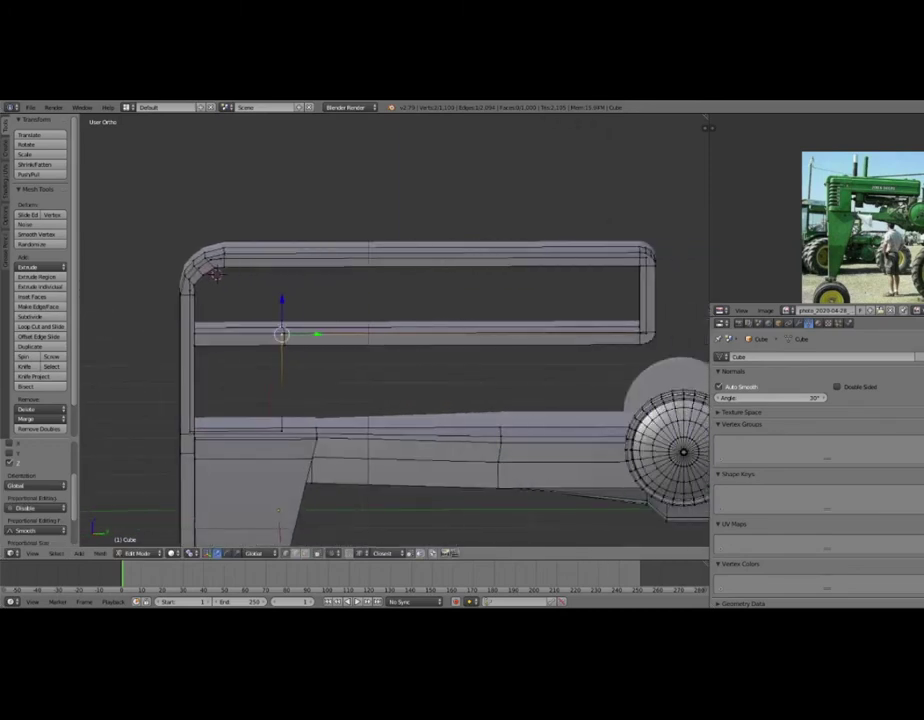
right_click(646, 334, "shift")
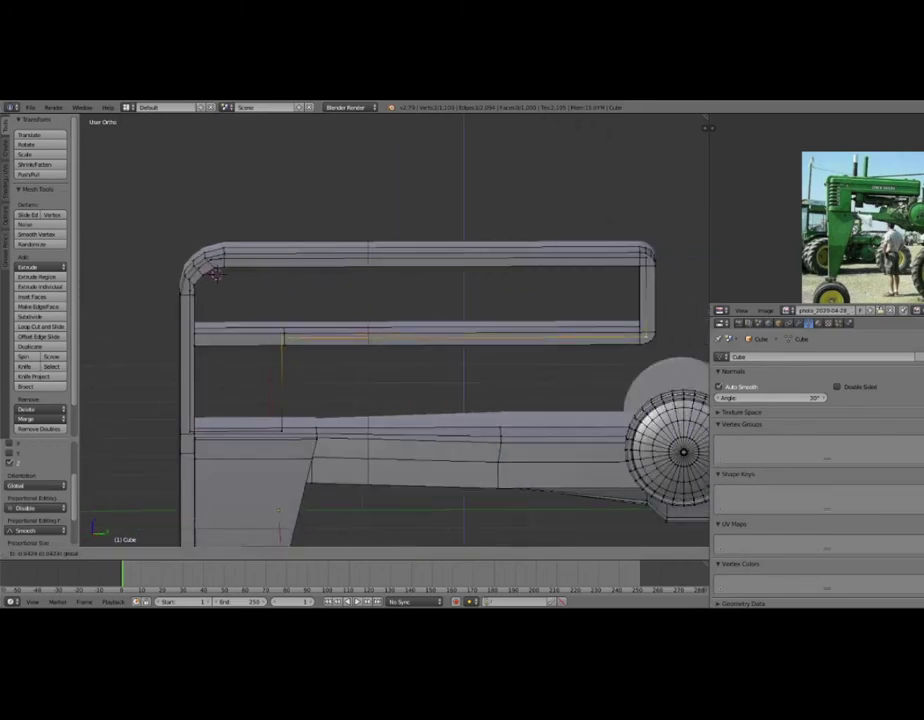
key("a")
middle_click_drag(216, 273, 200, 273, "shift")
right_click(629, 257)
right_click(630, 337, "shift")
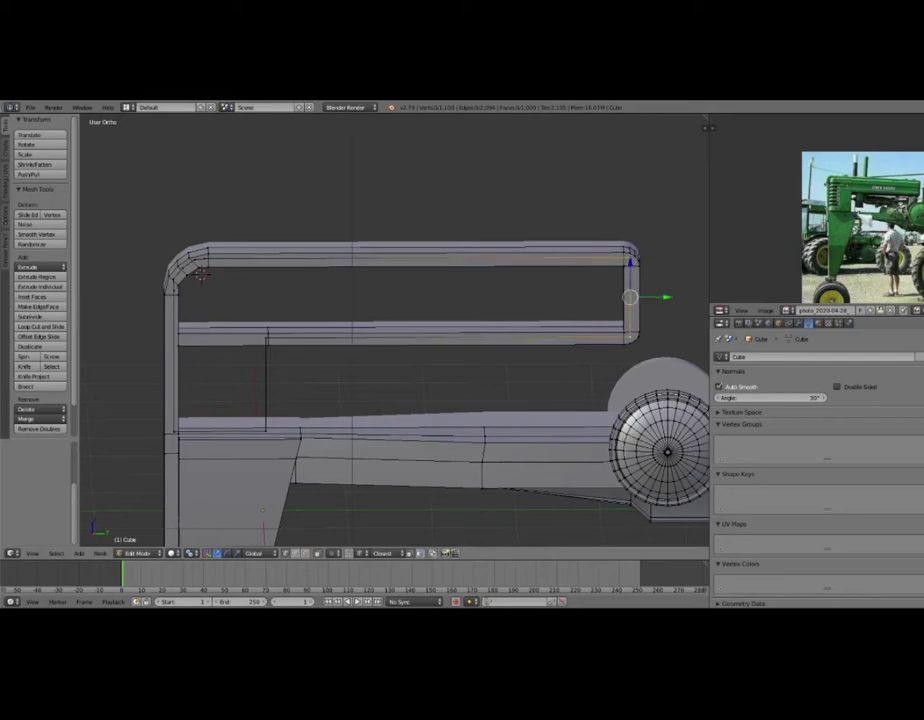
key("ctrl+b")
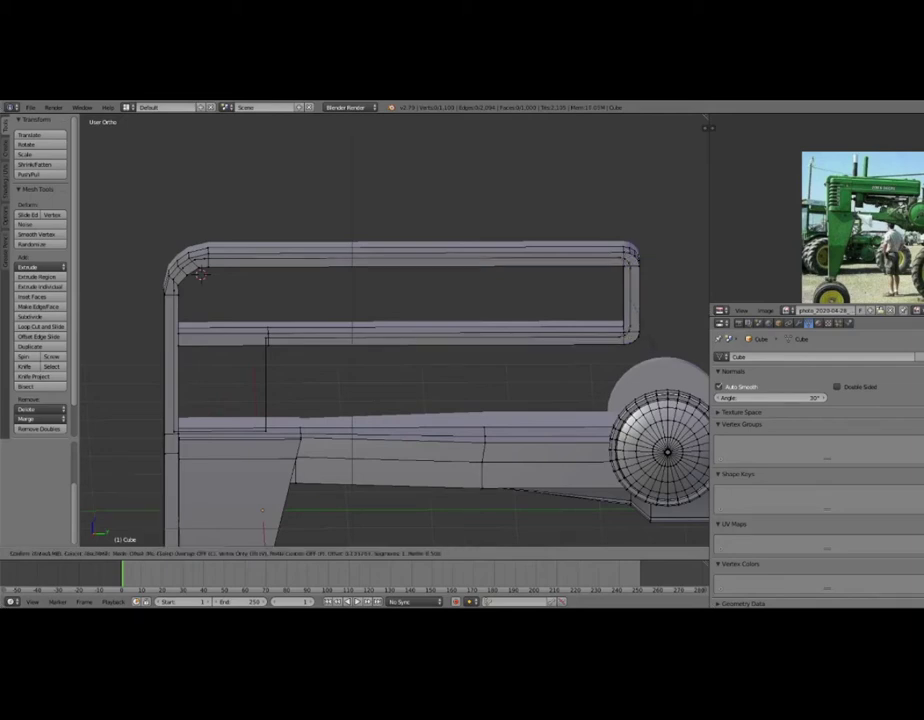
key("Return")
Select the edge loop running around the upper rail frame.
key("a")
key("a")
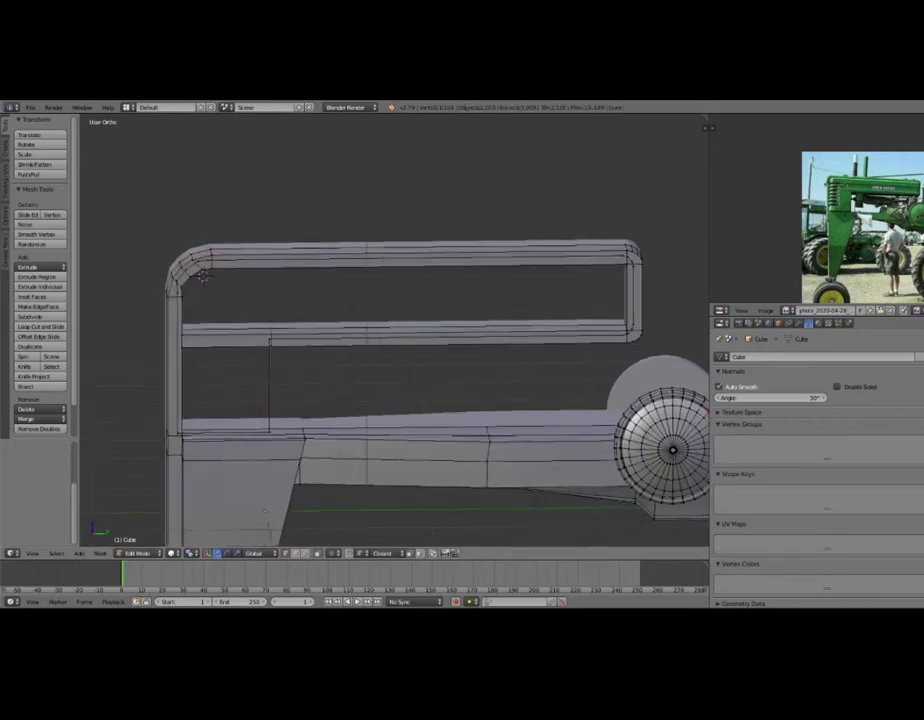
scroll(395, 330, "up", 1)
scroll(395, 330, "up", 1)
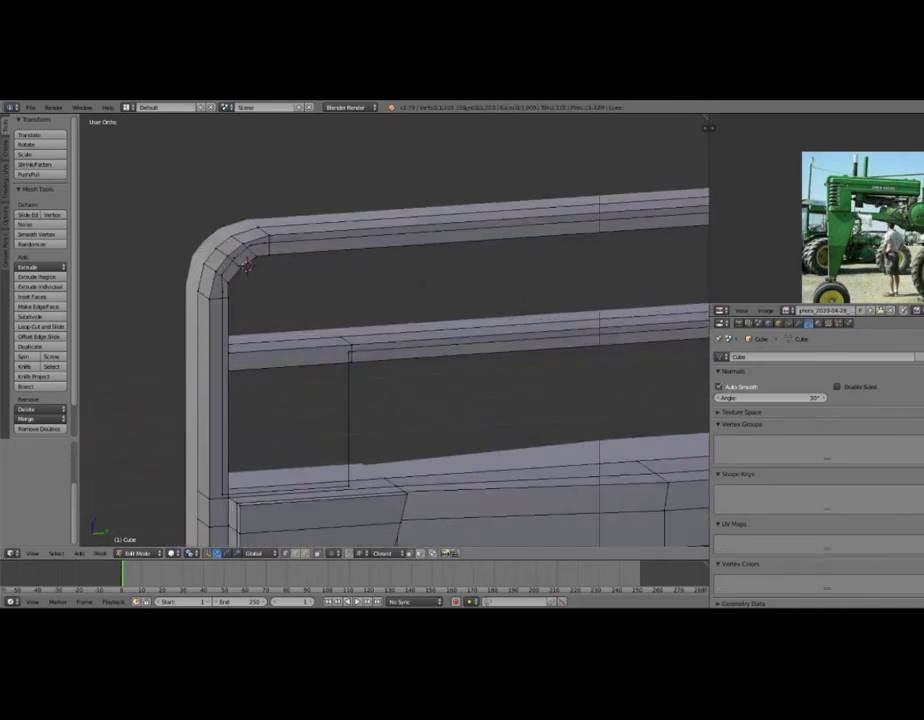
scroll(511, 137, "down", 3)
mouse_move(511, 137)
middle_mouse_down()
mouse_move(509, 117)
mouse_move(560, 117)
middle_mouse_up()
right_click(400, 390, "alt")
scroll(497, 204, "down", 3)
middle_click_drag(400, 330, 460, 330)
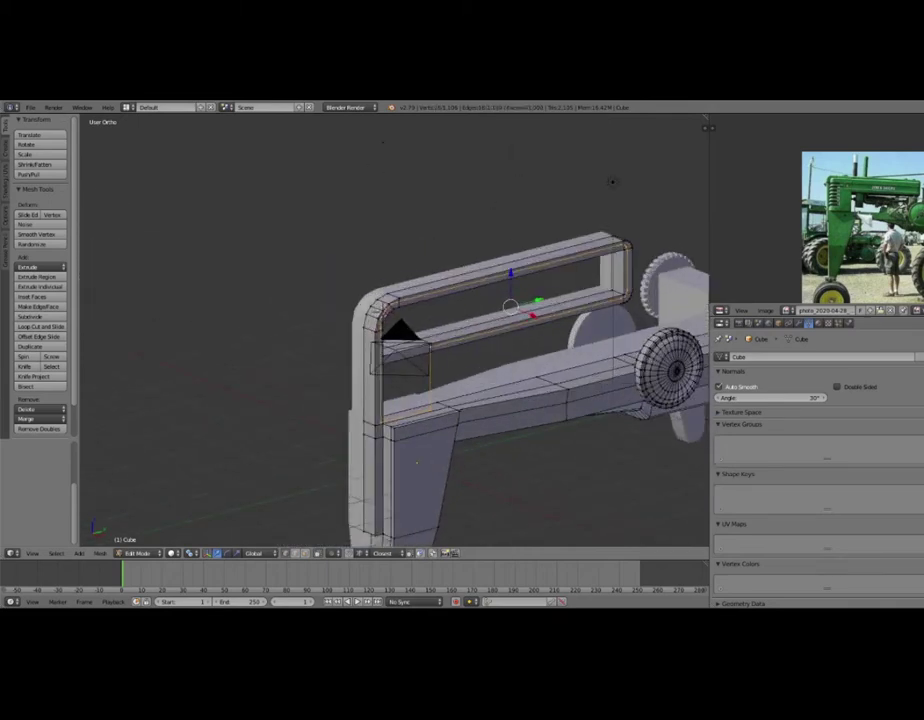
scroll(400, 330, "up", 2)
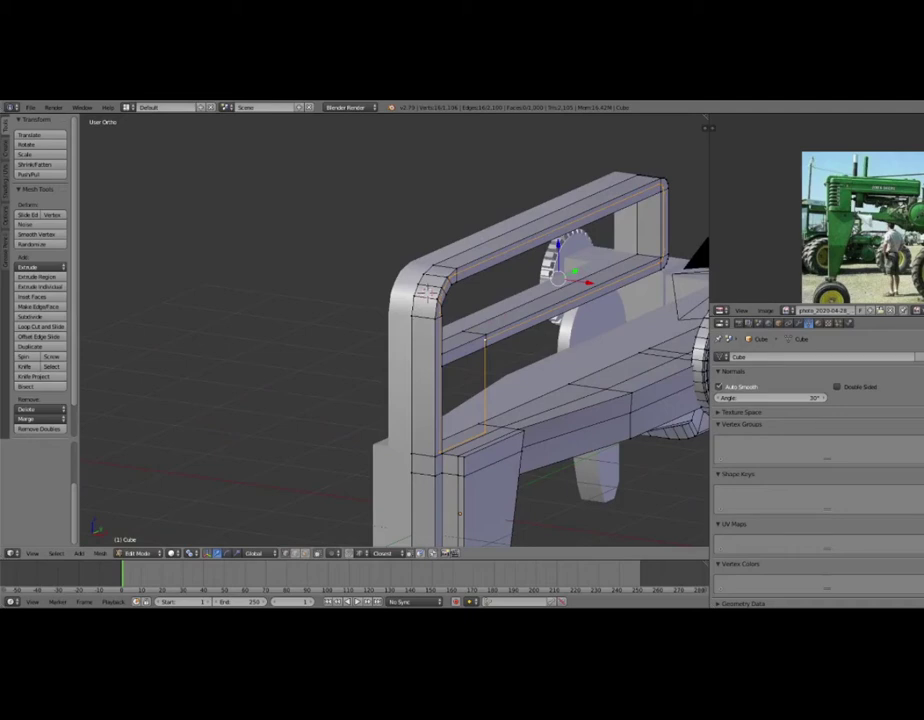
middle_click_drag(400, 330, 430, 320)
Extrude the rail frame loop along global Y to thicken it.
key("e")
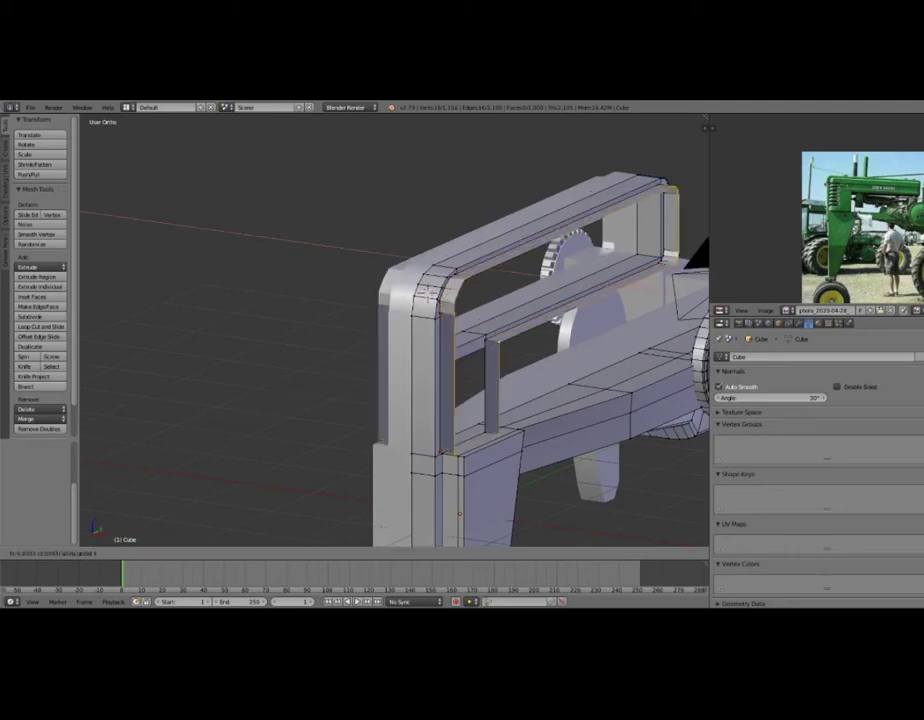
key("y")
left_click(430, 292)
middle_click_drag(430, 292, 455, 298)
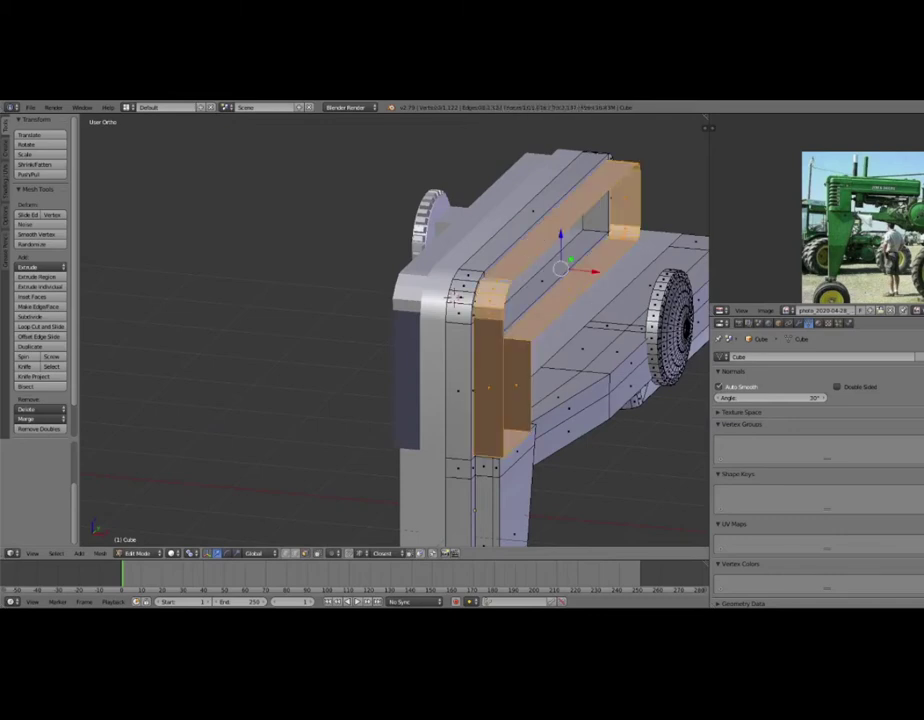
Deselect, pick an edge loop on the frame, and view the model from the side.
key("a")
mouse_move(456, 297)
middle_mouse_down()
mouse_move(439, 299)
mouse_move(425, 286)
middle_mouse_up()
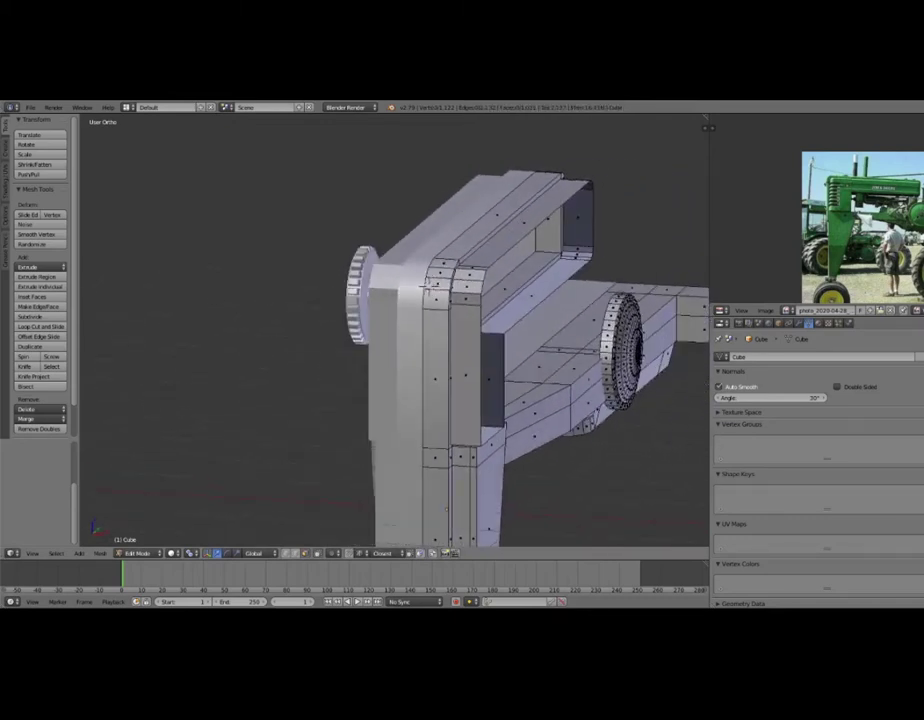
key("ctrl+z")
mouse_move(428, 285)
middle_mouse_down()
mouse_move(408, 160)
mouse_move(420, 490)
mouse_move(396, 236)
mouse_move(435, 469)
mouse_move(412, 467)
mouse_move(390, 502)
mouse_move(415, 493)
middle_mouse_up()
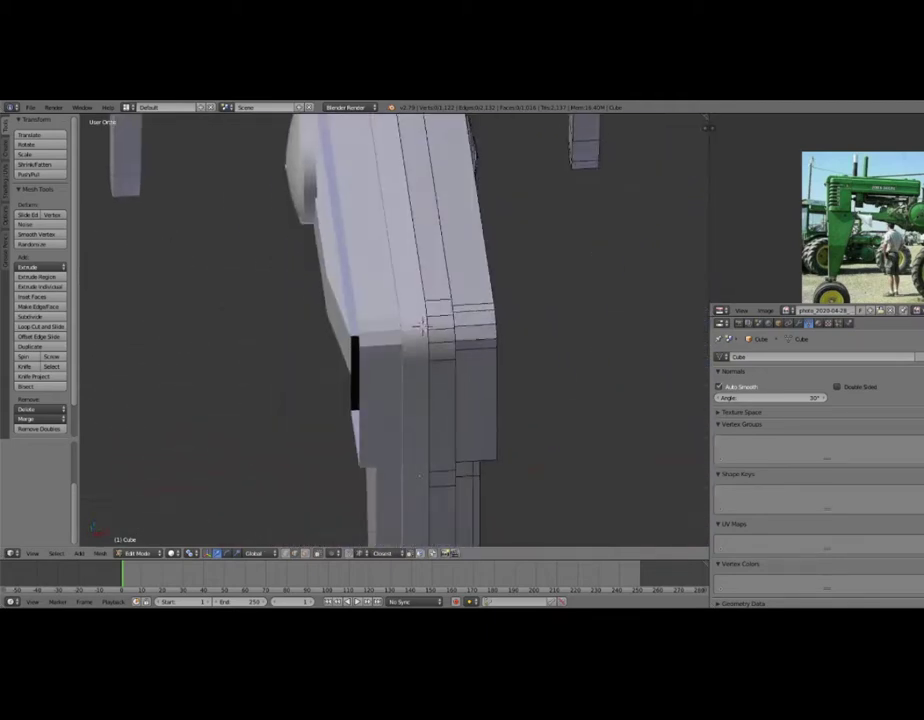
Add loop cuts to the front post and move them along Y.
key("ctrl+r")
scroll(415, 493, "up", 3)
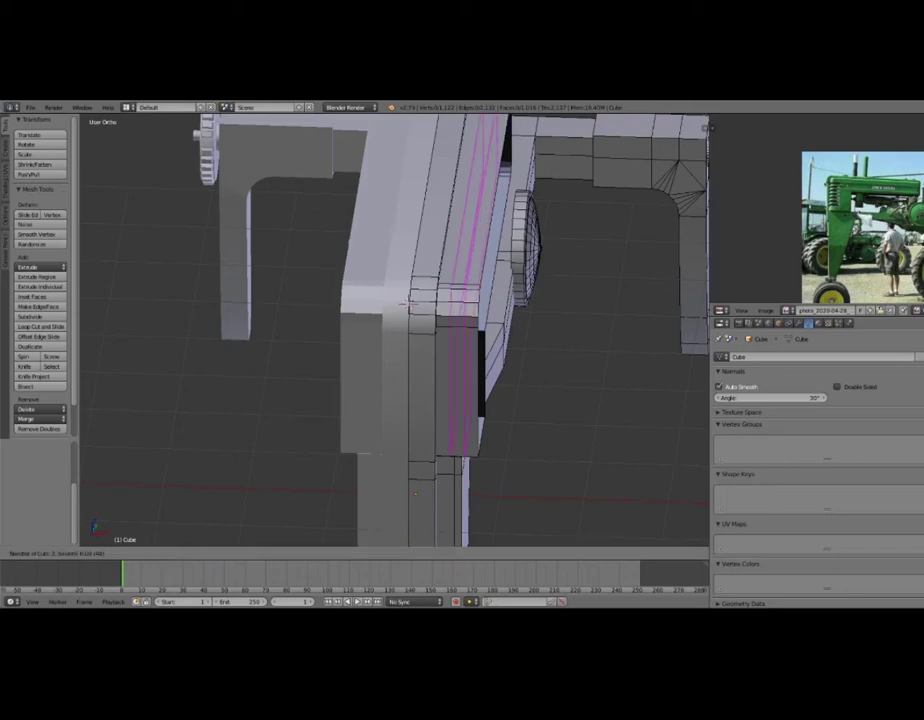
left_click(415, 493)
left_click(410, 304)
middle_click_drag(410, 304, 326, 299)
key("g")
key("y")
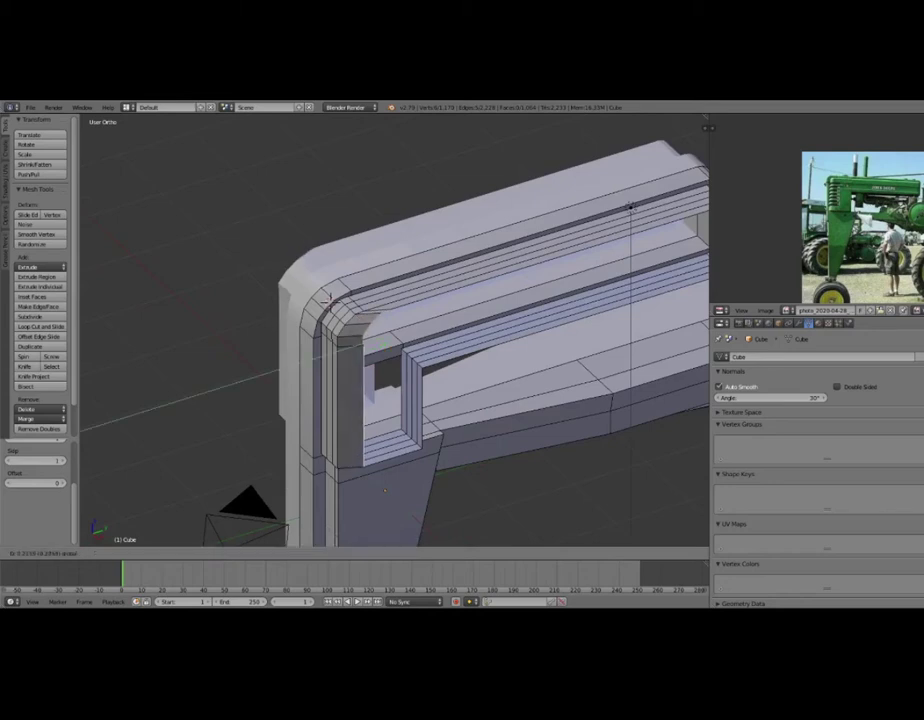
left_click(325, 298)
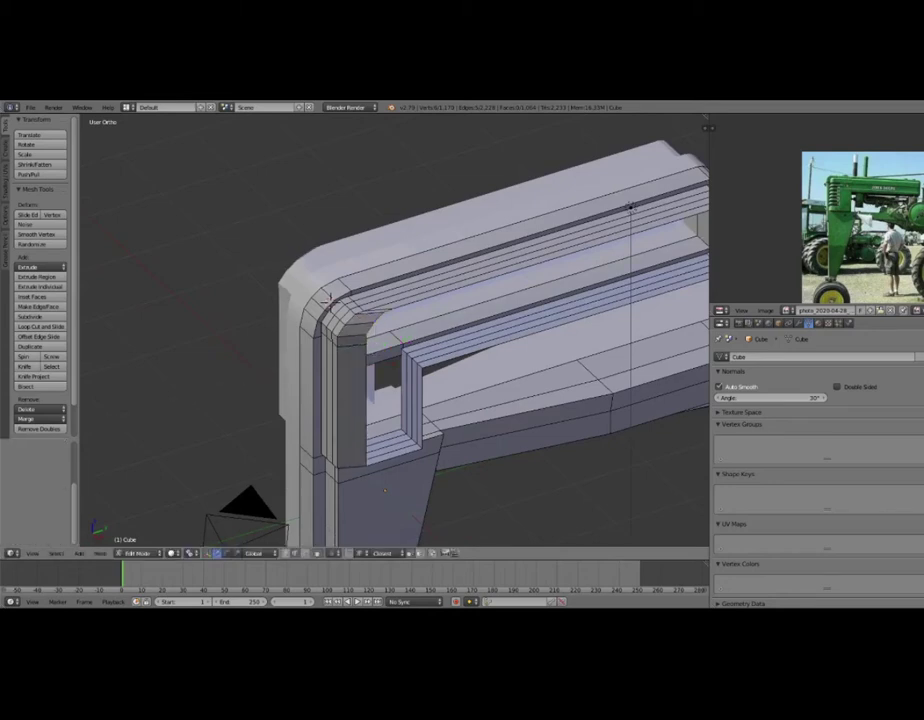
Shift the post along Y and give the post and corner smooth shading.
middle_click_drag(325, 298, 343, 312)
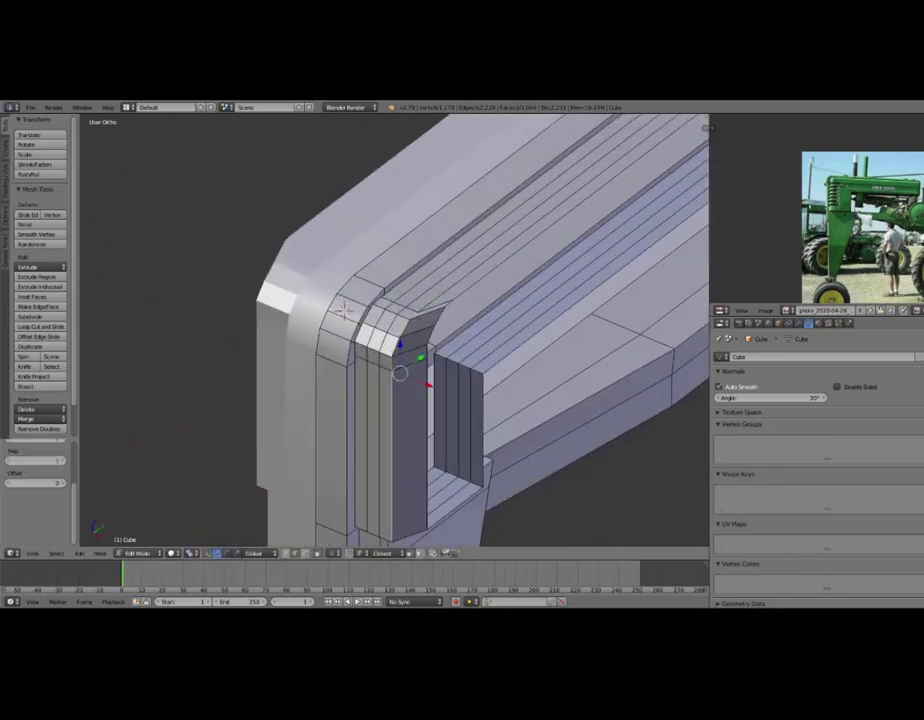
key("g")
key("y")
key("Return")
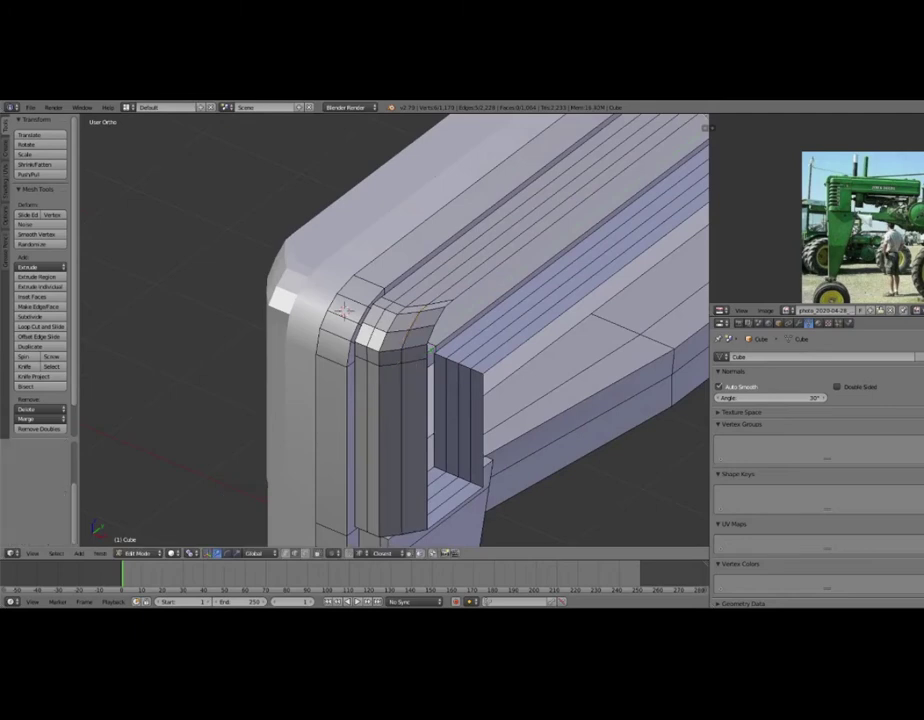
right_click(387, 400)
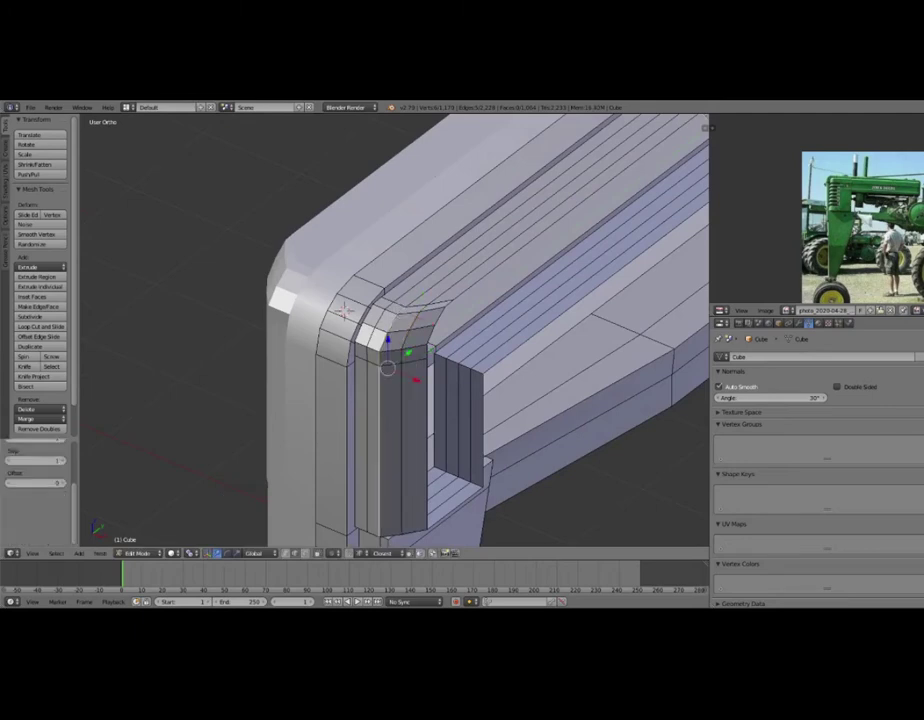
key("ctrl+1")
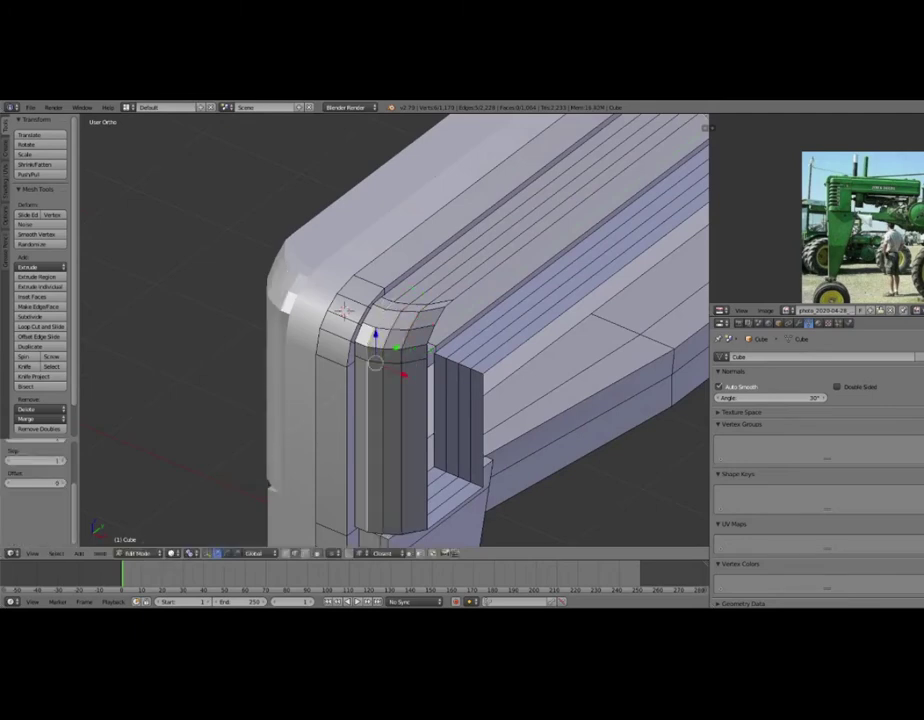
Nudge the selected faces slightly along Y.
middle_click_drag(300, 450, 285, 382)
key("g")
key("y")
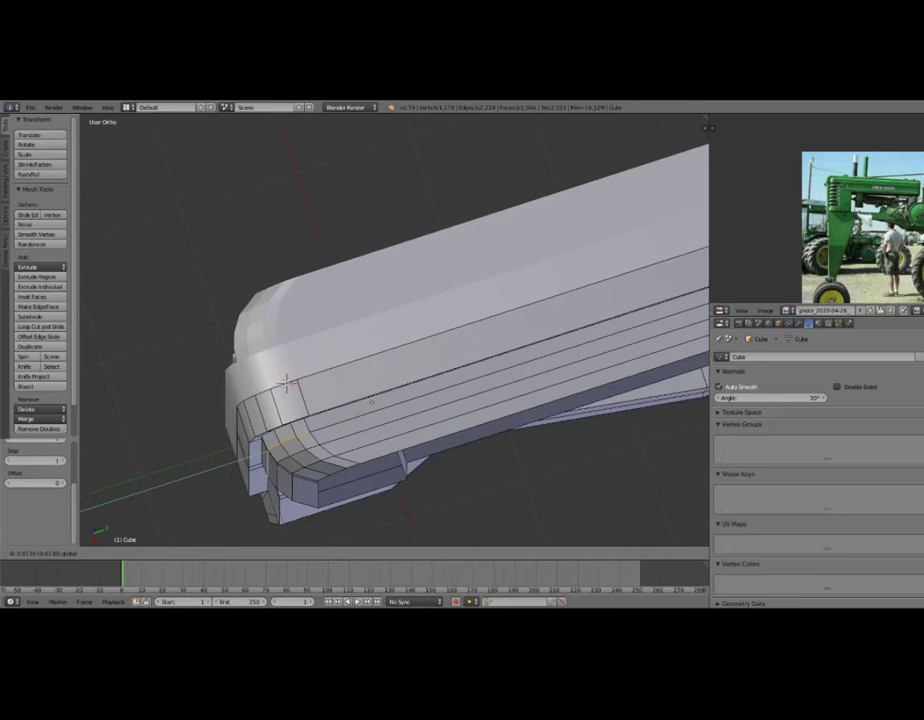
left_click(371, 402)
Try shifting a vertical edge loop along X, undo it, and reselect that loop on the post.
mouse_move(371, 402)
middle_mouse_down()
mouse_move(640, 206)
mouse_move(316, 286)
middle_mouse_up()
key("Tab")
key("Tab")
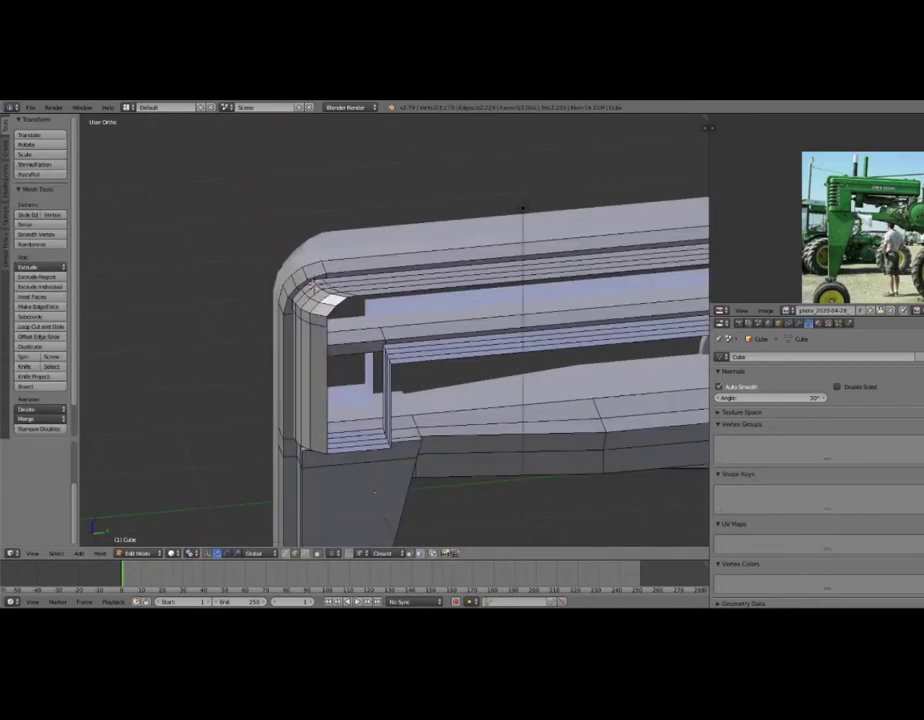
key("ctrl+space")
key("ctrl+space")
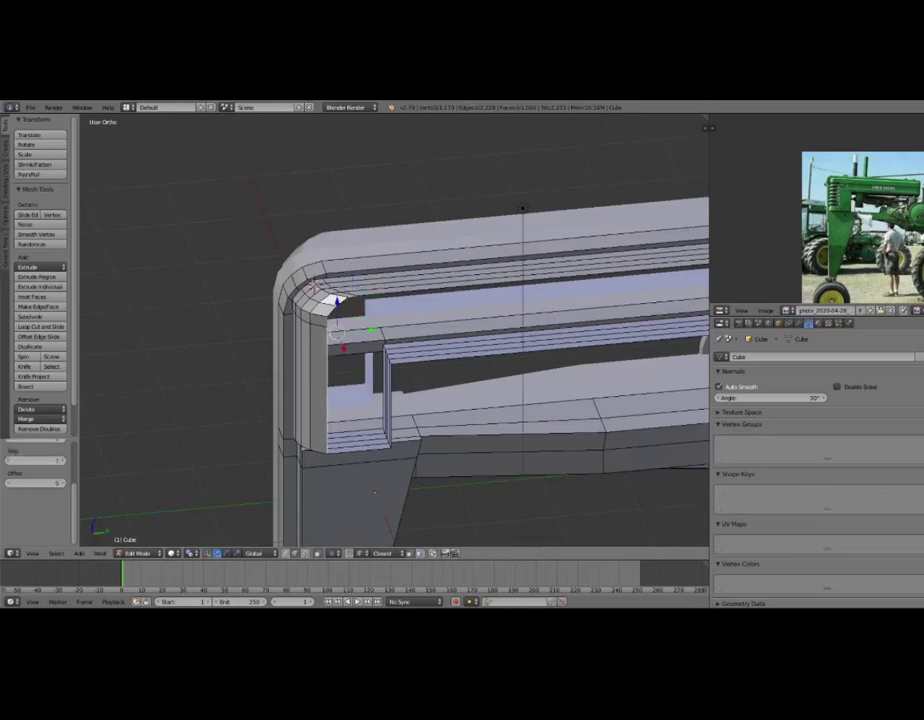
mouse_move(353, 298)
middle_mouse_down()
mouse_move(355, 322)
mouse_move(336, 309)
middle_mouse_up()
key("ctrl+space")
left_click_drag(433, 386, 447, 394)
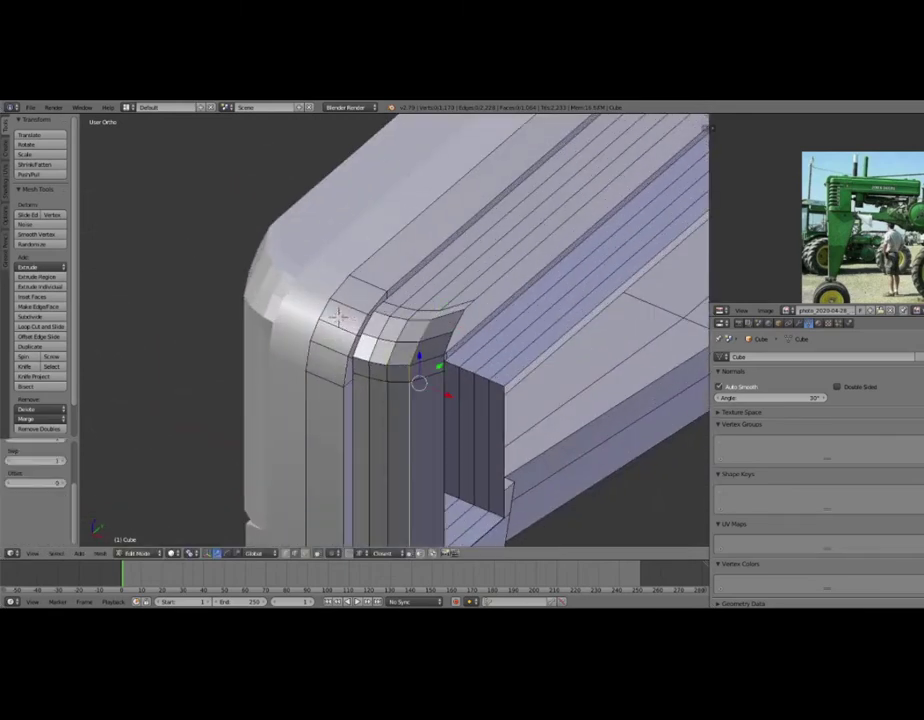
key("ctrl+z")
key("ctrl+z")
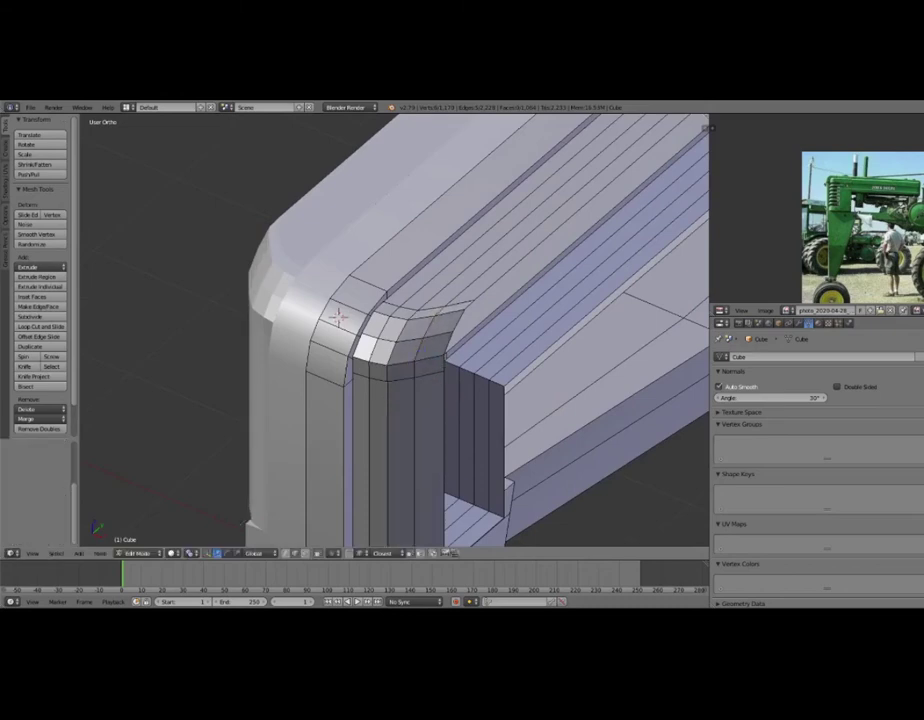
right_click(399, 380, "alt")
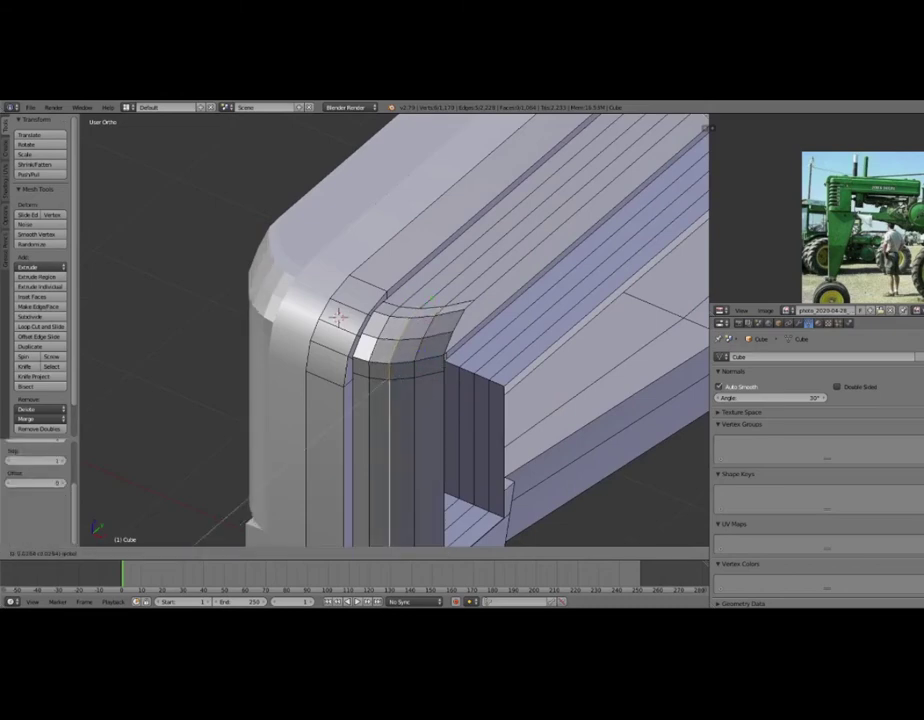
left_click_drag(398, 355, 399, 380)
mouse_move(399, 380)
middle_mouse_down()
mouse_move(371, 515)
mouse_move(316, 229)
middle_mouse_up()
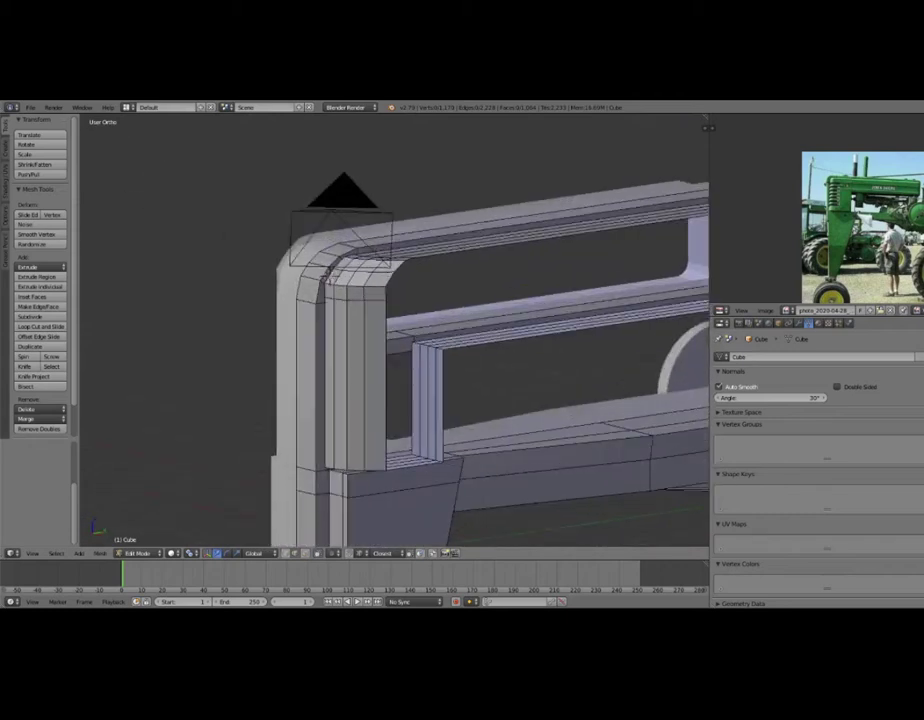
mouse_move(326, 279)
middle_mouse_down()
mouse_move(386, 515)
mouse_move(378, 515)
middle_mouse_up()
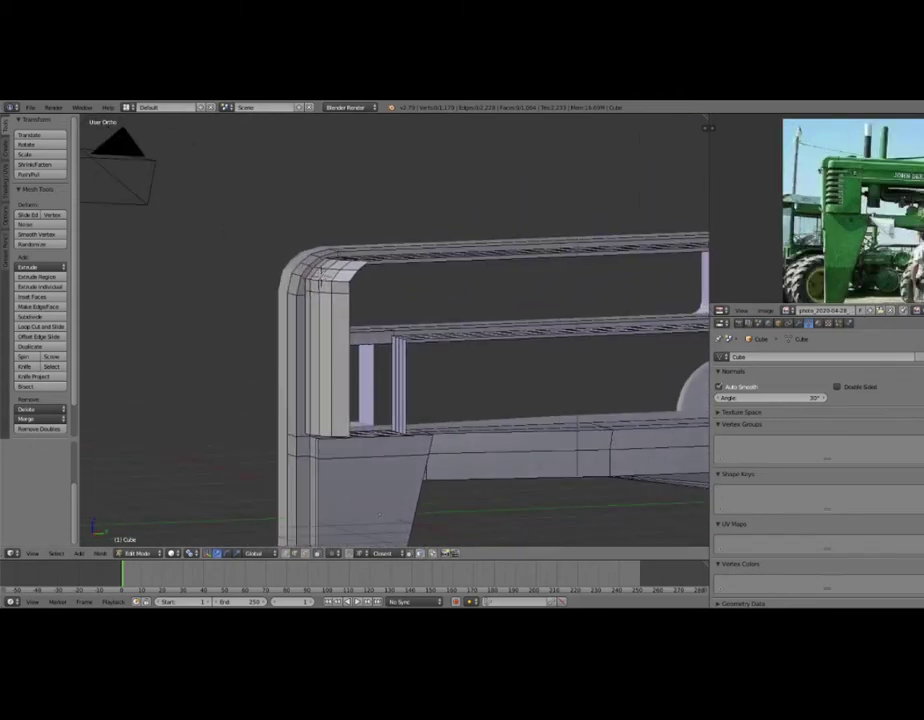
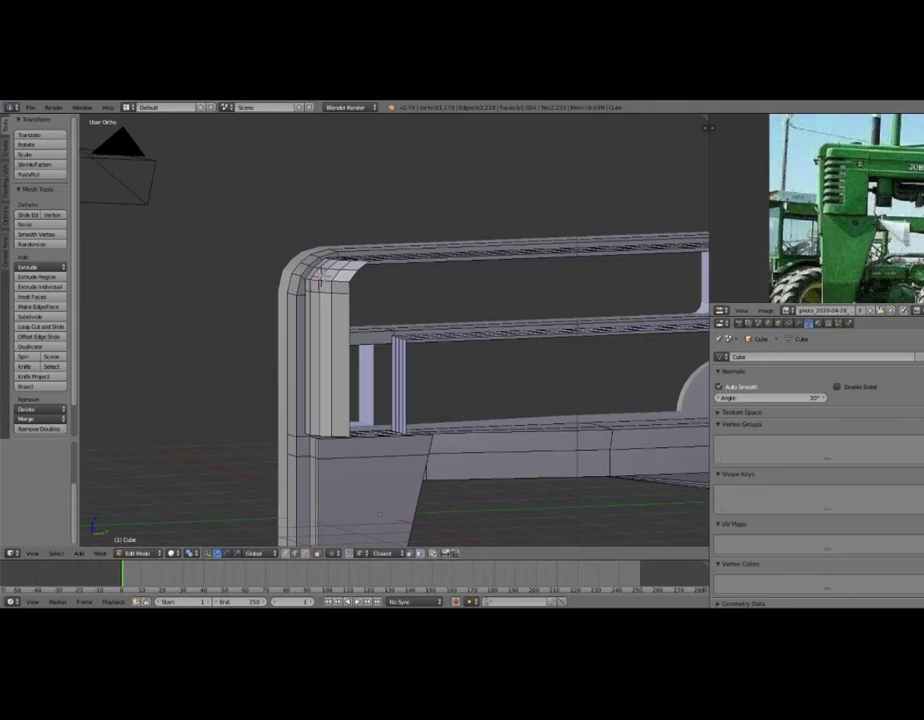
Edge-slide the loop near the grille frame's upper rounded corner to a new position.
middle_click_drag(379, 515, 421, 453)
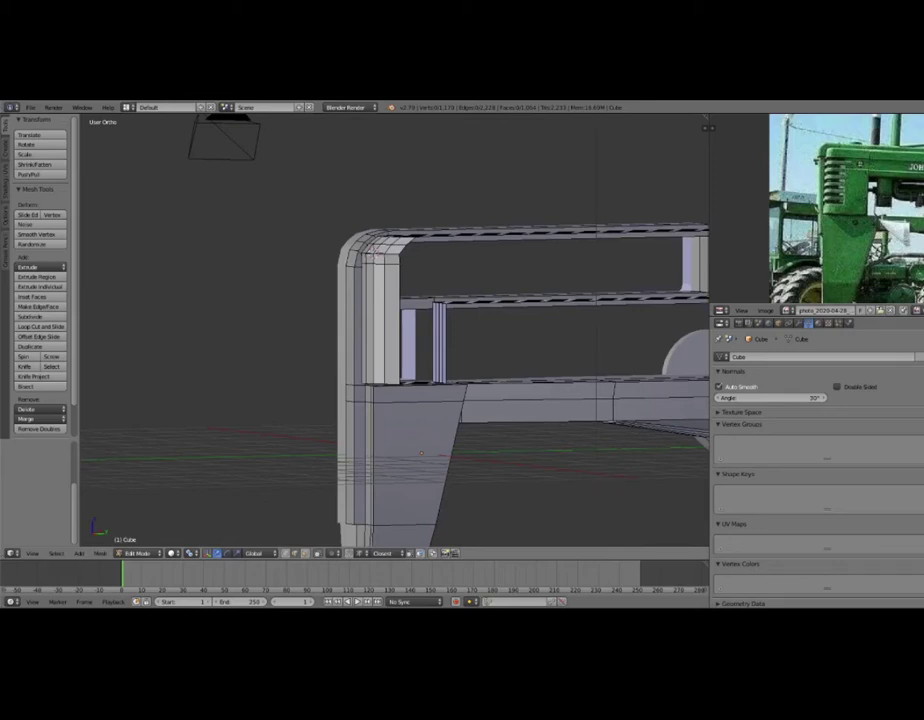
scroll(421, 453, "up", 1)
key("g")
key("g")
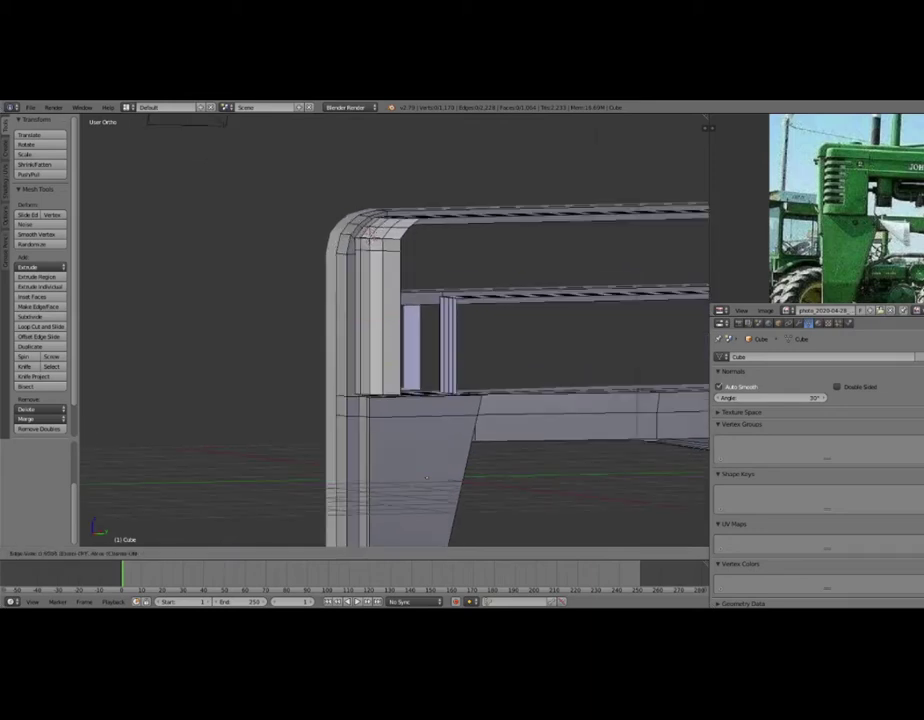
left_click(426, 478)
Dissolve the extra edges at the rounded upper corner.
mouse_move(426, 478)
middle_mouse_down()
mouse_move(446, 532)
mouse_move(428, 532)
middle_mouse_up()
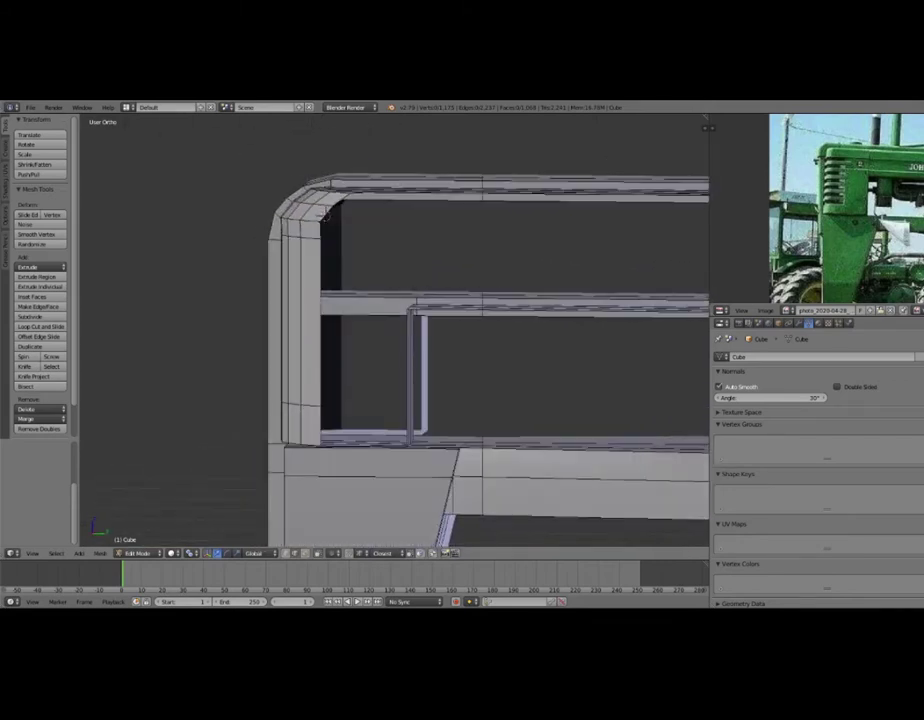
key("x")
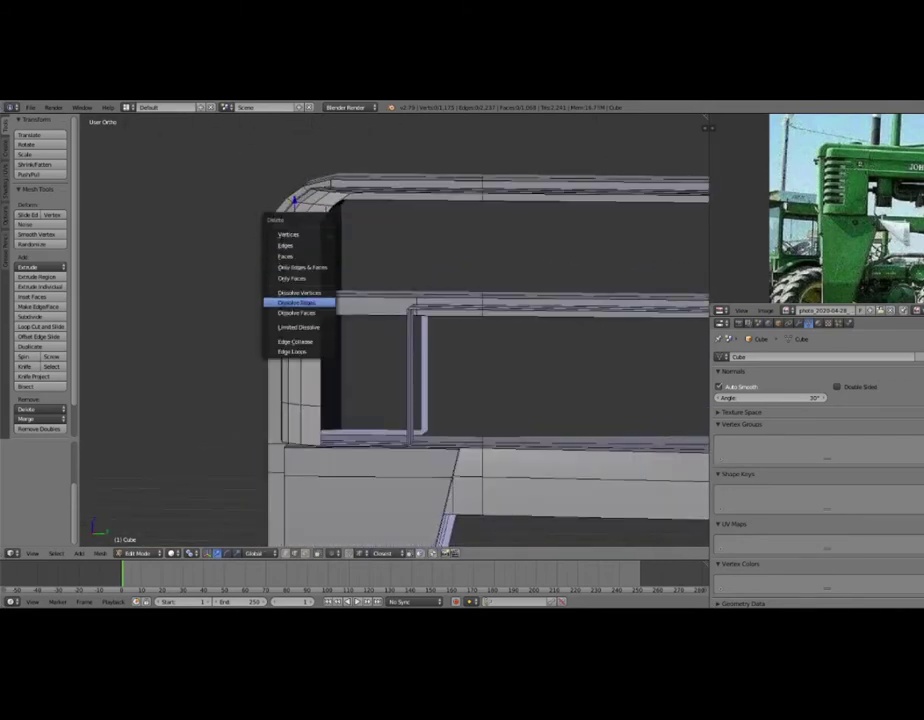
left_click(296, 302)
middle_click_drag(296, 302, 355, 226)
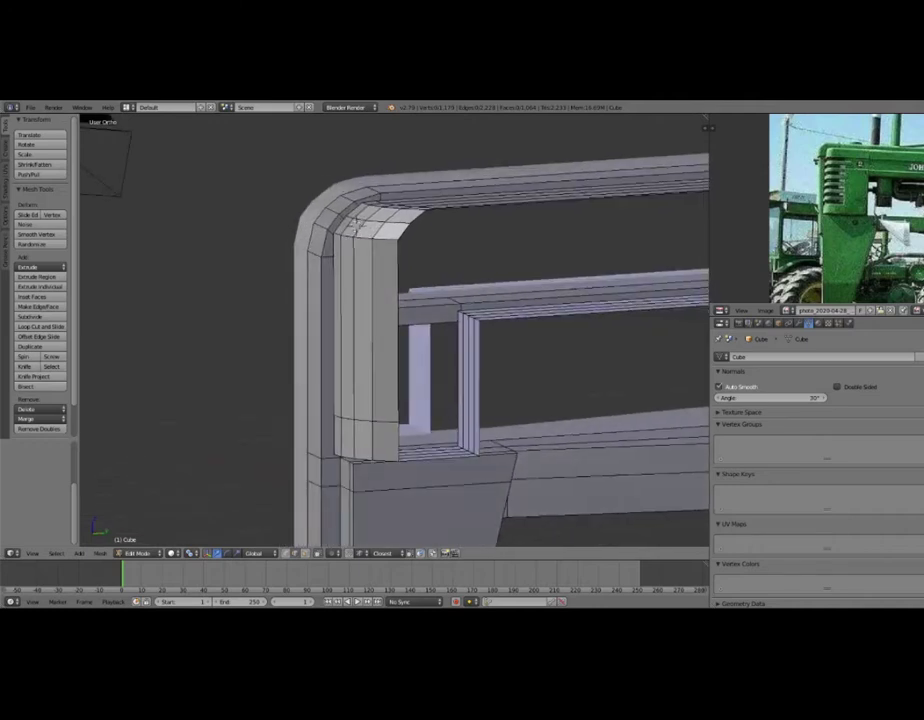
Make a first loop cut across the vertical front column and abandon the bevel attempt.
key("ctrl+r")
scroll(355, 226, "up", 7)
left_click(355, 226)
right_click(355, 226)
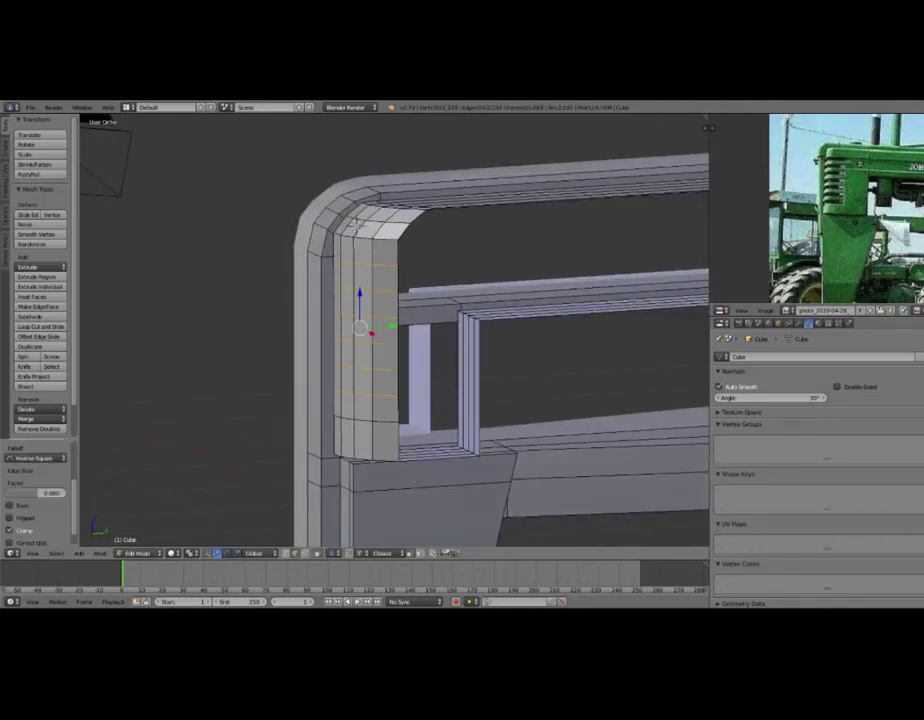
key("g")
key("g")
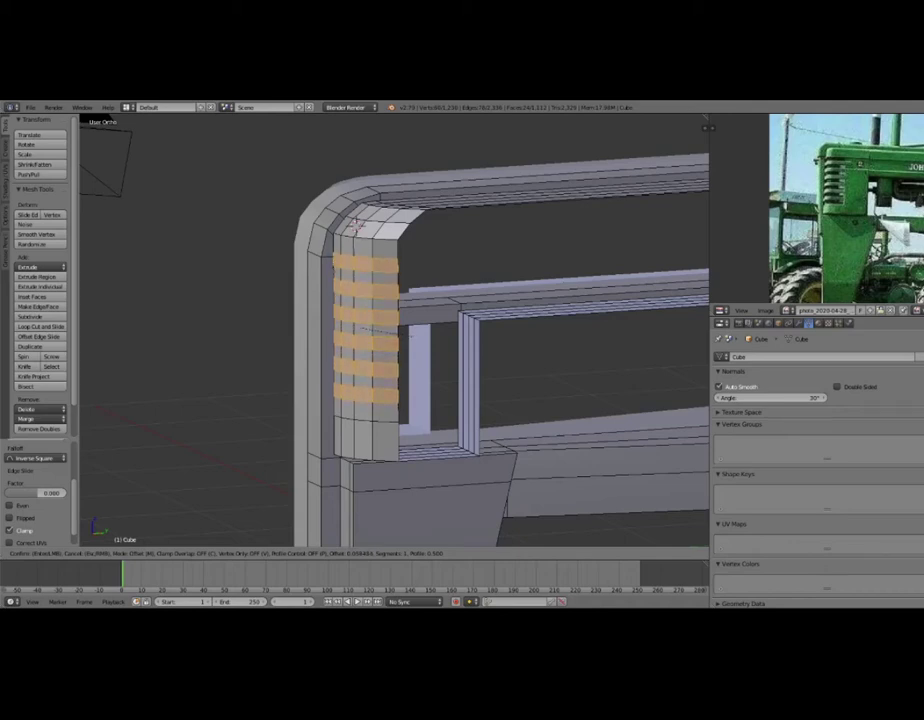
key("Return")
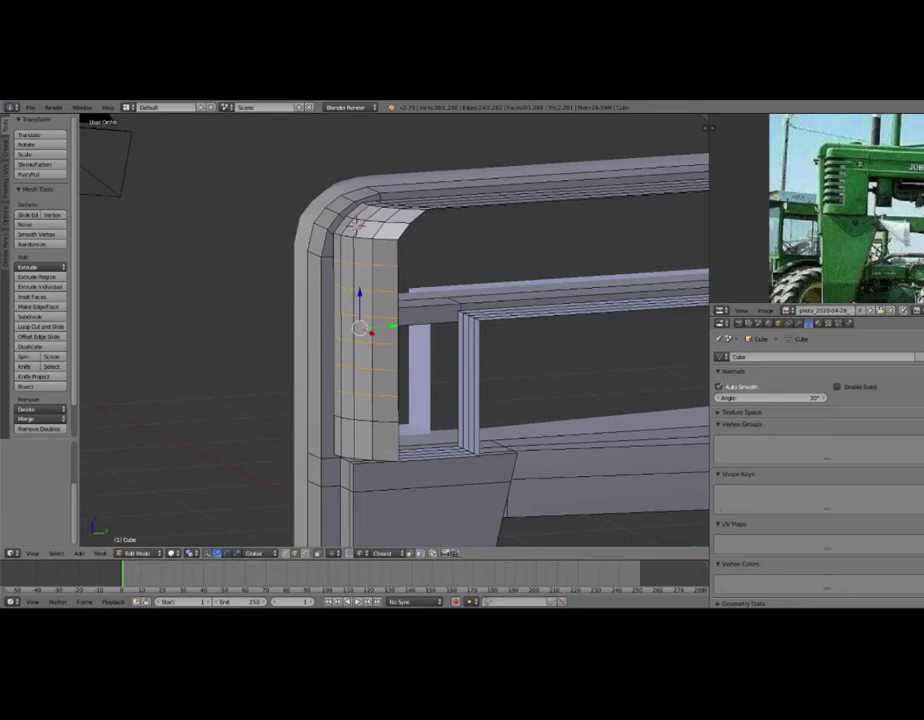
Cut seven loops across the column and bevel them into thin bands.
key("ctrl+r")
scroll(343, 312, "up", 6)
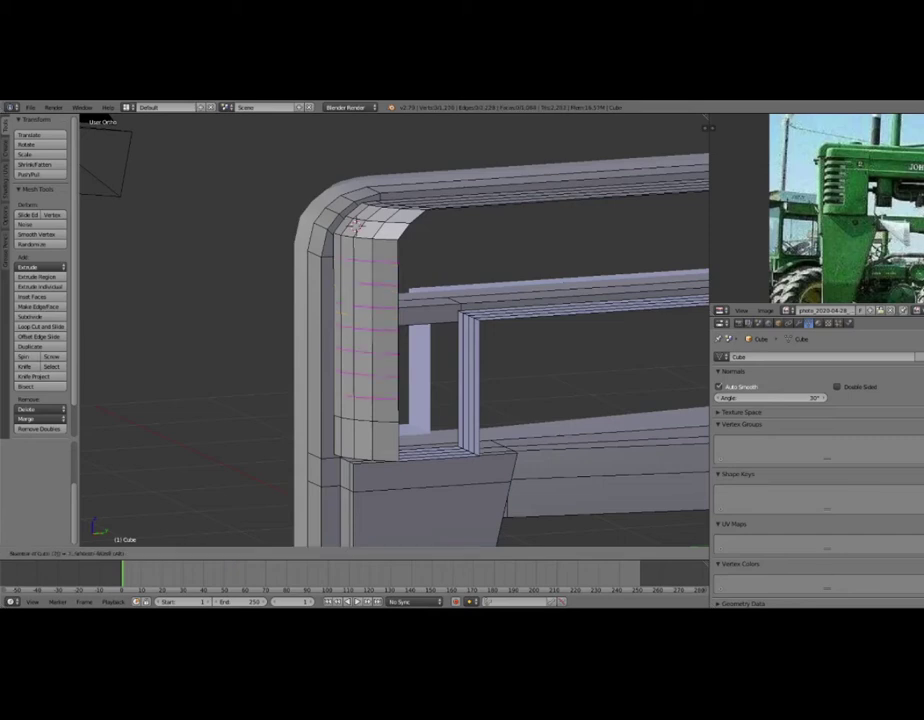
left_click(355, 226)
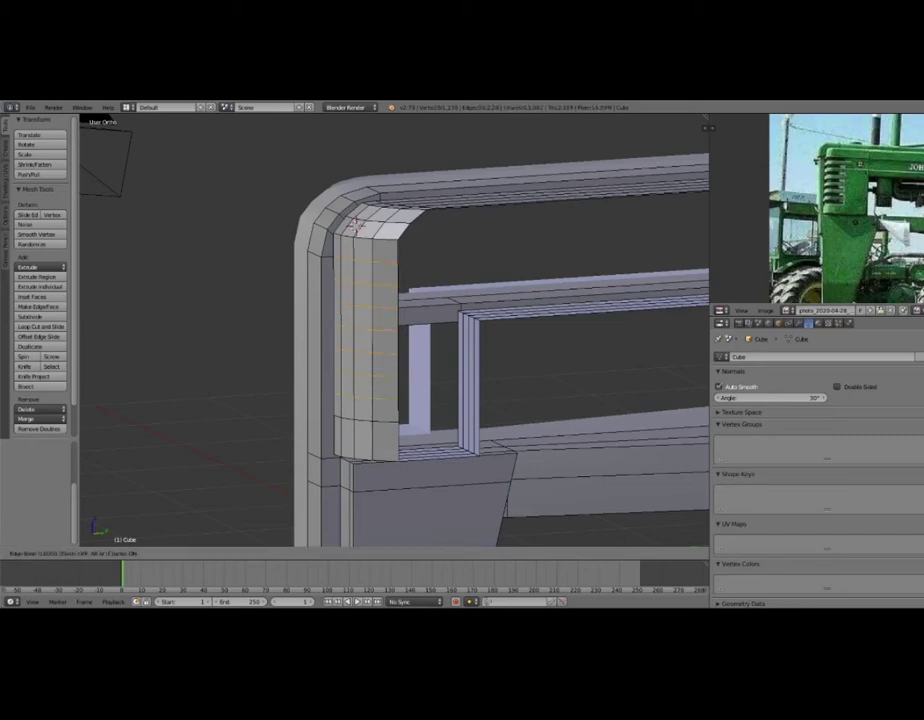
right_click(355, 226)
key("ctrl+b")
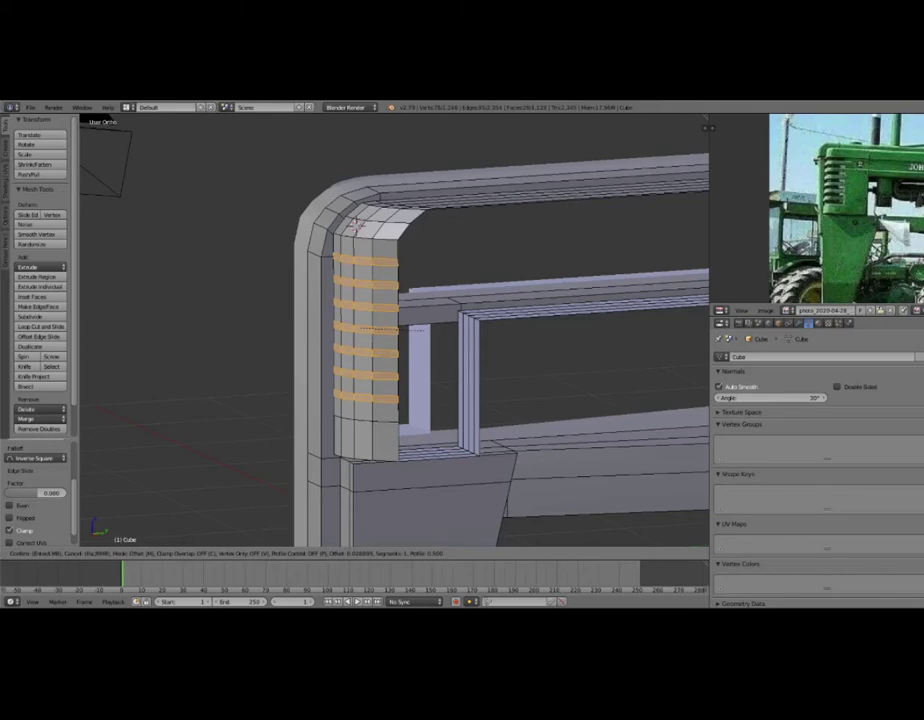
left_click(357, 226)
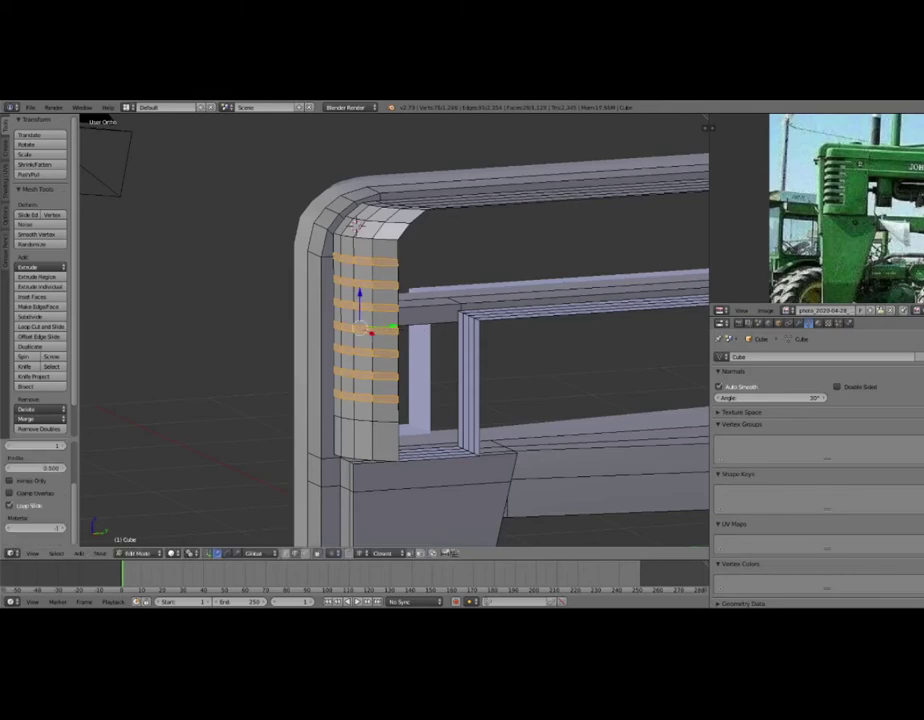
Dissolve stray edges, scale the bands along Z, and delete their faces to open the slots.
middle_click_drag(370, 330, 383, 341)
key("x")
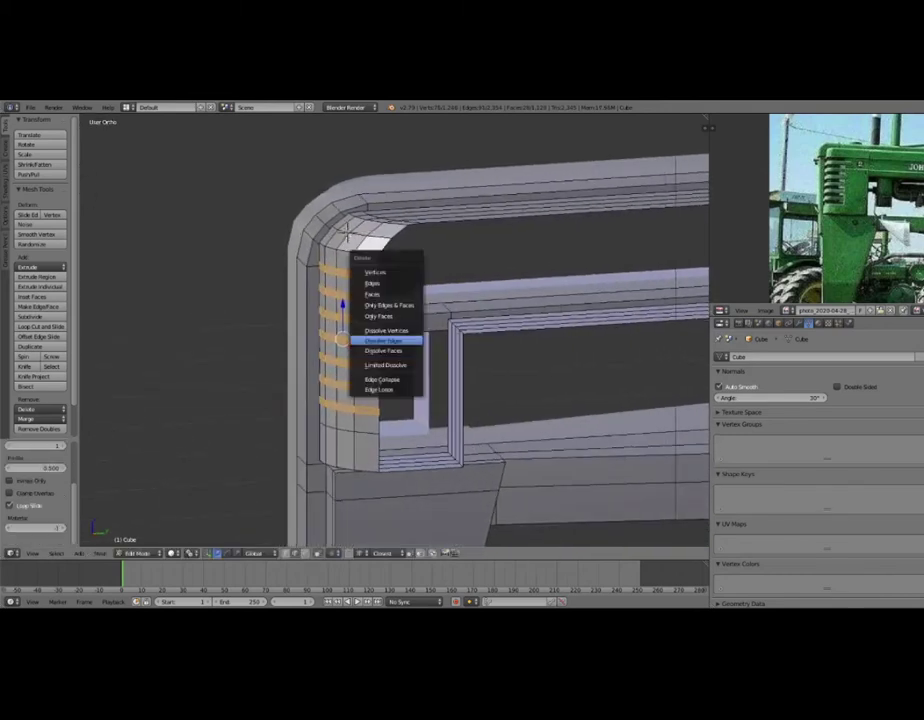
left_click(383, 341)
key("s")
key("z")
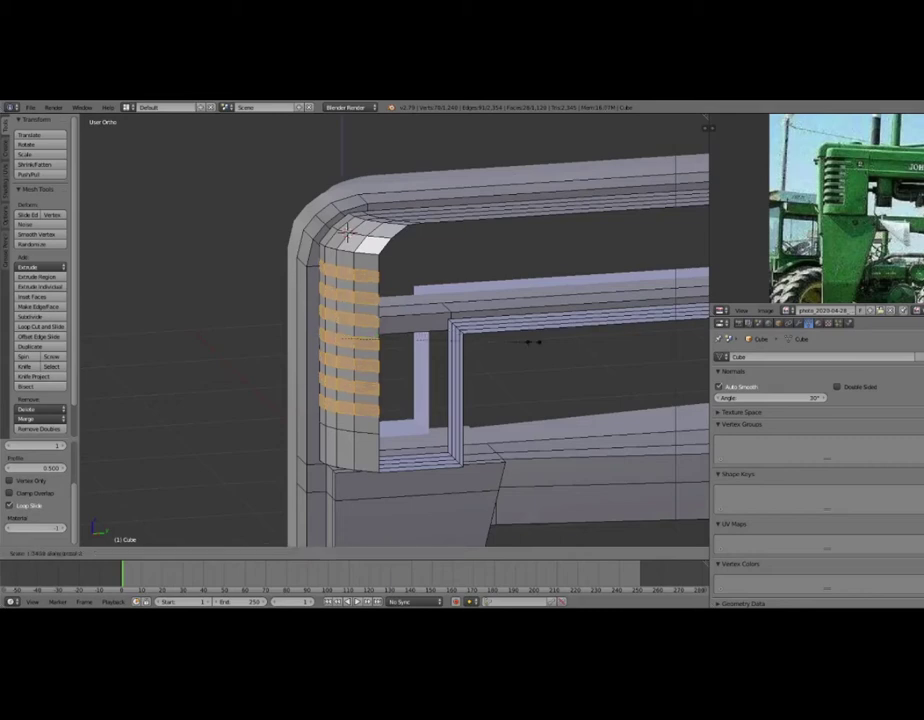
left_click(512, 341)
key("x")
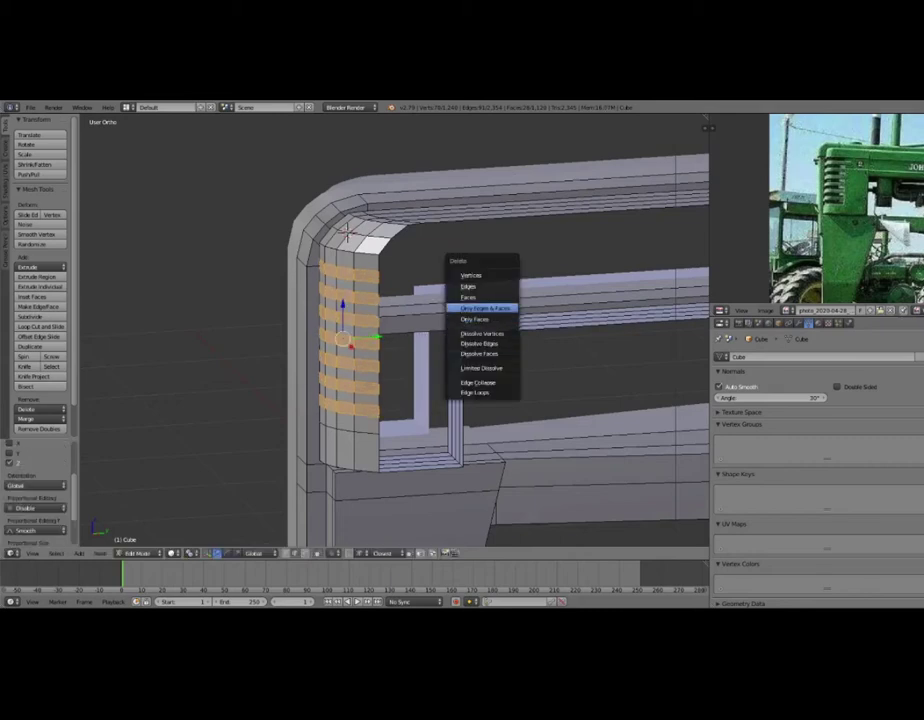
left_click(468, 297)
middle_click_drag(468, 297, 360, 300)
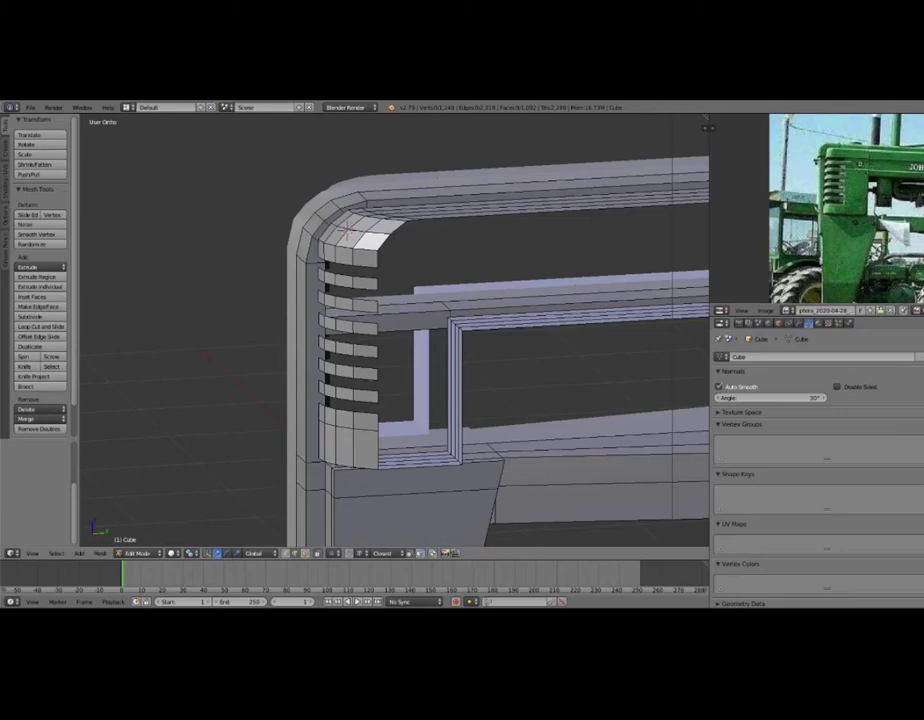
Fill two triangular faces in the gap at the grille corner.
middle_click_drag(400, 330, 340, 330)
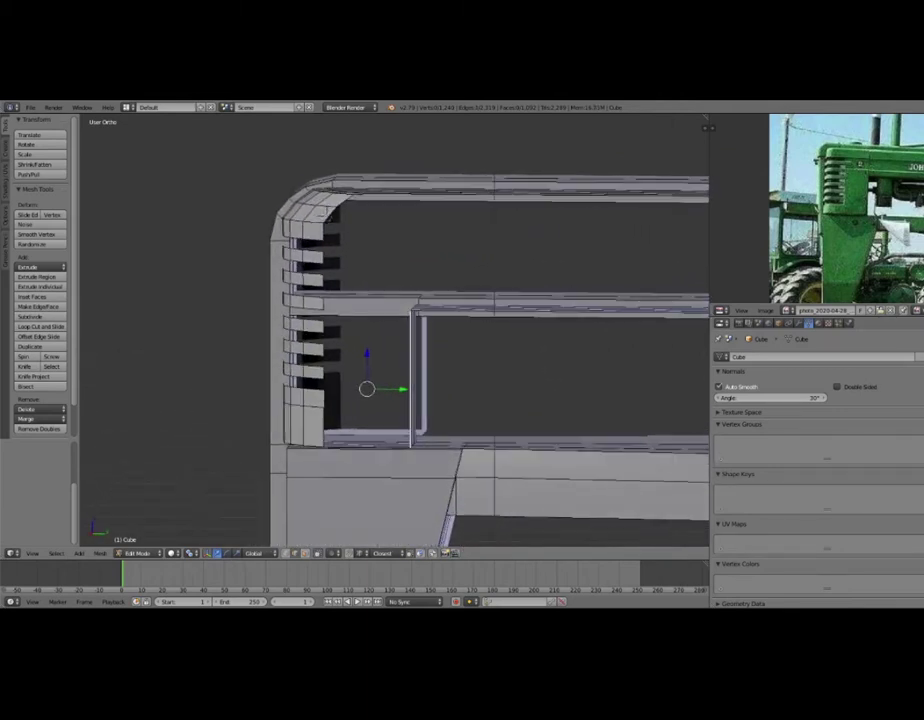
key("f")
middle_click_drag(350, 222, 336, 220)
key("a")
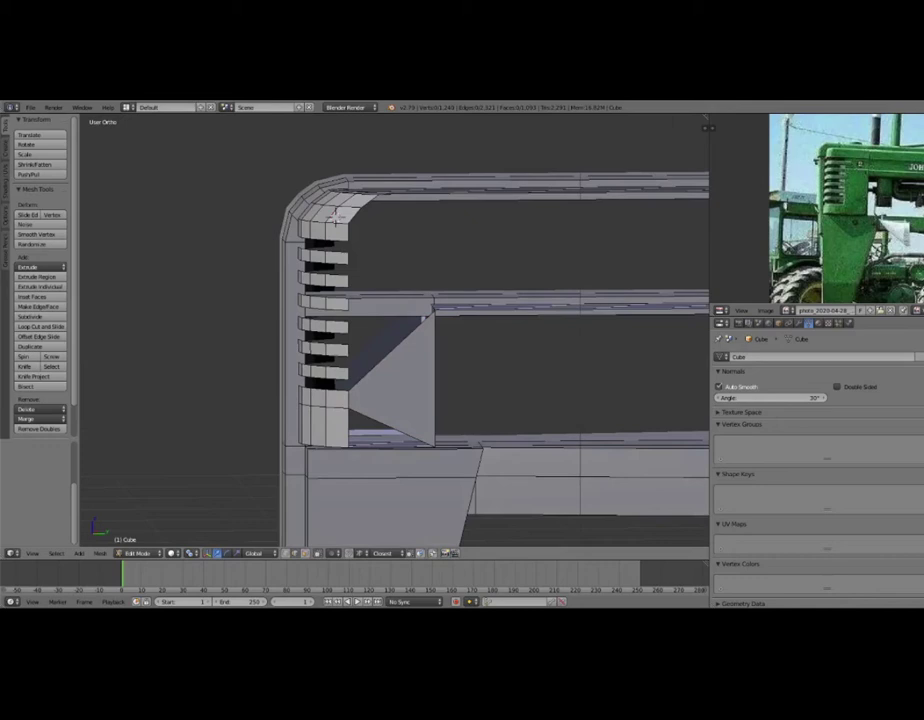
right_click(337, 219)
middle_click_drag(338, 218, 331, 205)
key("f")
key("a")
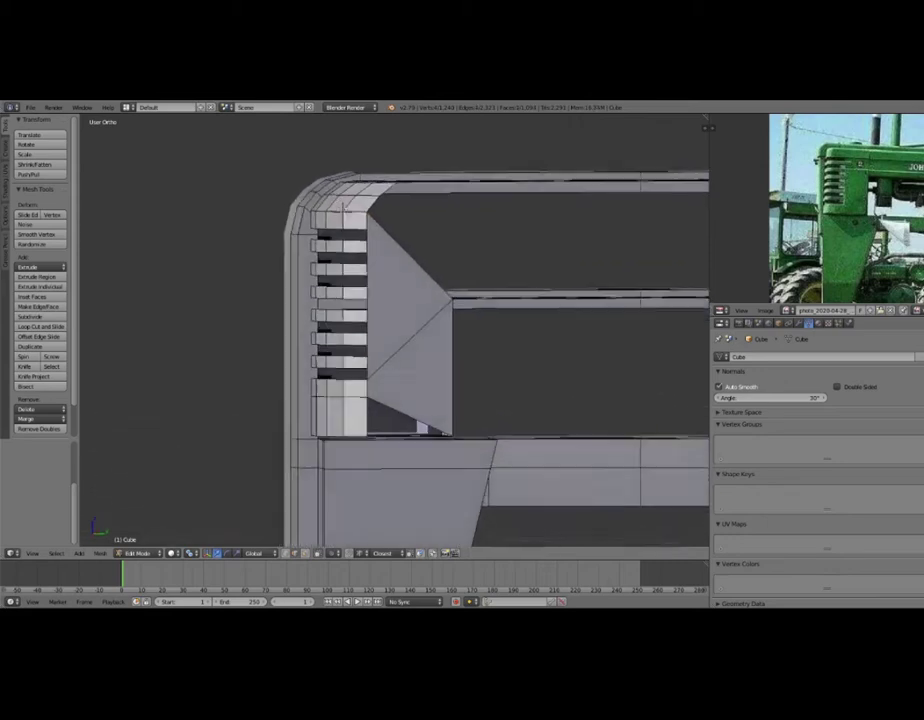
Select a bottom corner vertex and inspect the filled corner from several angles.
right_click(337, 395)
middle_click_drag(337, 395, 396, 362)
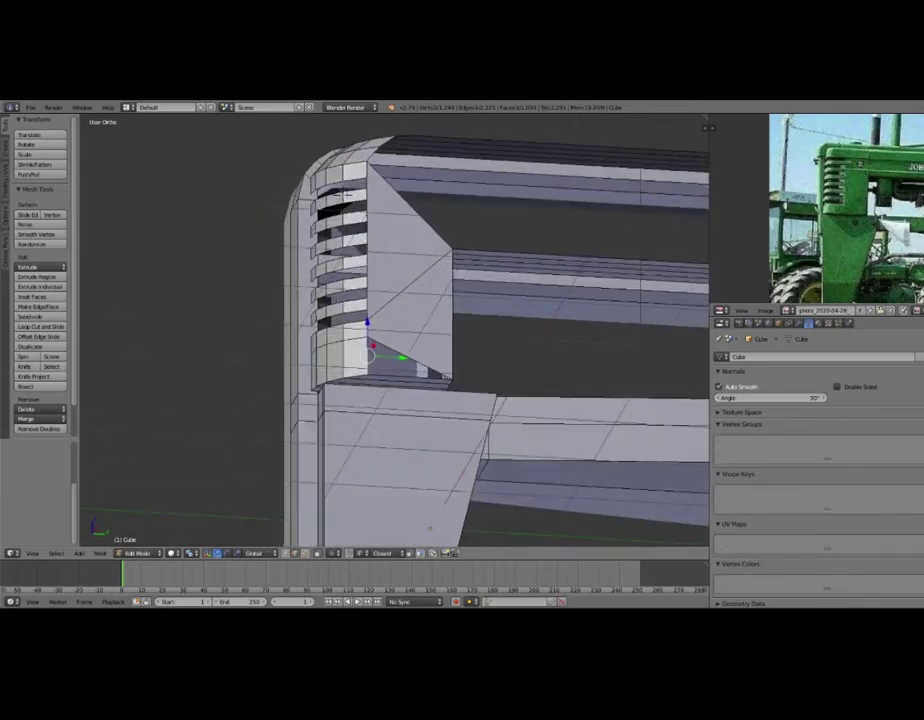
mouse_move(300, 255)
middle_mouse_down()
mouse_move(327, 229)
mouse_move(428, 346)
middle_mouse_up()
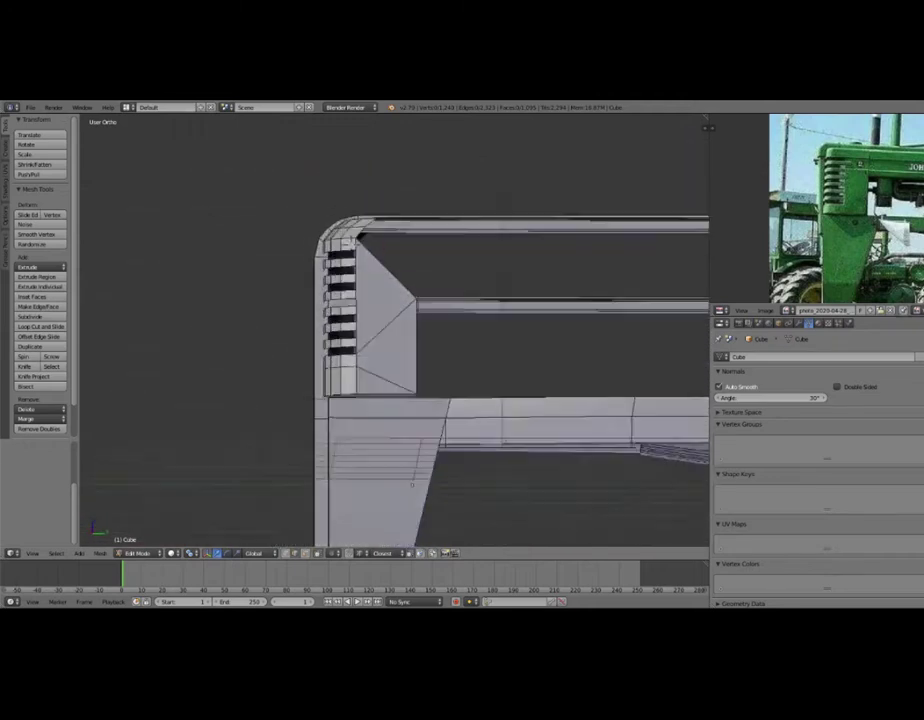
scroll(428, 346, "up", 2)
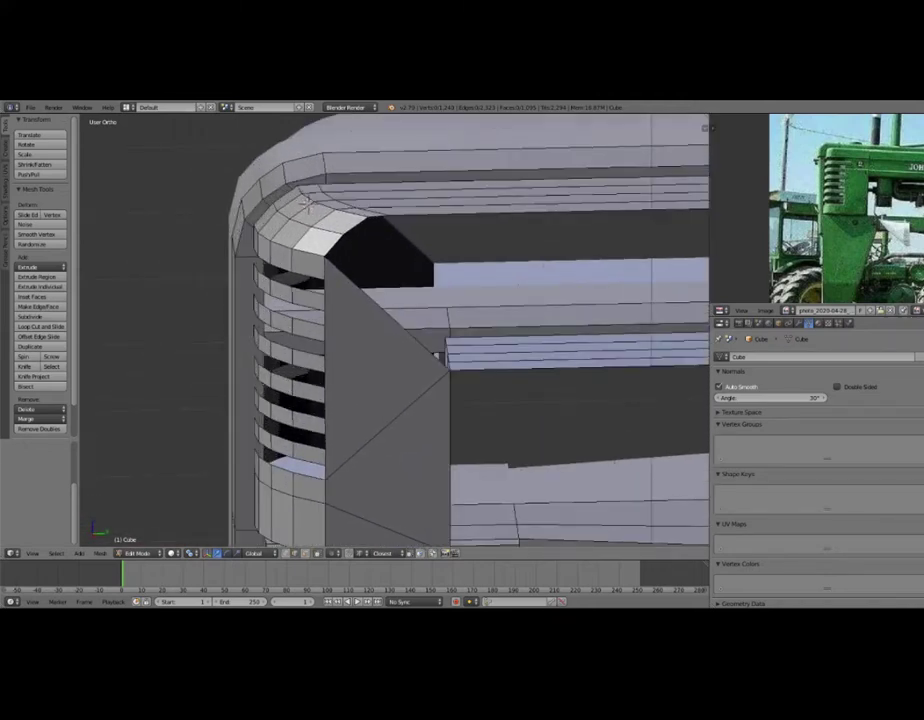
scroll(307, 202, "down", 4)
middle_click_drag(307, 202, 118, 182)
Select the frame's inner corner edge loop and try filling a face, then undo it.
scroll(118, 182, "up", 4)
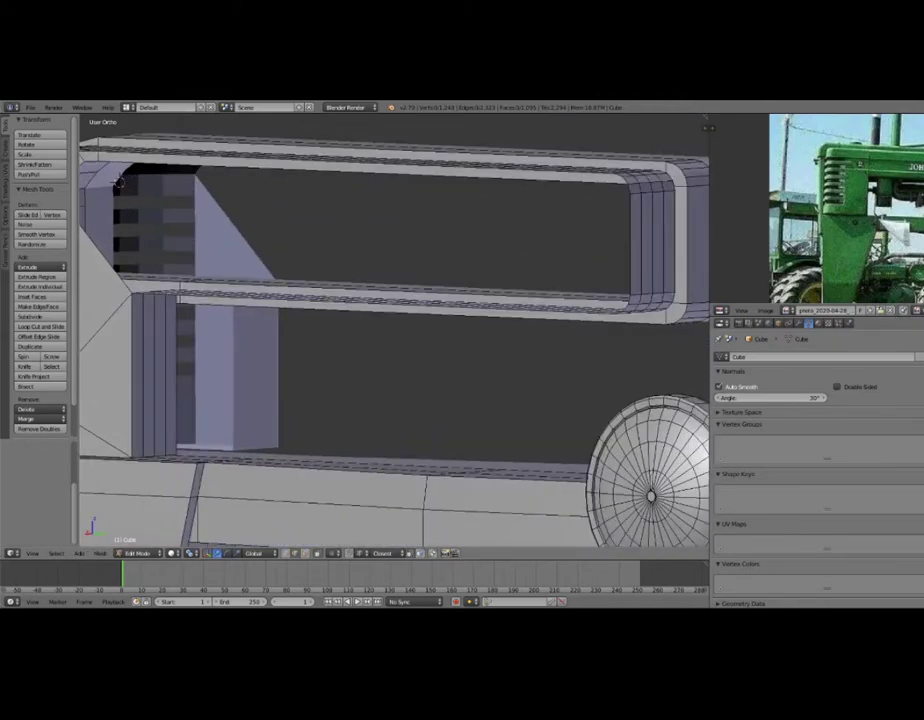
right_click(628, 300)
key("KP_Decimal")
mouse_move(462, 360)
middle_mouse_down()
mouse_move(420, 380)
mouse_move(420, 400)
middle_mouse_up()
right_click(392, 350, "alt")
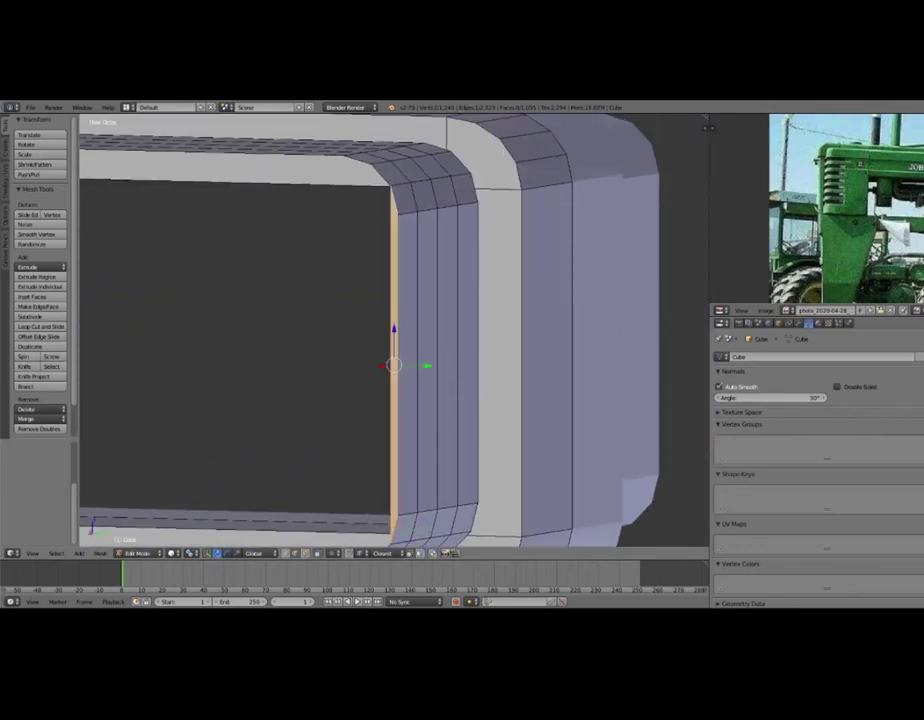
scroll(390, 330, "down", 2)
key("f")
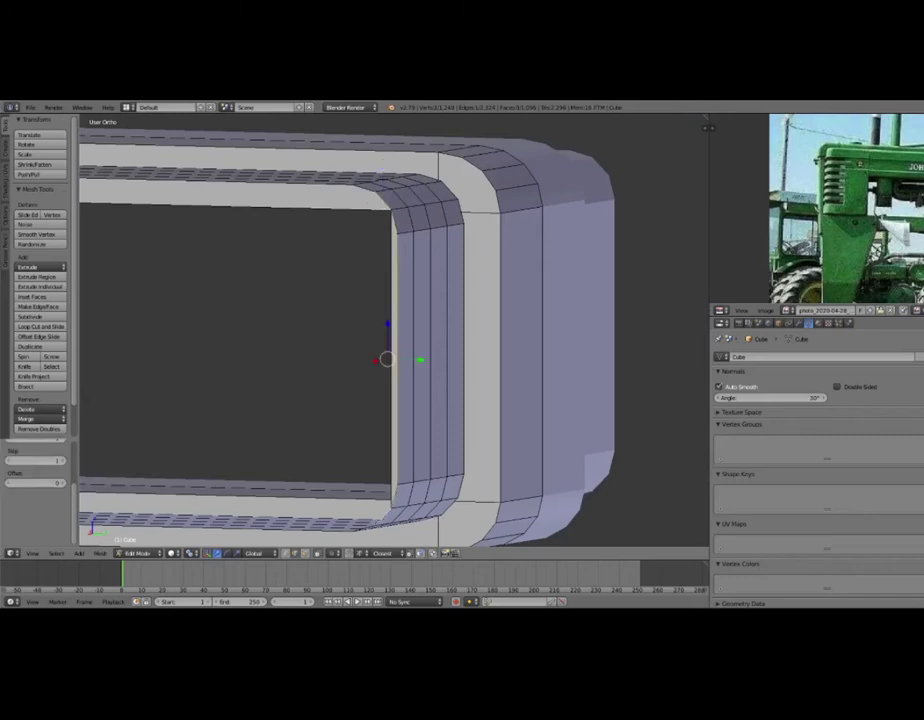
key("ctrl+z")
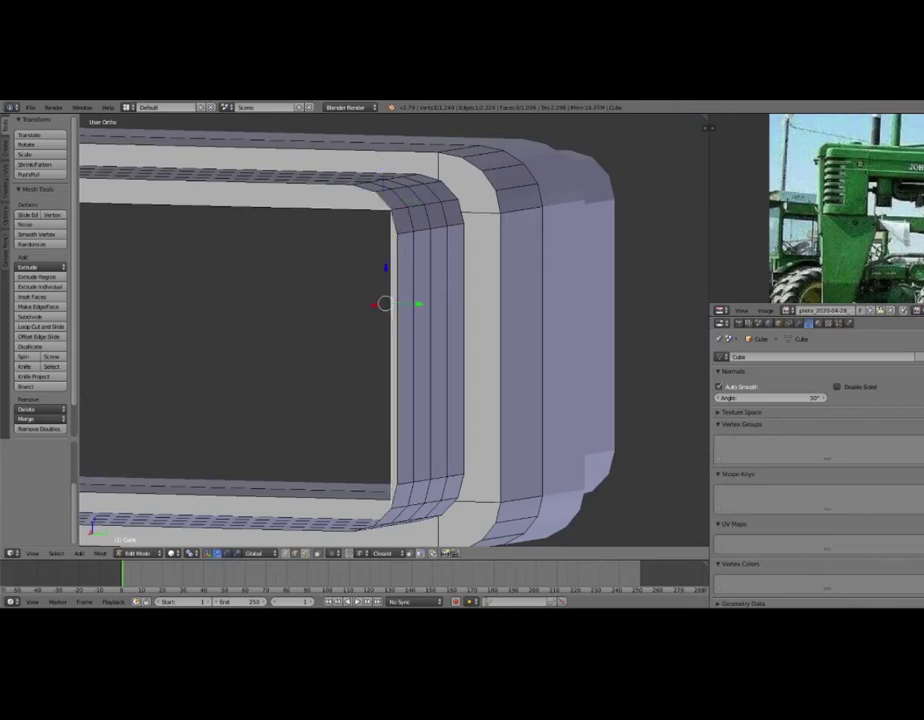
Select the frame's inner edge path from the top corner down to the bottom.
mouse_move(400, 330)
middle_mouse_down()
mouse_move(370, 330)
mouse_move(400, 300)
middle_mouse_up()
key("a")
right_click(372, 188)
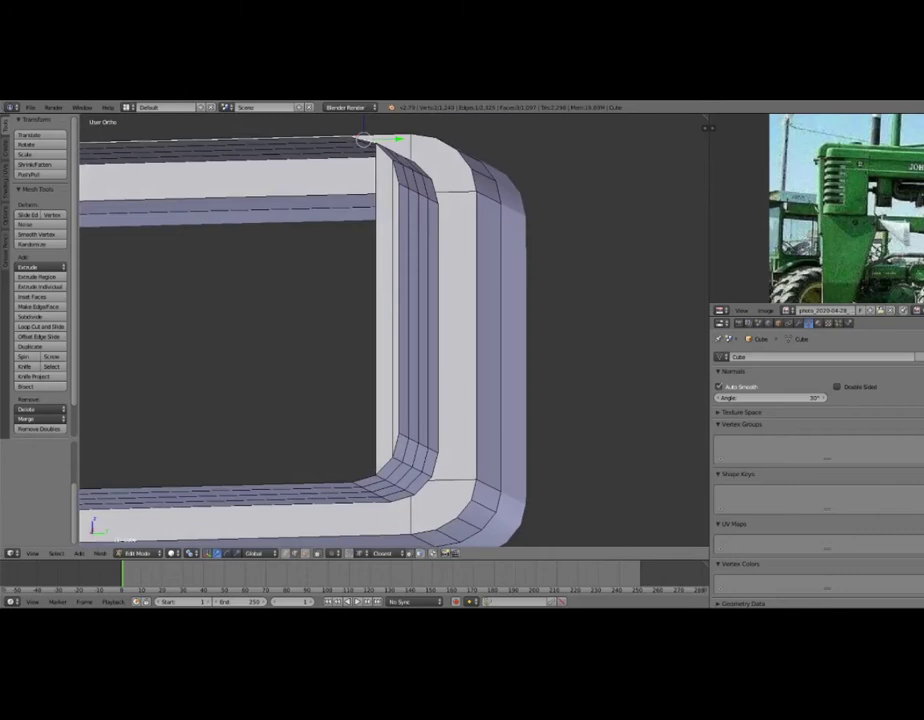
right_click(378, 478, "ctrl")
right_click(370, 210, "shift")
key("ctrl+z")
scroll(400, 330, "down", 1)
middle_click_drag(400, 330, 420, 280)
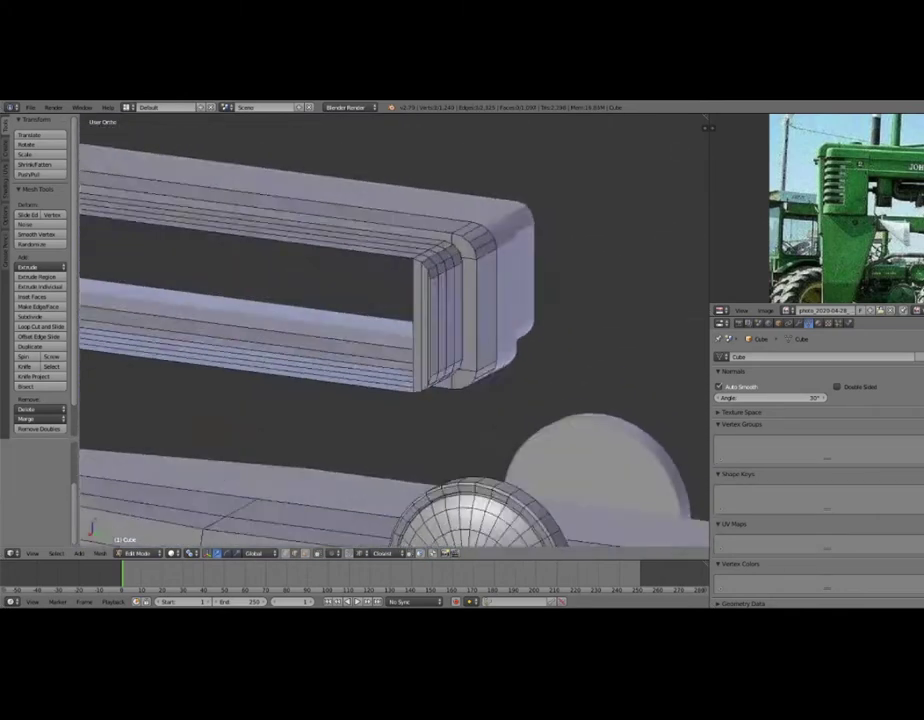
middle_click_drag(400, 330, 442, 278)
key("ctrl+shift+z")
Pick vertices and a triangular face on the rail from a high oblique view.
middle_click_drag(400, 330, 330, 310)
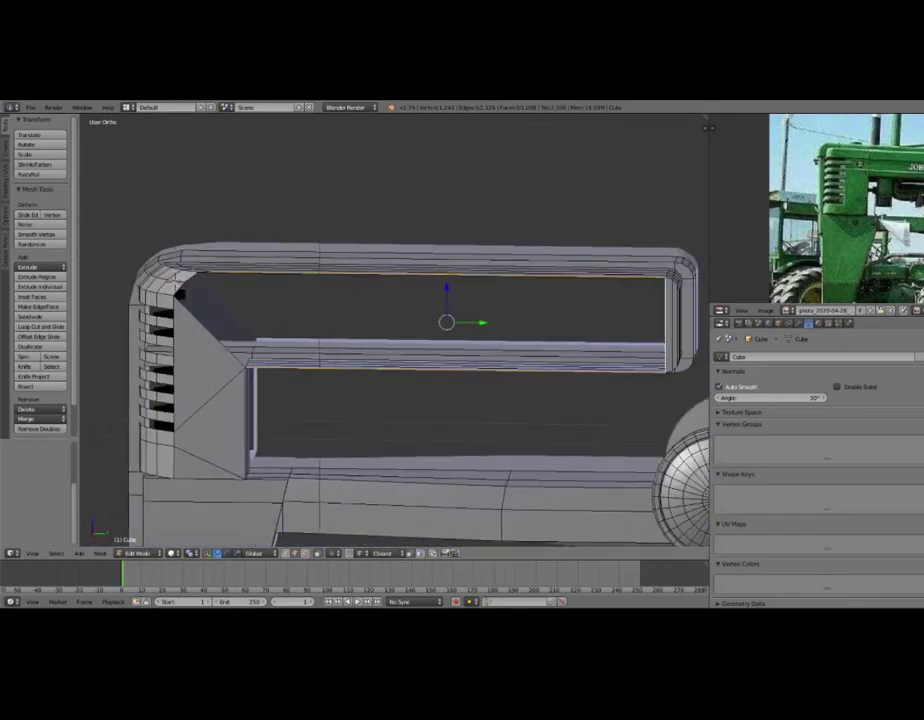
scroll(446, 322, "up", 3)
right_click(444, 309)
key("a")
mouse_move(444, 309)
middle_mouse_down()
mouse_move(95, 340)
mouse_move(138, 323)
mouse_move(120, 305)
middle_mouse_up()
right_click(300, 338)
key("a")
right_click(216, 286)
key("a")
right_click(264, 377)
right_click(305, 429, "shift")
scroll(305, 429, "down", 5)
Orbit and zoom around the whole model to inspect the slotted grille and front end.
mouse_move(305, 429)
middle_mouse_down()
mouse_move(612, 138)
mouse_move(557, 142)
middle_mouse_up()
scroll(507, 208, "down", 3)
middle_click_drag(507, 208, 427, 214)
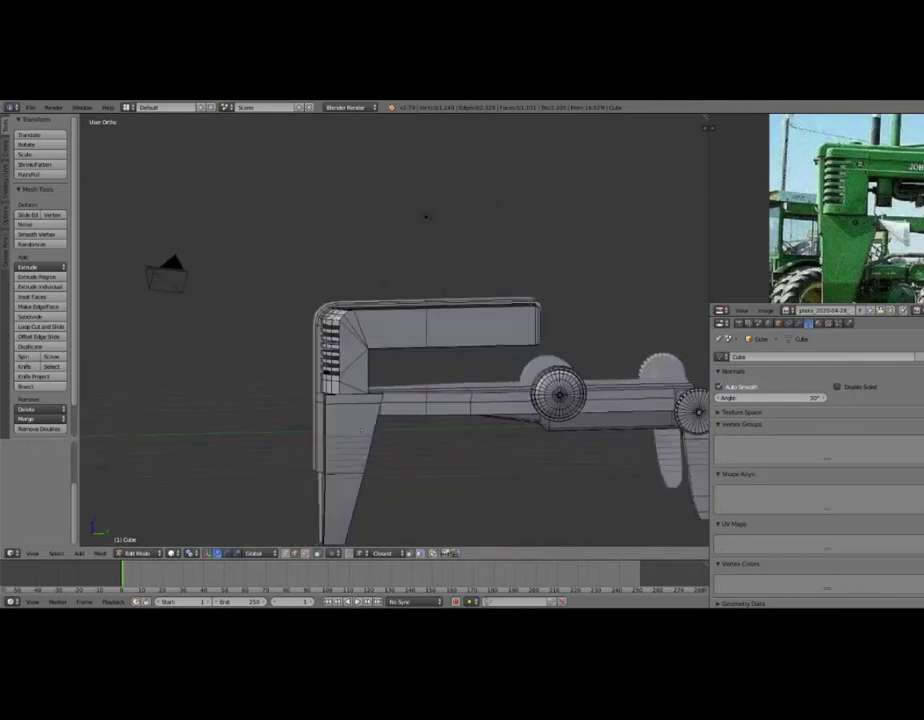
scroll(427, 214, "up", 4)
mouse_move(498, 131)
middle_mouse_down()
mouse_move(332, 128)
mouse_move(360, 132)
middle_mouse_up()
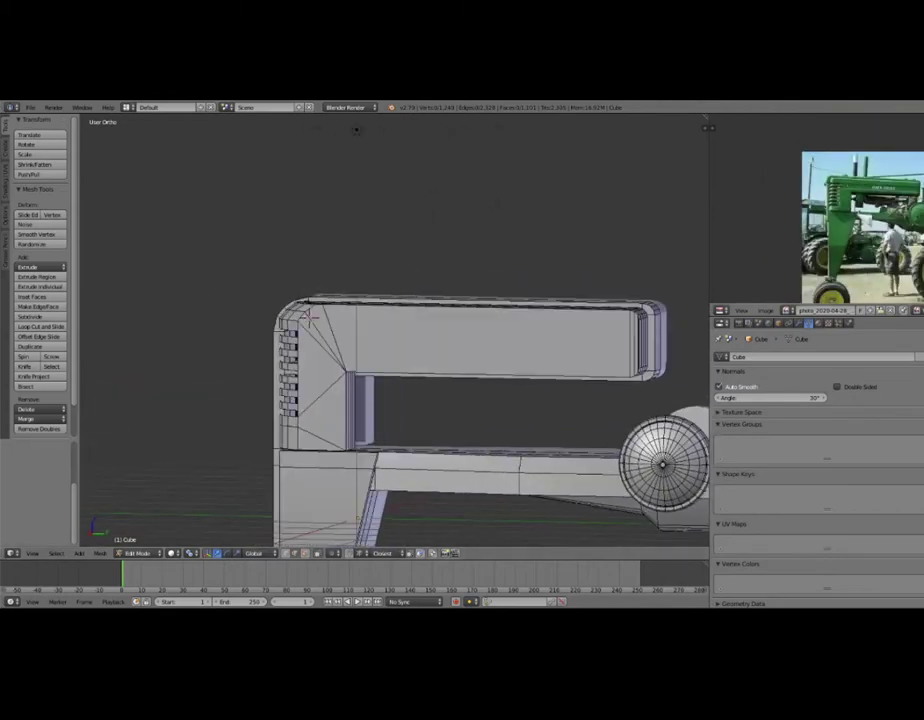
scroll(356, 130, "up", 1)
scroll(395, 330, "down", 3)
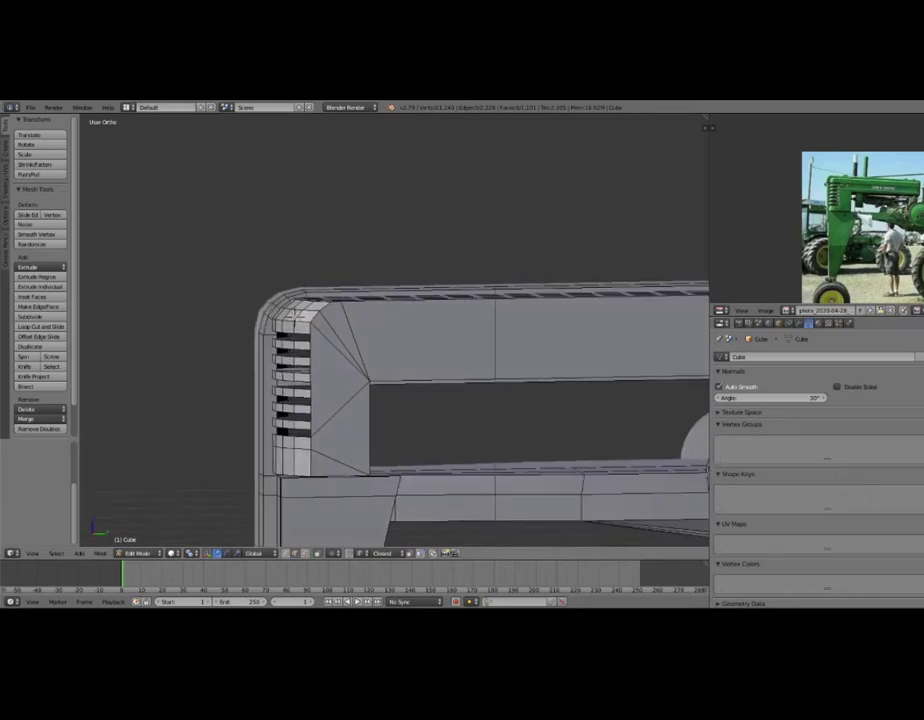
middle_click_drag(395, 330, 430, 300)
mouse_move(474, 197)
middle_mouse_down()
mouse_move(425, 208)
mouse_move(432, 184)
middle_mouse_up()
scroll(432, 184, "up", 2)
scroll(440, 155, "up", 2)
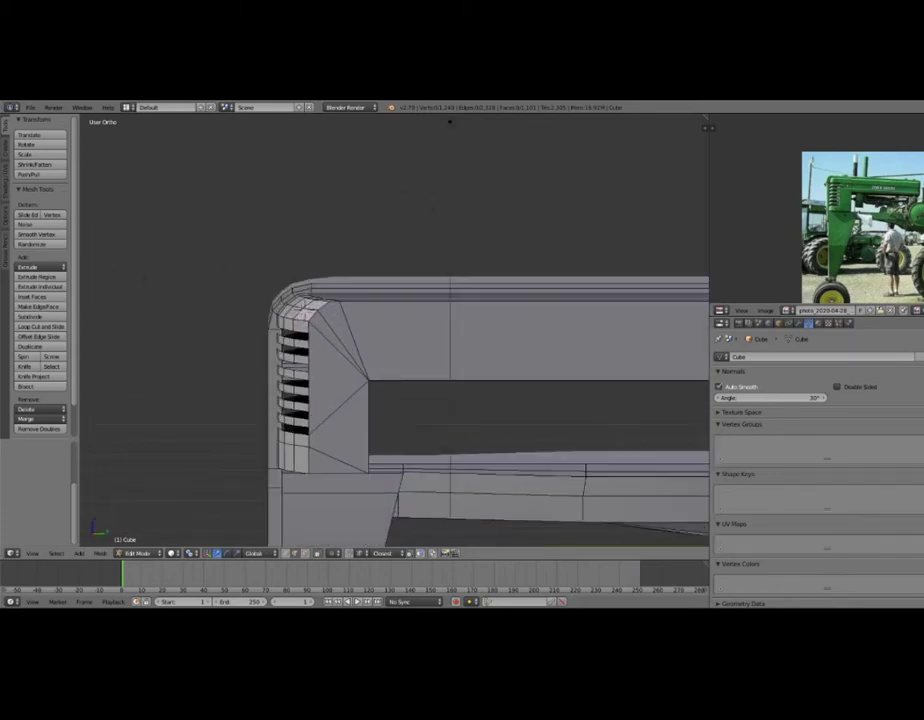
scroll(450, 152, "down", 2)
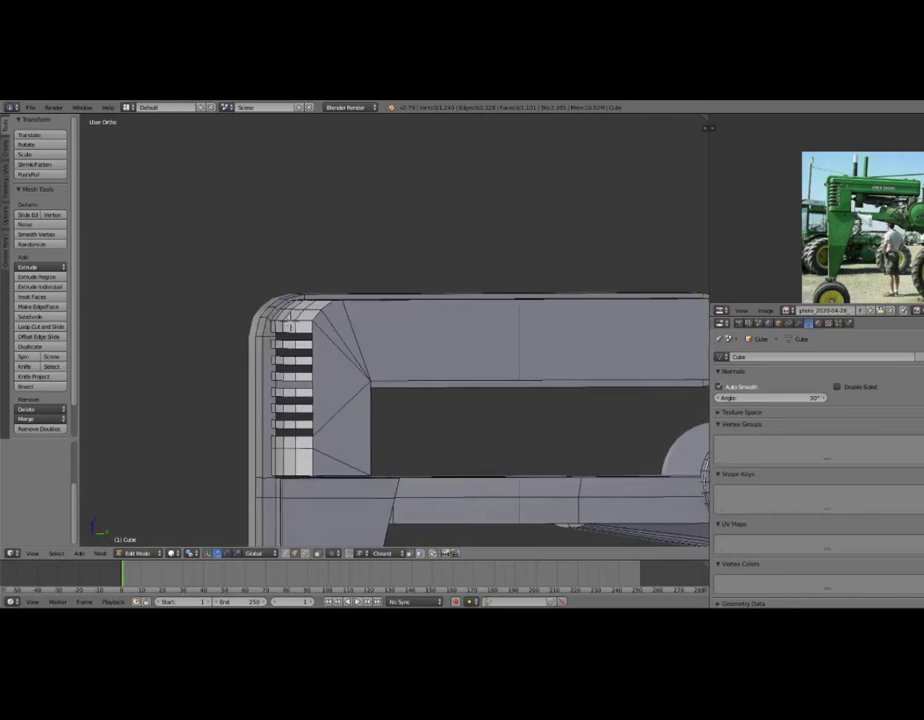
scroll(455, 152, "down", 2)
mouse_move(455, 152)
middle_mouse_down()
mouse_move(497, 113)
mouse_move(342, 115)
mouse_move(370, 128)
middle_mouse_up()
Knife-cut a new lengthwise edge along the hood's top bar.
key("k")
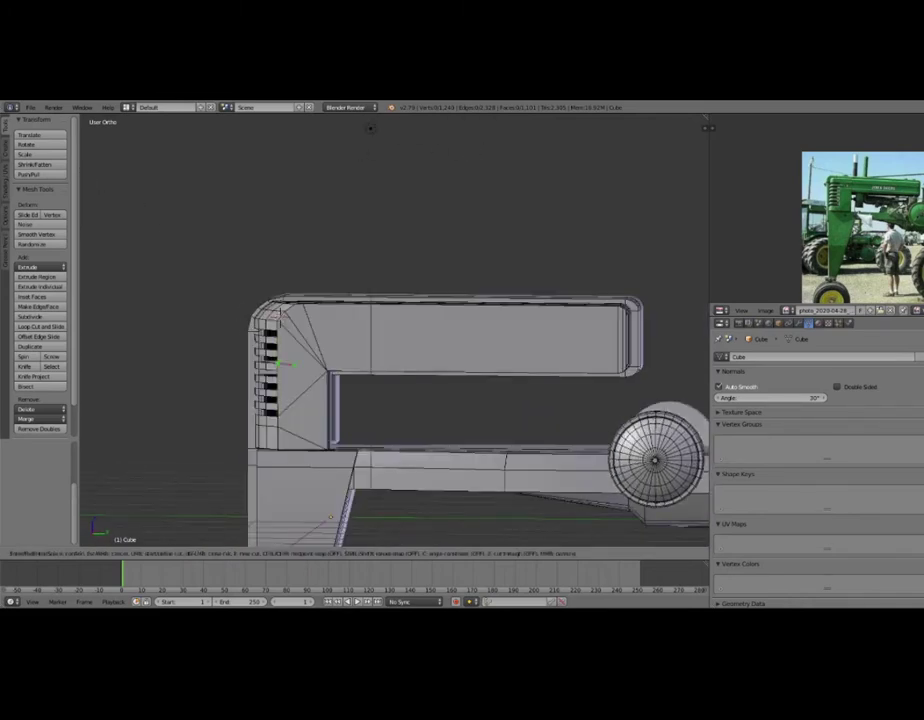
left_click(626, 367)
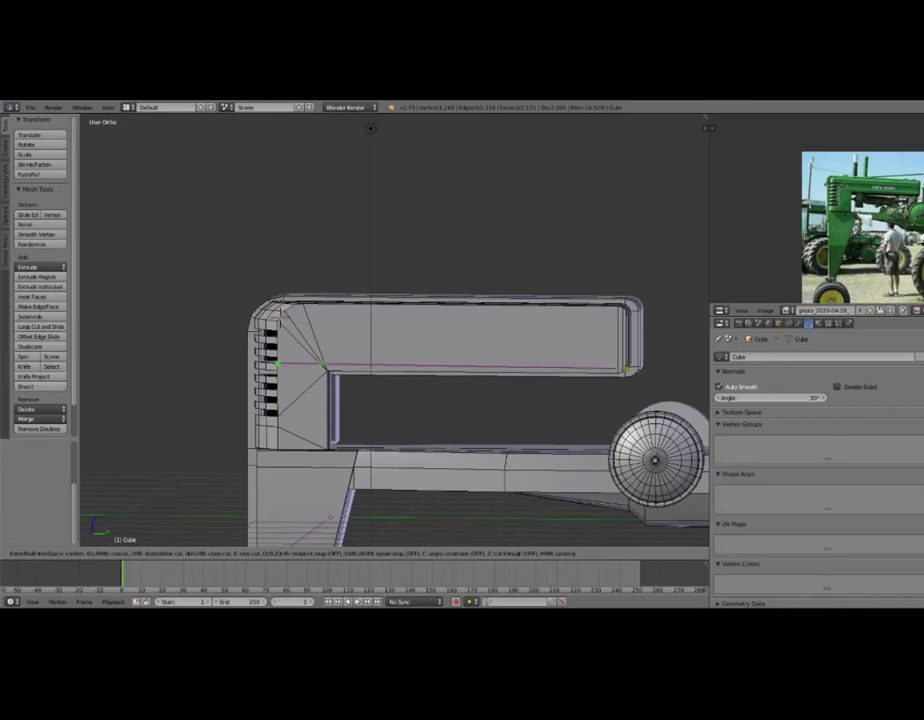
mouse_move(371, 128)
middle_mouse_down()
mouse_move(373, 159)
mouse_move(246, 162)
middle_mouse_up()
scroll(246, 162, "up", 4)
scroll(495, 385, "up", 4)
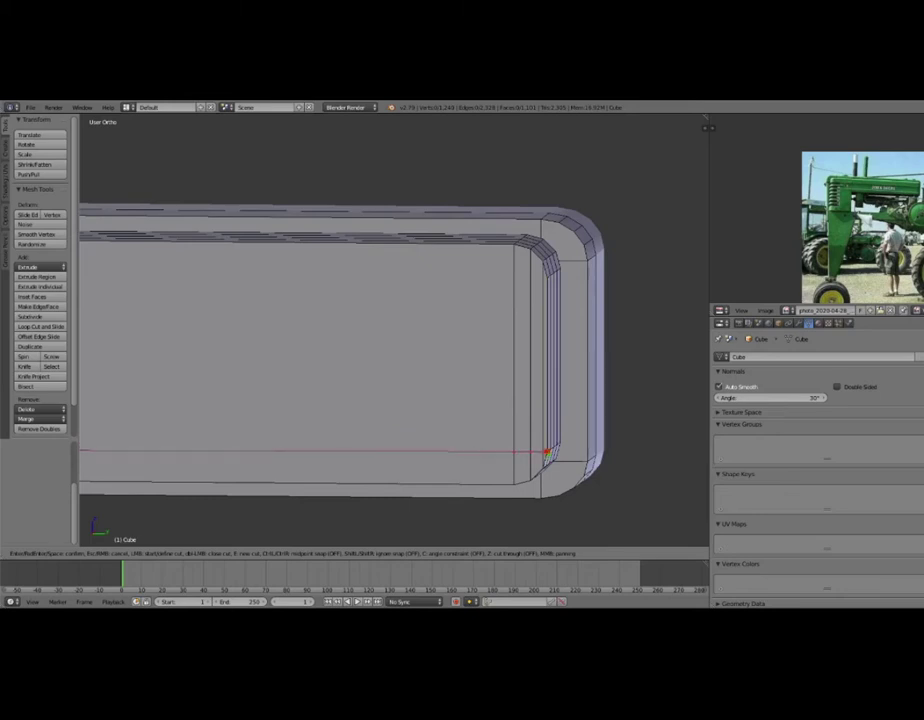
key("Return")
scroll(216, 161, "down", 5)
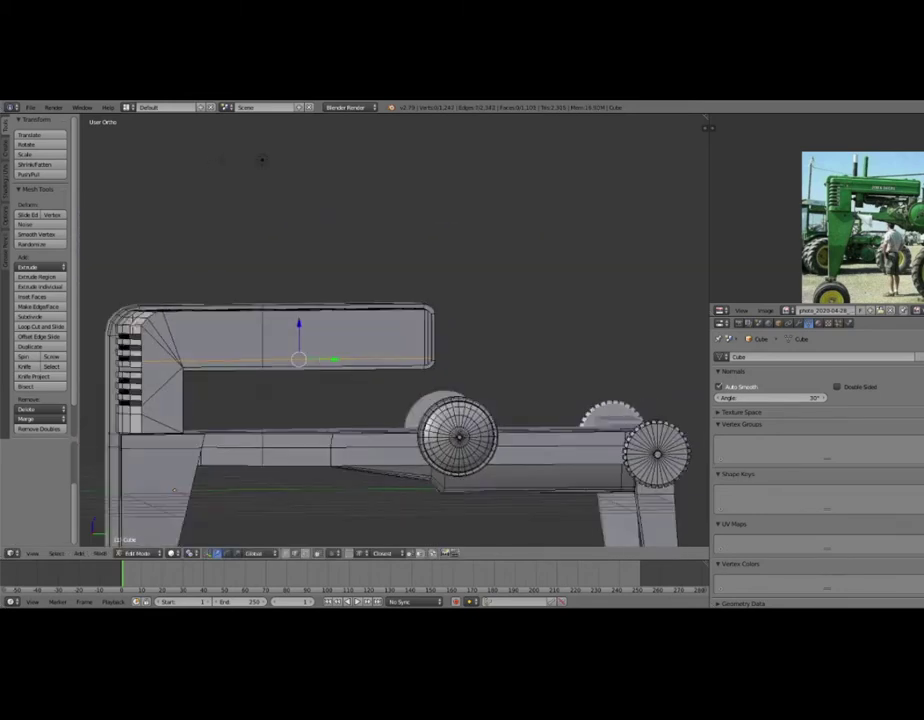
scroll(167, 150, "up", 2)
scroll(357, 165, "up", 1)
scroll(357, 165, "up", 3)
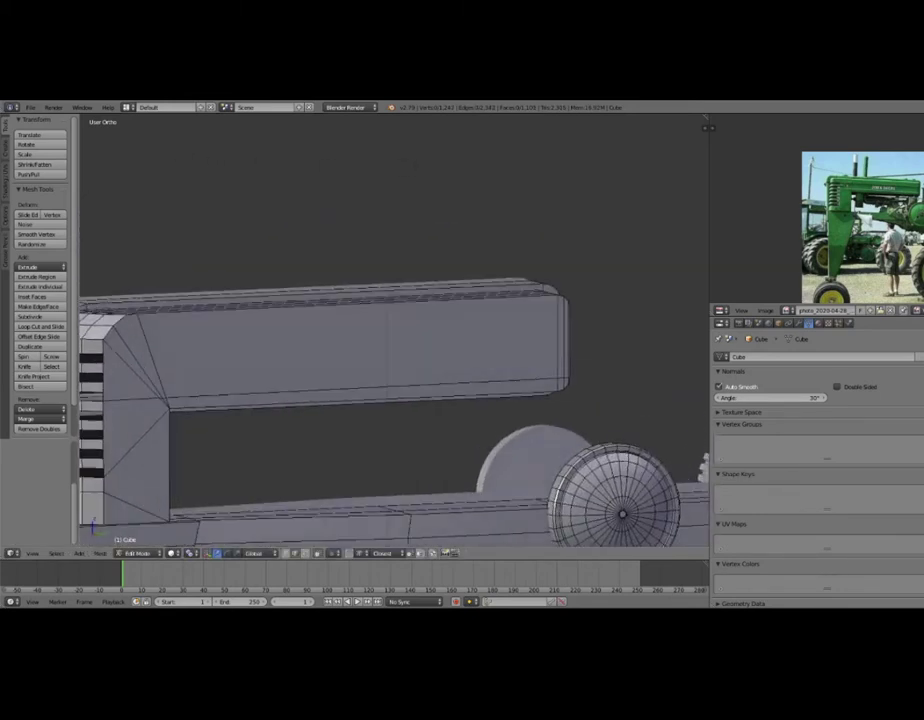
middle_click_drag(390, 380, 460, 385, "shift")
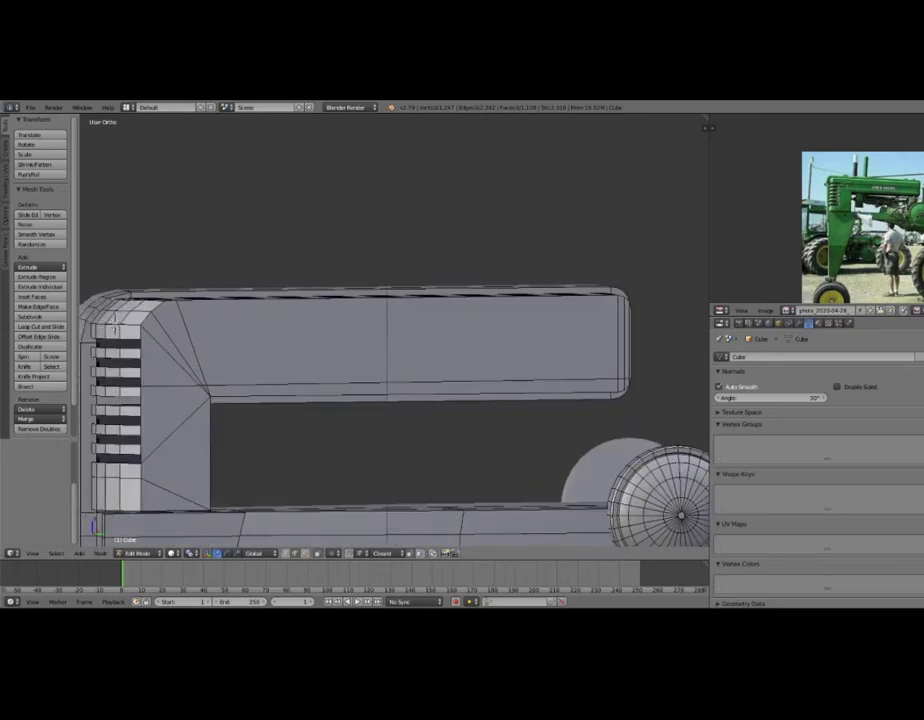
middle_click_drag(250, 250, 152, 282)
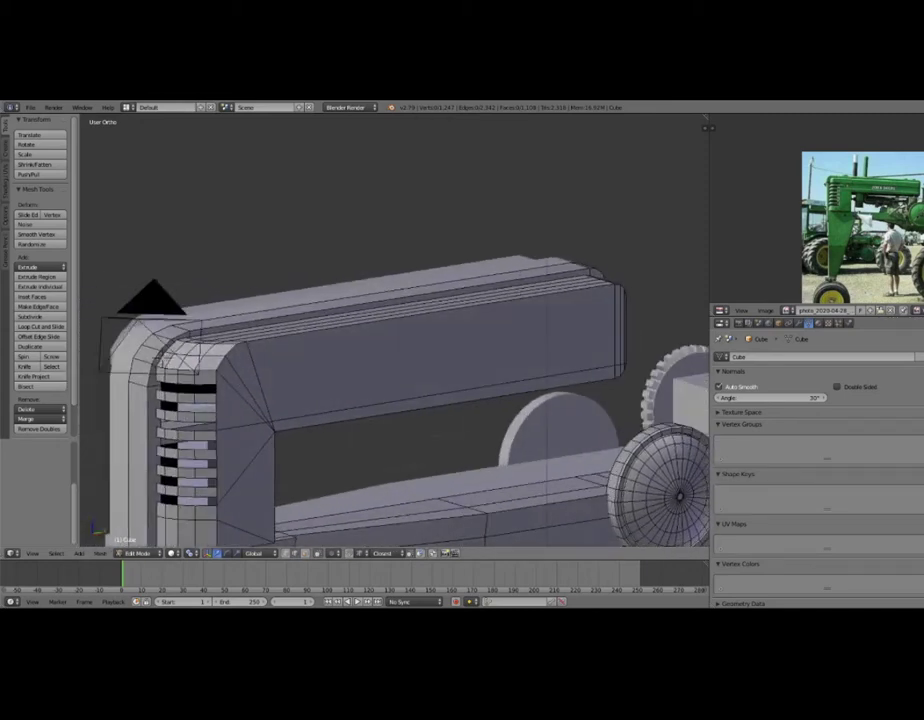
In face select mode, select the six horizontal grille face loops.
key("ctrl+Tab")
key("3")
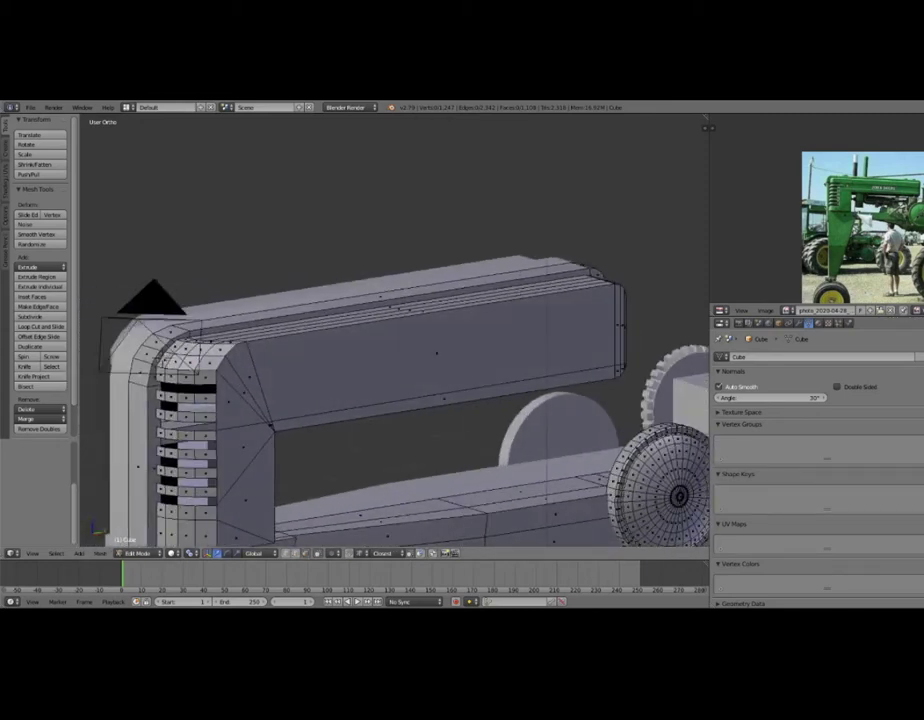
right_click(200, 398, "alt")
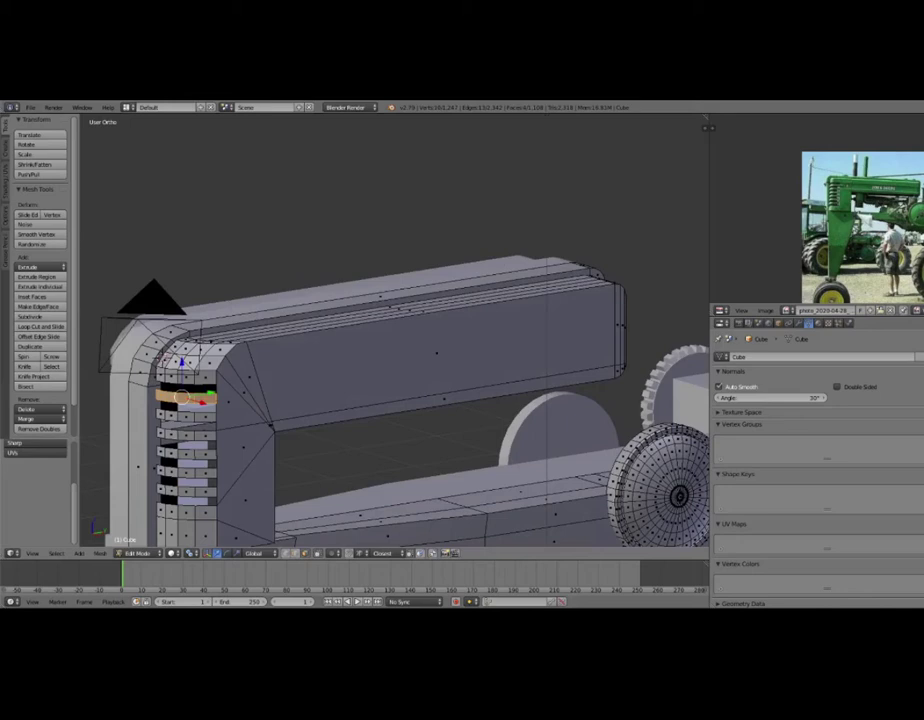
right_click(200, 410, "alt+shift")
right_click(200, 431, "alt+shift")
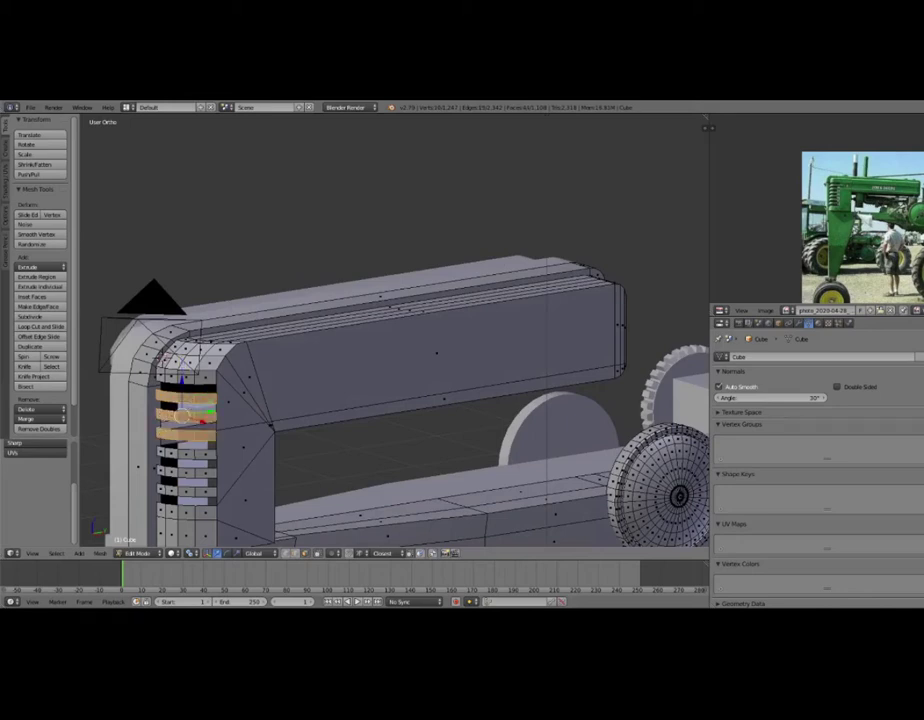
right_click(200, 448, "alt+shift")
right_click(200, 466, "alt+shift")
right_click(200, 483, "alt+shift")
mouse_move(200, 483)
middle_mouse_down()
mouse_move(474, 212)
mouse_move(459, 208)
mouse_move(368, 283)
mouse_move(362, 272)
middle_mouse_up()
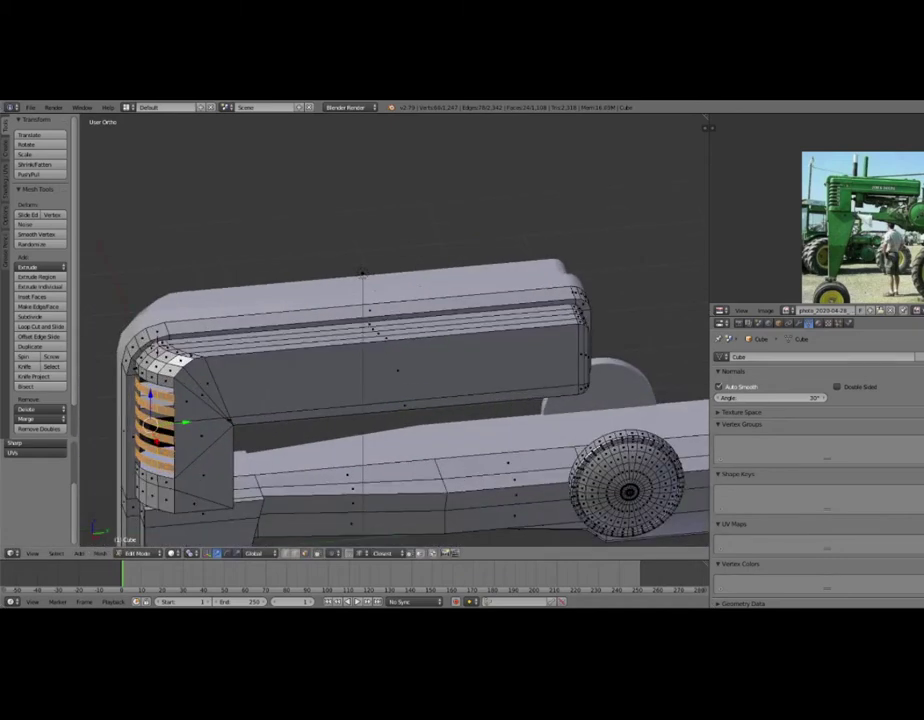
Extrude the grille faces outward along their normals to give the grille depth.
key("e")
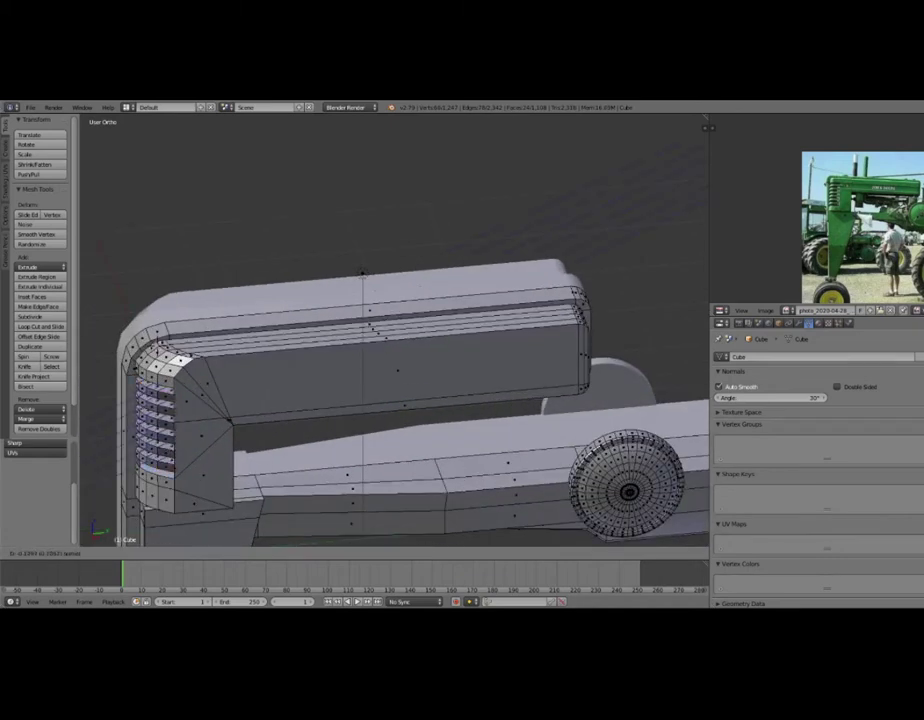
left_click(363, 272)
mouse_move(363, 272)
middle_mouse_down()
mouse_move(503, 179)
mouse_move(450, 191)
mouse_move(244, 331)
mouse_move(440, 214)
mouse_move(309, 243)
mouse_move(427, 167)
mouse_move(395, 148)
mouse_move(386, 110)
mouse_move(406, 144)
middle_mouse_up()
key("a")
key("a")
key("ctrl+z")
key("a")
Check the solid hood in object mode, then return to editing it.
key("Tab")
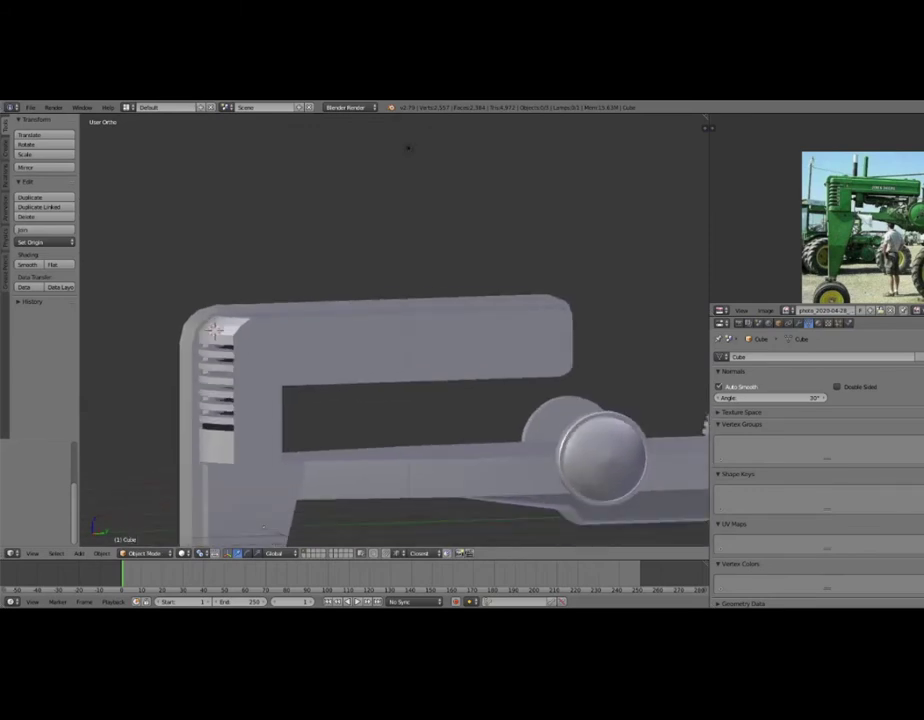
key("Tab")
middle_click_drag(310, 140, 445, 121)
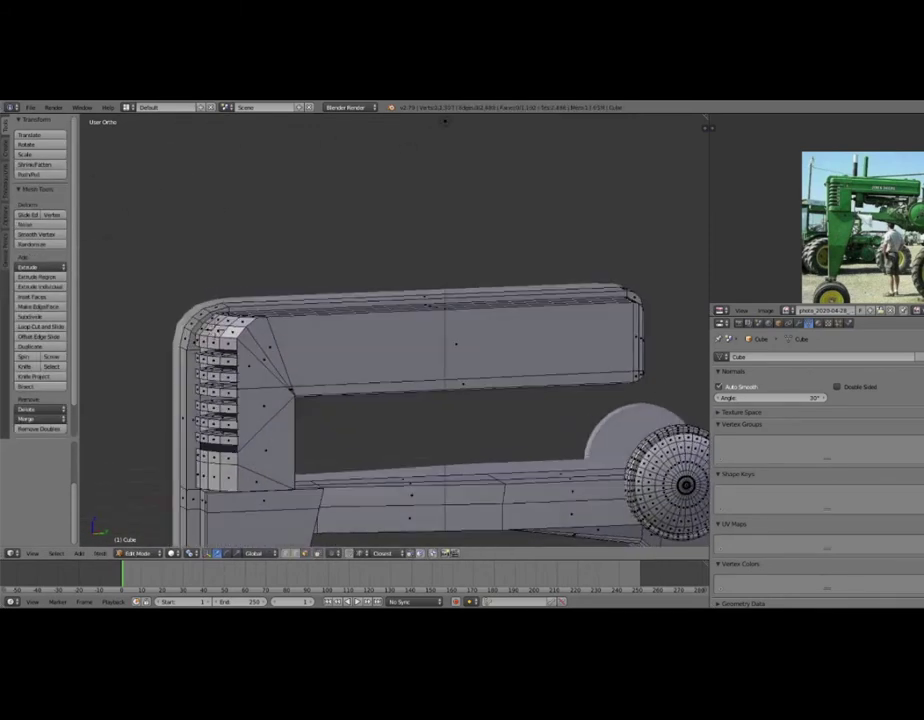
In Right Ortho view, knife a horizontal cut along the side of the hood's top bar.
key("k")
scroll(433, 150, "down", 3)
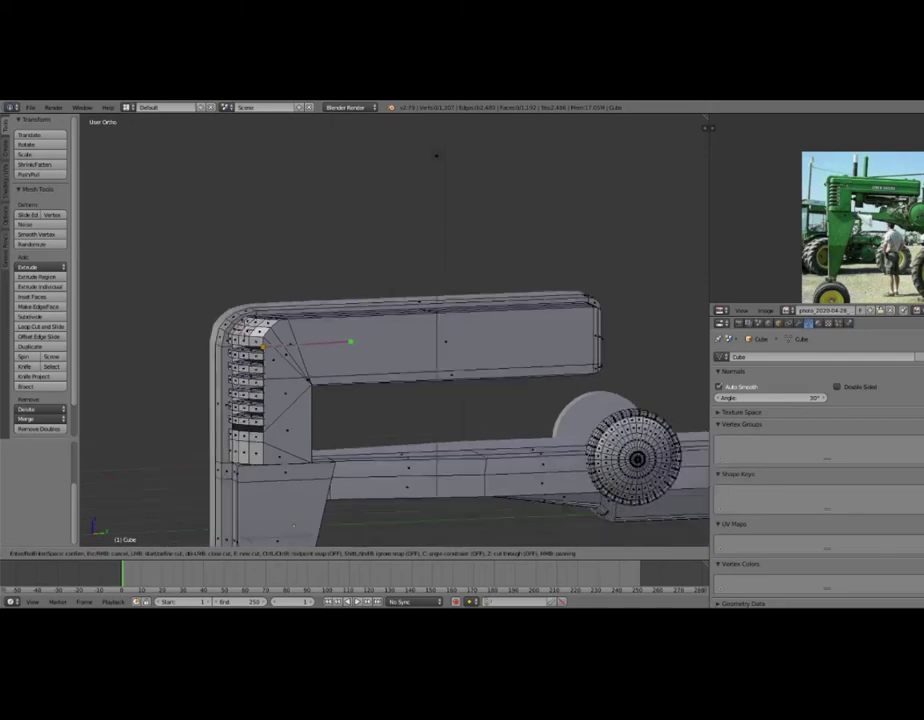
middle_click_drag(433, 150, 342, 206)
scroll(196, 118, "up", 3)
scroll(196, 118, "up", 2)
middle_click_drag(300, 300, 308, 338)
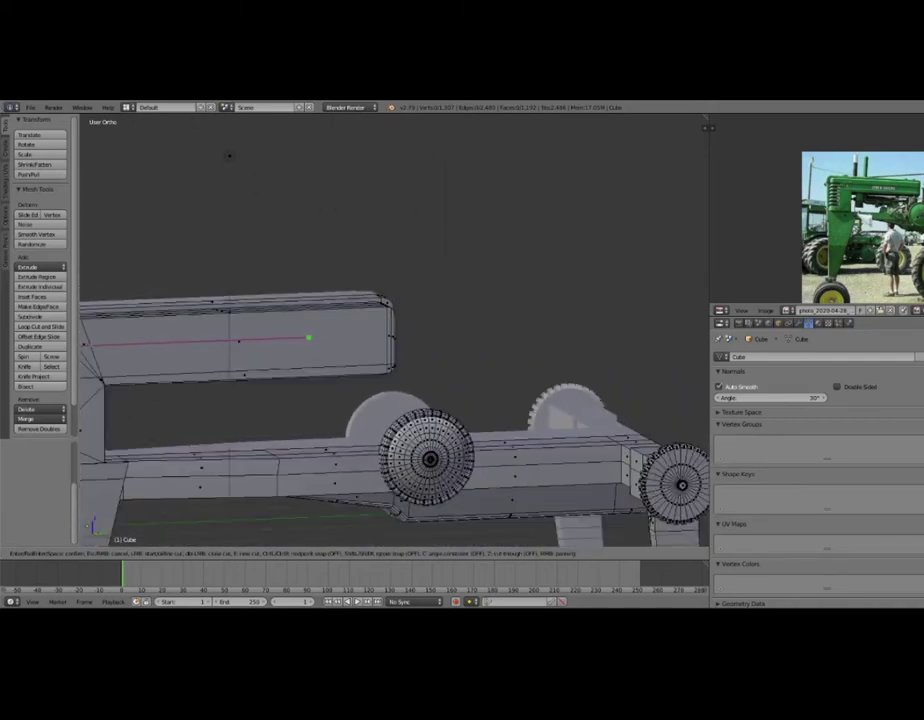
key("Escape")
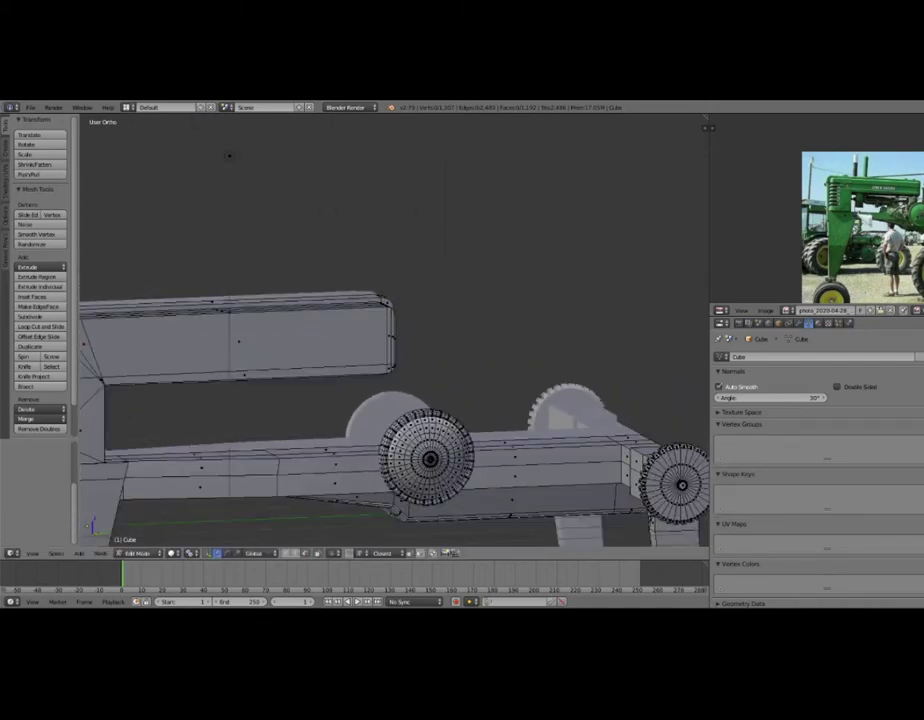
key("KP_1")
key("KP_3")
middle_click_drag(89, 515, 232, 521, "shift")
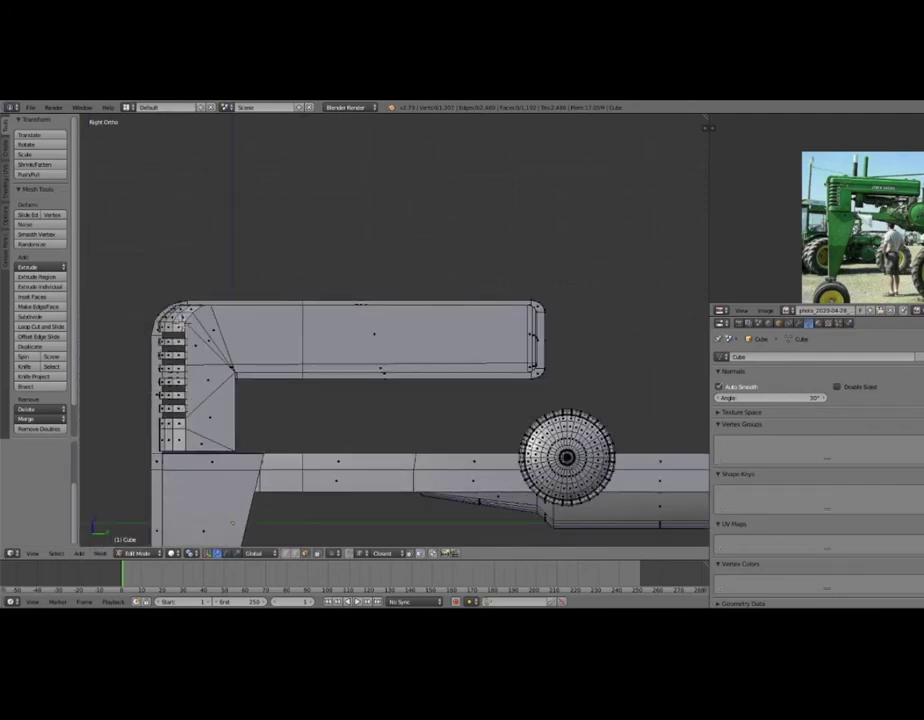
key("k")
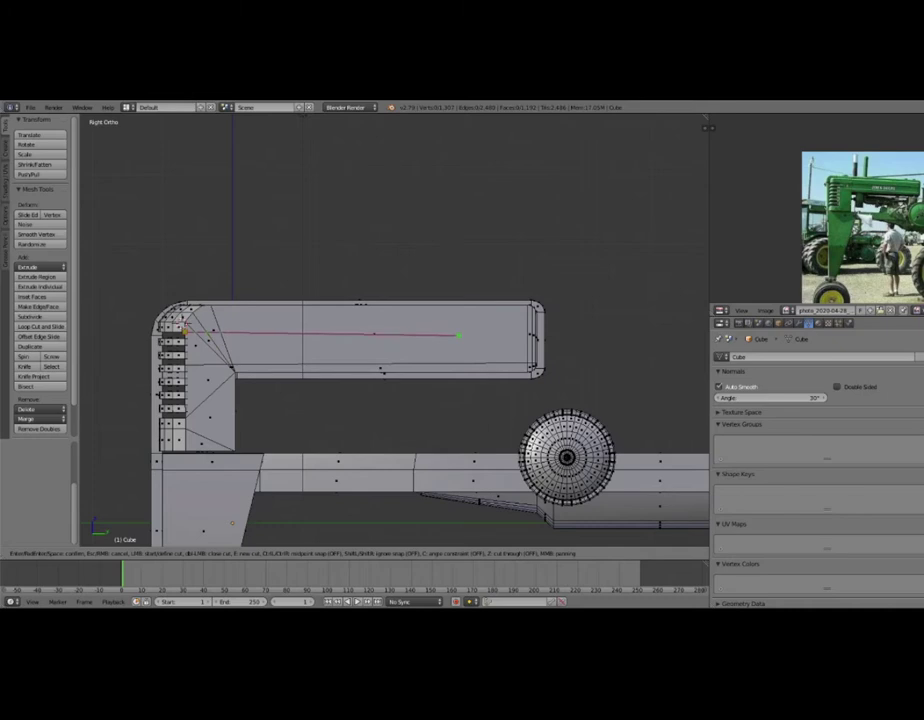
middle_click_drag(509, 324, 379, 324, "shift")
scroll(423, 333, "up", 4)
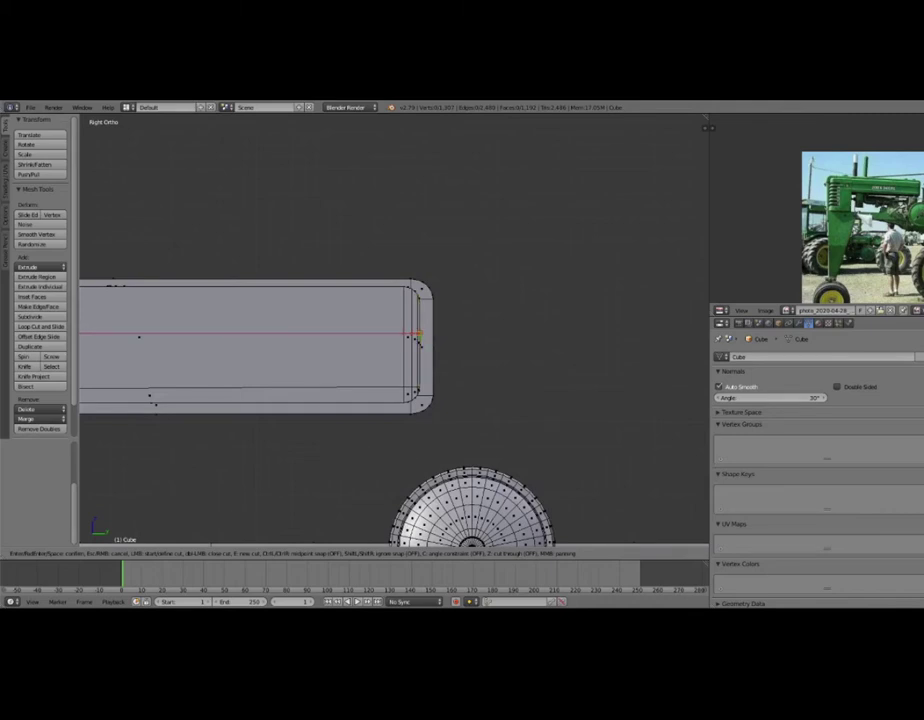
key("Return")
Continue the knife cut across the bar's rounded end faces.
middle_click_drag(419, 338, 360, 280)
scroll(400, 330, "up", 3)
mouse_move(400, 330)
middle_mouse_down()
mouse_move(395, 320)
mouse_move(406, 352)
middle_mouse_up()
key("k")
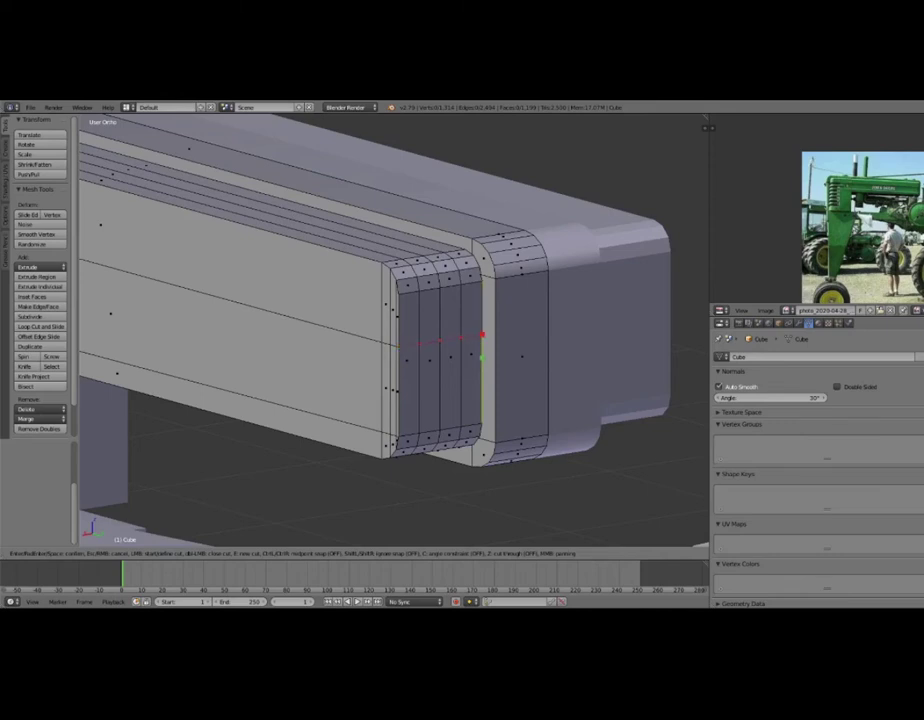
key("Return")
Select the whole hood mesh, clear the selection, and view the top arm side-on.
mouse_move(482, 336)
middle_mouse_down()
mouse_move(490, 345)
mouse_move(420, 335)
mouse_move(450, 300)
middle_mouse_up()
key("l")
key("a")
scroll(390, 340, "down", 5)
scroll(390, 340, "up", 3)
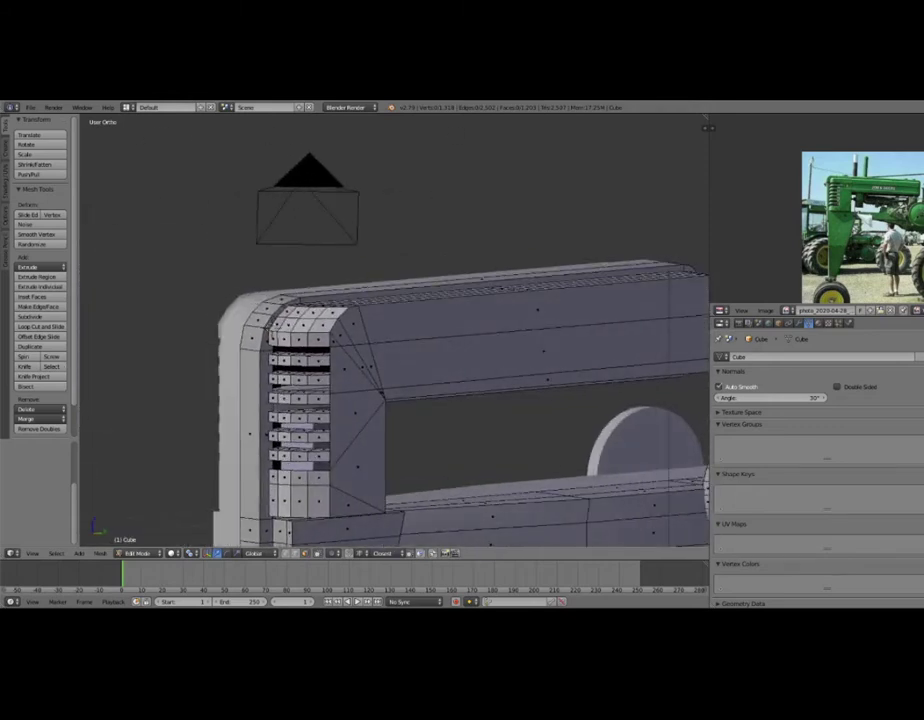
scroll(400, 350, "down", 3)
middle_click_drag(400, 350, 340, 350)
scroll(400, 350, "up", 2)
scroll(400, 350, "up", 3)
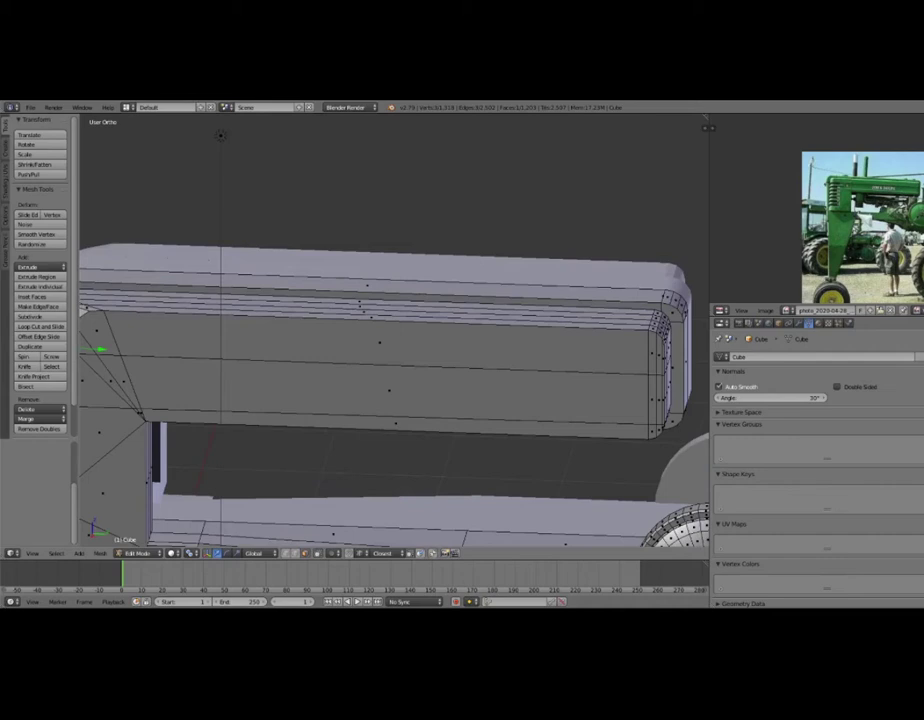
Add a knife cut across the corner face at the arm's rounded end.
right_click(400, 345, "alt")
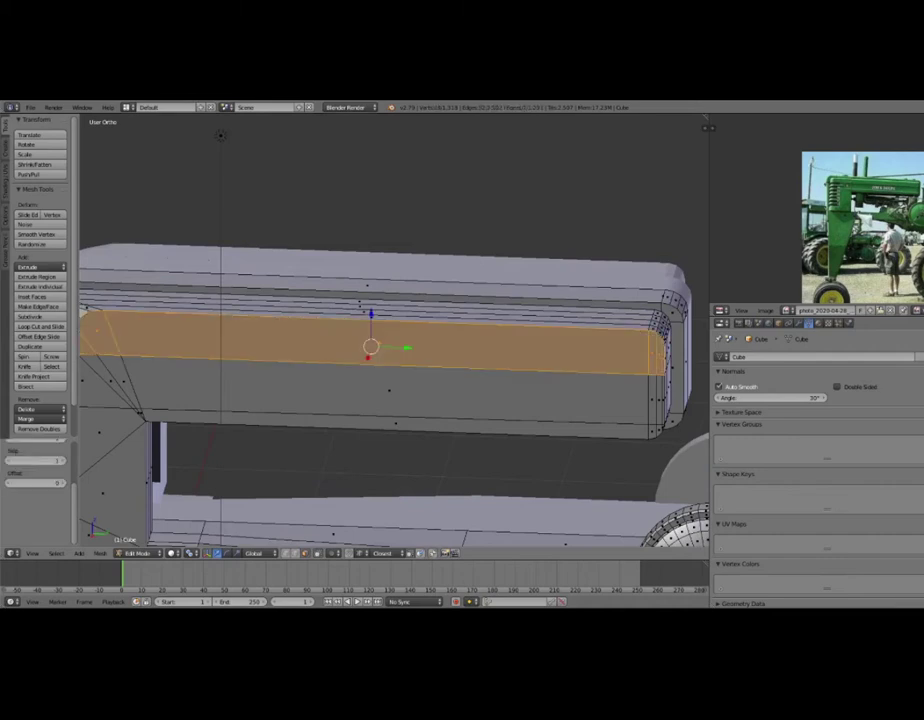
middle_click_drag(500, 340, 325, 335, "shift")
scroll(400, 300, "up", 3)
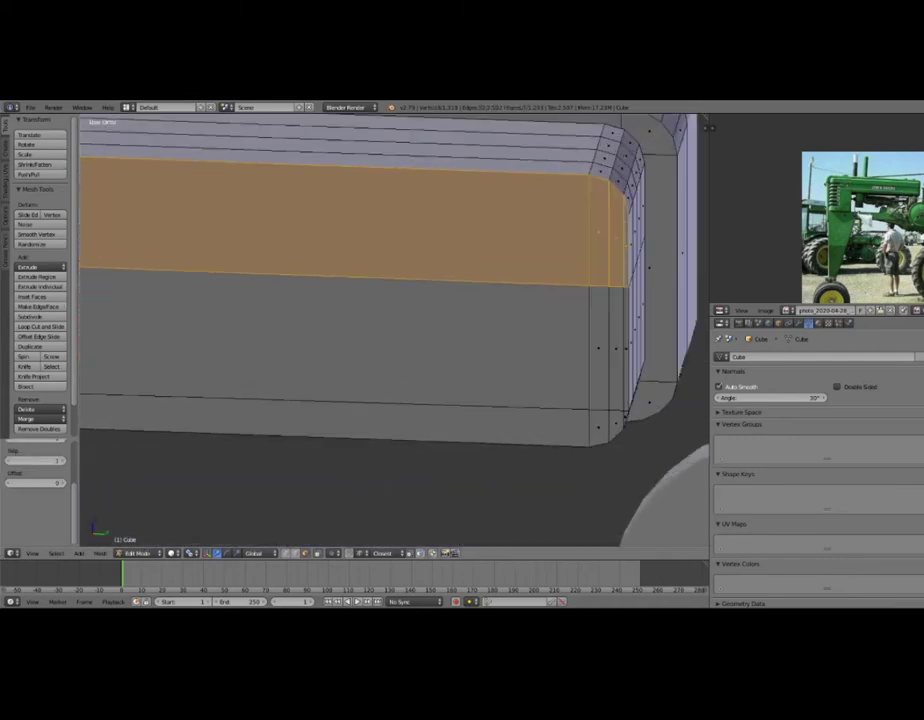
scroll(395, 330, "down", 3)
mouse_move(395, 330)
middle_mouse_down()
mouse_move(450, 330)
mouse_move(412, 347)
middle_mouse_up()
scroll(395, 330, "up", 2)
scroll(395, 330, "up", 2)
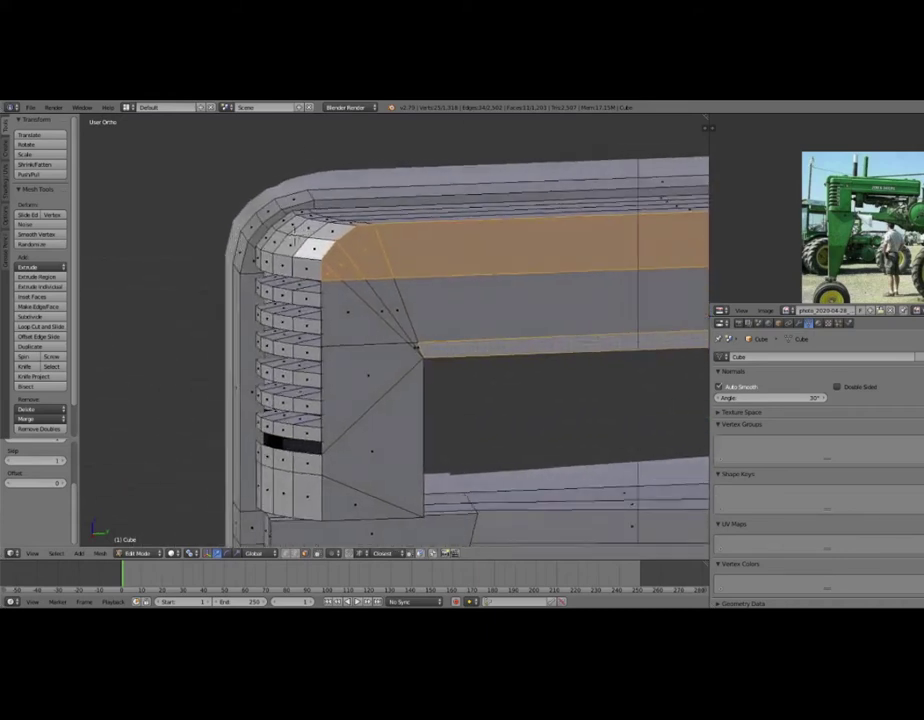
scroll(412, 347, "down", 2)
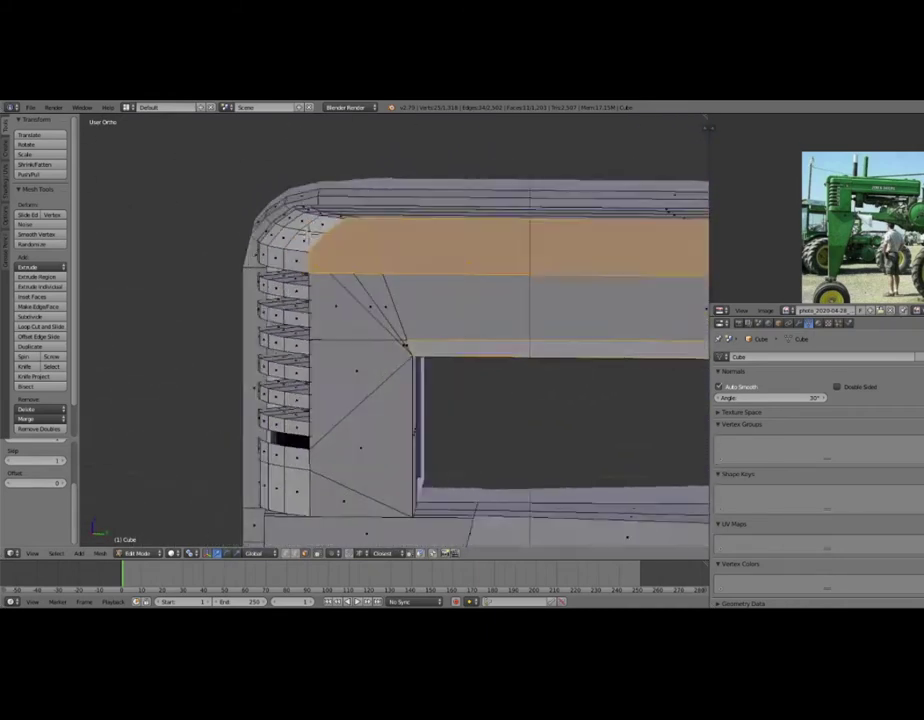
scroll(412, 347, "down", 2)
scroll(412, 347, "up", 3)
key("a")
scroll(222, 180, "up", 2)
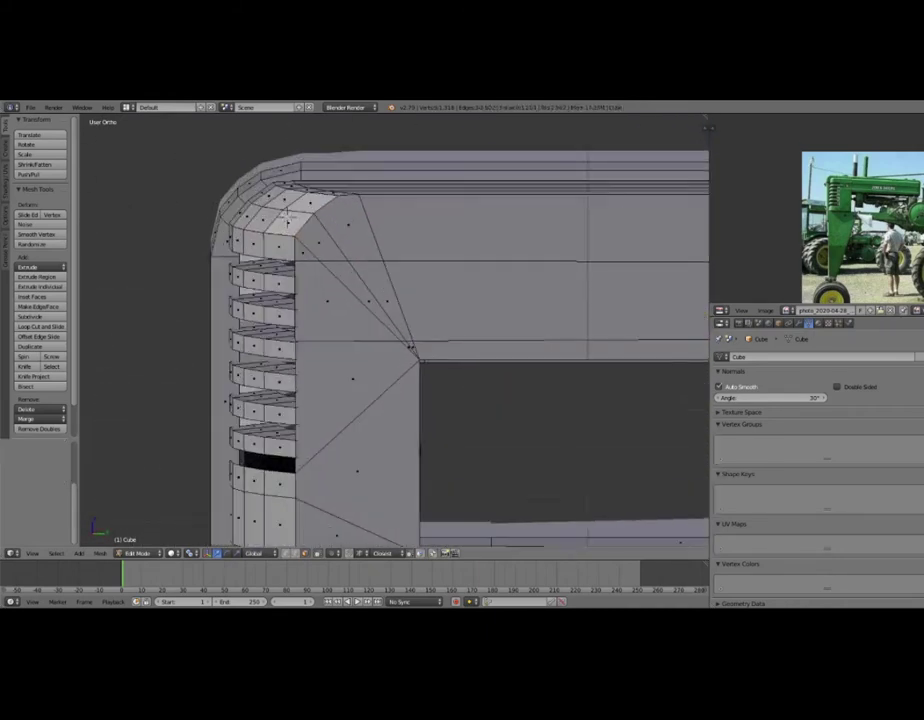
scroll(222, 180, "up", 2)
scroll(222, 180, "up", 2)
scroll(222, 180, "up", 2)
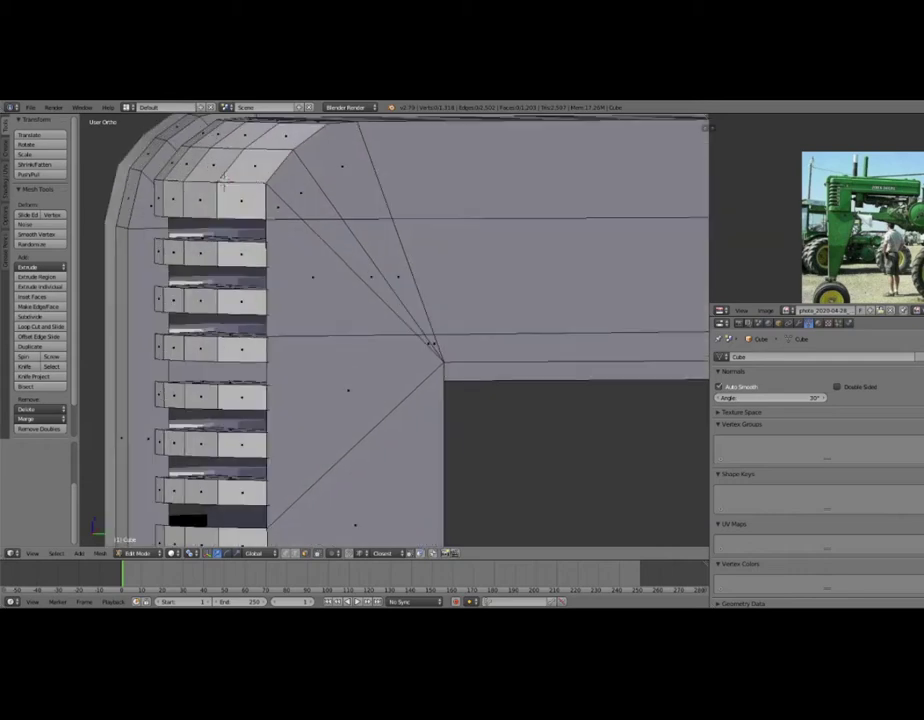
key("k")
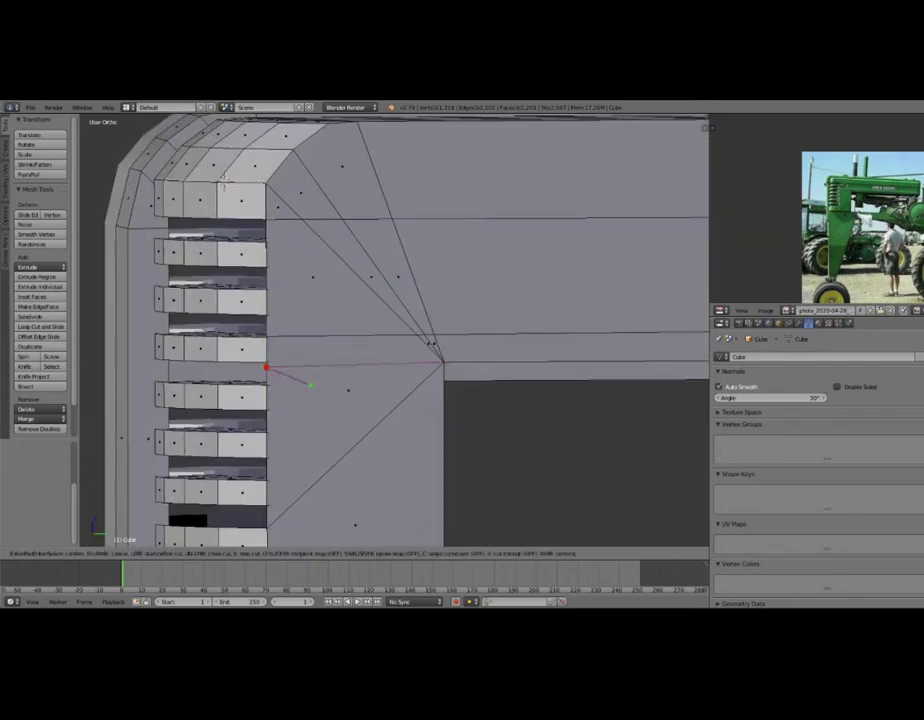
key("Return")
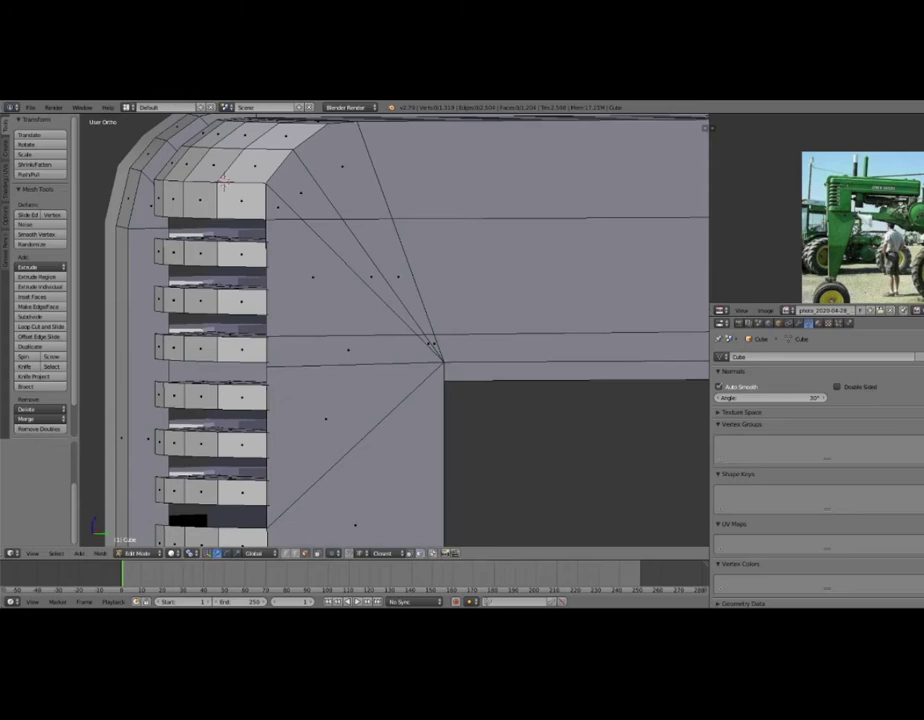
Select the bottom face loop along the hood side.
scroll(395, 330, "down", 2)
scroll(395, 330, "down", 2)
scroll(395, 330, "down", 2)
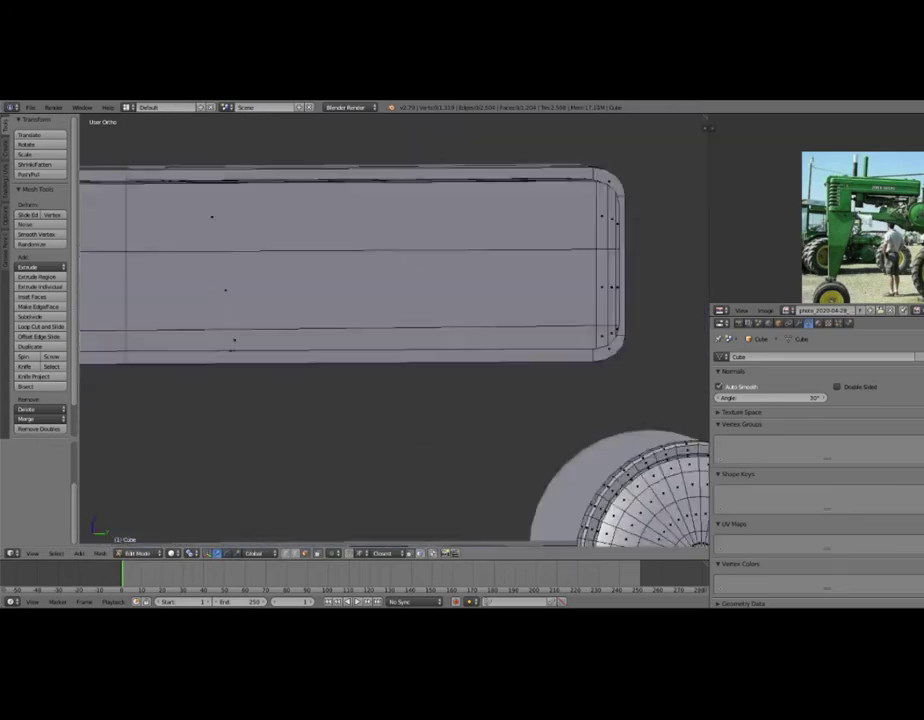
scroll(590, 325, "up", 3)
scroll(395, 330, "down", 3)
right_click(230, 332, "alt")
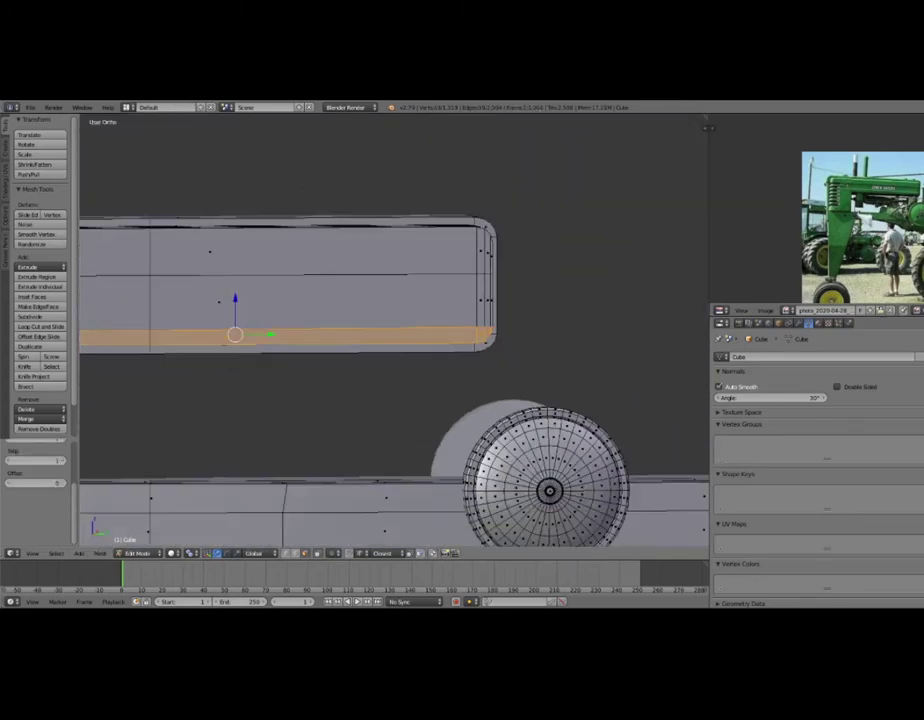
scroll(395, 330, "up", 3)
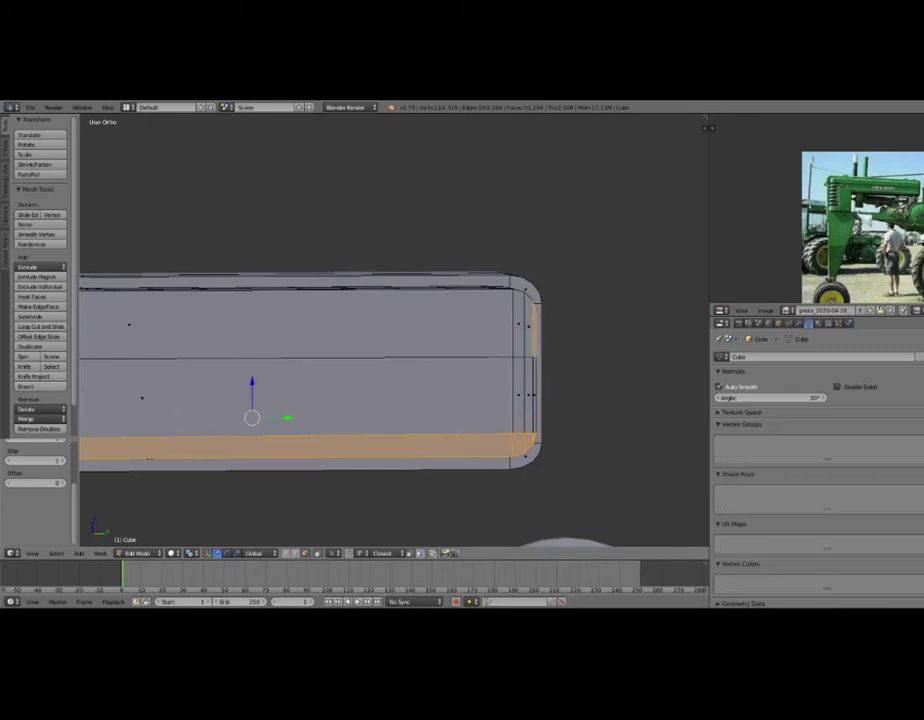
scroll(311, 208, "down", 5)
middle_click_drag(311, 208, 561, 208, "shift")
scroll(489, 212, "up", 5)
scroll(489, 212, "down", 5)
scroll(561, 208, "up", 5)
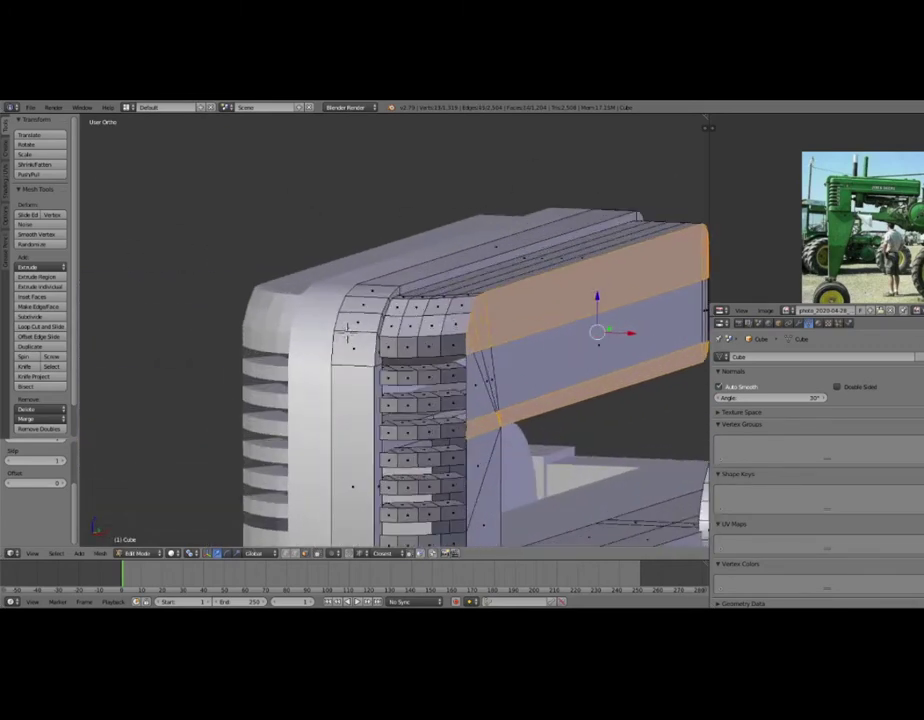
Push the selected band outward and scale it twice to form the raised strip.
key("g")
left_click(603, 386)
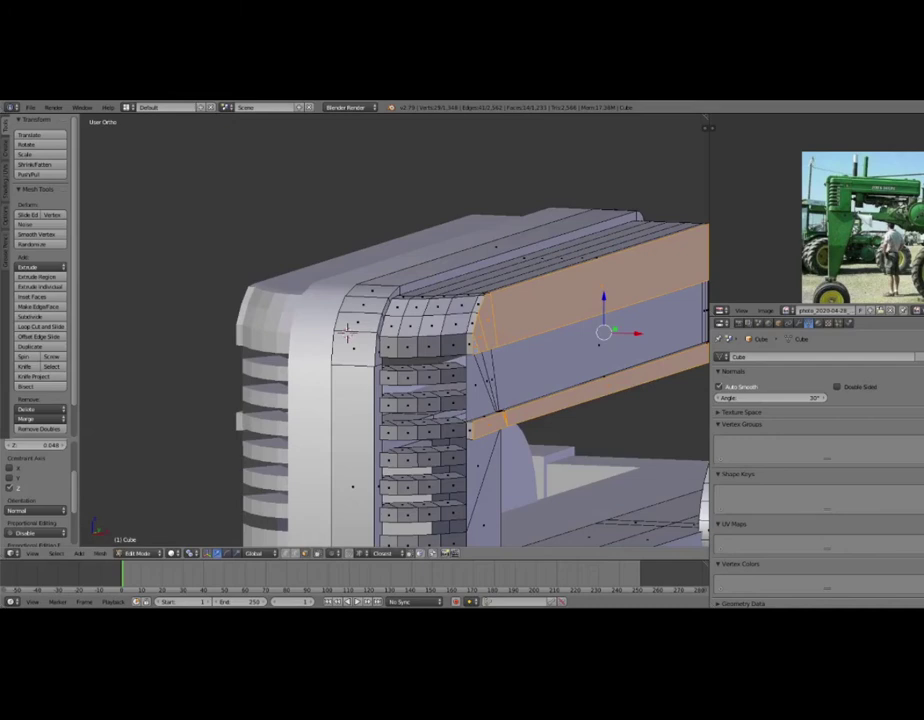
key("s")
left_click(603, 388)
scroll(603, 388, "down", 4)
middle_click_drag(603, 388, 560, 395)
scroll(560, 395, "up", 5)
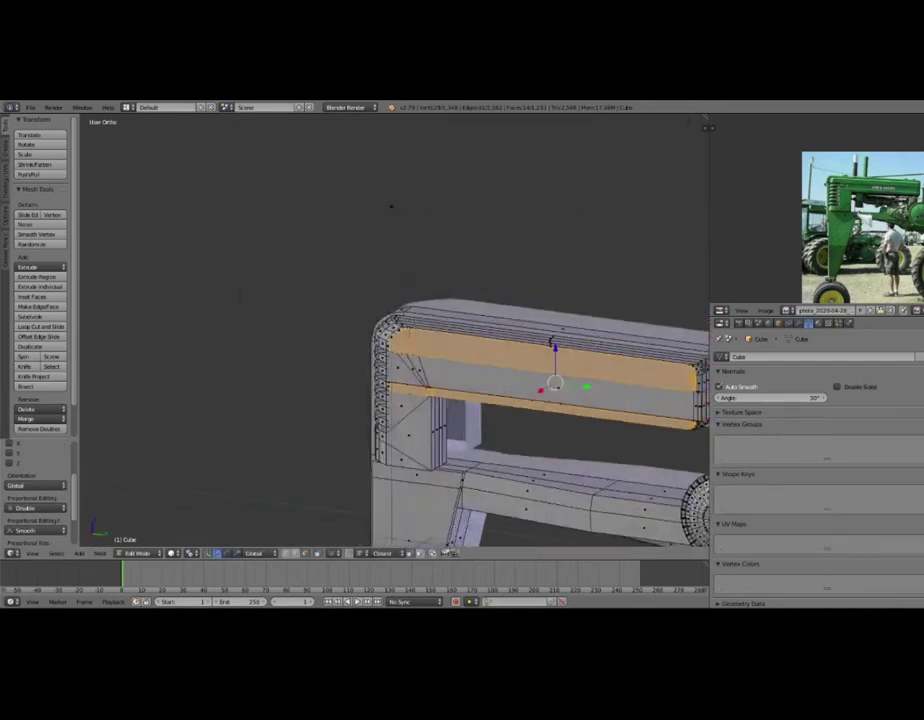
key("s")
left_click(566, 404)
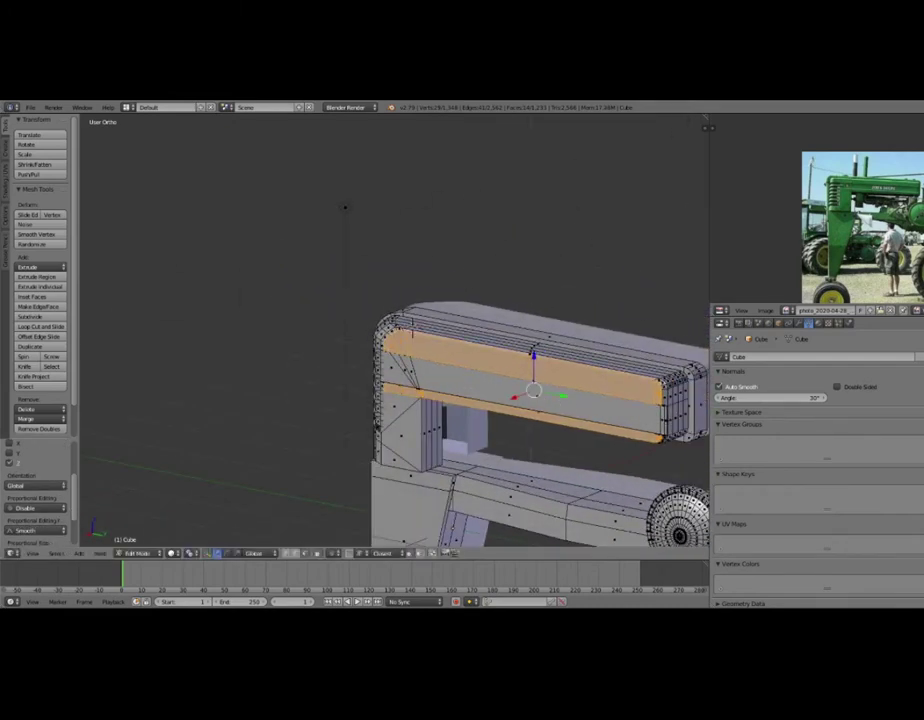
middle_click_drag(566, 404, 600, 400)
scroll(600, 400, "up", 2)
scroll(411, 332, "down", 3)
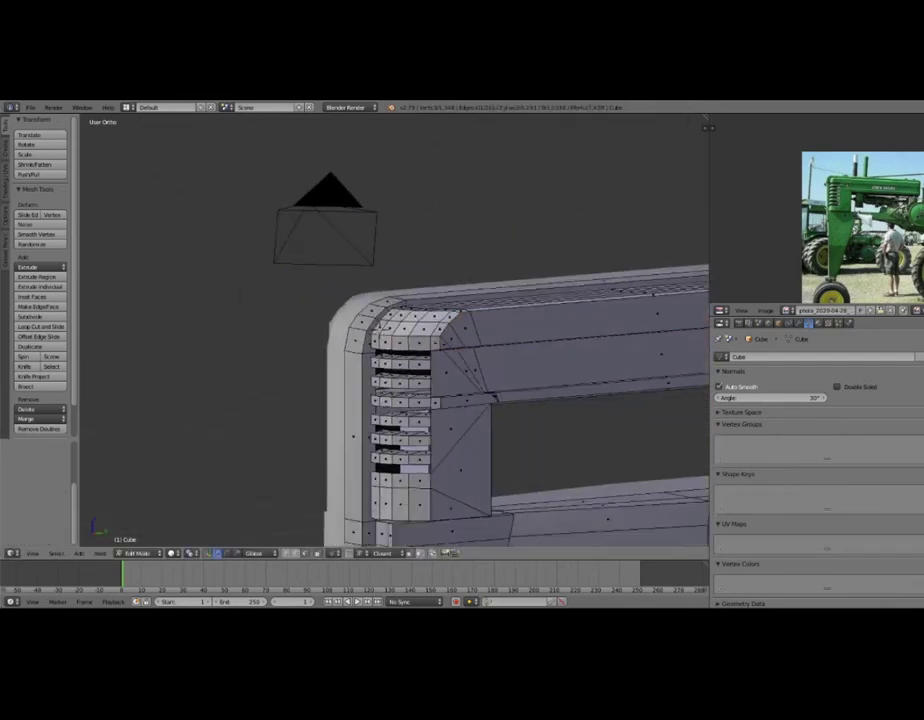
Return to Object Mode and inspect the hood corner.
key("Tab")
scroll(411, 332, "up", 4)
middle_click_drag(411, 332, 406, 330)
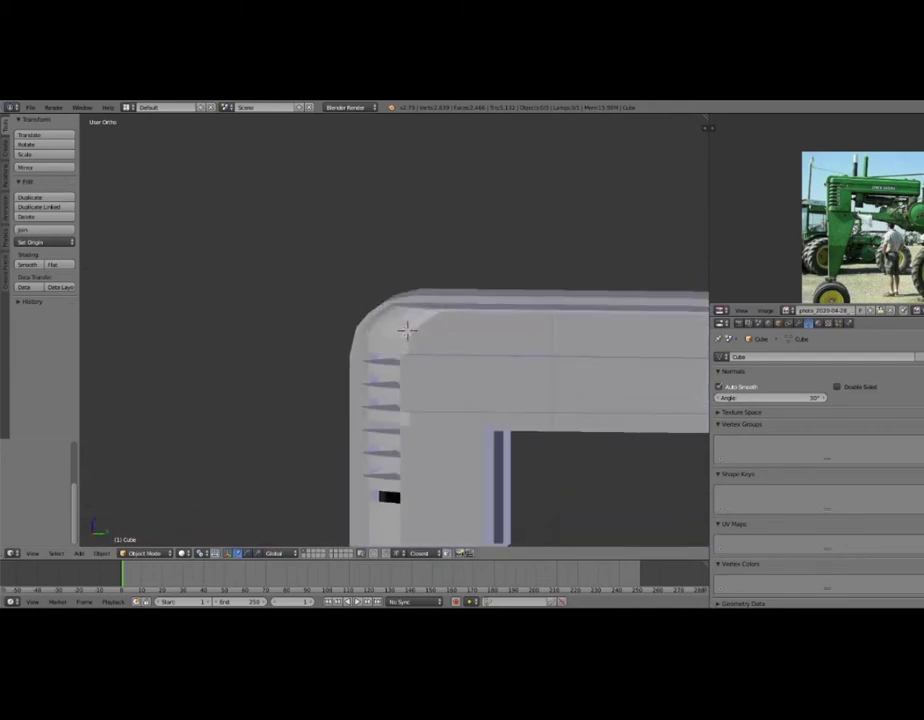
In Edit Mode, extrude a short tab along X beside the top grille slat.
key("Tab")
middle_click_drag(598, 118, 560, 140)
middle_click_drag(499, 413, 268, 330)
key("z")
key("z")
key("g")
key("x")
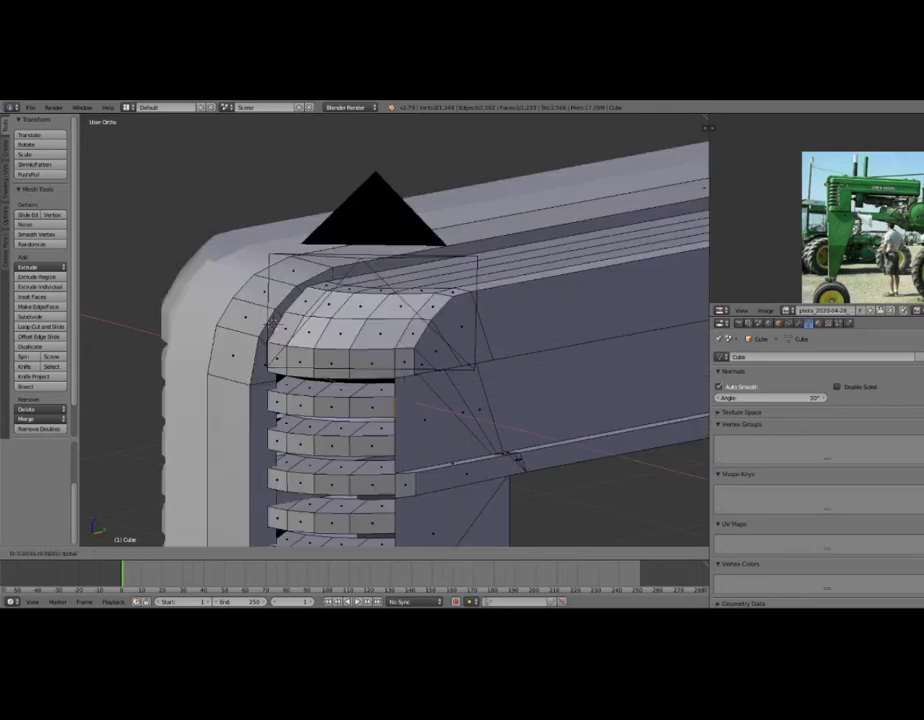
key("z")
key("z")
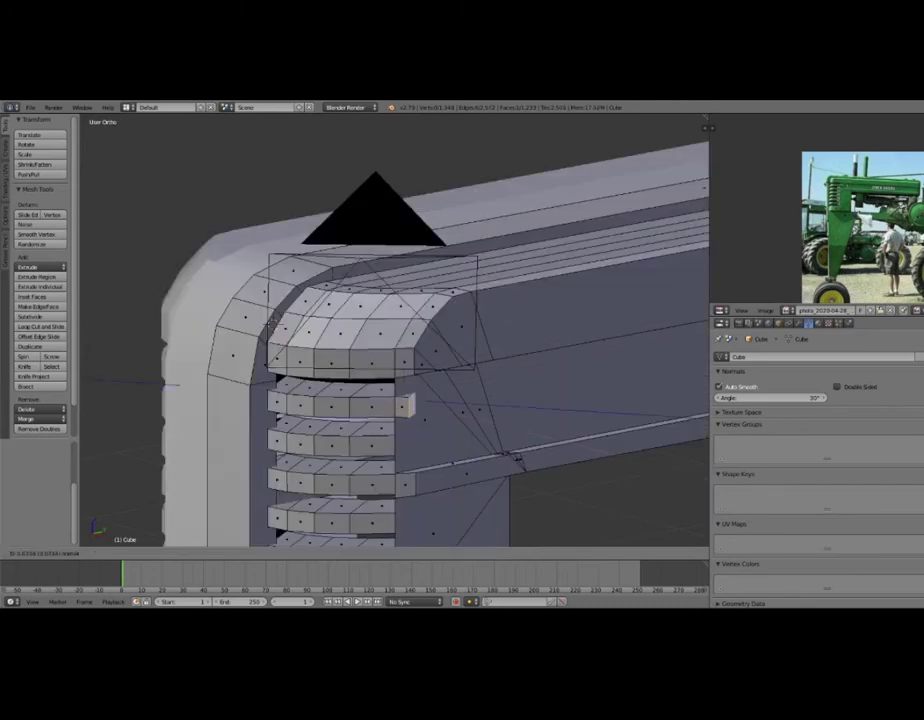
left_click(272, 322)
Nudge the tab into position with several moves constrained to X.
middle_click_drag(272, 322, 294, 283)
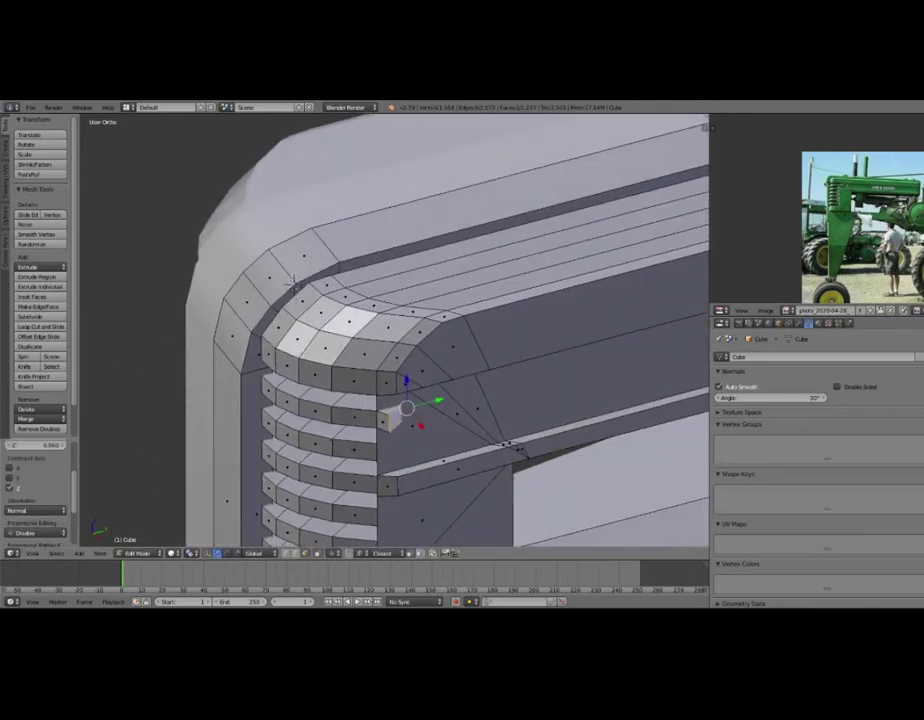
key("g")
left_click(294, 283)
middle_click_drag(294, 283, 297, 272)
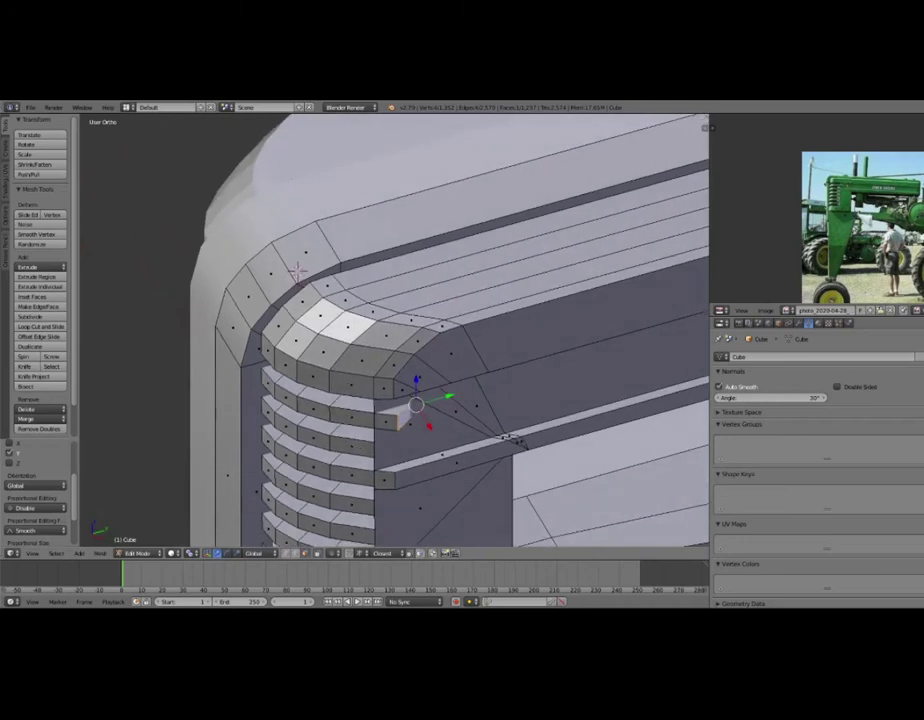
key("g")
key("Return")
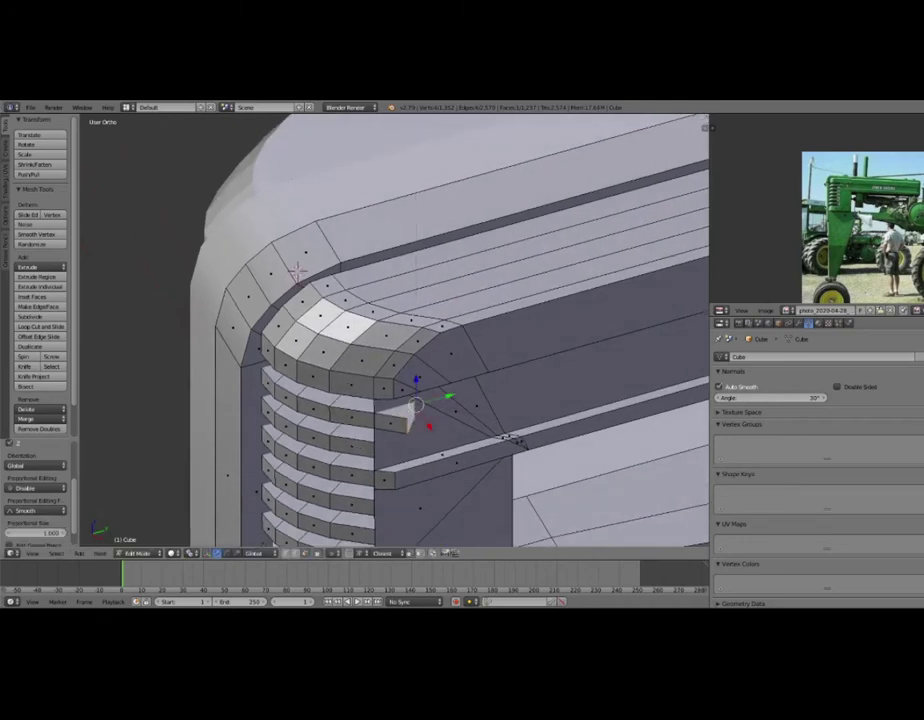
key("g")
key("x")
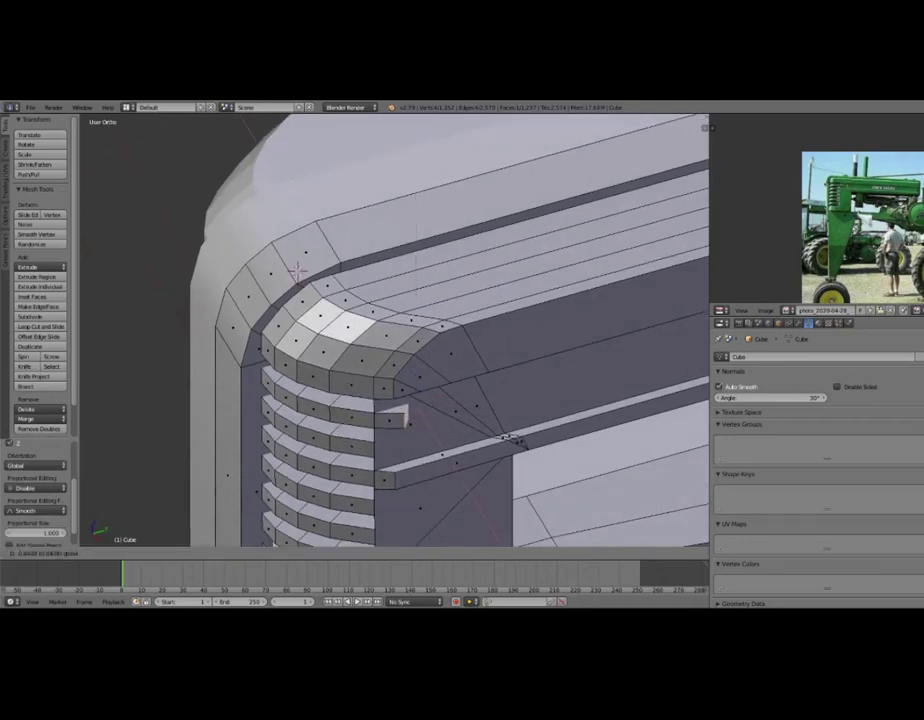
key("Return")
key("g")
key("x")
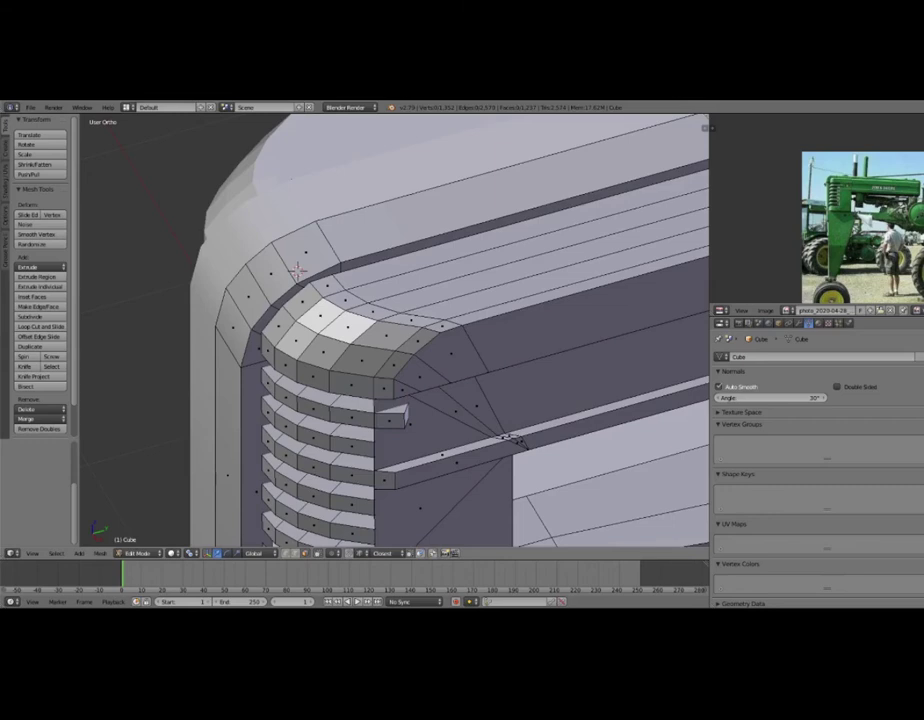
Select the five grille slat face loops together.
right_click(335, 405, "alt")
right_click(330, 428, "alt+shift")
right_click(330, 450, "alt+shift")
right_click(330, 472, "alt+shift")
right_click(330, 493, "alt+shift")
middle_click_drag(330, 493, 350, 500)
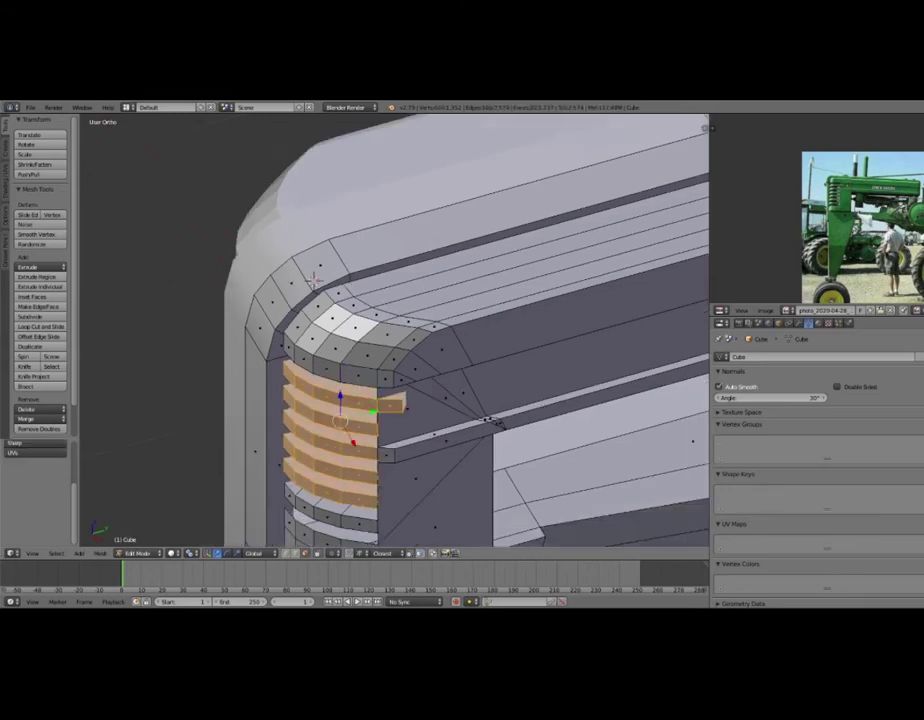
Extrude the five selected slats outward and slide them along Y.
middle_click_drag(314, 281, 336, 289)
key("e")
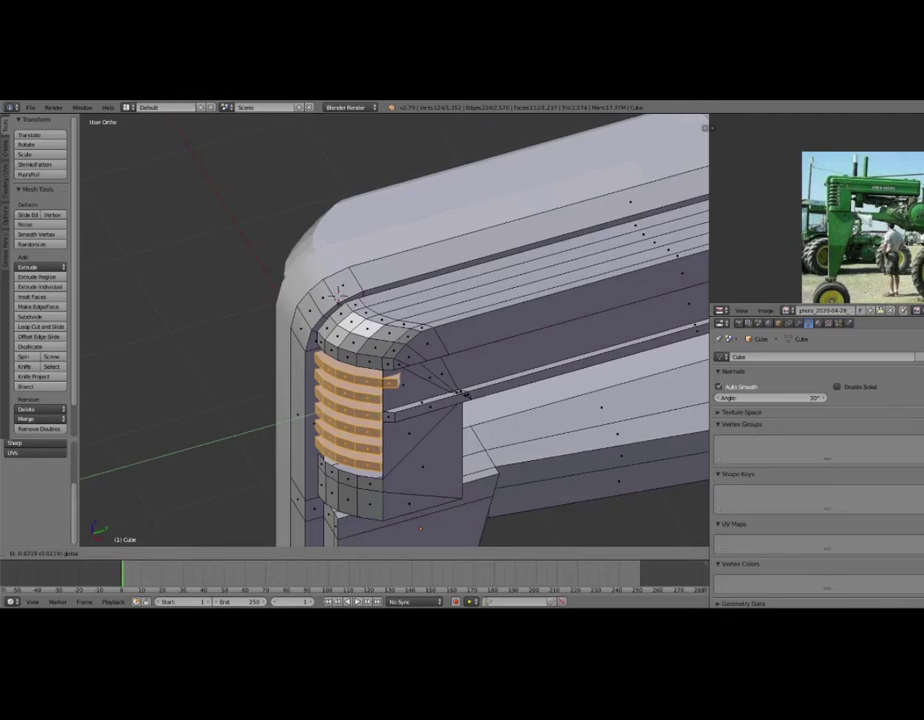
left_click(466, 392)
middle_click_drag(466, 392, 350, 271)
key("ctrl+space")
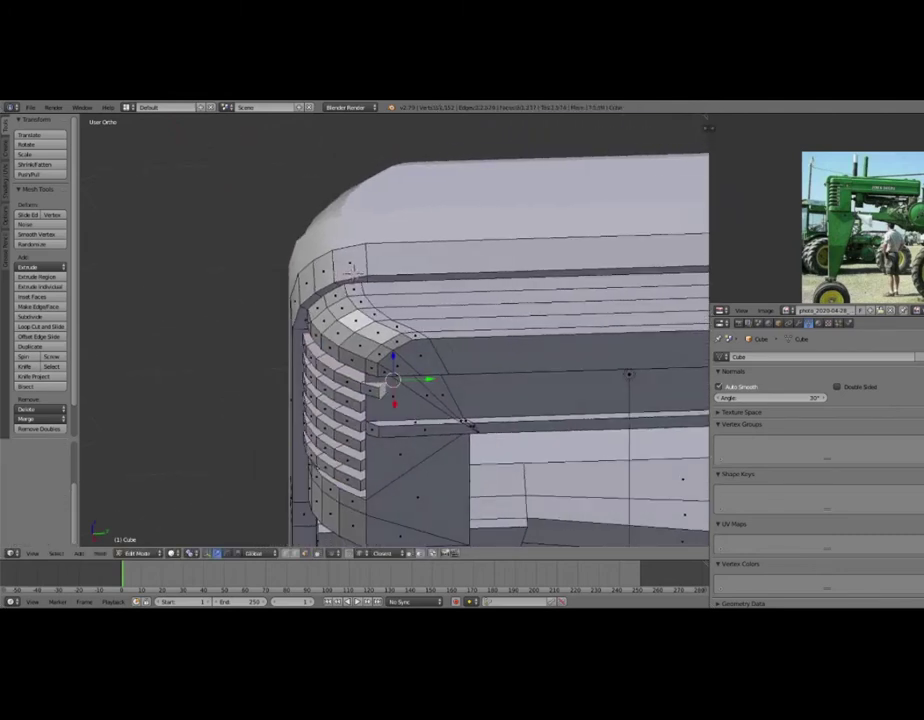
left_click_drag(428, 380, 412, 388)
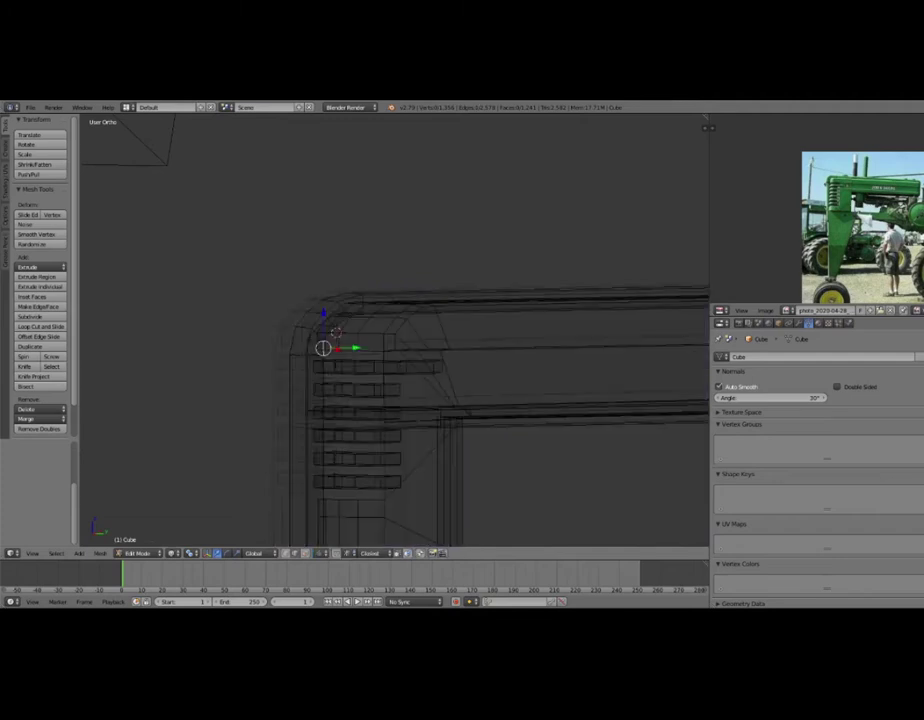
Check the slats in wireframe and shift them along Y to line up with the vent column.
key("z")
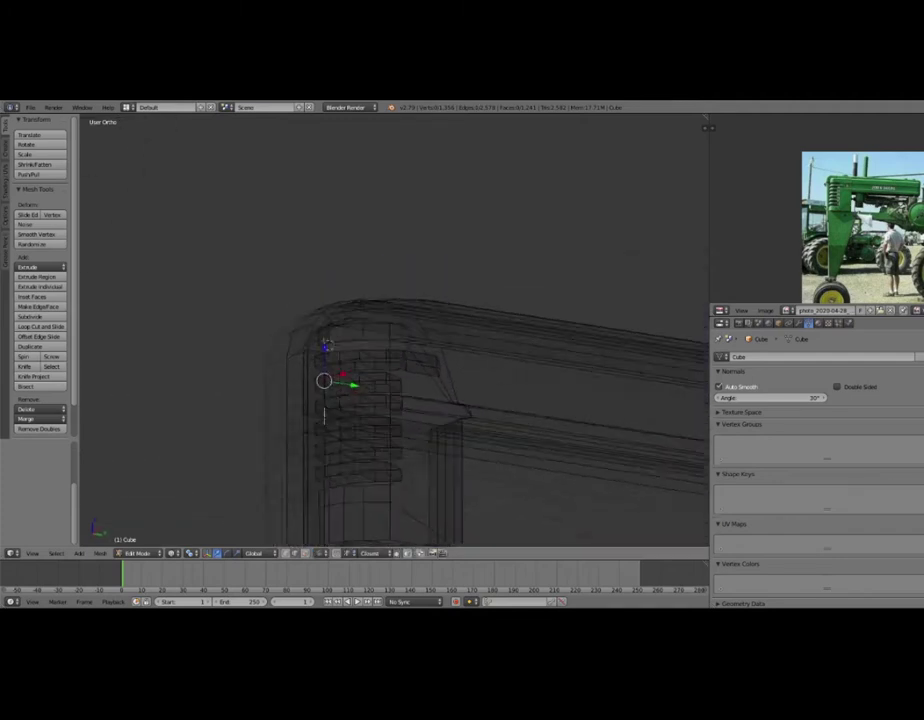
key("z")
scroll(325, 344, "up", 2)
scroll(268, 340, "up", 1)
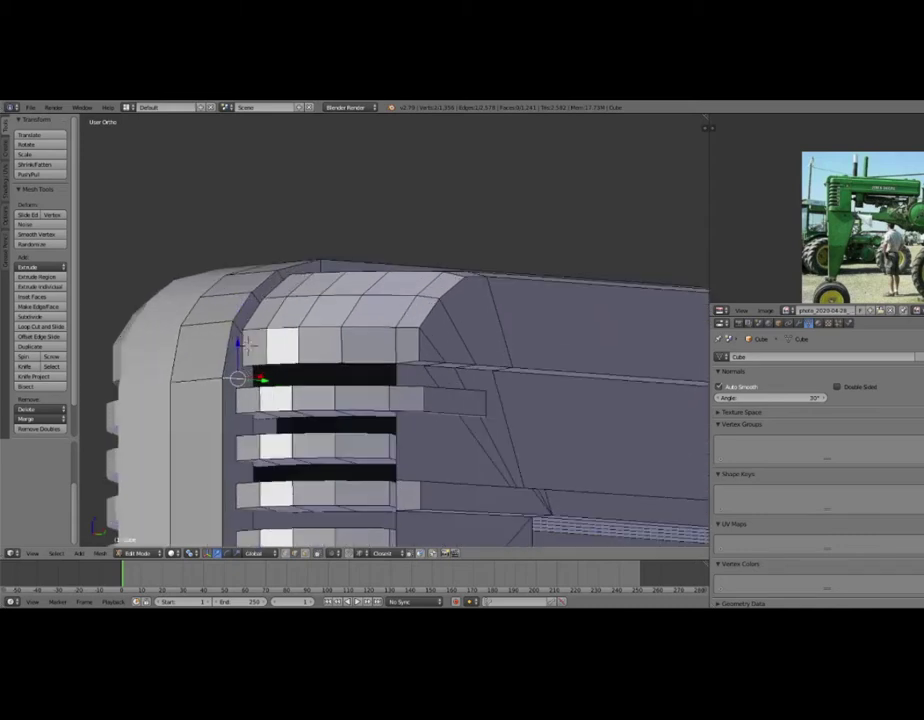
middle_click_drag(320, 400, 320, 150, "shift")
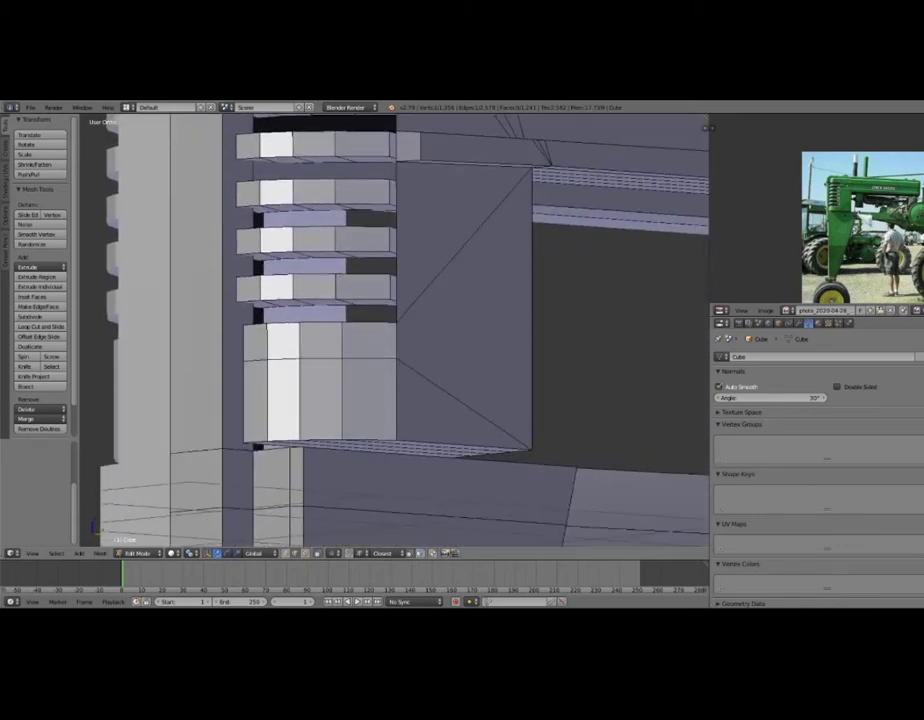
key("z")
scroll(410, 492, "down", 2)
mouse_move(360, 420)
middle_mouse_down()
mouse_move(410, 492)
mouse_move(426, 443)
middle_mouse_up()
key("z")
scroll(410, 492, "down", 1)
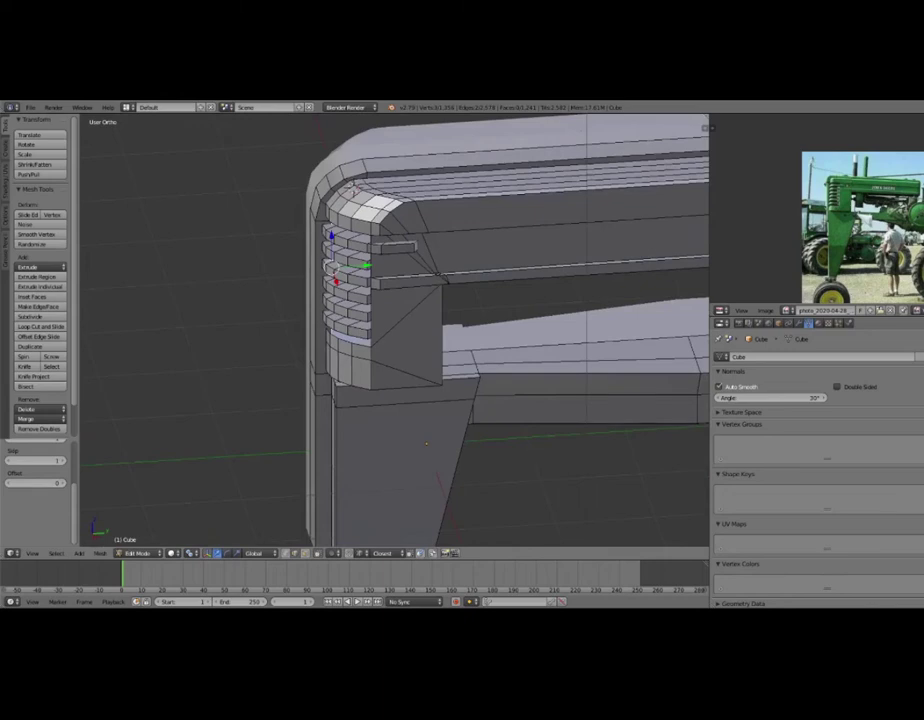
key("g")
key("y")
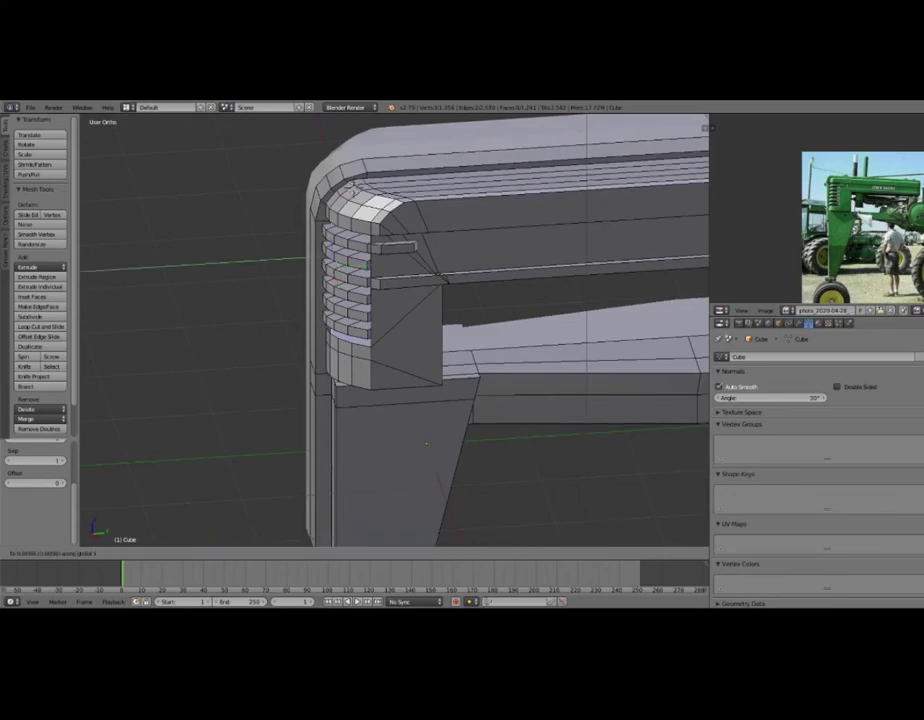
left_click(426, 444)
middle_click_drag(426, 444, 371, 435)
Select a vertical face strip on the vent column and move it.
key("z")
key("z")
mouse_move(332, 211)
middle_mouse_down()
mouse_move(340, 230)
mouse_move(360, 240)
middle_mouse_up()
scroll(360, 240, "up", 3)
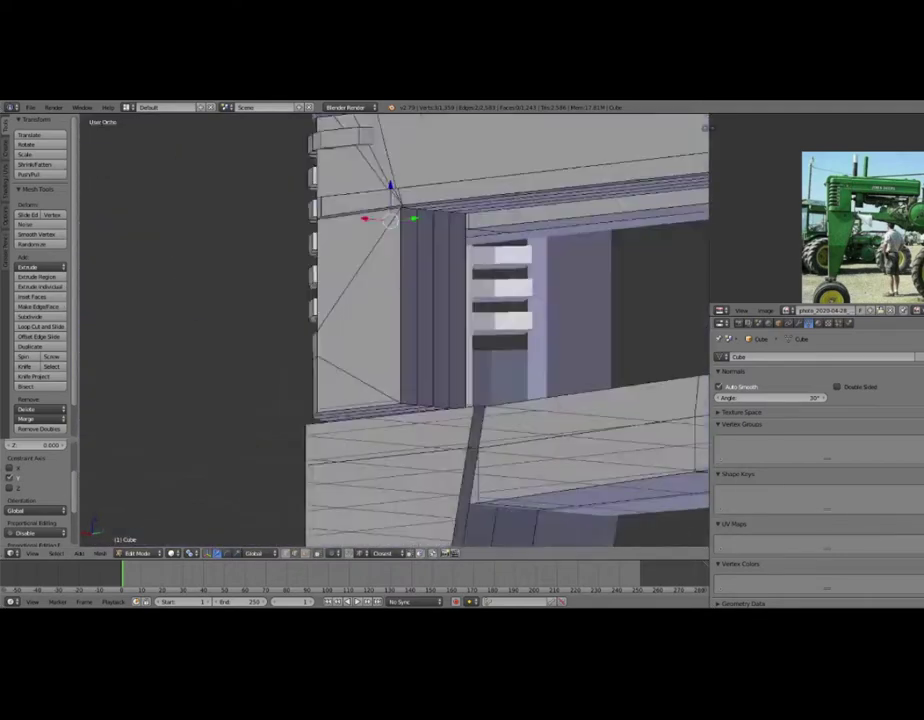
middle_click_drag(400, 330, 360, 300)
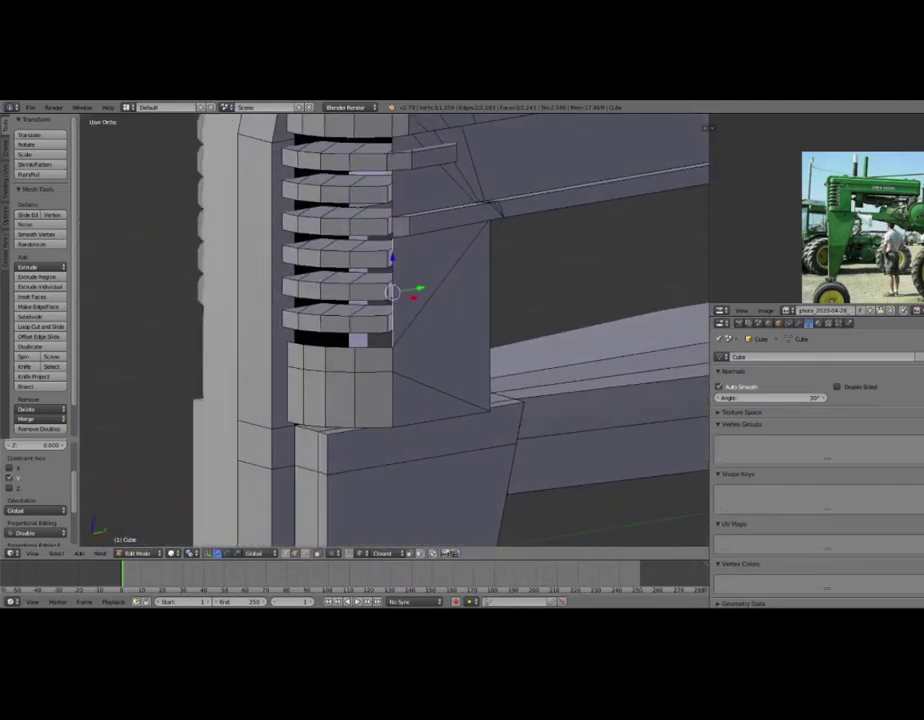
mouse_move(400, 330)
middle_mouse_down()
mouse_move(350, 300)
mouse_move(400, 315)
middle_mouse_up()
mouse_move(378, 487)
middle_mouse_down()
mouse_move(390, 478)
mouse_move(394, 548)
mouse_move(375, 527)
mouse_move(400, 526)
middle_mouse_up()
right_click(382, 300, "alt")
mouse_move(325, 192)
middle_mouse_down()
mouse_move(306, 167)
mouse_move(308, 193)
mouse_move(494, 140)
mouse_move(420, 155)
middle_mouse_up()
key("Return")
middle_click_drag(420, 300, 330, 335)
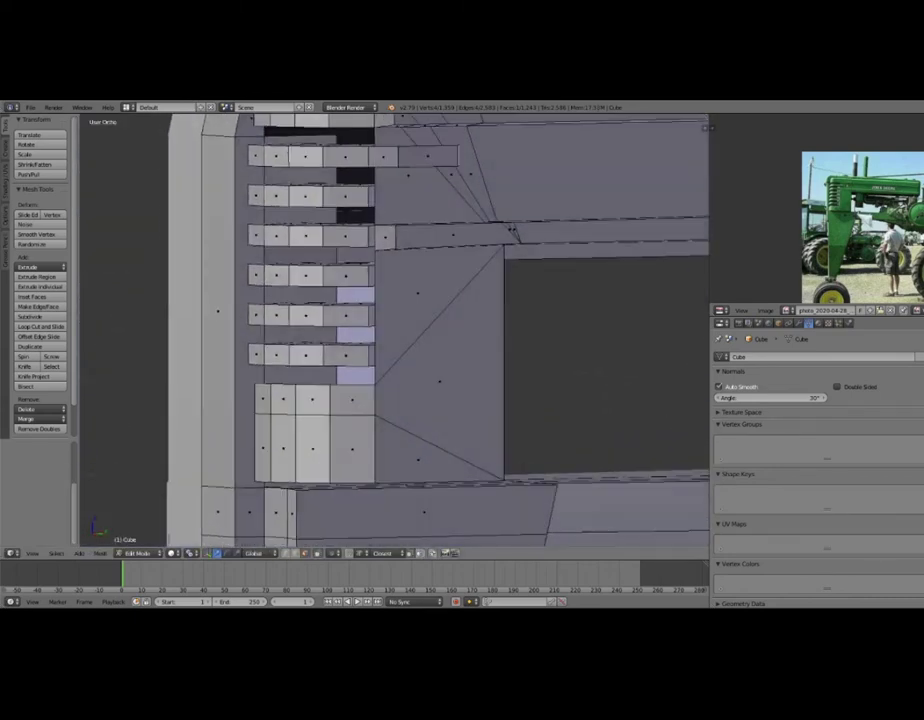
Delete the faces between the hood's vent slats.
right_click(305, 314)
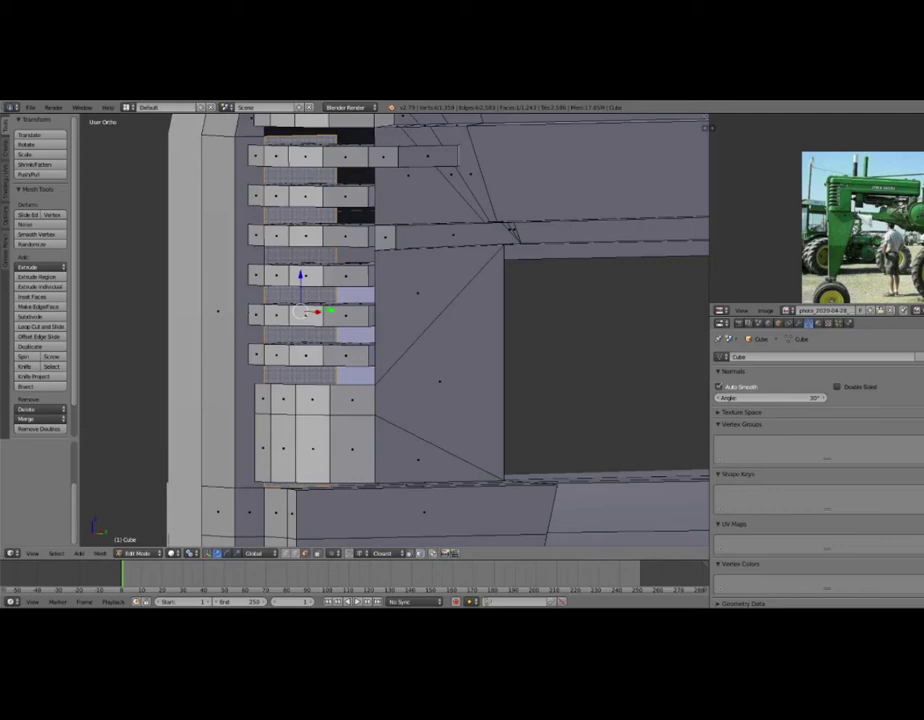
key("x")
left_click(276, 268)
Shift the selected slat geometry along the Y axis.
mouse_move(340, 334)
middle_mouse_down()
mouse_move(380, 330)
mouse_move(396, 309)
middle_mouse_up()
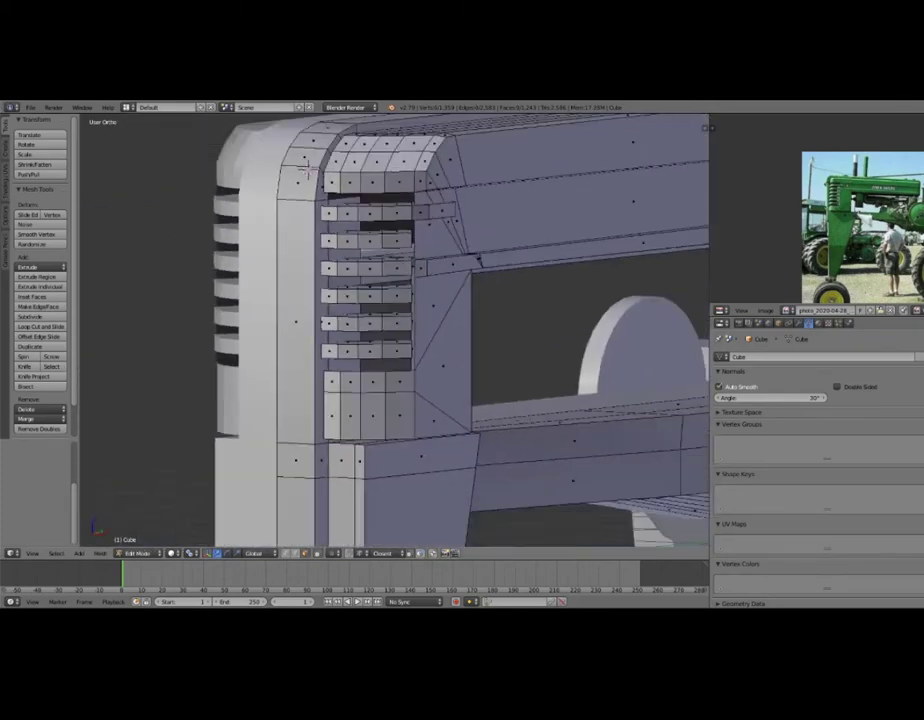
mouse_move(396, 309)
middle_mouse_down()
mouse_move(410, 295)
mouse_move(395, 290)
mouse_move(355, 230)
mouse_move(155, 505)
mouse_move(387, 292)
middle_mouse_up()
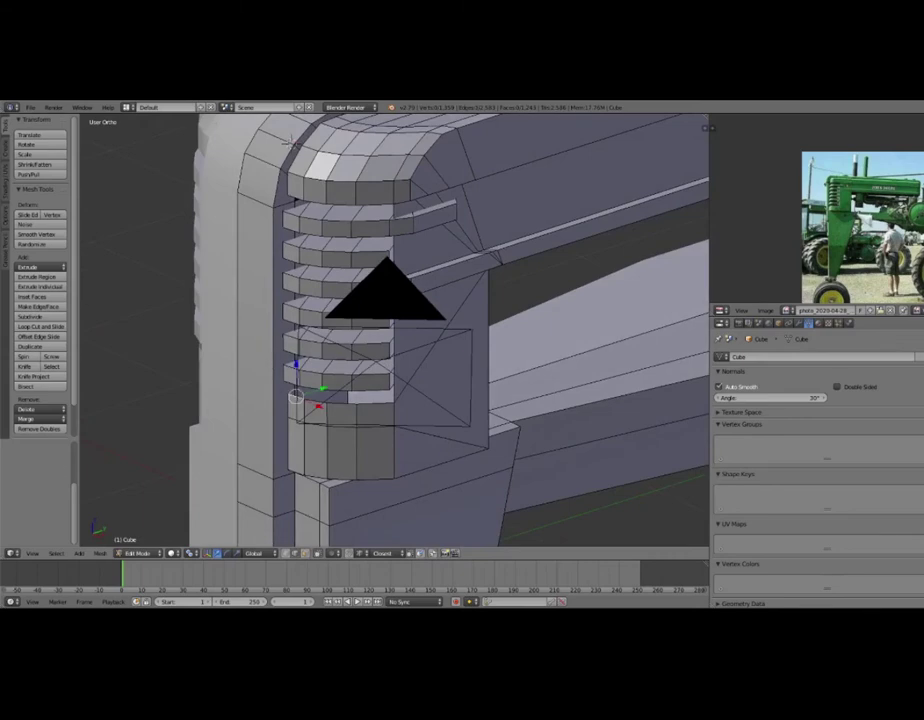
middle_click_drag(290, 140, 301, 136)
key("g")
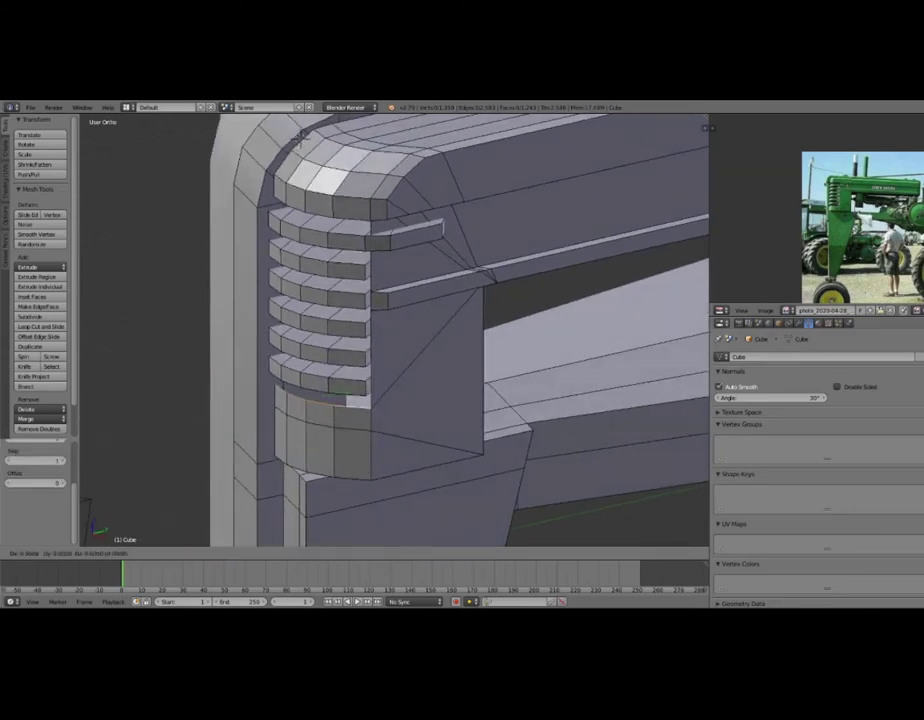
key("Return")
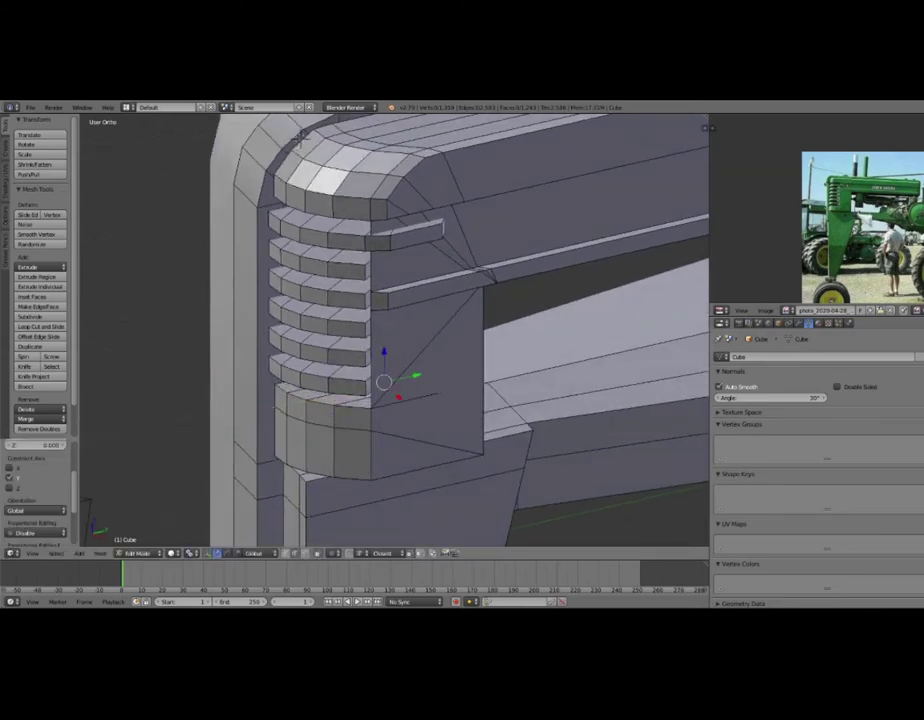
Move the grille vertices further along Y and check the slats from the side.
middle_click_drag(165, 200, 258, 418)
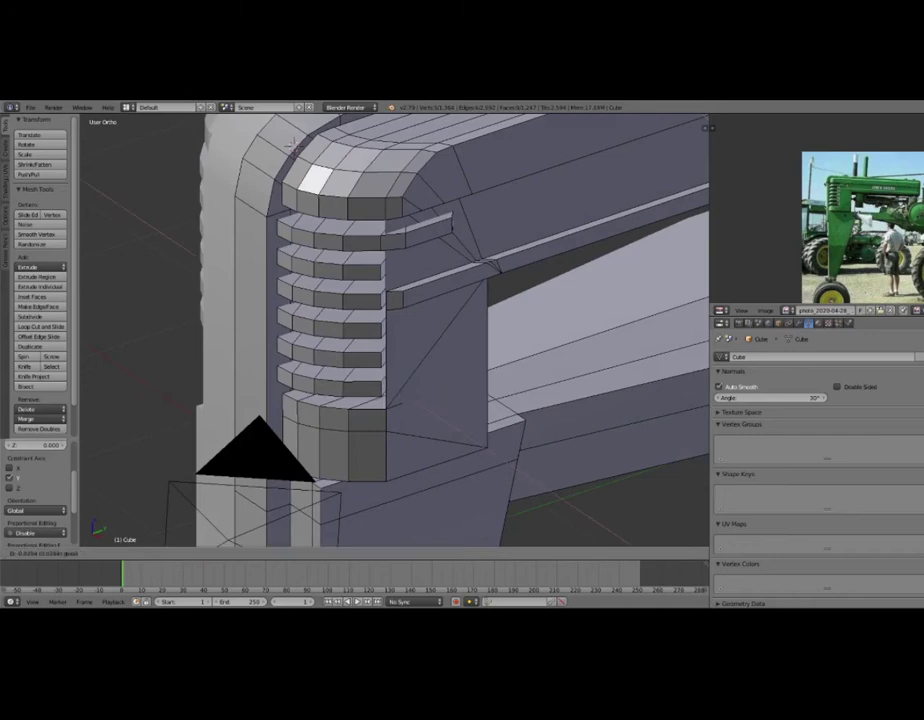
mouse_move(292, 144)
middle_mouse_down()
mouse_move(323, 199)
mouse_move(290, 187)
middle_mouse_up()
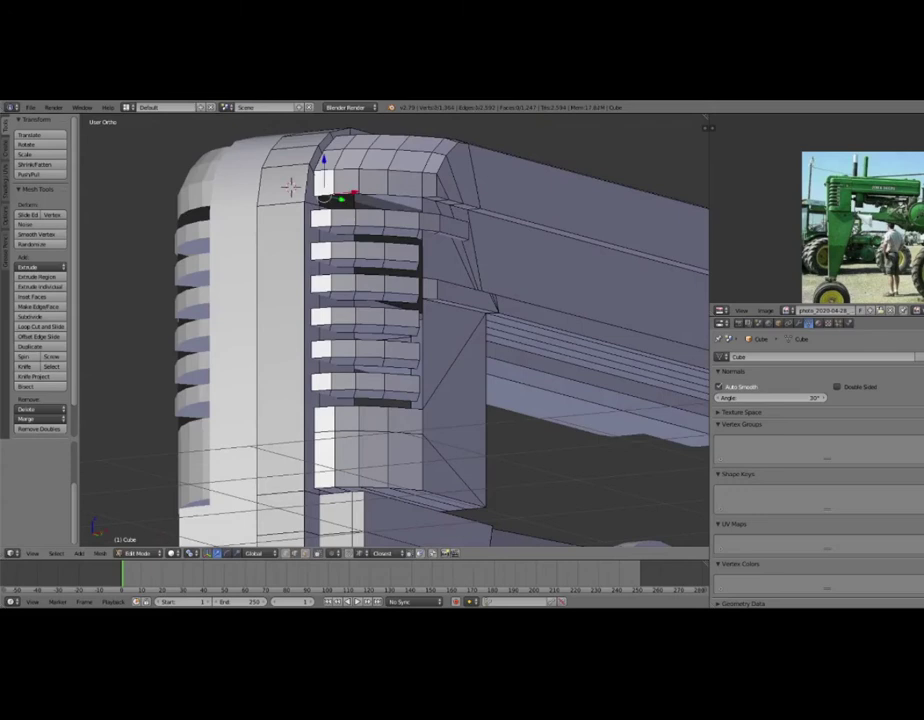
middle_click_drag(400, 330, 421, 459)
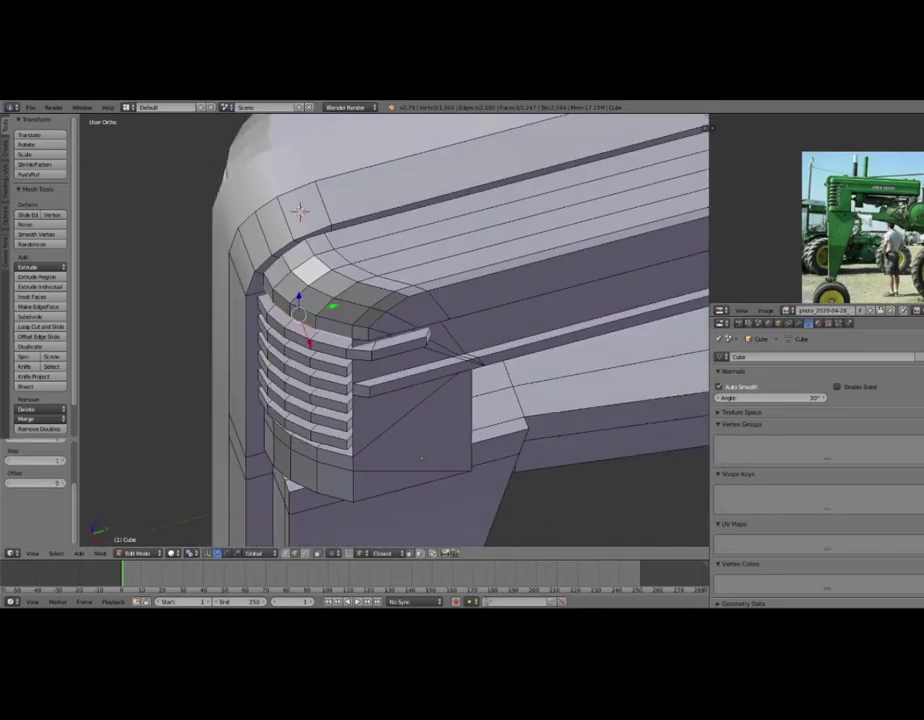
key("g")
key("Return")
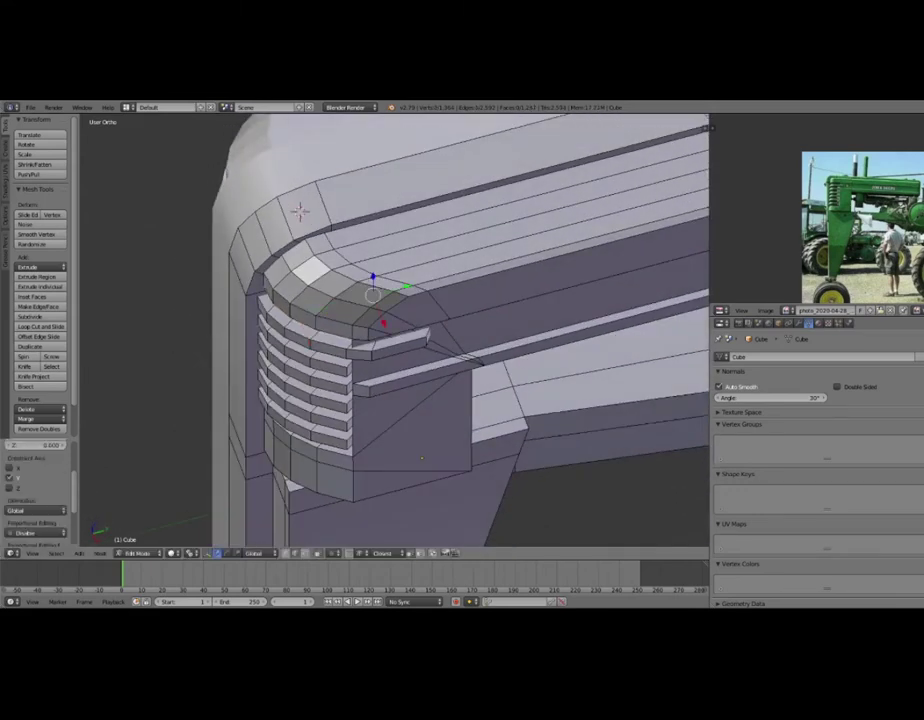
middle_click_drag(421, 459, 402, 296)
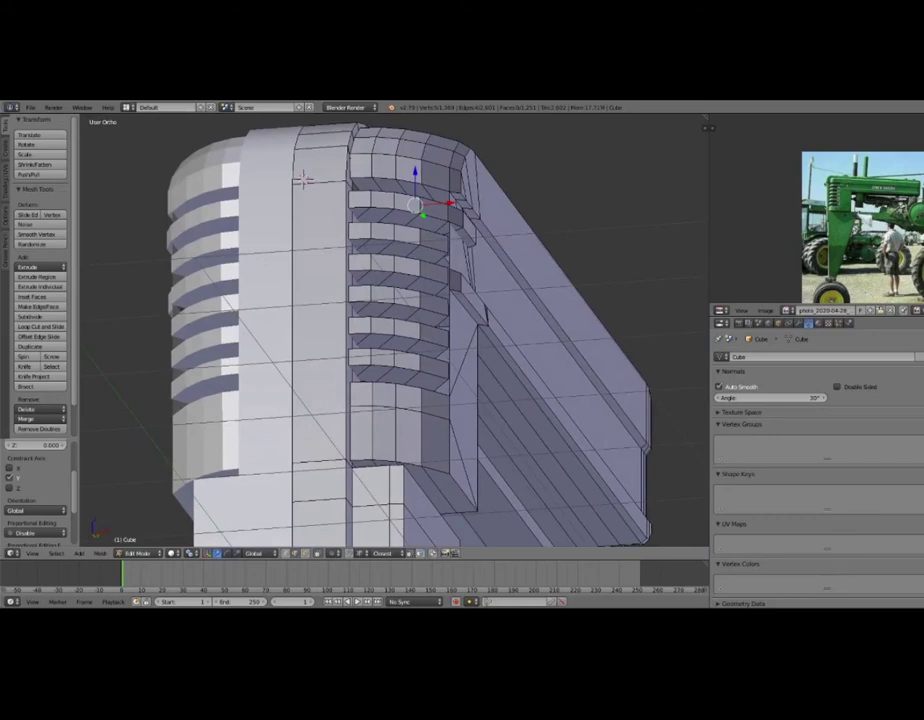
Move the selected slat edges so their lower faces sit against the hood front.
scroll(304, 178, "up", 2)
scroll(295, 185, "up", 2)
scroll(270, 168, "up", 2)
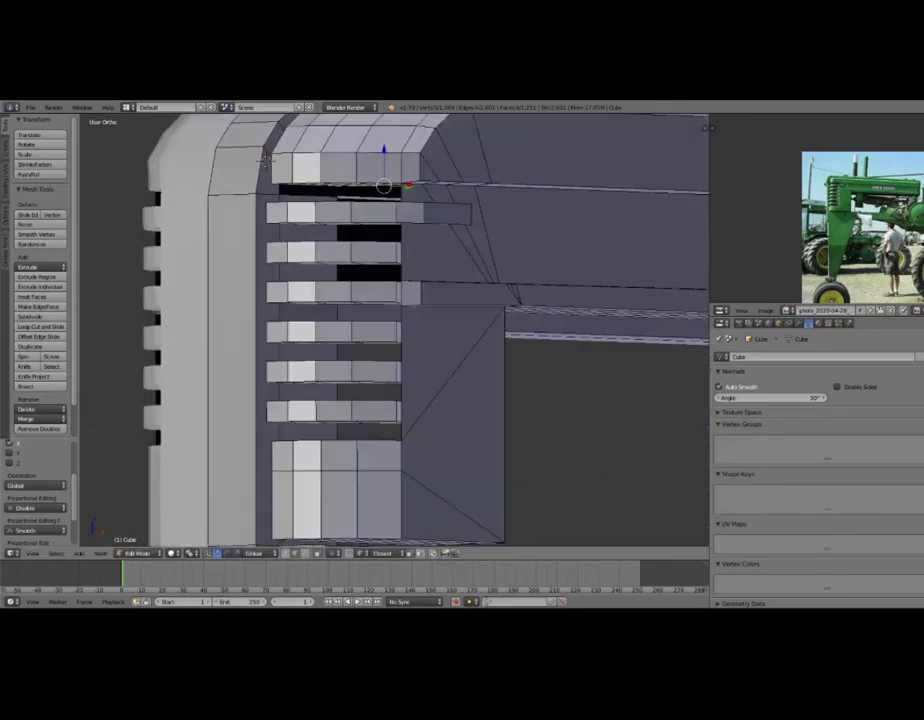
middle_click_drag(266, 160, 268, 157)
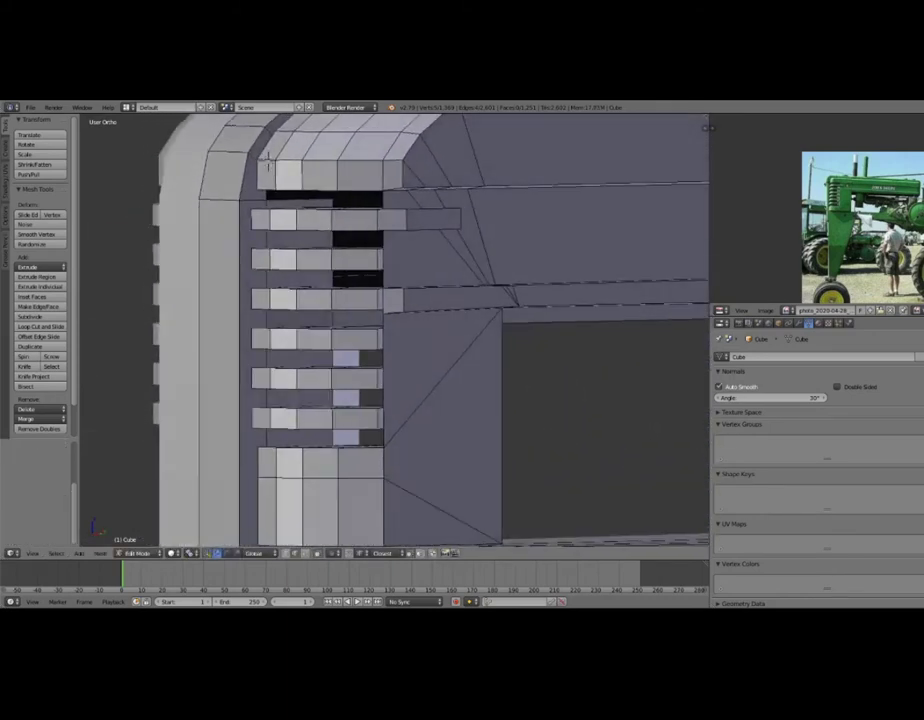
key("g")
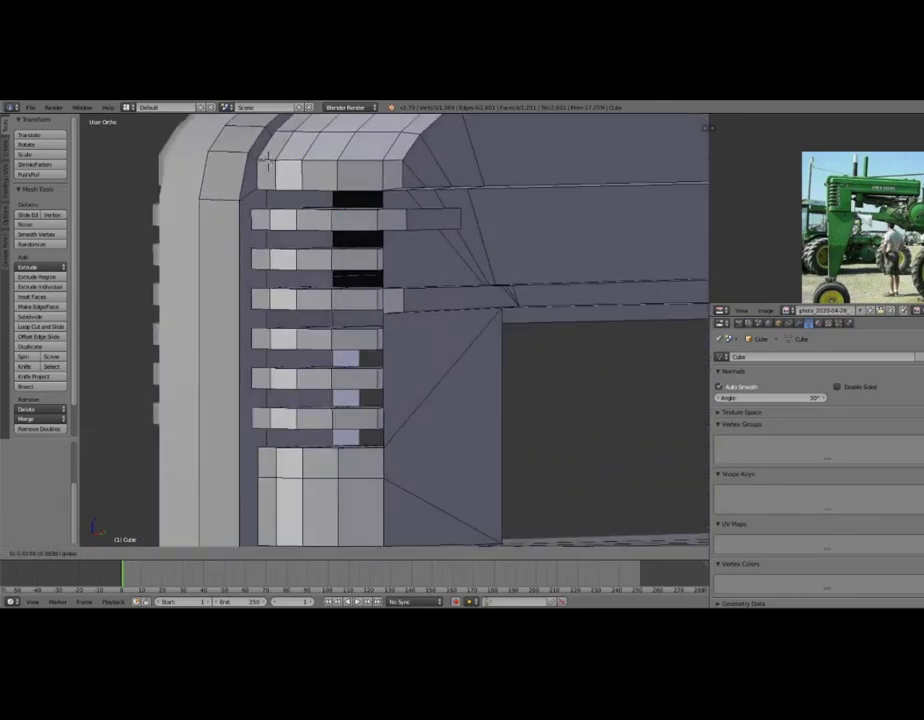
left_click(268, 160)
Reposition more slat geometry, checking the slats' curved top faces.
middle_click_drag(268, 160, 270, 163)
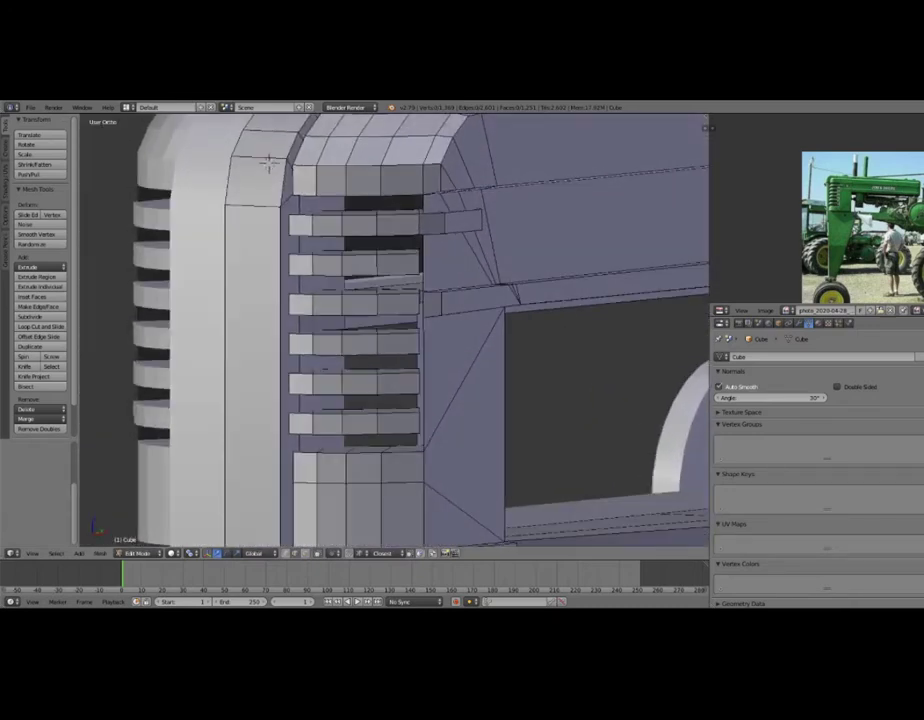
middle_click_drag(268, 162, 285, 193)
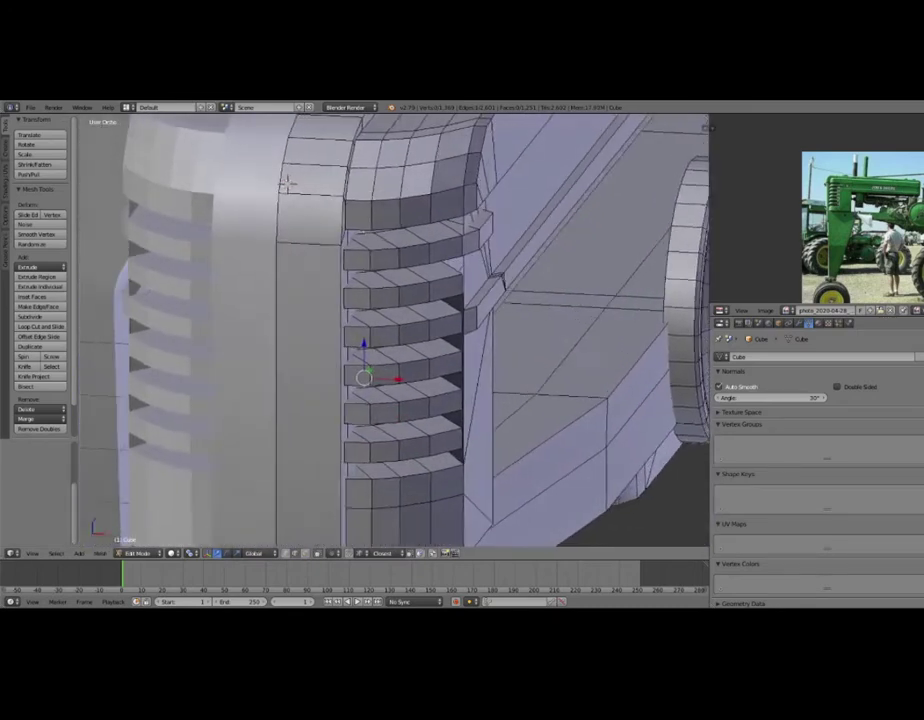
key("g")
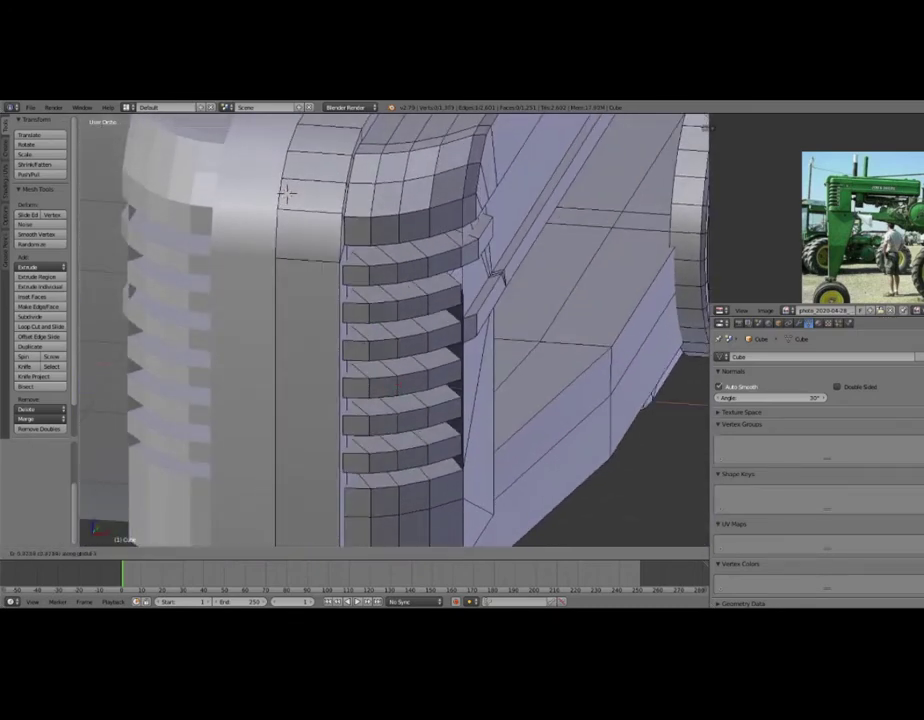
left_click(286, 193)
middle_click_drag(282, 192, 250, 128)
scroll(266, 162, "up", 2)
Switch to Object Mode and inspect the whole tractor model.
scroll(338, 251, "down", 5)
key("Tab")
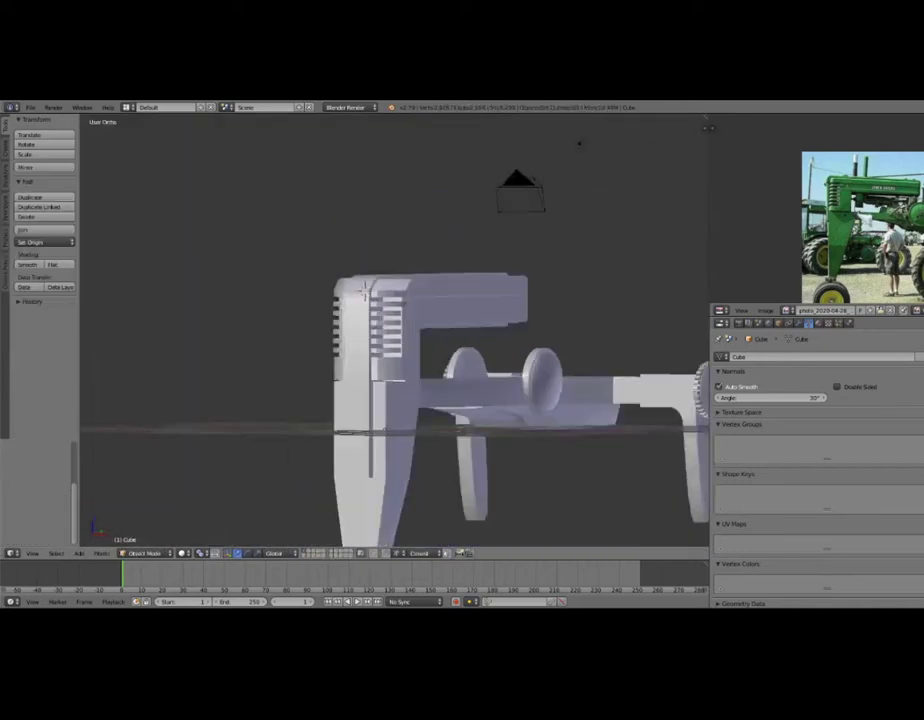
middle_click_drag(580, 144, 454, 169)
scroll(415, 274, "down", 4)
mouse_move(415, 274)
middle_mouse_down()
mouse_move(378, 268)
mouse_move(420, 268)
mouse_move(483, 192)
mouse_move(400, 220)
mouse_move(336, 257)
mouse_move(290, 245)
mouse_move(300, 240)
mouse_move(389, 533)
middle_mouse_up()
scroll(378, 268, "up", 3)
scroll(420, 268, "up", 3)
Nudge the grille selection along the X axis in Edit Mode.
key("Tab")
key("g")
key("x")
left_click(470, 190)
scroll(470, 190, "up", 5)
key("Tab")
key("Tab")
Move the grille selection along Z, then view the whole model in Object Mode.
key("z")
key("z")
key("g")
key("z")
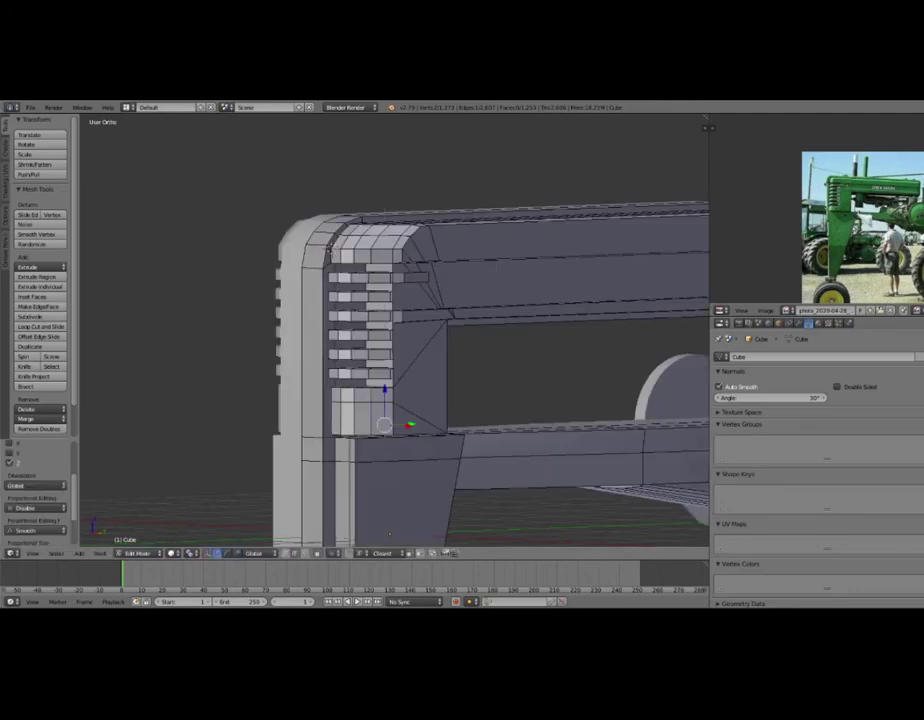
key("Tab")
scroll(406, 421, "down", 2)
scroll(406, 421, "down", 3)
middle_click_drag(501, 155, 421, 211)
middle_click_drag(329, 299, 312, 322, "shift")
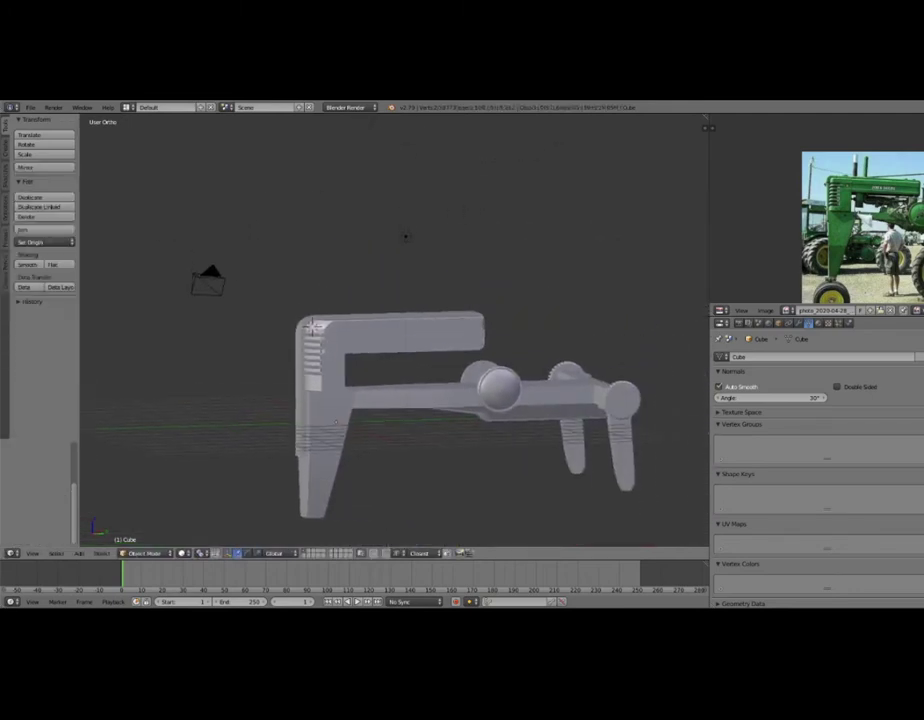
Bring the OBS recorder window to the front.
left_click(30, 107)
key("Escape")
key("t")
key("alt+Tab")
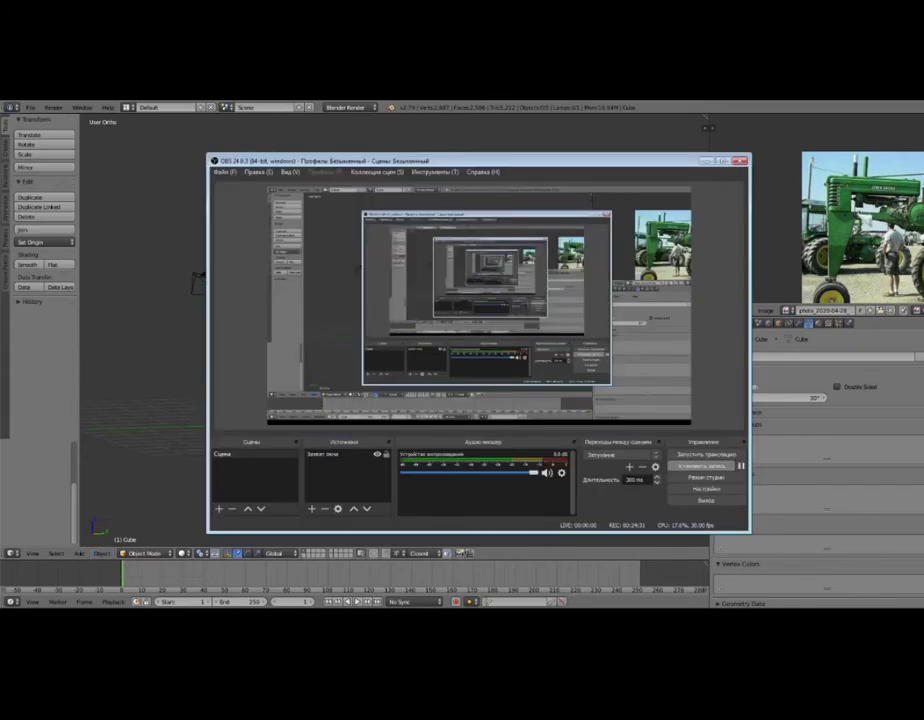
Hide OBS Studio so the Blender tractor model is visible again.
scroll(395, 330, "down", 1)
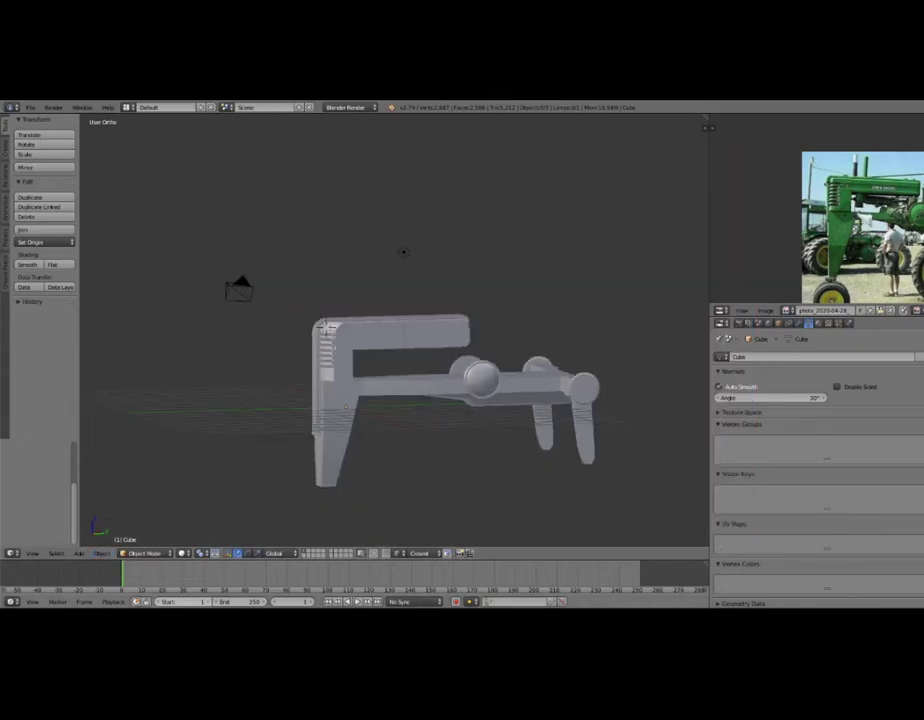
key("alt+Tab")
mouse_move(402, 252)
middle_mouse_down()
mouse_move(310, 276)
mouse_move(402, 252)
mouse_move(367, 295)
mouse_move(351, 299)
mouse_move(355, 284)
mouse_move(340, 289)
mouse_move(396, 286)
middle_mouse_up()
left_click(30, 107)
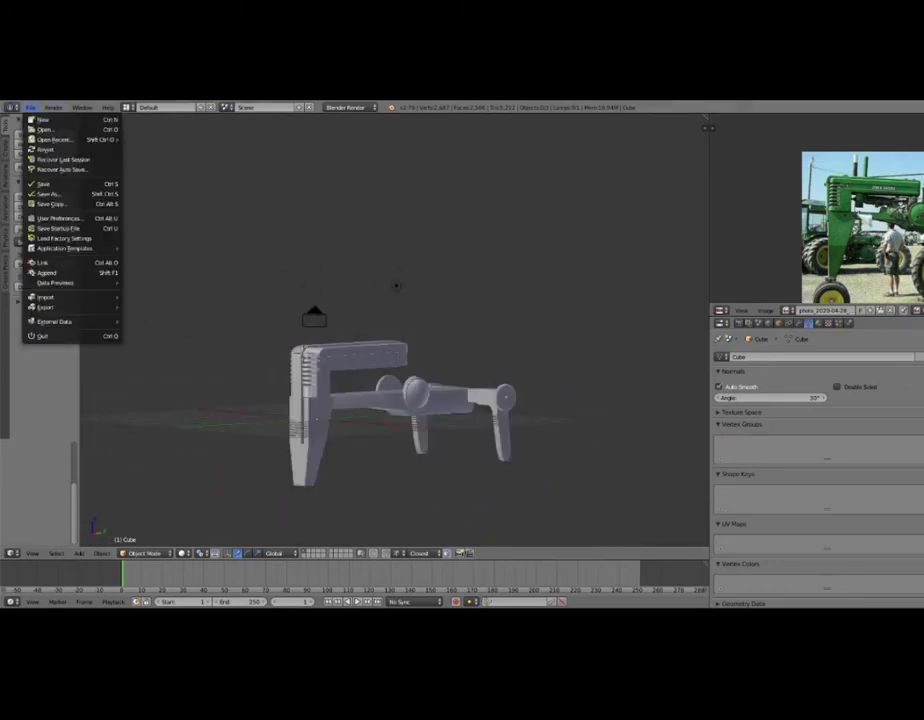
key("alt+Tab")
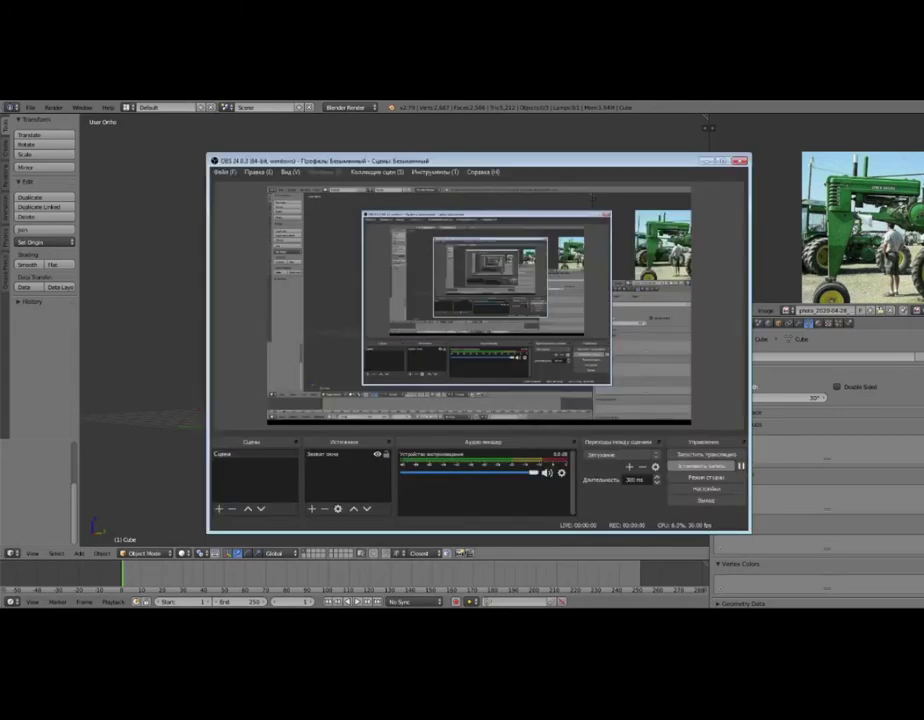
key("alt+Tab")
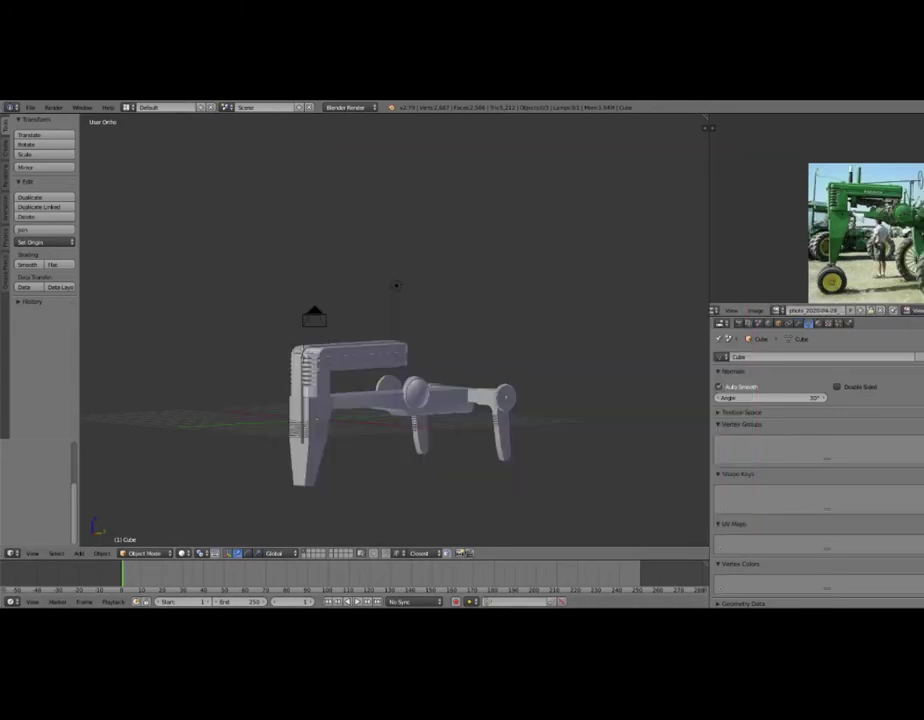
Check the tractor in front and right side views, then an oblique view.
mouse_move(228, 229)
middle_mouse_down()
mouse_move(166, 248)
mouse_move(200, 250)
middle_mouse_up()
key("KP_1")
key("KP_3")
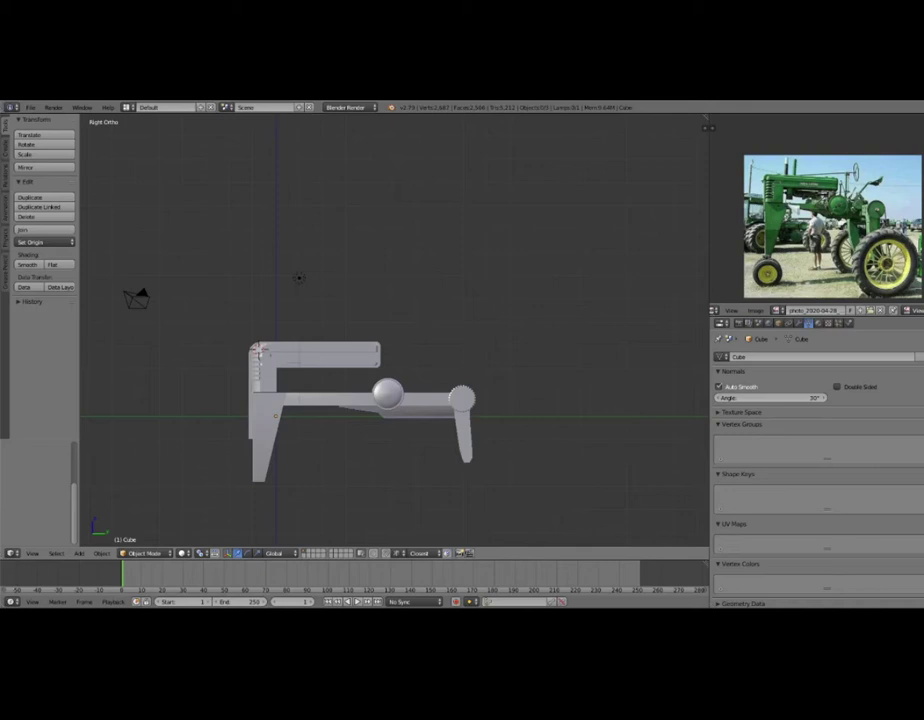
scroll(299, 277, "up", 2)
middle_click_drag(255, 255, 334, 311)
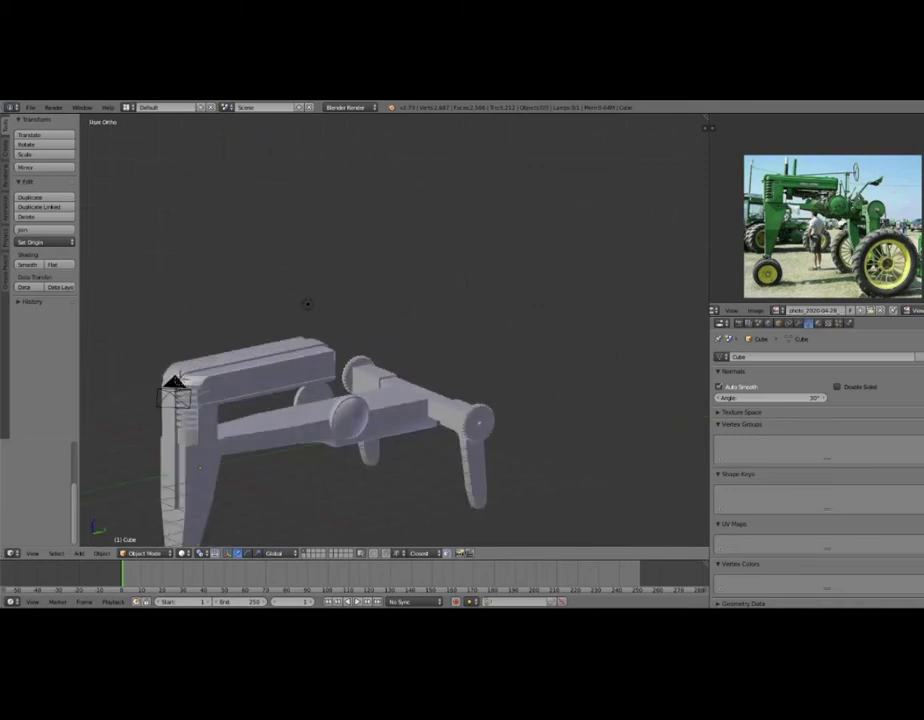
scroll(334, 311, "down", 2)
Enter Edit Mode and pan the reference photo to the wheel close-up.
key("Tab")
key("ctrl+KP_6")
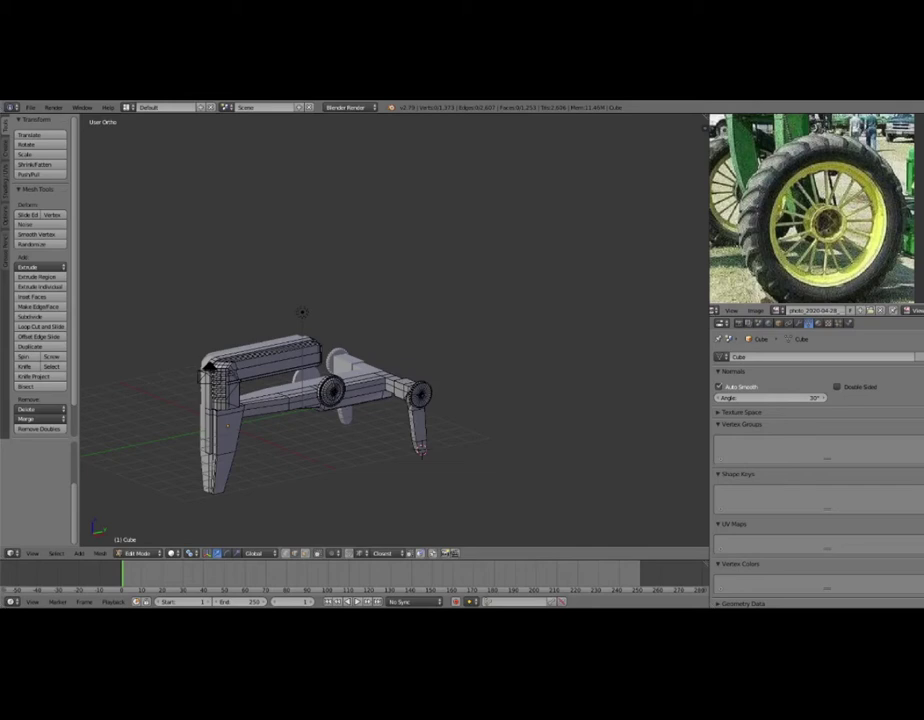
middle_click_drag(815, 210, 820, 193)
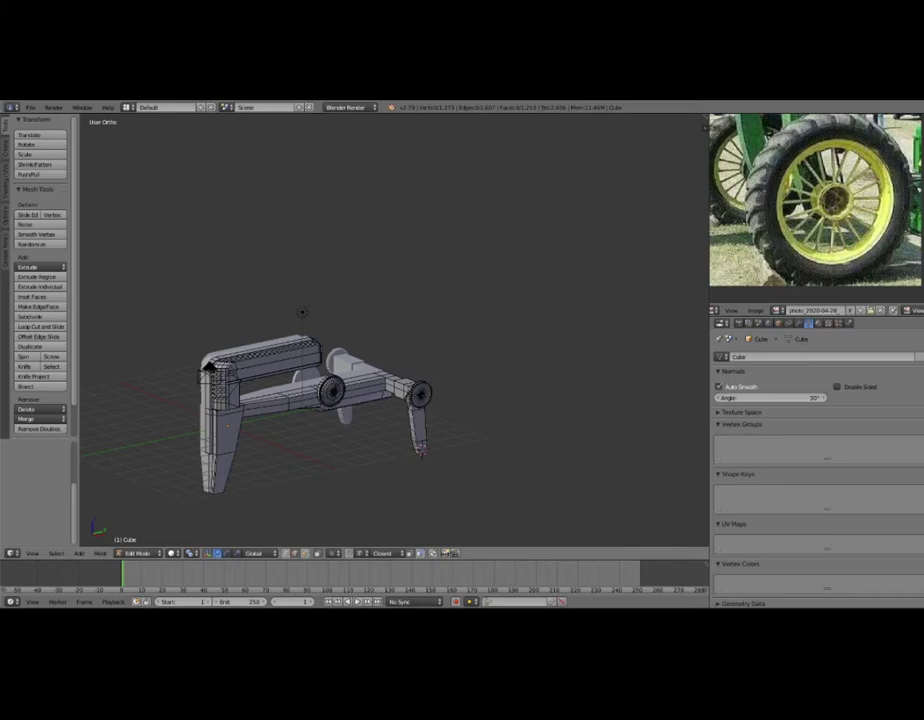
Add a cylinder mesh for the front wheel and frame it in view.
scroll(407, 514, "up", 2)
key("shift+a")
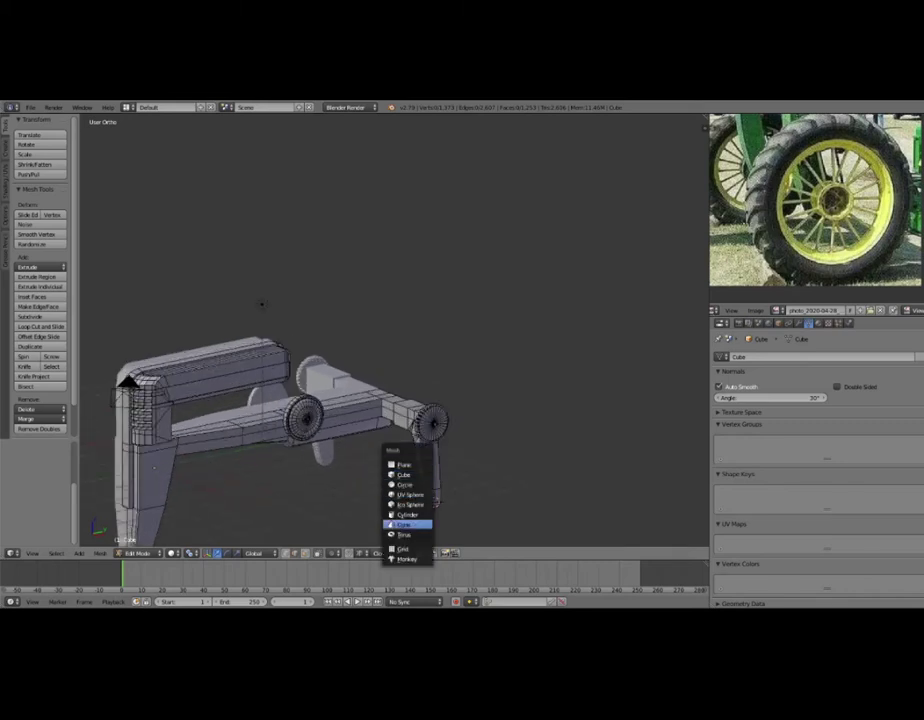
left_click(407, 514)
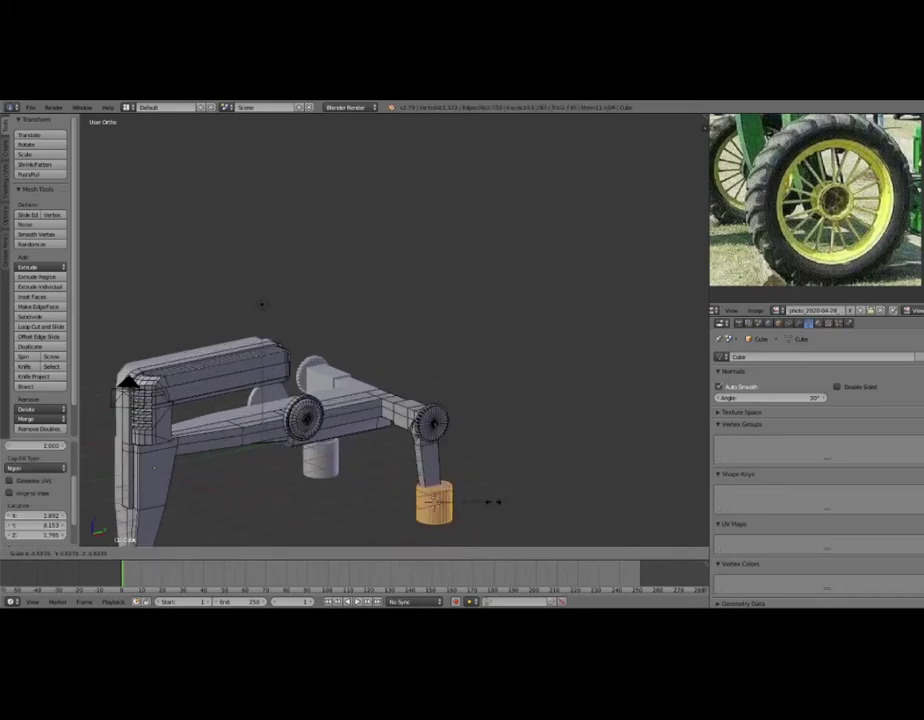
key("KP_Decimal")
scroll(393, 330, "up", 1)
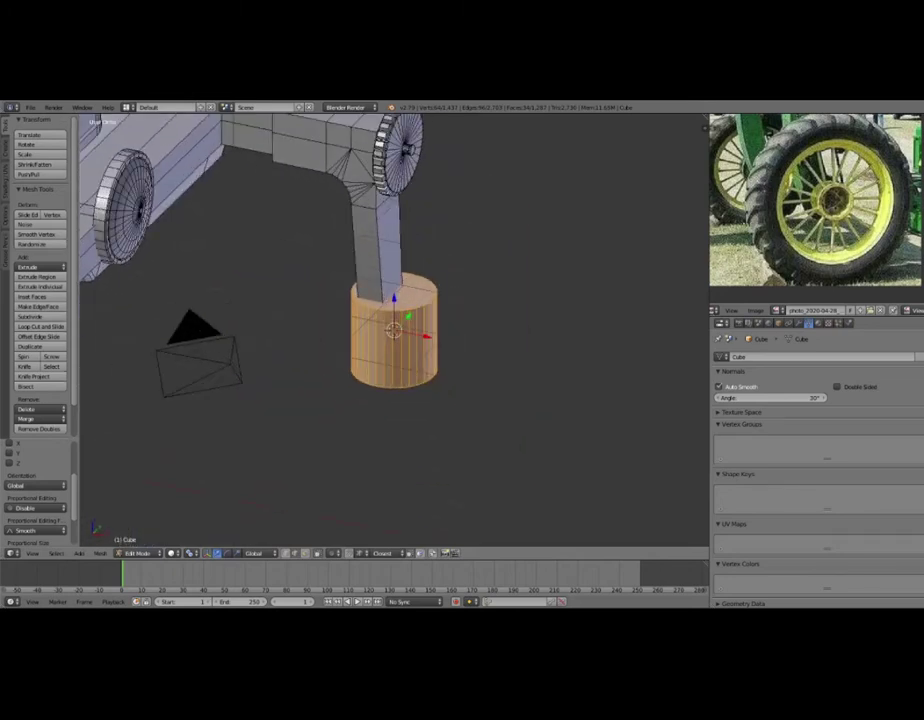
Rotate the cylinder 90° on Y and 90° on X to stand it upright.
key("r")
key("x")
type("y90")
key("Return")
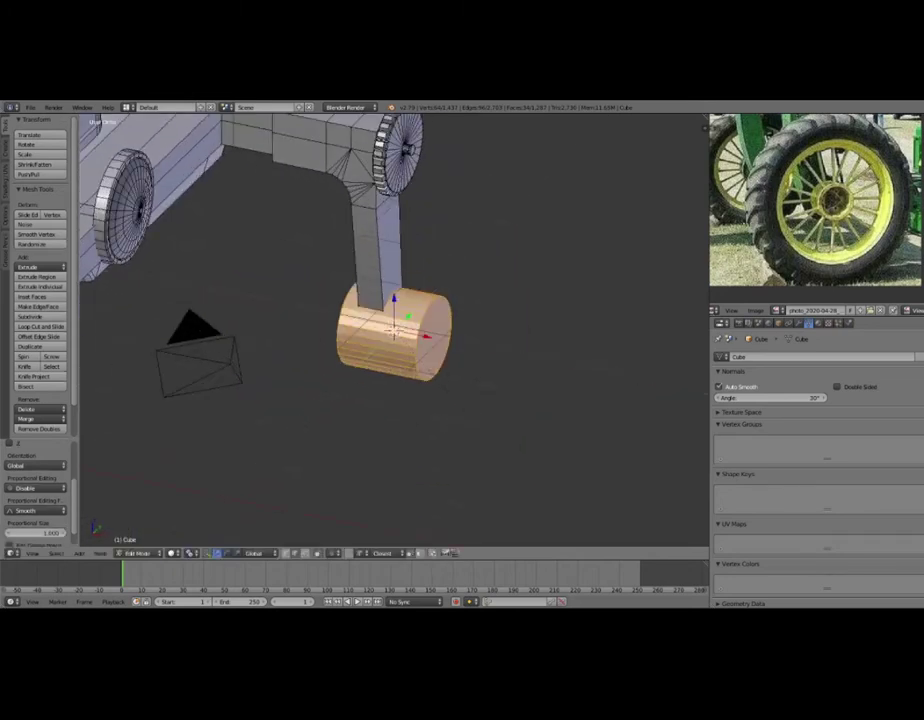
type("rx90")
key("Return")
scroll(470, 418, "down", 3)
middle_click_drag(470, 418, 327, 155)
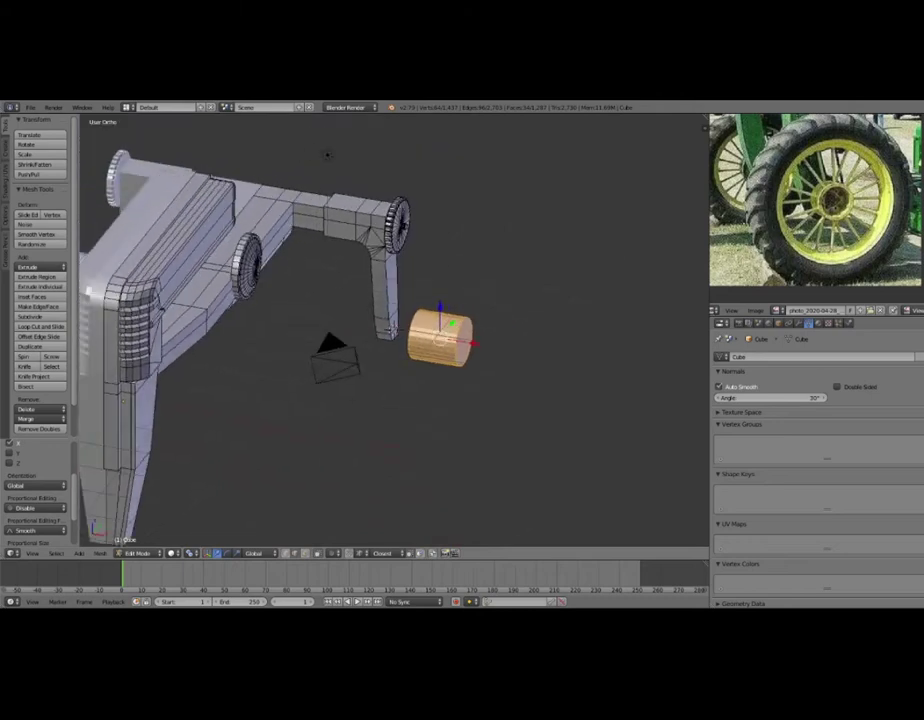
Flatten the cylinder along X, scale it by 5, and lower it slightly.
key("s")
key("y")
key("x")
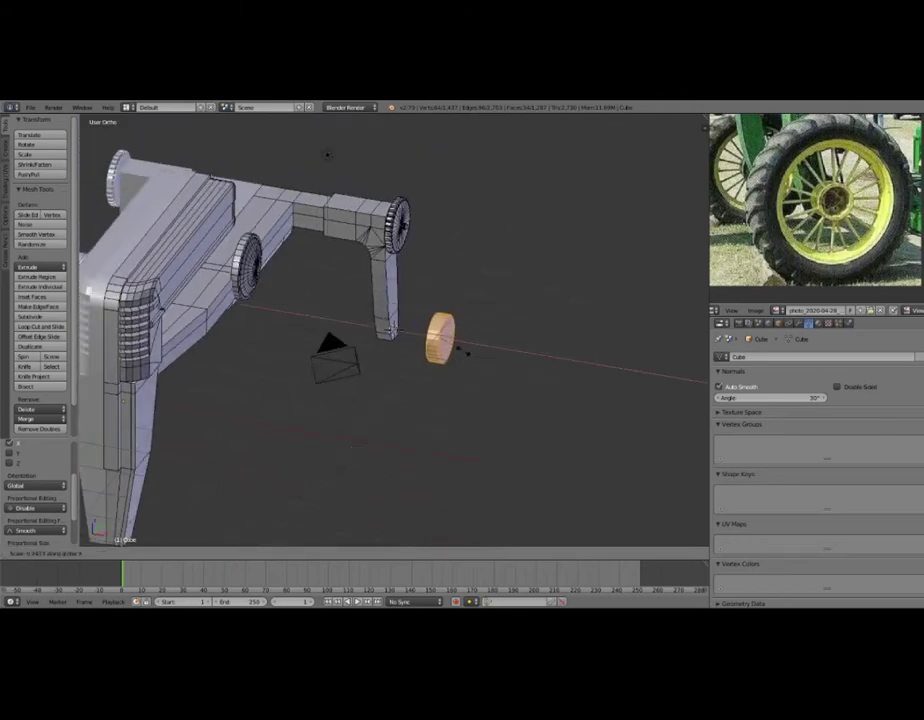
left_click(455, 348)
middle_click_drag(455, 348, 483, 357)
type("s5")
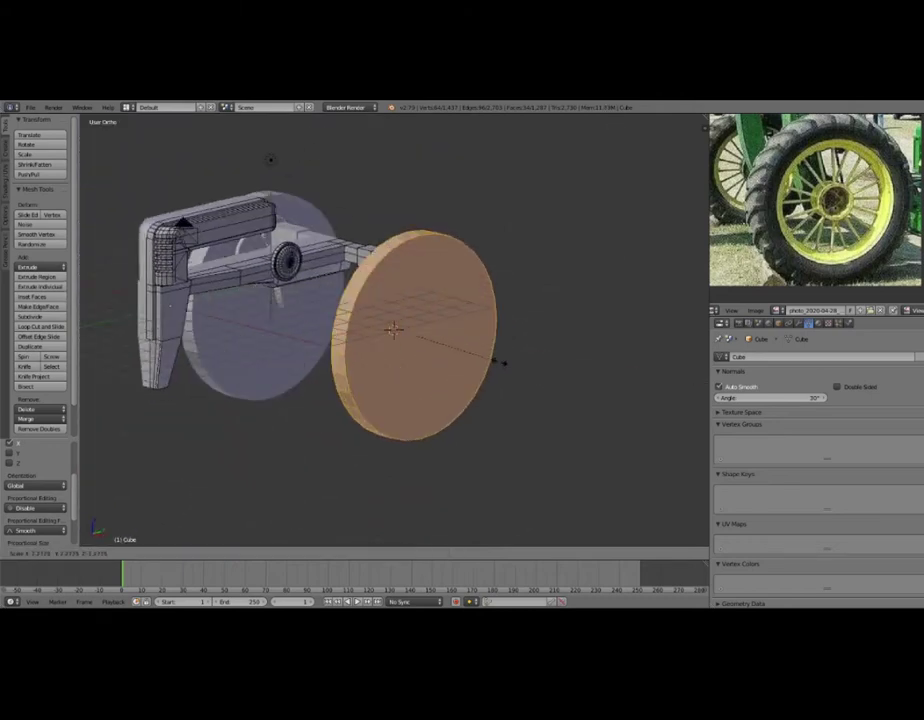
left_click(461, 353)
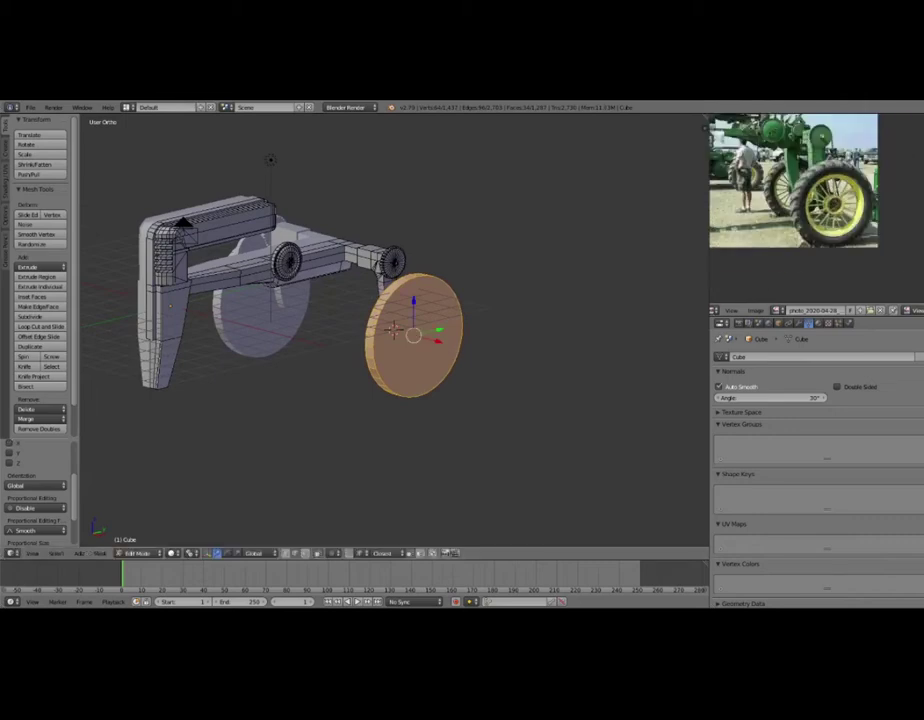
mouse_move(461, 353)
middle_mouse_down()
mouse_move(501, 355)
mouse_move(398, 130)
mouse_move(252, 180)
middle_mouse_up()
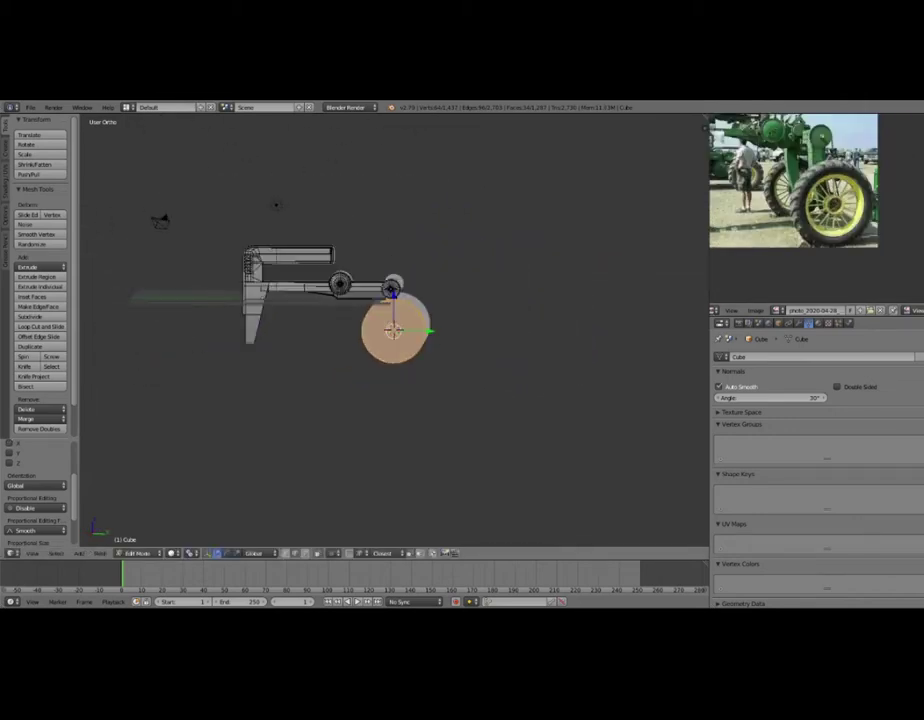
left_click_drag(394, 330, 394, 338)
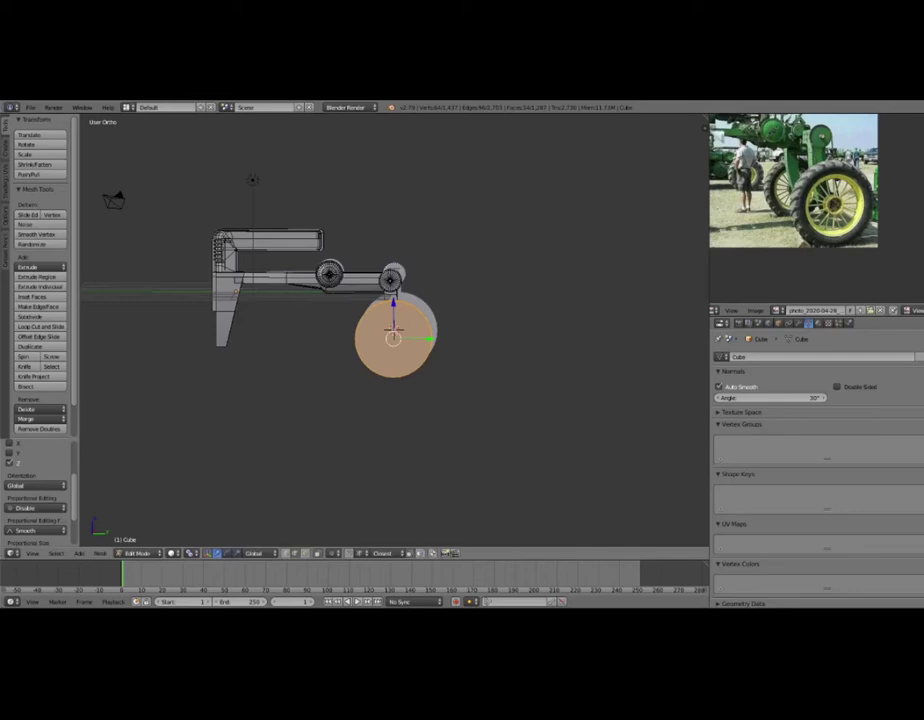
Shift the wheel disc along the Y axis beside the arm.
key("g")
key("y")
left_click(394, 330)
middle_click_drag(394, 330, 394, 332)
scroll(394, 330, "up", 5)
scroll(394, 330, "up", 2)
In wireframe, extrude the arm's bottom face down to the wheel centre and nudge it along Y.
key("z")
key("e")
left_click(397, 377)
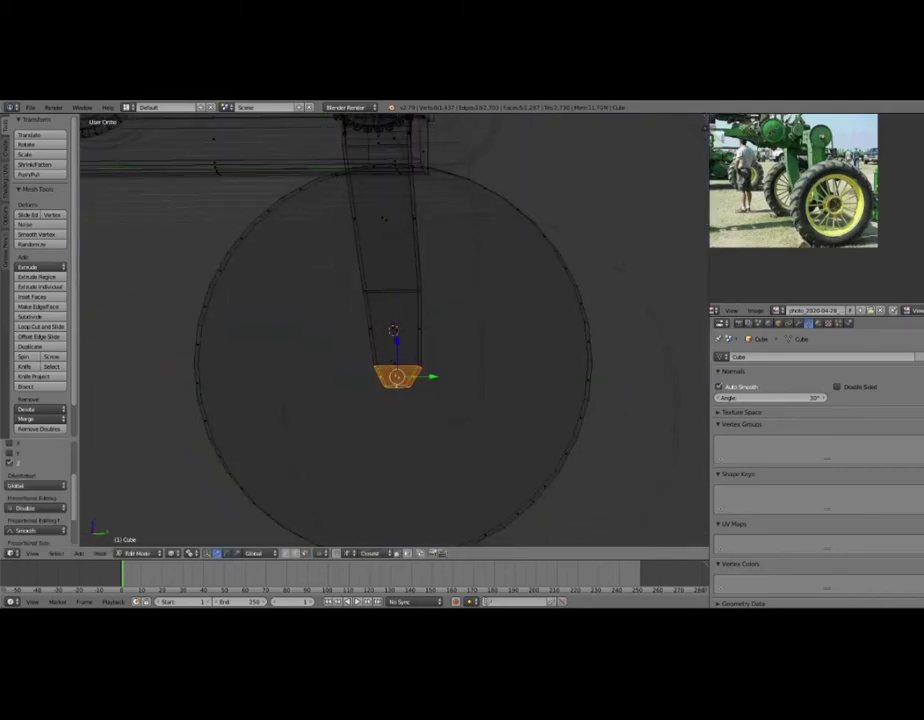
scroll(394, 332, "down", 3)
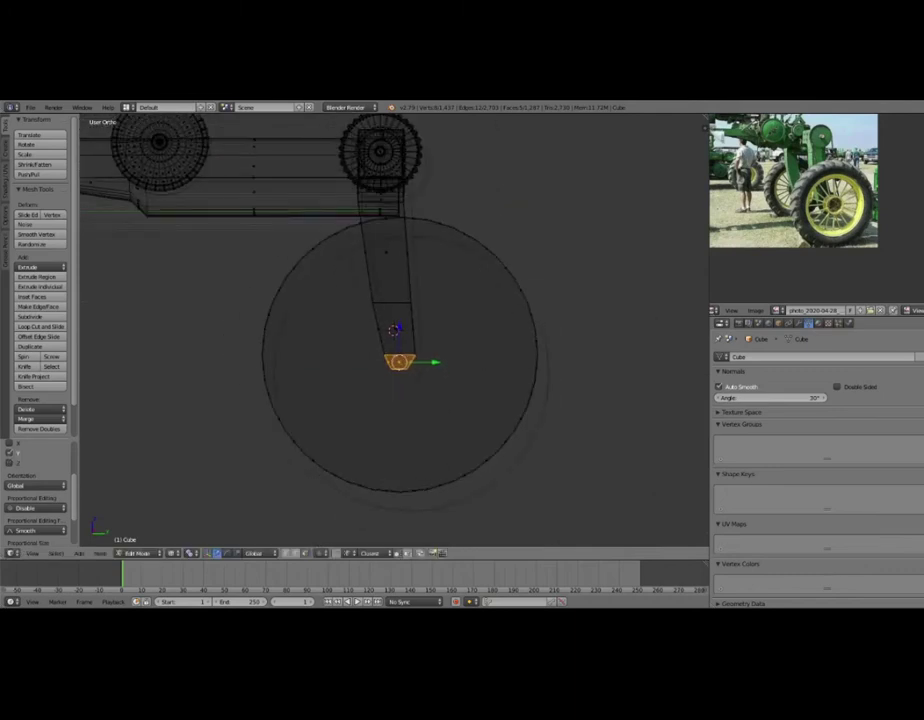
middle_click_drag(394, 332, 394, 340)
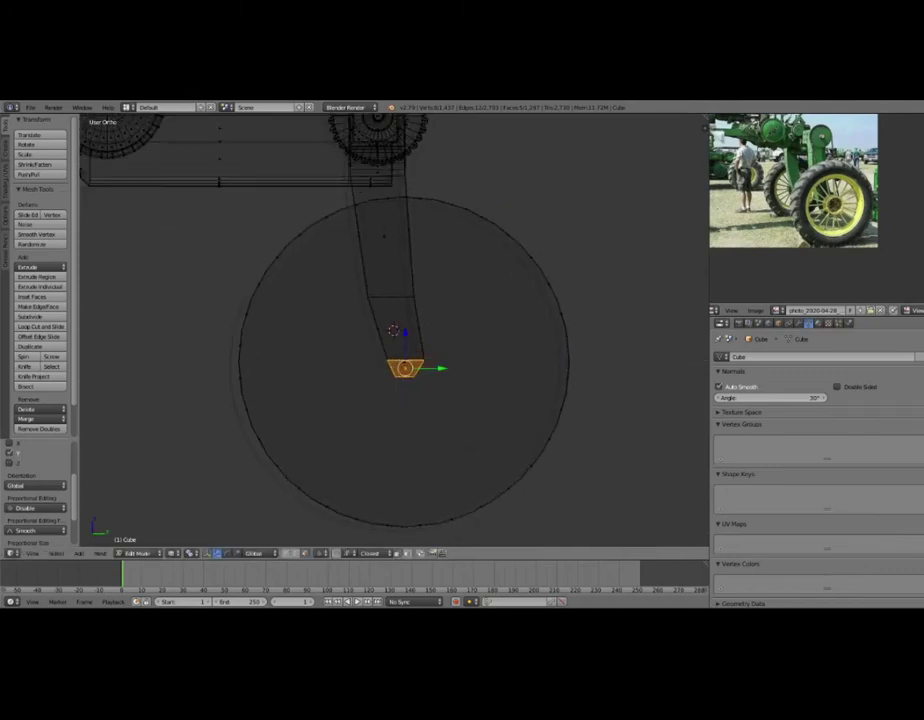
key("KP_1")
key("KP_3")
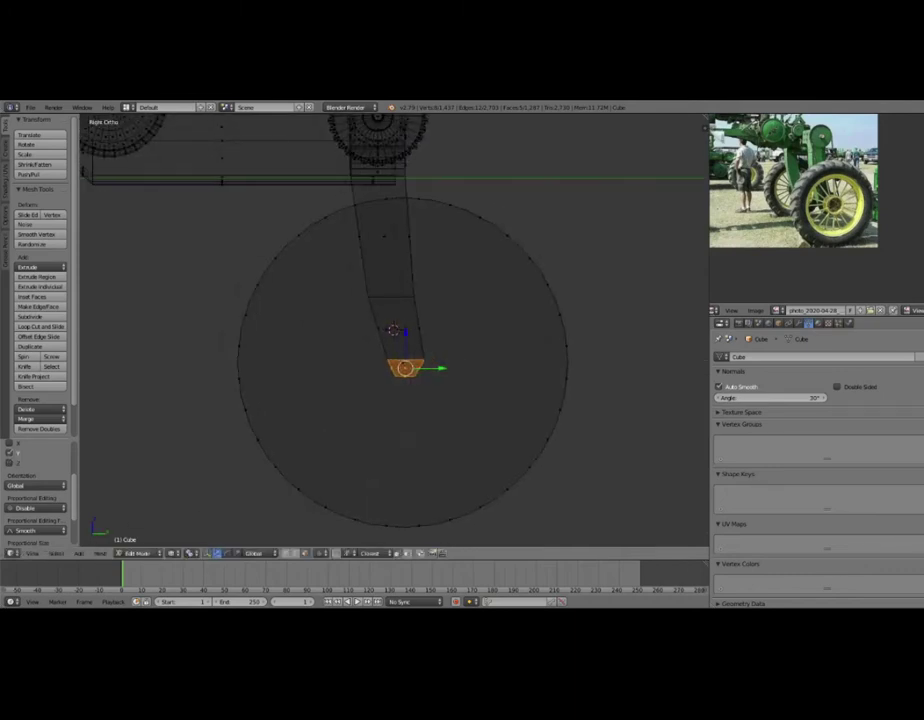
key("g")
key("y")
key("Return")
middle_click_drag(393, 330, 393, 330)
Inspect the extended arm and wheel in Object Mode.
key("Tab")
scroll(393, 330, "down", 5)
scroll(393, 330, "up", 3)
scroll(393, 330, "up", 2)
scroll(393, 330, "down", 3)
scroll(393, 330, "up", 2)
scroll(393, 330, "up", 2)
Select the wheel disc, move it beside the arm, and thicken it along X.
key("Tab")
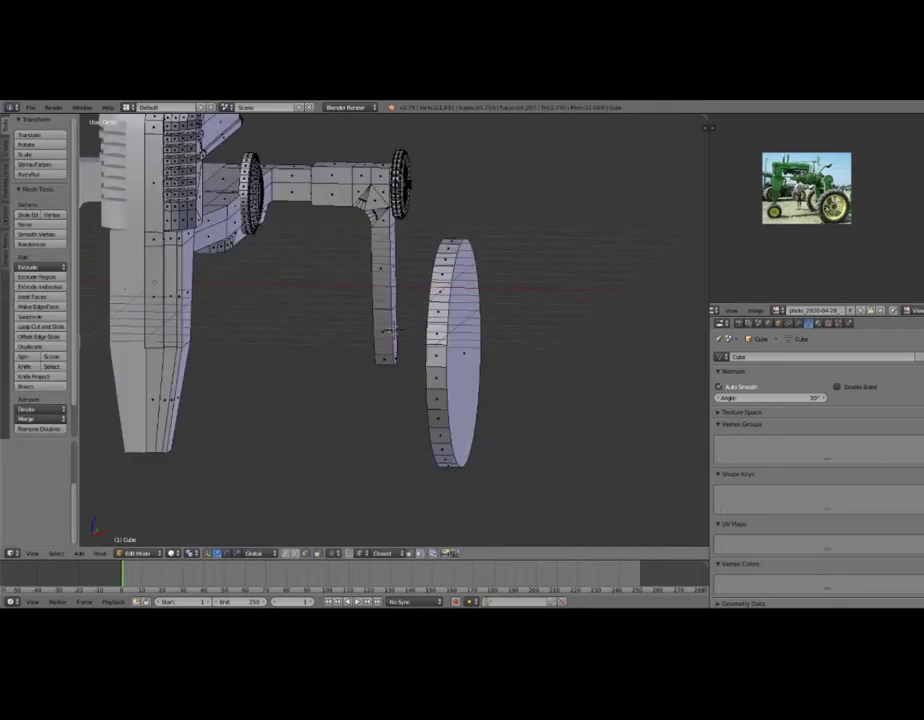
key("ctrl+l")
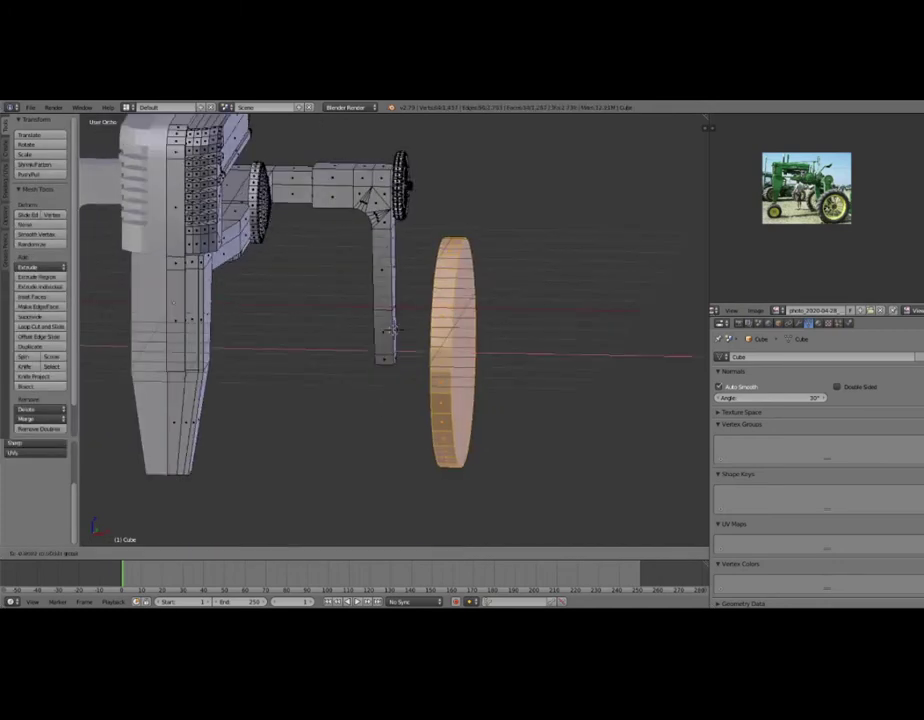
key("g")
left_click(393, 330)
key("s")
key("x")
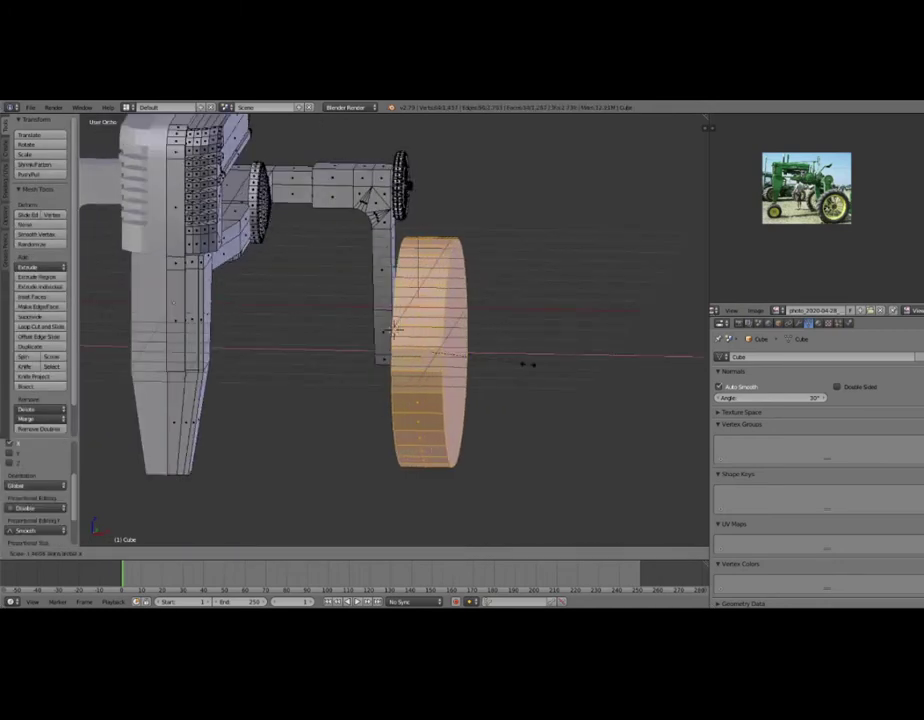
key("s")
key("x")
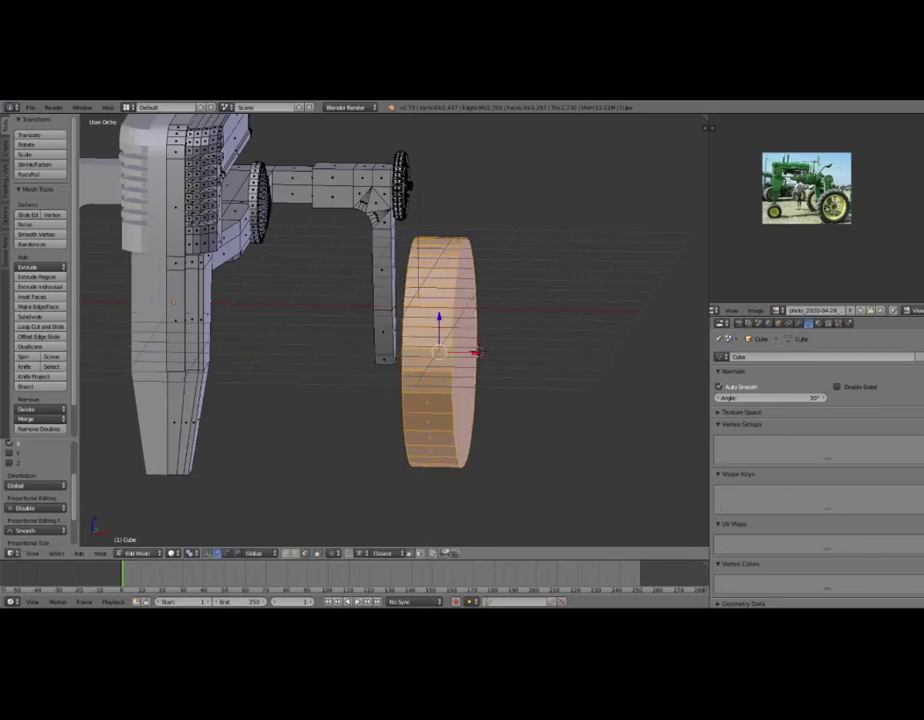
left_click(477, 349)
key("a")
mouse_move(440, 350)
middle_mouse_down()
mouse_move(445, 375)
mouse_move(490, 364)
middle_mouse_up()
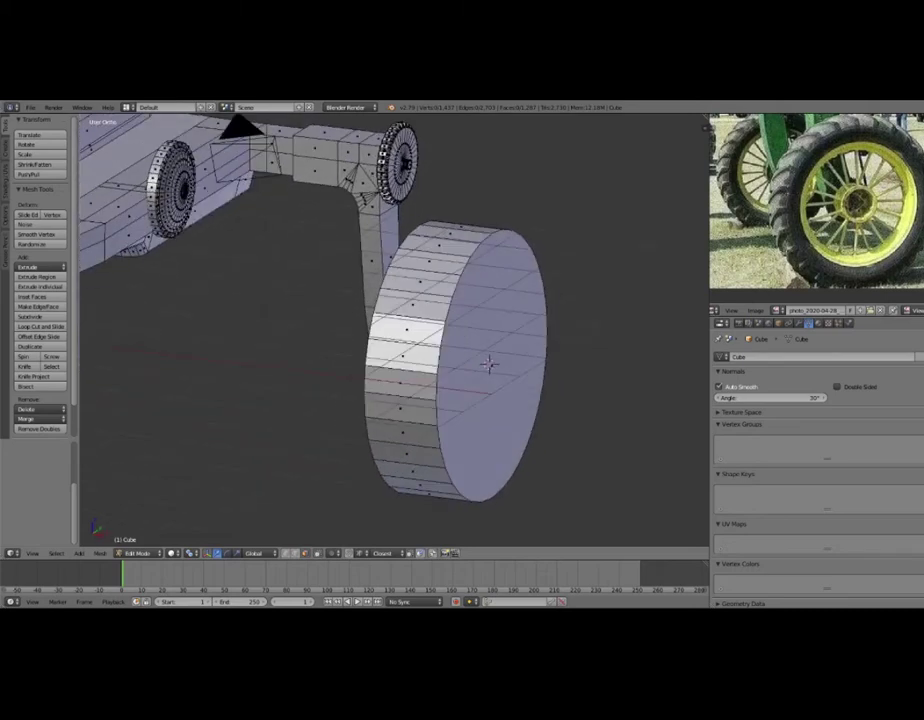
Add a centred loop cut around the tread and slide it along X into a chevron zig-zag.
key("ctrl+r")
left_click(489, 364)
right_click(489, 364)
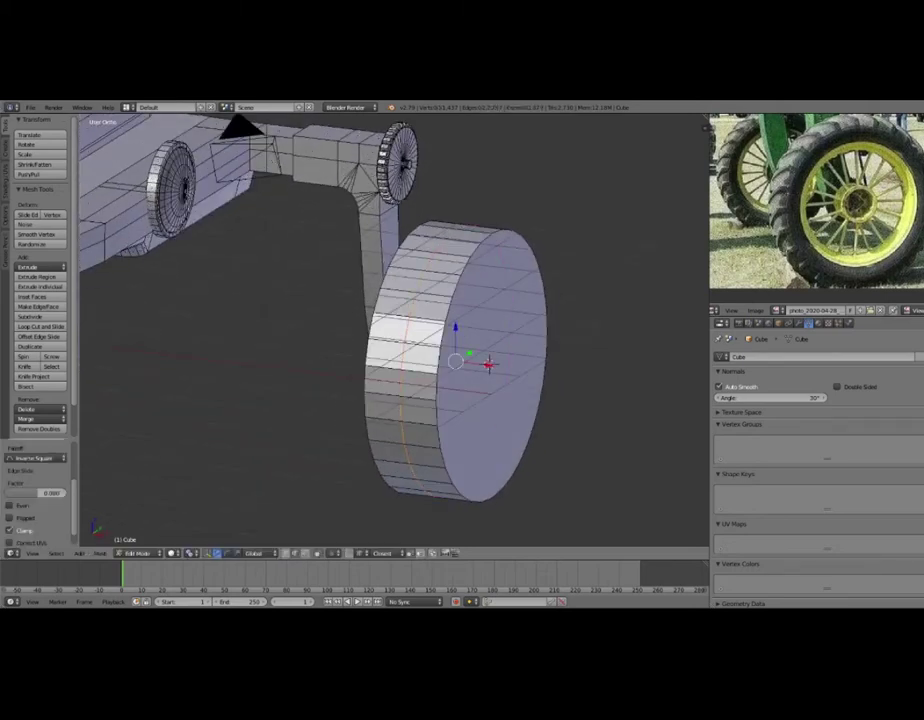
key("g")
key("x")
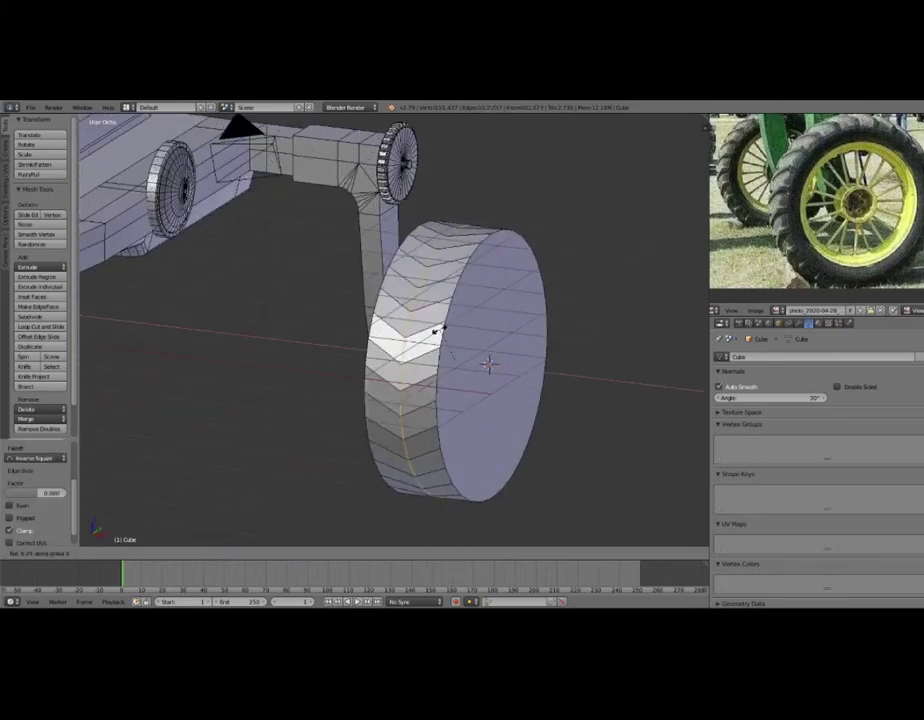
left_click(437, 333)
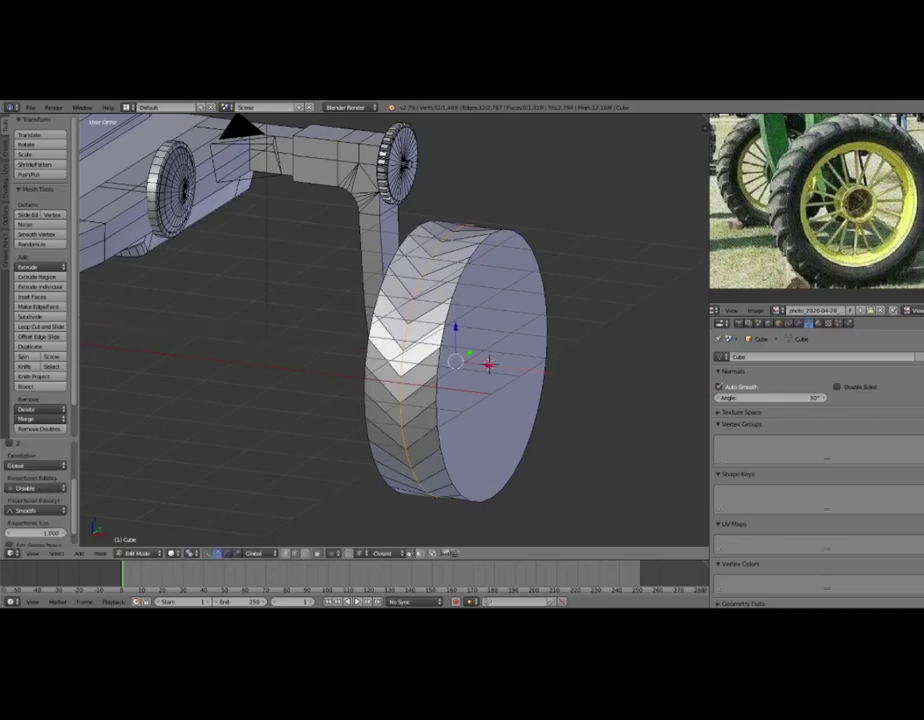
Select the whole wheel's faces, checker-deselect them, then clear the selection in front view.
key("ctrl+Tab")
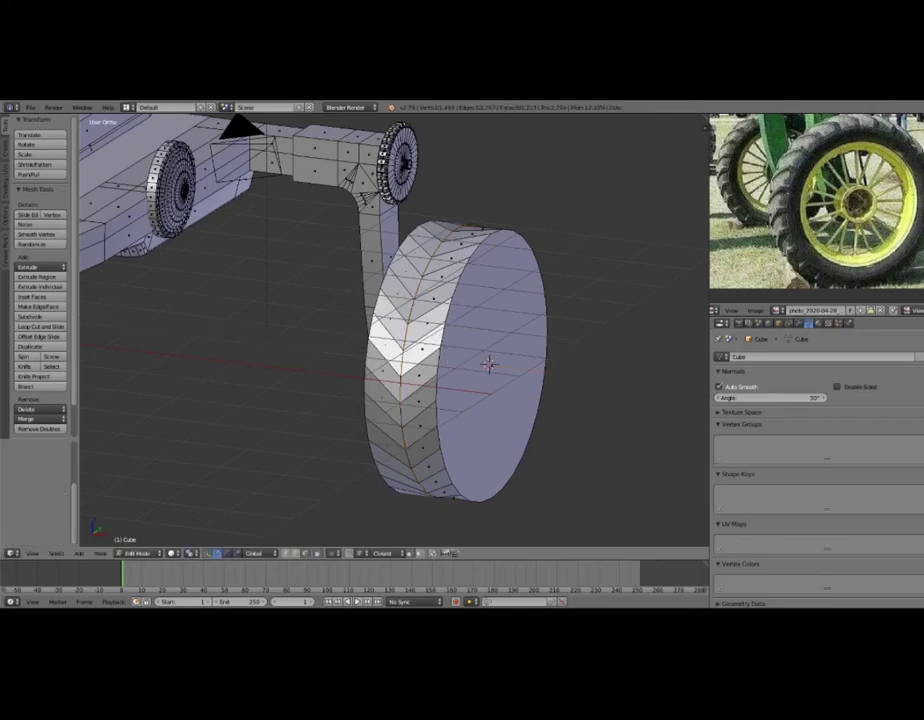
key("l")
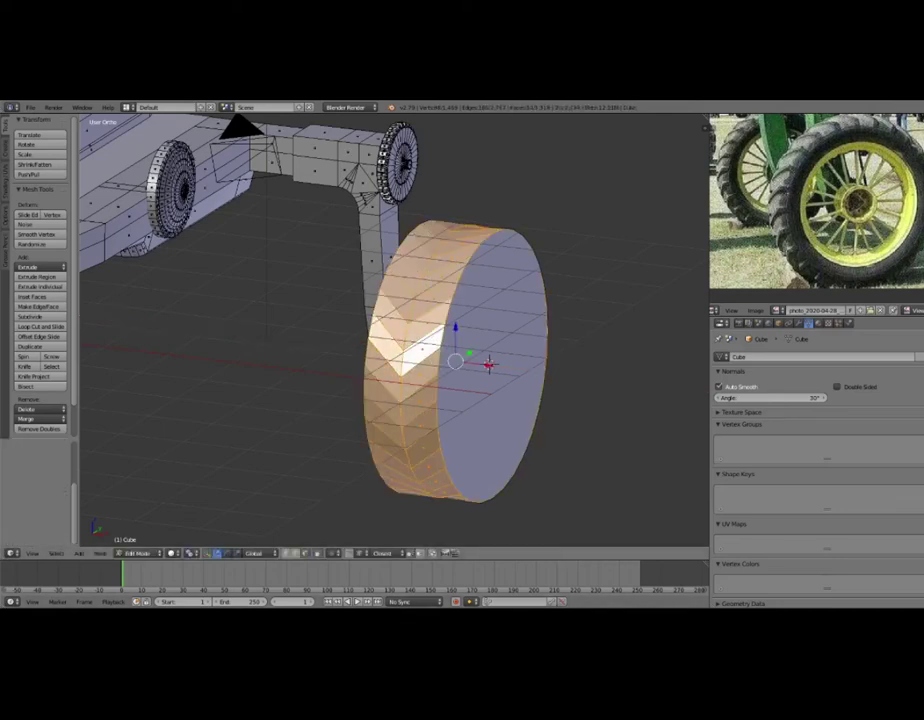
left_click(56, 553)
left_click(85, 490)
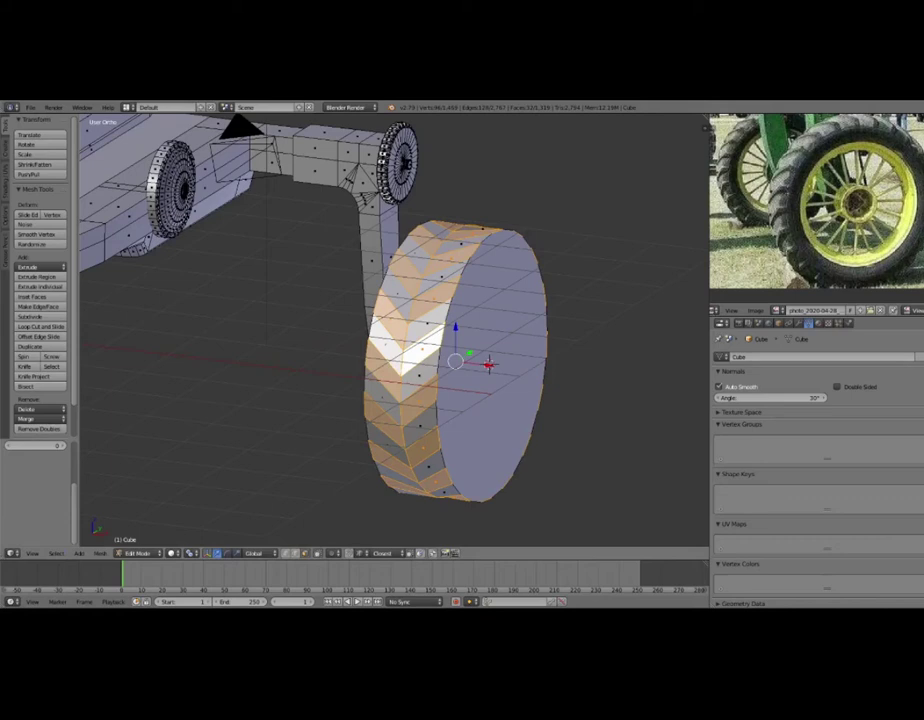
key("KP_1")
key("a")
key("a")
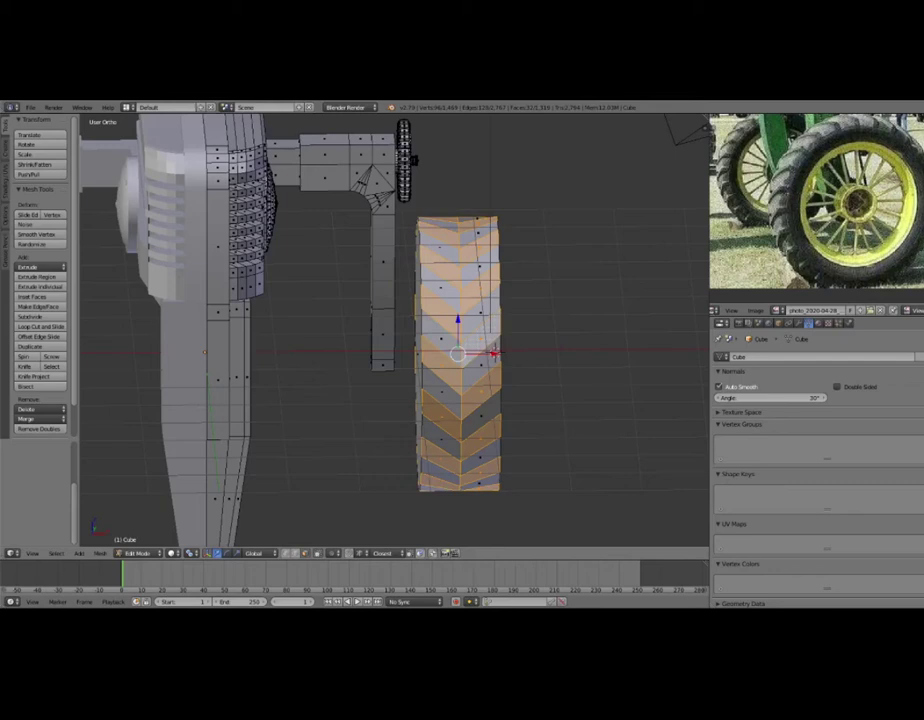
Fix the wheel's face normals, test-flipping the left half and back, then recalculating.
key("ctrl+n")
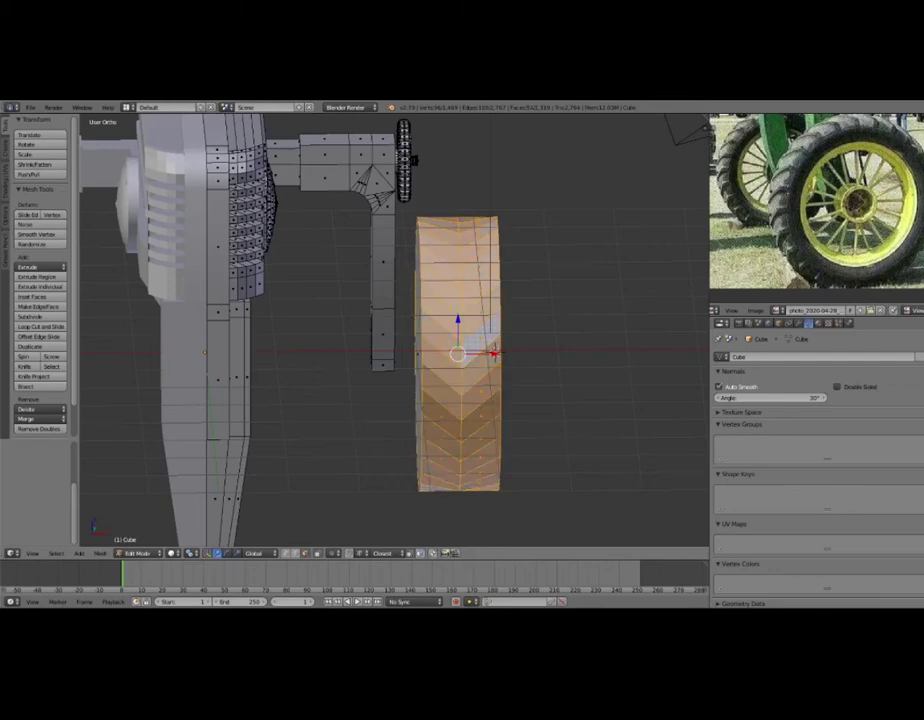
key("a")
key("b")
left_click_drag(405, 205, 458, 500)
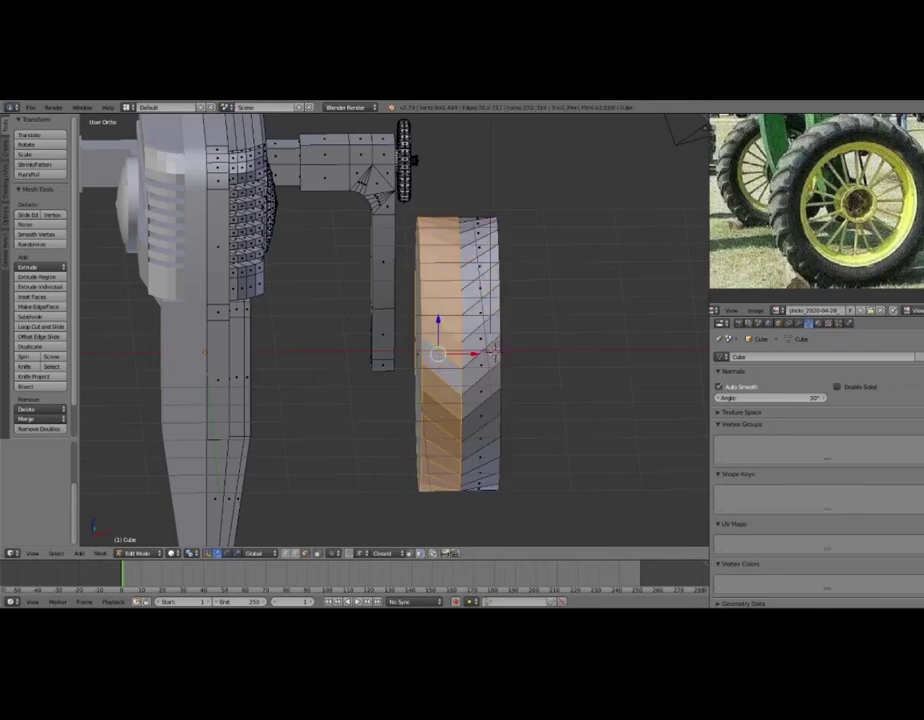
key("w")
left_click(100, 481)
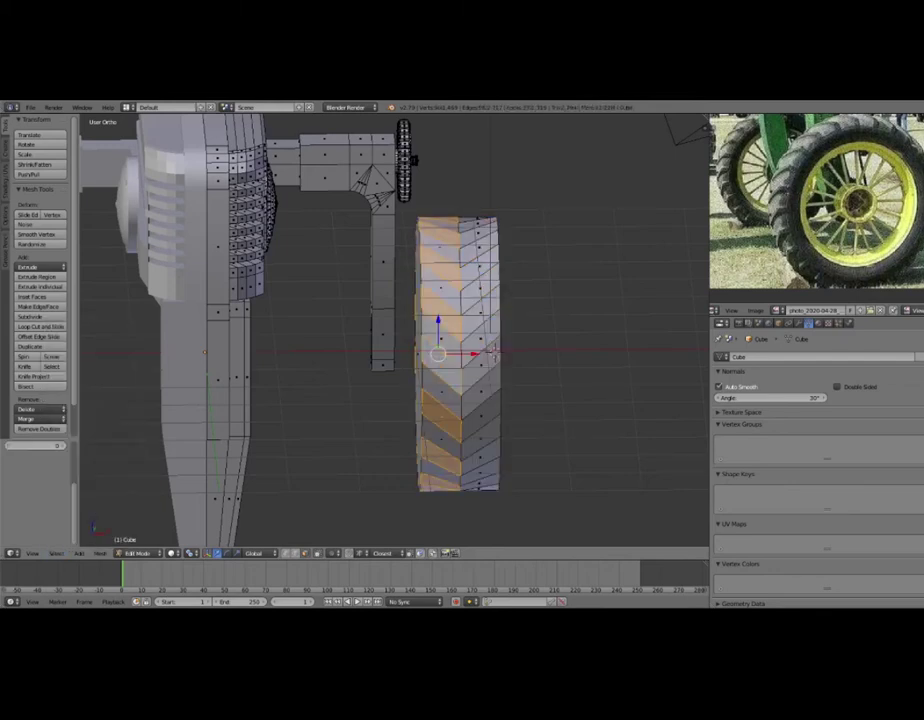
key("ctrl+l")
key("w")
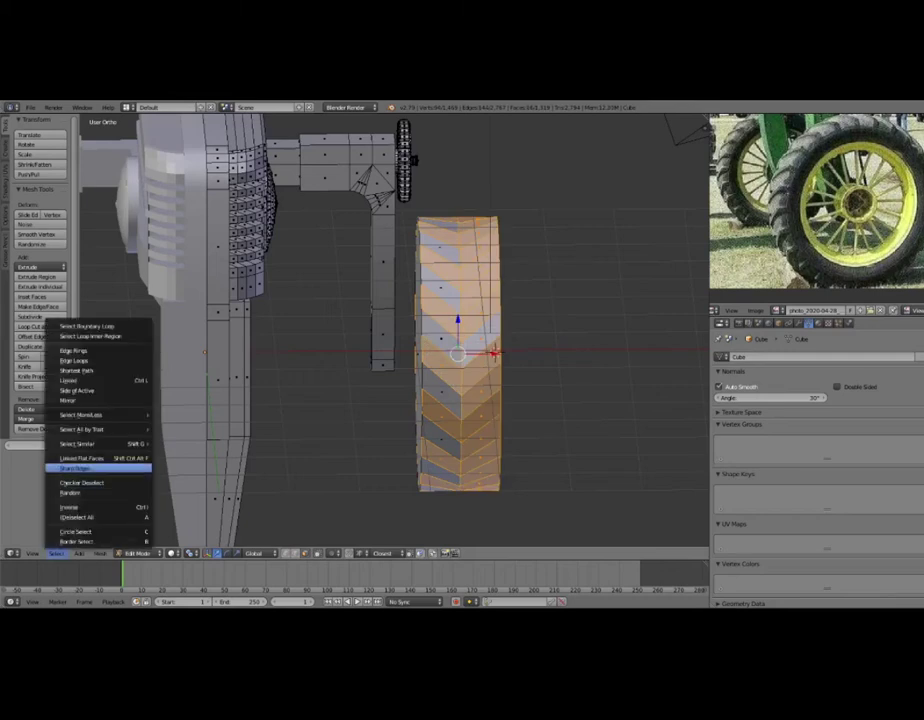
left_click(100, 481)
key("ctrl+n")
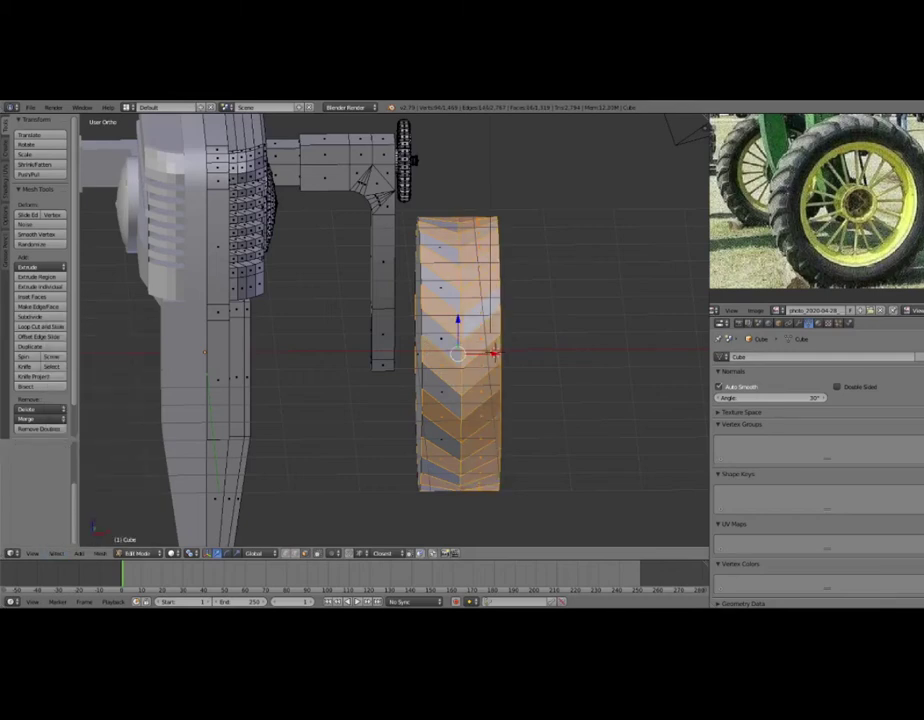
Pick out alternating tread faces using Checker Deselect and inverted selections.
key("w")
left_click(100, 481)
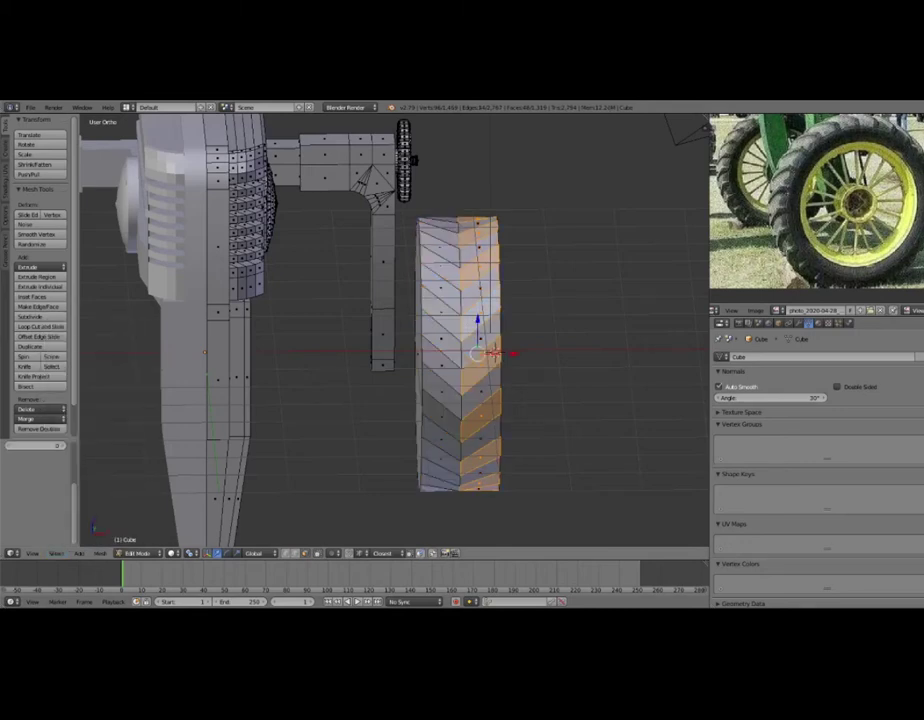
key("ctrl+i")
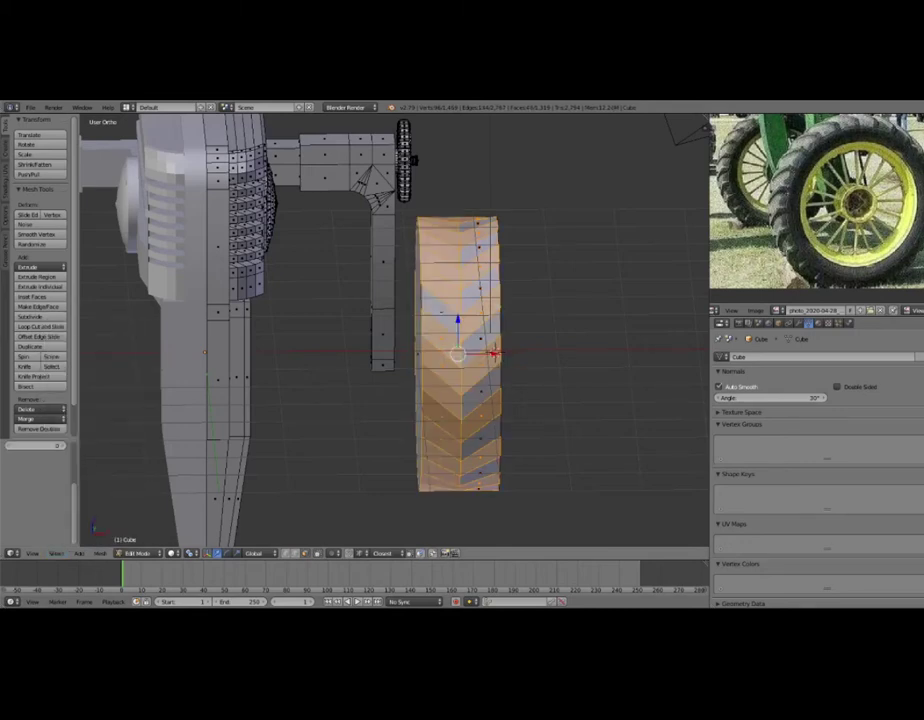
left_click(56, 553)
left_click(93, 489)
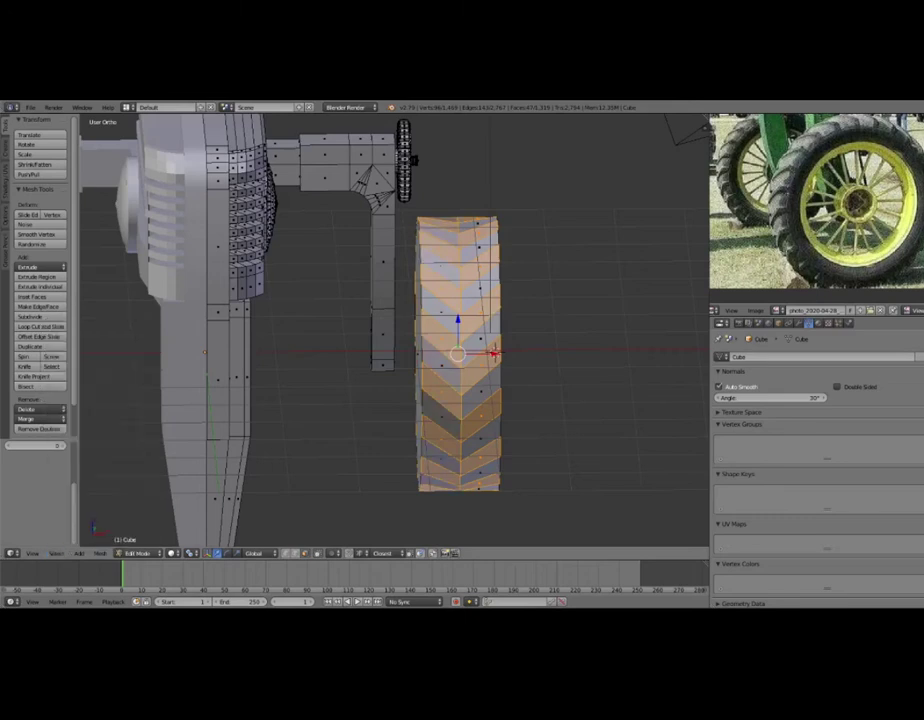
key("ctrl+i")
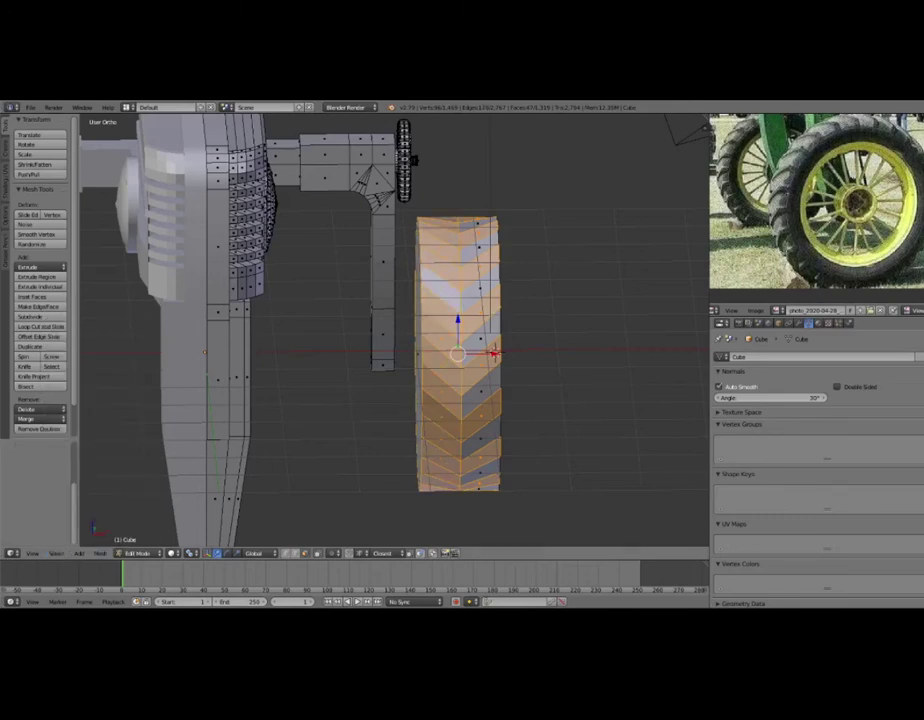
left_click(56, 553)
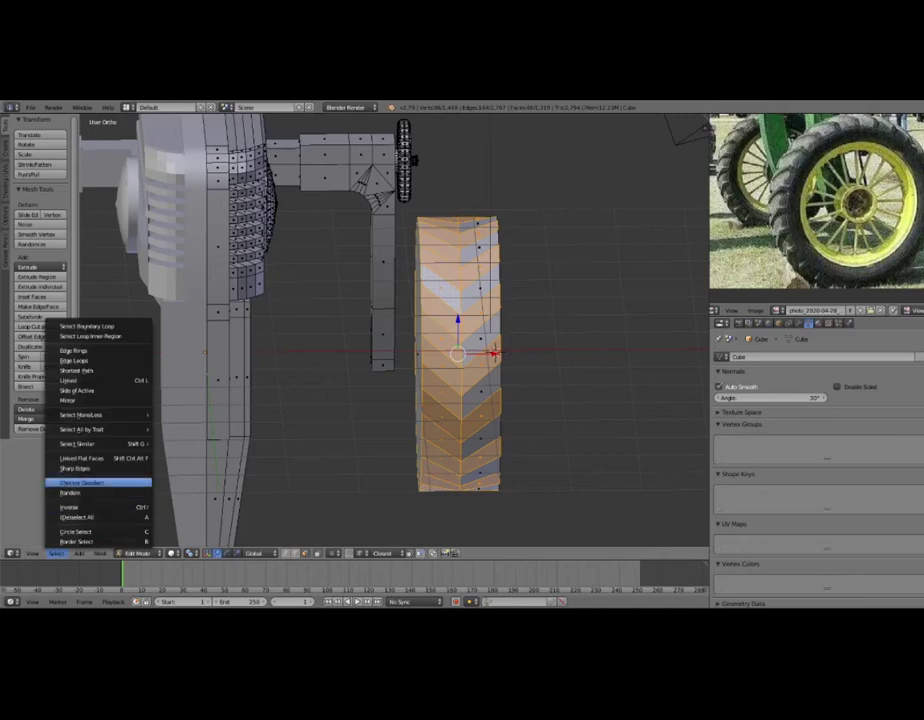
left_click(95, 481)
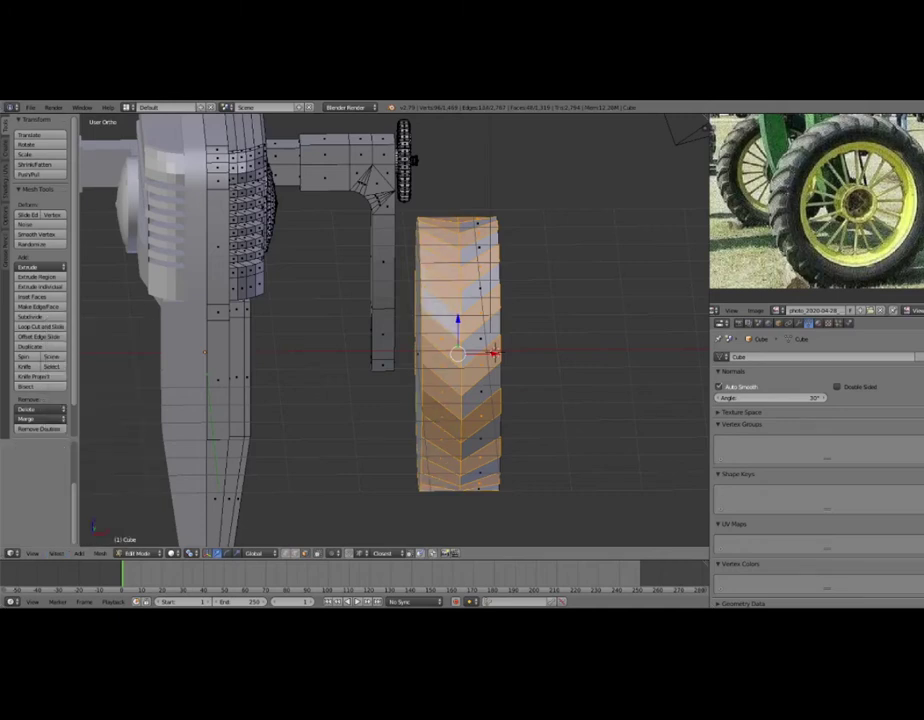
left_click(56, 553)
left_click(95, 500)
Extrude the selected tread faces outward into raised lugs.
mouse_move(450, 350)
middle_mouse_down()
mouse_move(400, 380)
mouse_move(371, 419)
mouse_move(367, 406)
mouse_move(330, 392)
mouse_move(318, 360)
mouse_move(324, 321)
mouse_move(386, 268)
middle_mouse_up()
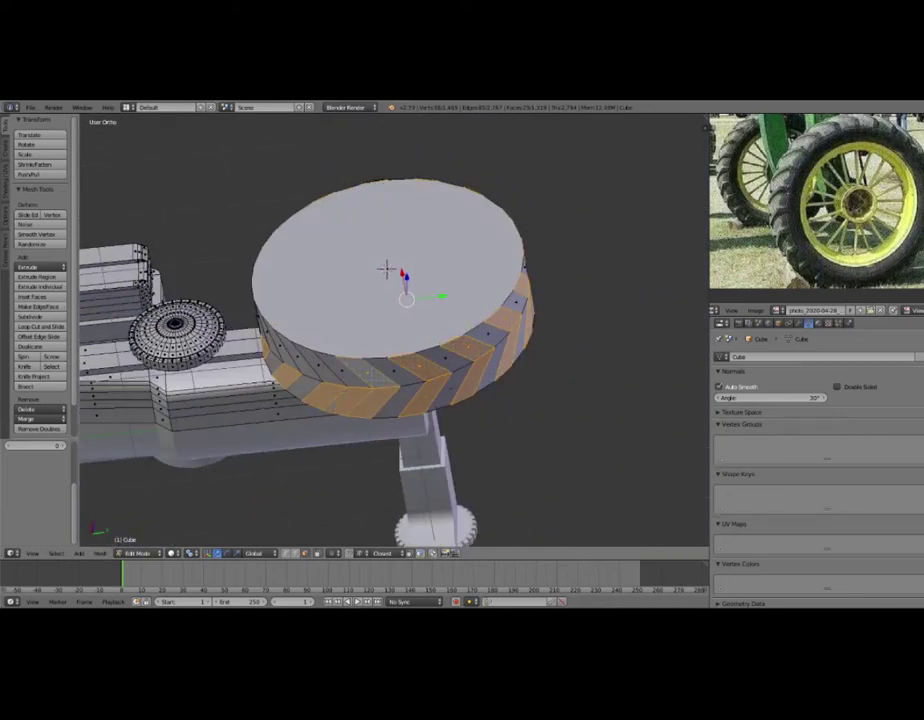
mouse_move(386, 268)
middle_mouse_down()
mouse_move(436, 292)
mouse_move(481, 334)
mouse_move(483, 358)
mouse_move(445, 376)
middle_mouse_up()
key("e")
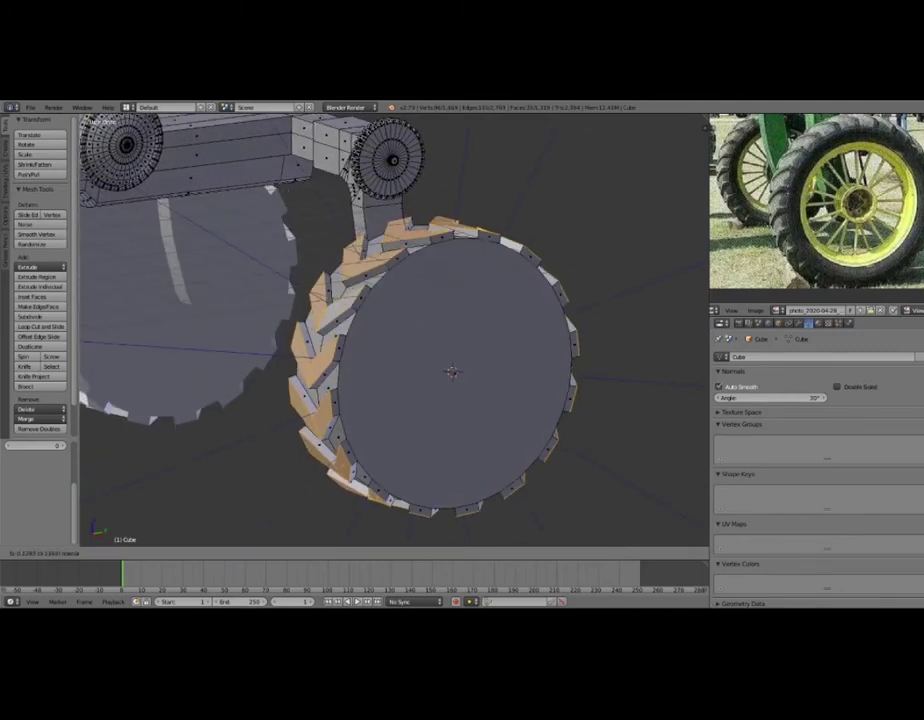
left_click(516, 326)
key("s")
right_click(516, 326)
mouse_move(516, 326)
middle_mouse_down()
mouse_move(505, 371)
mouse_move(513, 380)
middle_mouse_up()
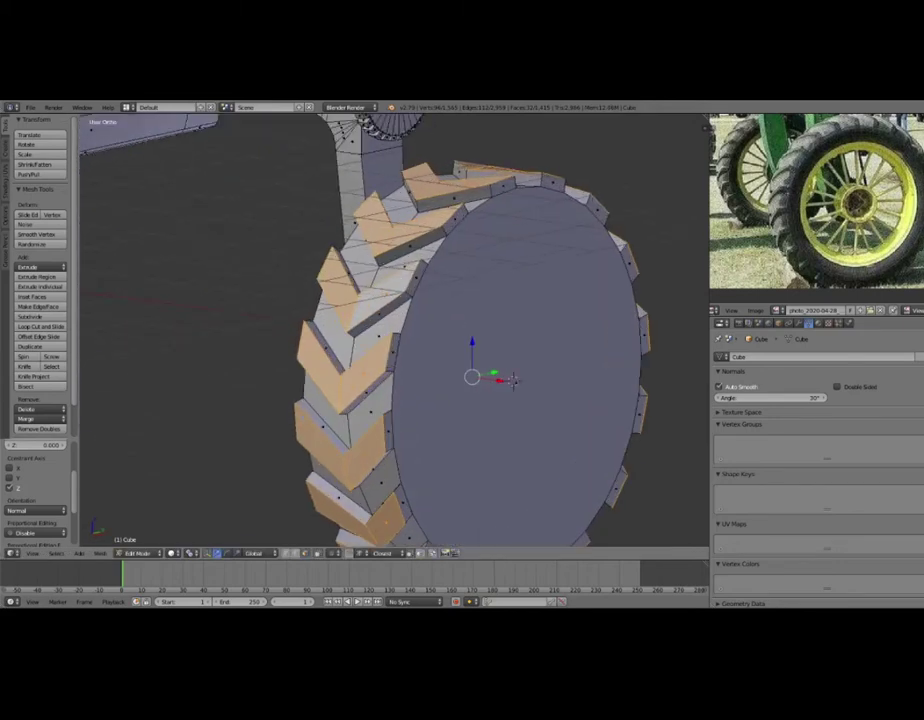
Bevel the edges of the chevron tread blocks in edge mode and orthographic view.
key("ctrl+b")
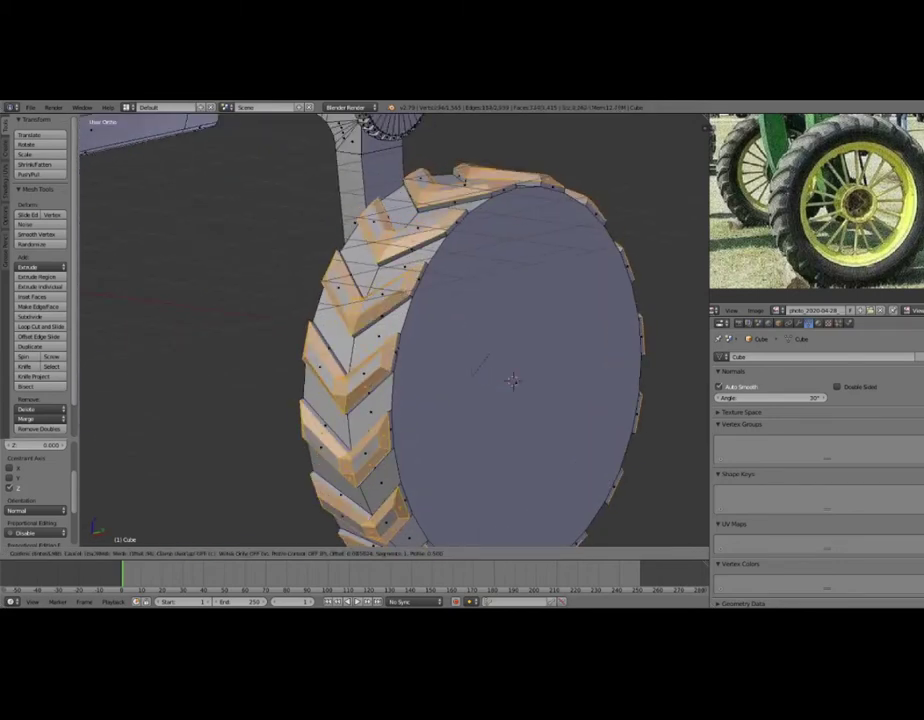
left_click(512, 381)
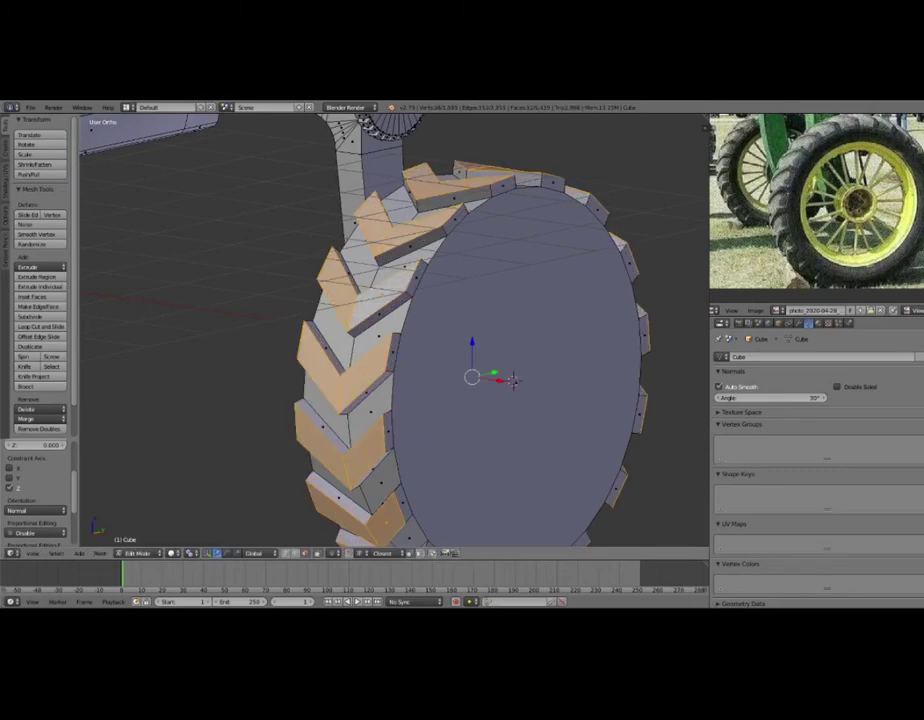
middle_click_drag(512, 381, 531, 376)
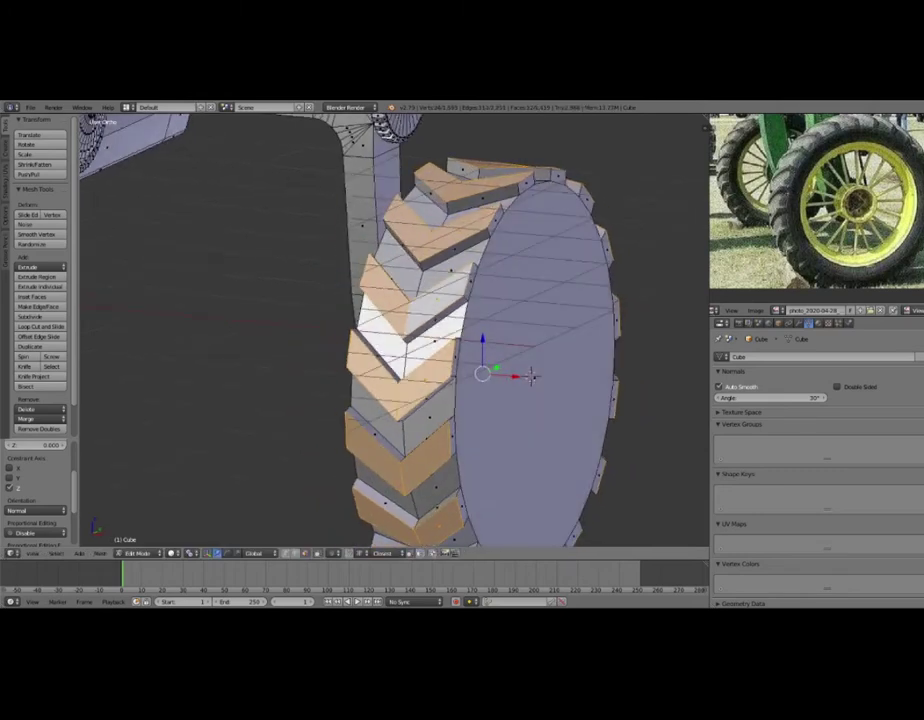
key("w")
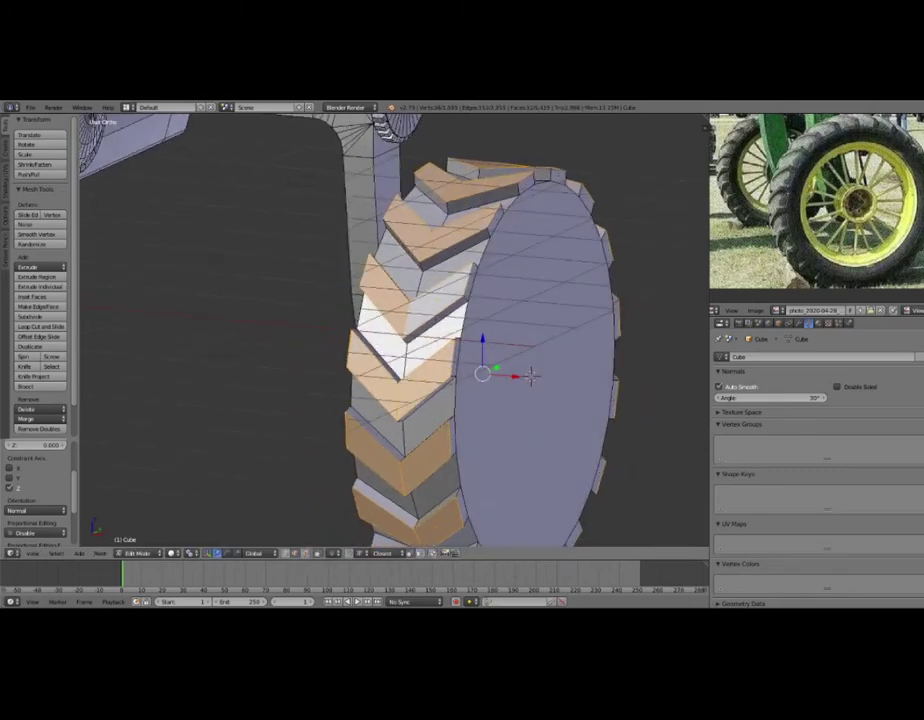
key("ctrl+e")
key("KP_5")
scroll(592, 396, "up", 2)
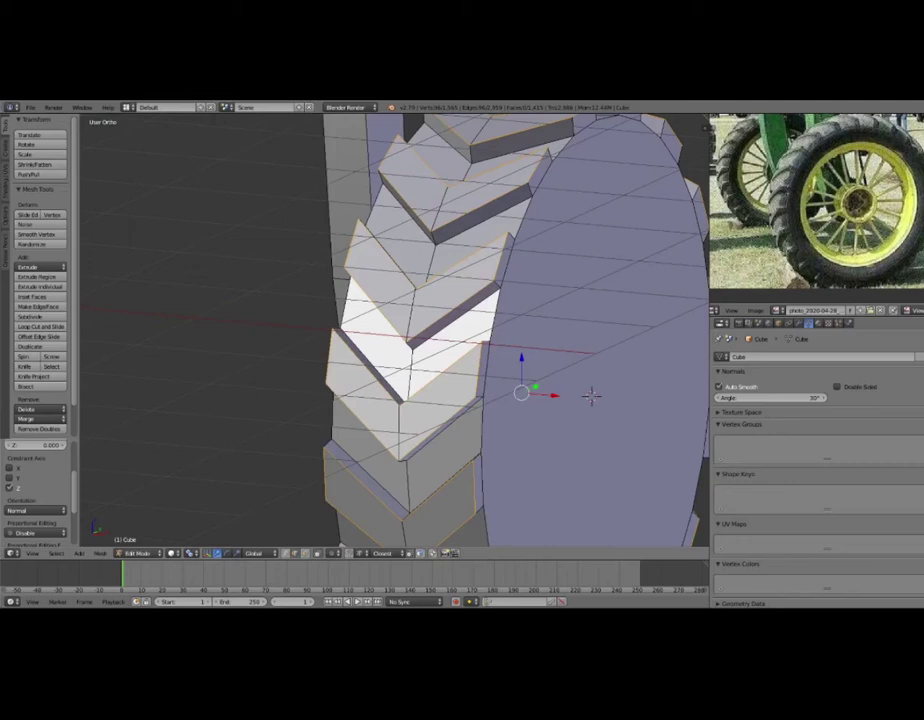
key("ctrl+b")
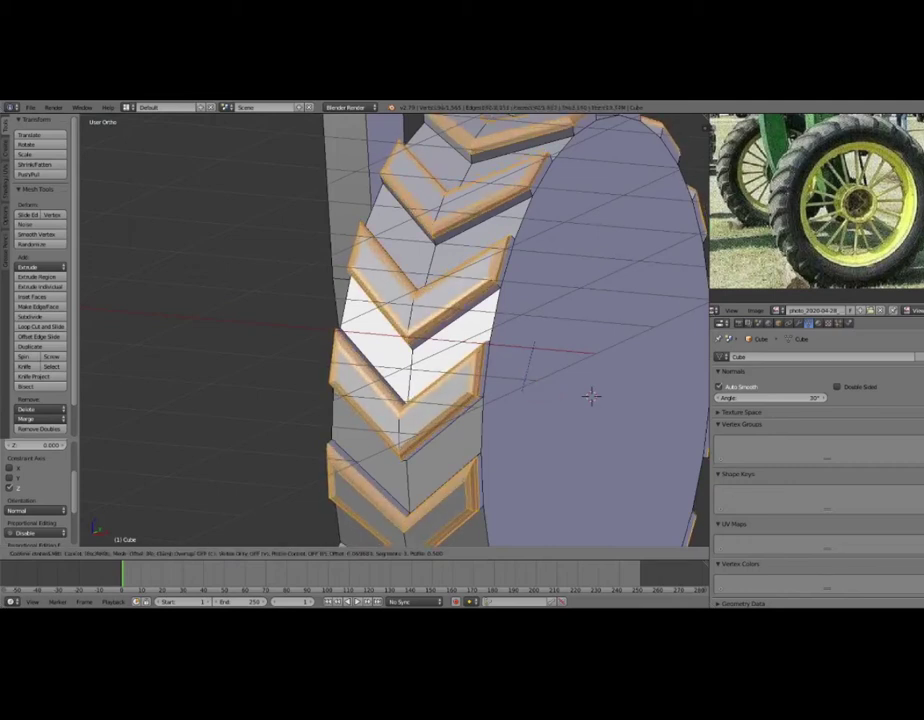
left_click(591, 396)
scroll(560, 380, "down", 5)
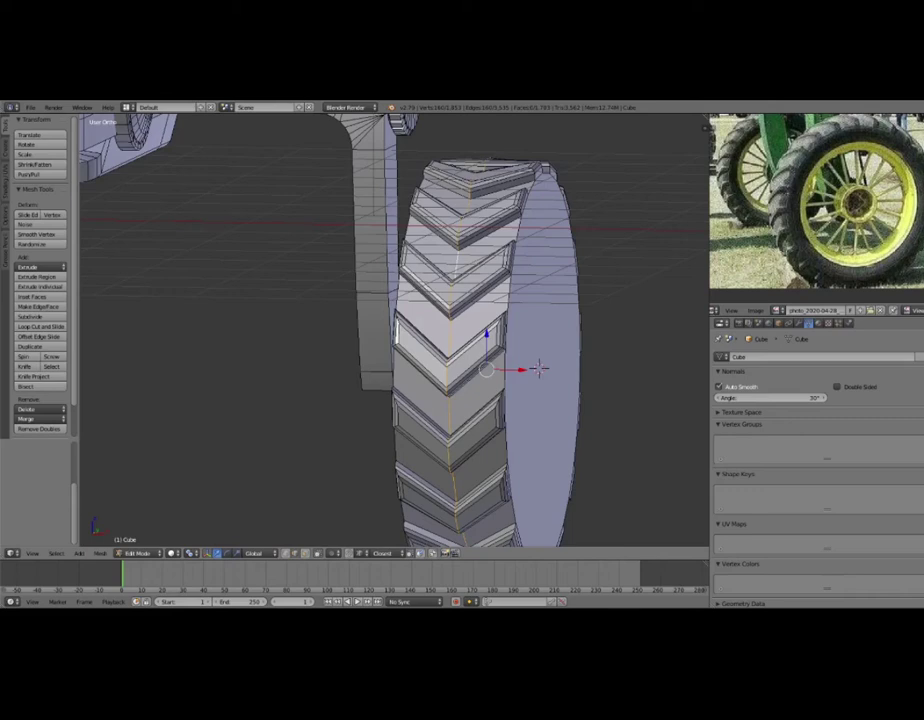
Bevel the edge loop down the tread centre and return to Object Mode.
key("ctrl+b")
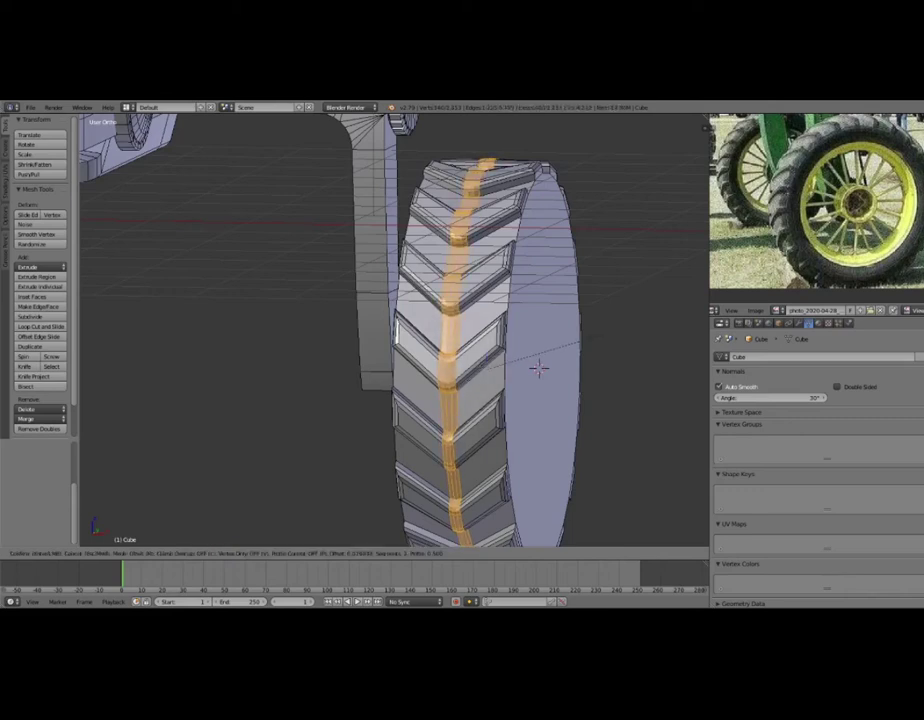
left_click(538, 368)
mouse_move(537, 368)
middle_mouse_down()
mouse_move(496, 365)
mouse_move(490, 350)
mouse_move(412, 344)
mouse_move(505, 387)
middle_mouse_up()
key("Tab")
key("Tab")
scroll(505, 387, "down", 4)
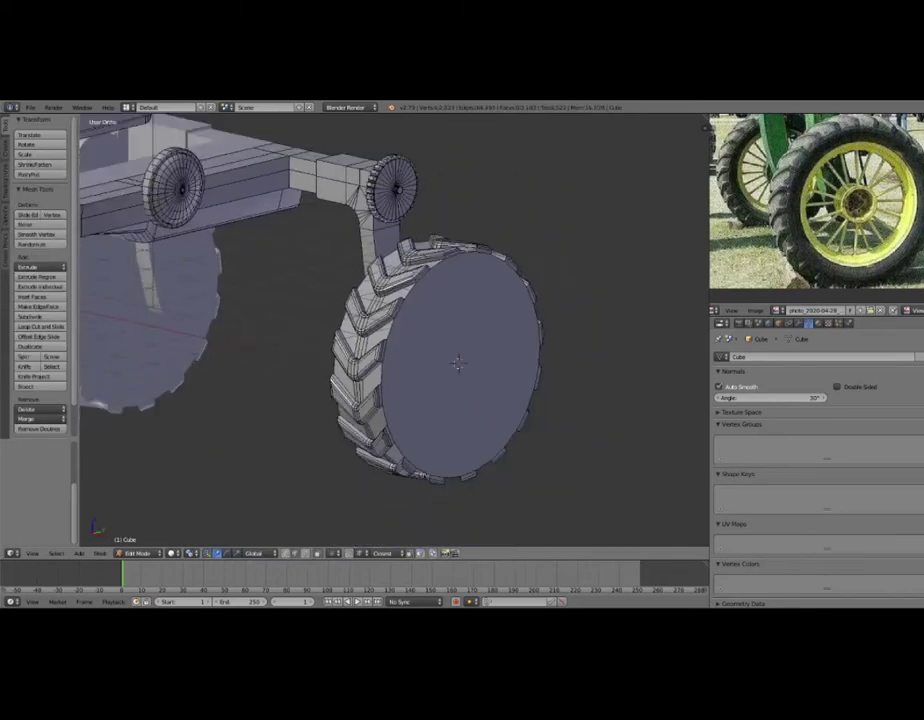
Extrude the tire's flat side disc outward and shrink the new face.
key("l")
mouse_move(505, 387)
middle_mouse_down()
mouse_move(440, 385)
mouse_move(475, 385)
mouse_move(505, 366)
middle_mouse_up()
right_click(430, 385)
key("e")
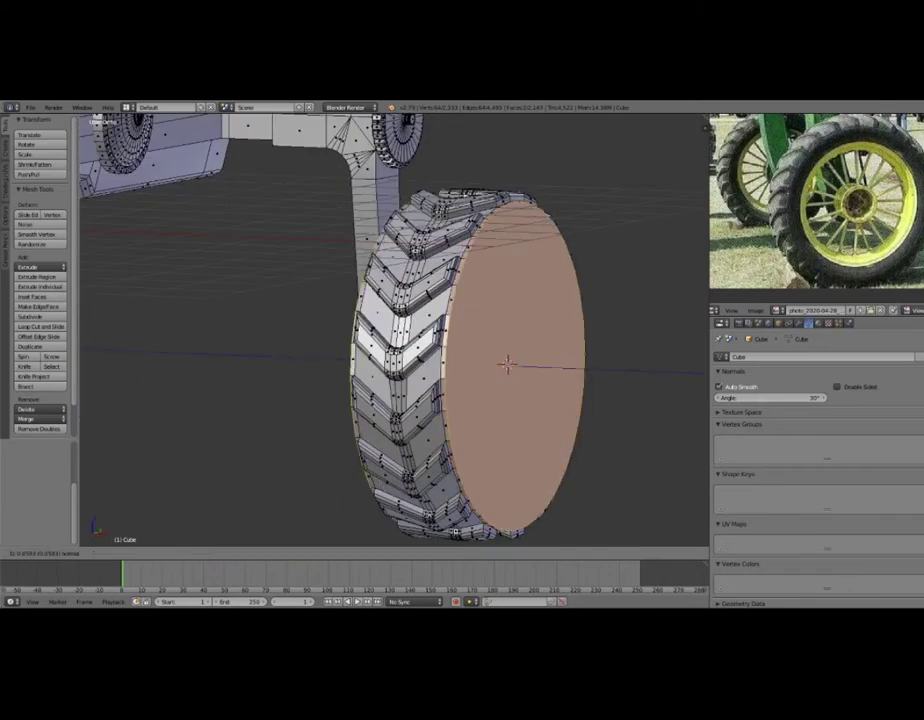
left_click(639, 404)
key("s")
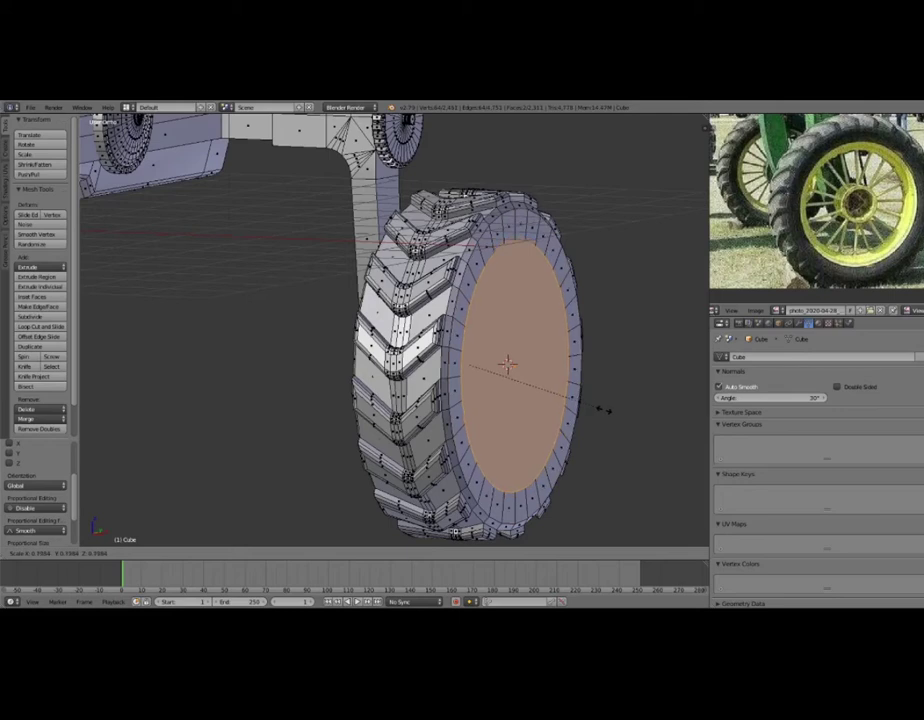
left_click(603, 409)
Extrude the disc face again, inset an inner ring and shrink the centre face.
key("KP_1")
middle_click_drag(400, 330, 330, 360)
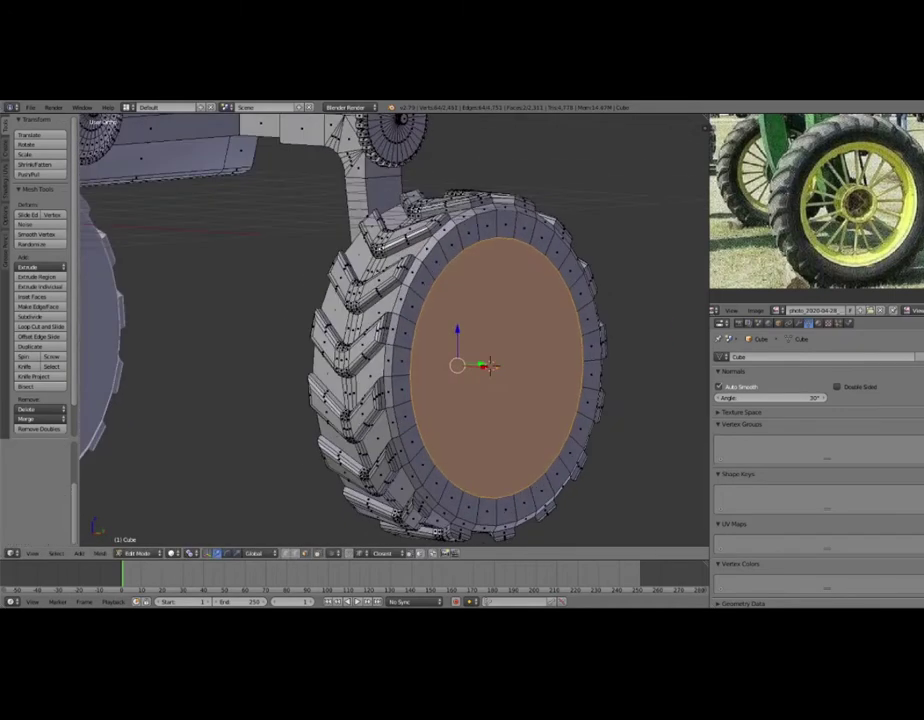
middle_click_drag(490, 366, 470, 367)
key("e")
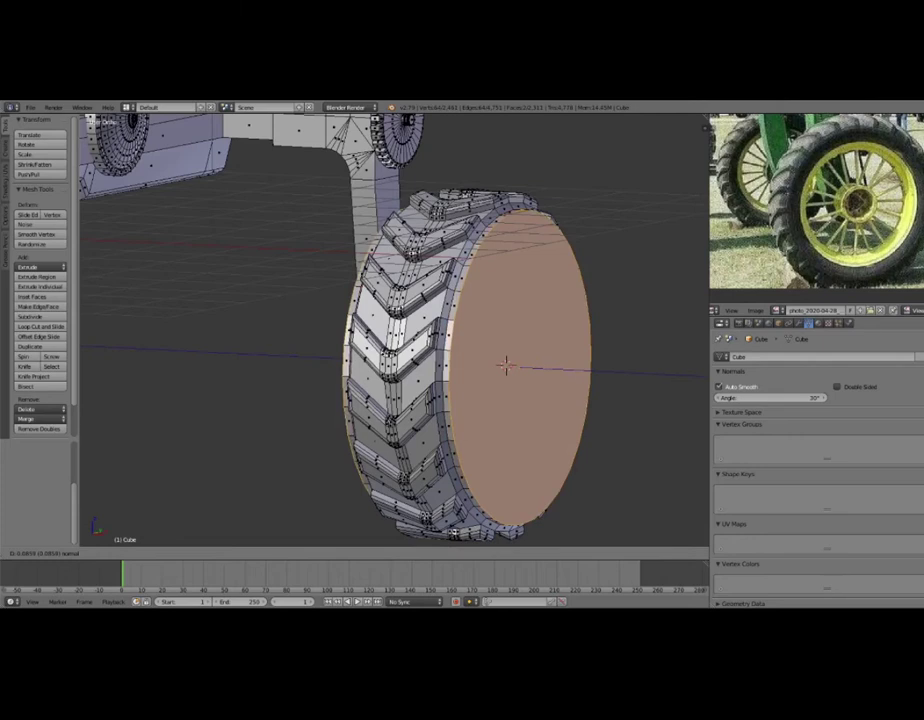
left_click(664, 406)
key("i")
left_click(617, 417)
key("s")
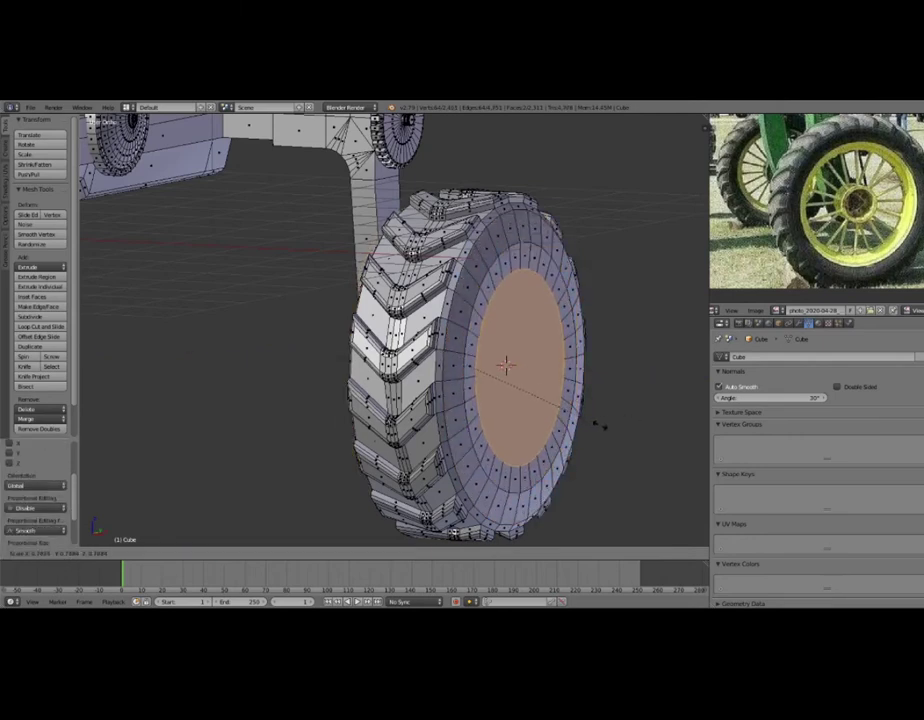
left_click(593, 425)
Change the pivot point to individual origins and resize the inner disc face.
mouse_move(593, 425)
middle_mouse_down()
mouse_move(450, 400)
mouse_move(522, 405)
middle_mouse_up()
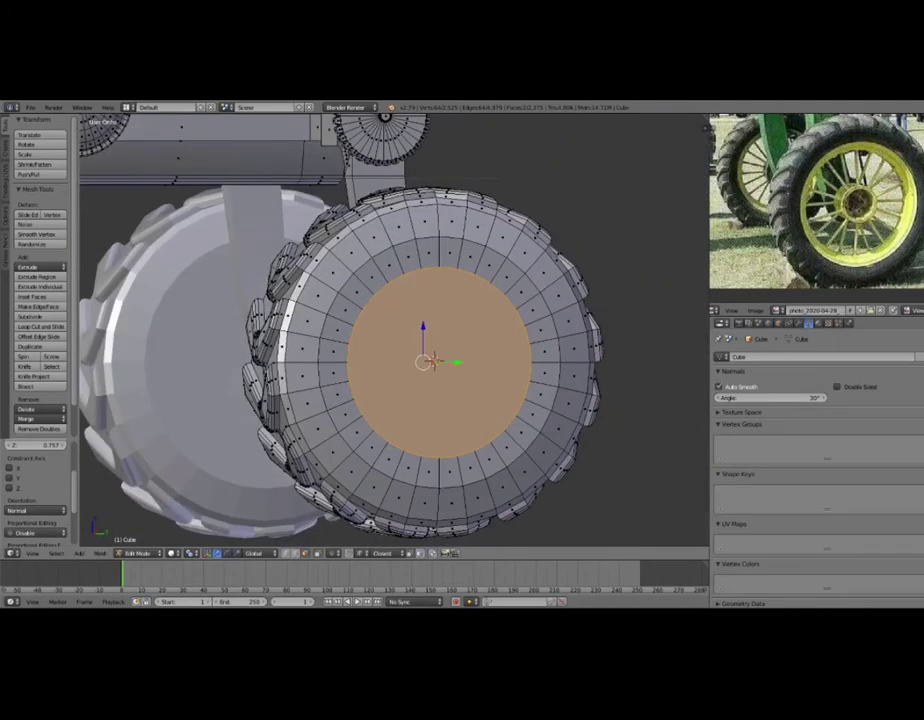
key("s")
left_click(560, 410)
mouse_move(560, 410)
middle_mouse_down()
mouse_move(500, 400)
mouse_move(450, 372)
middle_mouse_up()
scroll(490, 364, "up", 2)
left_click(190, 553)
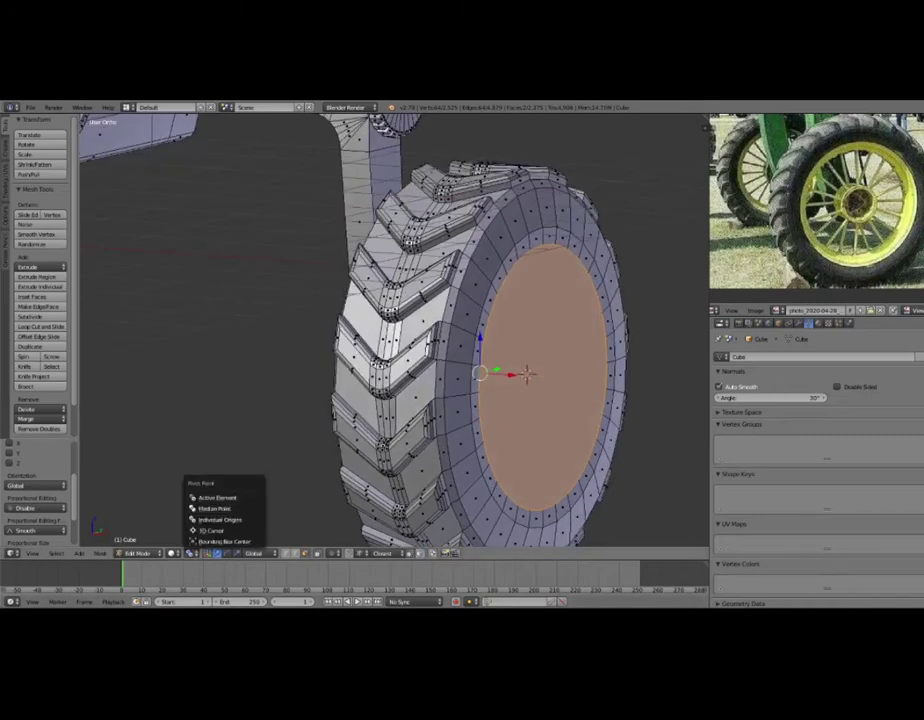
left_click(220, 519)
left_click(190, 553)
left_click(215, 504)
key("s")
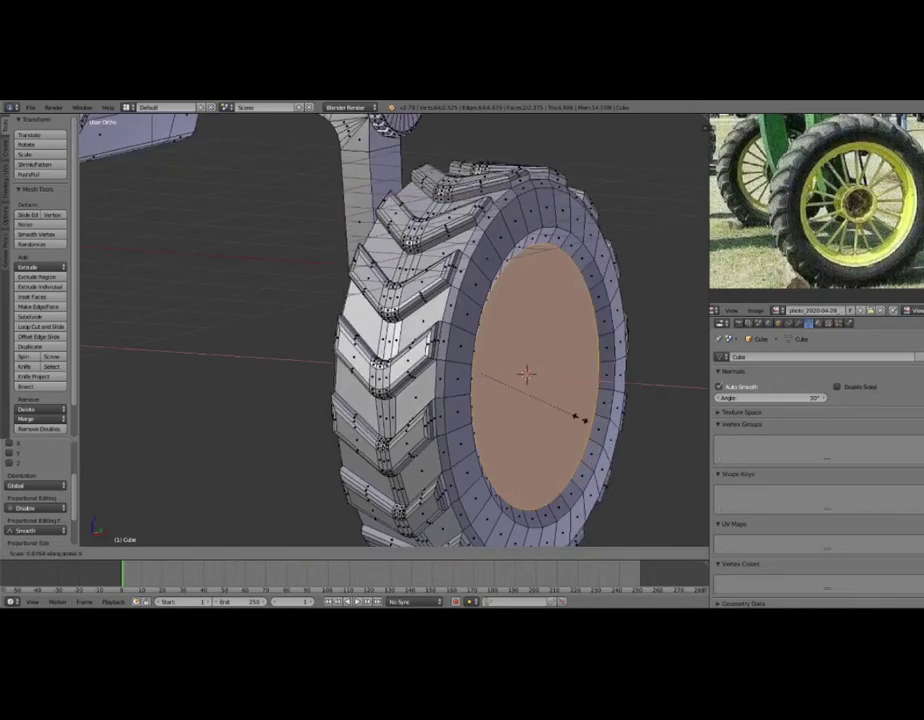
left_click(582, 423)
Inset the inner face at 0.1229 thickness and scale it along X.
key("i")
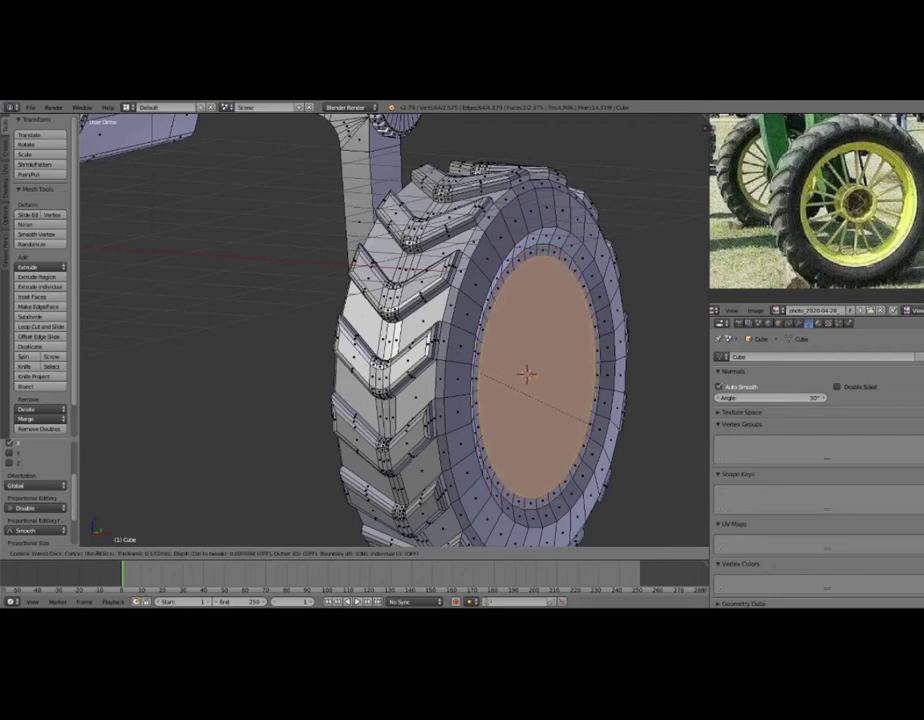
left_click(481, 373)
key("s")
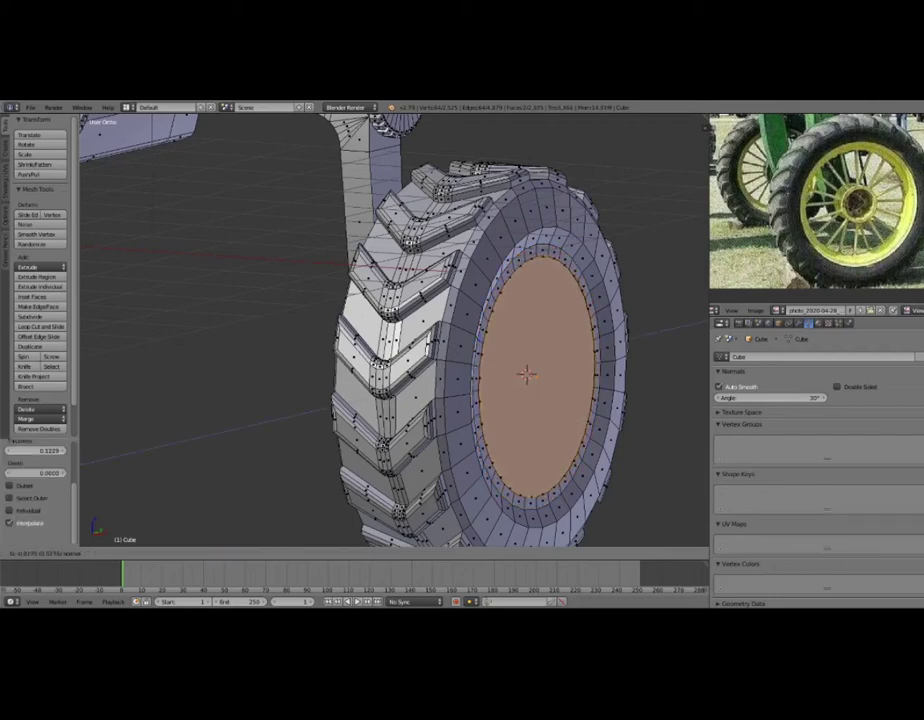
key("y")
key("s")
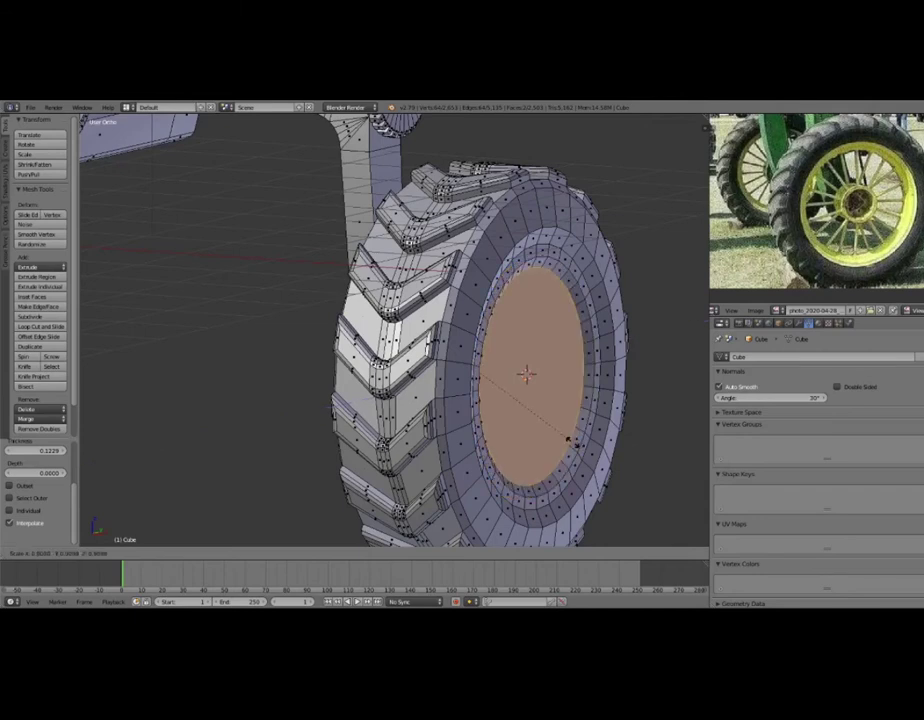
key("x")
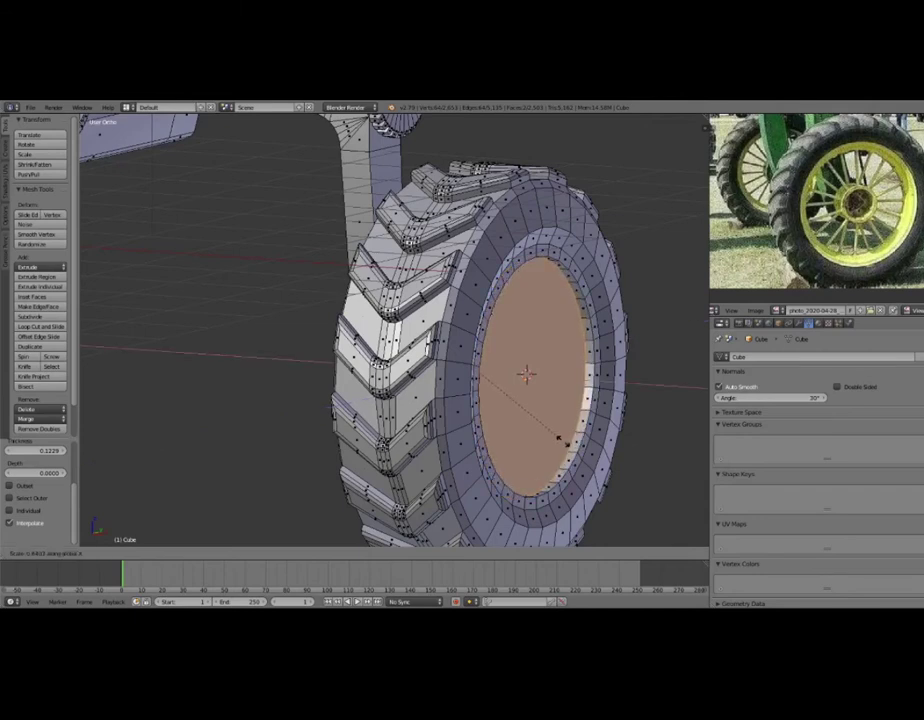
left_click(562, 440)
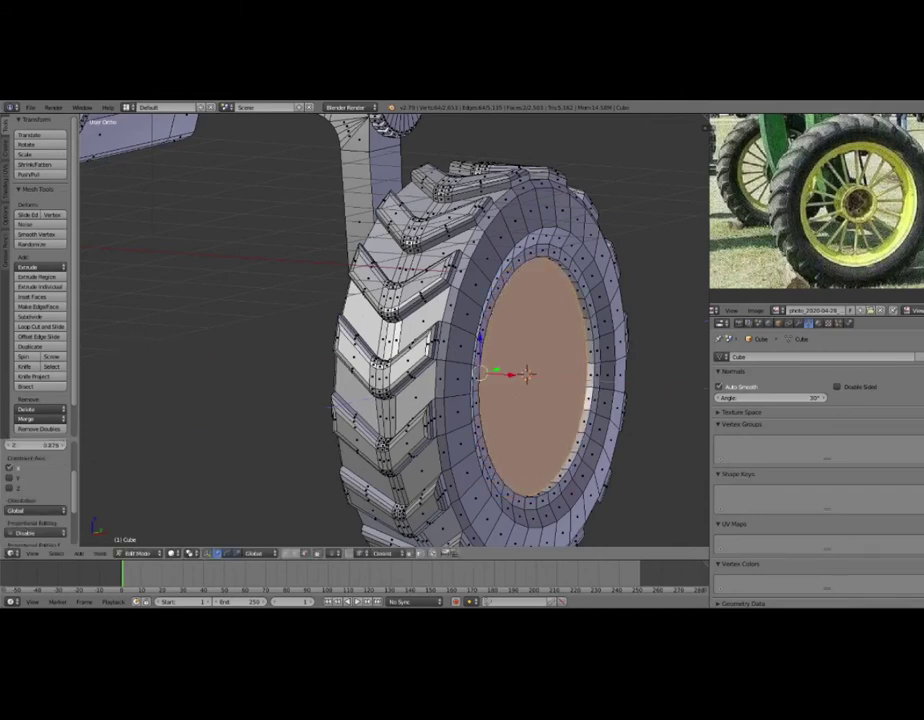
mouse_move(500, 420)
middle_mouse_down()
mouse_move(430, 437)
mouse_move(380, 425)
middle_mouse_up()
key("s")
left_click(443, 440)
Inset another ring and extrude the inner face into the wheel, shrinking it.
key("i")
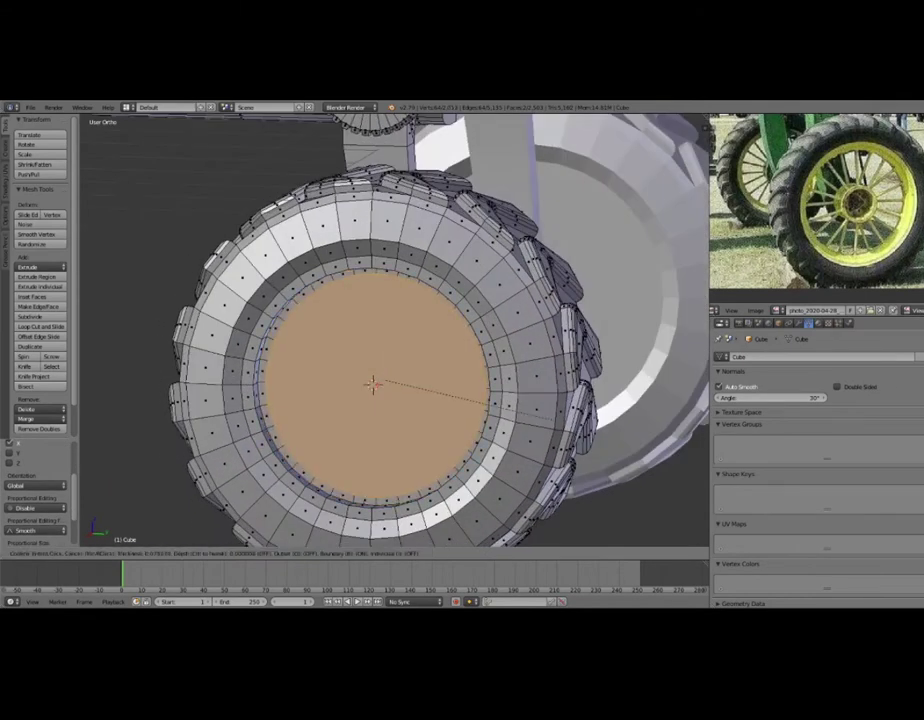
left_click(488, 403)
middle_click_drag(488, 403, 420, 398)
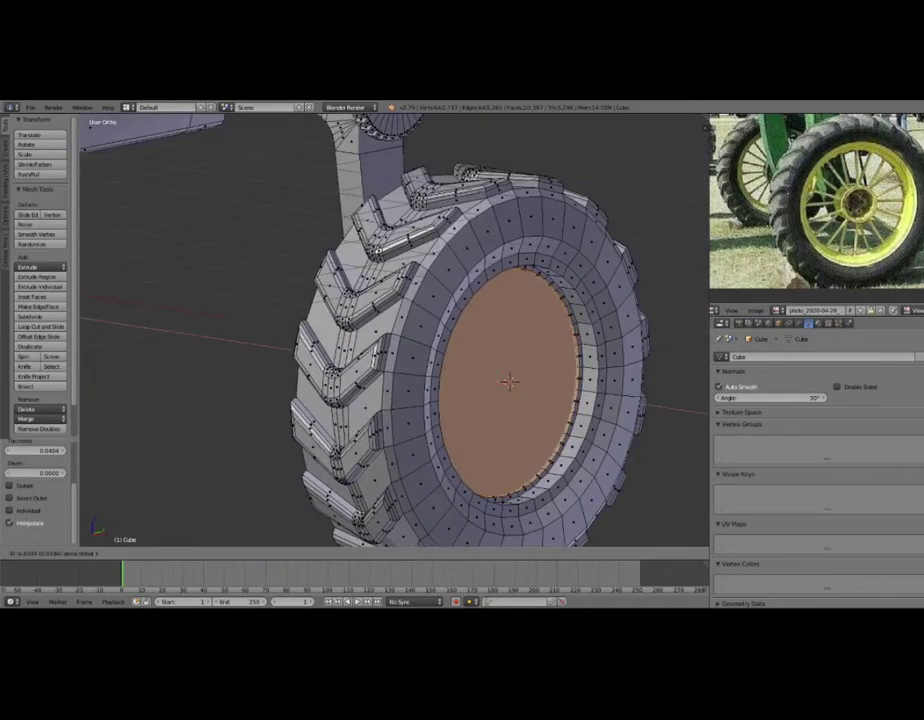
key("e")
mouse_move(510, 381)
middle_mouse_down()
mouse_move(540, 388)
mouse_move(505, 390)
middle_mouse_up()
key("s")
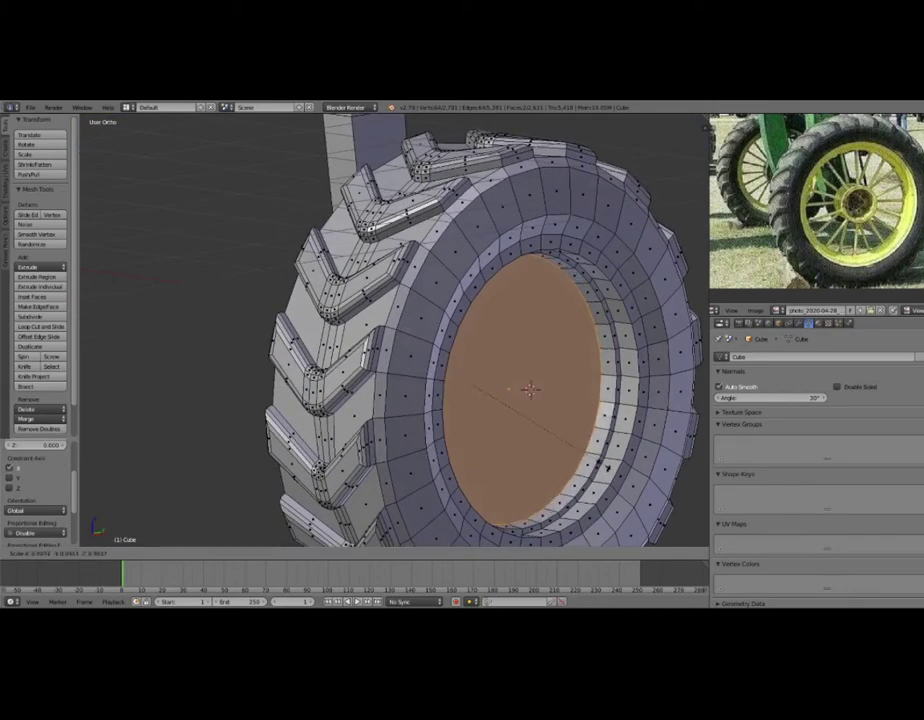
left_click(596, 462)
Bridge the inner edge loops through the wheel to open the central hole.
key("w")
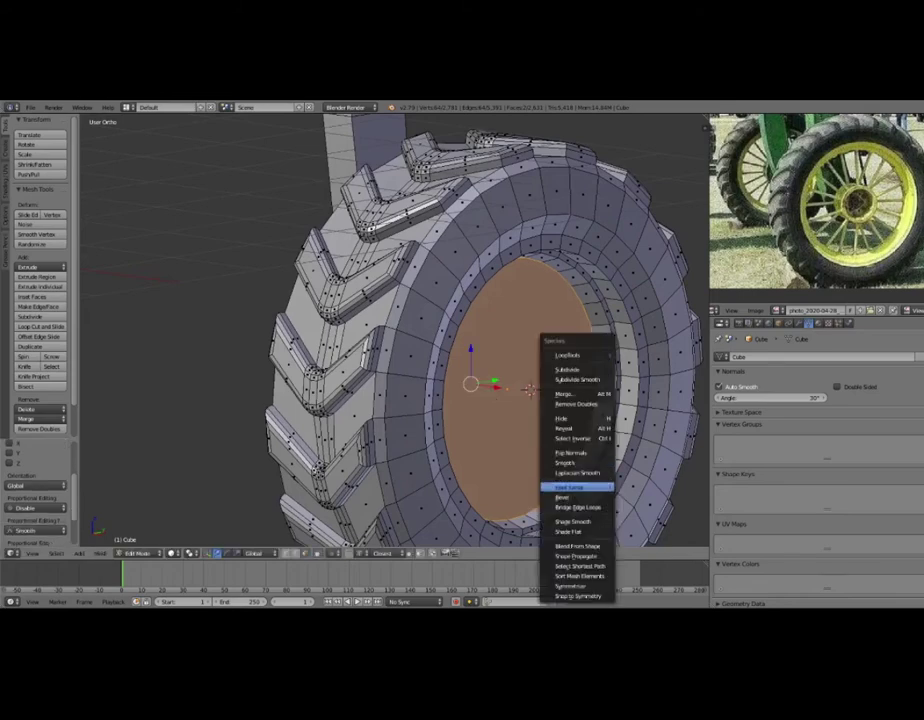
left_click(578, 507)
scroll(470, 383, "down", 3)
mouse_move(470, 383)
middle_mouse_down()
mouse_move(453, 357)
mouse_move(440, 357)
middle_mouse_up()
scroll(202, 144, "down", 3)
mouse_move(202, 144)
middle_mouse_down()
mouse_move(196, 130)
mouse_move(192, 153)
mouse_move(254, 148)
mouse_move(188, 121)
mouse_move(130, 128)
middle_mouse_up()
scroll(130, 128, "up", 2)
Select the faces lining the wheel's hole and extrude them in place.
right_click(460, 385, "alt")
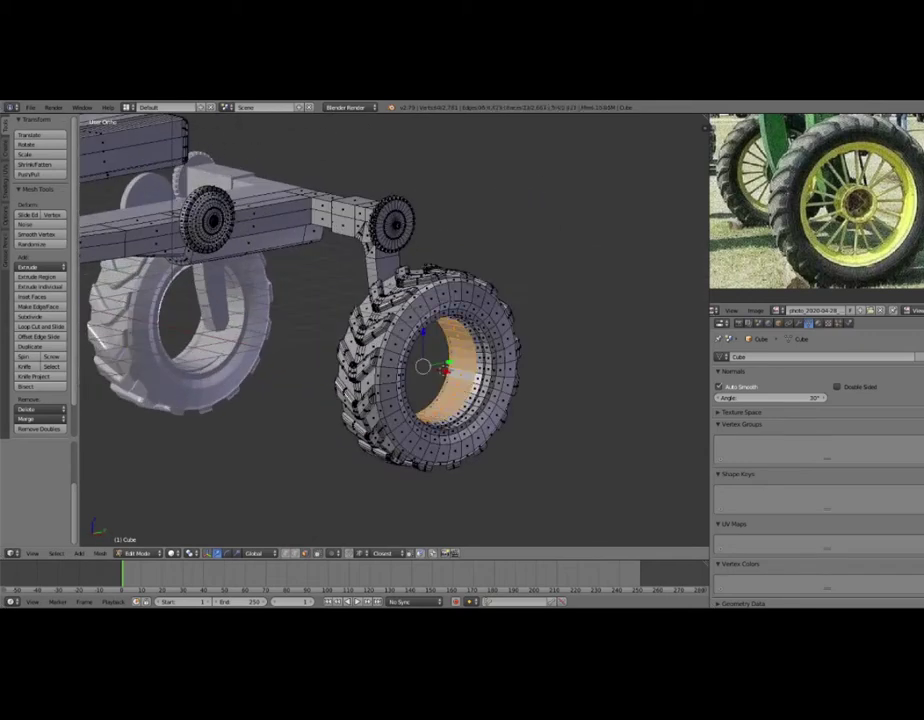
scroll(430, 370, "up", 2)
scroll(430, 370, "up", 2)
key("e")
key("Escape")
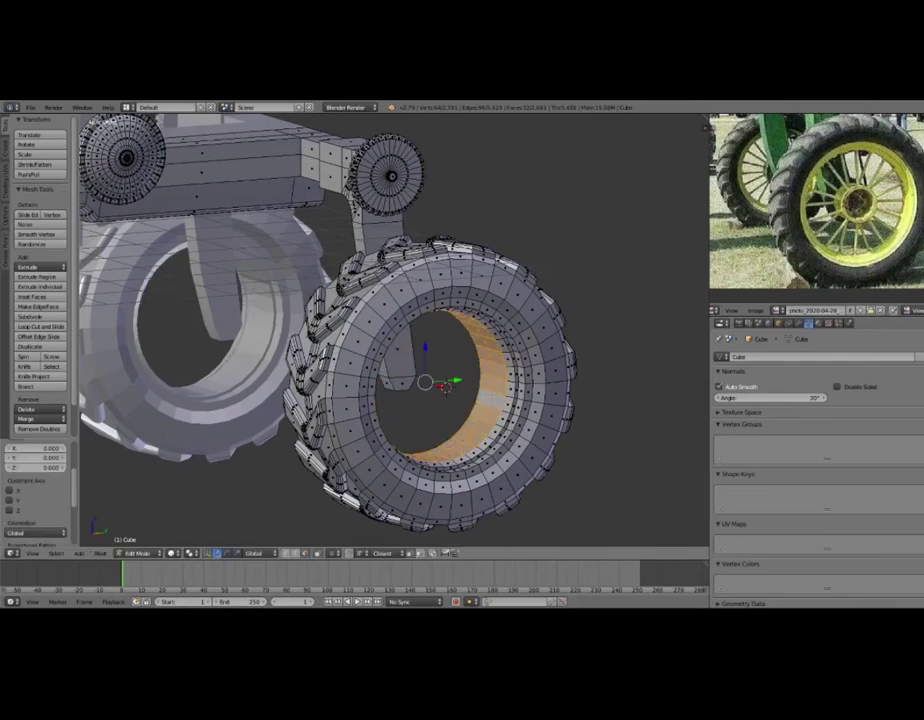
middle_click_drag(400, 330, 340, 330)
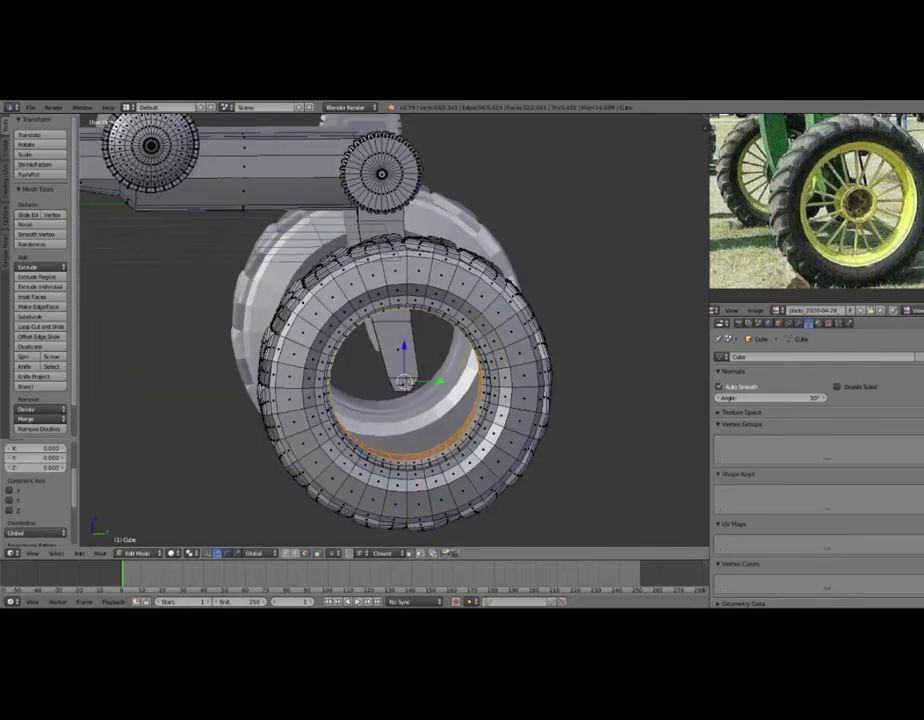
Scale the loop to 0.2 along Y, then to 0 along Z.
key("s")
key("x")
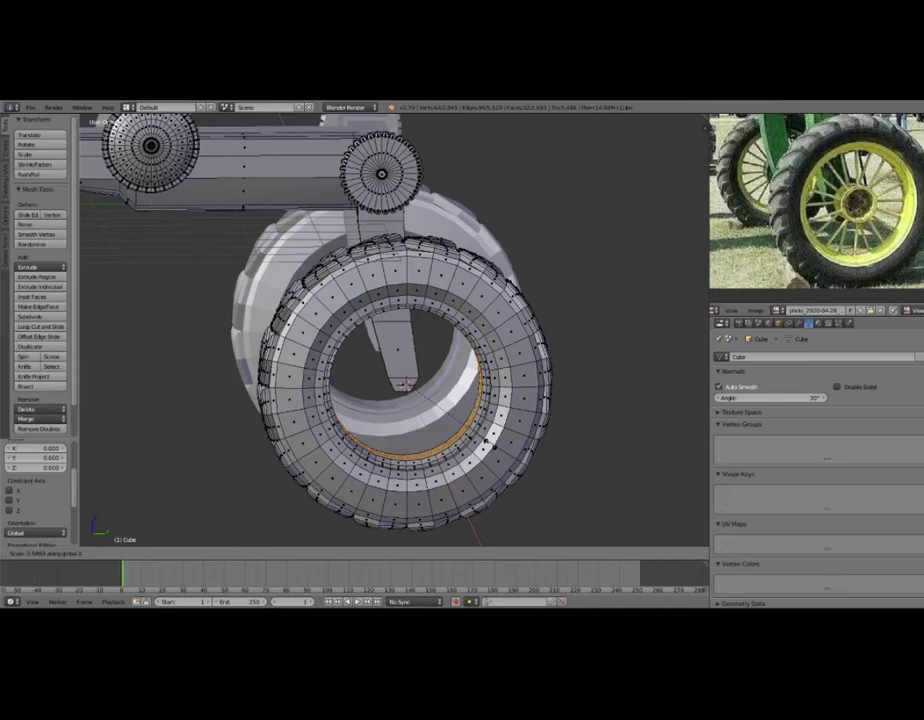
key("y")
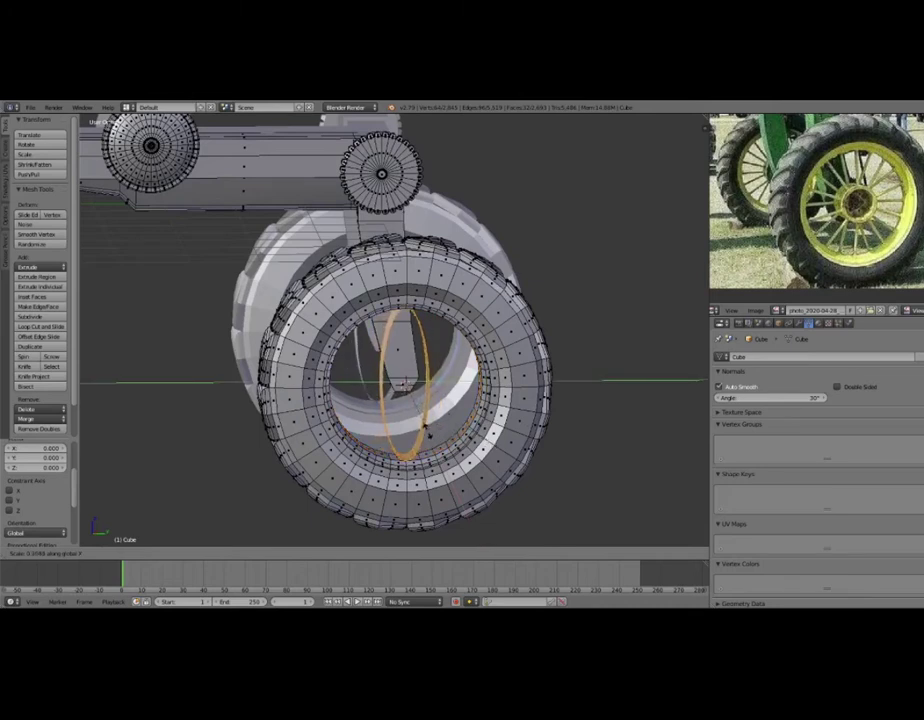
type("0")
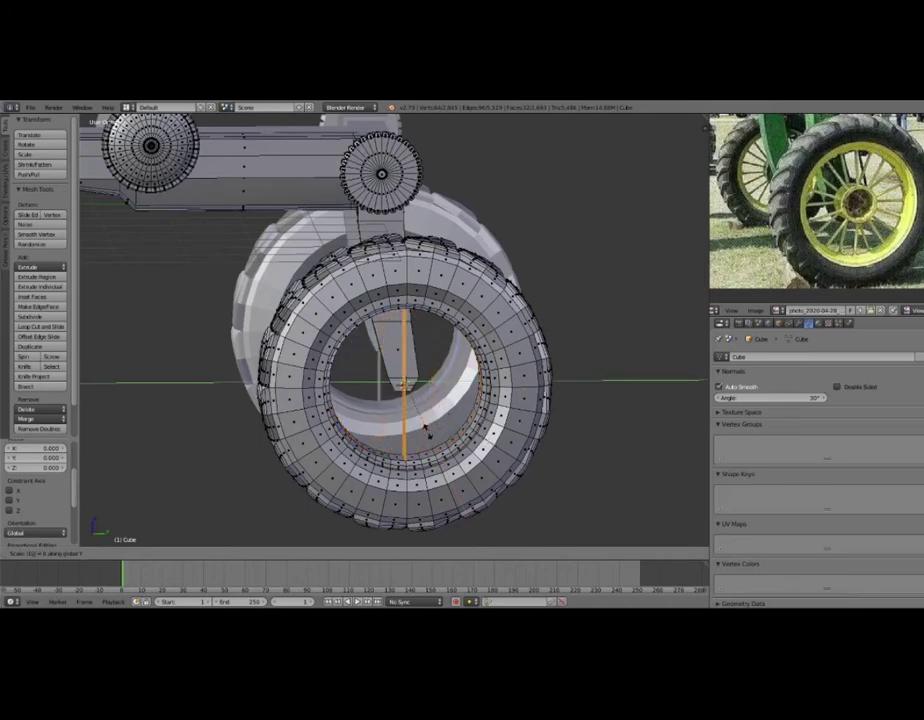
type(".2")
key("Return")
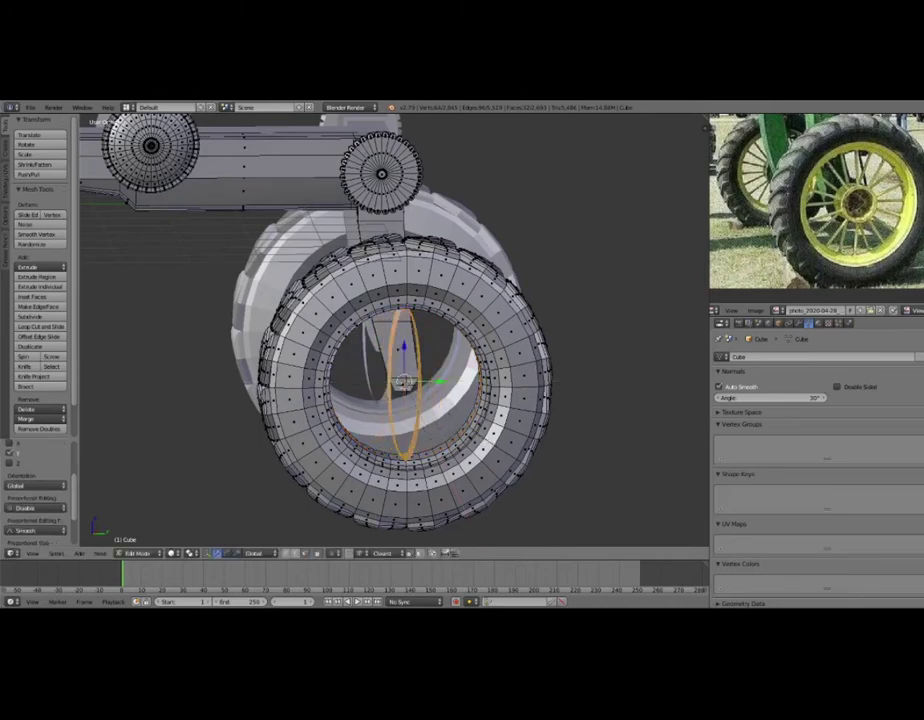
key("s")
key("x")
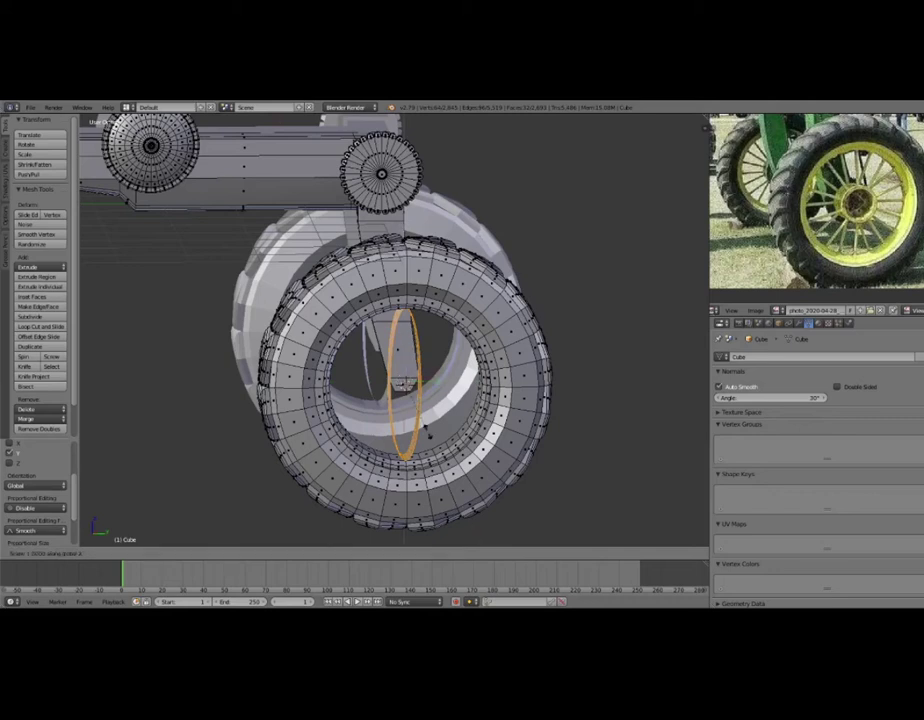
type("z0")
key("Return")
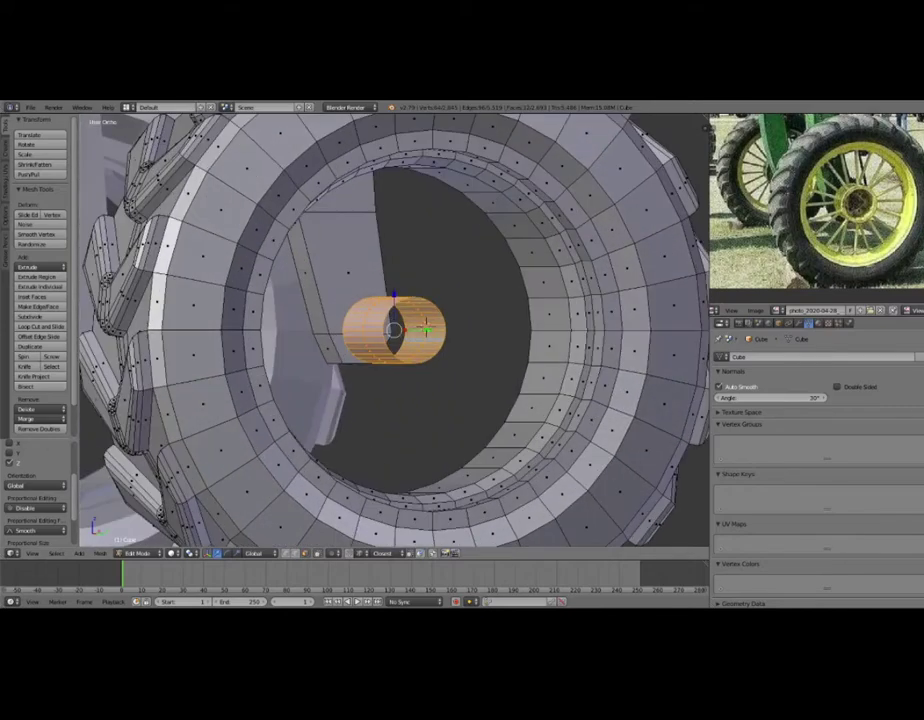
Resize the open end of the hub cylinder.
middle_click_drag(395, 330, 520, 395)
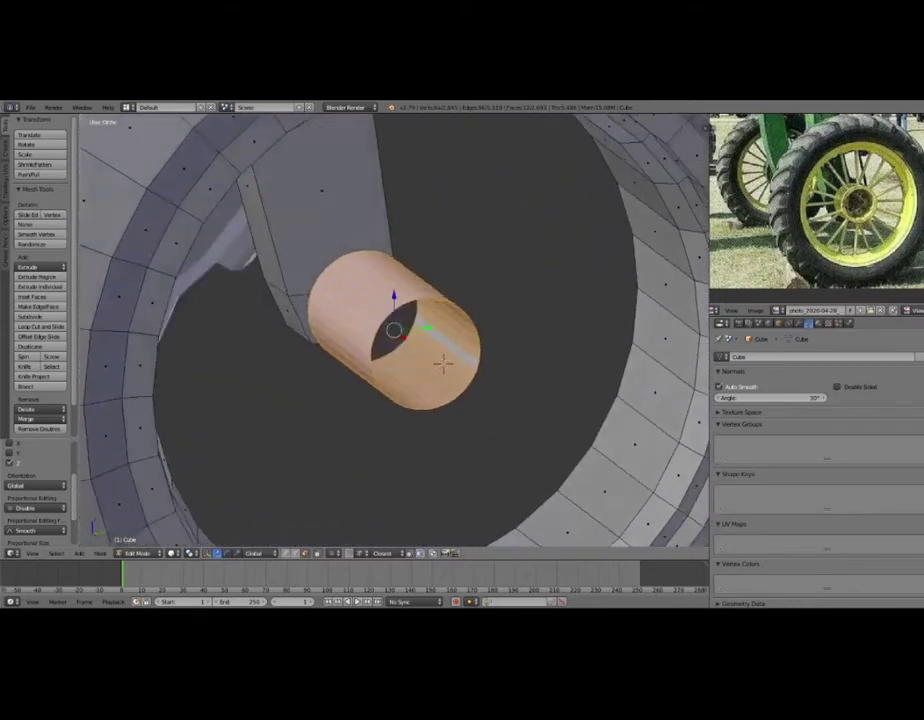
key("s")
left_click(532, 404)
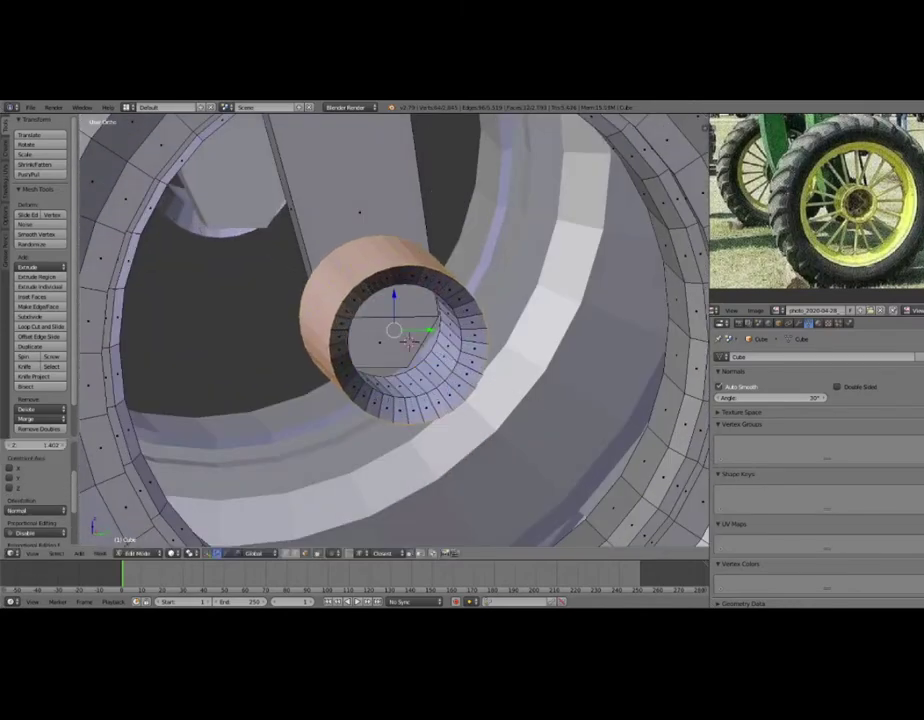
middle_click_drag(532, 404, 450, 380)
scroll(463, 332, "up", 1)
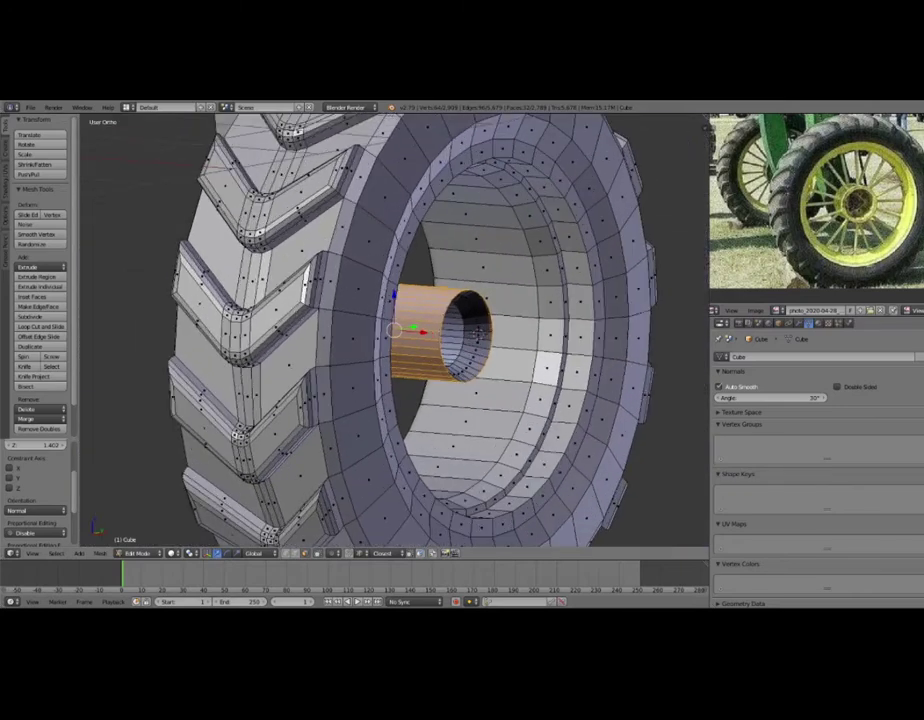
scroll(470, 334, "up", 2)
scroll(475, 336, "up", 2)
scroll(480, 338, "up", 1)
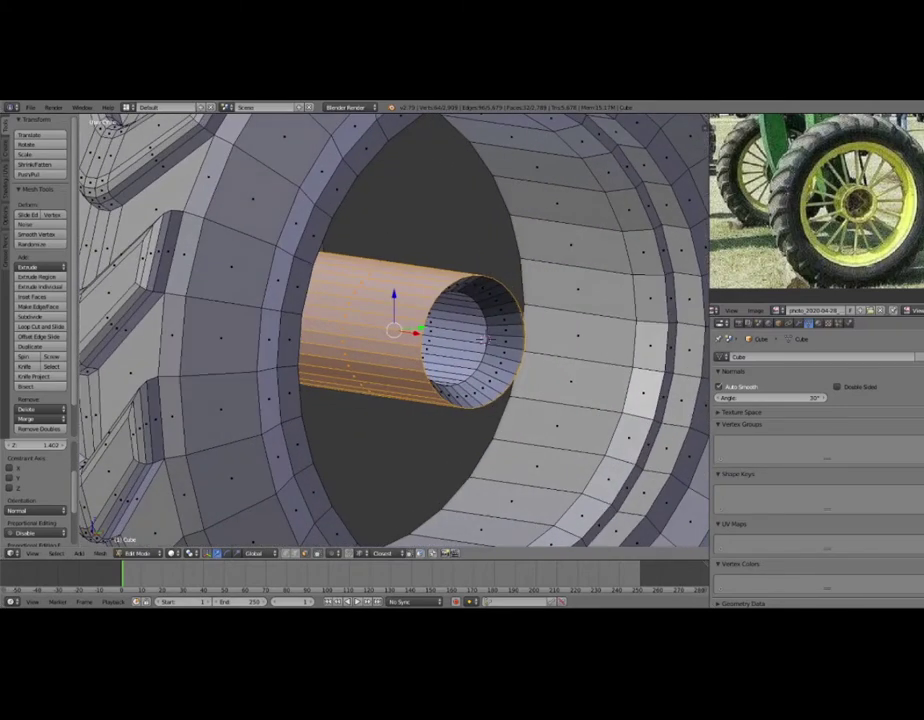
Select the cylinder's side face loop and scale it along the X axis.
key("a")
key("a")
key("a")
right_click(488, 348, "alt")
middle_click_drag(488, 348, 430, 300)
mouse_move(430, 350)
middle_mouse_down()
mouse_move(486, 313)
mouse_move(588, 365)
middle_mouse_up()
right_click(486, 313, "alt")
key("s")
key("x")
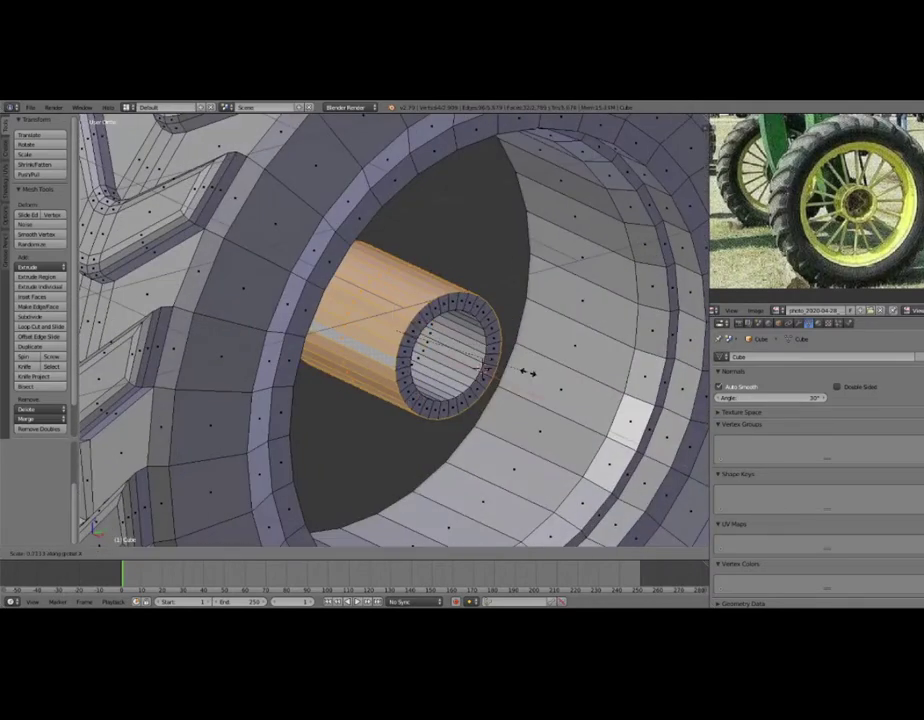
left_click(530, 373)
Add a centred edge loop inside the cylinder opening, abandoning a bevel.
mouse_move(530, 373)
middle_mouse_down()
mouse_move(540, 290)
mouse_move(520, 280)
mouse_move(470, 340)
mouse_move(480, 362)
mouse_move(500, 347)
middle_mouse_up()
key("a")
key("ctrl+r")
left_click(500, 347)
right_click(500, 347)
key("ctrl+b")
key("Escape")
Delete the cylinder's end cap face and select an inner edge loop of the tube.
key("x")
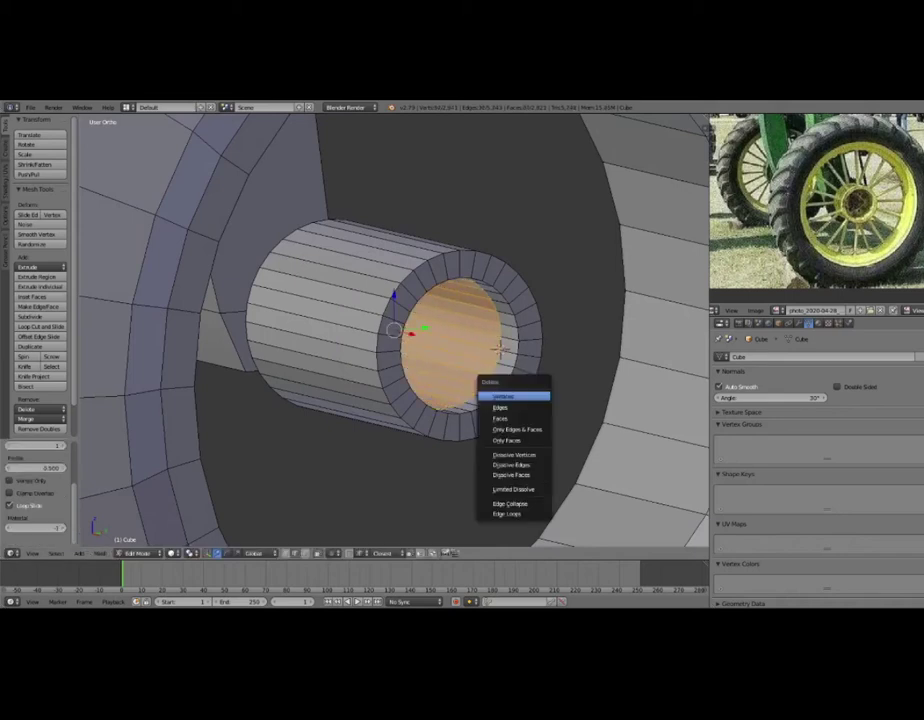
left_click(516, 415)
scroll(546, 358, "up", 2)
mouse_move(546, 358)
middle_mouse_down()
mouse_move(433, 305)
mouse_move(470, 365)
middle_mouse_up()
right_click(470, 365, "alt")
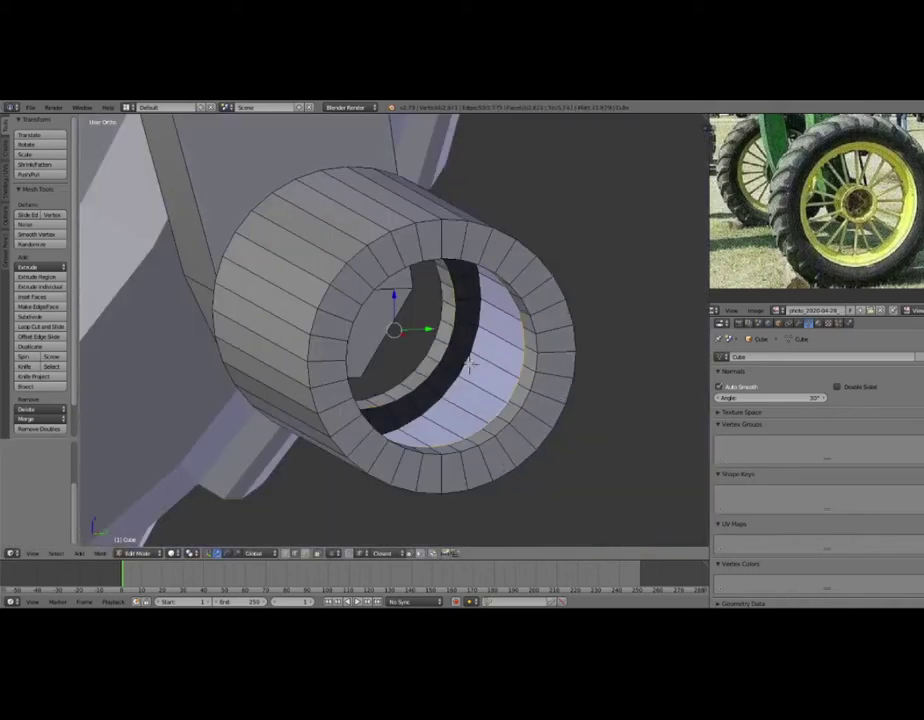
Loop-cut the hub cylinder and bevel the cut into a band.
scroll(470, 365, "up", 3)
mouse_move(420, 330)
middle_mouse_down()
mouse_move(373, 330)
mouse_move(501, 355)
mouse_move(630, 352)
middle_mouse_up()
key("ctrl+r")
left_click(630, 352)
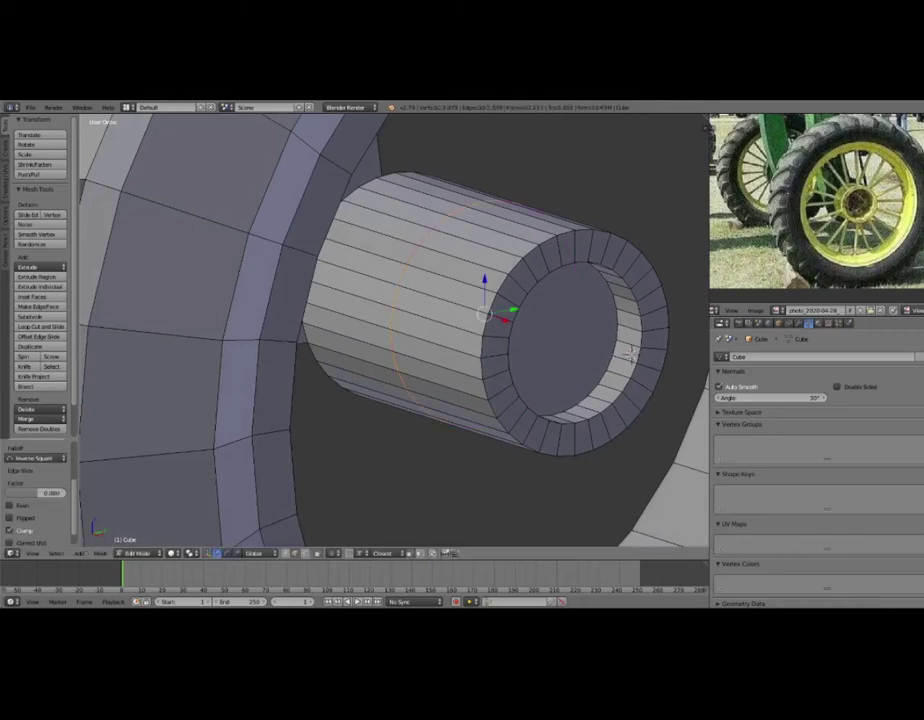
key("ctrl+b")
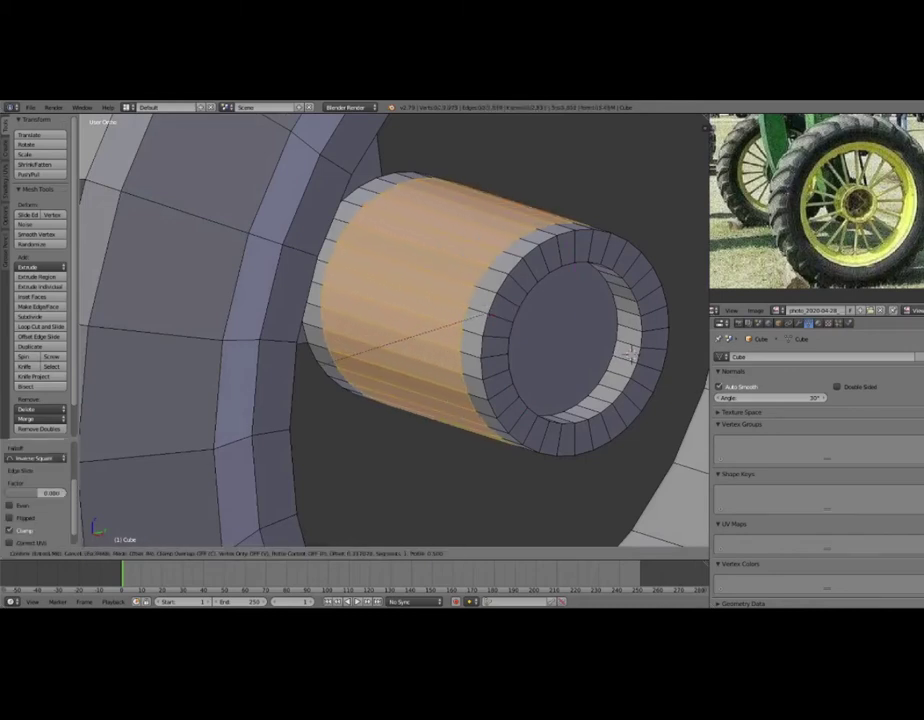
left_click(630, 352)
Select the rim face loop, change the pivot point, and scale the rims up into flanges.
key("a")
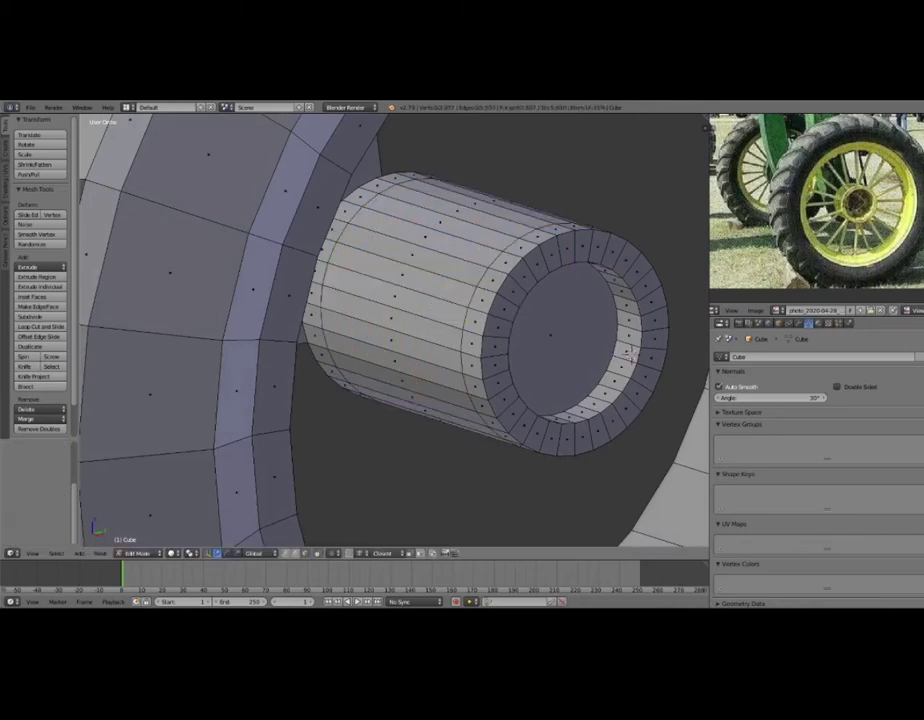
right_click(631, 352, "alt")
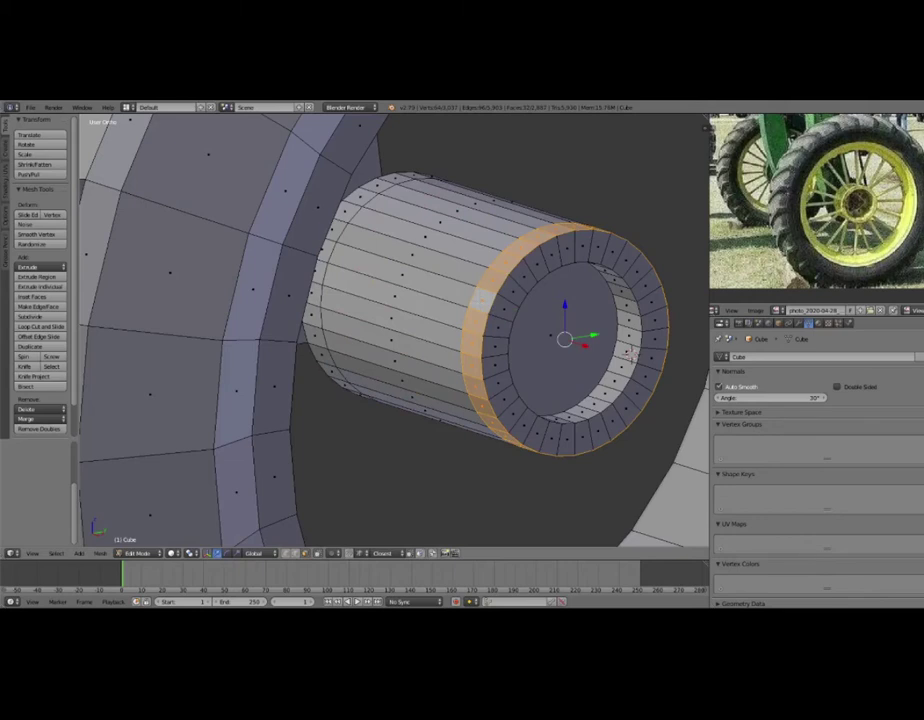
middle_click_drag(630, 352, 620, 358)
key("e")
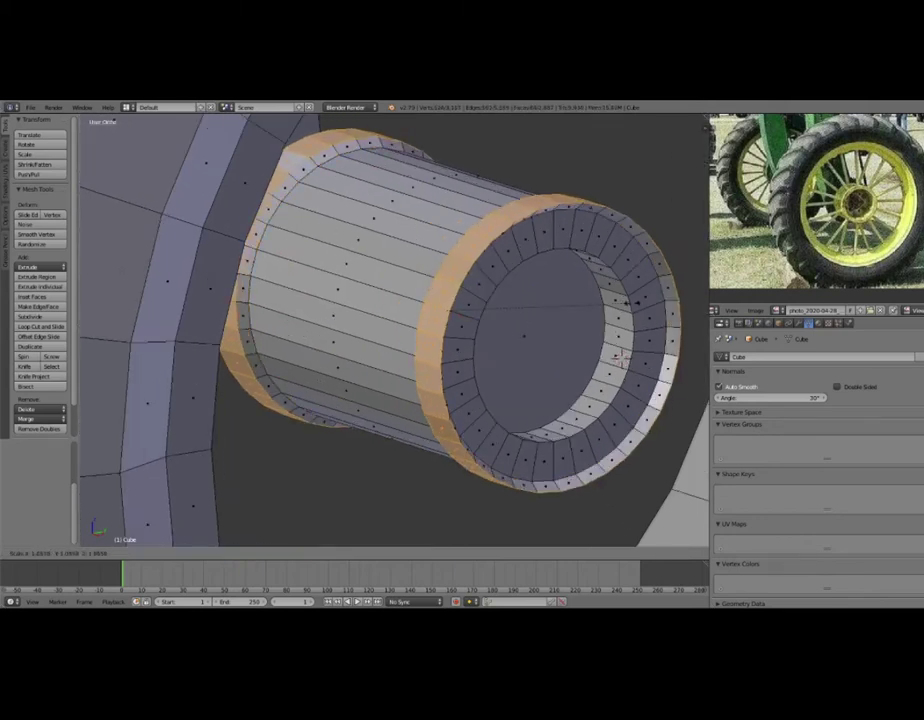
left_click(620, 356)
key("ctrl+z")
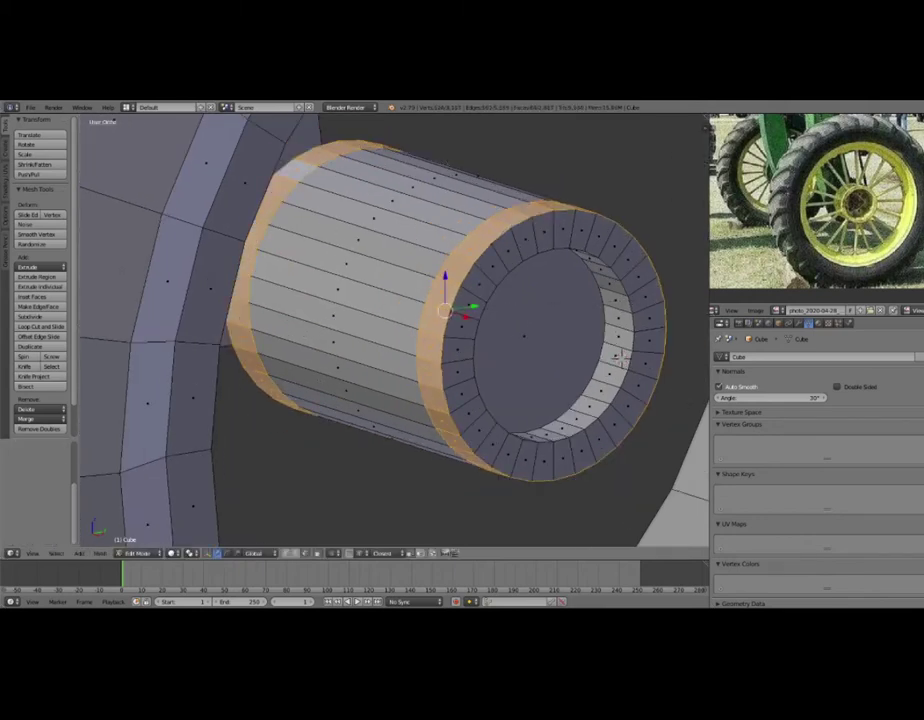
left_click(218, 553)
left_click(215, 518)
key("s")
left_click(619, 358)
Rescale the rim flanges along the X axis.
mouse_move(619, 358)
middle_mouse_down()
mouse_move(489, 330)
mouse_move(513, 333)
mouse_move(460, 300)
middle_mouse_up()
key("s")
key("x")
left_click(513, 333)
mouse_move(447, 345)
middle_mouse_down()
mouse_move(495, 330)
mouse_move(374, 371)
mouse_move(472, 357)
mouse_move(481, 403)
mouse_move(455, 418)
mouse_move(455, 442)
mouse_move(462, 396)
mouse_move(558, 514)
middle_mouse_up()
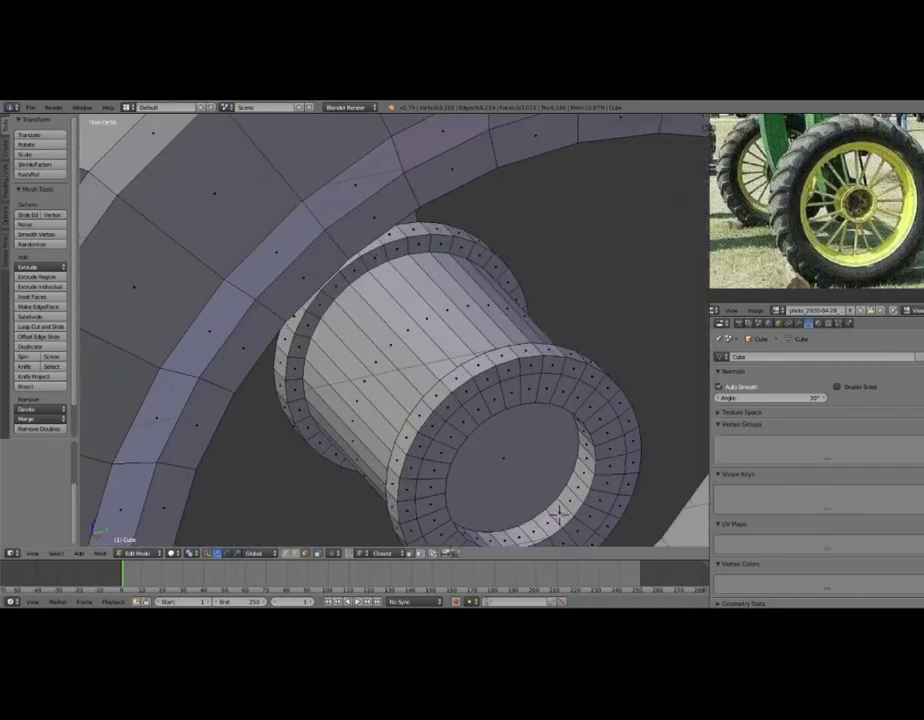
Snap the 3D cursor to a hub side face and add a thin-radius cylinder there.
right_click(447, 305)
key("shift+s")
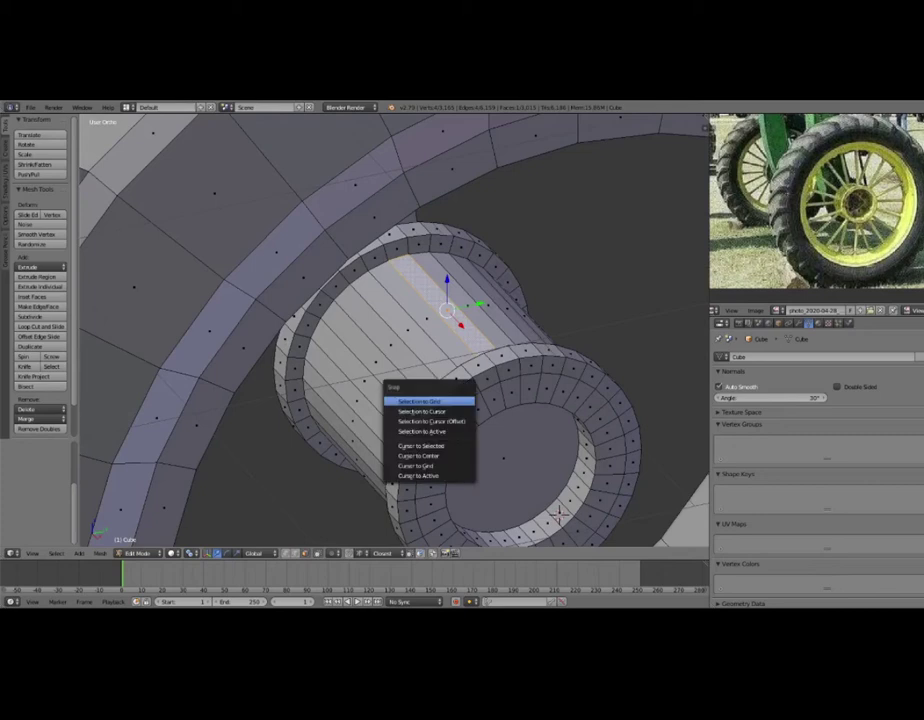
left_click(422, 445)
key("shift+a")
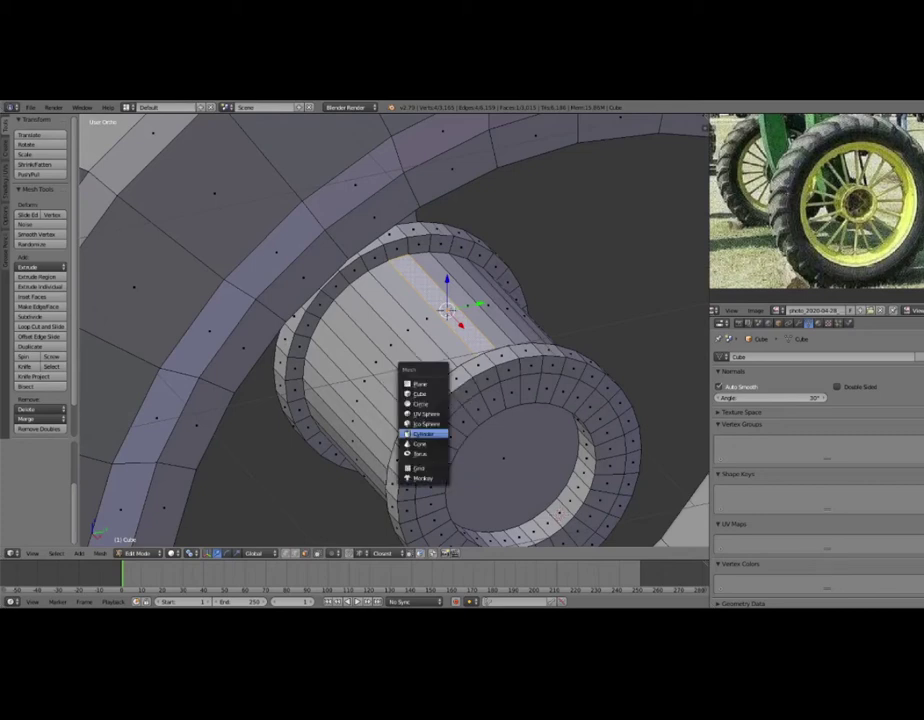
left_click(426, 437)
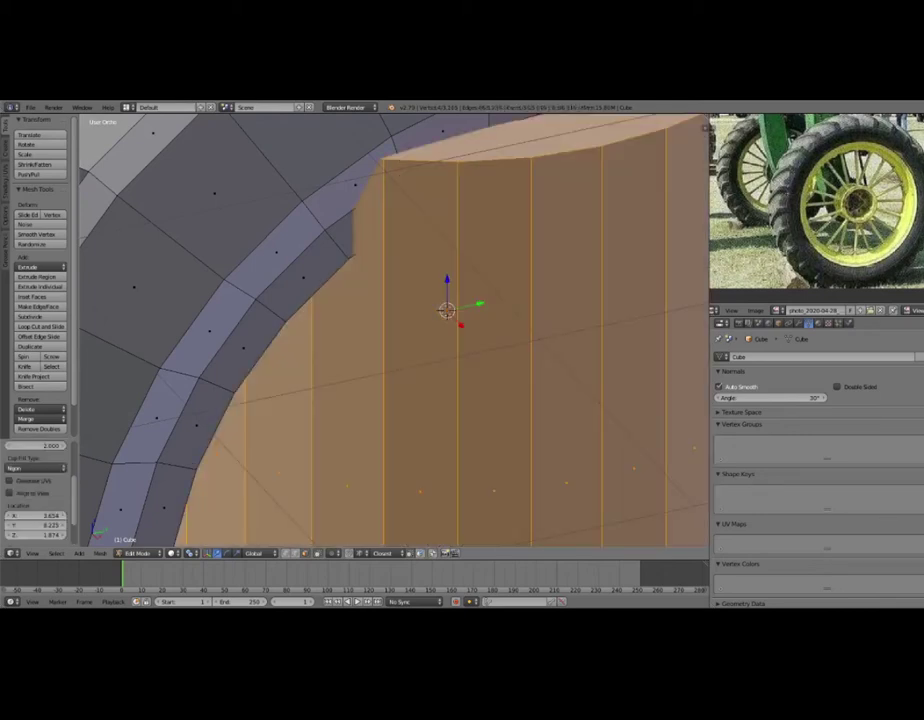
scroll(393, 330, "up", 2)
scroll(35, 470, "up", 2)
left_click_drag(35, 492, 10, 492)
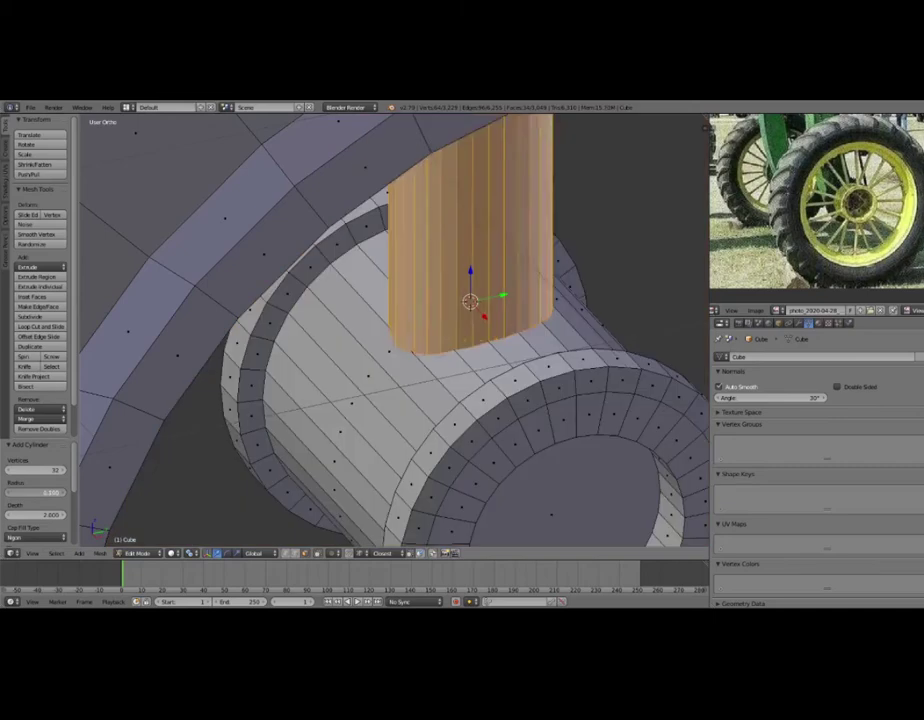
scroll(393, 330, "down", 3)
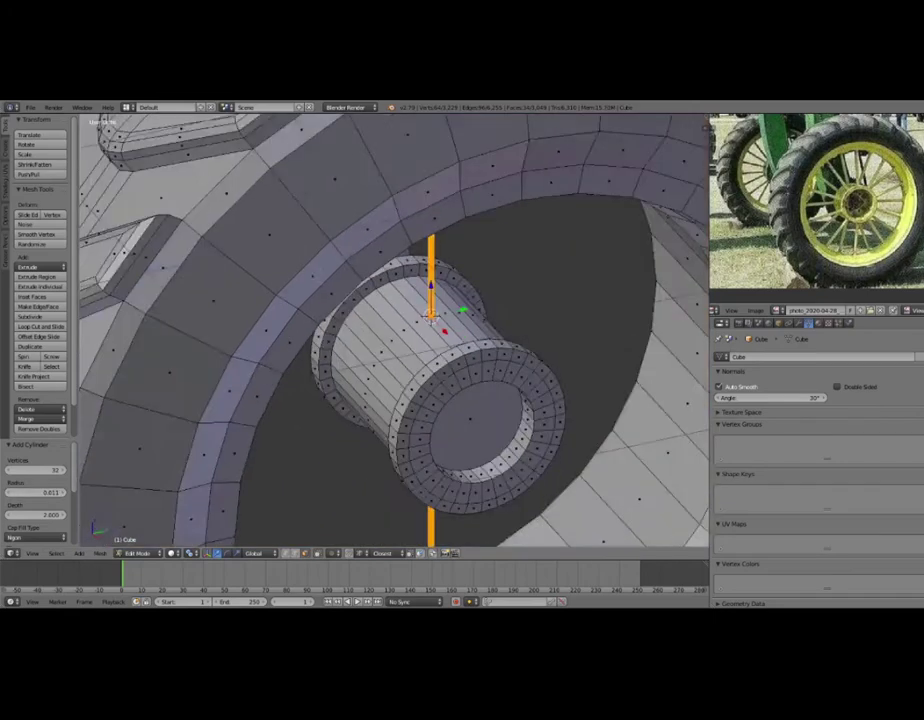
Shorten the rod and move it vertically along Z.
middle_click_drag(393, 330, 393, 230)
mouse_move(393, 330)
middle_mouse_down()
mouse_move(430, 300)
mouse_move(430, 320)
middle_mouse_up()
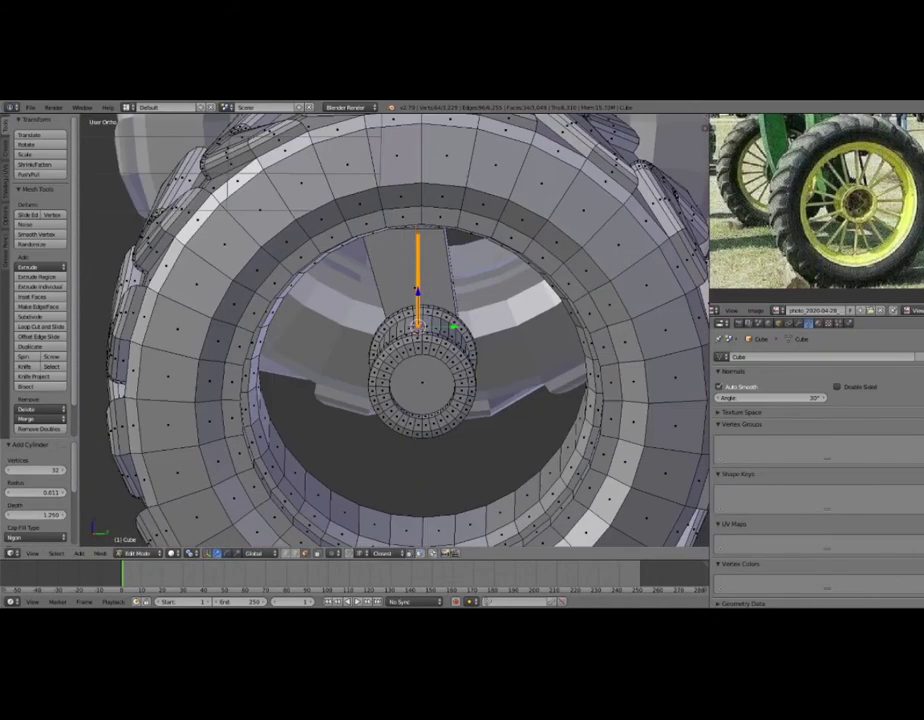
scroll(420, 330, "up", 2)
key("s")
key("z")
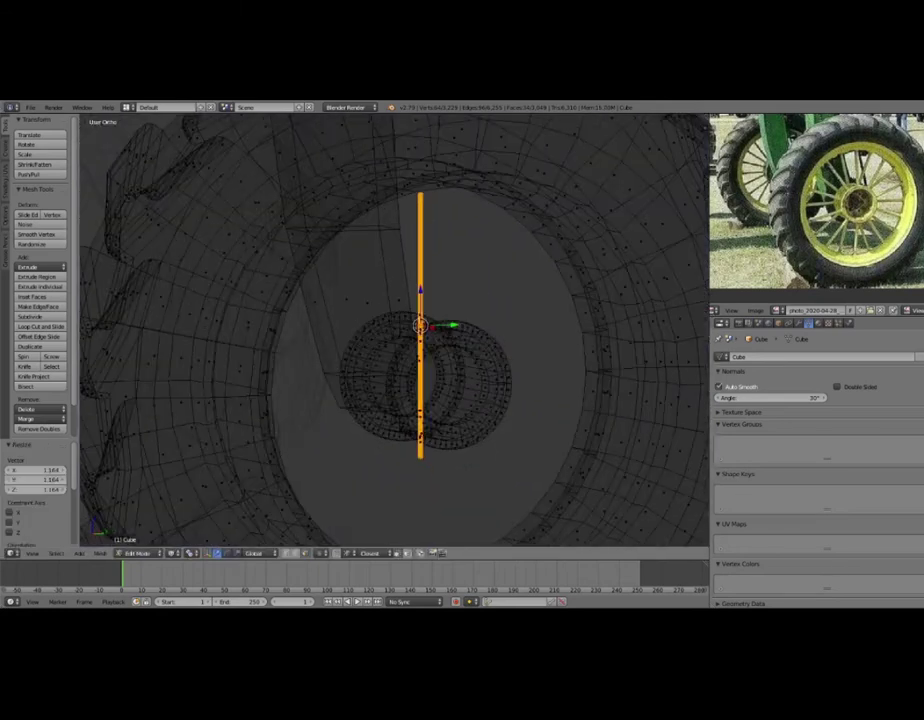
key("s")
key("z")
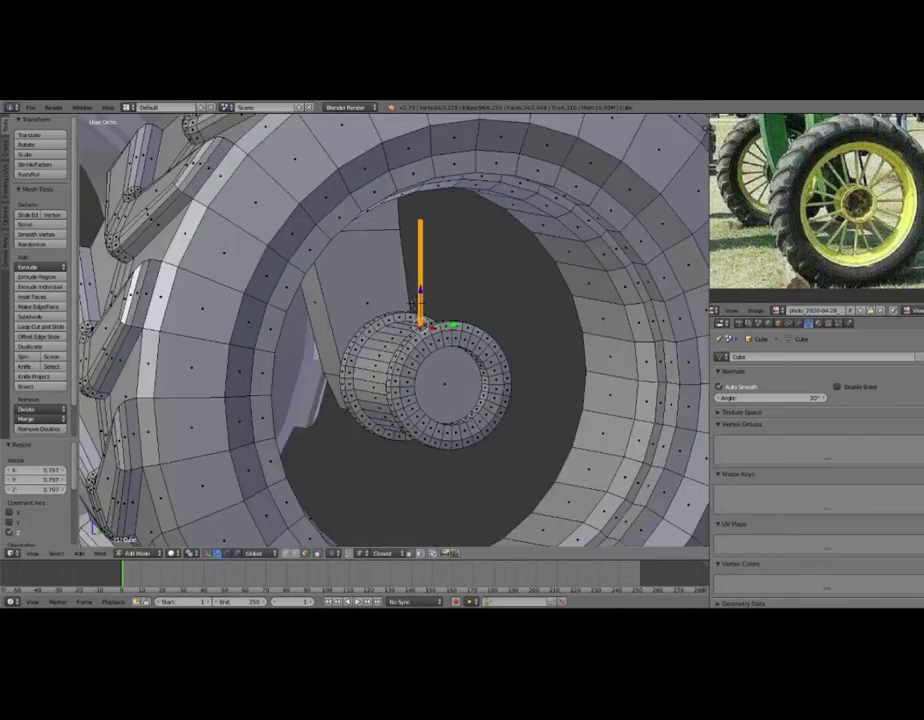
key("g")
key("z")
left_click(412, 305)
Reposition the rod along Z, thin it excluding Z, and shorten it to reach the rim.
middle_click_drag(412, 305, 480, 305)
key("g")
key("z")
left_click(409, 300)
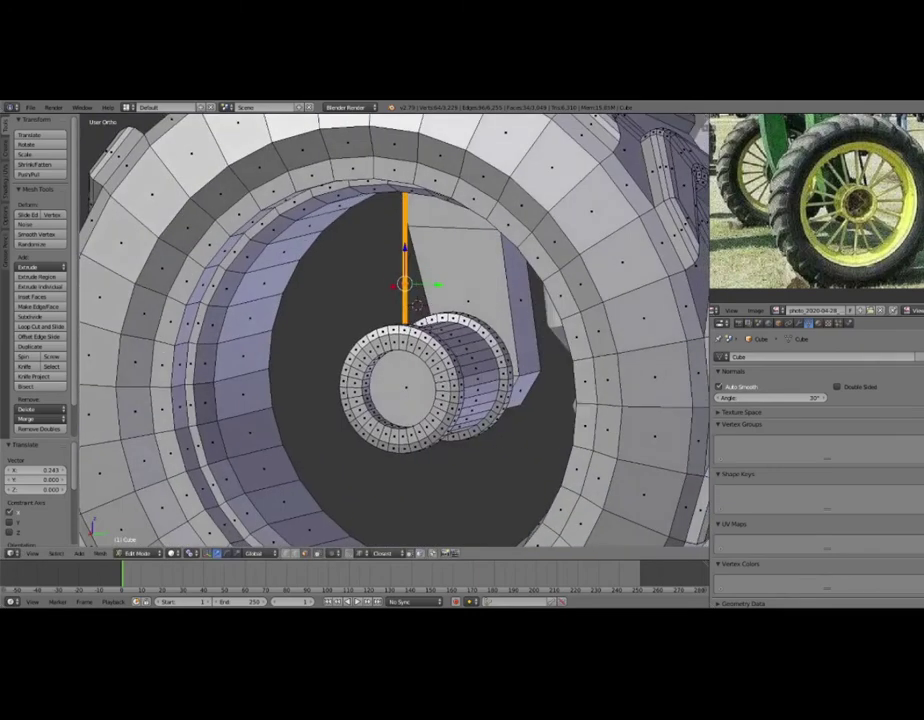
key("s")
key("shift+z")
left_click(412, 233)
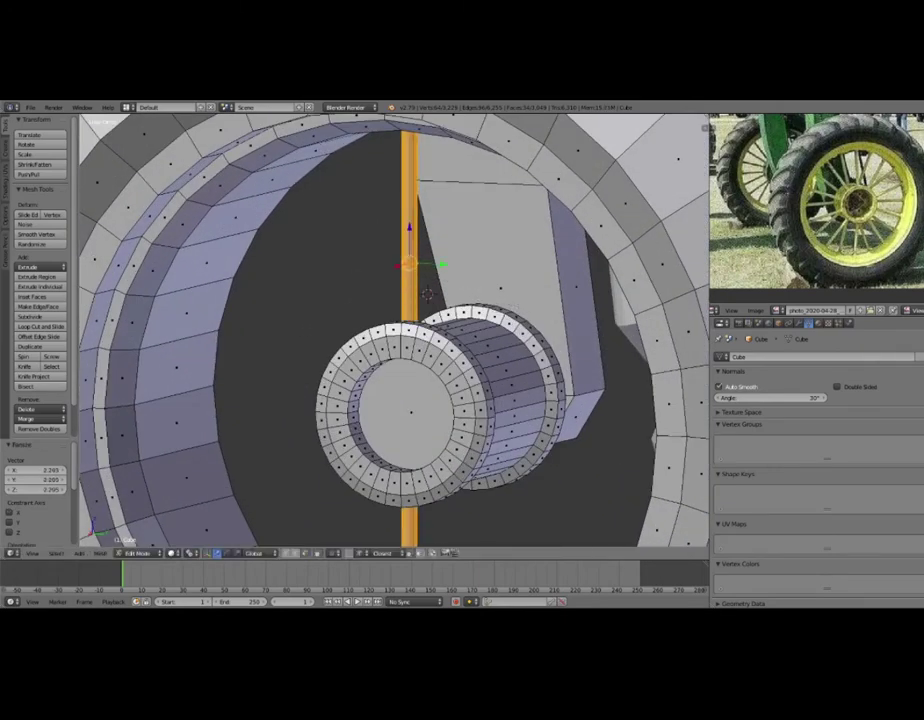
mouse_move(412, 233)
middle_mouse_down()
mouse_move(417, 305)
mouse_move(427, 288)
middle_mouse_up()
key("z")
key("s")
left_click(418, 305)
key("z")
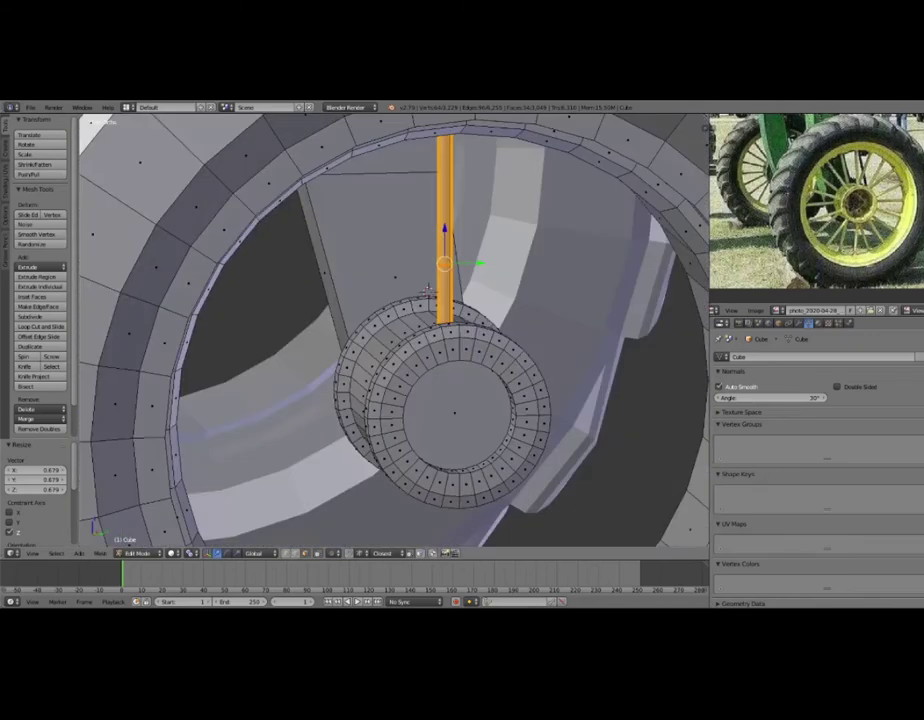
Move the 3D cursor back to the hub centre.
key("a")
key("shift+s")
left_click(410, 431)
key("shift+s")
left_click(410, 431)
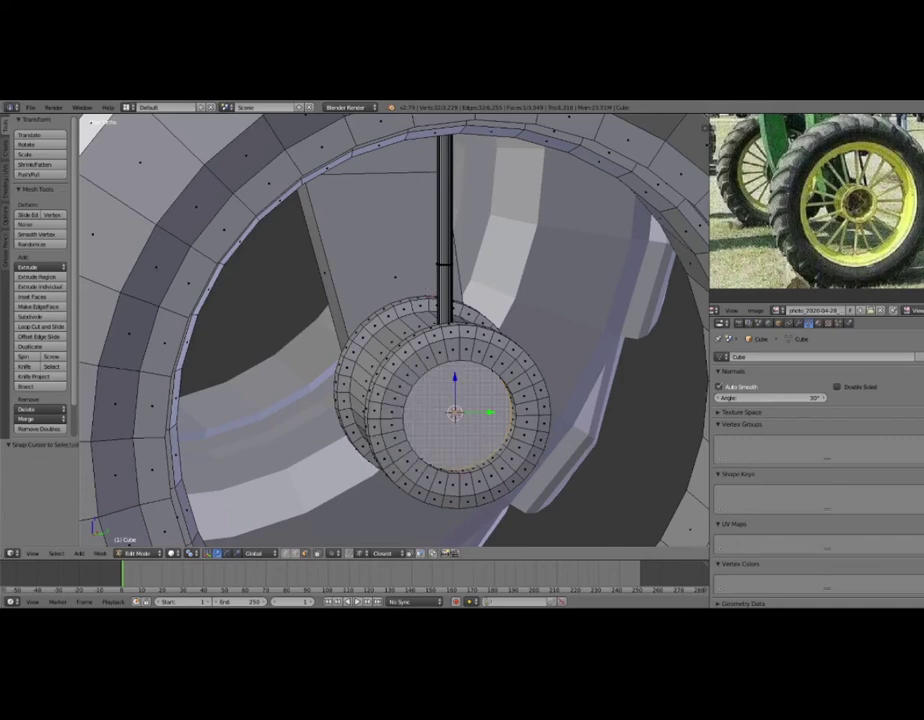
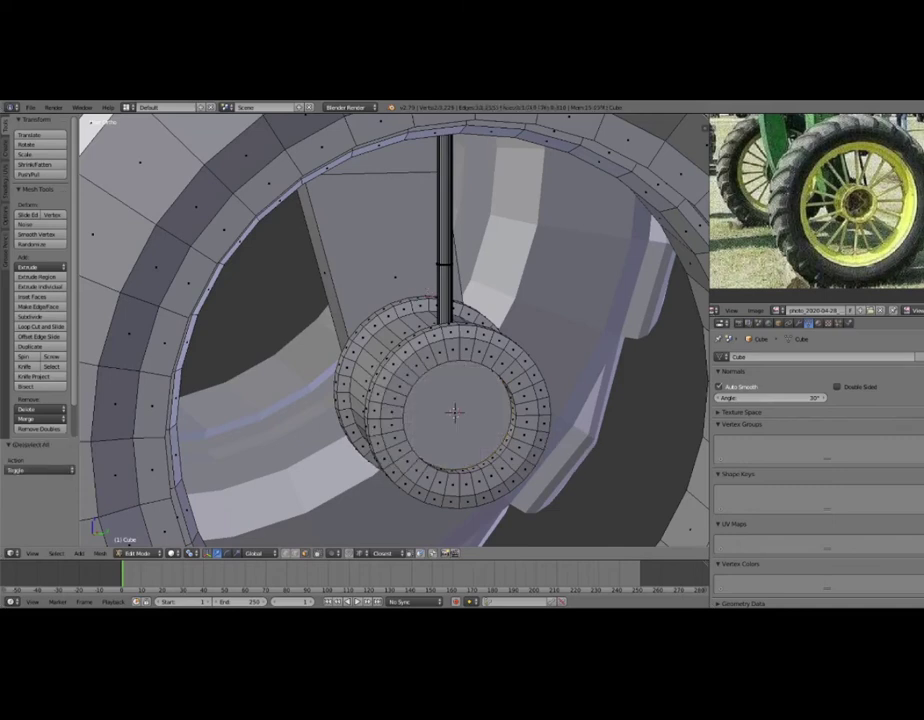
Select the upright spoke rod and set the pivot point to 3D Cursor at the hub.
key("l")
middle_click_drag(454, 411, 418, 381)
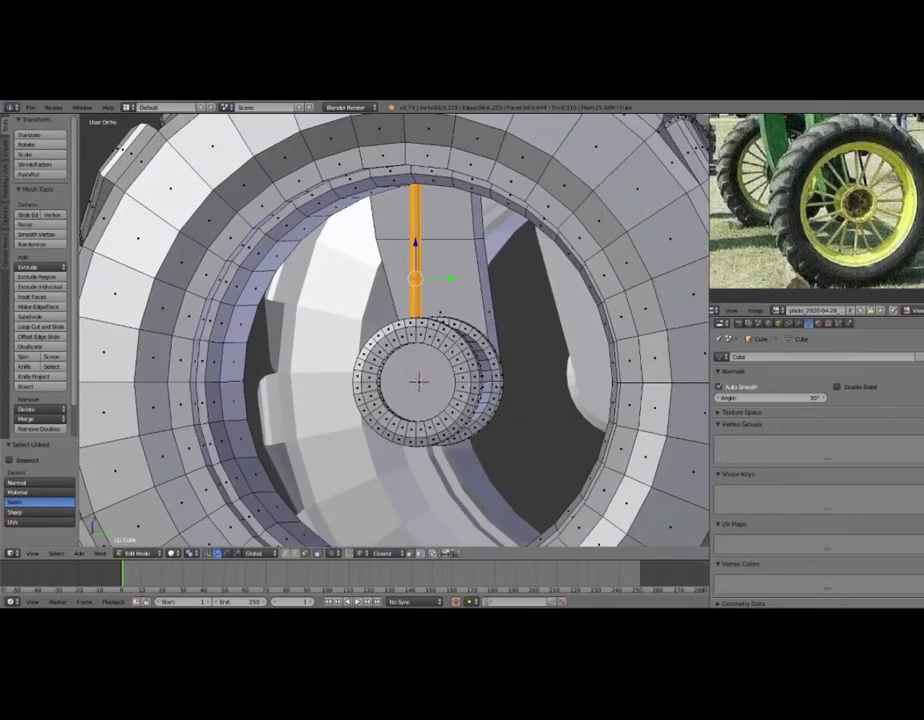
left_click(173, 553)
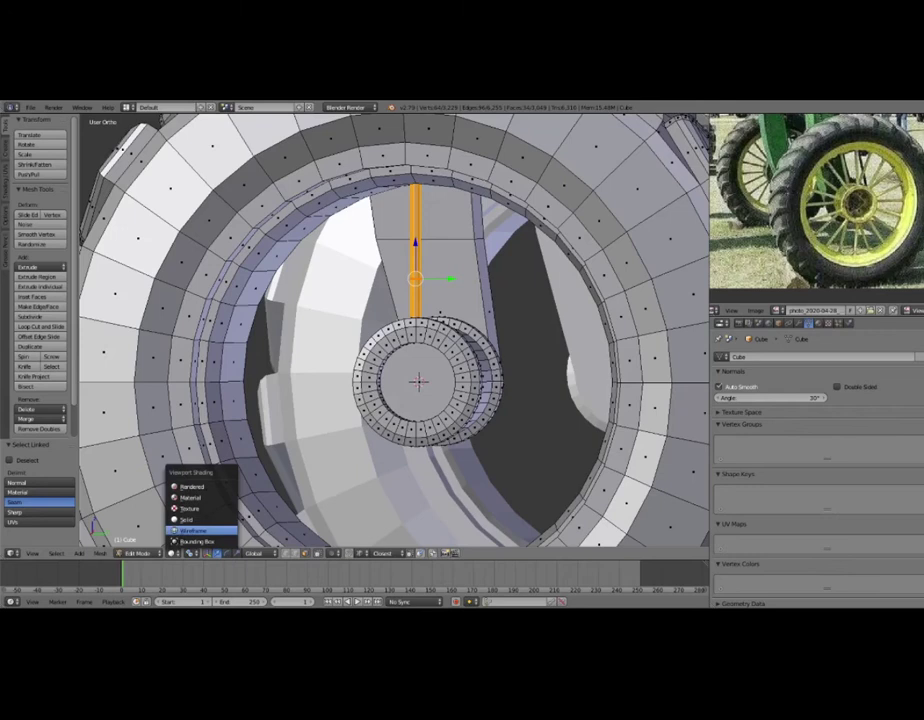
left_click(190, 553)
left_click(205, 528)
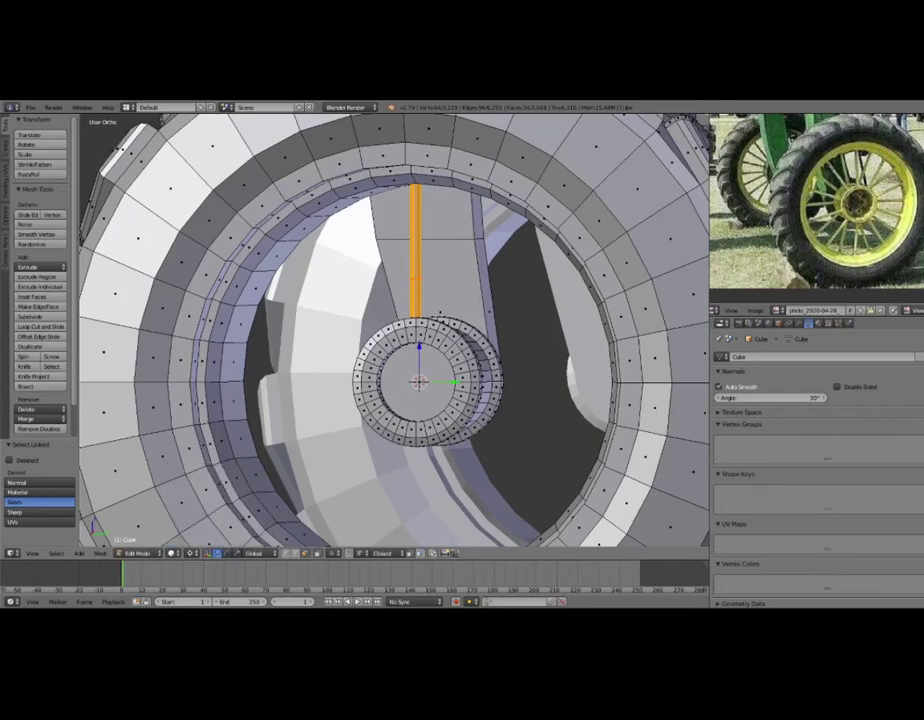
Try rotating the spoke 180° around Z, check it in wireframe, then undo it.
key("r")
key("z")
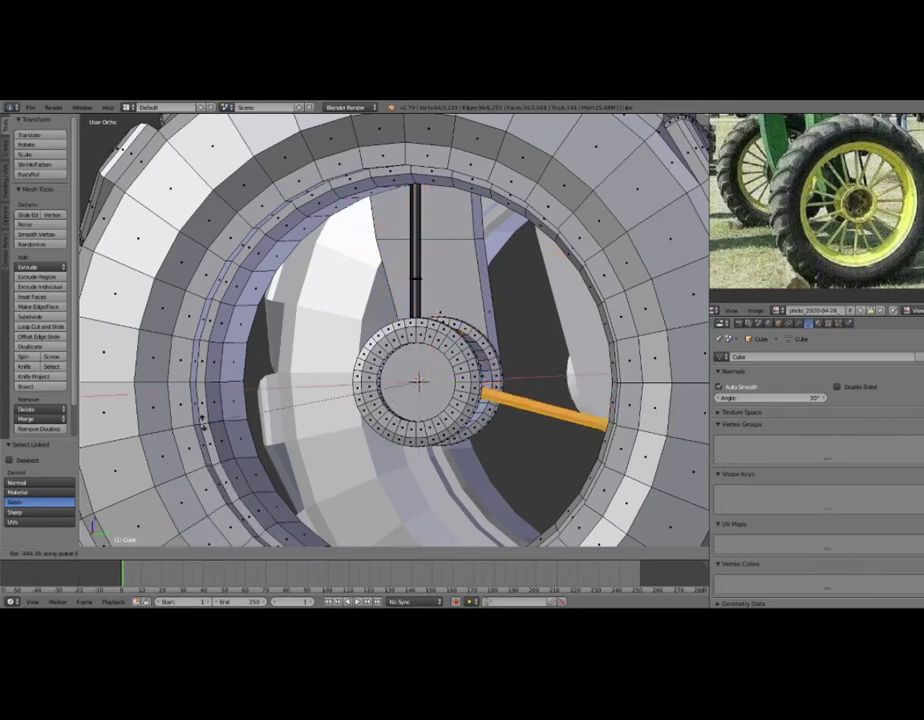
type("180")
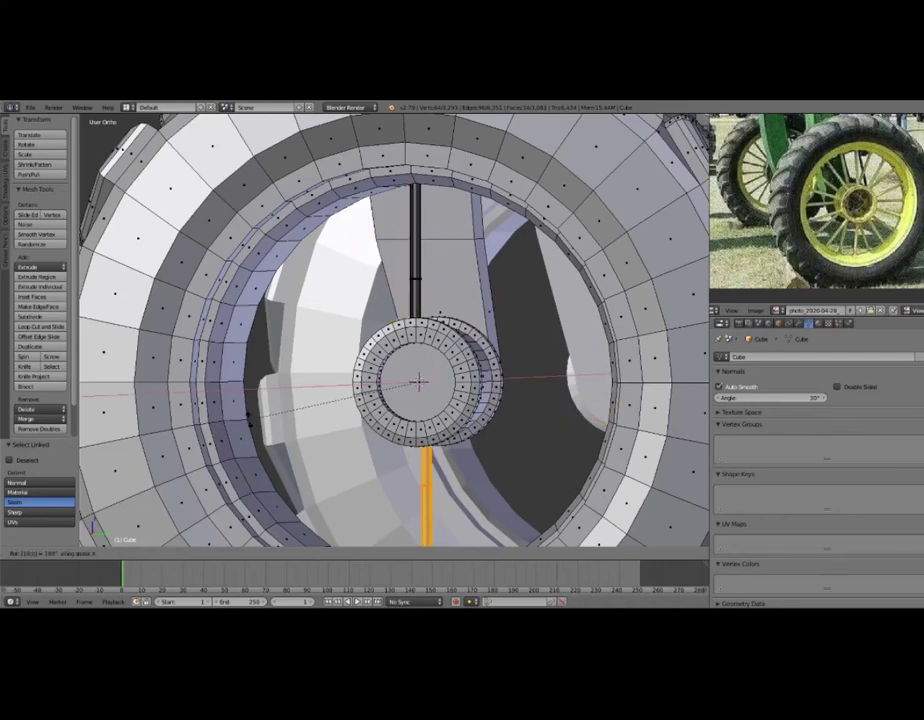
key("Return")
mouse_move(300, 400)
middle_mouse_down()
mouse_move(420, 385)
mouse_move(420, 370)
mouse_move(410, 375)
mouse_move(425, 380)
middle_mouse_up()
key("z")
scroll(420, 375, "down", 2)
scroll(420, 375, "up", 2)
scroll(420, 375, "up", 1)
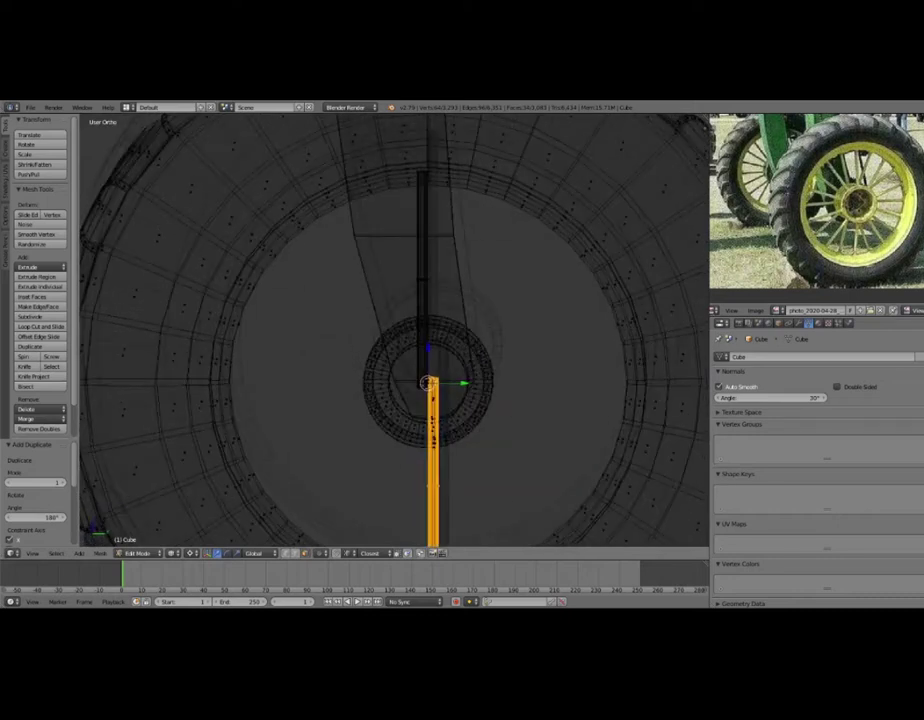
key("ctrl+z")
In Right Ortho view, slide the spoke along Y to centre it on the hub.
scroll(395, 330, "up", 1)
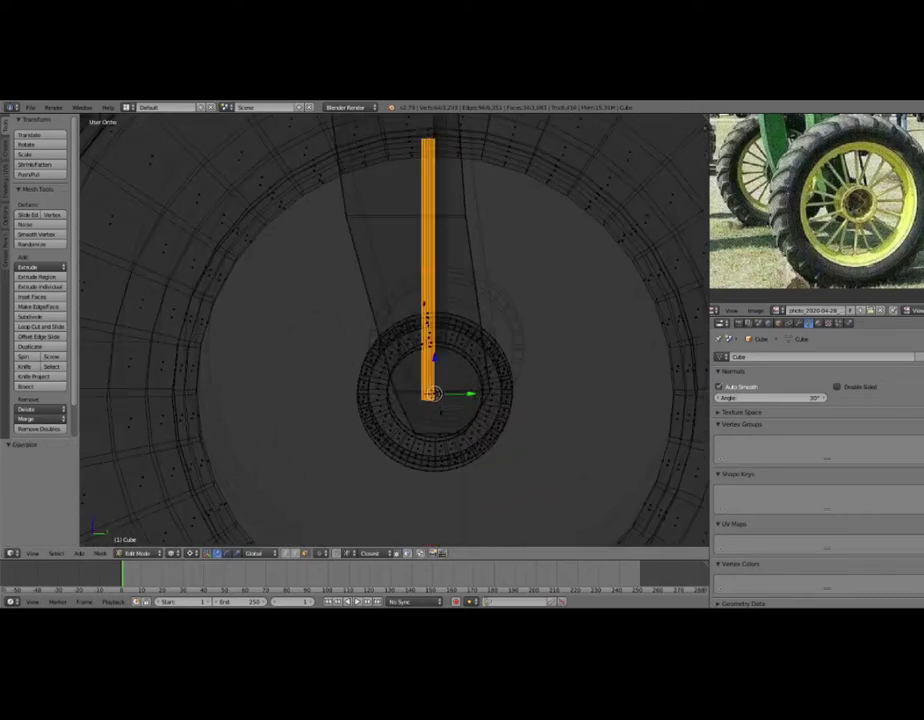
key("KP_1")
key("KP_3")
scroll(395, 330, "up", 2)
middle_click_drag(460, 400, 396, 387, "shift")
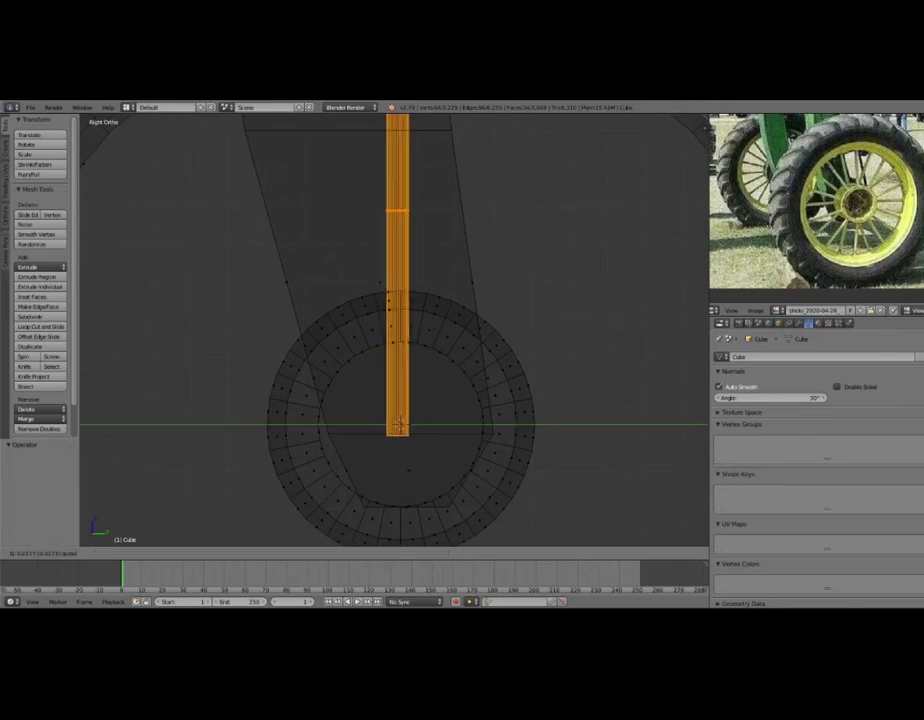
left_click_drag(437, 424, 446, 424)
key("z")
scroll(446, 424, "down", 6)
middle_click_drag(400, 400, 440, 340)
Add a spoke copy rotated 180°, then copies of both vertical spokes rotated 90°.
key("g")
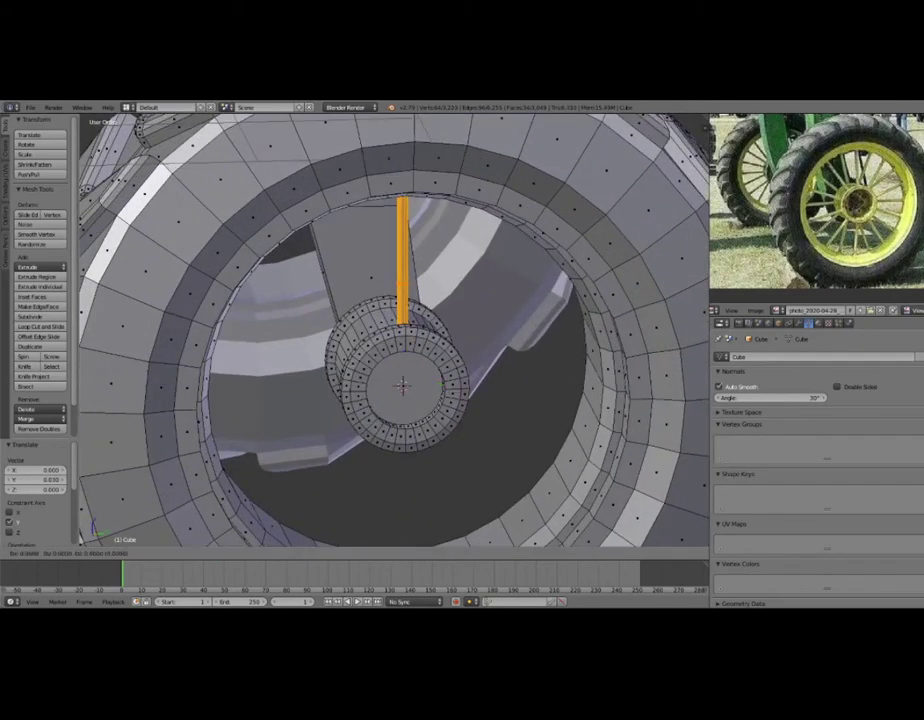
type("r")
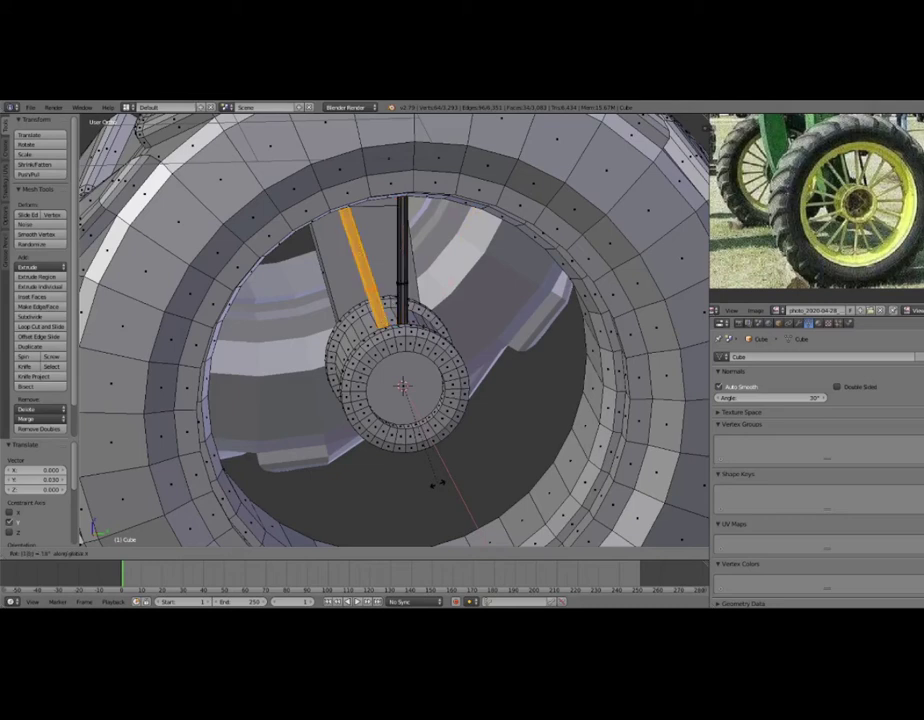
type("180")
key("Return")
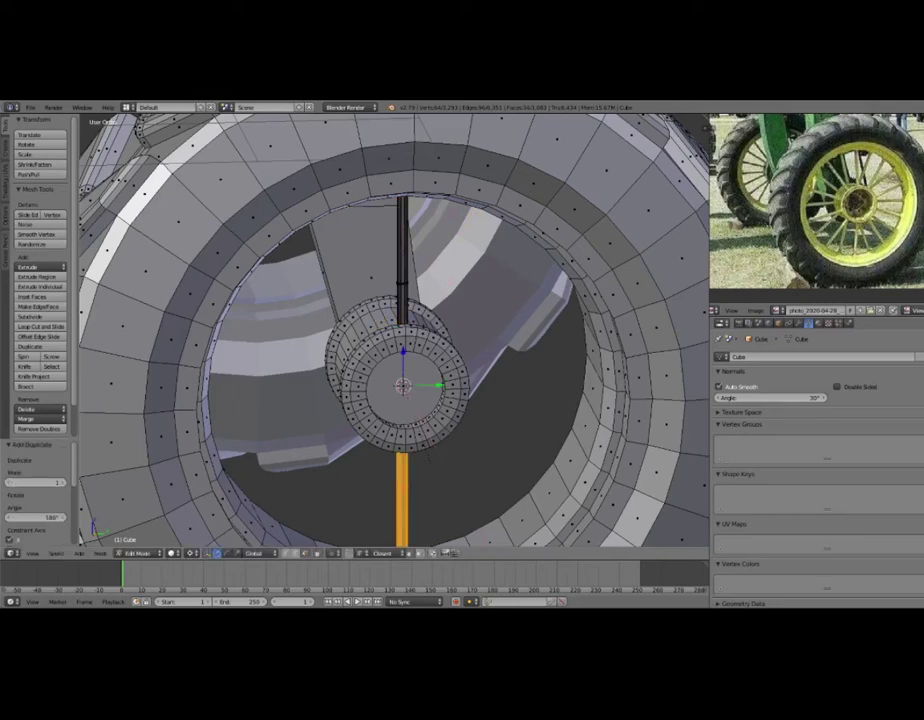
key("l")
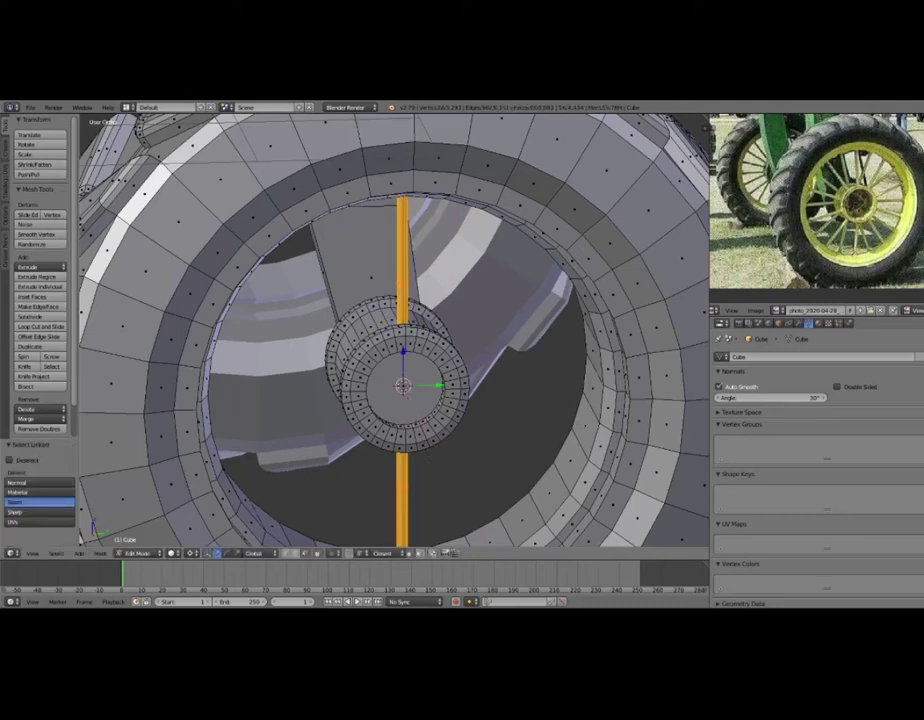
key("shift+d")
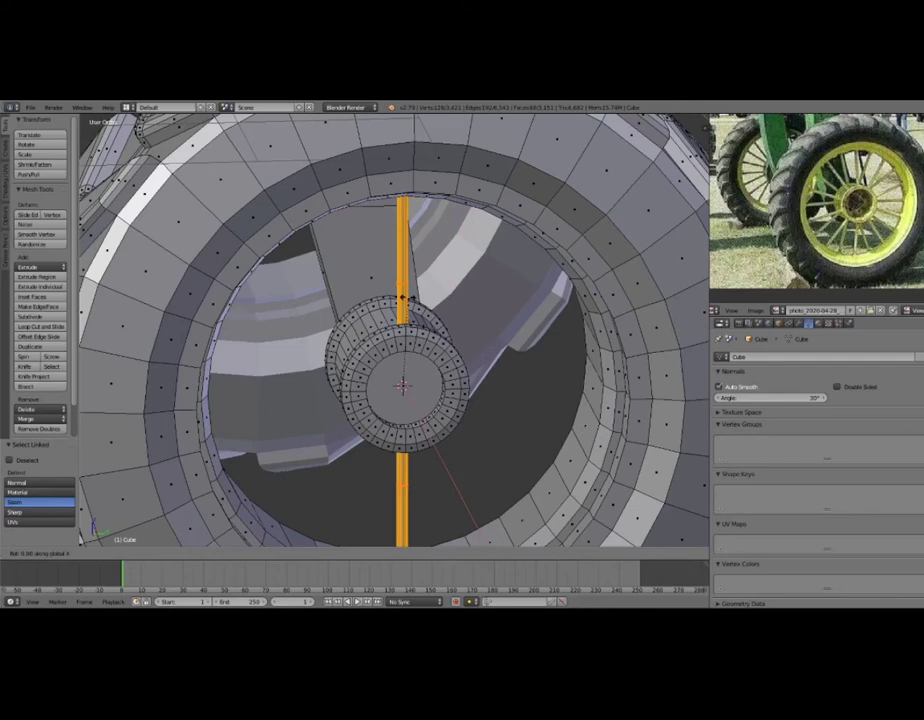
type("90")
key("Return")
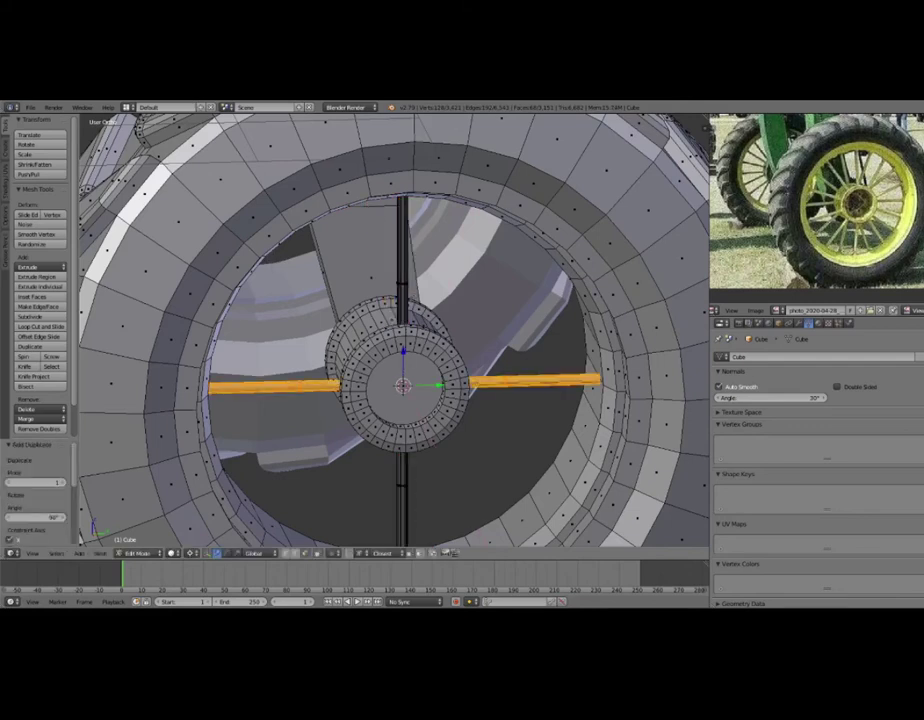
Duplicate all four spokes rotated 45° to make eight, then reselect spokes.
key("l")
key("l")
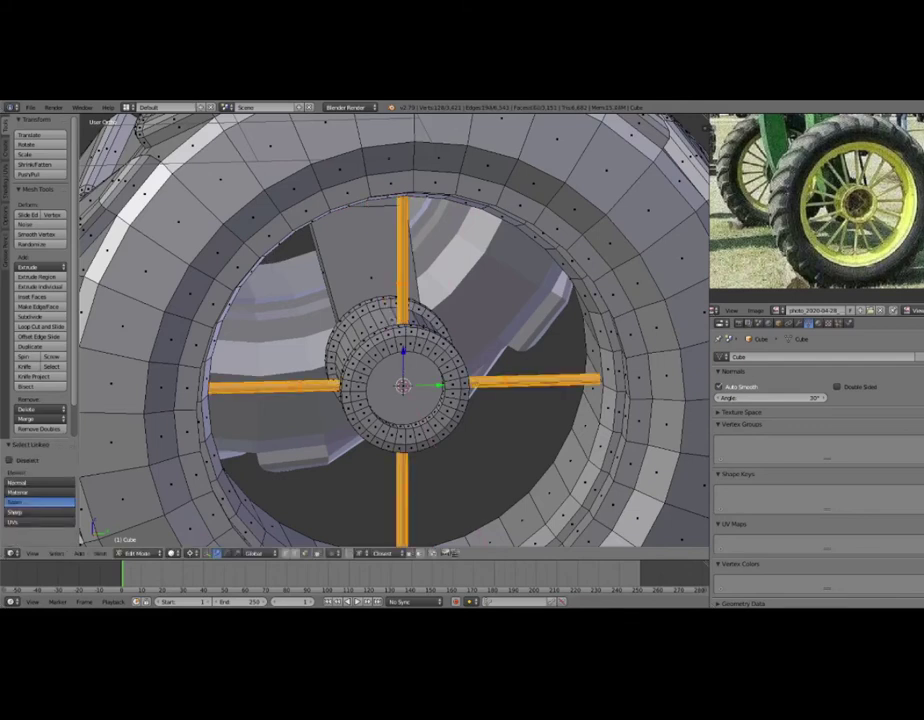
key("shift+d")
key("r")
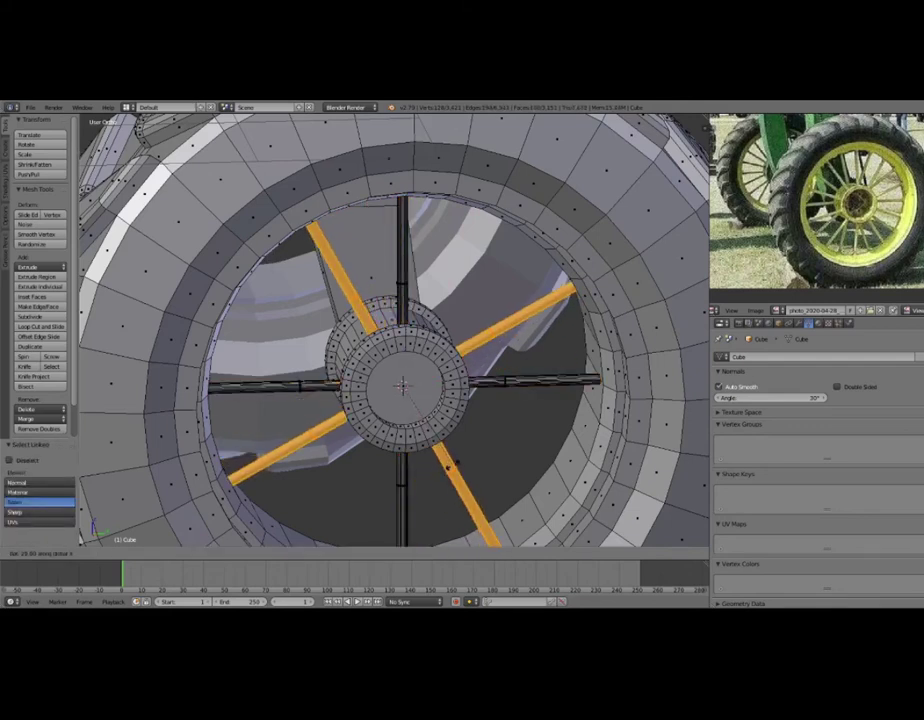
type("45")
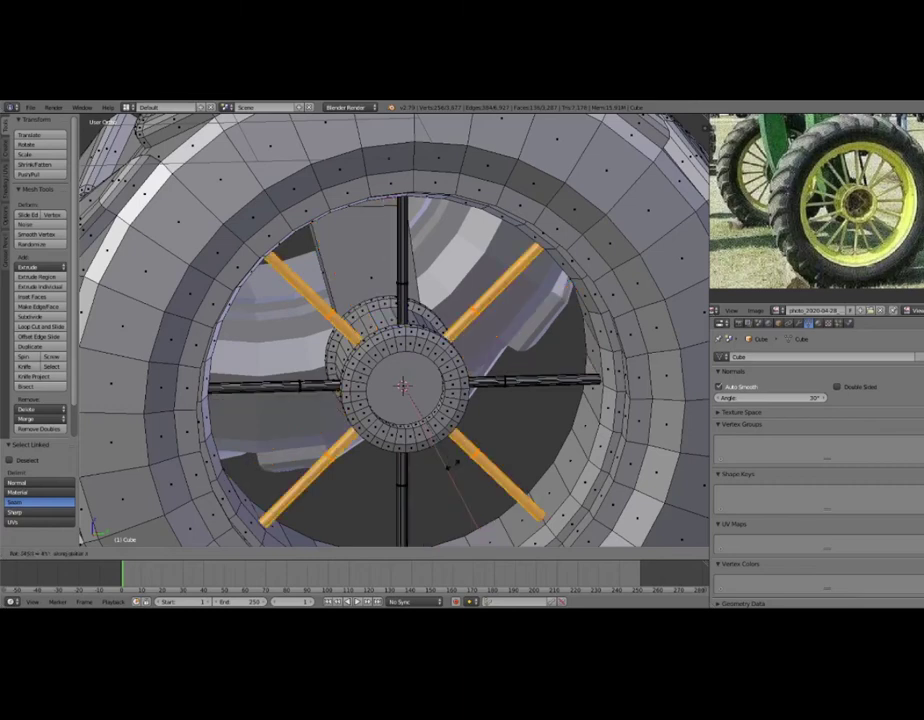
key("Return")
key("l")
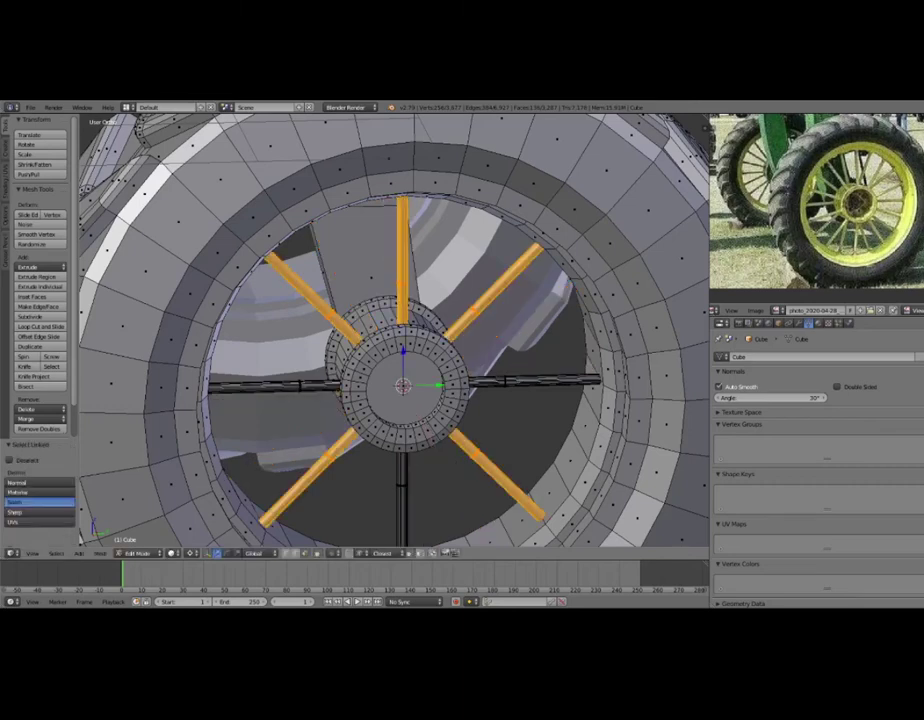
key("l")
key("l")
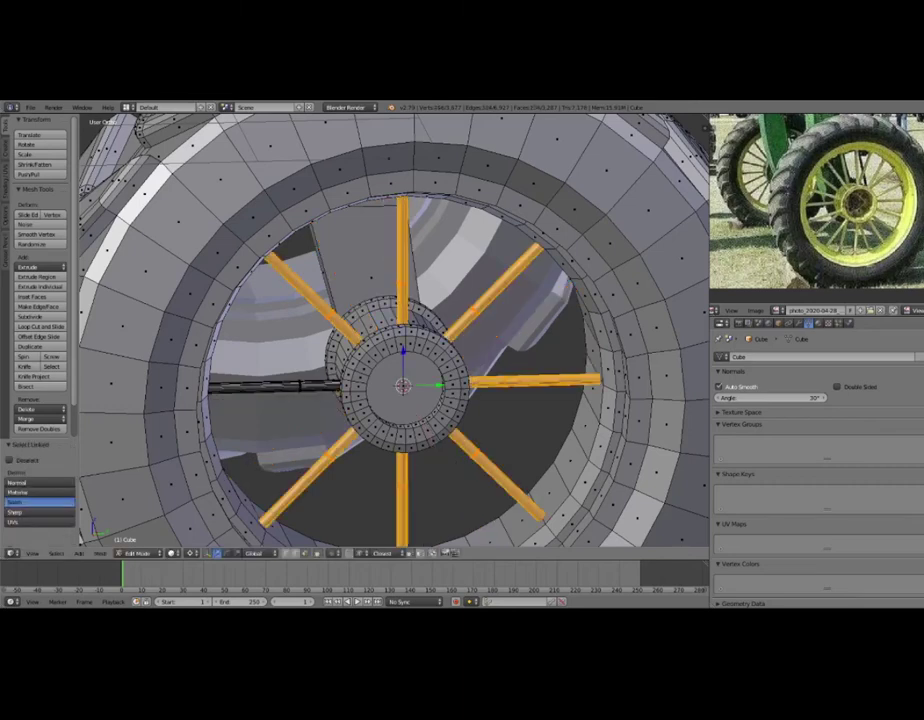
Duplicate the selected spokes rotated 23° so they sit between the originals.
scroll(400, 330, "down", 2)
mouse_move(400, 330)
middle_mouse_down()
mouse_move(560, 330)
mouse_move(545, 396)
middle_mouse_up()
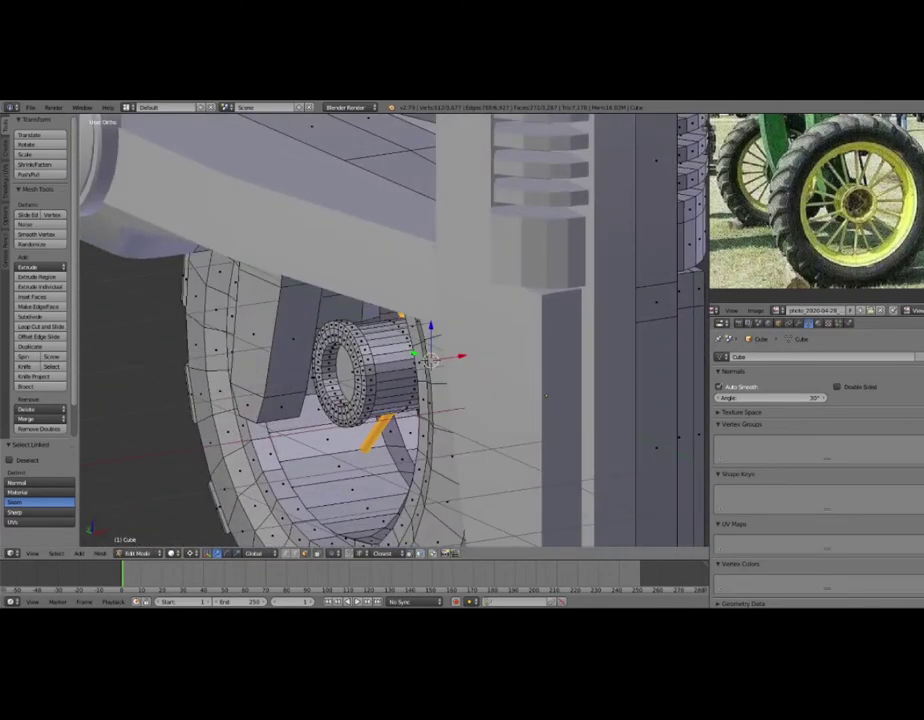
key("r")
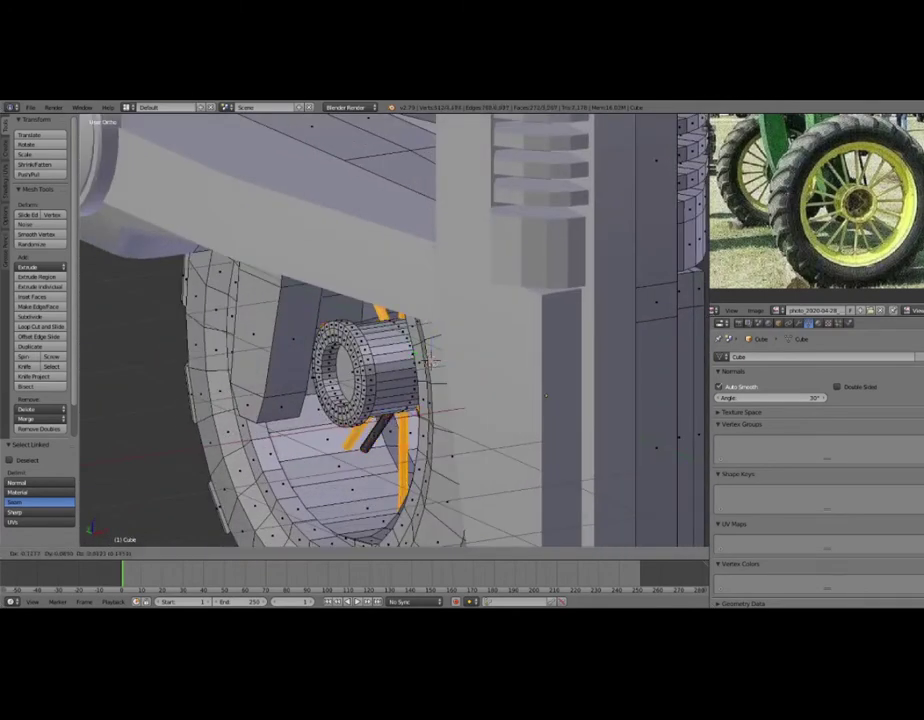
type("23")
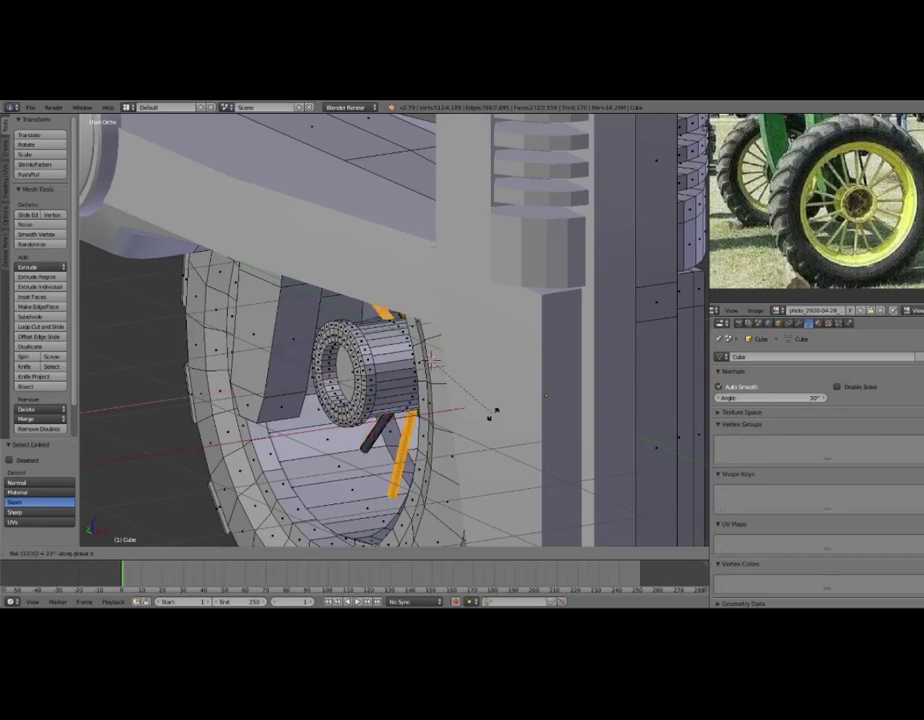
key("Return")
Slide the new spoke copies along the X hub axis.
scroll(425, 378, "up", 3)
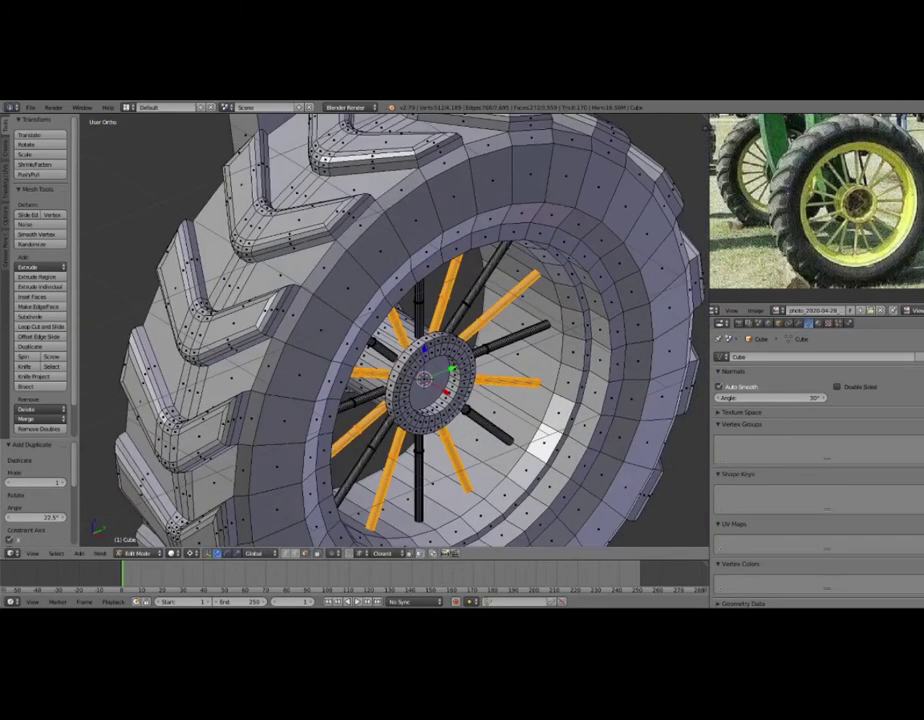
key("g")
key("x")
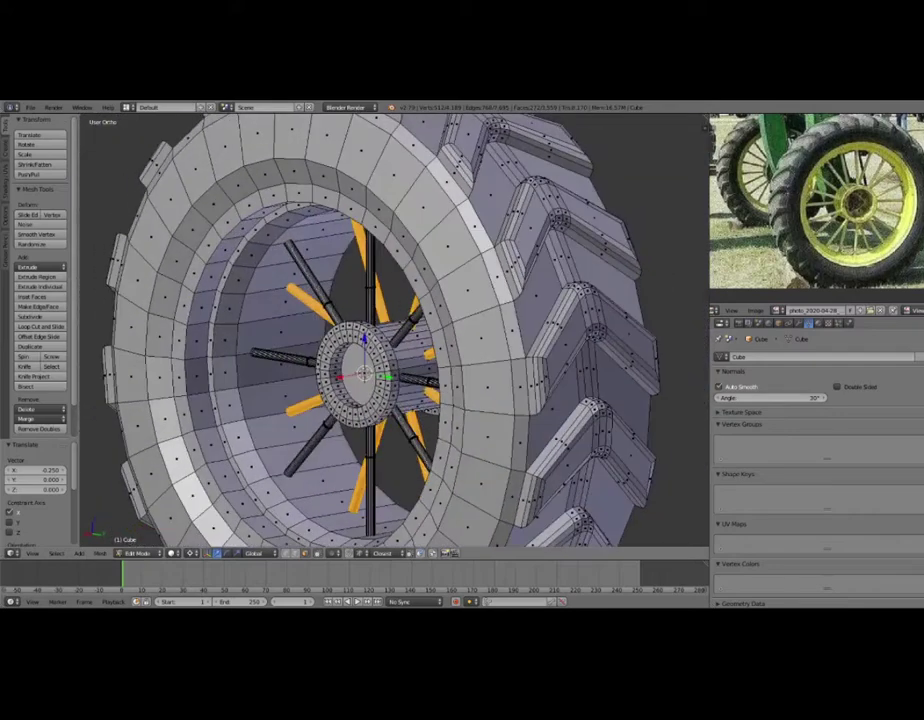
middle_click_drag(400, 330, 300, 330)
scroll(400, 330, "down", 3)
middle_click_drag(400, 330, 430, 300)
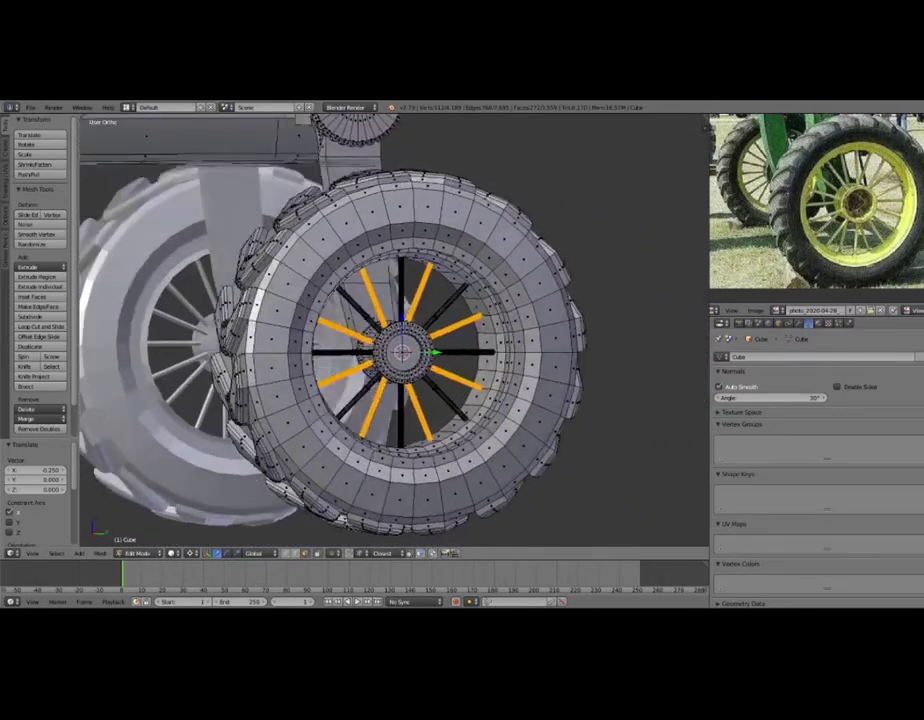
scroll(400, 330, "up", 3)
scroll(400, 330, "up", 2)
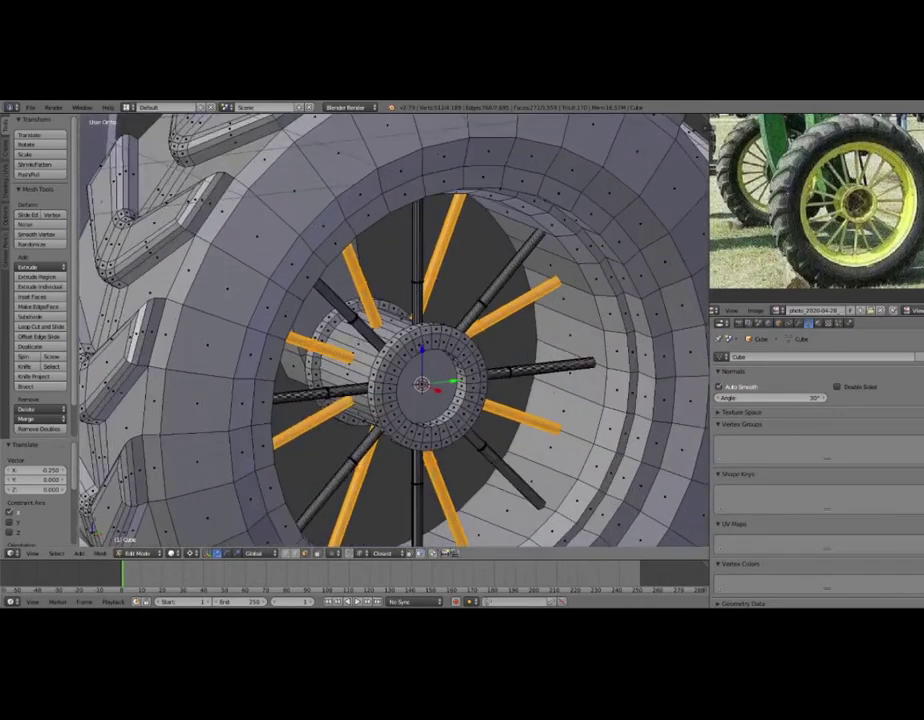
middle_click_drag(400, 330, 420, 290)
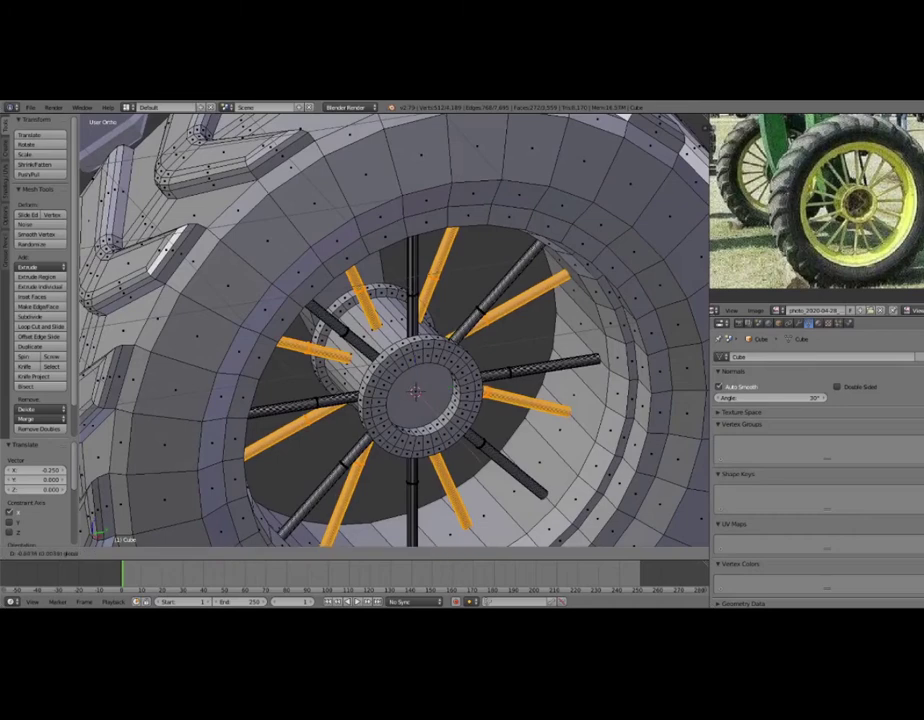
key("g")
key("x")
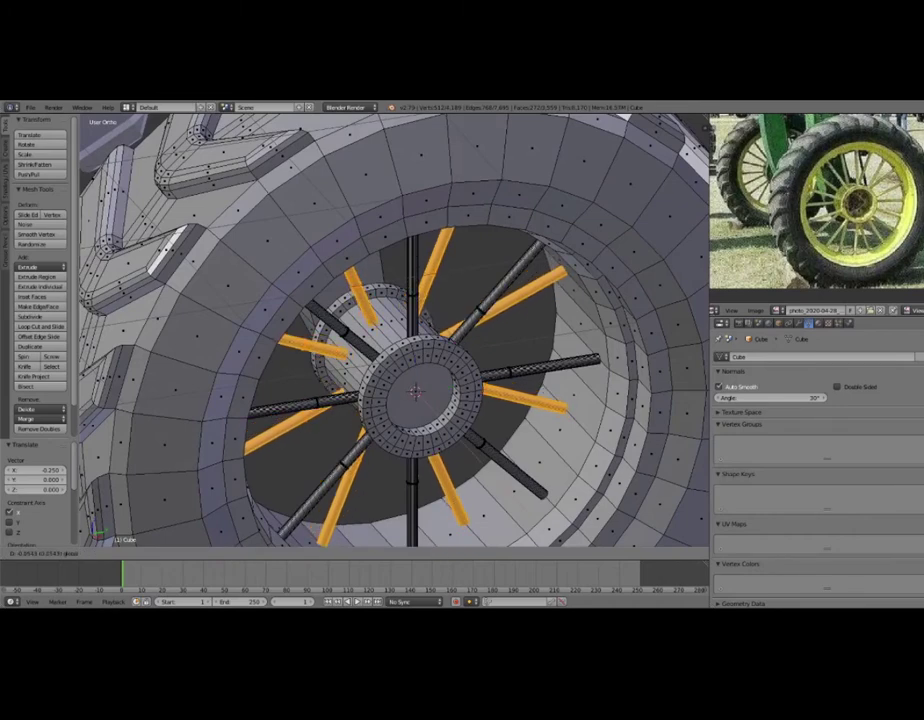
key("Return")
middle_click_drag(400, 330, 440, 300)
scroll(400, 330, "up", 2)
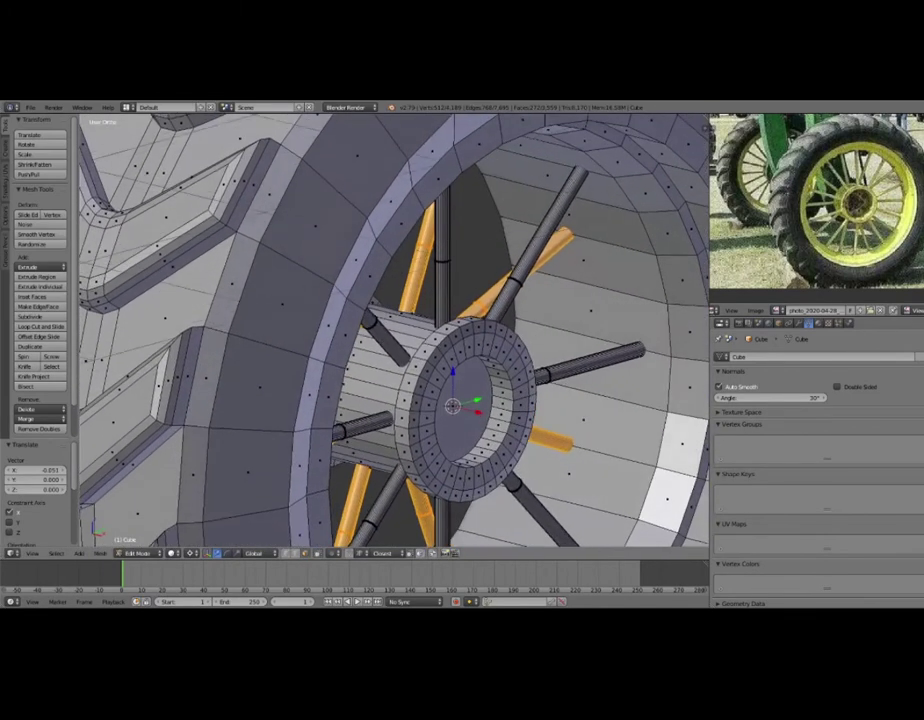
Deselect all, then select the vertical spoke and two left spokes with L.
key("a")
middle_click_drag(400, 330, 440, 300)
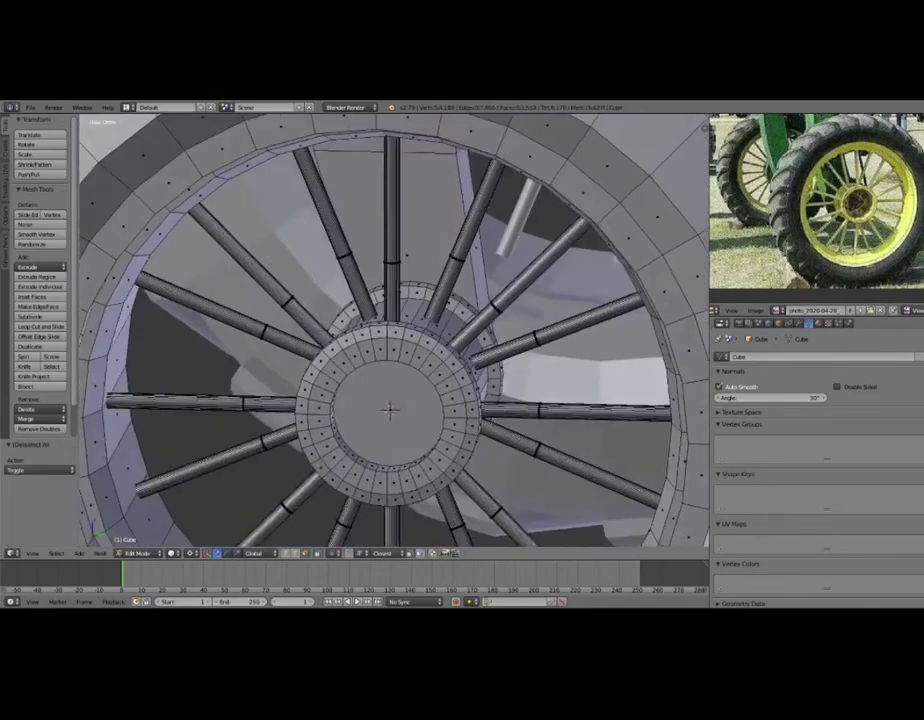
scroll(400, 330, "down", 2)
middle_click_drag(400, 330, 330, 350)
mouse_move(430, 330)
middle_mouse_down()
mouse_move(440, 310)
mouse_move(425, 270)
middle_mouse_up()
key("l")
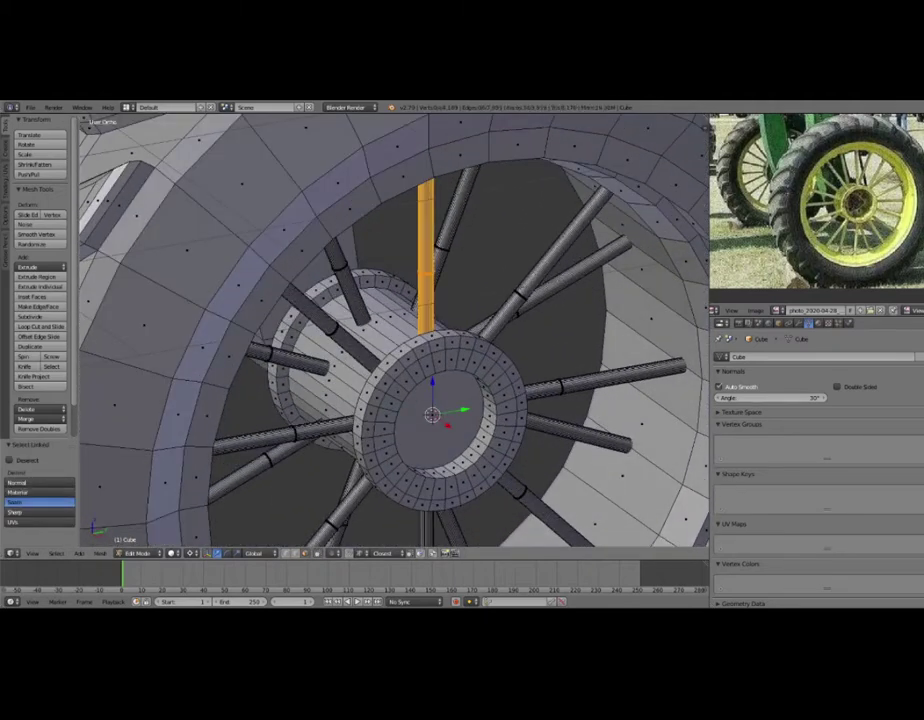
key("l")
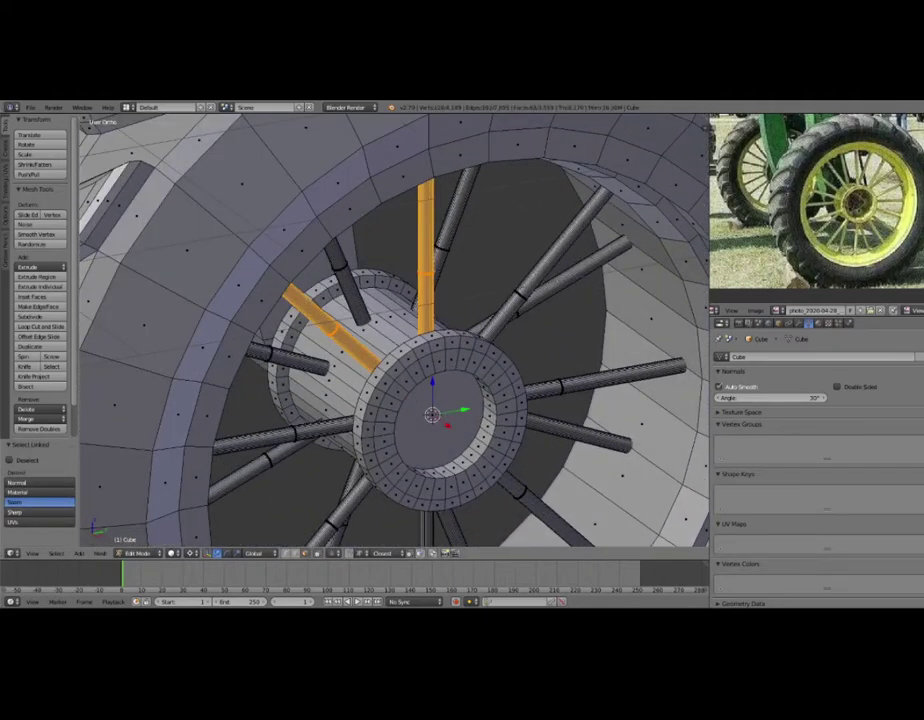
key("l")
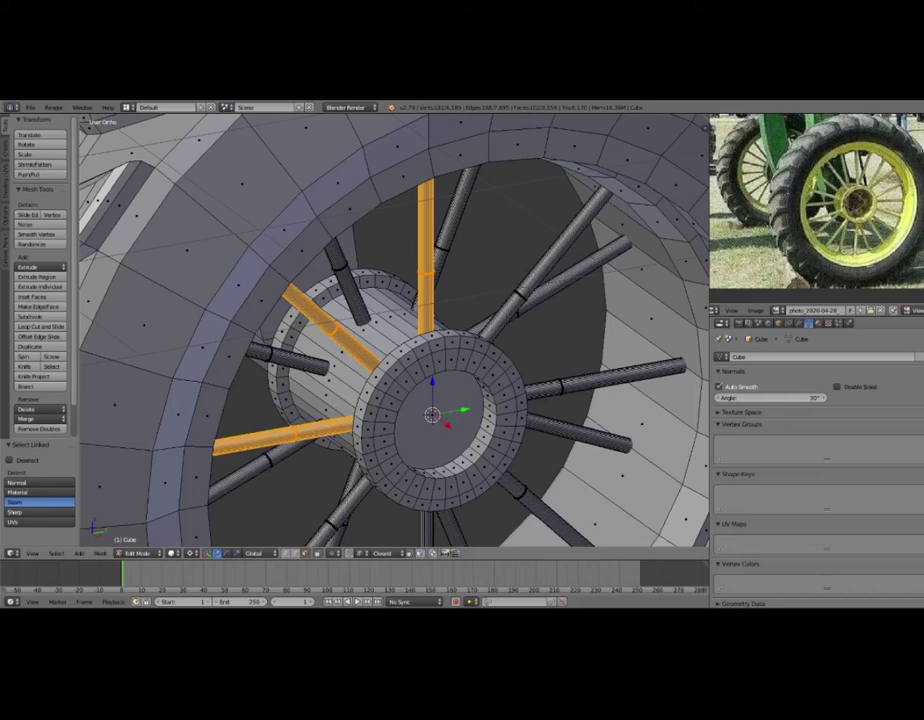
Add another lower-left spoke and the lower-right spoke to the selection.
scroll(430, 380, "down", 3)
scroll(430, 380, "down", 2)
key("l")
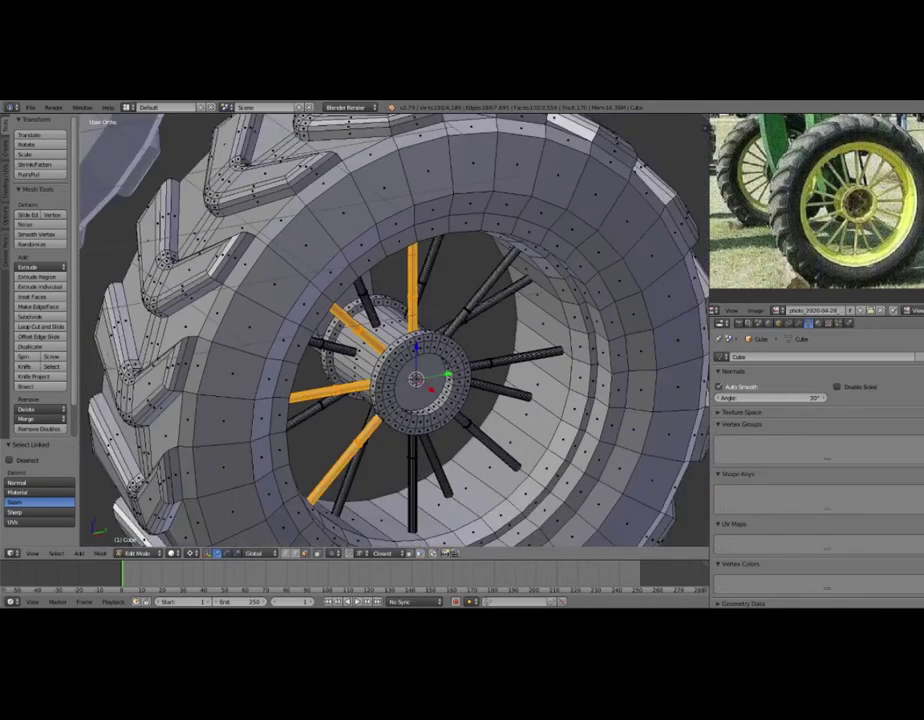
middle_click_drag(400, 380, 520, 370)
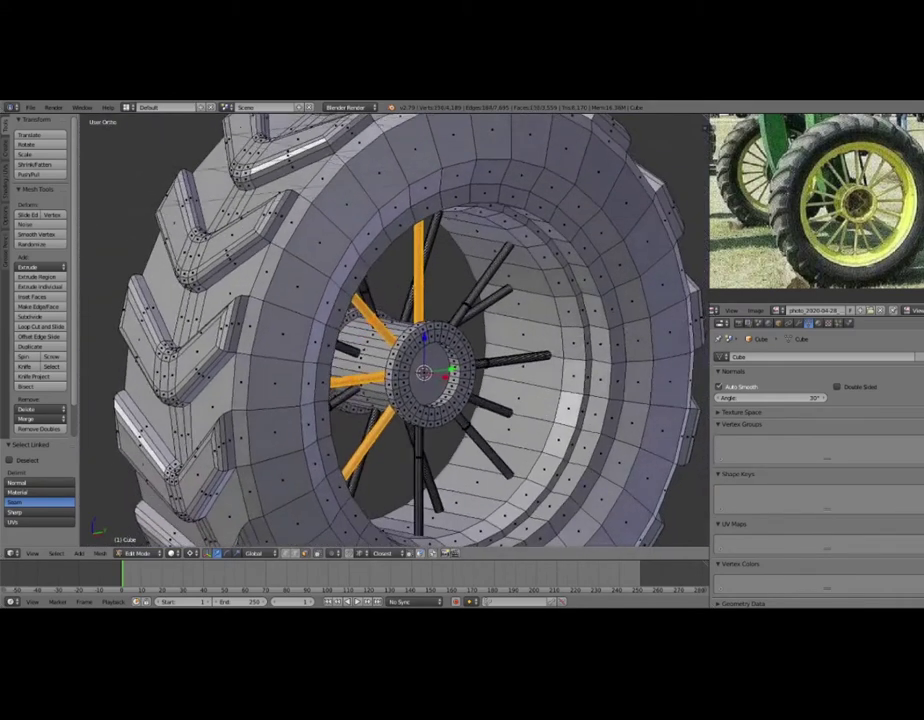
key("l")
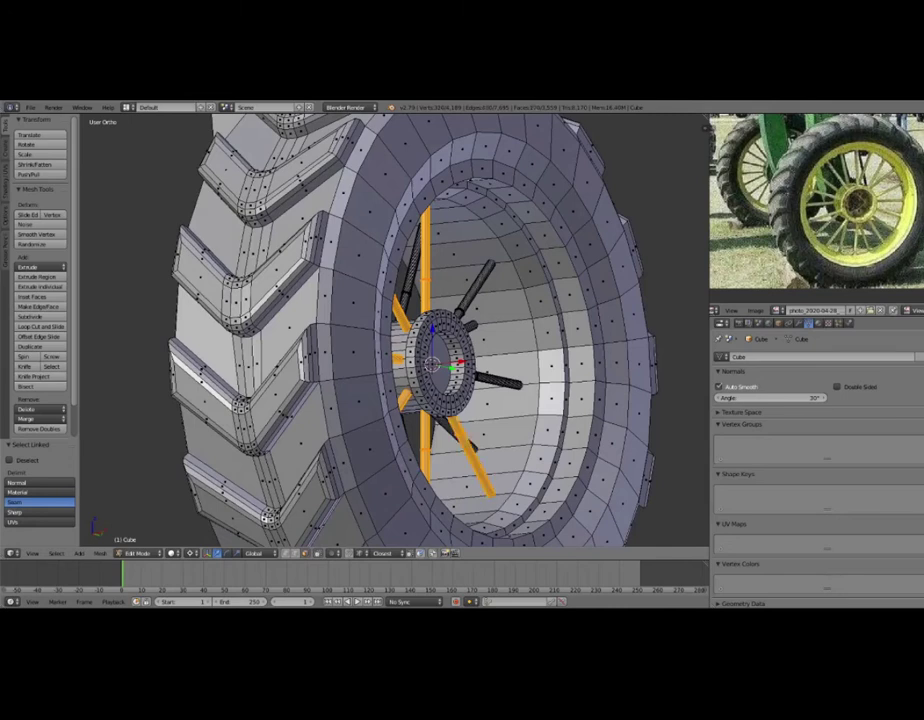
middle_click_drag(450, 380, 370, 380)
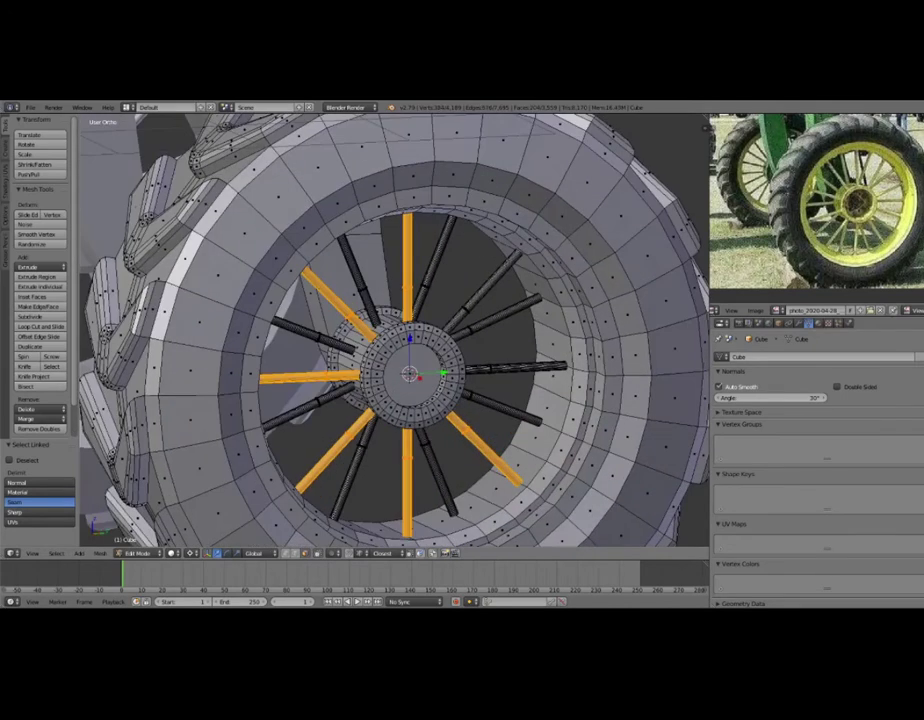
scroll(410, 375, "up", 2)
middle_click_drag(420, 390, 500, 360)
middle_click_drag(450, 400, 400, 400)
Select the hub's front face ring and grow the selection to fill the hub face.
right_click(487, 443)
key("g")
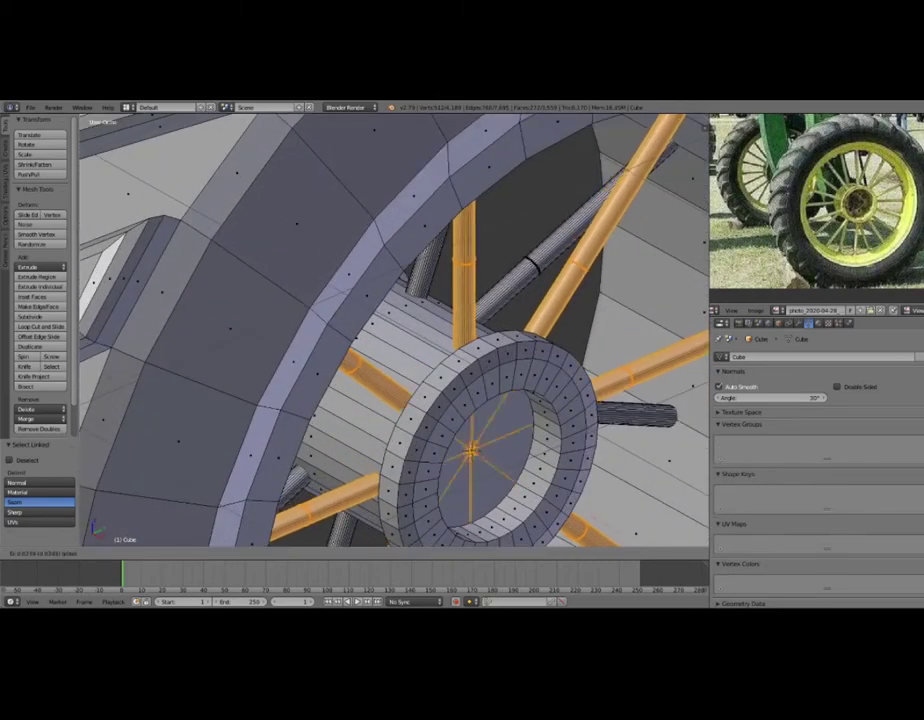
scroll(472, 450, "down", 3)
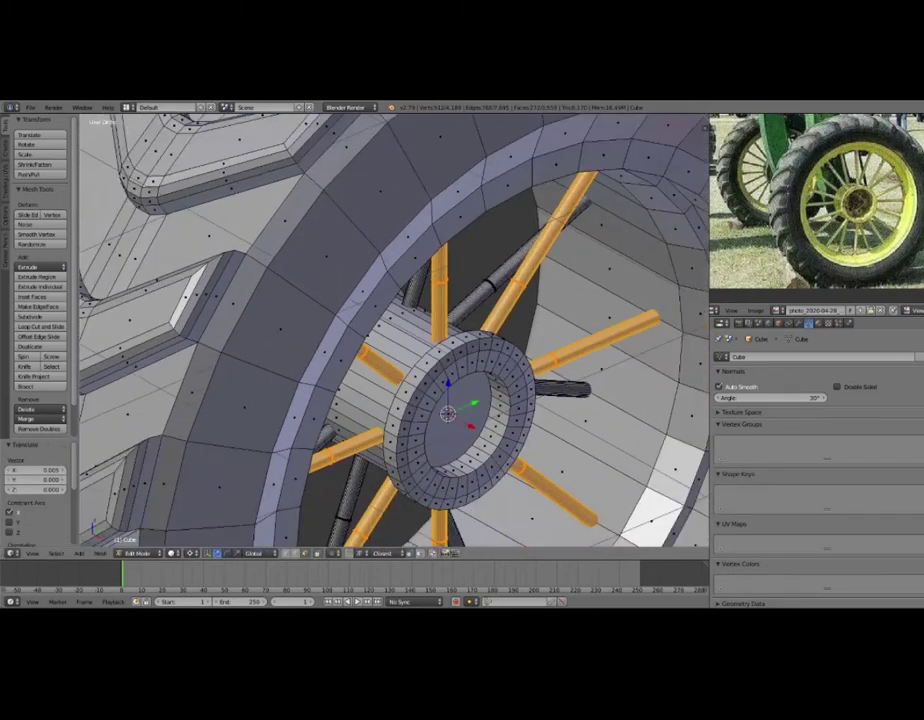
key("a")
mouse_move(472, 450)
middle_mouse_down()
mouse_move(420, 360)
mouse_move(442, 379)
middle_mouse_up()
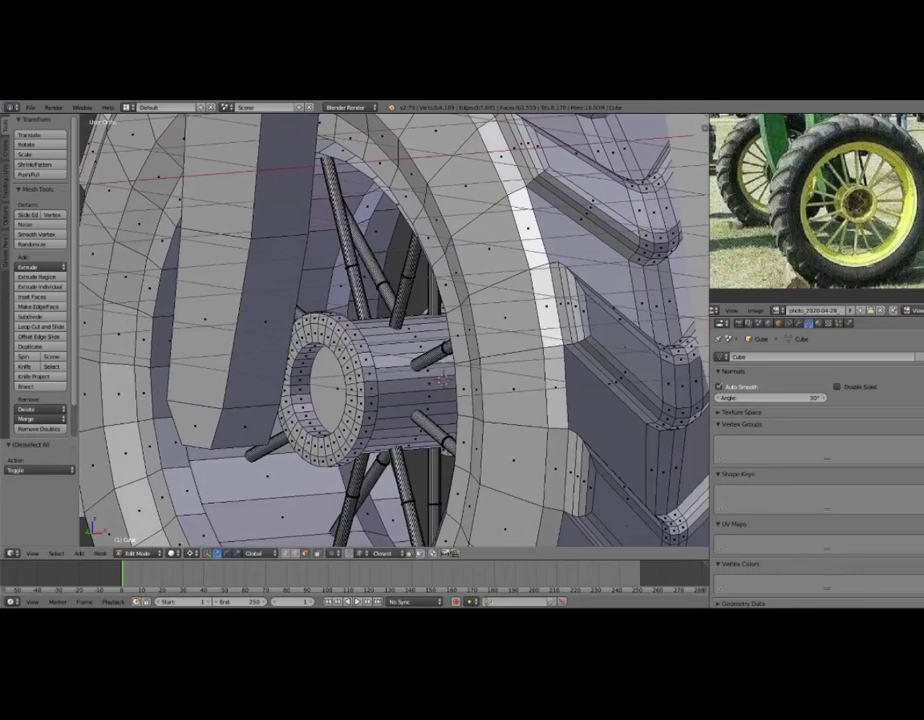
right_click(298, 400, "alt")
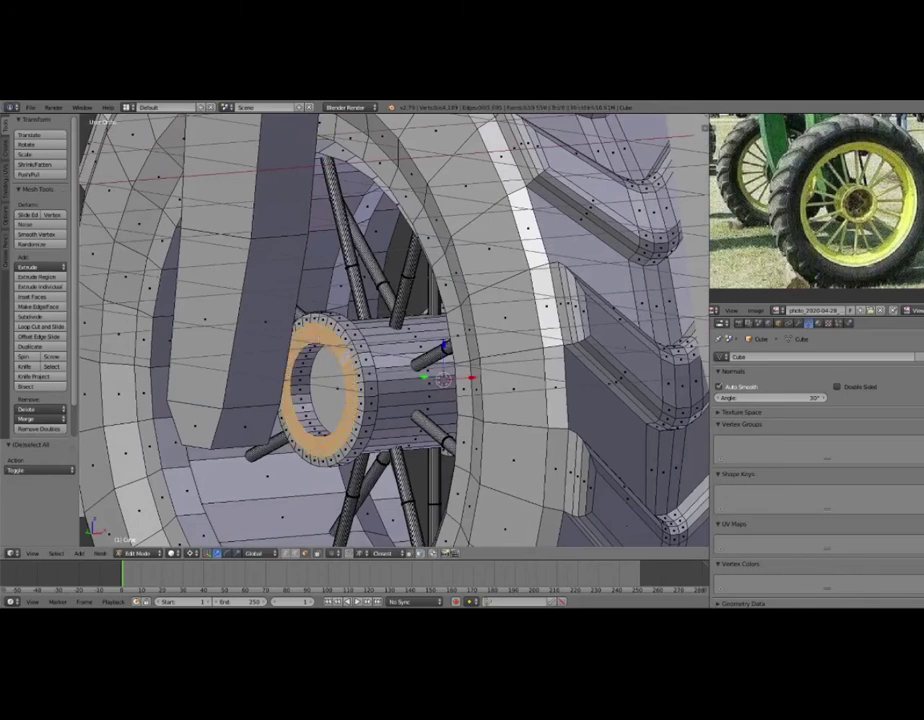
key("ctrl+KP_Add")
key("z")
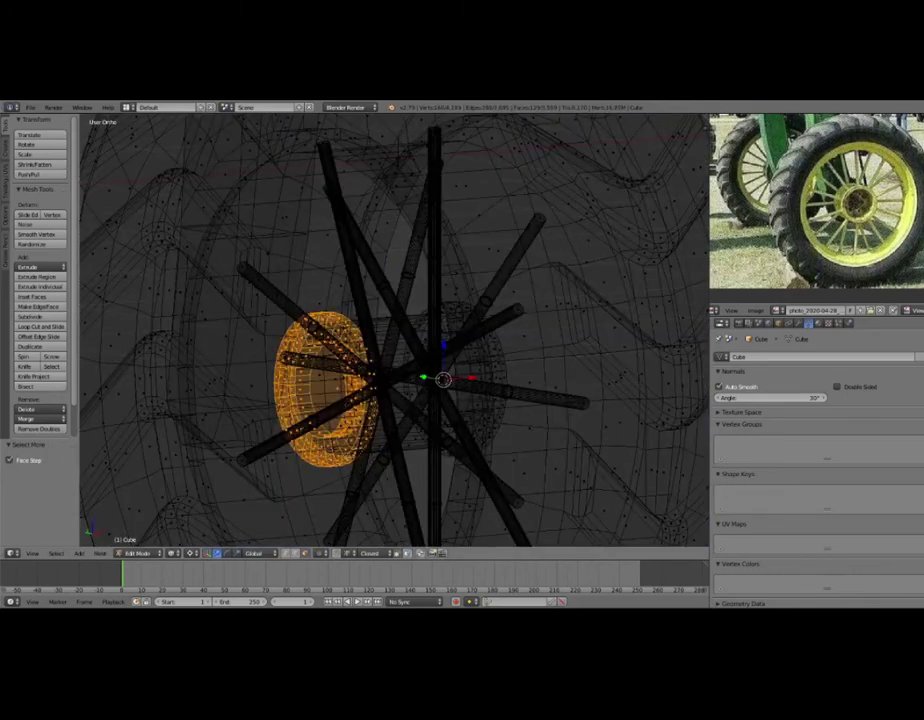
key("z")
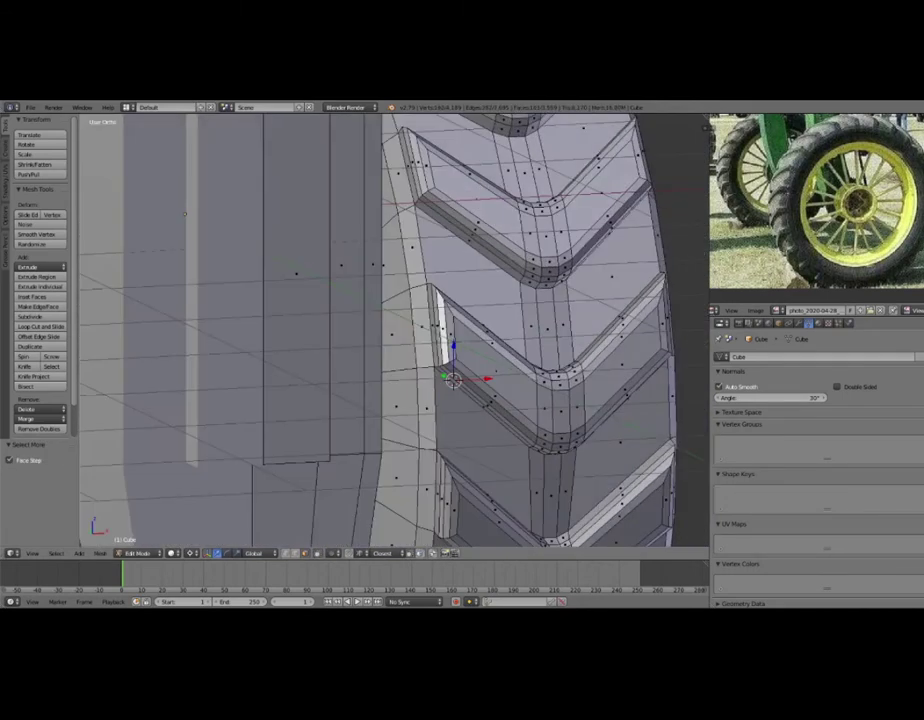
Shift the selected hub ring 0.157 along X, then deselect it.
key("KP_6")
key("KP_6")
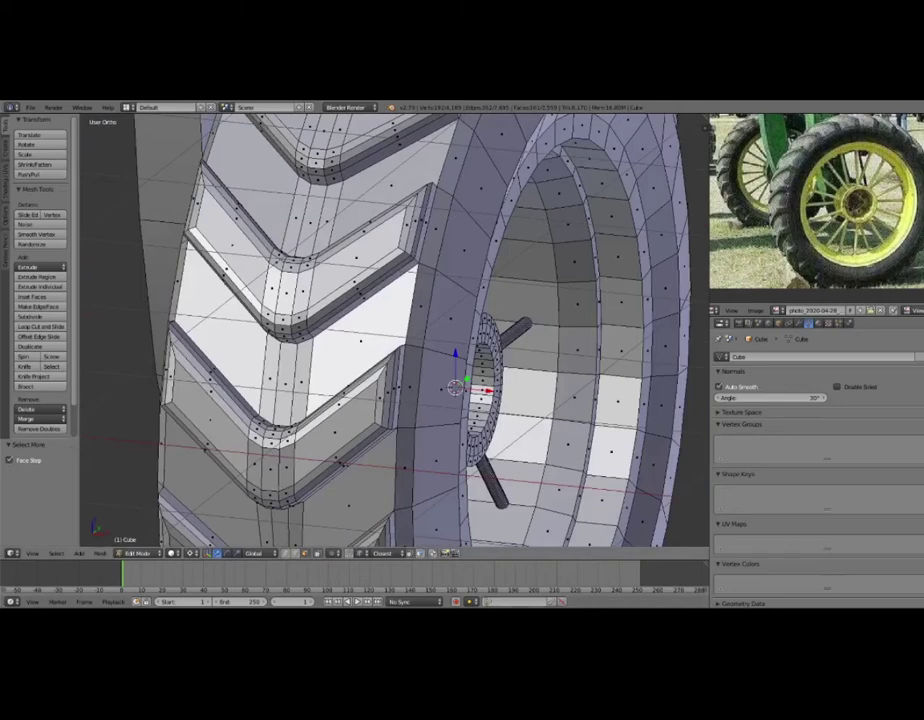
key("period")
key("KP_Decimal")
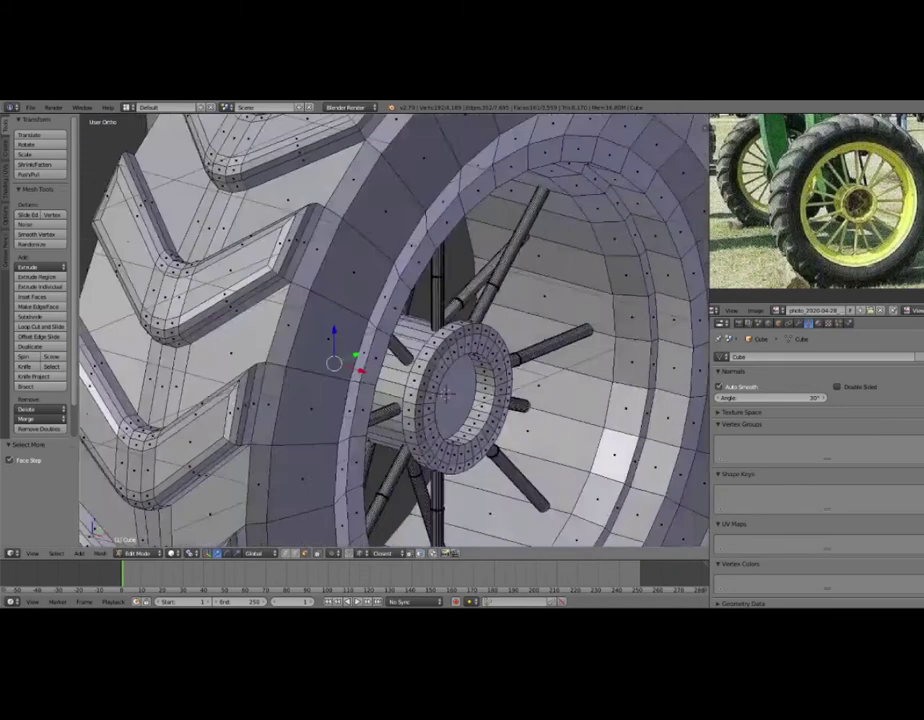
key("KP_6")
key("KP_6")
key("g")
key("x")
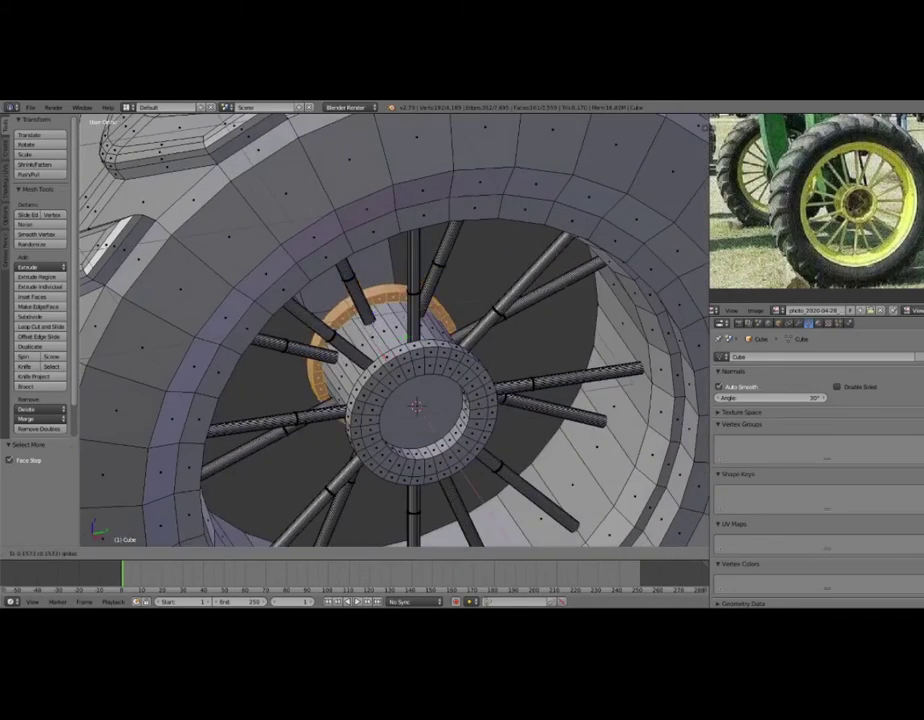
left_click(450, 385)
key("KP_6")
key("KP_6")
key("KP_4")
key("a")
key("KP_4")
key("KP_4")
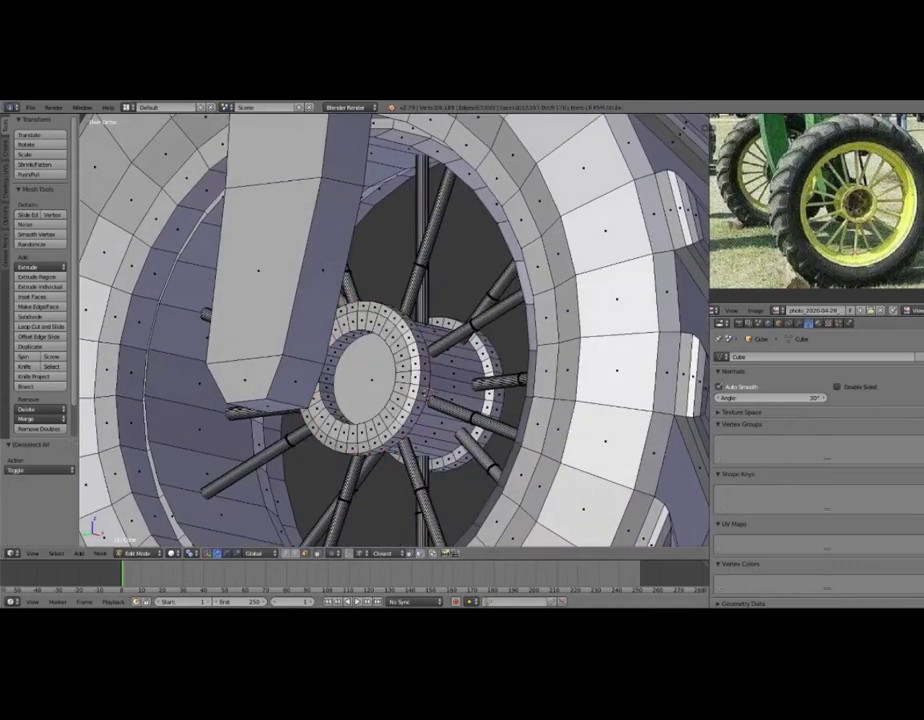
Inset the hub's front face, extrude it, and scale it up by 1.791.
key("ctrl+Tab")
key("i")
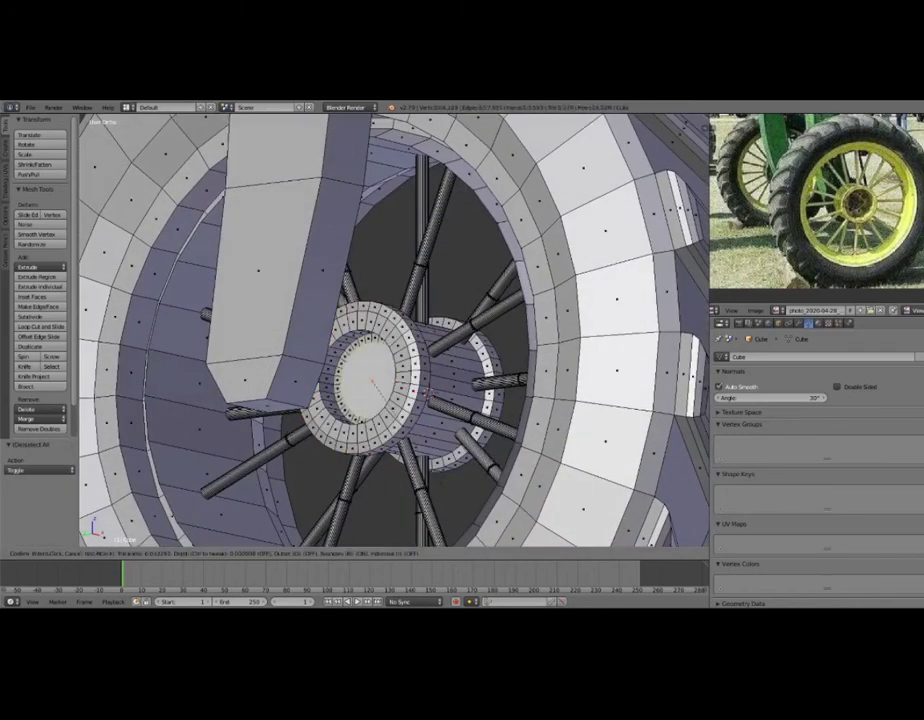
key("Return")
key("KP_6")
key("KP_6")
key("e")
key("Return")
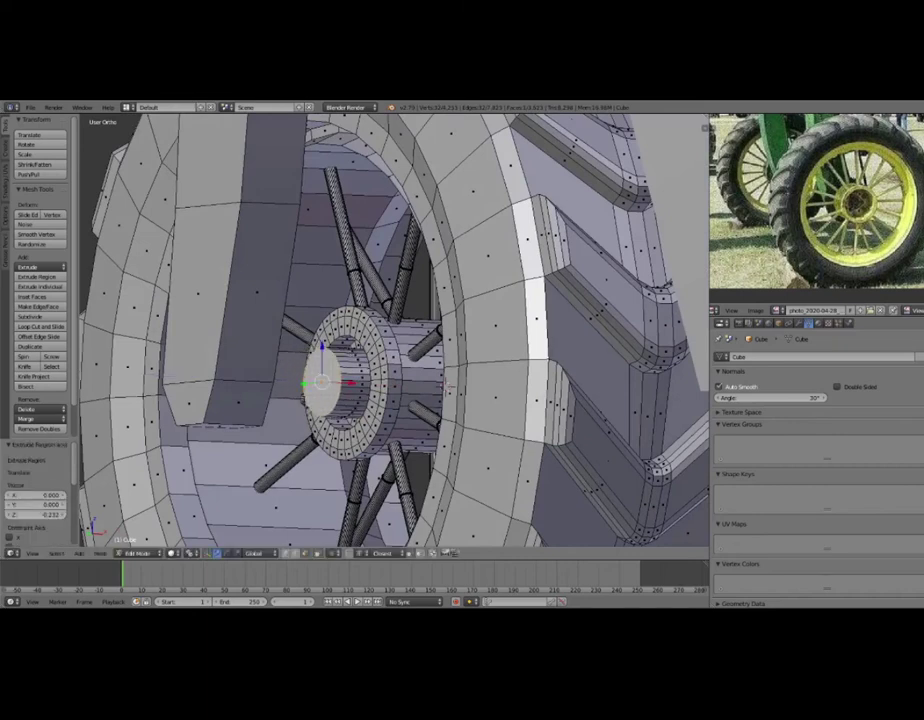
key("s")
key("Return")
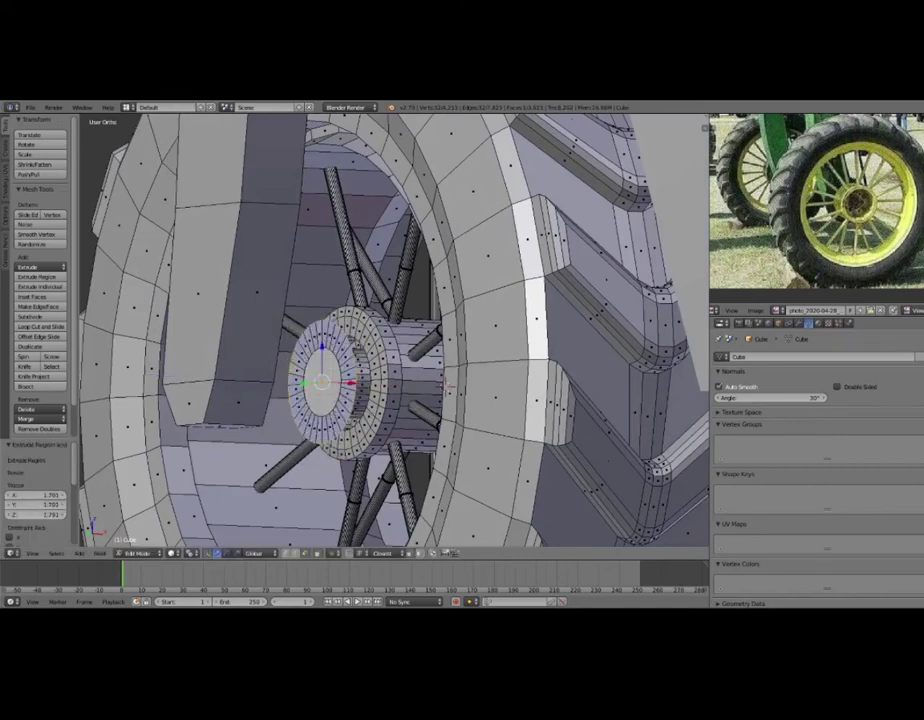
Extrude the hub cap outward twice more.
key("KP_6")
key("KP_6")
key("e")
key("Return")
key("KP_4")
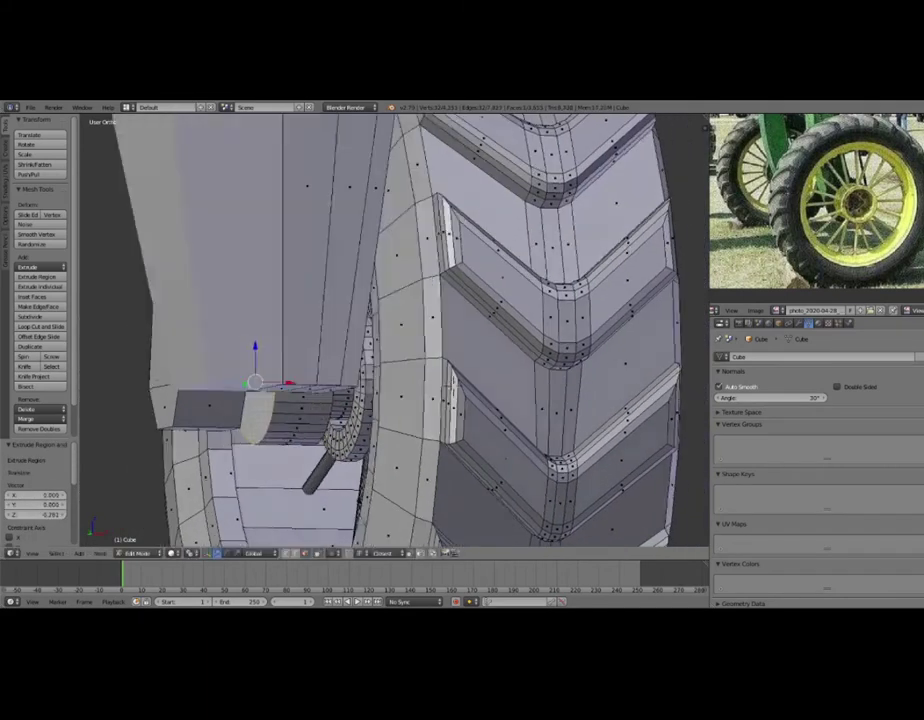
key("KP_4")
key("e")
key("Return")
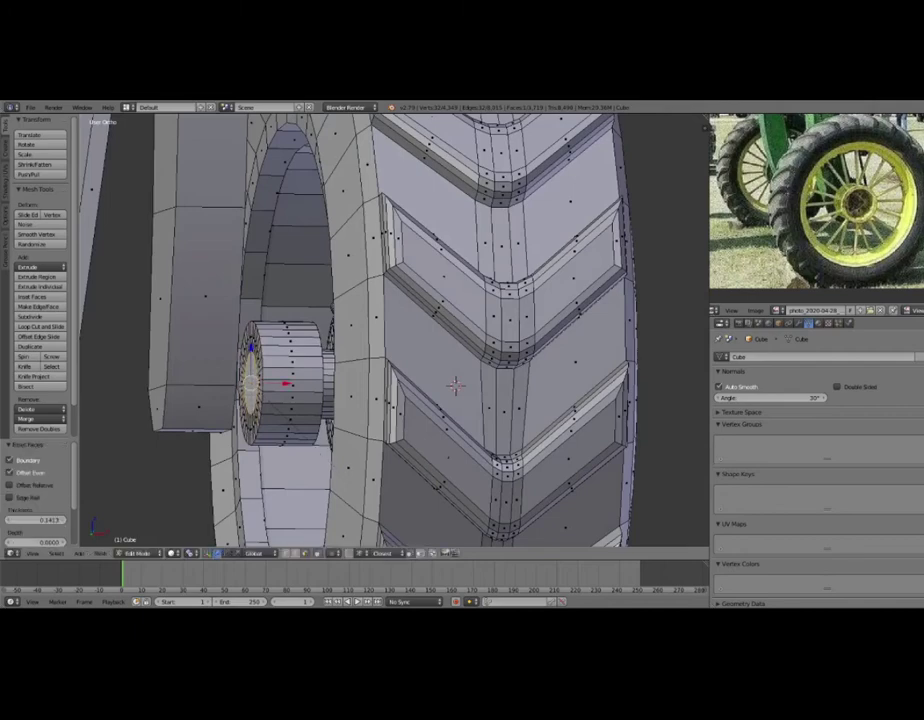
Check the extended hub in wireframe and deselect everything.
key("KP_5")
key("z")
mouse_move(455, 385)
middle_mouse_down()
mouse_move(437, 365)
mouse_move(405, 358)
middle_mouse_up()
key("a")
key("z")
scroll(437, 365, "down", 3)
scroll(437, 365, "down", 3)
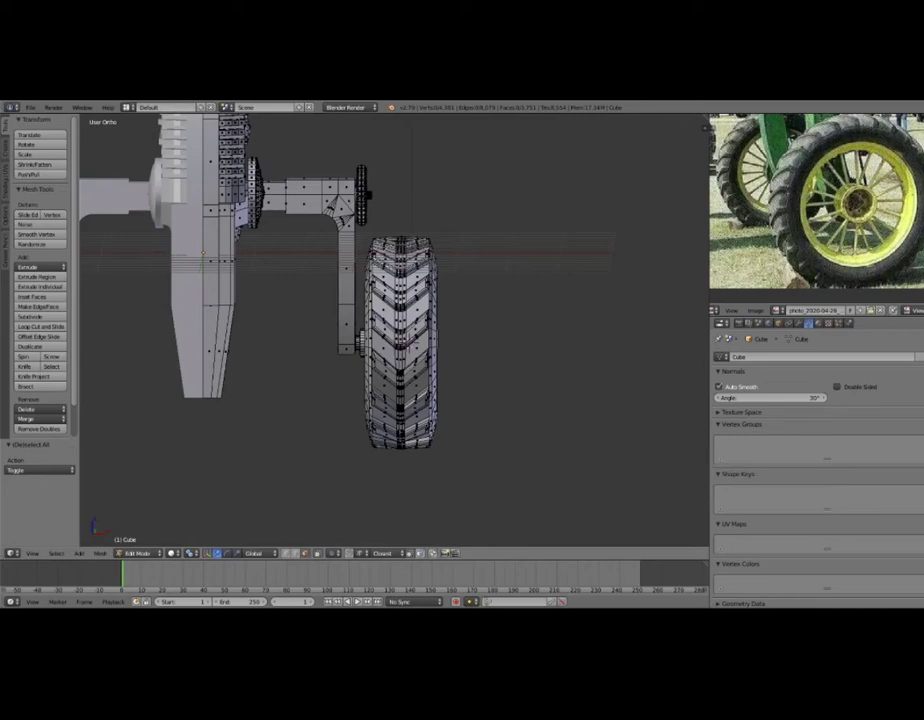
Select the tyre mesh and move it along X.
key("l")
key("g")
key("x")
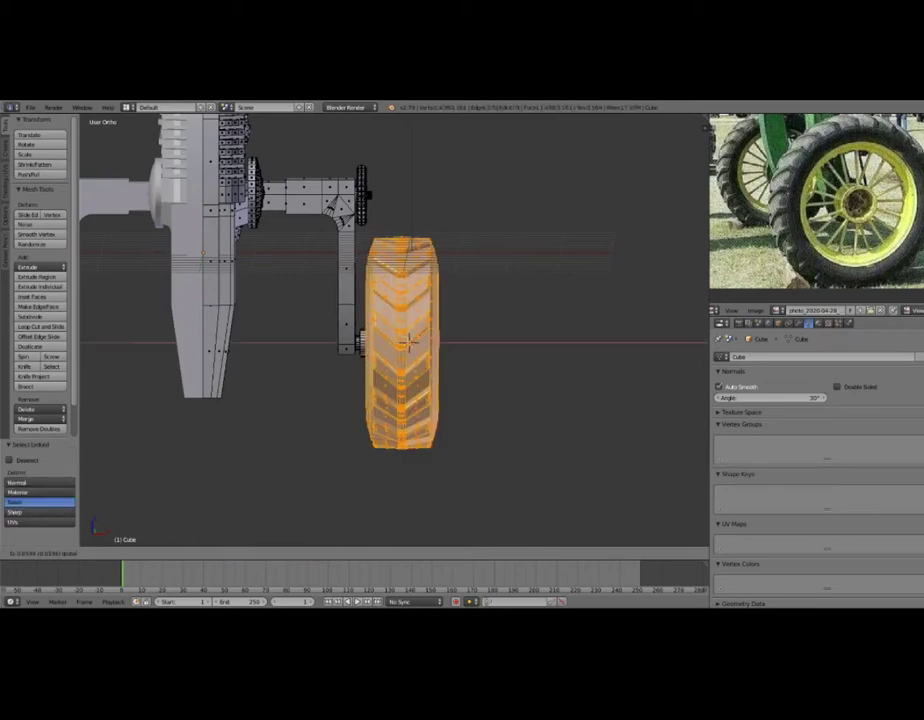
left_click(405, 343)
mouse_move(405, 343)
middle_mouse_down()
mouse_move(440, 362)
mouse_move(380, 368)
mouse_move(432, 364)
mouse_move(418, 352)
mouse_move(426, 356)
mouse_move(405, 358)
middle_mouse_up()
scroll(440, 362, "up", 3)
Add the spokes, hub and remaining wheel parts to the selection.
key("ctrl+l")
key("z")
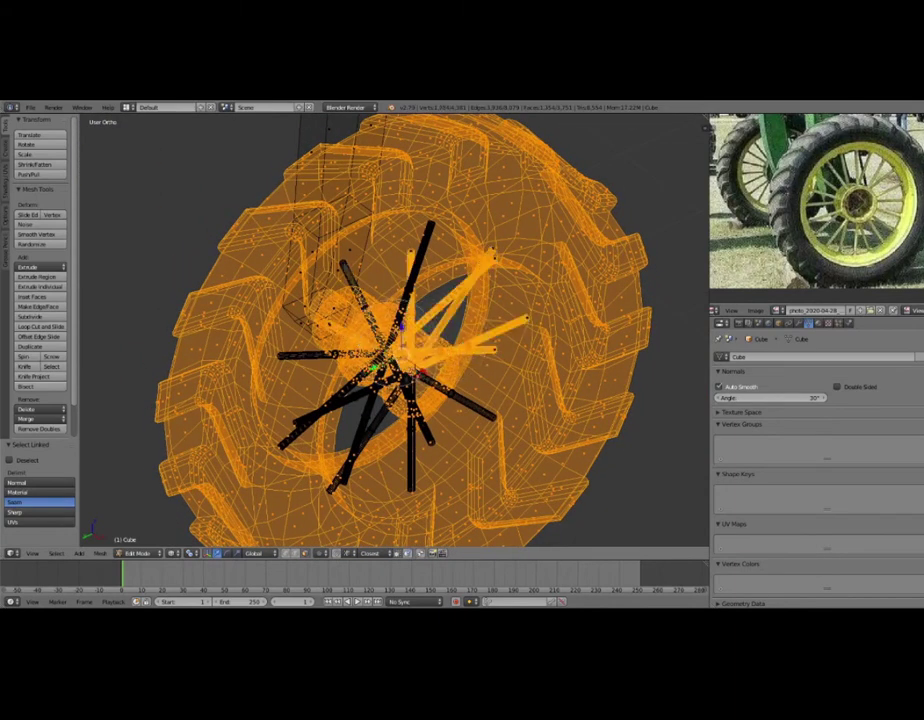
key("l")
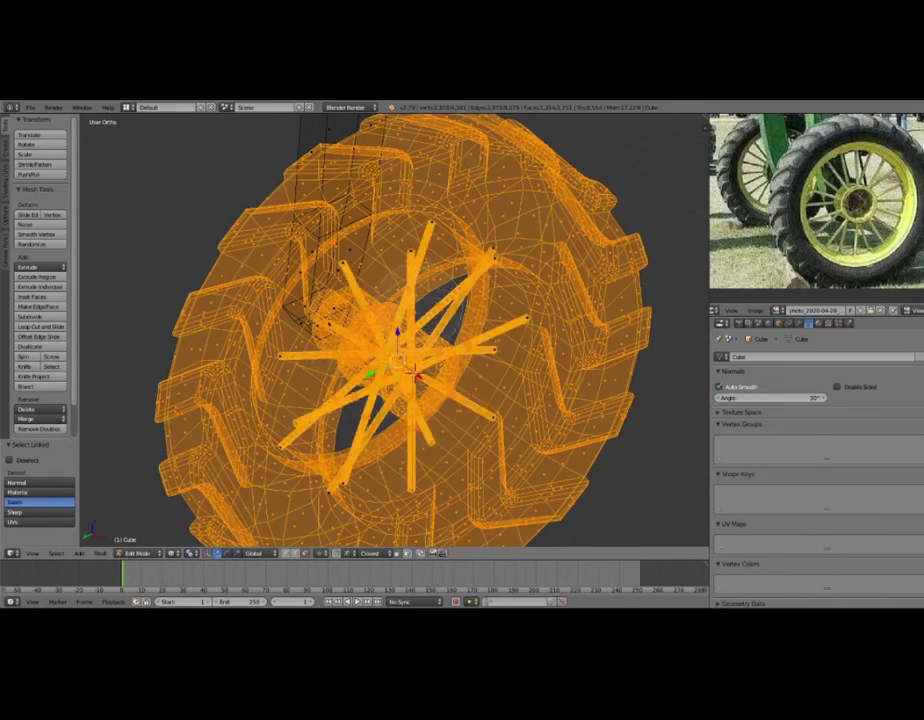
key("l")
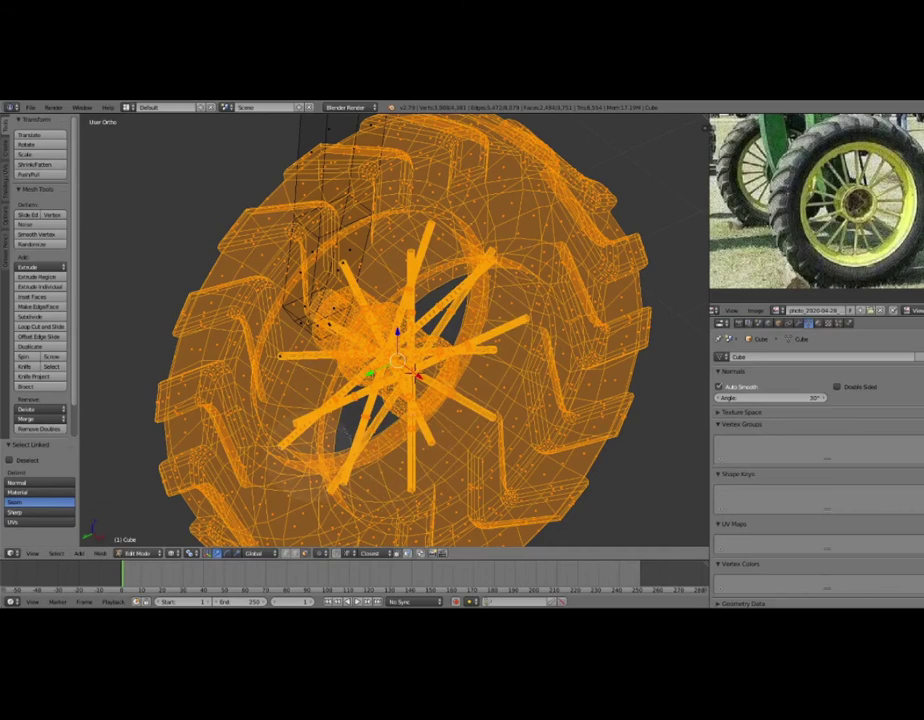
key("z")
middle_click_drag(400, 360, 470, 360)
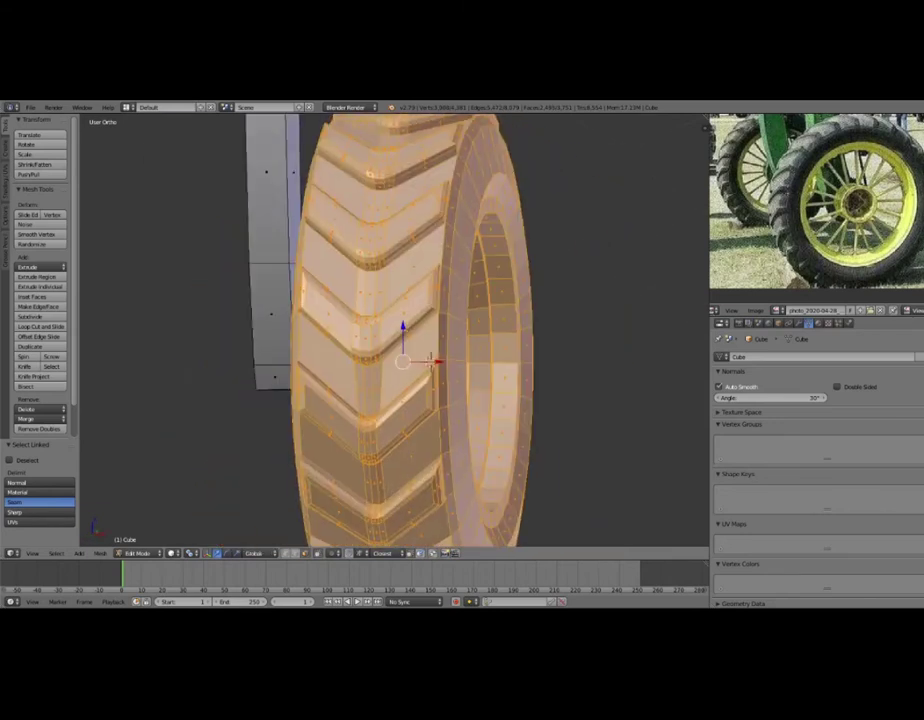
key("ctrl+KP_Add")
key("z")
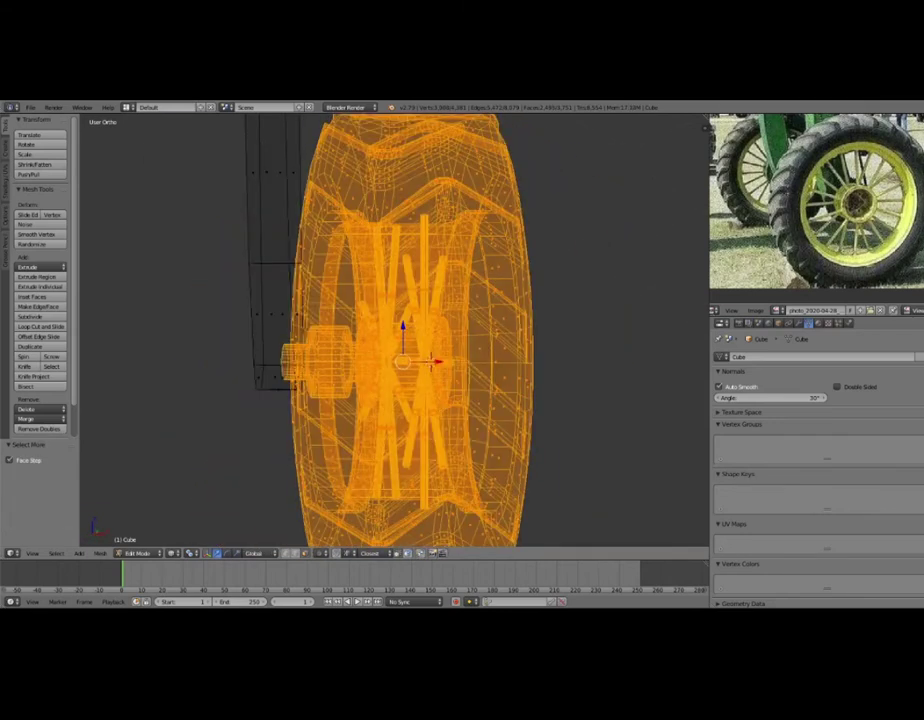
key("z")
In front view, move the whole wheel 0.234 units out along X.
key("KP_1")
key("s")
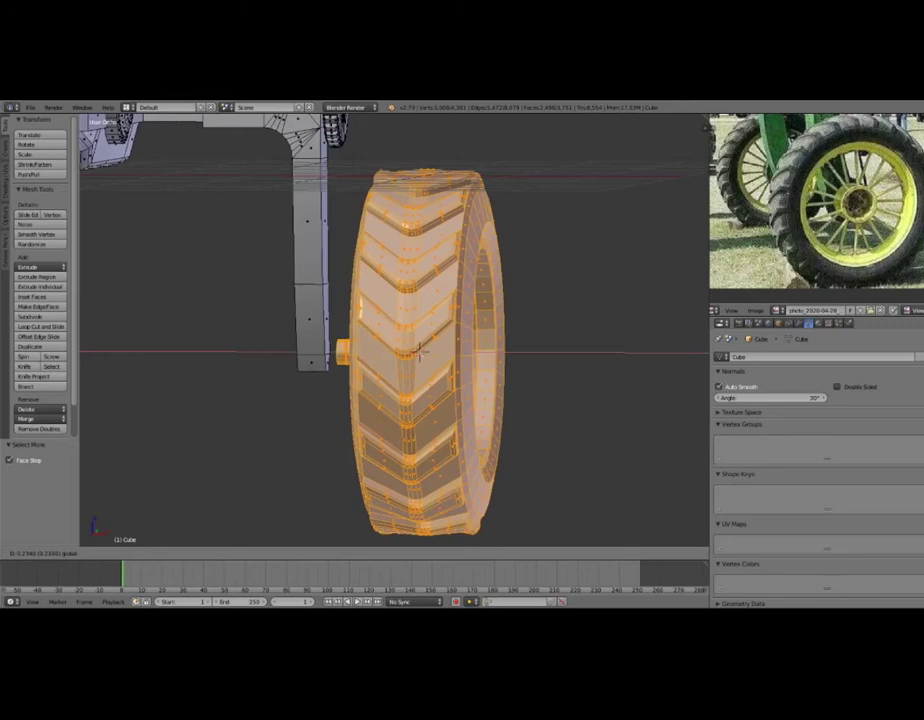
left_click(419, 350)
middle_click_drag(419, 350, 440, 350)
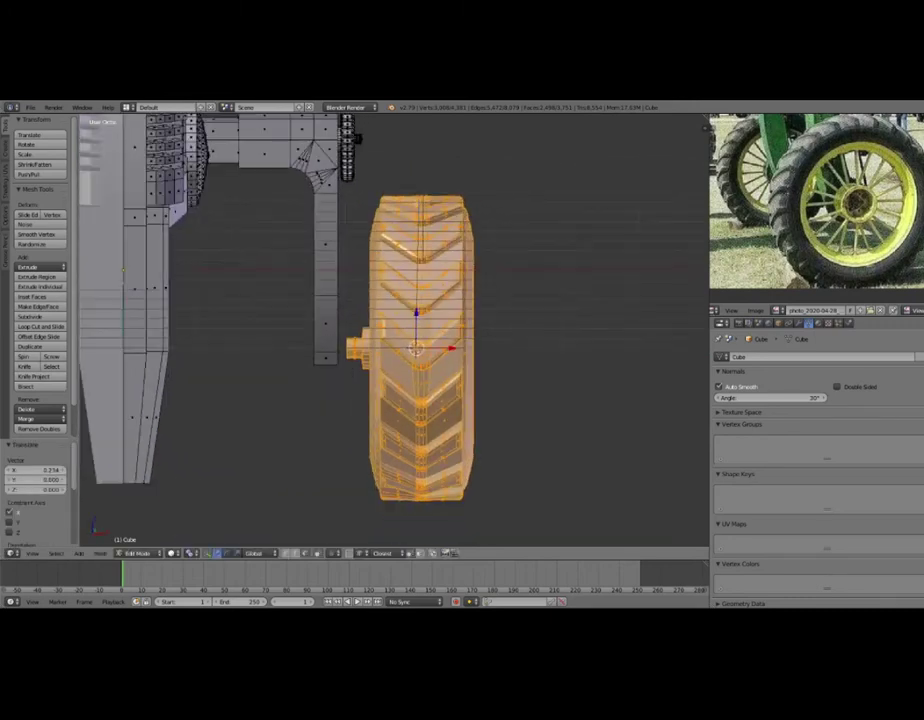
Select the whole hub and shift it slightly inward along the X axis.
key("a")
middle_click_drag(430, 350, 460, 350)
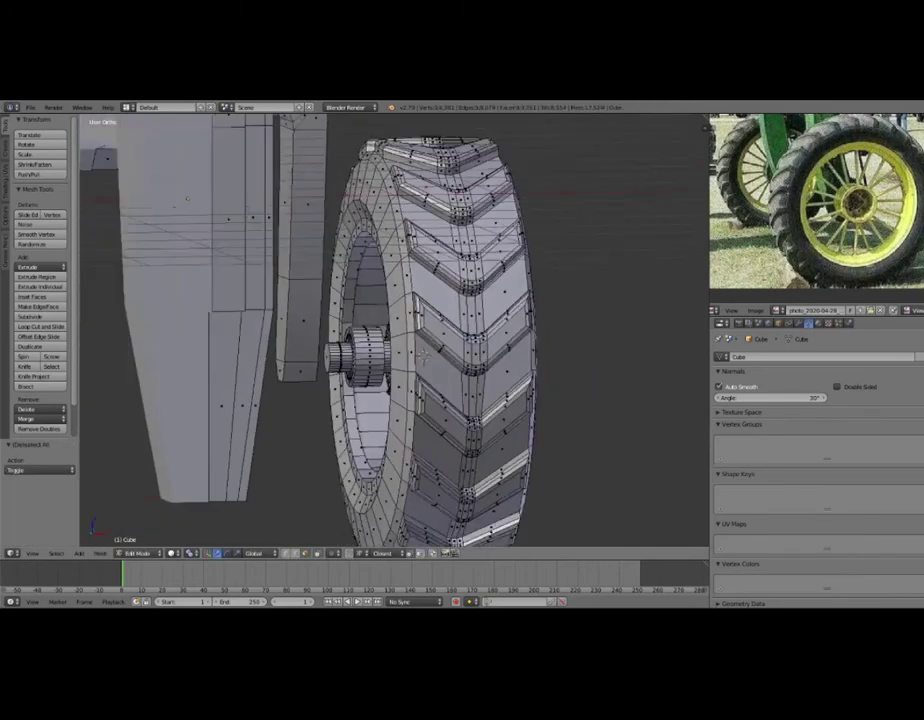
scroll(437, 367, "up", 3)
right_click(313, 368)
key("ctrl+KP_Add")
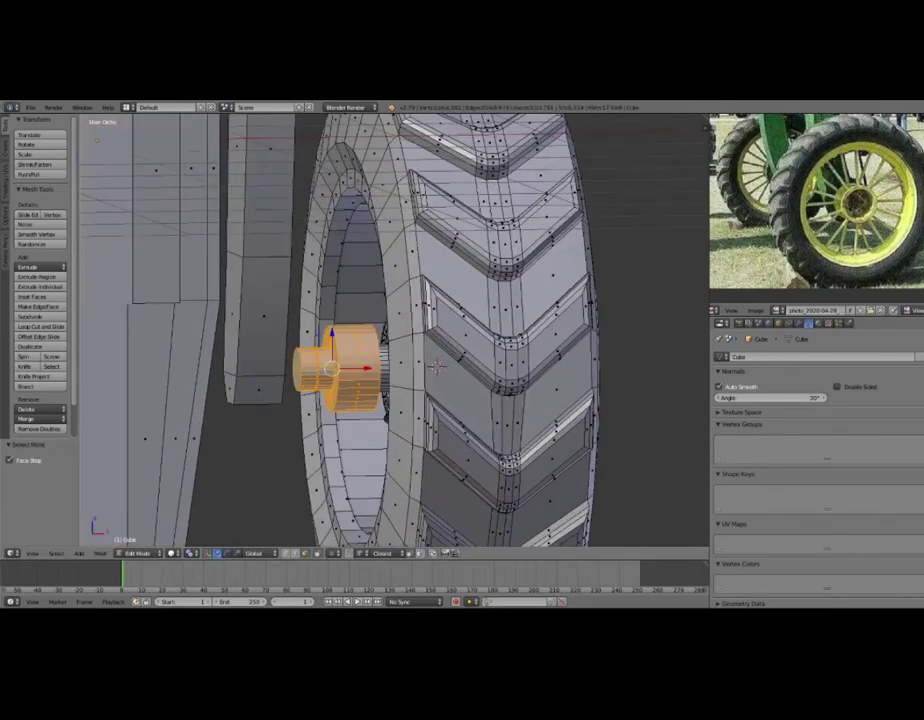
key("z")
key("ctrl+KP_Add")
key("z")
key("g")
key("x")
key("Return")
key("KP_1")
scroll(437, 367, "down", 2)
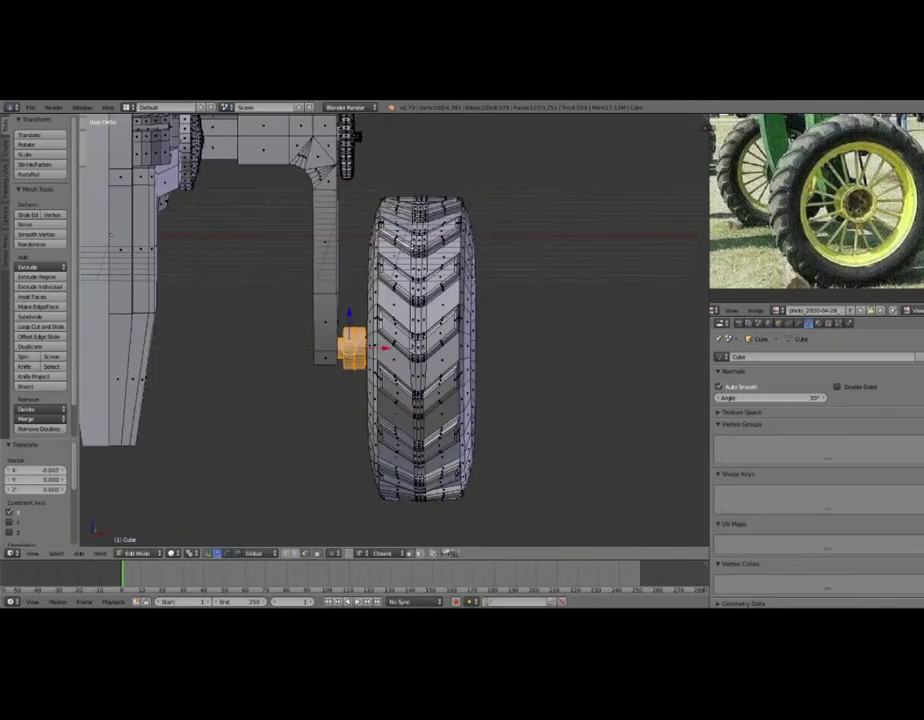
Select the whole gear and slide it to a new position along the X axis.
key("a")
scroll(425, 350, "up", 1)
scroll(425, 350, "down", 2)
middle_click_drag(400, 330, 440, 330, "shift")
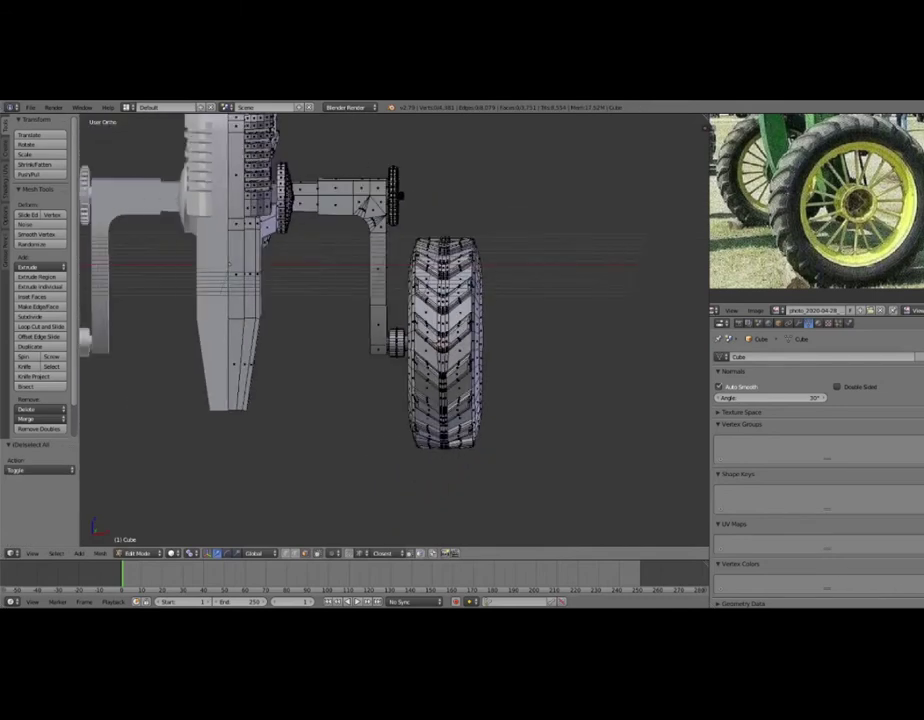
scroll(440, 330, "up", 1)
scroll(440, 330, "down", 1)
scroll(455, 345, "up", 2)
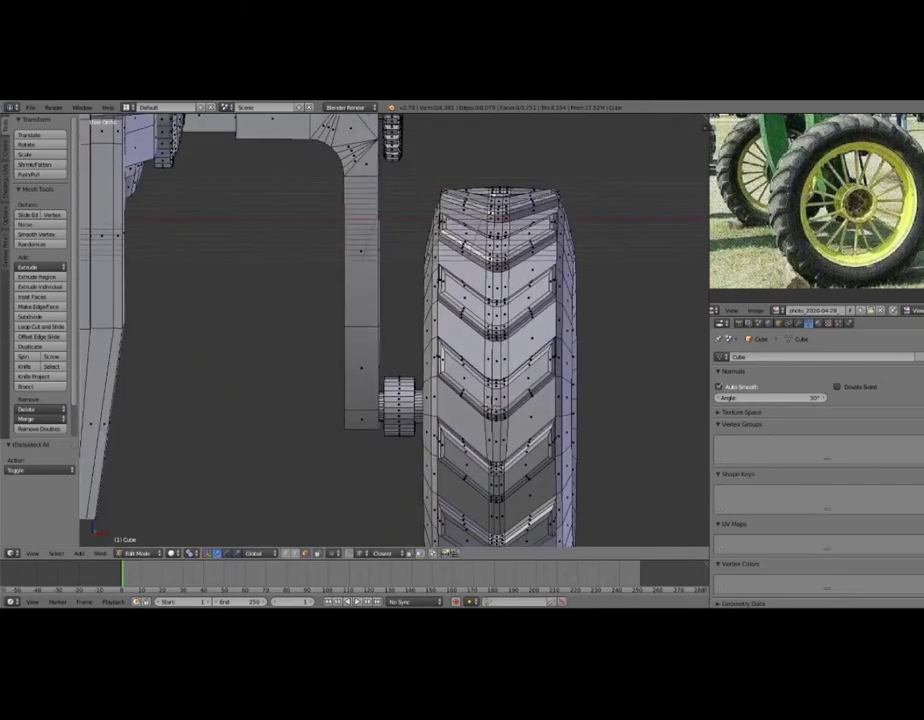
middle_click_drag(455, 200, 455, 450, "shift")
scroll(400, 320, "up", 2)
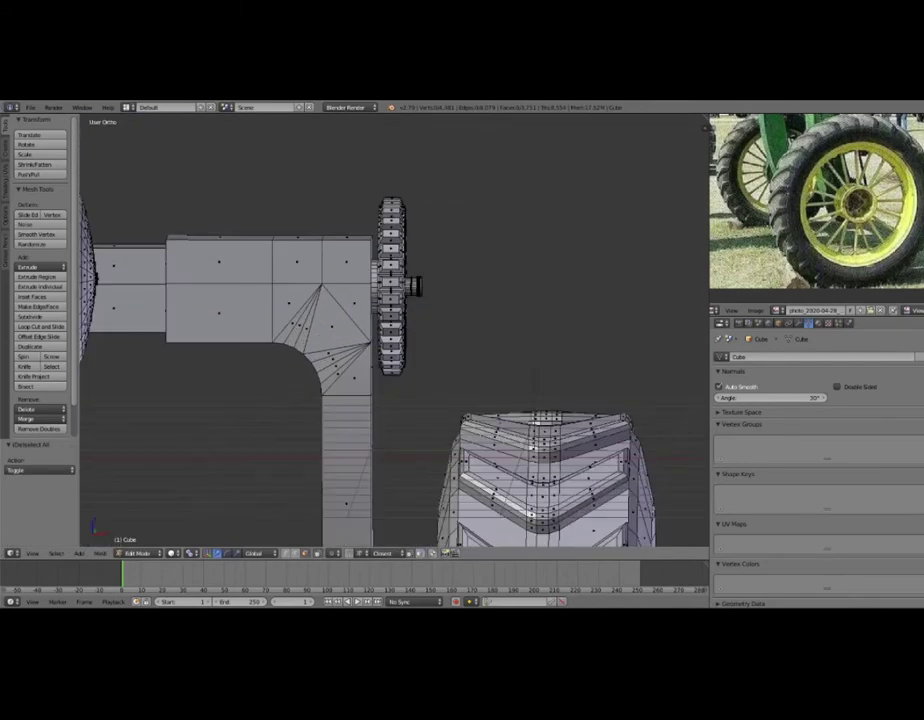
middle_click_drag(420, 330, 470, 330)
key("l")
key("KP_7")
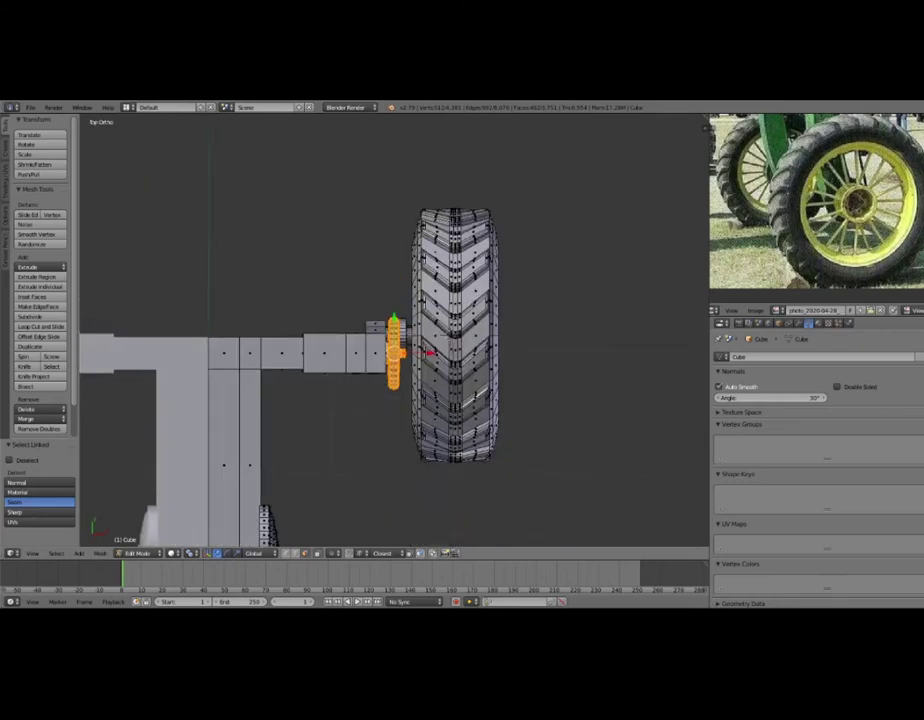
scroll(395, 330, "up", 4)
key("z")
key("g")
key("x")
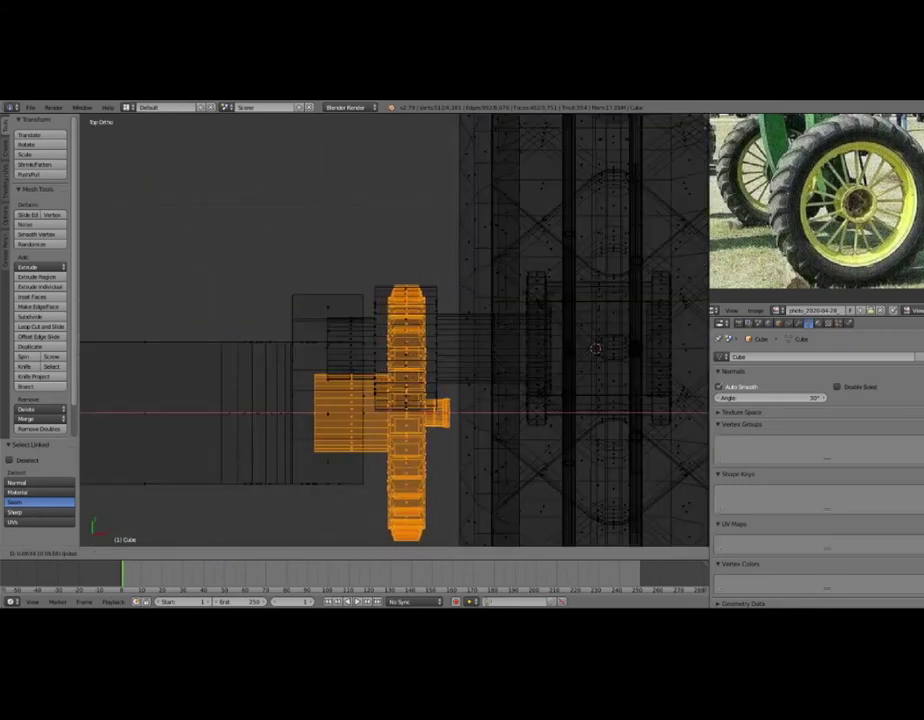
key("Return")
key("z")
key("a")
Loop-cut and bevel a band on the hub, then extrude it scaled 1.149 into a raised collar.
mouse_move(395, 330)
middle_mouse_down()
mouse_move(480, 270)
mouse_move(450, 210)
mouse_move(400, 240)
middle_mouse_up()
scroll(395, 330, "up", 3)
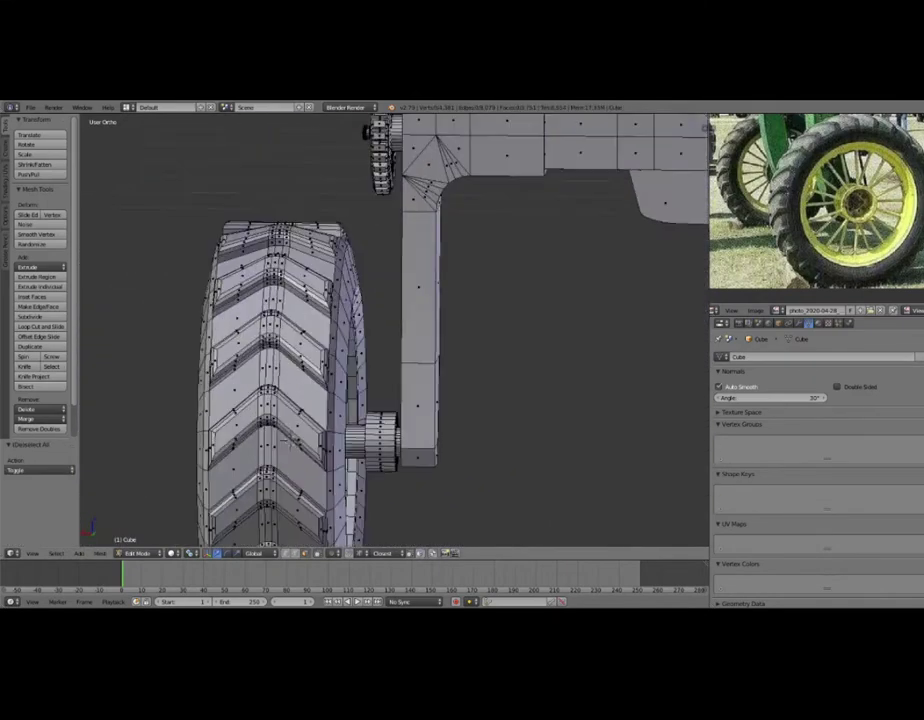
scroll(395, 330, "up", 3)
key("ctrl+r")
left_click(399, 488)
right_click(399, 488)
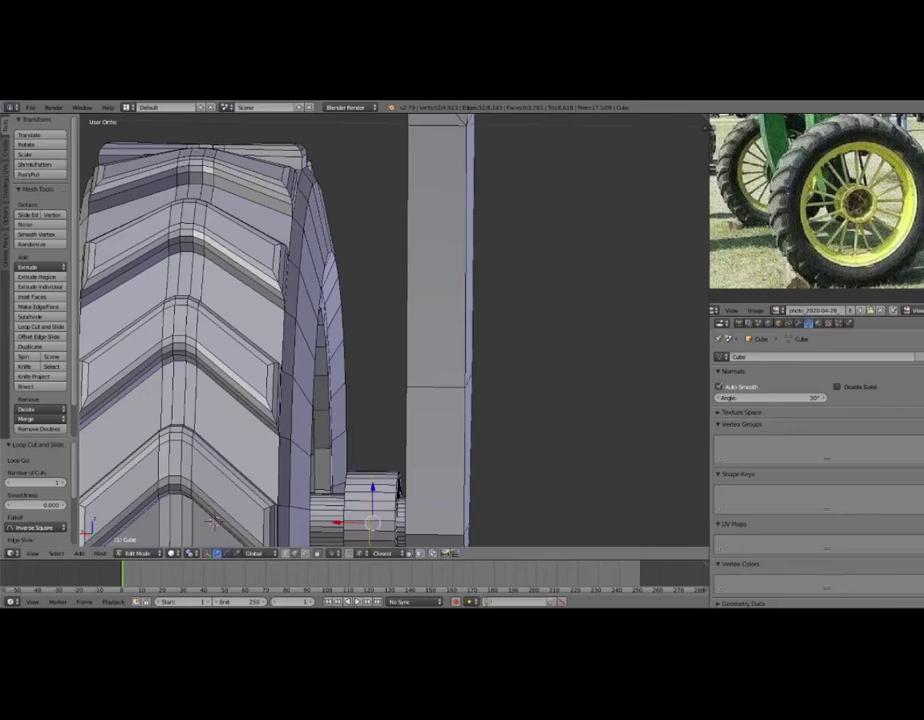
scroll(399, 488, "up", 2)
scroll(399, 488, "up", 1)
key("ctrl+b")
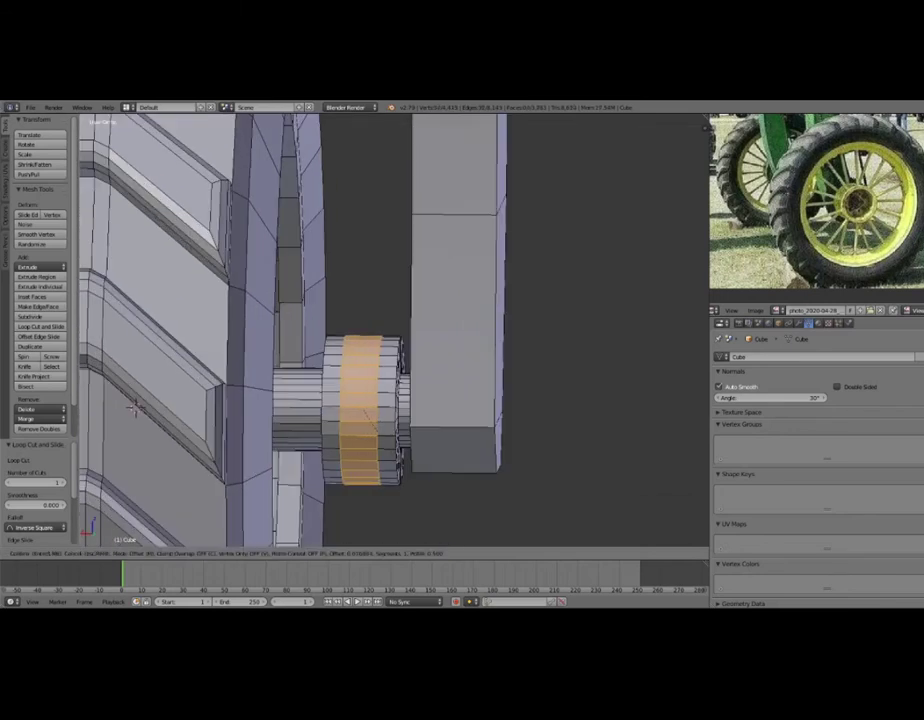
left_click(492, 490)
key("s")
key("e")
key("s")
left_click(449, 483)
middle_click_drag(452, 481, 400, 420)
scroll(440, 470, "up", 2)
key("a")
scroll(241, 333, "down", 3)
middle_click_drag(241, 333, 200, 320)
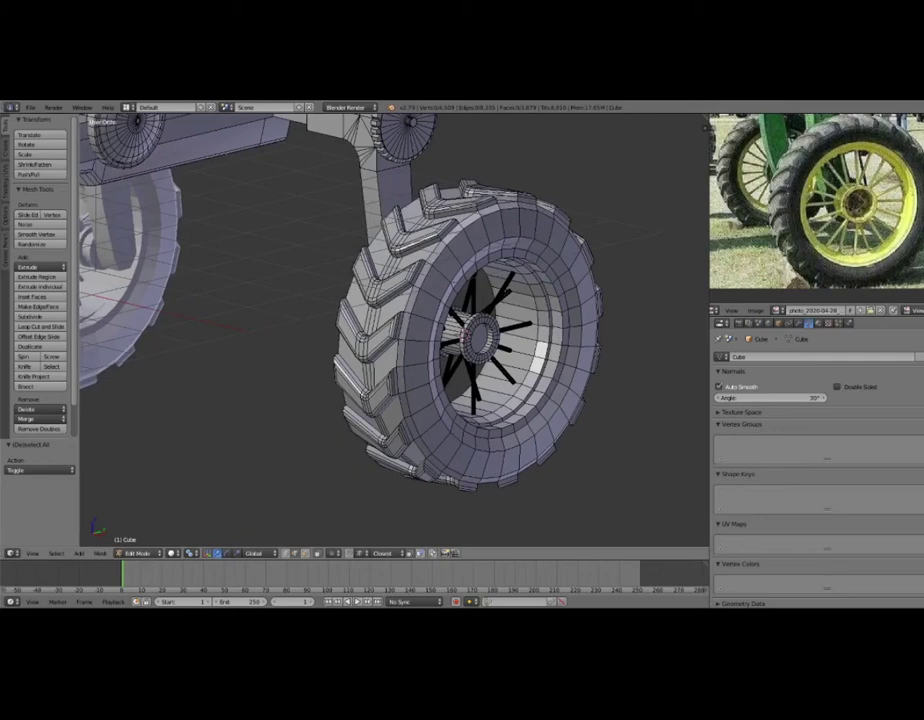
Snap the 3D cursor to the bottom of the front strut and add a cylinder there.
scroll(293, 169, "down", 5)
mouse_move(293, 169)
middle_mouse_down()
mouse_move(369, 178)
mouse_move(115, 122)
middle_mouse_up()
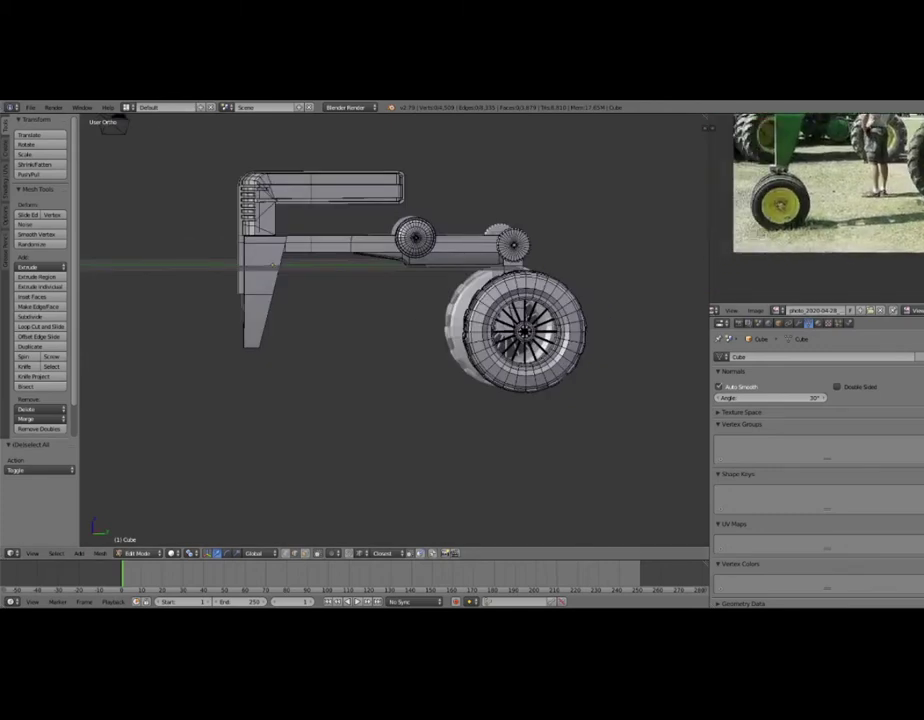
mouse_move(115, 122)
middle_mouse_down("shift")
mouse_move(240, 123)
mouse_move(330, 180)
middle_mouse_up("shift")
middle_click_drag(401, 236, 460, 262)
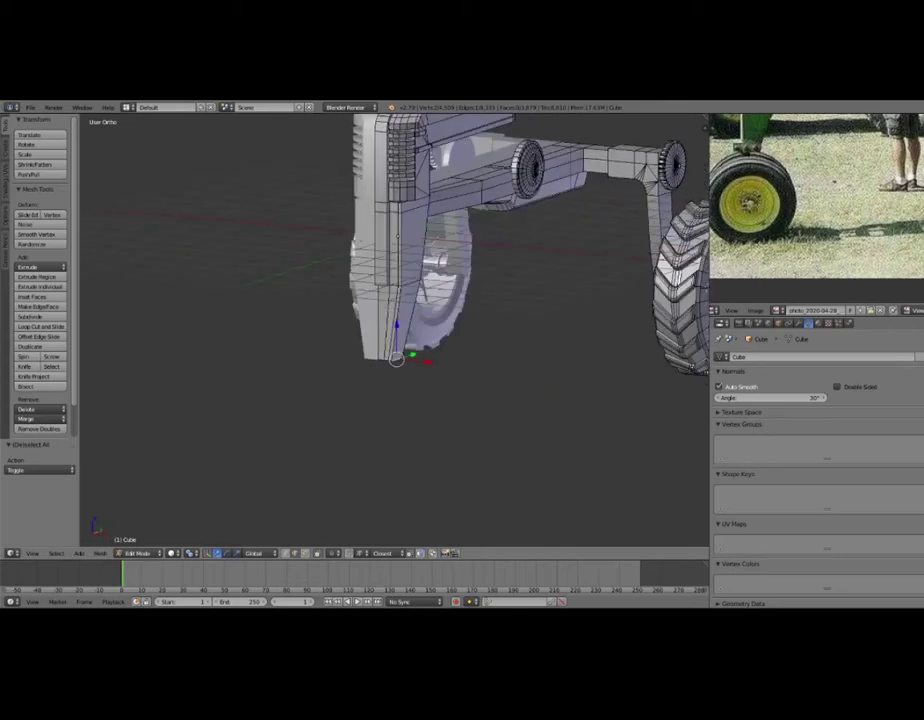
key("shift+s")
left_click(433, 397)
scroll(452, 225, "down", 5)
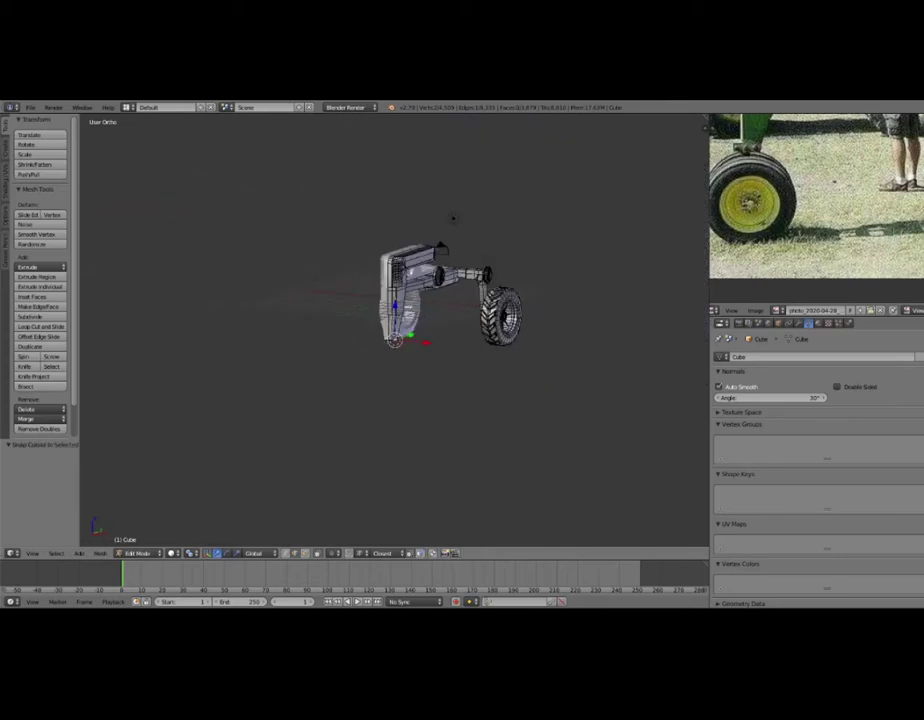
scroll(460, 225, "up", 3)
scroll(500, 170, "up", 2)
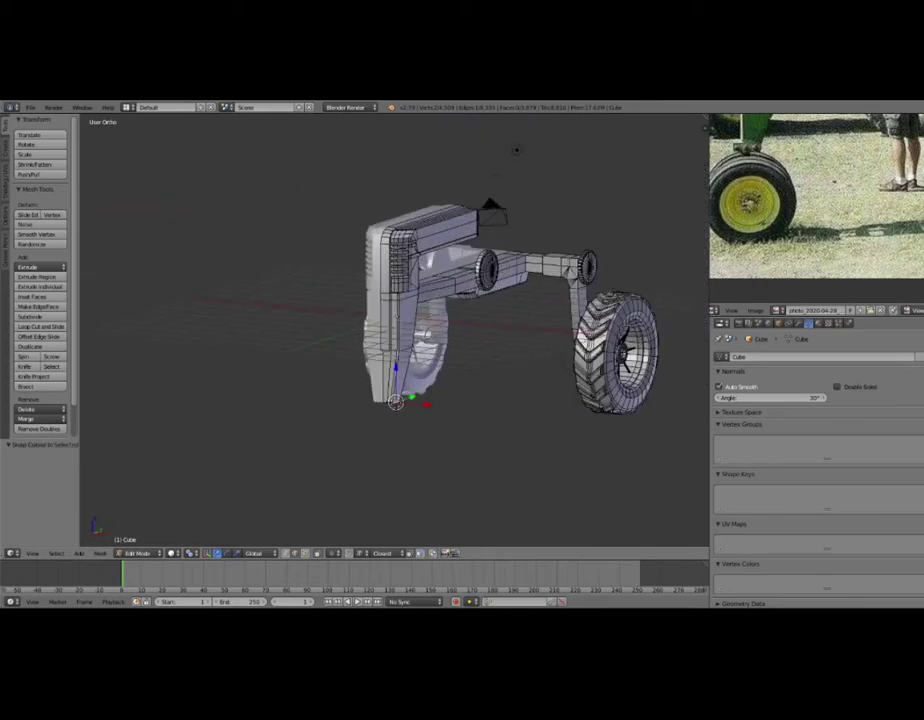
key("shift+a")
left_click(420, 400)
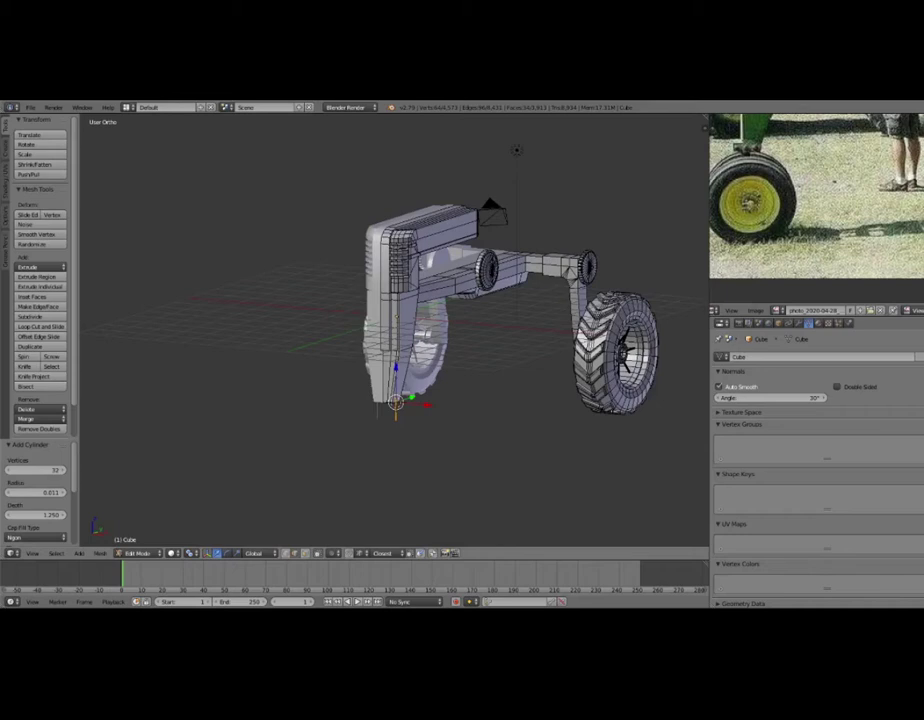
Give the new cylinder a radius of 0.231 and an X location of 1.700.
scroll(400, 390, "up", 3)
scroll(400, 390, "up", 2)
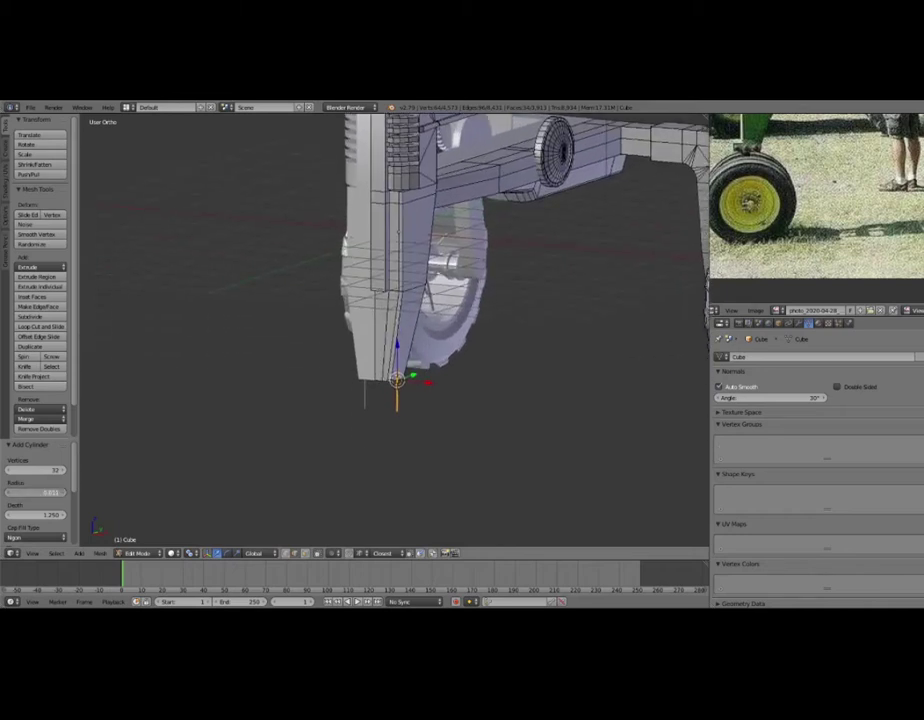
left_click_drag(37, 492, 55, 492)
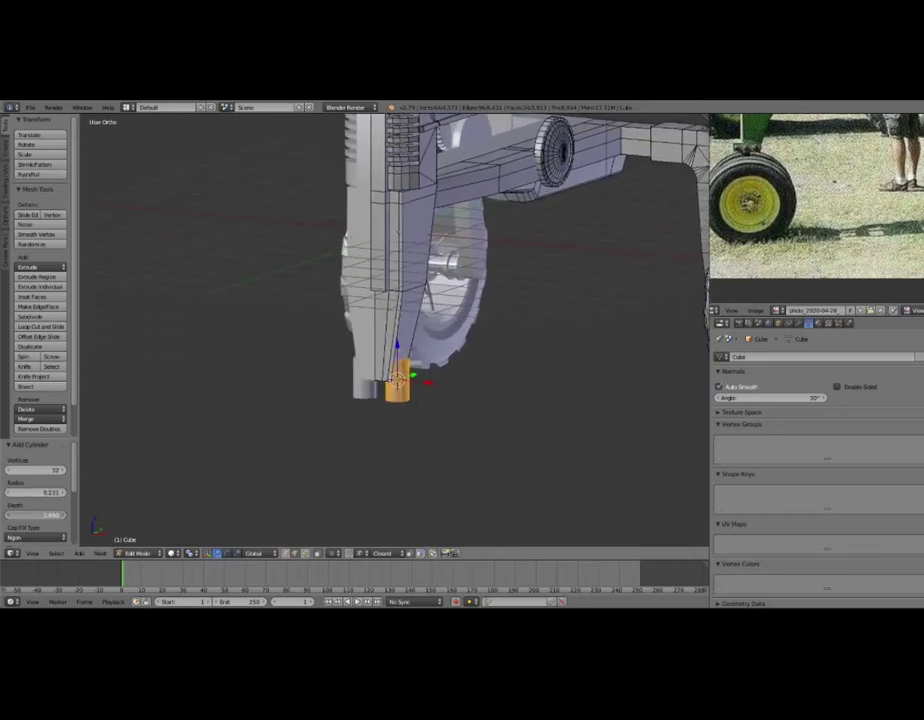
scroll(37, 480, "down", 4)
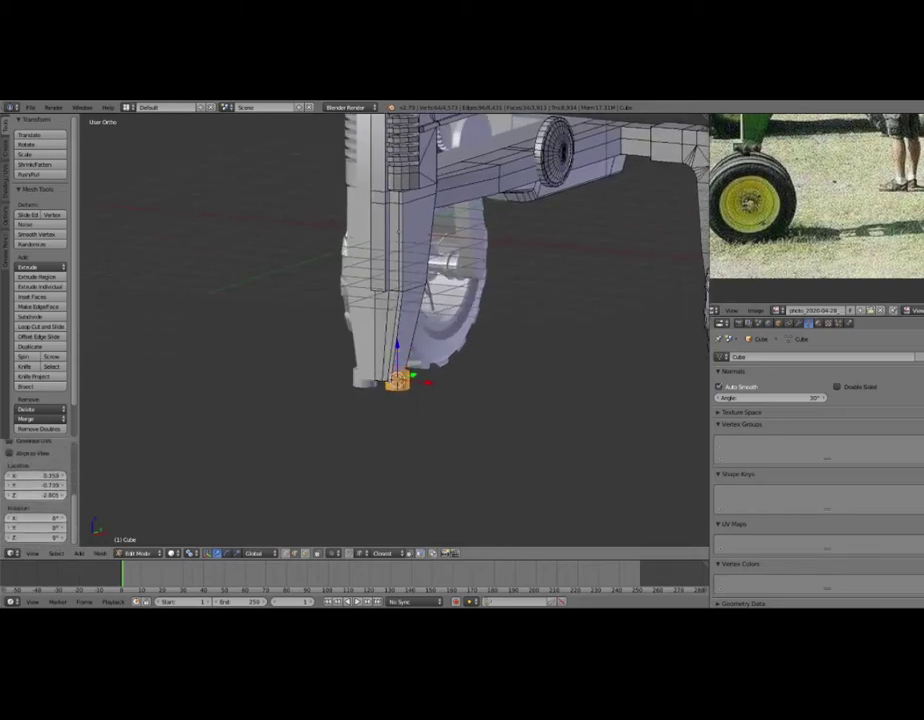
type("1.7")
key("Return")
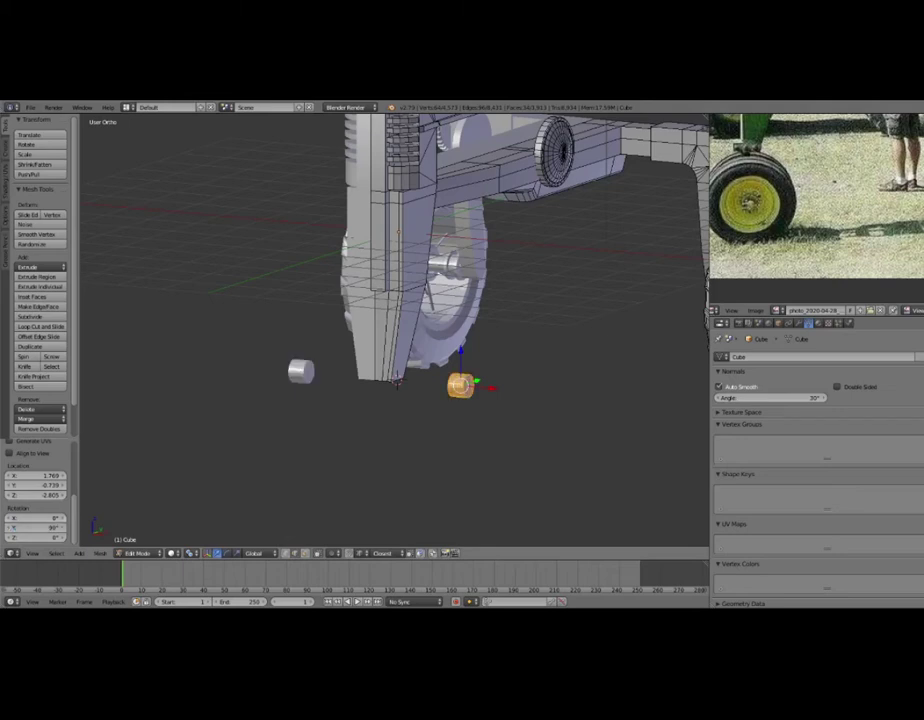
In Right view, scale the cylinder down and move it into place by the strut.
key("KP_3")
scroll(393, 330, "down", 5)
scroll(490, 340, "up", 2)
scroll(490, 340, "up", 4)
scroll(396, 450, "up", 4)
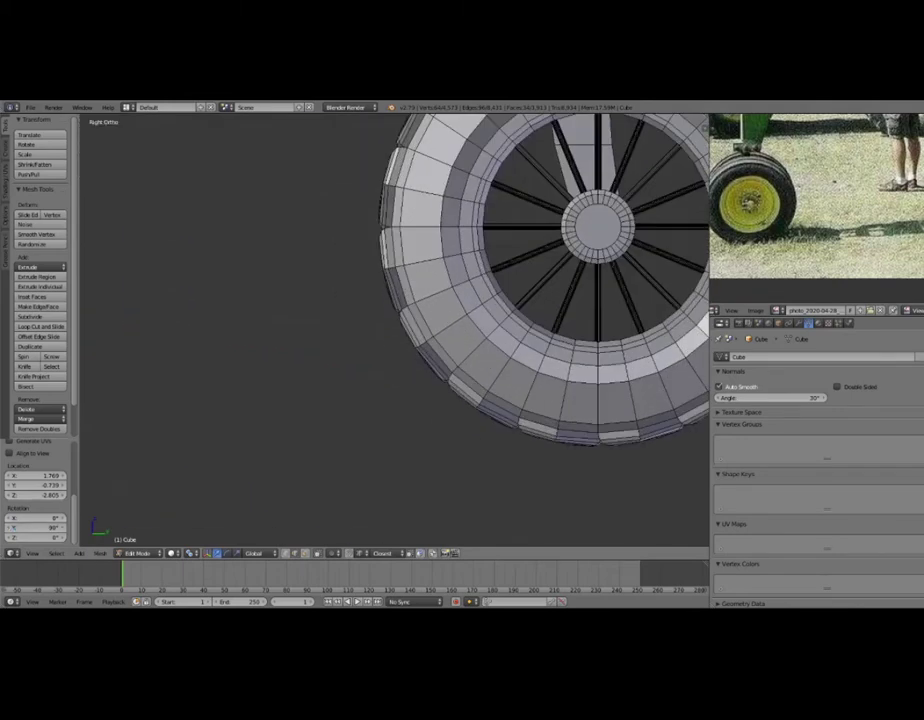
key("z")
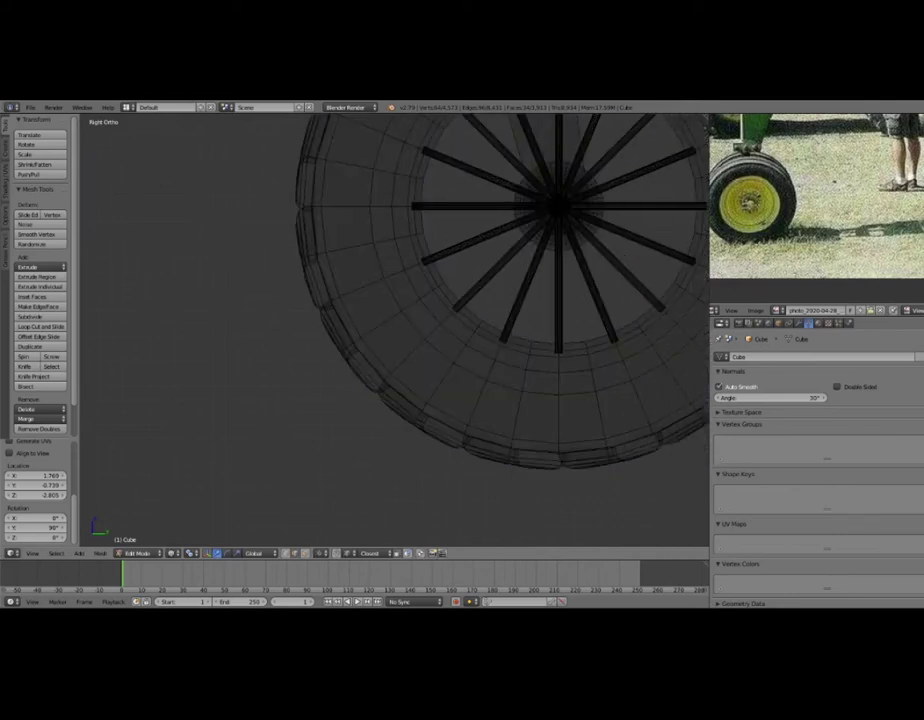
scroll(430, 330, "up", 2)
scroll(401, 327, "up", 4)
scroll(395, 330, "down", 3)
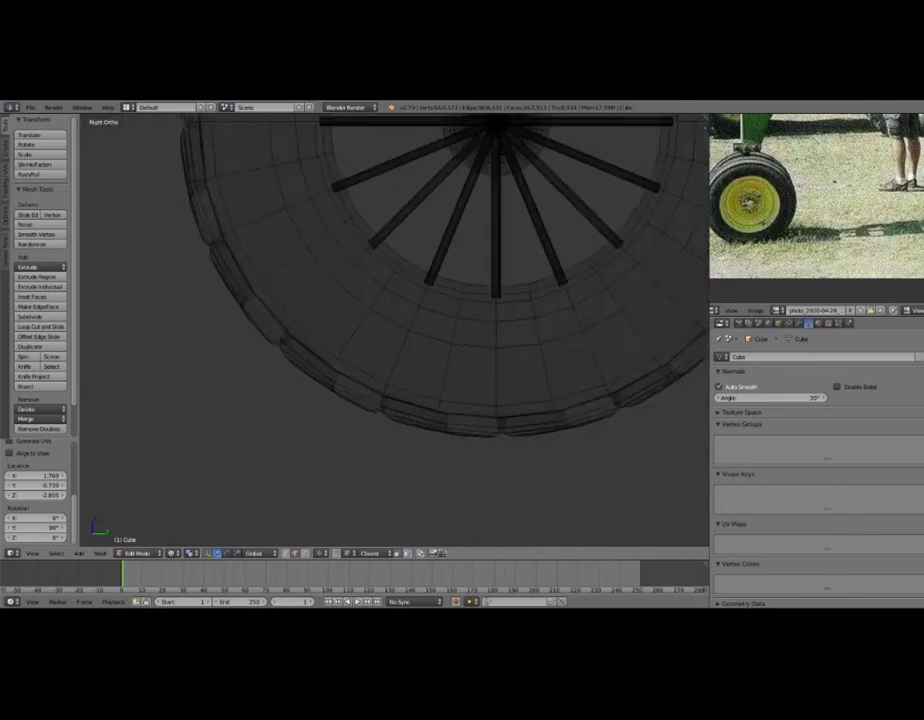
scroll(395, 330, "down", 2)
scroll(390, 320, "up", 1)
scroll(390, 320, "up", 2)
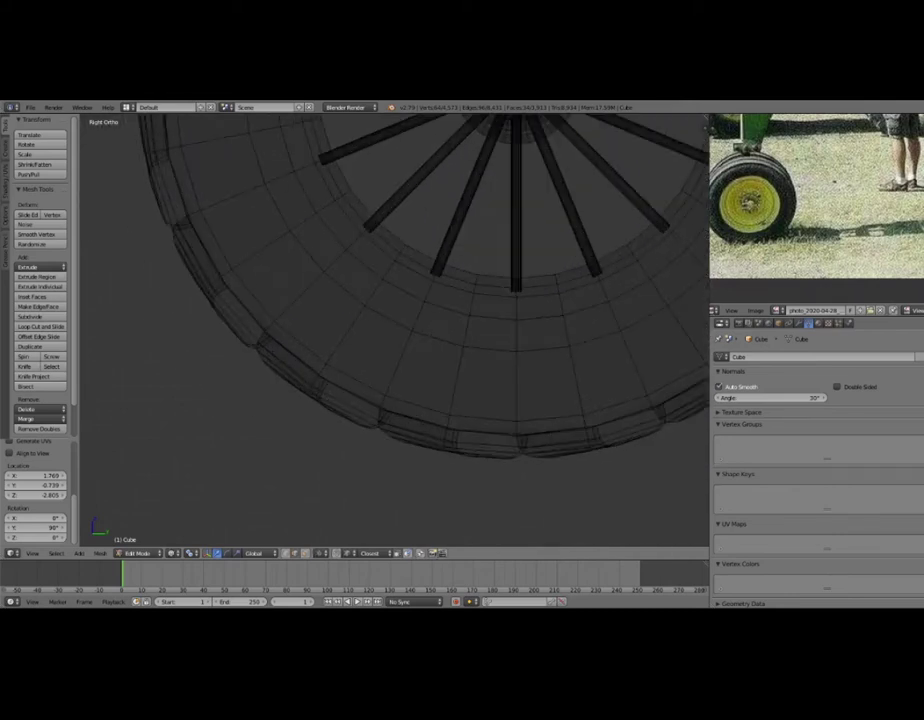
scroll(390, 320, "up", 1)
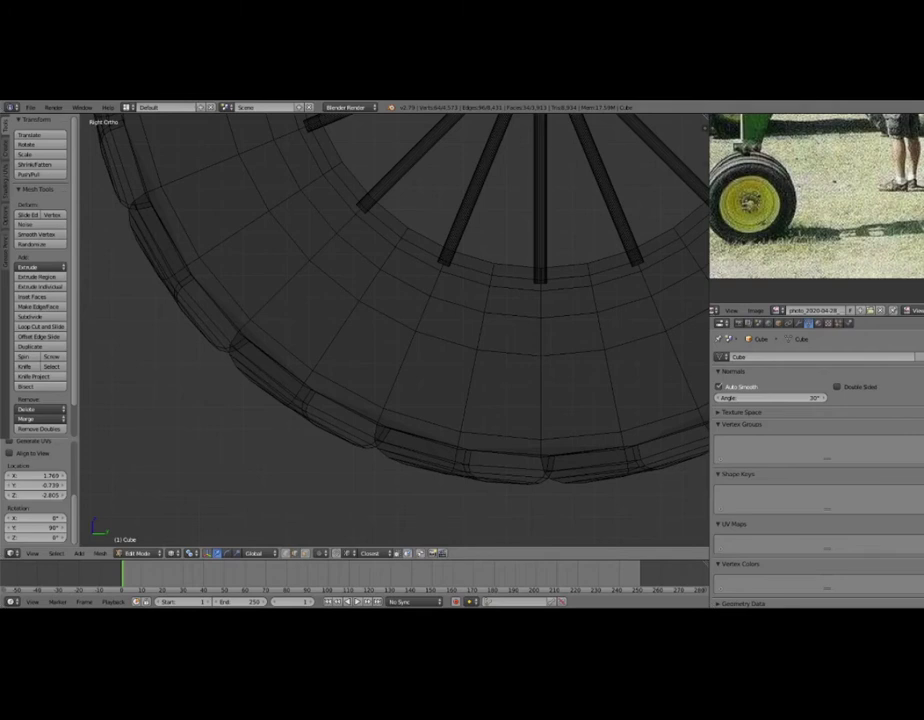
scroll(400, 330, "down", 2)
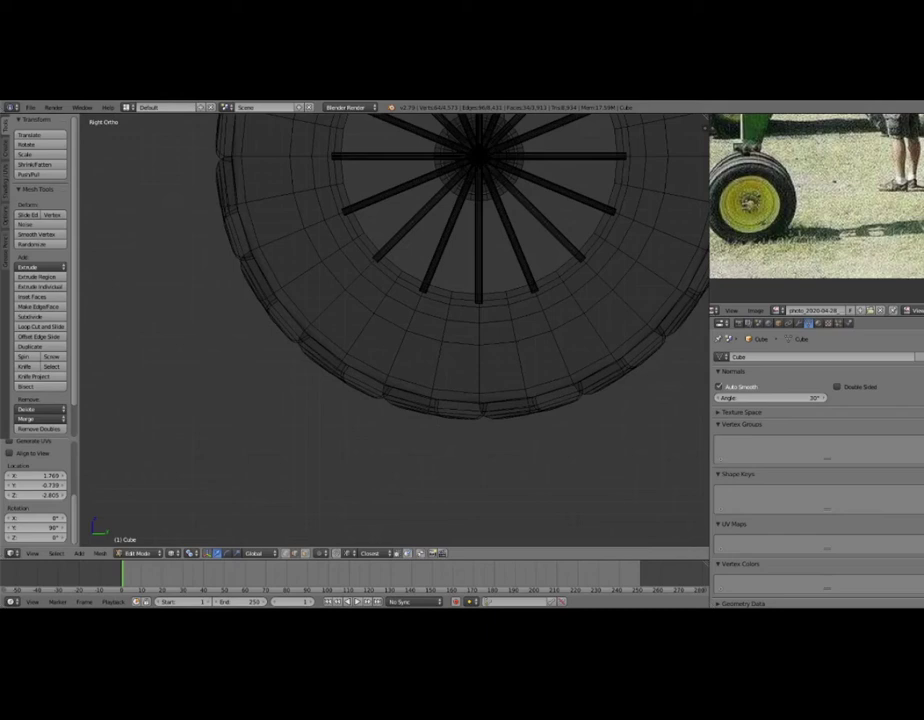
scroll(395, 330, "down", 4)
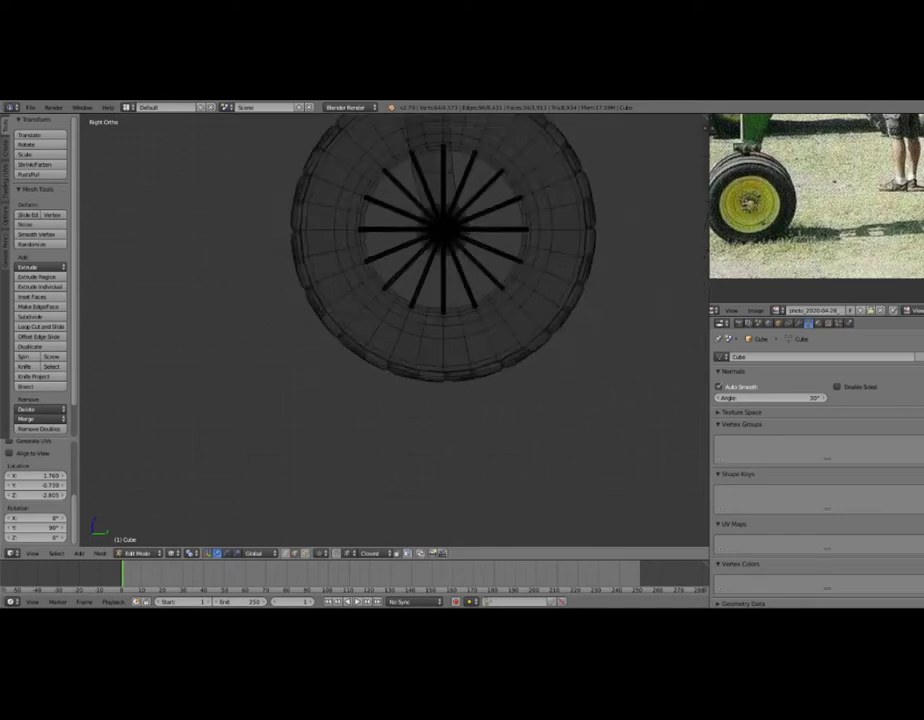
middle_click_drag(392, 216, 530, 245, "shift")
middle_click_drag(190, 285, 537, 288, "shift")
key("s")
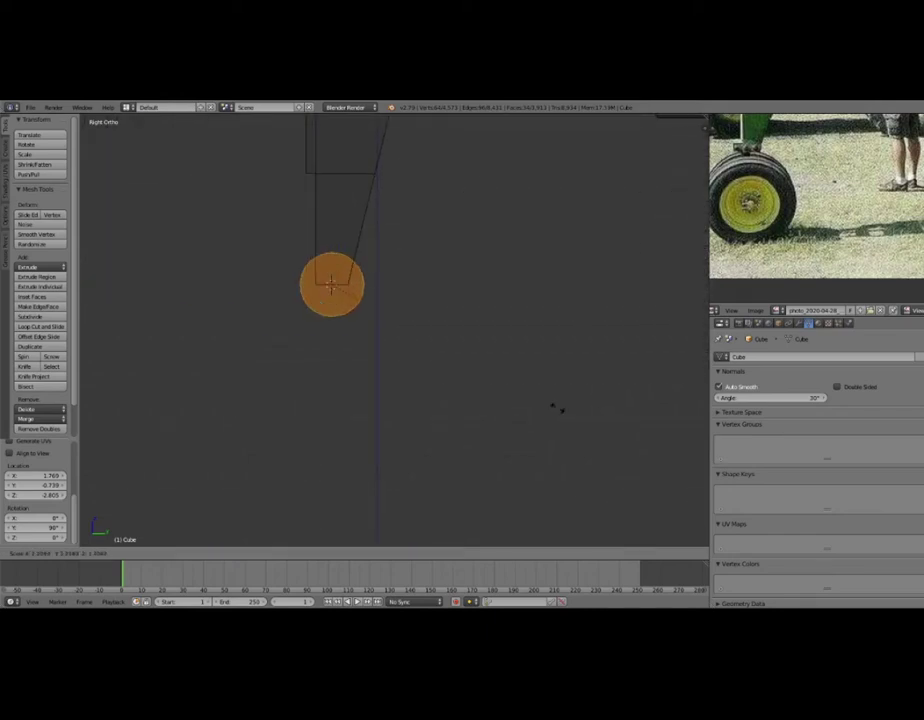
left_click(192, 448)
scroll(397, 332, "down", 4)
scroll(397, 332, "up", 4)
scroll(397, 332, "up", 3)
scroll(394, 330, "up", 3)
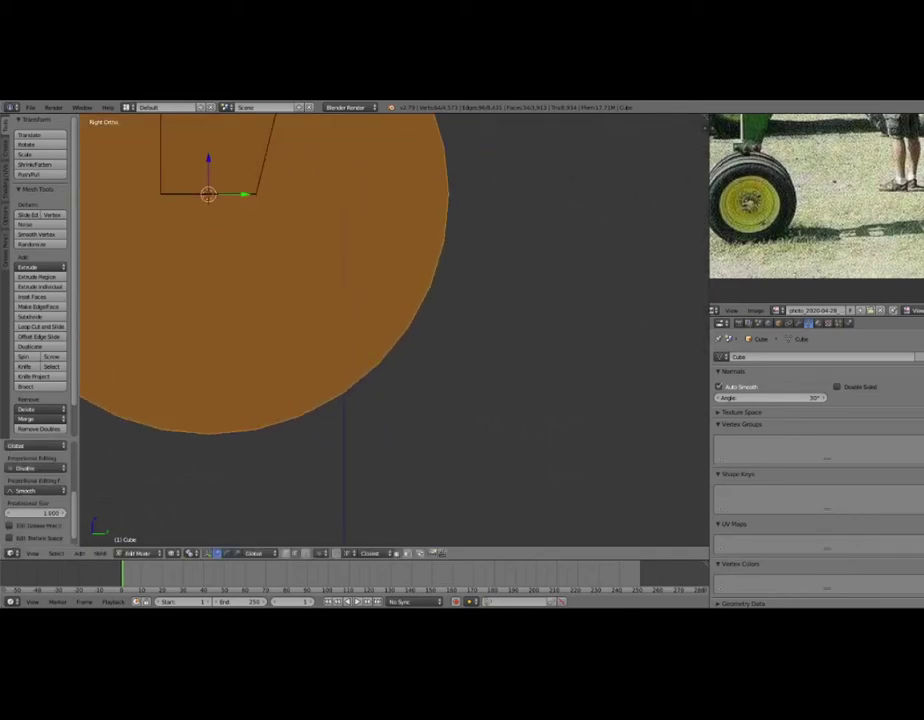
scroll(392, 330, "down", 4)
key("s")
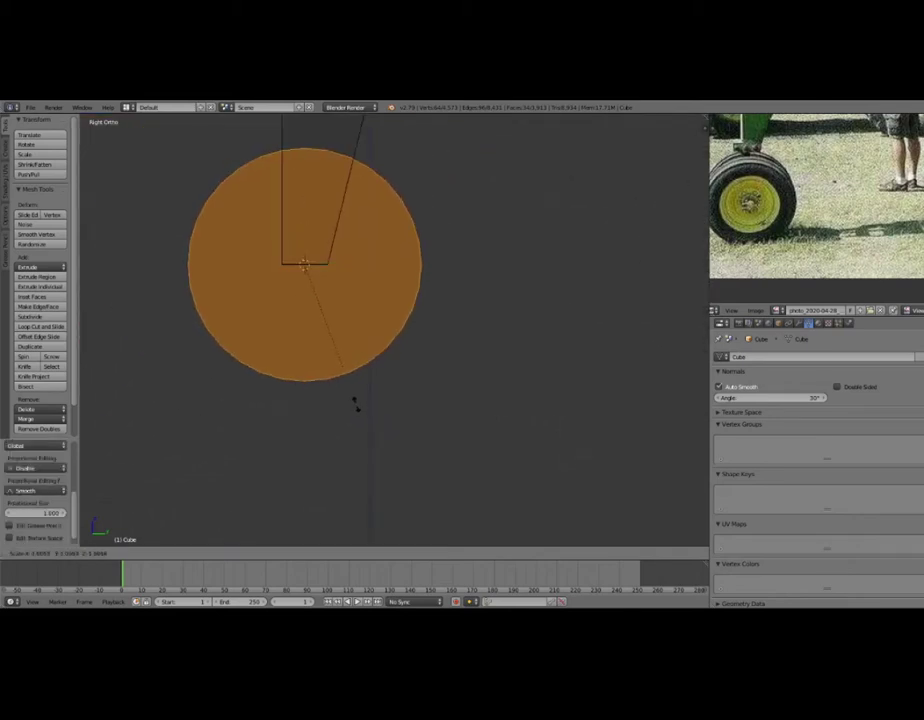
scroll(363, 308, "up", 2)
key("s")
left_click(400, 352)
key("g")
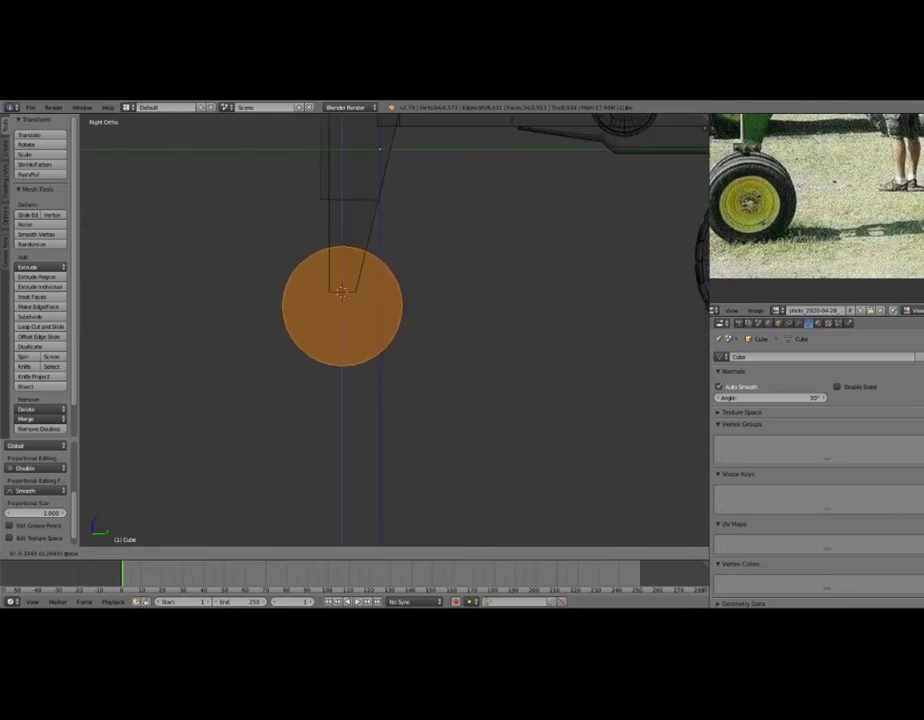
left_click(341, 290)
Narrow the cylinder along X and shift it sideways along X beside the strut.
scroll(341, 290, "up", 4)
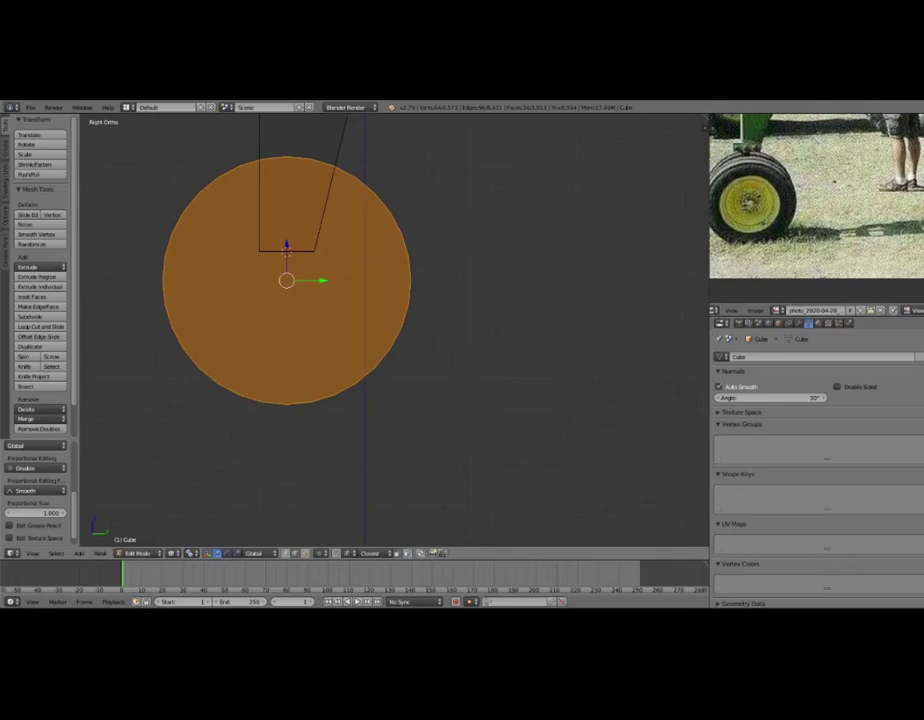
scroll(390, 330, "down", 3)
middle_click_drag(390, 330, 450, 300)
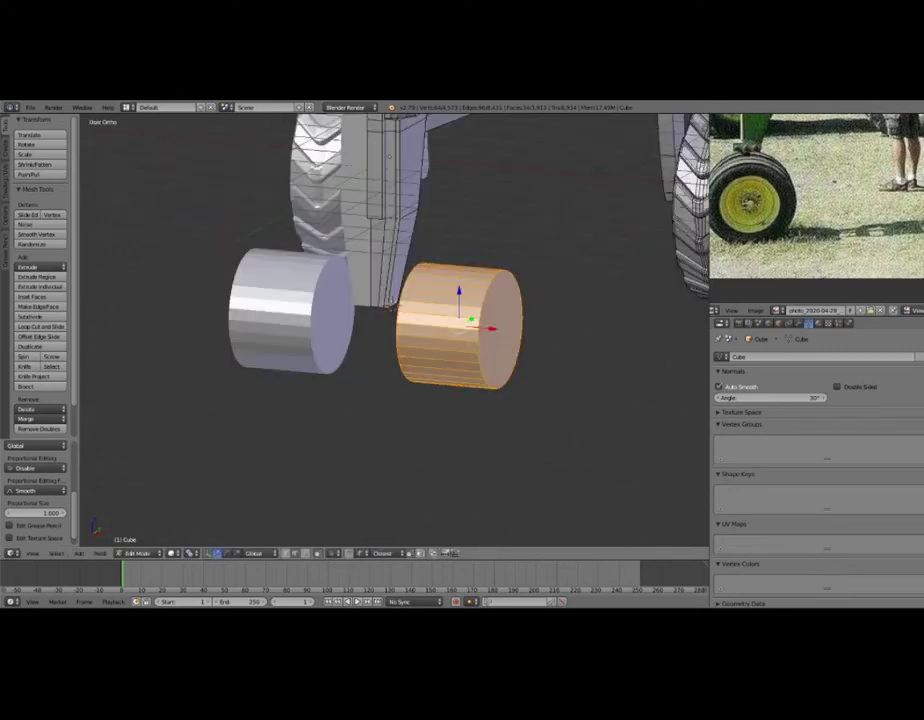
key("s")
key("x")
left_click(540, 324)
key("g")
key("x")
left_click(474, 313)
middle_click_drag(474, 313, 479, 310)
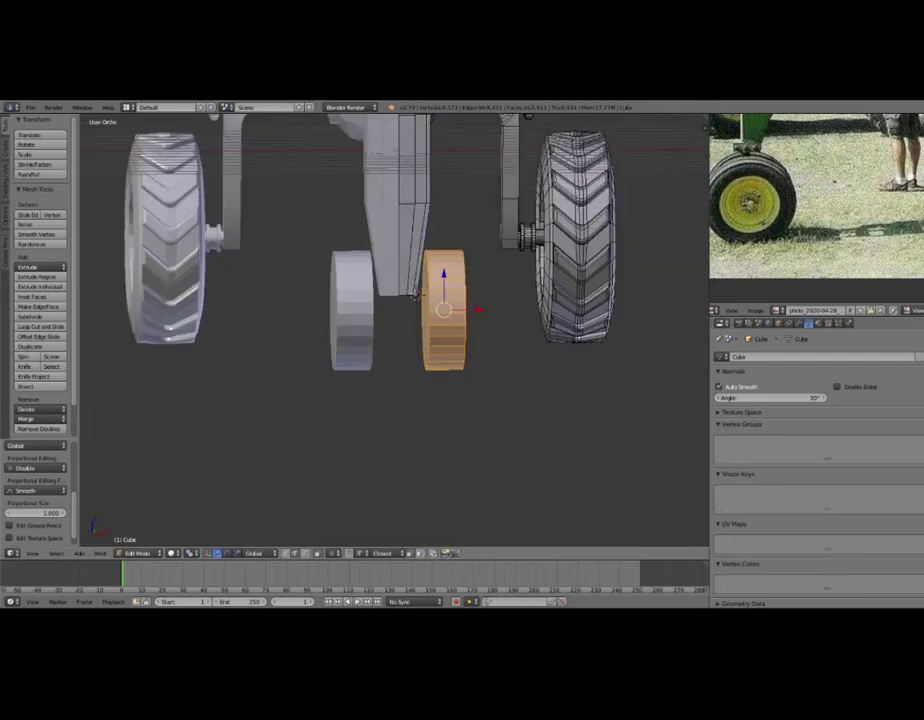
key("KP_1")
key("z")
key("z")
mouse_move(400, 300)
middle_mouse_down()
mouse_move(460, 278)
mouse_move(400, 290)
middle_mouse_up()
scroll(412, 291, "down", 3)
scroll(412, 291, "down", 2)
scroll(400, 290, "up", 1)
mouse_move(300, 150)
middle_mouse_down()
mouse_move(243, 148)
mouse_move(268, 135)
mouse_move(227, 157)
mouse_move(406, 148)
mouse_move(409, 120)
mouse_move(300, 150)
mouse_move(323, 283)
middle_mouse_up()
scroll(287, 148, "down", 2)
scroll(300, 150, "up", 3)
scroll(323, 283, "up", 3)
Inset the small front wheel's end face to form a rim ring.
key("i")
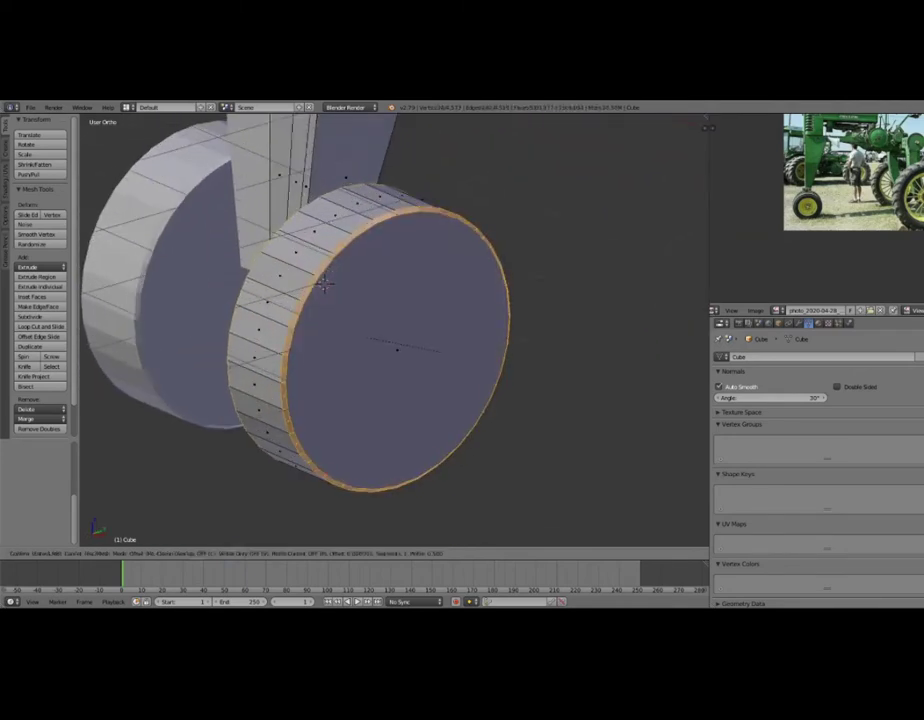
left_click(324, 283)
key("a")
mouse_move(330, 275)
middle_mouse_down()
mouse_move(340, 258)
mouse_move(376, 264)
middle_mouse_up()
scroll(340, 258, "up", 2)
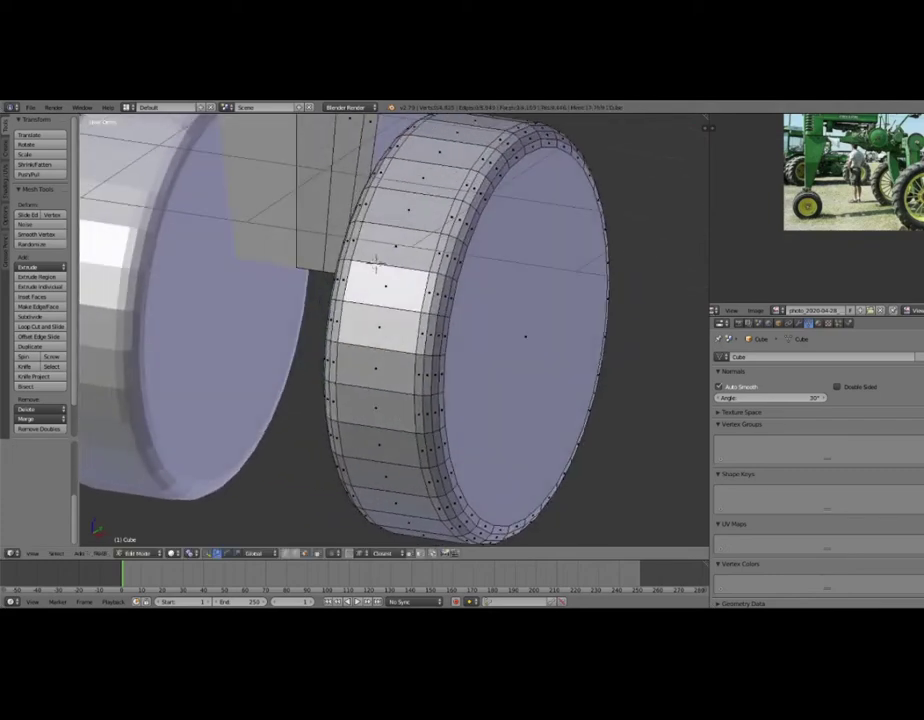
Add loop cuts around the tyre and dissolve the selected faces.
key("ctrl+r")
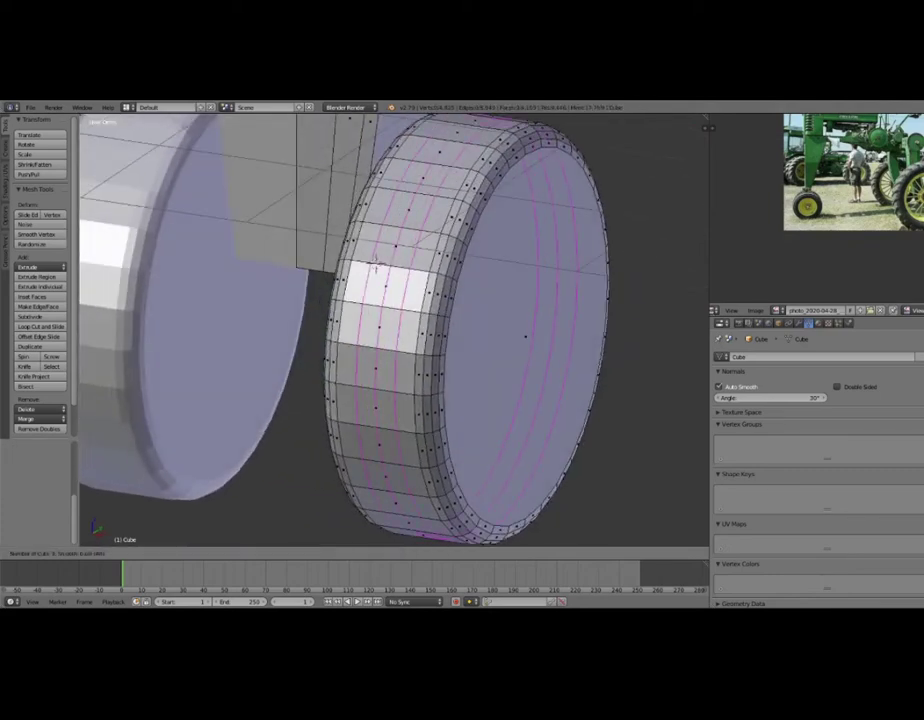
scroll(376, 264, "up", 3)
left_click(376, 264)
middle_click_drag(376, 264, 410, 262)
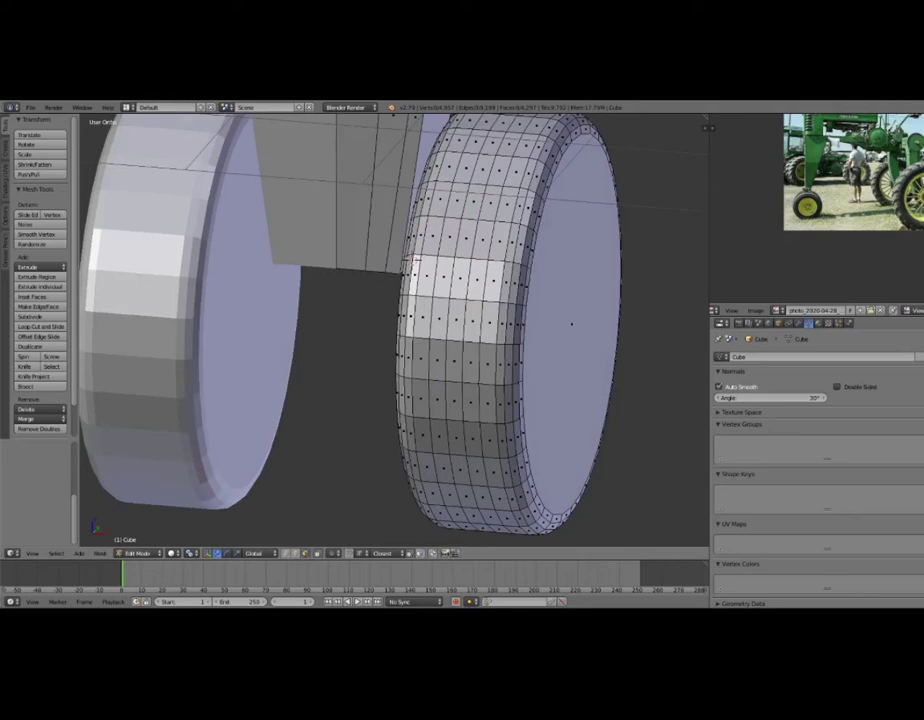
middle_click_drag(571, 323, 592, 316)
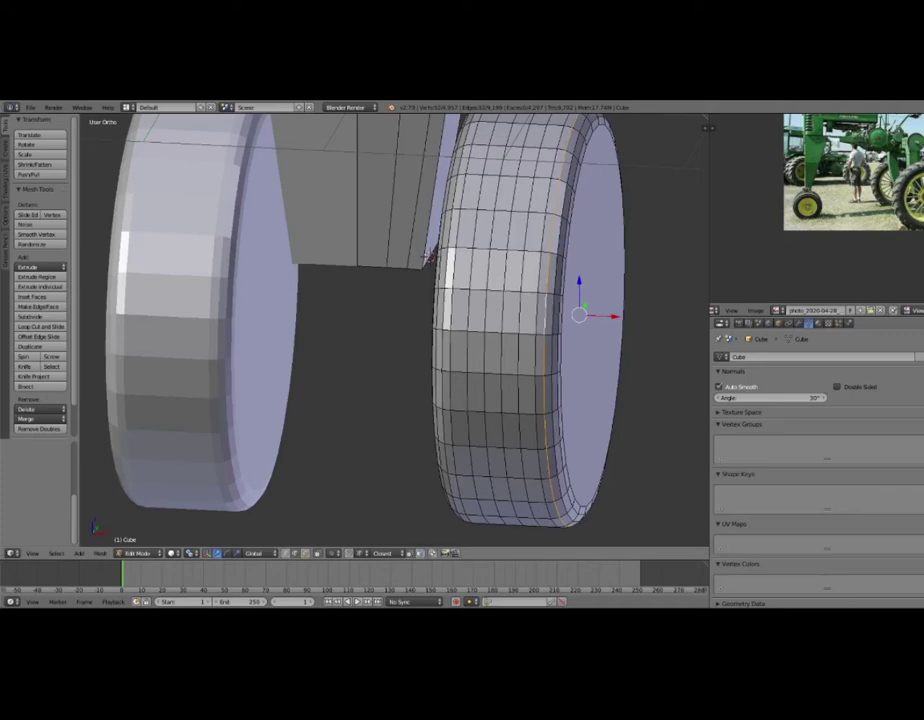
key("z")
key("z")
key("x")
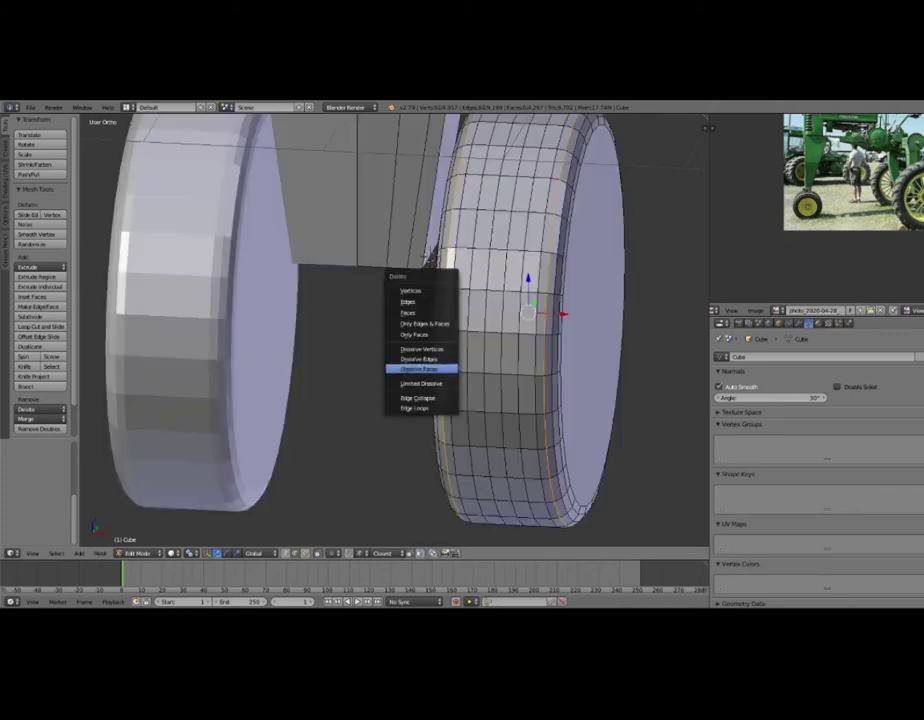
left_click(420, 369)
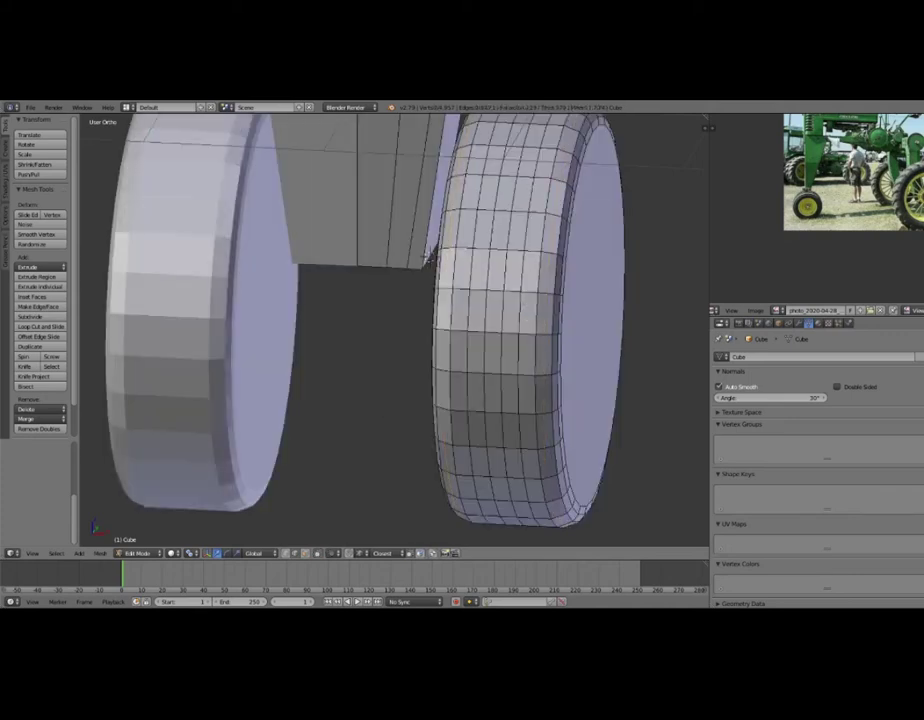
Select four alternating face loops around the tyre and scale them out into tread rings.
right_click(447, 330, "alt")
right_click(478, 330, "alt+shift")
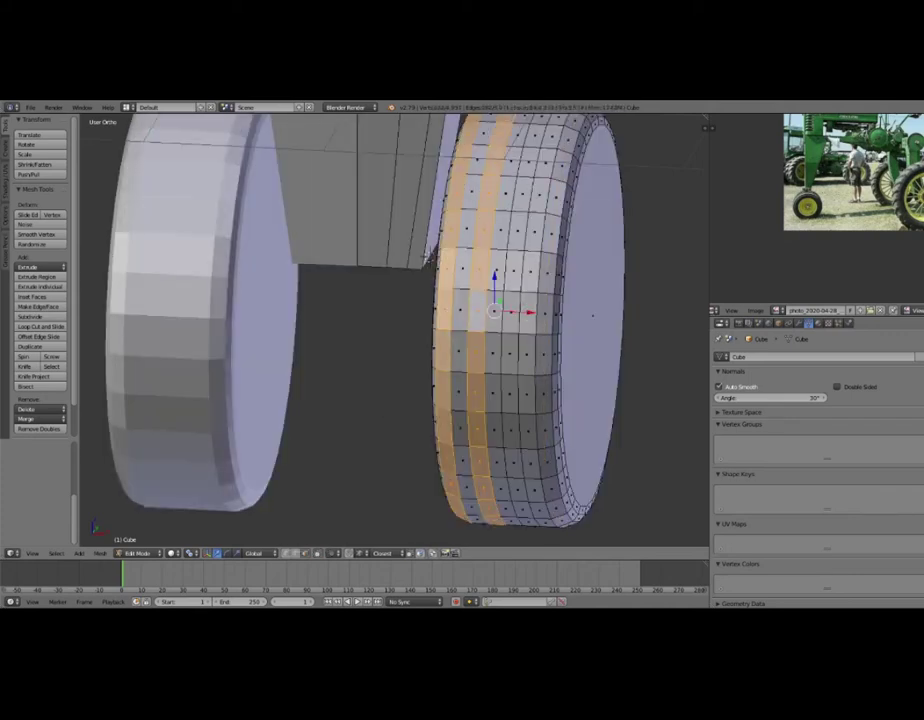
right_click(510, 330, "alt+shift")
right_click(541, 330, "alt+shift")
mouse_move(400, 330)
middle_mouse_down()
mouse_move(440, 300)
mouse_move(346, 286)
middle_mouse_up()
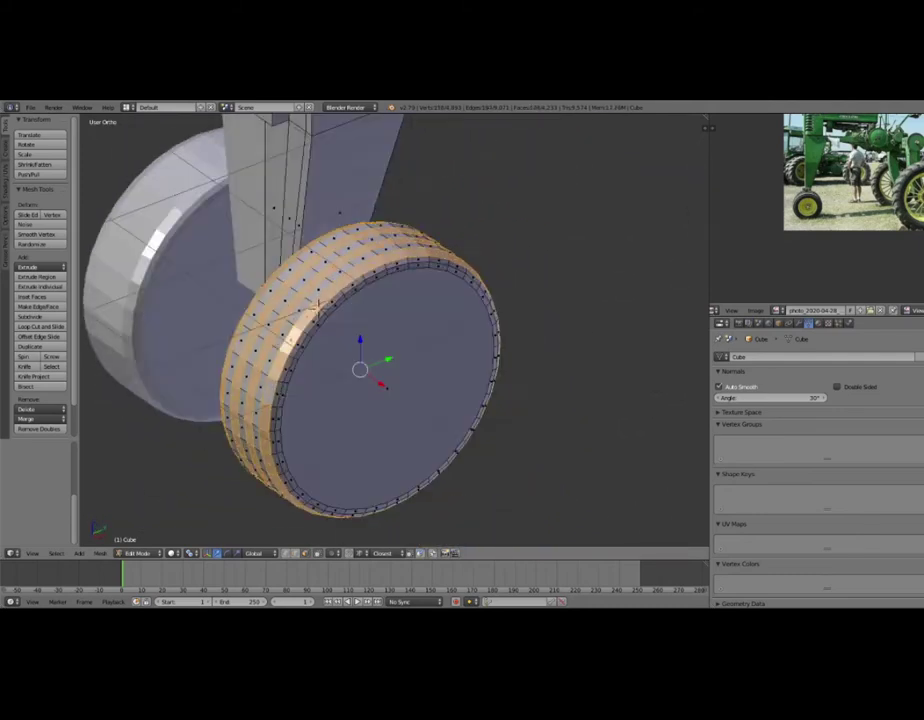
scroll(346, 286, "up", 3)
key("s")
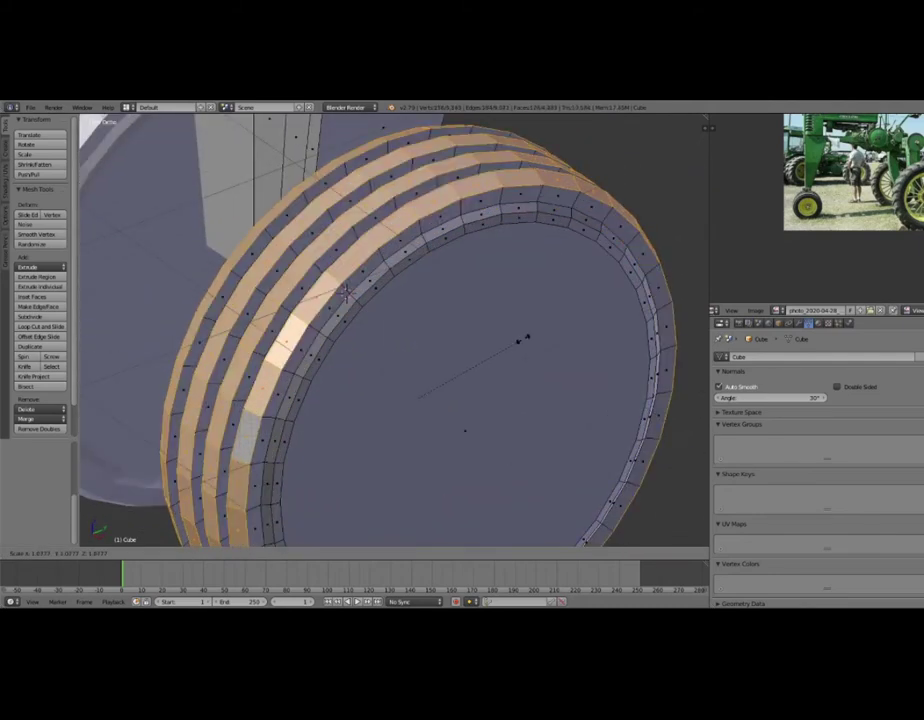
left_click(346, 292)
Rescale the tread loops along the X axis to refine the grooves, then return to Object Mode.
scroll(370, 296, "down", 3)
scroll(389, 300, "up", 3)
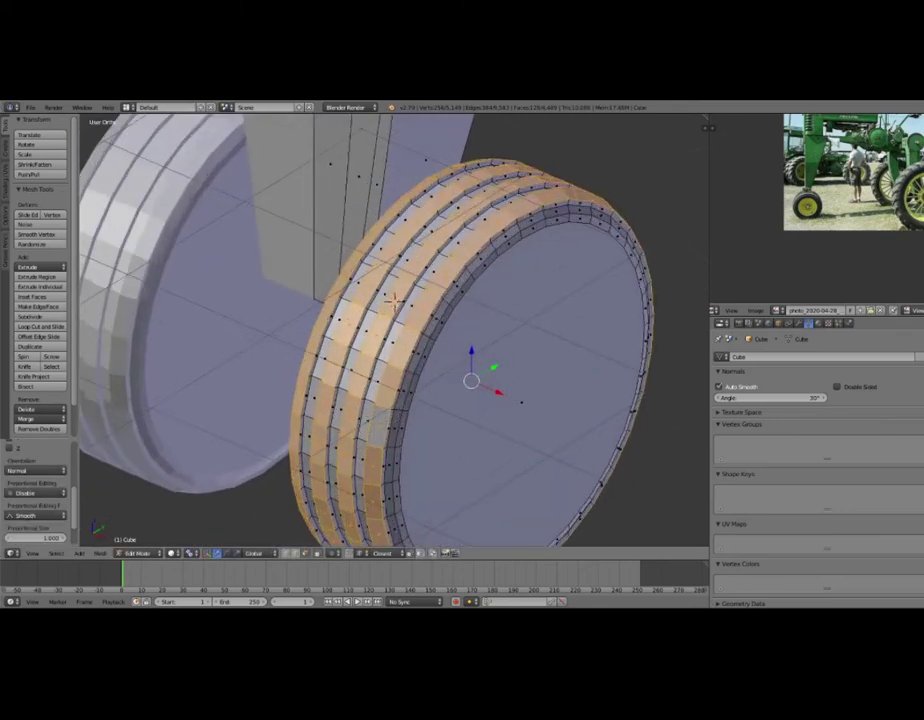
key("s")
key("x")
left_click(393, 298)
scroll(393, 298, "down", 4)
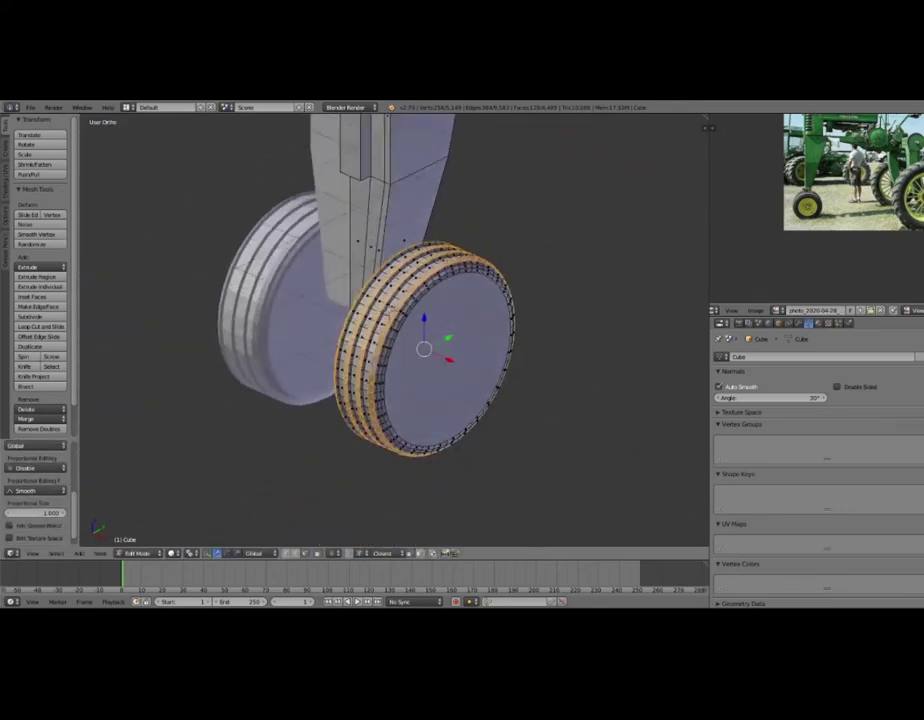
mouse_move(393, 298)
middle_mouse_down()
mouse_move(355, 287)
mouse_move(373, 297)
middle_mouse_up()
scroll(355, 287, "down", 3)
key("Tab")
scroll(373, 297, "up", 3)
scroll(373, 297, "up", 4)
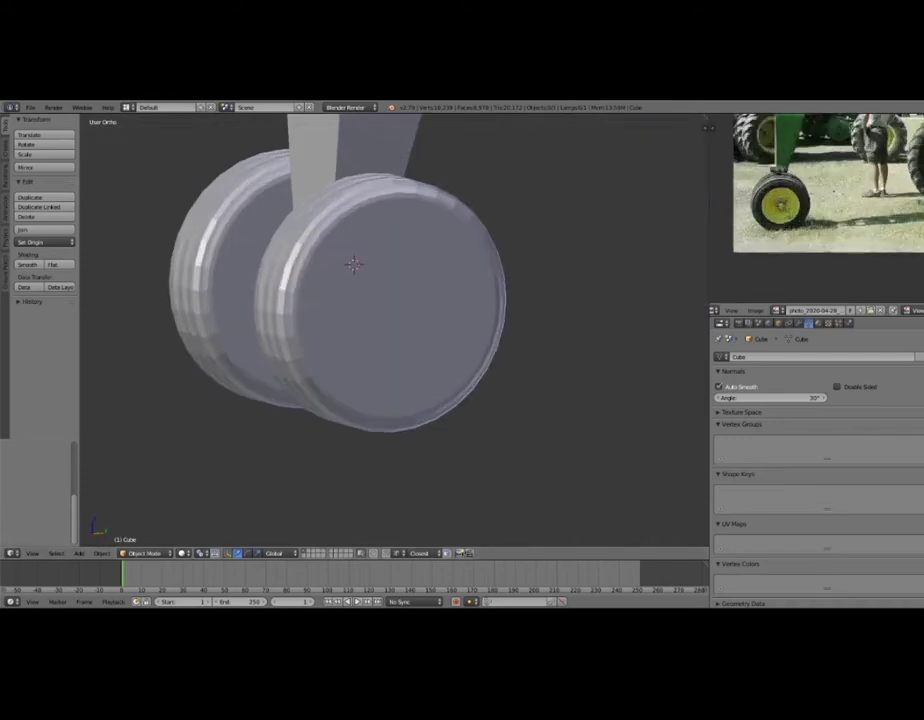
Inset the wheel's outer face in Edit Mode and resize the inner face.
key("Tab")
middle_click_drag(380, 280, 270, 268)
mouse_move(420, 230)
middle_mouse_down()
mouse_move(346, 224)
mouse_move(350, 251)
middle_mouse_up()
key("i")
left_click(348, 227)
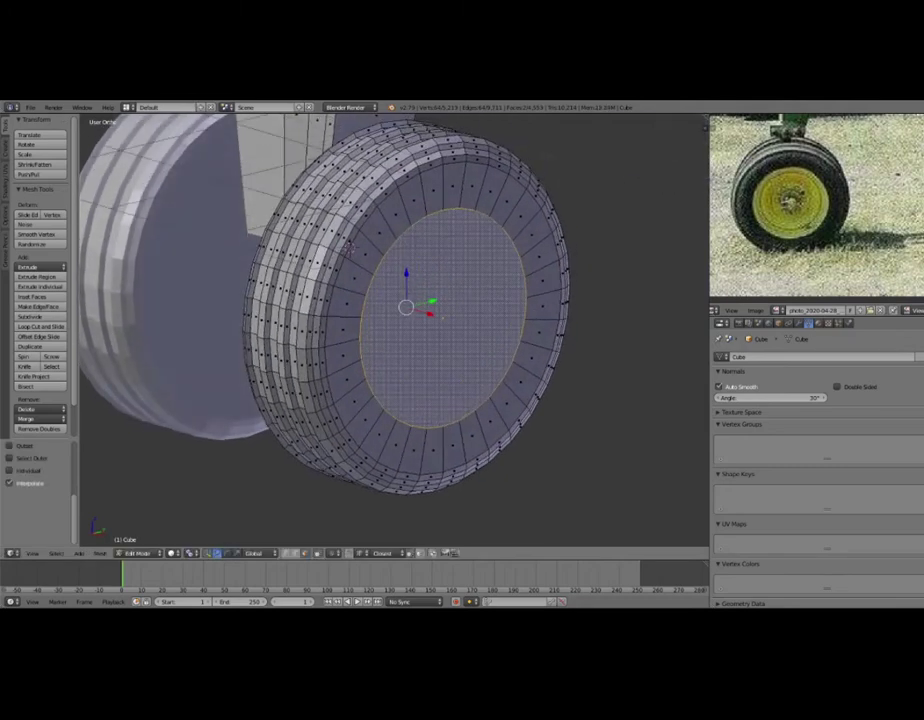
key("s")
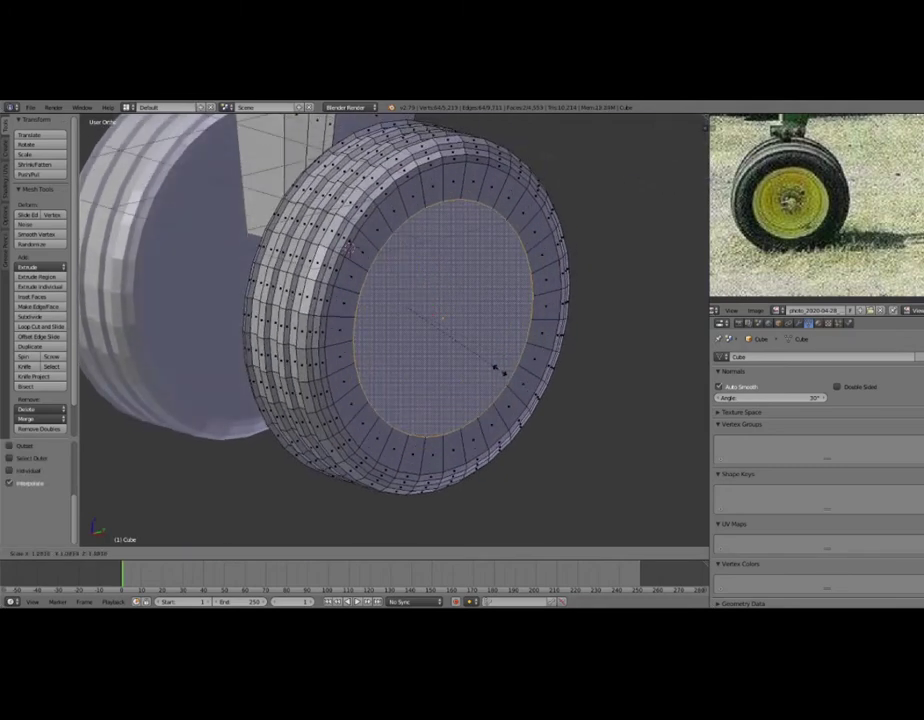
left_click(492, 372)
Extrude the ring in place and rescale it twice to form the recessed rim.
mouse_move(420, 300)
middle_mouse_down()
mouse_move(430, 290)
mouse_move(433, 241)
mouse_move(481, 222)
mouse_move(420, 240)
middle_mouse_up()
key("e")
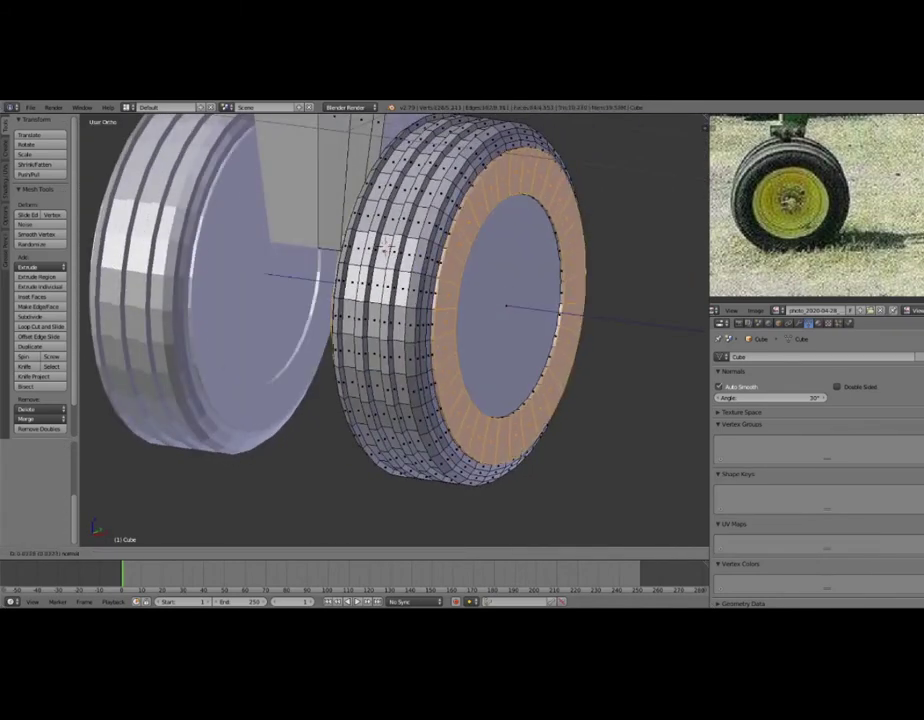
right_click(458, 264)
key("s")
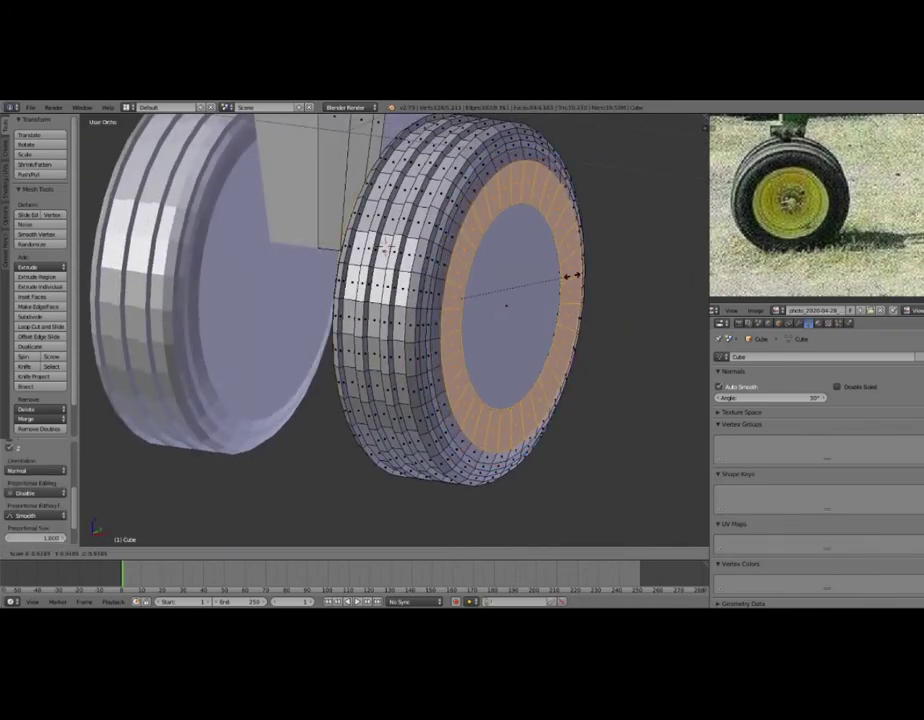
left_click(571, 276)
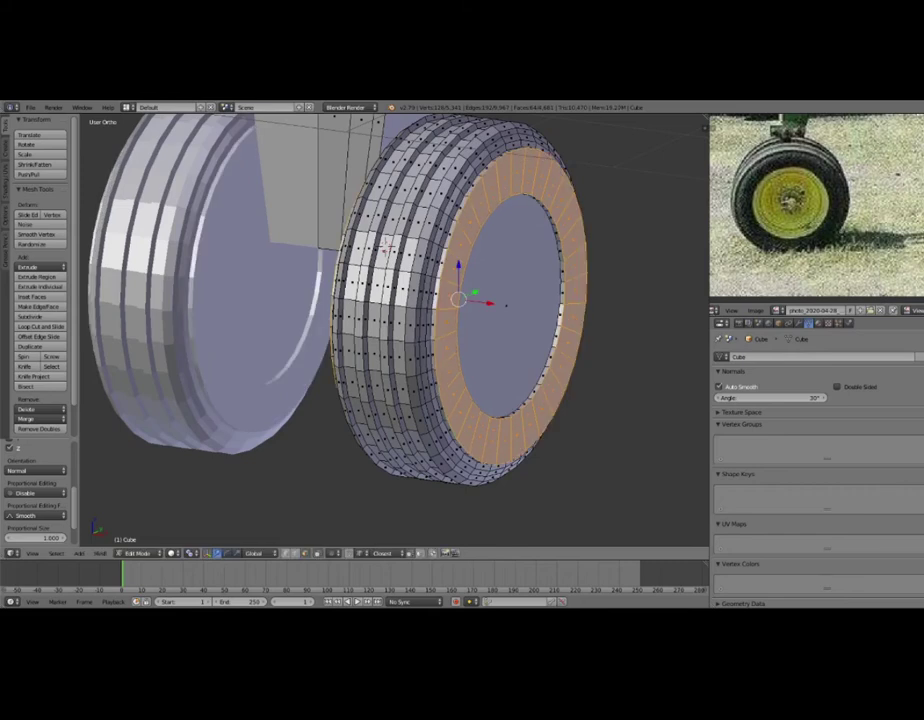
key("x")
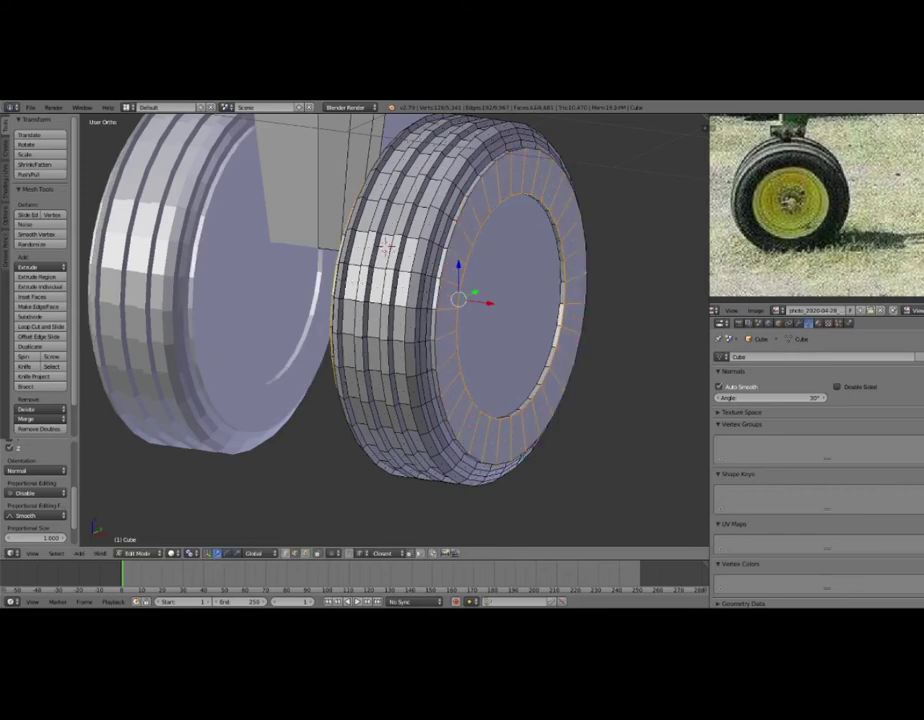
middle_click_drag(400, 330, 470, 320)
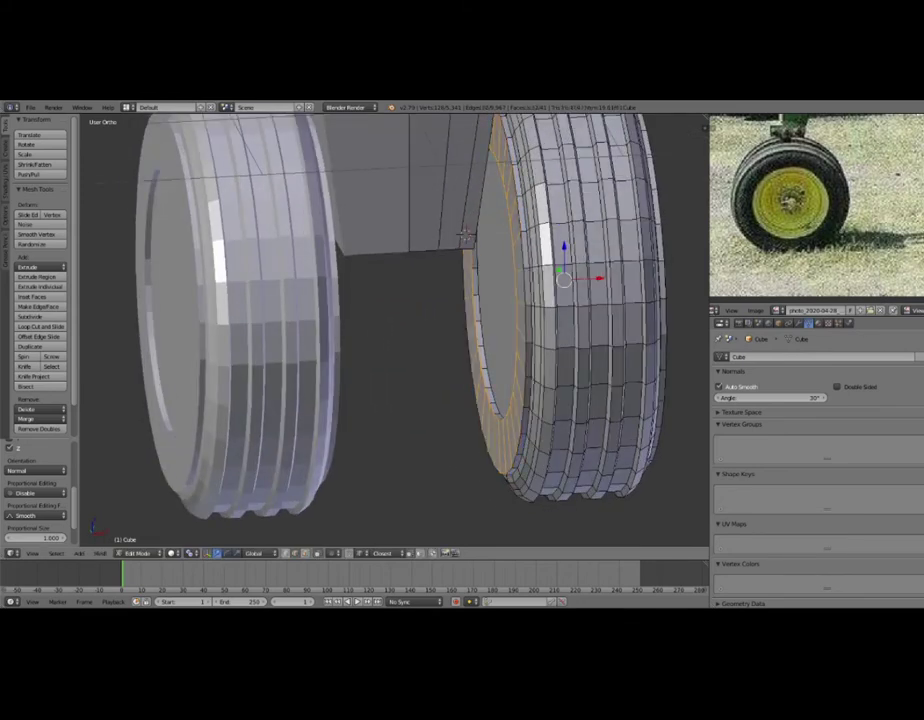
middle_click_drag(465, 236, 440, 300)
key("s")
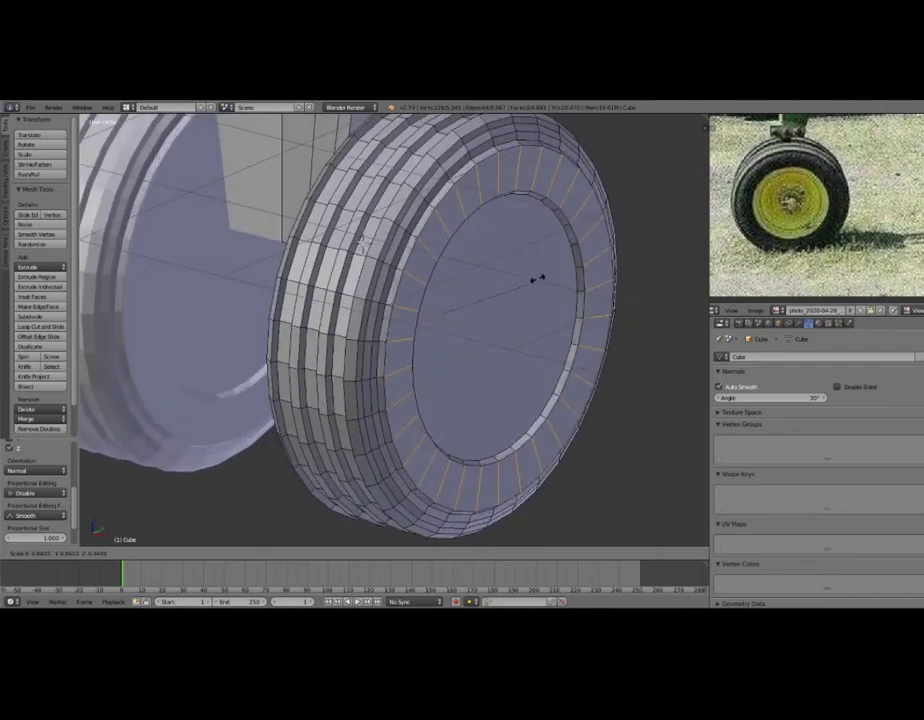
left_click(462, 299)
Select the tyre's central hub disc face.
mouse_move(470, 300)
middle_mouse_down()
mouse_move(487, 285)
mouse_move(460, 300)
mouse_move(400, 280)
middle_mouse_up()
scroll(487, 285, "down", 3)
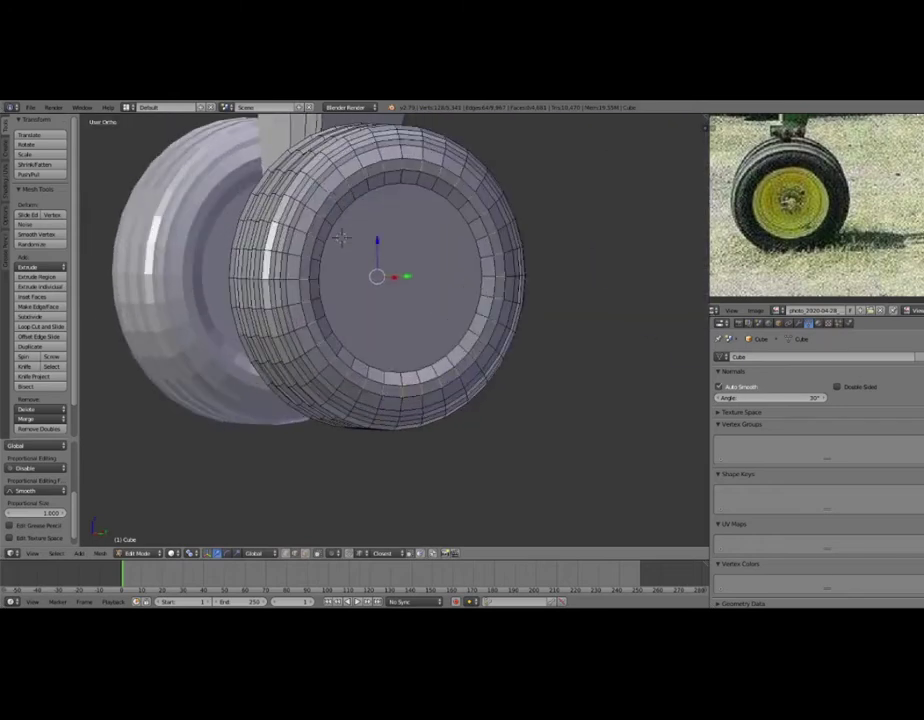
scroll(400, 280, "up", 2)
scroll(341, 236, "down", 1)
mouse_move(341, 236)
middle_mouse_down()
mouse_move(458, 245)
mouse_move(330, 240)
mouse_move(340, 242)
middle_mouse_up()
right_click(457, 246)
scroll(328, 238, "up", 2)
Inset the inner disc face and delete it to open a hub hole.
key("i")
left_click(330, 245)
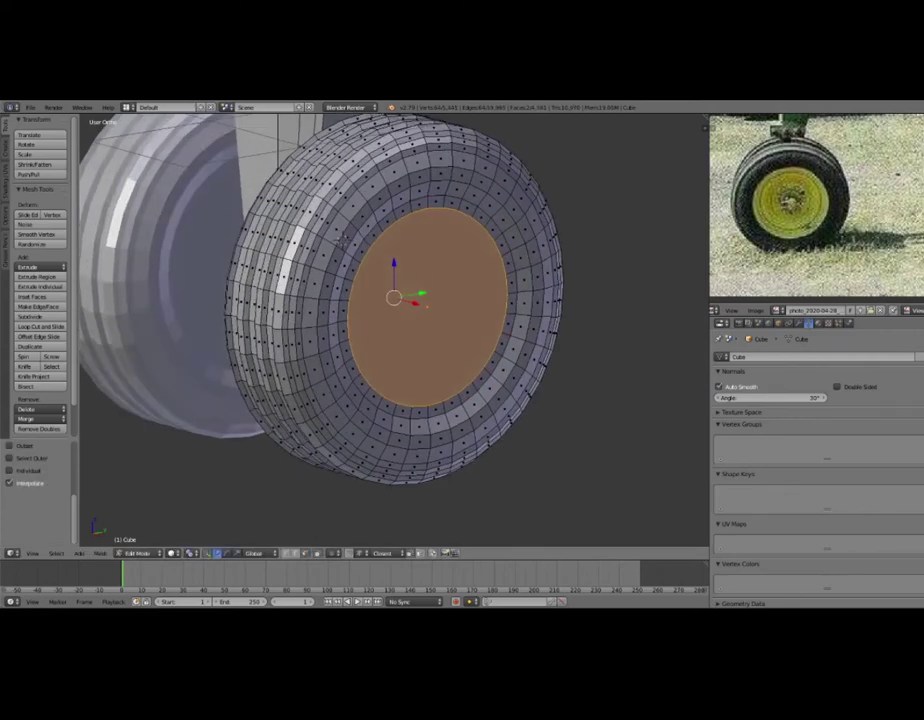
key("x")
left_click(450, 336)
mouse_move(450, 336)
middle_mouse_down()
mouse_move(365, 247)
mouse_move(300, 220)
middle_mouse_up()
scroll(366, 247, "down", 3)
scroll(300, 220, "up", 3)
scroll(360, 214, "up", 2)
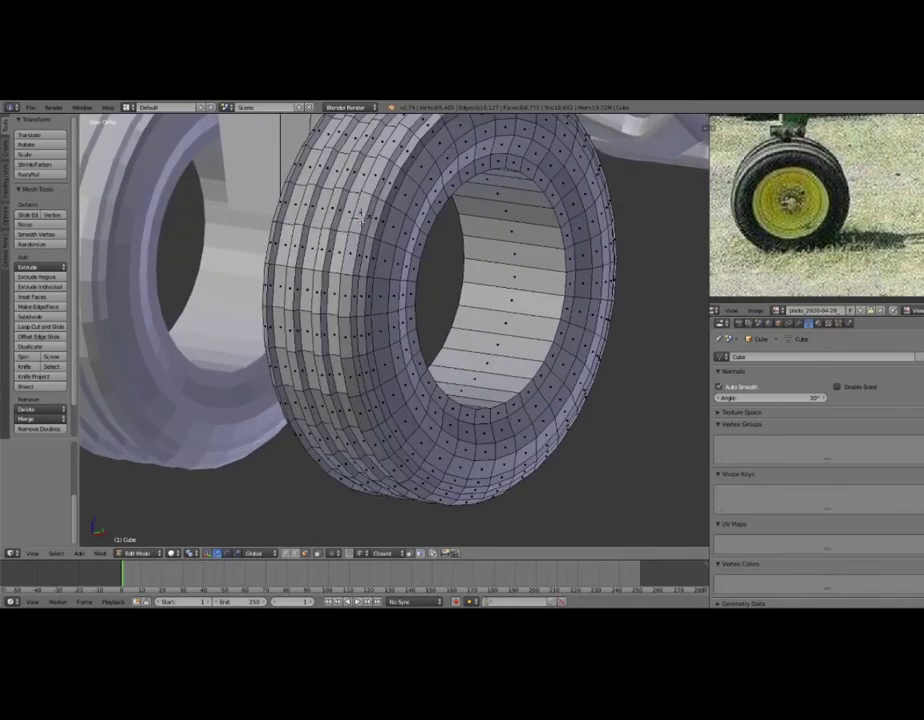
Loop-cut and bevel a band around the tyre, then delete it to split a twin wheel.
key("ctrl+r")
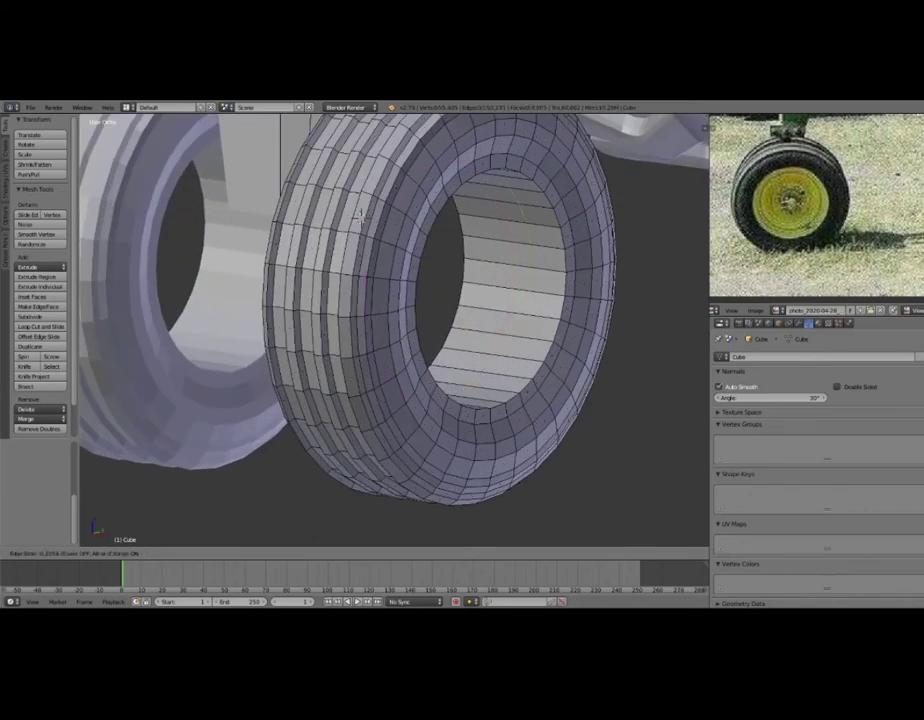
left_click(358, 213)
key("ctrl+b")
left_click(478, 364)
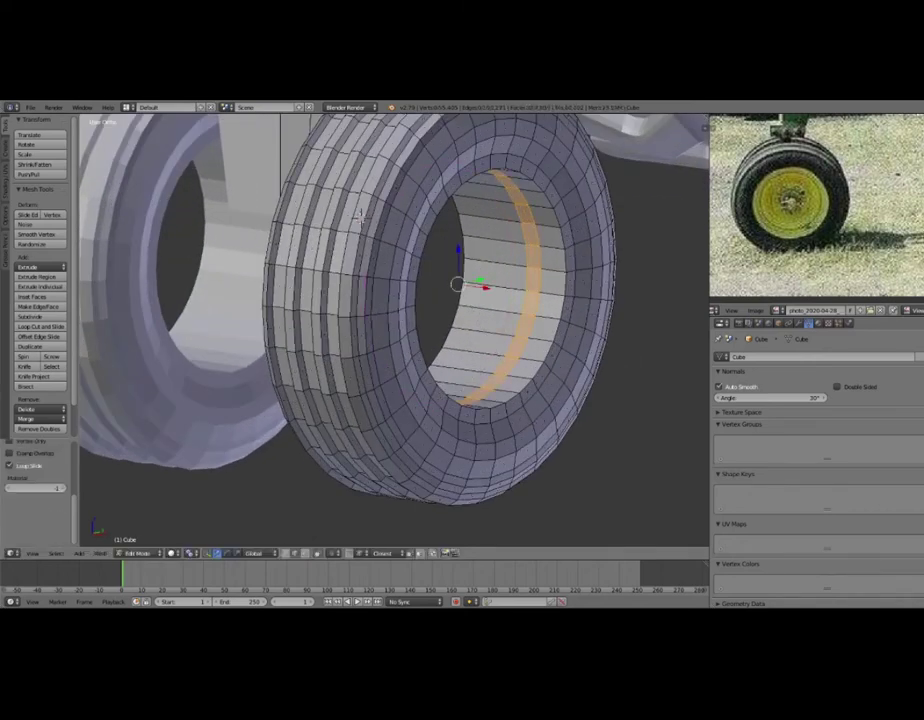
key("x")
left_click(484, 329)
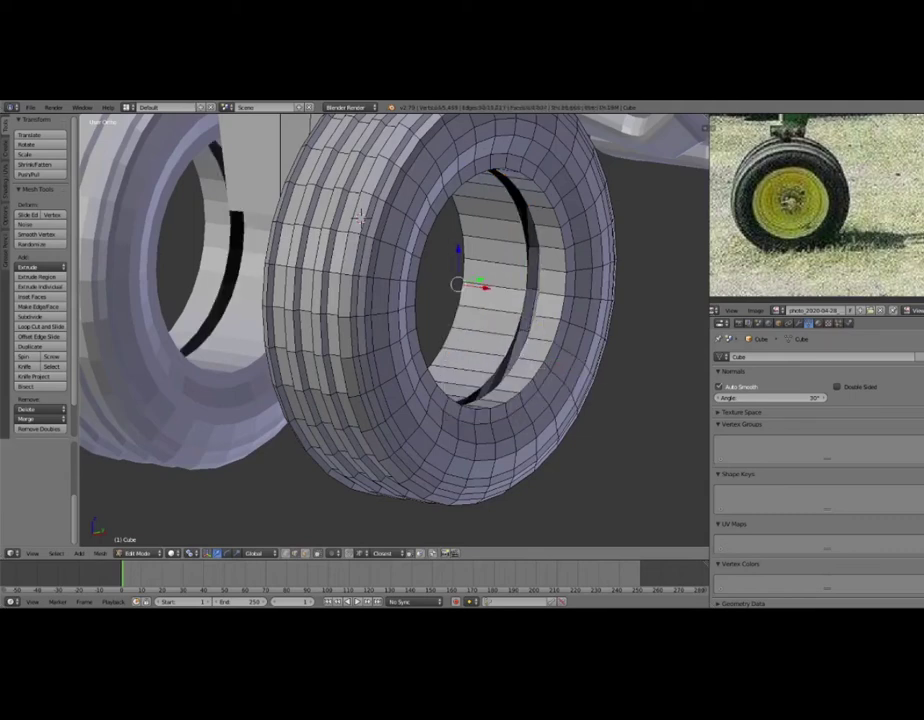
Cap the tyre's inner hub opening with a new face.
key("ctrl+tab")
key("f")
key("a")
middle_click_drag(360, 215, 336, 243)
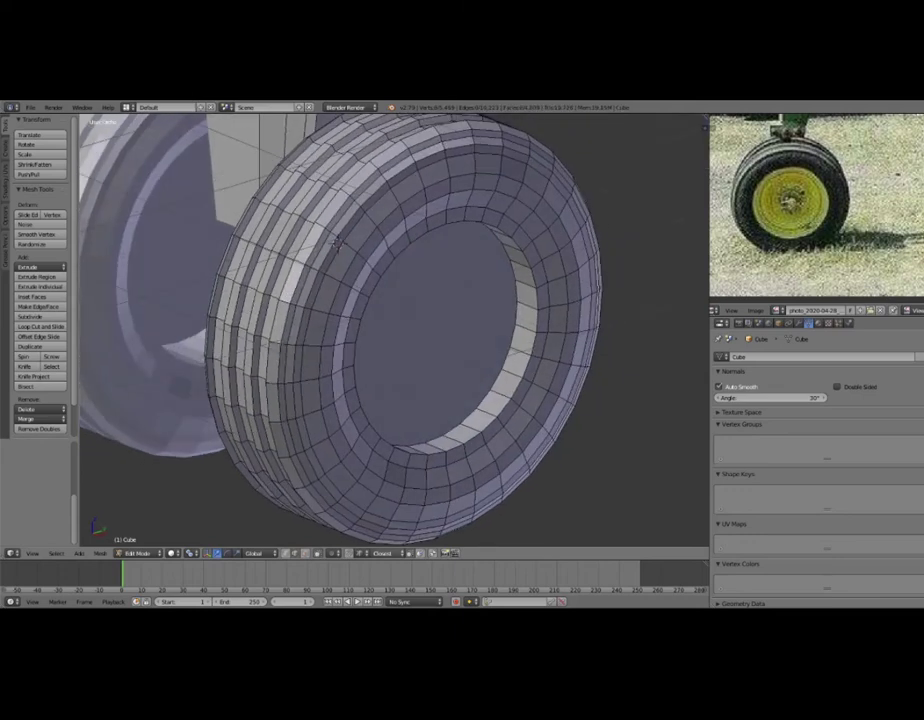
mouse_move(424, 329)
middle_mouse_down()
mouse_move(516, 186)
mouse_move(410, 186)
middle_mouse_up()
Inset the hub face twice and extrude a short axle stub from it.
key("i")
left_click(418, 186)
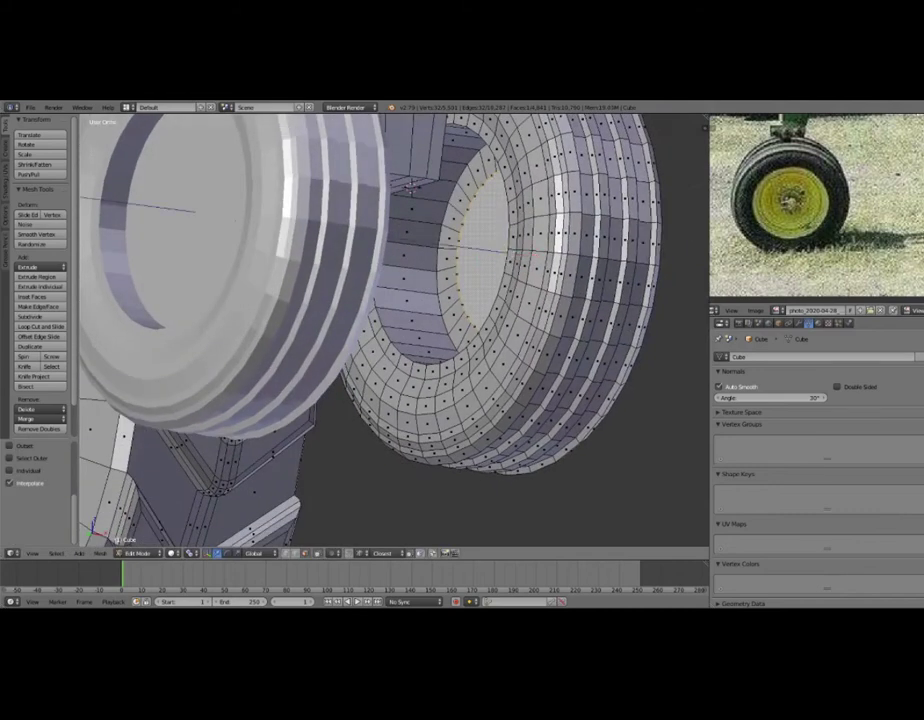
key("i")
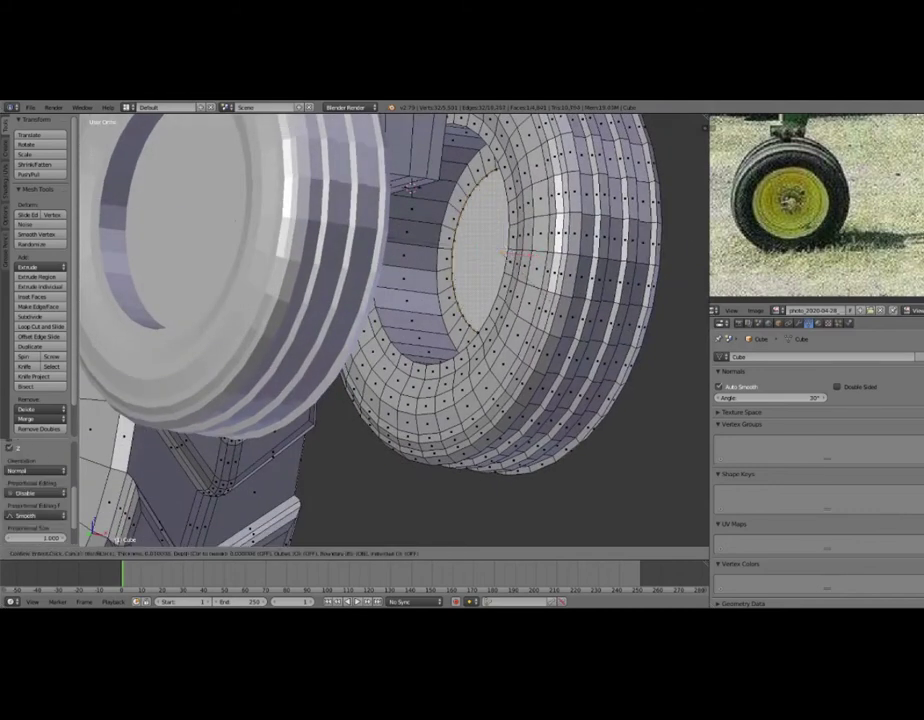
left_click(410, 186)
mouse_move(410, 186)
middle_mouse_down()
mouse_move(401, 195)
mouse_move(420, 193)
mouse_move(455, 240)
mouse_move(381, 208)
mouse_move(378, 187)
middle_mouse_up()
left_click(401, 195)
key("e")
left_click(402, 250)
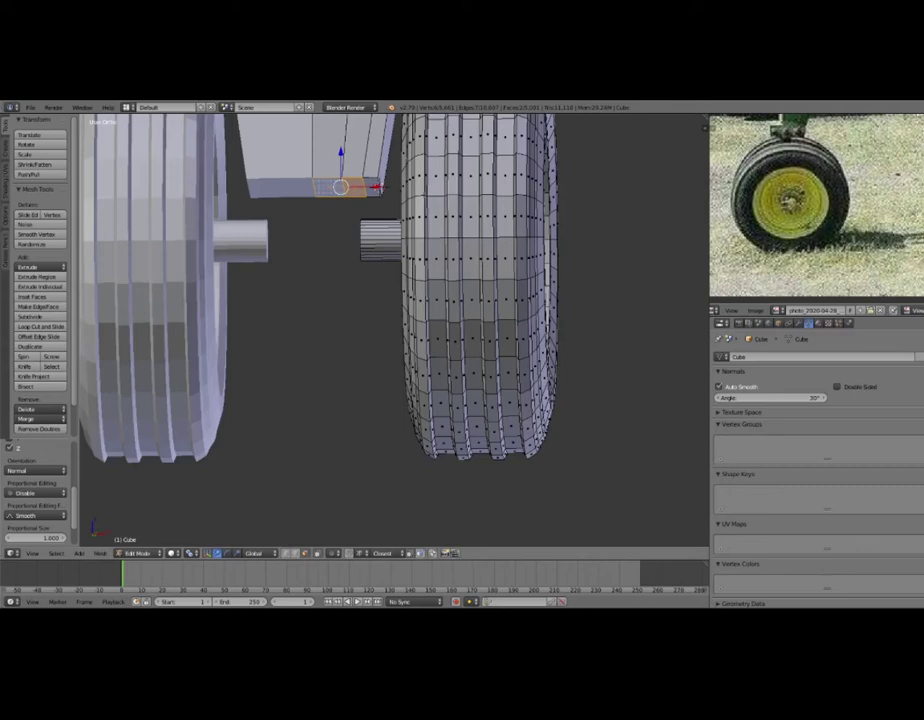
Extrude the strut's bottom face down to the wheel axle and return to Object Mode.
key("e")
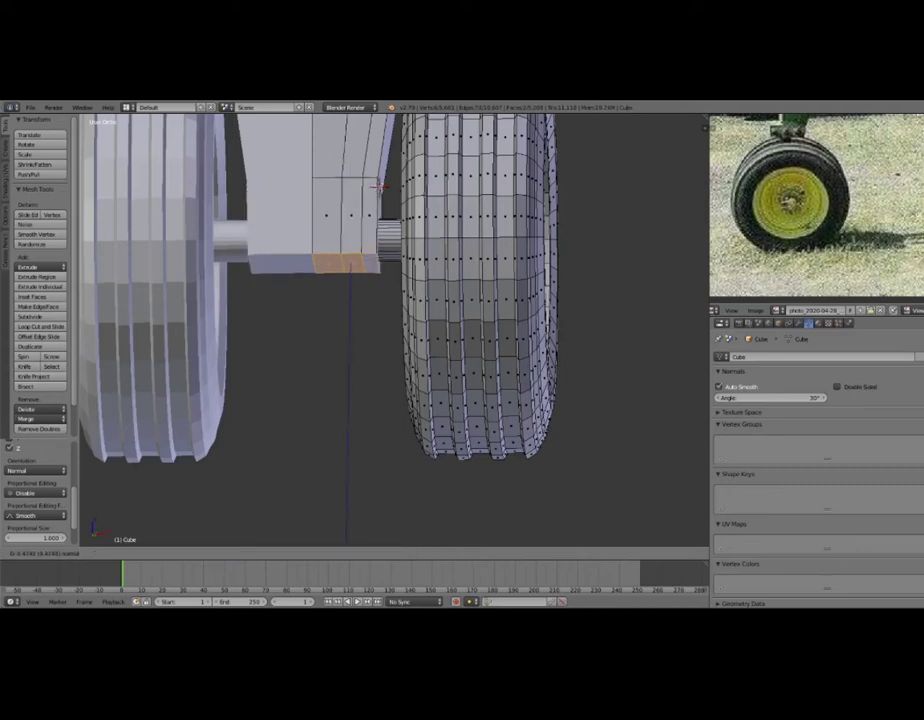
left_click(380, 186)
mouse_move(380, 186)
middle_mouse_down()
mouse_move(383, 290)
mouse_move(392, 264)
mouse_move(371, 262)
mouse_move(380, 264)
mouse_move(380, 246)
mouse_move(377, 289)
mouse_move(386, 279)
mouse_move(220, 228)
middle_mouse_up()
key("Tab")
key("Tab")
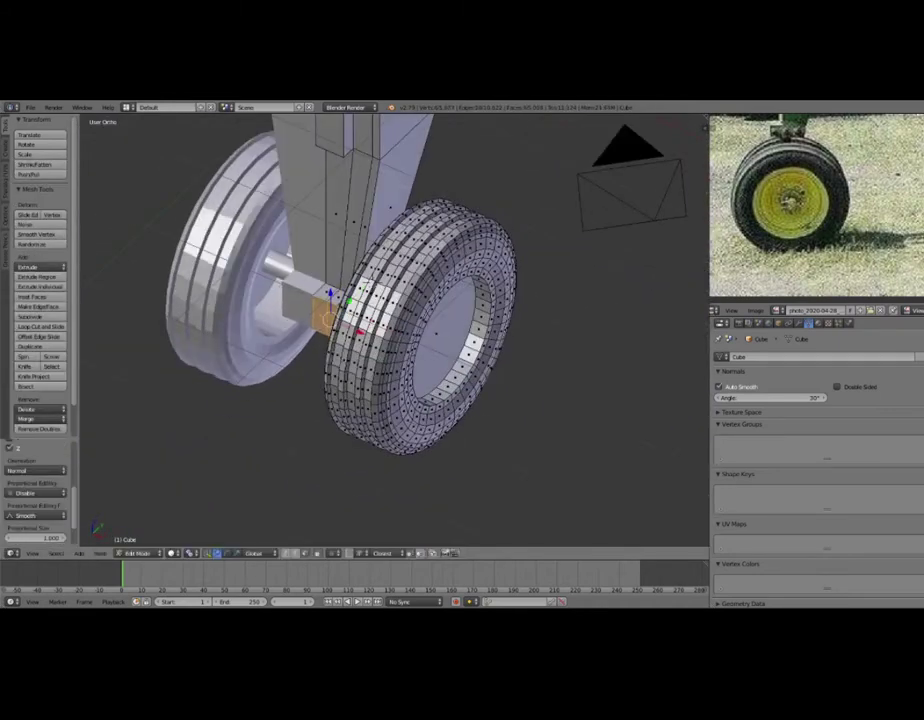
middle_click_drag(220, 215, 385, 262)
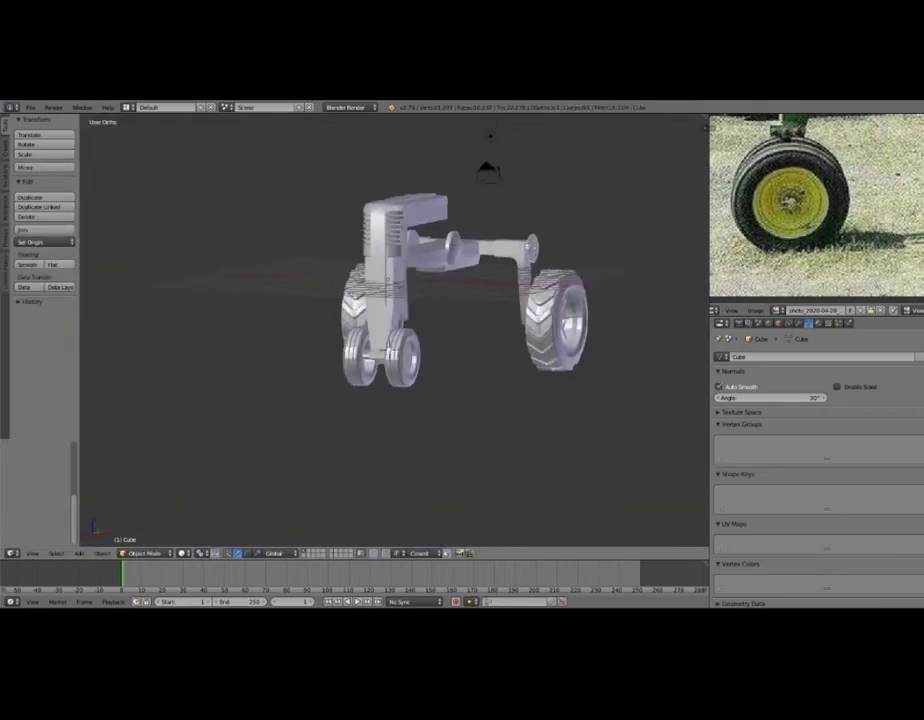
Inset the wheel's inner face twice and resize it to start the hub rings.
middle_click_drag(400, 330, 470, 320)
scroll(400, 330, "up", 3)
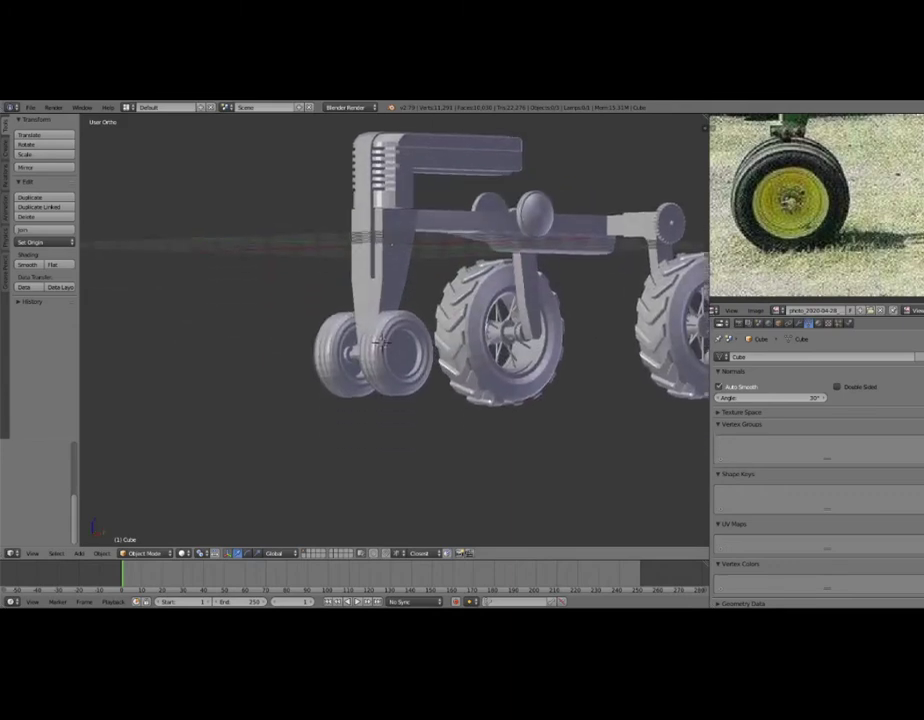
scroll(352, 371, "up", 2)
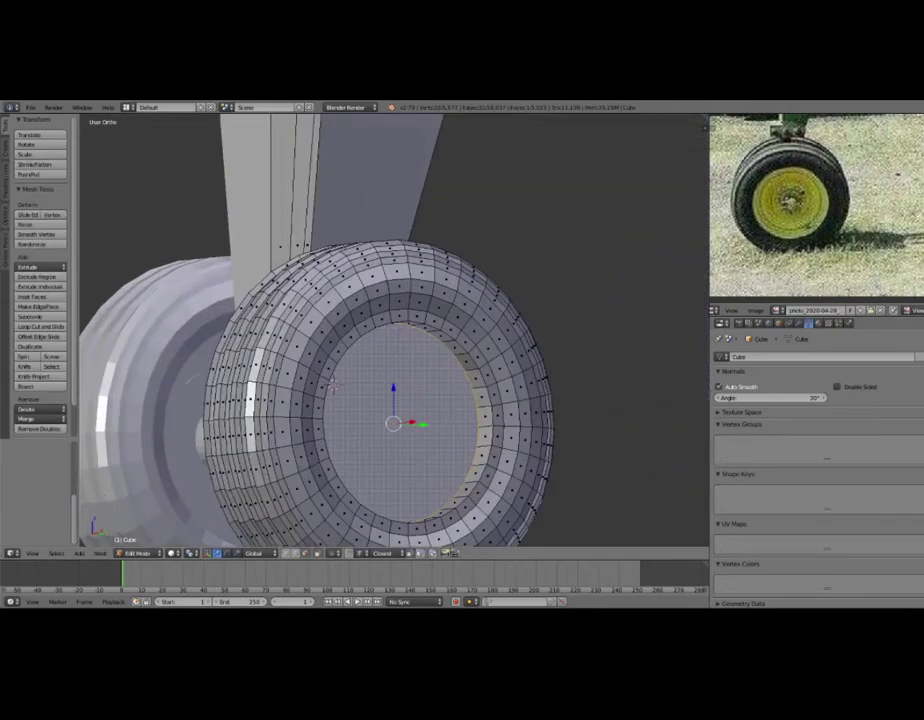
key("i")
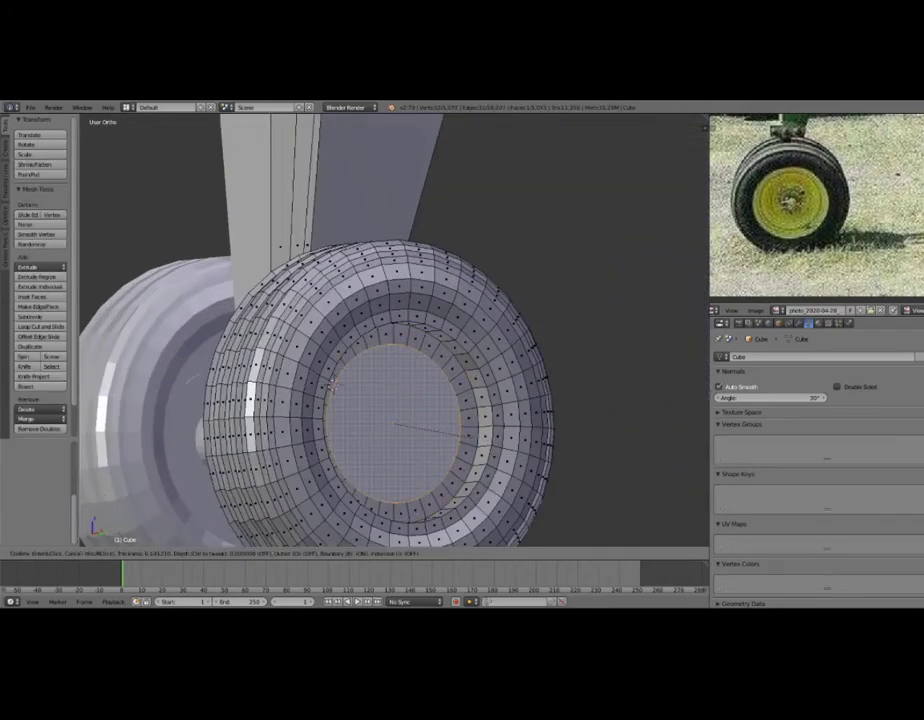
left_click(457, 432)
scroll(457, 432, "up", 2)
key("i")
left_click(540, 453)
key("s")
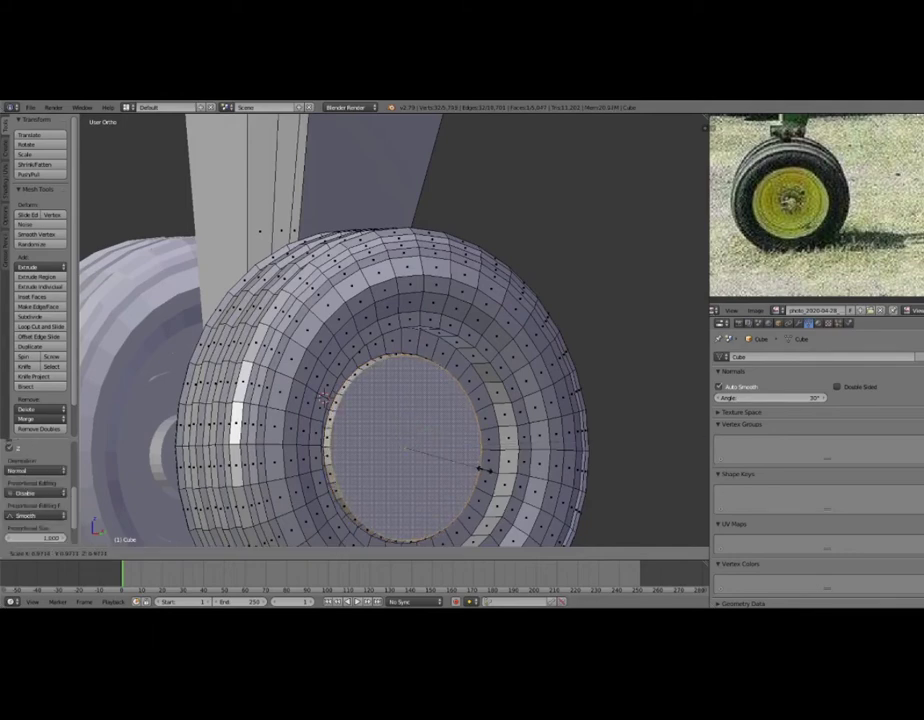
left_click(483, 468)
Rescale, reposition and shrink the inner disc to space the concentric rings.
middle_click_drag(325, 398, 338, 403)
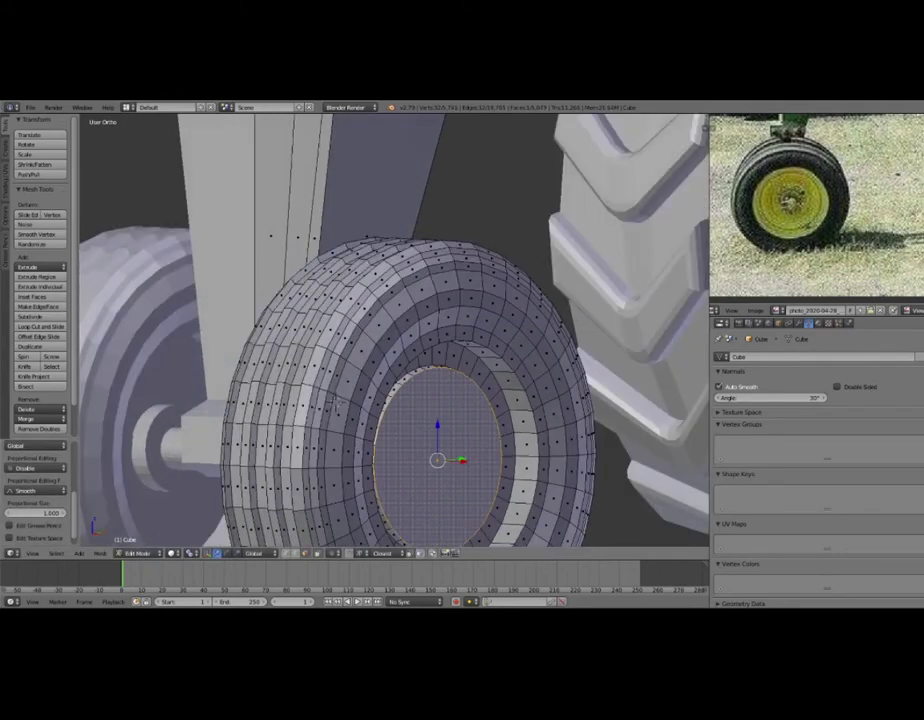
scroll(338, 399, "up", 3)
key("s")
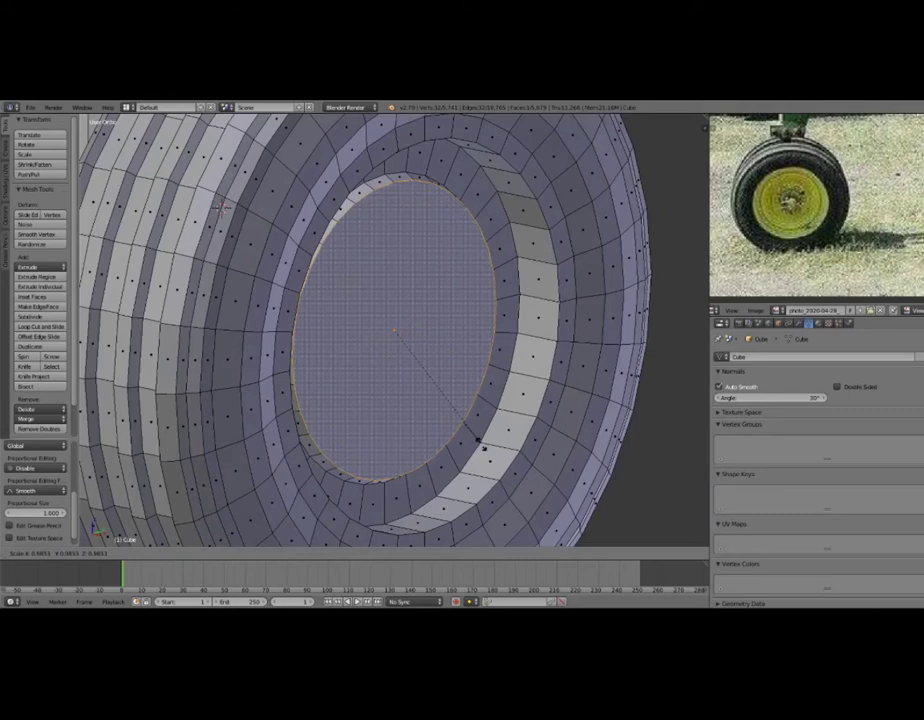
left_click(484, 443)
key("s")
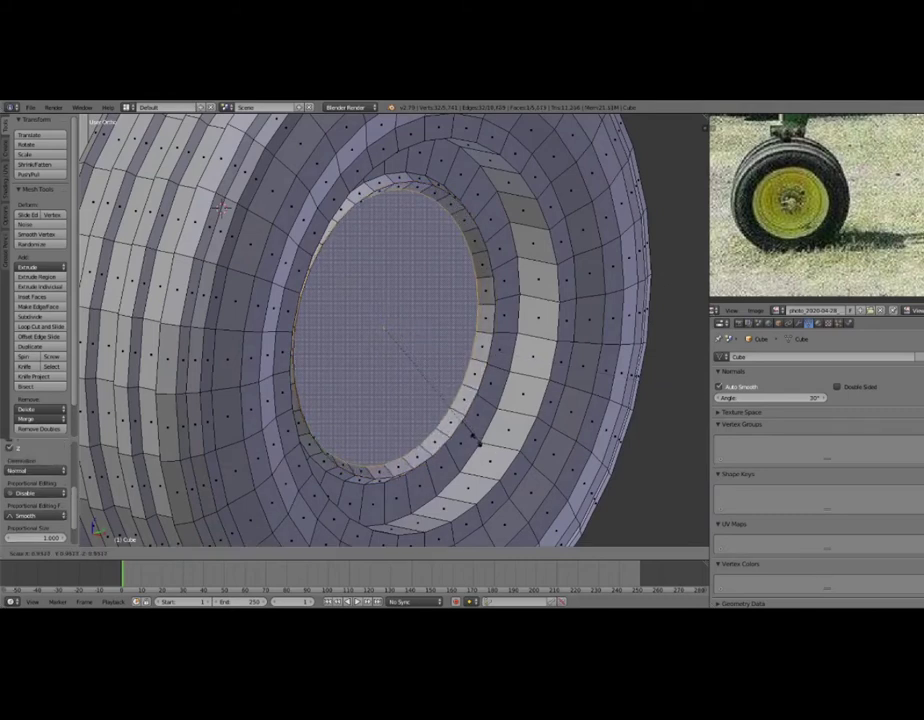
left_click(477, 443)
middle_click_drag(477, 443, 452, 434)
key("s")
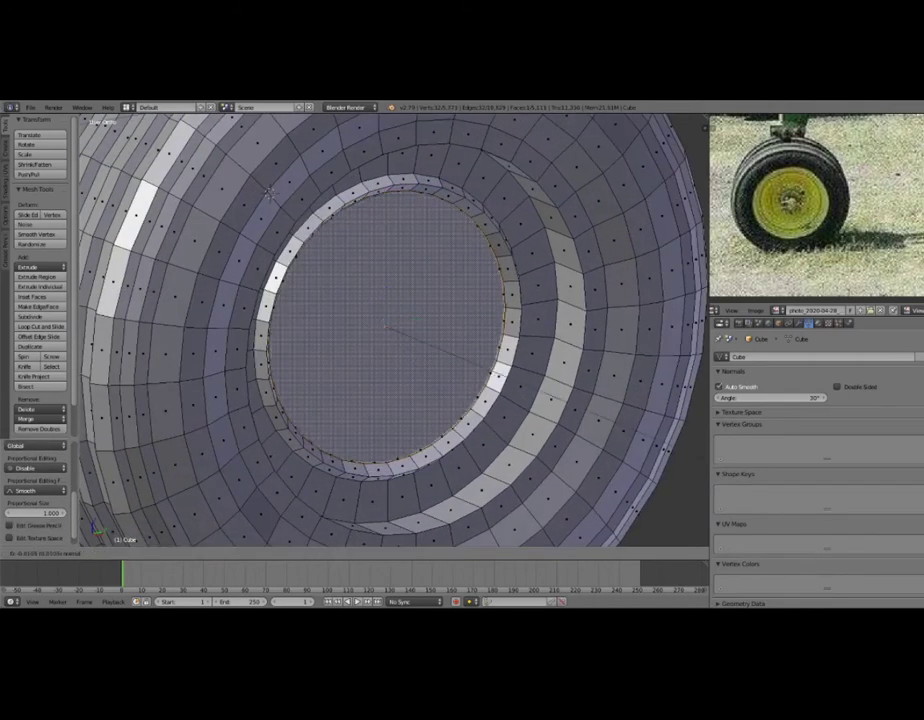
left_click(415, 422)
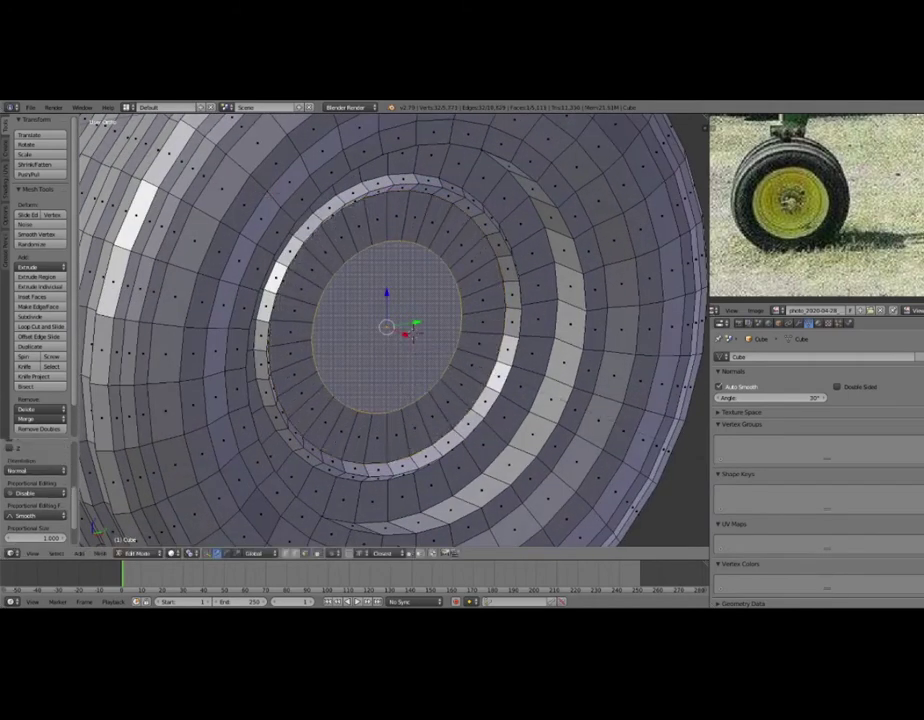
key("g")
left_click(413, 333)
key("s")
left_click(413, 333)
Extrude the inner ring, scale it inward, and push the disc in to recess the hub.
key("s")
left_click(412, 331)
key("s")
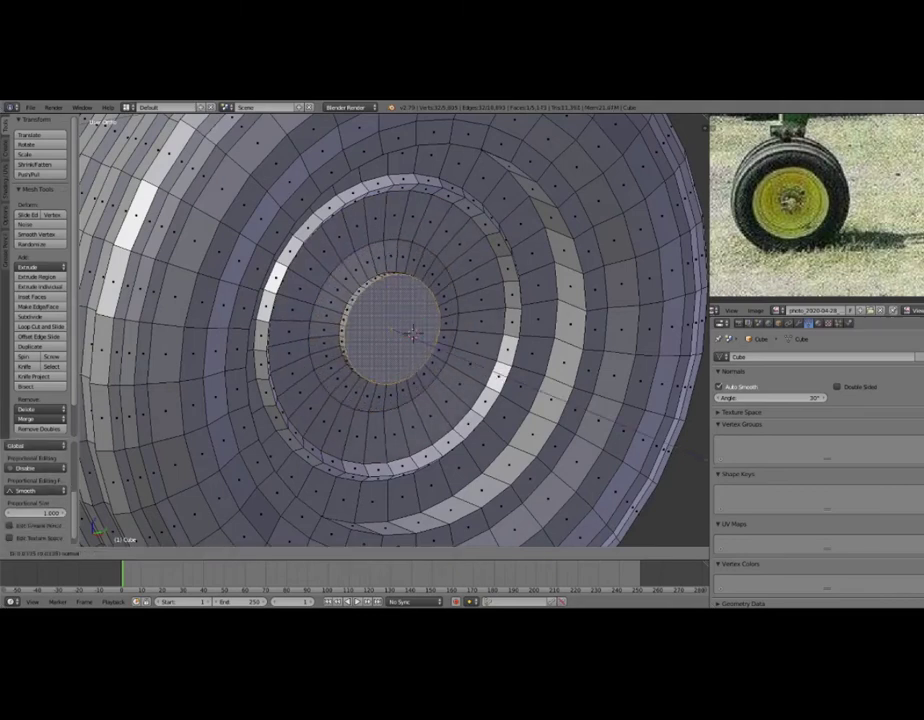
left_click(413, 333)
key("e")
key("s")
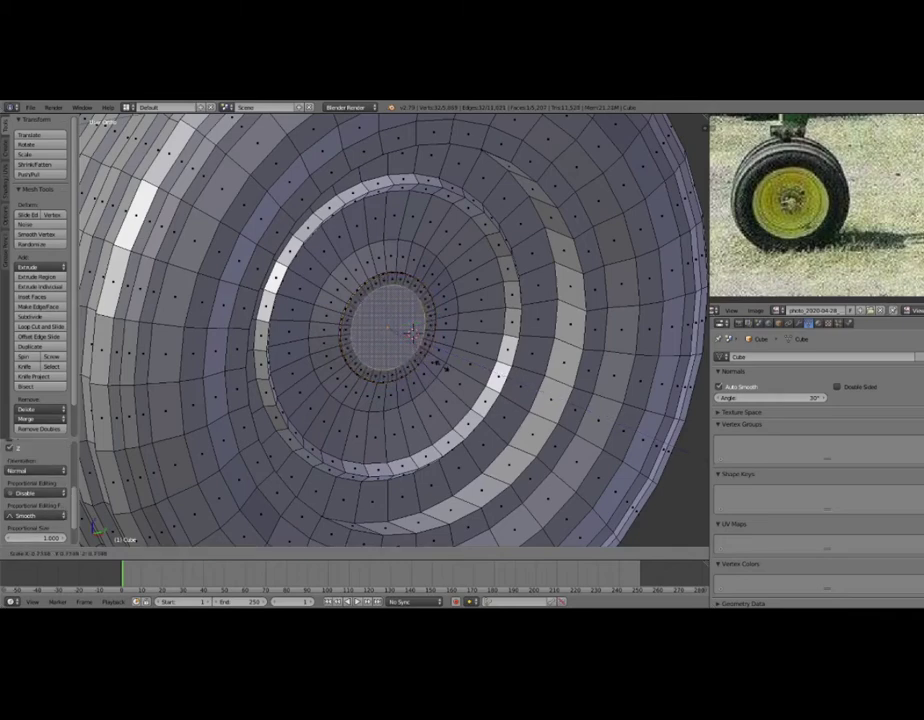
left_click(410, 333)
mouse_move(410, 333)
middle_mouse_down()
mouse_move(408, 323)
mouse_move(458, 365)
middle_mouse_up()
key("s")
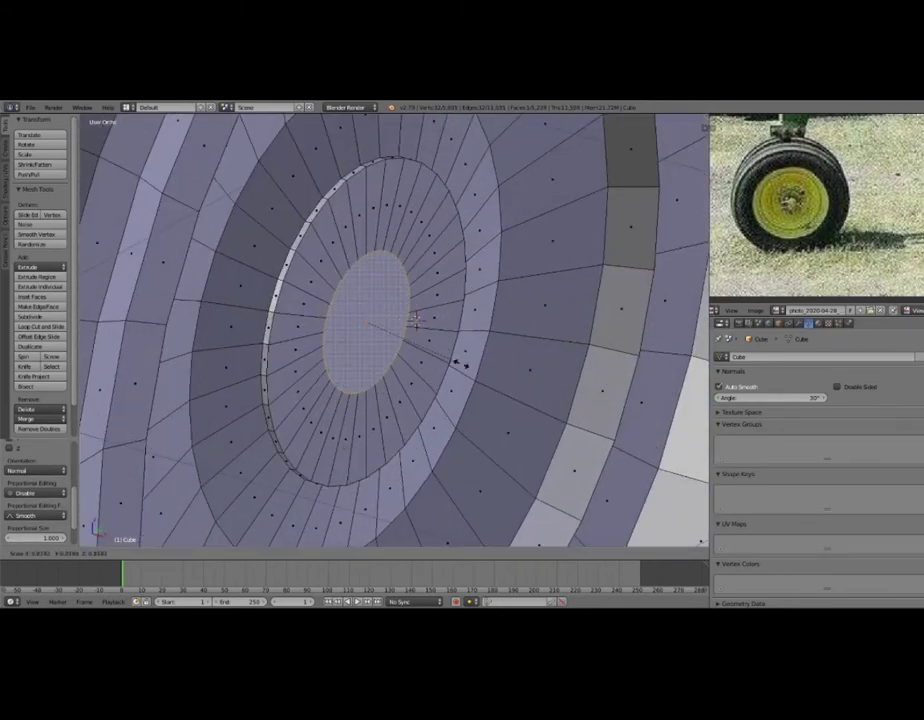
left_click(413, 318)
key("e")
left_click(415, 320)
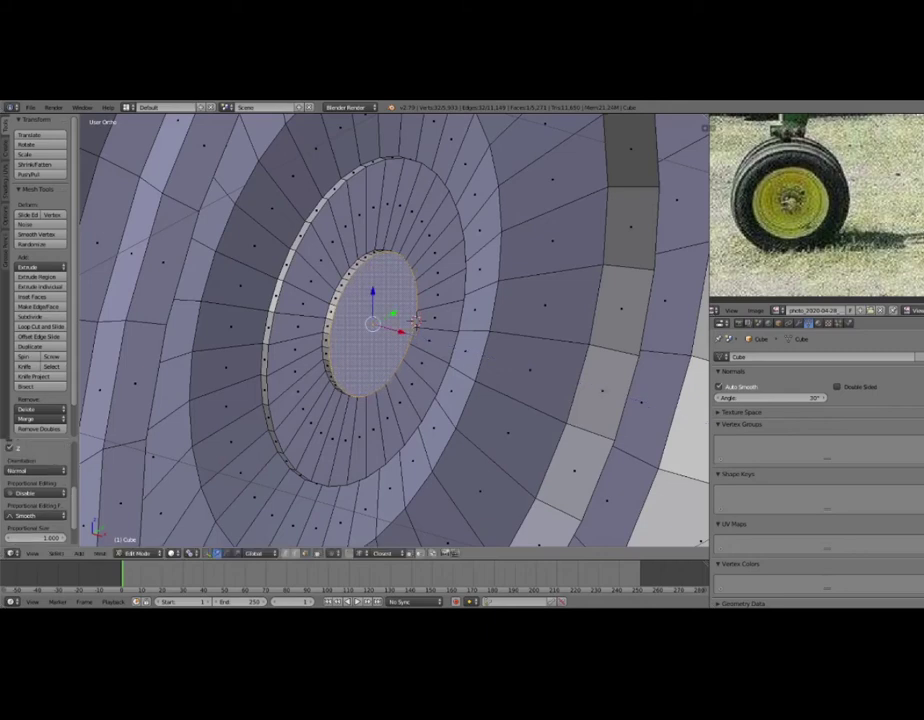
Inset and slightly extrude the centre disc into a raised hub cap, then exit Edit Mode.
key("i")
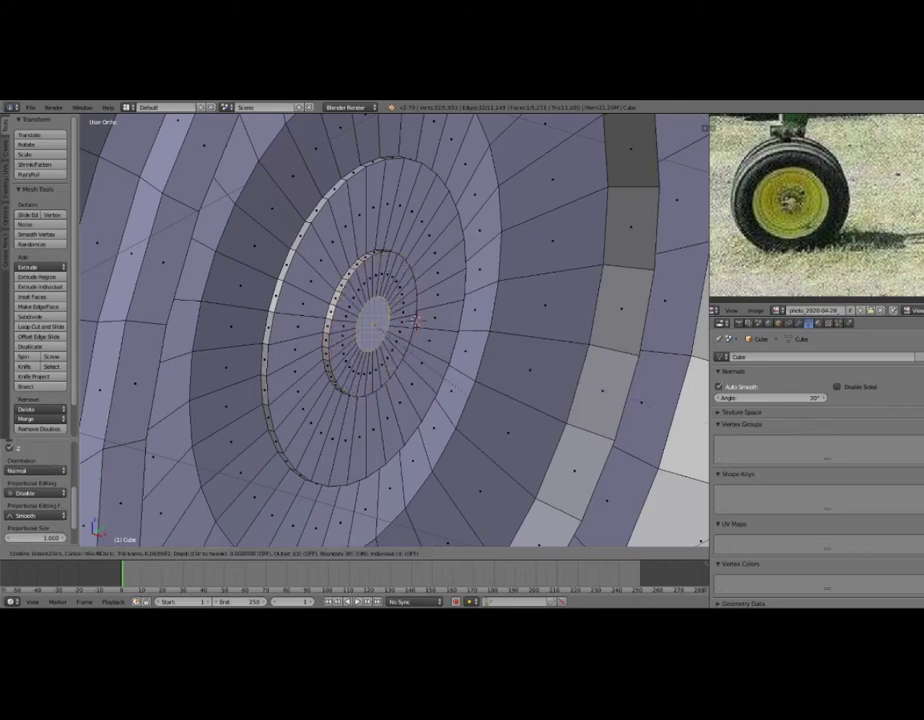
left_click(416, 320)
left_click(415, 320)
middle_click_drag(415, 320, 418, 318)
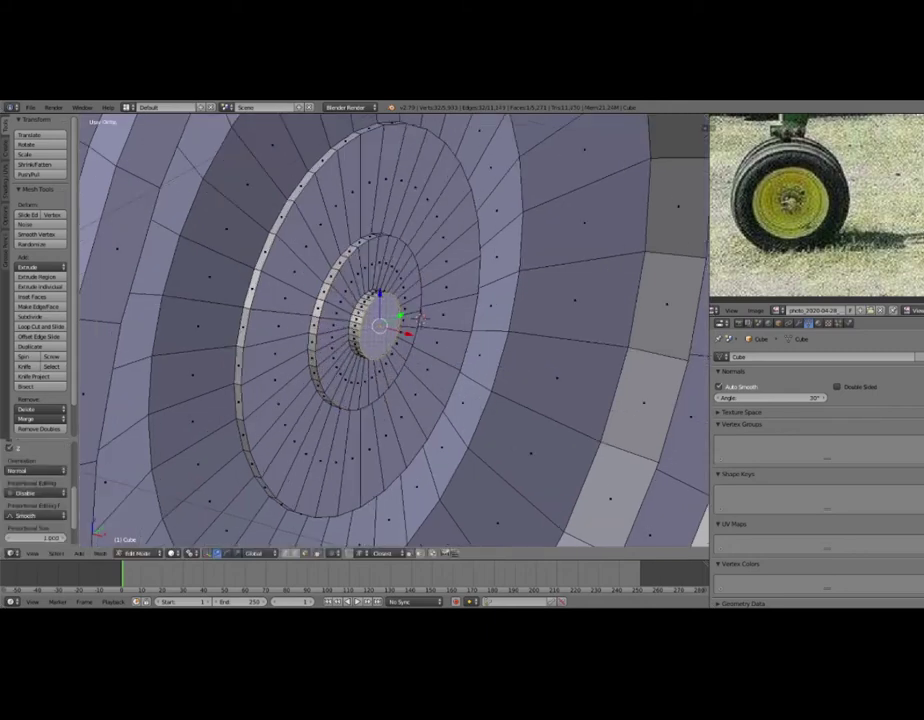
key("i")
left_click(421, 319)
key("e")
left_click(423, 320)
scroll(423, 320, "down", 5)
key("Tab")
Orbit and zoom to inspect the shaded double front wheel head-on.
middle_click_drag(423, 320, 403, 335)
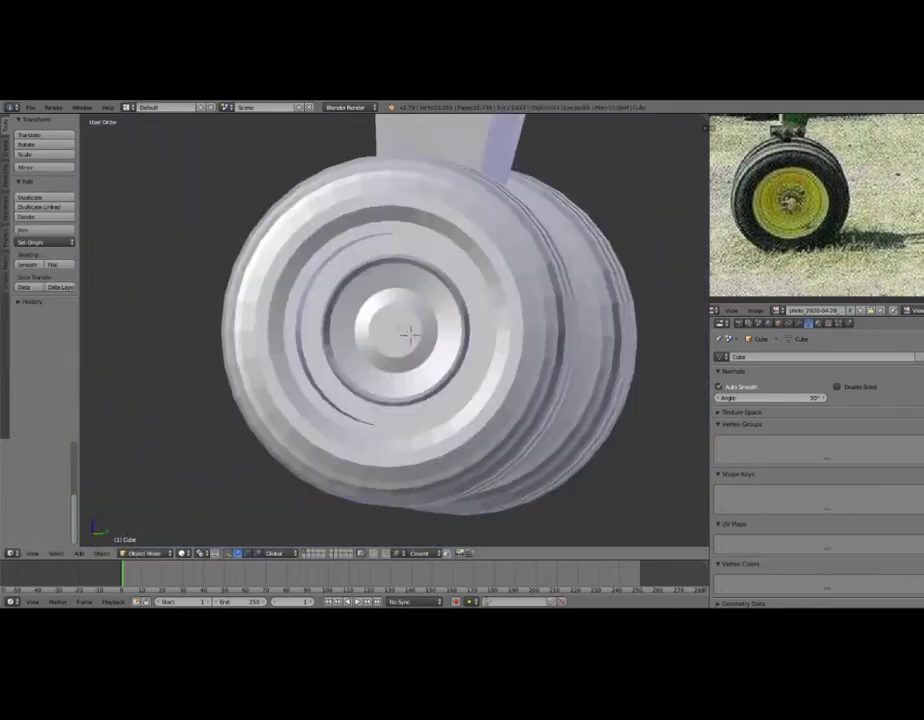
scroll(403, 335, "down", 4)
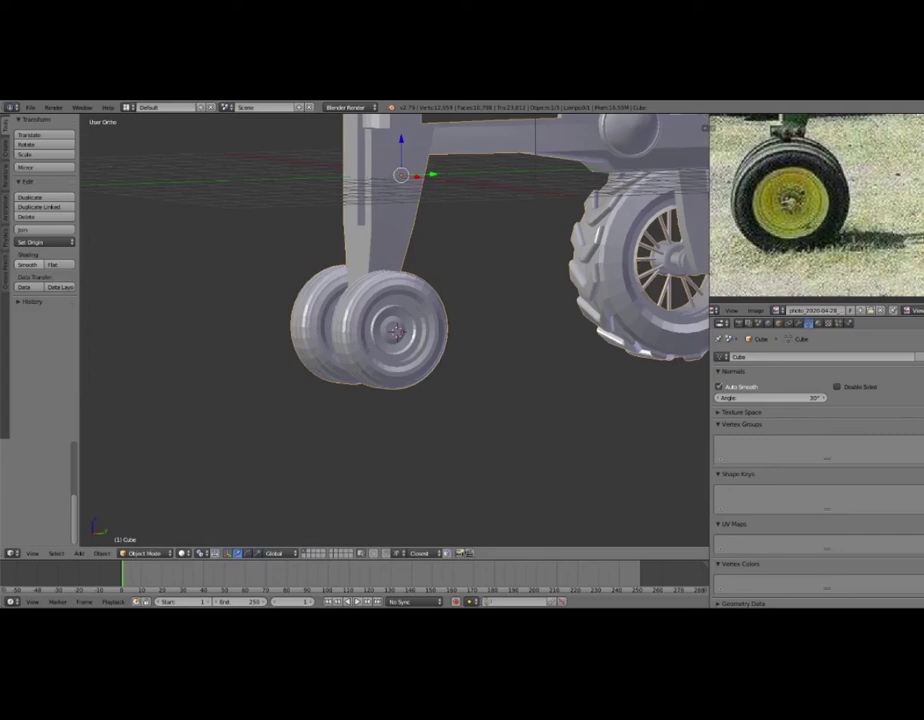
scroll(397, 332, "down", 3)
scroll(397, 332, "up", 4)
scroll(404, 334, "up", 3)
middle_click_drag(397, 332, 445, 330)
In edge select mode, pick an outer edge ring of the wheel and check the edge menu.
key("Tab")
scroll(430, 330, "up", 2)
key("Tab")
key("Tab")
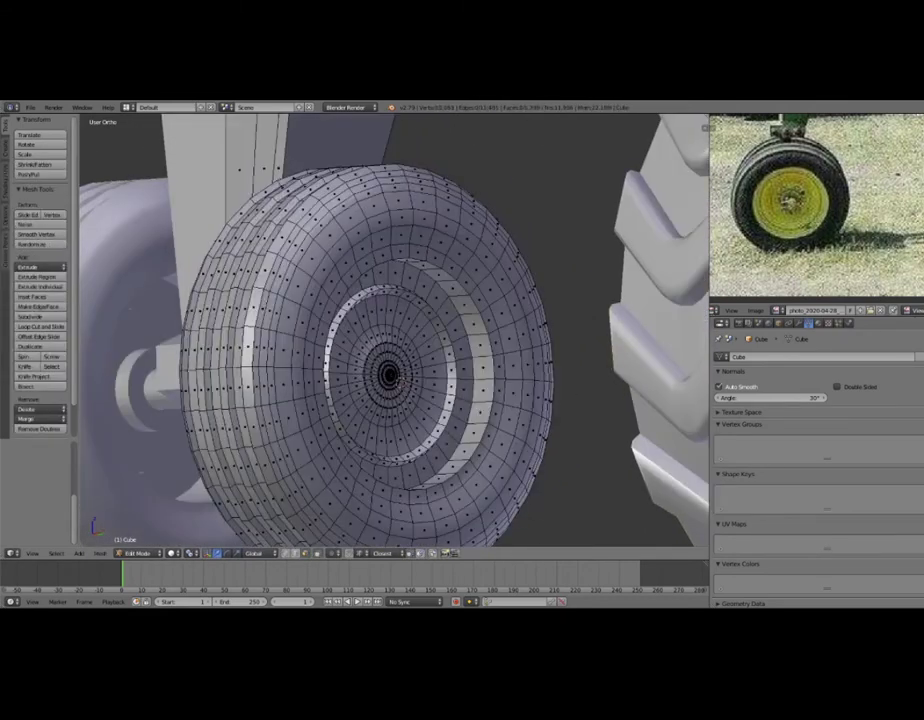
key("ctrl+Tab")
right_click(548, 383, "alt")
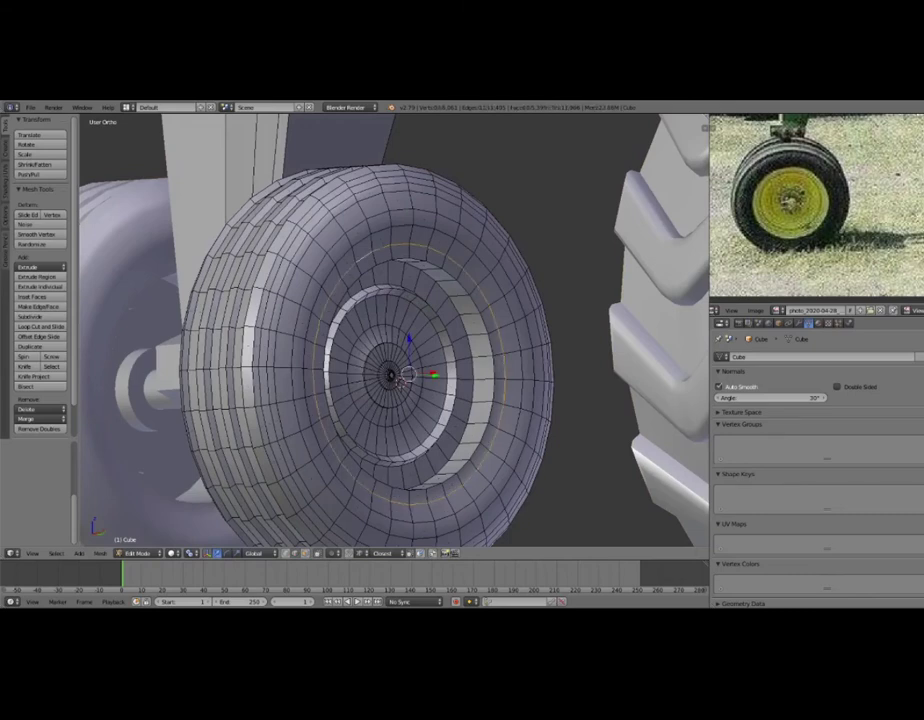
key("ctrl+e")
left_click(330, 360)
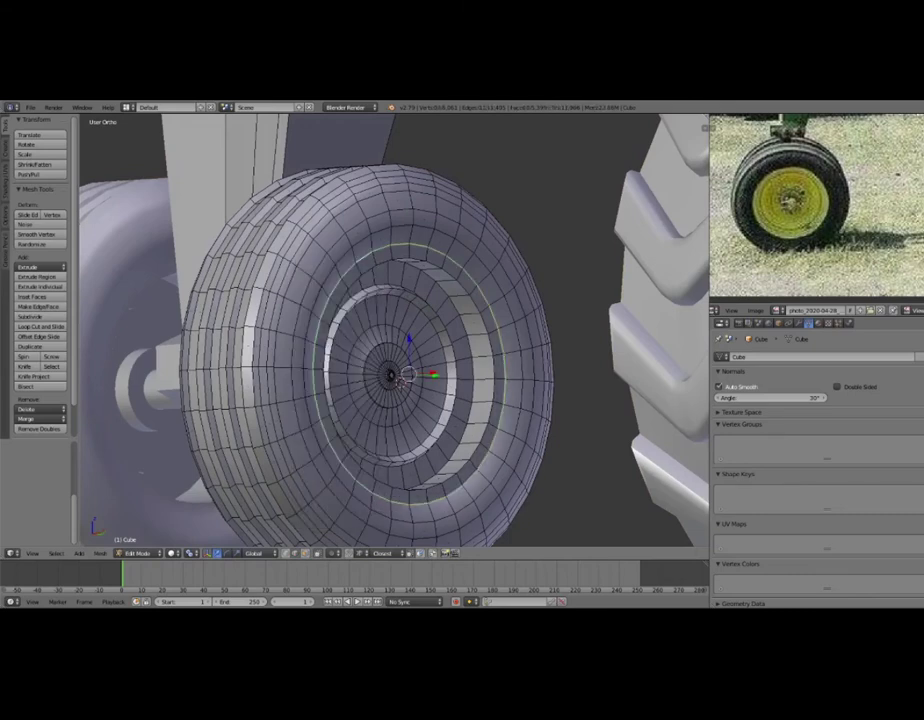
Leave Edit Mode, orbit the finished front wheels to a side view, then re-enter editing.
key("Tab")
scroll(400, 340, "down", 3)
middle_click_drag(400, 340, 450, 330)
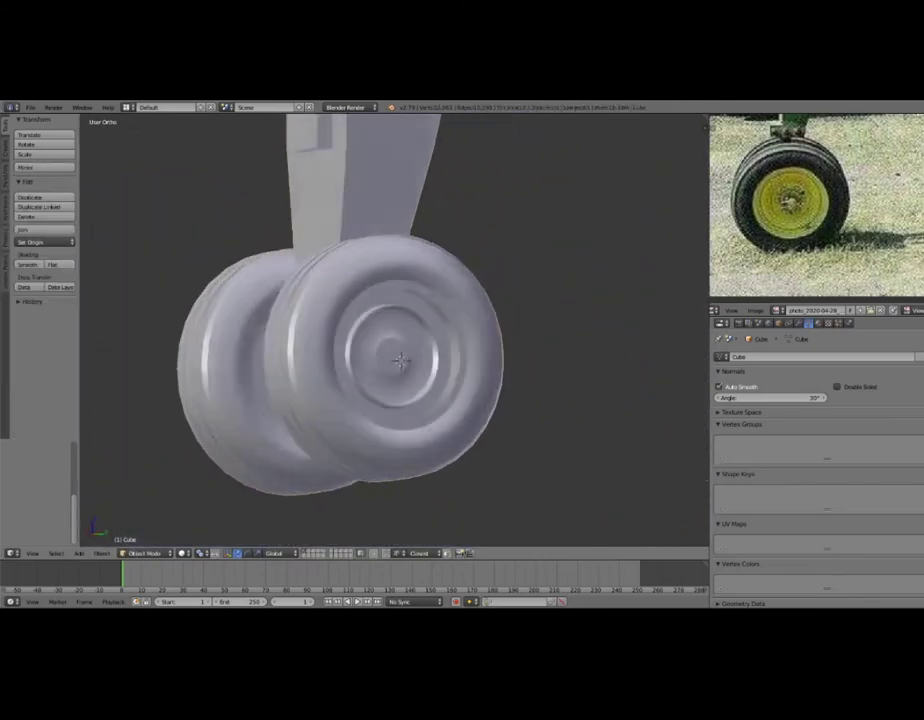
scroll(400, 340, "down", 2)
scroll(400, 340, "up", 2)
mouse_move(405, 358)
middle_mouse_down()
mouse_move(420, 360)
mouse_move(405, 372)
mouse_move(460, 330)
middle_mouse_up()
scroll(405, 360, "down", 2)
scroll(405, 372, "up", 3)
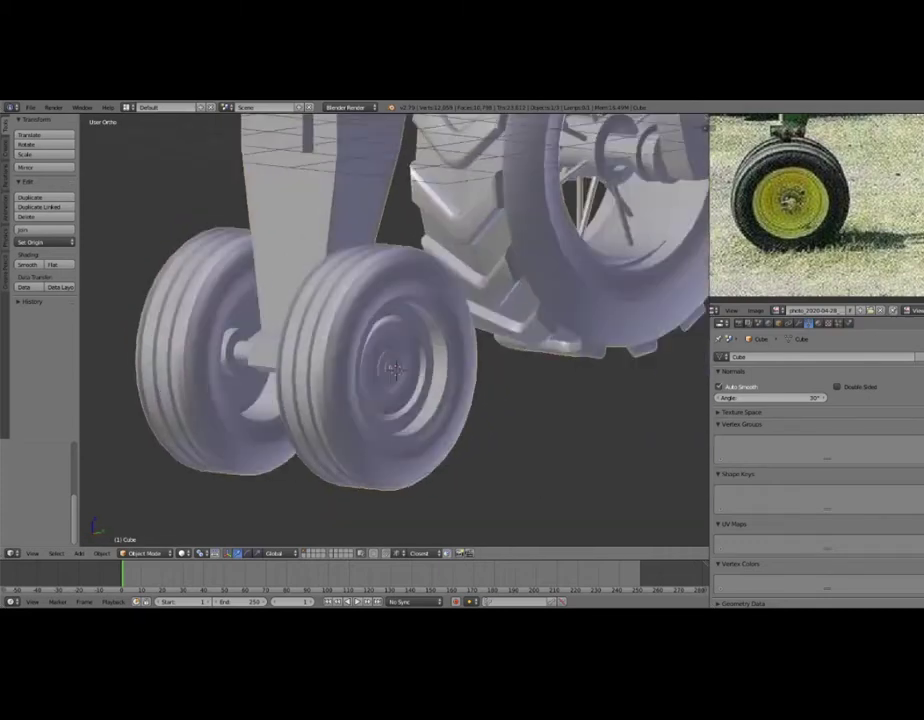
scroll(400, 340, "down", 2)
mouse_move(400, 340)
middle_mouse_down()
mouse_move(360, 340)
mouse_move(470, 330)
middle_mouse_up()
scroll(400, 340, "up", 3)
scroll(400, 340, "down", 3)
mouse_move(363, 121)
middle_mouse_down()
mouse_move(381, 144)
mouse_move(425, 128)
mouse_move(385, 125)
mouse_move(354, 152)
mouse_move(174, 152)
mouse_move(225, 138)
middle_mouse_up()
scroll(340, 150, "up", 3)
key("Tab")
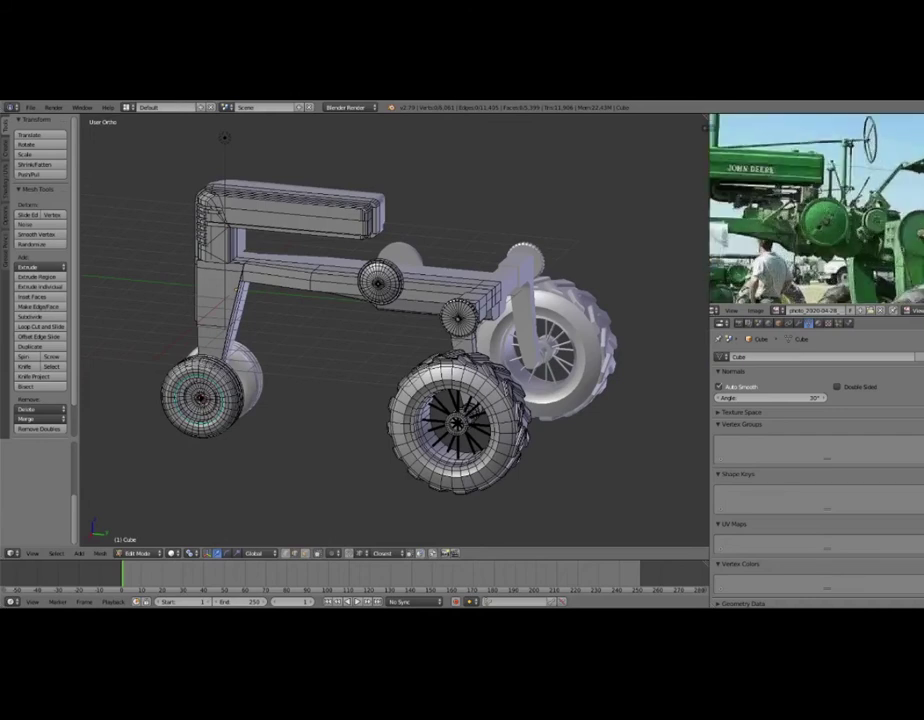
Select the small face on top of the frame and slide it along X.
middle_click_drag(224, 137, 230, 180)
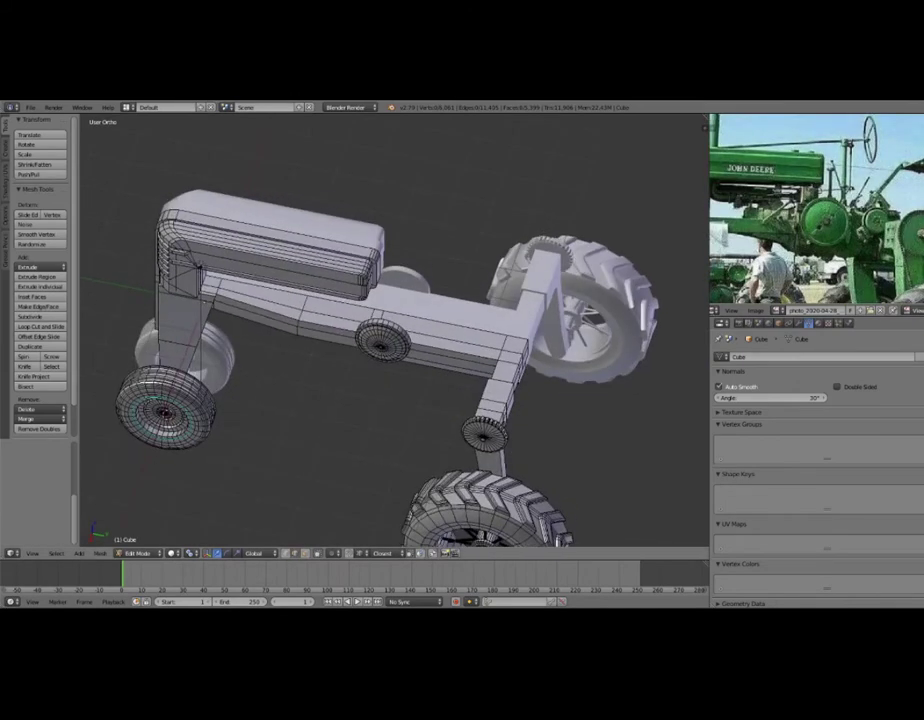
scroll(400, 300, "up", 1)
scroll(400, 300, "up", 2)
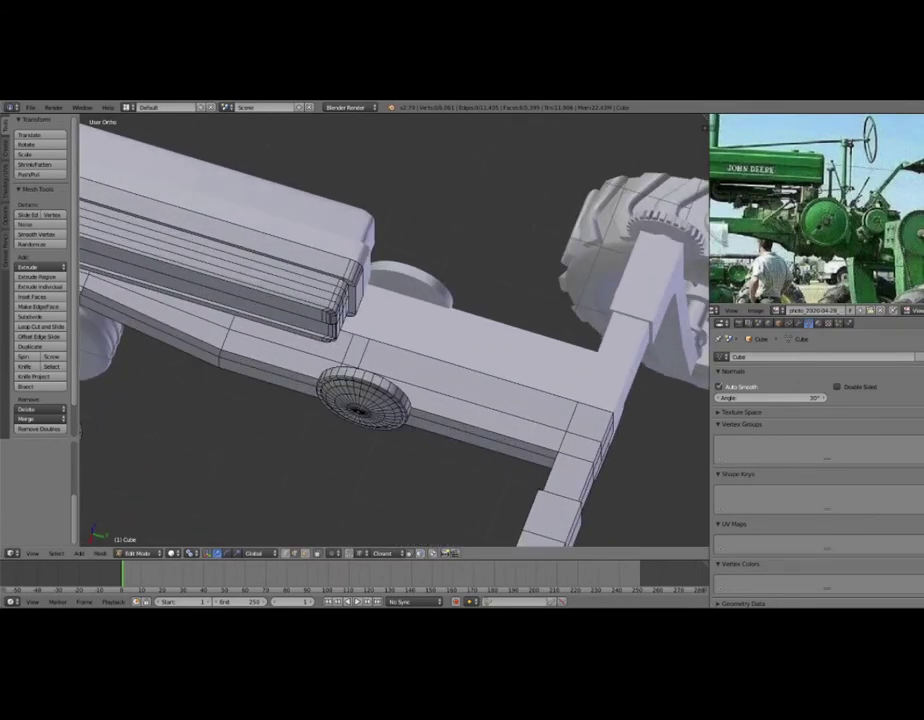
right_click(355, 375)
key("g")
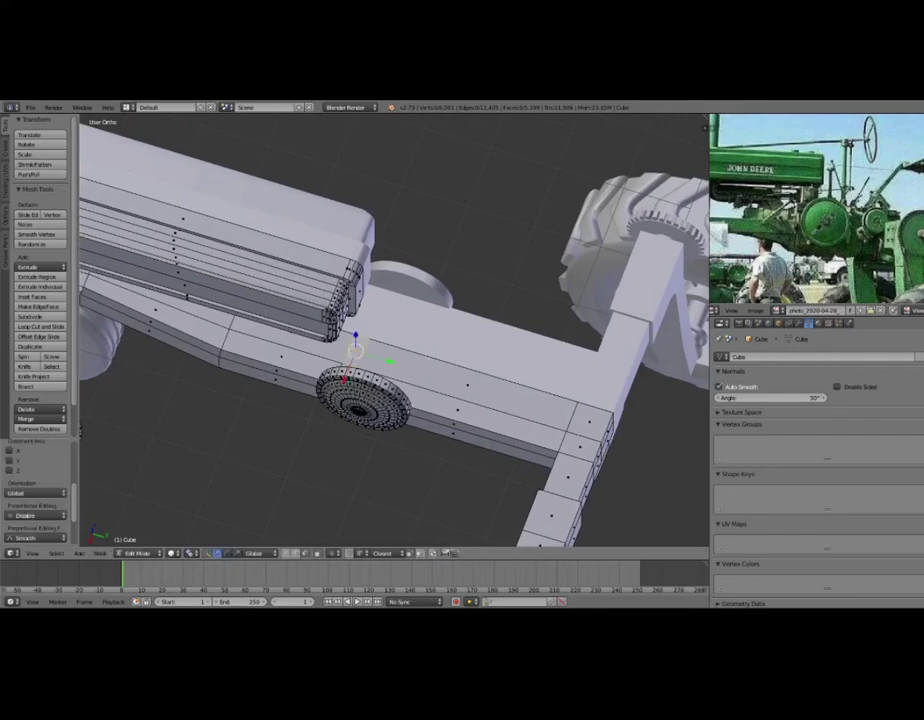
key("g")
left_click(423, 376)
key("g")
left_click(424, 372)
key("g")
key("x")
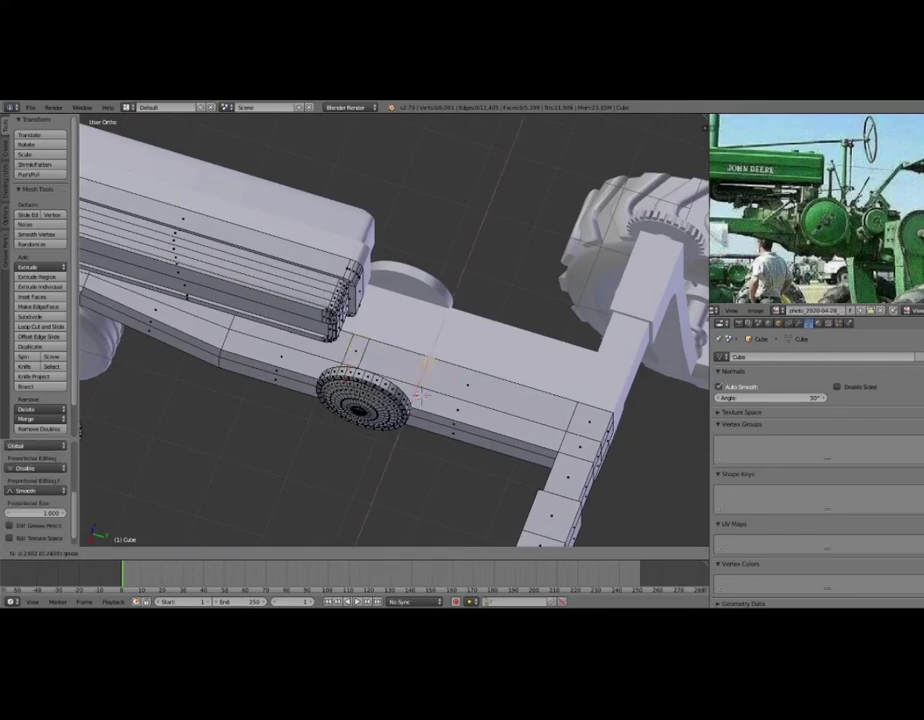
left_click(420, 396)
Extrude the face upward into a thin post and frame it orthographically.
key("e")
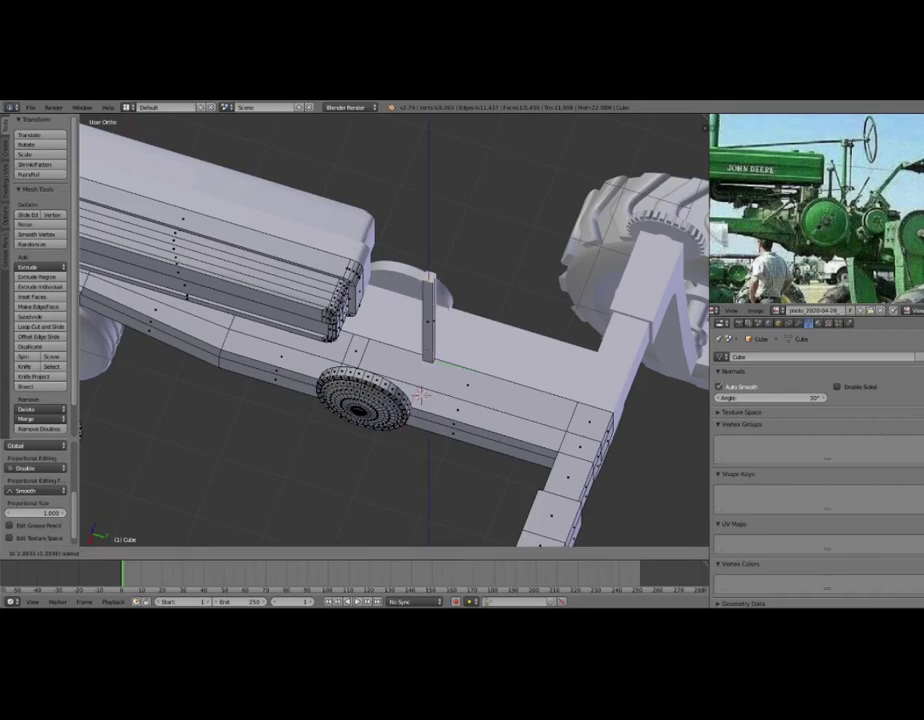
left_click(421, 396)
mouse_move(421, 396)
middle_mouse_down()
mouse_move(428, 305)
mouse_move(440, 300)
middle_mouse_up()
key("KP_Decimal")
scroll(428, 305, "down", 3)
key("KP_5")
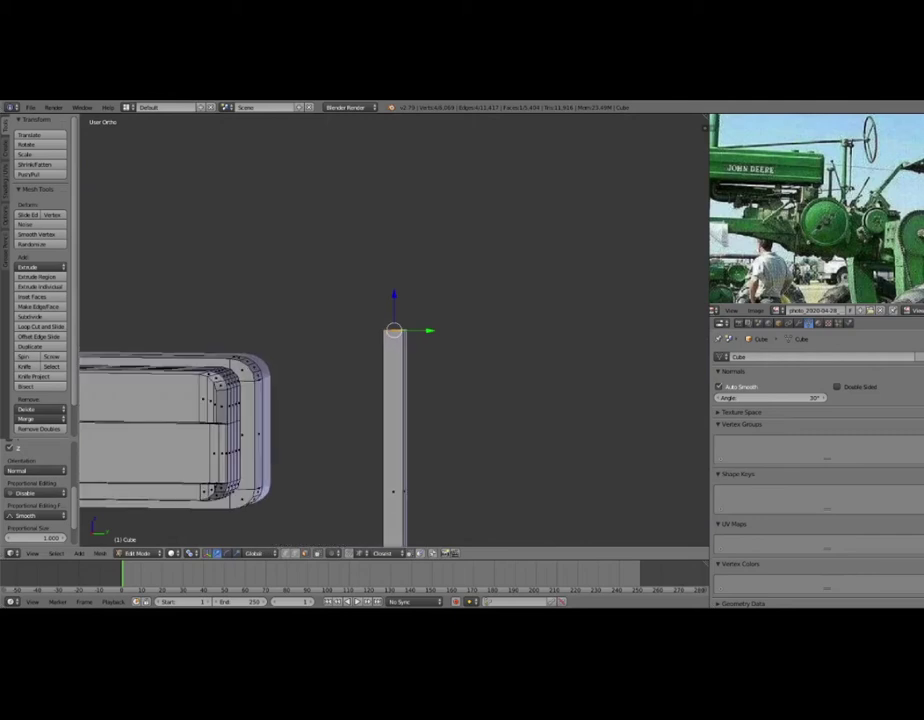
middle_click_drag(428, 305, 430, 320)
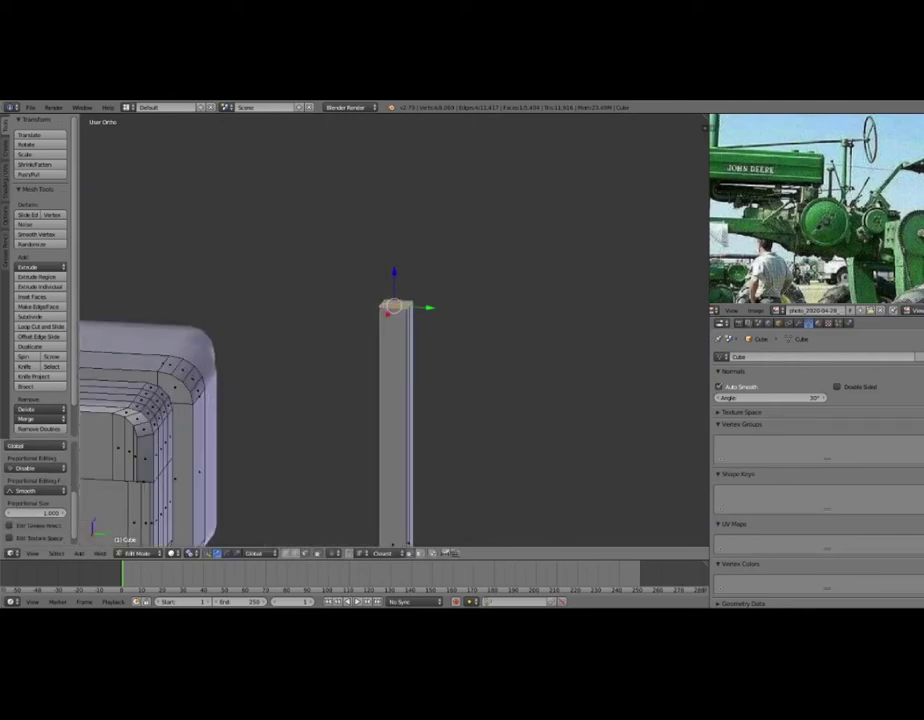
Scale out the post's top face and extrude it into a small cap block.
key("e")
right_click(437, 325)
key("s")
left_click(455, 335)
key("e")
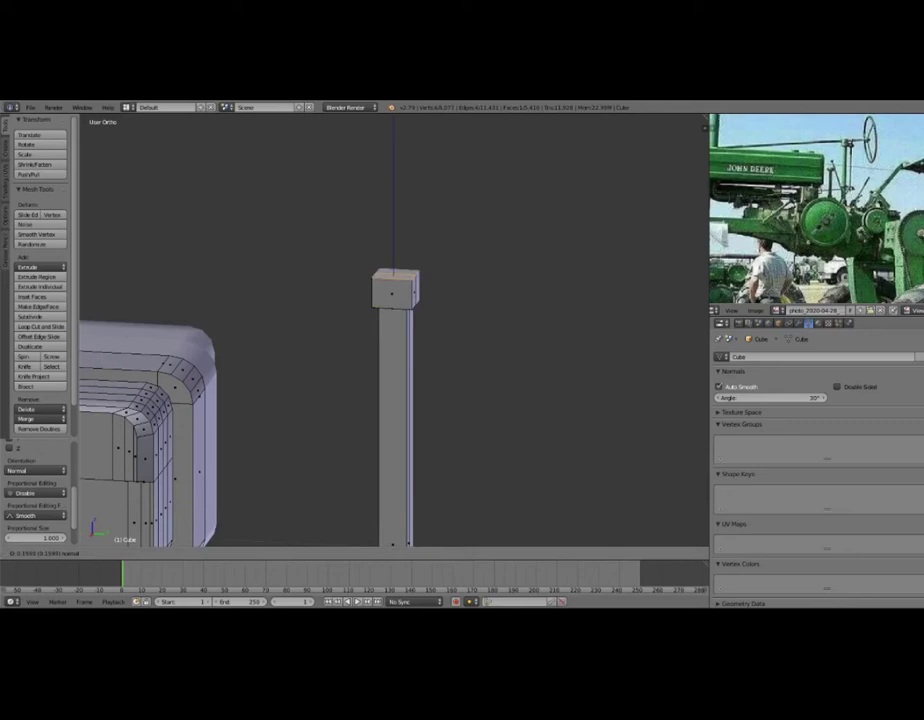
key("Return")
scroll(393, 330, "down", 5)
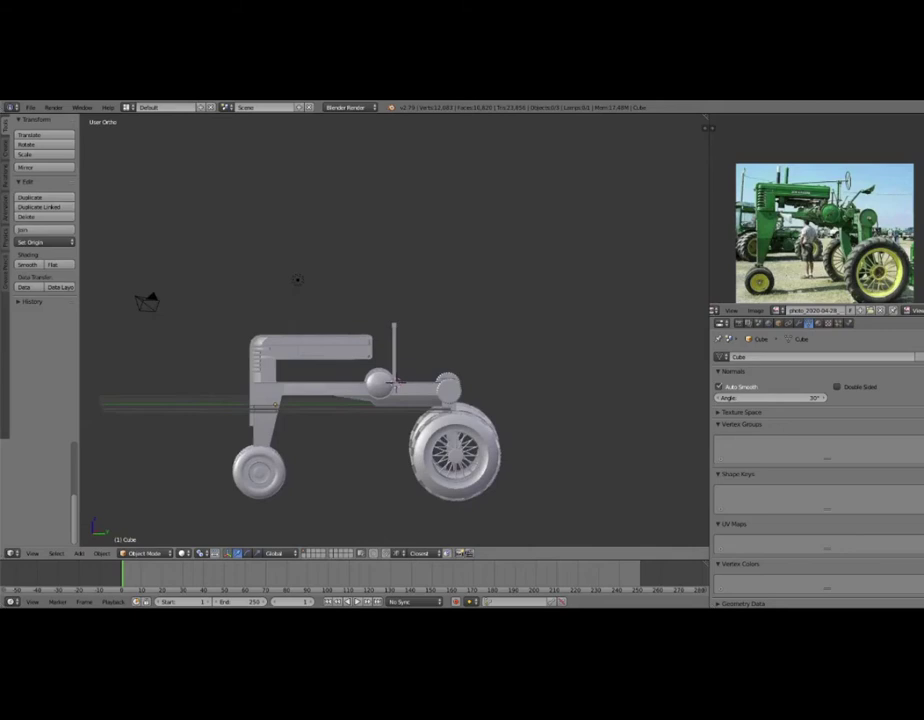
Move closer to the tractor, enter Edit Mode and deselect all geometry.
middle_click_drag(400, 420, 490, 408)
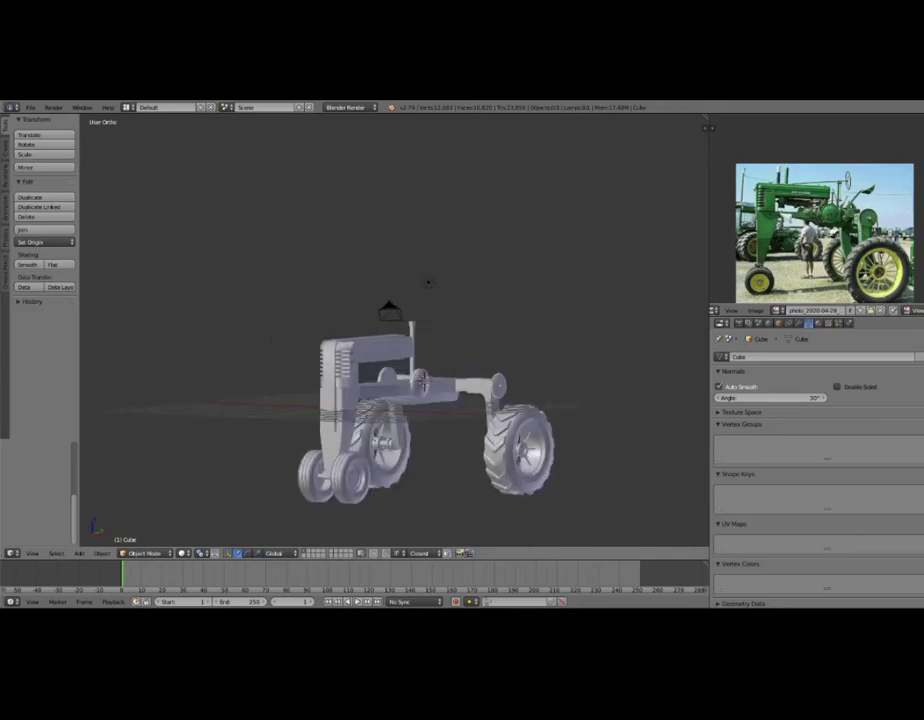
key("alt+Tab")
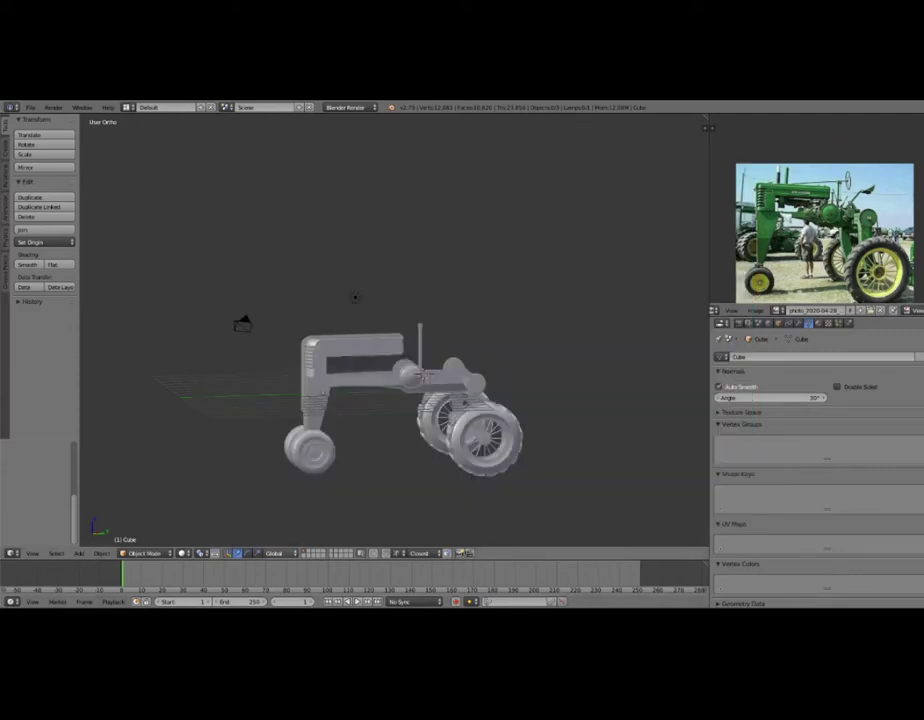
middle_click_drag(300, 330, 420, 300)
scroll(213, 229, "up", 3)
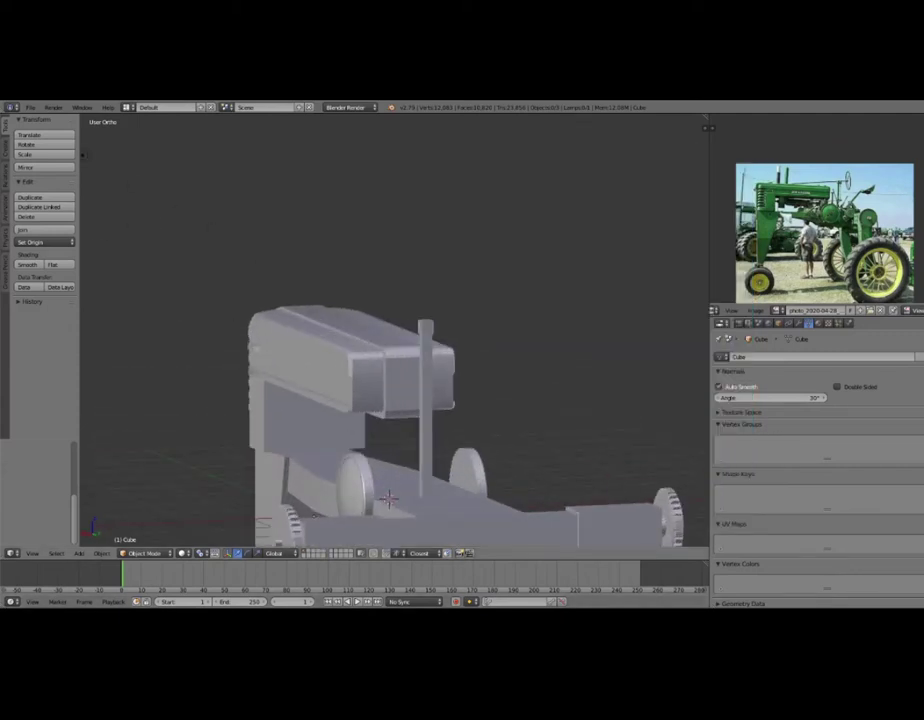
scroll(213, 229, "up", 2)
key("Tab")
scroll(88, 185, "up", 1)
key("a")
Snap the 3D cursor to the post top, return to Object Mode and bring up the Add menu.
mouse_move(457, 496)
middle_mouse_down()
mouse_move(400, 500)
mouse_move(300, 480)
middle_mouse_up()
scroll(824, 230, "up", 2)
scroll(390, 420, "up", 2)
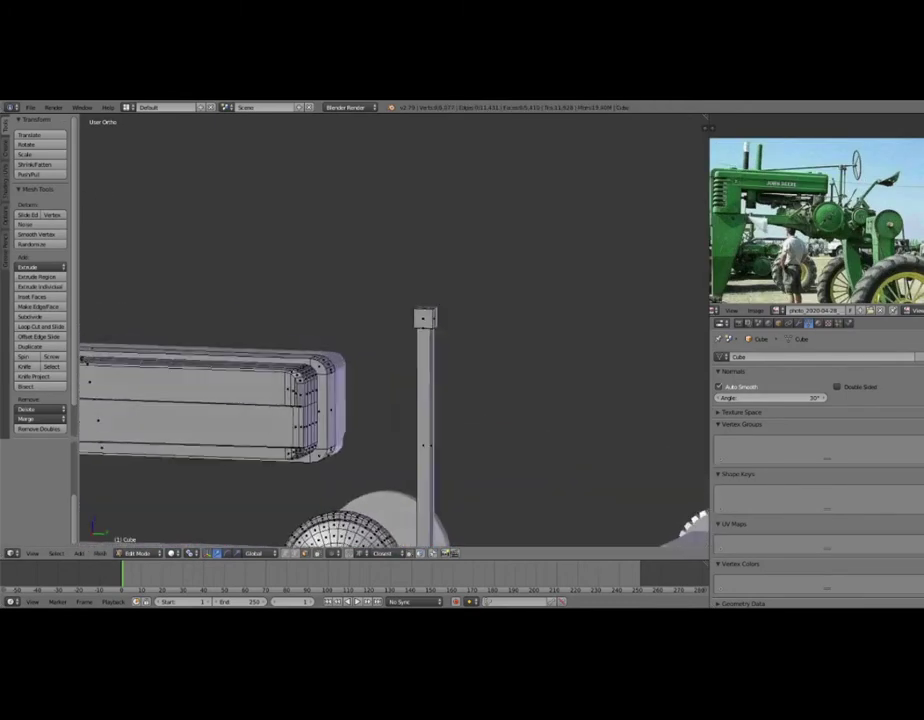
middle_click_drag(400, 450, 380, 480)
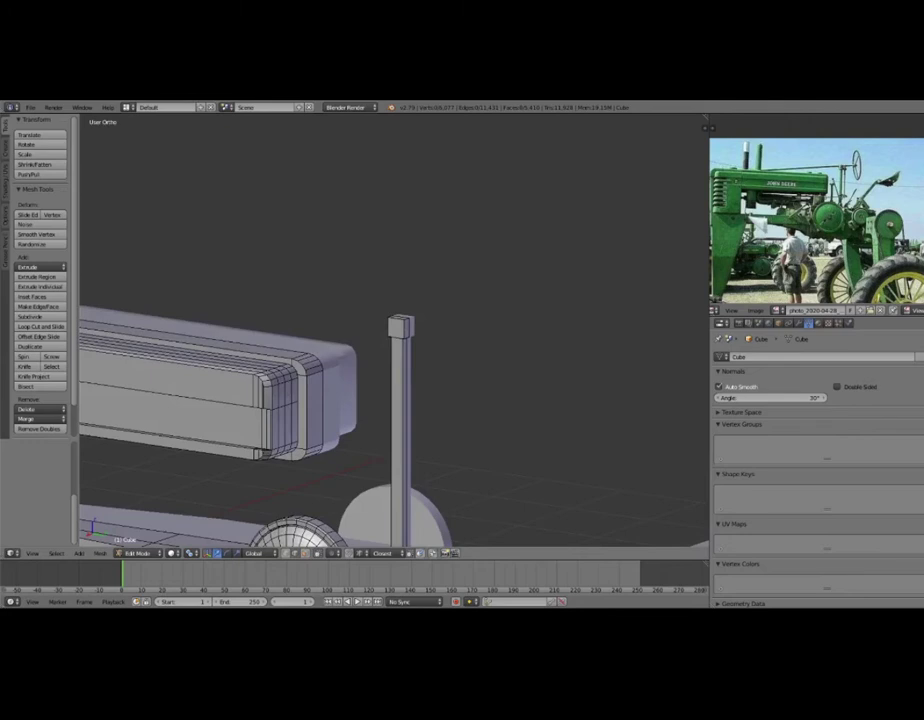
middle_click_drag(405, 380, 410, 380)
key("shift+s")
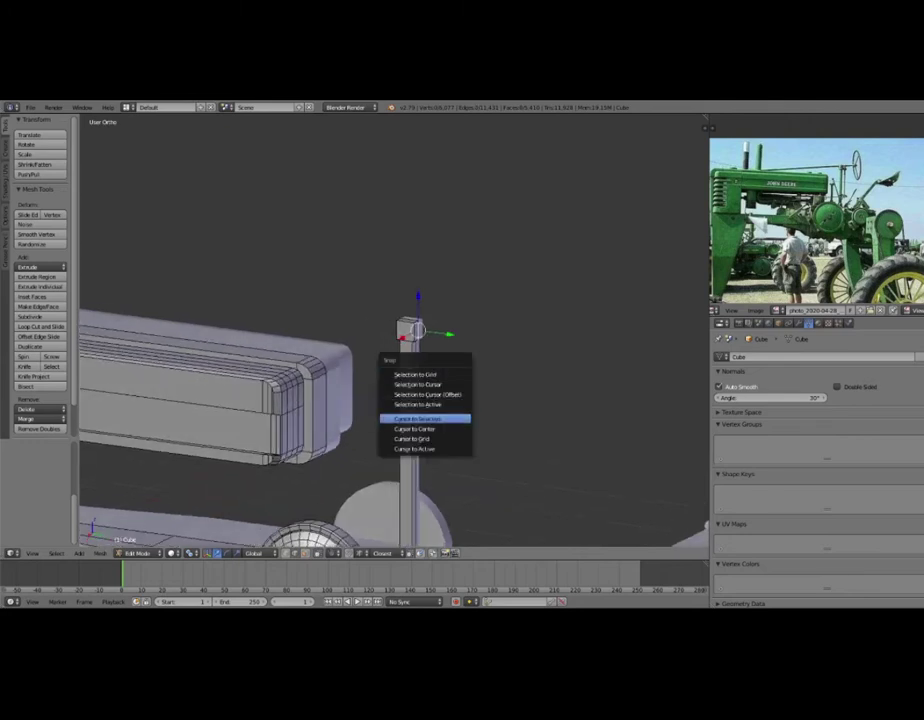
left_click(422, 416)
key("Tab")
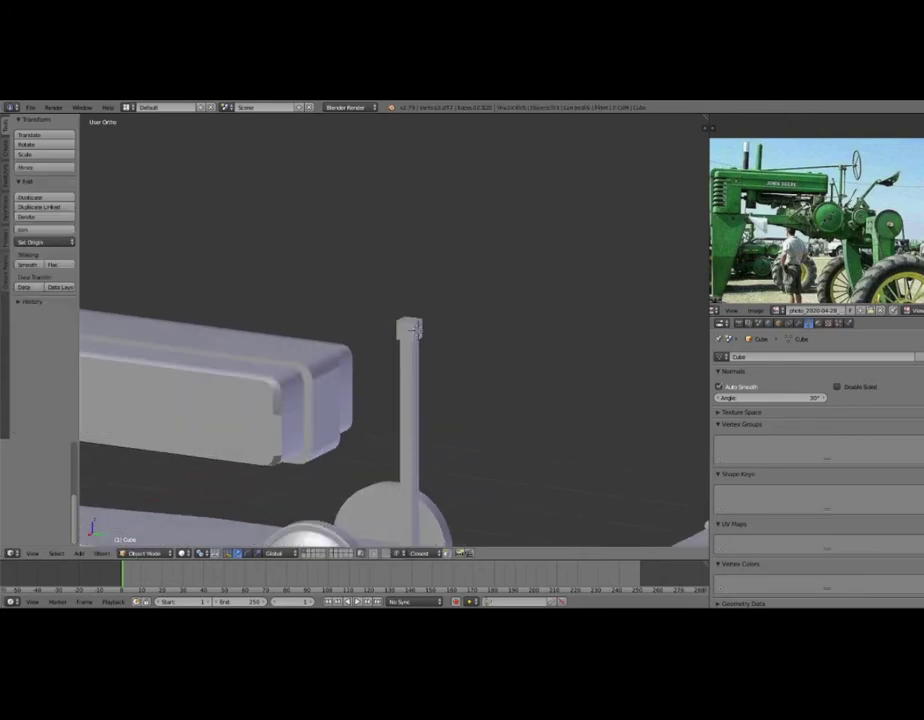
key("shift+a")
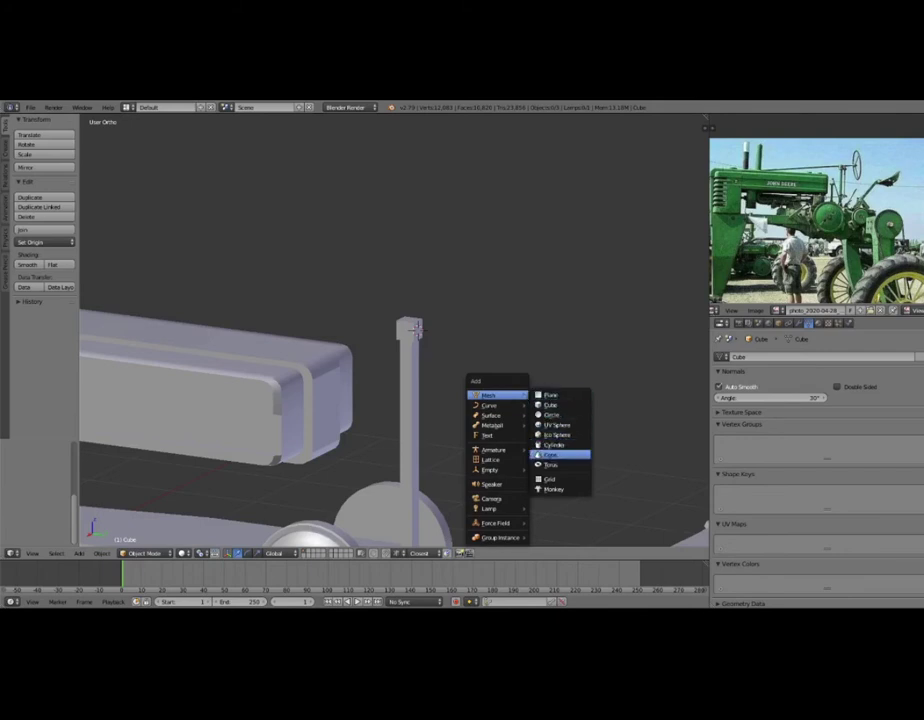
Add a torus at the top of the steering post.
left_click(551, 464)
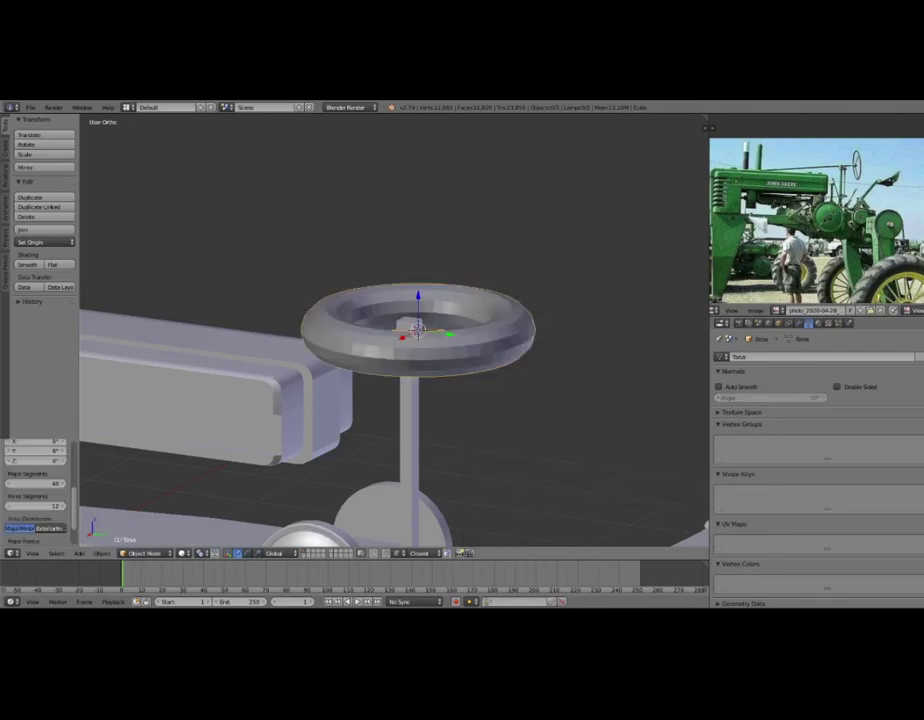
middle_click_drag(420, 420, 440, 380)
scroll(37, 490, "up", 5)
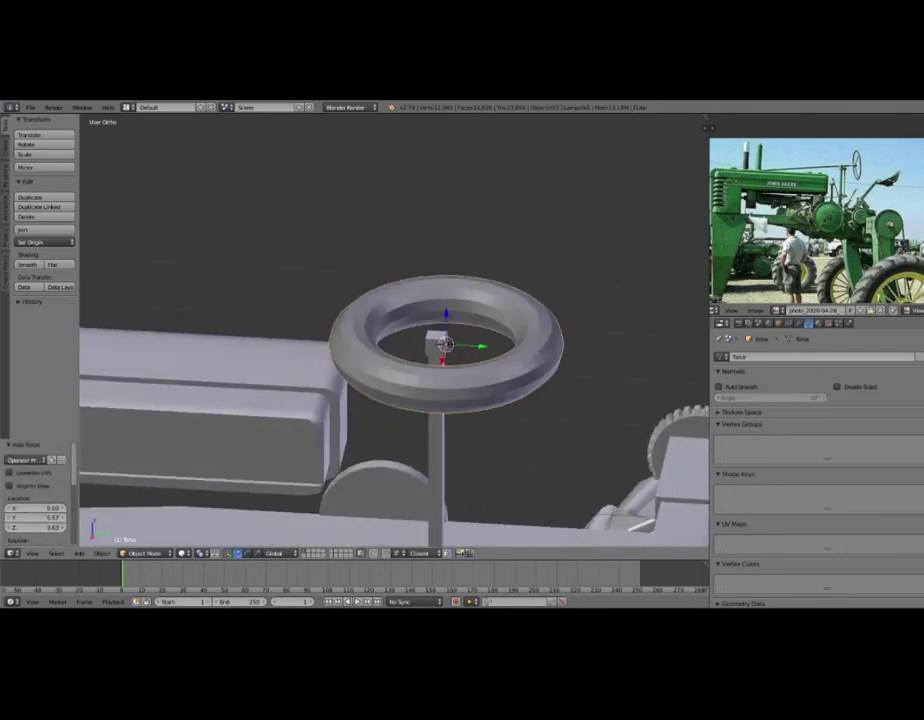
scroll(37, 490, "down", 2)
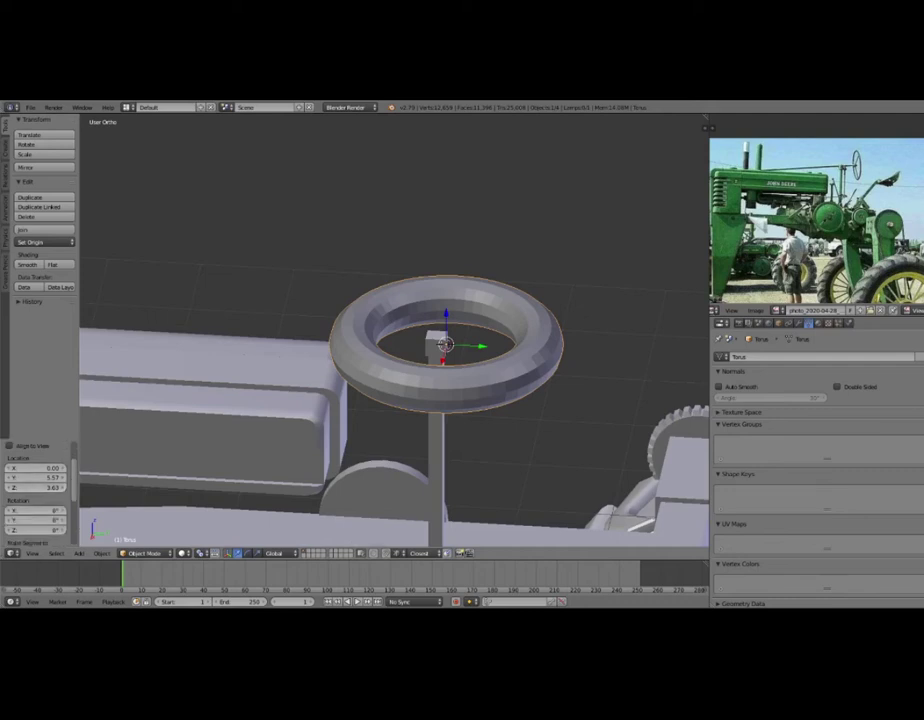
scroll(37, 490, "down", 3)
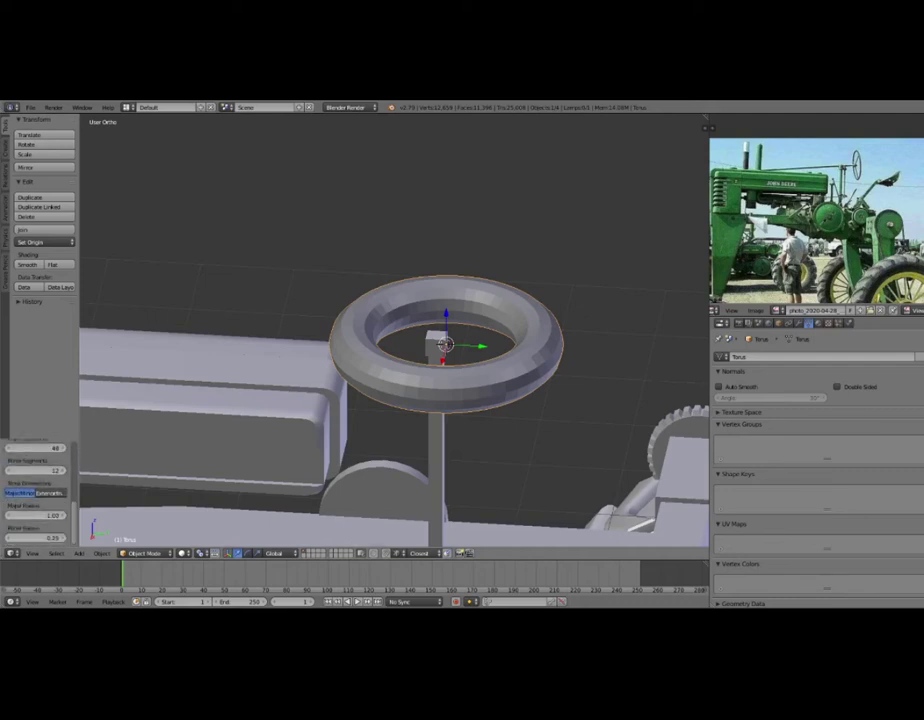
scroll(445, 345, "down", 4)
mouse_move(445, 345)
middle_mouse_down()
mouse_move(124, 330)
mouse_move(664, 274)
mouse_move(83, 371)
mouse_move(174, 287)
middle_mouse_up()
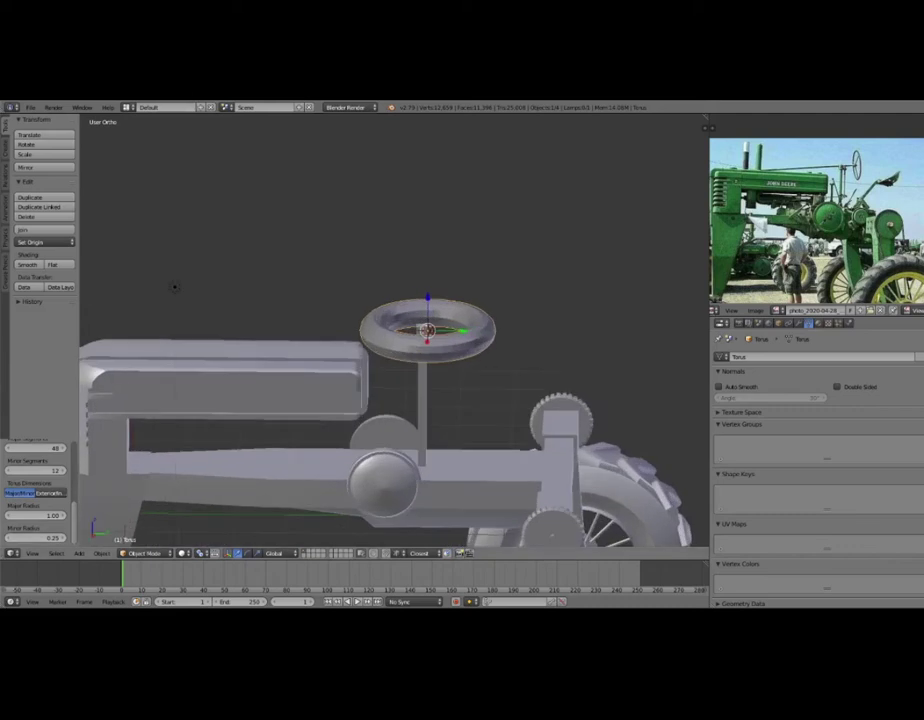
Thin the torus to minor radius 0.01 with fewer minor segments, then inspect the ring.
type("0.01")
key("Return")
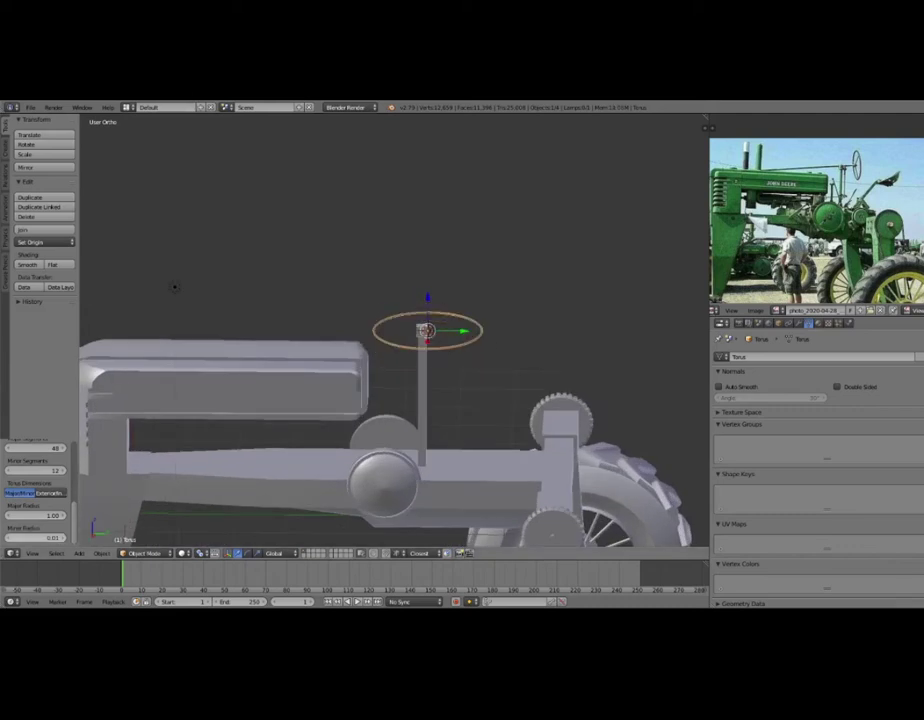
scroll(38, 490, "up", 5)
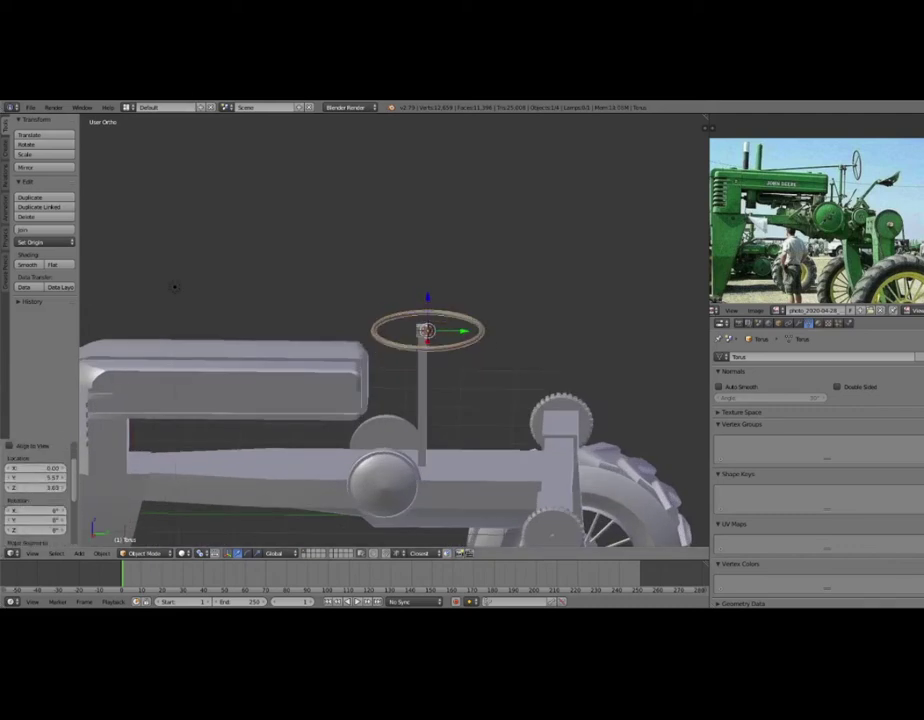
scroll(38, 490, "down", 2)
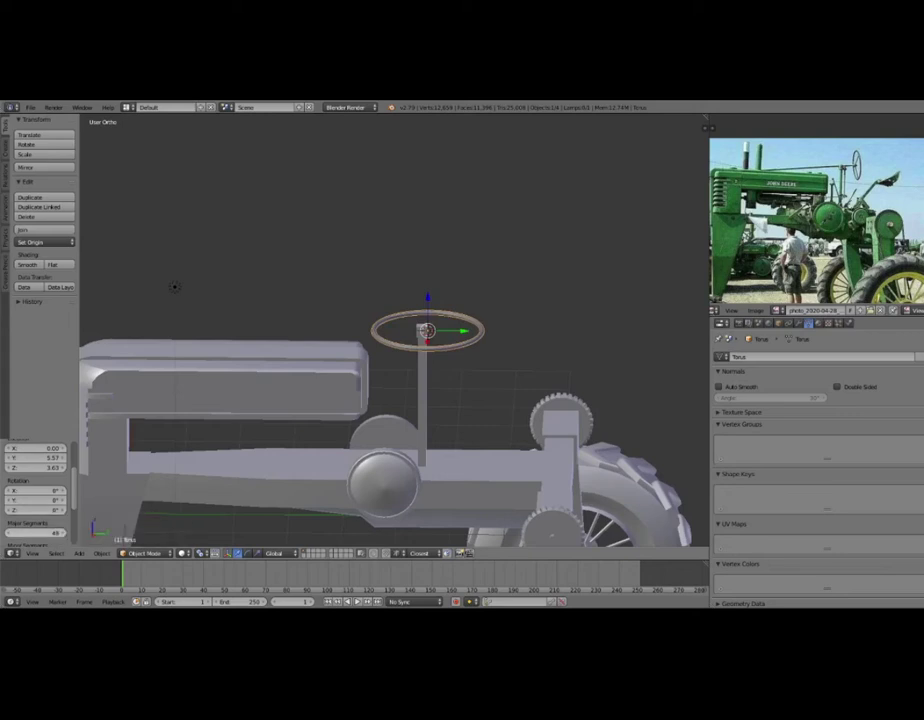
scroll(38, 490, "down", 2)
left_click_drag(40, 515, 15, 515)
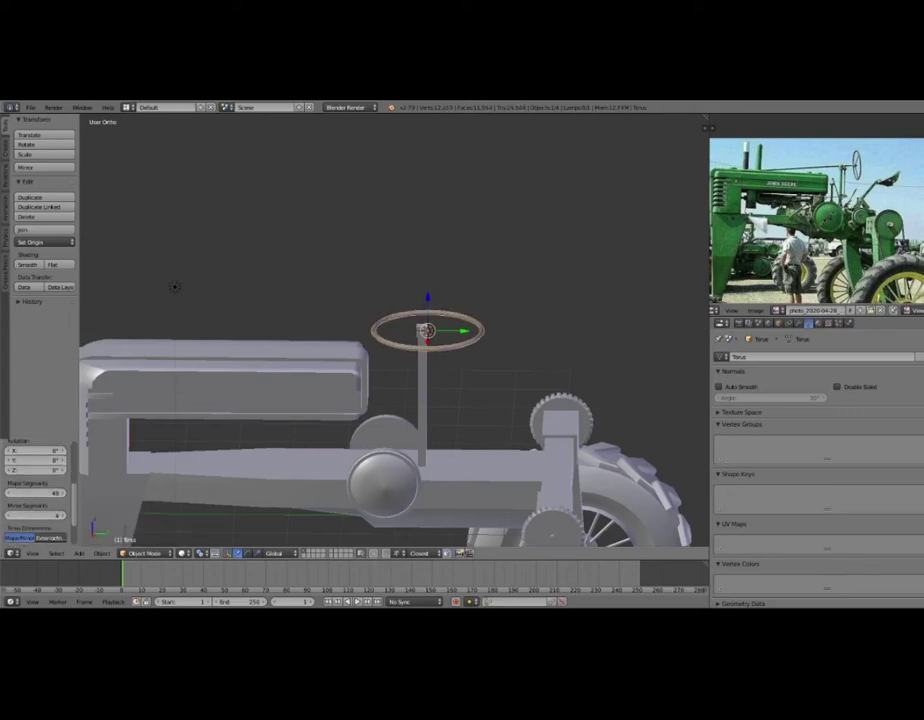
middle_click_drag(400, 330, 450, 300)
scroll(350, 318, "up", 3)
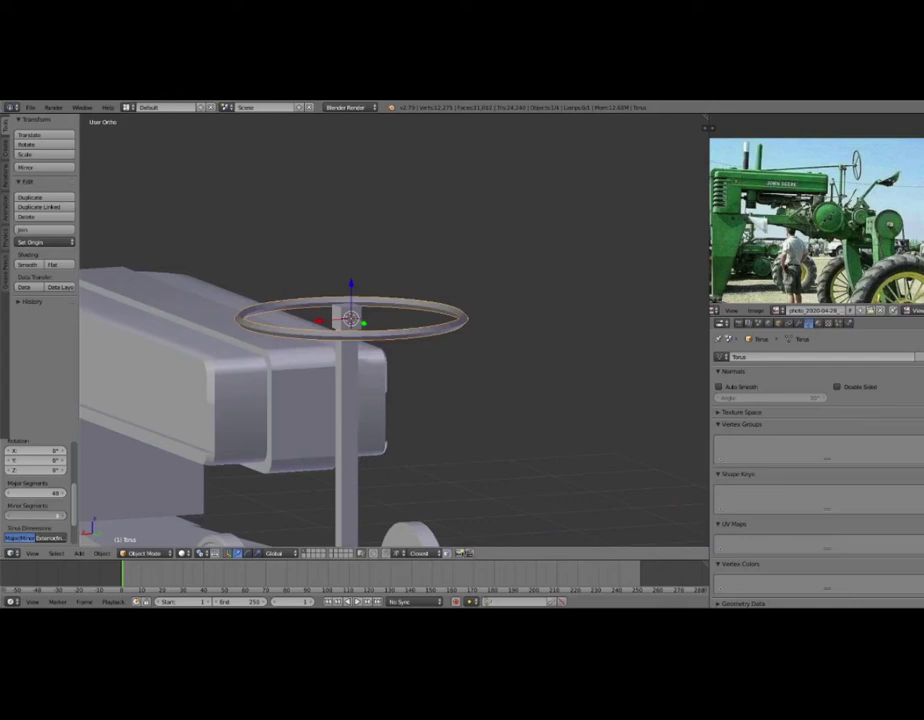
middle_click_drag(400, 400, 400, 330)
scroll(35, 490, "up", 5)
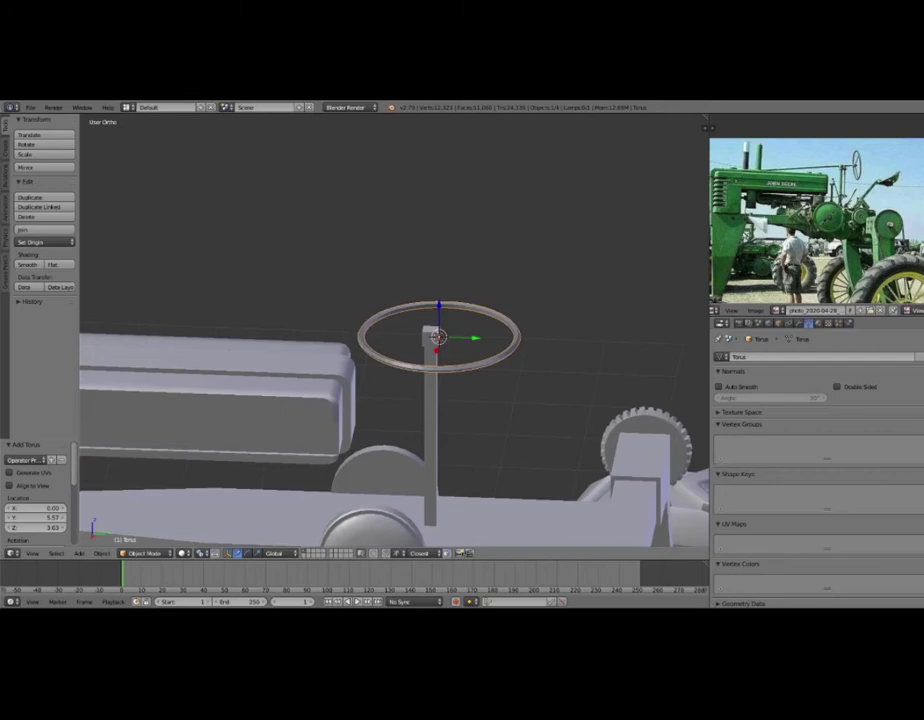
scroll(395, 330, "up", 2)
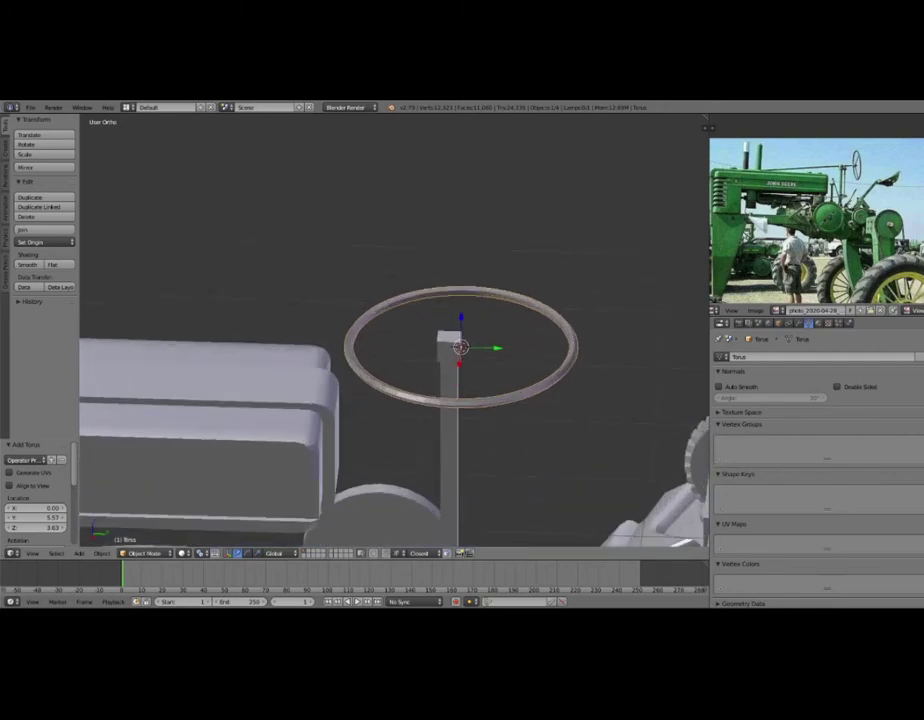
middle_click_drag(400, 330, 400, 350)
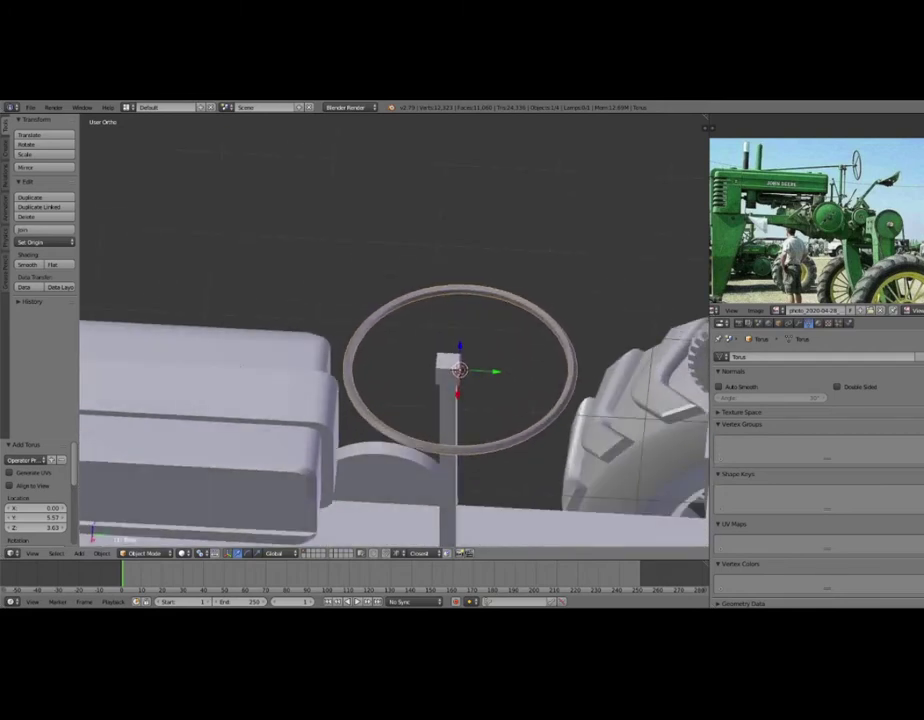
Inside the torus mesh, add a cylinder with its vertex count lowered to 12.
key("Tab")
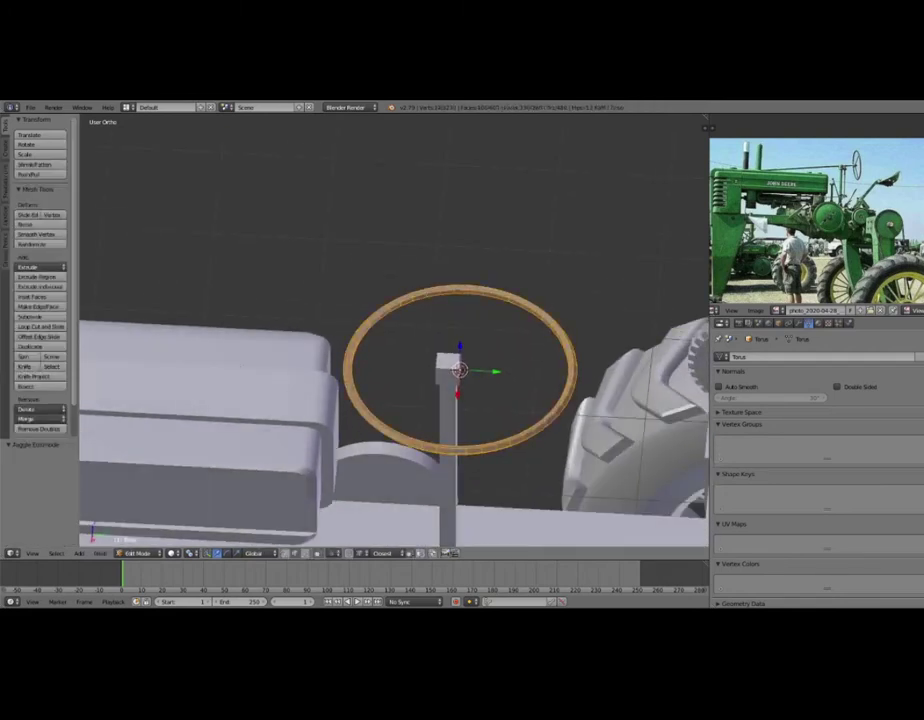
key("a")
key("shift+a")
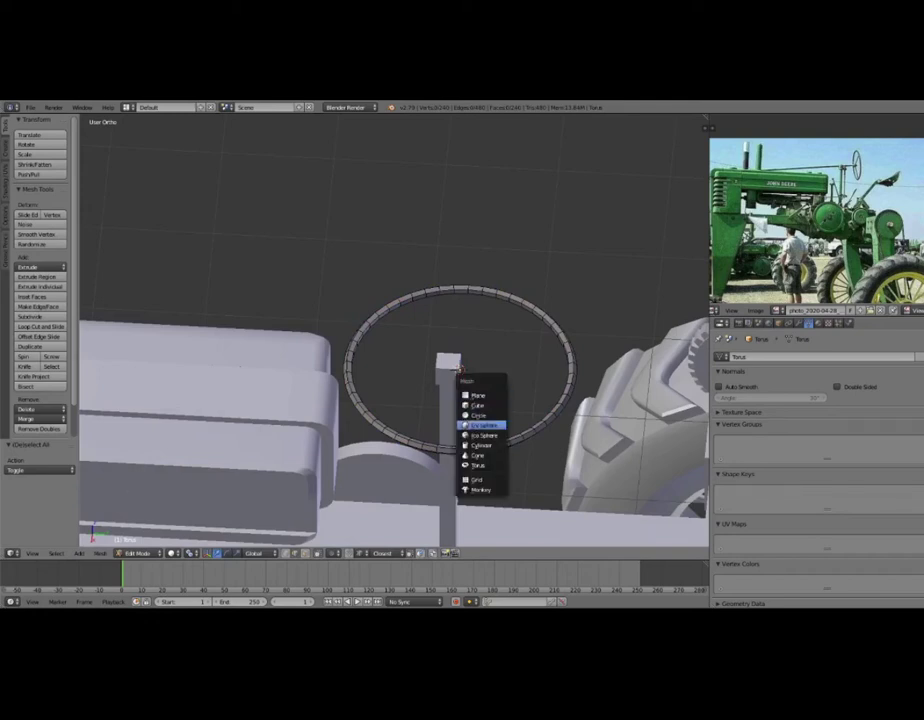
left_click(485, 455)
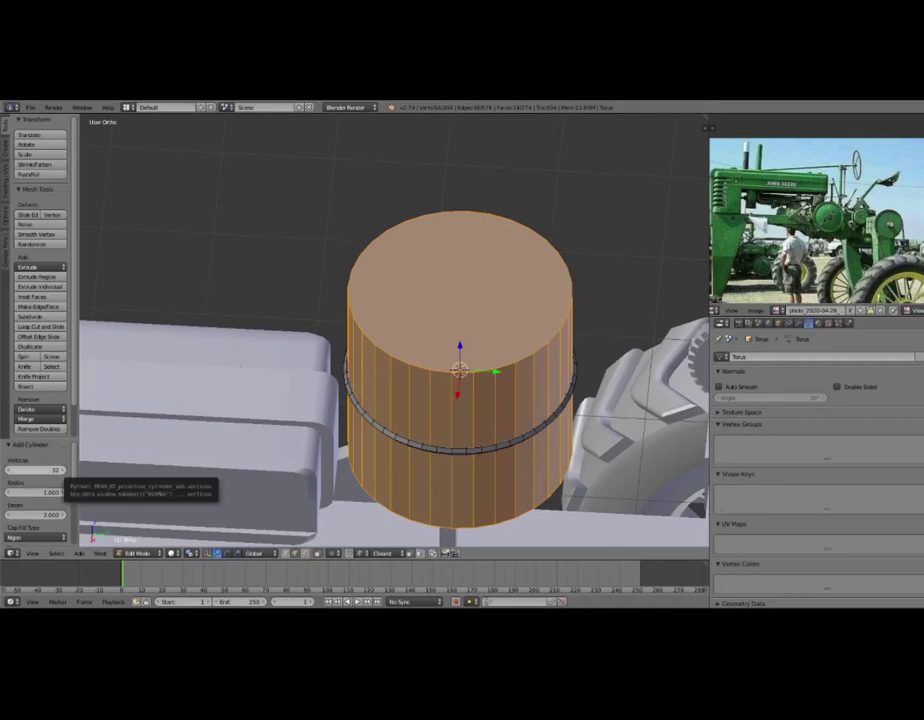
left_click(62, 470)
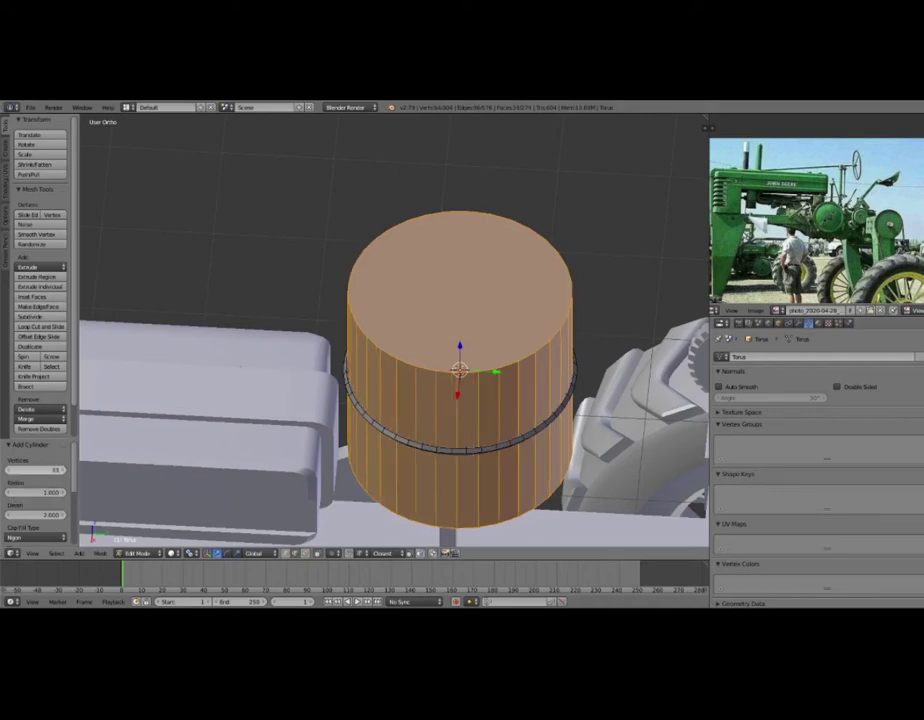
mouse_move(40, 470)
left_mouse_down()
mouse_move(20, 470)
mouse_move(40, 470)
left_mouse_up()
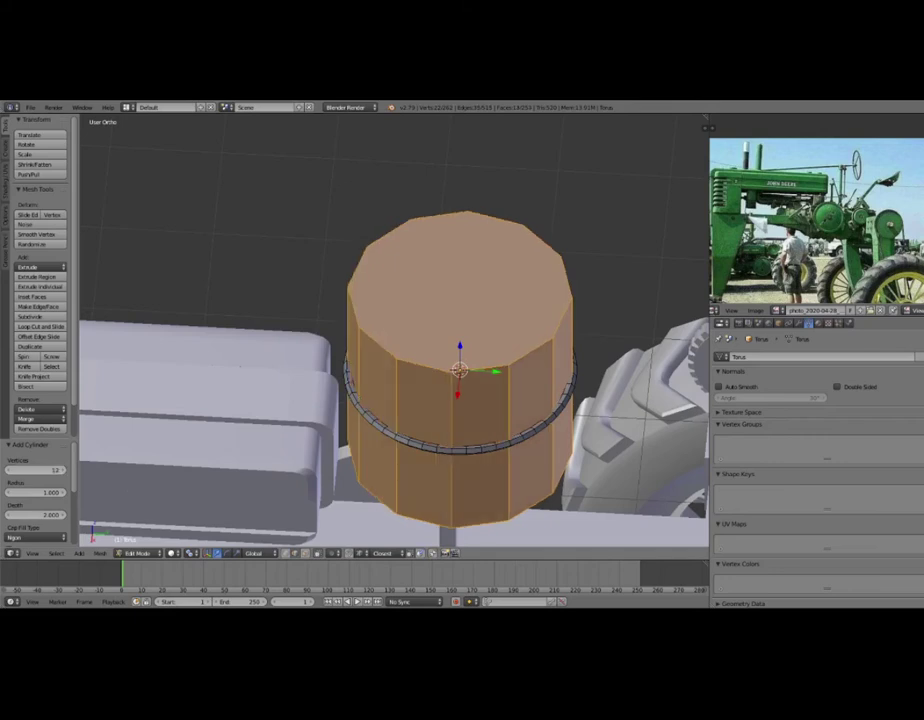
Scale the cylinder down into a small hub at the ring's centre.
key("s")
left_click(522, 407)
key("s")
left_click(525, 410)
Flatten the hub cylinder into a thin disc by scaling along Z.
key("KP_Decimal")
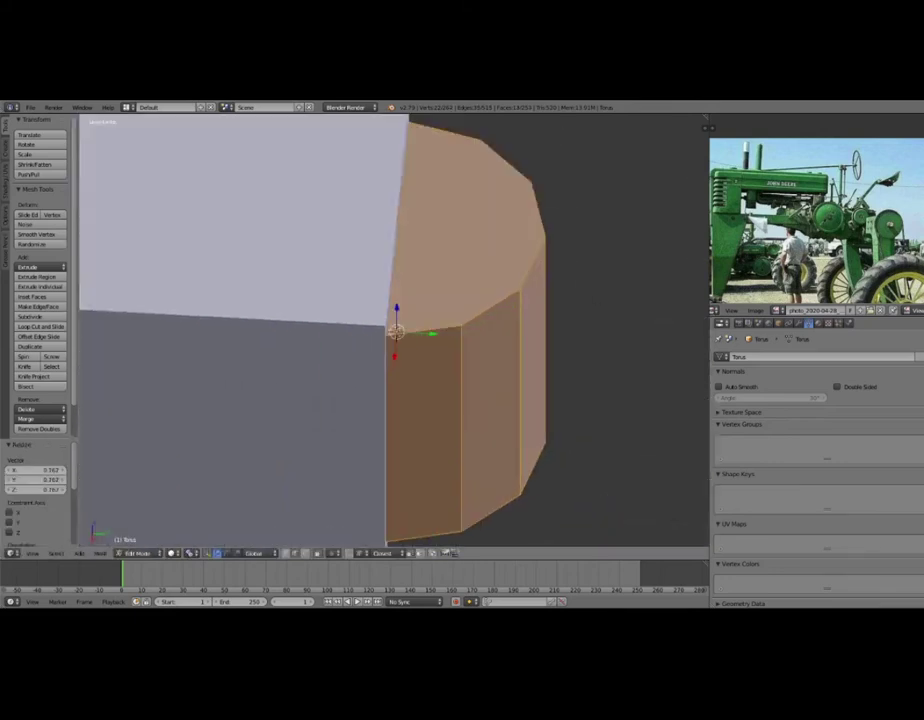
scroll(500, 391, "down", 4)
scroll(500, 391, "down", 2)
key("s")
key("z")
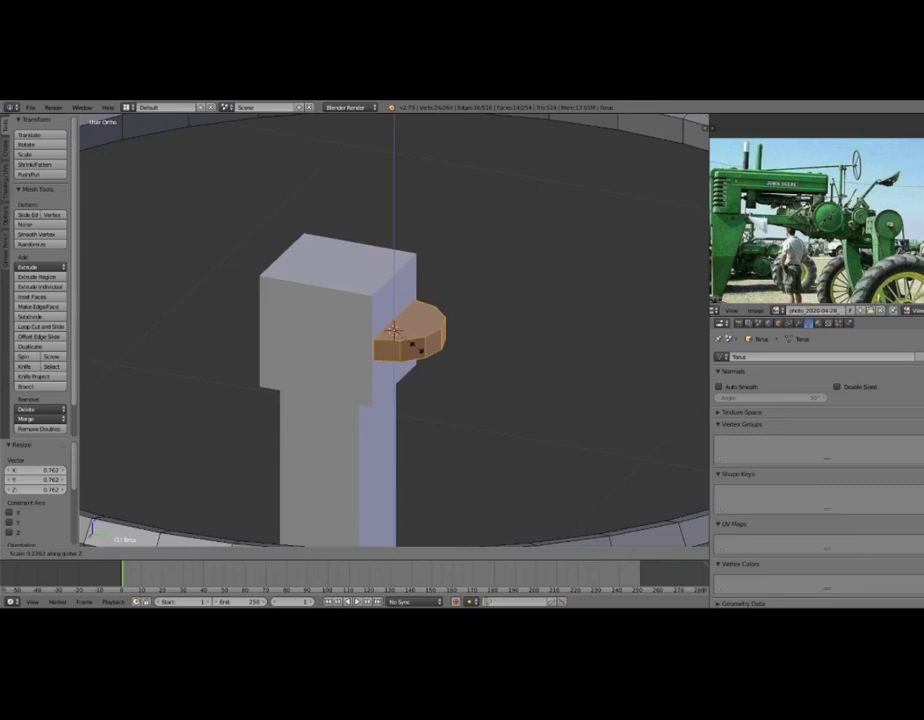
left_click(425, 347)
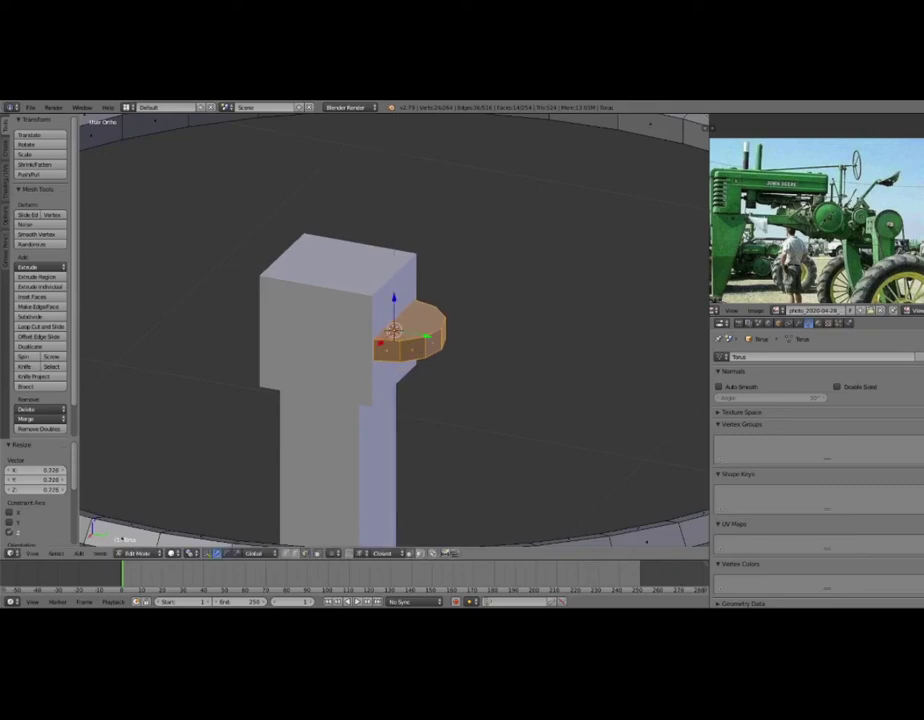
Switch to wireframe to view the hub's side faces from above, then return to solid shading.
scroll(394, 330, "down", 2)
scroll(394, 330, "up", 3)
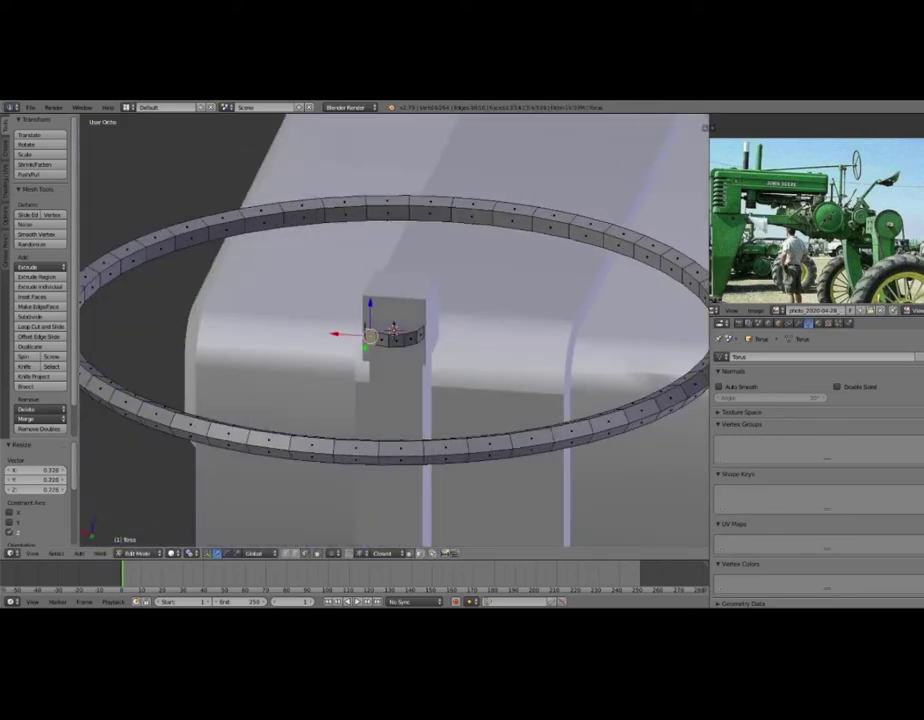
middle_click_drag(394, 330, 394, 380)
key("z")
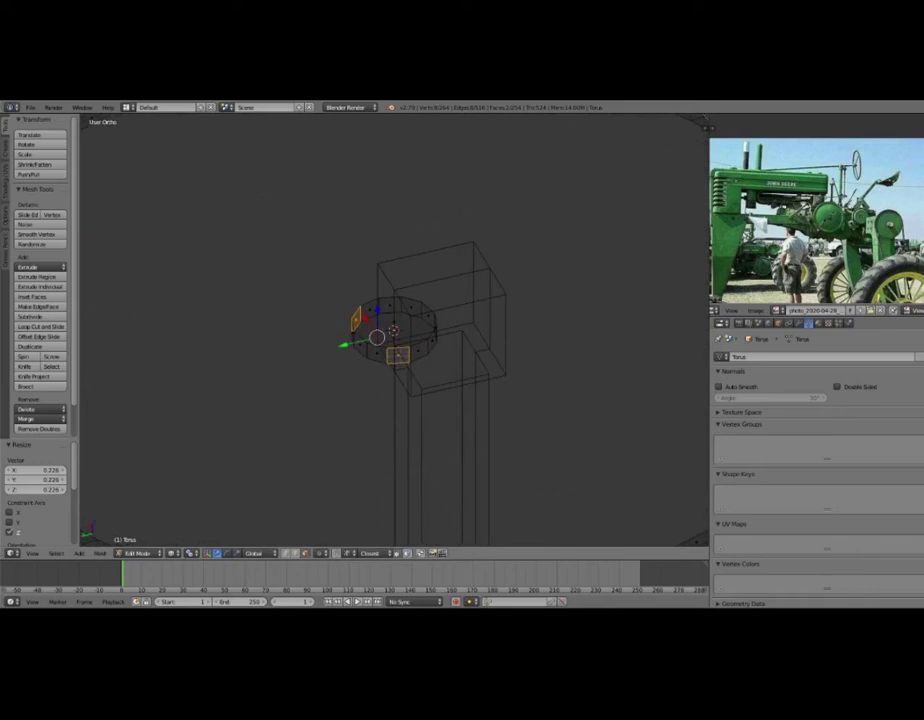
scroll(394, 330, "up", 4)
mouse_move(394, 330)
middle_mouse_down()
mouse_move(400, 340)
mouse_move(380, 345)
mouse_move(335, 430)
middle_mouse_up()
scroll(394, 330, "down", 4)
key("z")
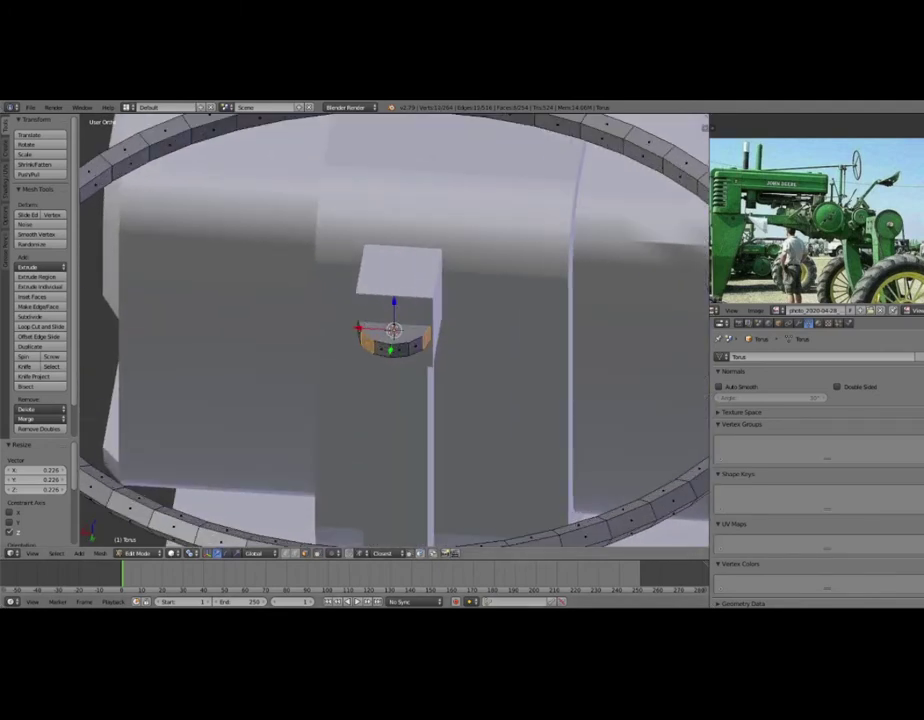
Undo the first try, then re-extrude the hub faces into three spokes reaching the torus rim.
key("e")
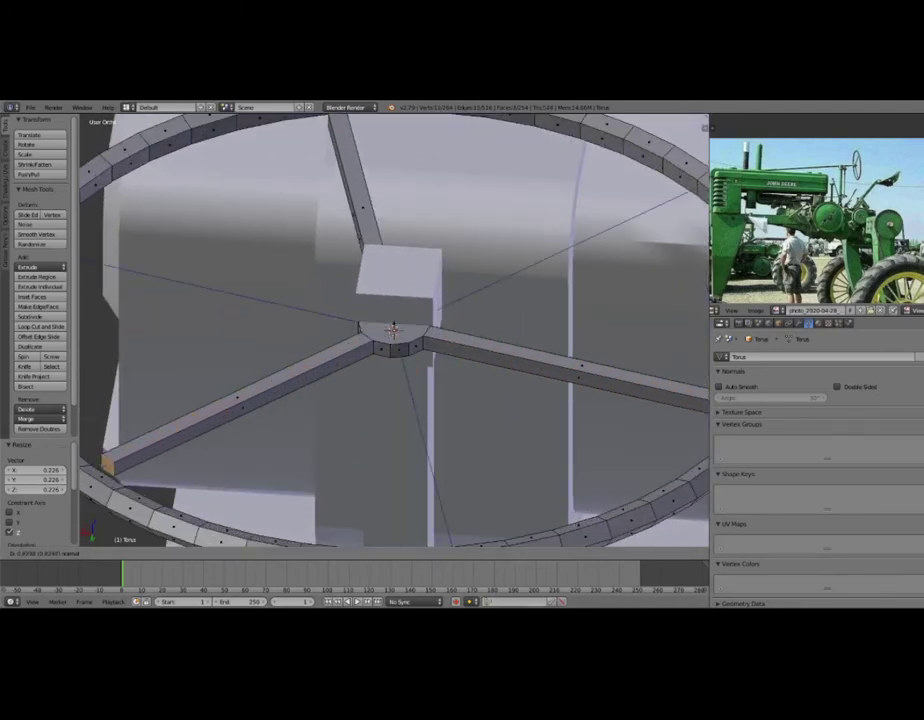
key("Return")
scroll(393, 330, "down", 3)
middle_click_drag(393, 400, 440, 385)
key("ctrl+z")
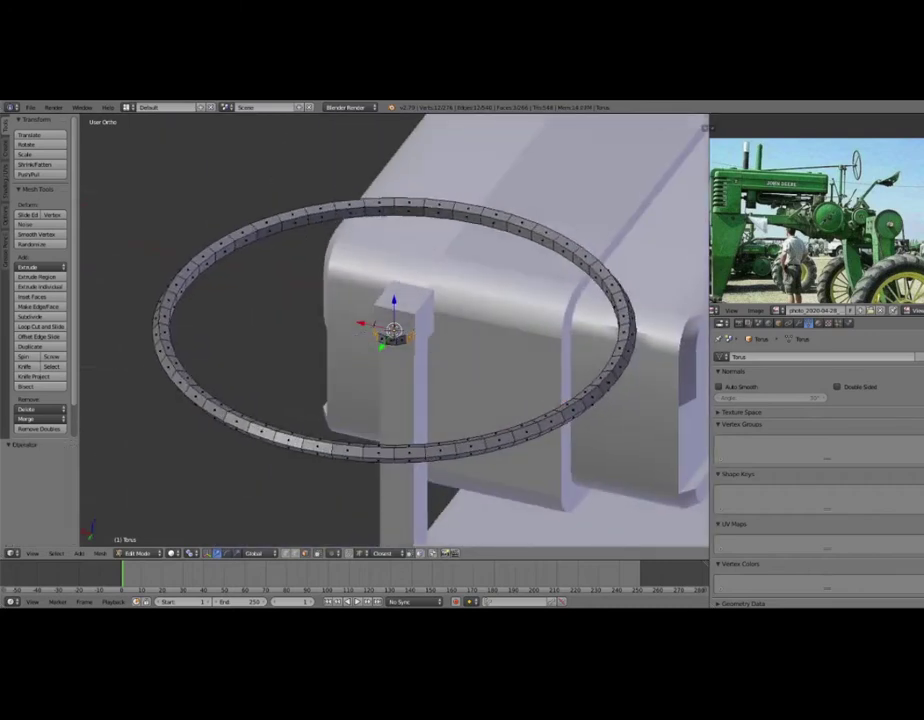
scroll(393, 330, "down", 3)
key("e")
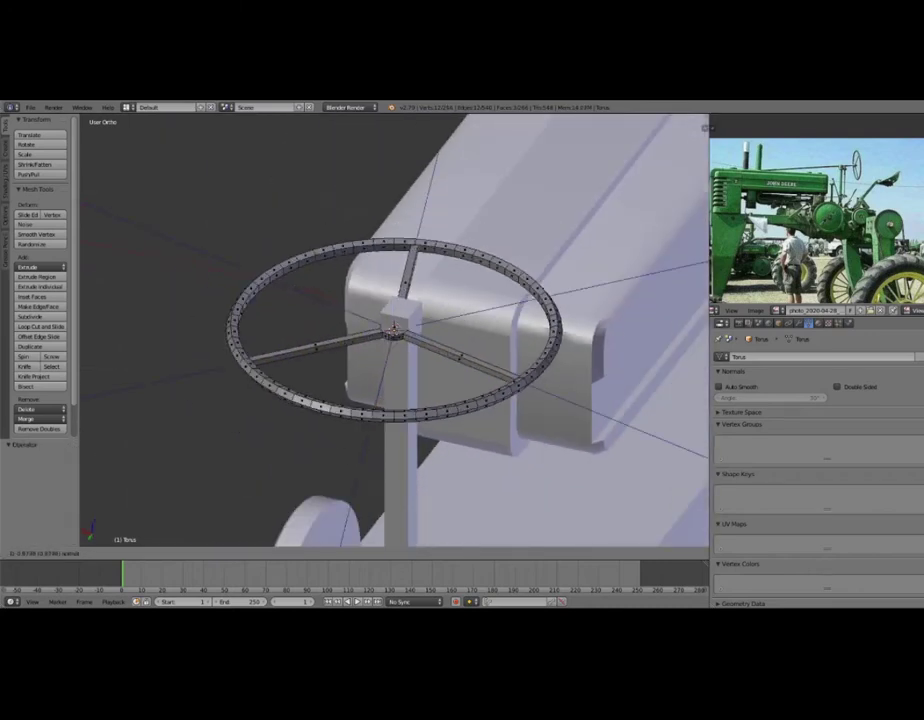
key("Return")
left_click(505, 400)
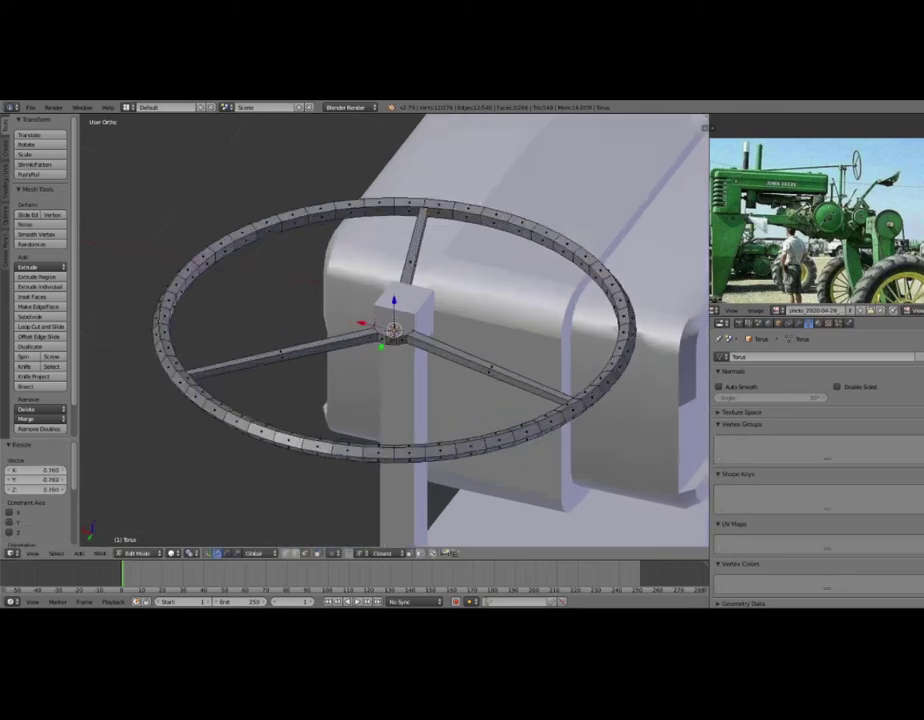
mouse_move(505, 400)
middle_mouse_down()
mouse_move(290, 355)
mouse_move(393, 330)
middle_mouse_up()
scroll(400, 350, "up", 3)
Extrude the selected hub faces and scale them down to 0.804 to form a hub ring.
key("Tab")
scroll(400, 330, "up", 3)
key("Tab")
key("ctrl+KP_1")
key("e")
left_click(393, 330)
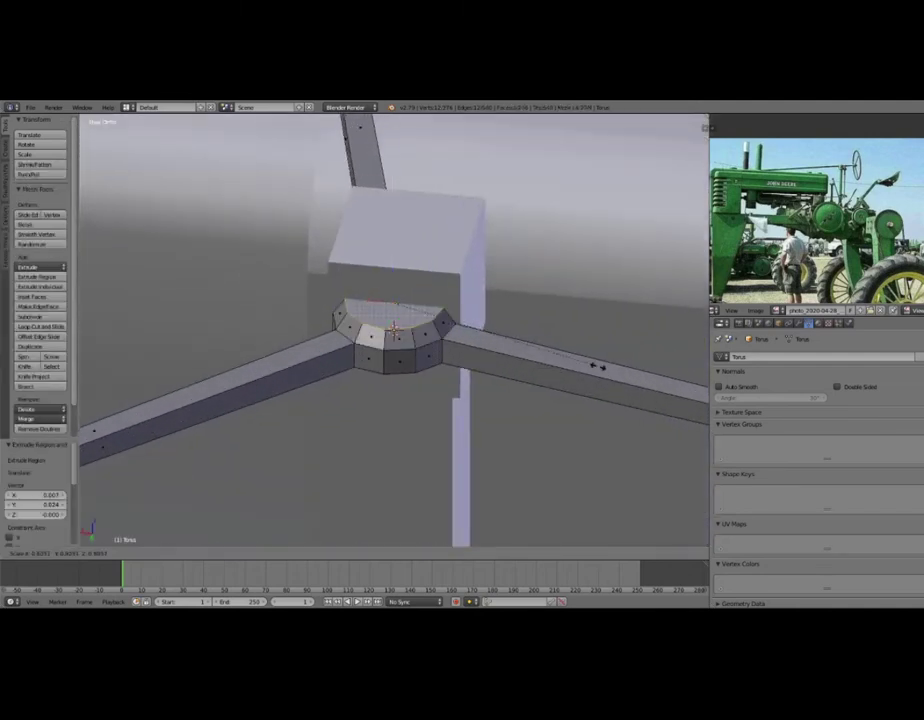
key("KP_1")
middle_click_drag(597, 366, 560, 340)
scroll(560, 340, "down", 3)
key("s")
key("Return")
Orbit and zoom to inspect the wheel edge-on and the tractor from the side.
mouse_move(393, 330)
middle_mouse_down()
mouse_move(380, 320)
mouse_move(330, 320)
mouse_move(380, 310)
mouse_move(385, 330)
mouse_move(300, 315)
middle_mouse_up()
scroll(393, 330, "up", 2)
scroll(393, 330, "up", 2)
scroll(300, 315, "down", 2)
mouse_move(169, 305)
middle_mouse_down()
mouse_move(204, 309)
mouse_move(204, 250)
middle_mouse_up()
scroll(204, 279, "up", 3)
scroll(204, 250, "up", 3)
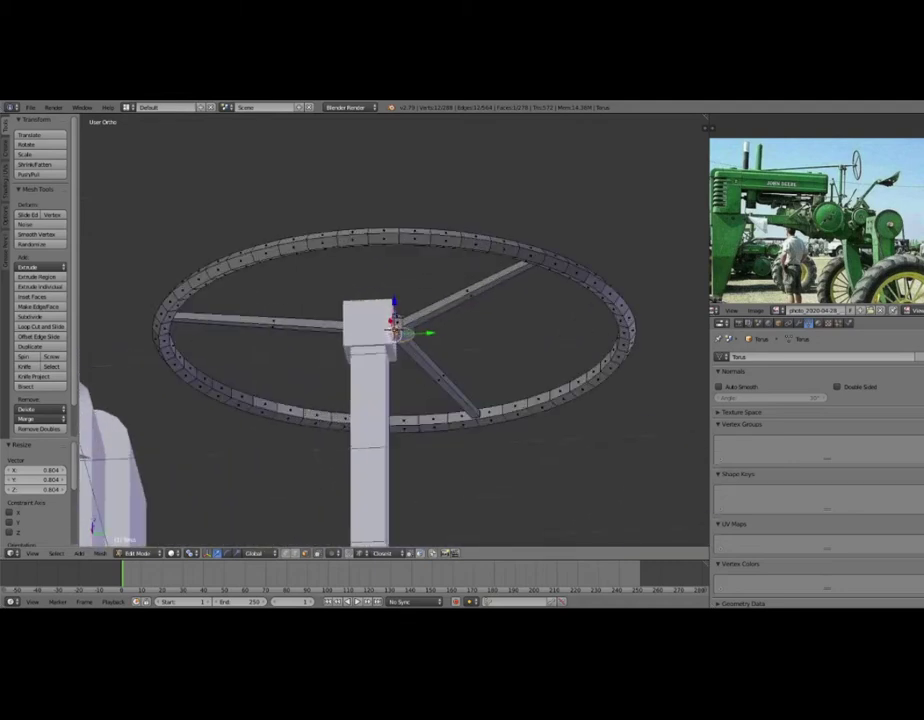
left_click(395, 330)
scroll(395, 330, "down", 4)
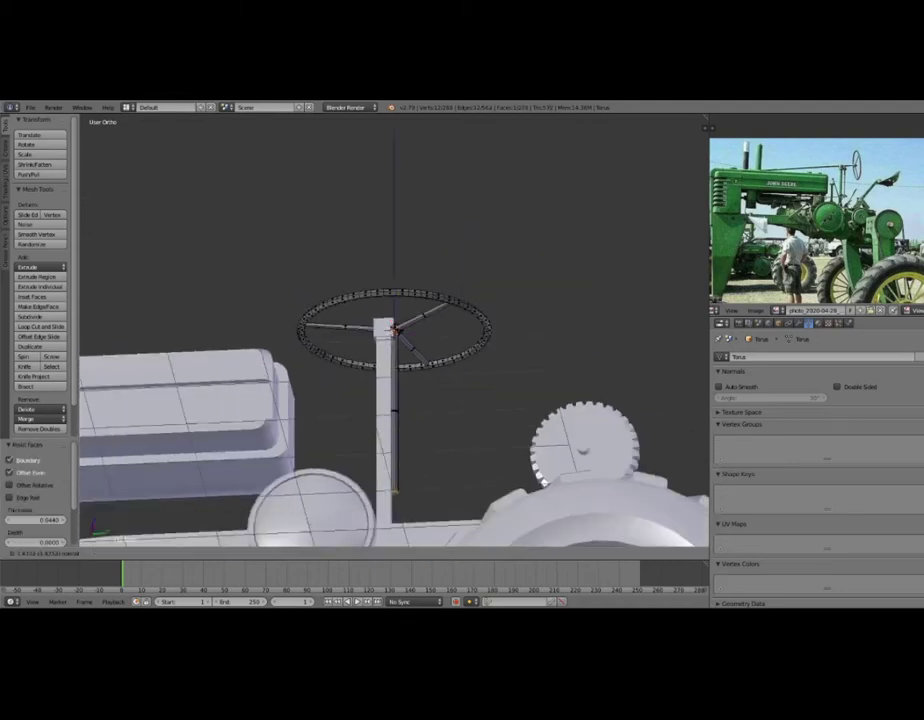
key("Return")
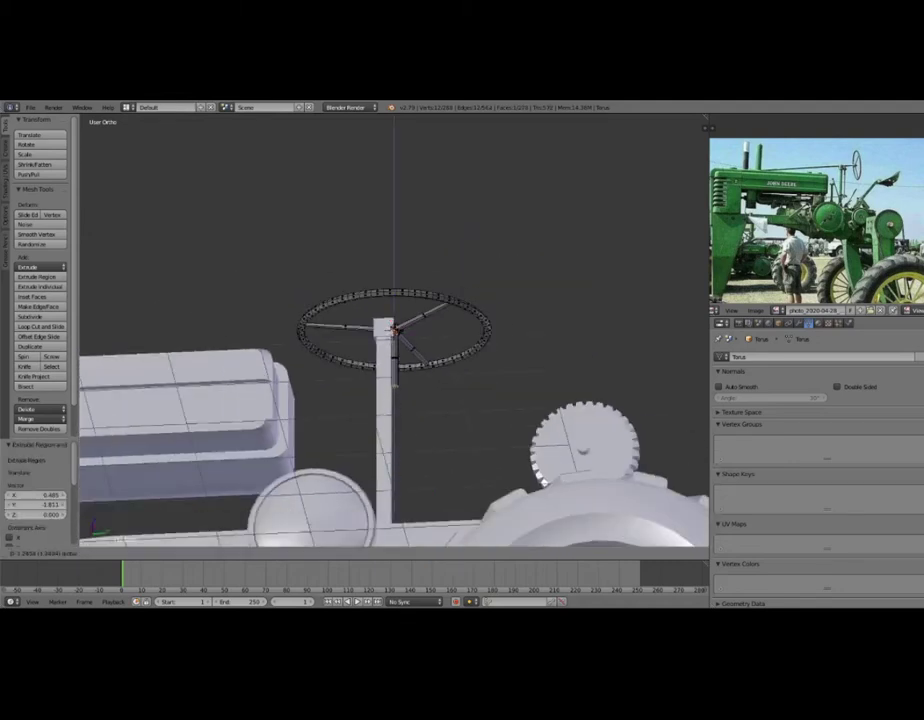
key("Return")
scroll(395, 340, "up", 3)
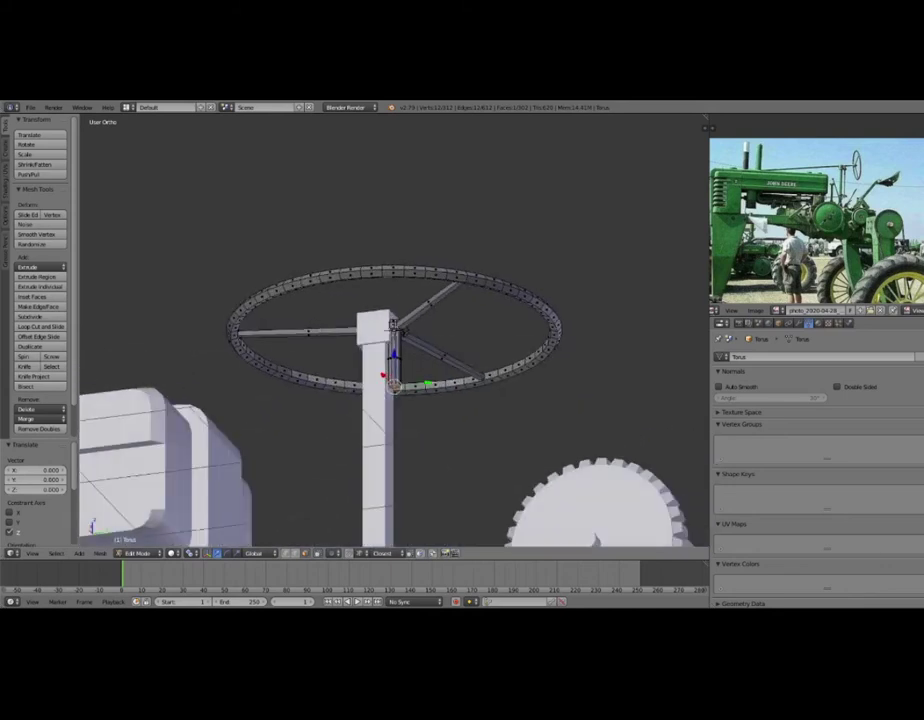
key("g")
key("z")
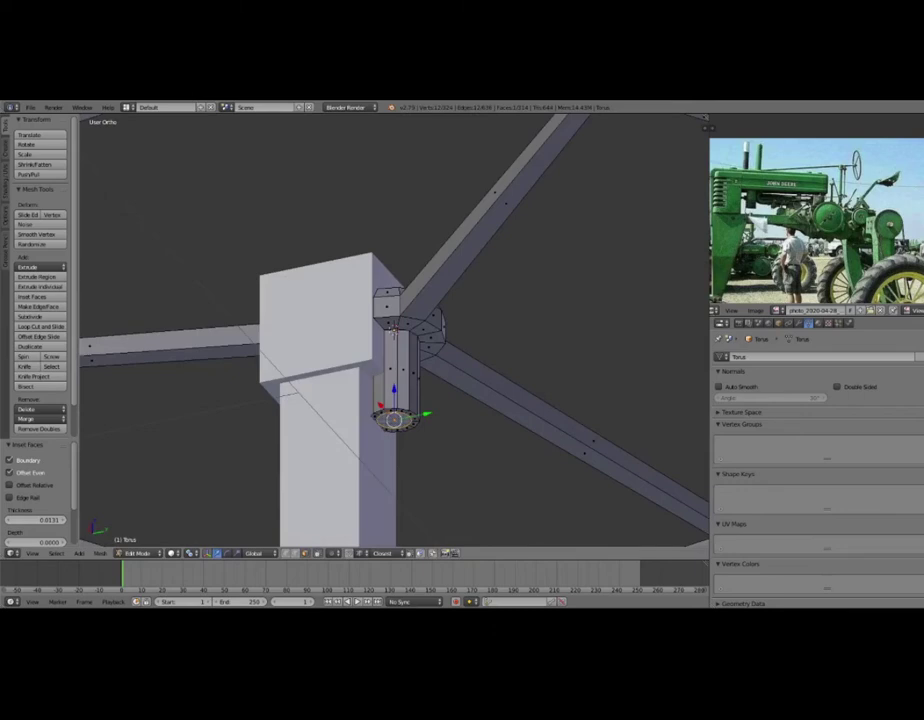
scroll(395, 330, "up", 3)
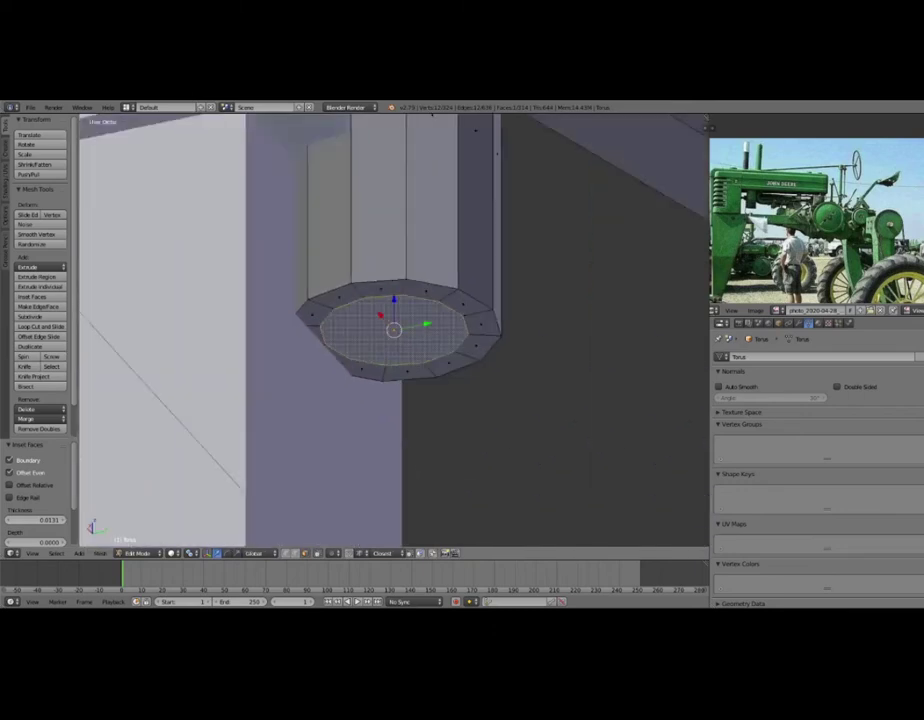
scroll(395, 330, "down", 3)
middle_click_drag(470, 380, 495, 400)
key("s")
key("Return")
scroll(394, 204, "down", 5)
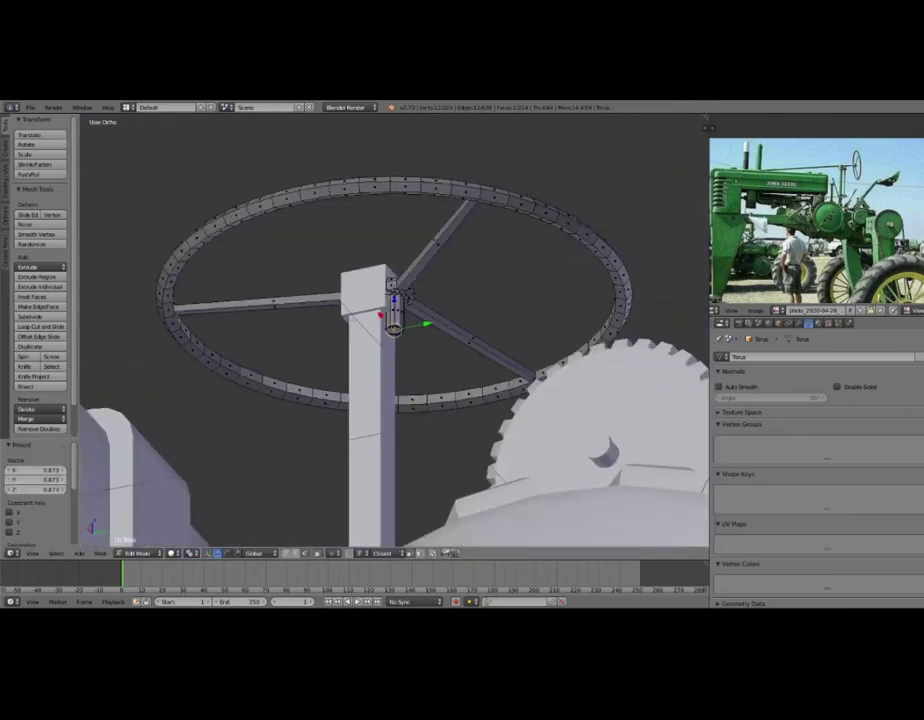
scroll(394, 204, "down", 3)
key("g")
key("z")
key("Return")
scroll(243, 252, "down", 4)
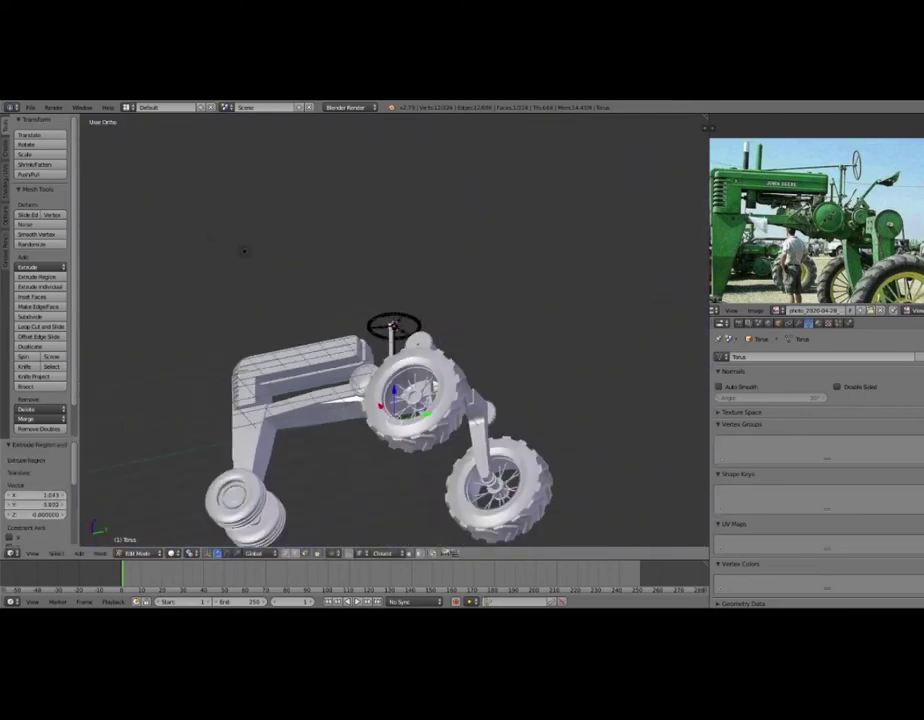
middle_click_drag(243, 252, 247, 300)
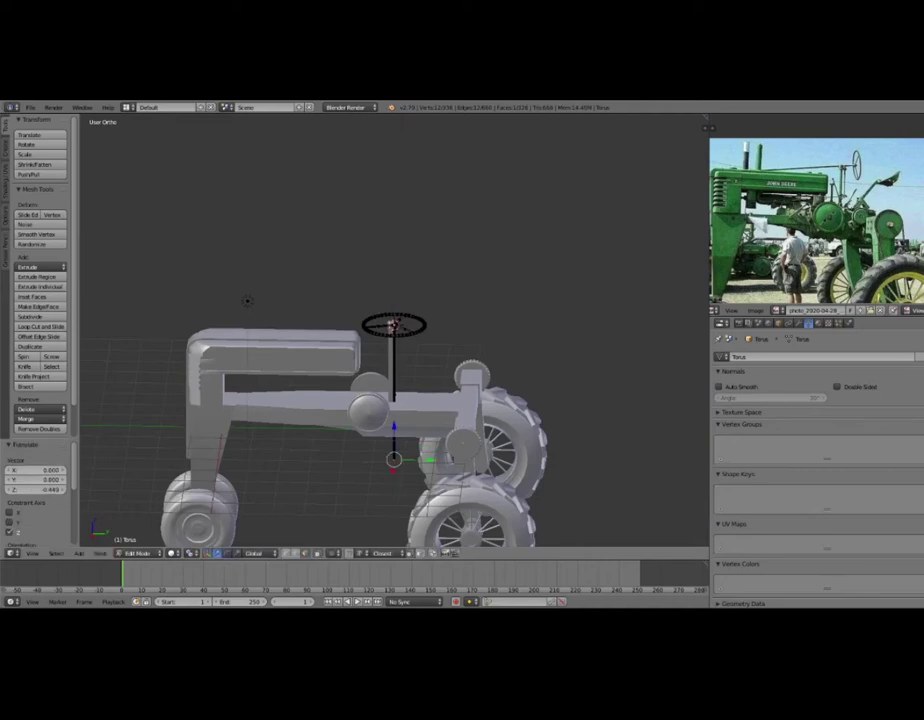
key("Tab")
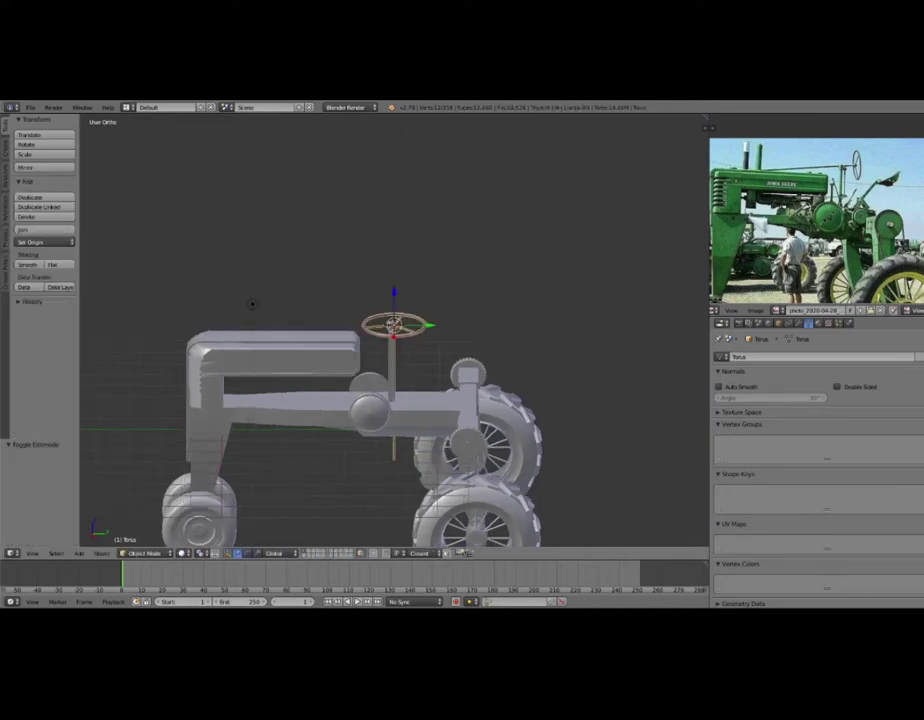
key("n")
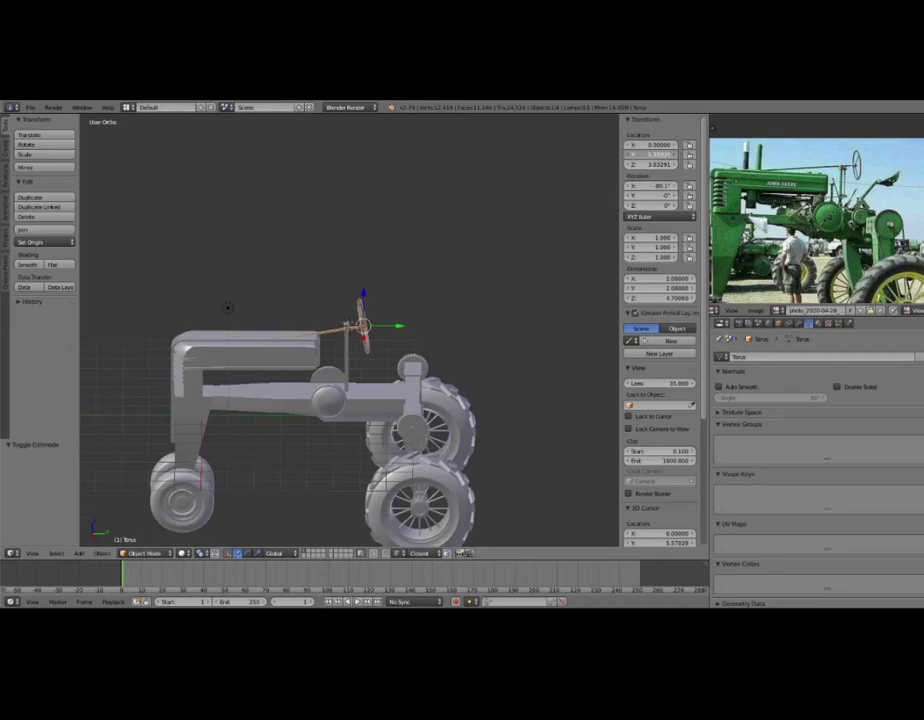
mouse_move(227, 308)
middle_mouse_down()
mouse_move(412, 260)
mouse_move(429, 221)
mouse_move(484, 254)
middle_mouse_up()
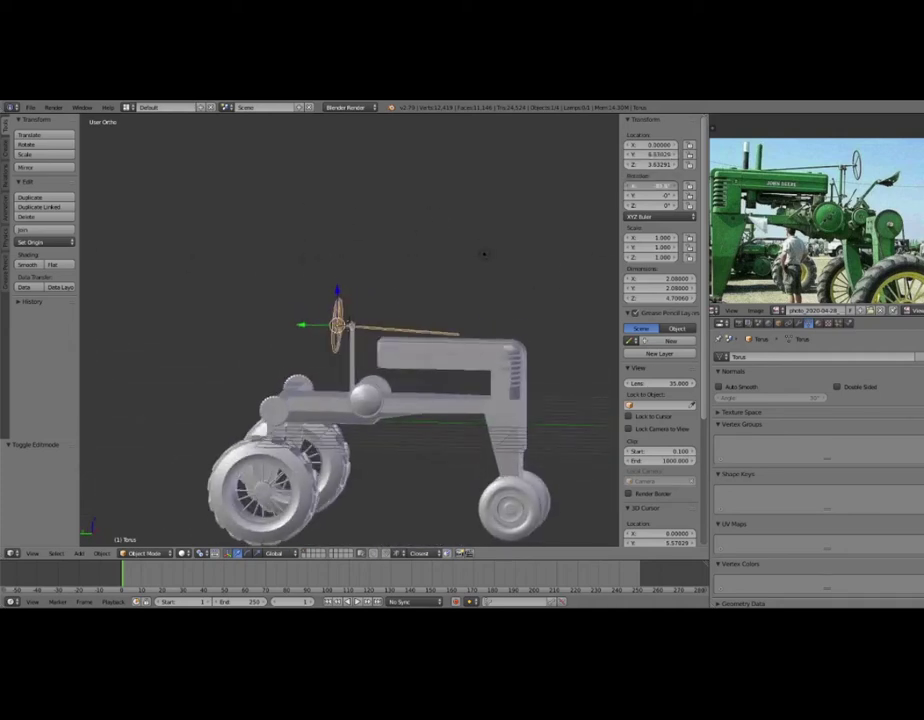
mouse_move(484, 254)
middle_mouse_down()
mouse_move(431, 245)
mouse_move(175, 245)
mouse_move(212, 260)
mouse_move(178, 261)
mouse_move(216, 282)
mouse_move(181, 262)
mouse_move(187, 256)
middle_mouse_up()
key("a")
scroll(187, 256, "down", 3)
mouse_move(272, 295)
middle_mouse_down()
mouse_move(334, 299)
mouse_move(355, 270)
middle_mouse_up()
scroll(283, 274, "up", 3)
Select the whole steering wheel mesh in Edit Mode and scale it down by about 0.772.
key("Tab")
mouse_move(283, 274)
middle_mouse_down()
mouse_move(233, 233)
mouse_move(303, 270)
mouse_move(233, 188)
middle_mouse_up()
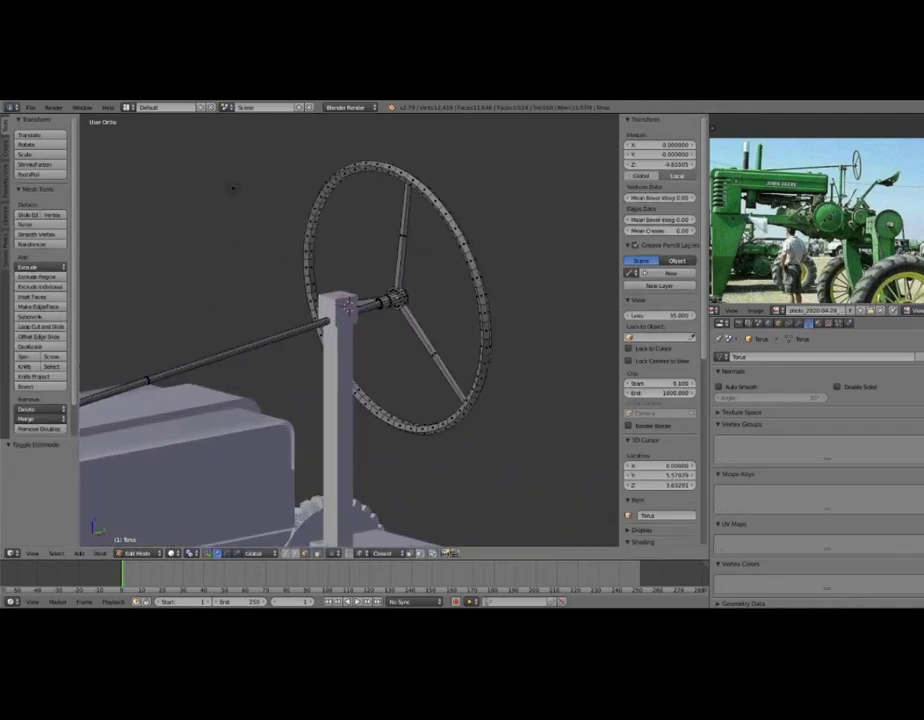
key("ctrl+l")
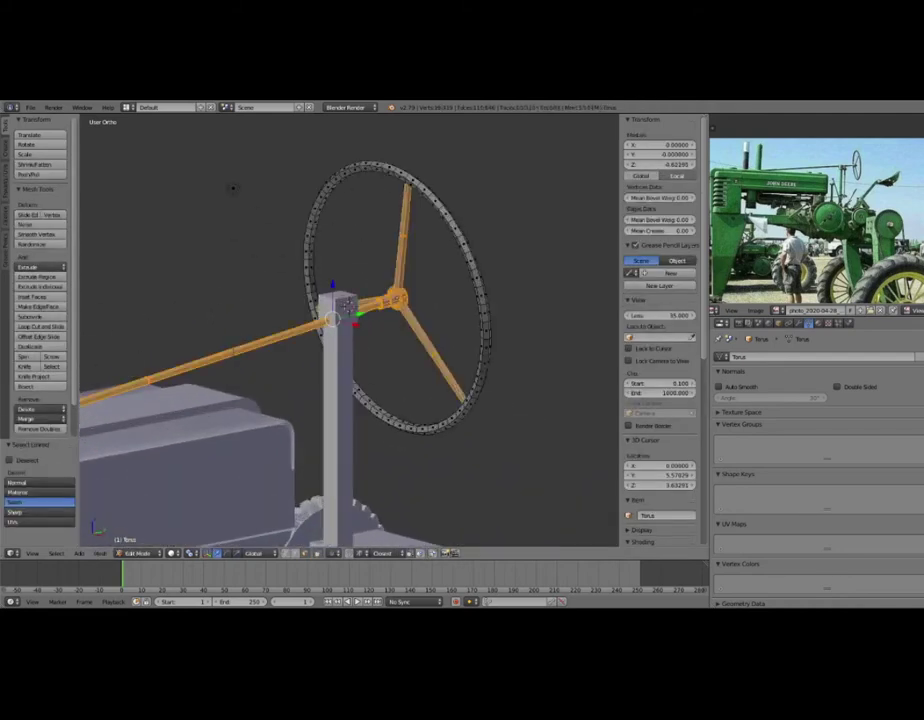
key("a")
key("a")
middle_click_drag(233, 190, 420, 200)
key("s")
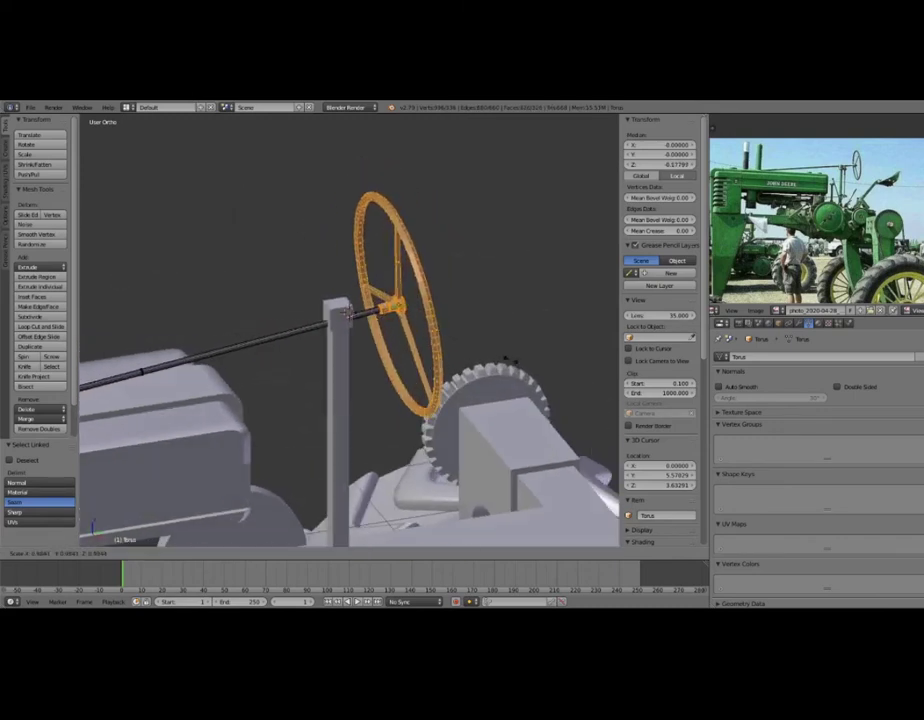
left_click(483, 348)
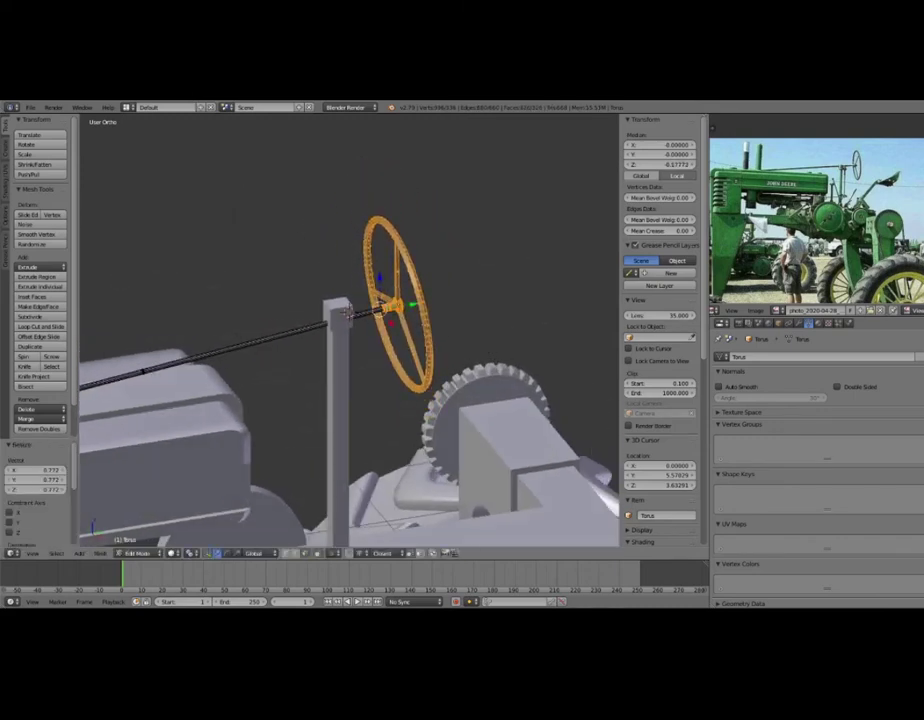
Shrink the steering wheel further by about 0.926, to roughly 1.49 units across.
middle_click_drag(483, 348, 505, 365)
key("s")
left_click(505, 372)
scroll(480, 350, "down", 2)
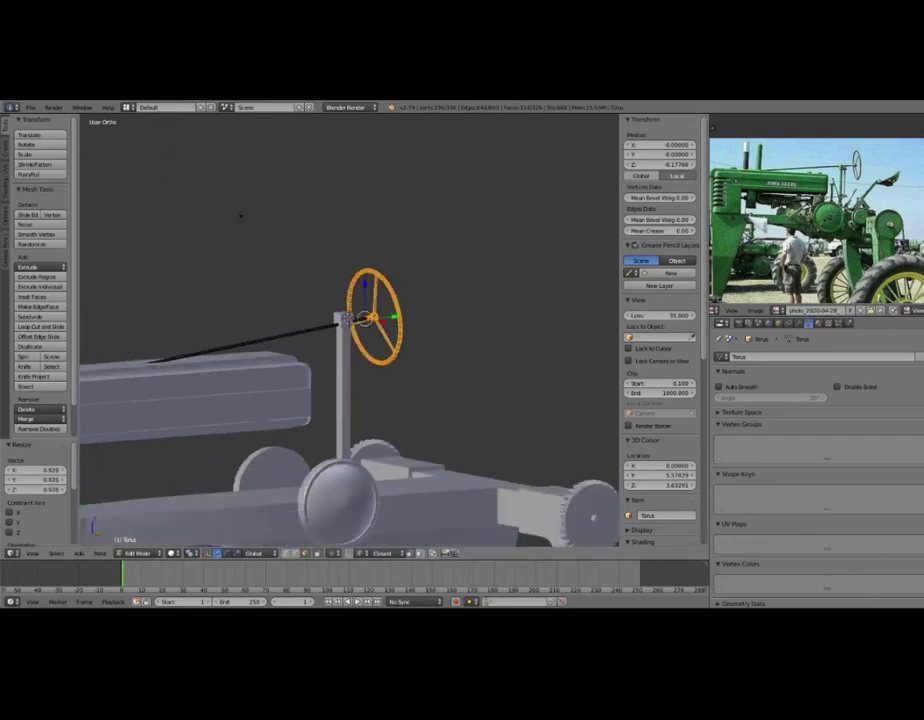
scroll(440, 330, "down", 2)
scroll(390, 310, "down", 2)
scroll(343, 285, "down", 1)
Return to Object Mode and view the smaller wheel on the tractor before toggling Edit Mode again.
key("Tab")
mouse_move(343, 287)
middle_mouse_down()
mouse_move(237, 283)
mouse_move(250, 293)
mouse_move(240, 300)
middle_mouse_up()
scroll(208, 297, "up", 3)
scroll(208, 297, "up", 2)
scroll(208, 297, "up", 2)
key("Tab")
On the tractor body, duplicate a small frame face and slide it along Y into position.
key("Tab")
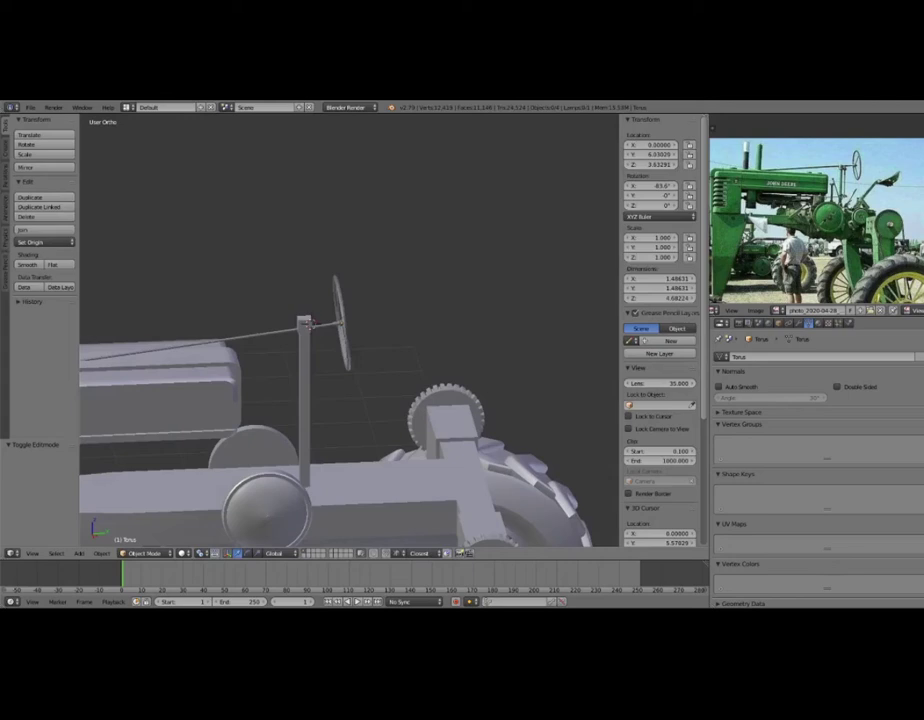
right_click(180, 380)
key("Tab")
middle_click_drag(180, 380, 160, 380)
middle_click_drag(300, 380, 250, 376)
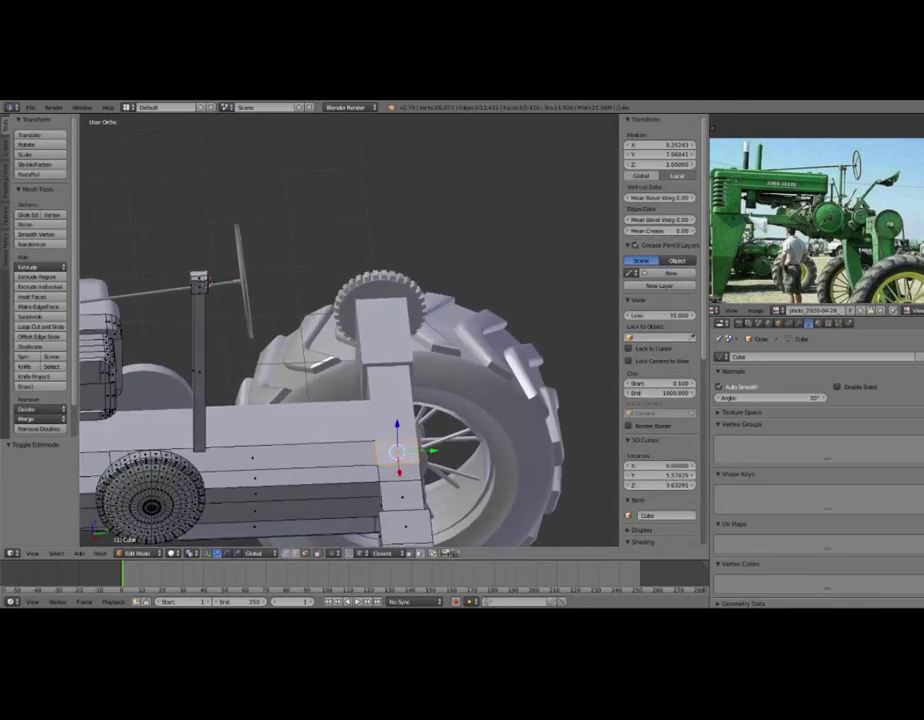
key("g")
key("Return")
key("g")
key("y")
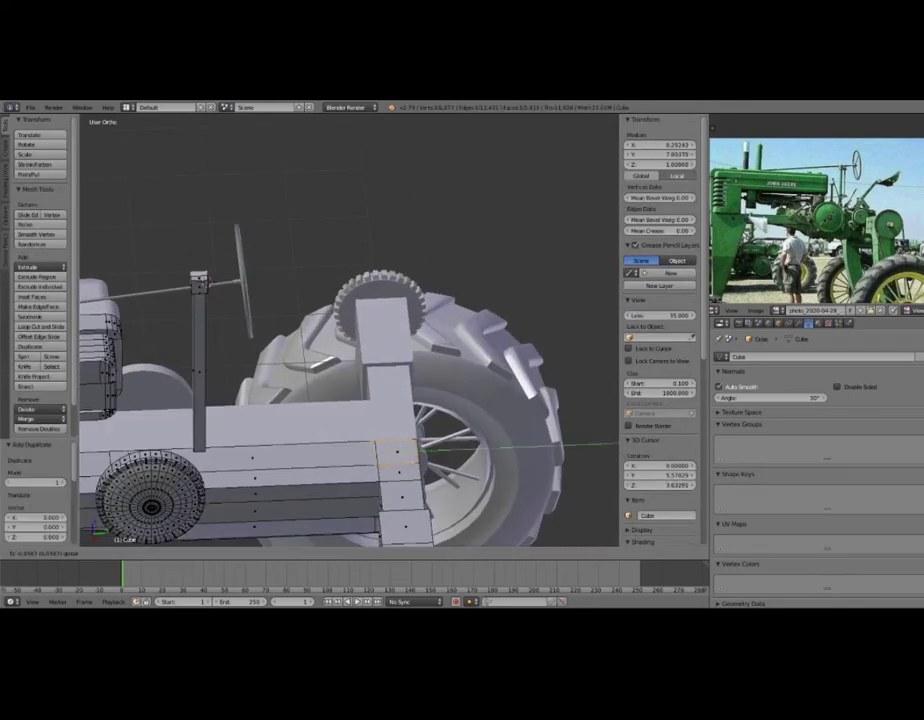
key("Return")
key("Return")
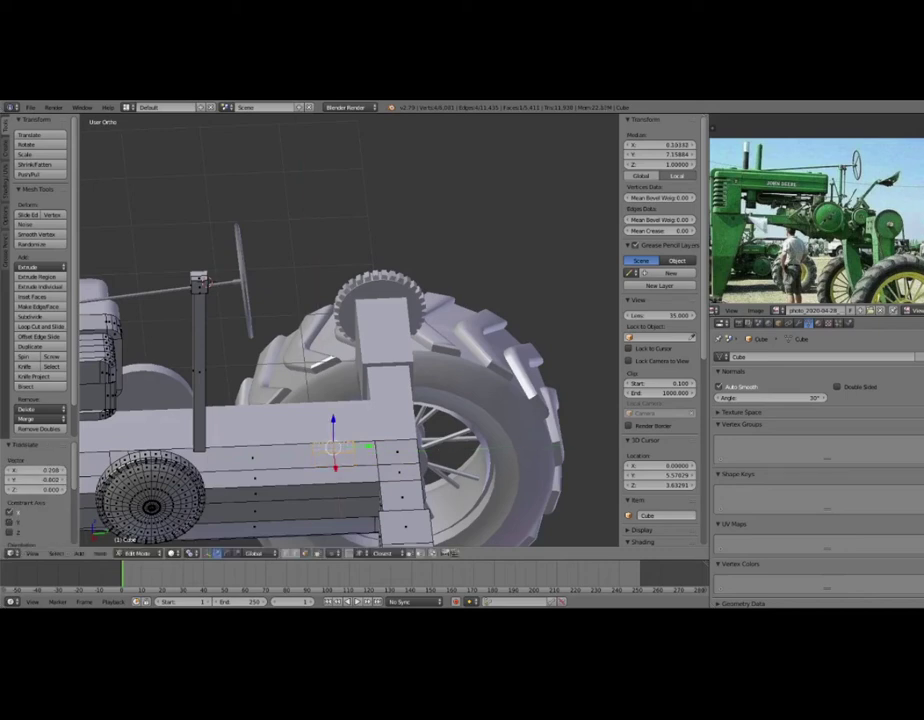
key("g")
key("y")
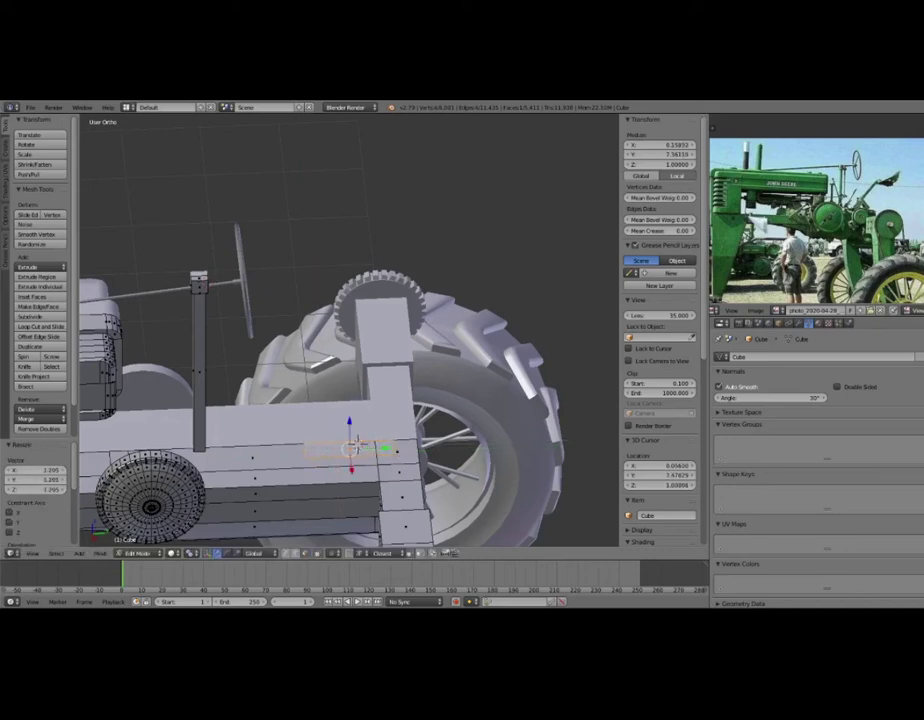
middle_click_drag(350, 350, 330, 335)
middle_click_drag(358, 466, 362, 480)
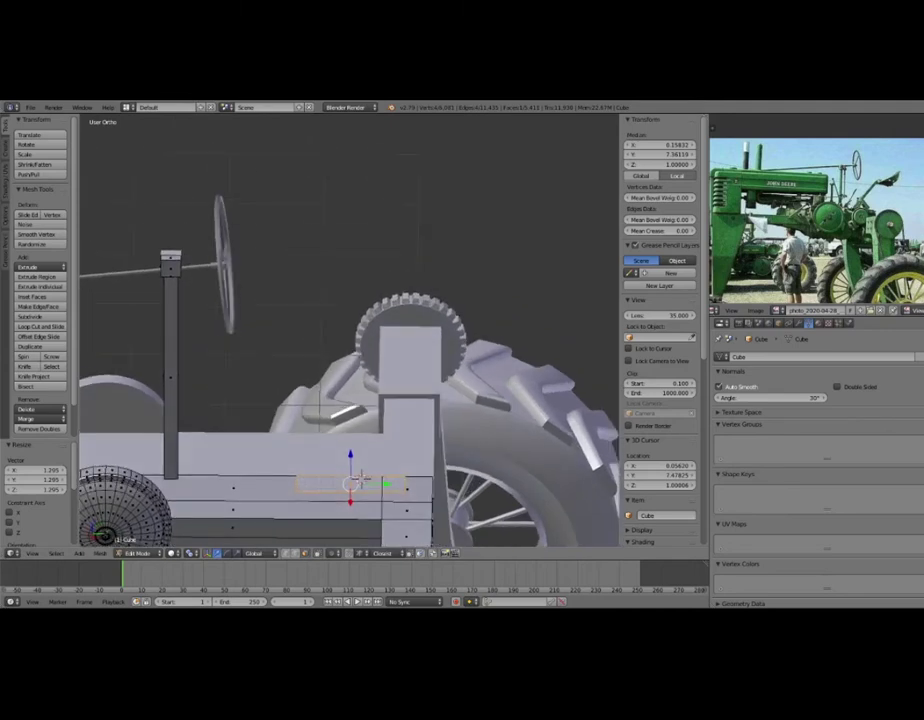
Extrude the face, raise it along Z and narrow its top into a wedge.
key("e")
left_click(361, 482)
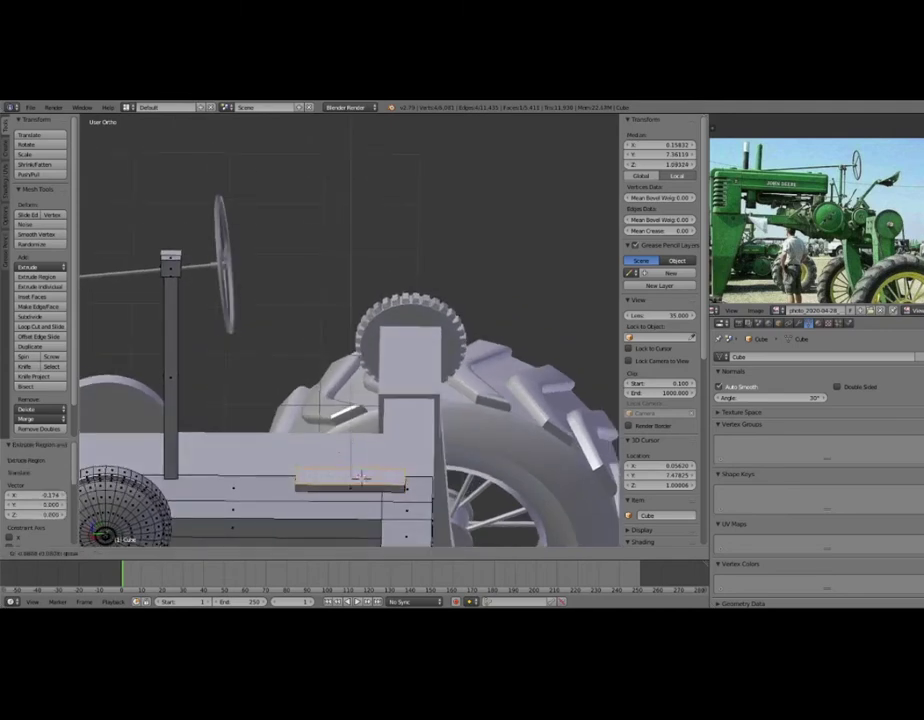
key("g")
key("z")
right_click(361, 480)
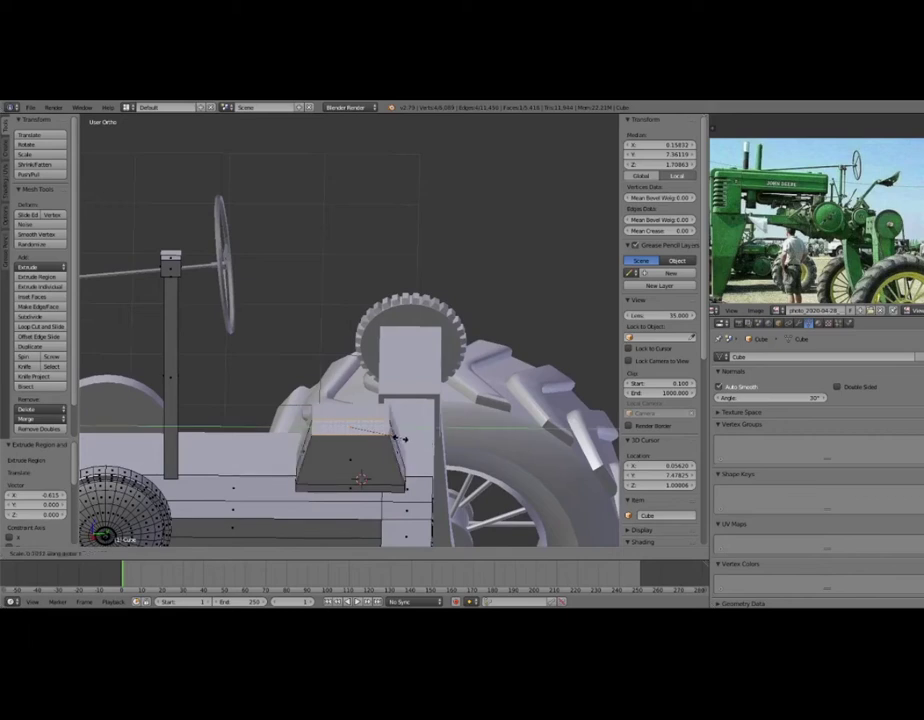
left_click(361, 480)
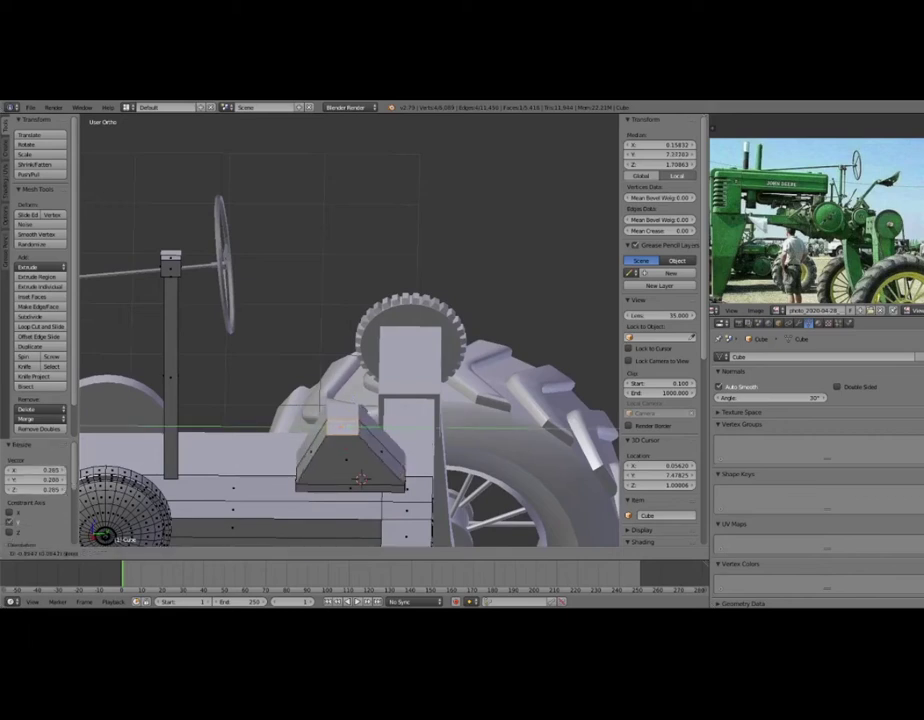
key("a")
key("a")
mouse_move(361, 480)
middle_mouse_down()
mouse_move(362, 428)
mouse_move(418, 404)
middle_mouse_up()
scroll(362, 428, "up", 2)
Extrude the wedge face inward and delete those faces to leave a hollow triangle.
key("e")
left_click(367, 413)
key("x")
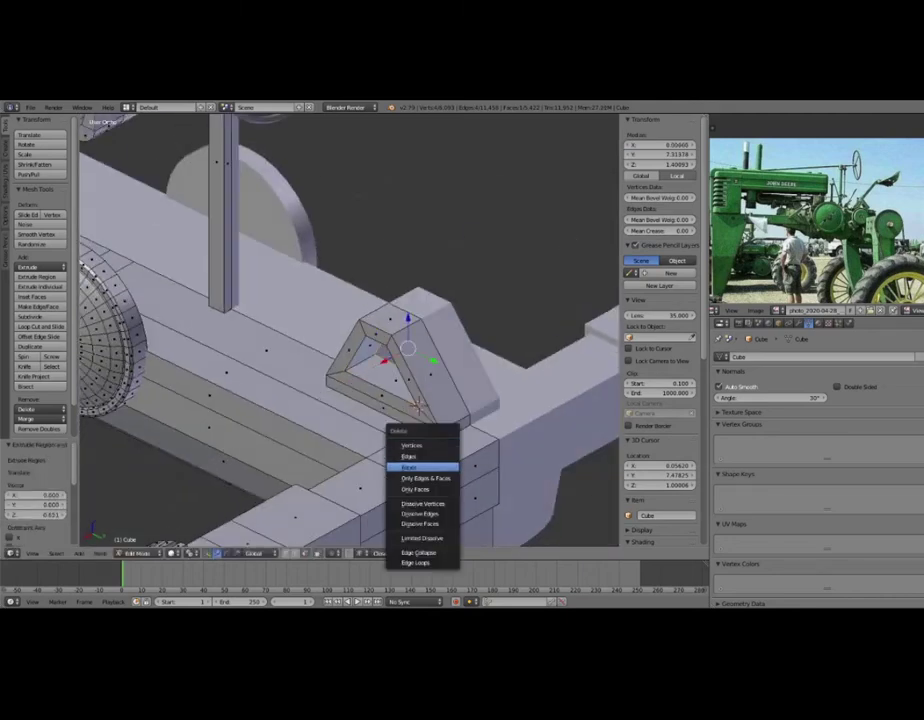
left_click(420, 467)
middle_click_drag(420, 467, 372, 440)
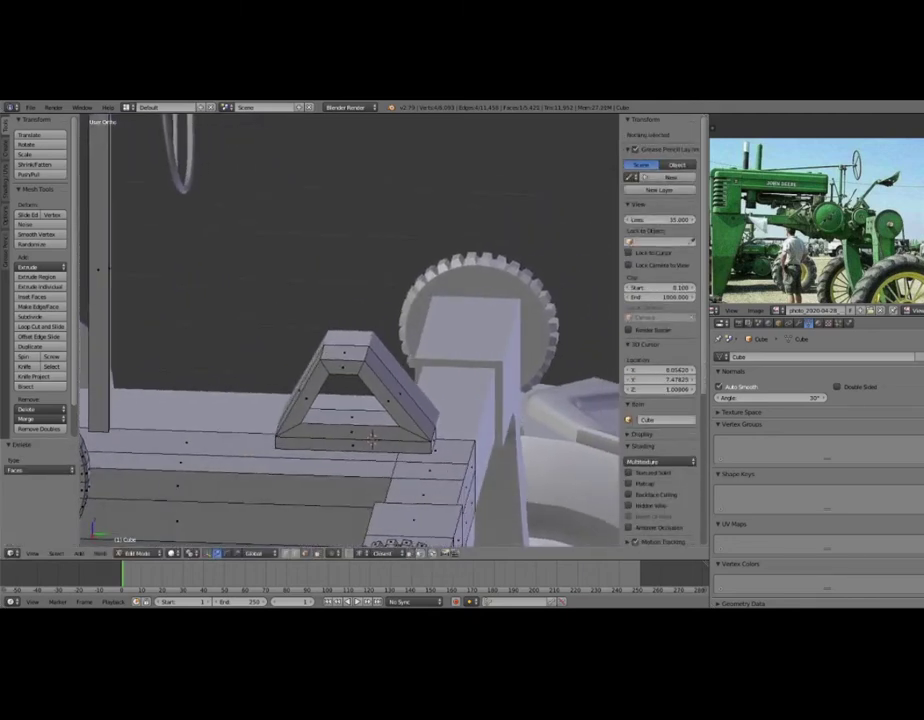
Shrink the triangle's top face and shift it slightly along X.
right_click(344, 346)
scroll(370, 440, "down", 4)
middle_click_drag(370, 440, 358, 412)
scroll(366, 439, "up", 4)
left_click(358, 412)
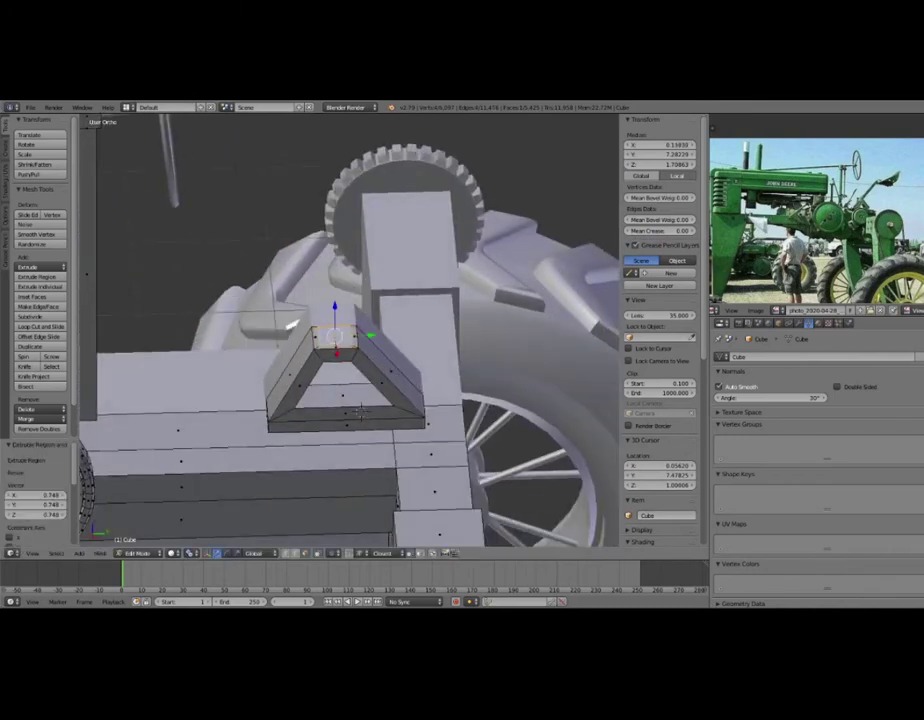
key("g")
key("x")
left_click(358, 412)
scroll(358, 412, "down", 3)
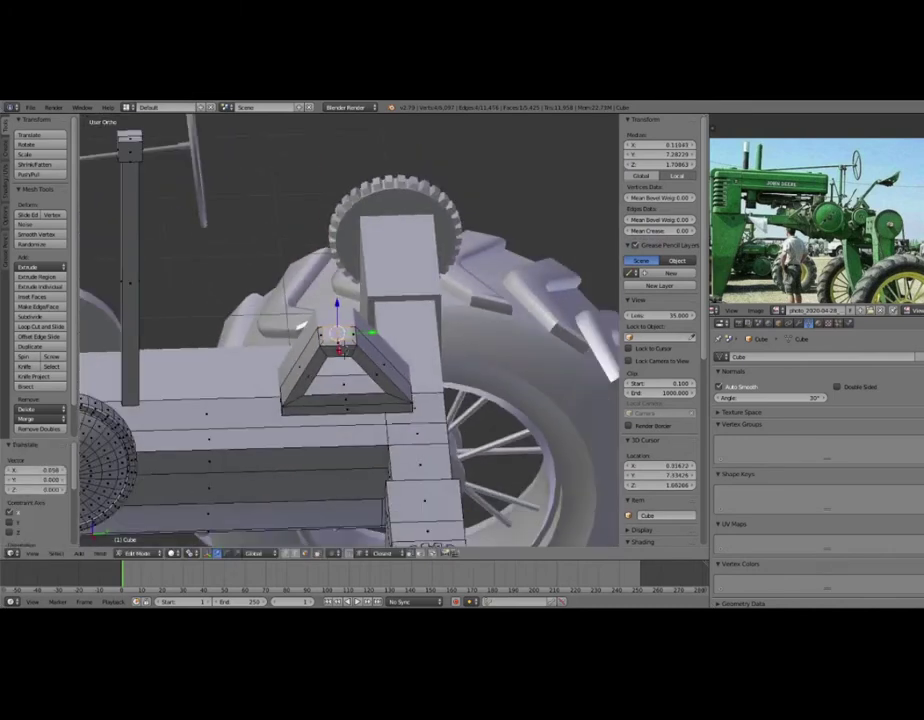
middle_click_drag(358, 412, 400, 400)
Extrude the top face upward into a post and slide its top back along Y to slant it.
key("e")
left_click(345, 285)
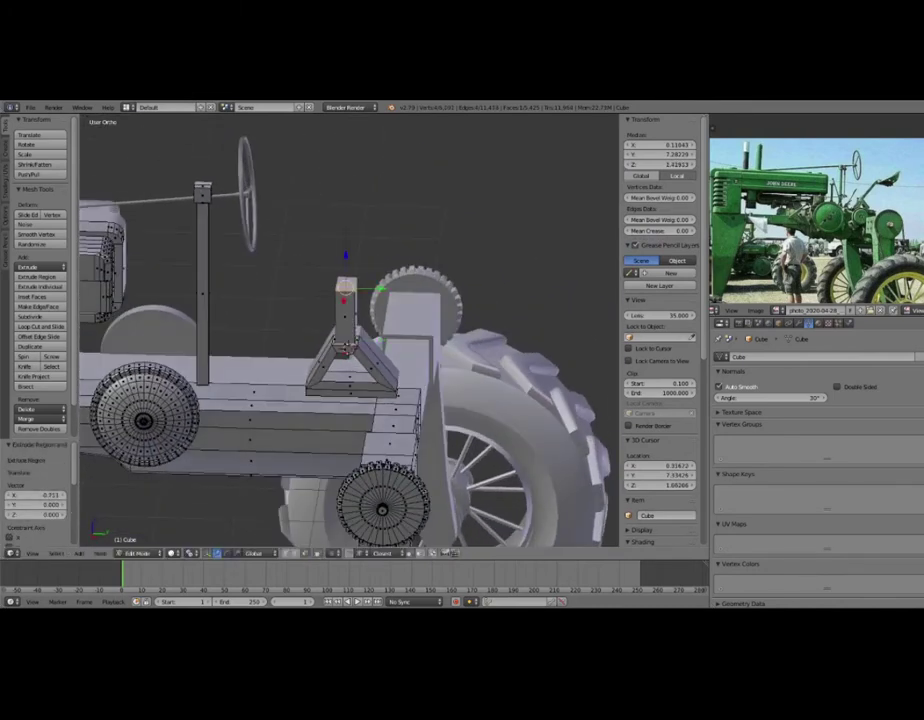
key("g")
key("y")
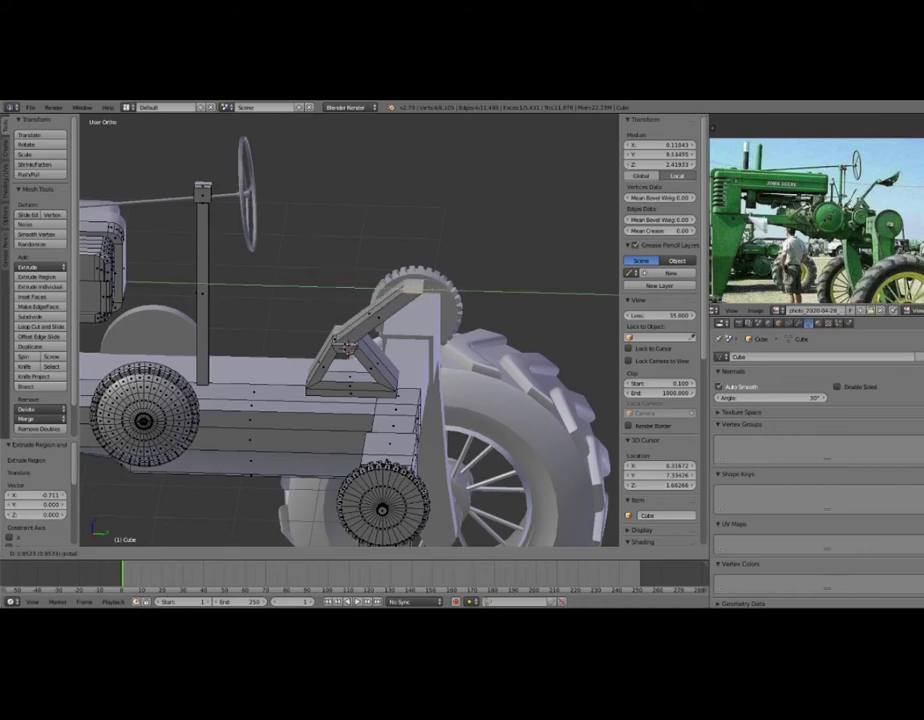
left_click(345, 348)
scroll(345, 348, "up", 2)
middle_click_drag(345, 348, 420, 316)
Extrude the post's top repeatedly and stretch it rearward into a flat seat plate, about 0.962.
key("e")
left_click(352, 352)
key("e")
left_click(340, 350)
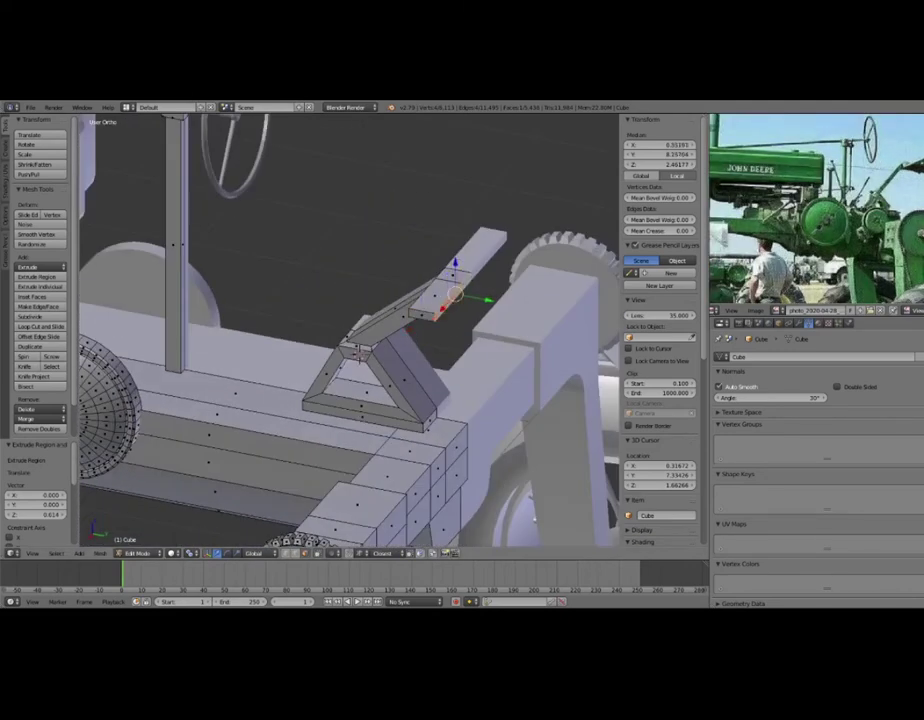
key("e")
mouse_move(420, 316)
middle_mouse_down()
mouse_move(380, 320)
mouse_move(430, 320)
middle_mouse_up()
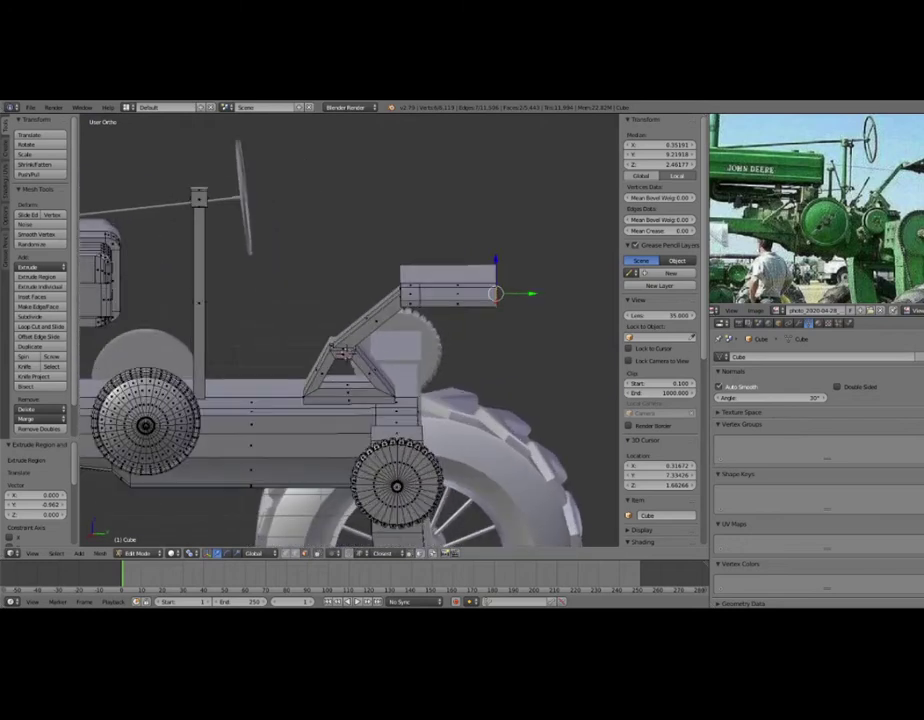
key("e")
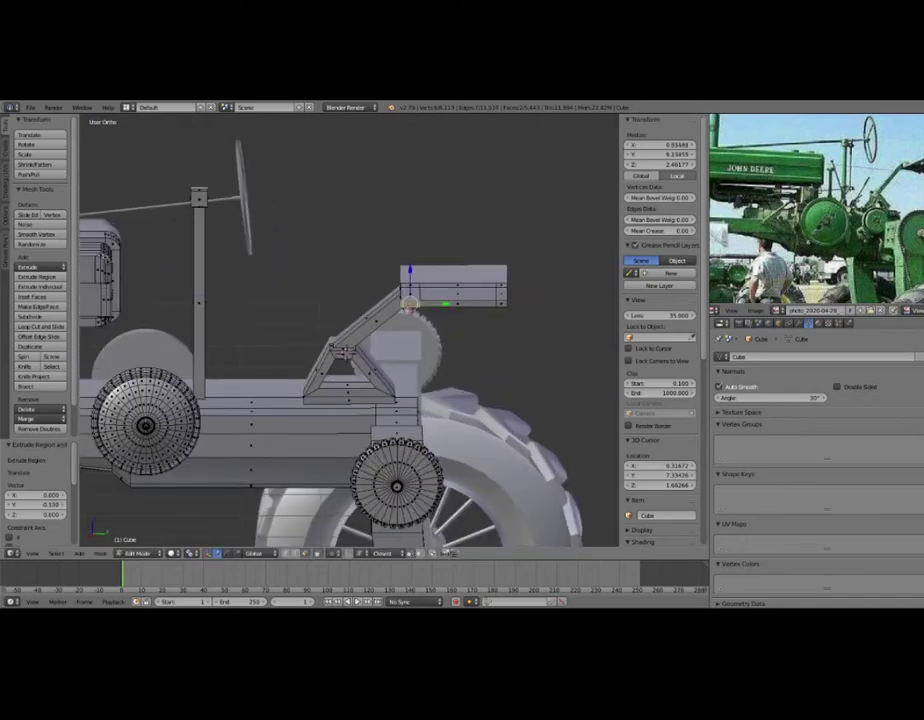
Extrude the platform's end edge strip upward into a seat backrest and raise it along Z.
right_click(430, 317, "ctrl")
middle_click_drag(430, 317, 400, 340)
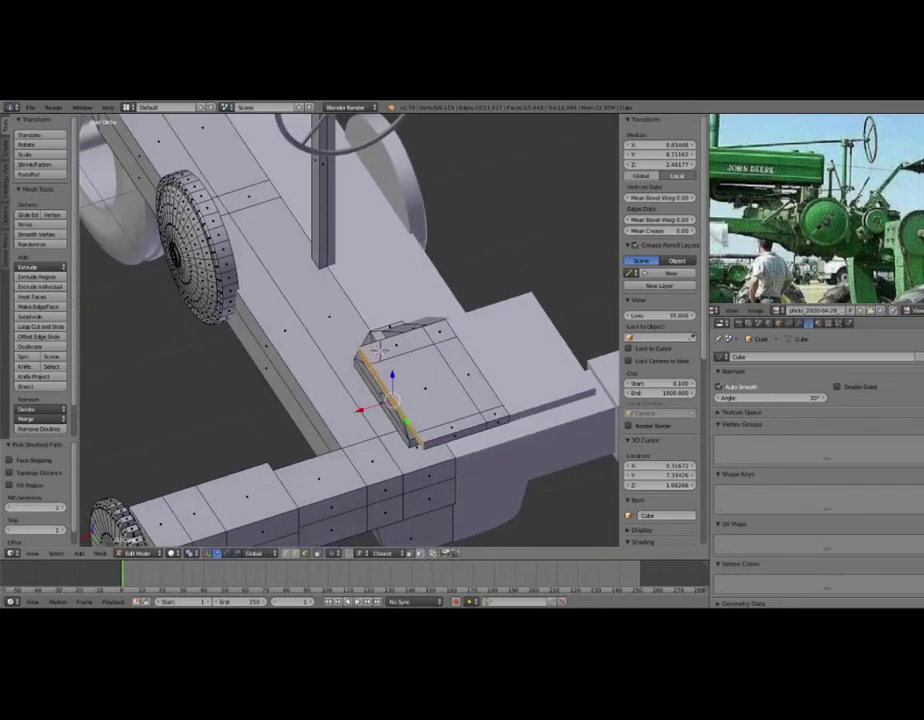
key("e")
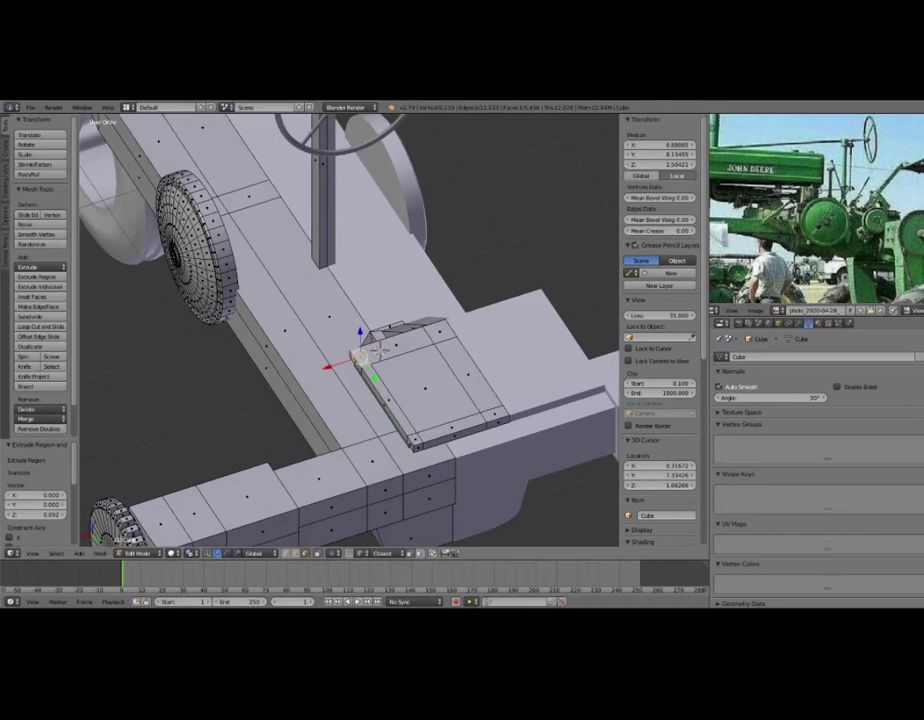
mouse_move(382, 349)
middle_mouse_down()
mouse_move(340, 362)
mouse_move(270, 356)
middle_mouse_up()
left_click(341, 335)
scroll(270, 356, "up", 3)
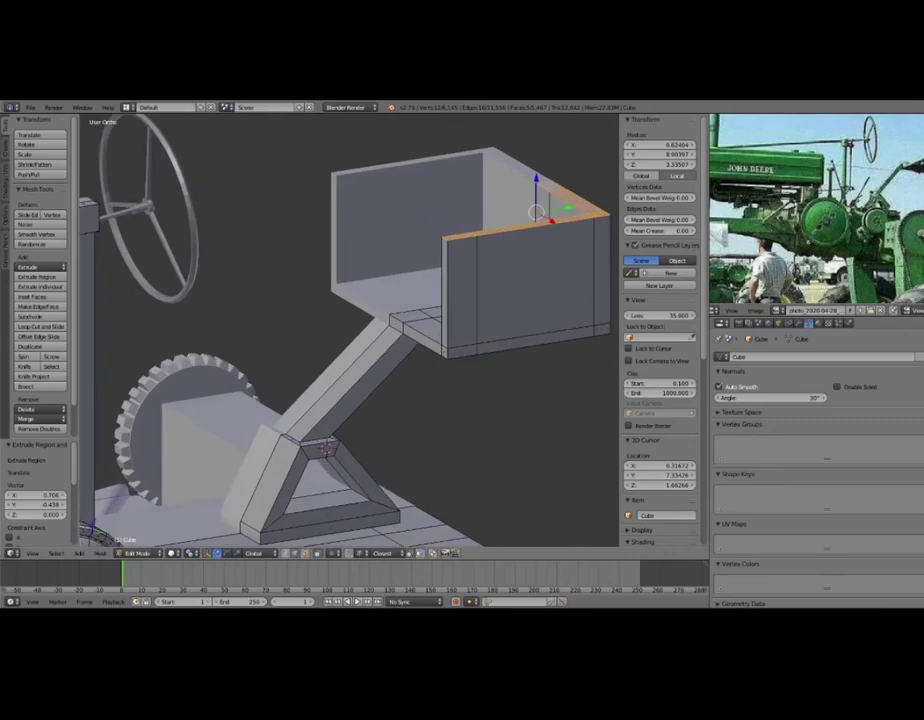
key("g")
key("z")
key("Return")
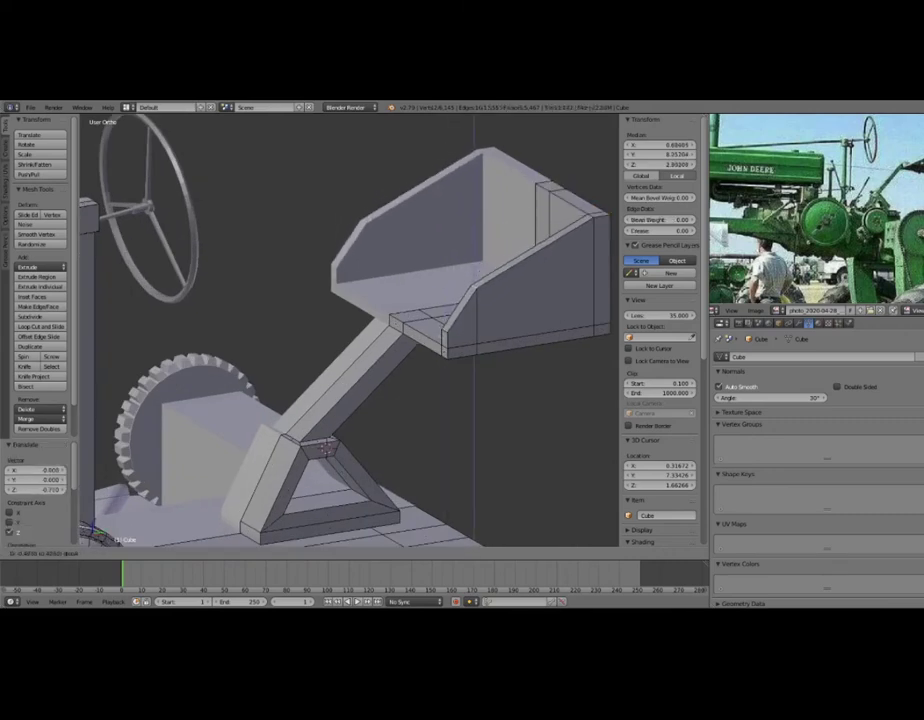
Raise one seat vertex vertically along Z.
mouse_move(325, 216)
middle_mouse_down()
mouse_move(420, 330)
mouse_move(387, 330)
mouse_move(460, 330)
mouse_move(370, 320)
mouse_move(400, 330)
mouse_move(360, 350)
middle_mouse_up()
key("a")
middle_click_drag(278, 440, 307, 423)
key("Tab")
key("Tab")
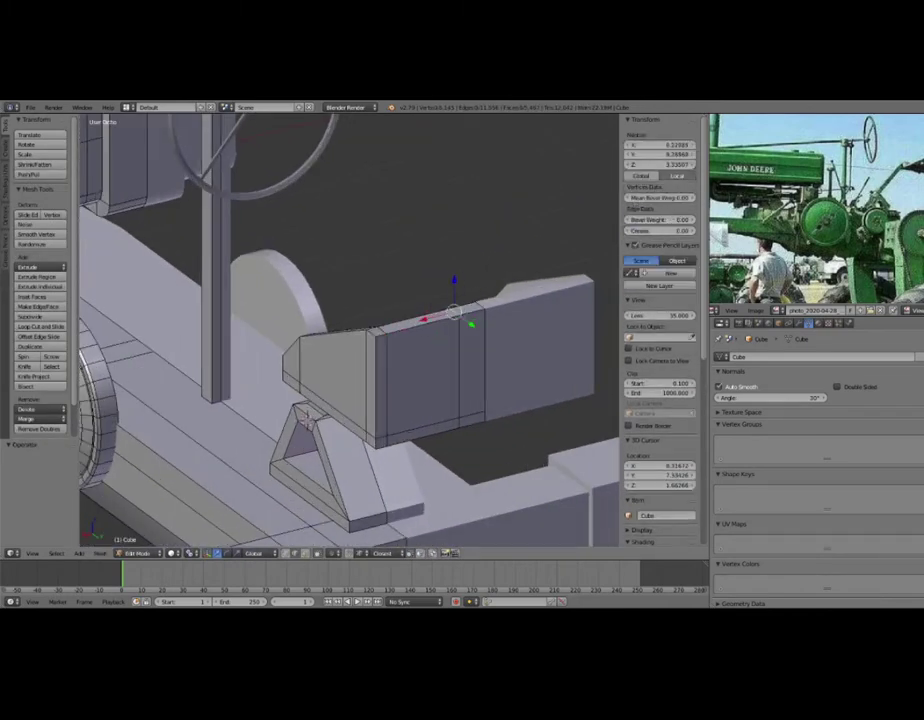
key("g")
key("z")
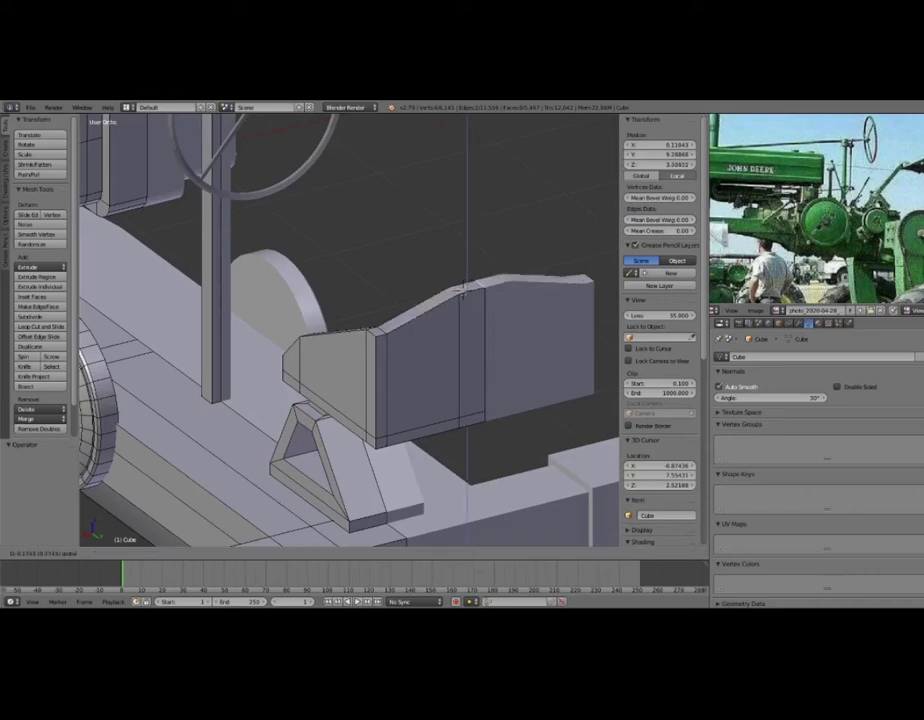
left_click(462, 290)
mouse_move(462, 290)
middle_mouse_down()
mouse_move(300, 260)
mouse_move(223, 285)
mouse_move(196, 315)
middle_mouse_up()
Select another seat vertex, then clear the selection and exit Edit Mode.
right_click(553, 285)
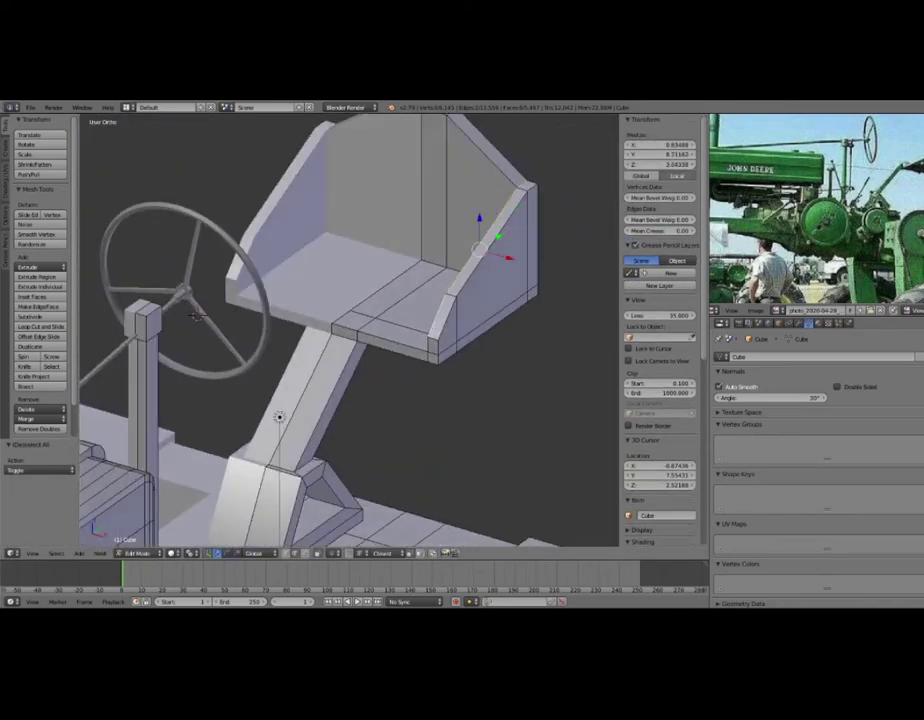
mouse_move(196, 316)
middle_mouse_down()
mouse_move(287, 307)
mouse_move(401, 318)
mouse_move(274, 326)
mouse_move(289, 334)
mouse_move(340, 324)
mouse_move(240, 245)
mouse_move(142, 241)
mouse_move(149, 248)
mouse_move(113, 288)
mouse_move(380, 352)
mouse_move(406, 371)
middle_mouse_up()
key("a")
scroll(330, 320, "down", 3)
scroll(113, 288, "up", 3)
key("Tab")
key("Tab")
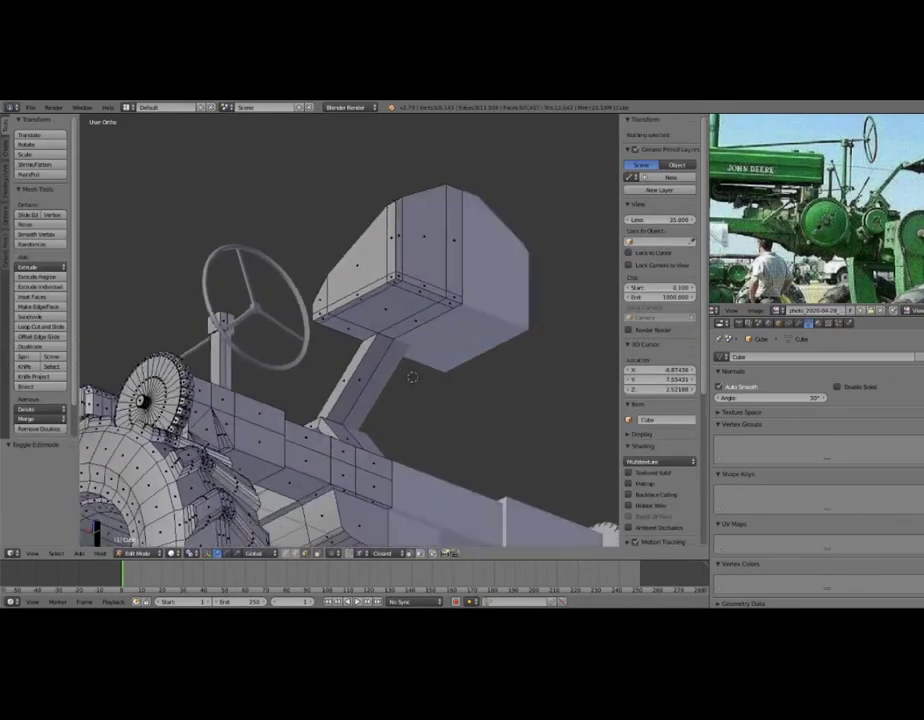
In side view, nudge a seat vertex into place, deselect all and return to Object Mode.
right_click(414, 381)
key("KP_3")
mouse_move(330, 336)
middle_mouse_down()
mouse_move(322, 346)
mouse_move(308, 333)
mouse_move(330, 351)
middle_mouse_up()
key("g")
left_click(307, 332)
key("a")
key("a")
scroll(298, 337, "down", 2)
key("Tab")
middle_click_drag(298, 337, 350, 338)
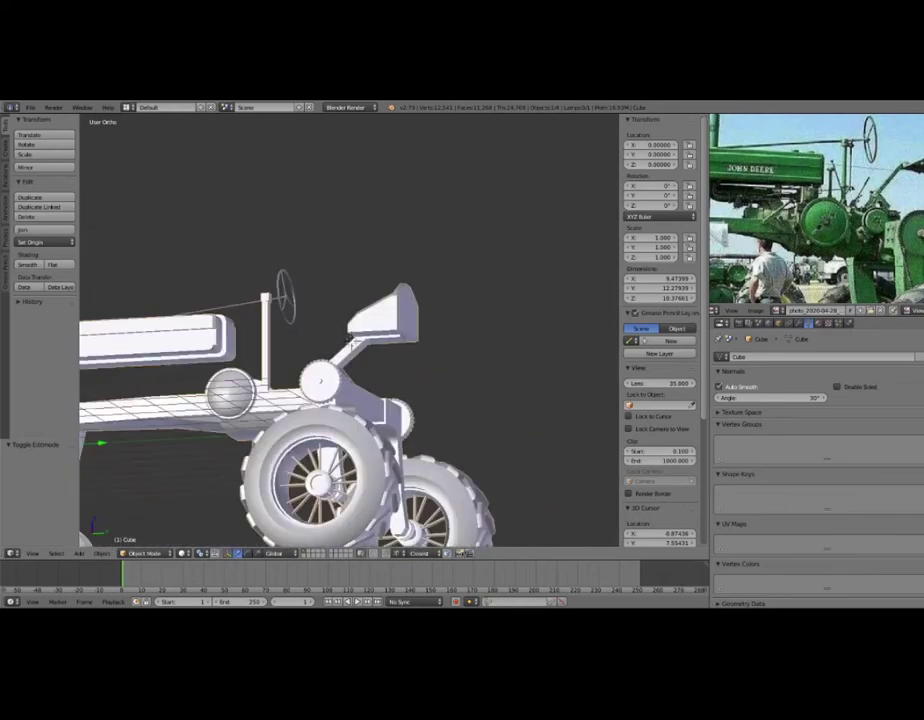
Snap the 3D cursor to the lower front edge of the hood.
scroll(348, 339, "down", 2)
middle_click_drag(348, 339, 340, 330)
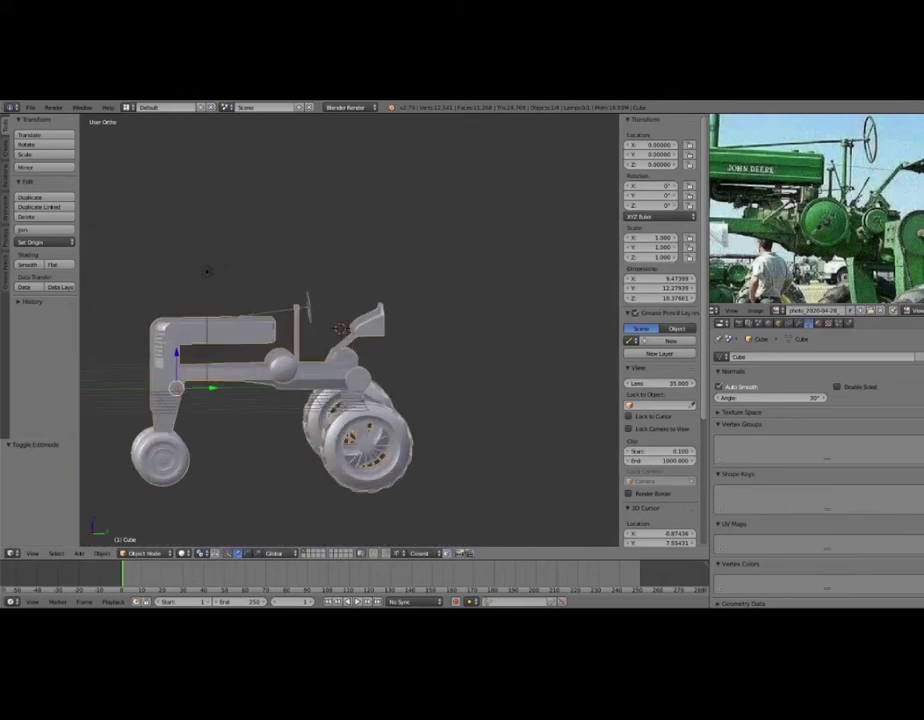
middle_click_drag(350, 380, 450, 380)
middle_click_drag(476, 300, 266, 330)
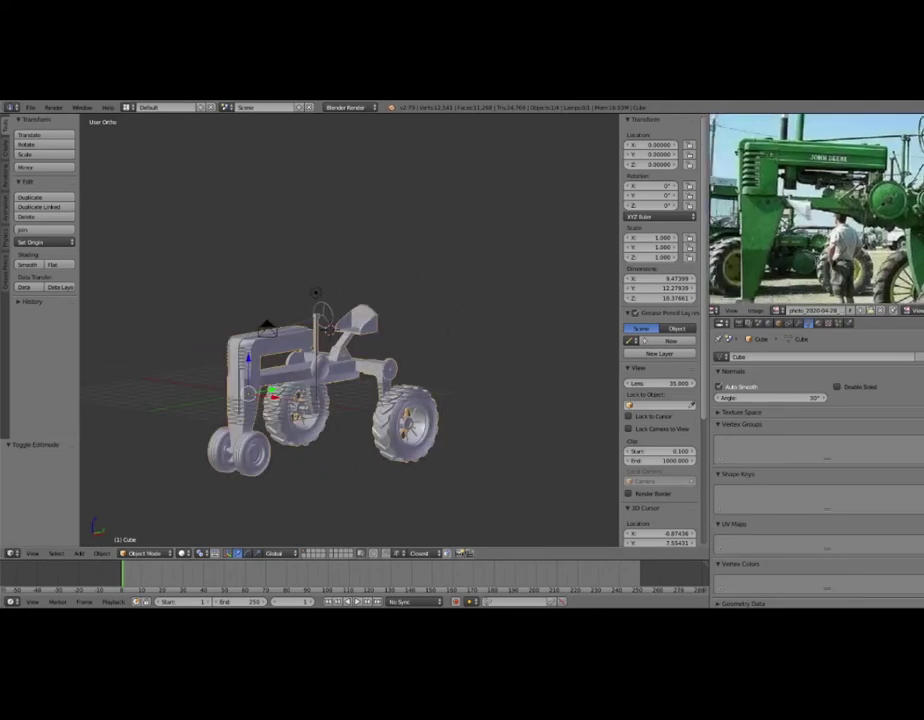
middle_click_drag(330, 400, 300, 400)
scroll(350, 400, "up", 2)
middle_click_drag(350, 350, 290, 350)
scroll(350, 350, "up", 3)
key("Tab")
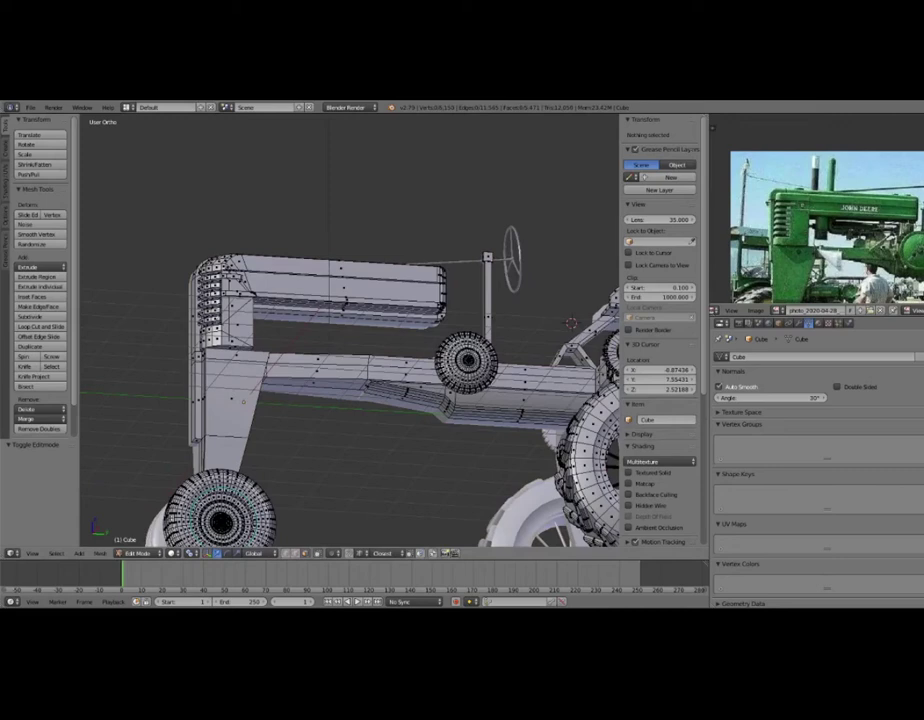
key("2")
right_click(343, 312)
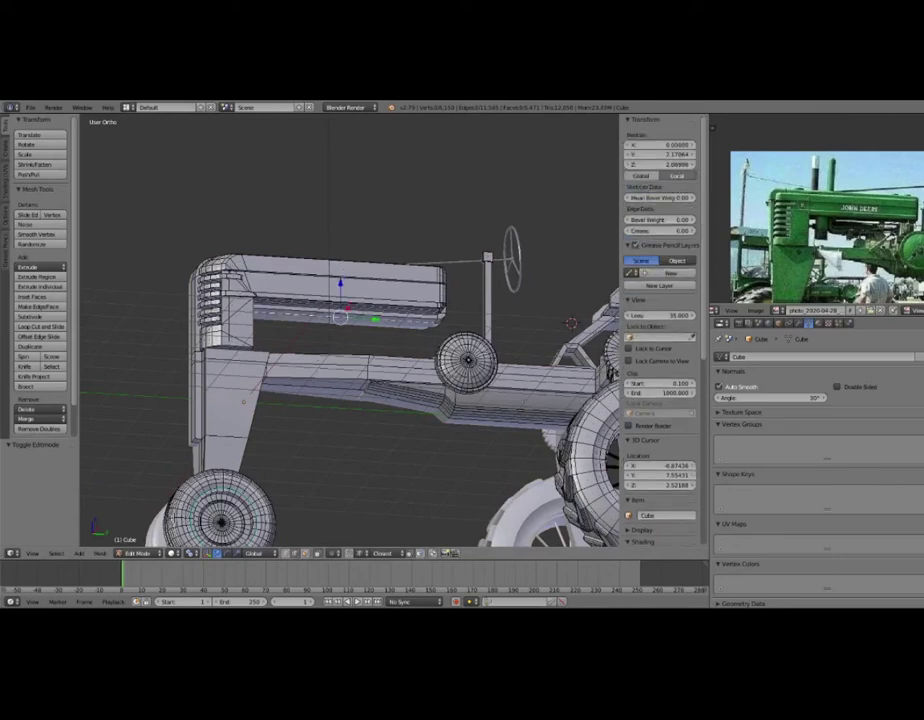
scroll(340, 316, "up", 4)
middle_click_drag(340, 316, 385, 390)
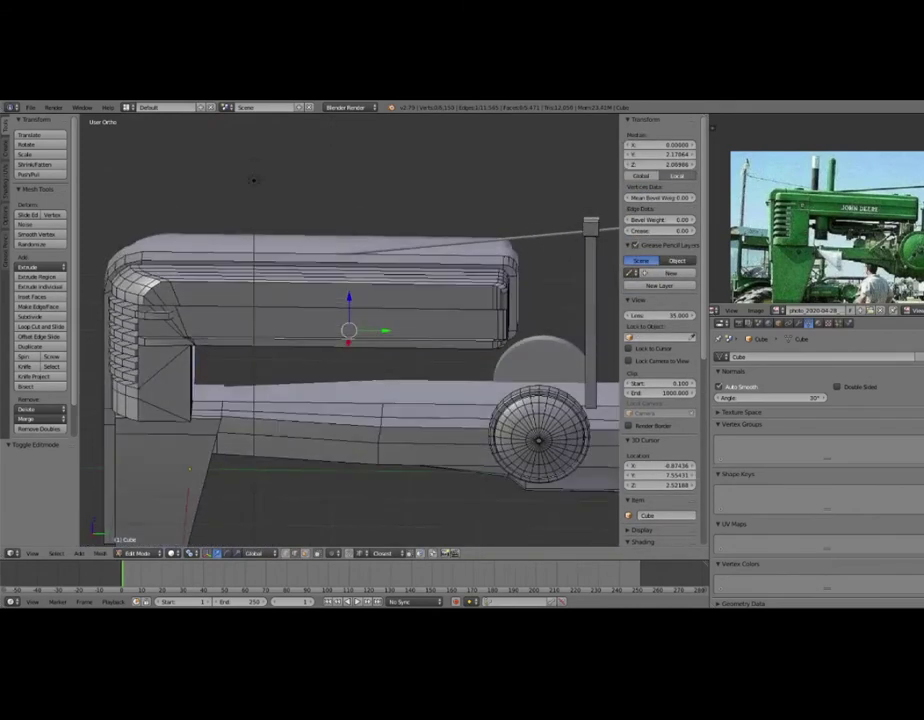
key("shift+s")
left_click(385, 390)
key("Tab")
Add a cylinder at the cursor with more segments and a thinner radius.
scroll(349, 329, "down", 3)
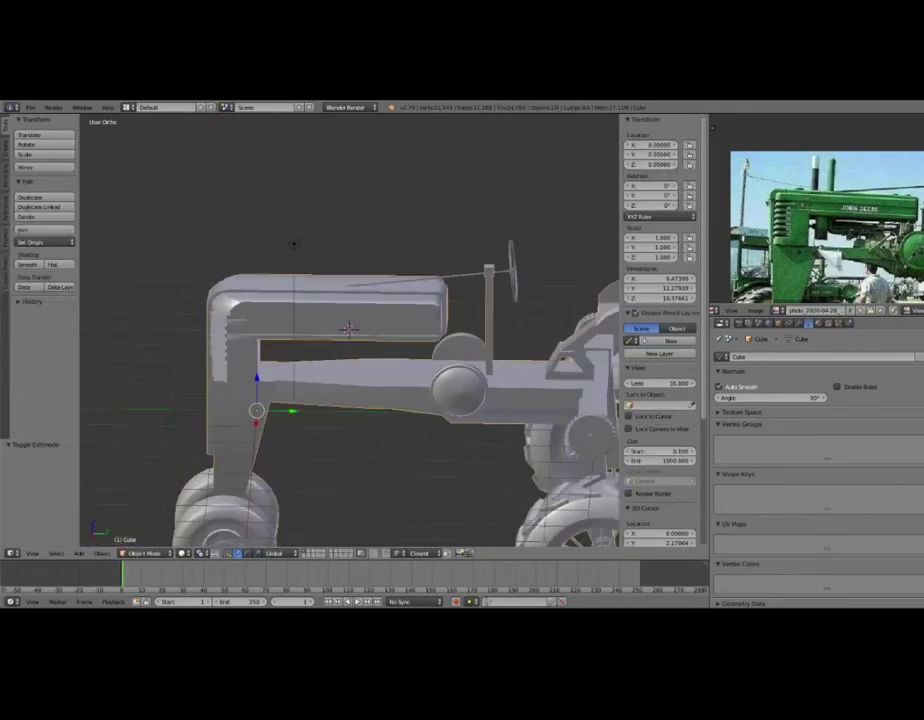
scroll(349, 329, "up", 3)
key("Tab")
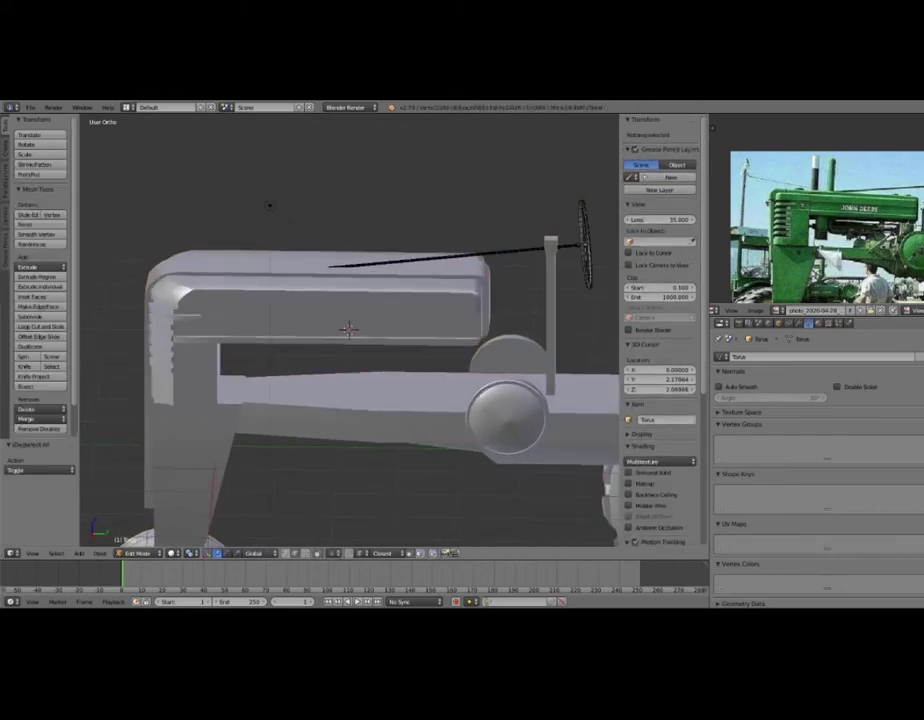
middle_click_drag(380, 340, 404, 361)
key("shift+a")
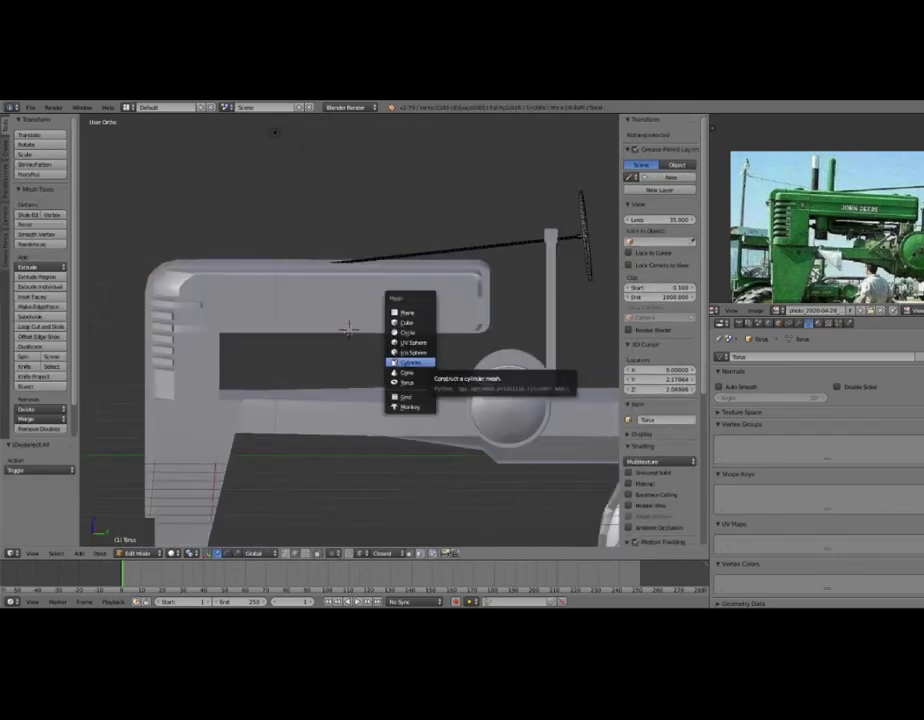
left_click(404, 361)
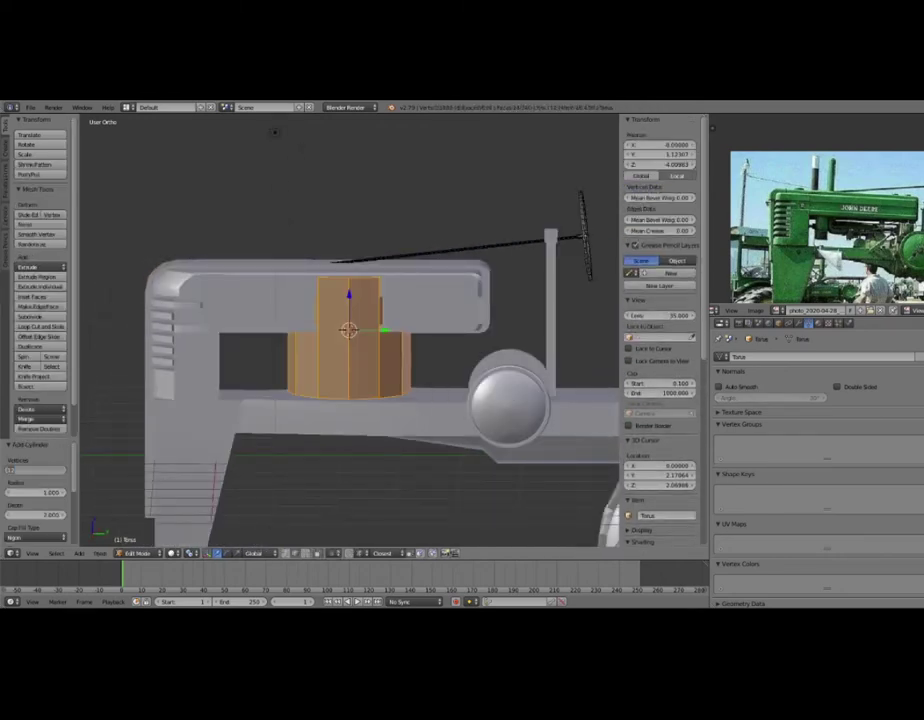
mouse_move(36, 469)
left_mouse_down()
mouse_move(60, 469)
mouse_move(10, 492)
left_mouse_up()
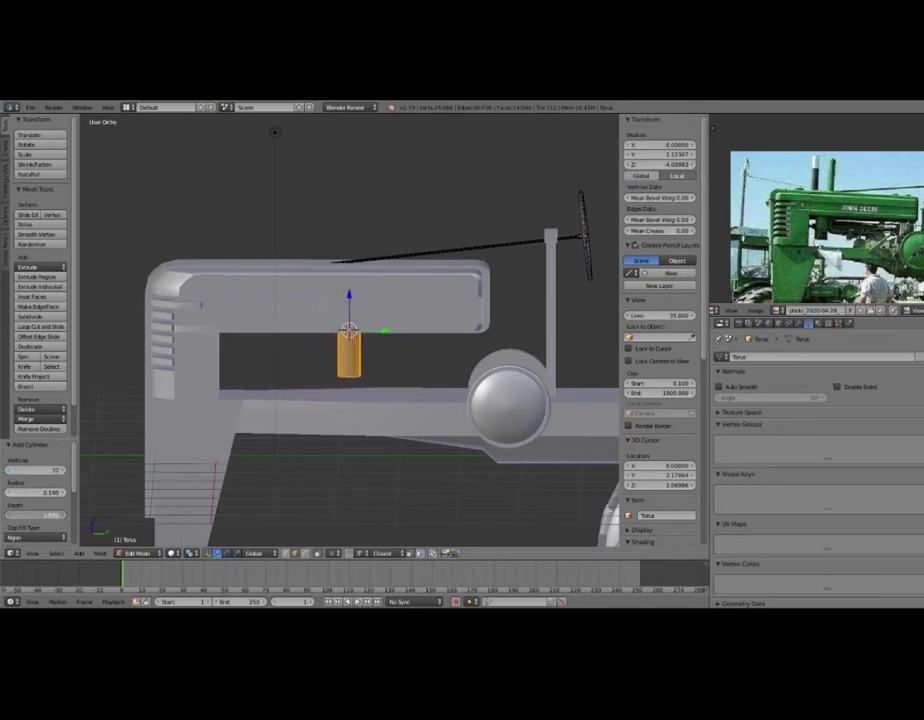
Extrude the cylinder and shift it forward along Y, then undo the last change.
key("e")
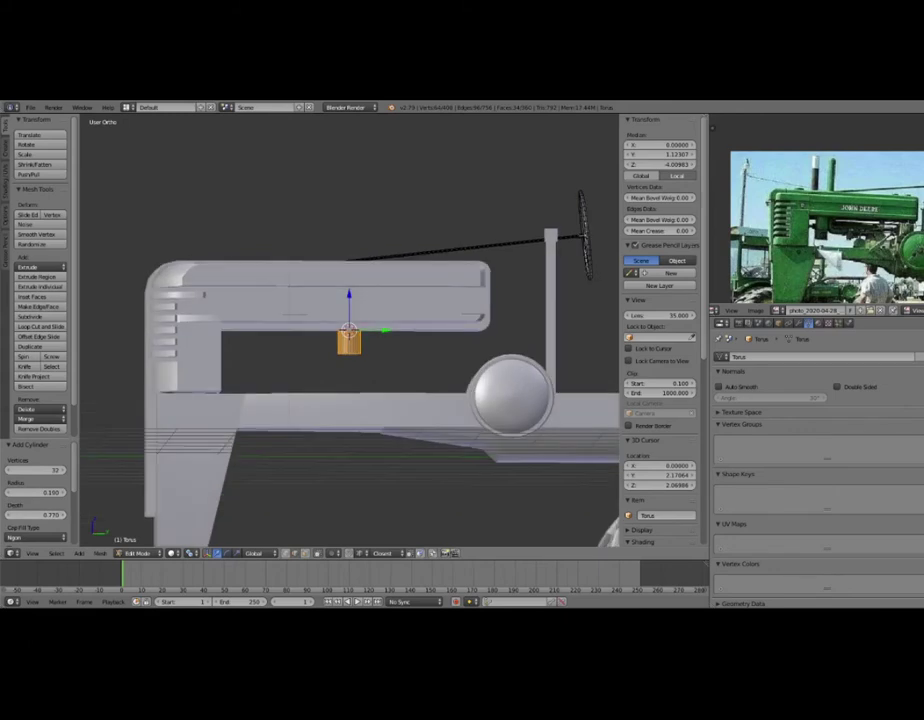
left_click(349, 325)
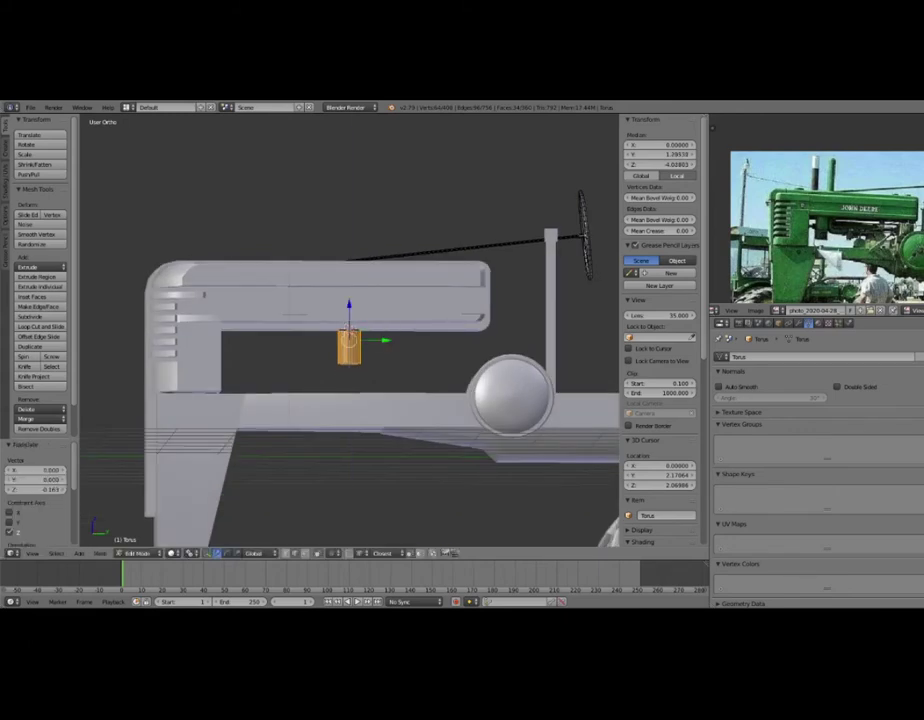
key("g")
key("y")
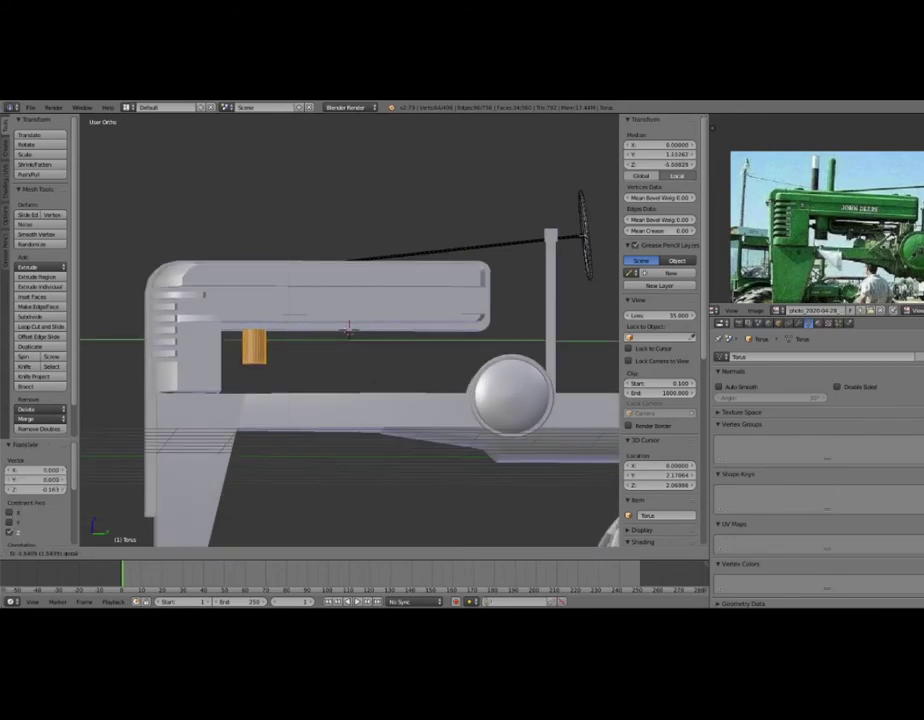
left_click(349, 330)
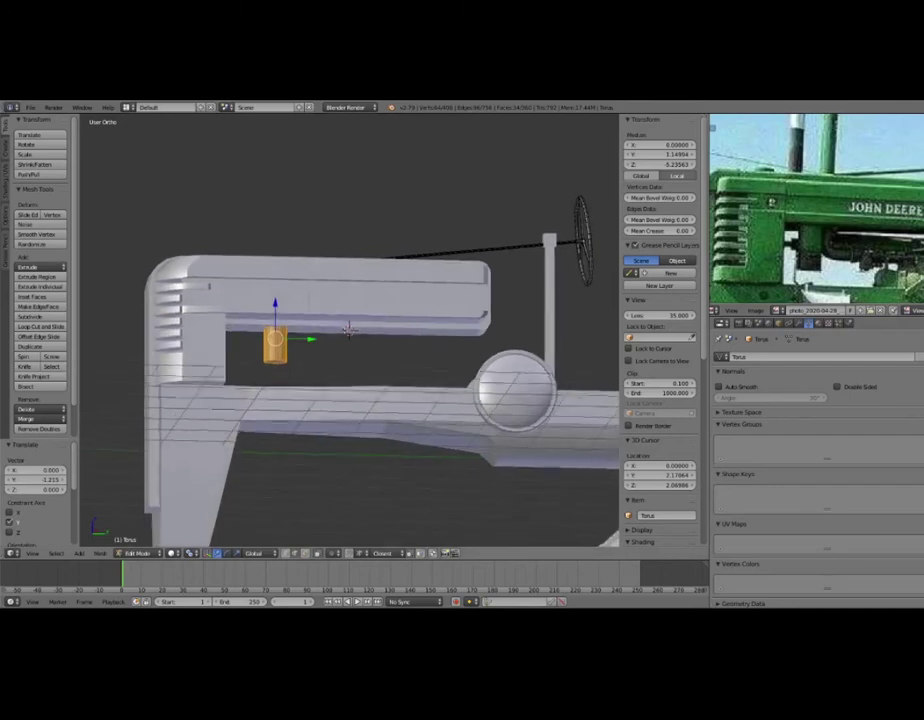
key("a")
scroll(348, 330, "up", 4)
middle_click_drag(348, 330, 481, 330, "shift")
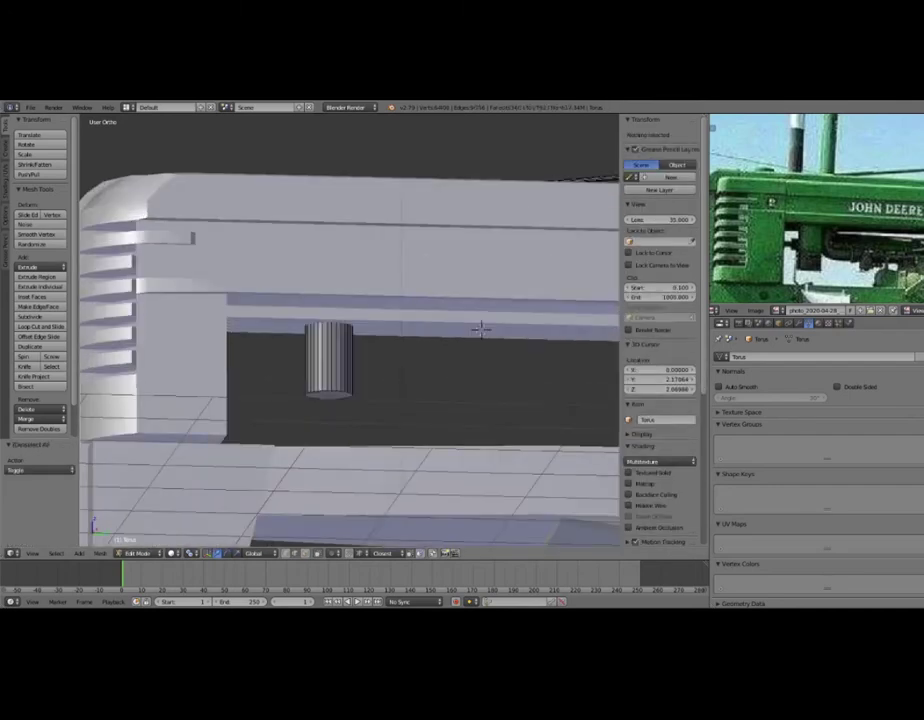
key("ctrl+z")
key("ctrl+z")
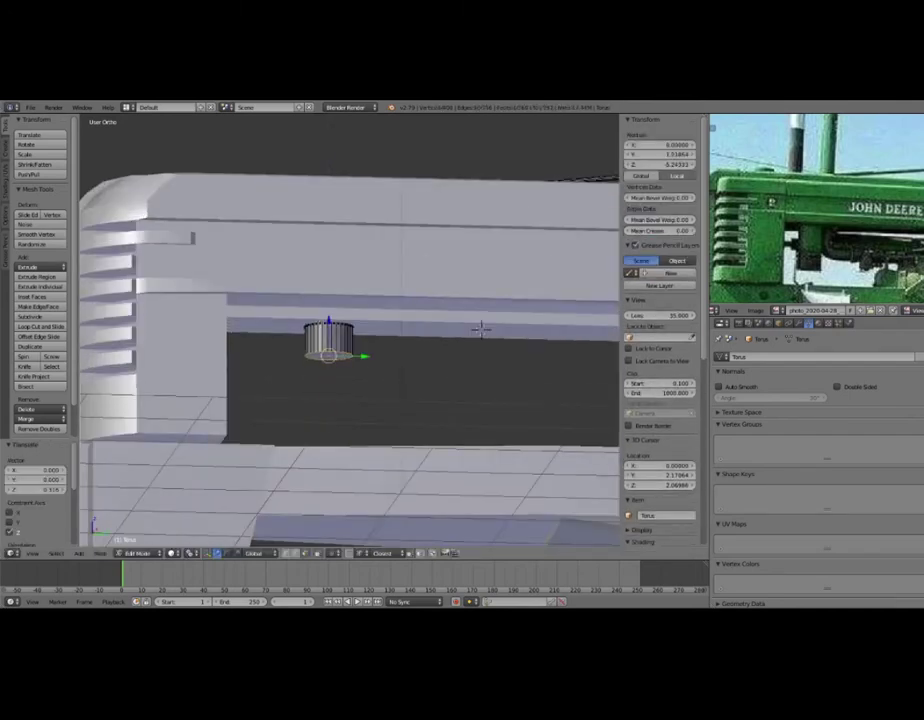
Extrude the cylinder end downward in several steps and widen the base ring.
key("e")
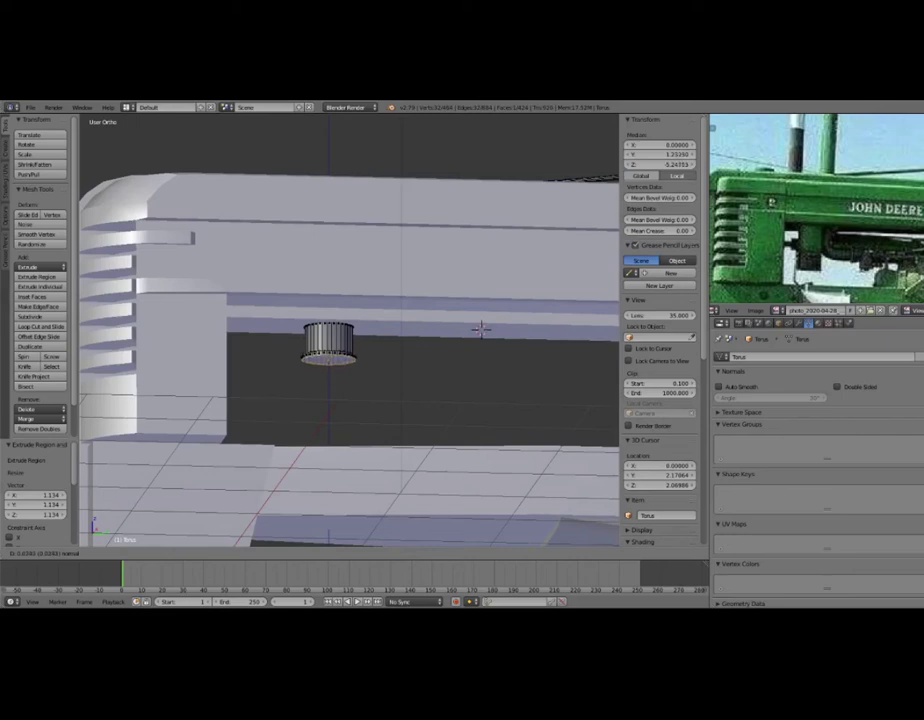
left_click(481, 330)
key("e")
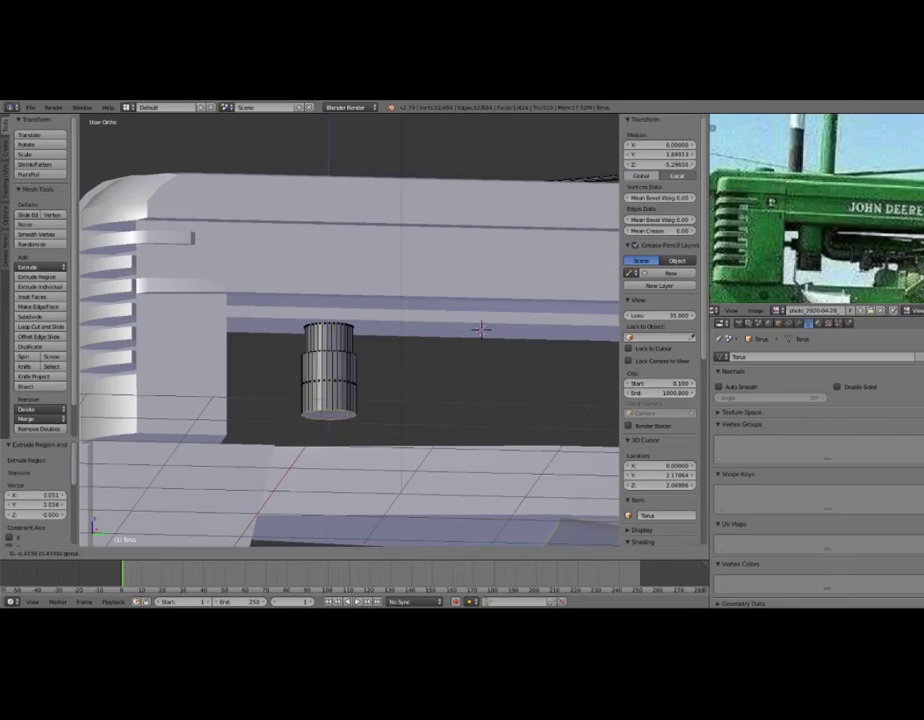
left_click(481, 330)
key("e")
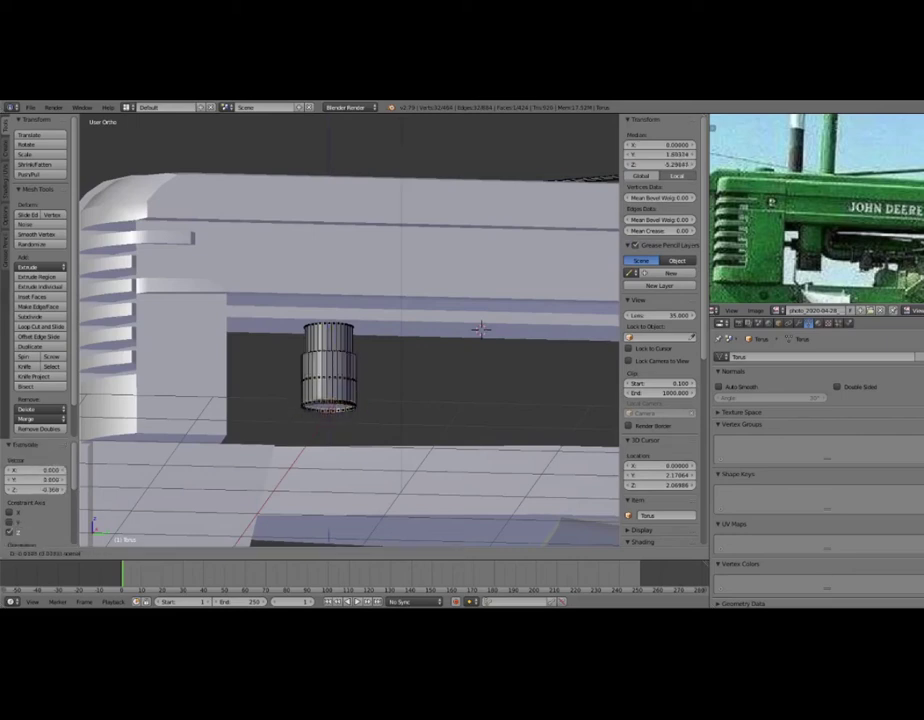
left_click(481, 330)
key("e")
left_click(430, 390)
key("s")
left_click(481, 330)
scroll(460, 330, "down", 3)
key("Tab")
scroll(420, 330, "down", 2)
In Edit Mode, add another cylinder at the 3D cursor for the hood stack.
scroll(400, 330, "down", 1)
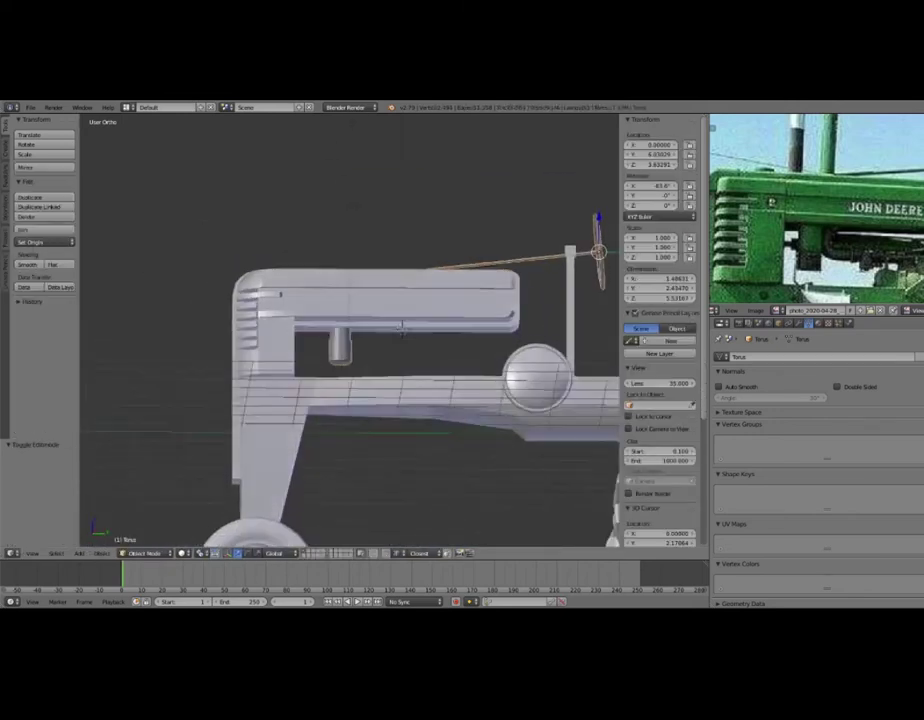
scroll(378, 331, "down", 2)
middle_click_drag(378, 331, 413, 330)
scroll(392, 332, "up", 3)
key("Tab")
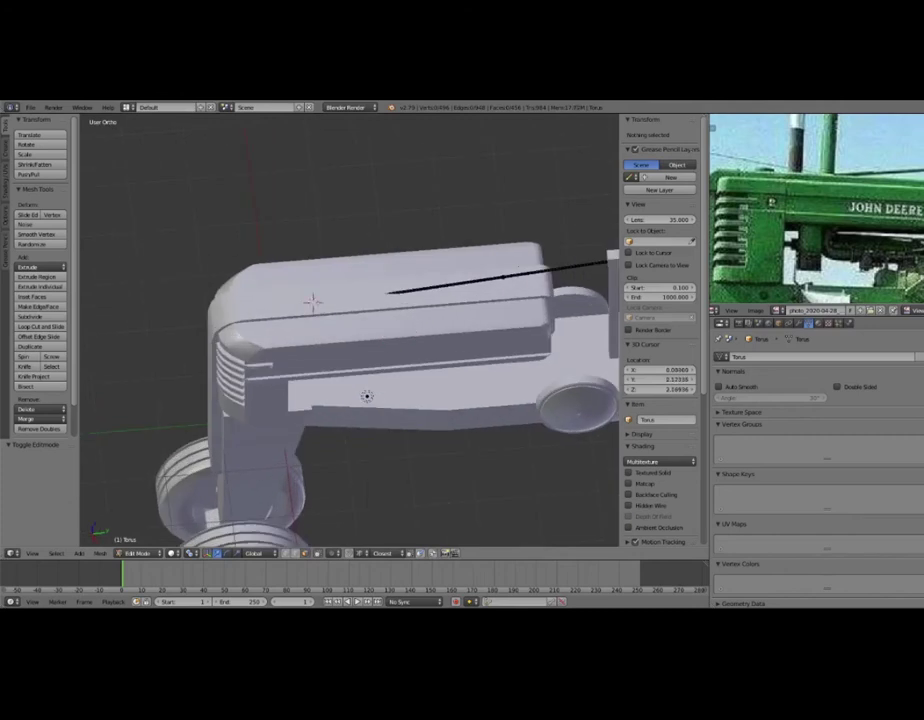
scroll(312, 302, "up", 3)
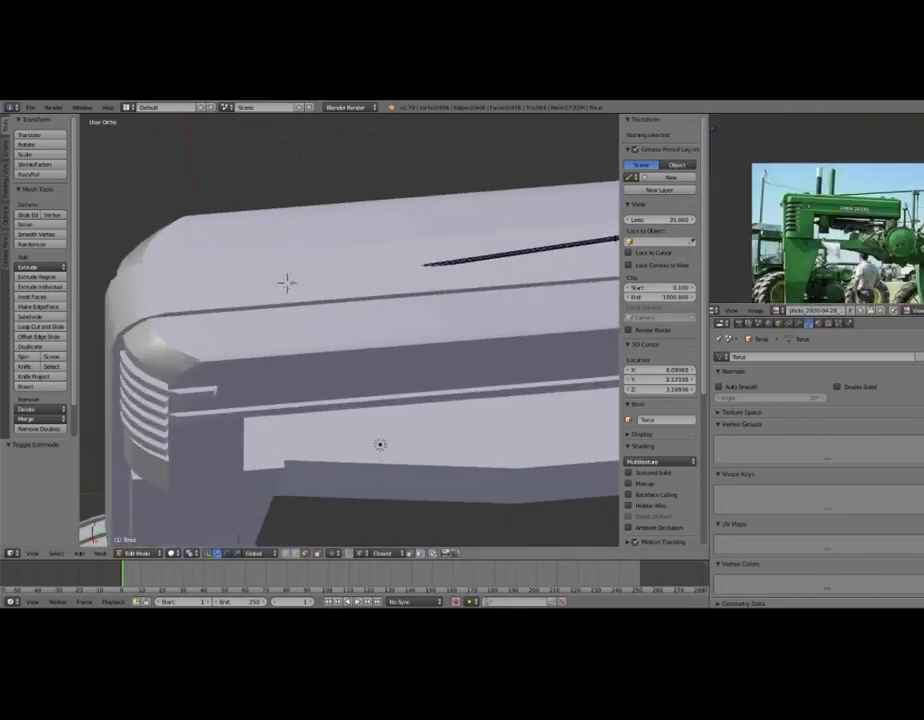
scroll(287, 283, "down", 3)
scroll(300, 290, "down", 3)
scroll(370, 300, "down", 1)
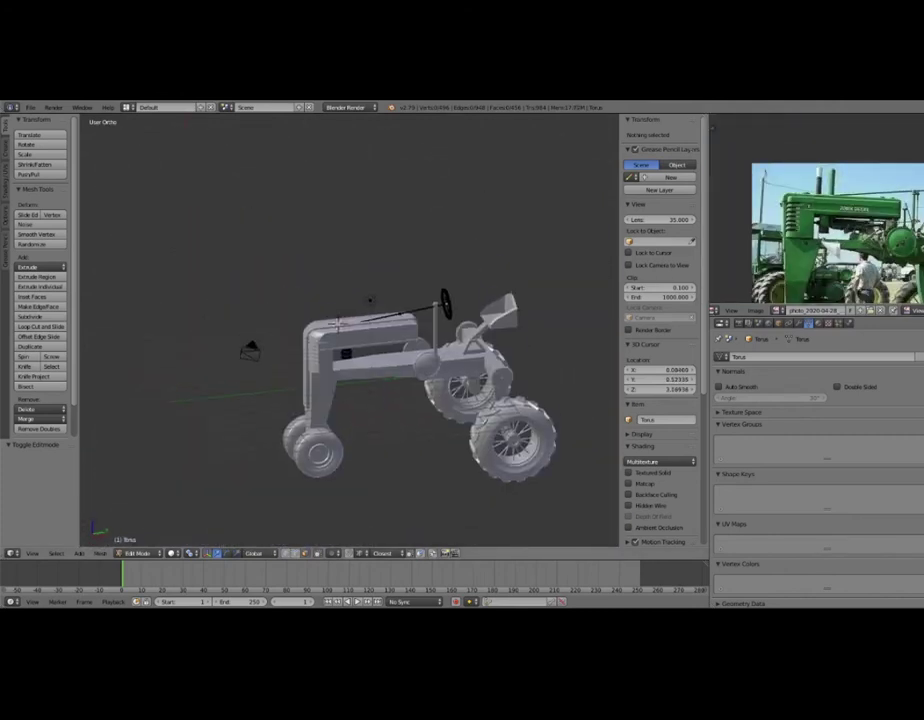
scroll(370, 300, "up", 3)
scroll(340, 330, "up", 1)
key("shift+a")
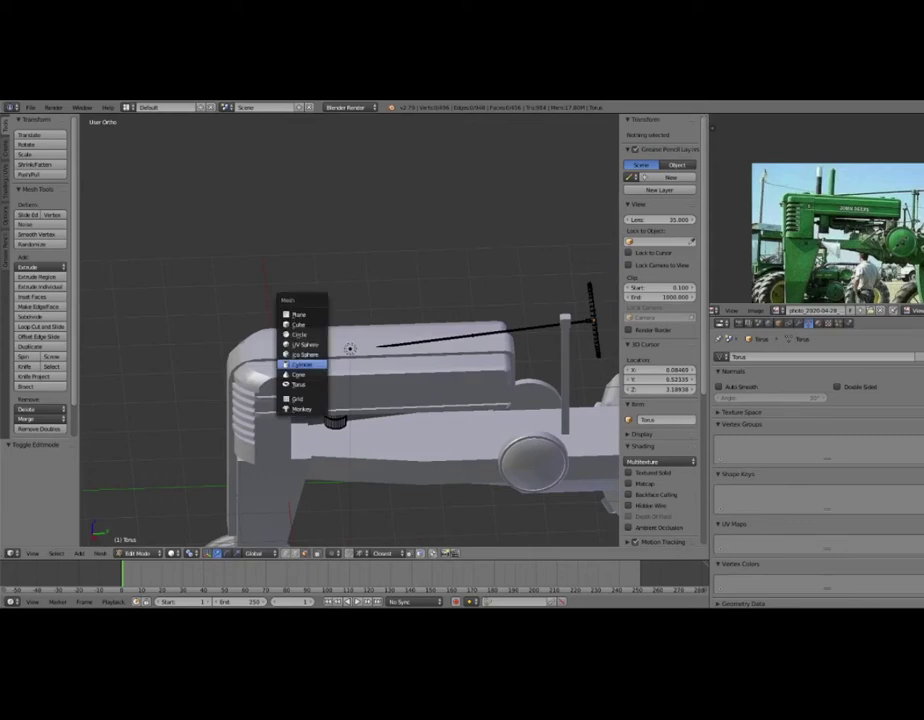
left_click(302, 364)
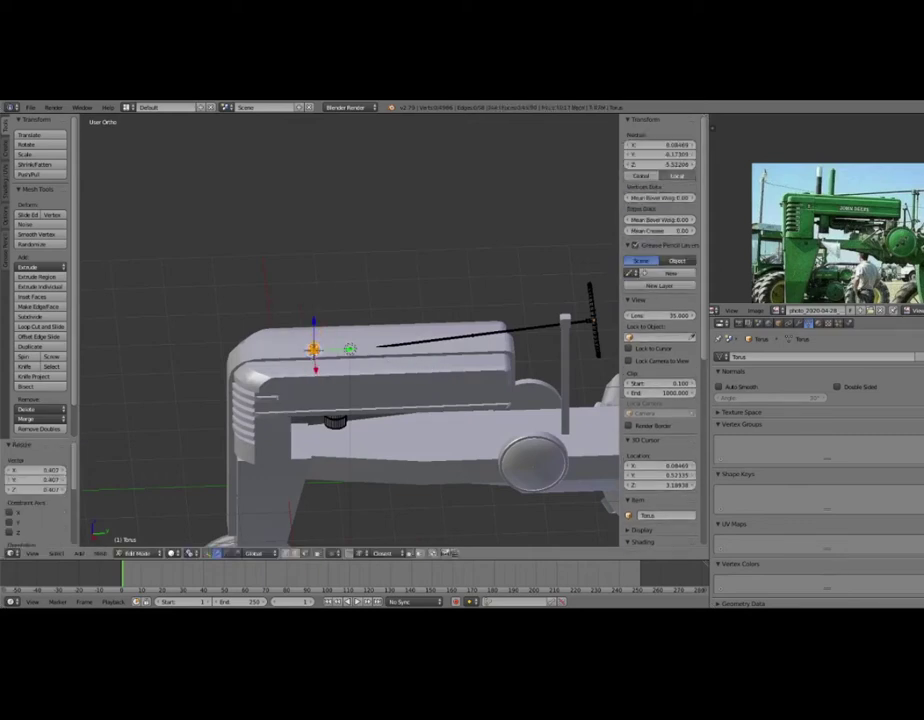
Stretch the stack taller and raise it along Z above the hood.
key("KP_Decimal")
key("s")
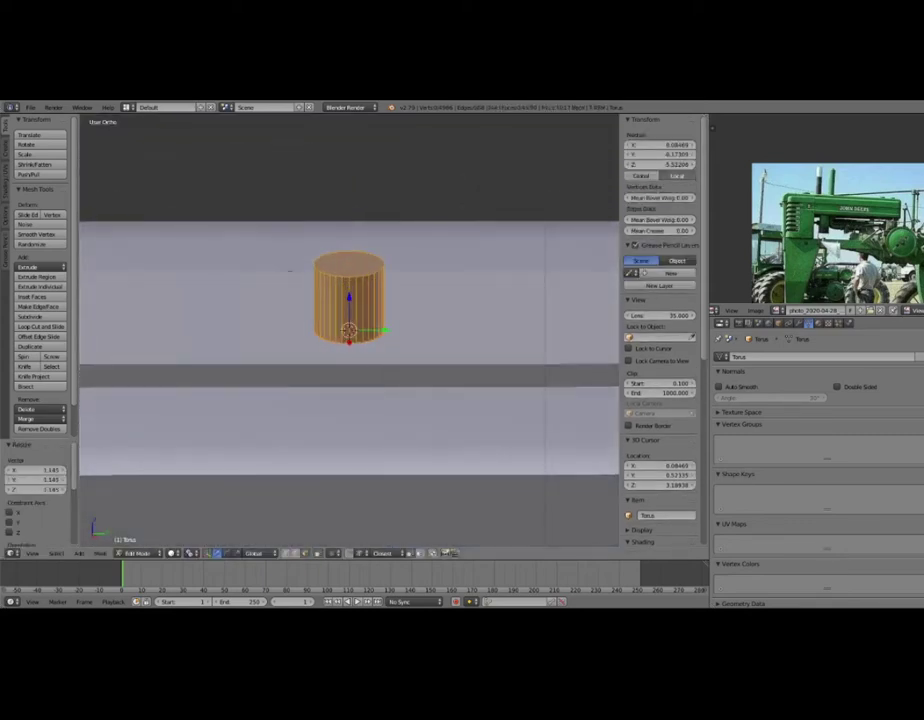
left_click(418, 330)
key("g")
key("z")
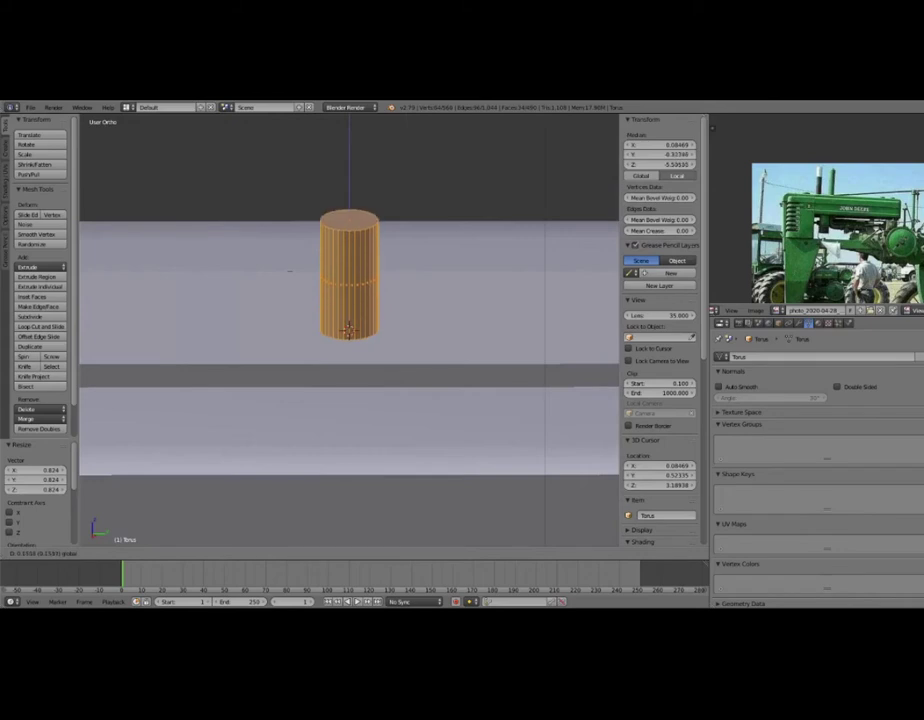
key("Return")
key("a")
mouse_move(289, 270)
middle_mouse_down()
mouse_move(375, 153)
mouse_move(375, 100)
middle_mouse_up()
key("g")
key("z")
key("Return")
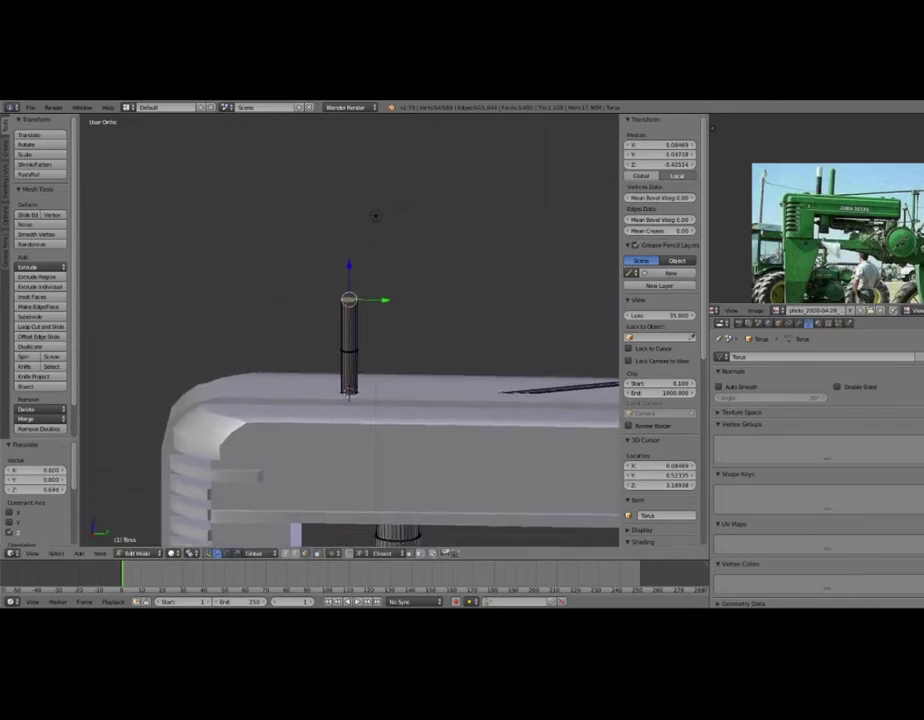
Raise the stack's top and extrude two more stepped sections upward.
key("g")
key("z")
key("Return")
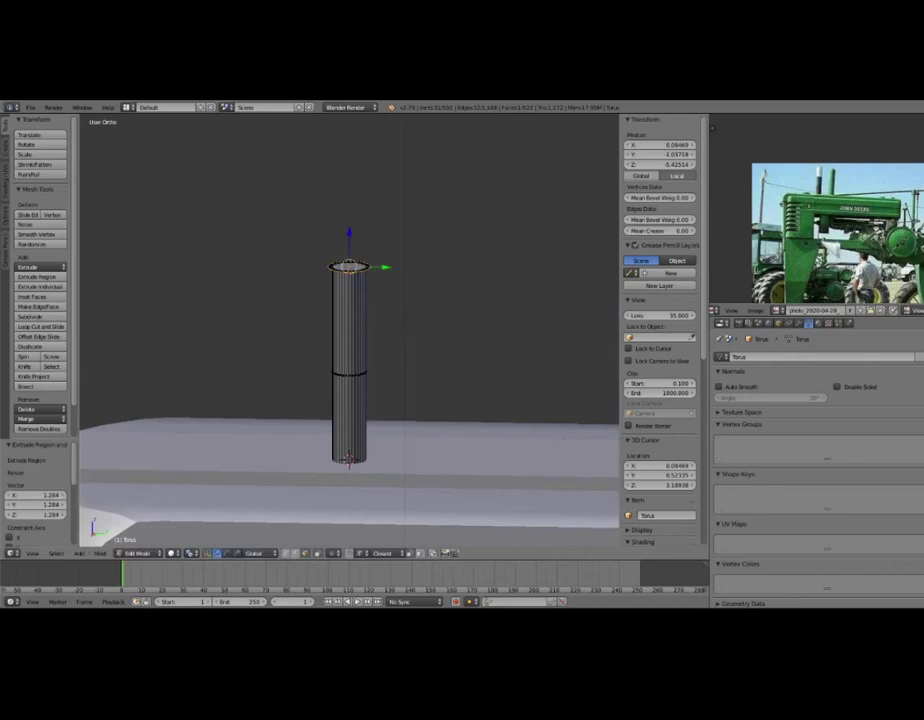
key("e")
key("Return")
key("e")
key("Return")
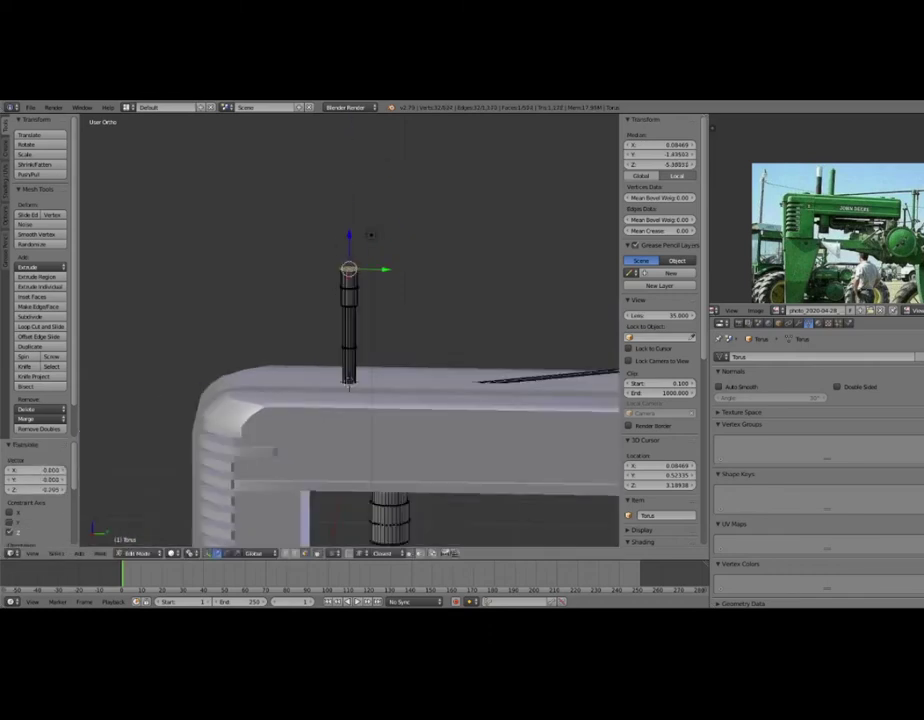
Bevel the top edge of the stack to form the open exhaust end.
middle_click_drag(387, 290, 387, 260)
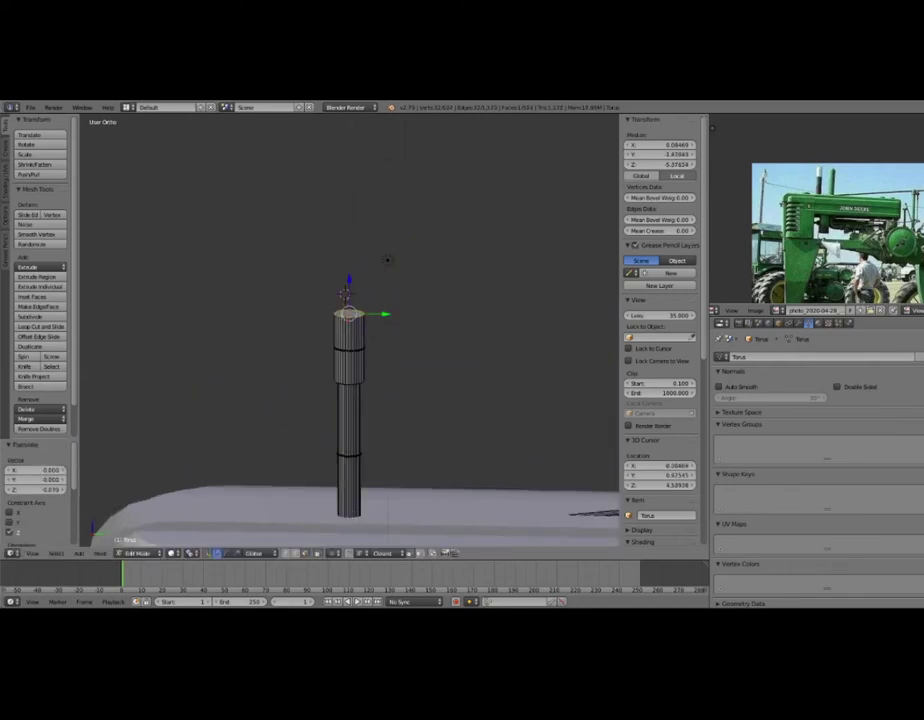
key("ctrl+b")
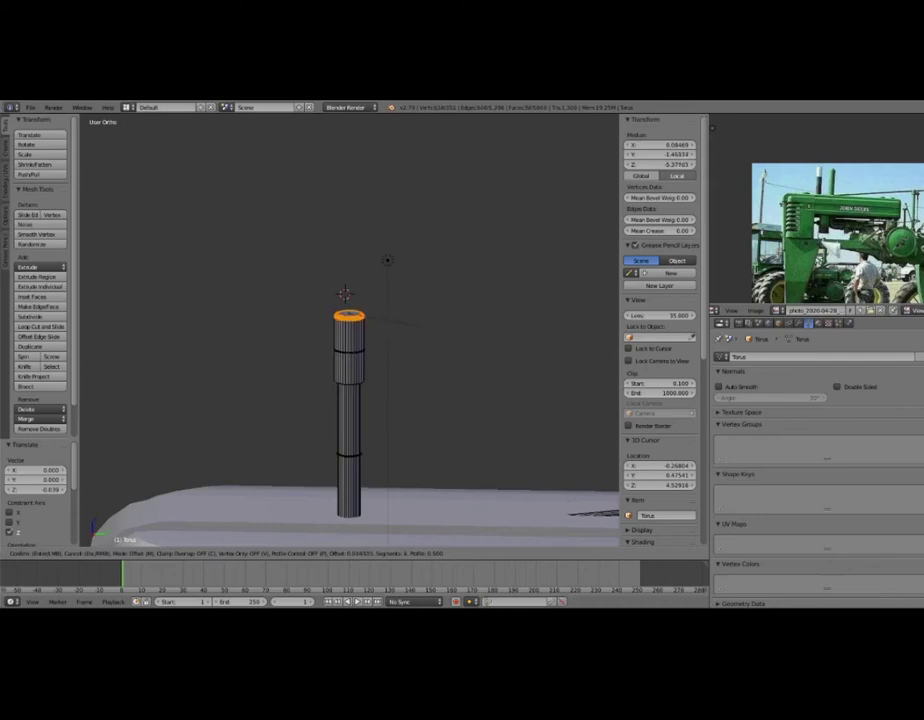
left_click(387, 260)
middle_click_drag(387, 260, 369, 288)
key("a")
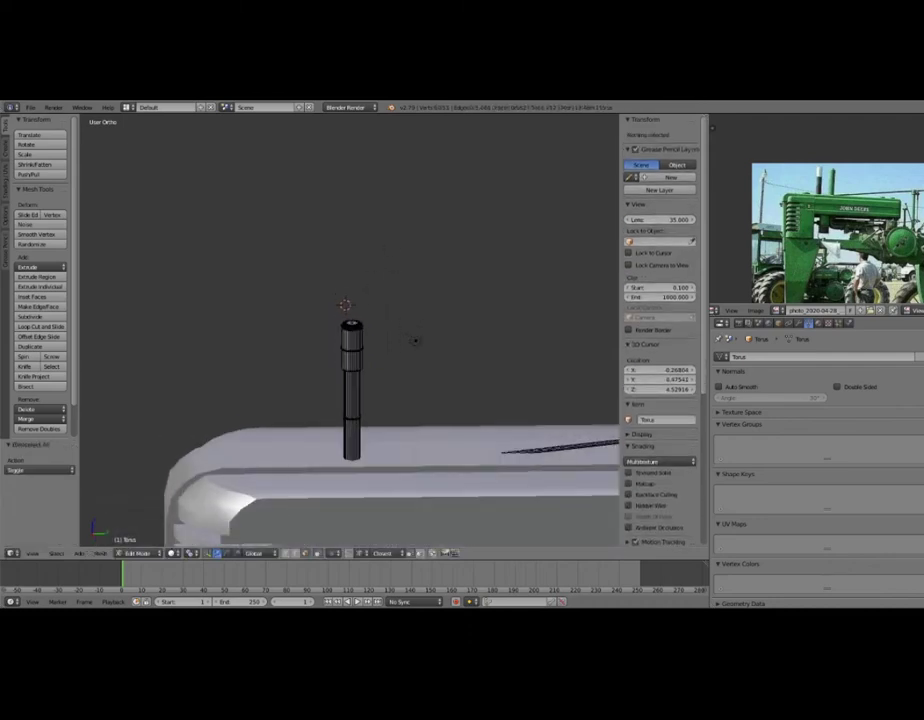
mouse_move(415, 340)
middle_mouse_down()
mouse_move(425, 431)
mouse_move(424, 414)
middle_mouse_up()
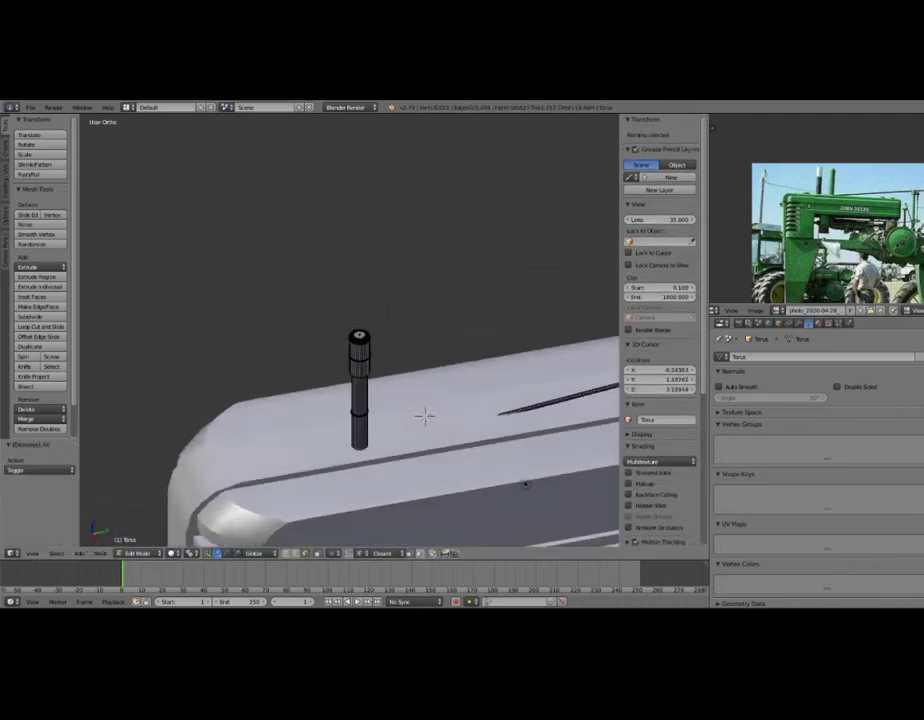
Add a second cylinder, shrink it to about half size, and raise it along Z.
key("shift+a")
left_click(422, 447)
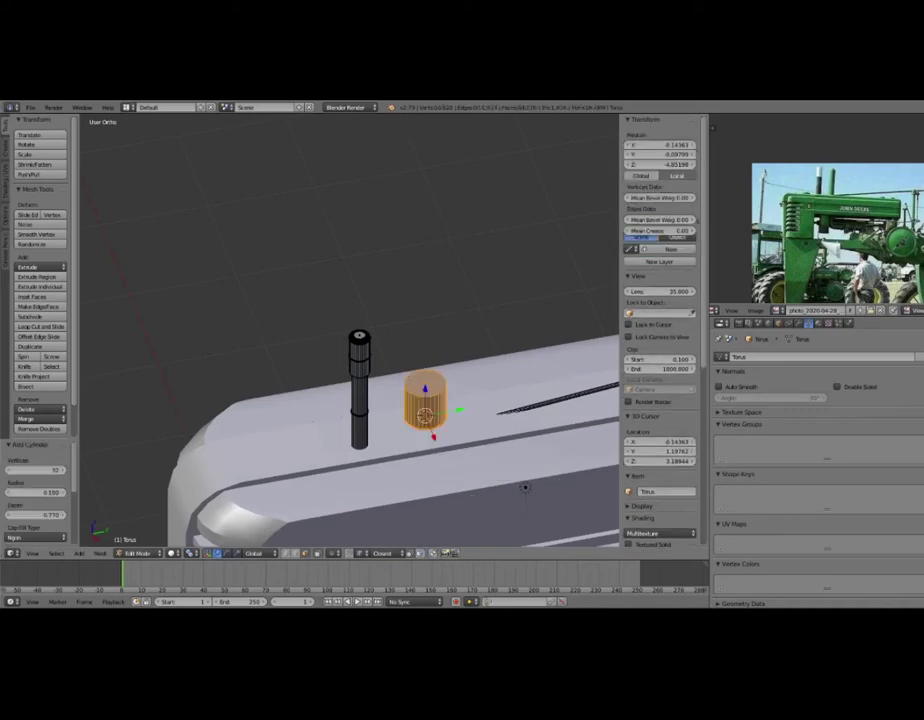
key("s")
left_click(462, 432)
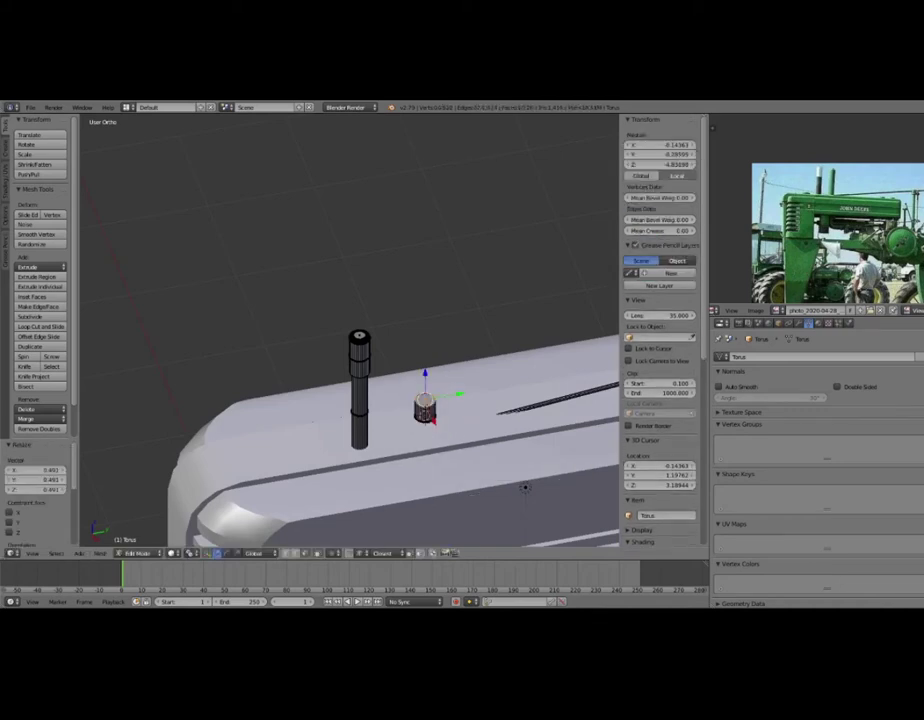
key("g")
key("z")
left_click(524, 488)
Bevel the second stack's top and raise its top ring along Z.
middle_click_drag(524, 488, 349, 286)
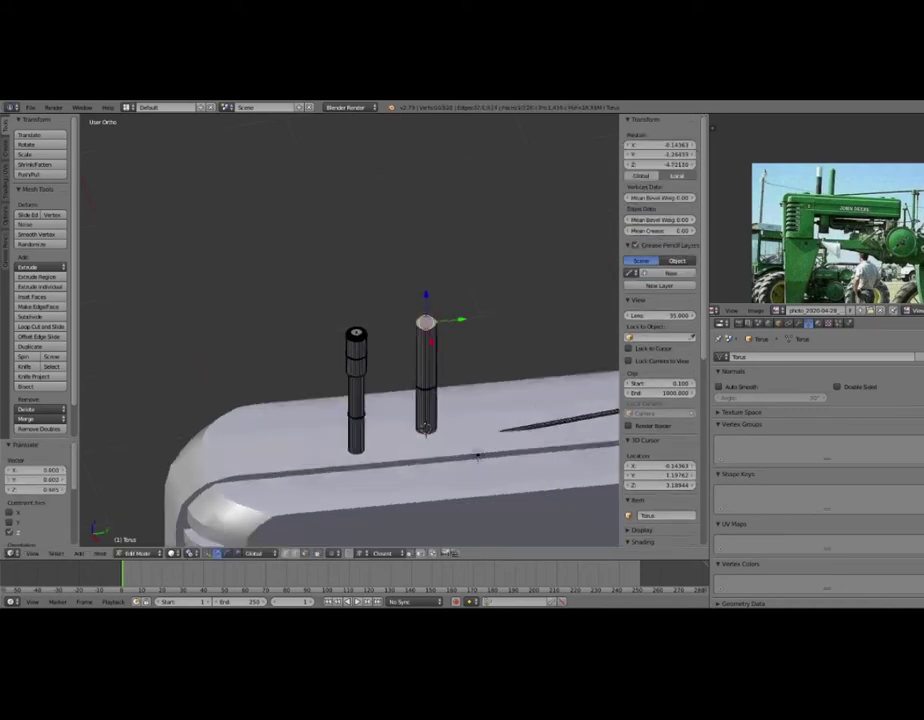
key("ctrl+b")
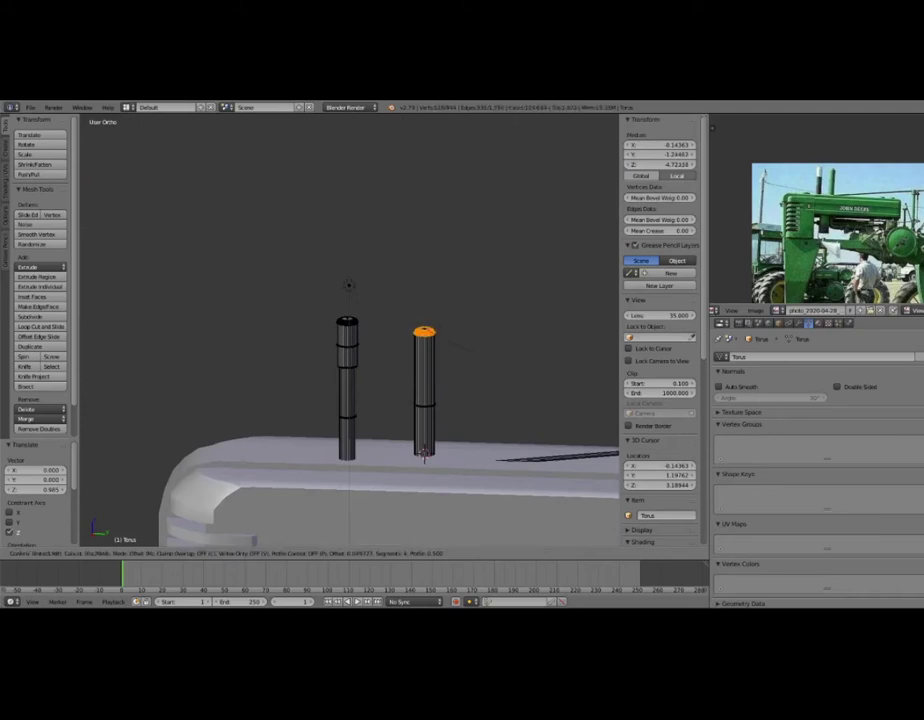
left_click(349, 286)
scroll(349, 219, "up", 5)
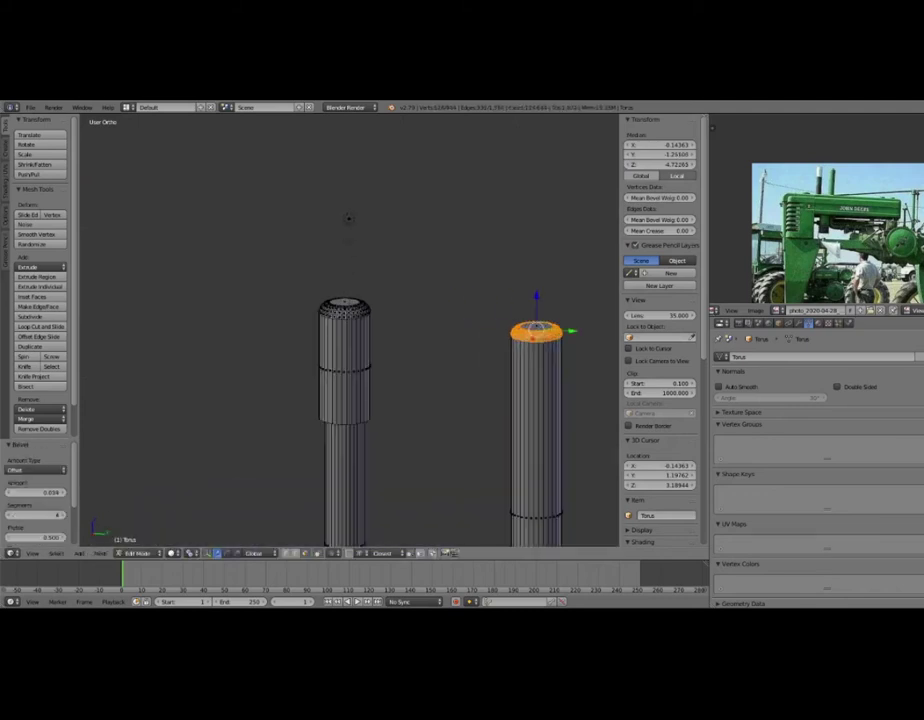
key("g")
key("z")
left_click(349, 219)
Return to Object Mode and view the whole tractor with both stacks.
scroll(349, 219, "down", 3)
middle_click_drag(155, 220, 427, 517)
scroll(427, 517, "up", 2)
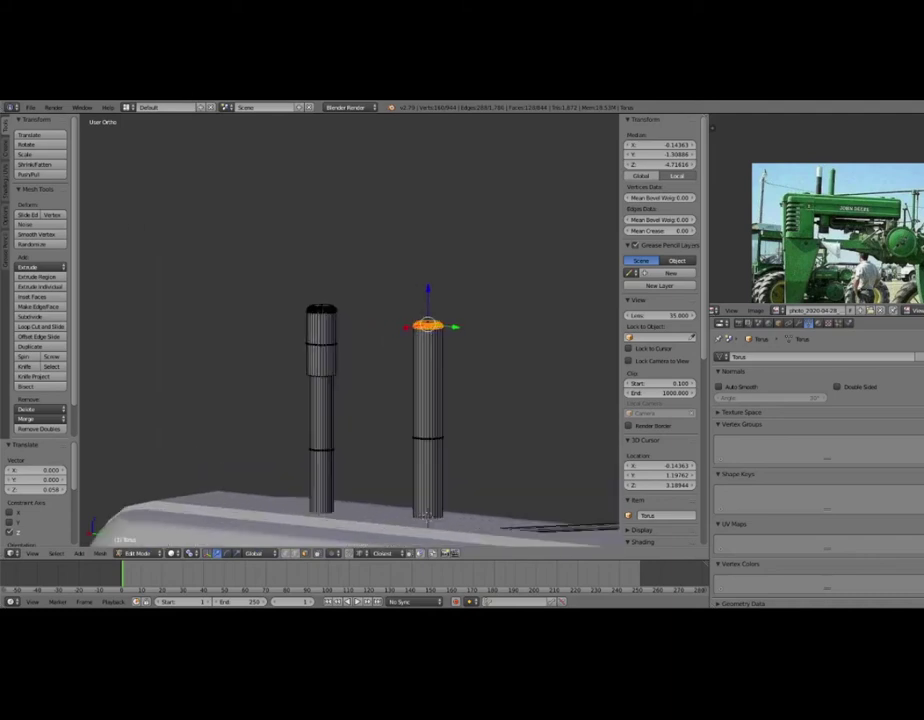
key("Tab")
scroll(576, 220, "down", 2)
mouse_move(576, 220)
middle_mouse_down()
mouse_move(443, 274)
mouse_move(505, 270)
mouse_move(316, 295)
mouse_move(324, 307)
middle_mouse_up()
Select the tractor body mesh and pick an edge path along the grille's left contour.
scroll(330, 280, "up", 1)
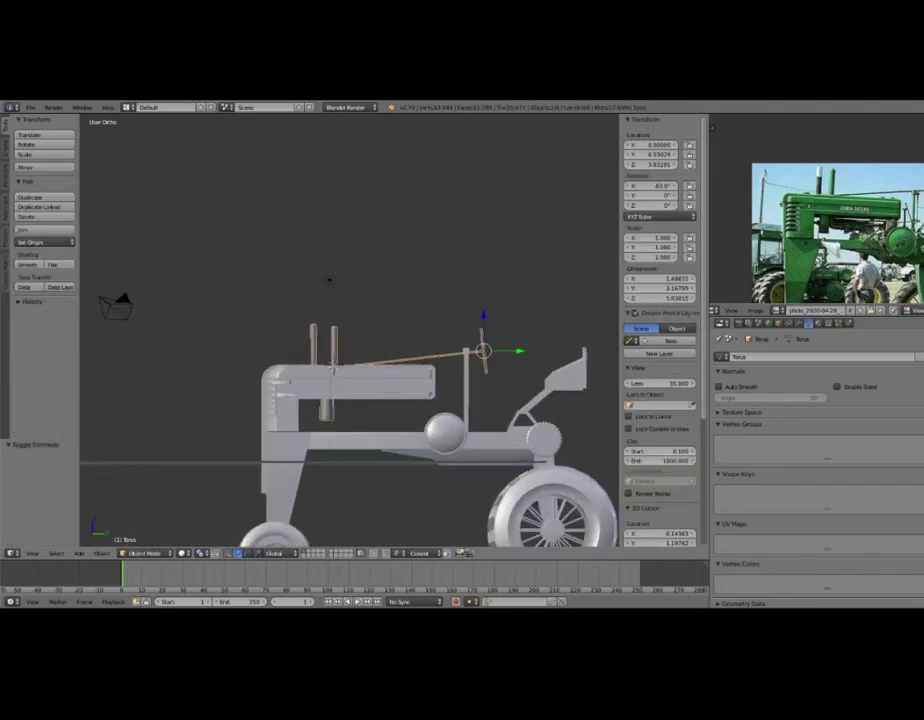
scroll(350, 330, "up", 1)
scroll(350, 330, "up", 1)
mouse_move(319, 205)
middle_mouse_down()
mouse_move(419, 179)
mouse_move(508, 214)
mouse_move(578, 177)
mouse_move(519, 222)
mouse_move(561, 198)
mouse_move(500, 200)
mouse_move(446, 275)
mouse_move(487, 262)
mouse_move(483, 269)
mouse_move(548, 238)
mouse_move(552, 139)
middle_mouse_up()
key("Tab")
key("Tab")
key("Tab")
key("Tab")
right_click(481, 268)
key("Tab")
right_click(386, 300, "ctrl")
Extrude a strip sideways from the grille's left contour and reposition it.
middle_click_drag(386, 300, 415, 280)
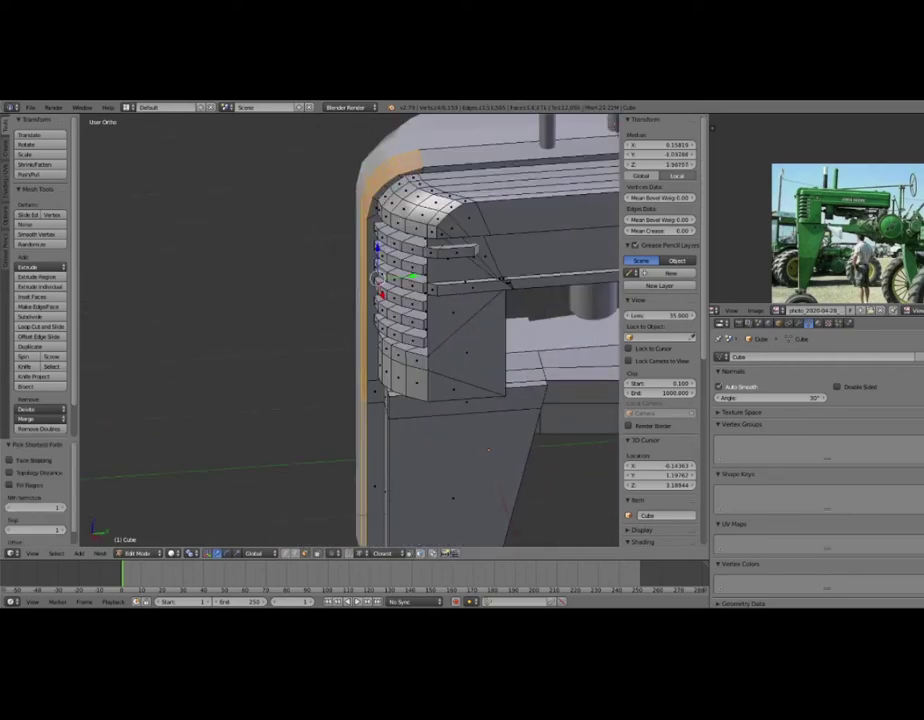
left_click_drag(415, 278, 404, 280)
left_click(404, 280)
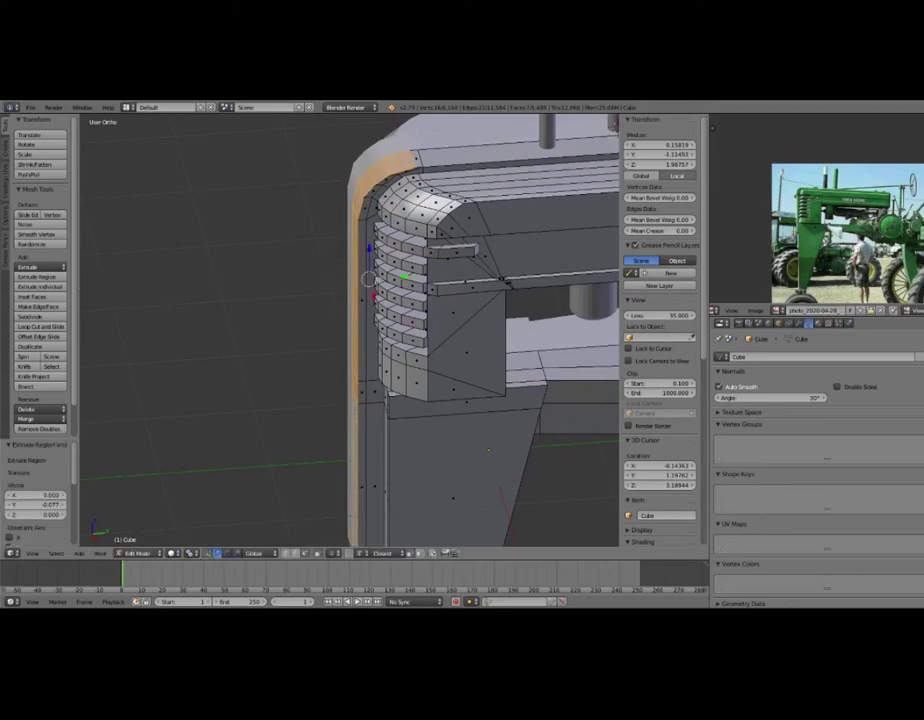
middle_click_drag(404, 280, 440, 285)
key("g")
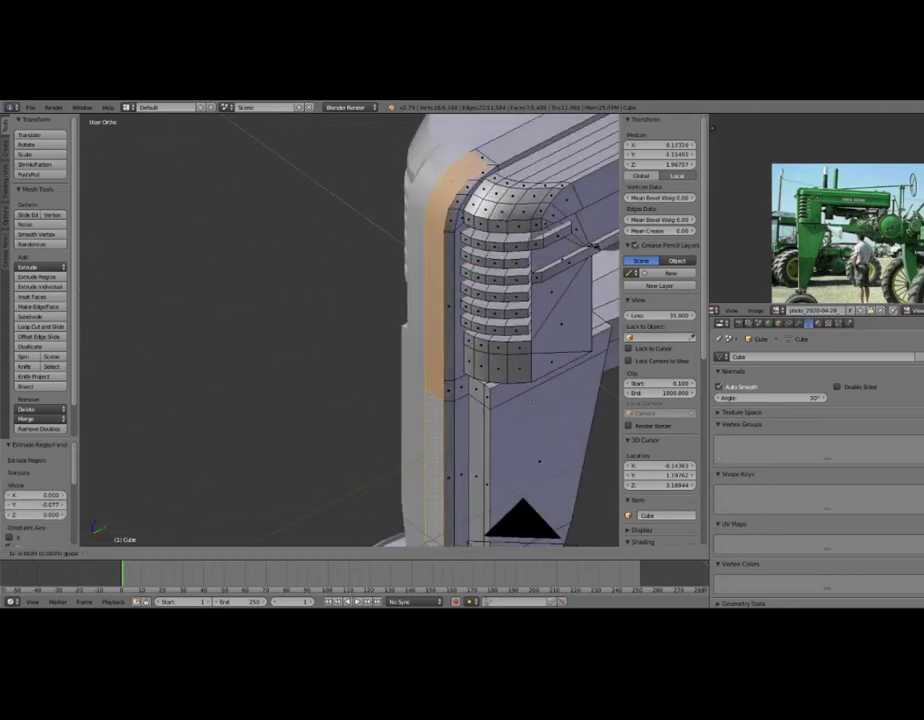
left_click(404, 280)
middle_click_drag(404, 280, 560, 315)
scroll(440, 290, "down", 4)
Select vertices along a lower grille slat row up to the band's upper edge.
key("Tab")
middle_click_drag(350, 330, 470, 315)
key("Tab")
mouse_move(470, 230)
middle_mouse_down()
mouse_move(491, 204)
mouse_move(475, 192)
middle_mouse_up()
key("Tab")
middle_click_drag(440, 330, 420, 315)
scroll(420, 315, "up", 2)
key("Tab")
mouse_move(440, 450)
middle_mouse_down()
mouse_move(423, 526)
mouse_move(467, 345)
middle_mouse_up()
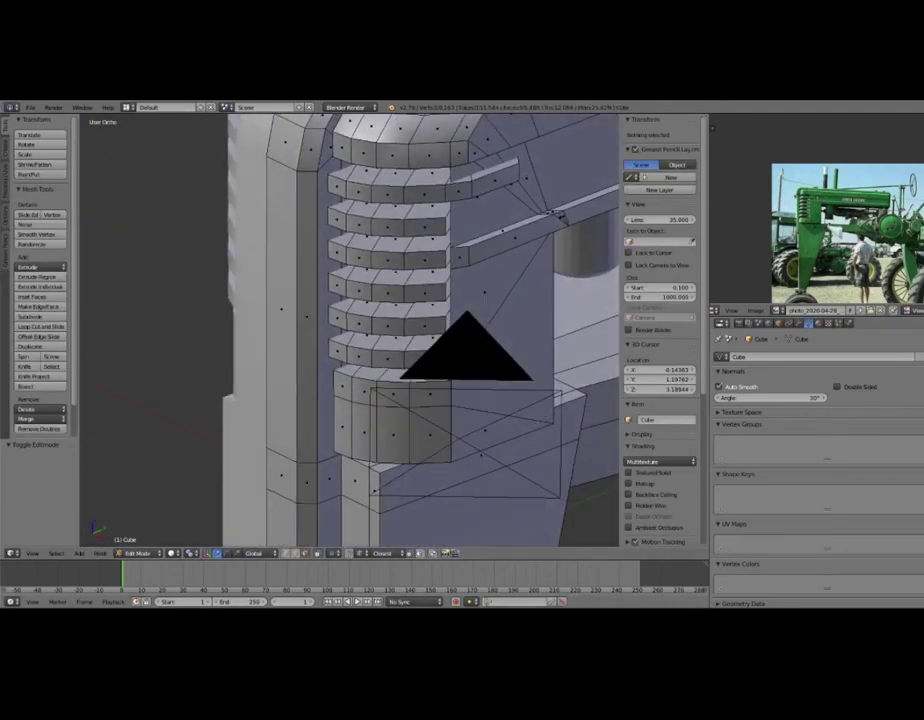
right_click(340, 330)
mouse_move(340, 330)
middle_mouse_down()
mouse_move(361, 330)
mouse_move(427, 370)
middle_mouse_up()
right_click(540, 372, "ctrl")
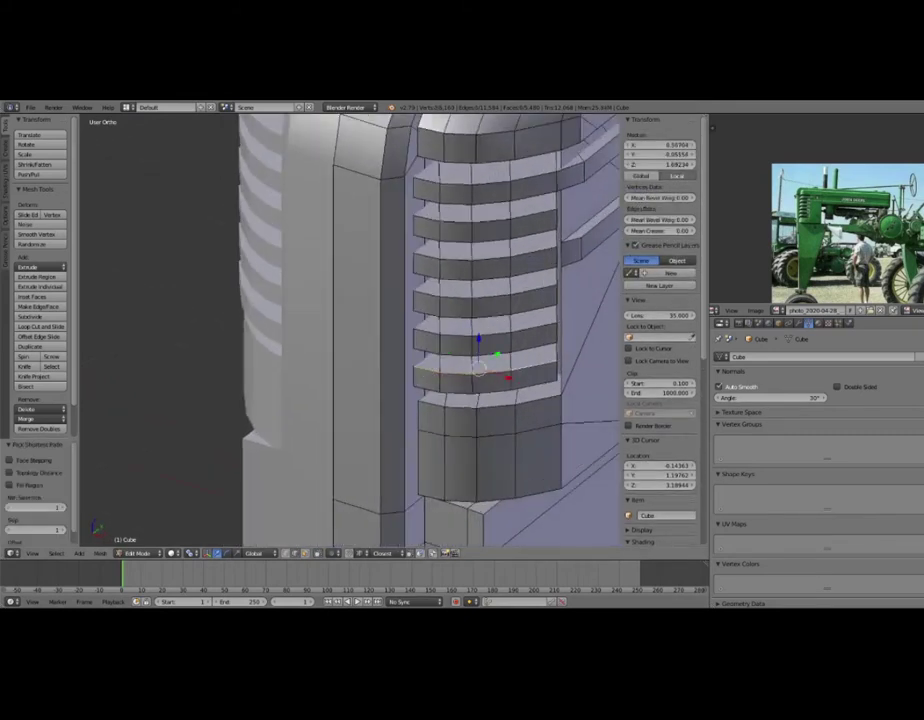
right_click(552, 330, "ctrl")
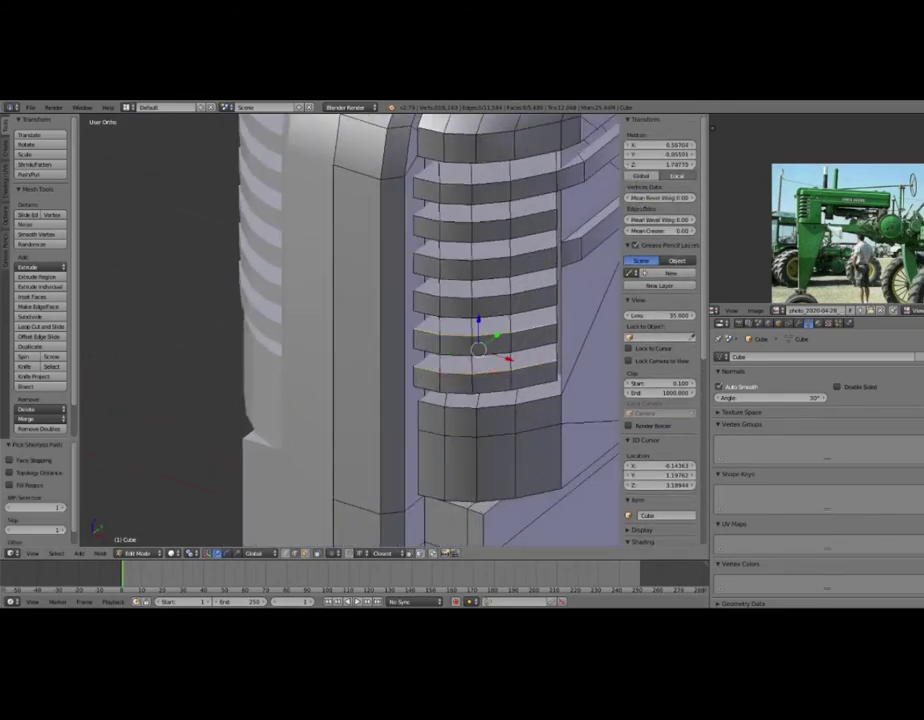
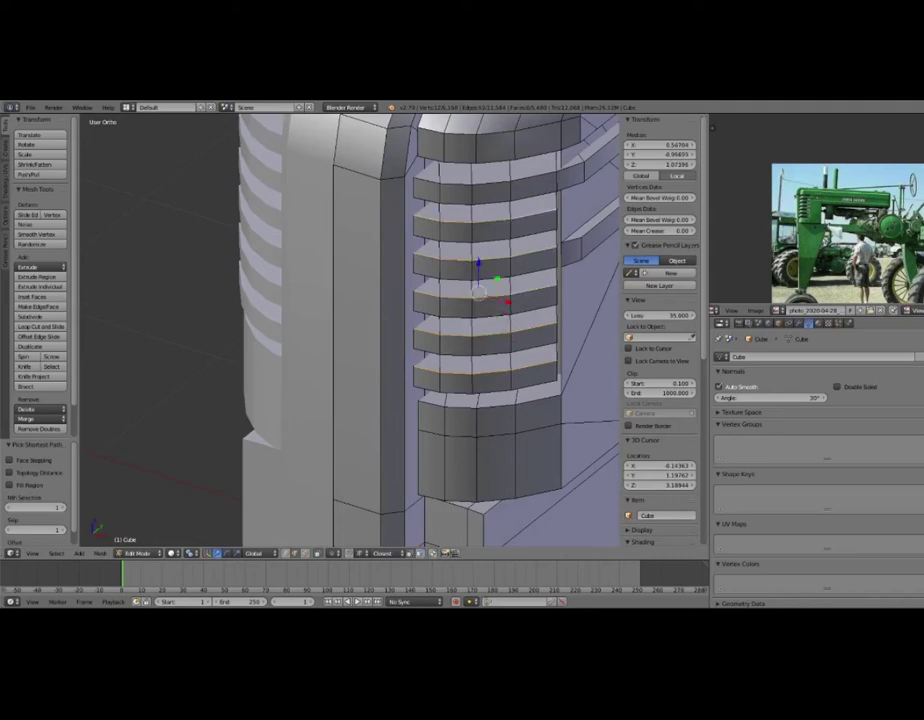
Push the grille slat faces slightly outward along Y, then deselect them.
middle_click_drag(430, 330, 430, 380)
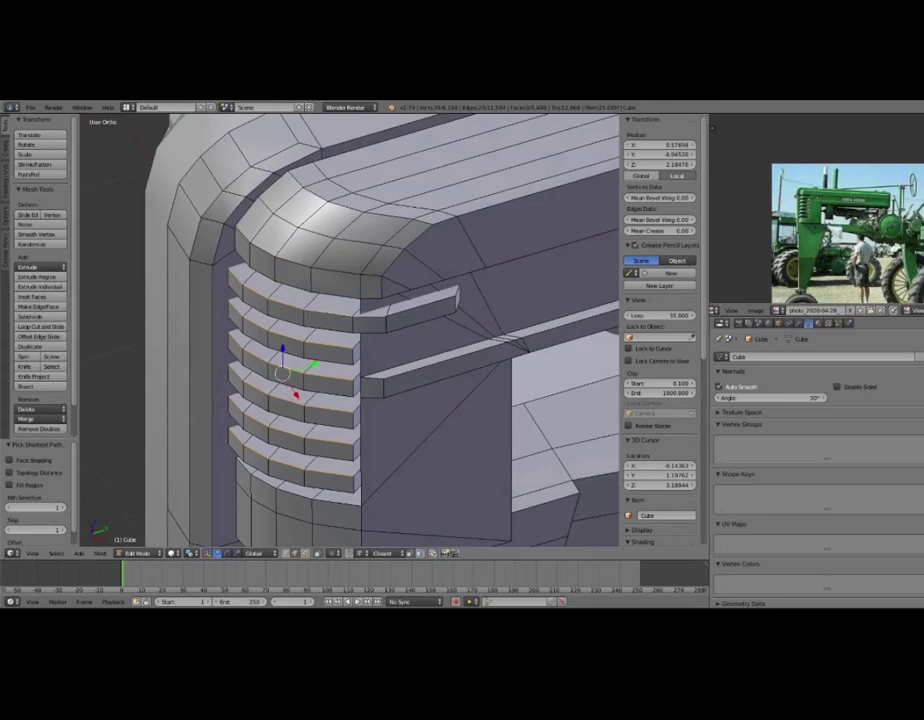
key("g")
key("y")
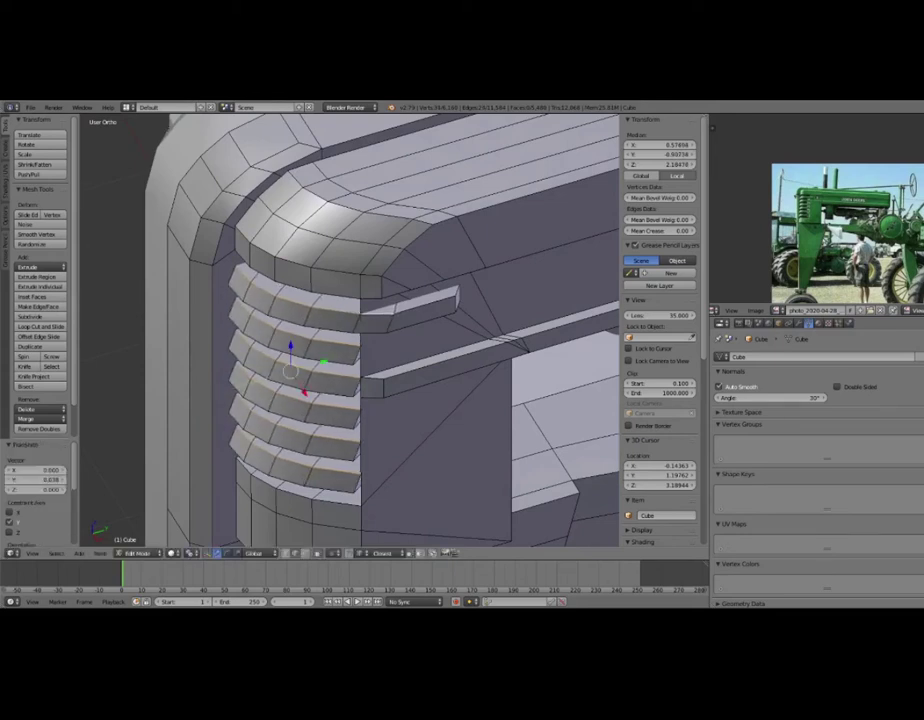
key("a")
Inspect the whole tractor in Object Mode, then go back into editing the body mesh.
key("Tab")
scroll(350, 330, "down", 3)
scroll(350, 330, "down", 3)
mouse_move(480, 196)
middle_mouse_down()
mouse_move(392, 159)
mouse_move(458, 165)
mouse_move(282, 183)
mouse_move(361, 150)
mouse_move(313, 175)
mouse_move(313, 154)
mouse_move(309, 204)
mouse_move(336, 277)
middle_mouse_up()
scroll(278, 150, "up", 2)
scroll(278, 150, "up", 1)
key("Tab")
key("Tab")
key("Tab")
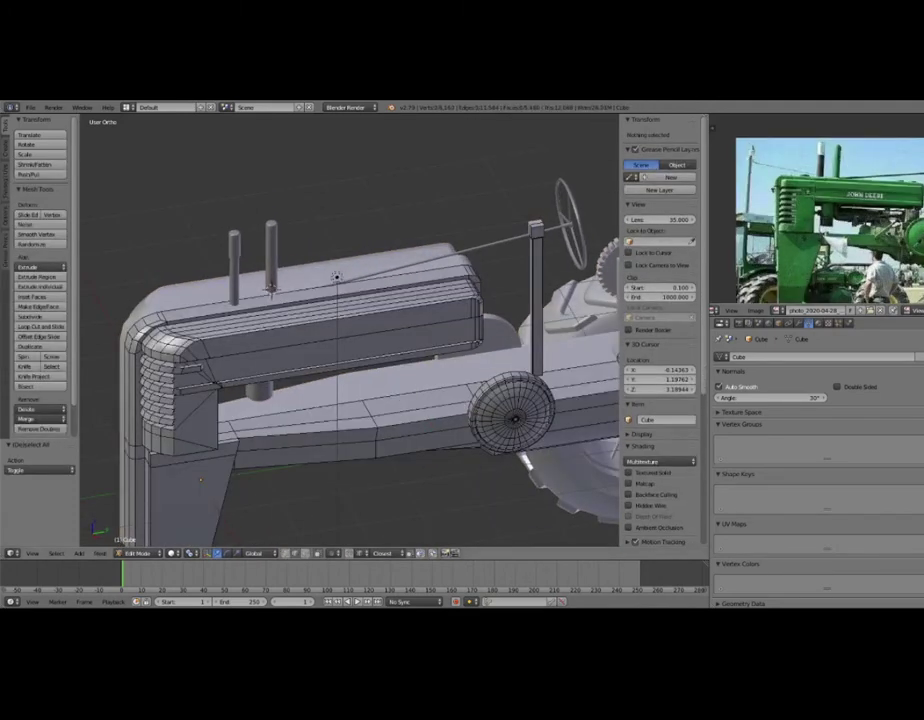
Shift the mesh part under the hood along X and switch to vertex selection.
middle_click_drag(350, 300, 380, 350)
right_click(455, 395)
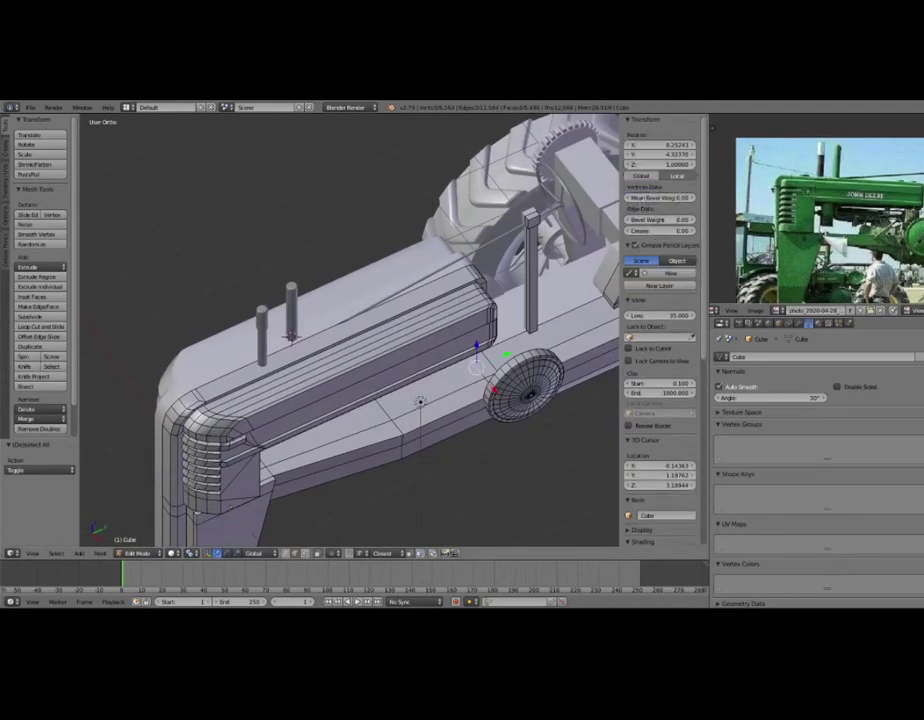
key("g")
key("x")
key("Return")
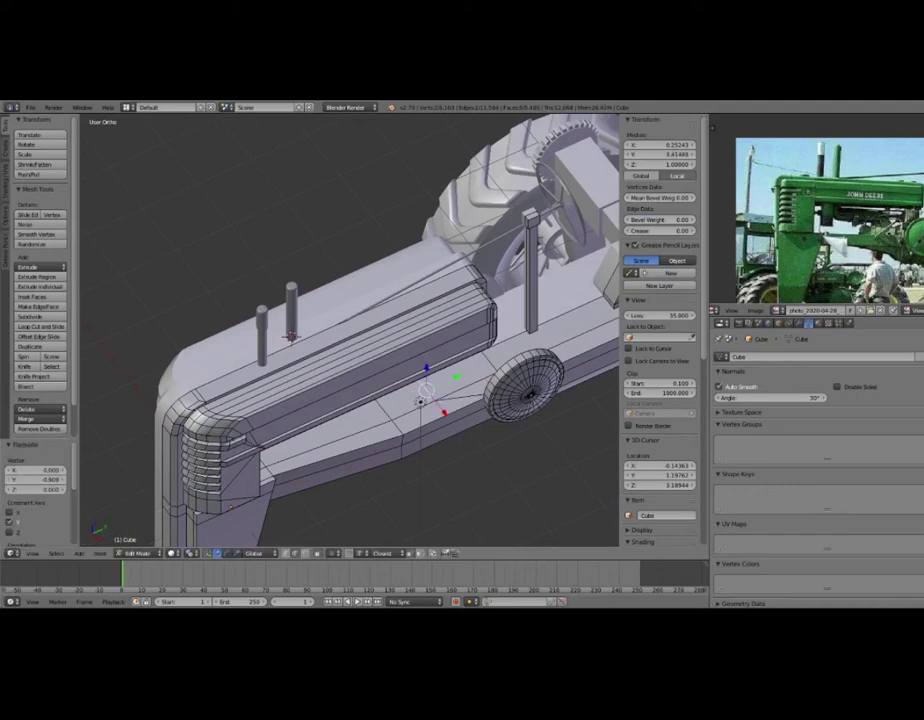
key("ctrl+Tab")
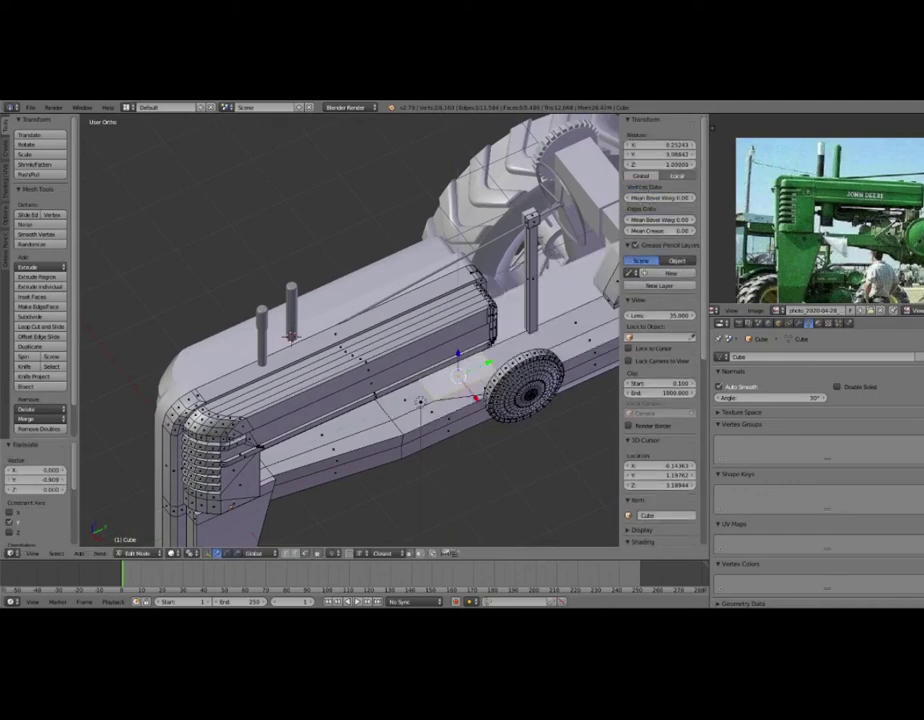
Shrink the face under the hood and extrude it upward into a tall block.
middle_click_drag(400, 350, 300, 330)
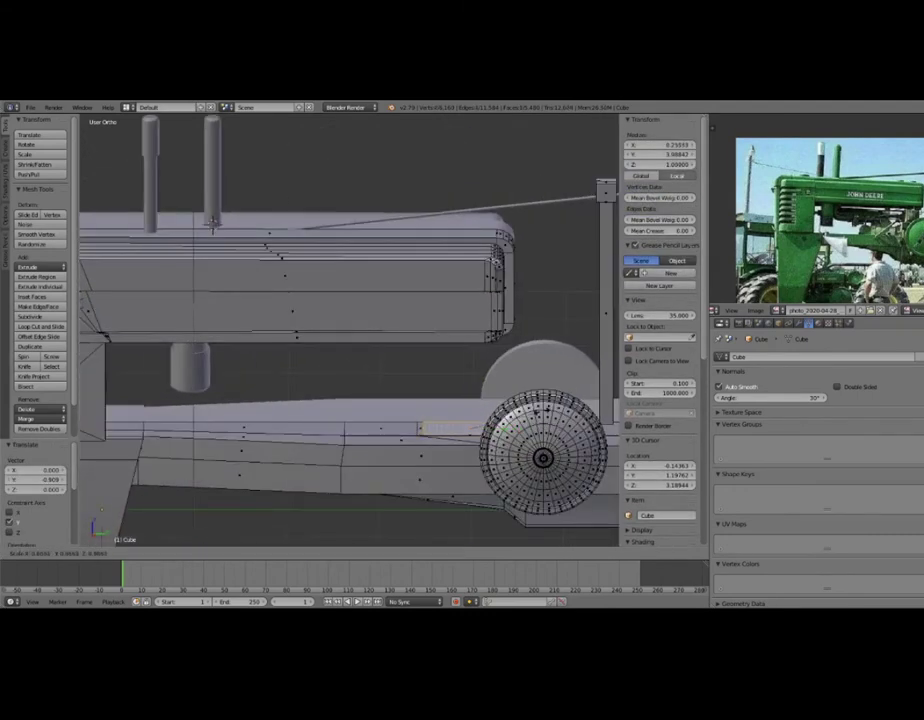
key("Return")
key("e")
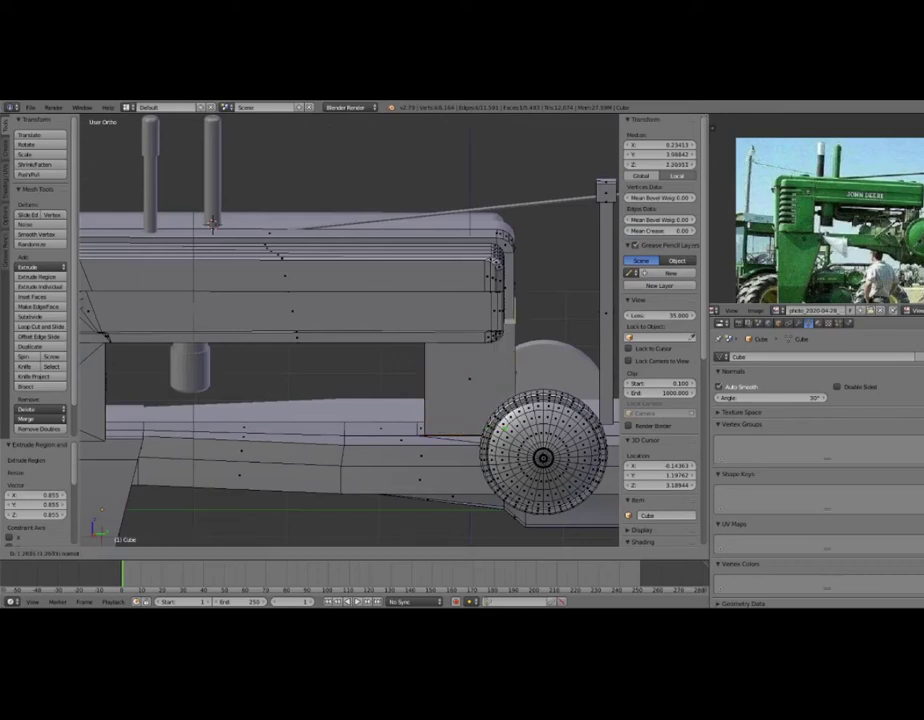
left_click(212, 222)
middle_click_drag(212, 222, 198, 210)
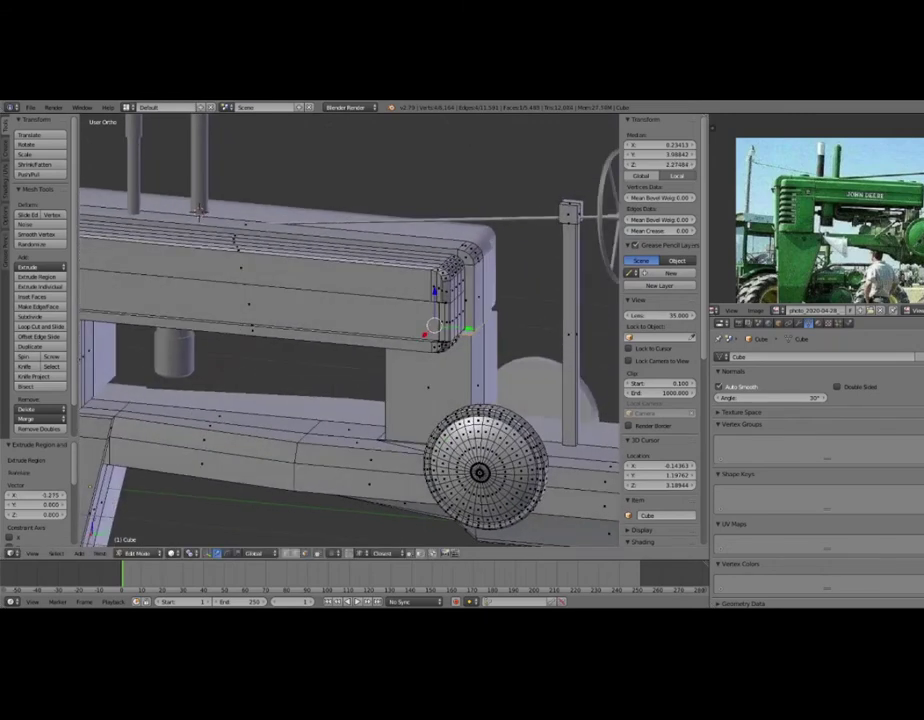
Slide the new block along Y and check its shape in Object Mode.
key("g")
key("y")
left_click(199, 212)
mouse_move(199, 212)
middle_mouse_down()
mouse_move(211, 185)
mouse_move(230, 190)
mouse_move(286, 294)
mouse_move(271, 258)
middle_mouse_up()
key("a")
key("Tab")
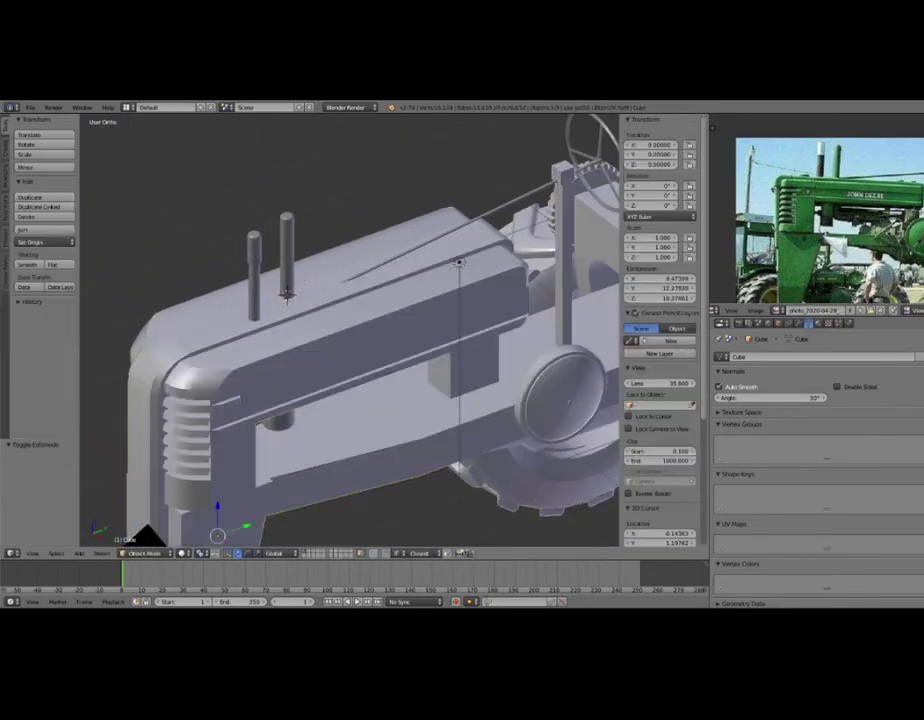
scroll(271, 258, "up", 2)
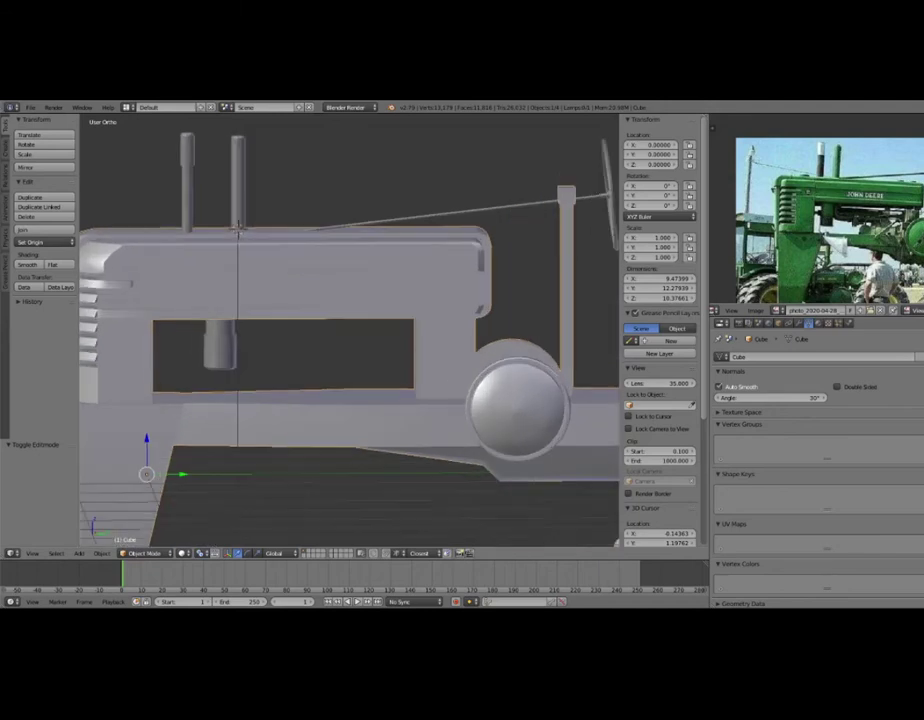
key("Tab")
Inset the block's side face and scale the inset smaller.
key("i")
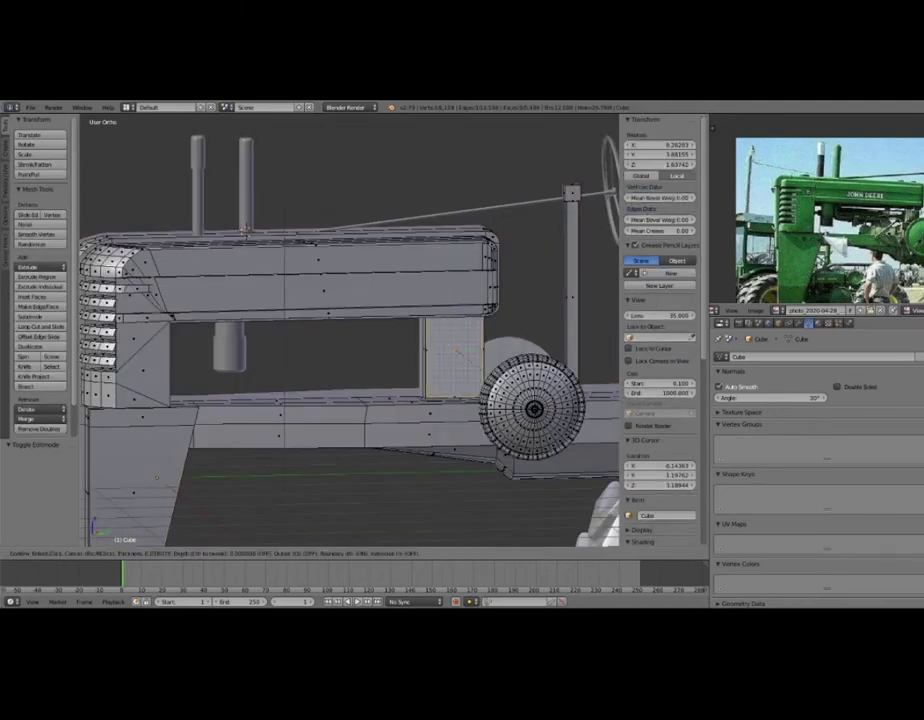
left_click(156, 478)
key("s")
left_click(288, 420)
Extrude the inset face and move it along Z to form the recessed square panel.
middle_click_drag(288, 420, 312, 250)
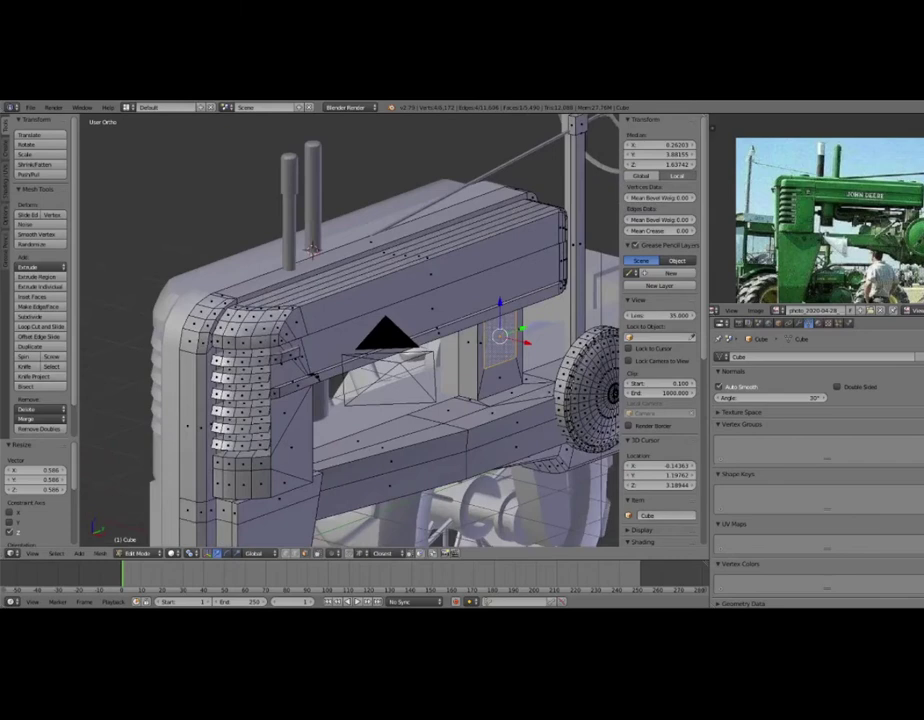
scroll(312, 250, "up", 2)
key("e")
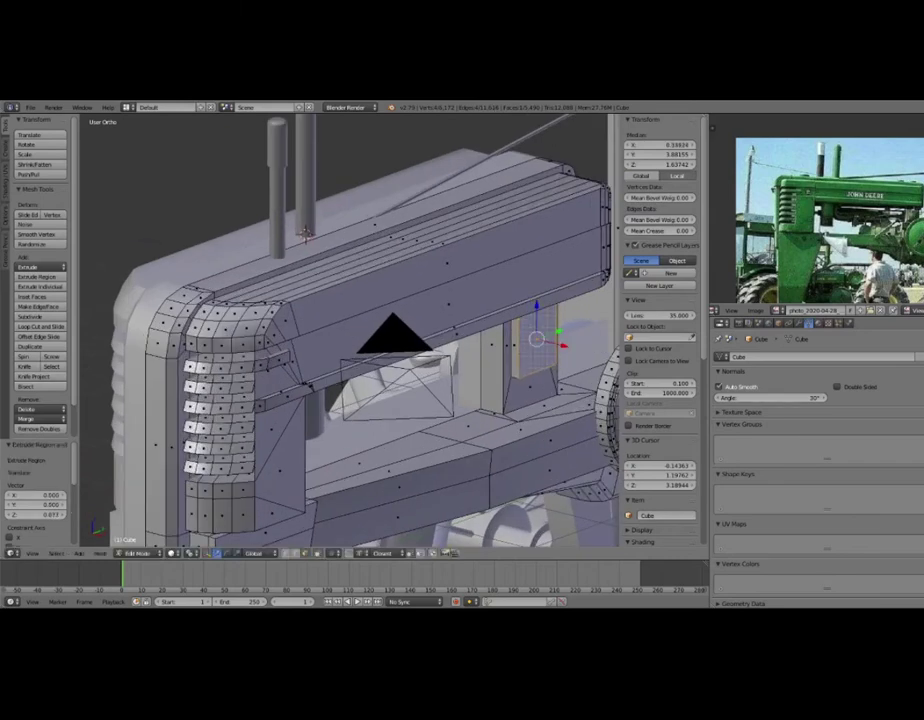
key("g")
key("z")
key("z")
key("Return")
key("Return")
scroll(350, 330, "down", 3)
mouse_move(300, 300)
middle_mouse_down()
mouse_move(191, 137)
mouse_move(196, 157)
mouse_move(171, 180)
middle_mouse_up()
key("a")
scroll(196, 157, "up", 3)
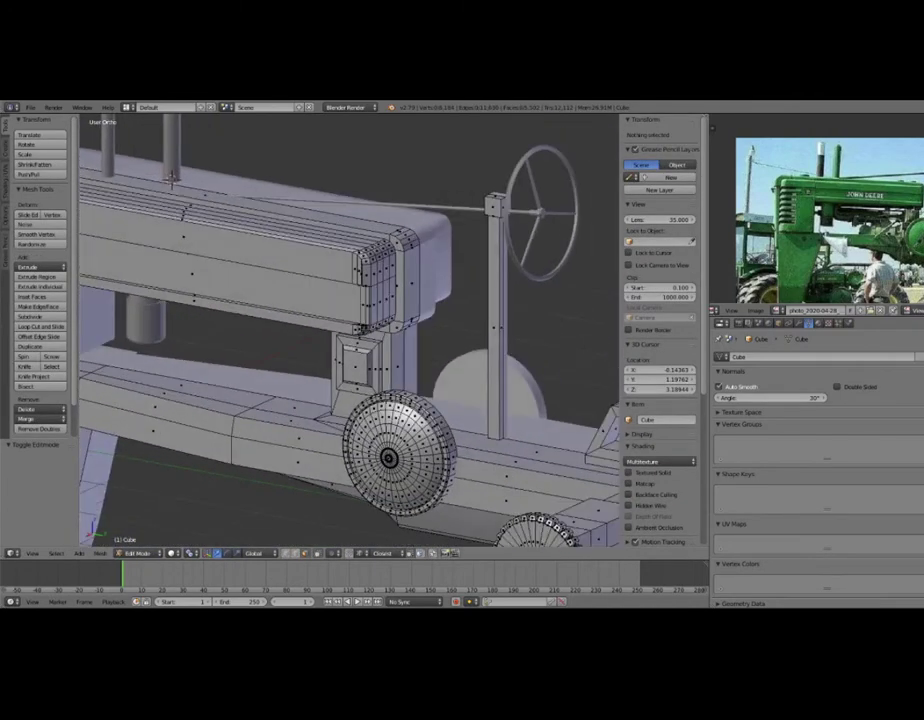
Orbit and zoom in on the axle hub beside the large tyre.
scroll(156, 187, "down", 3)
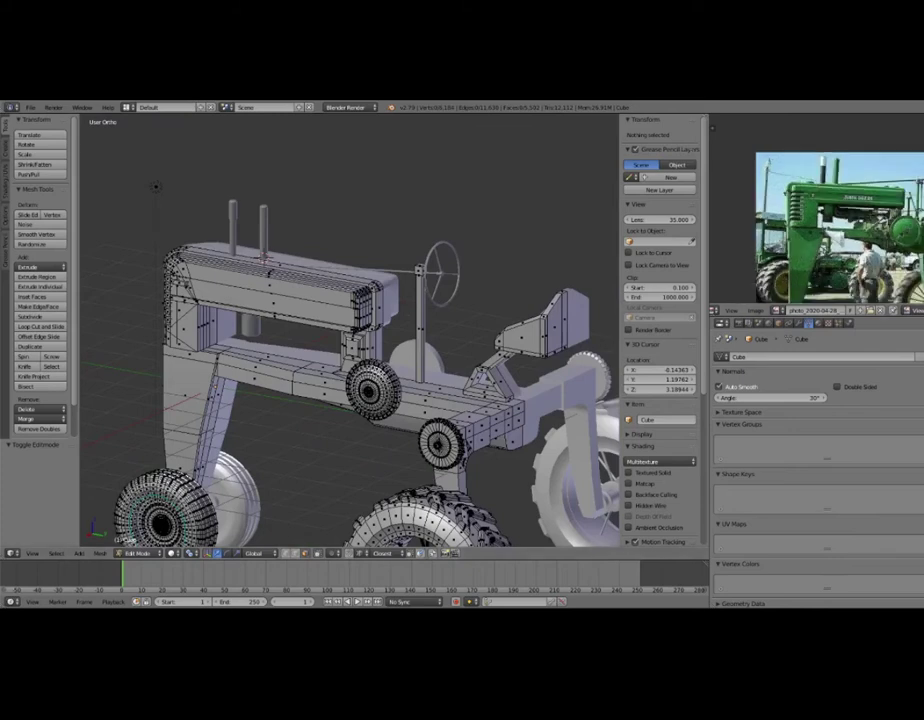
middle_click_drag(100, 262, 91, 264)
scroll(91, 264, "down", 3)
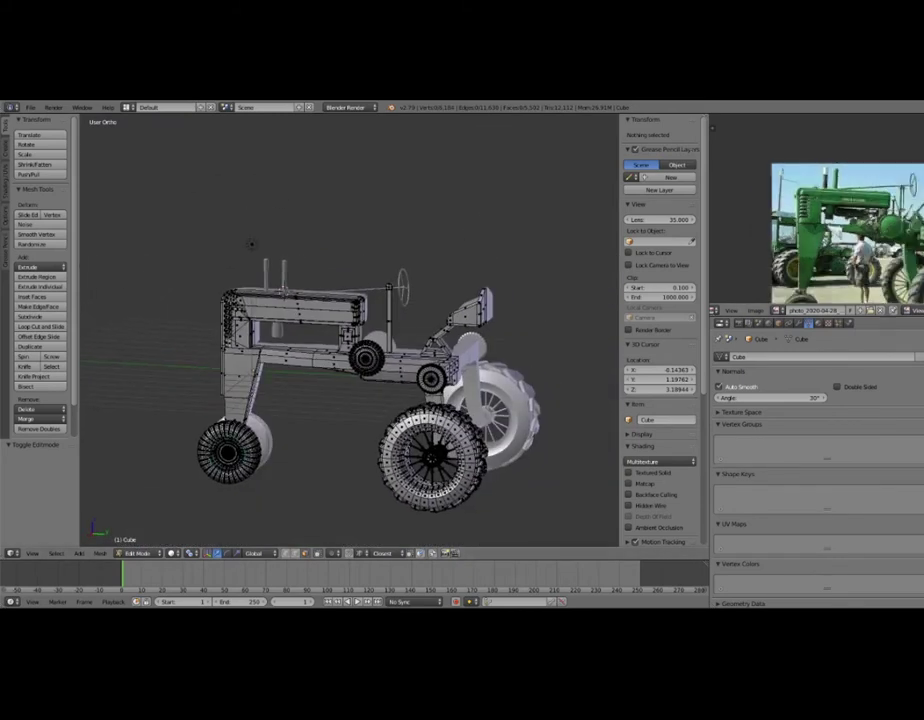
middle_click_drag(84, 265, 72, 384)
mouse_move(350, 330)
middle_mouse_down()
mouse_move(320, 330)
mouse_move(360, 300)
middle_mouse_up()
scroll(350, 330, "up", 3)
scroll(436, 304, "up", 2)
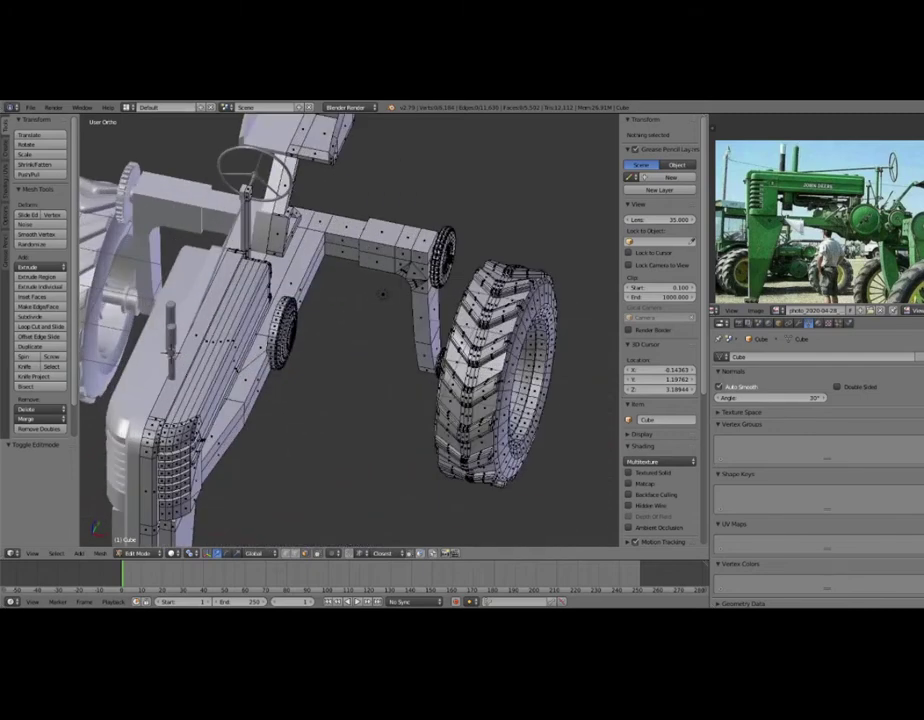
middle_click_drag(436, 304, 420, 300)
scroll(420, 300, "up", 4)
scroll(420, 300, "up", 1)
middle_click_drag(350, 330, 240, 298)
scroll(350, 330, "up", 2)
scroll(350, 330, "up", 1)
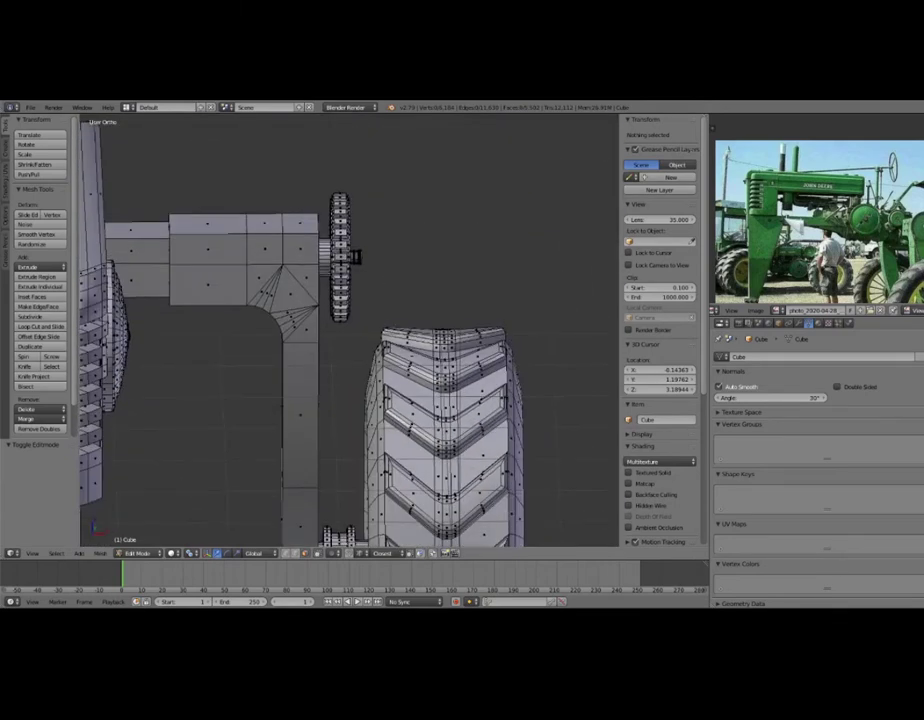
Select the whole linked gear, inspect it beside the tyre, then deselect.
key("l")
middle_click_drag(355, 257, 310, 260)
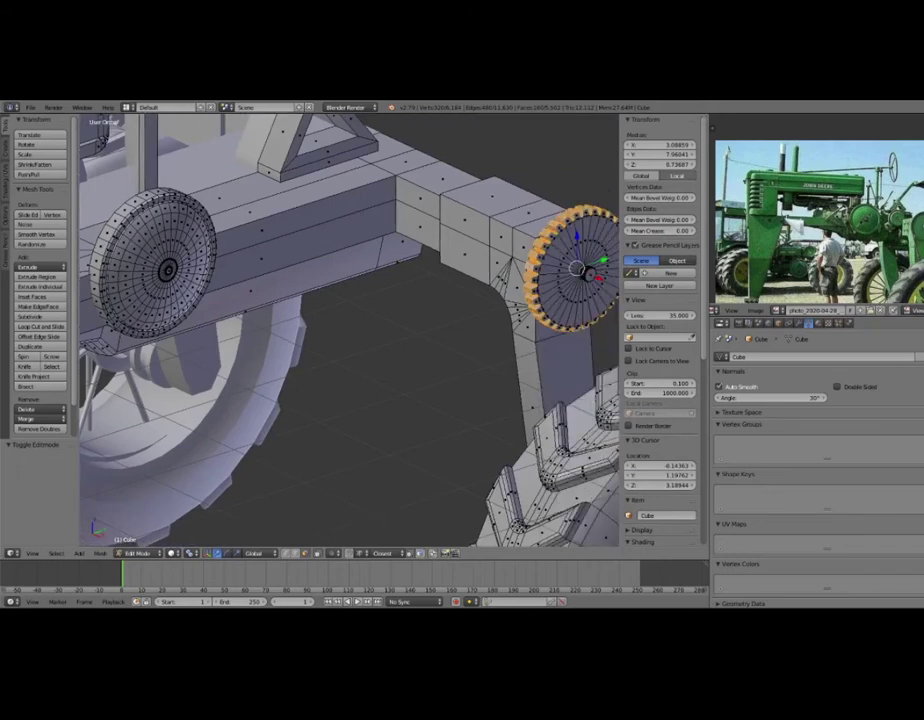
middle_click_drag(350, 330, 308, 330)
scroll(350, 330, "up", 3)
key("a")
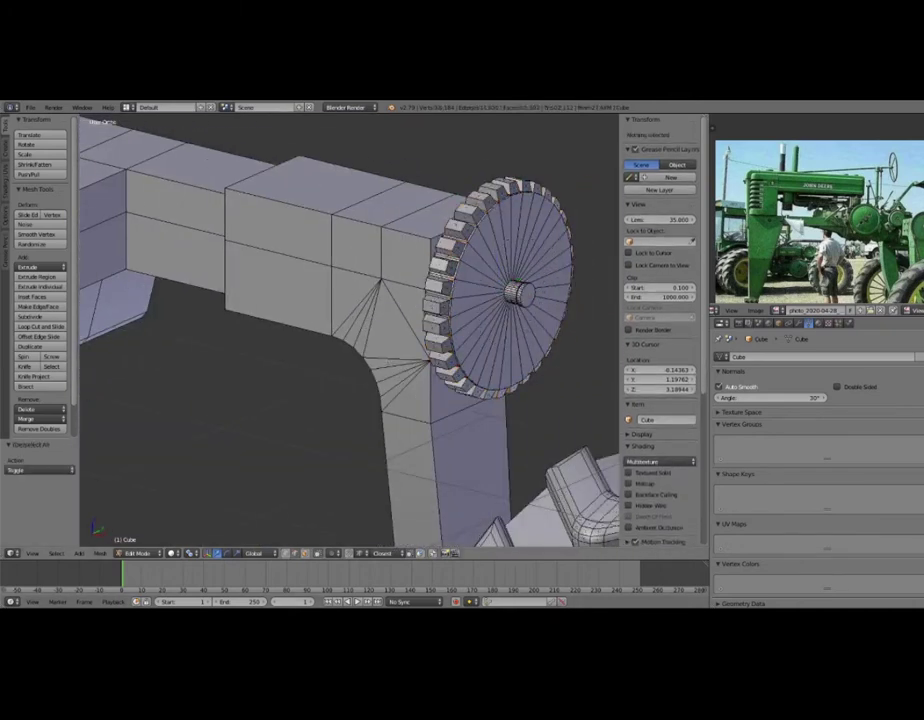
Select the gear's rim edges along the shortest path.
right_click(447, 342)
scroll(447, 342, "up", 4)
scroll(447, 342, "up", 2)
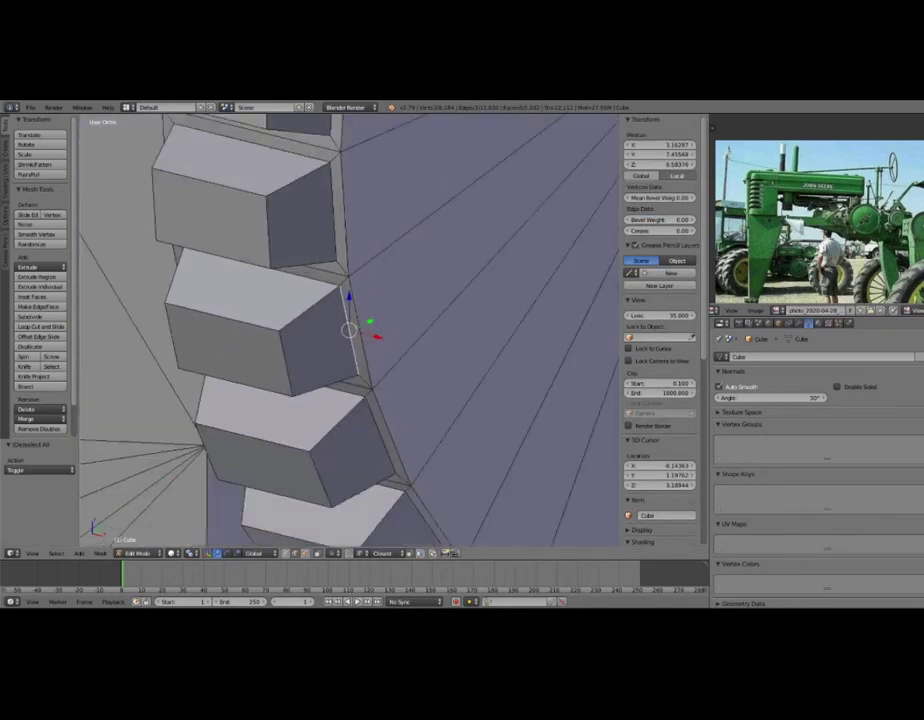
scroll(447, 342, "down", 6)
mouse_move(447, 342)
middle_mouse_down()
mouse_move(400, 340)
mouse_move(360, 300)
middle_mouse_up()
right_click(330, 355, "ctrl")
middle_click_drag(330, 355, 205, 341)
Check the gear rim selection in wireframe, then return to solid shading.
scroll(340, 320, "down", 3)
scroll(340, 320, "down", 3)
scroll(340, 320, "down", 2)
key("z")
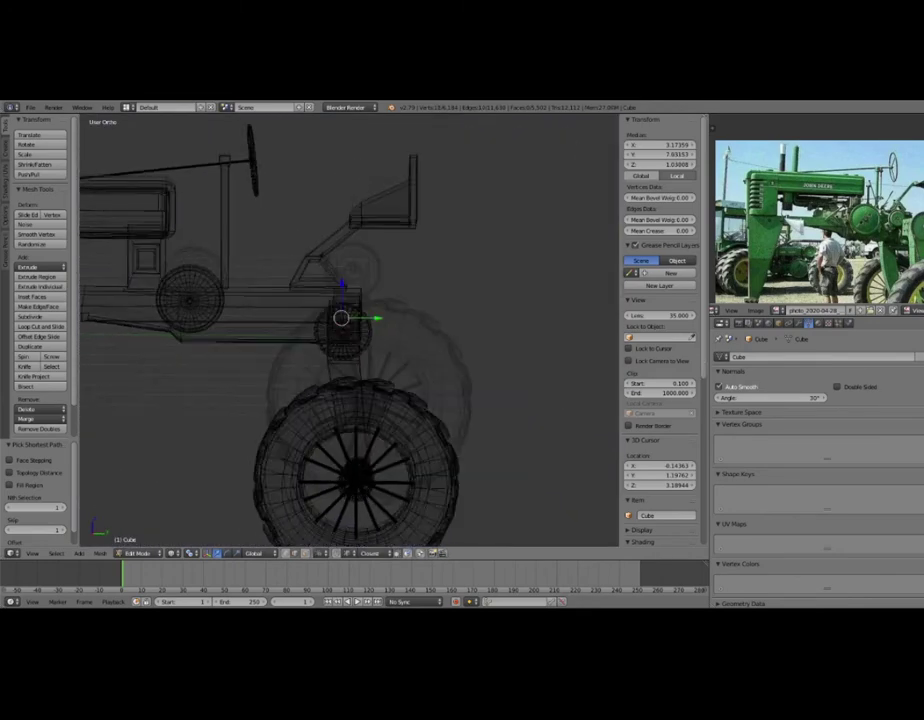
key("z")
scroll(340, 320, "up", 3)
scroll(340, 320, "up", 3)
middle_click_drag(340, 320, 270, 311)
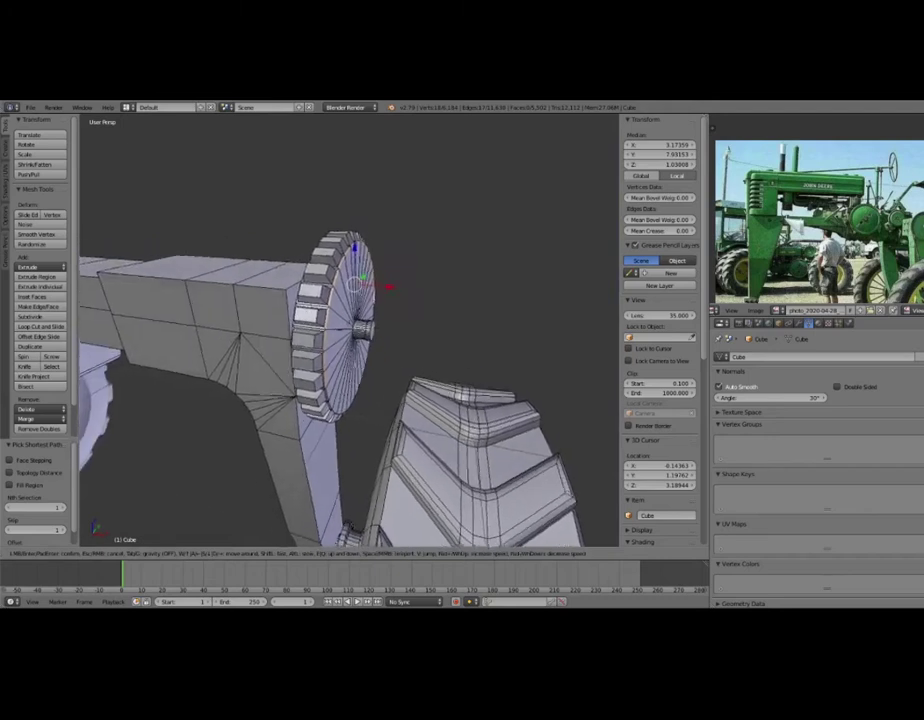
middle_click_drag(270, 311, 340, 311)
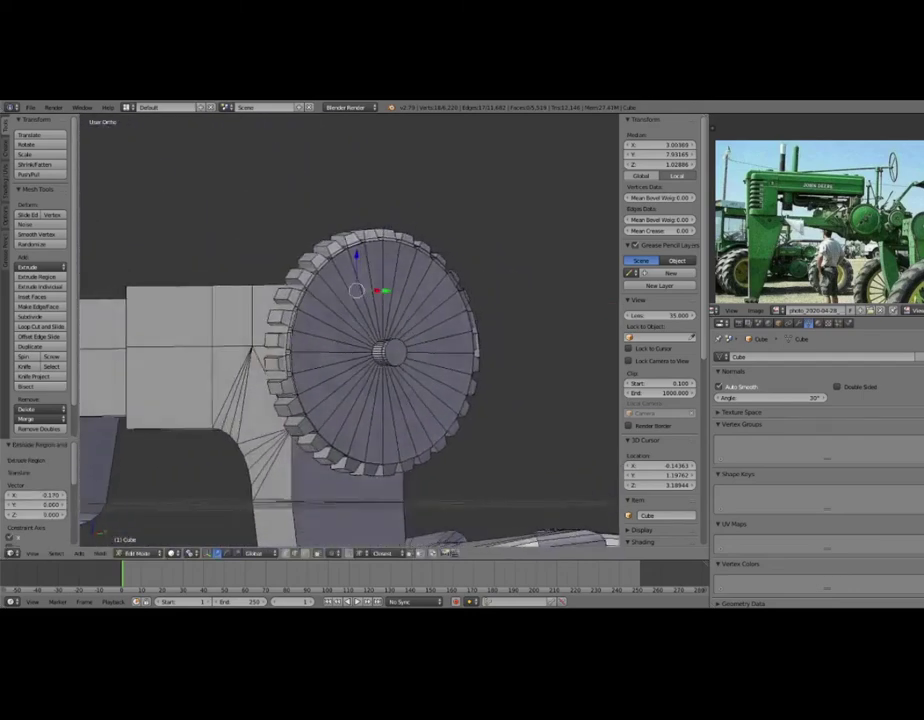
Toggle the selection and review the wheel assembly from side and three-quarter views.
key("a")
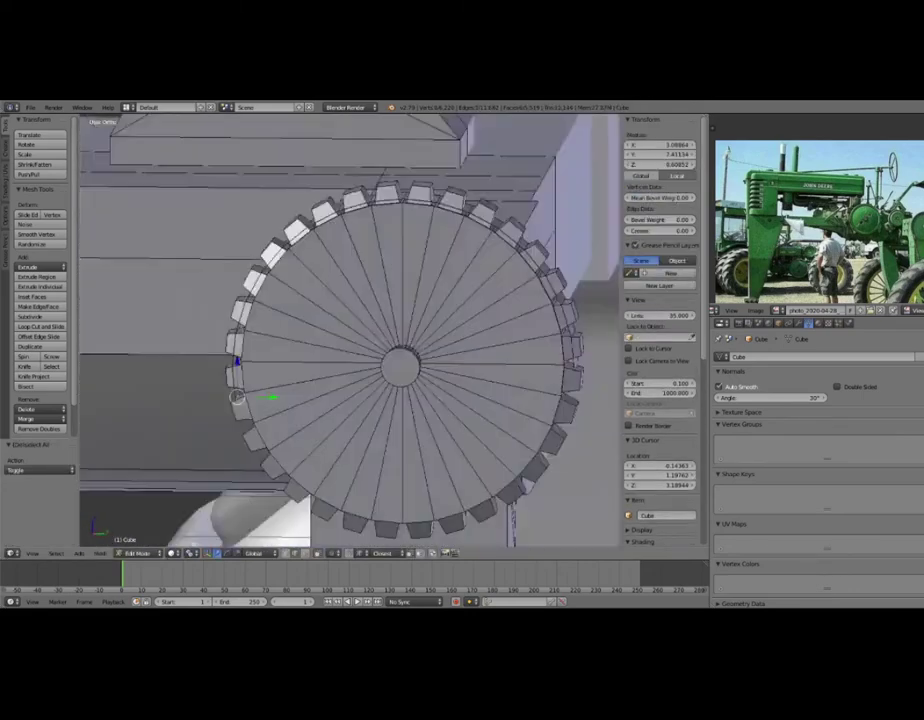
scroll(340, 330, "down", 6)
mouse_move(340, 330)
middle_mouse_down()
mouse_move(126, 137)
mouse_move(170, 140)
middle_mouse_up()
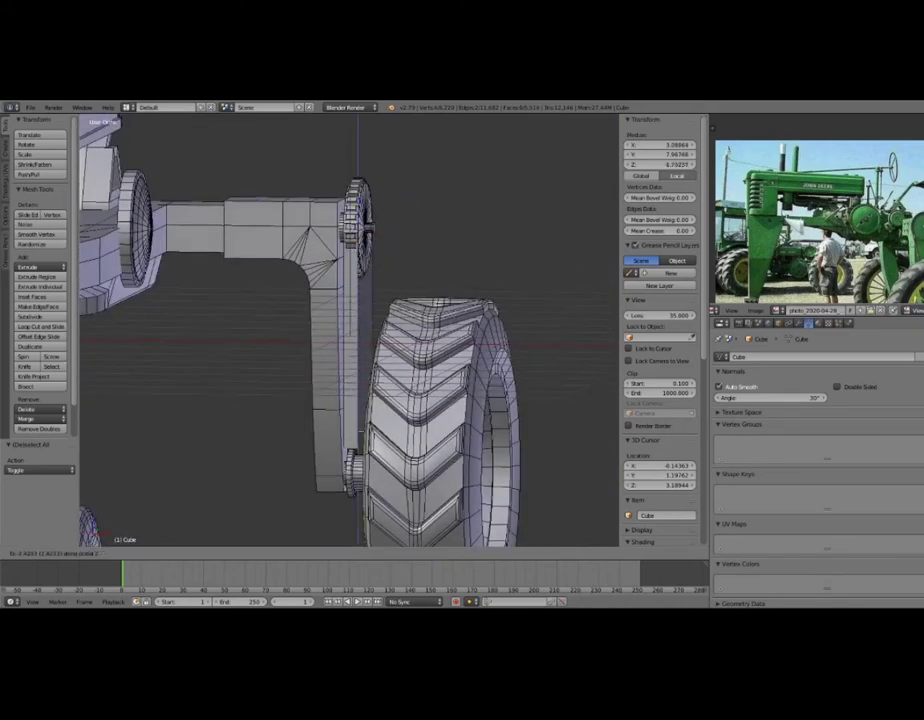
mouse_move(340, 330)
middle_mouse_down()
mouse_move(420, 290)
mouse_move(380, 320)
mouse_move(190, 314)
middle_mouse_up()
Reposition the bar end at the hub along Y and deselect.
scroll(350, 330, "up", 1)
scroll(350, 330, "up", 2)
scroll(350, 330, "up", 2)
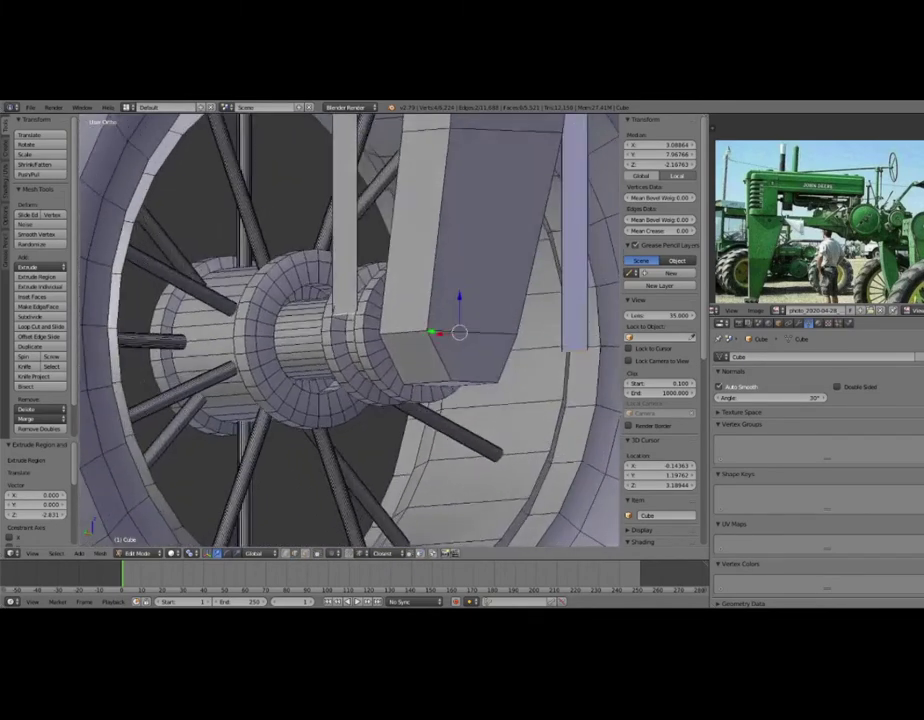
scroll(350, 330, "up", 1)
middle_click_drag(350, 330, 440, 330)
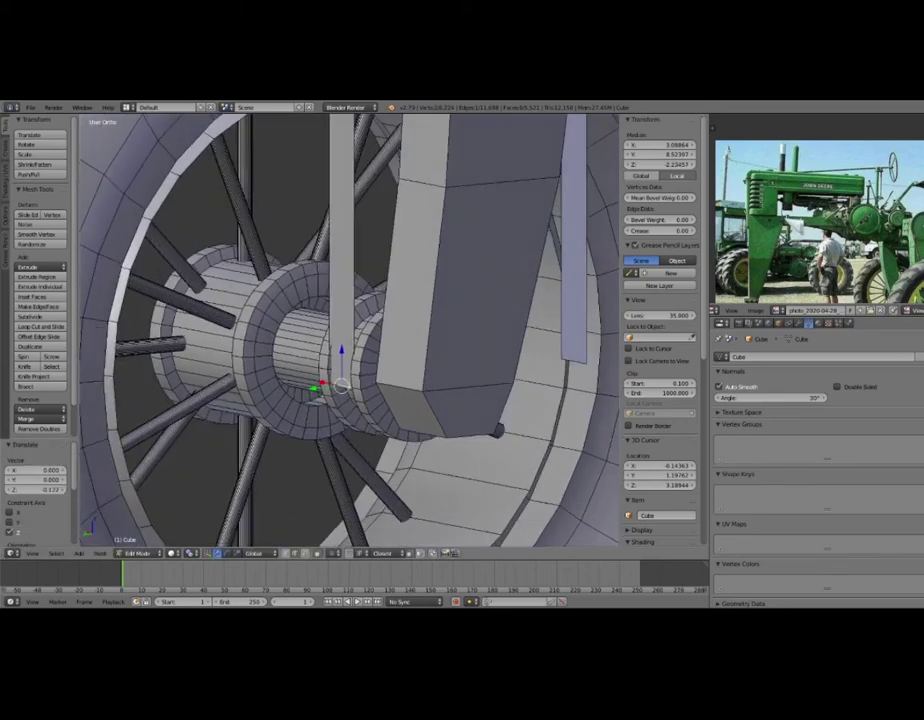
key("g")
key("y")
key("Return")
scroll(350, 330, "down", 3)
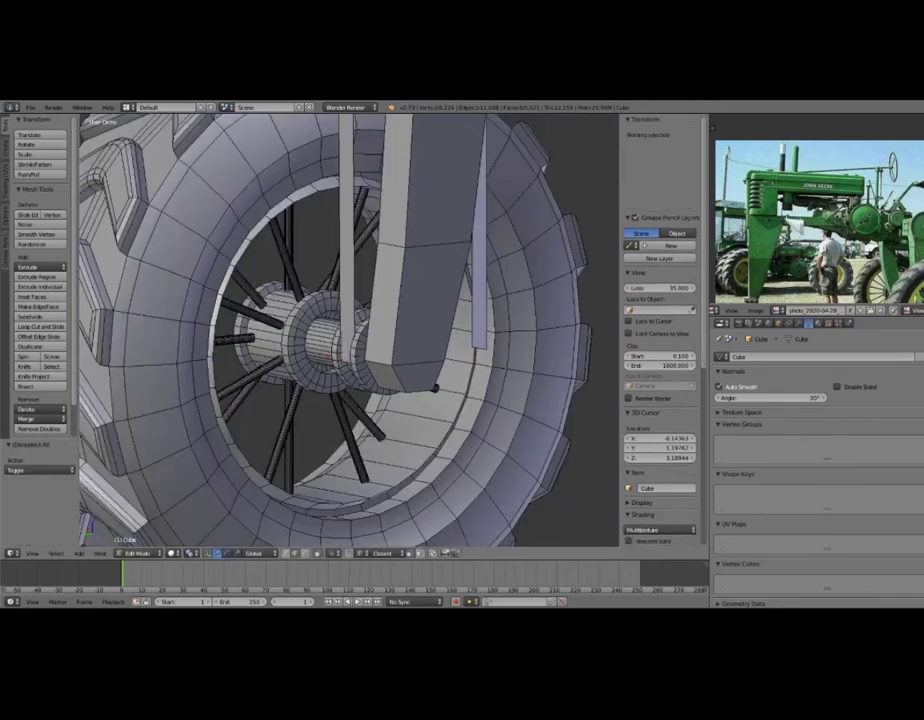
key("a")
Select the hub part and move it 0.613 along Y.
middle_click_drag(350, 330, 470, 330)
scroll(350, 330, "up", 3)
mouse_move(350, 330)
middle_mouse_down()
mouse_move(400, 320)
mouse_move(400, 280)
mouse_move(430, 250)
middle_mouse_up()
key("a")
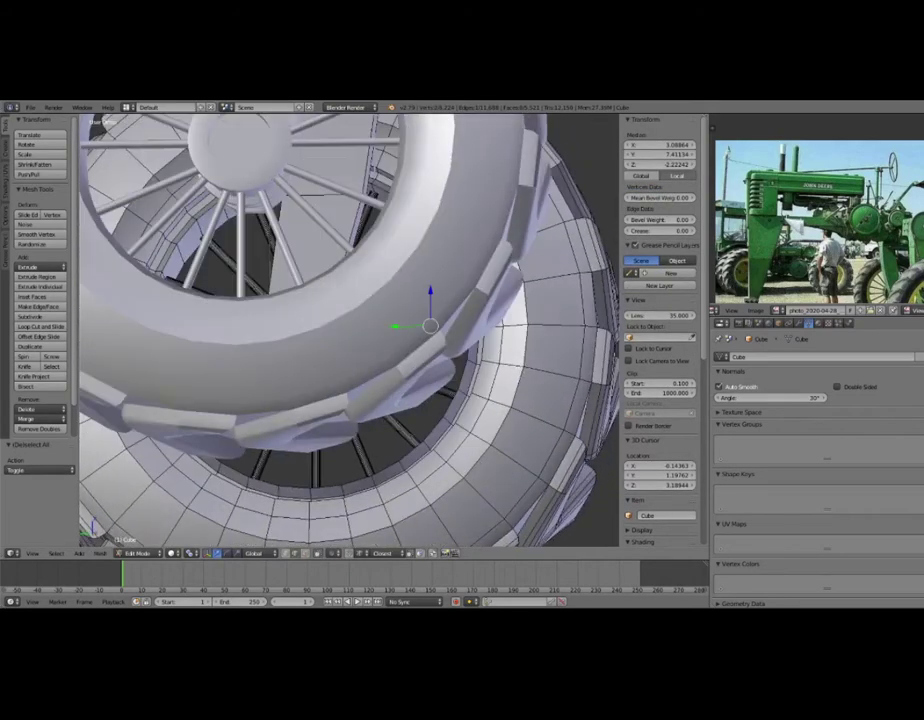
middle_click_drag(350, 330, 430, 280)
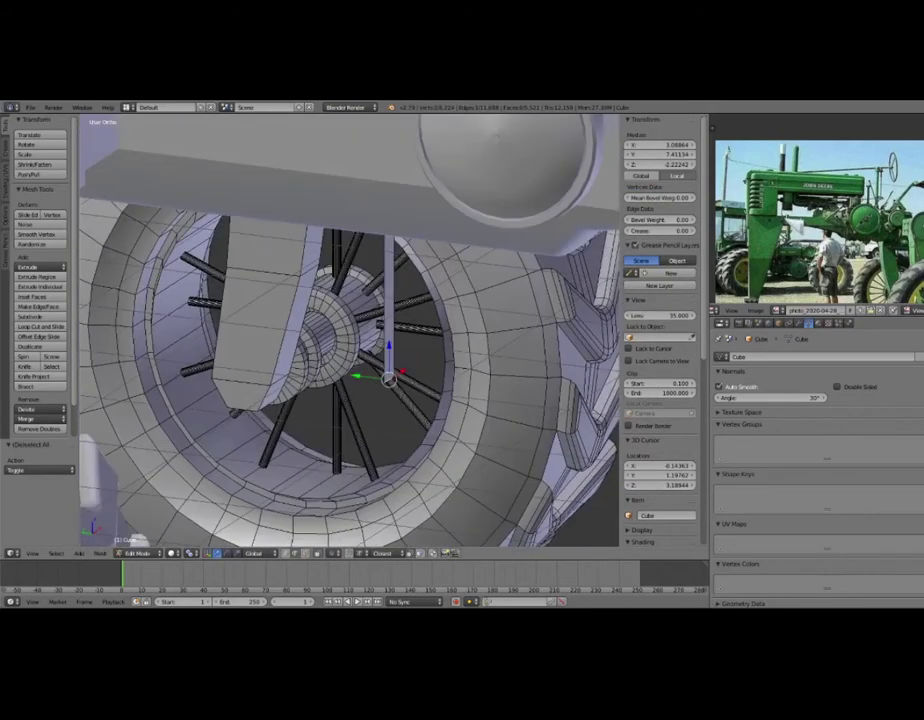
key("g")
key("y")
left_click(350, 330)
Fill a face across the open hub edges, checking the result in wireframe.
mouse_move(350, 330)
middle_mouse_down()
mouse_move(450, 280)
mouse_move(400, 310)
mouse_move(400, 300)
mouse_move(430, 320)
mouse_move(450, 350)
middle_mouse_up()
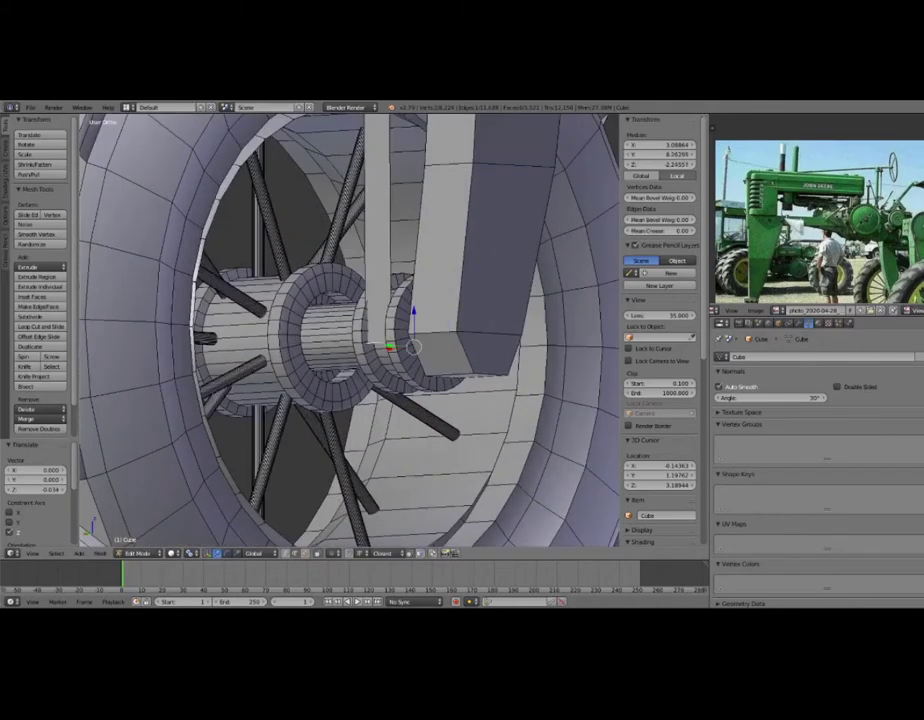
mouse_move(350, 330)
middle_mouse_down()
mouse_move(400, 300)
mouse_move(380, 280)
middle_mouse_up()
key("f")
key("z")
middle_click_drag(350, 330, 445, 285)
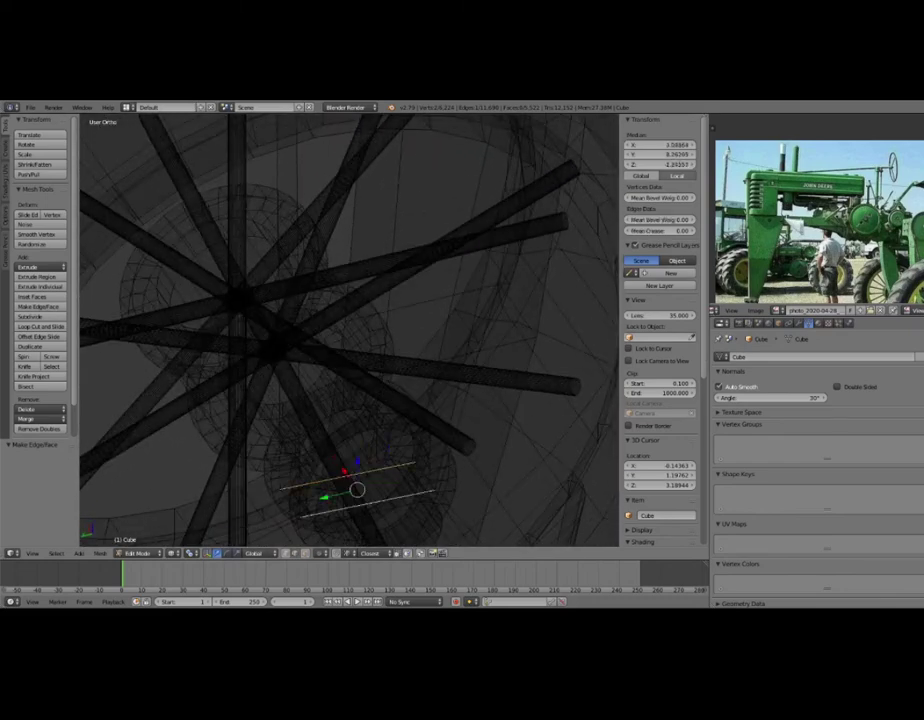
key("z")
middle_click_drag(445, 285, 465, 315)
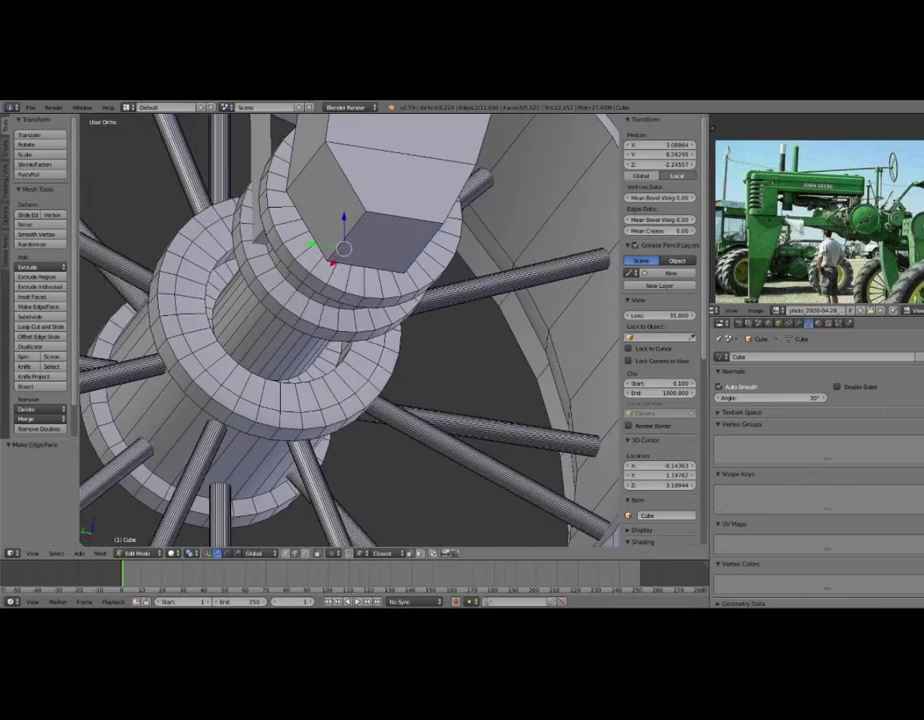
Extrude the hex face down along Z into a short block, then deselect.
key("e")
key("Return")
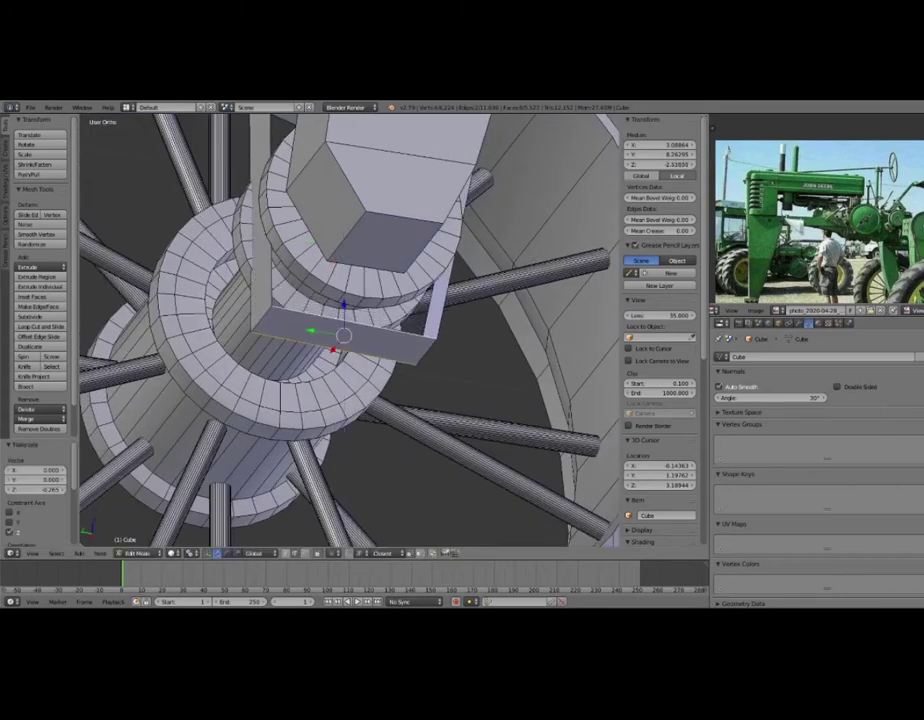
key("e")
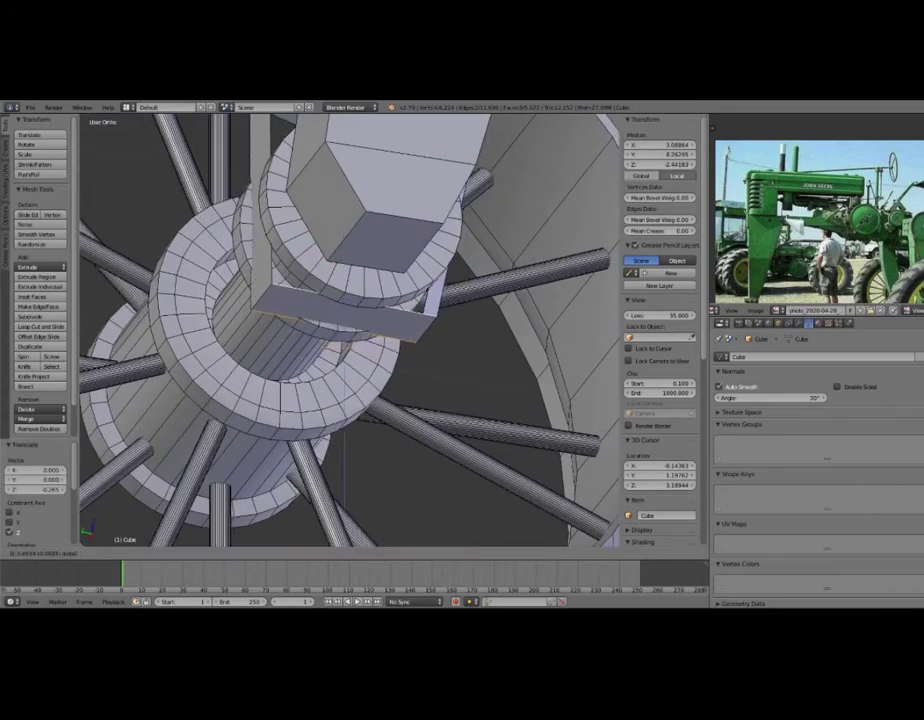
key("a")
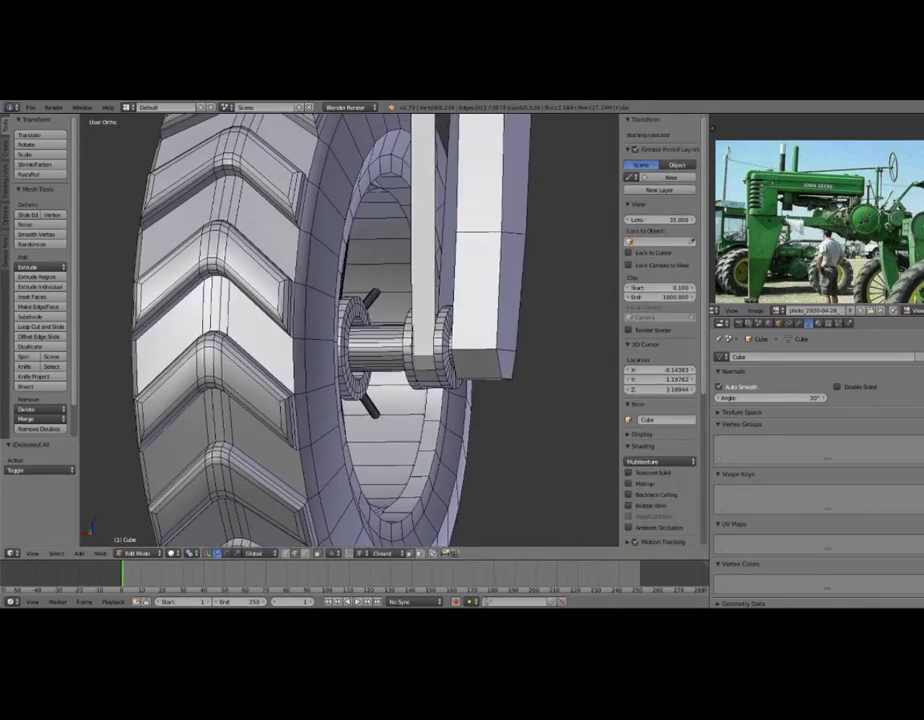
Select the connected wheel plate and narrow it along X to 0.725.
key("l")
middle_click_drag(350, 330, 390, 330)
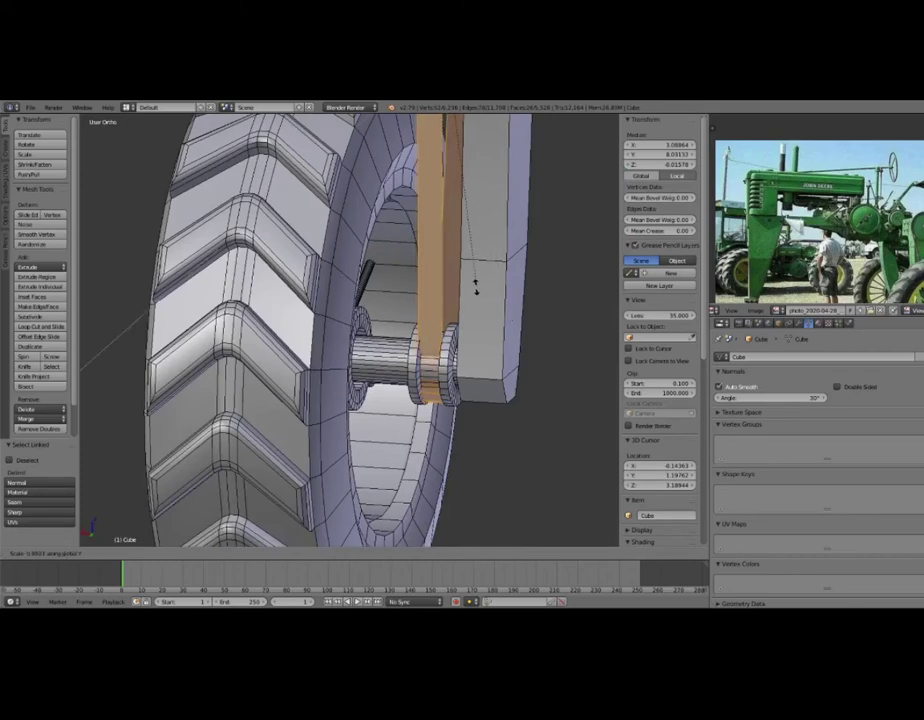
left_click(448, 241)
scroll(448, 241, "down", 5)
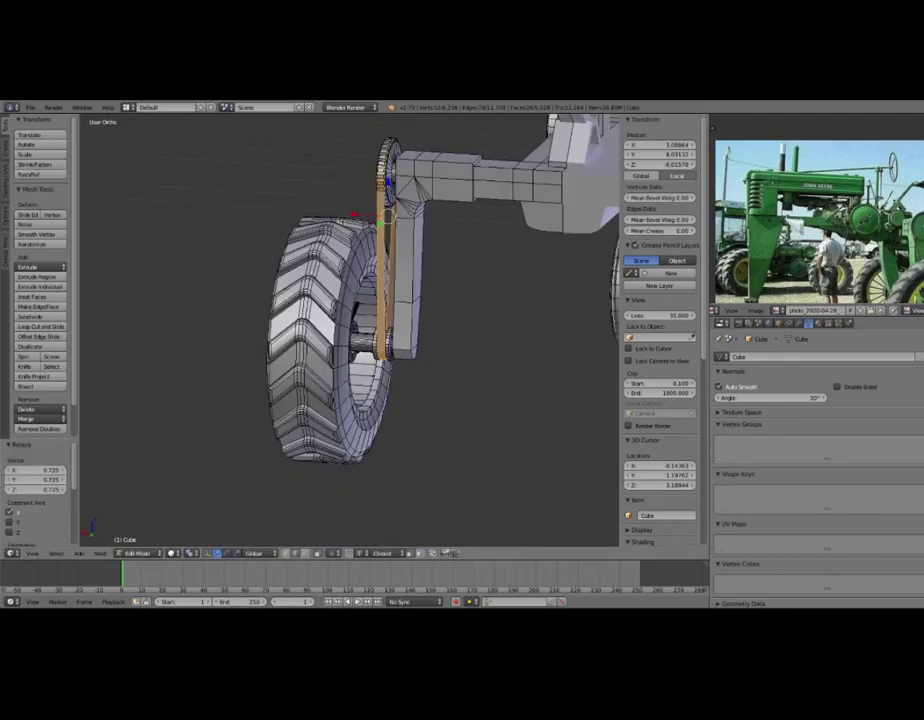
middle_click_drag(448, 241, 363, 280)
middle_click_drag(350, 330, 250, 330)
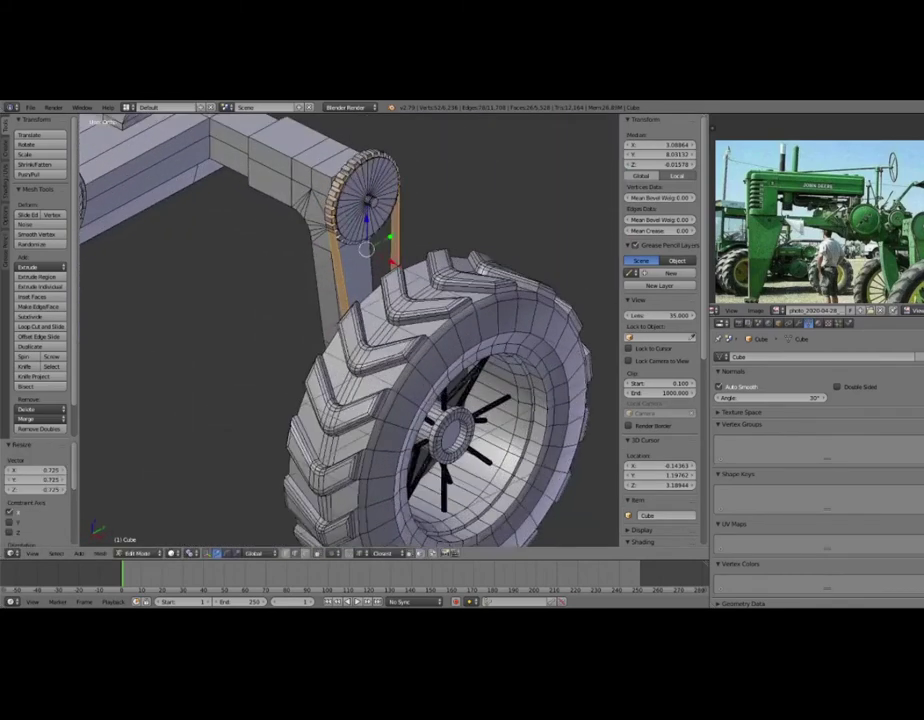
middle_click_drag(350, 330, 420, 250)
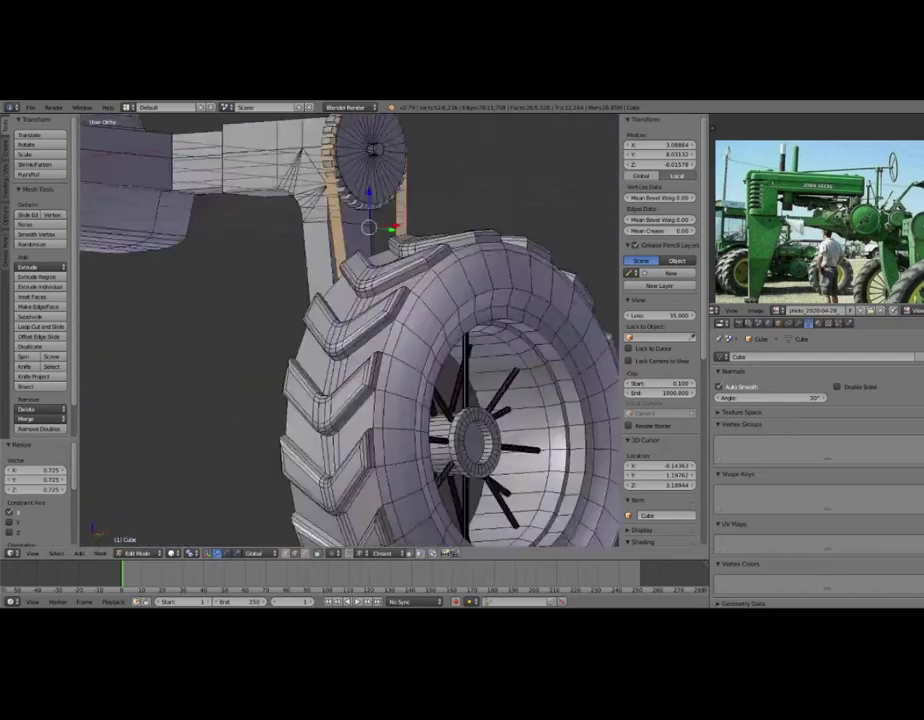
scroll(350, 330, "up", 3)
middle_click_drag(350, 330, 370, 357)
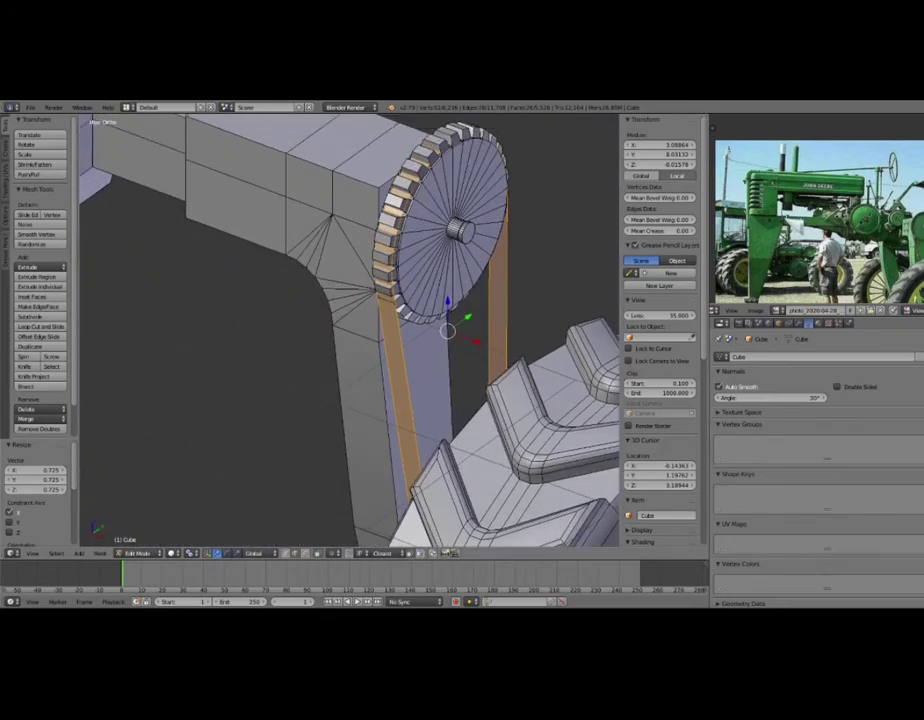
scroll(350, 330, "up", 2)
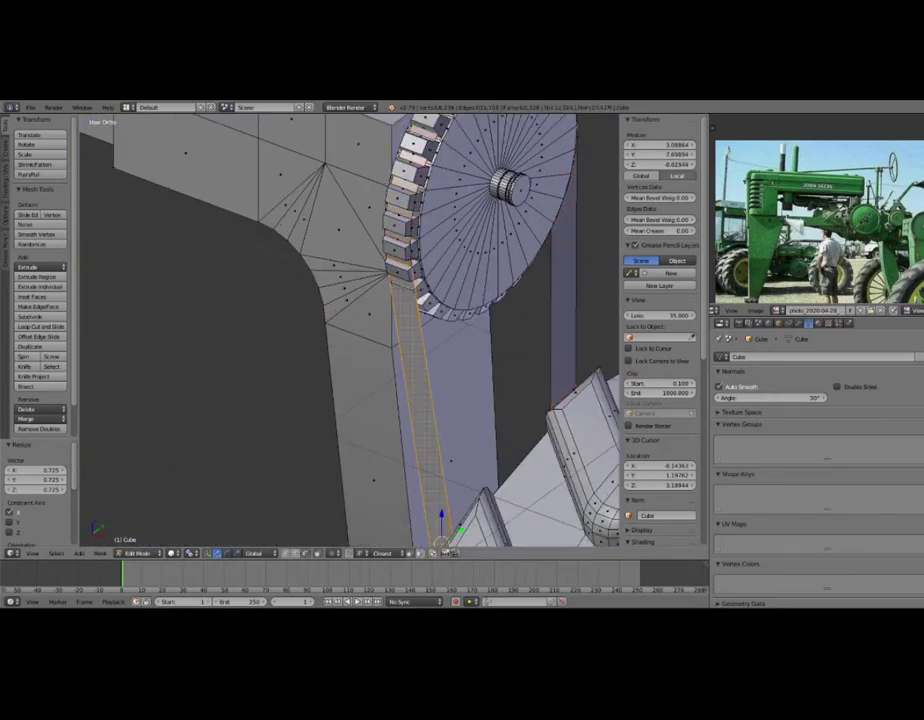
Select the gear's toothed rim, using wireframe view to reach hidden geometry.
key("z")
right_click(412, 268)
mouse_move(350, 330)
middle_mouse_down()
mouse_move(330, 360)
mouse_move(330, 300)
mouse_move(365, 430)
mouse_move(378, 530)
middle_mouse_up()
key("z")
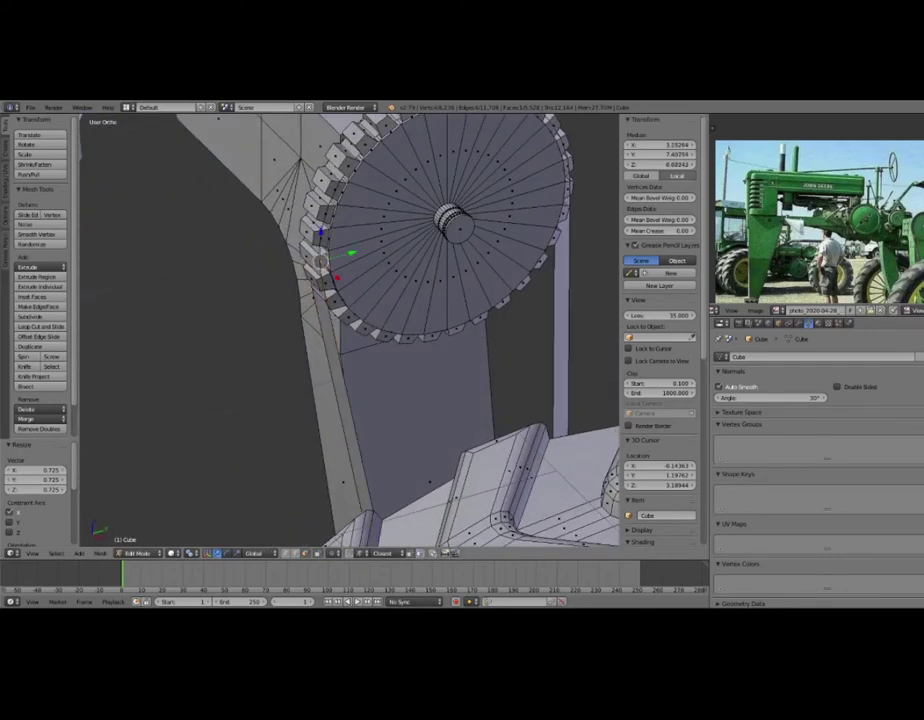
key("z")
key("z")
mouse_move(350, 330)
middle_mouse_down()
mouse_move(420, 300)
mouse_move(390, 270)
mouse_move(350, 310)
middle_mouse_up()
right_click(408, 185, "ctrl")
key("z")
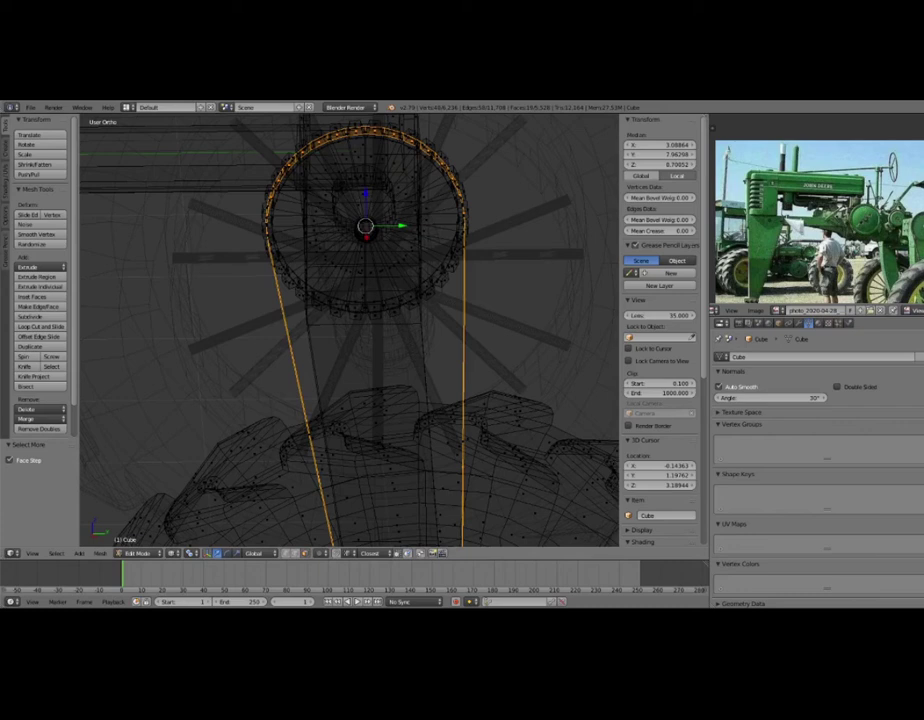
key("z")
middle_click_drag(507, 265, 470, 260)
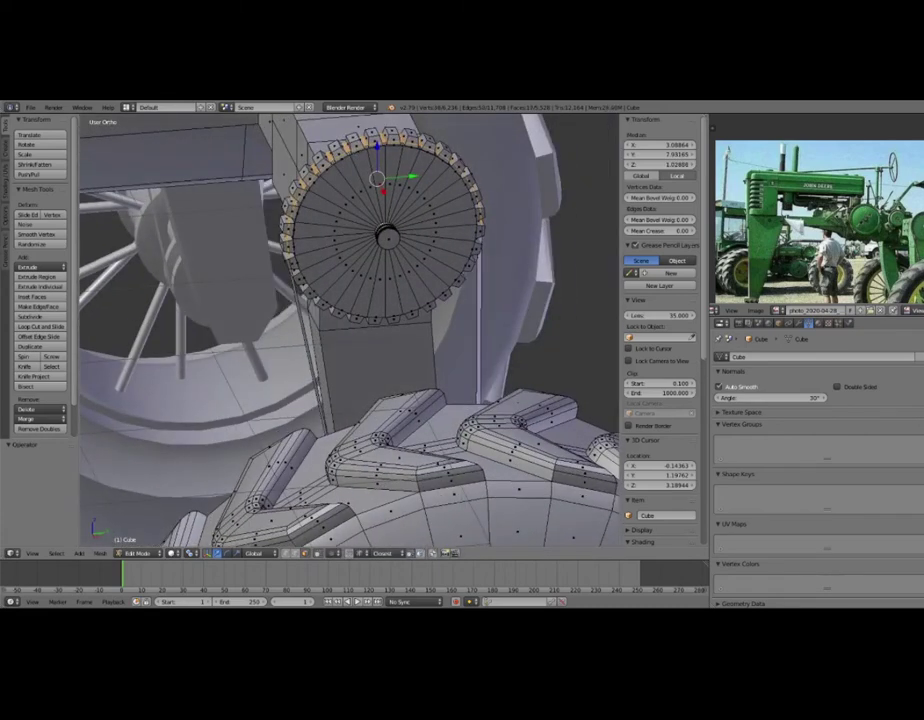
Enlarge the gear rim teeth to 1.075 and nudge them into place.
key("s")
left_click(457, 254)
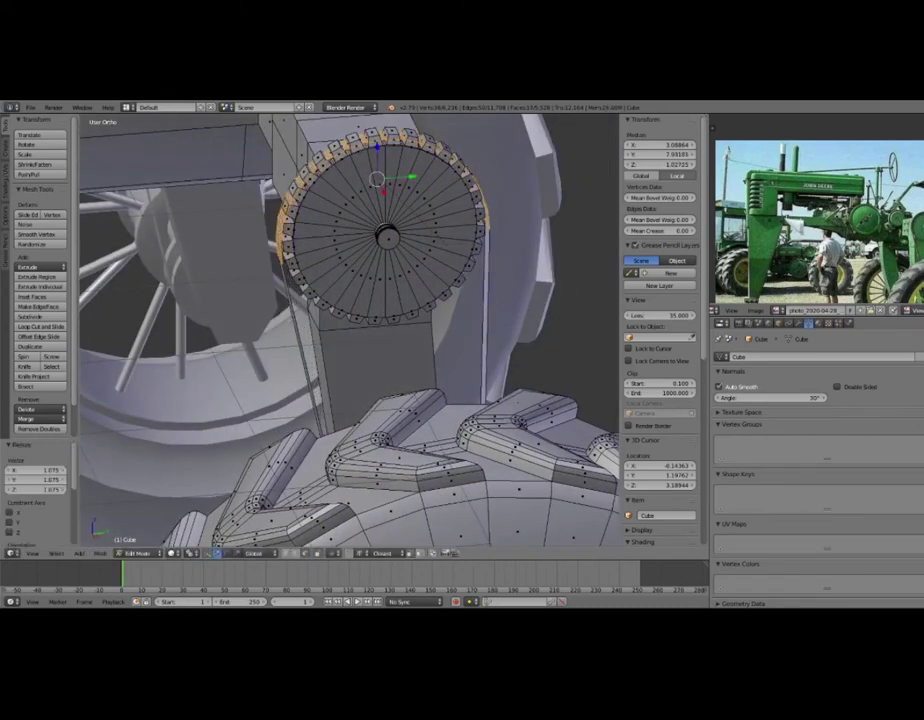
key("g")
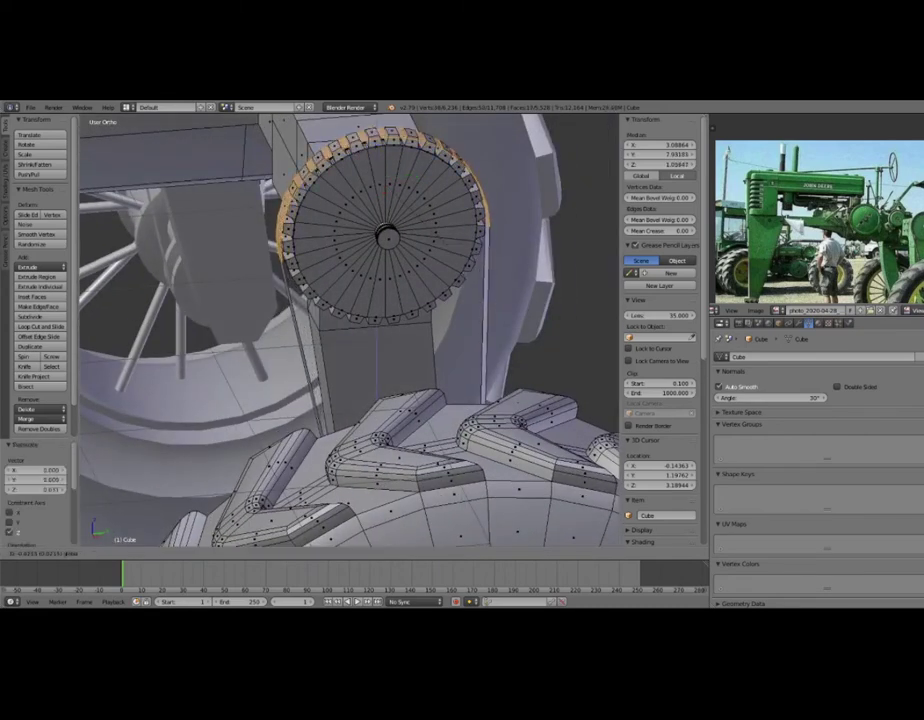
key("Escape")
mouse_move(457, 254)
middle_mouse_down()
mouse_move(501, 233)
mouse_move(460, 240)
middle_mouse_up()
Select the connected belt between gear and rear wheel and thicken it.
key("a")
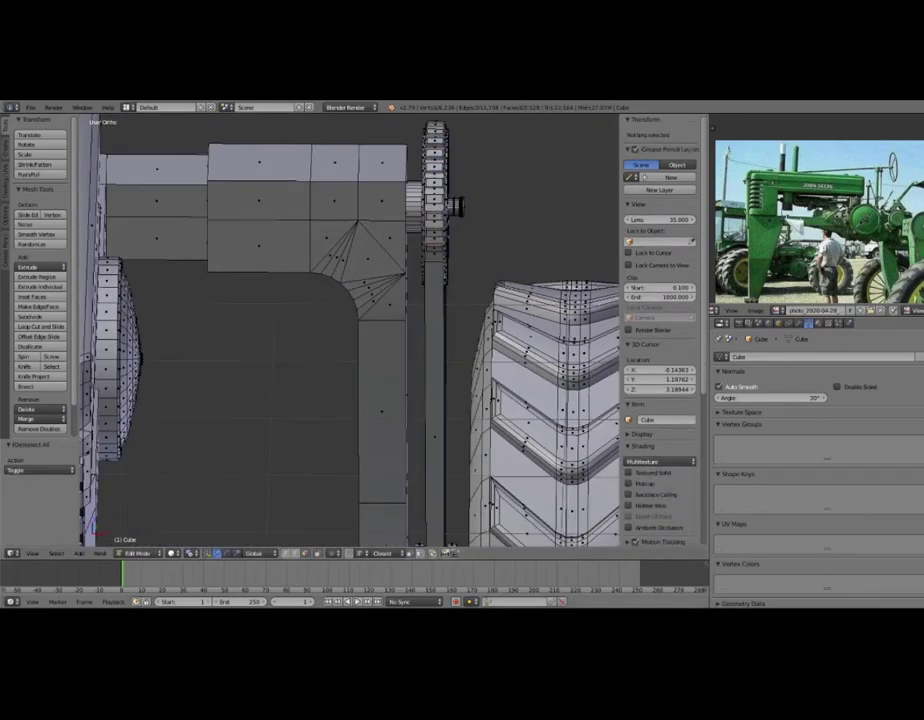
right_click(435, 320)
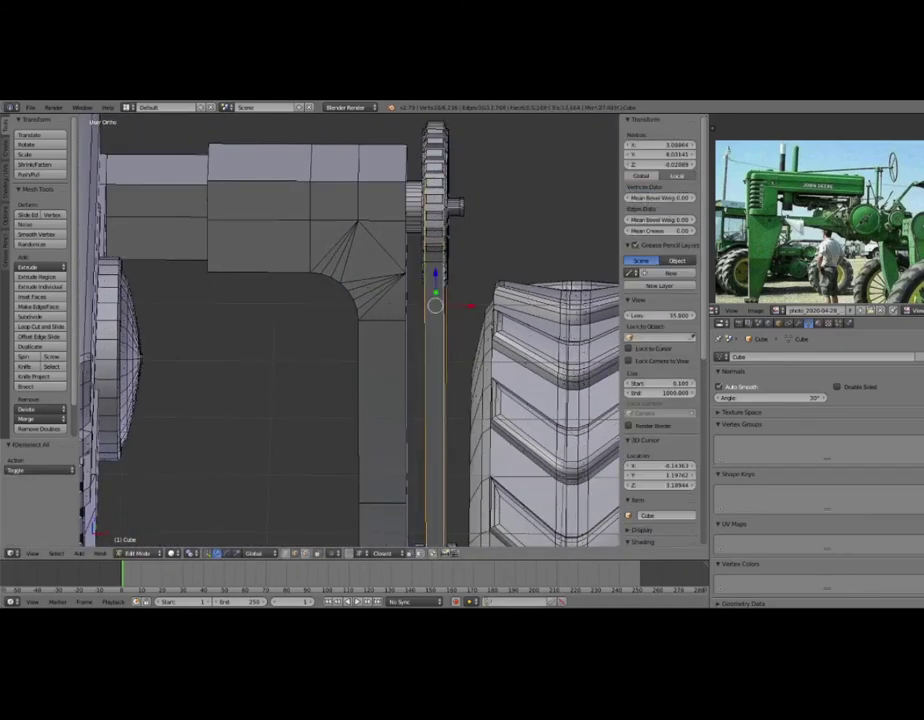
scroll(435, 303, "down", 2)
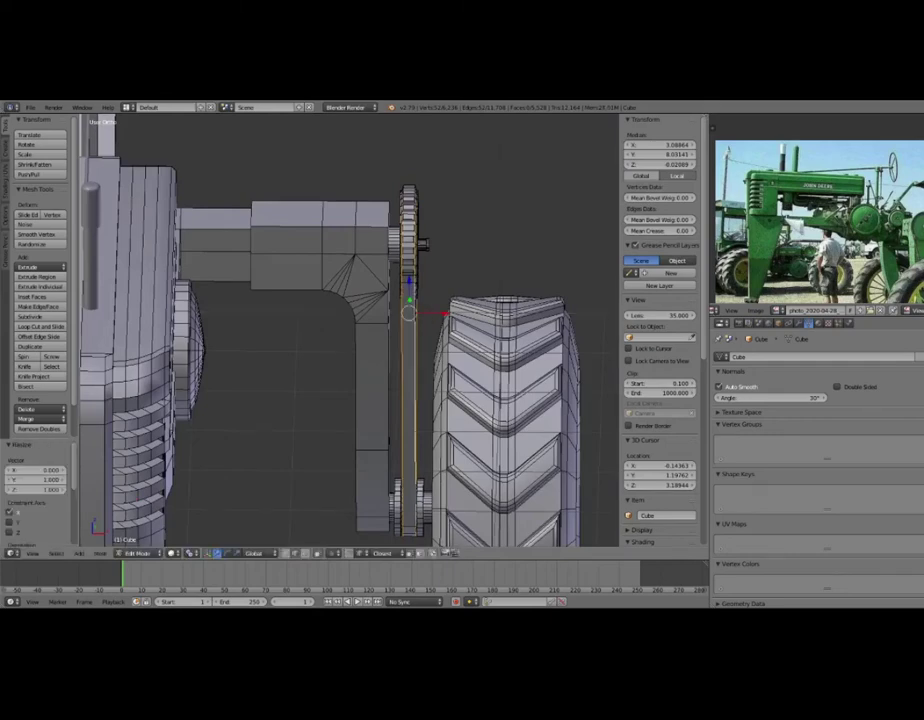
middle_click_drag(473, 340, 393, 183)
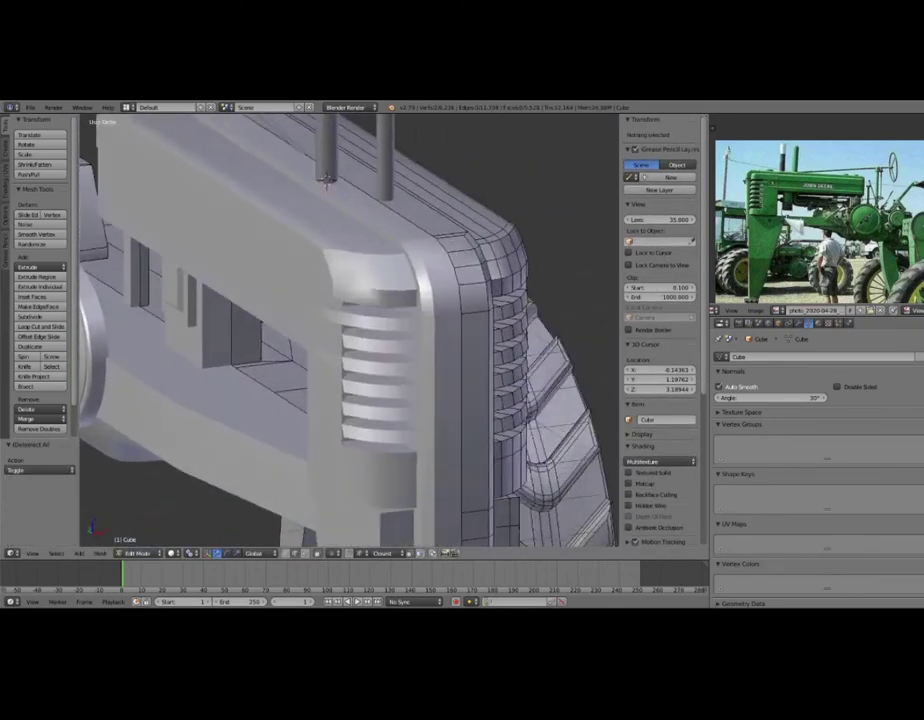
mouse_move(350, 330)
middle_mouse_down()
mouse_move(330, 320)
mouse_move(340, 325)
middle_mouse_up()
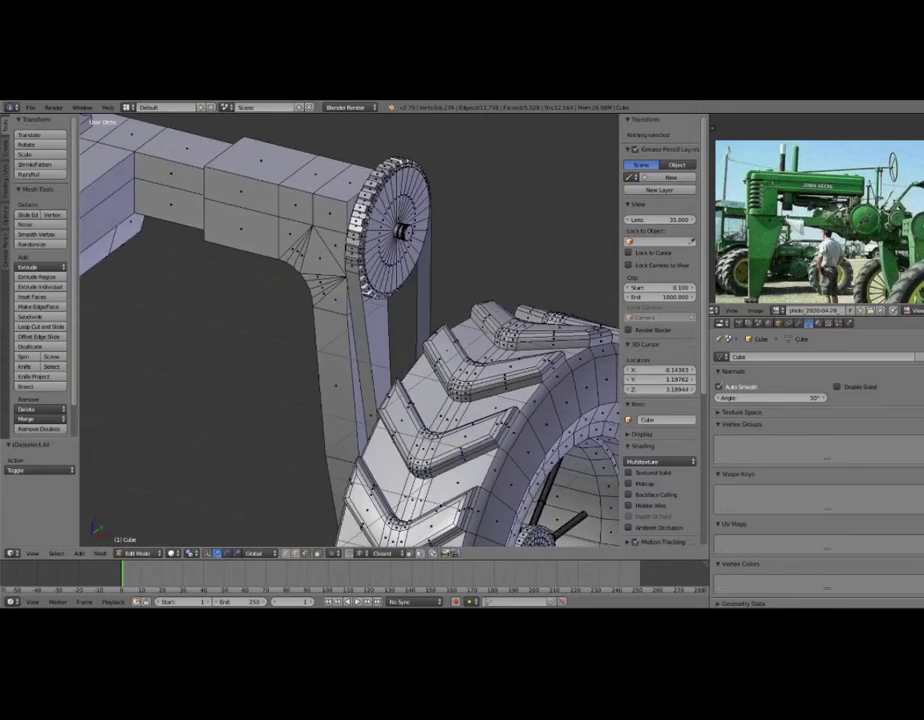
key("l")
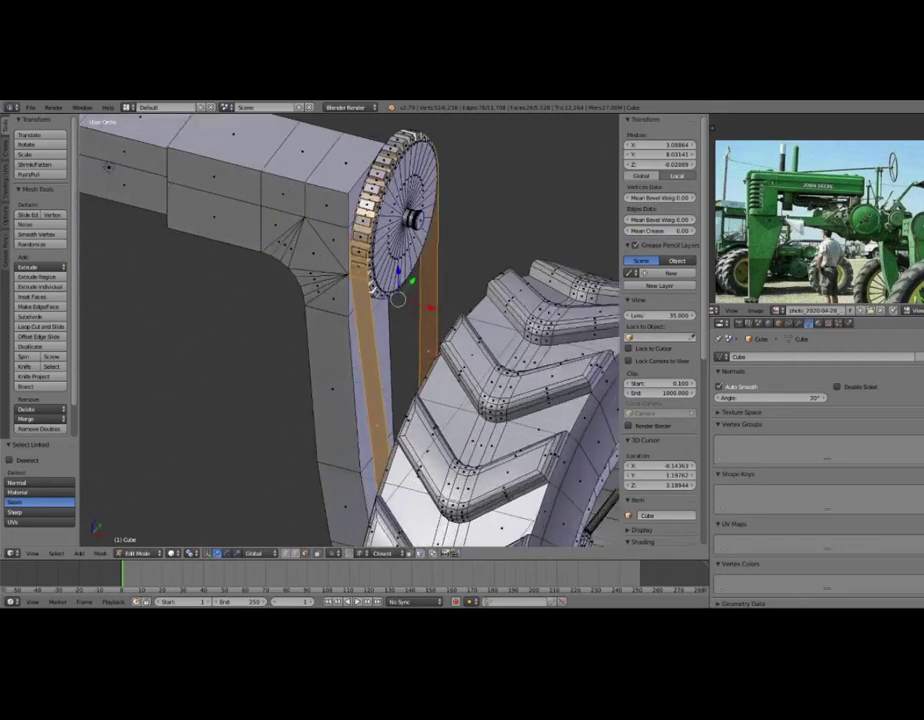
middle_click_drag(400, 300, 420, 290)
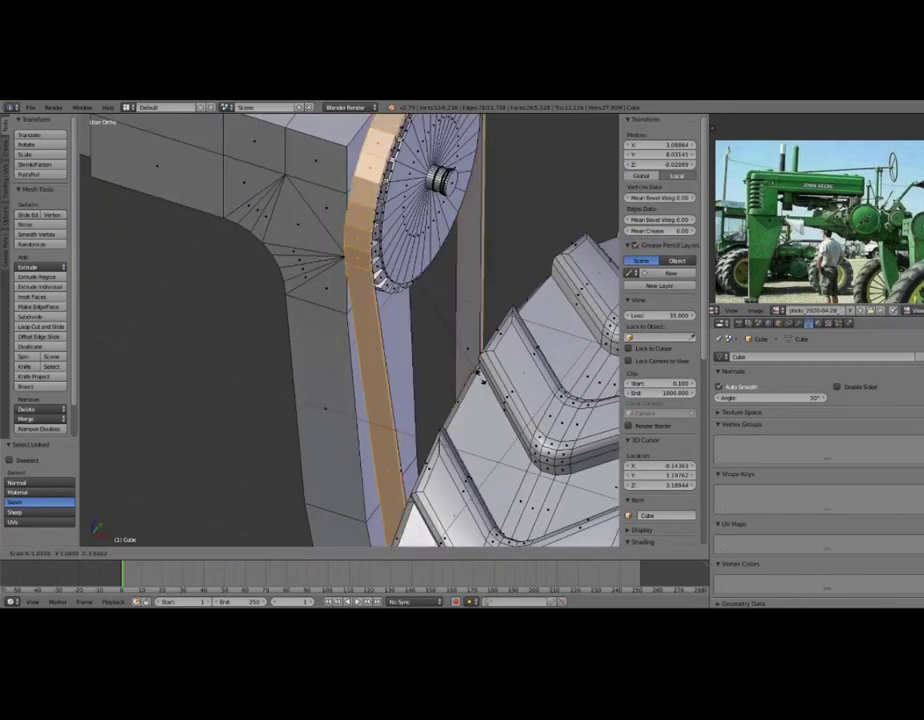
left_click(478, 380)
mouse_move(478, 380)
middle_mouse_down()
mouse_move(108, 133)
mouse_move(444, 118)
mouse_move(400, 200)
middle_mouse_up()
Select an edge loop along the frame strip near the tyre.
key("a")
right_click(358, 470, "alt")
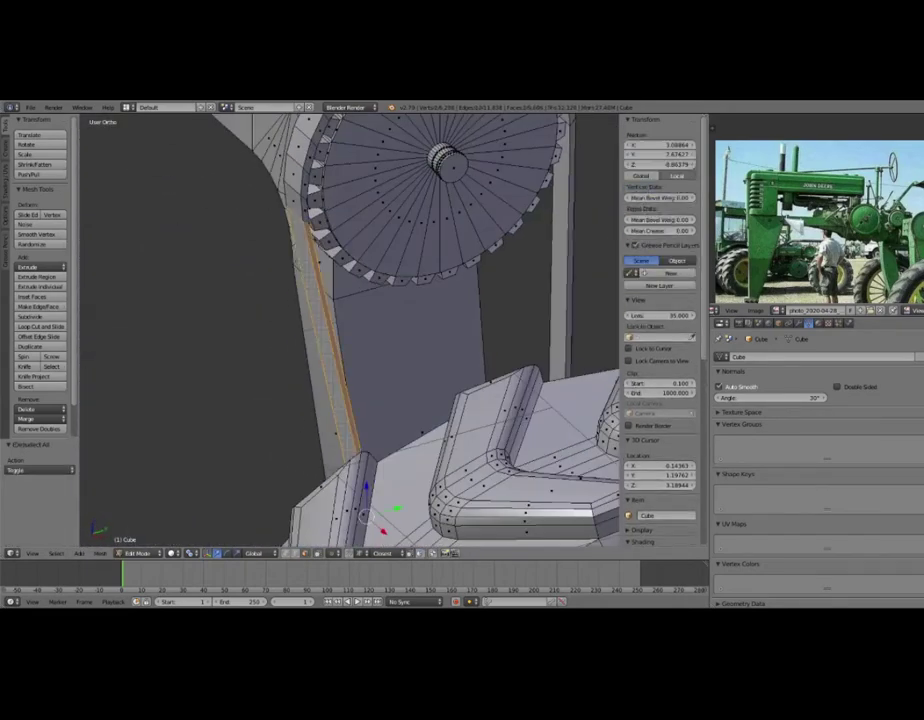
mouse_move(400, 300)
middle_mouse_down()
mouse_move(360, 330)
mouse_move(420, 300)
mouse_move(400, 320)
mouse_move(345, 320)
middle_mouse_up()
middle_click_drag(350, 330, 450, 330)
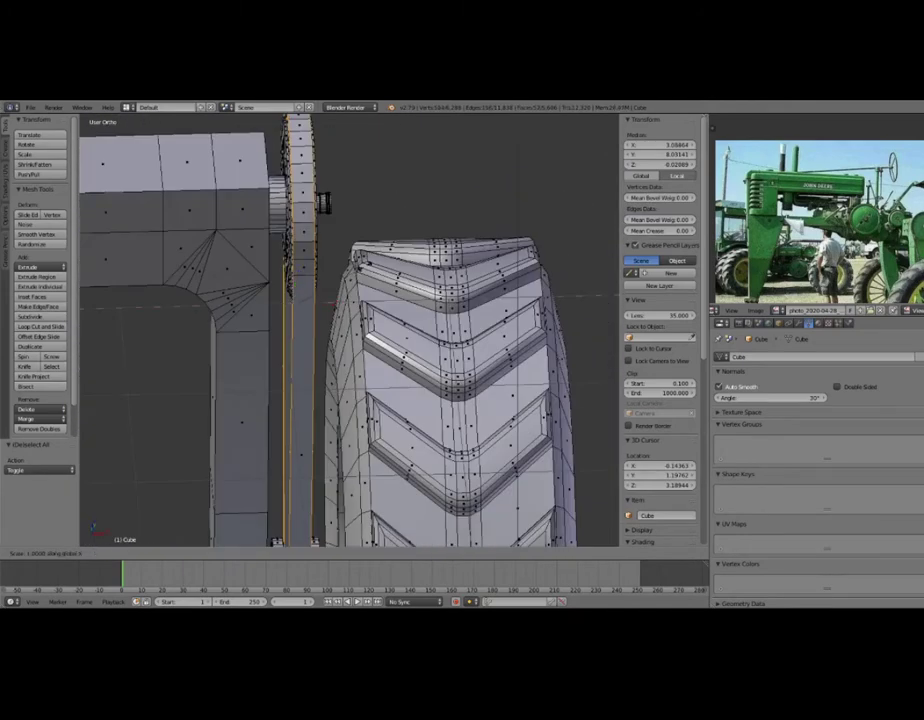
middle_click_drag(350, 330, 440, 330)
Return to Object Mode and inspect the whole tractor from several angles.
key("Tab")
scroll(350, 330, "down", 5)
middle_click_drag(350, 330, 480, 330)
scroll(350, 330, "down", 3)
mouse_move(350, 330)
middle_mouse_down()
mouse_move(400, 320)
mouse_move(390, 330)
mouse_move(430, 330)
middle_mouse_up()
scroll(350, 330, "up", 2)
middle_click_drag(350, 330, 380, 280)
mouse_move(558, 292)
middle_mouse_down()
mouse_move(520, 320)
mouse_move(490, 250)
mouse_move(520, 320)
middle_mouse_up()
scroll(350, 330, "up", 3)
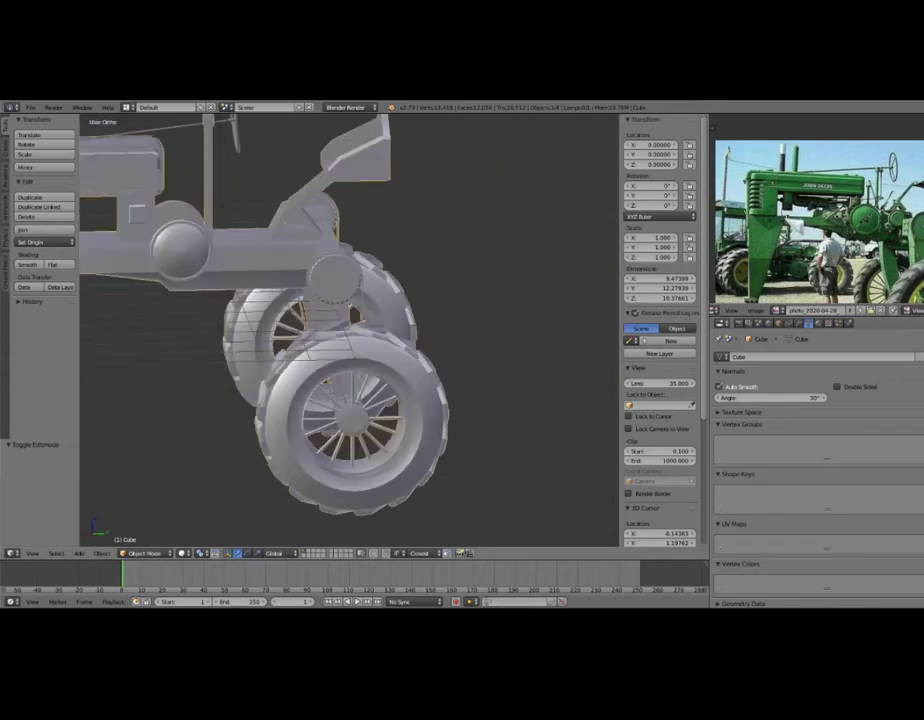
Select the whole round hub disc in Edit Mode and duplicate it in place.
mouse_move(350, 330)
middle_mouse_down()
mouse_move(440, 310)
mouse_move(380, 340)
mouse_move(420, 320)
mouse_move(400, 320)
mouse_move(450, 330)
mouse_move(455, 345)
mouse_move(460, 335)
mouse_move(380, 320)
mouse_move(450, 320)
mouse_move(420, 340)
middle_mouse_up()
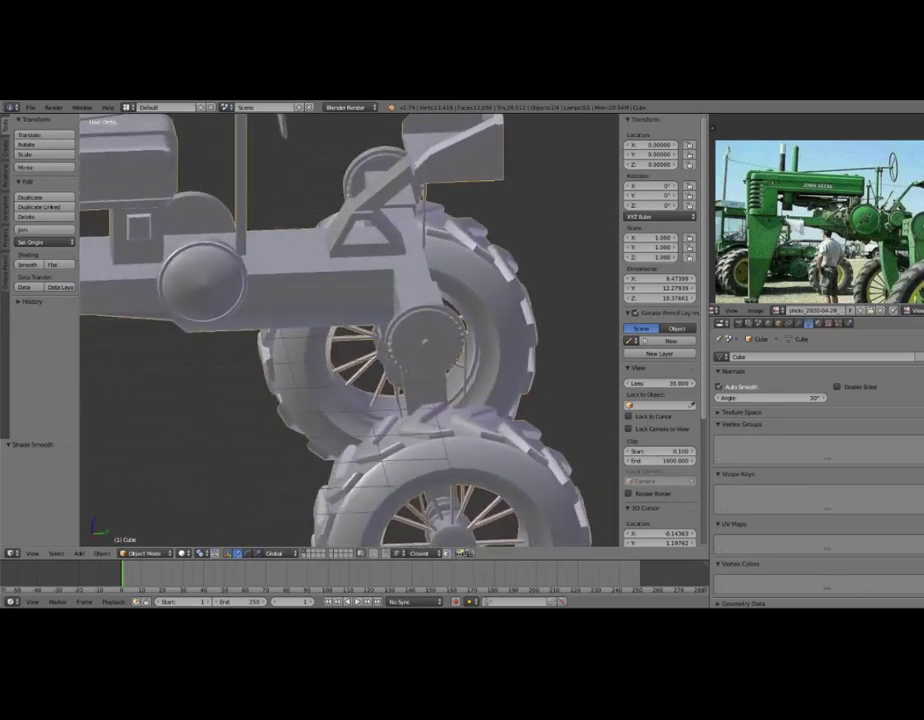
scroll(350, 330, "up", 3)
key("Tab")
mouse_move(350, 330)
middle_mouse_down()
mouse_move(400, 320)
mouse_move(370, 328)
mouse_move(390, 326)
middle_mouse_up()
key("l")
middle_click_drag(230, 290, 260, 285)
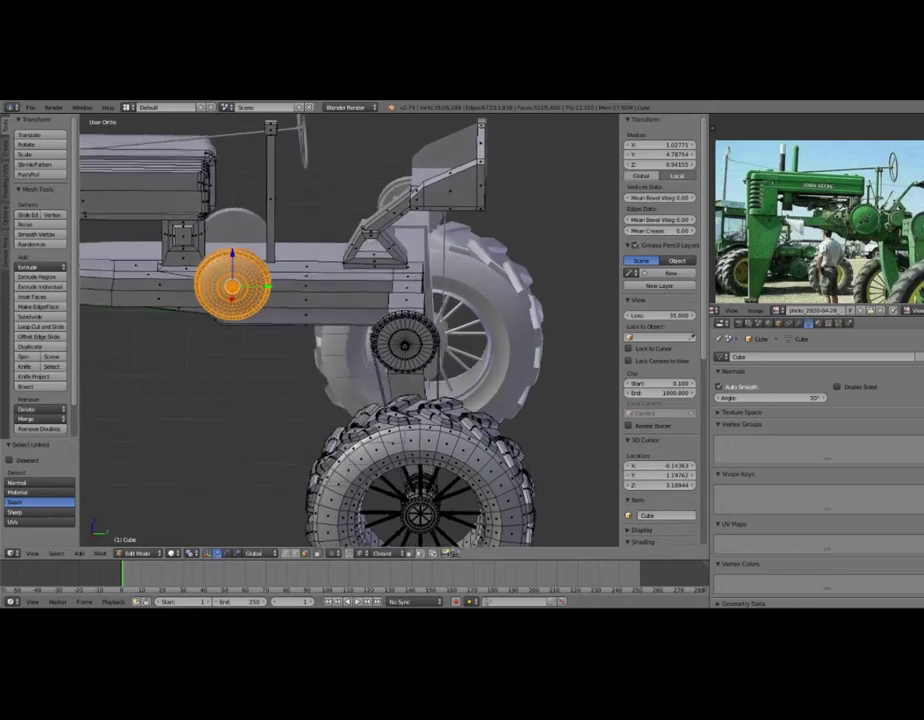
key("Escape")
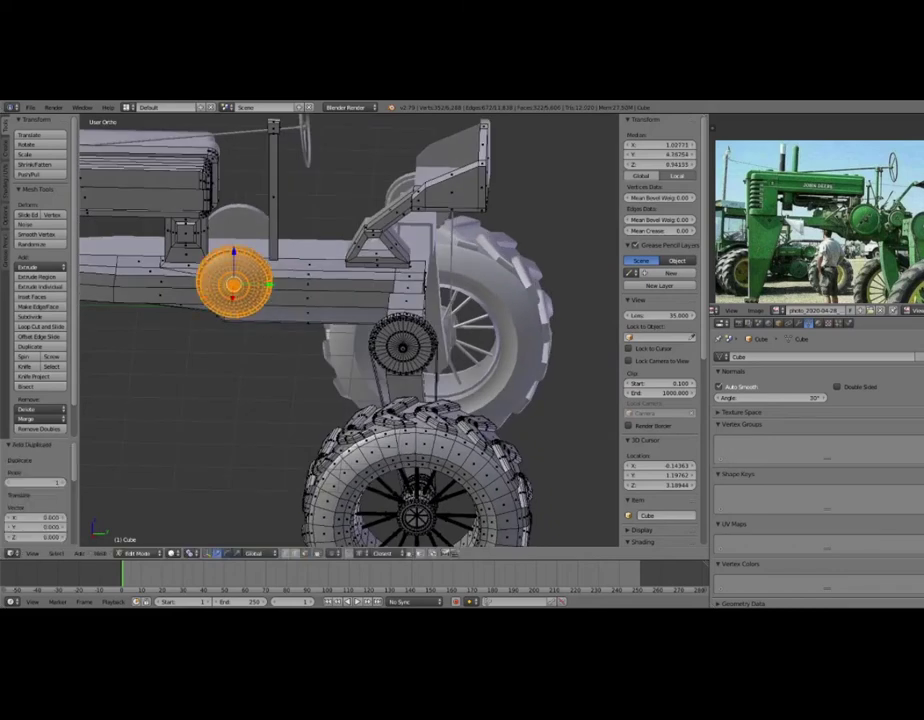
Scale the copy to 0.706 and slide it 1.84 along Y toward the rear wheel.
key("s")
key("Return")
key("g")
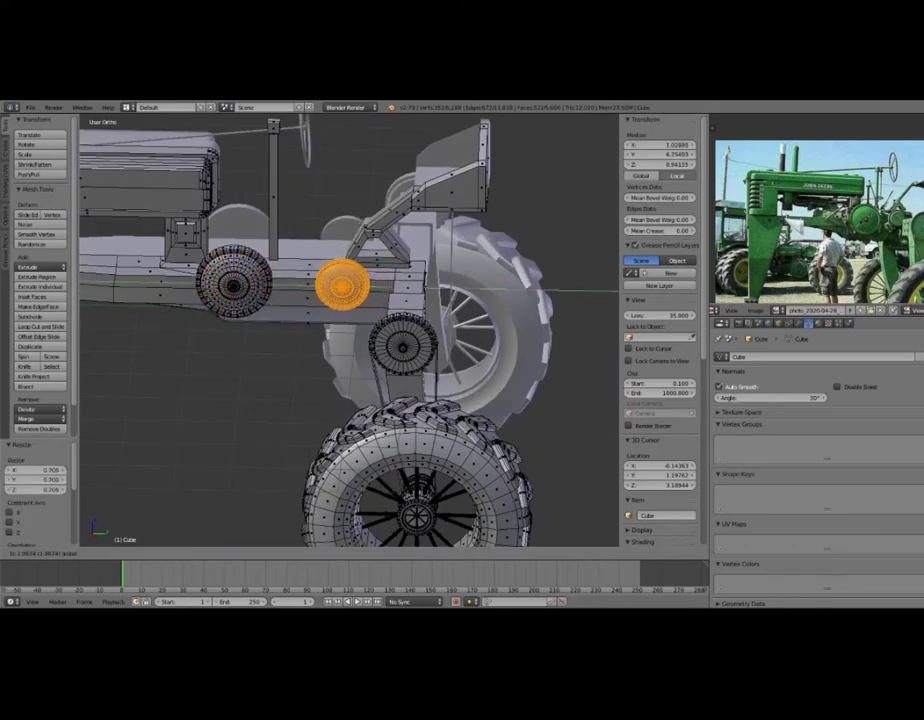
key("Return")
middle_click_drag(350, 330, 300, 320)
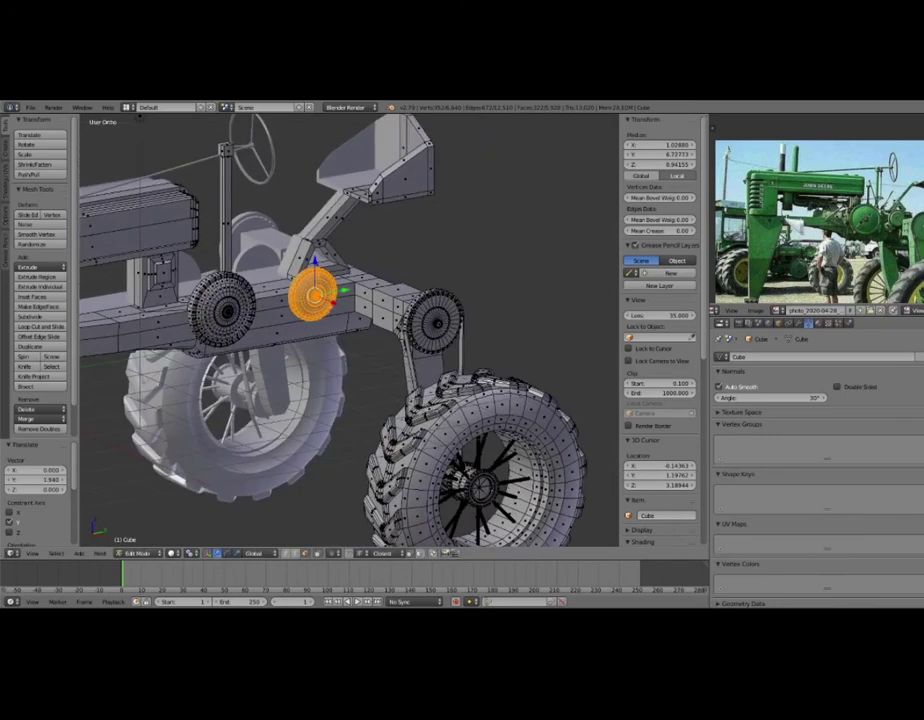
key("a")
middle_click_drag(139, 117, 111, 140)
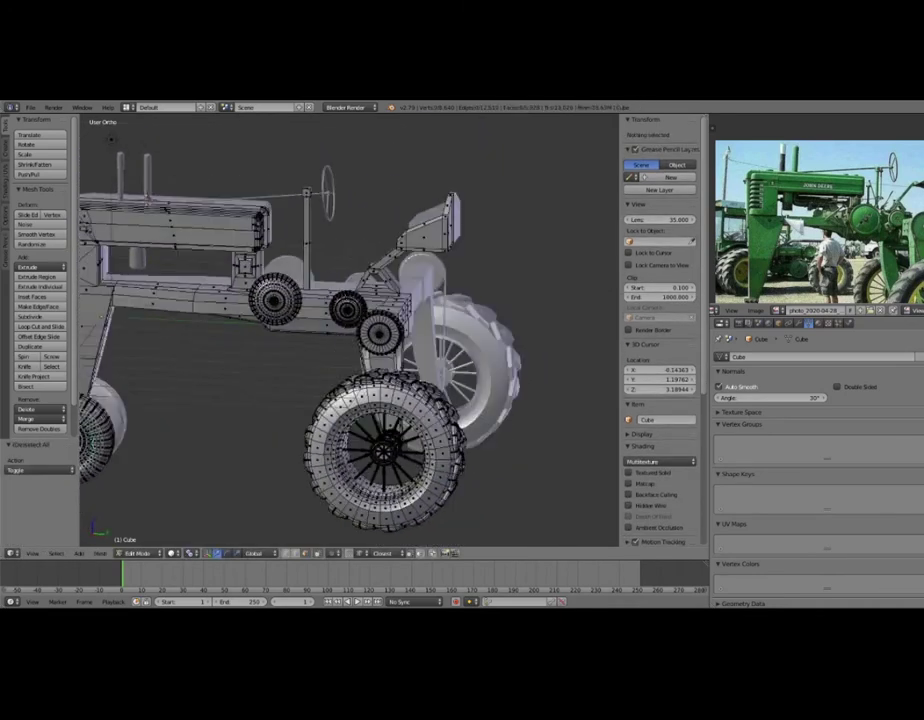
scroll(99, 258, "down", 5)
scroll(99, 258, "up", 5)
mouse_move(278, 140)
middle_mouse_down()
mouse_move(194, 302)
mouse_move(258, 302)
middle_mouse_up()
scroll(194, 302, "up", 2)
Enlarge a face on the lower beam and extrude it outward into a box.
scroll(258, 302, "up", 1)
scroll(300, 308, "up", 2)
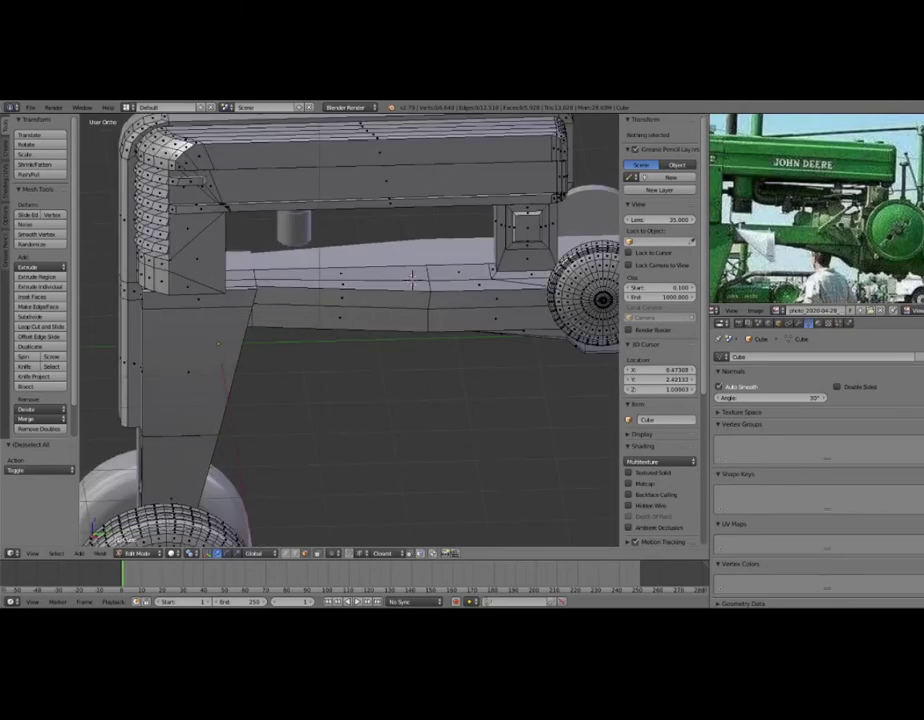
scroll(350, 315, "up", 2)
scroll(403, 322, "up", 1)
scroll(403, 322, "up", 1)
middle_click_drag(357, 295, 412, 320, "shift")
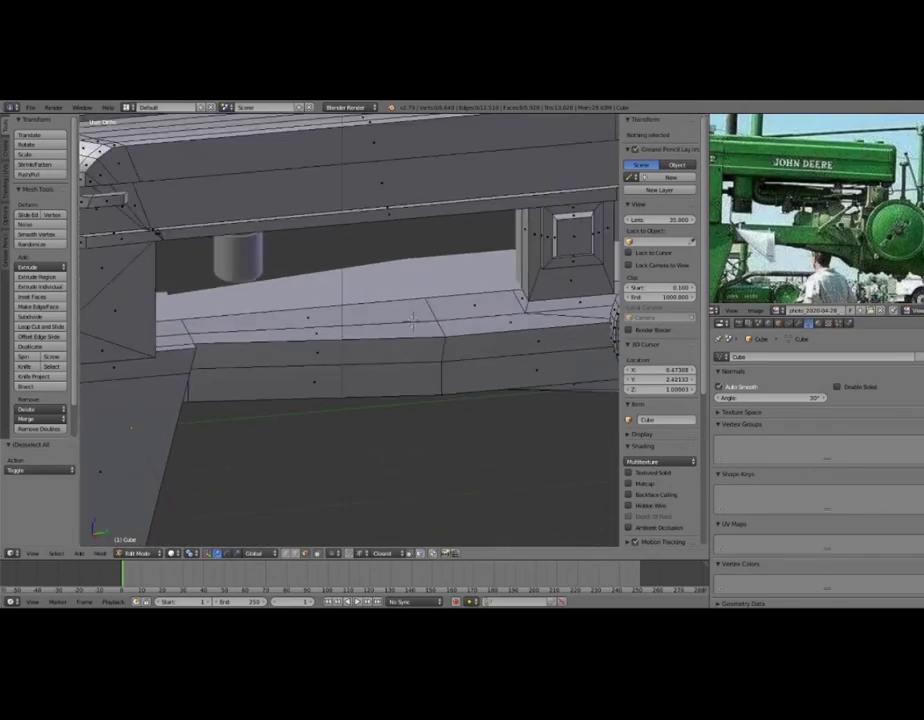
right_click(412, 320)
key("s")
left_click(412, 320)
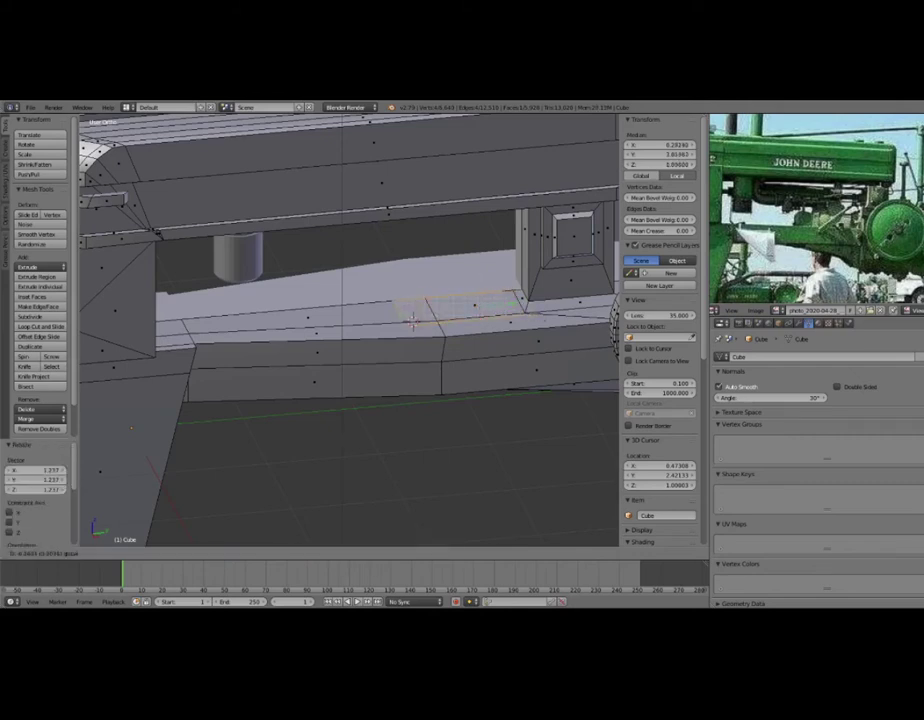
key("e")
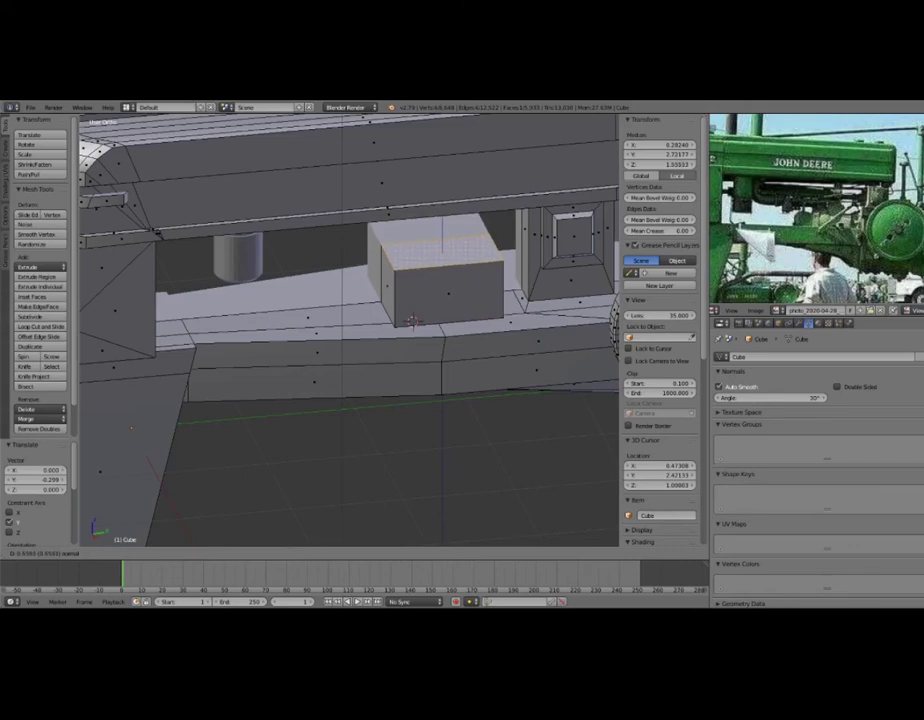
left_click(412, 320)
Bevel the box's top front edge round and raise the top vertically.
key("a")
middle_click_drag(412, 320, 355, 313)
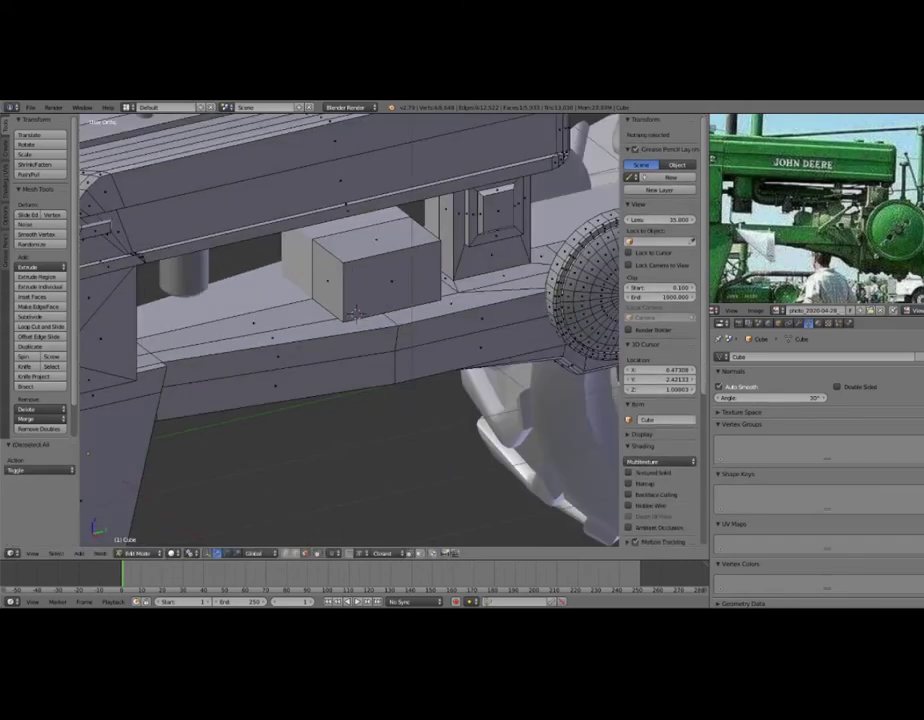
right_click(327, 248)
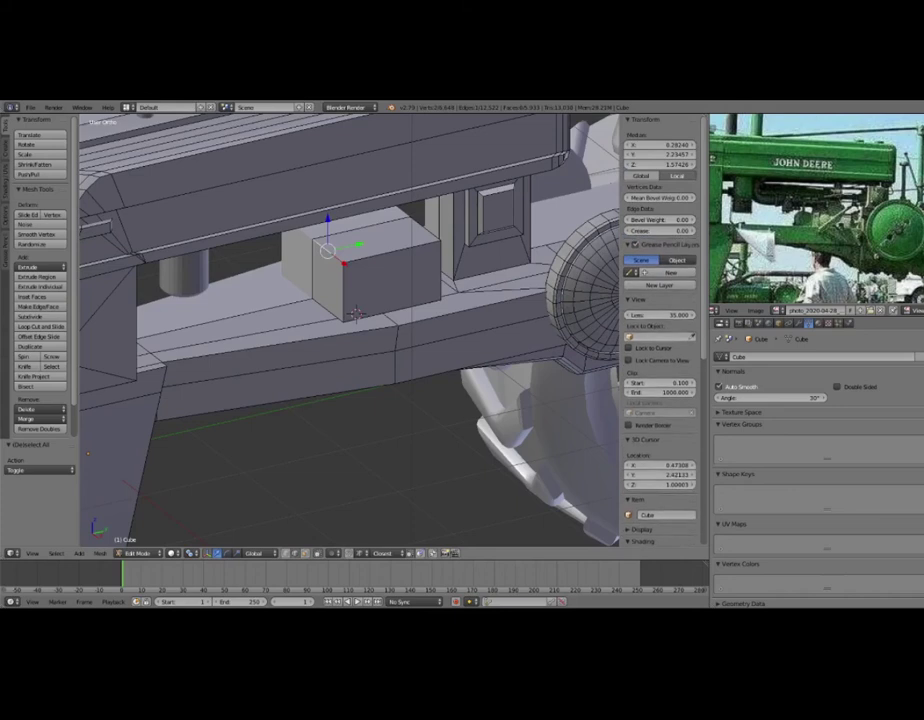
key("ctrl+shift+b")
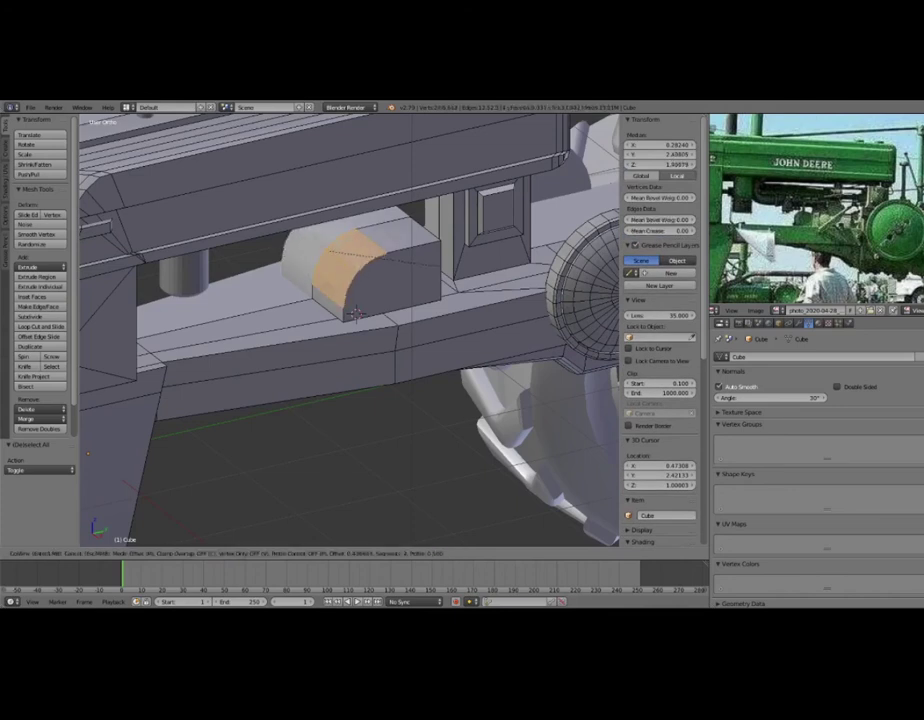
key("Return")
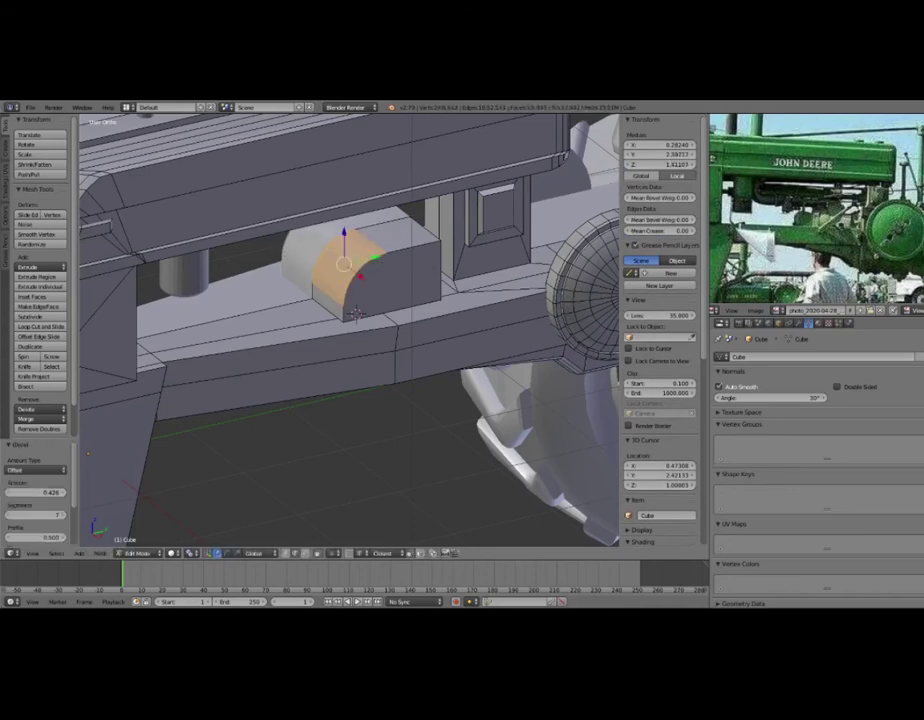
scroll(350, 330, "up", 3)
key("g")
key("z")
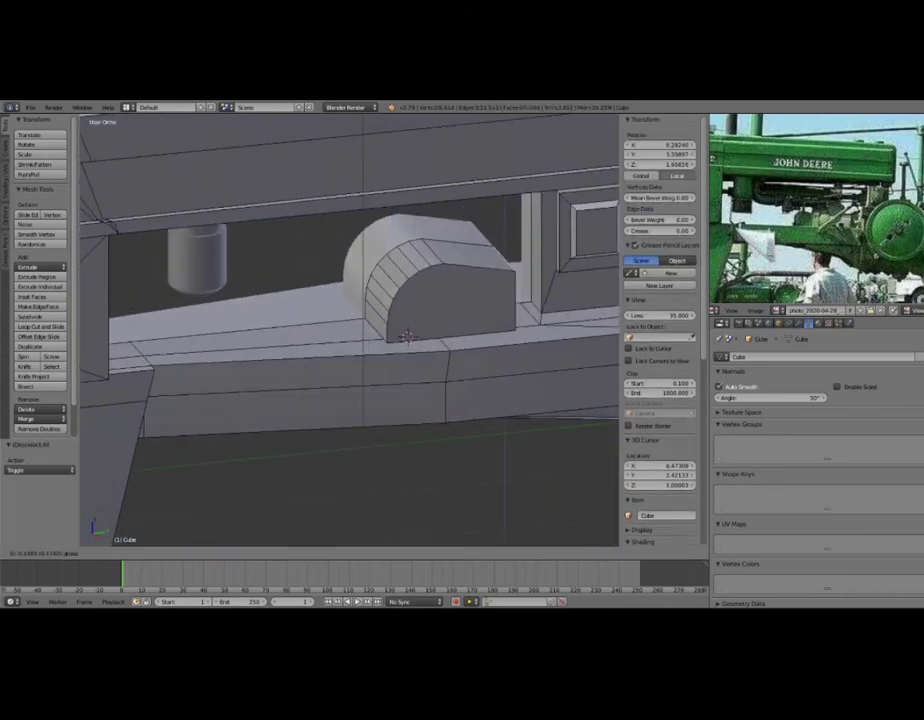
left_click(407, 337)
Extrude the box's right end face outward twice.
middle_click_drag(407, 337, 428, 372)
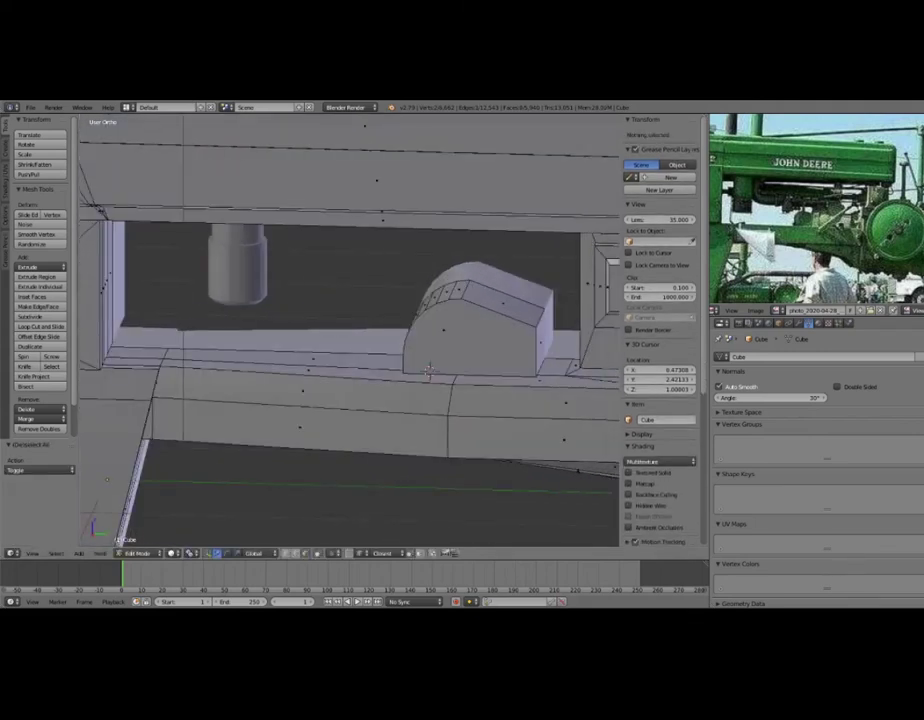
right_click(540, 318)
key("KP_Decimal")
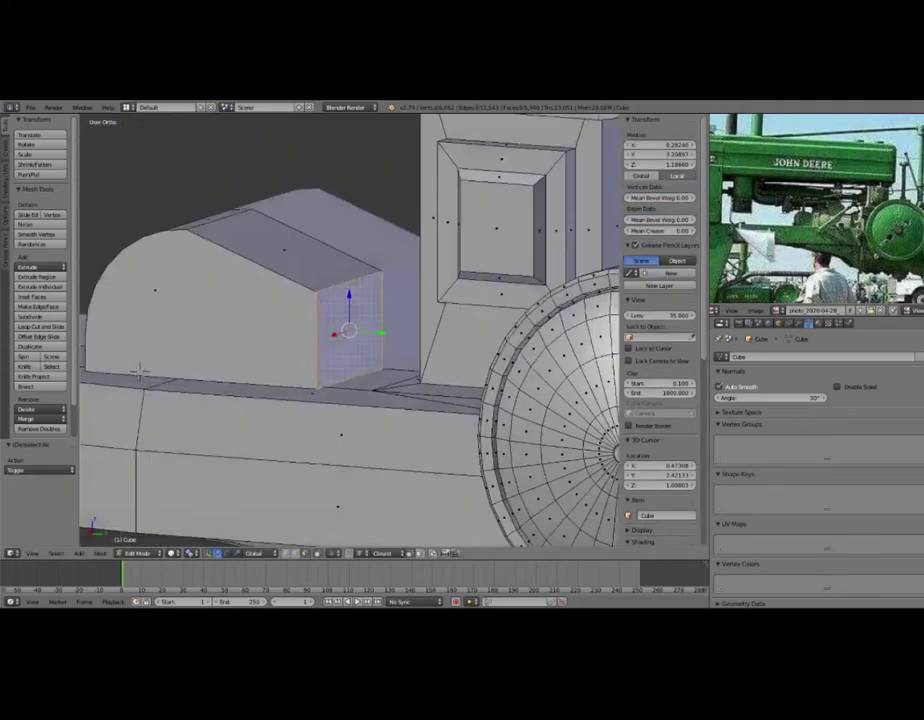
key("e")
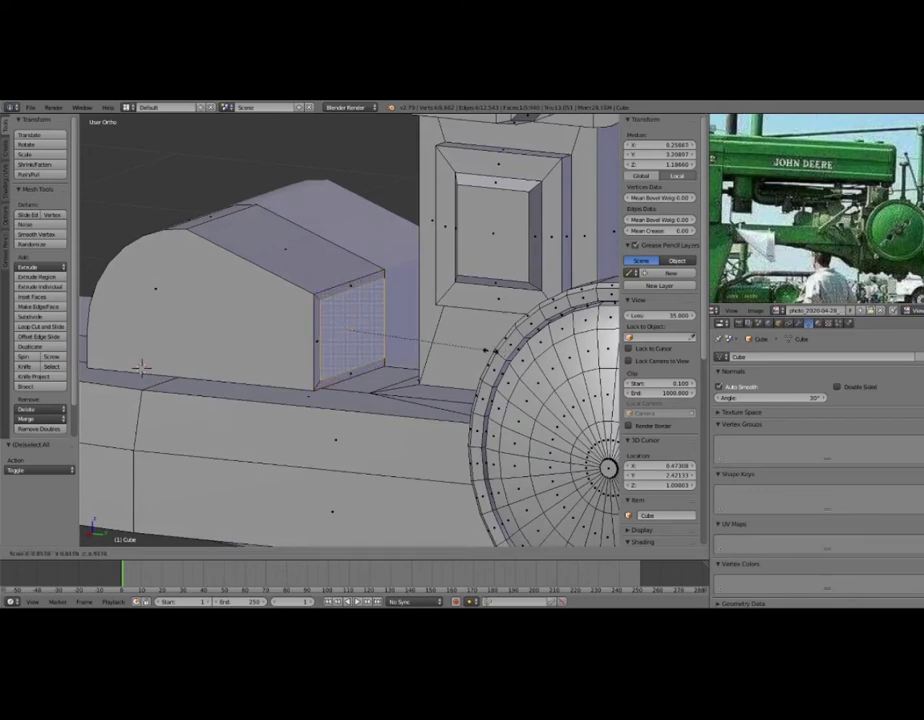
left_click(142, 368)
mouse_move(142, 368)
middle_mouse_down()
mouse_move(168, 279)
mouse_move(124, 312)
middle_mouse_up()
key("e")
left_click(123, 316)
left_click(123, 316)
mouse_move(123, 316)
middle_mouse_down()
mouse_move(87, 373)
mouse_move(205, 376)
mouse_move(345, 405)
mouse_move(367, 394)
middle_mouse_up()
Extrude the block's top face upward by 0.2 and flatten it level.
key("Tab")
scroll(231, 371, "down", 2)
scroll(231, 371, "down", 4)
scroll(345, 405, "up", 4)
key("Tab")
scroll(367, 394, "up", 2)
scroll(300, 420, "up", 3)
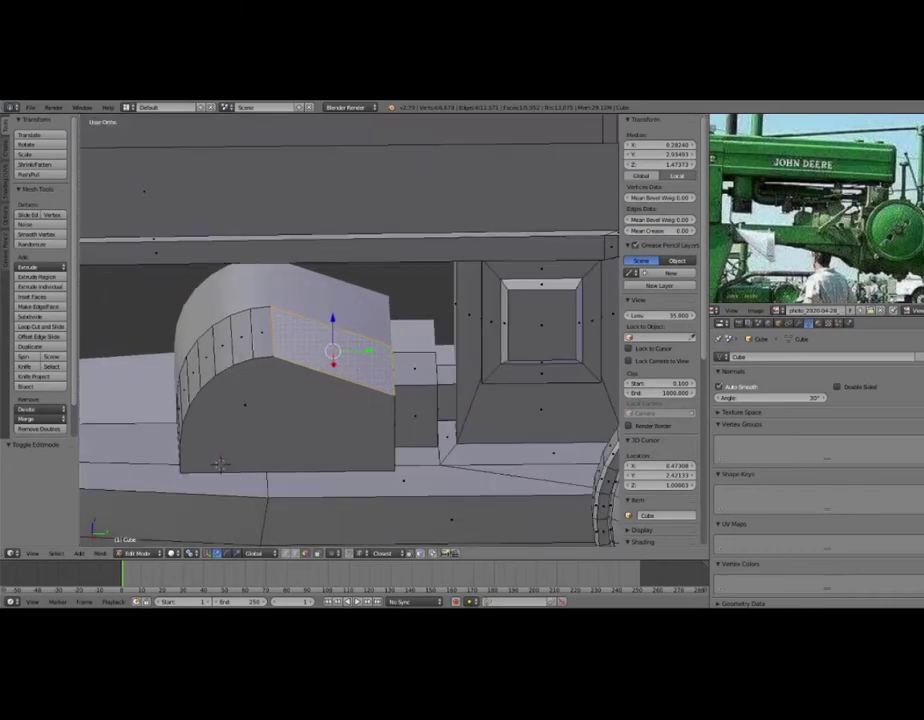
key("e")
mouse_move(220, 464)
middle_mouse_down()
mouse_move(338, 500)
mouse_move(300, 470)
mouse_move(160, 420)
middle_mouse_up()
key("g")
left_click(300, 470)
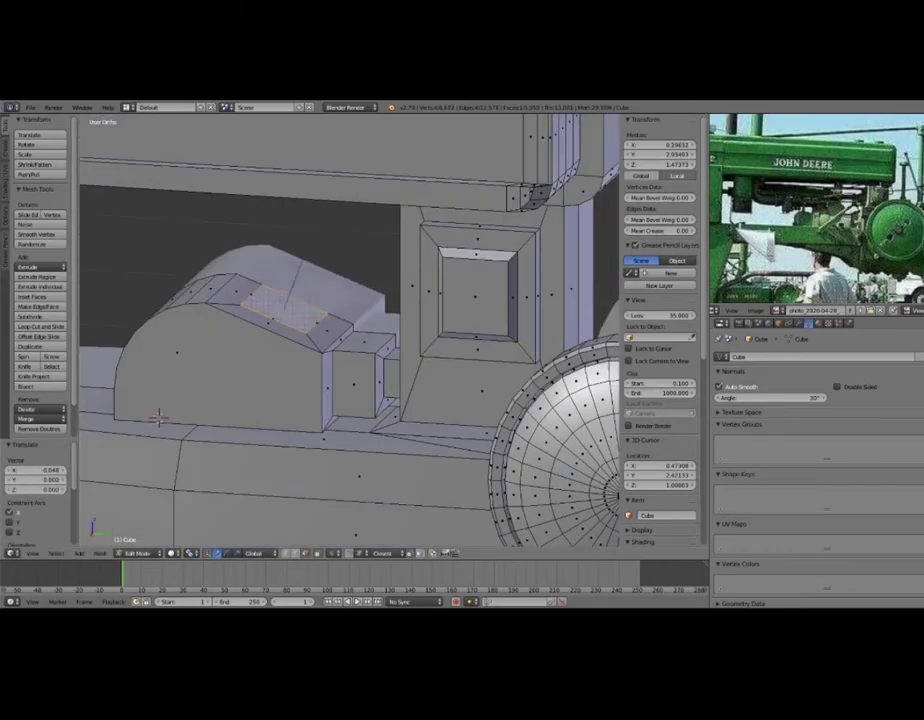
scroll(157, 418, "up", 2)
type("e0.2")
key("Return")
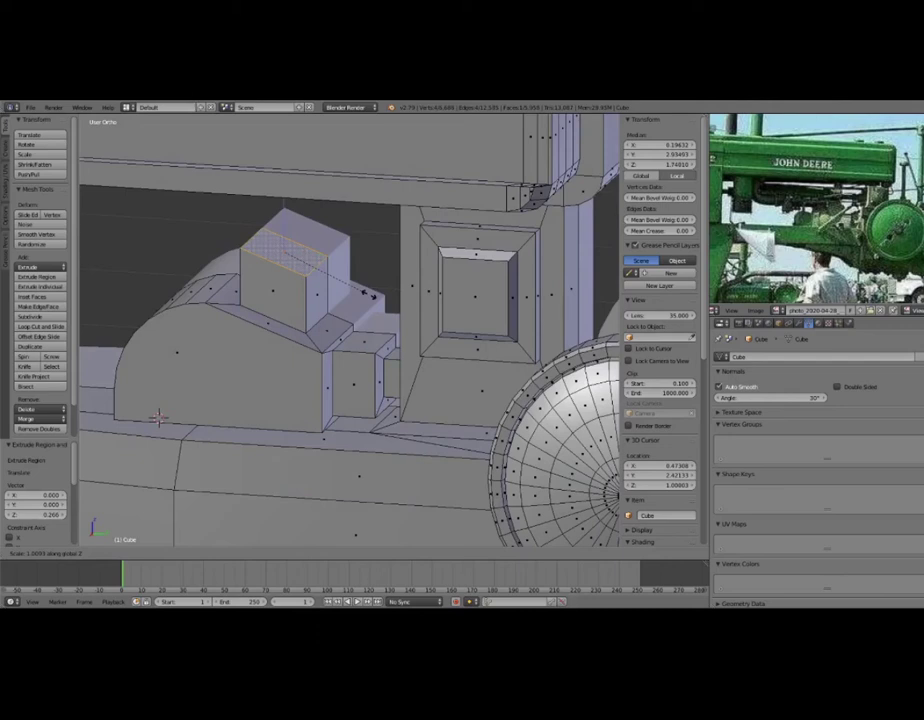
key("Return")
Raise the top face along Z, extrude it again and bevel the top block's edges.
key("g")
key("z")
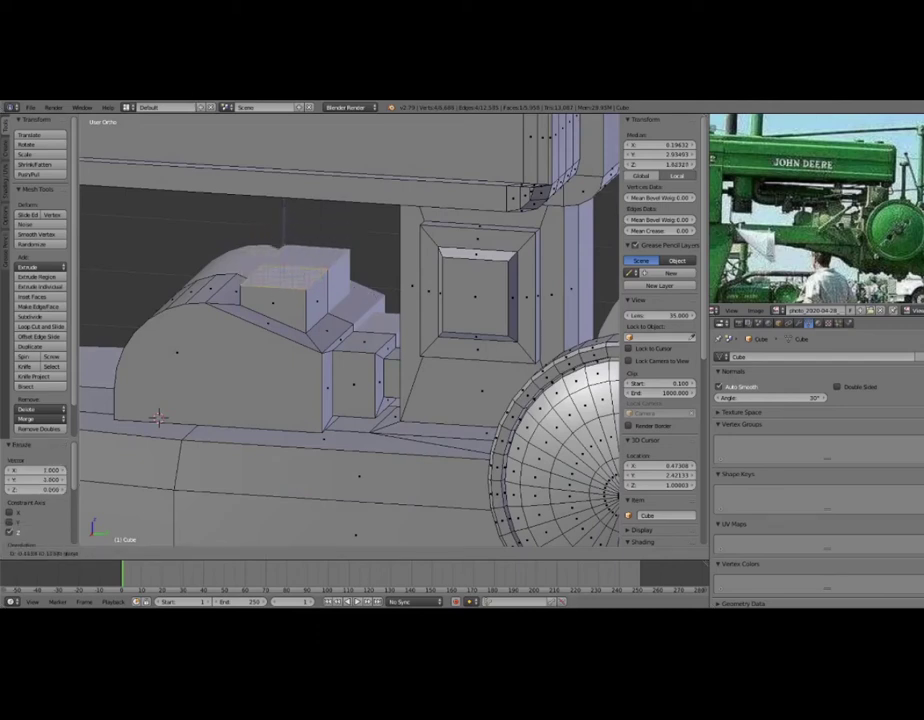
key("g")
key("z")
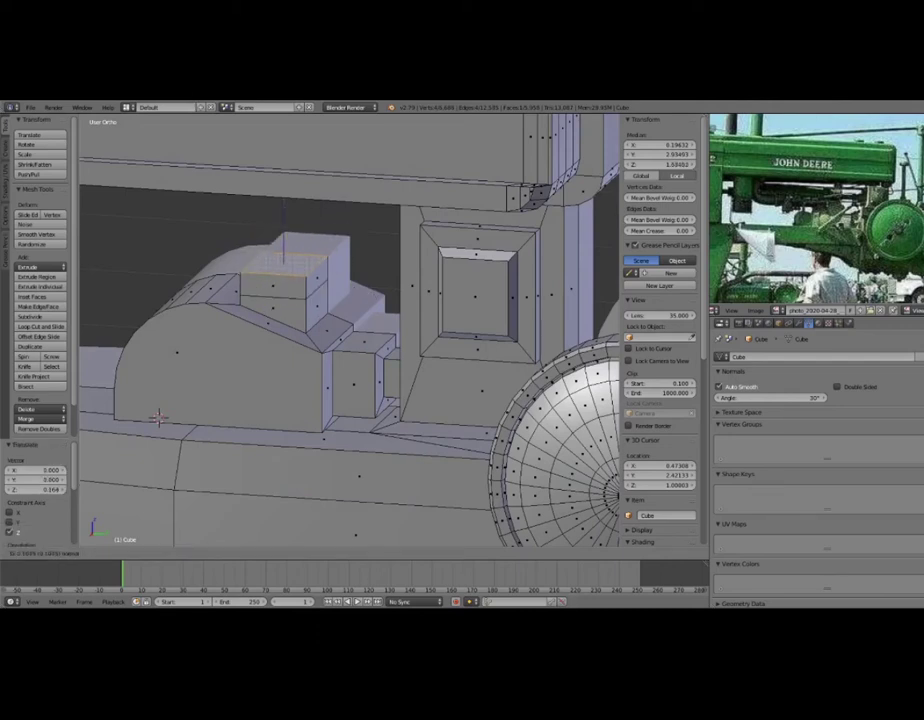
key("Return")
key("e")
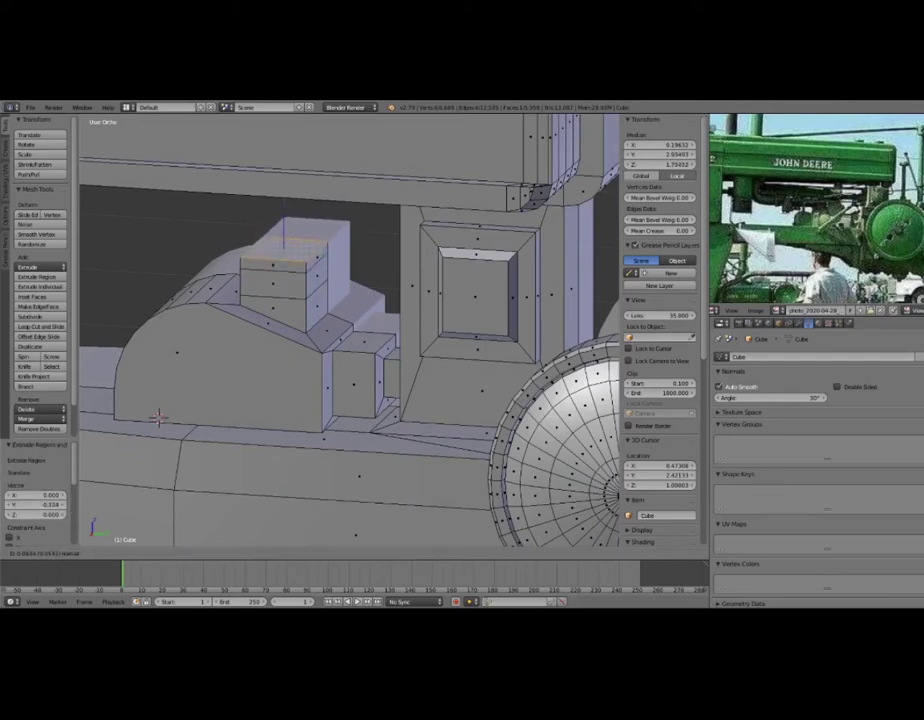
key("Return")
key("ctrl+b")
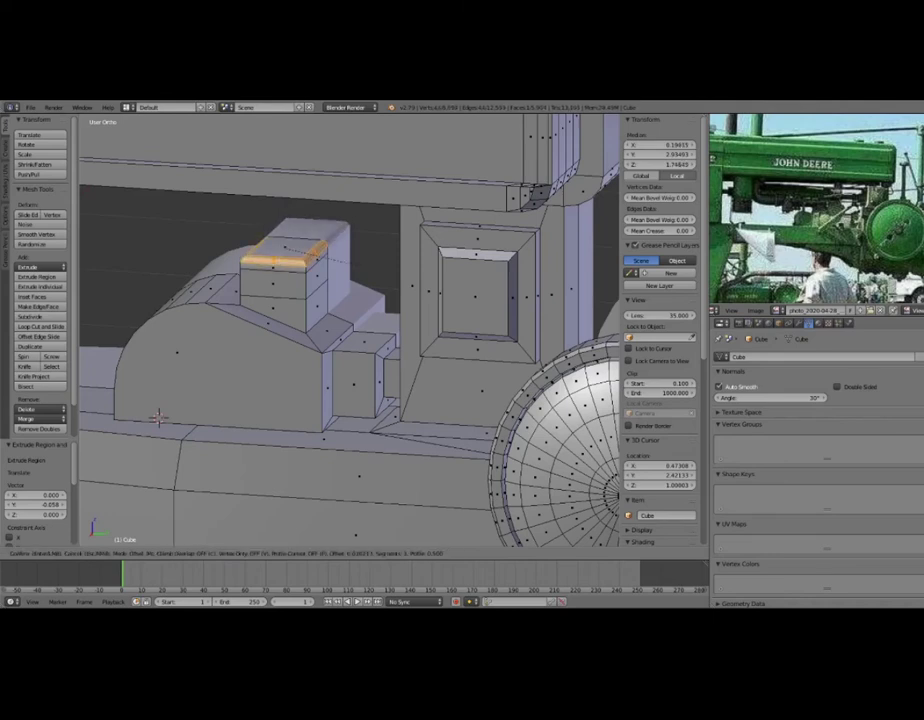
left_click(158, 418)
Extrude the top block's side face, then return to Object Mode.
middle_click_drag(158, 418, 352, 462)
scroll(352, 462, "up", 2)
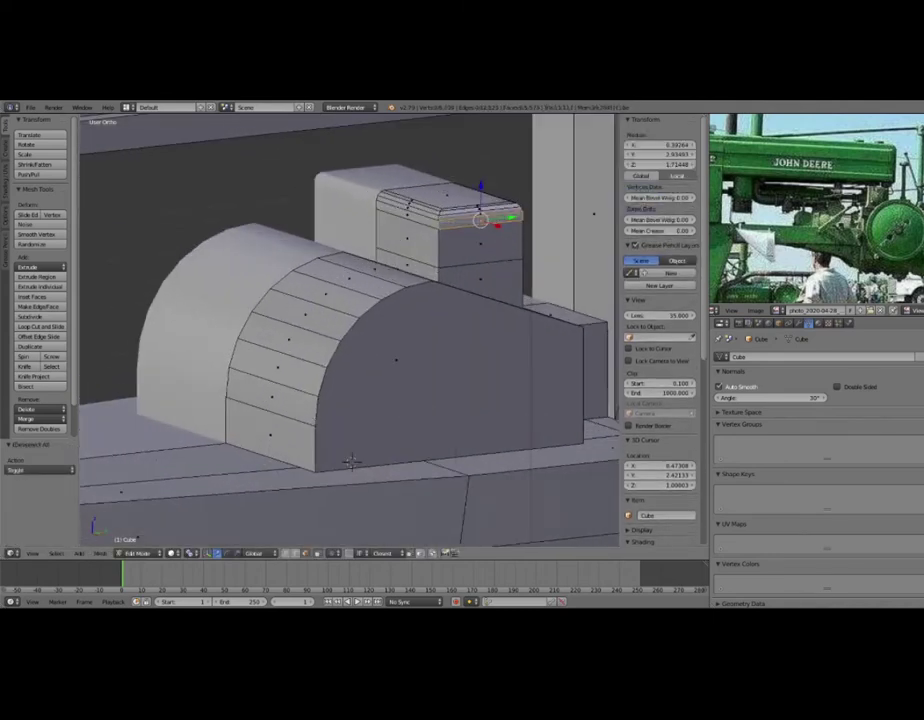
right_click(450, 240)
middle_click_drag(450, 240, 330, 300)
scroll(330, 300, "up", 2)
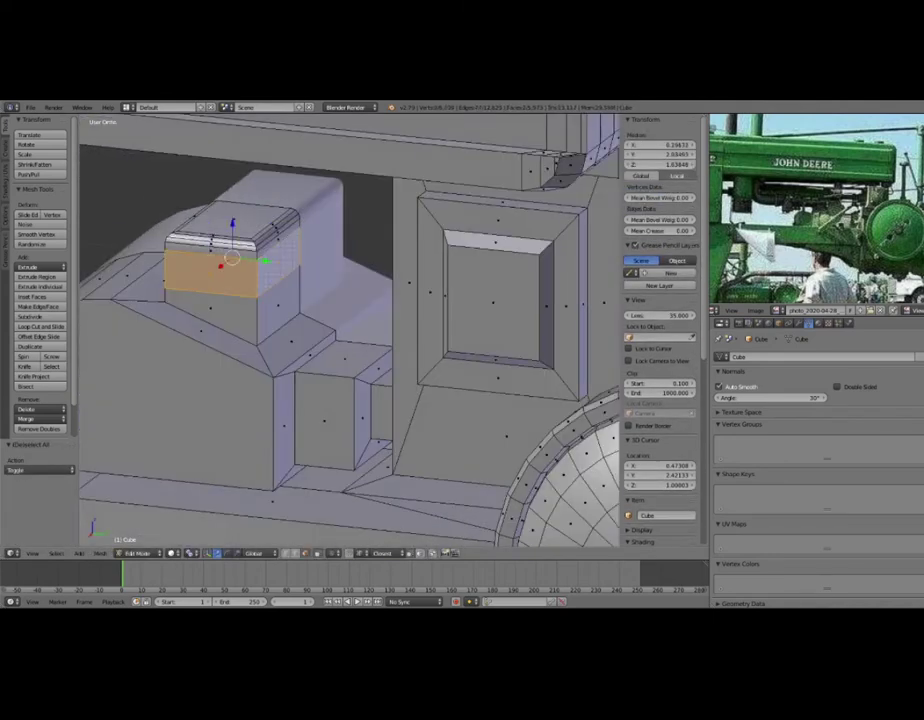
scroll(350, 330, "down", 2)
key("e")
left_click(350, 330)
mouse_move(350, 330)
middle_mouse_down()
mouse_move(200, 488)
mouse_move(353, 340)
mouse_move(330, 140)
mouse_move(359, 147)
mouse_move(346, 146)
middle_mouse_up()
key("Tab")
scroll(348, 355, "down", 2)
scroll(348, 300, "down", 2)
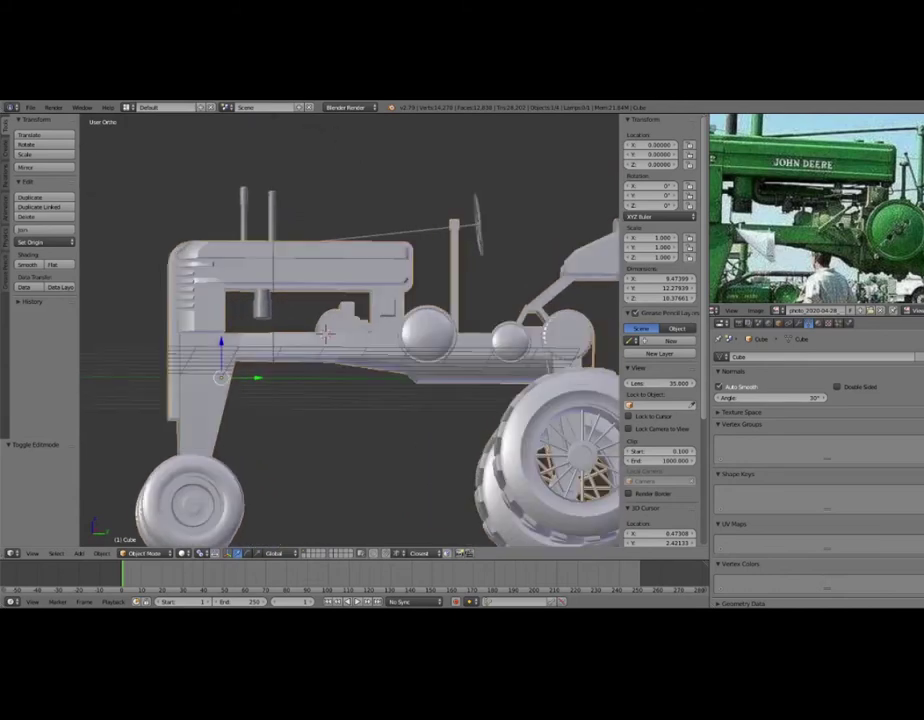
Enter Edit Mode on the tractor body and shrink the selected piece to about 0.85 size.
mouse_move(349, 147)
middle_mouse_down()
mouse_move(324, 150)
mouse_move(326, 160)
middle_mouse_up()
scroll(326, 160, "up", 1)
scroll(326, 160, "up", 2)
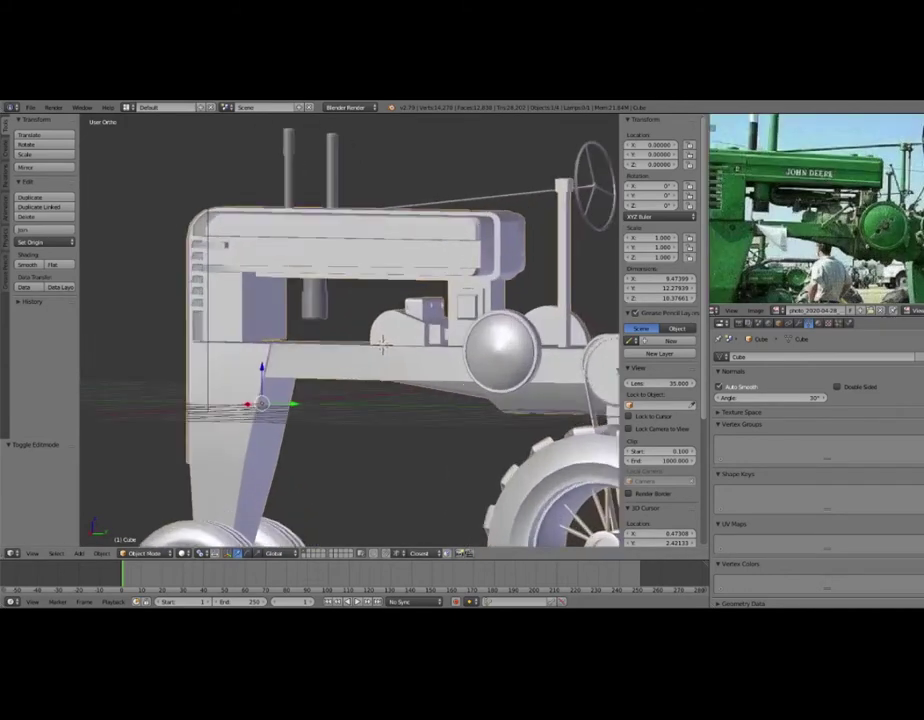
scroll(326, 160, "up", 2)
scroll(326, 160, "up", 1)
scroll(350, 330, "up", 1)
scroll(350, 330, "down", 2)
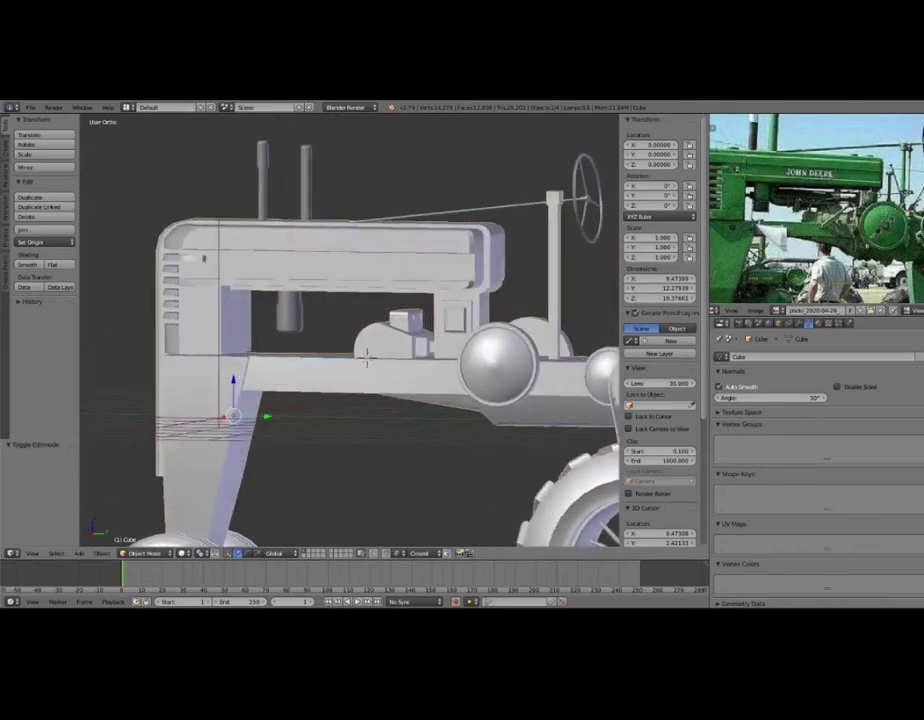
scroll(350, 330, "up", 2)
key("Tab")
mouse_move(394, 366)
middle_mouse_down()
mouse_move(482, 375)
mouse_move(401, 402)
middle_mouse_up()
key("g")
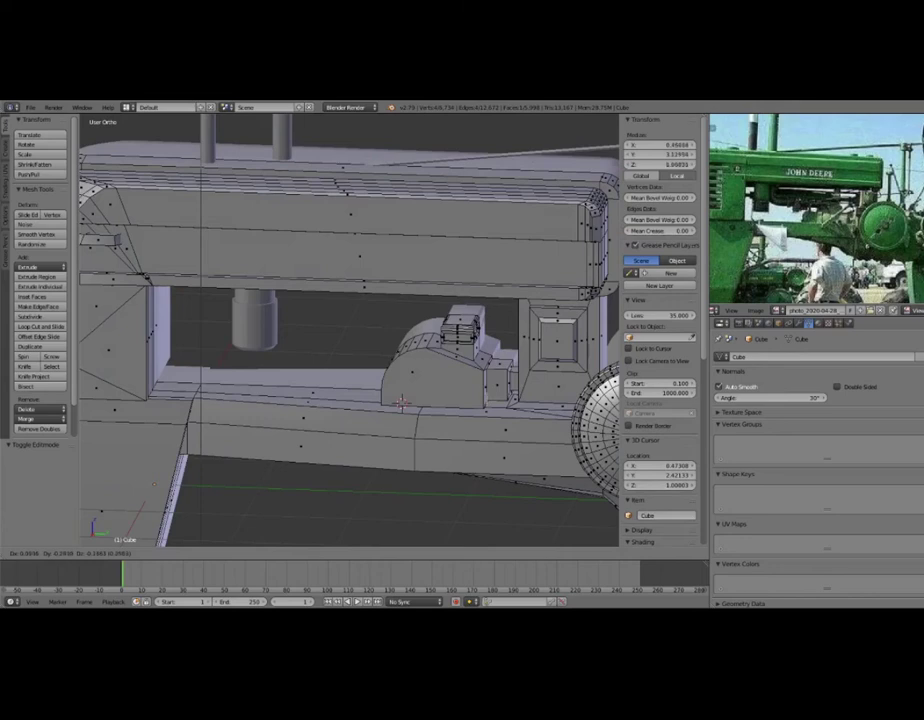
key("Return")
key("s")
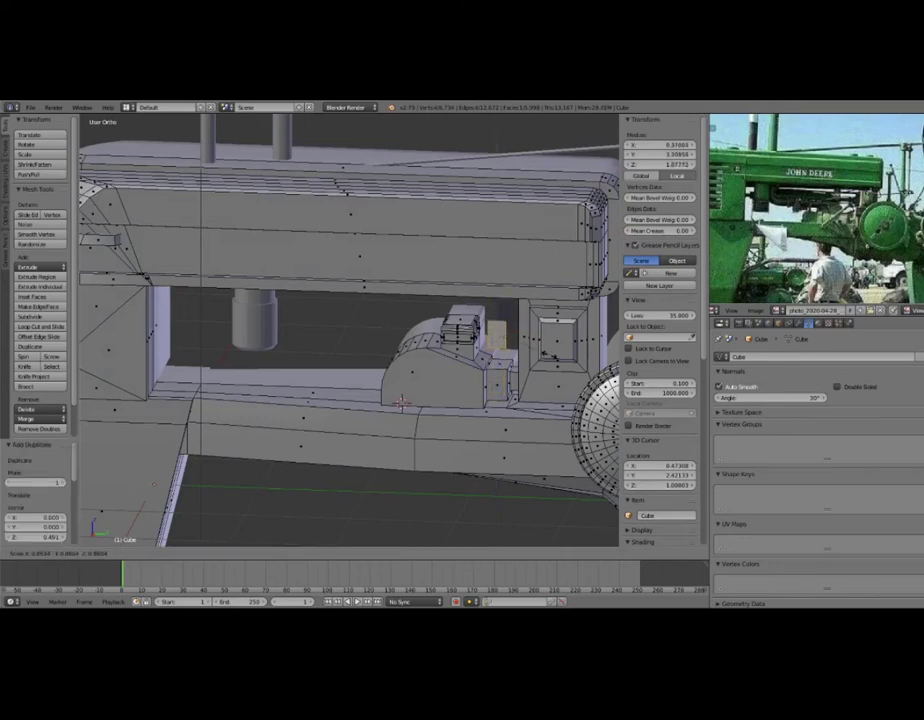
key("Return")
Shift the piece along the tractor's length on Y and nudge it slightly along X.
key("g")
key("y")
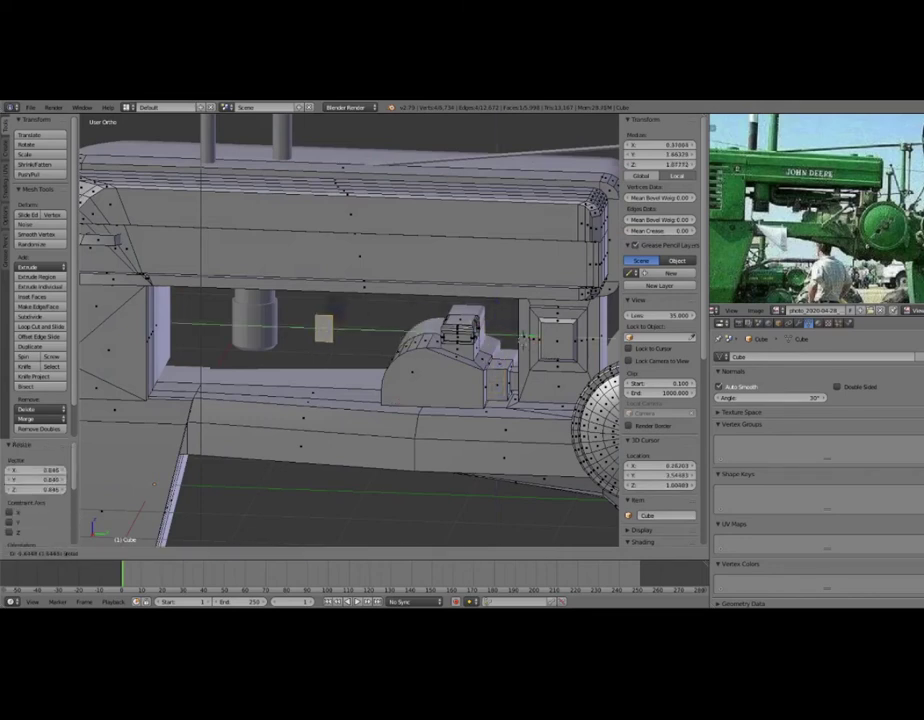
key("Return")
middle_click_drag(526, 336, 450, 374)
key("g")
key("x")
key("Return")
Delete the selected faces, select the small cube, recalculate its normals and move it along X.
key("x")
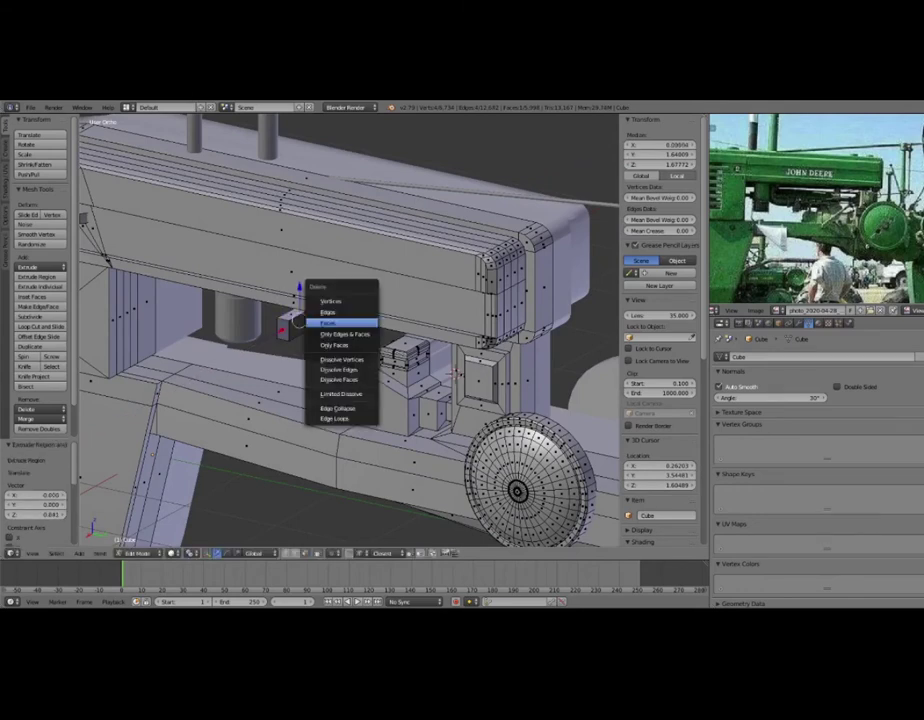
left_click(330, 318)
key("l")
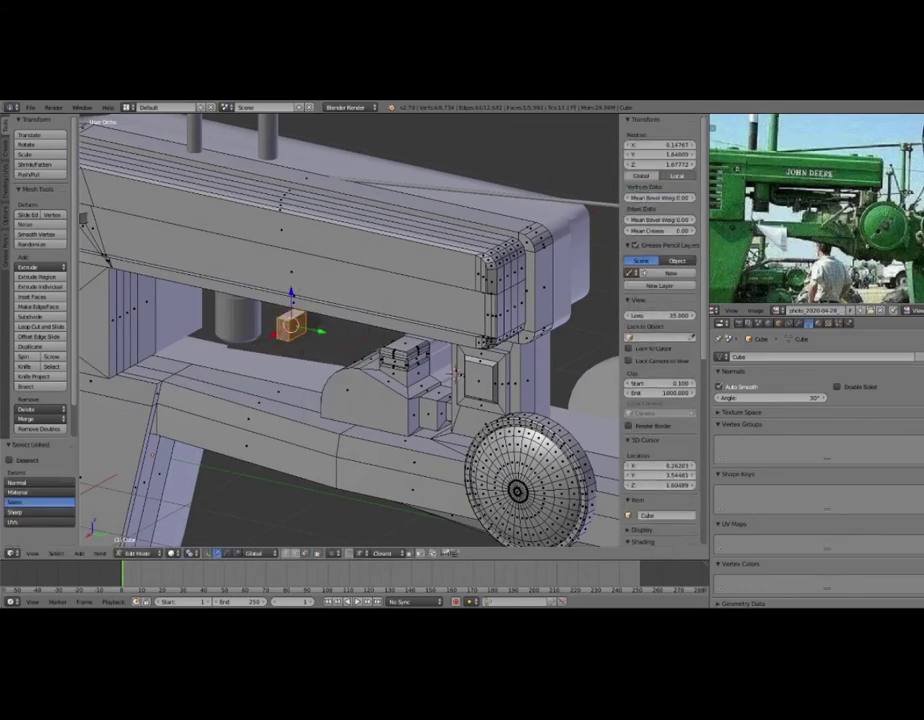
key("ctrl+n")
left_click_drag(273, 334, 276, 334)
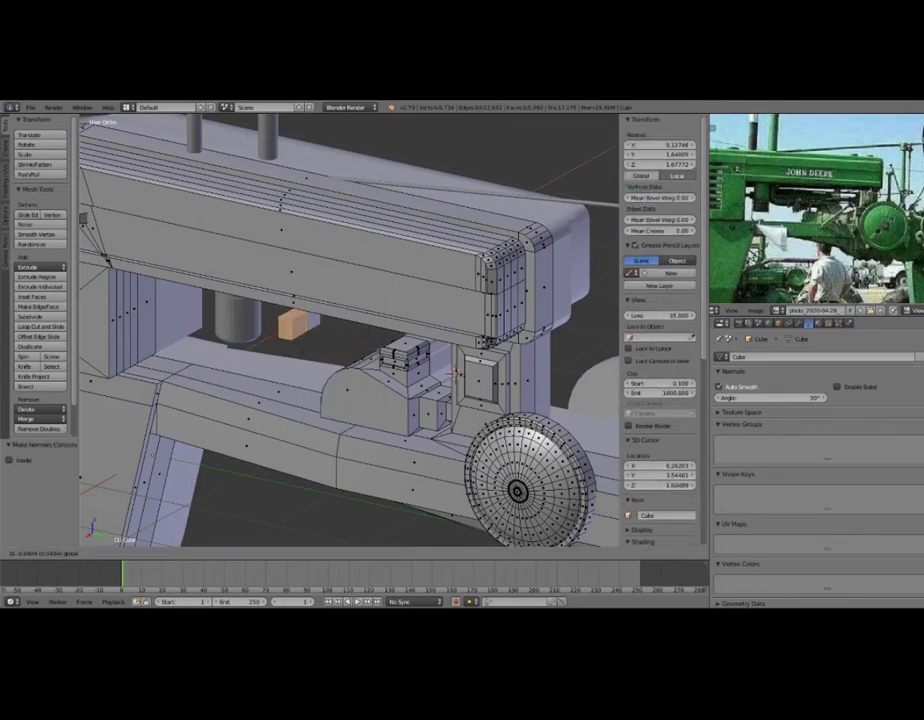
key("g")
key("x")
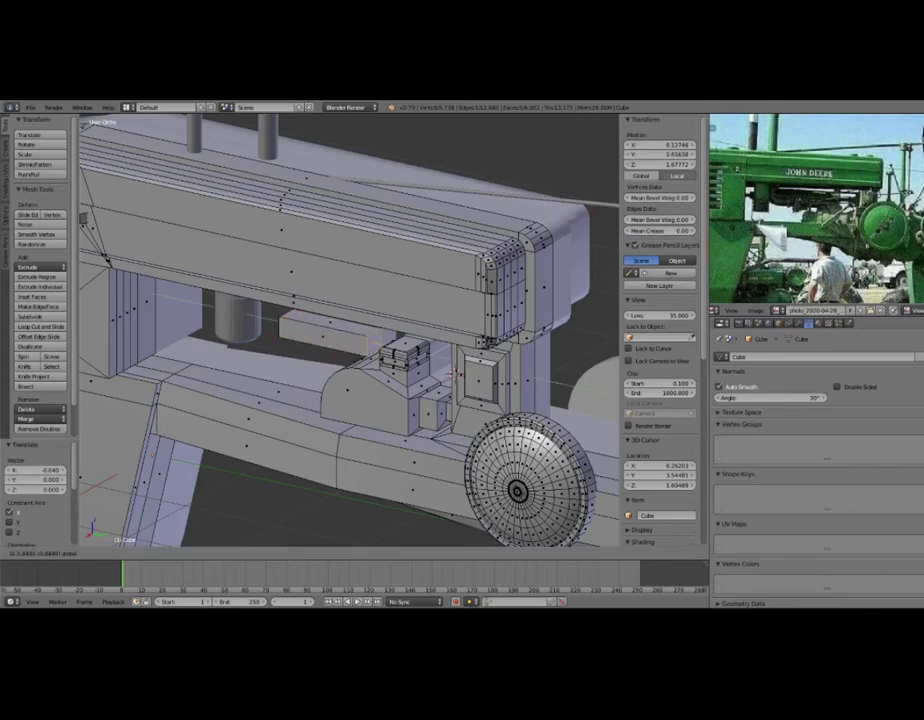
left_click(458, 371)
Stretch the small cube along Y into a long bar by moving its end.
middle_click_drag(458, 371, 551, 327)
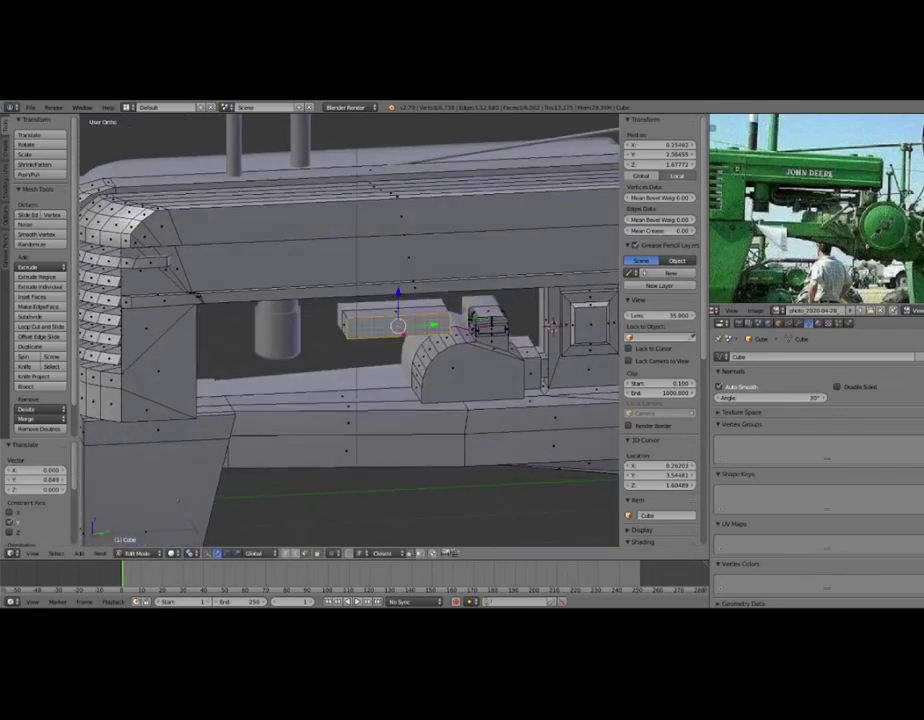
key("g")
key("y")
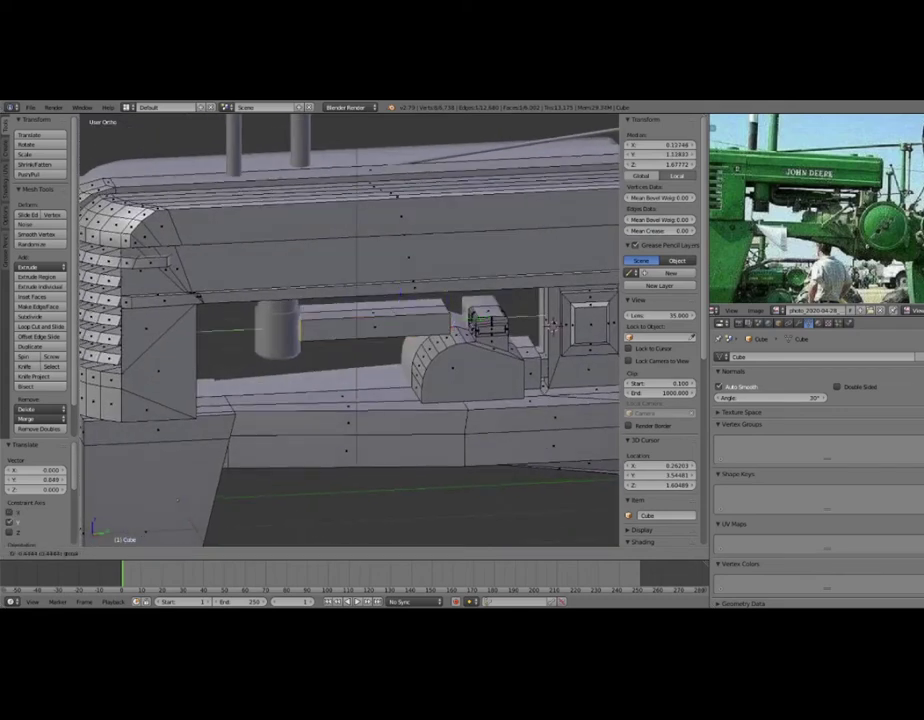
left_click(551, 327)
key("a")
middle_click_drag(551, 327, 466, 327)
right_click(466, 326)
scroll(466, 326, "up", 2)
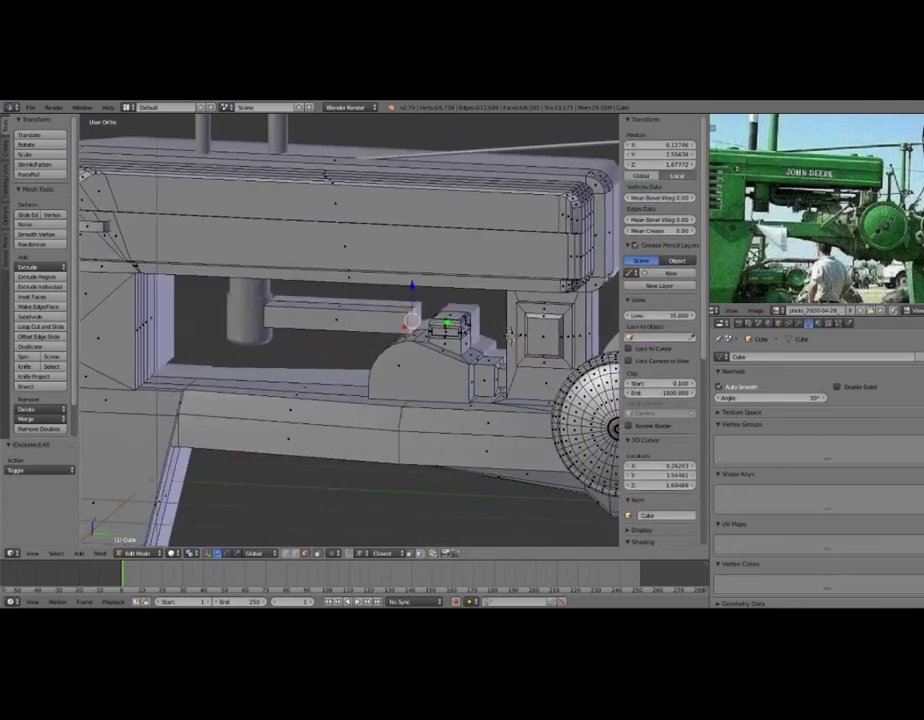
key("g")
key("y")
left_click(511, 333)
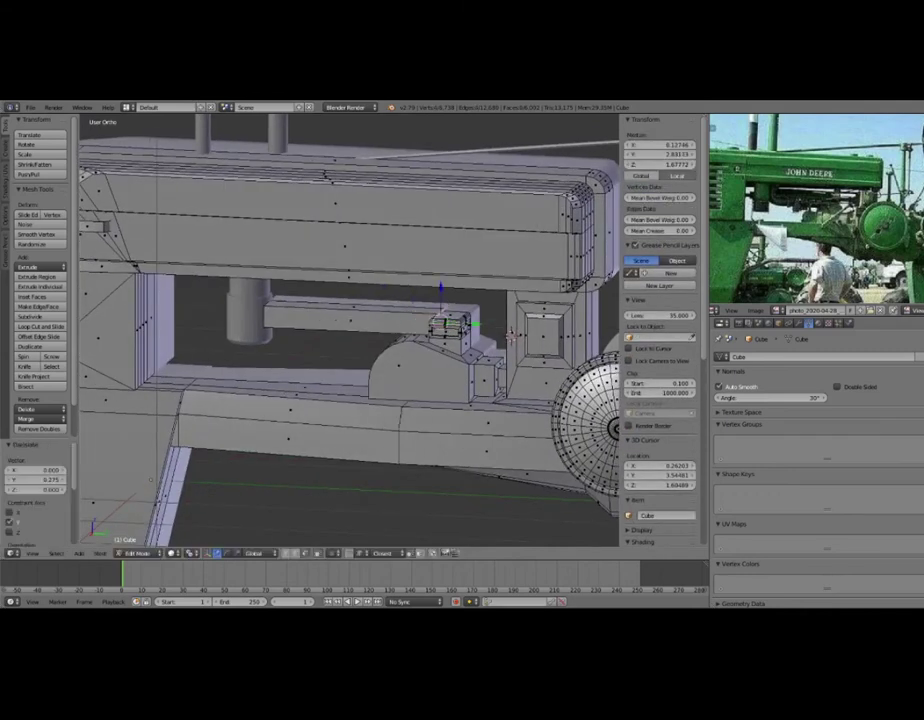
Bevel the long bar's top edge to round it.
key("a")
middle_click_drag(511, 333, 470, 330)
scroll(470, 330, "up", 2)
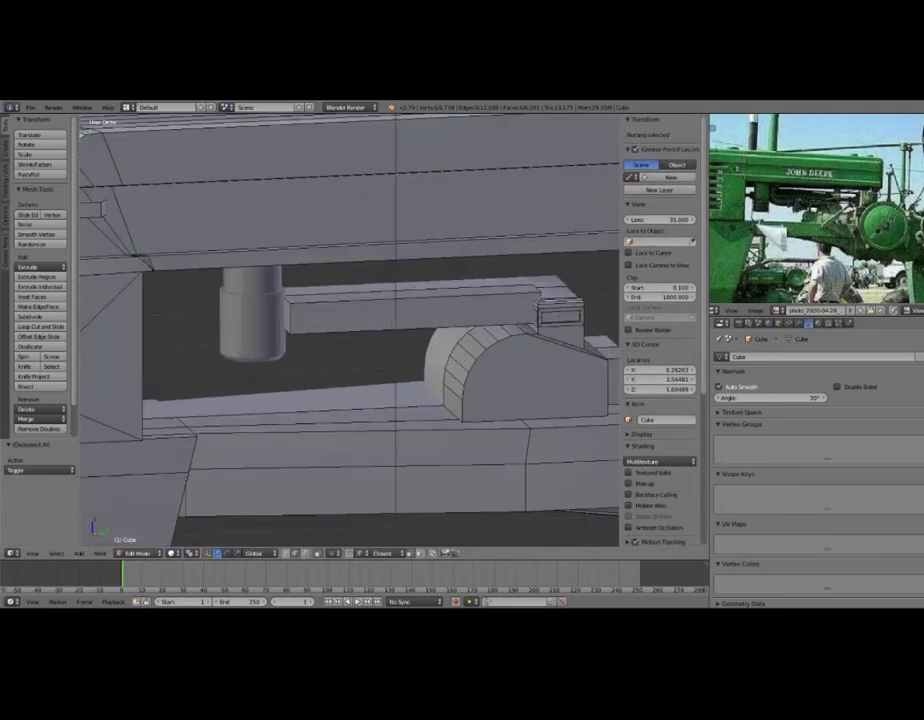
right_click(450, 297)
key("ctrl+b")
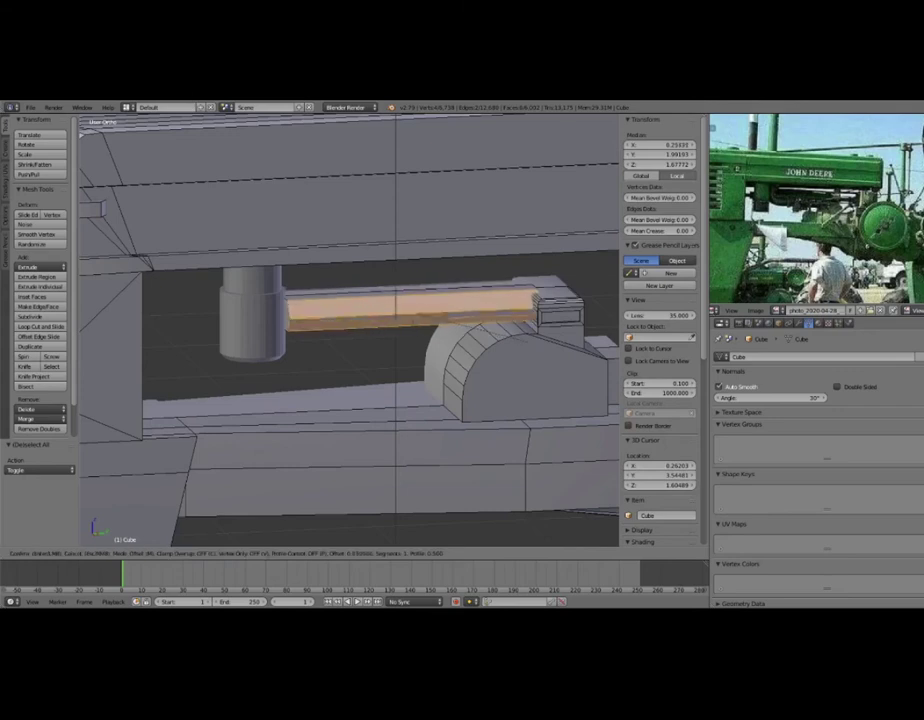
left_click(540, 298)
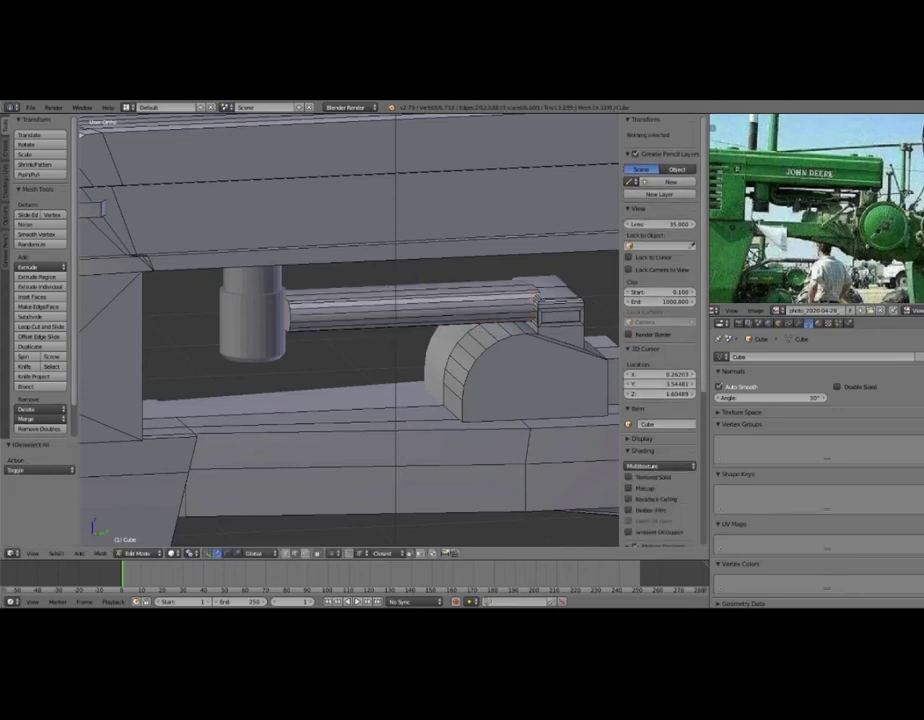
Switch between Edit Mode and the shaded view to inspect the bevelled bar.
key("Tab")
scroll(540, 298, "down", 3)
mouse_move(540, 298)
middle_mouse_down()
mouse_move(477, 322)
mouse_move(480, 332)
middle_mouse_up()
scroll(477, 322, "down", 2)
key("Tab")
scroll(478, 326, "up", 3)
scroll(480, 332, "up", 2)
scroll(478, 336, "up", 1)
scroll(475, 340, "down", 3)
key("Tab")
key("Tab")
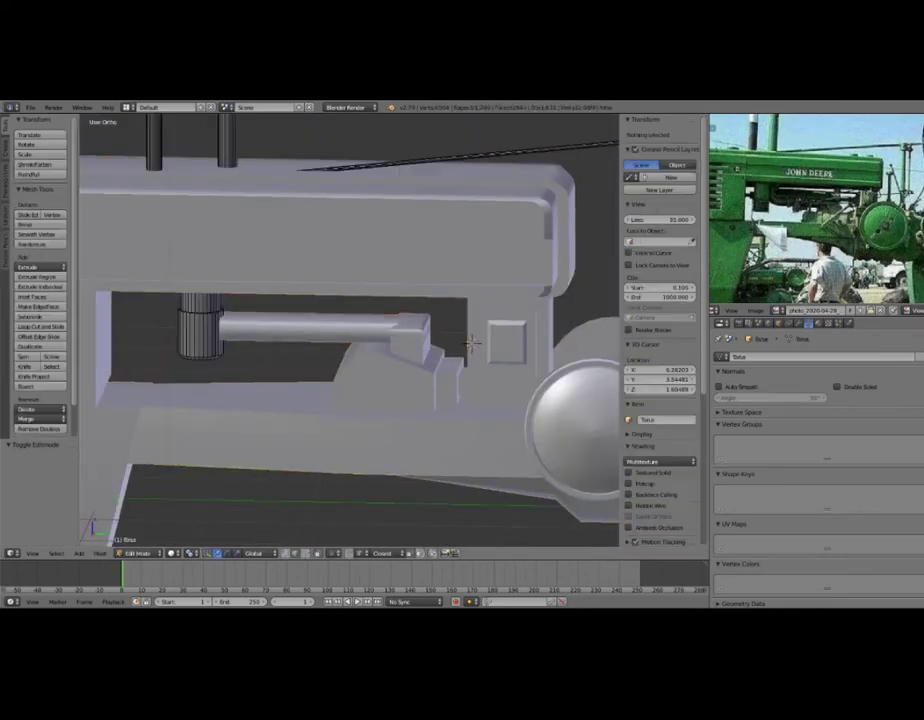
Duplicate the engine cylinder, scale the copy to about half size, and place it at the rod's far end.
key("l")
key("shift+d")
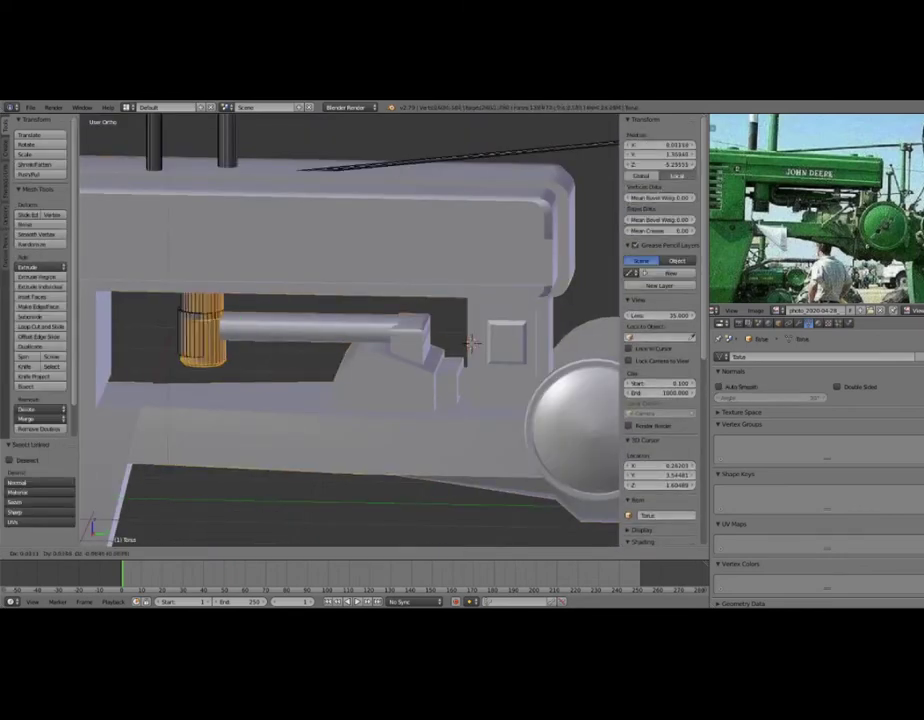
key("Escape")
key("s")
left_click(472, 343)
key("g")
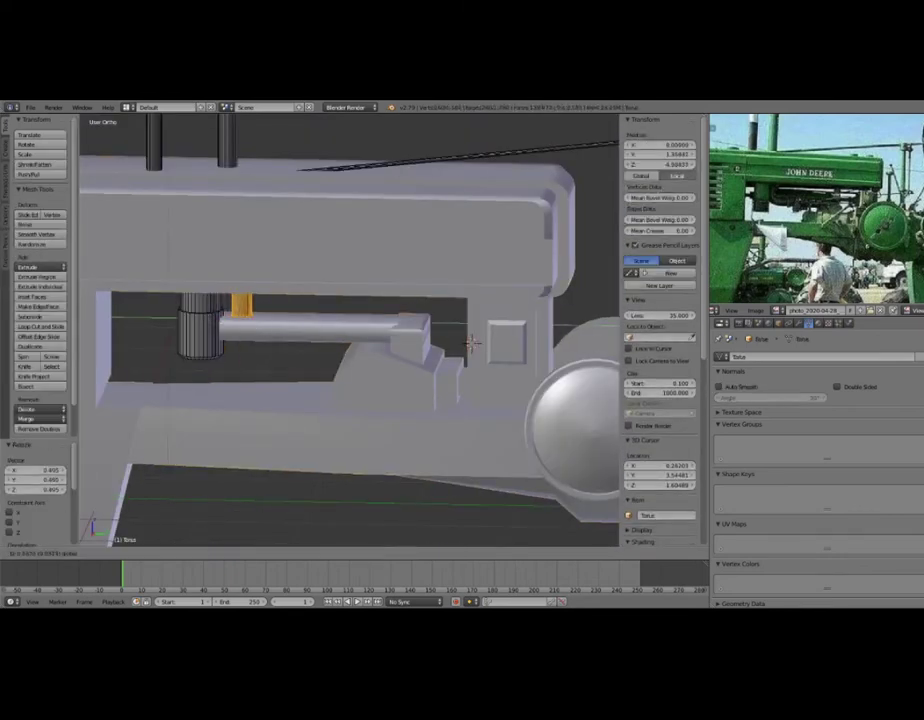
left_click(472, 343)
In the Cube body mesh, select the small gear disc and scale it to 0.7.
key("Tab")
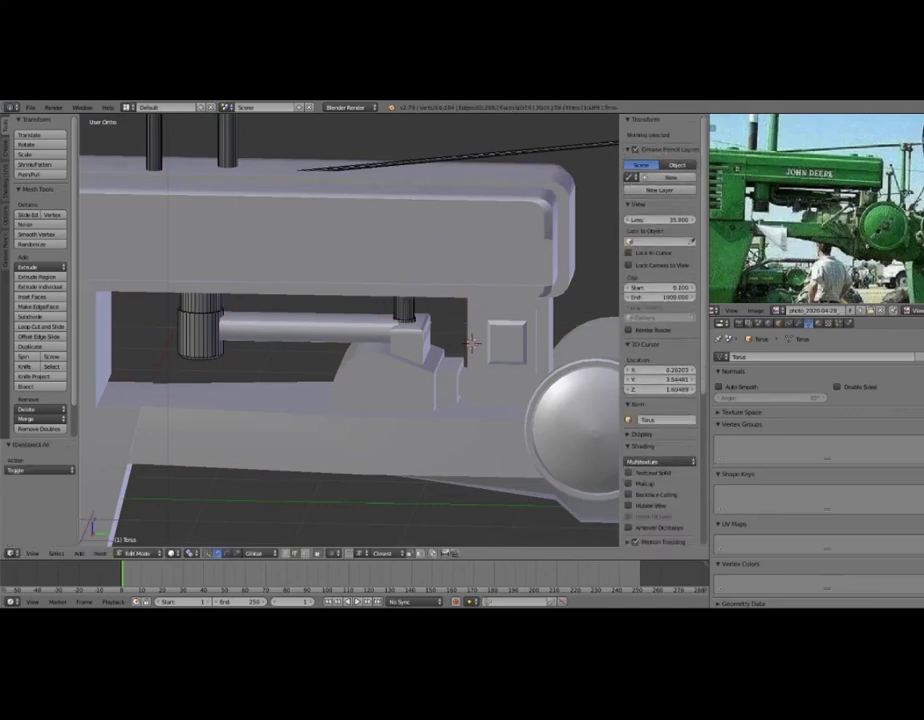
scroll(404, 327, "down", 5)
key("Tab")
scroll(420, 324, "up", 5)
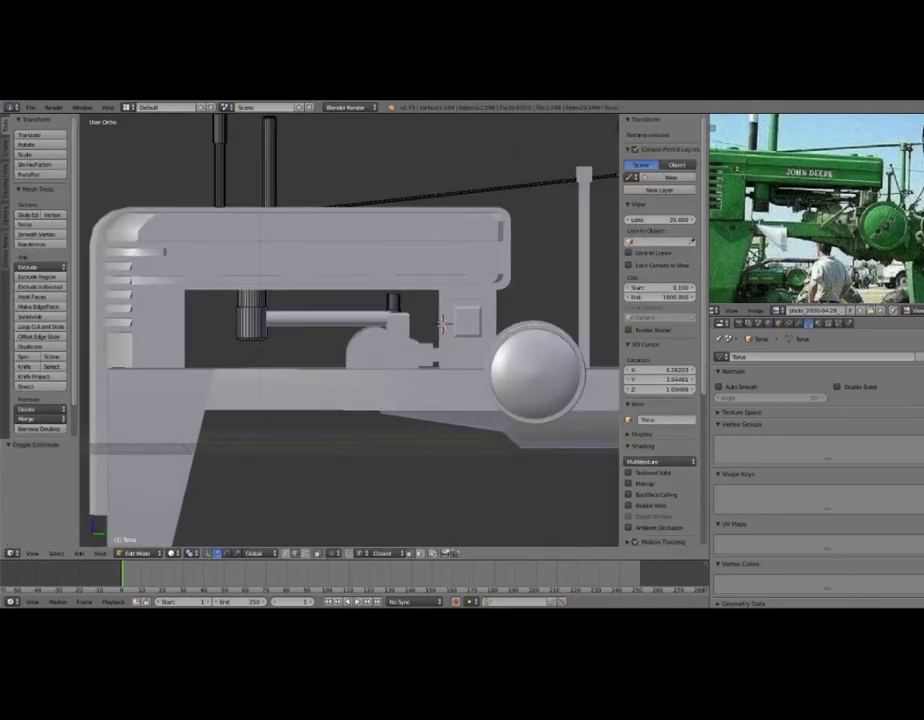
key("Tab")
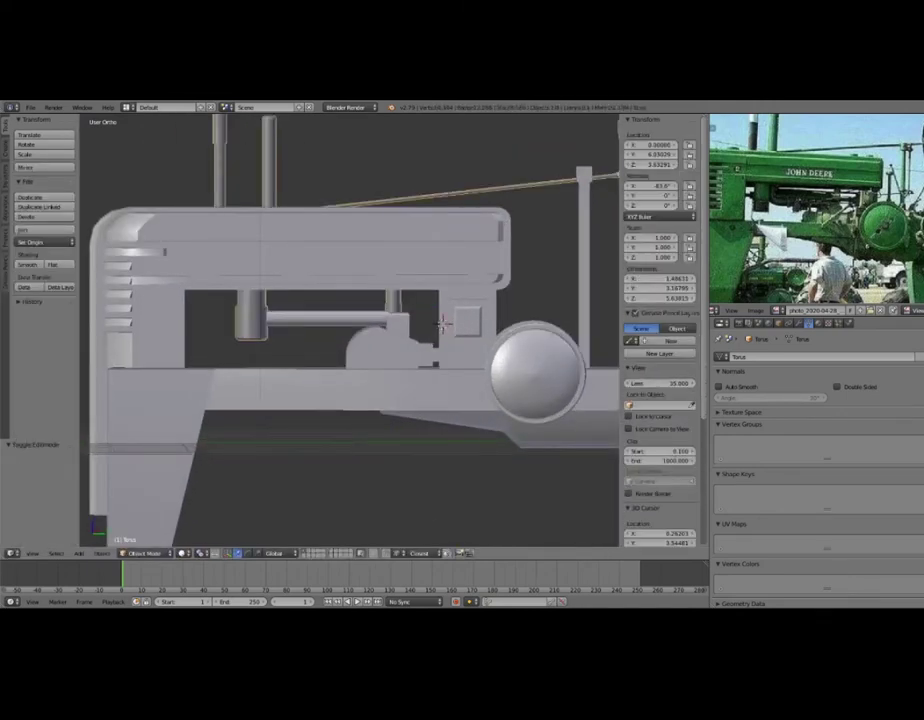
scroll(443, 322, "down", 5)
scroll(420, 330, "up", 4)
scroll(401, 340, "up", 2)
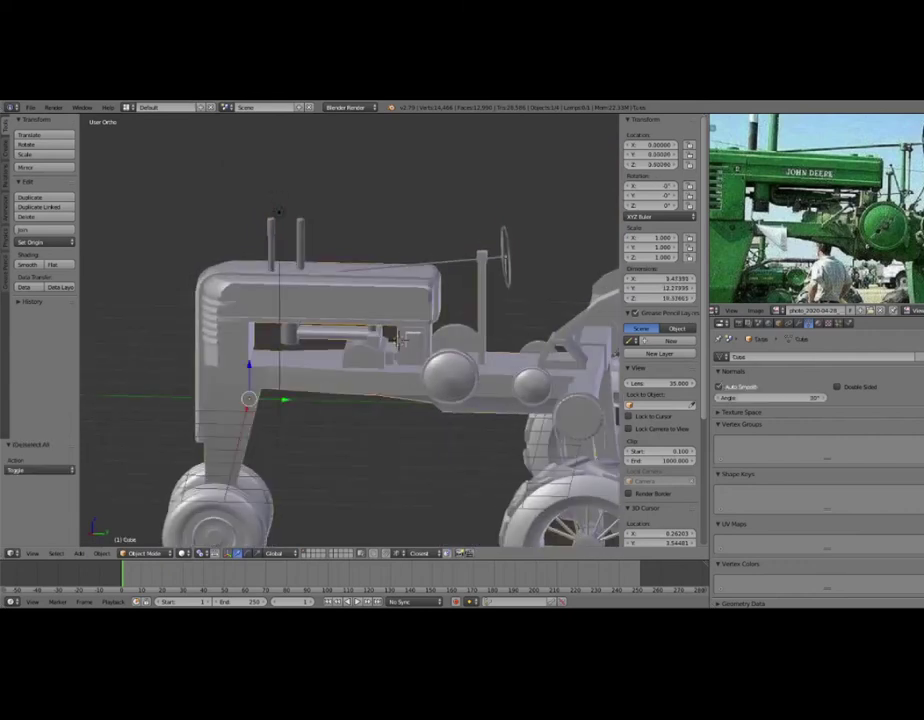
key("Tab")
scroll(401, 341, "up", 3)
scroll(401, 341, "down", 3)
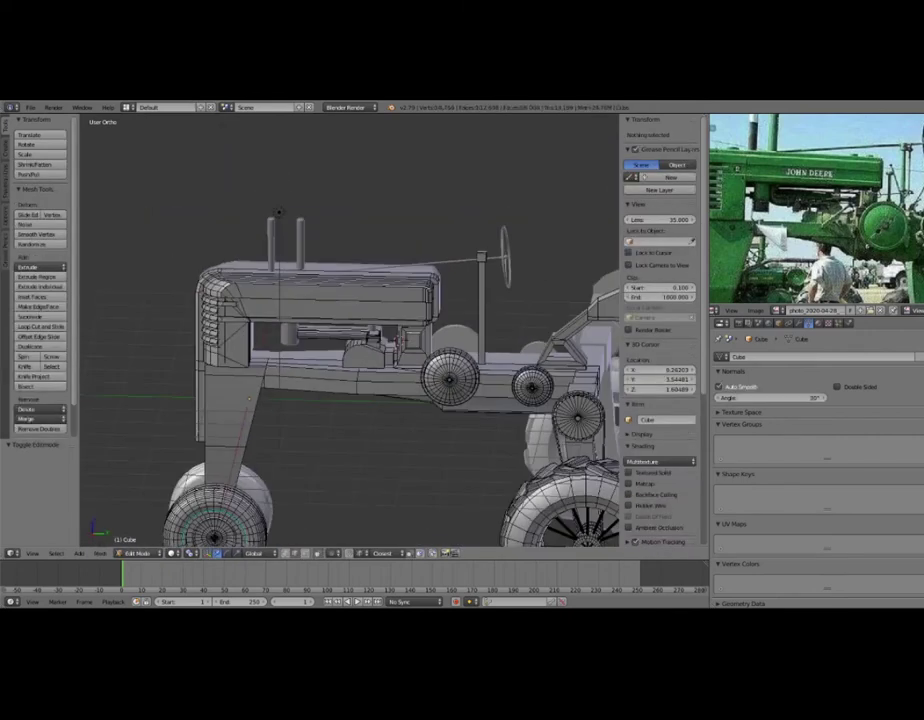
key("l")
type("s")
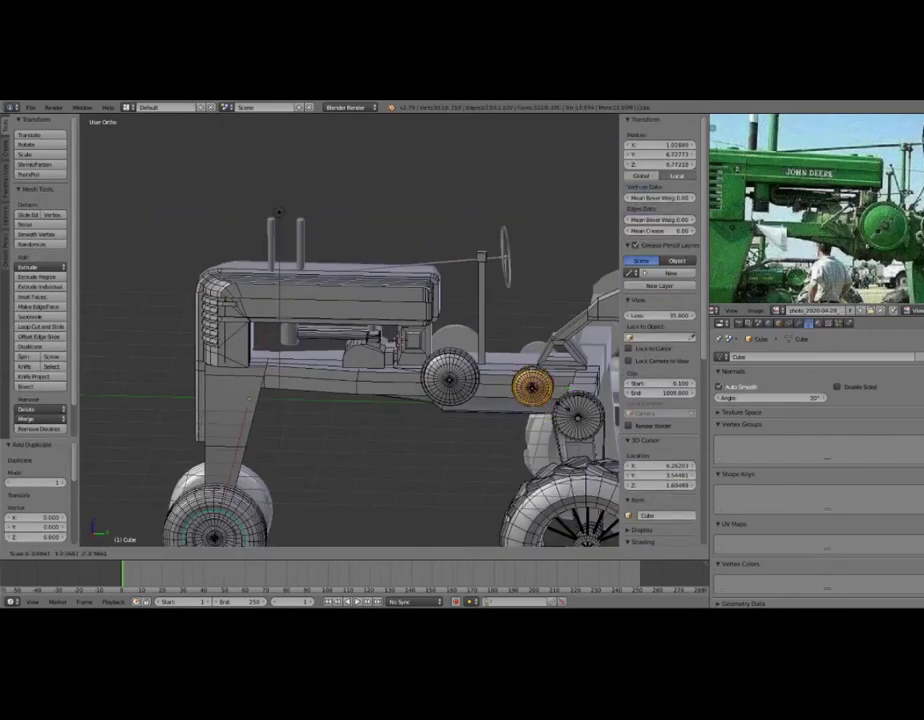
type(".7")
key("Return")
Move the gear disc along Z toward the housing and shift it slightly along X.
key("g")
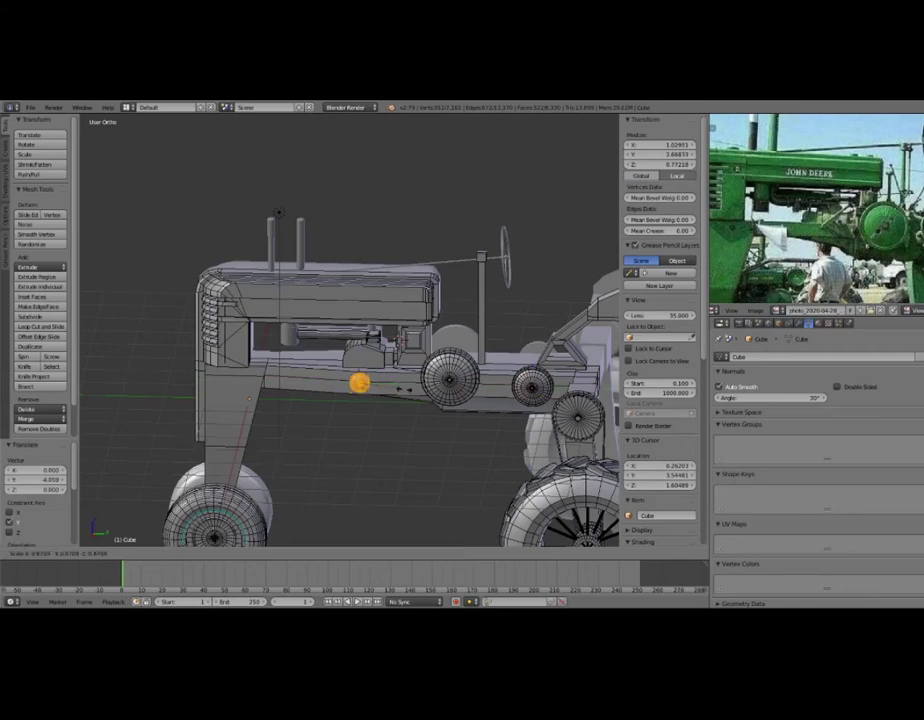
key("z")
left_click(279, 212)
middle_click_drag(279, 212, 211, 224)
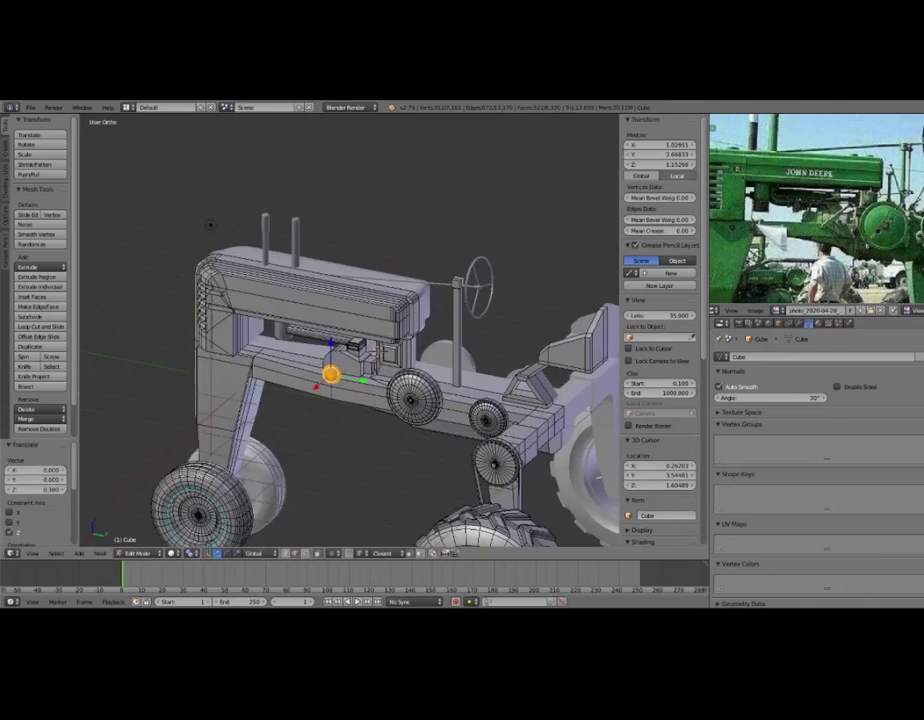
key("KP_Decimal")
scroll(220, 215, "down", 2)
key("g")
key("x")
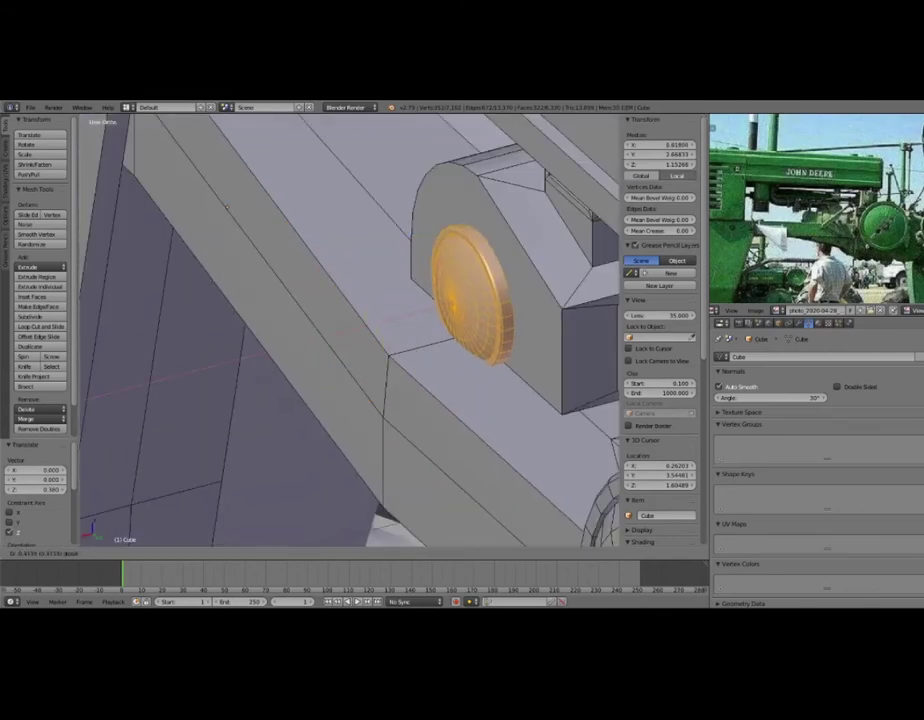
key("Return")
Adjust the disc along X, Y and Z until it sits on the housing's side face.
key("g")
key("x")
key("Return")
key("g")
key("y")
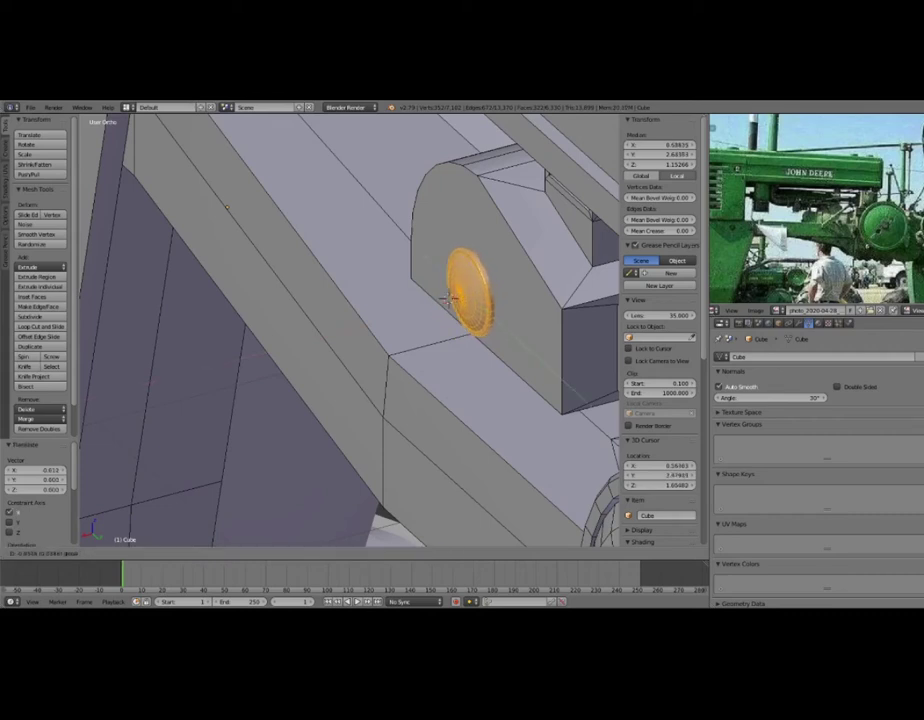
key("Return")
key("g")
key("z")
key("Return")
key("g")
key("z")
key("Return")
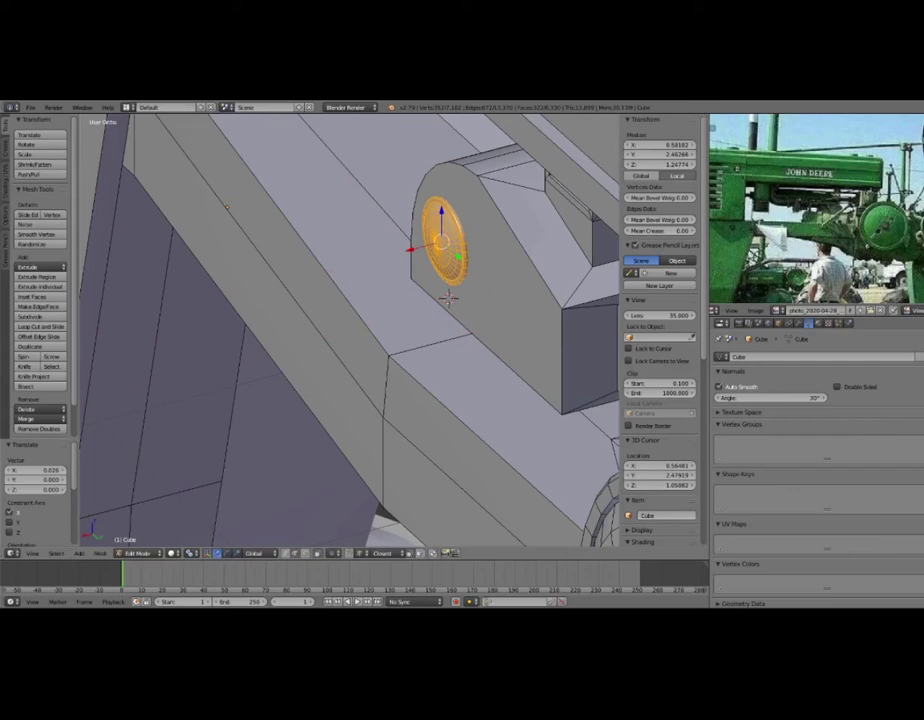
Deselect, exit Edit Mode and orbit to view the placed gear disc from above.
key("a")
key("Tab")
key("Tab")
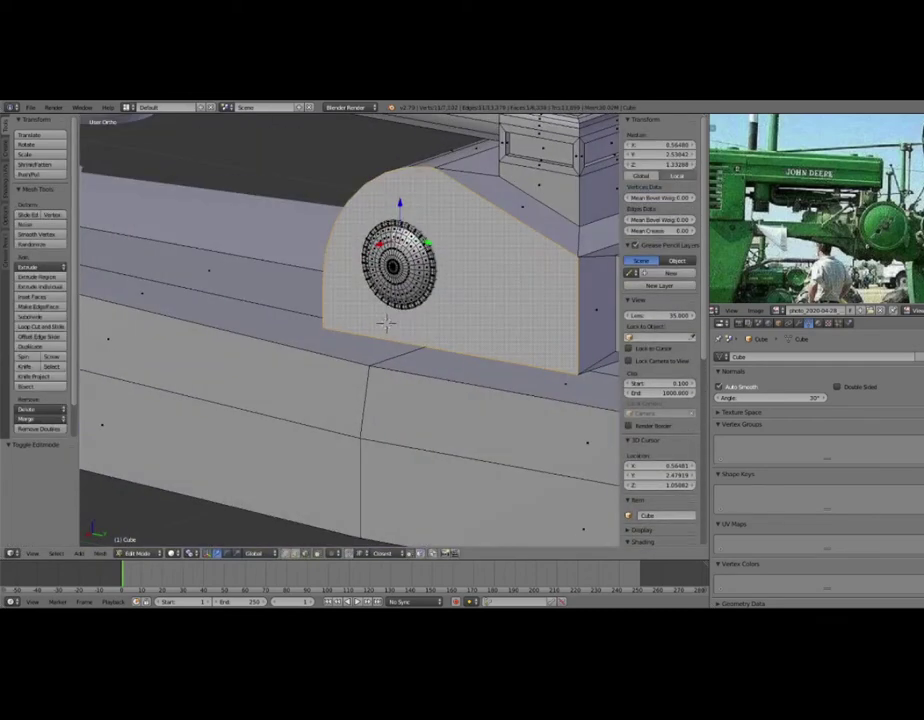
mouse_move(350, 330)
middle_mouse_down()
mouse_move(340, 345)
mouse_move(460, 300)
middle_mouse_up()
key("e")
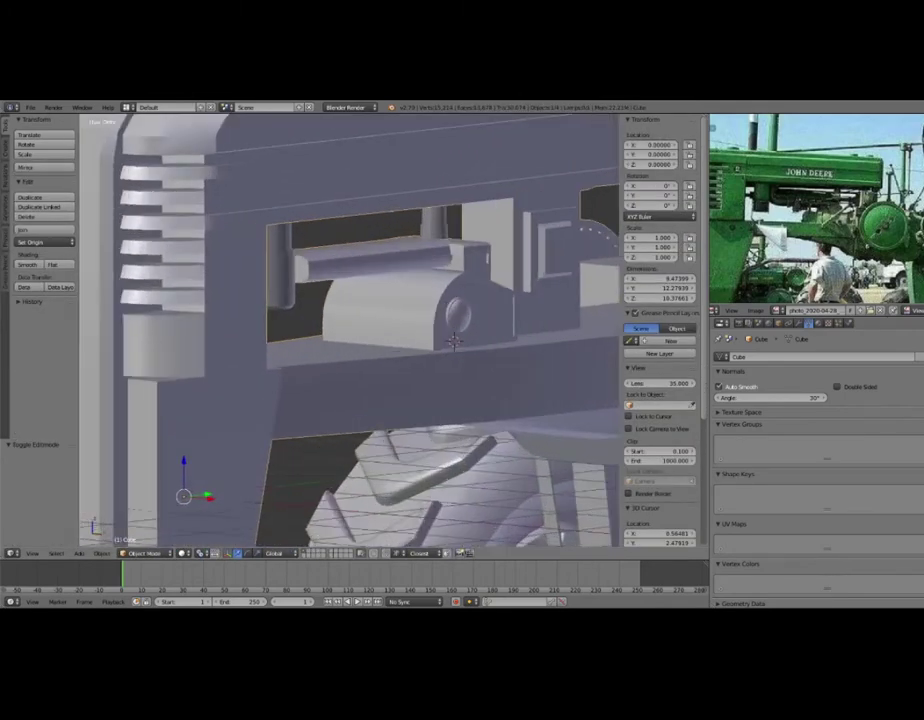
scroll(460, 330, "up", 3)
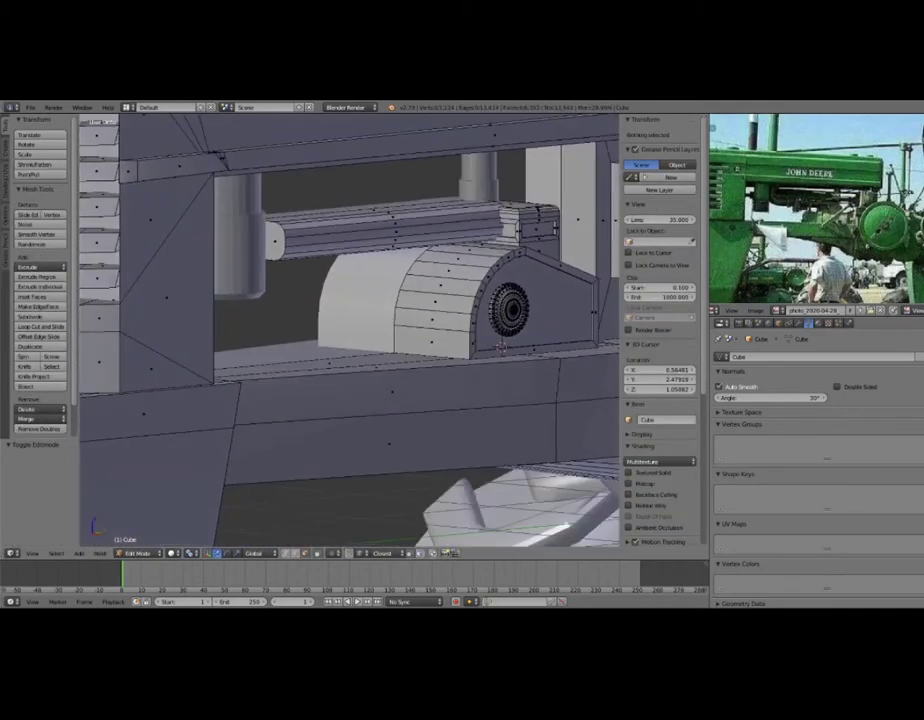
right_click(450, 330, "ctrl")
key("e")
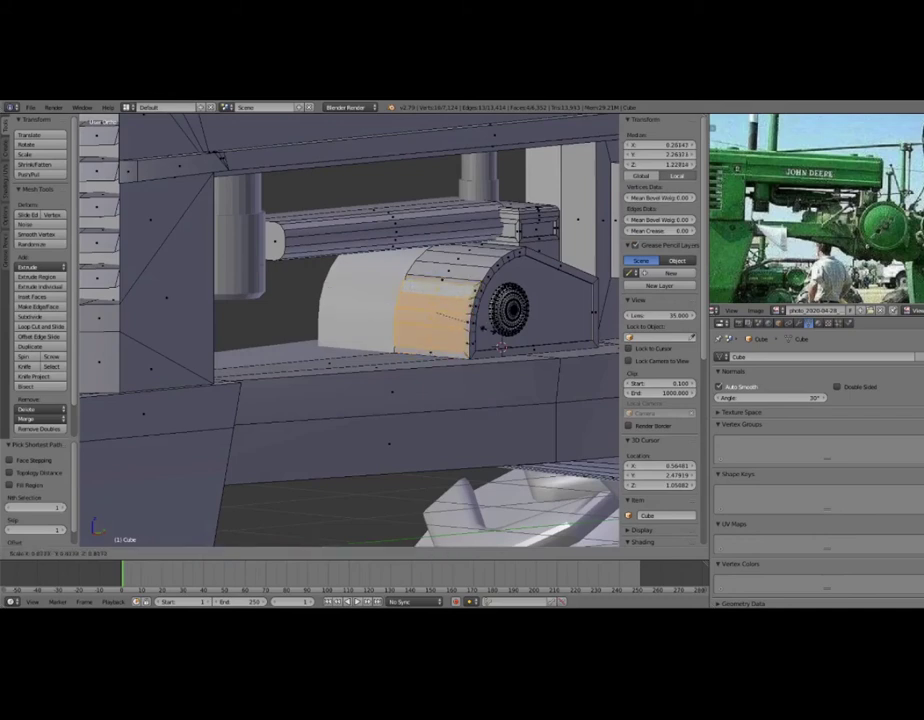
key("Return")
key("g")
key("x")
key("Return")
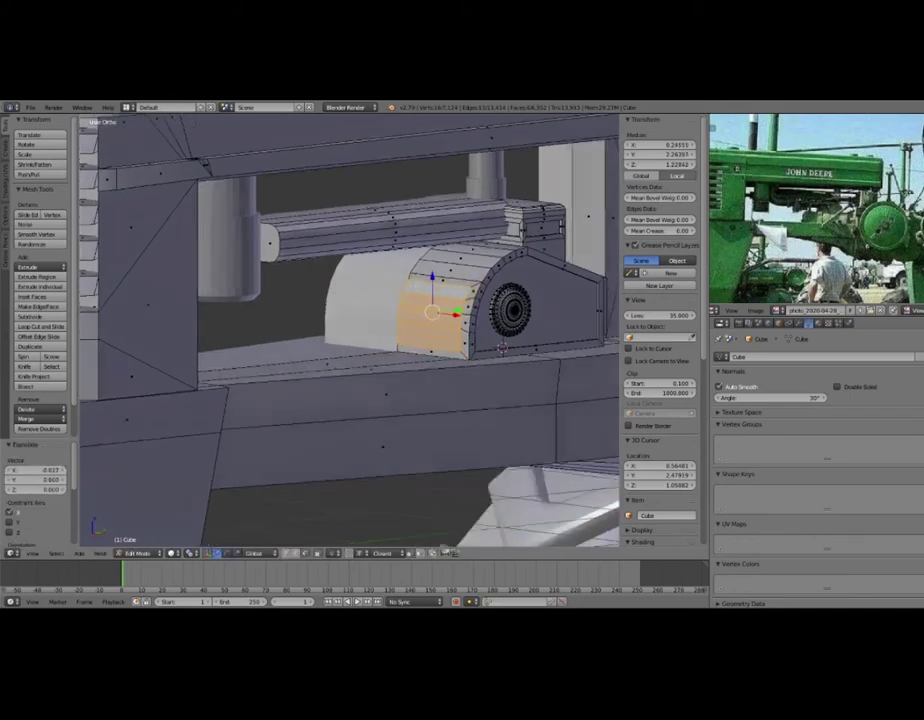
key("KP_4")
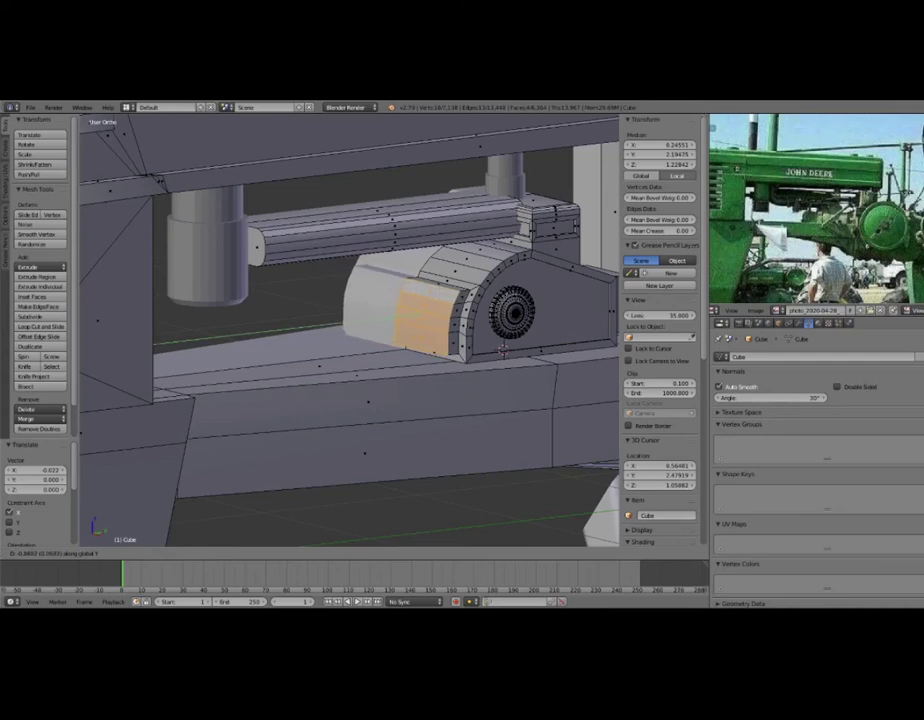
key("e")
key("Escape")
key("s")
key("Escape")
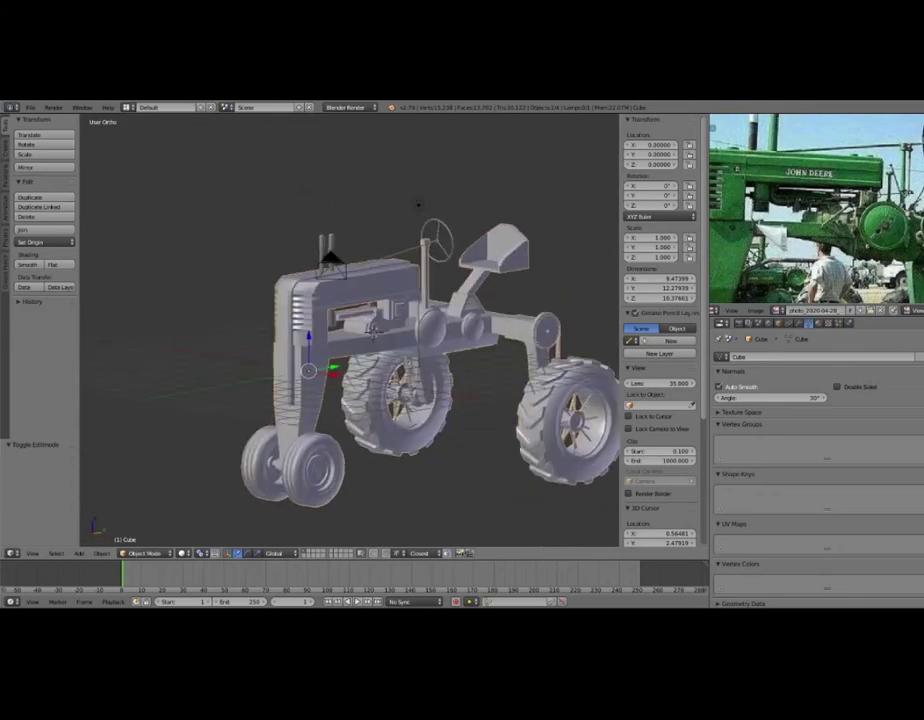
Orbit to the tractor's front, enter Edit Mode on the body and select a front frame beam vertex.
middle_click_drag(418, 204, 380, 219)
scroll(394, 168, "up", 3)
mouse_move(394, 168)
middle_mouse_down()
mouse_move(315, 132)
mouse_move(415, 167)
mouse_move(427, 221)
mouse_move(397, 222)
mouse_move(355, 184)
mouse_move(233, 200)
mouse_move(157, 179)
mouse_move(254, 204)
mouse_move(281, 188)
mouse_move(338, 266)
mouse_move(257, 249)
middle_mouse_up()
key("Tab")
scroll(338, 266, "down", 4)
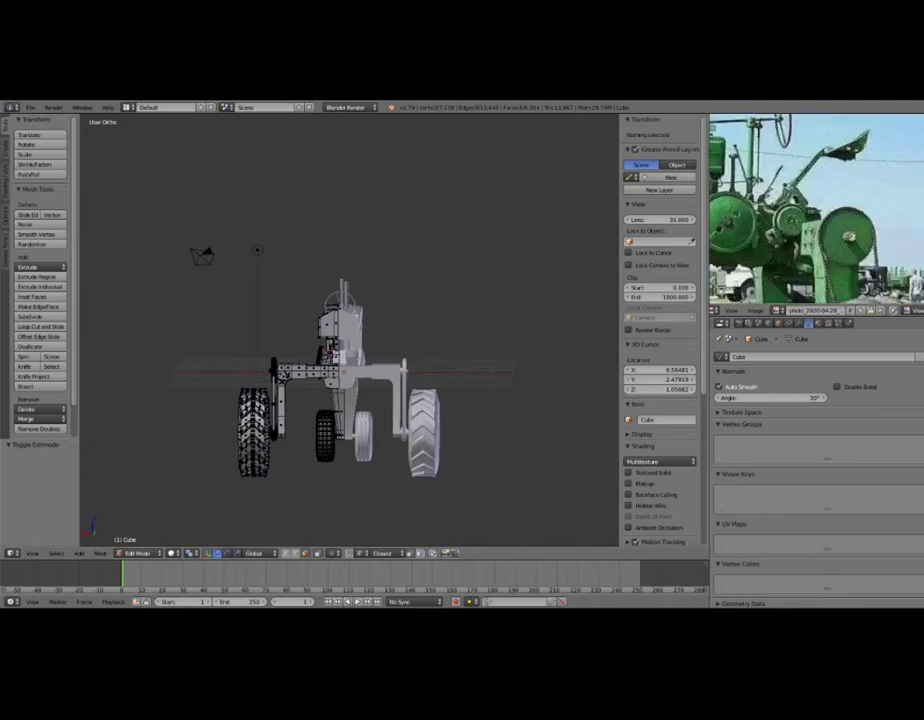
middle_click_drag(257, 249, 230, 236)
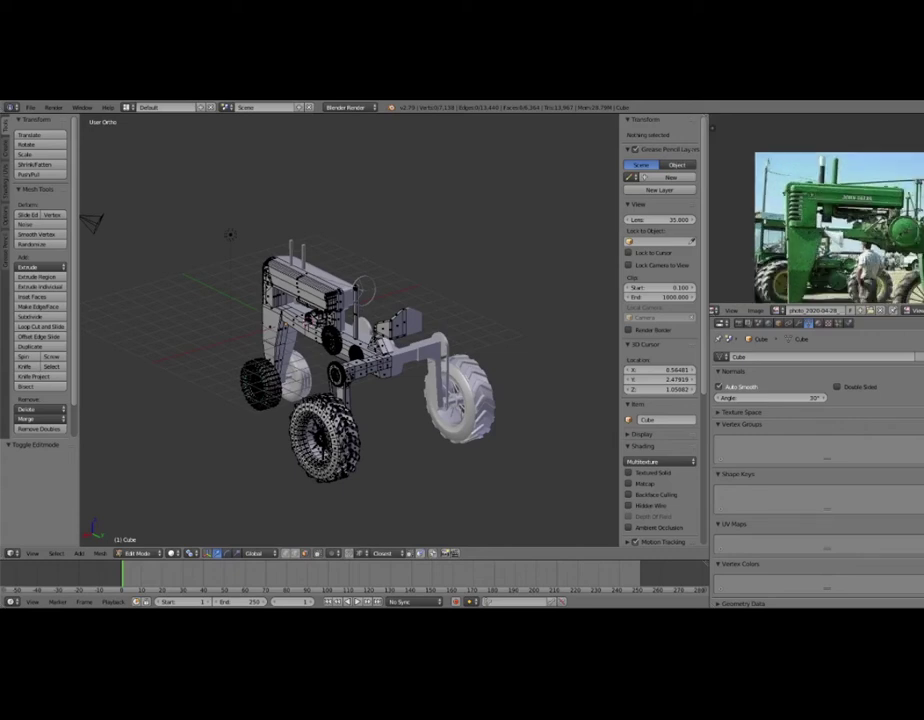
mouse_move(350, 330)
middle_mouse_down()
mouse_move(260, 320)
mouse_move(320, 310)
middle_mouse_up()
scroll(350, 330, "up", 2)
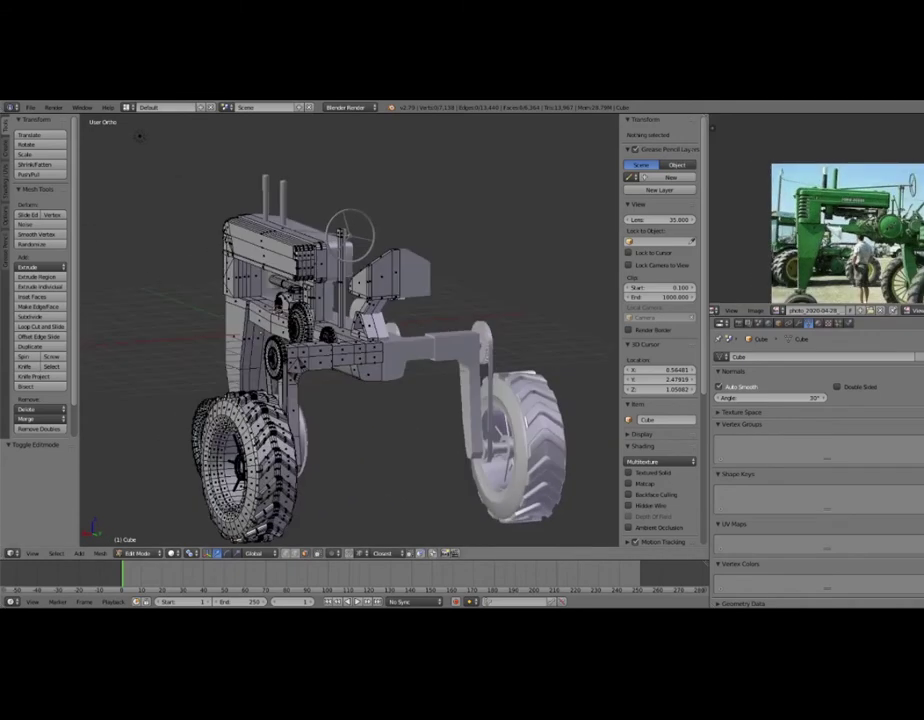
scroll(350, 330, "up", 2)
right_click(306, 360)
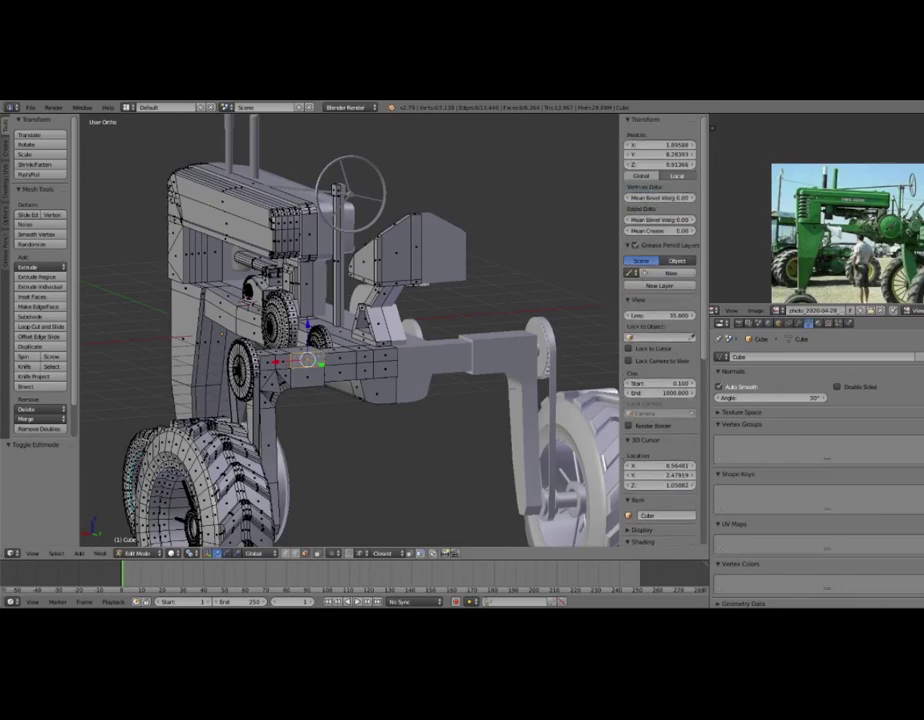
Duplicate a frame-beam face, move it outward, and extrude and widen it into a small block.
key("KP_Decimal")
key("shift+d")
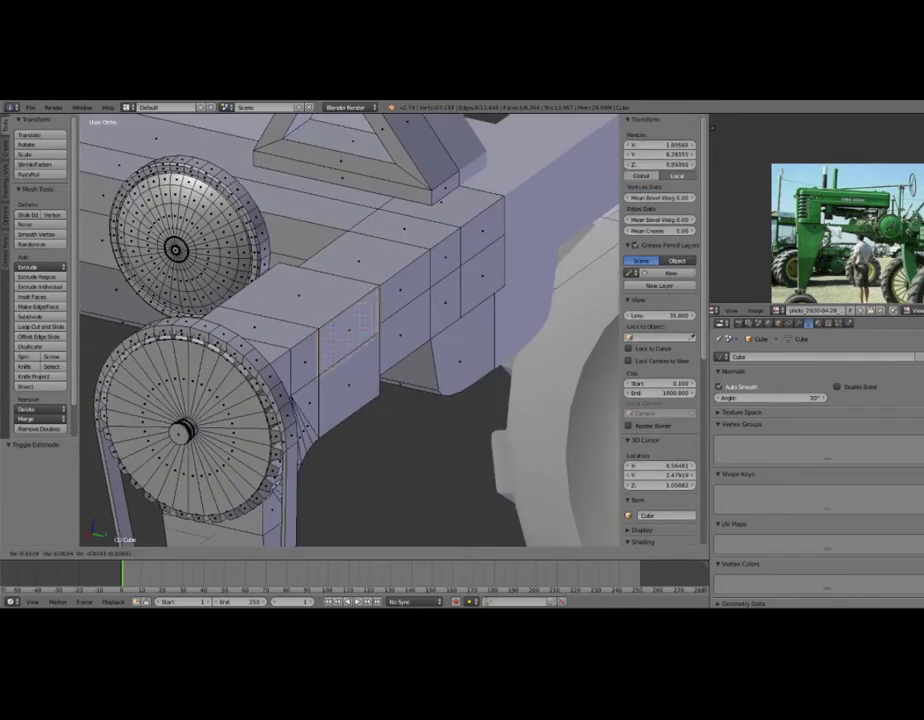
key("Escape")
scroll(380, 343, "down", 2)
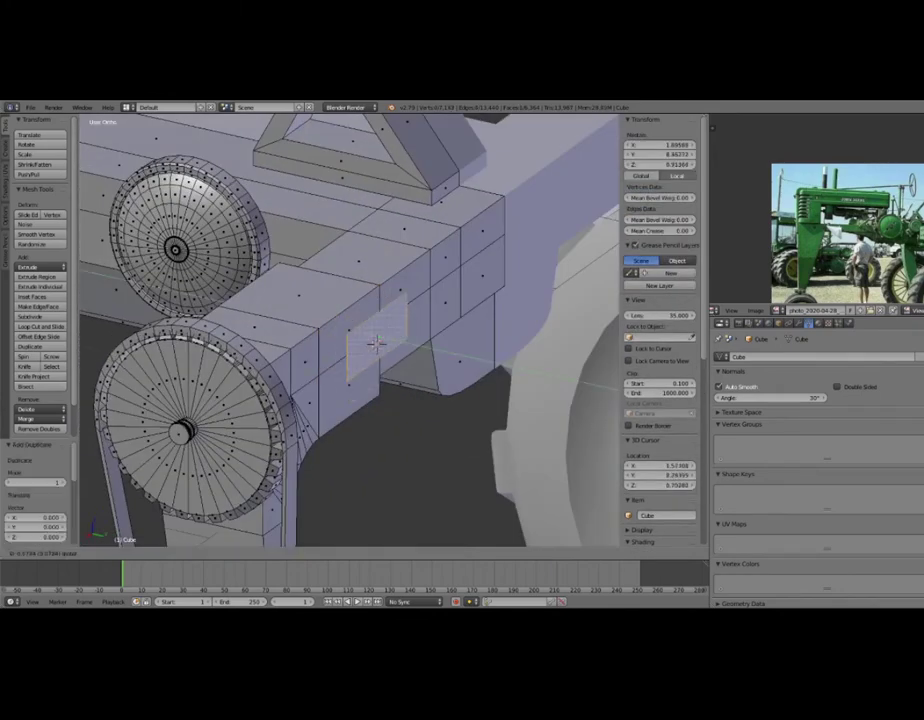
left_click_drag(380, 343, 392, 360)
mouse_move(392, 360)
middle_mouse_down()
mouse_move(460, 383)
mouse_move(349, 325)
middle_mouse_up()
key("s")
left_click(462, 384)
key("e")
left_click(349, 325)
key("s")
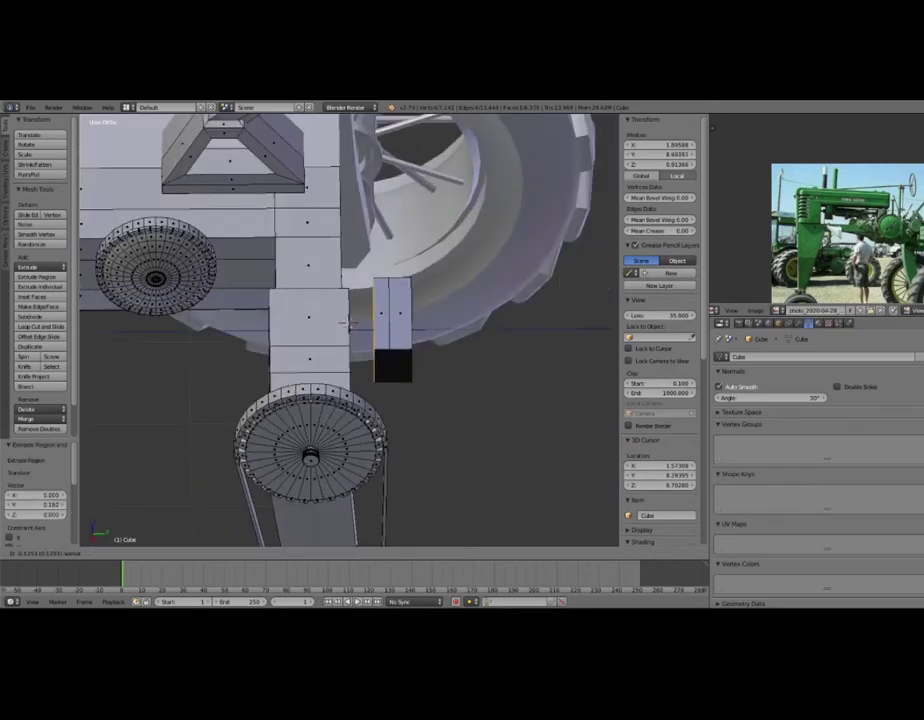
left_click(428, 378)
Inset a face of the new block and scale the inset face.
mouse_move(428, 378)
middle_mouse_down()
mouse_move(380, 340)
mouse_move(378, 350)
mouse_move(395, 345)
mouse_move(336, 340)
middle_mouse_up()
key("l")
key("a")
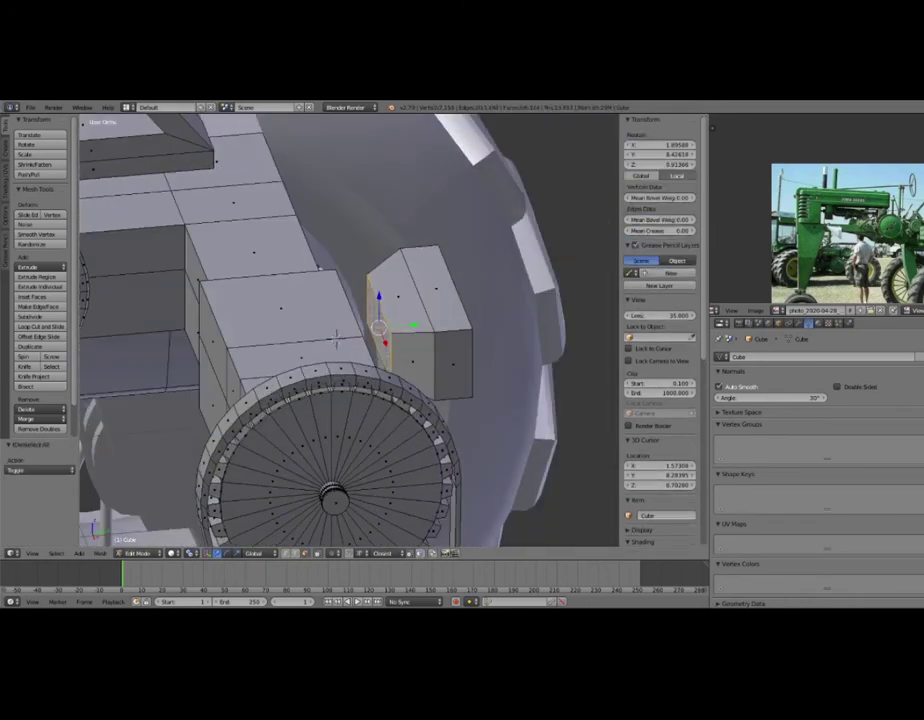
key("i")
left_click(336, 341)
scroll(336, 341, "down", 3)
key("s")
left_click(335, 330)
scroll(334, 323, "up", 3)
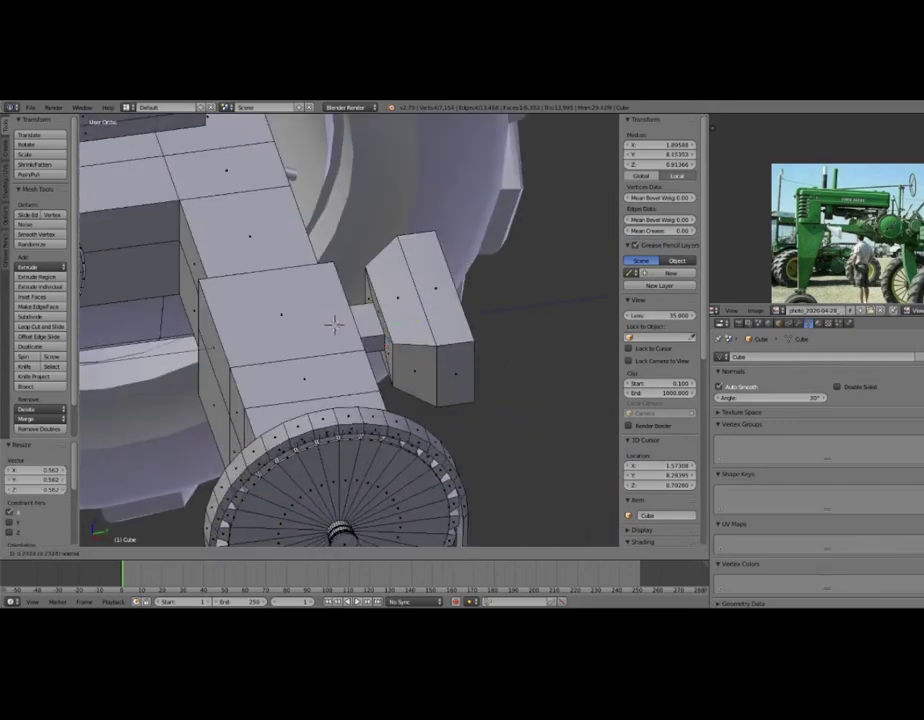
middle_click_drag(334, 323, 390, 350)
Inset the block's front face, push it inward, then inset the recess again.
key("a")
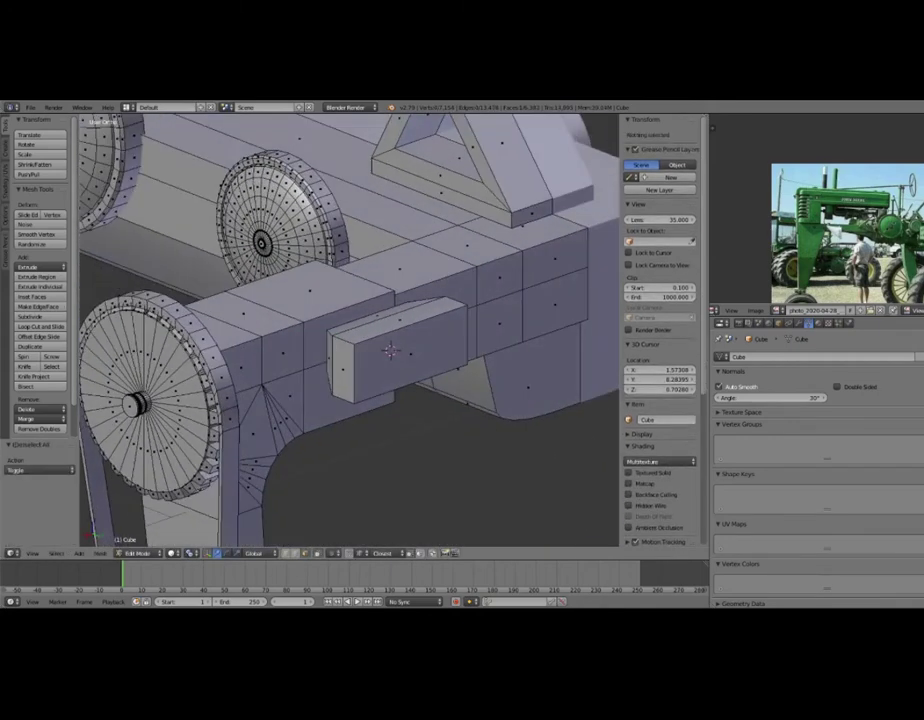
key("ctrl+Tab")
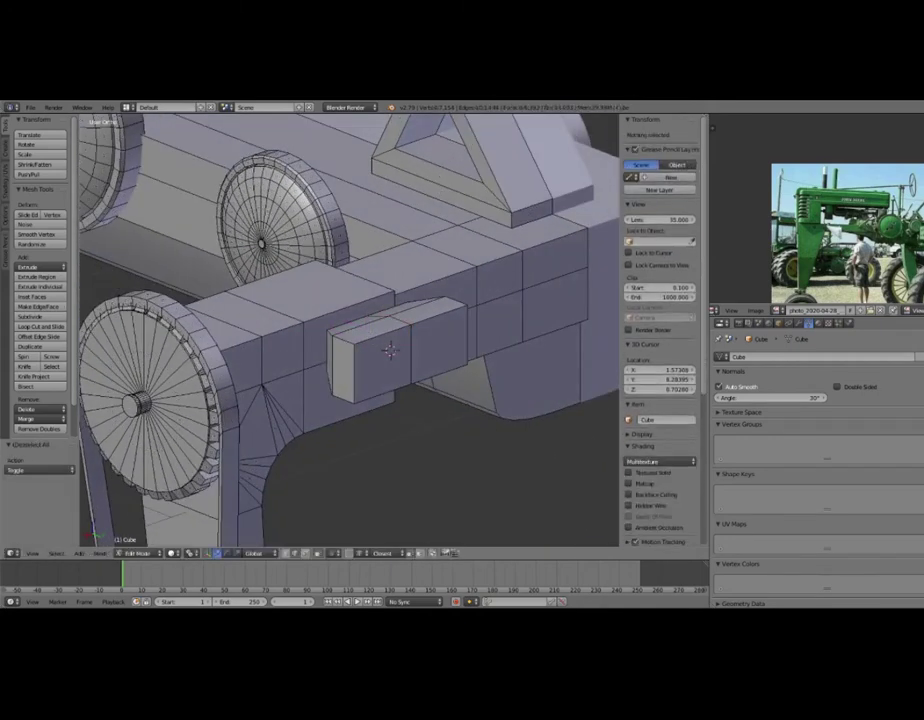
key("ctrl+Tab")
right_click(377, 371)
scroll(377, 371, "up", 2)
key("i")
left_click(409, 358)
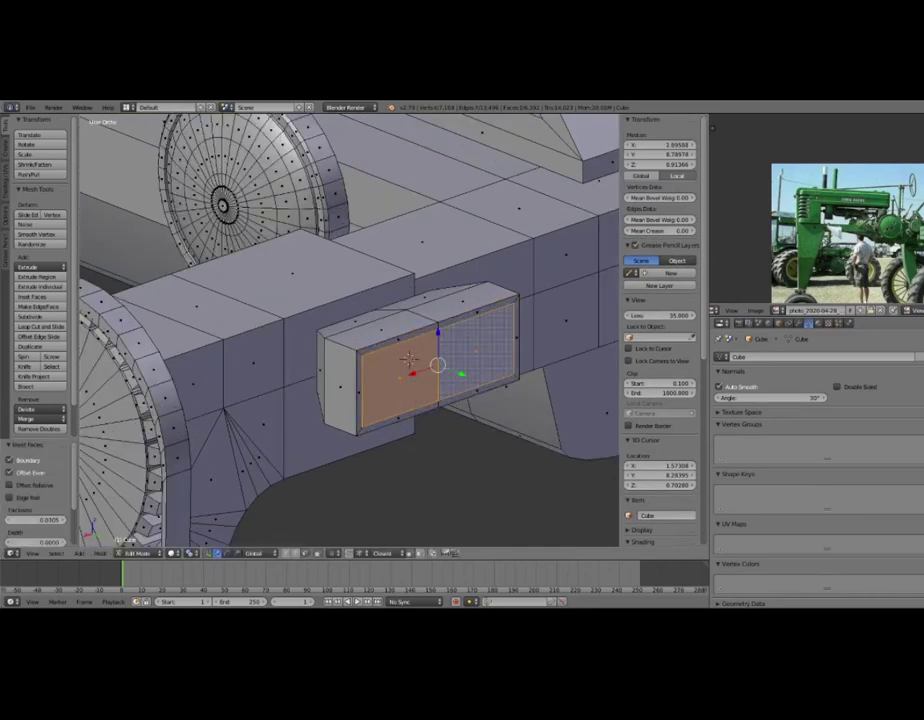
middle_click_drag(409, 358, 405, 355)
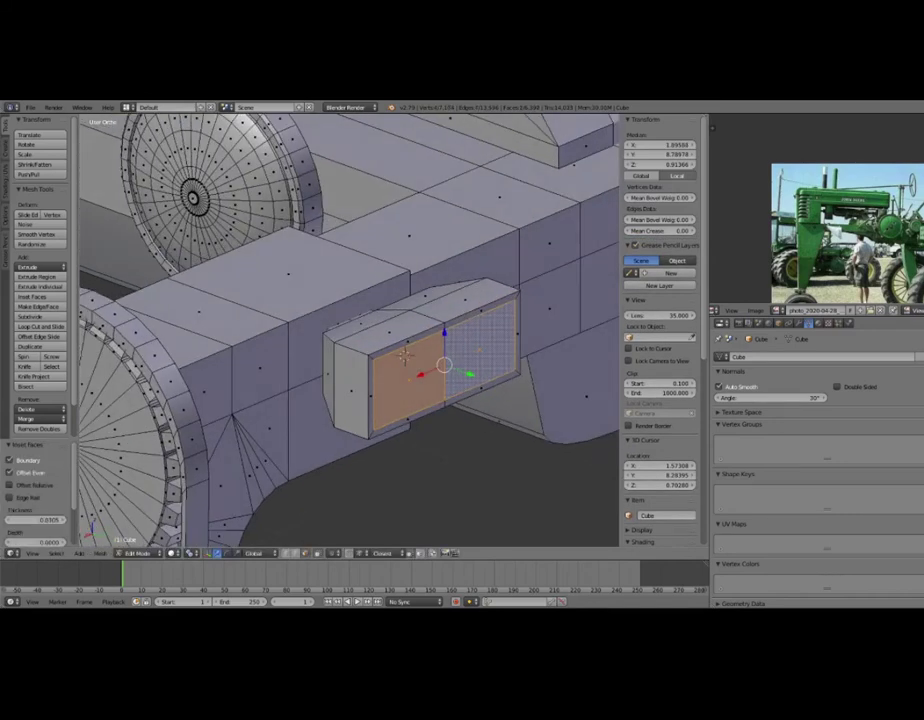
key("e")
left_click(405, 355)
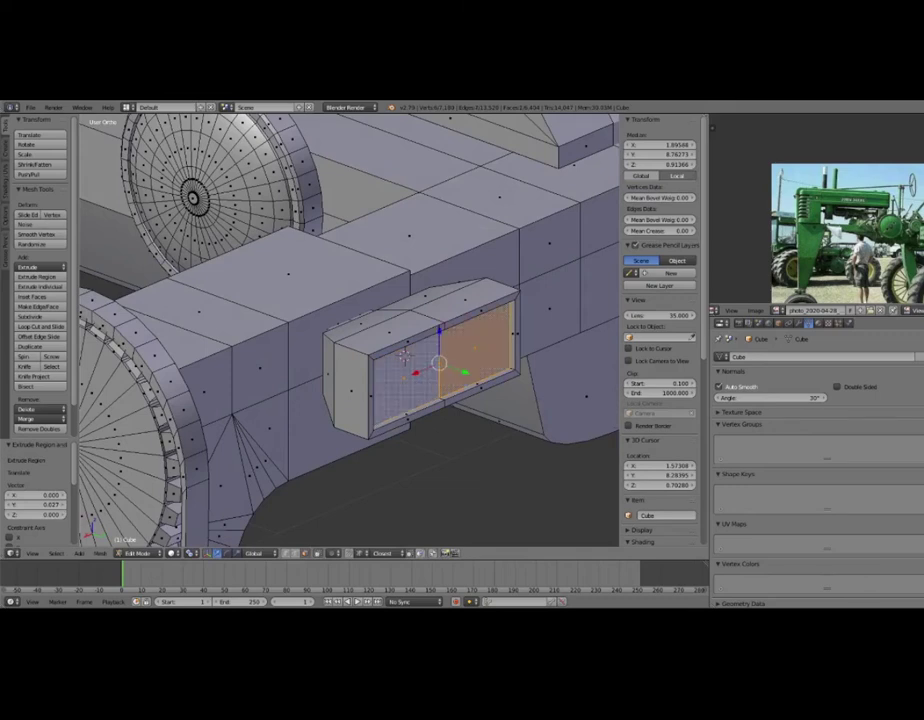
middle_click_drag(405, 355, 430, 370)
key("i")
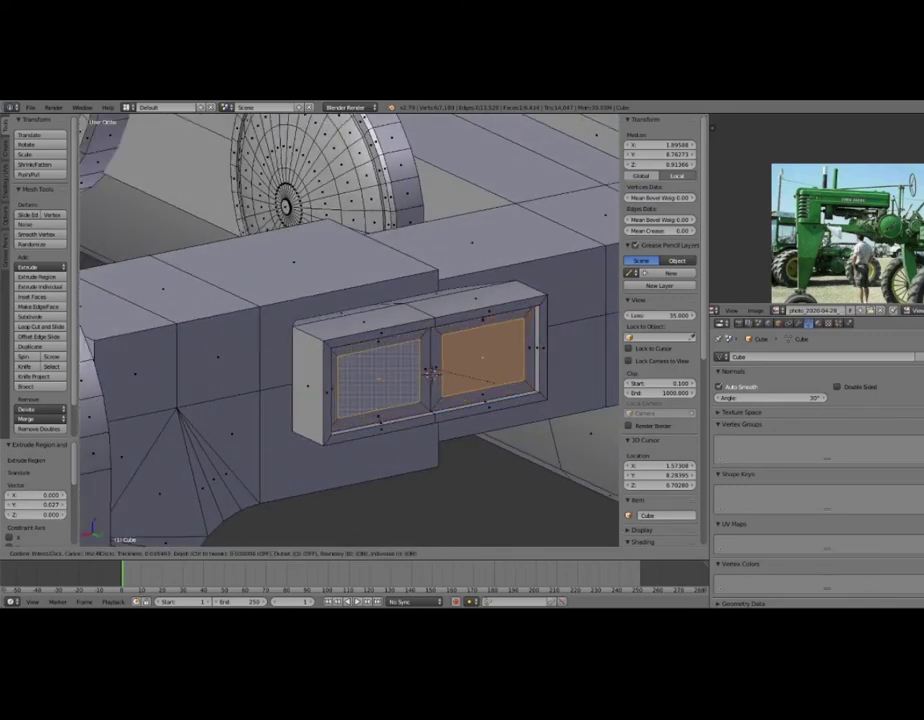
left_click(432, 370)
Return to Object Mode and check the frame beam from a front view.
key("Tab")
mouse_move(396, 357)
middle_mouse_down()
mouse_move(300, 330)
mouse_move(320, 320)
mouse_move(290, 350)
mouse_move(300, 365)
mouse_move(267, 378)
mouse_move(320, 340)
mouse_move(390, 338)
middle_mouse_up()
scroll(380, 350, "down", 4)
scroll(300, 330, "up", 4)
key("Tab")
right_click(420, 372)
key("Tab")
From a side view, add the tractor body to the steering wheel selection.
scroll(267, 378, "down", 5)
mouse_move(157, 123)
middle_mouse_down()
mouse_move(212, 134)
mouse_move(320, 126)
mouse_move(381, 138)
mouse_move(270, 190)
mouse_move(280, 195)
middle_mouse_up()
scroll(331, 165, "down", 2)
scroll(331, 285, "down", 2)
scroll(331, 285, "up", 3)
scroll(315, 240, "up", 2)
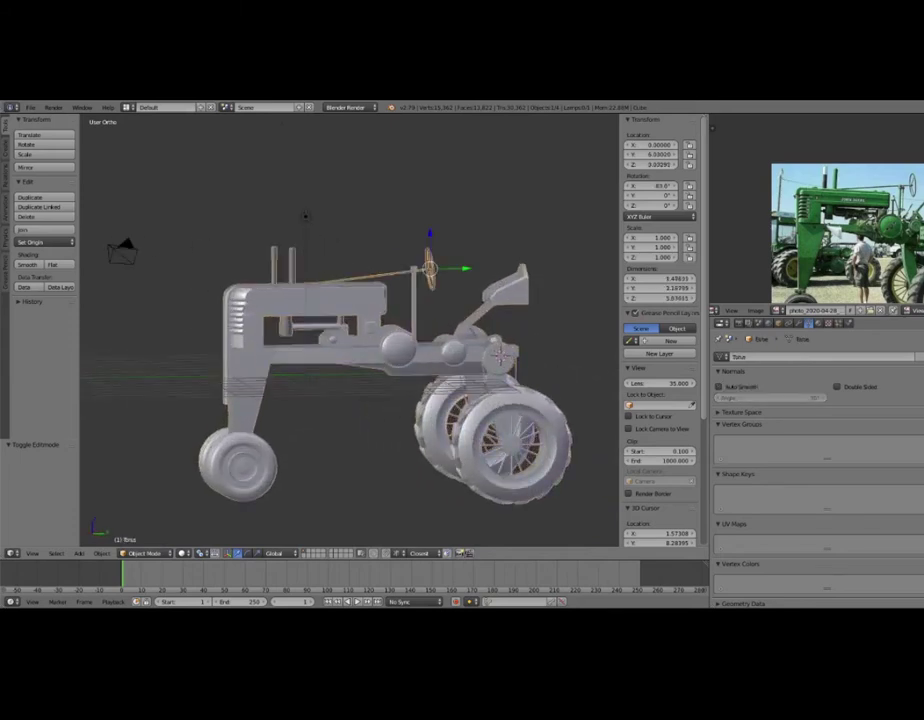
right_click(340, 300)
Parent the steering wheel to the body (Object), then reposition the tractor along Z and Y.
key("ctrl+p")
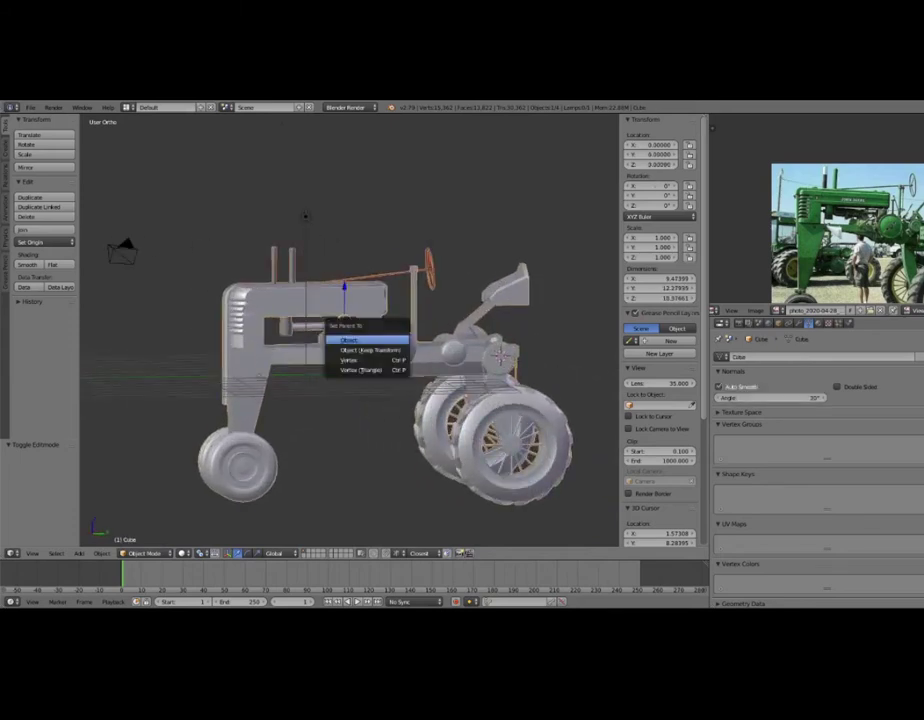
left_click(350, 336)
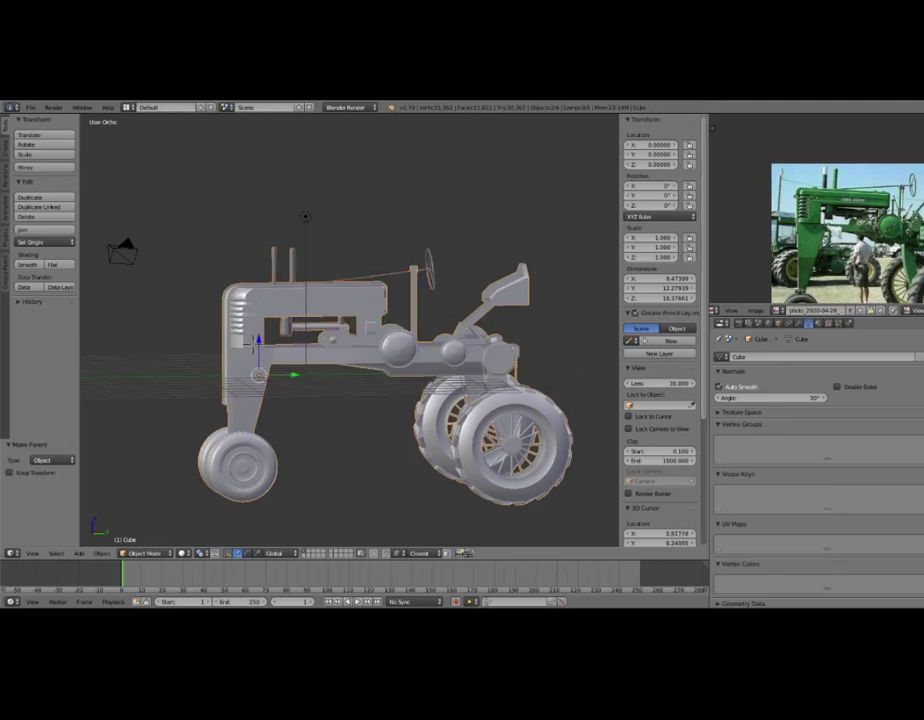
key("g")
key("z")
key("Return")
scroll(350, 330, "down", 4)
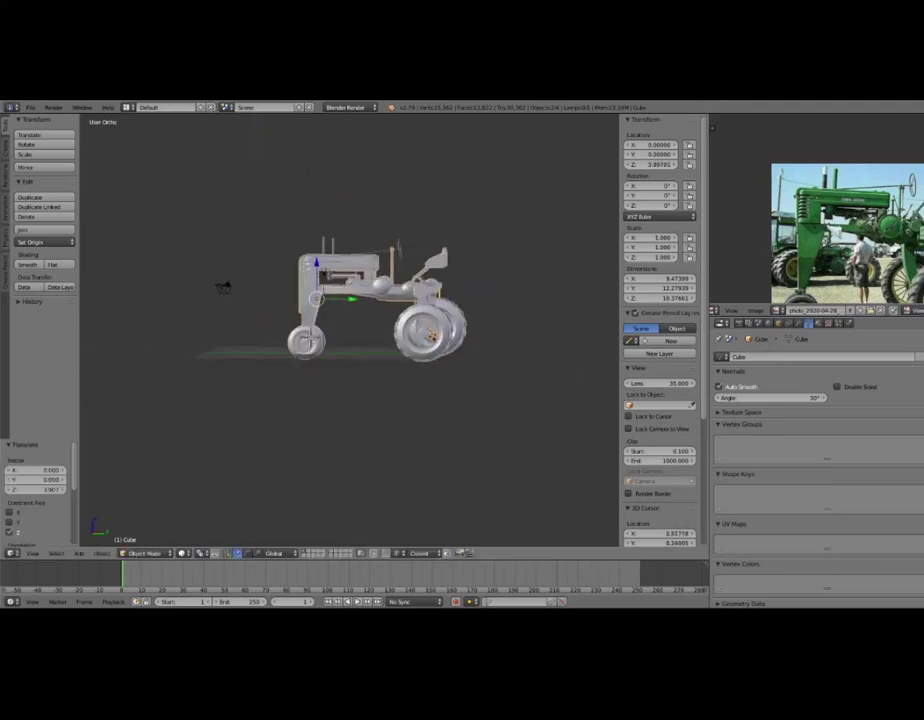
key("g")
key("y")
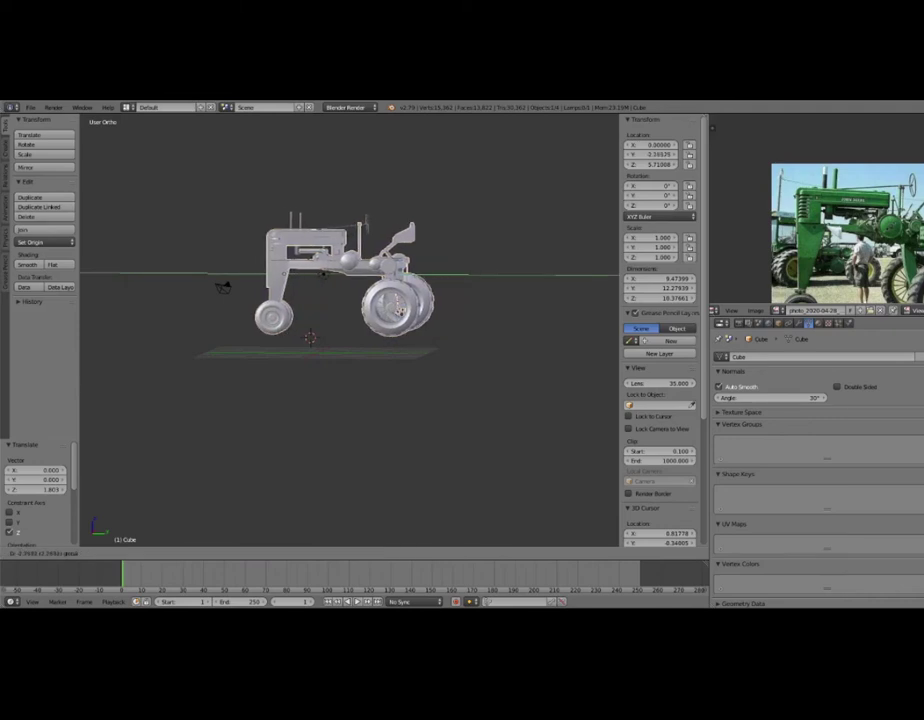
left_click(207, 285)
Snap the 3D cursor to center and add a plane scaled to about 28.7 units.
key("shift+s")
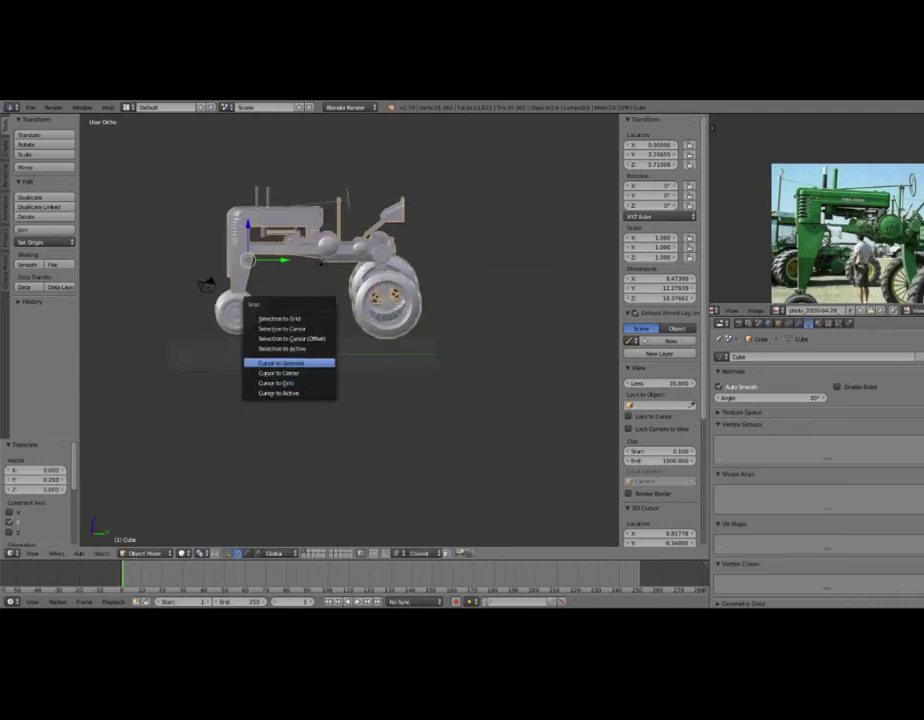
key("Down")
key("Return")
key("shift+a")
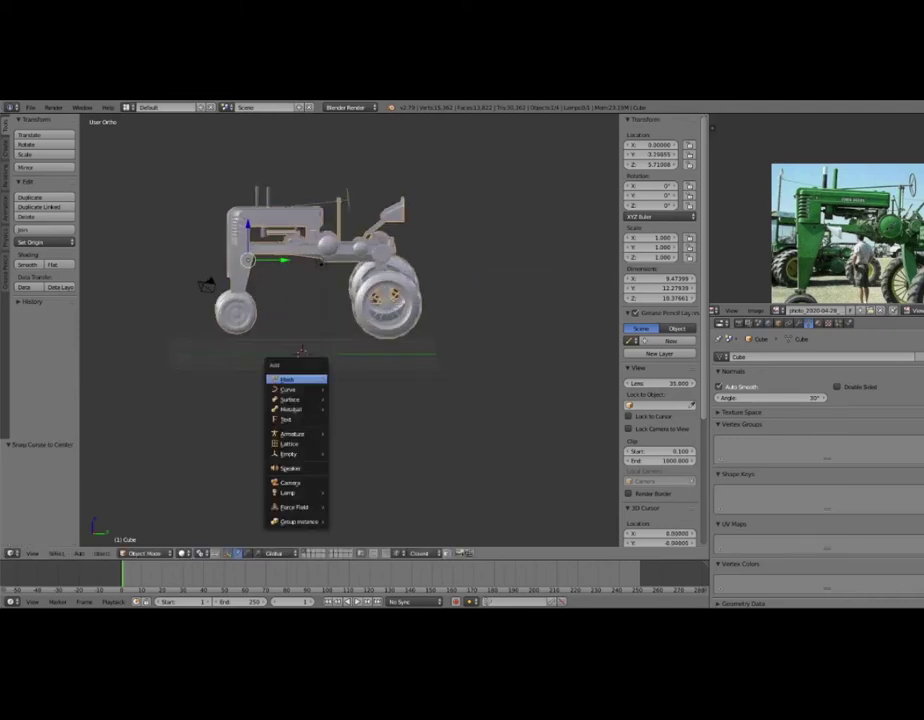
left_click(350, 379)
key("Tab")
key("s")
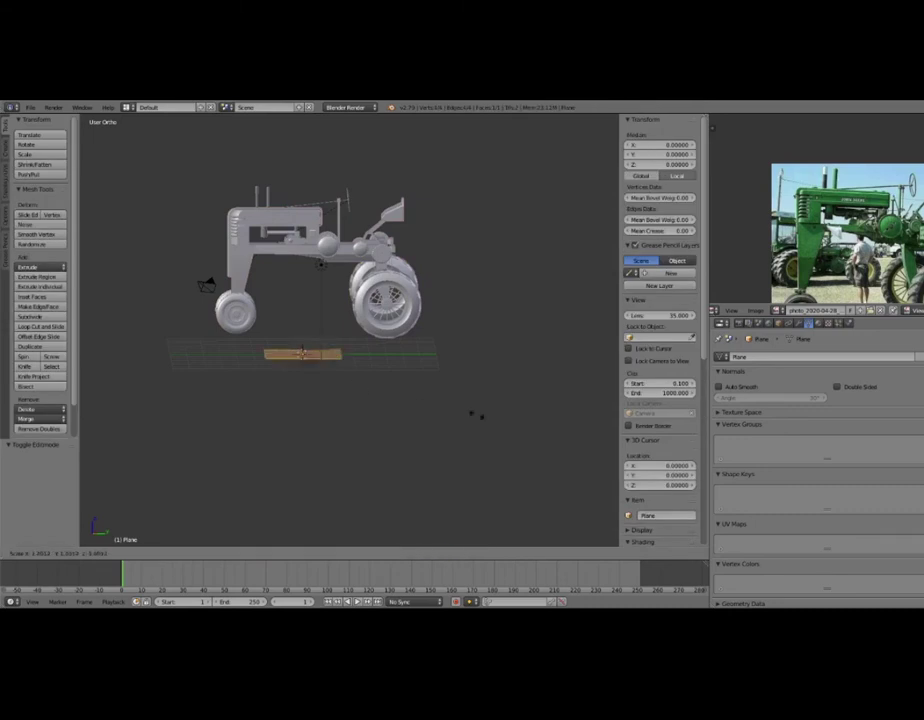
left_click(547, 505)
scroll(350, 330, "down", 4)
middle_click_drag(350, 330, 350, 260)
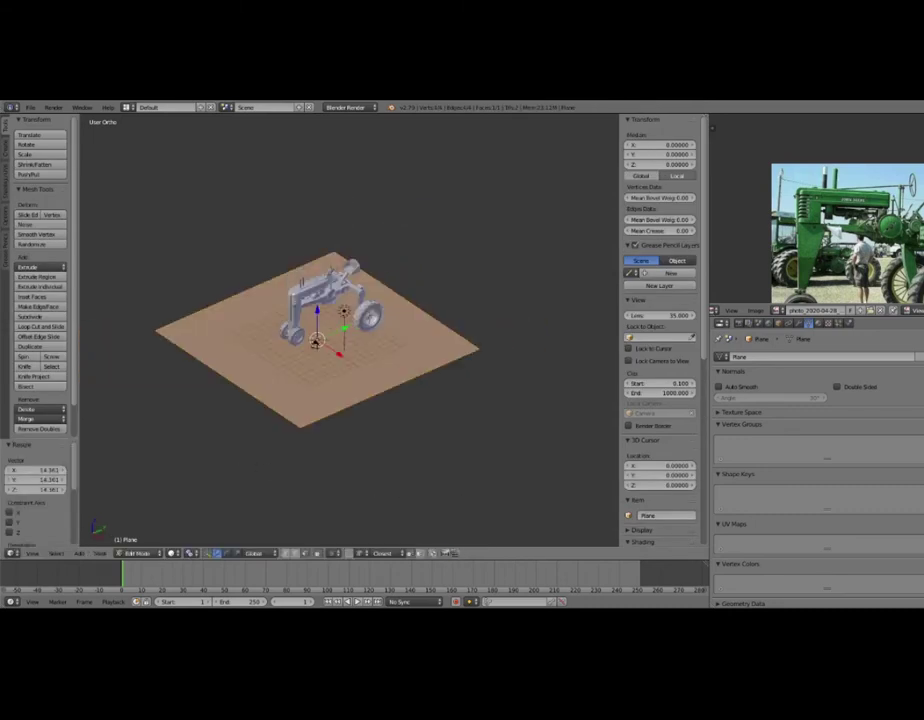
Give the plane a new material with diffuse intensity 1.000 and pale cream-yellow colour.
key("Tab")
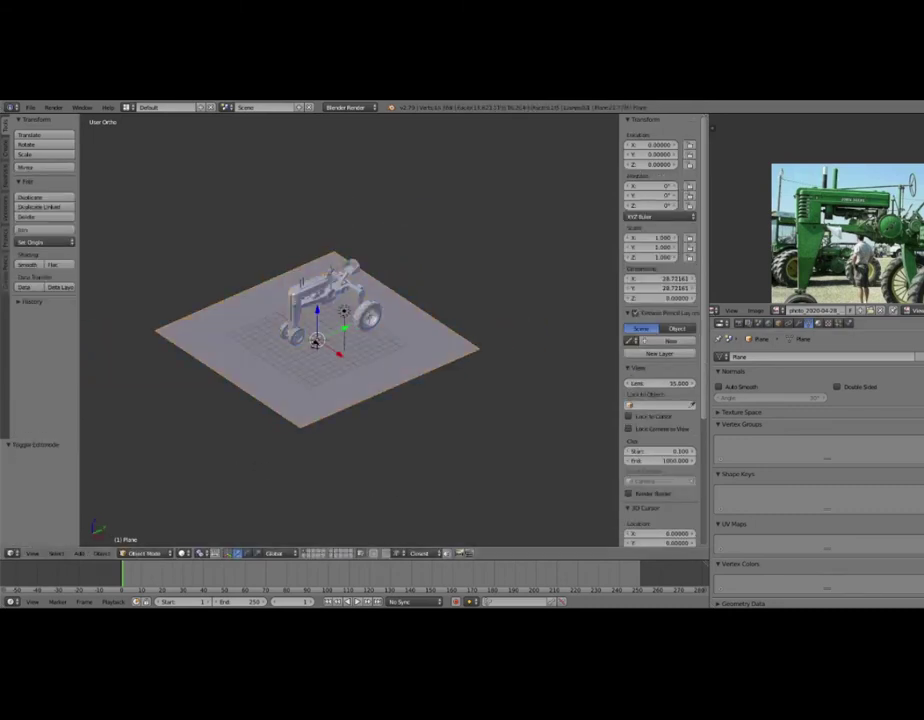
left_click(817, 323)
left_click(801, 389)
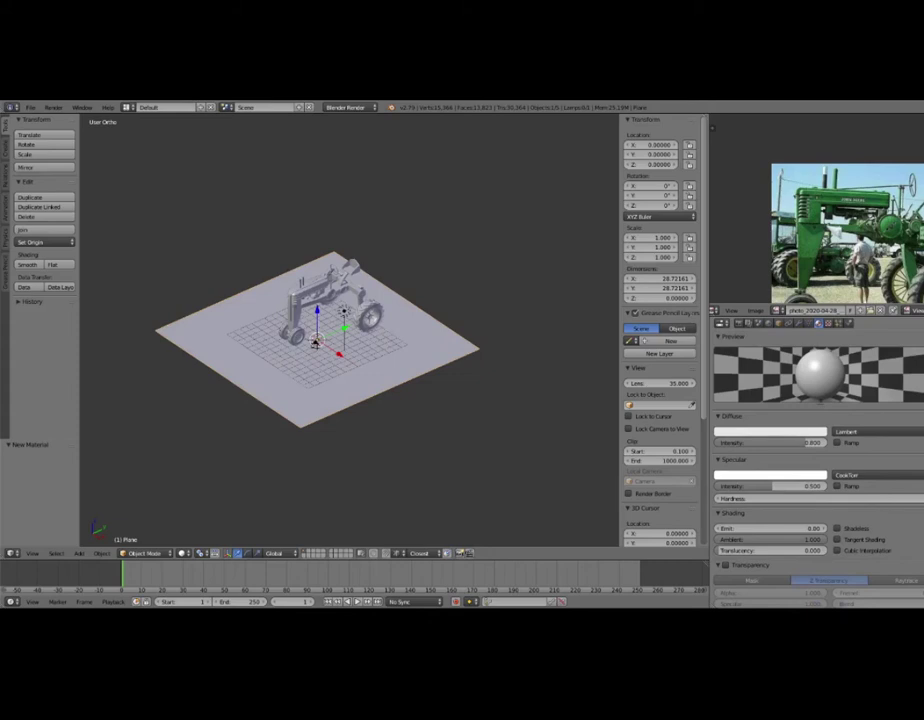
left_click_drag(770, 442, 800, 442)
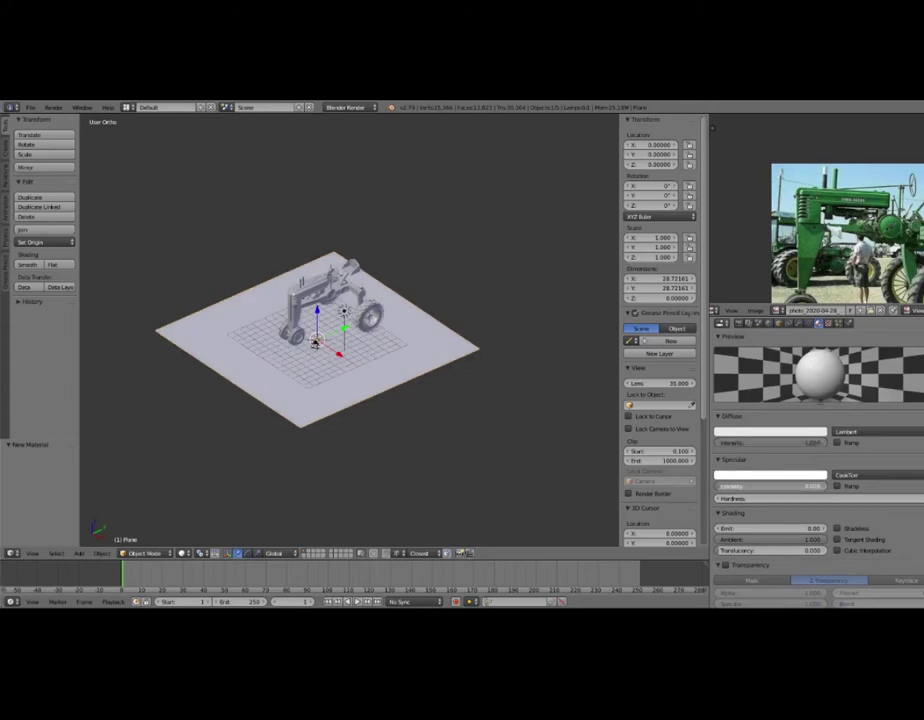
left_click(770, 431)
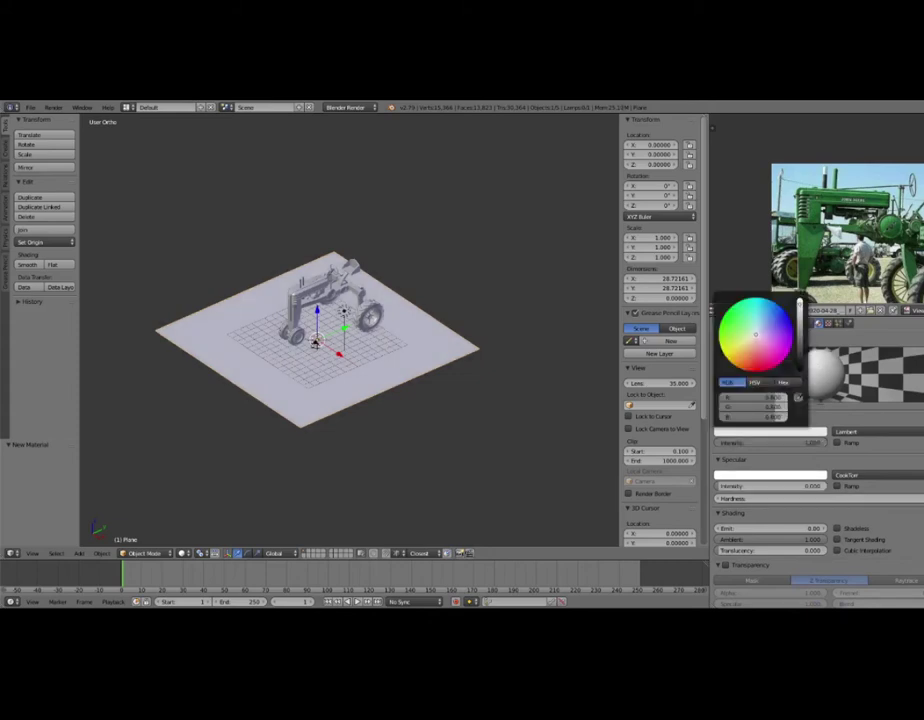
left_click(757, 340)
right_click(330, 300)
middle_click_drag(330, 300, 360, 260)
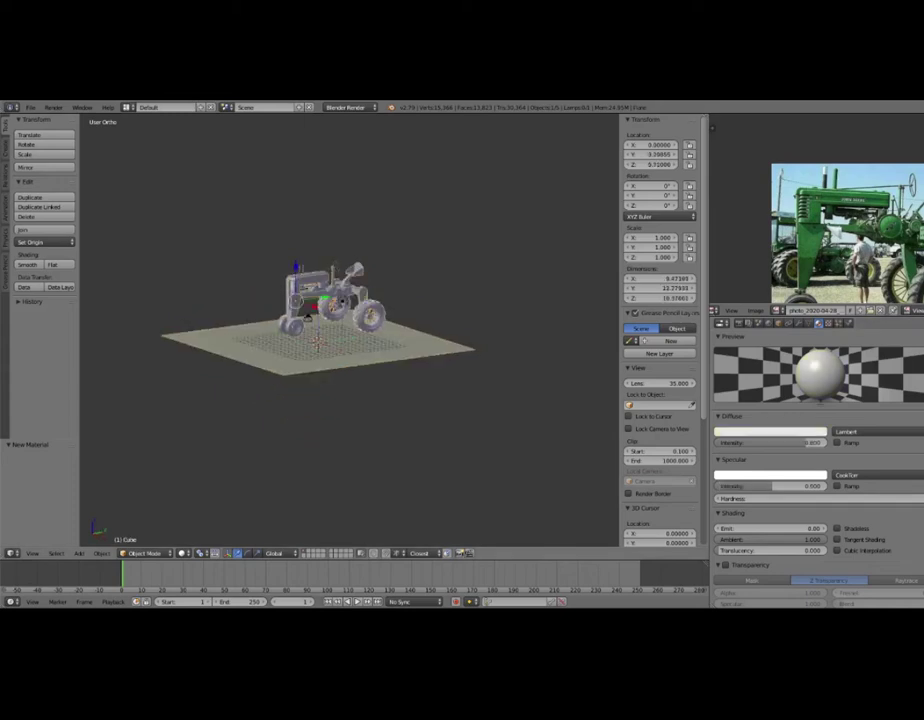
In right view, shift the tractor 1.401 on Z and tilt it slightly so wheels touch the ground.
key("KP_3")
scroll(345, 325, "up", 5)
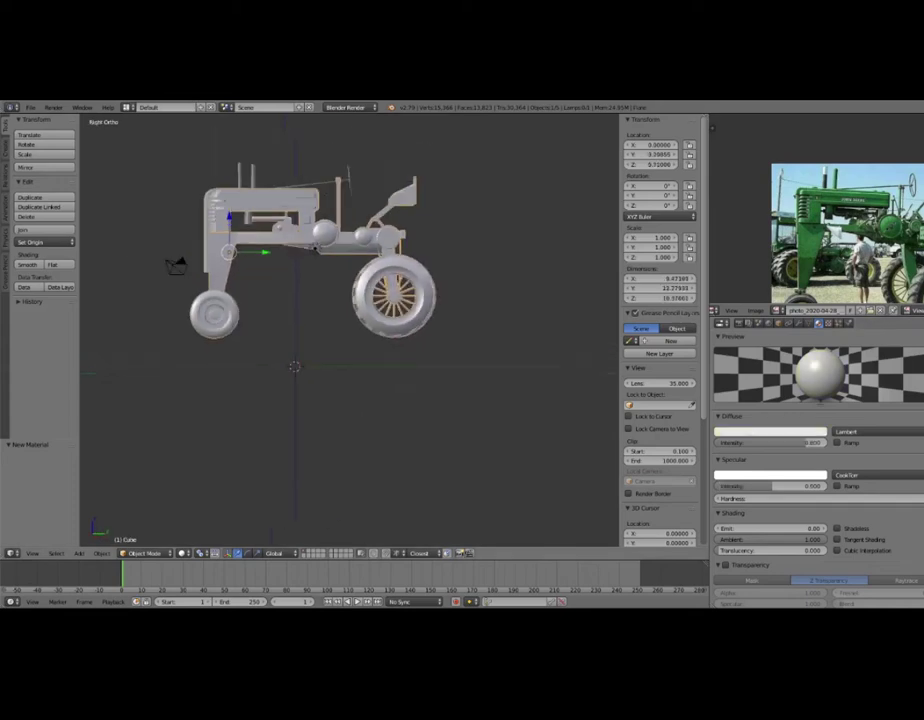
key("g")
key("z")
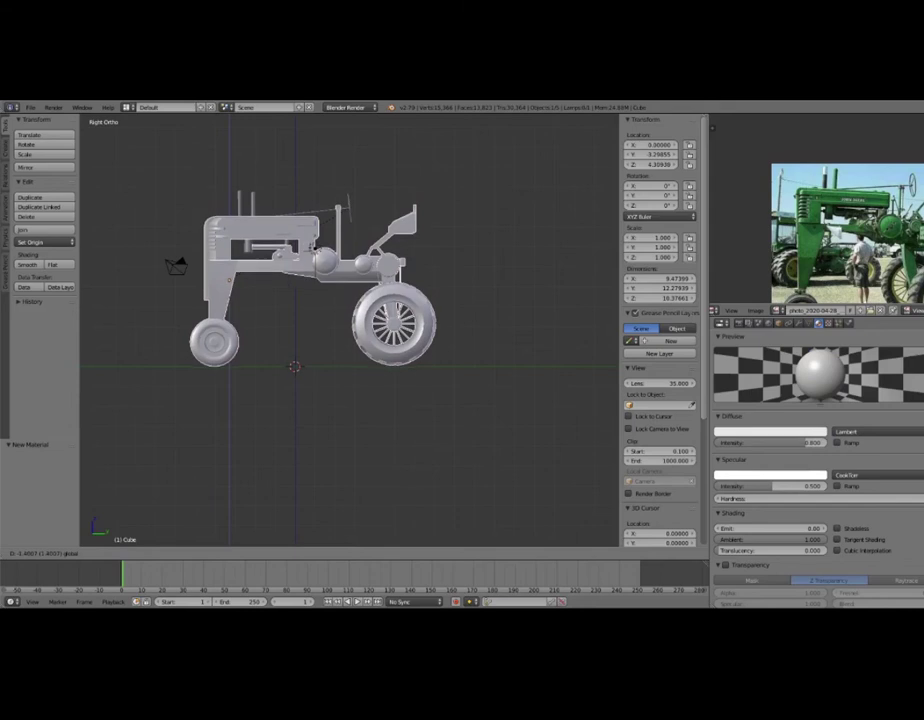
left_click(285, 233)
scroll(300, 232, "up", 2)
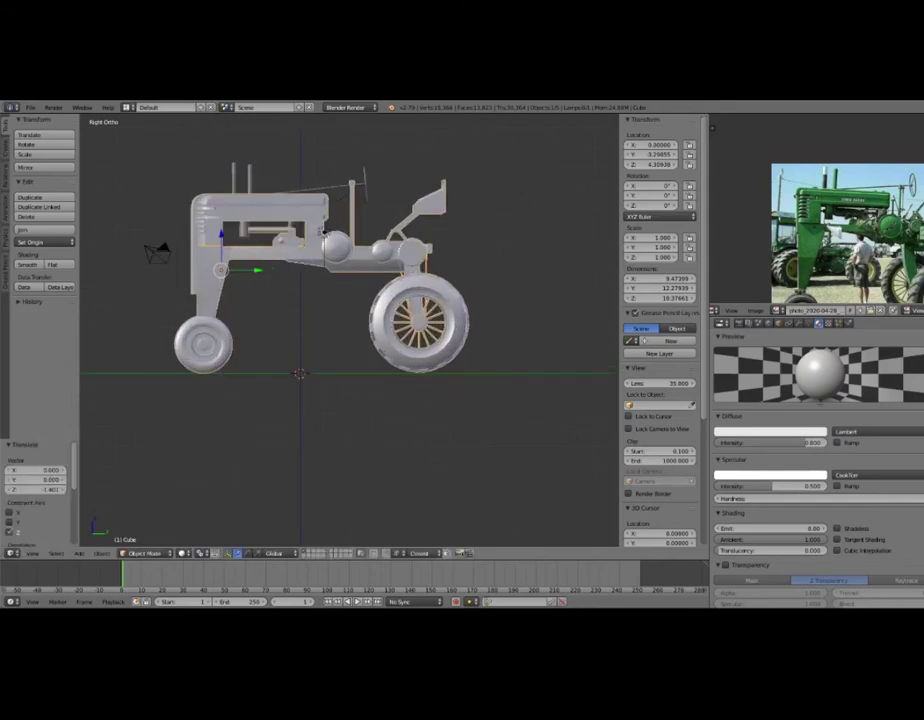
scroll(323, 233, "up", 1)
key("r")
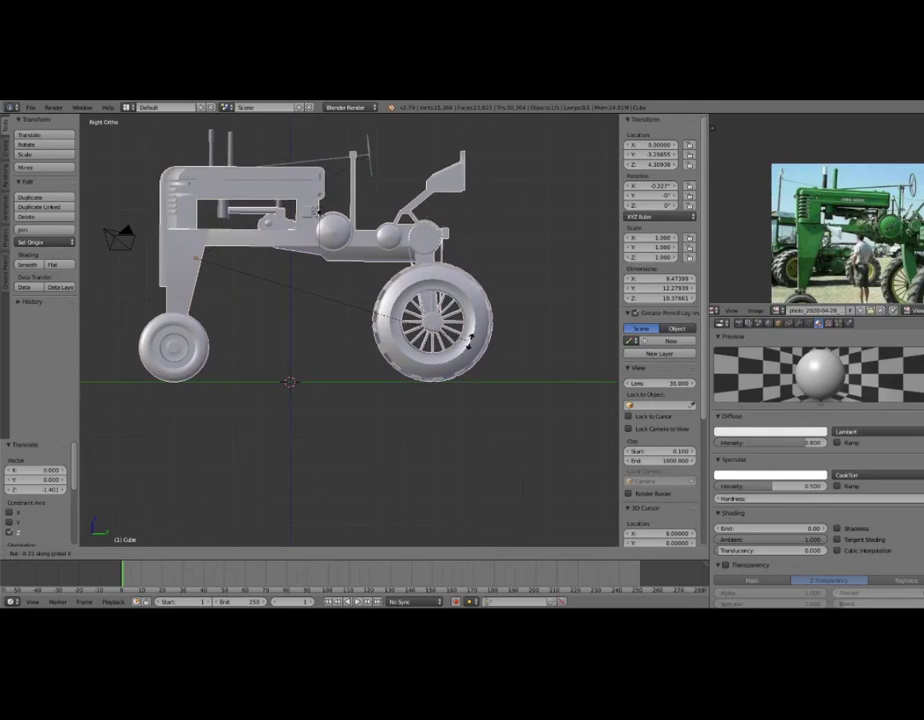
left_click(325, 243)
key("a")
mouse_move(317, 211)
middle_mouse_down()
mouse_move(380, 220)
mouse_move(400, 180)
mouse_move(410, 250)
mouse_move(400, 190)
mouse_move(390, 215)
mouse_move(430, 215)
mouse_move(400, 225)
middle_mouse_up()
key("a")
mouse_move(218, 310)
middle_mouse_down()
mouse_move(299, 375)
mouse_move(429, 313)
mouse_move(288, 340)
mouse_move(330, 300)
mouse_move(315, 330)
middle_mouse_up()
Add a second material slot, then set the first slot's diffuse and ramp end colours green.
key("Tab")
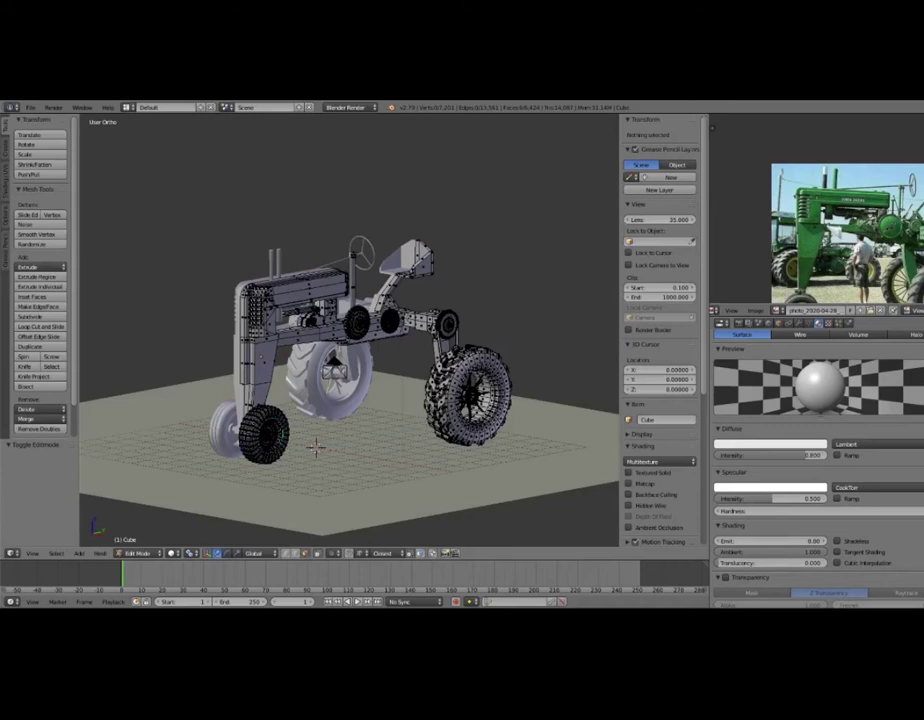
scroll(310, 470, "up", 2)
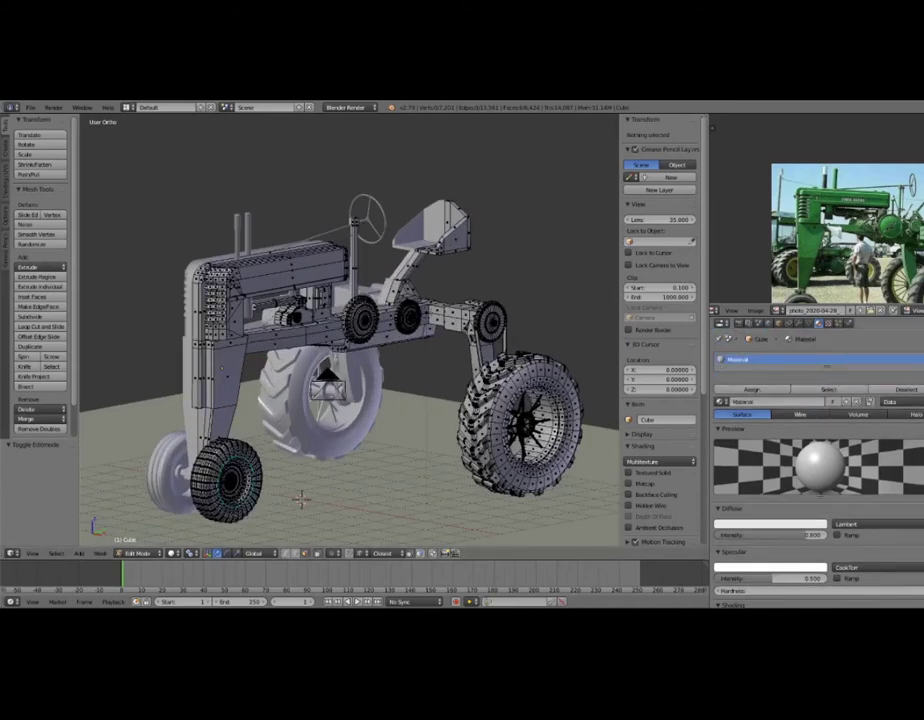
left_click(920, 358)
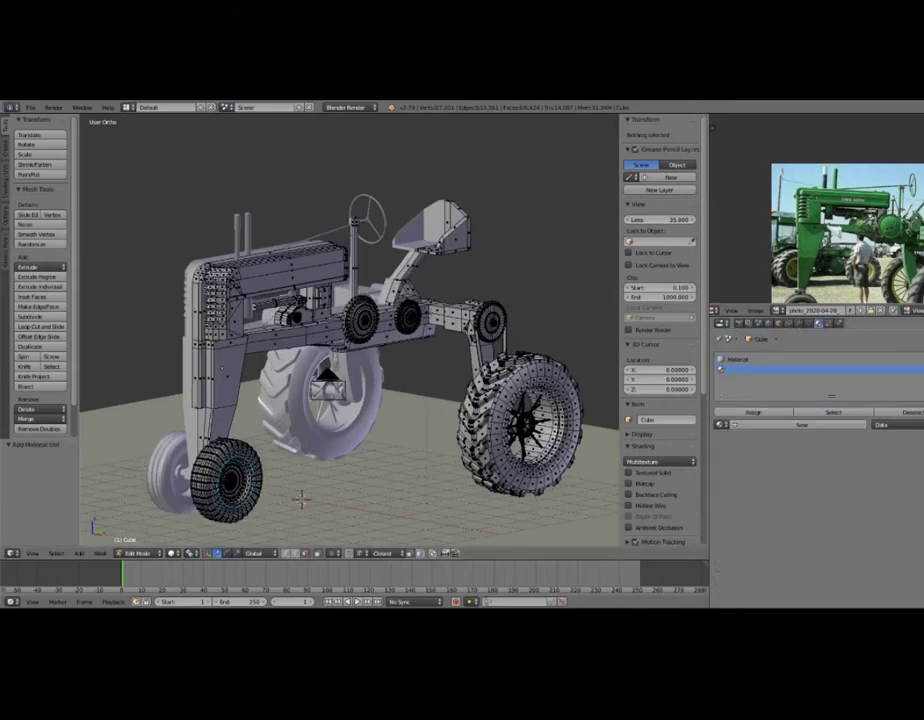
left_click(760, 358)
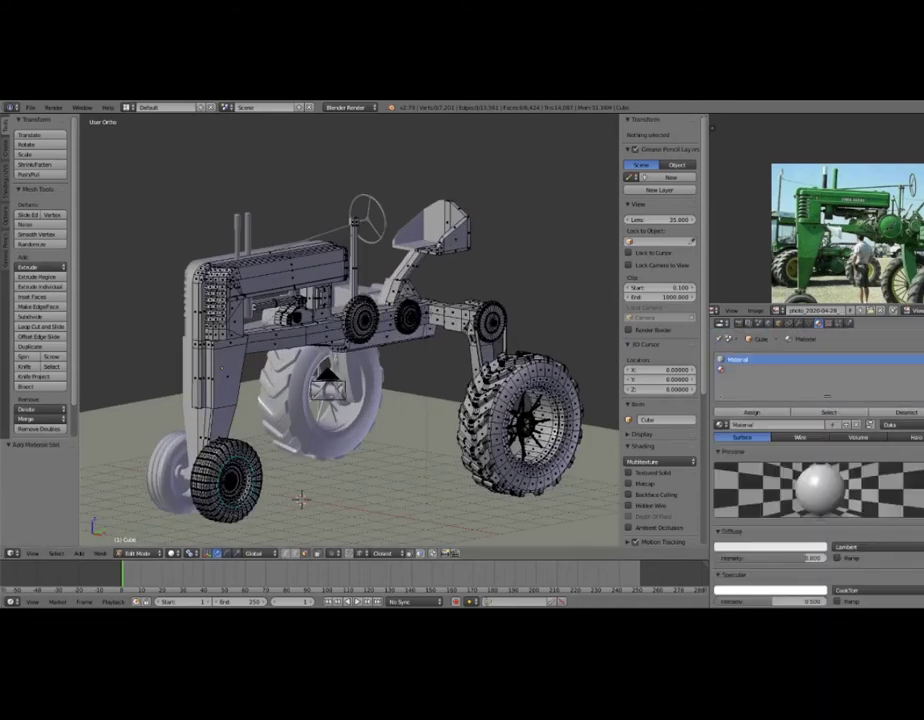
left_click(770, 547)
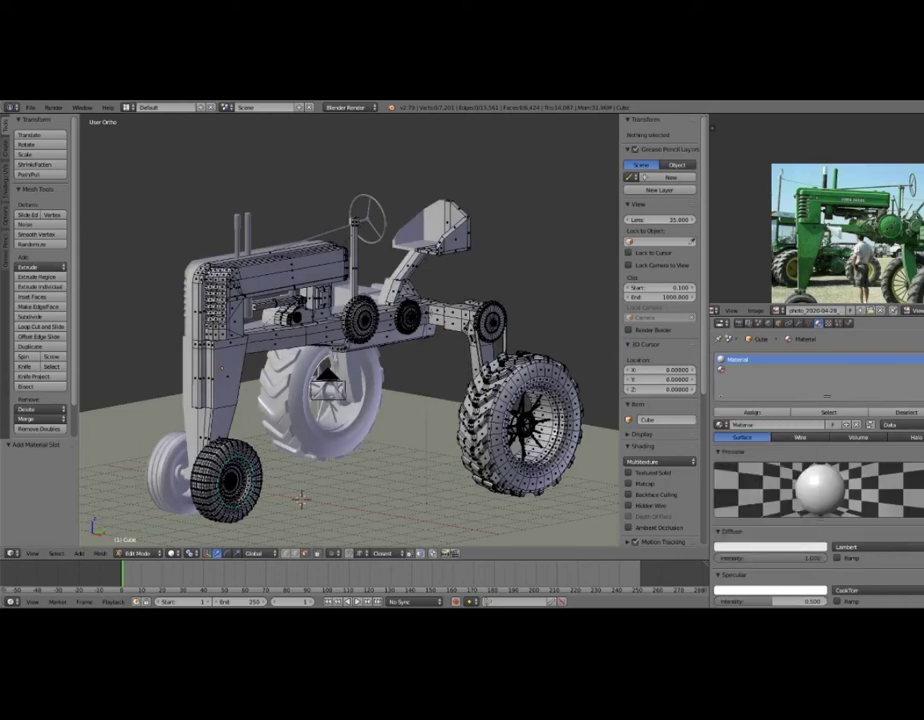
scroll(815, 450, "down", 3)
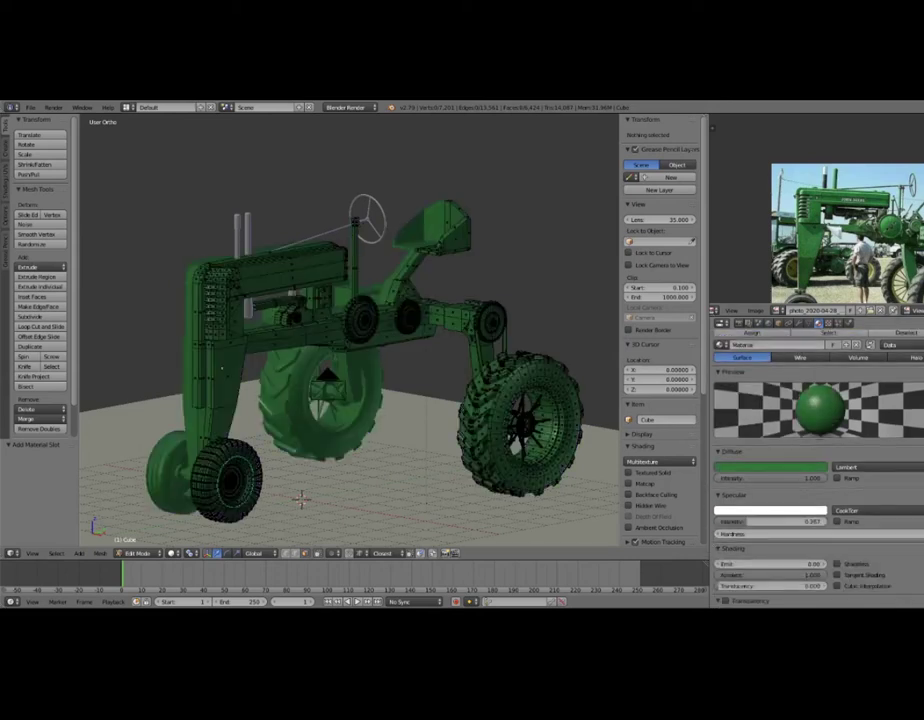
scroll(815, 470, "down", 4)
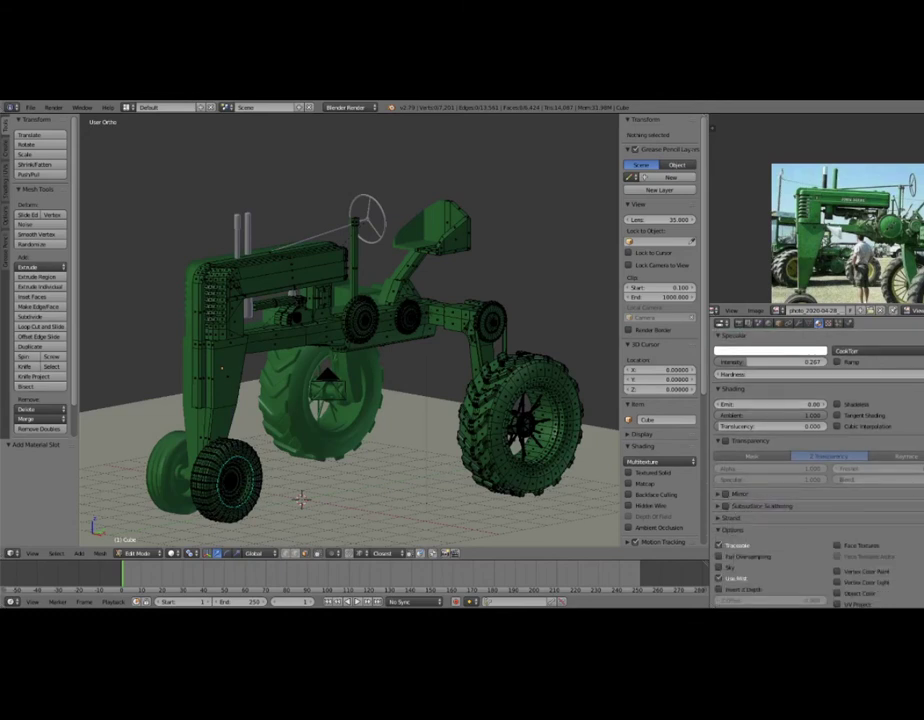
scroll(725, 495, "up", 4)
scroll(815, 460, "down", 1)
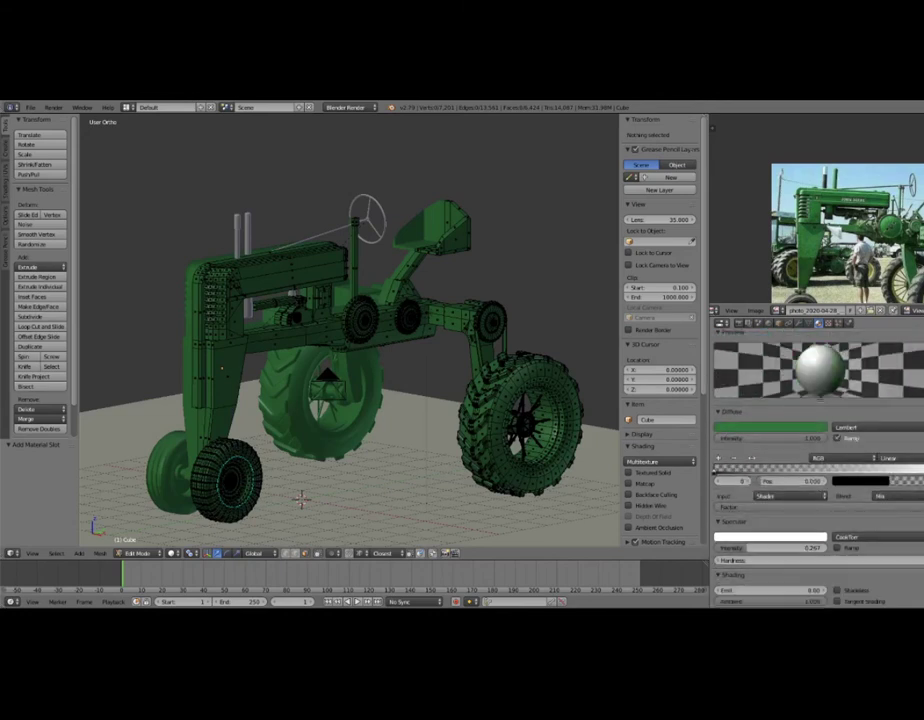
left_click(870, 481)
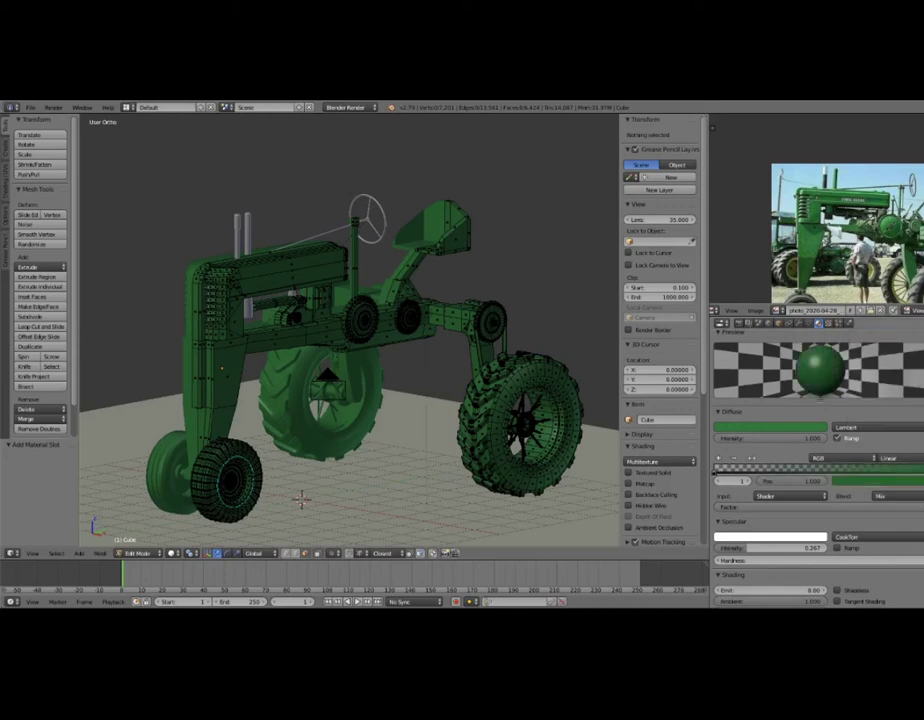
middle_click_drag(330, 420, 380, 415)
Deepen the diffuse and ramp greens, checking them in rendered preview, then leave Edit Mode.
key("shift+z")
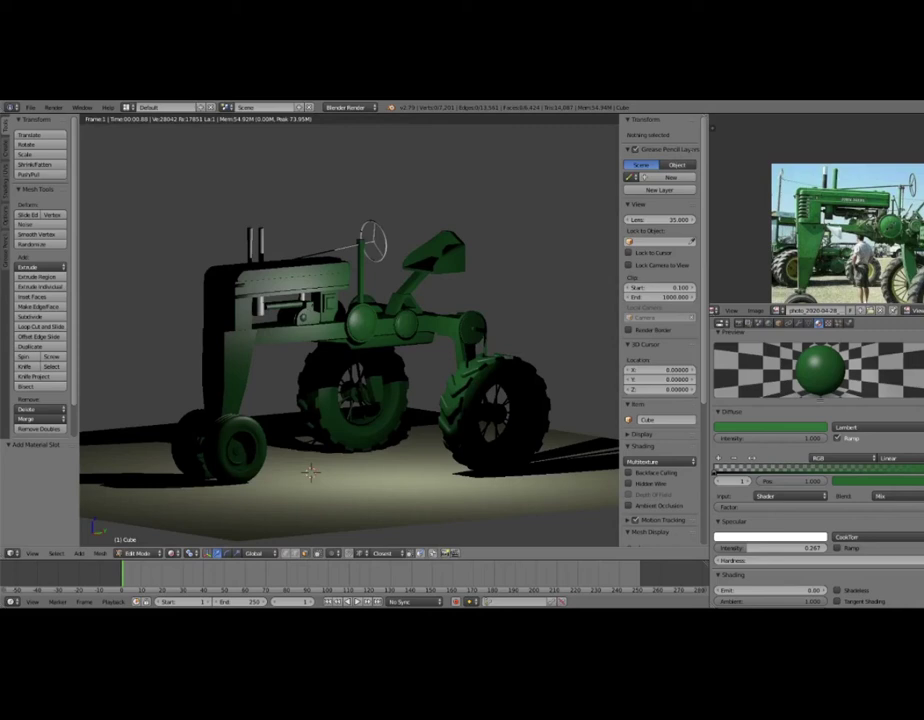
key("shift+z")
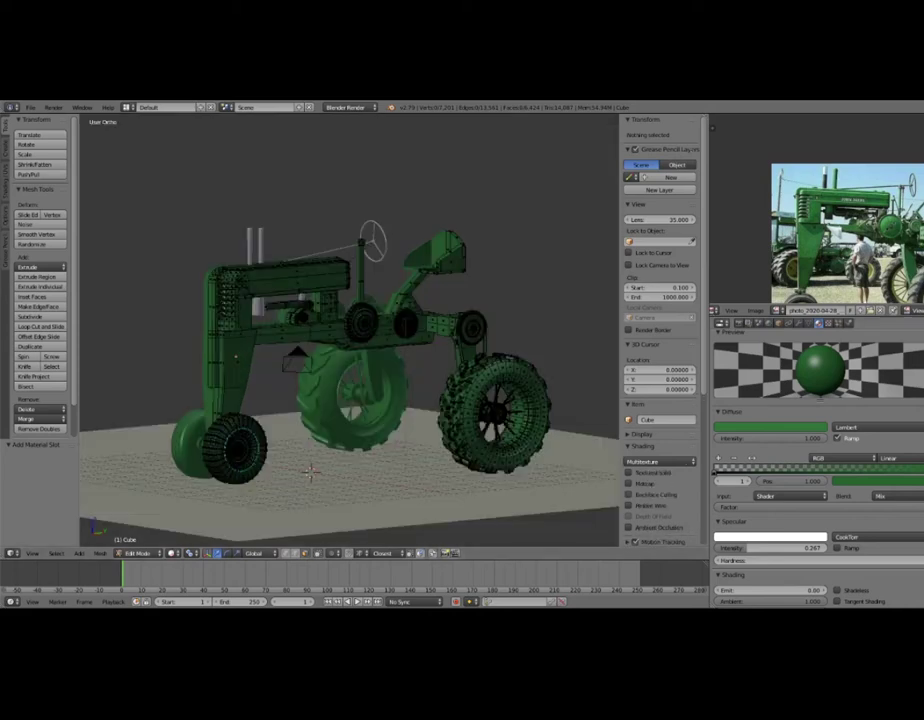
left_click(770, 427)
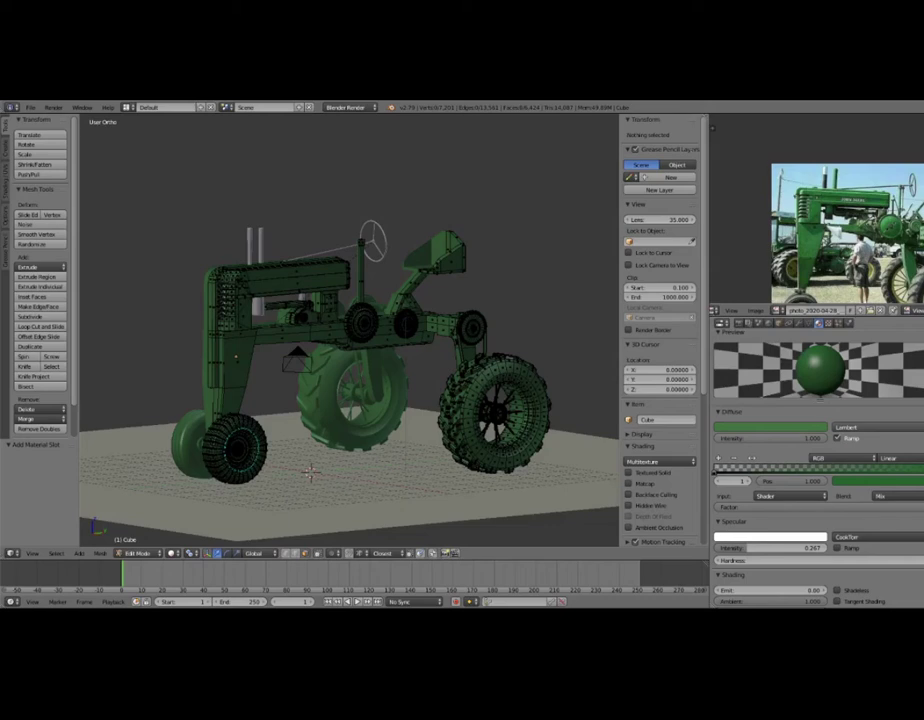
left_click(875, 481)
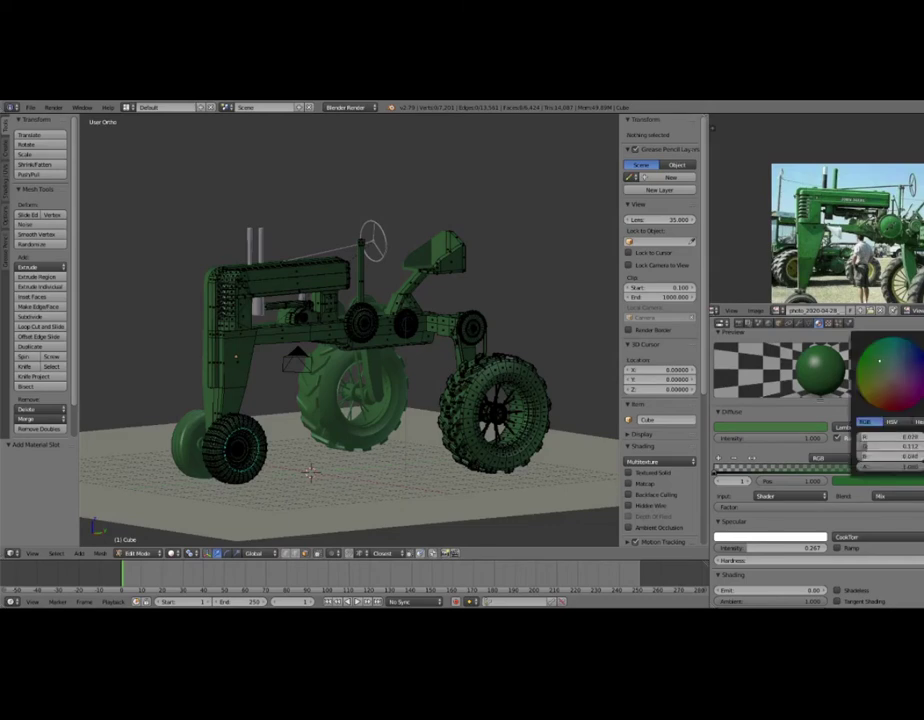
key("shift+z")
key("shift+z")
key("shift+z")
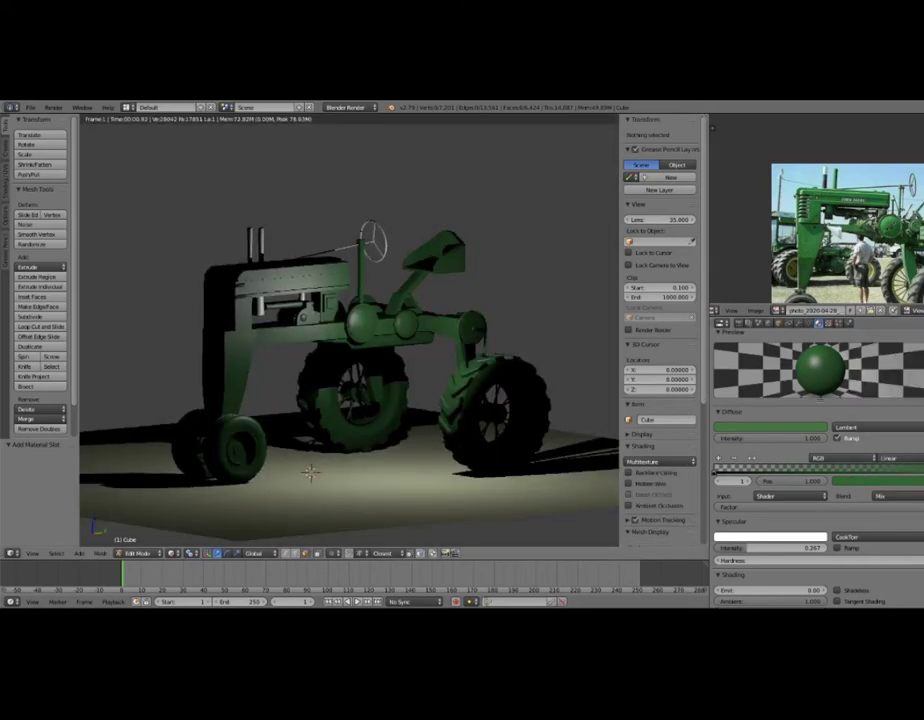
key("shift+z")
scroll(350, 330, "down", 3)
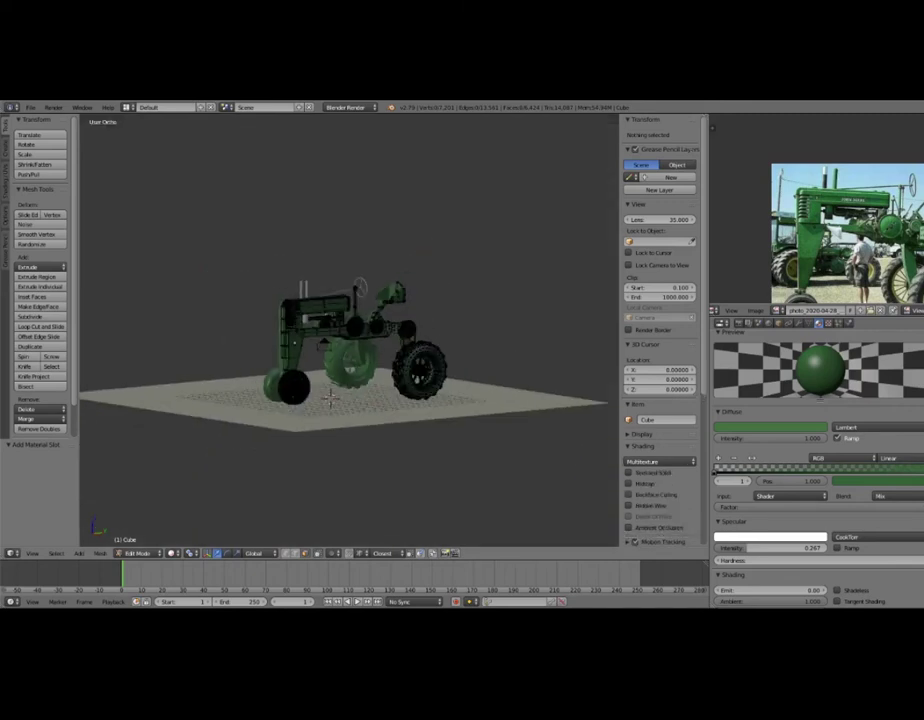
key("Tab")
Change the lamp type to Sun and check the tractor's ground shadows in rendered preview.
right_click(360, 287)
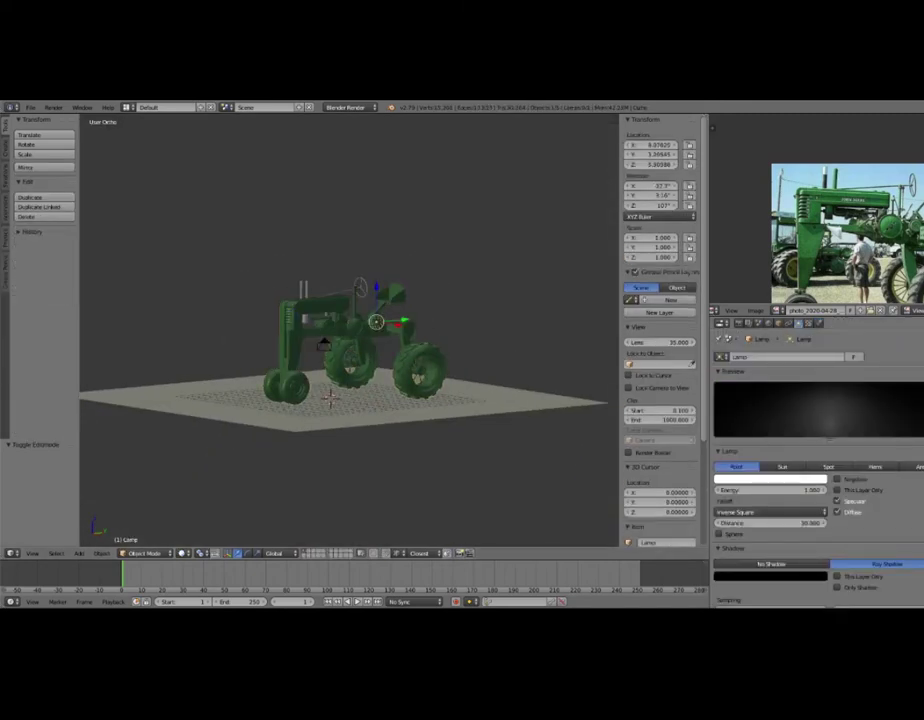
left_click(782, 467)
mouse_move(350, 450)
middle_mouse_down()
mouse_move(360, 400)
mouse_move(224, 328)
middle_mouse_up()
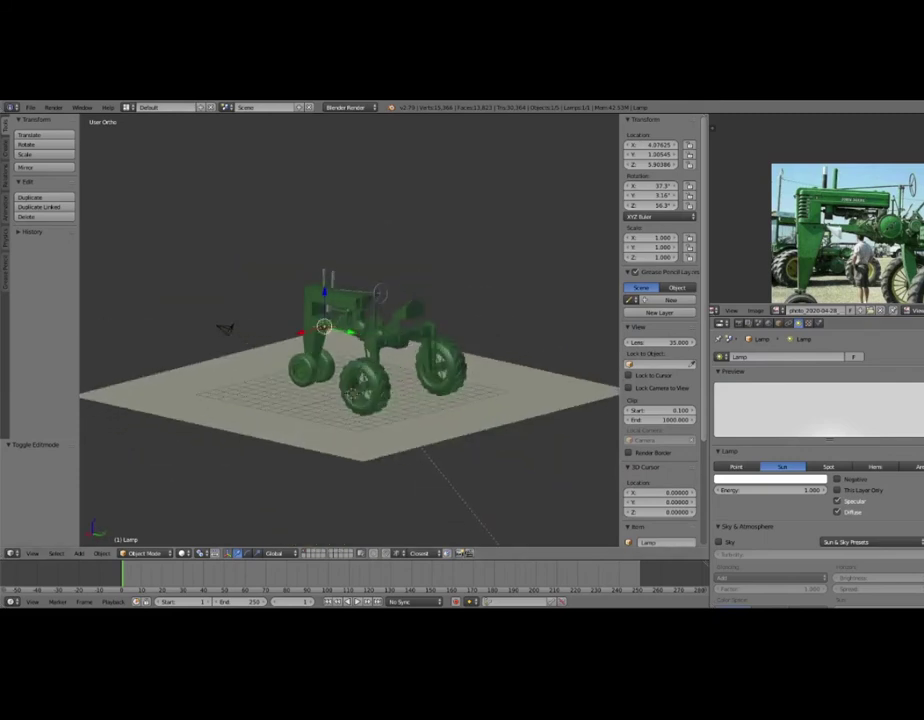
middle_click_drag(350, 395, 330, 392)
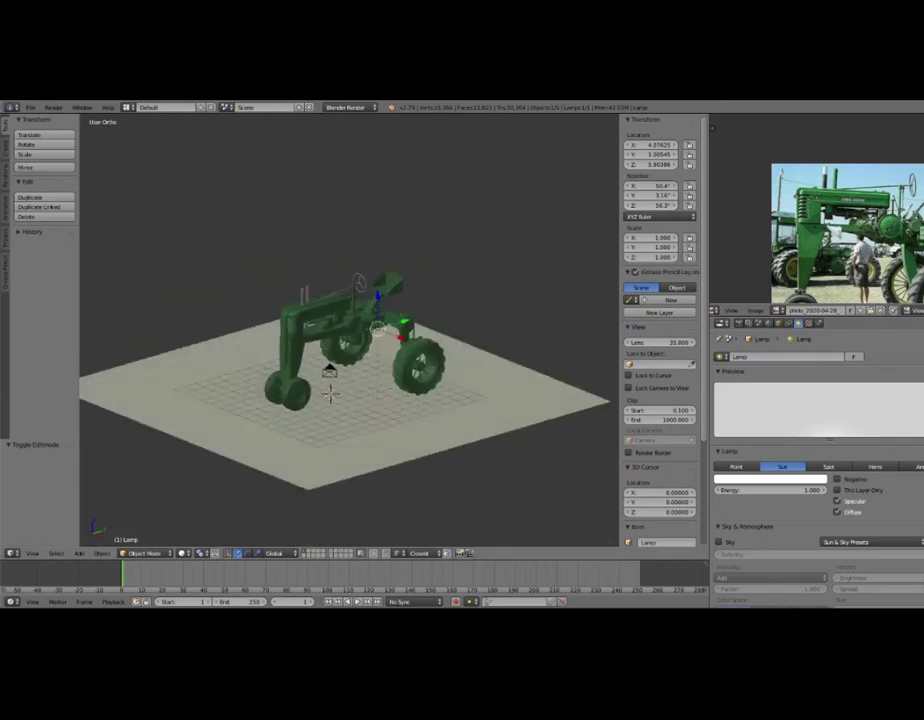
key("shift+z")
middle_click_drag(330, 393, 330, 398)
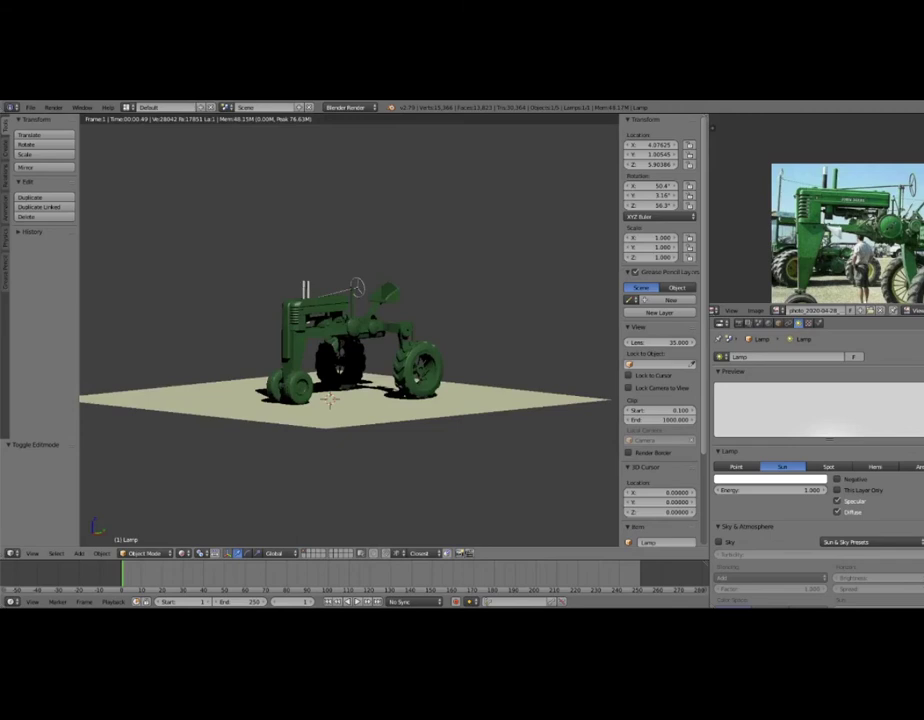
scroll(329, 399, "up", 2)
middle_click_drag(329, 399, 316, 449)
key("shift+z")
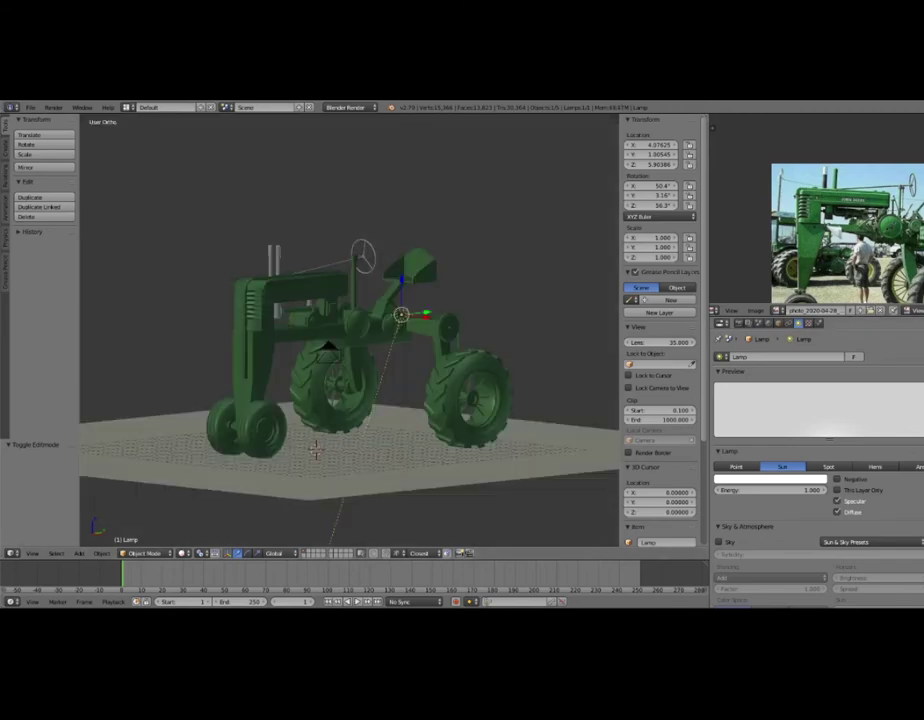
Set the tractor's texture type to Musgrave, briefly trying Ocean first.
right_click(330, 300)
left_click(829, 322)
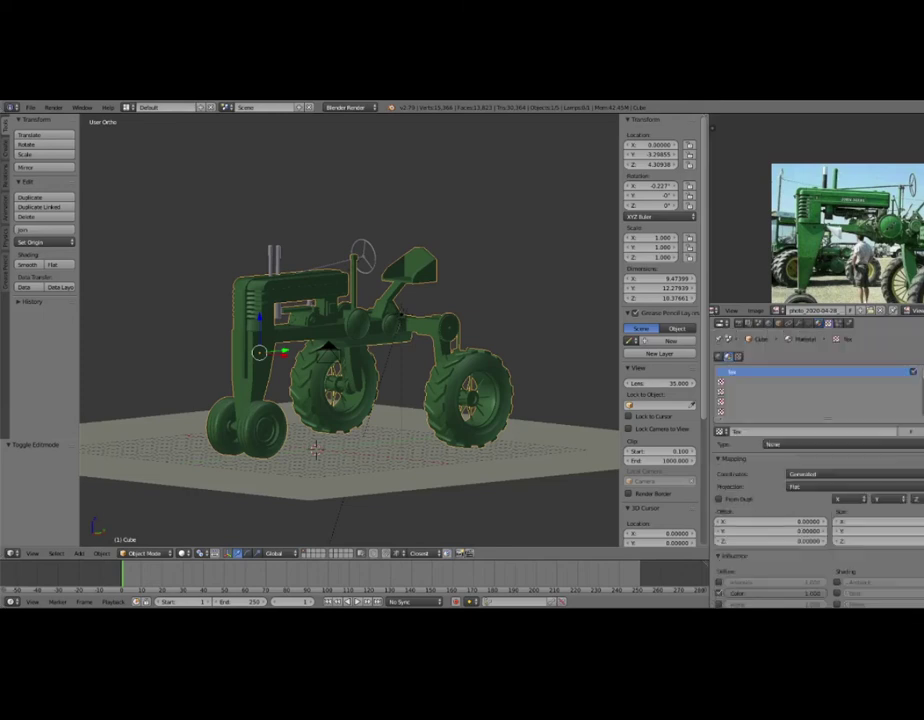
left_click(818, 443)
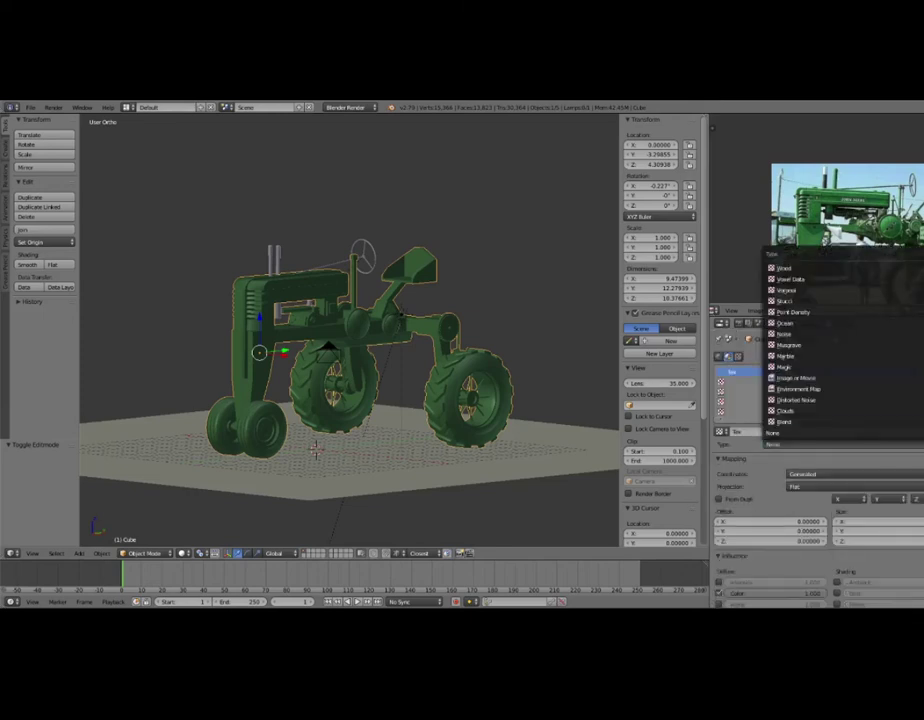
left_click(800, 323)
left_click(812, 443)
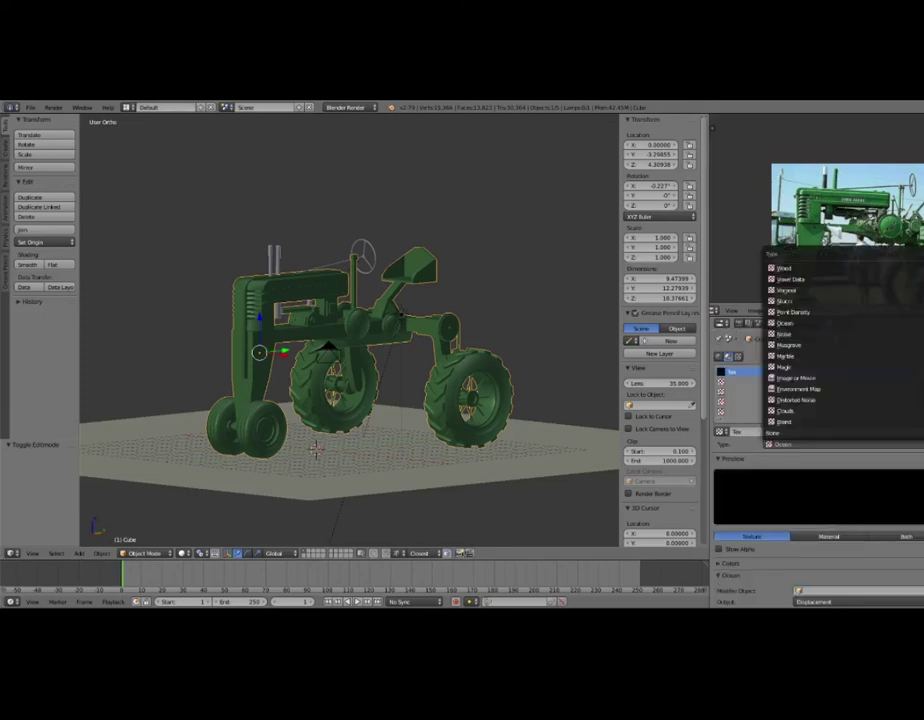
left_click(790, 345)
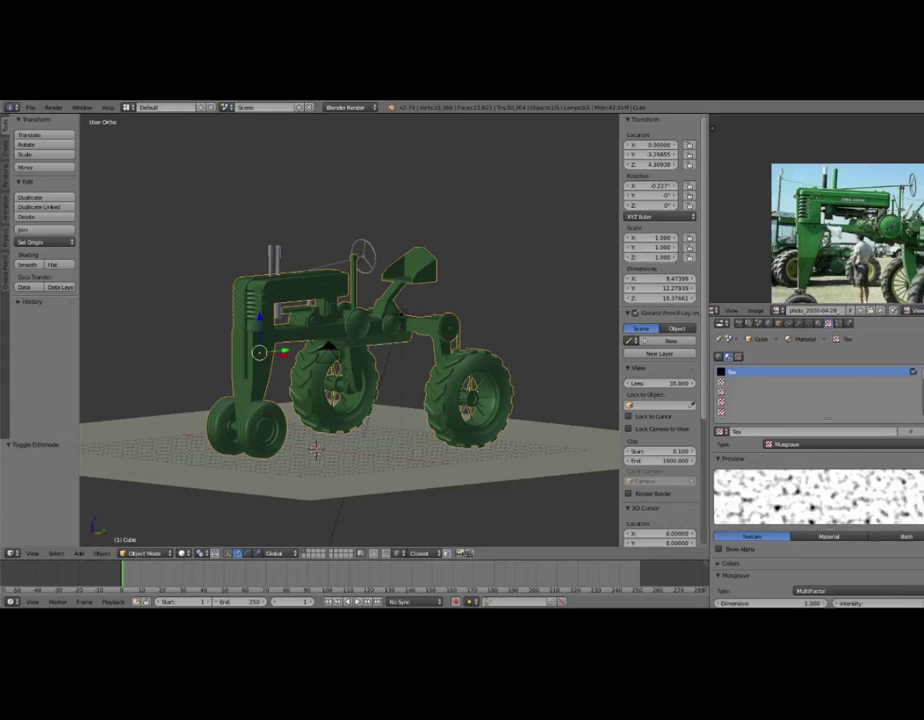
Enable RGB to Intensity in the texture's Influence settings.
scroll(818, 460, "down", 2)
scroll(818, 460, "down", 3)
scroll(818, 460, "down", 2)
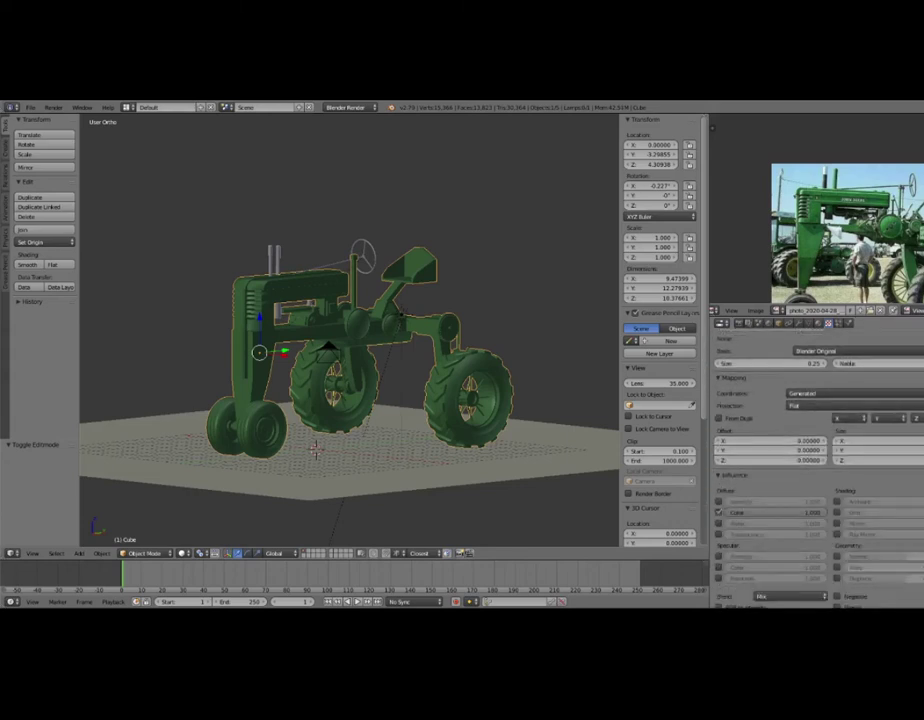
scroll(818, 460, "down", 2)
left_click(718, 551)
left_click(770, 563)
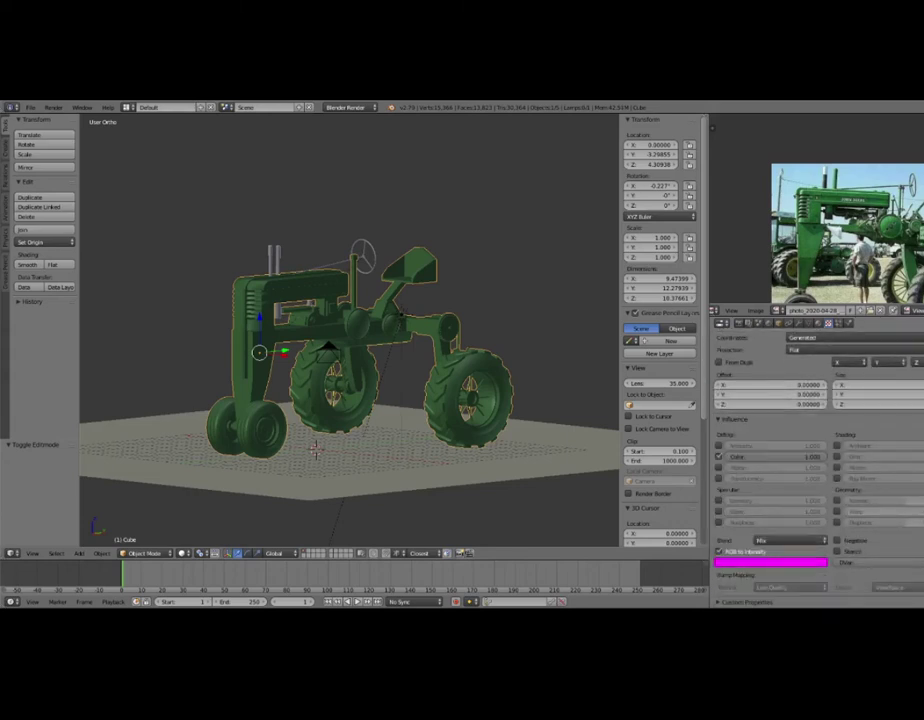
scroll(818, 460, "up", 2)
scroll(818, 460, "up", 3)
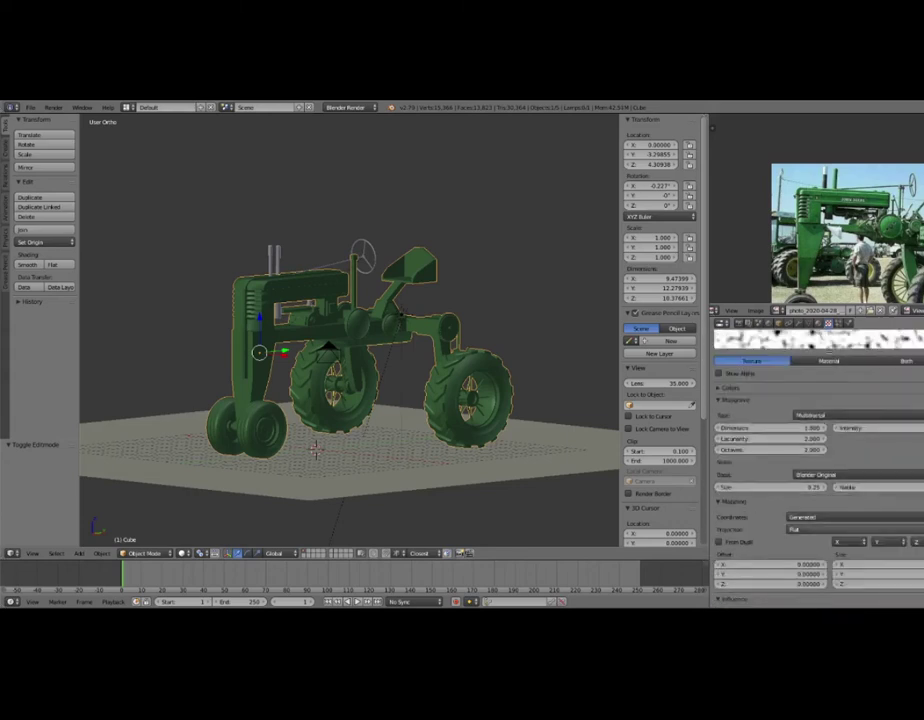
scroll(818, 460, "up", 4)
Preview the material and set the texture's blend colour to dark green.
left_click(829, 520)
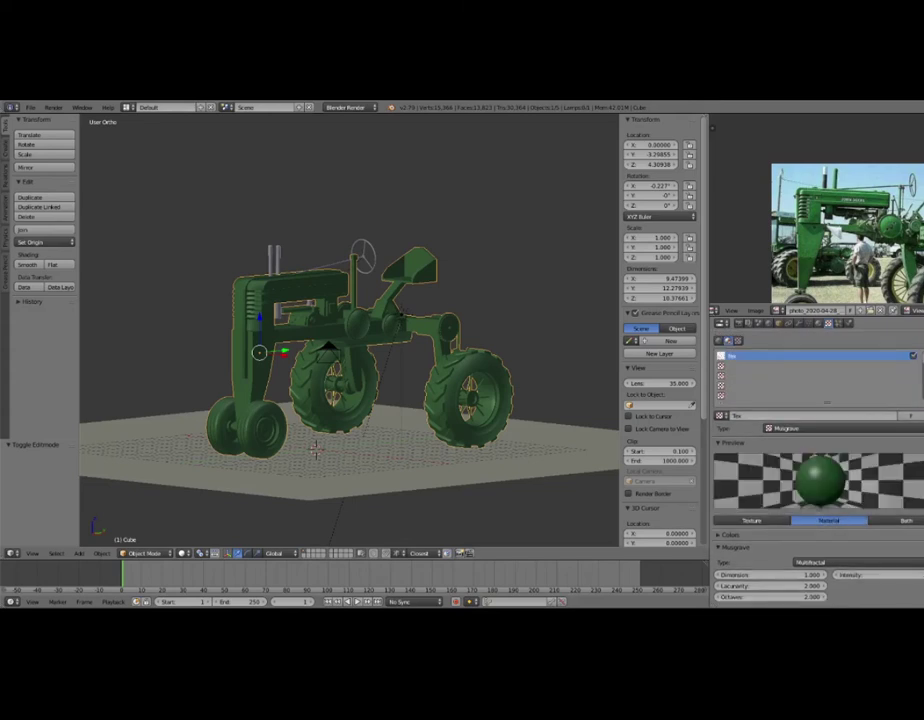
scroll(818, 465, "down", 2)
scroll(818, 465, "down", 3)
scroll(818, 465, "down", 2)
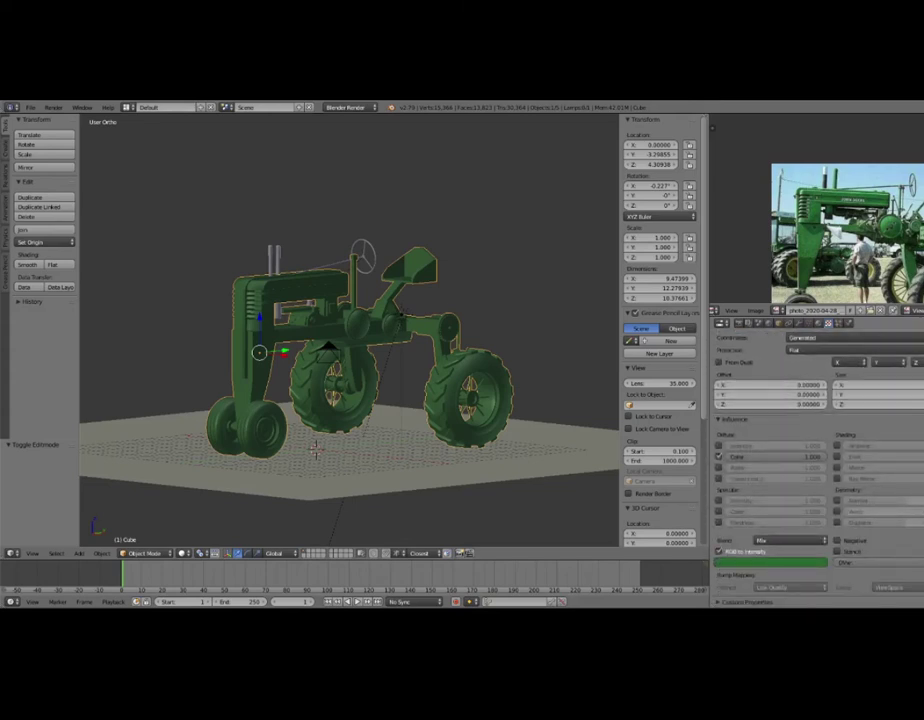
left_click(770, 563)
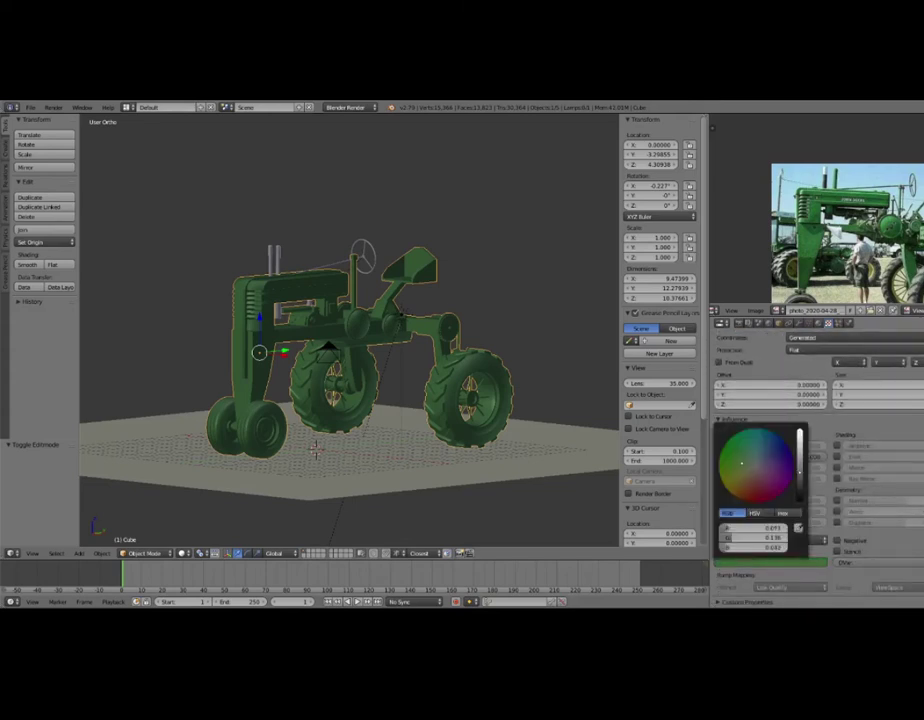
scroll(818, 465, "up", 5)
scroll(818, 465, "up", 2)
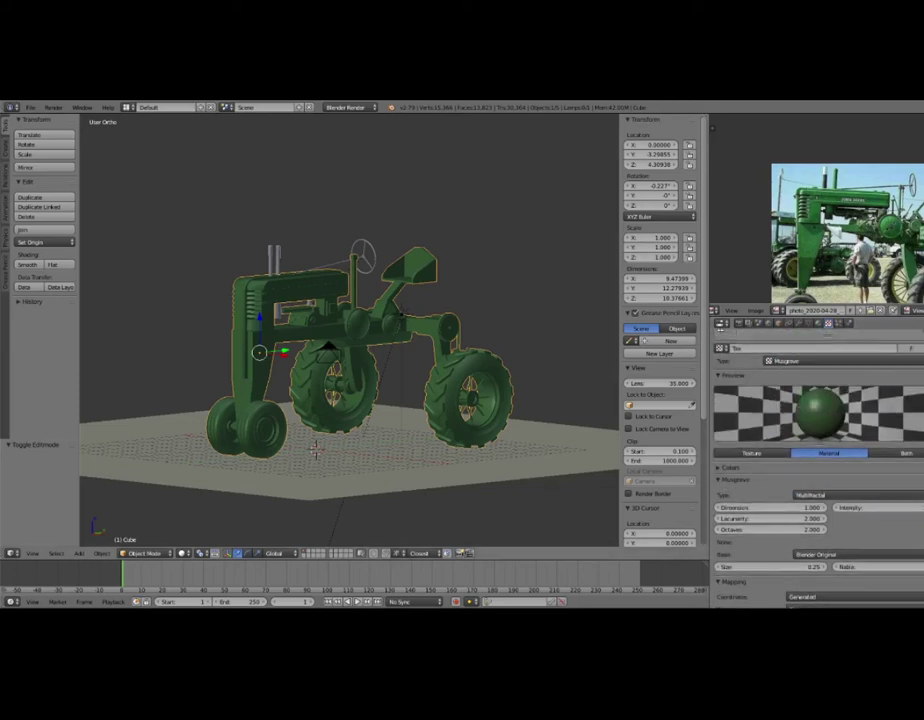
Lower the green body material's Specular Intensity to 0.084, comparing solid and rendered views.
key("shift+z")
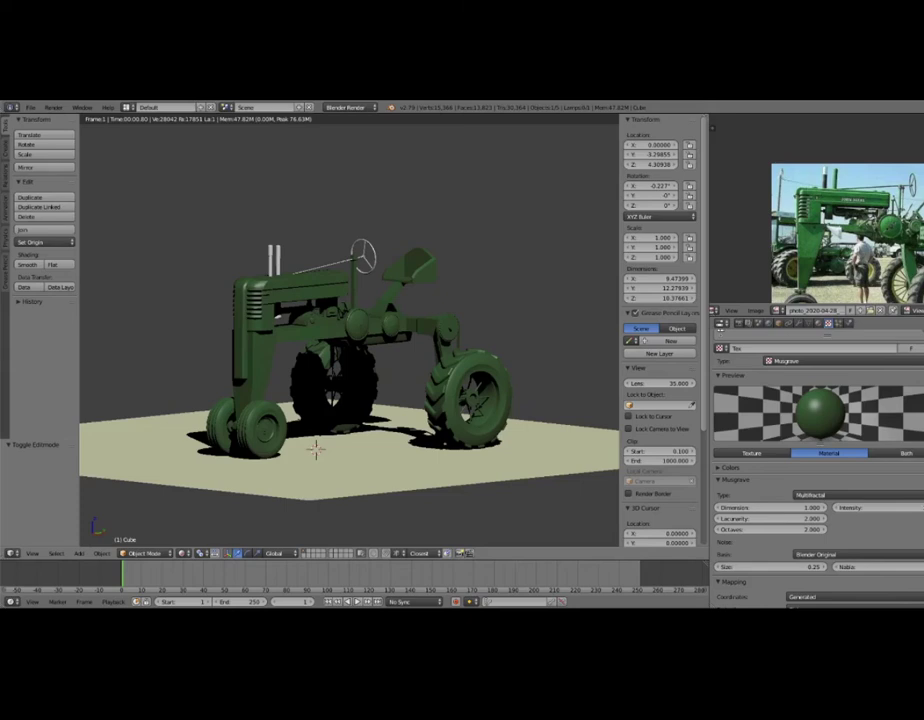
key("shift+z")
left_click(812, 322)
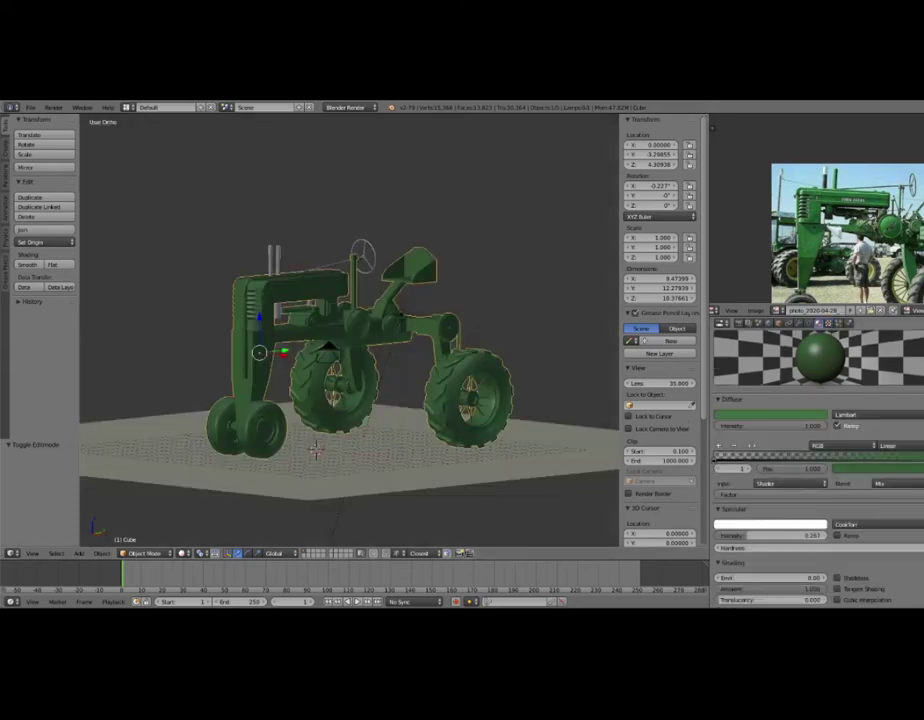
key("shift+z")
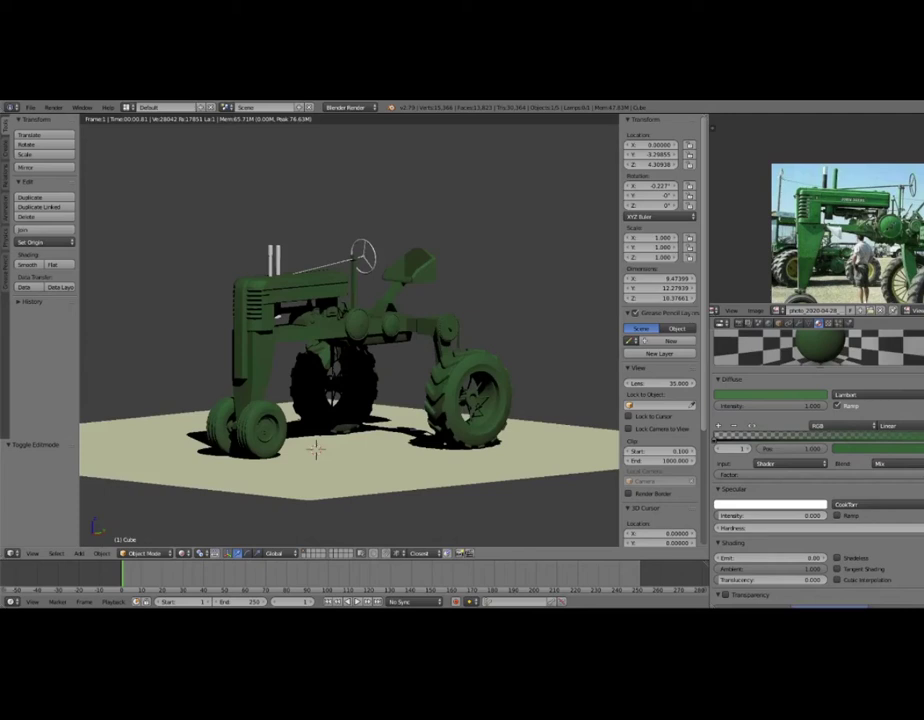
key("shift+z")
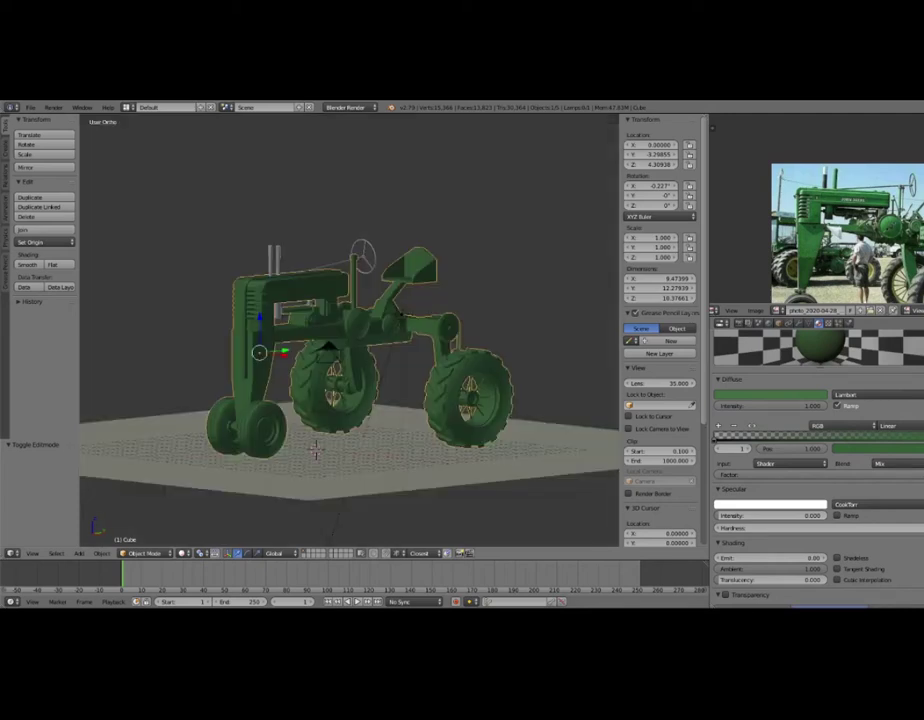
key("shift+z")
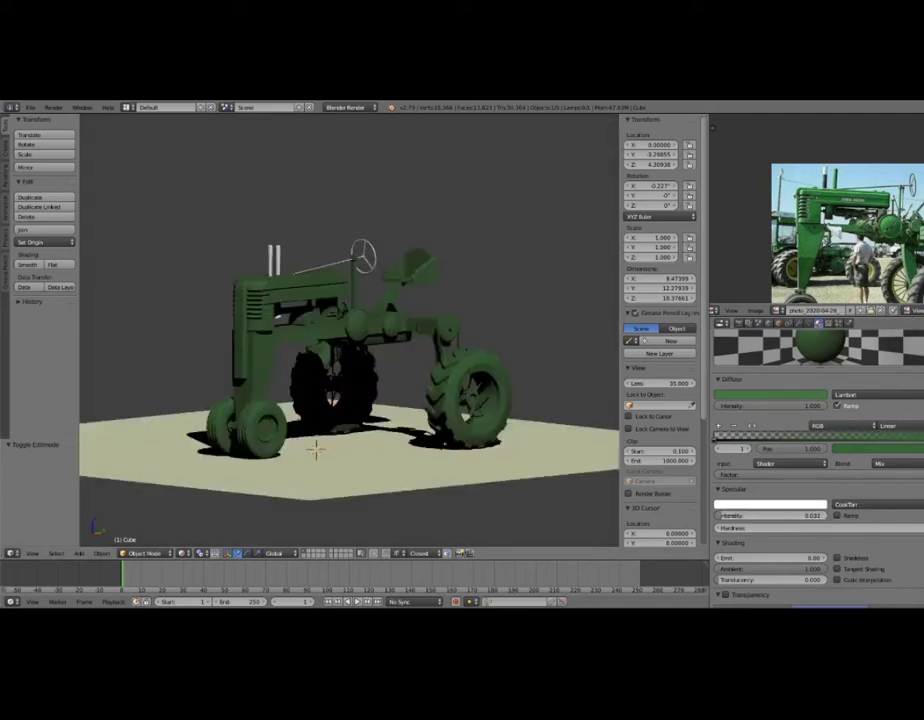
key("shift+z")
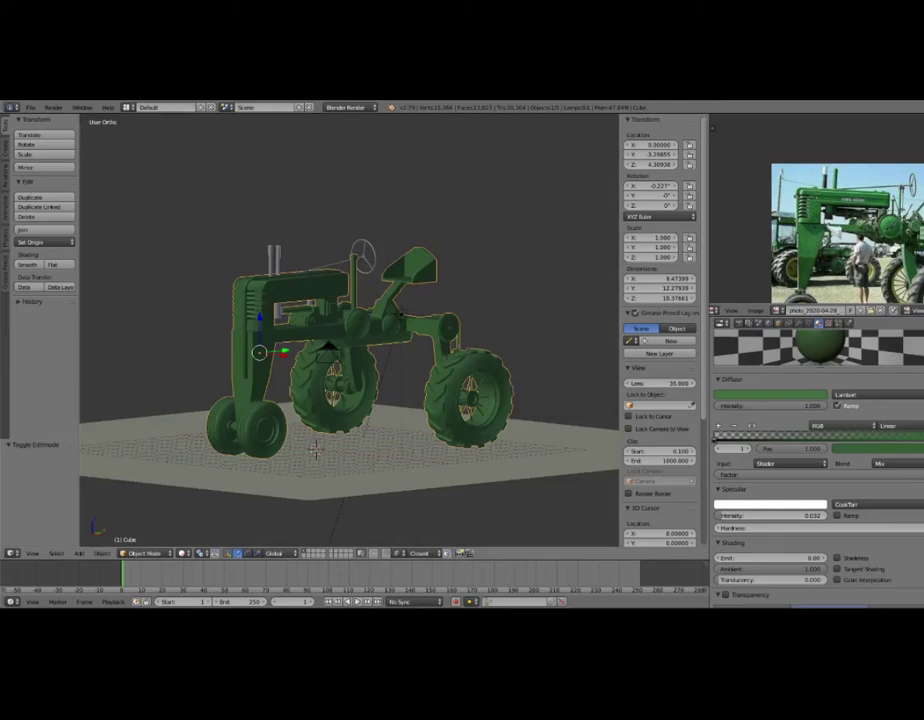
key("shift+z")
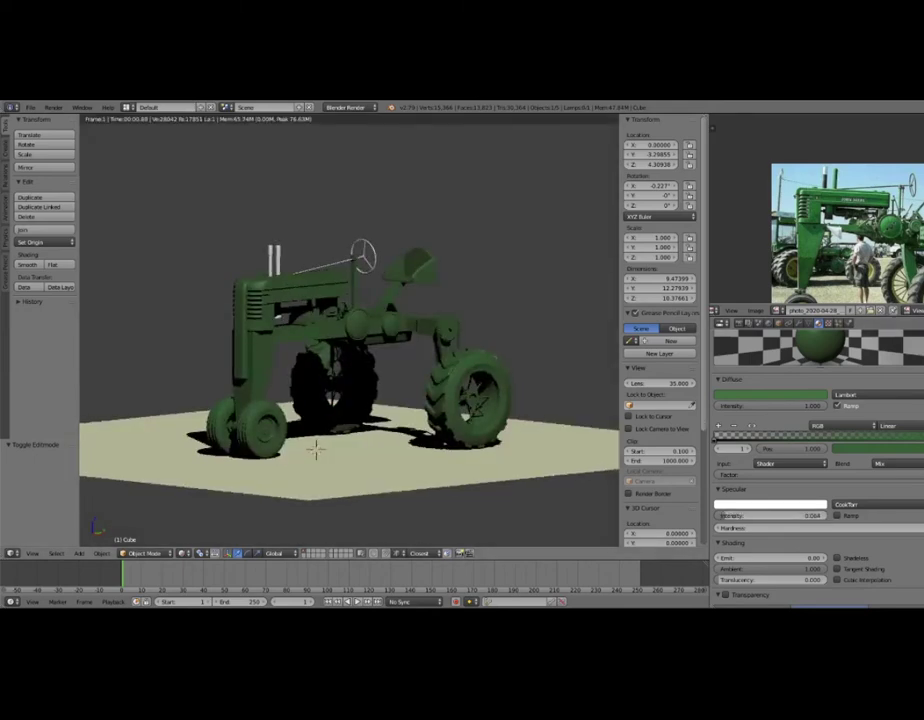
middle_click_drag(315, 449, 321, 449)
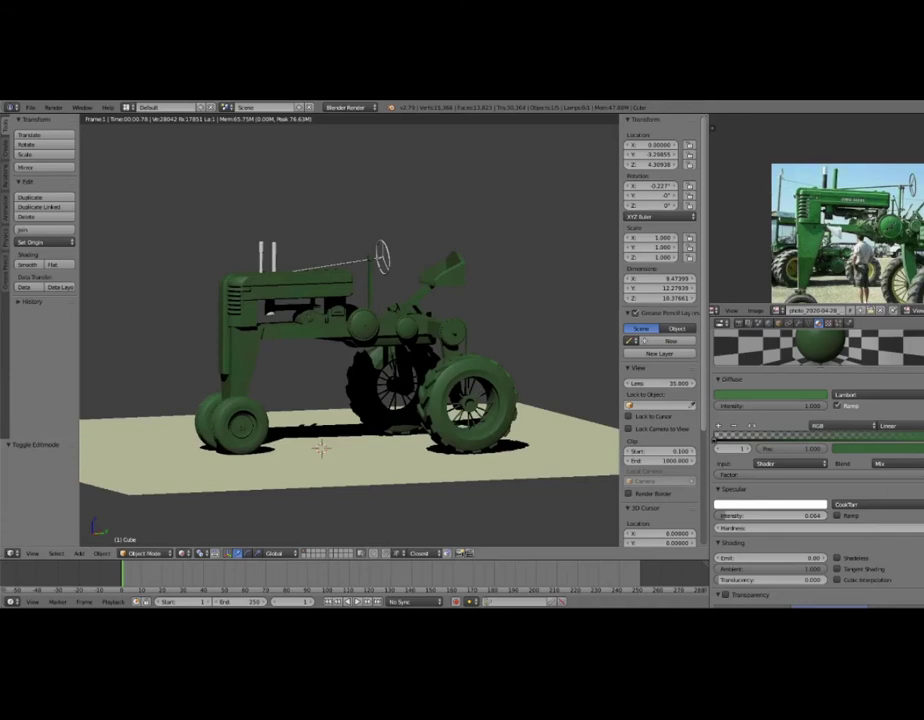
middle_click_drag(321, 449, 318, 447)
Create Material.002 with a yellow diffuse colour at 1.0 intensity and a new texture.
scroll(818, 400, "up", 4)
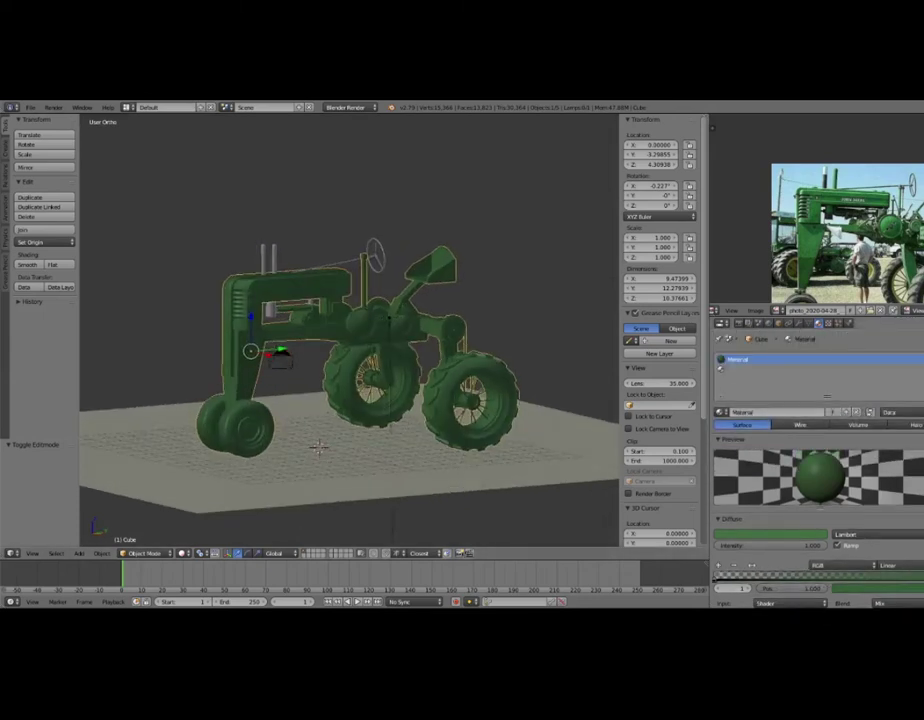
left_click(760, 412)
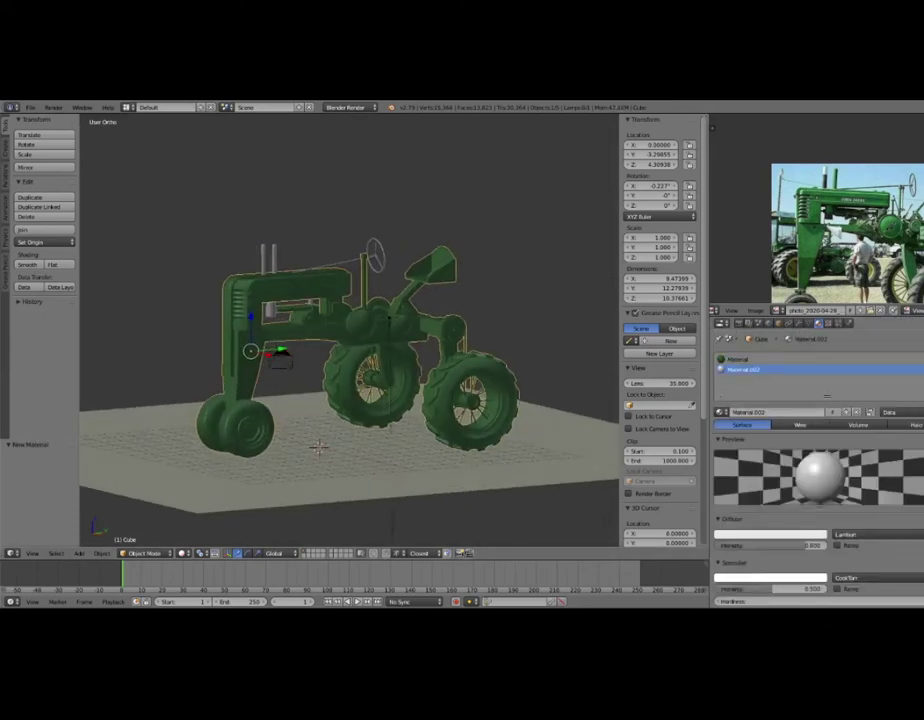
scroll(860, 240, "up", 2)
scroll(860, 240, "up", 3)
scroll(860, 240, "up", 1)
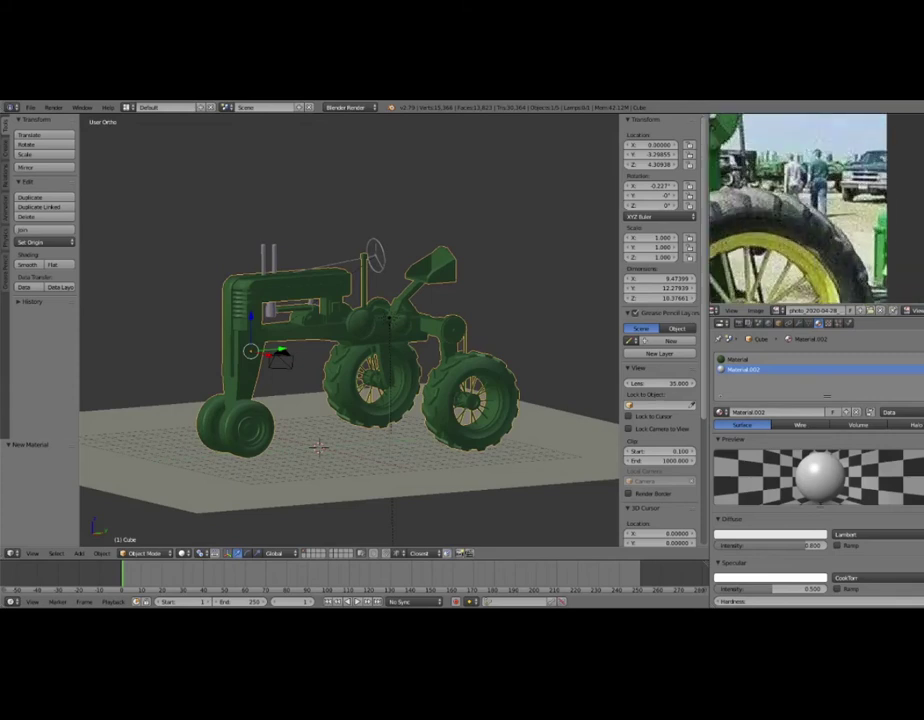
left_click_drag(745, 545, 800, 545)
left_click(770, 533)
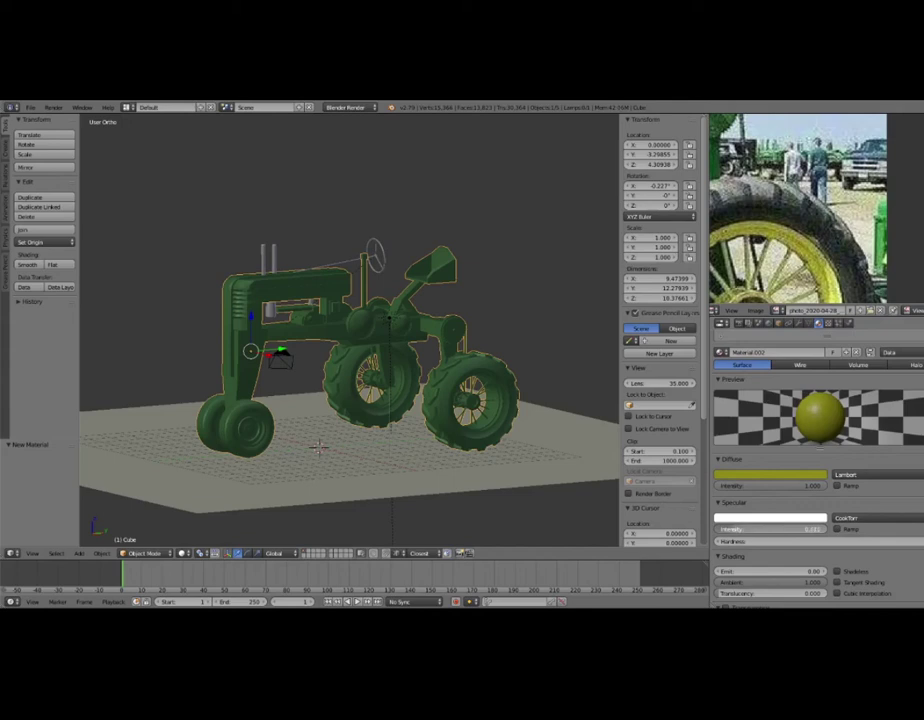
scroll(818, 450, "down", 1)
scroll(818, 450, "down", 1)
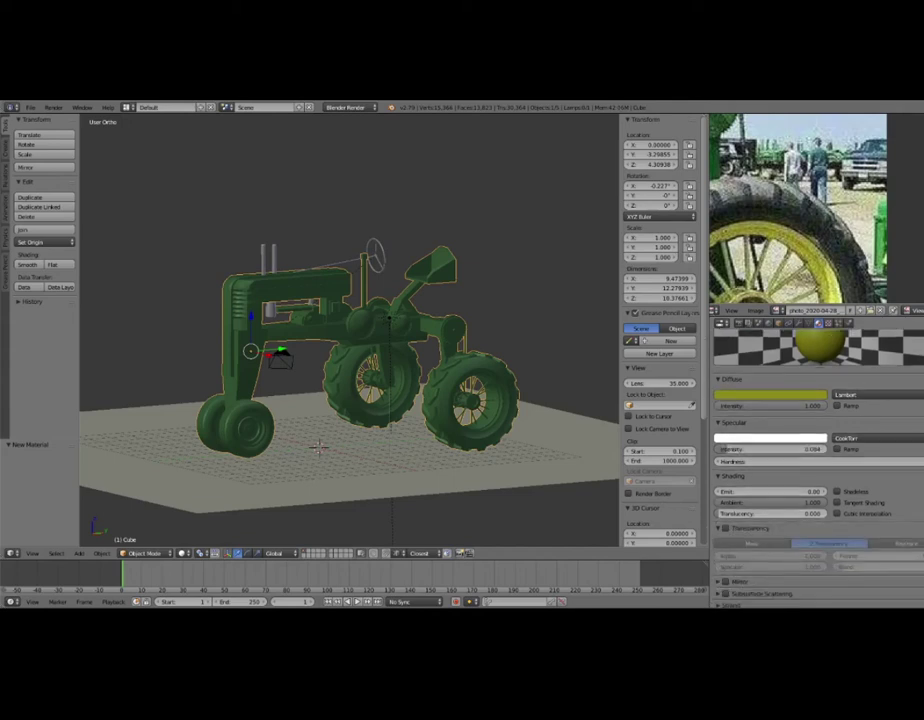
left_click(829, 323)
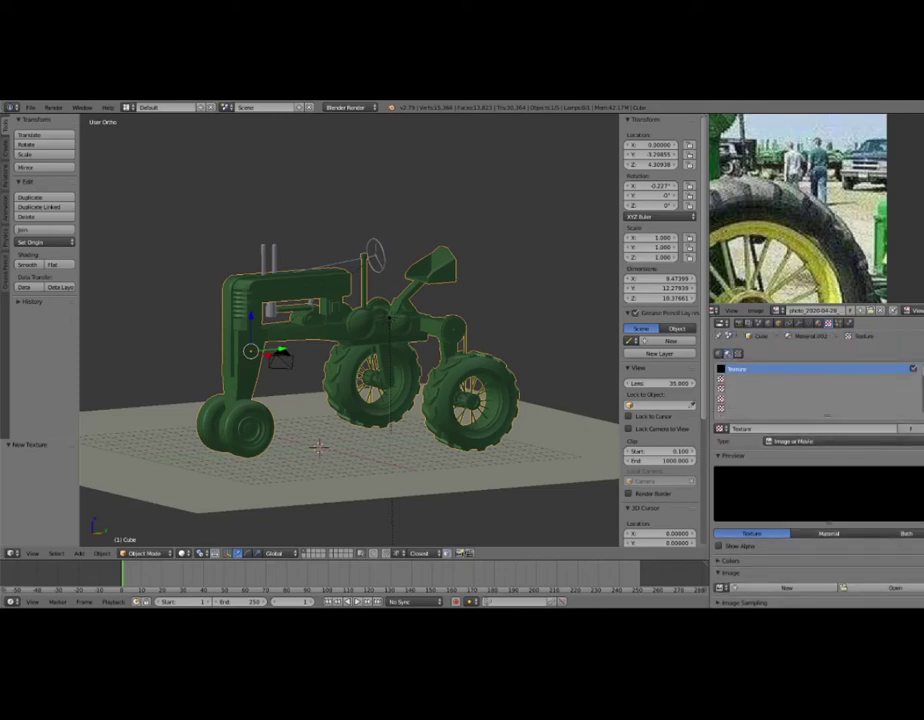
Change the texture type to Clouds, replace its magenta tint and preview it on the sphere.
left_click(800, 441)
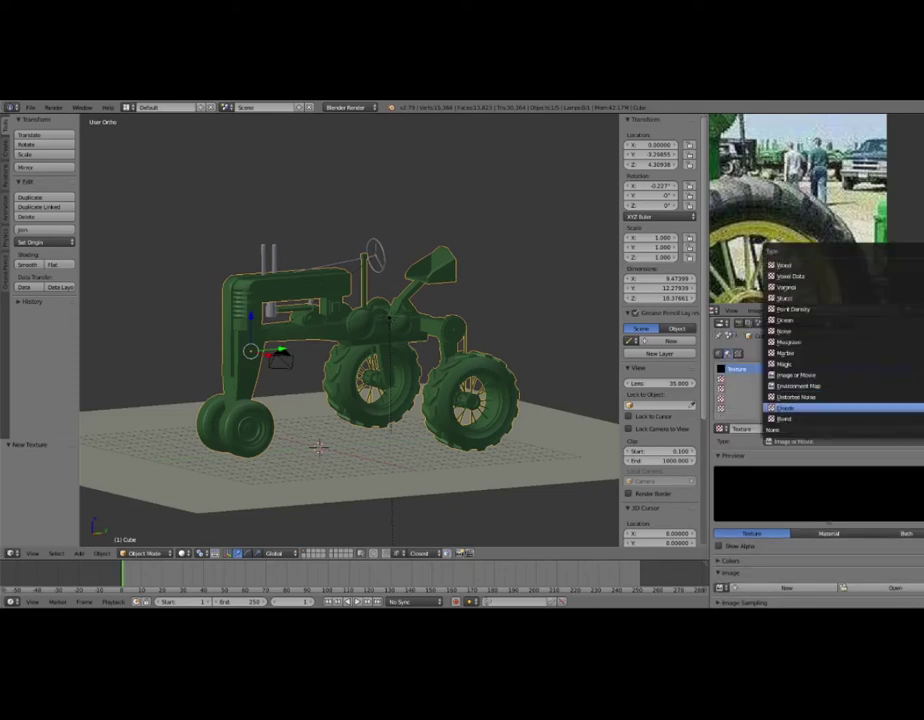
left_click(790, 408)
scroll(818, 460, "down", 2)
scroll(818, 460, "down", 2)
scroll(818, 460, "down", 2)
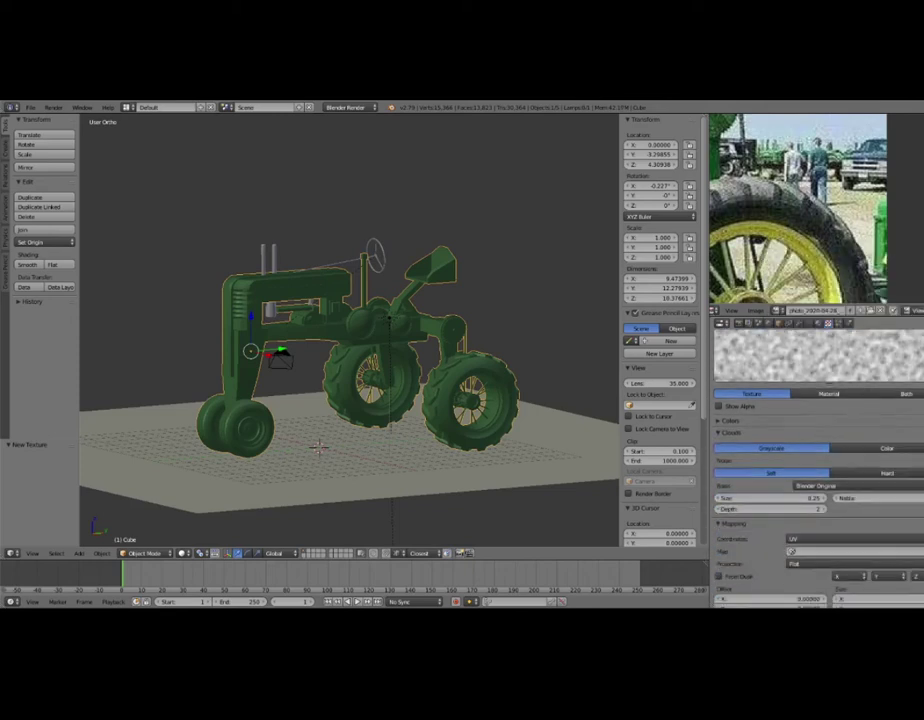
scroll(818, 460, "down", 2)
left_click(770, 562)
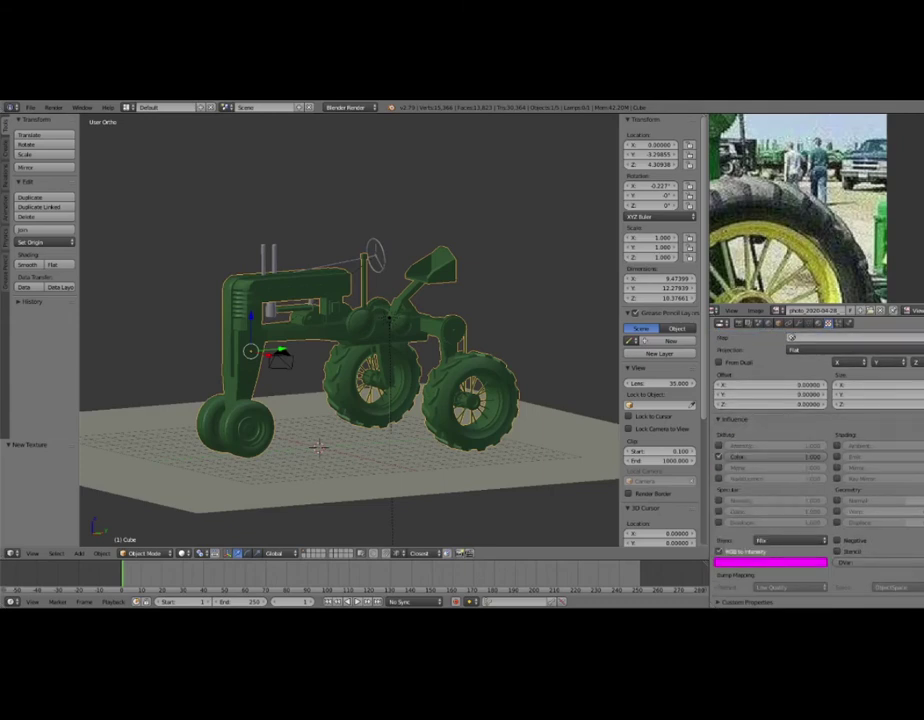
scroll(818, 460, "up", 4)
scroll(818, 460, "up", 4)
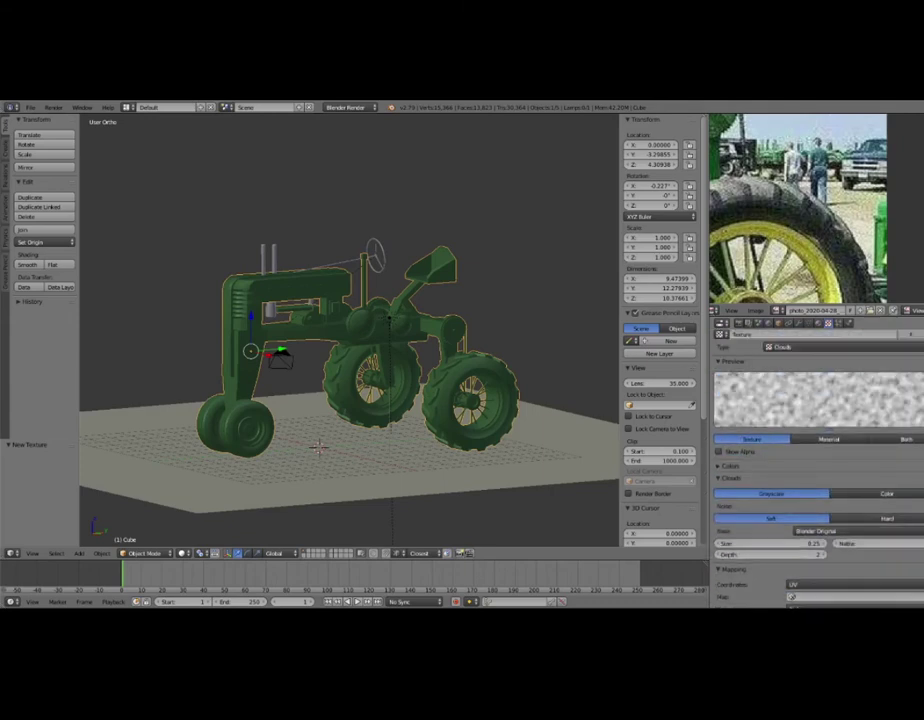
left_click(829, 439)
Map the Clouds texture with Generated coordinates and Cube projection, tinting it olive.
scroll(829, 439, "down", 3)
left_click(855, 471)
left_click(830, 450)
left_click(810, 484)
left_click(800, 458)
scroll(810, 460, "up", 3)
scroll(810, 460, "down", 3)
scroll(810, 460, "down", 1)
left_click(770, 563)
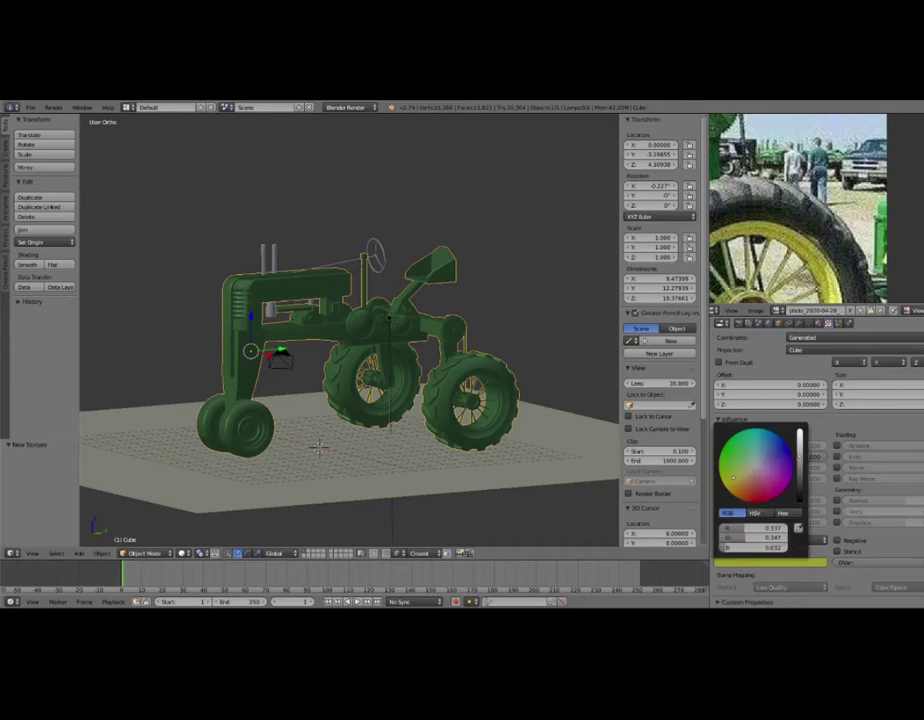
scroll(815, 460, "up", 4)
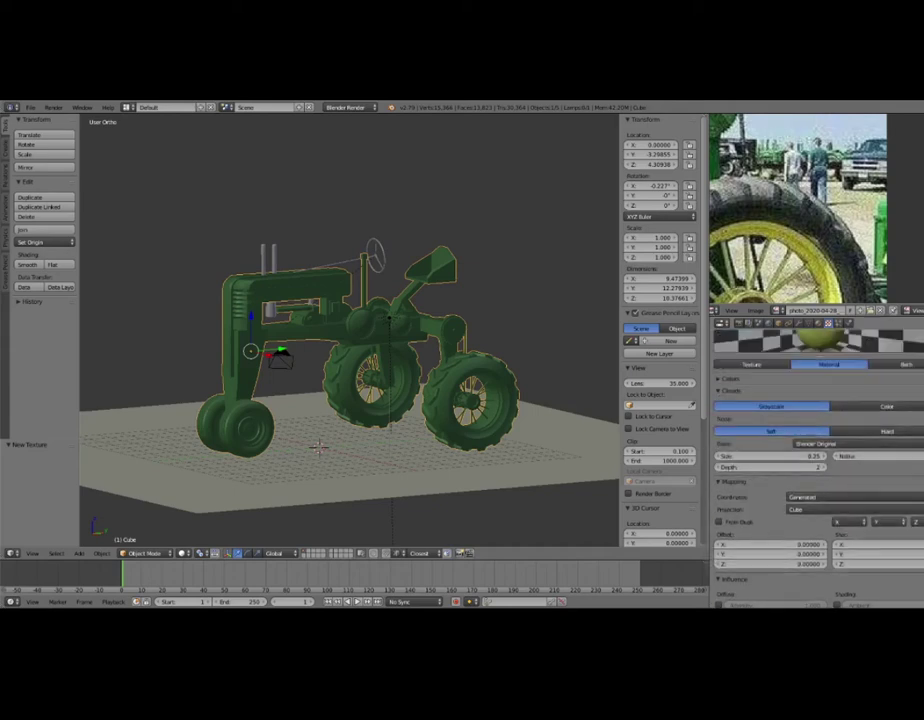
scroll(815, 460, "up", 1)
In Edit Mode, select the front wheel rim using linked selection and grow it.
key("shift+z")
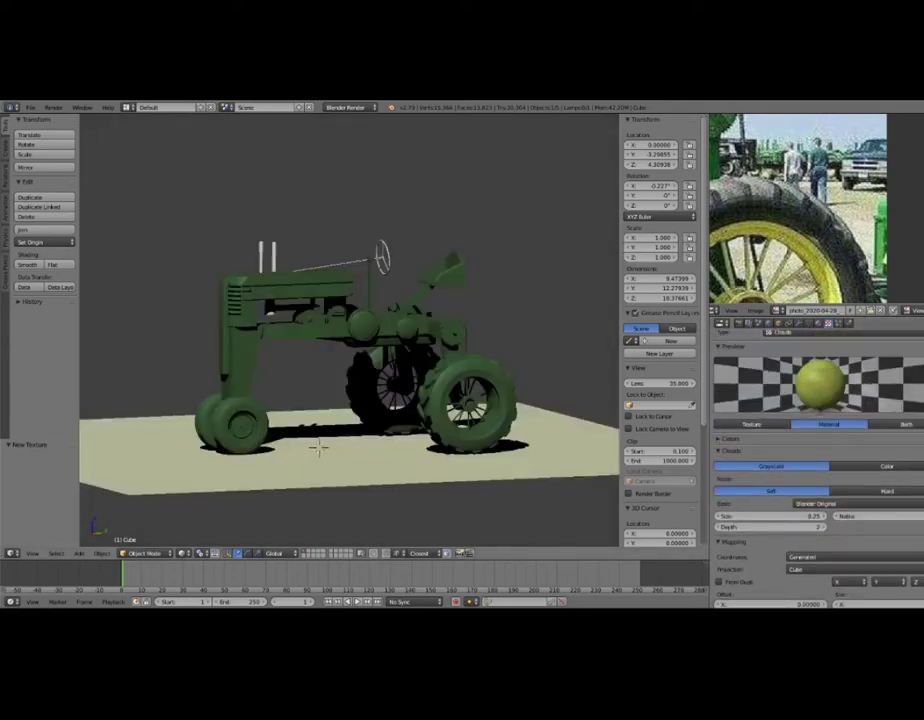
key("shift+z")
key("Tab")
scroll(310, 475, "up", 3)
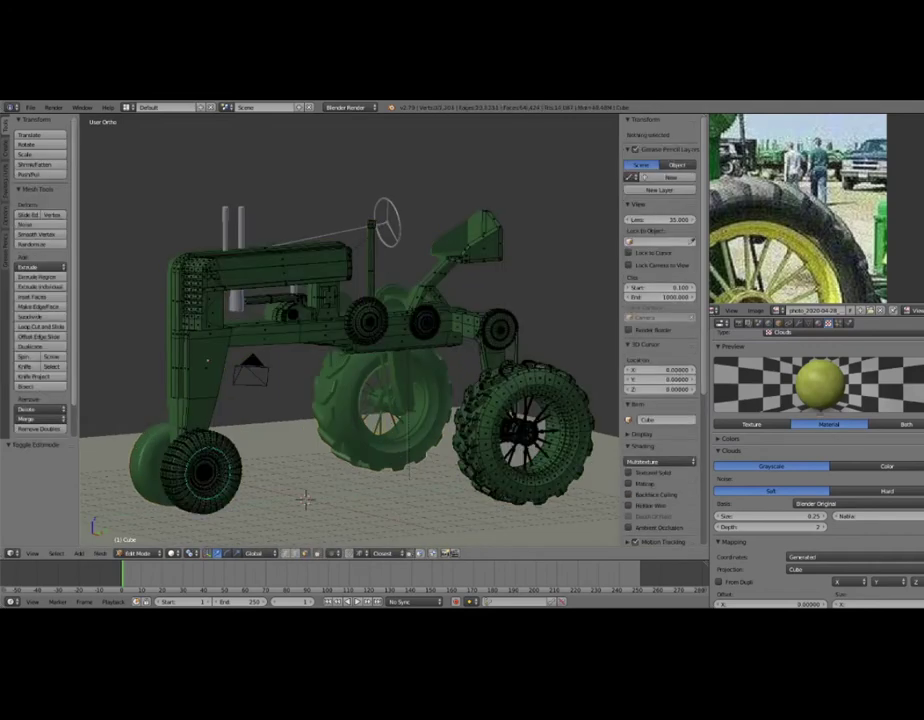
scroll(220, 500, "up", 2)
key("l")
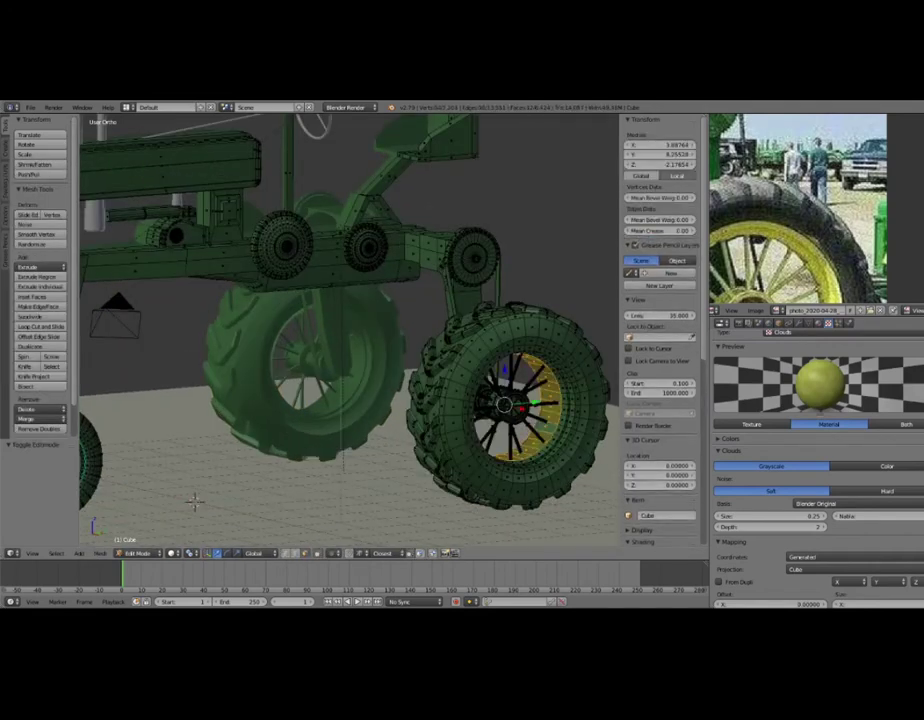
key("ctrl+KP_Add")
key("ctrl+KP_Add")
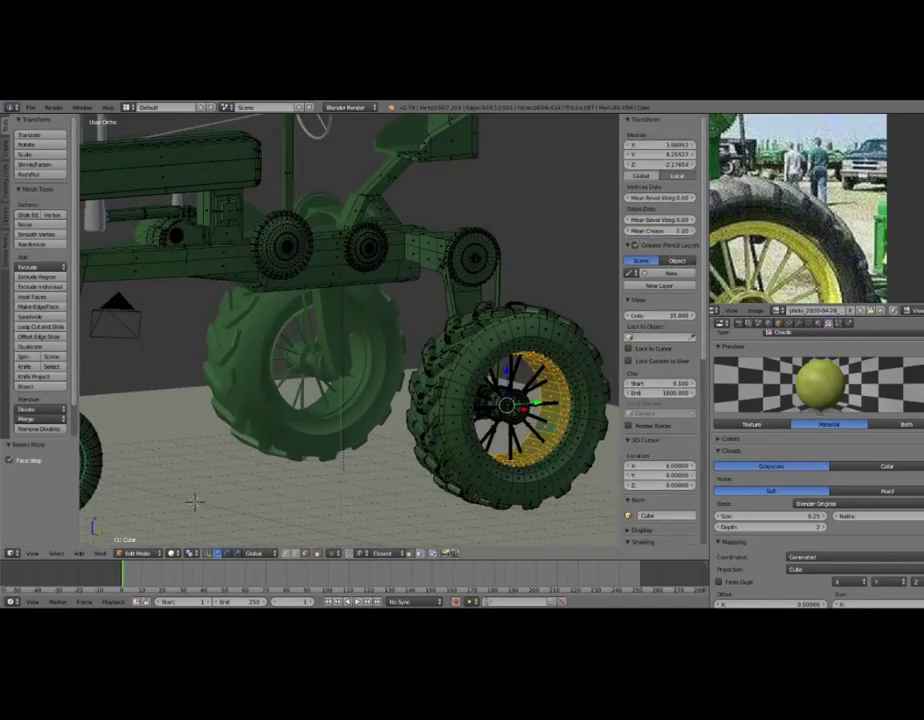
middle_click_drag(195, 502, 220, 474)
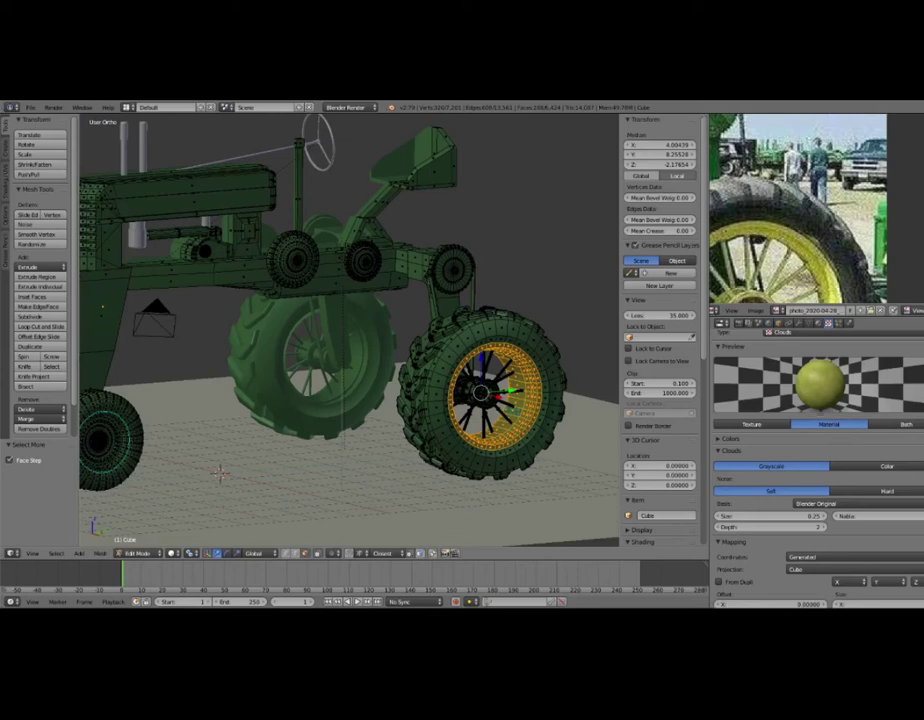
Assign yellow Material.002 to the selected rim and check it in rendered shading.
left_click(817, 322)
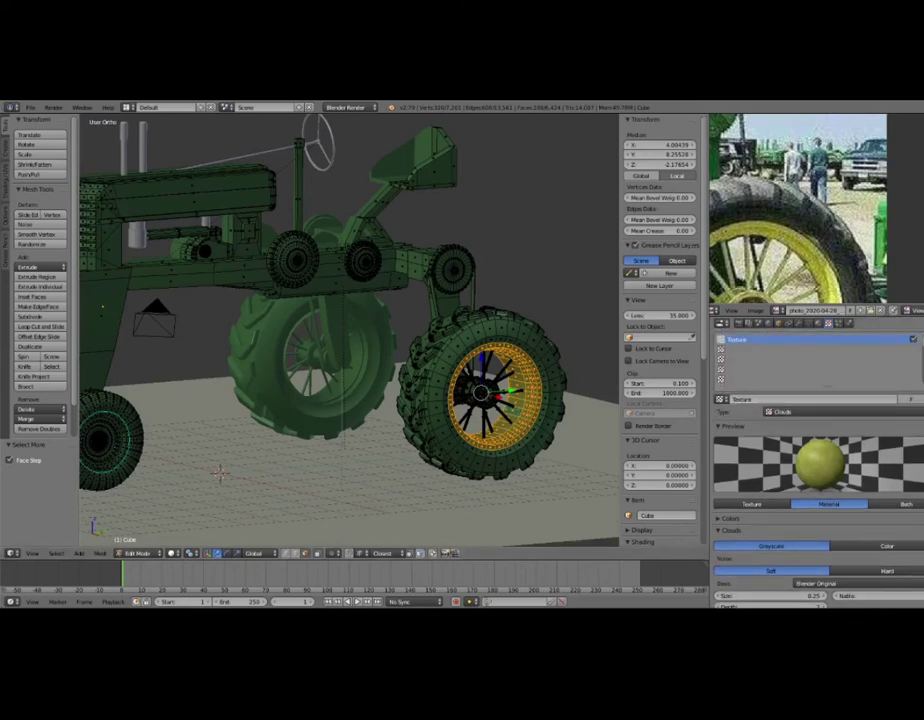
scroll(817, 450, "up", 3)
left_click(752, 352)
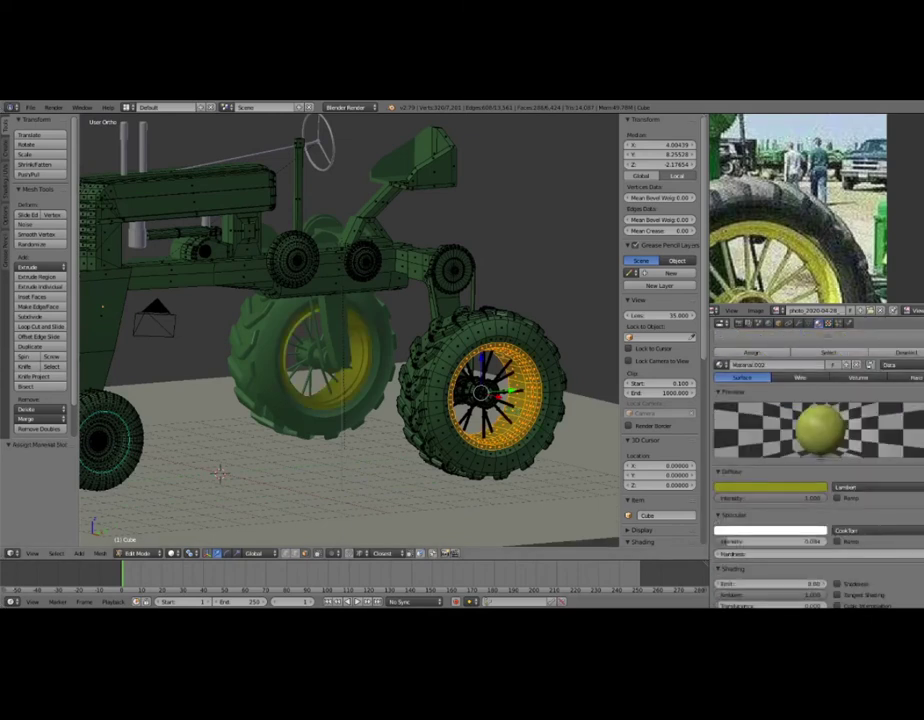
key("shift+z")
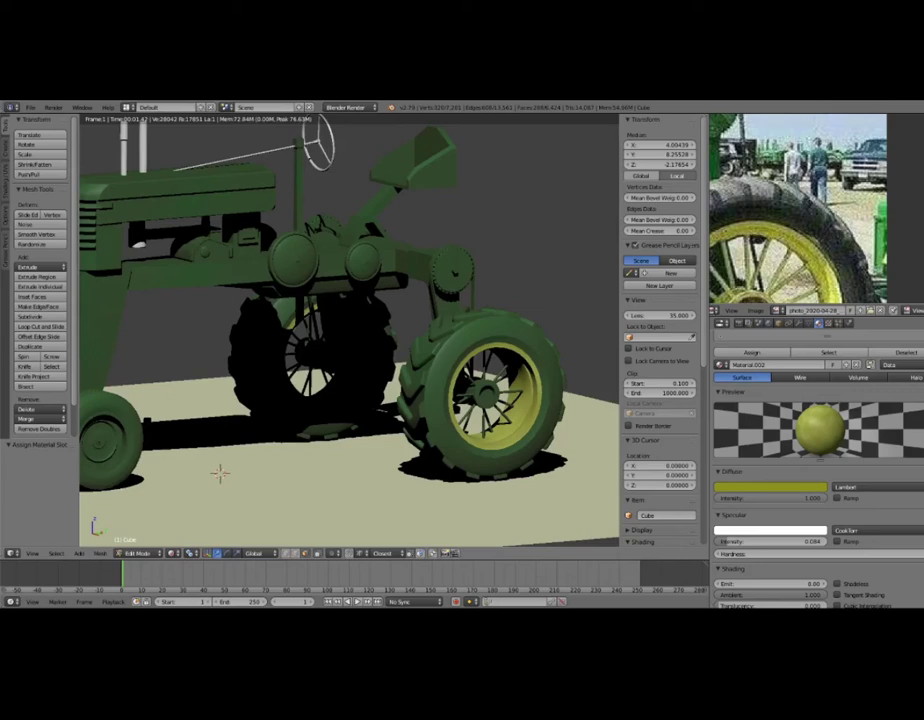
middle_click_drag(219, 473, 219, 481)
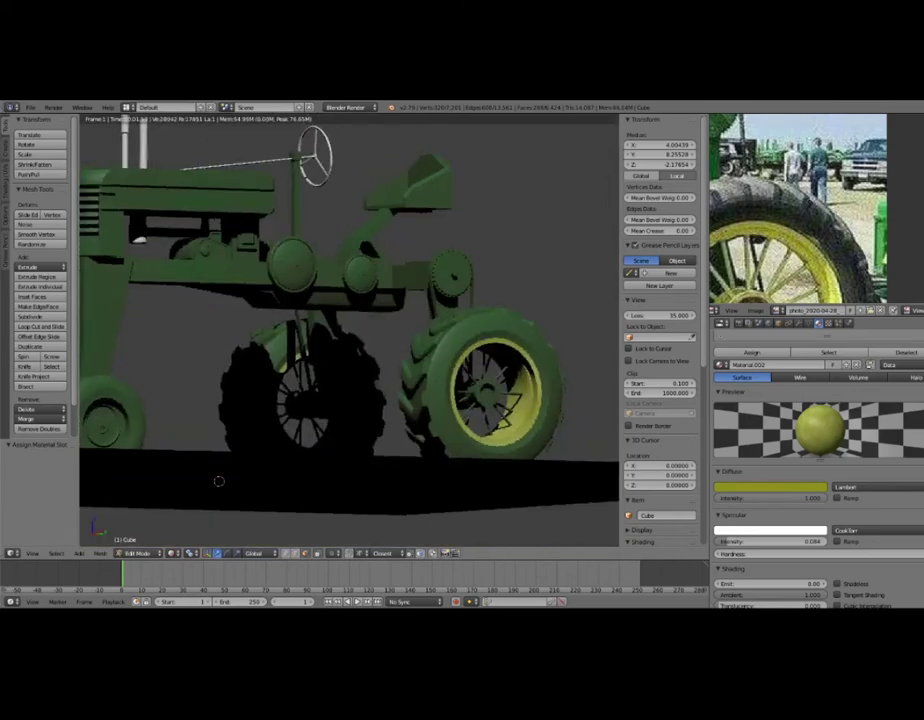
key("shift+z")
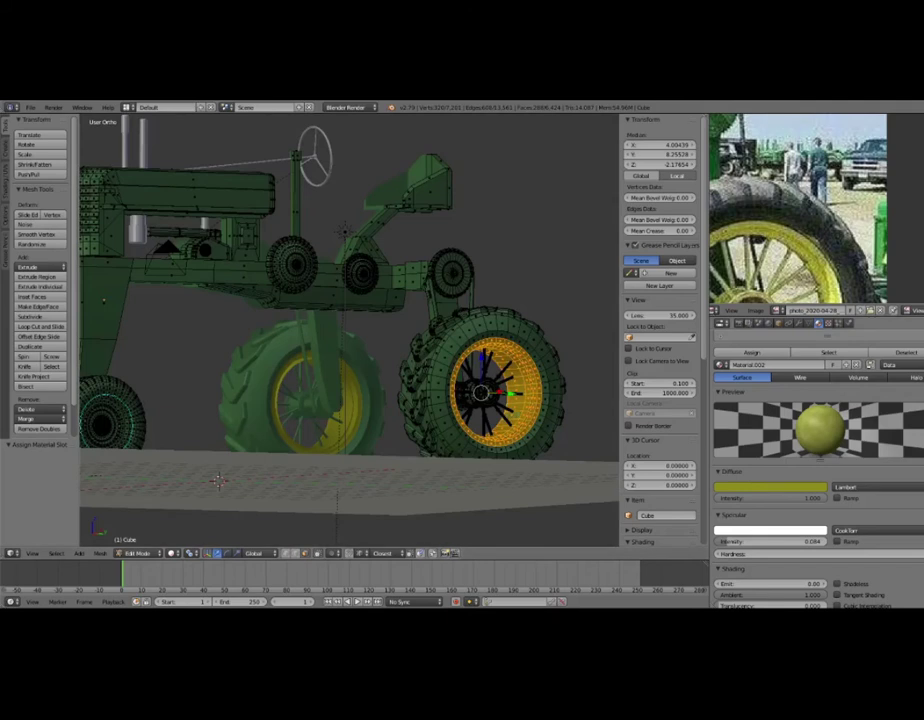
Enable a Diffuse Ramp on Material.002 with its second stop set to yellow.
left_click(770, 487)
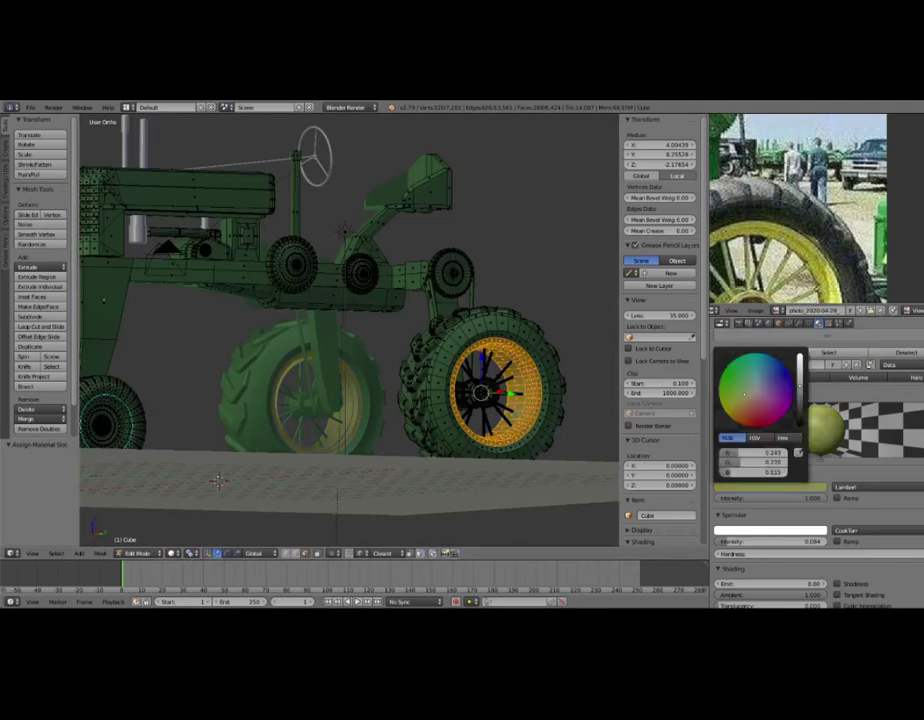
key("shift+z")
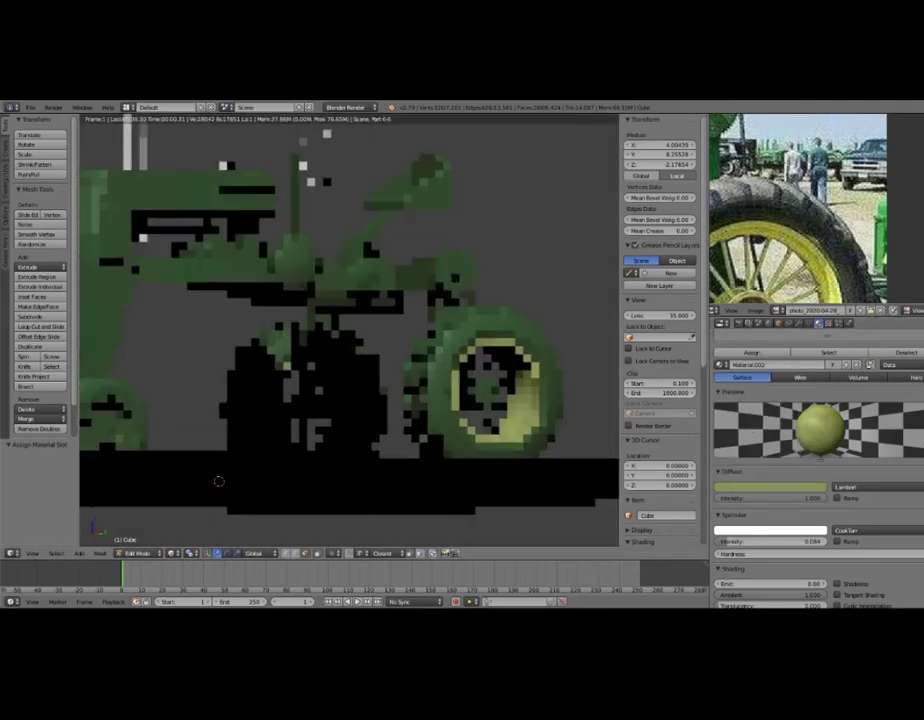
key("shift+z")
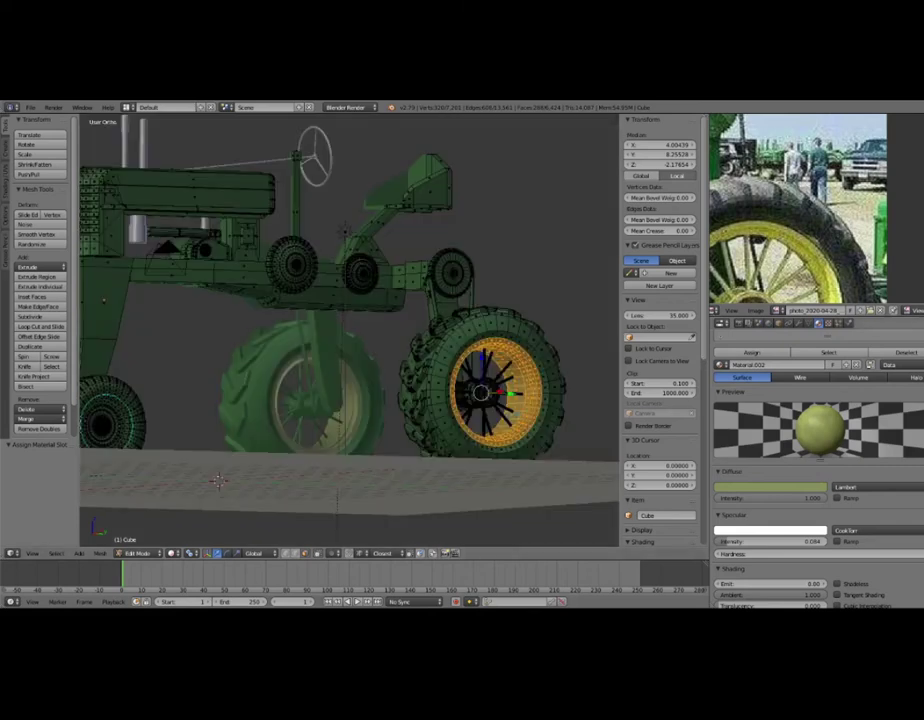
left_click(837, 498)
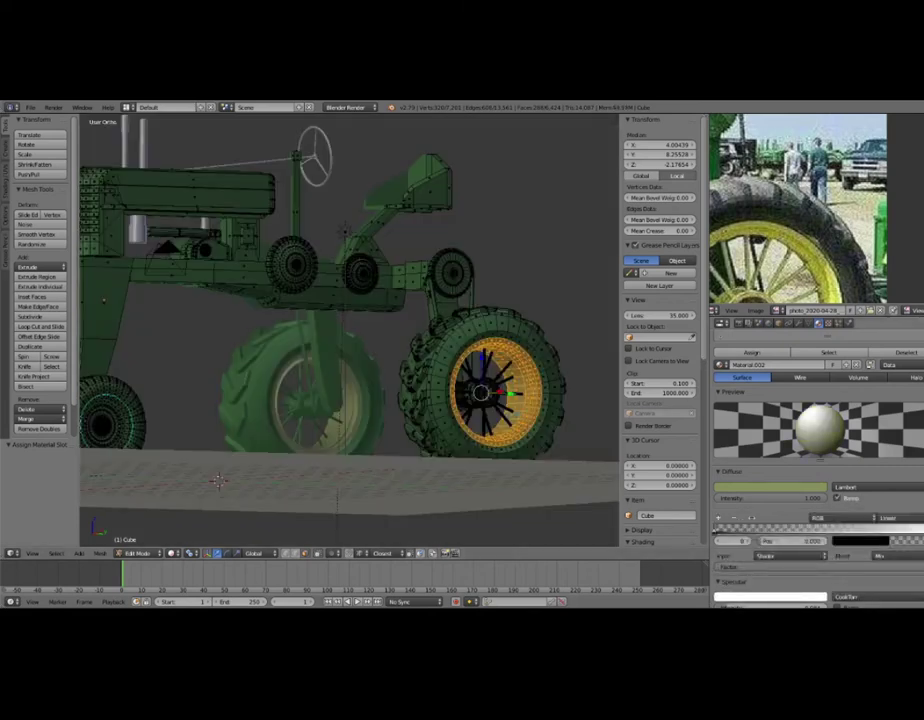
left_click(915, 527)
left_click(880, 541)
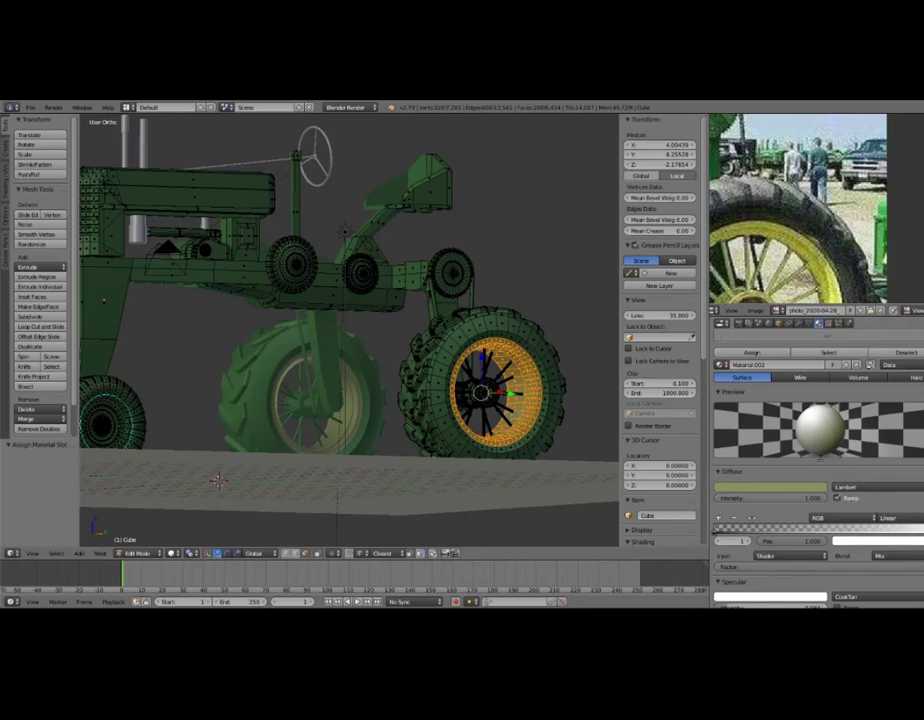
left_click(880, 541)
key("shift+z")
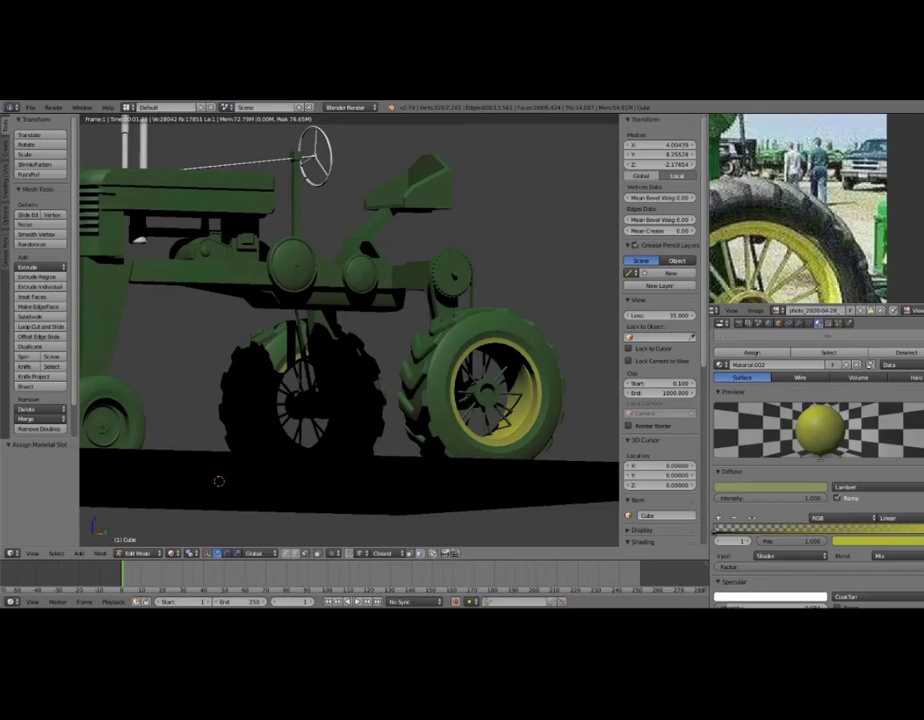
key("shift+z")
scroll(304, 447, "down", 3)
middle_click_drag(304, 447, 304, 445)
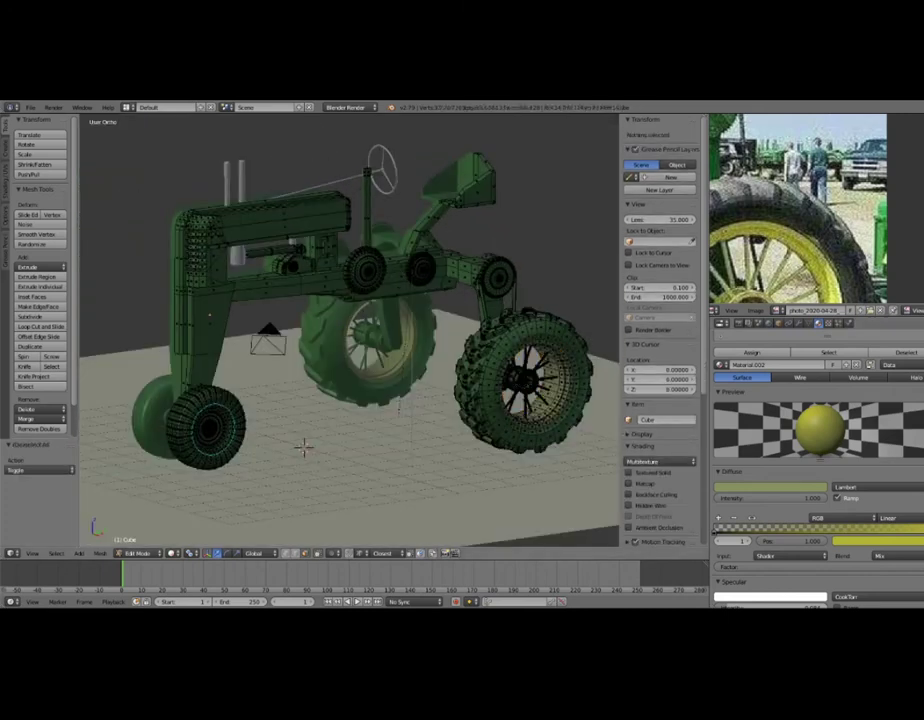
key("Tab")
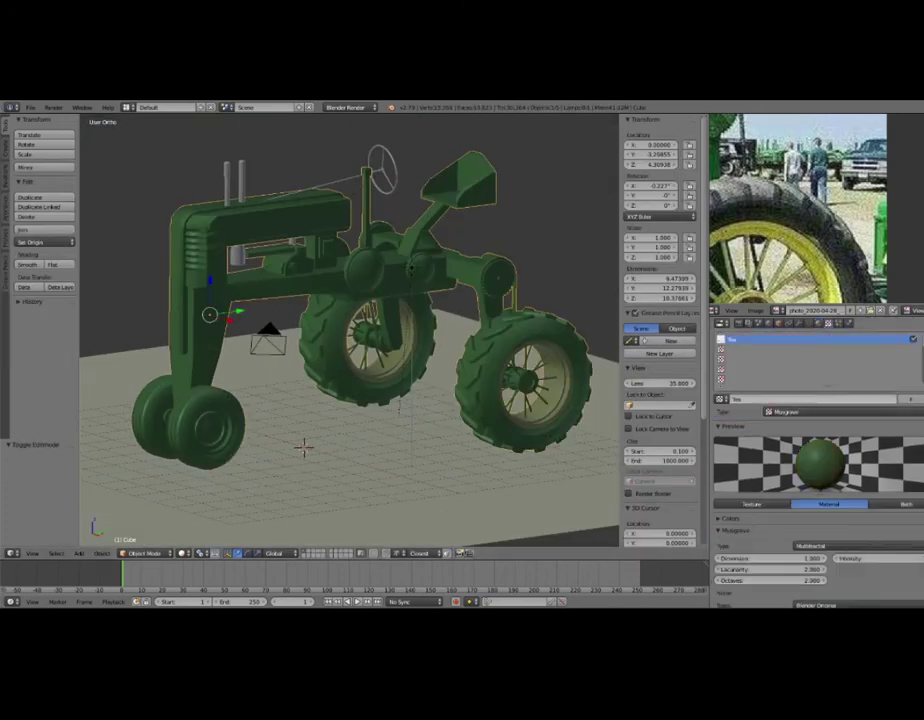
scroll(818, 450, "down", 5)
left_click(757, 540)
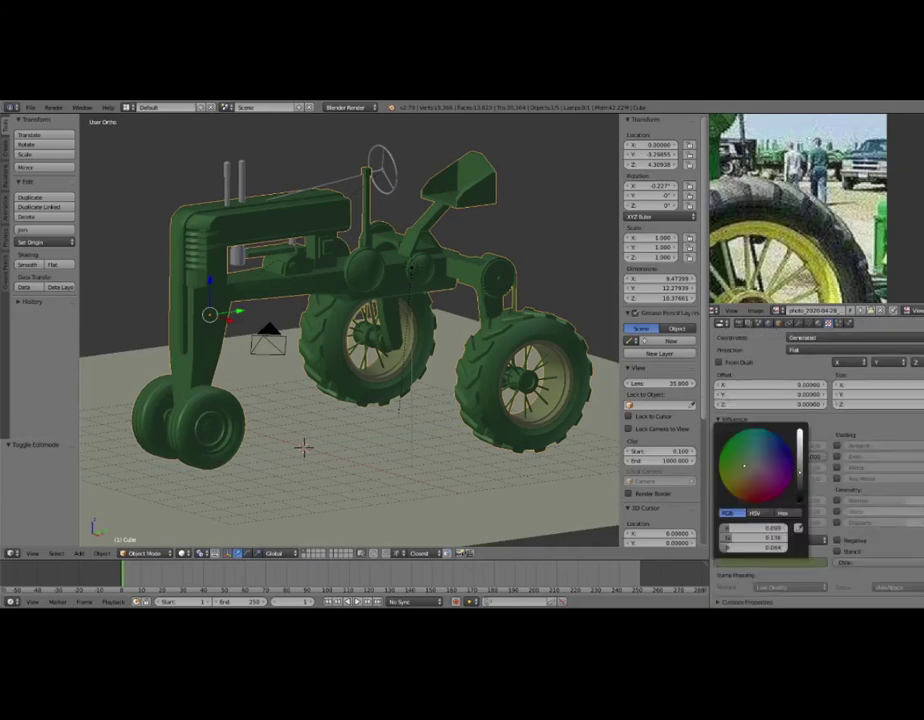
scroll(800, 480, "up", 3)
scroll(800, 480, "up", 3)
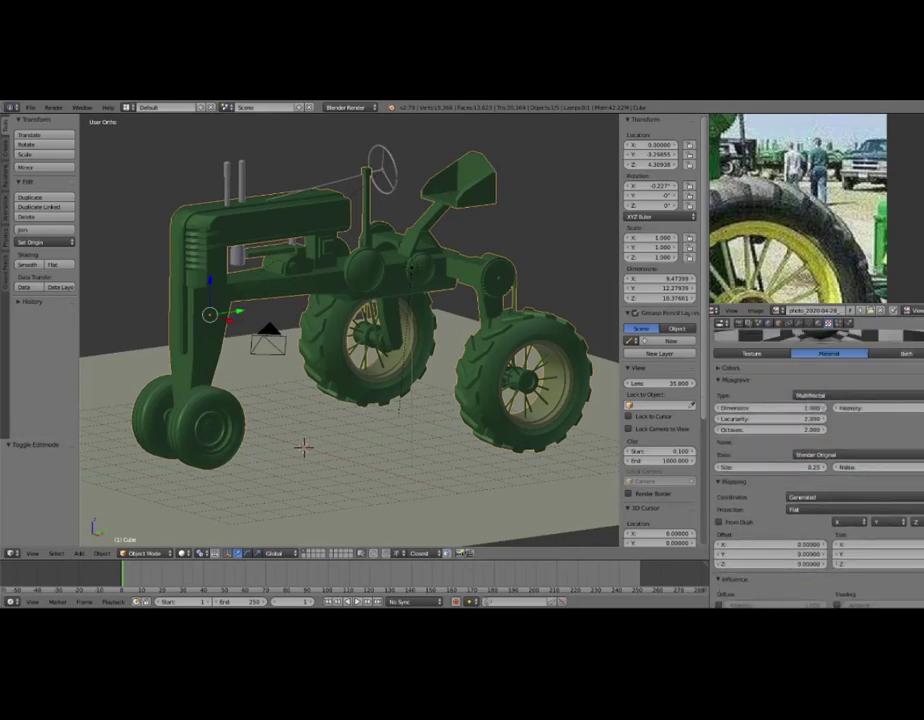
scroll(800, 480, "up", 3)
key("shift+z")
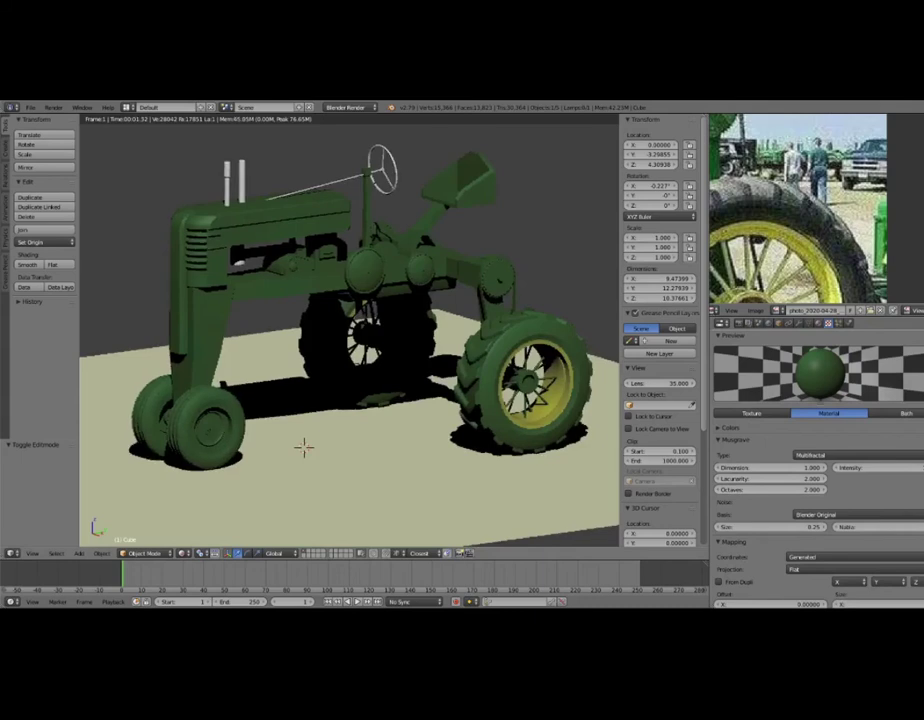
key("shift+z")
mouse_move(303, 443)
middle_mouse_down()
mouse_move(377, 453)
mouse_move(301, 450)
mouse_move(305, 478)
mouse_move(490, 430)
middle_mouse_up()
key("Tab")
scroll(301, 450, "up", 4)
Circle-select the rear wheel's hub spokes in wireframe view.
key("z")
key("c")
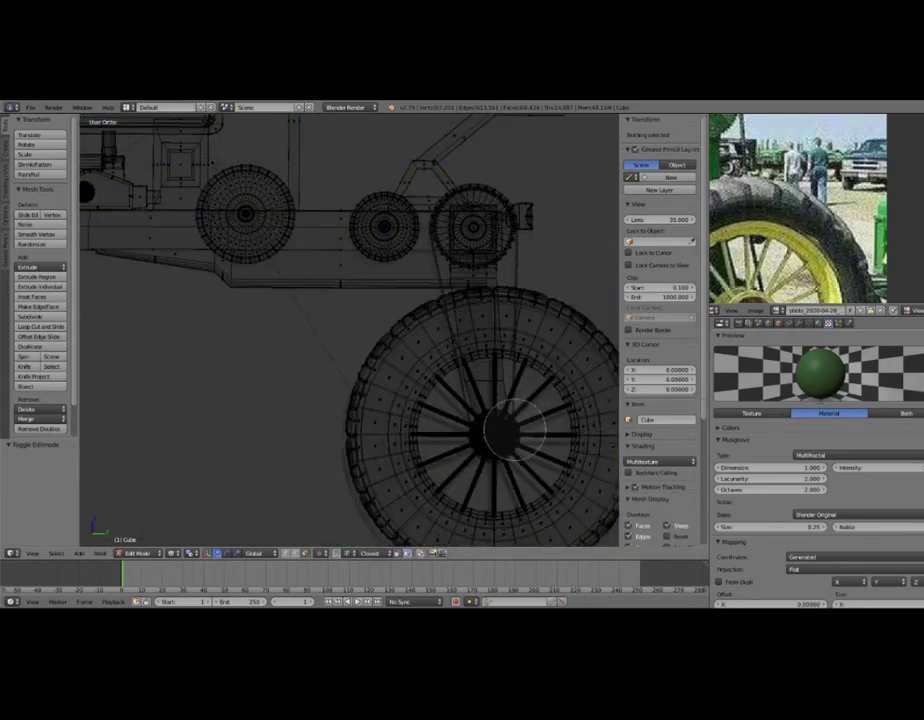
left_click(490, 430)
key("Escape")
key("z")
middle_click_drag(490, 430, 430, 410)
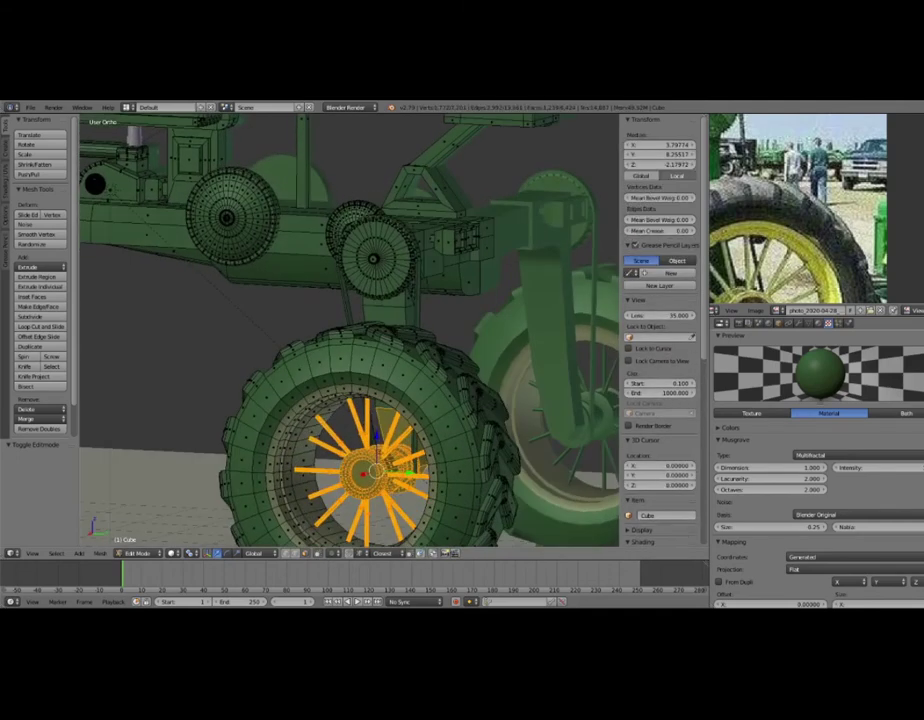
mouse_move(430, 410)
middle_mouse_down()
mouse_move(404, 237)
mouse_move(409, 324)
mouse_move(440, 323)
middle_mouse_up()
scroll(404, 237, "up", 2)
Remove the axle end from the hub selection with circle select.
key("z")
key("c")
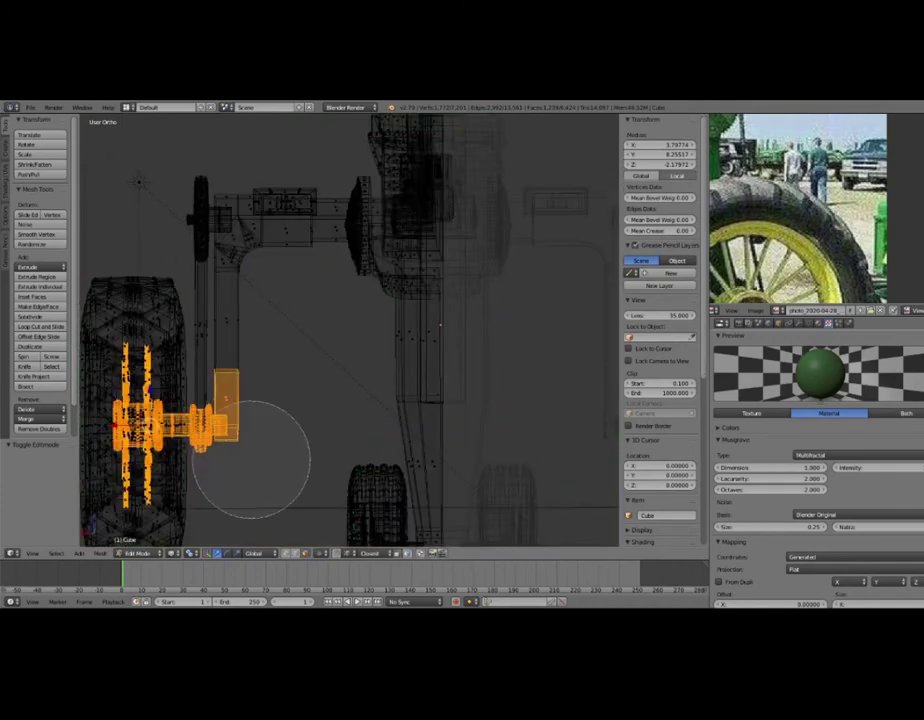
middle_click_drag(258, 392, 247, 423)
key("Escape")
middle_click_drag(182, 312, 199, 505)
key("z")
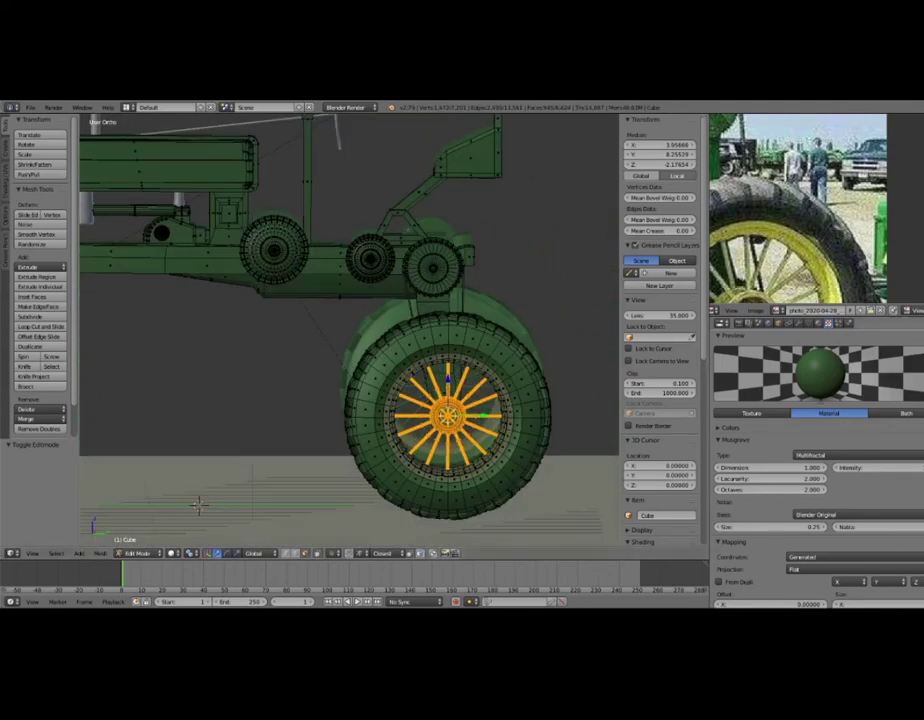
scroll(815, 460, "up", 5)
Assign yellow Material.002 to the hub spokes and check them in rendered shading.
left_click(817, 323)
left_click(752, 369)
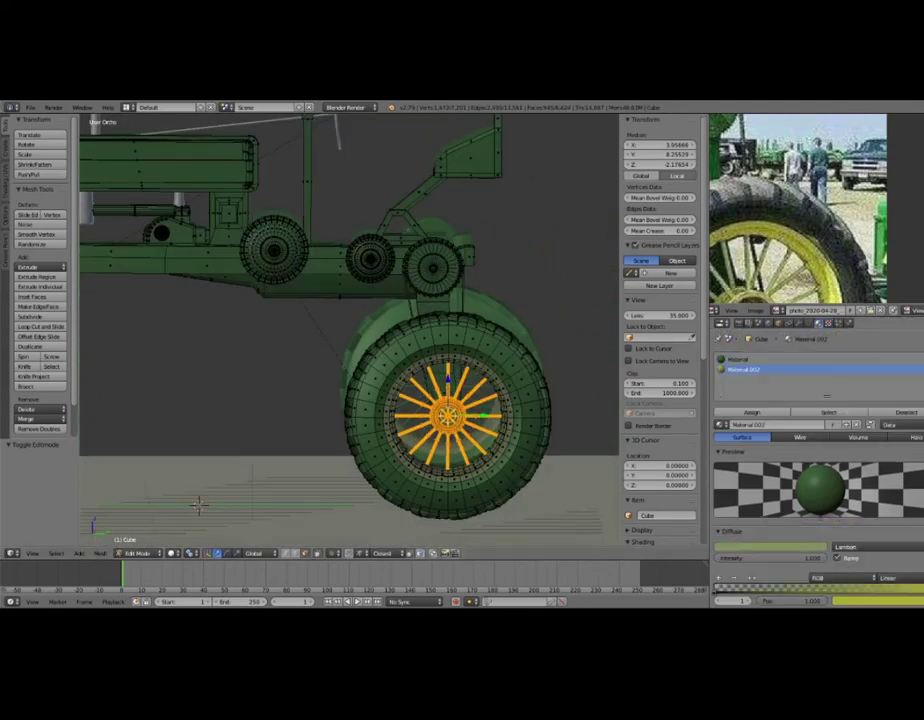
left_click(752, 413)
key("a")
scroll(220, 480, "down", 3)
key("shift+z")
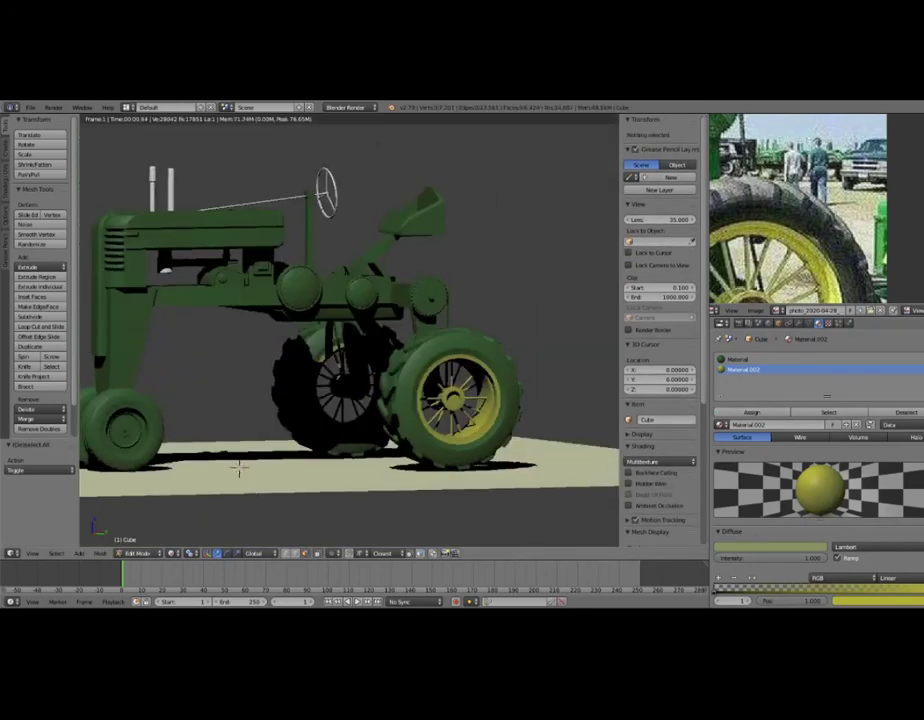
key("shift+z")
middle_click_drag(240, 470, 140, 537)
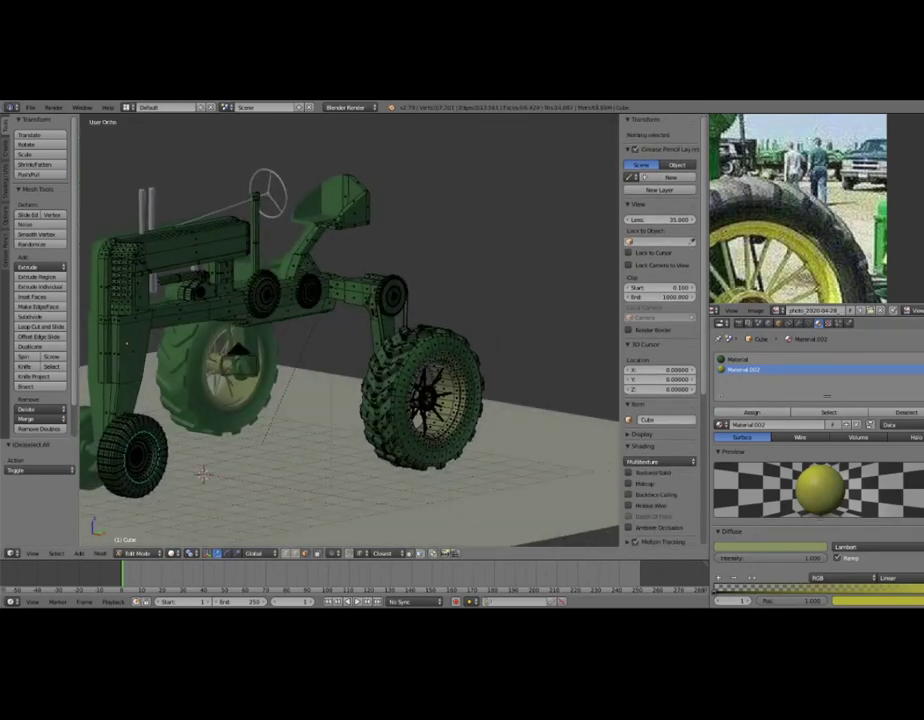
scroll(140, 537, "up", 3)
Add a new material slot with a fresh Material.003 and set its diffuse colour.
left_click(918, 357)
left_click(780, 404)
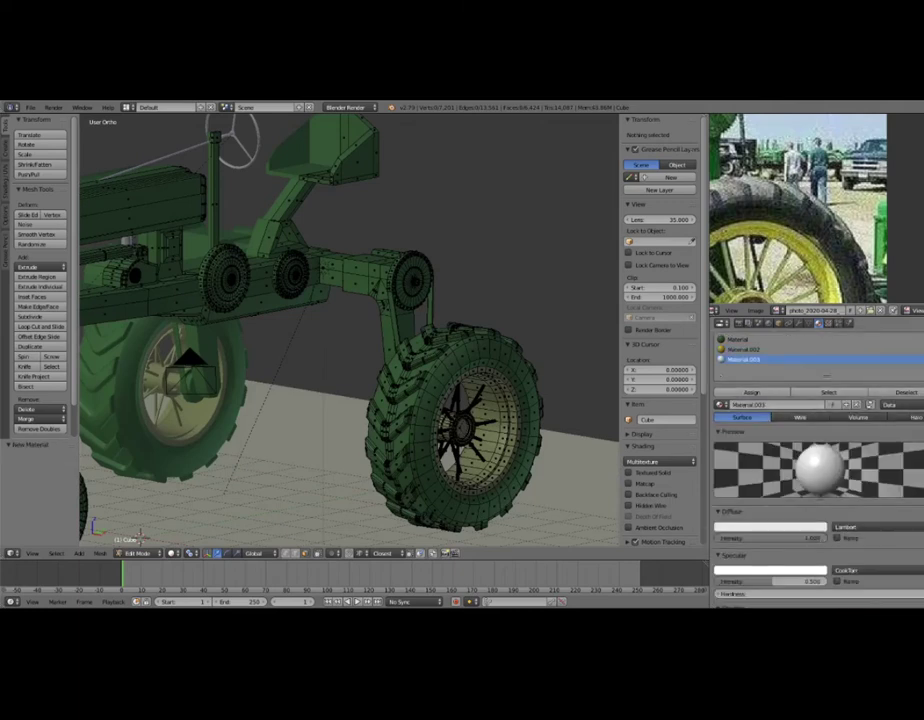
left_click(770, 526)
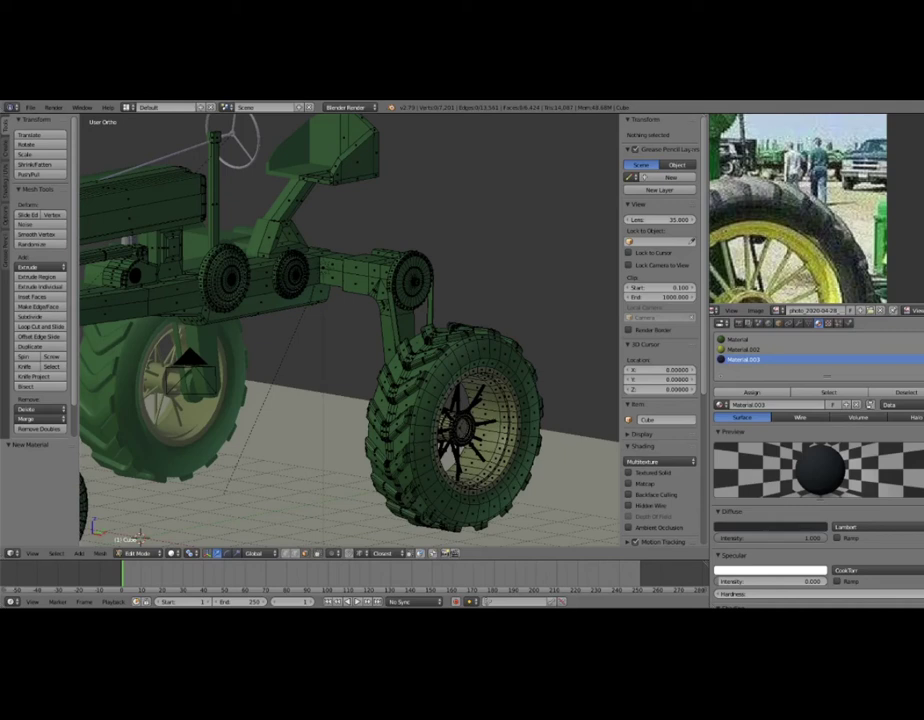
Give Material.003 a Musgrave texture, set its influence colour and preview it on the sphere.
left_click(826, 323)
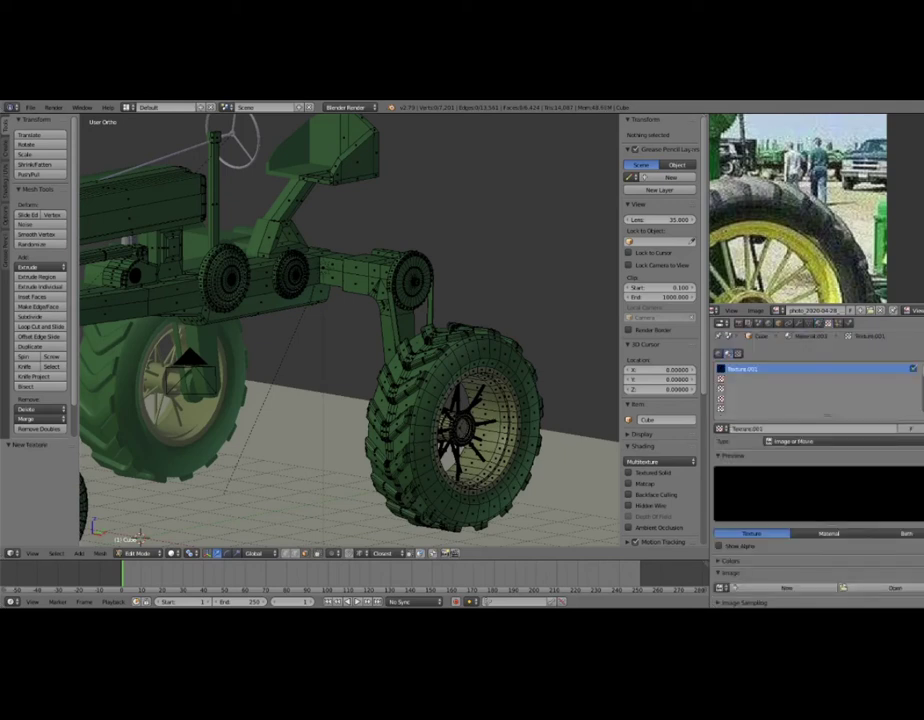
scroll(820, 420, "down", 1)
left_click(790, 421)
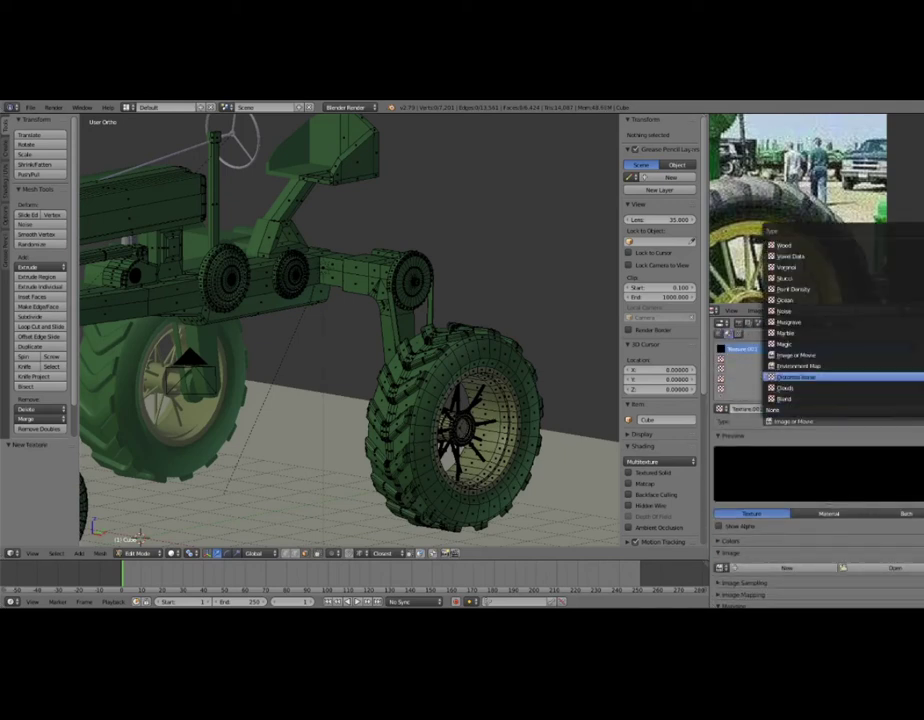
left_click(790, 322)
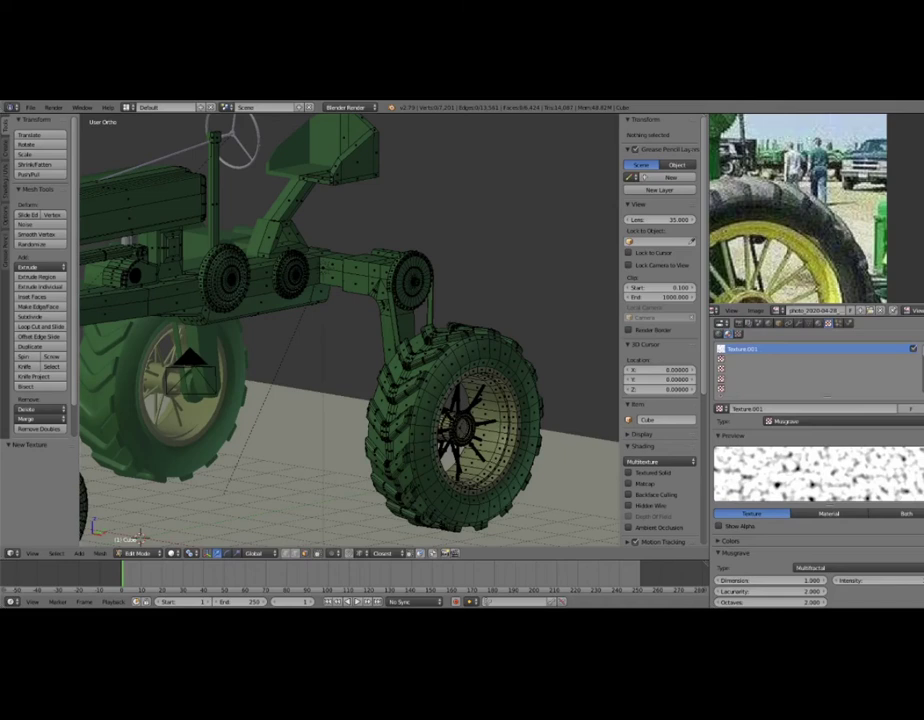
scroll(790, 380, "down", 4)
scroll(791, 402, "down", 5)
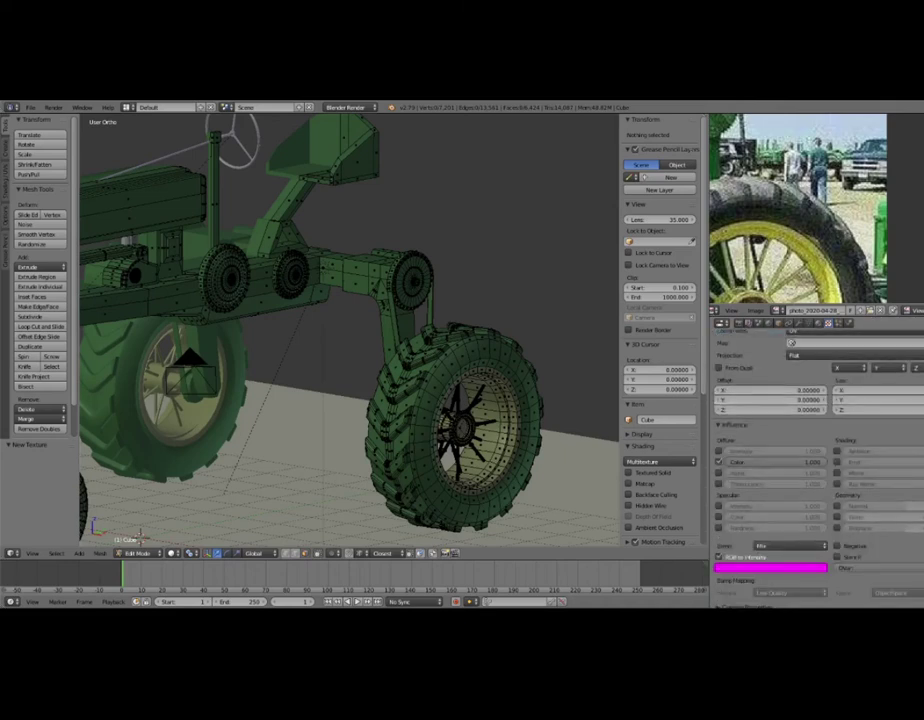
left_click(770, 567)
scroll(792, 400, "up", 5)
scroll(792, 400, "up", 5)
scroll(792, 400, "up", 3)
left_click(829, 453)
Map the Musgrave texture with Generated coordinates and Cube projection.
scroll(820, 450, "down", 1)
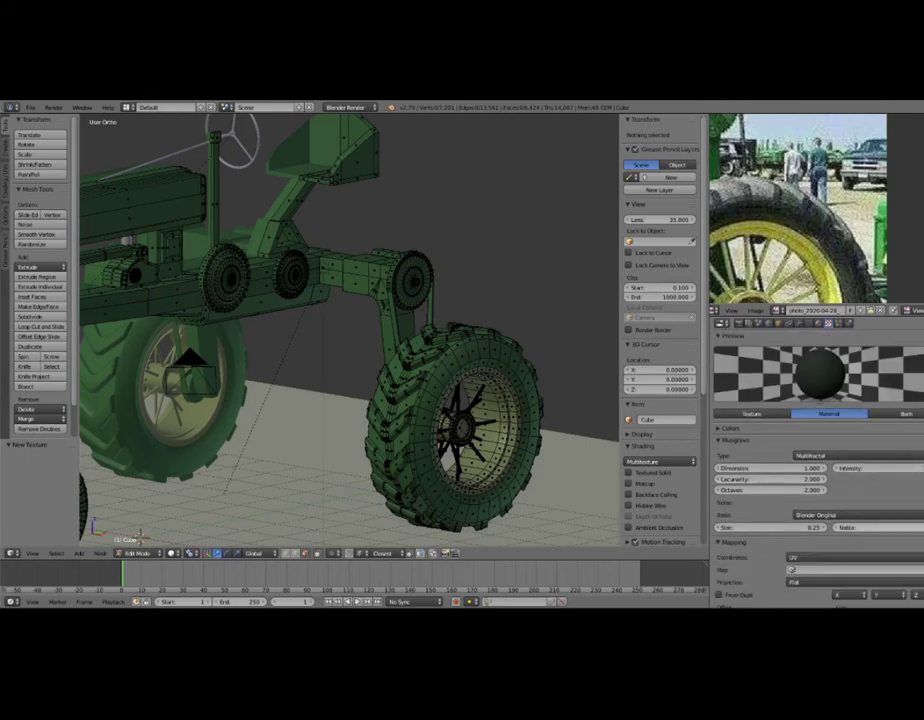
left_click(800, 557)
left_click(800, 525)
left_click(800, 570)
left_click(796, 547)
scroll(300, 400, "down", 3)
scroll(173, 503, "up", 3)
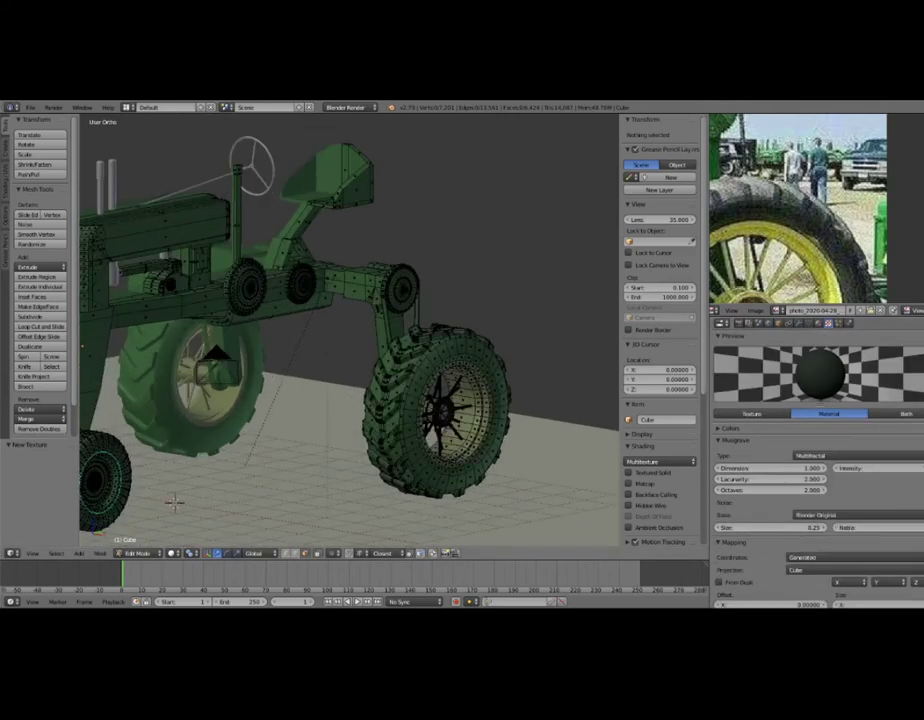
Select the front wheel mesh, then deselect the yellow rim faces to leave only the tyre.
key("ctrl+l")
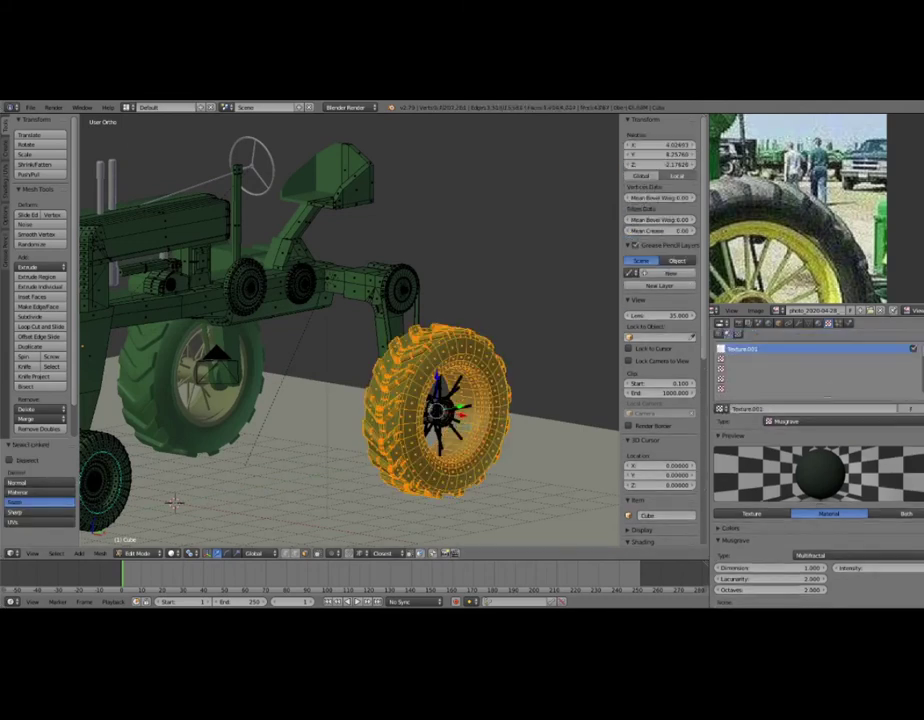
left_click(745, 349)
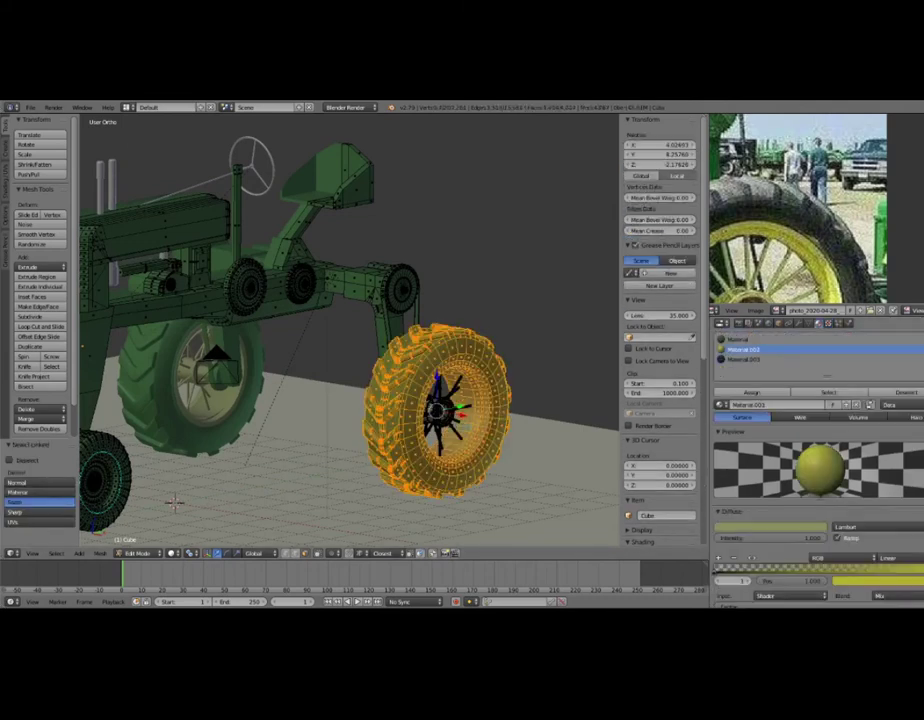
left_click(900, 392)
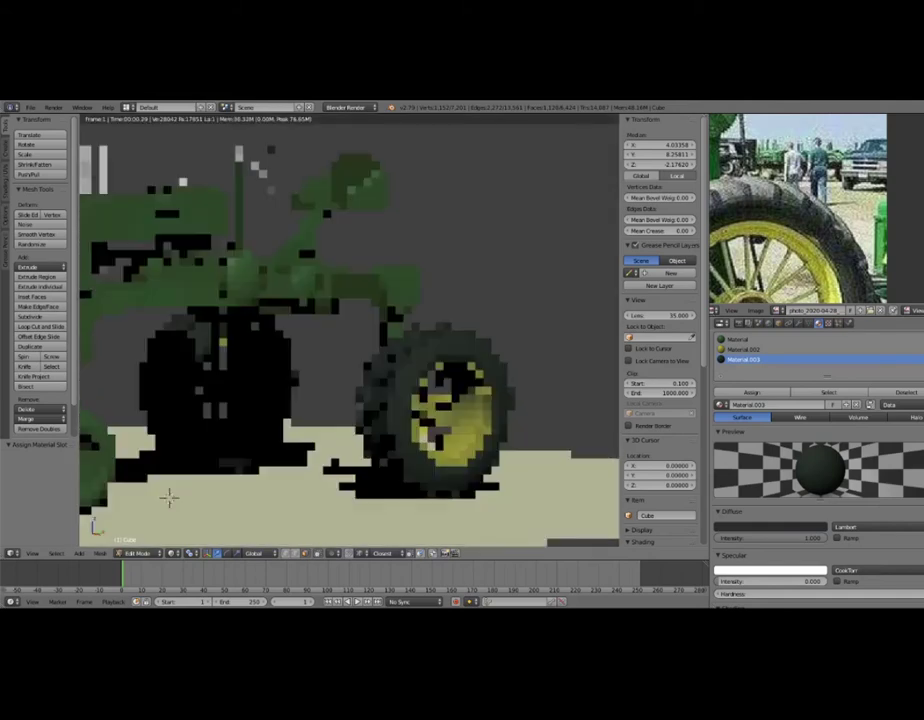
key("shift+z")
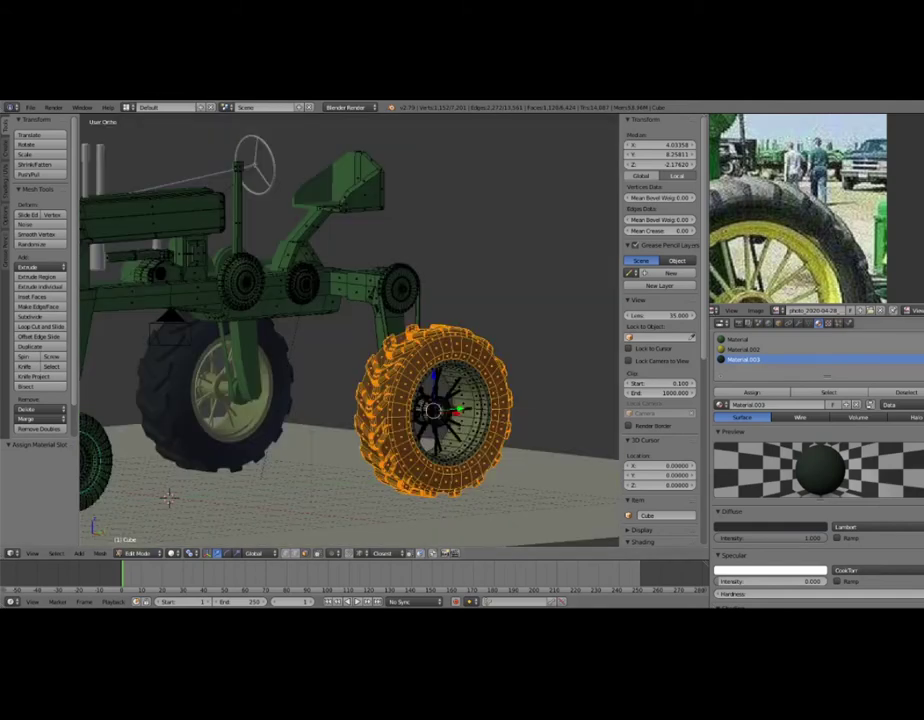
left_click(817, 323)
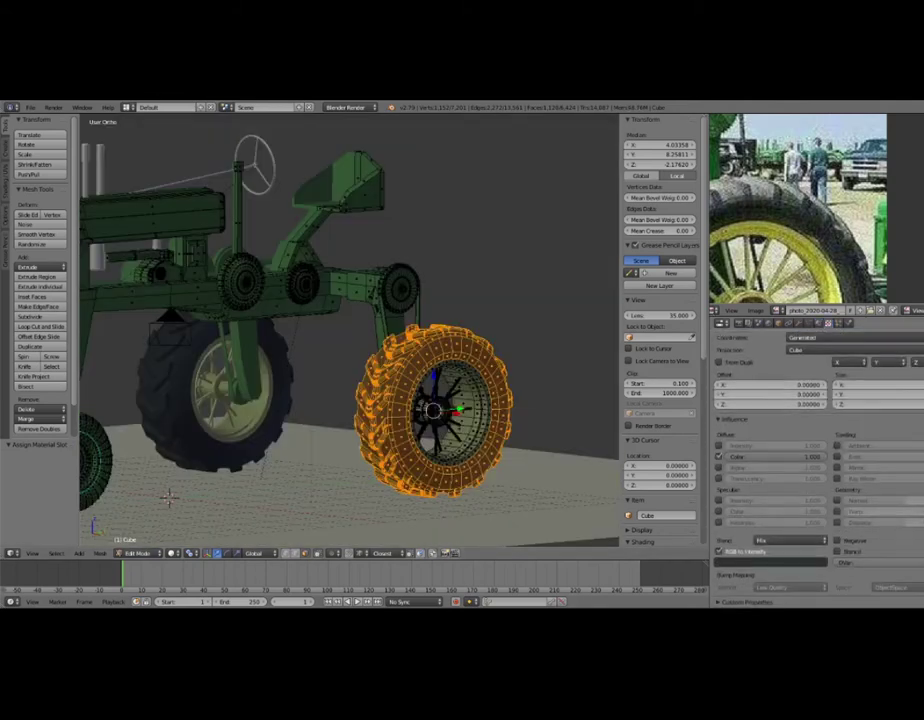
Darken the Musgrave texture's influence colour to a dark grey, checking in rendered previews.
left_click(770, 551)
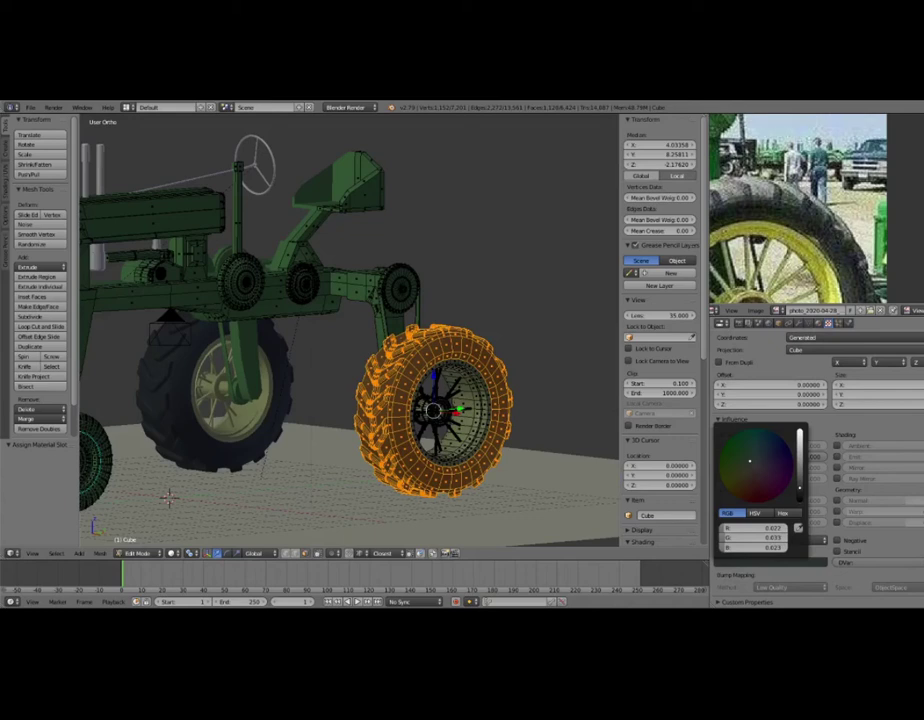
left_click_drag(750, 460, 750, 462)
key("shift+z")
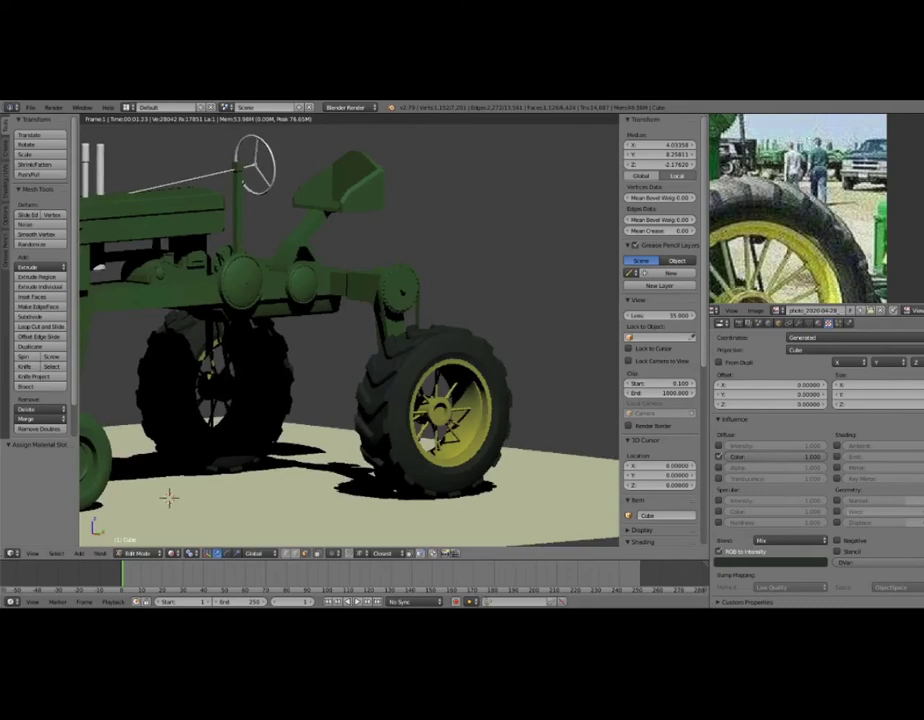
key("shift+z")
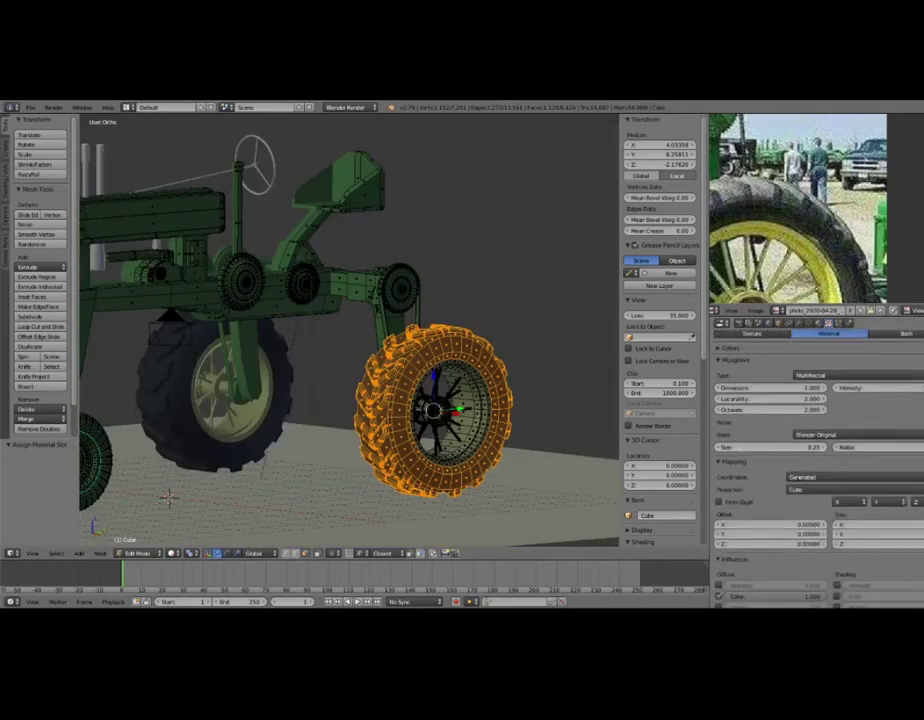
scroll(815, 450, "down", 4)
left_click(770, 563)
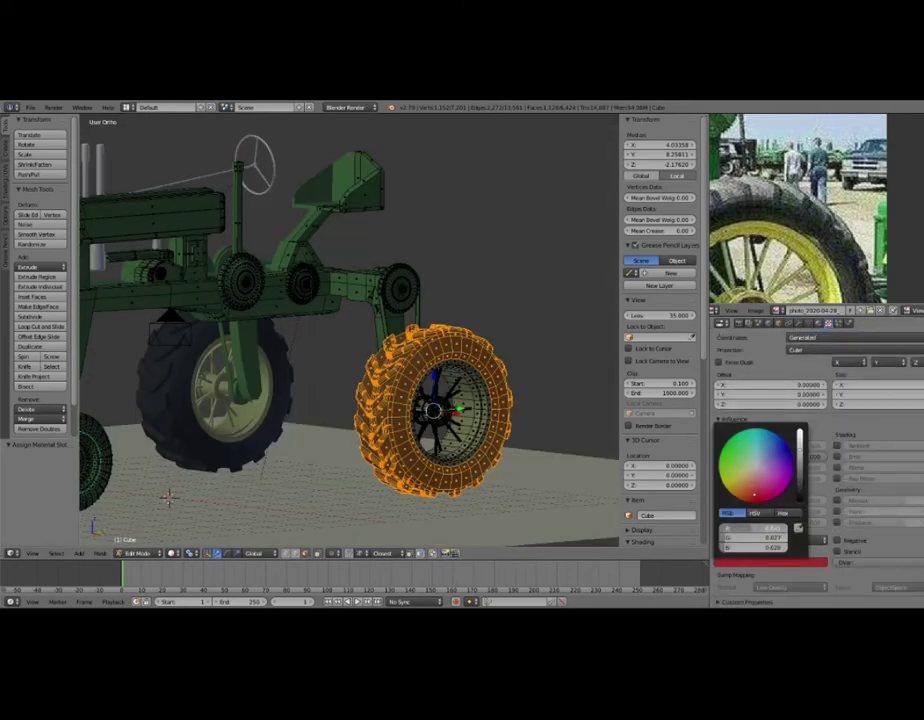
mouse_move(754, 493)
left_mouse_down()
mouse_move(757, 465)
mouse_move(800, 468)
left_mouse_up()
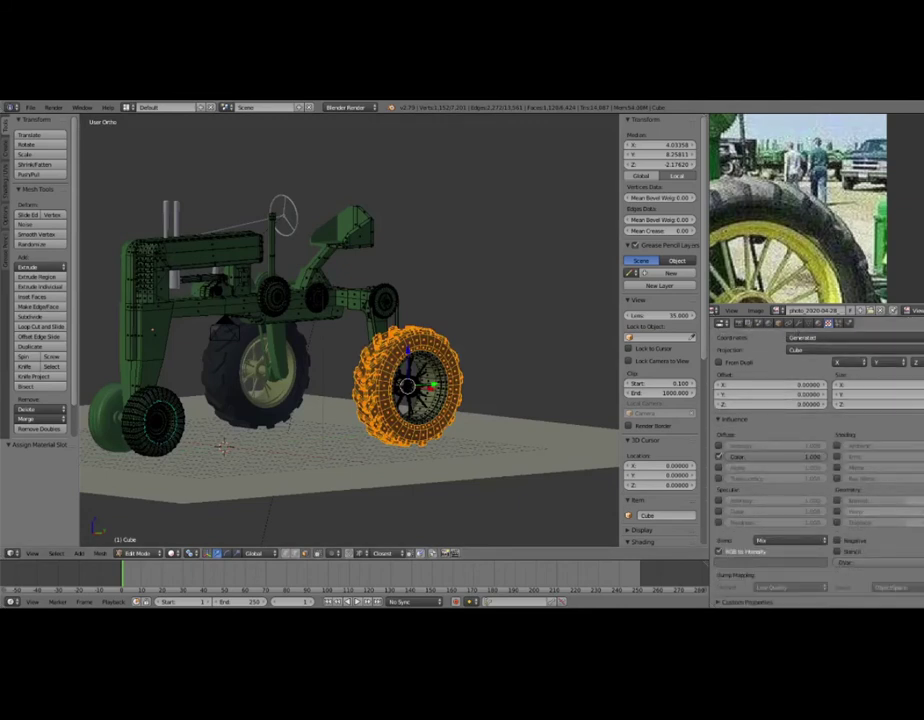
left_click_drag(800, 480, 800, 486)
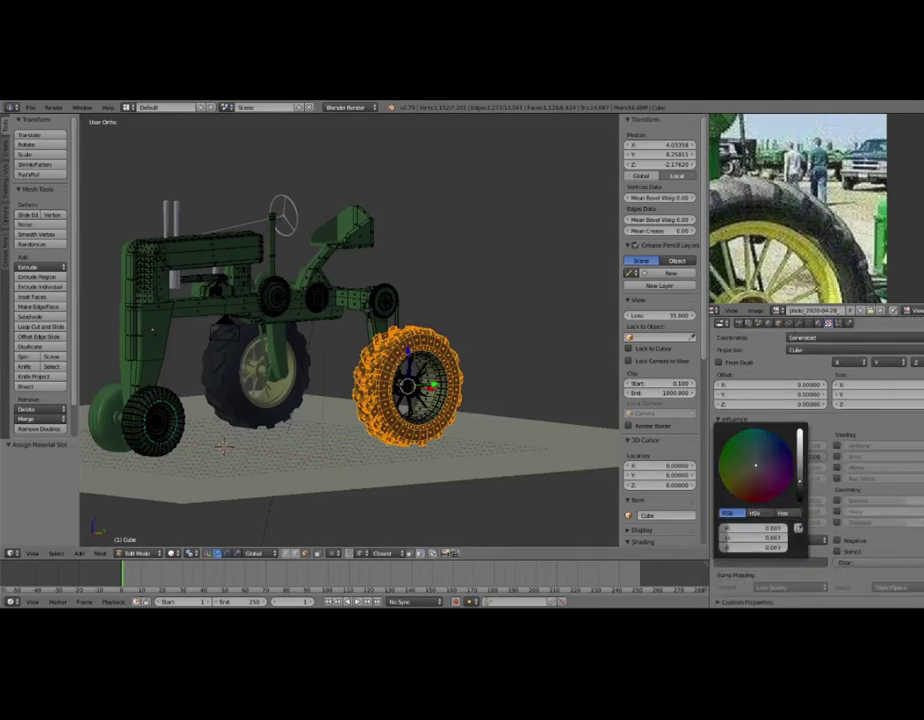
key("shift+z")
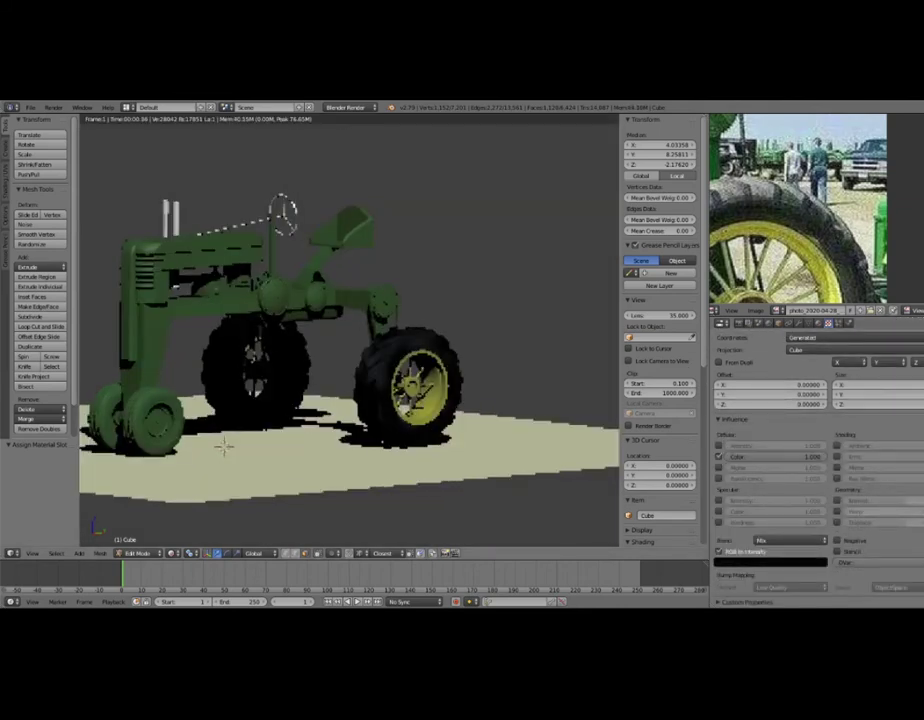
key("shift+z")
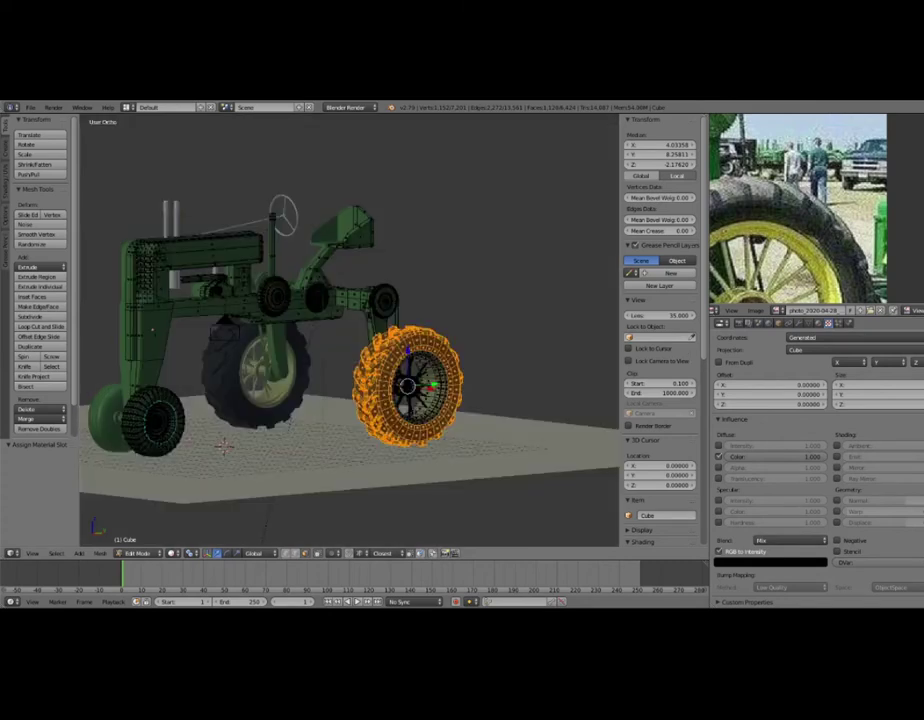
left_click(780, 456)
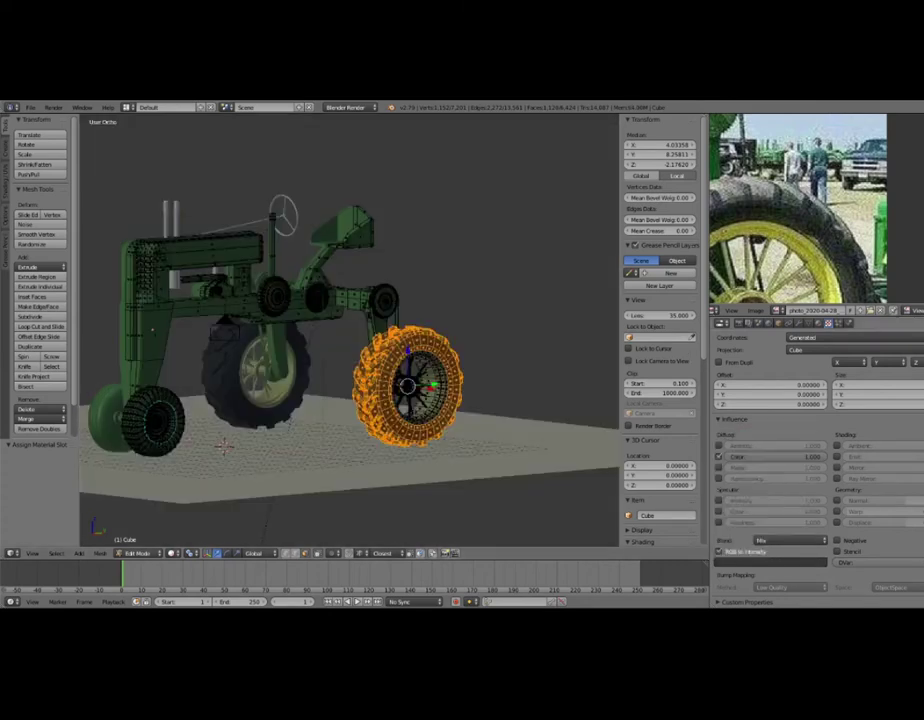
scroll(815, 450, "up", 3)
scroll(815, 210, "up", 3)
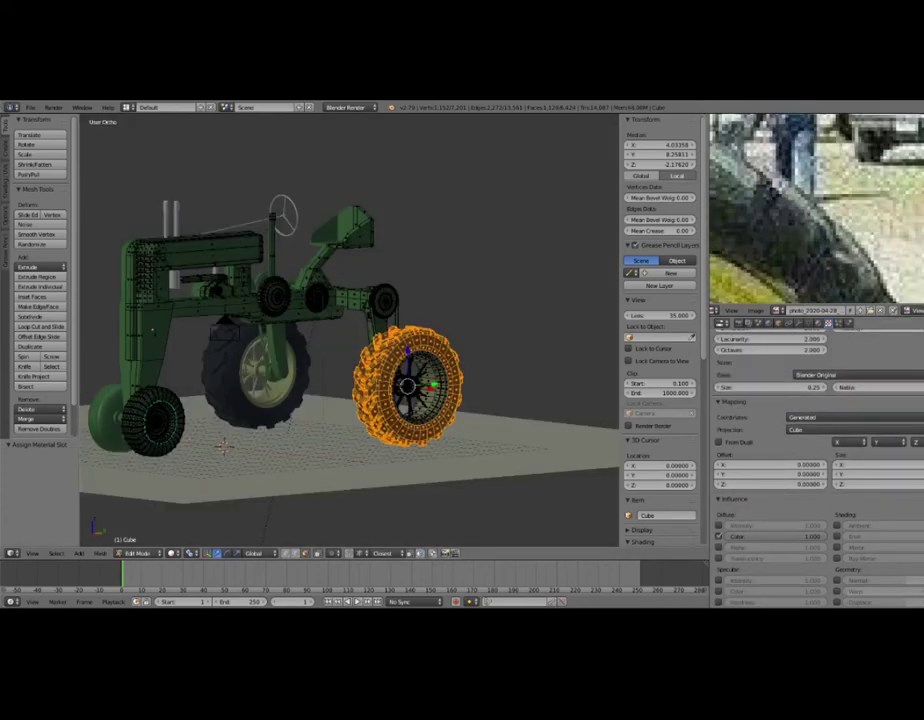
Set Material.003's diffuse colour to near-black and check the tyres rendered.
left_click(817, 323)
left_click(770, 526)
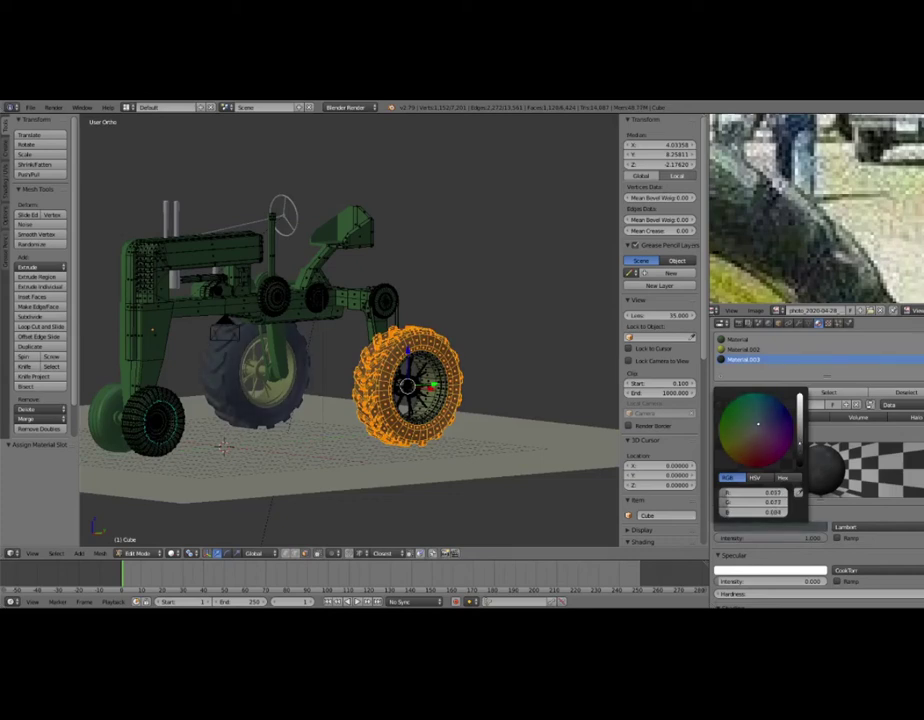
key("shift+z")
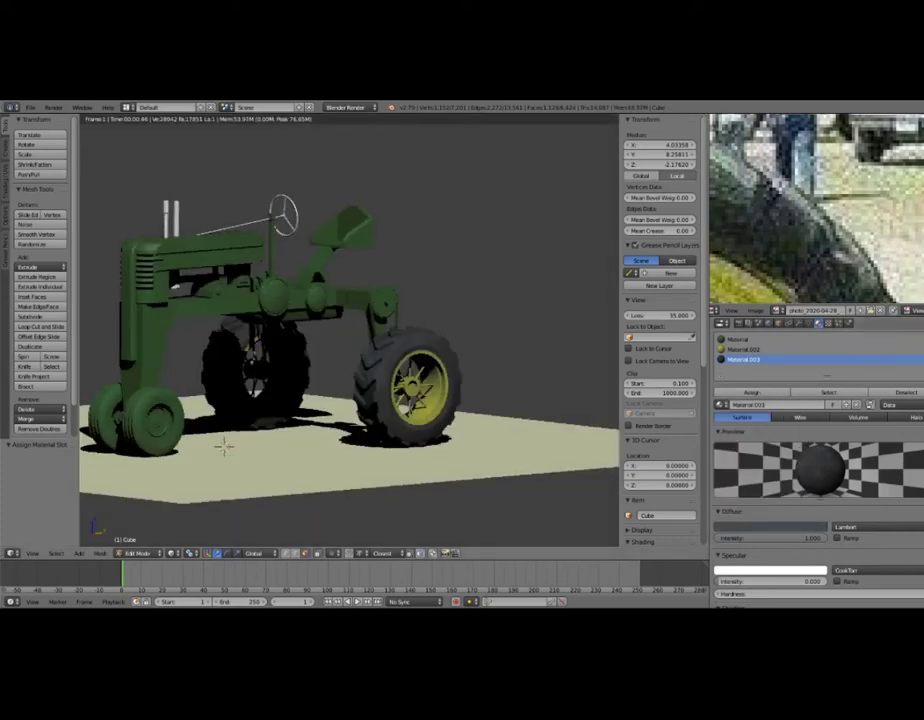
scroll(224, 447, "up", 4)
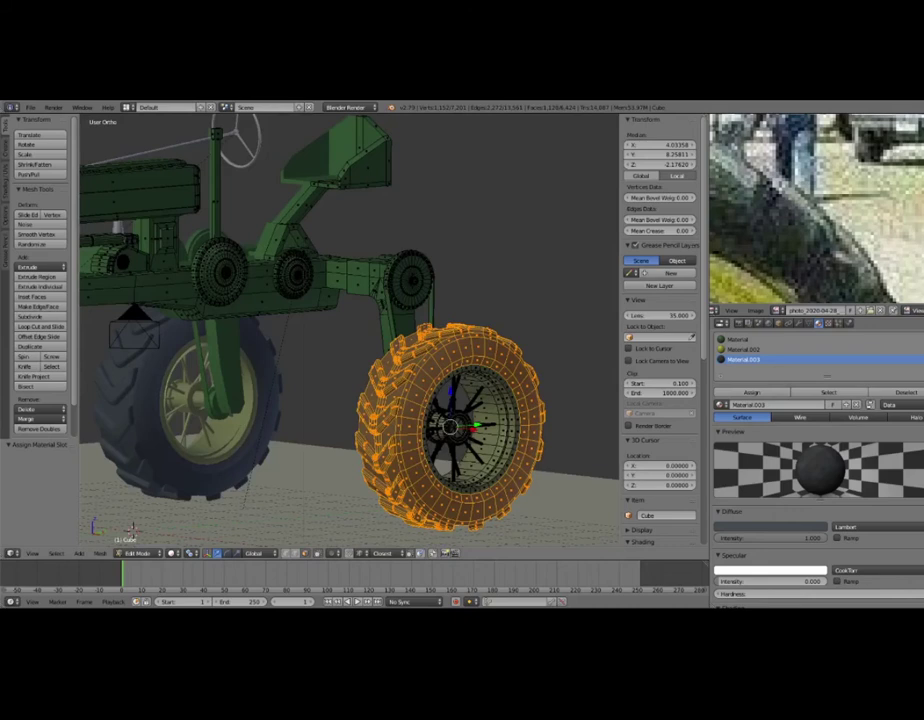
left_click(765, 522)
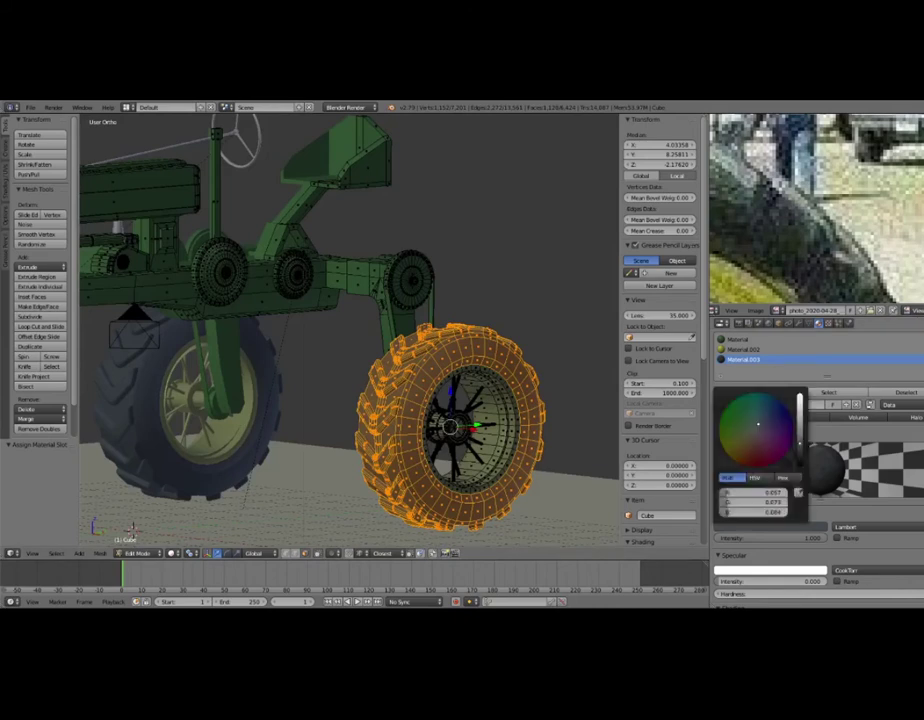
mouse_move(799, 440)
left_mouse_down()
mouse_move(799, 400)
mouse_move(755, 430)
left_mouse_up()
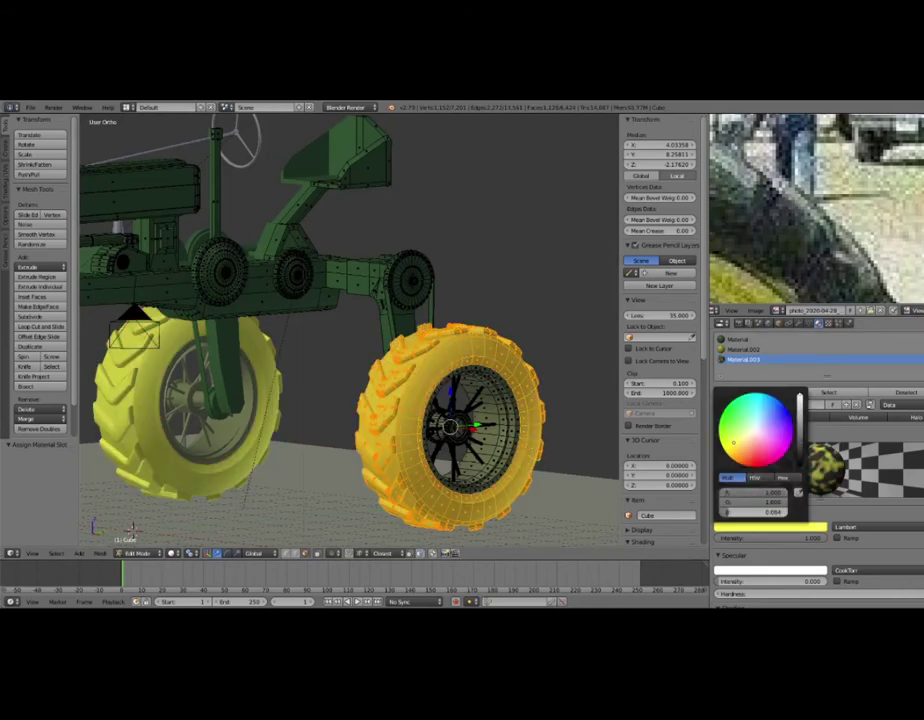
left_click_drag(799, 400, 799, 458)
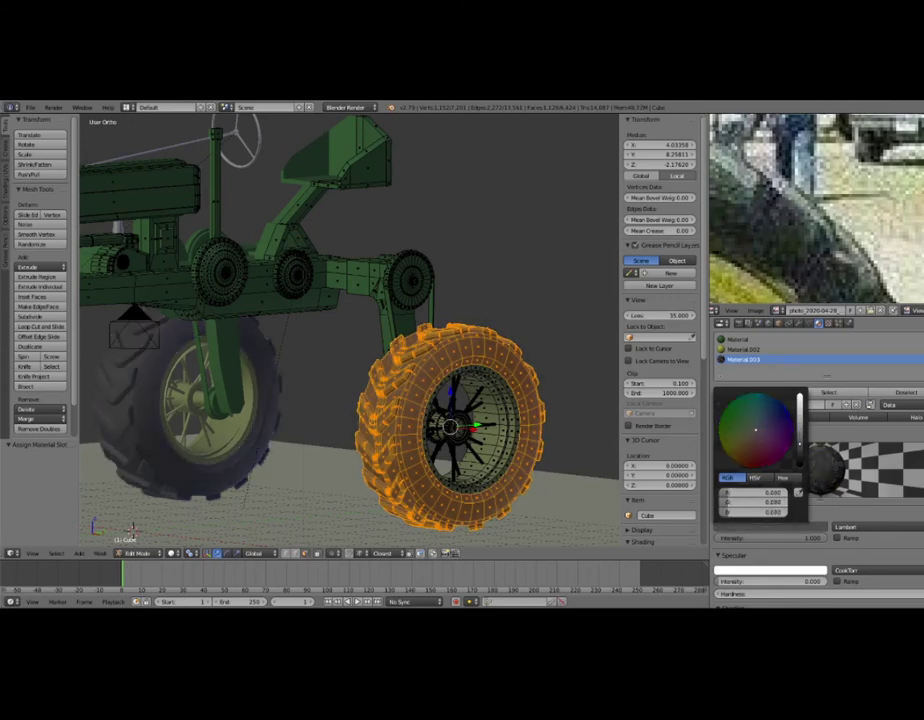
key("shift+z")
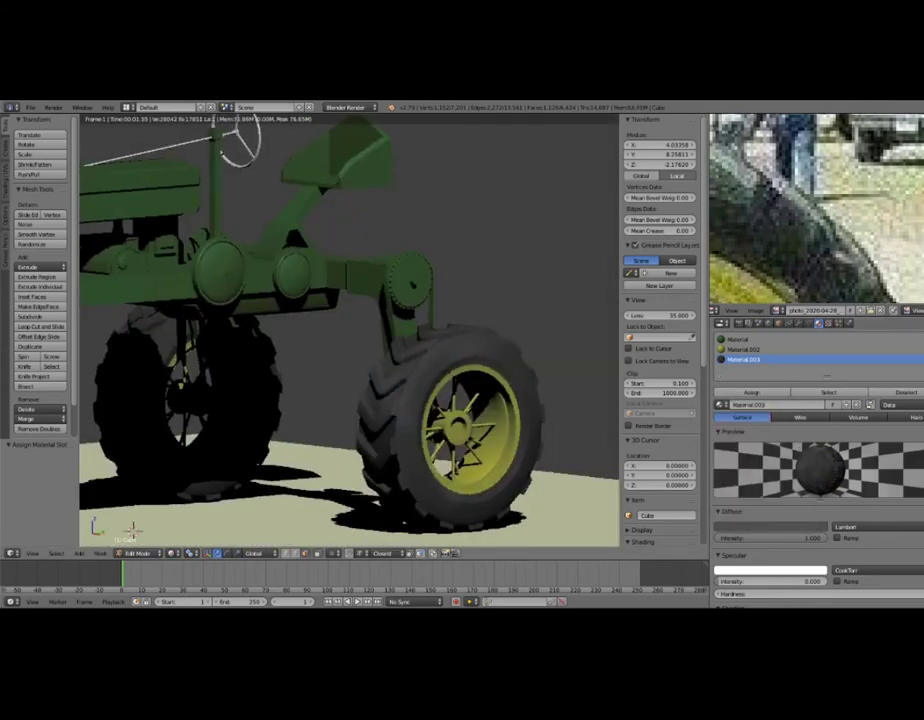
key("shift+z")
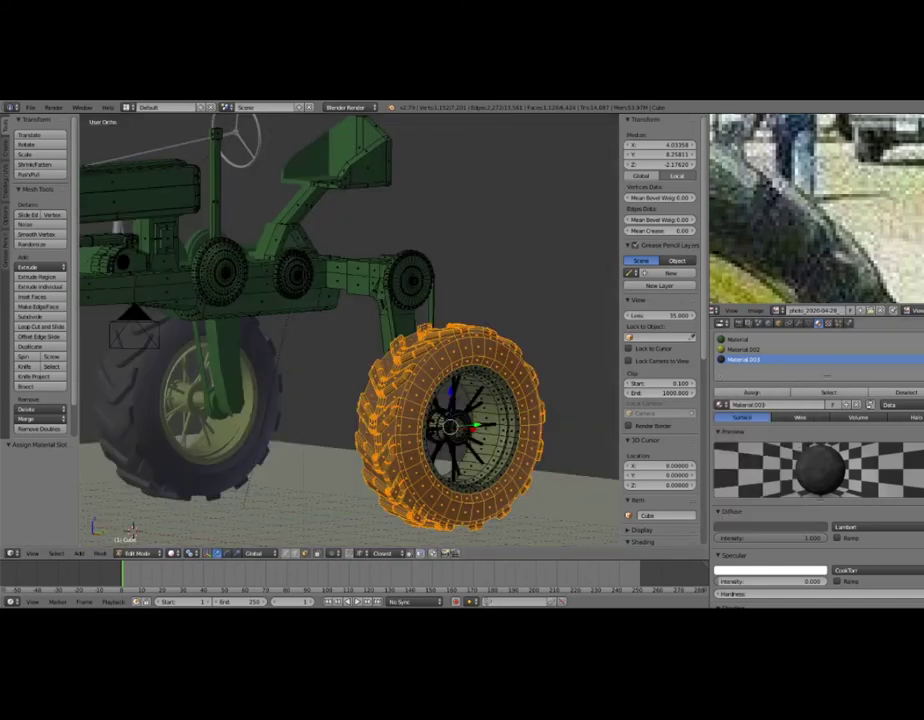
left_click(760, 526)
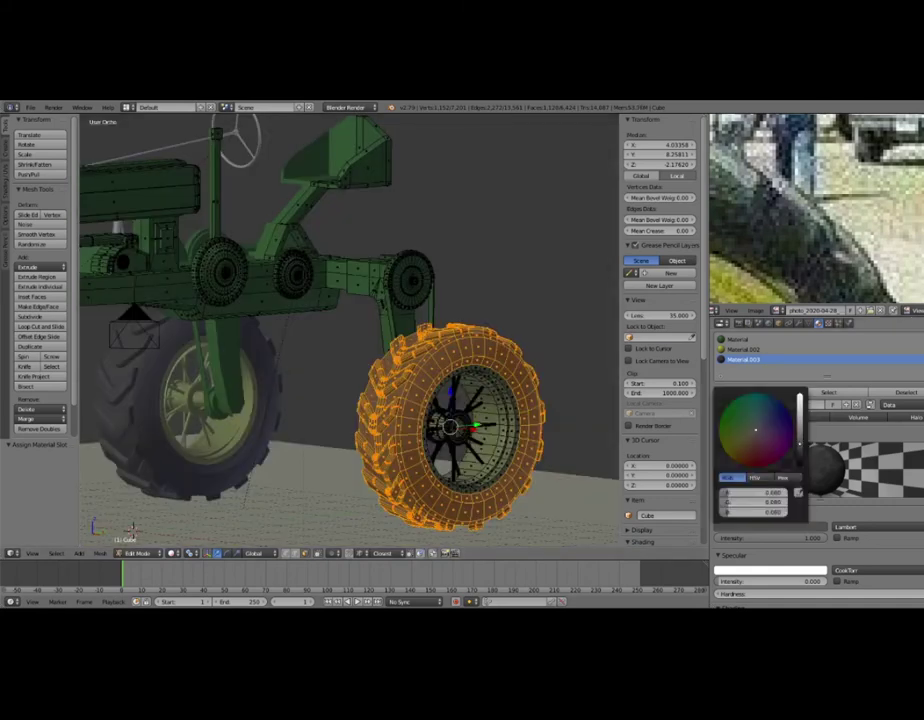
key("shift+z")
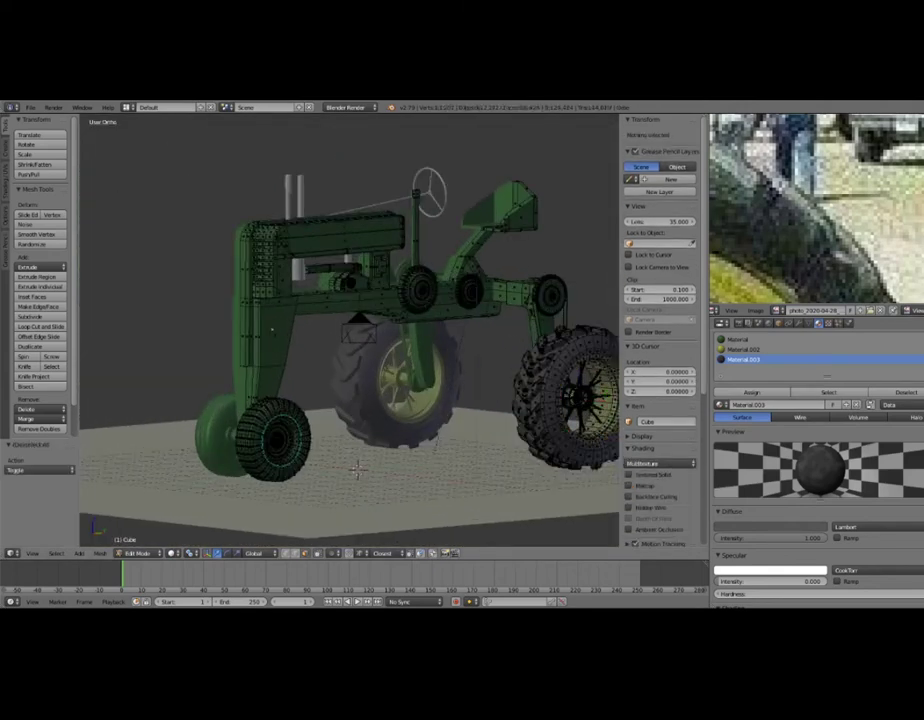
Select only the small front wheel's hub faces with circle select.
key("l")
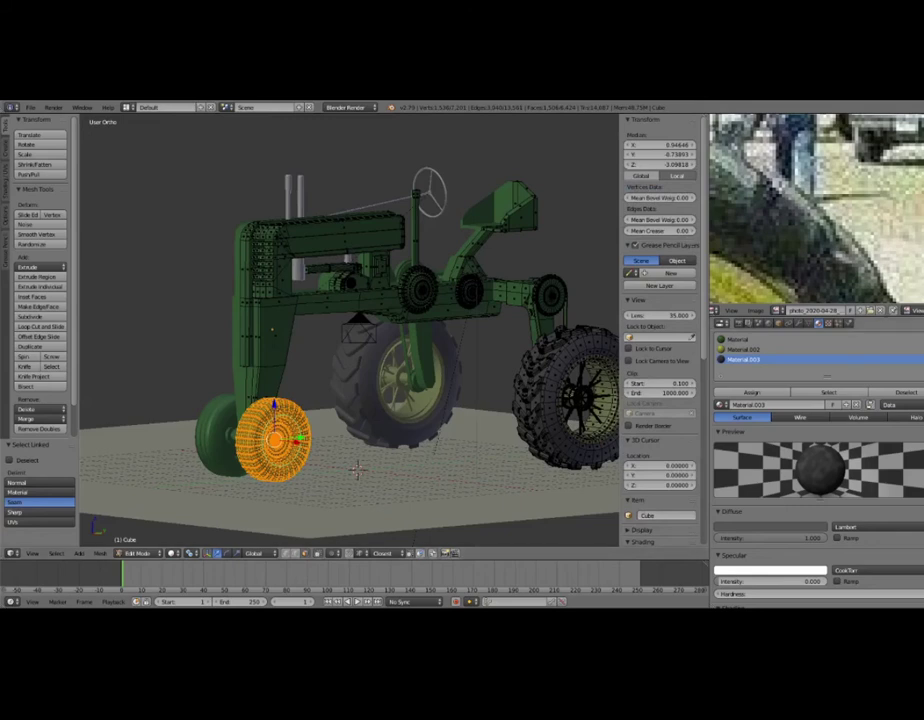
key("a")
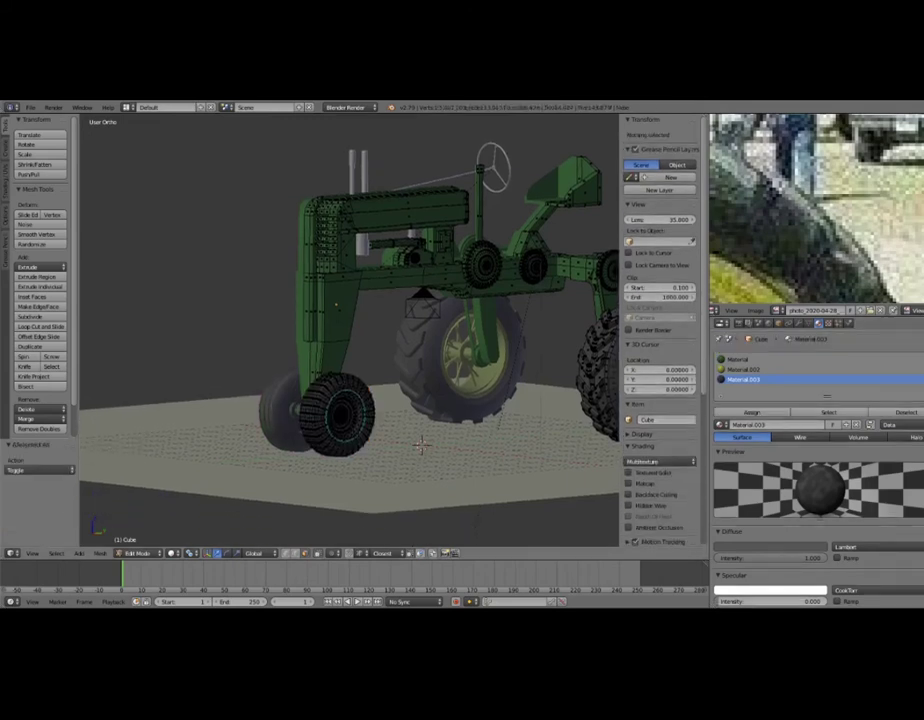
scroll(328, 517, "up", 5)
key("c")
left_click_drag(328, 517, 331, 511)
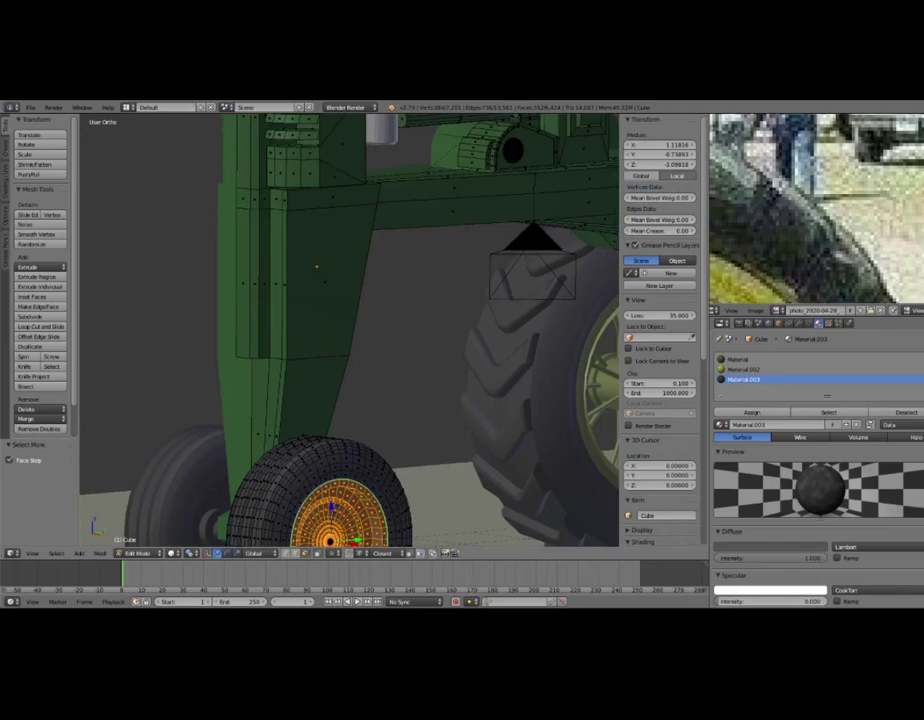
Give the selected hub faces the yellow Material.002.
scroll(331, 511, "up", 2)
scroll(331, 511, "up", 2)
scroll(331, 511, "up", 2)
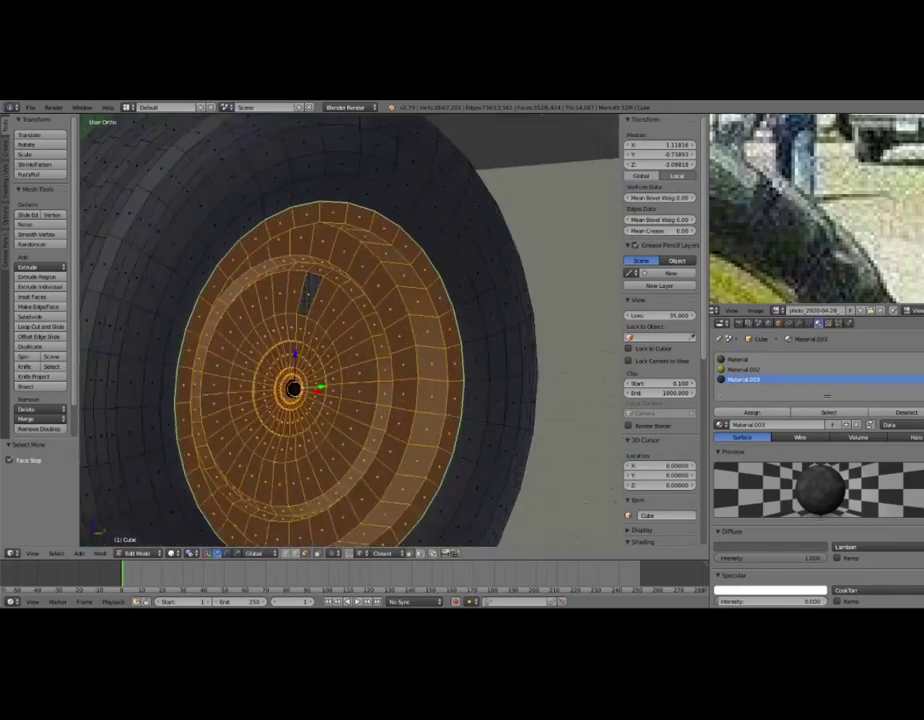
scroll(331, 511, "up", 2)
scroll(331, 511, "up", 1)
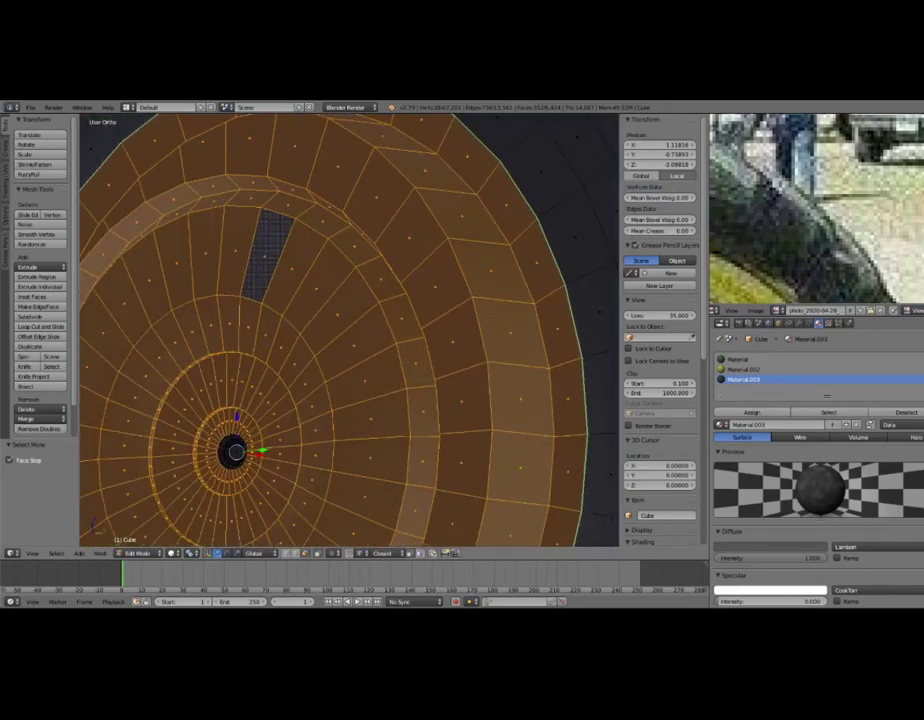
left_click(743, 369)
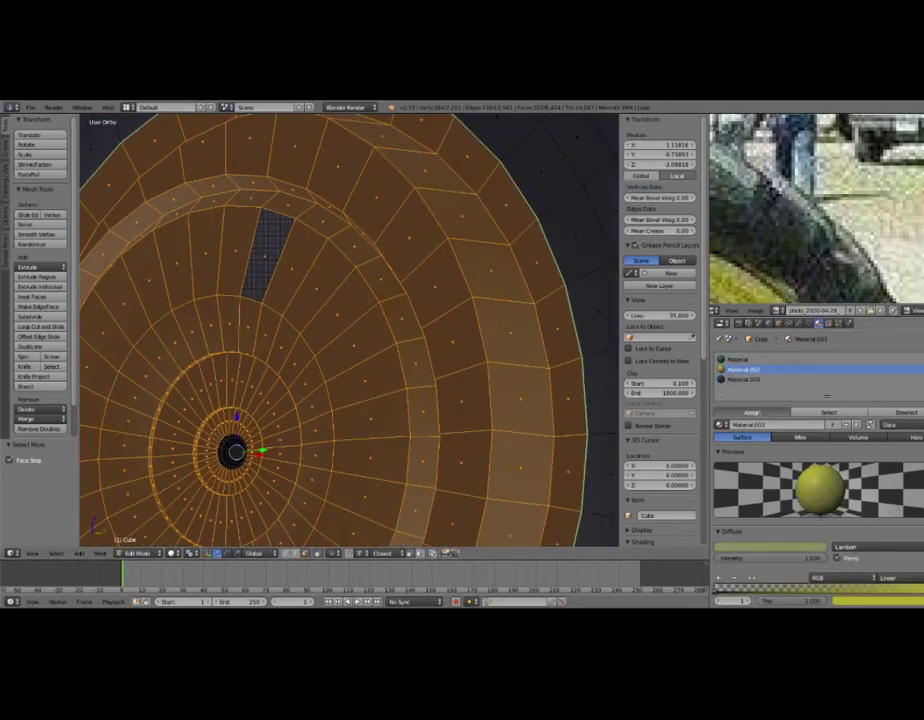
scroll(430, 370, "down", 5)
Return to Object Mode and view the tractor from the front.
key("Tab")
scroll(435, 373, "down", 3)
middle_click_drag(435, 373, 424, 367)
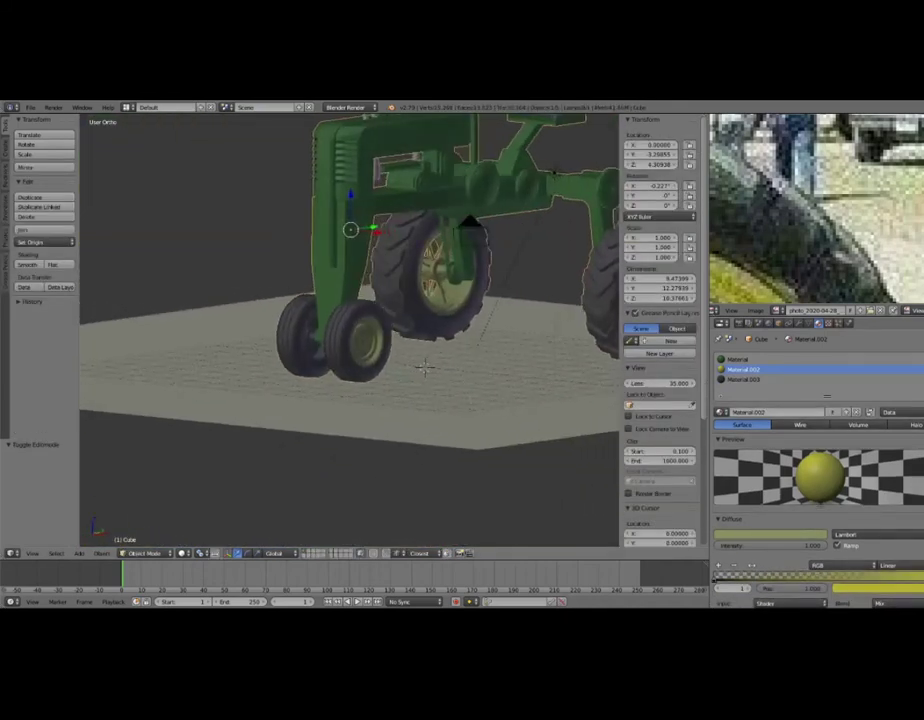
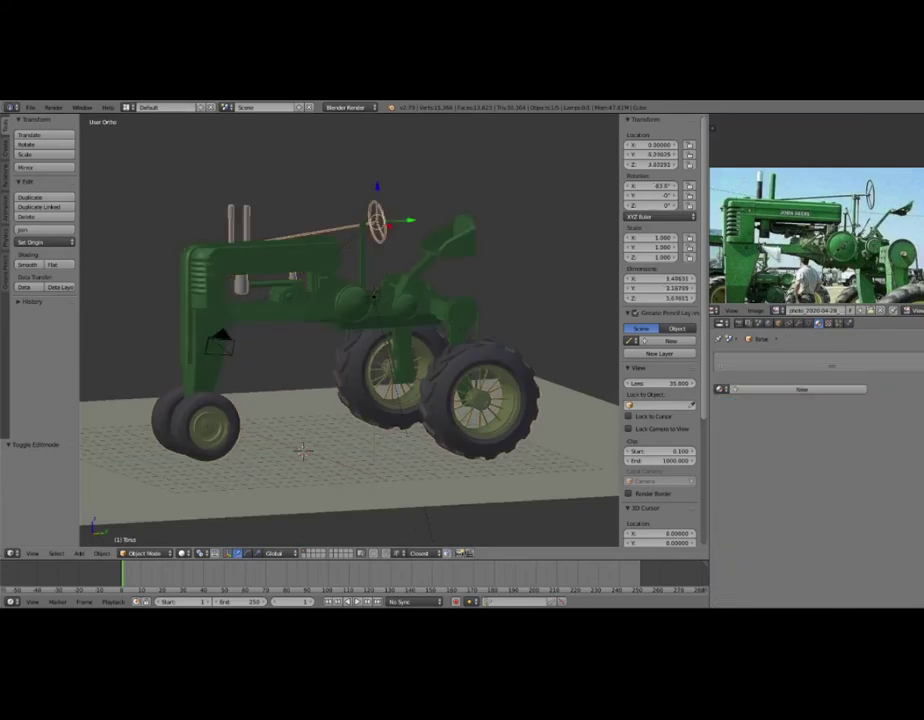
Apply Material.003 to the torus and preview the tractor in rendered and wireframe shading.
left_click(723, 389)
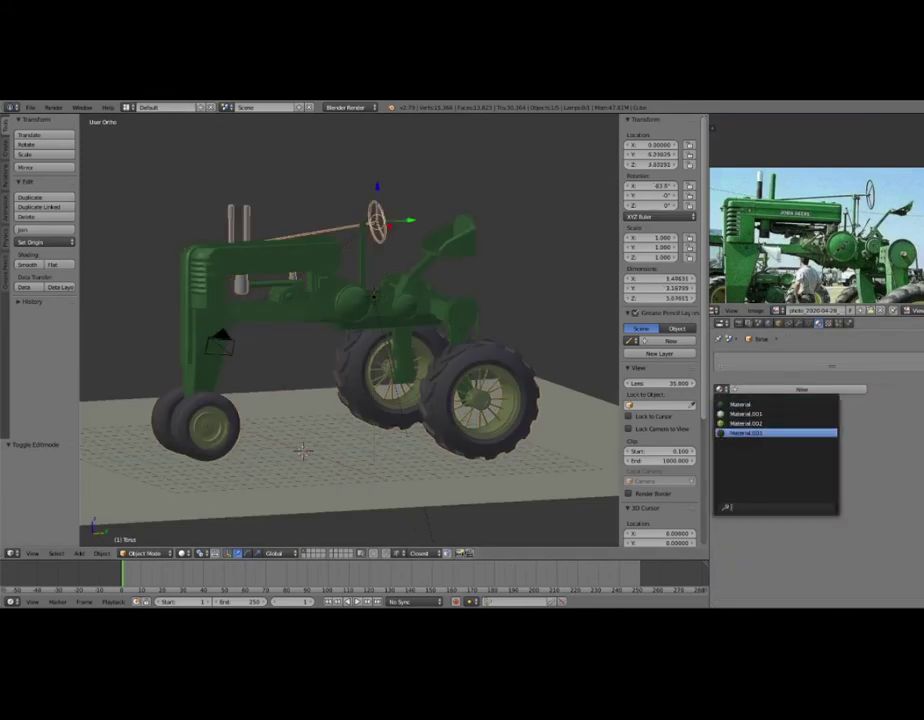
left_click(776, 432)
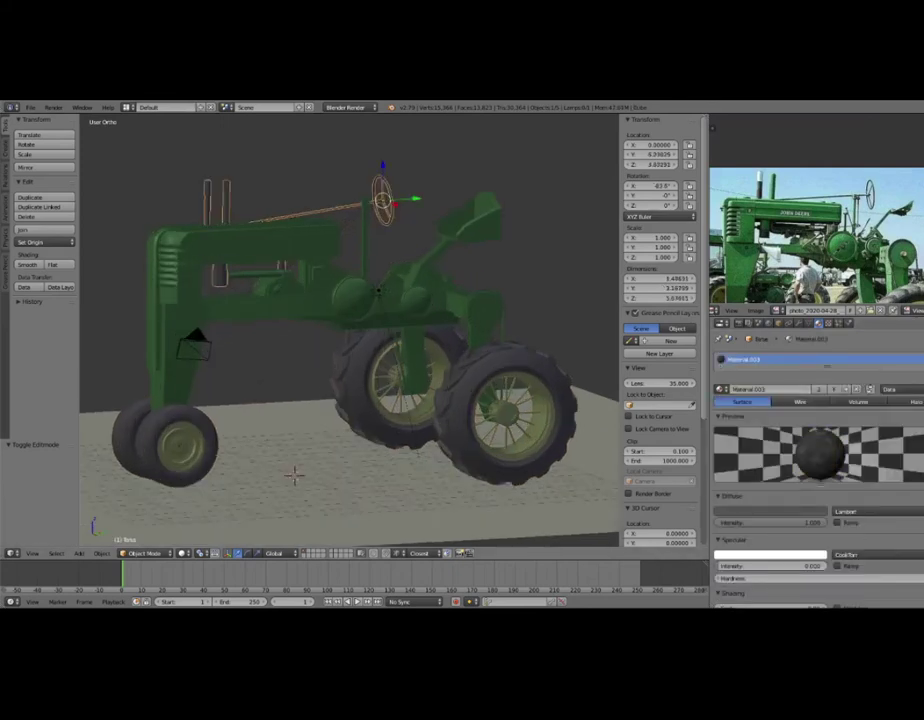
scroll(350, 330, "up", 3)
key("a")
key("shift+z")
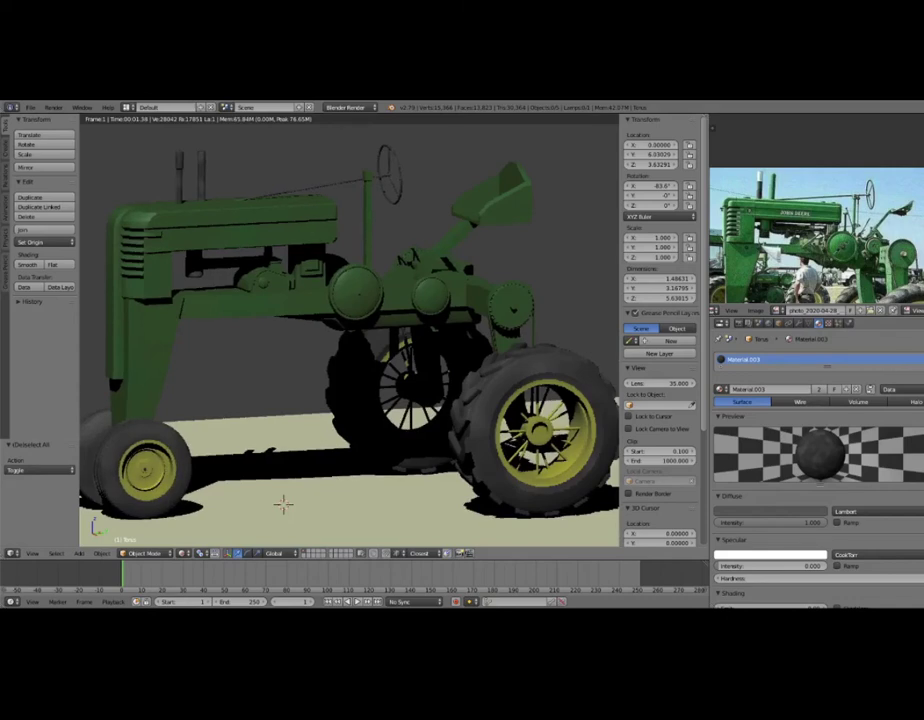
key("z")
middle_click_drag(350, 350, 385, 310)
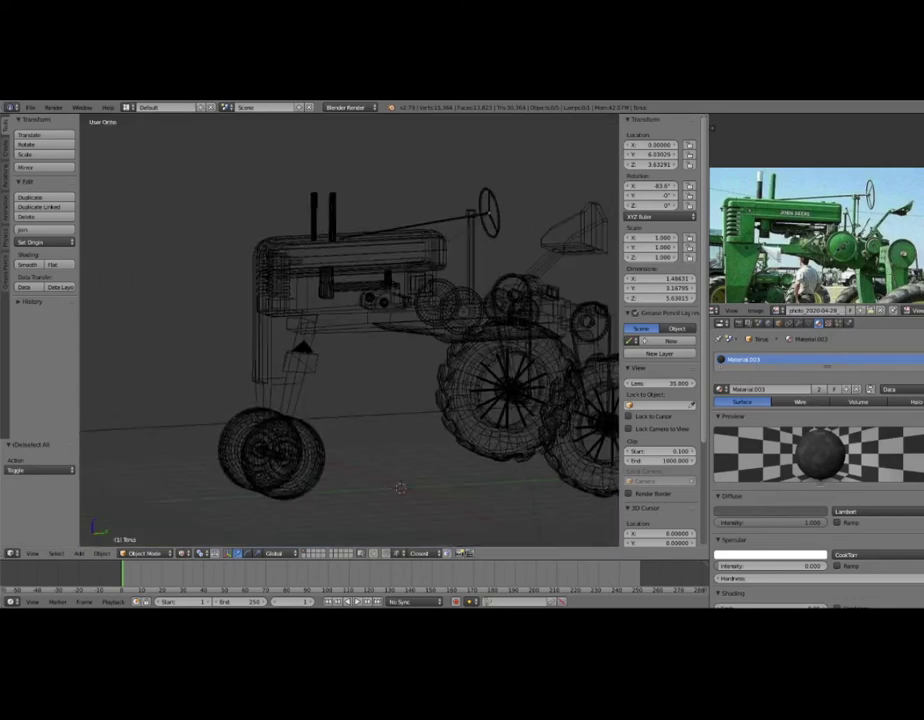
In Edit Mode, add a second material slot holding a new Material.004 and start picking its diffuse colour.
key("Tab")
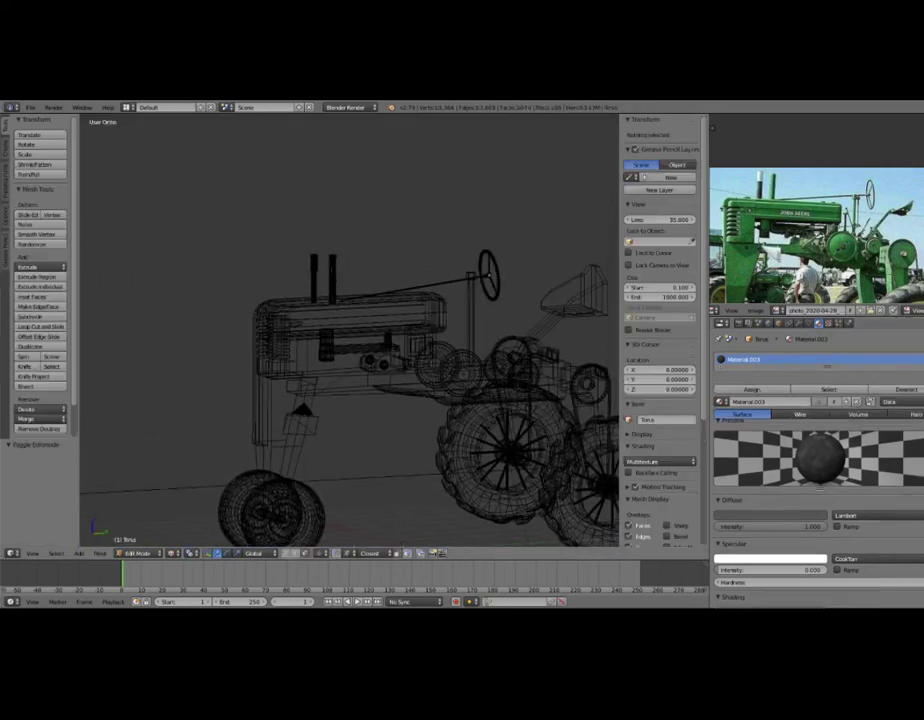
left_click(918, 358)
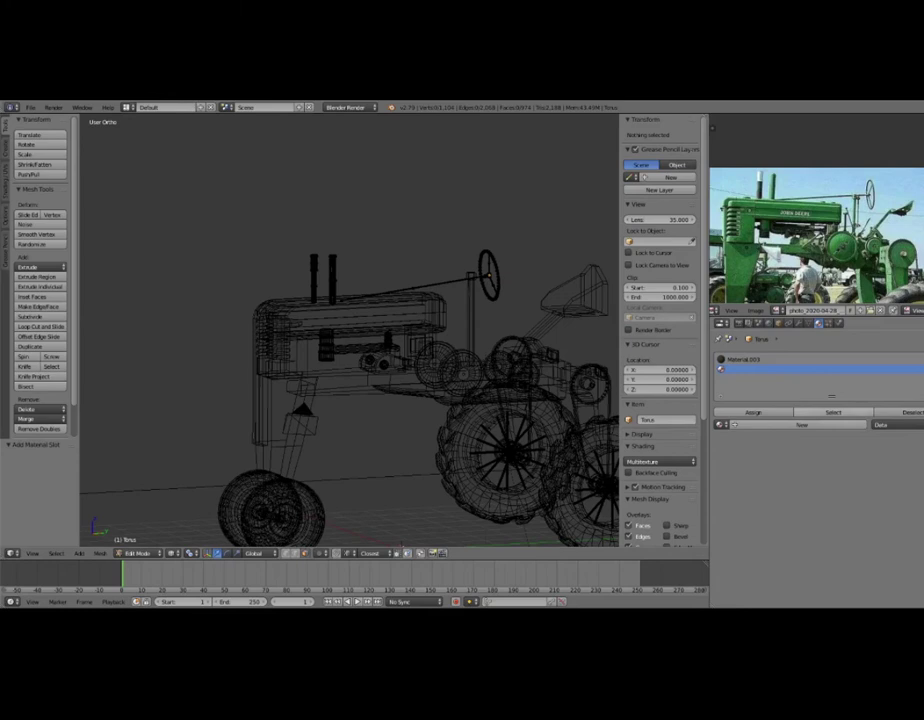
left_click(800, 425)
scroll(815, 450, "down", 3)
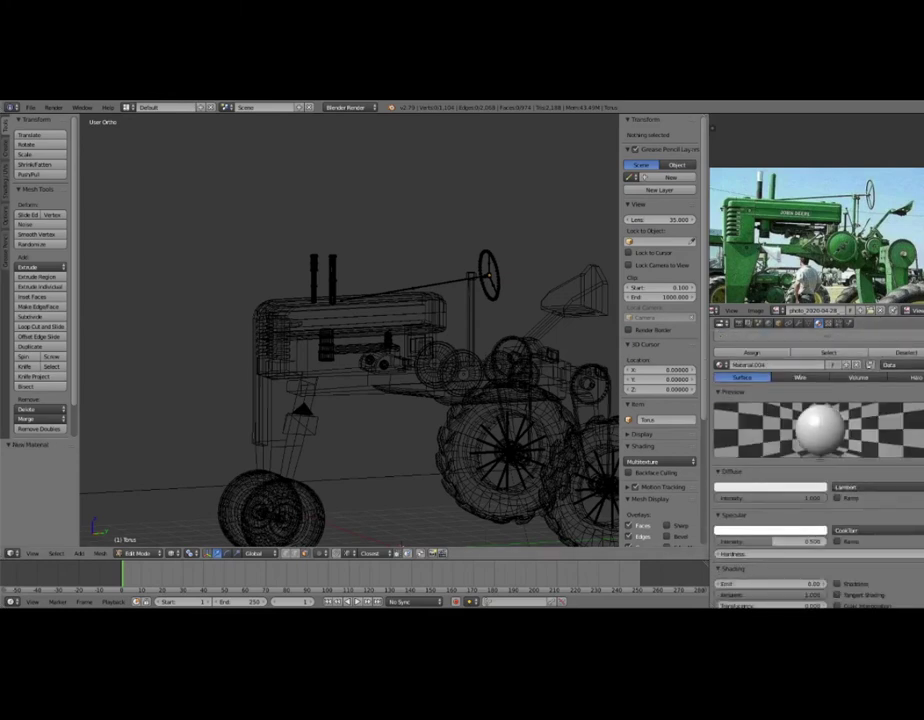
left_click(770, 487)
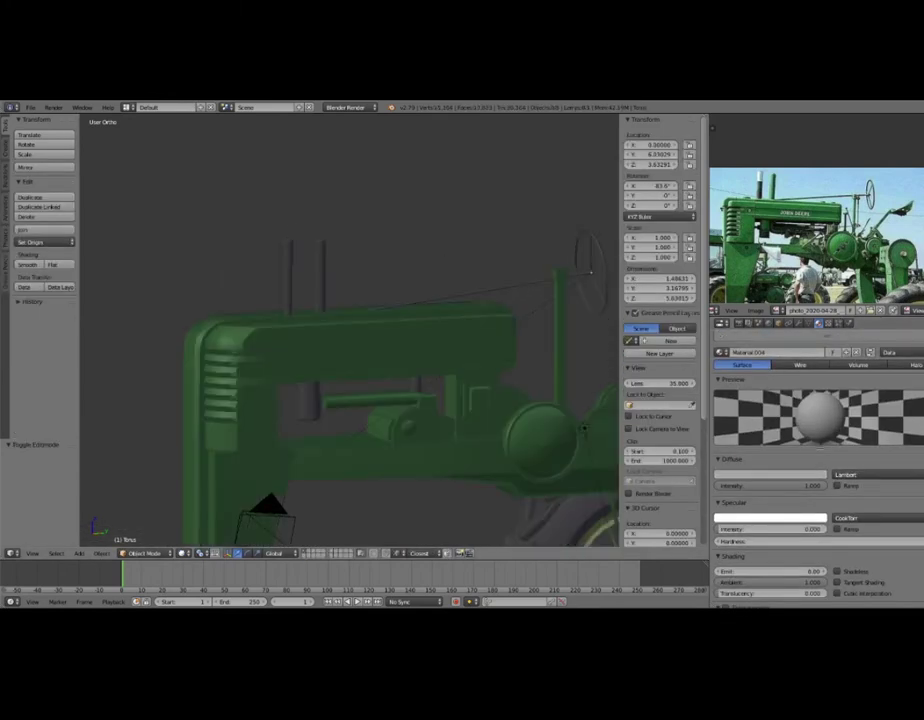
Assign the current material to the exhaust-stack ring and check it through the camera.
key("Tab")
key("a")
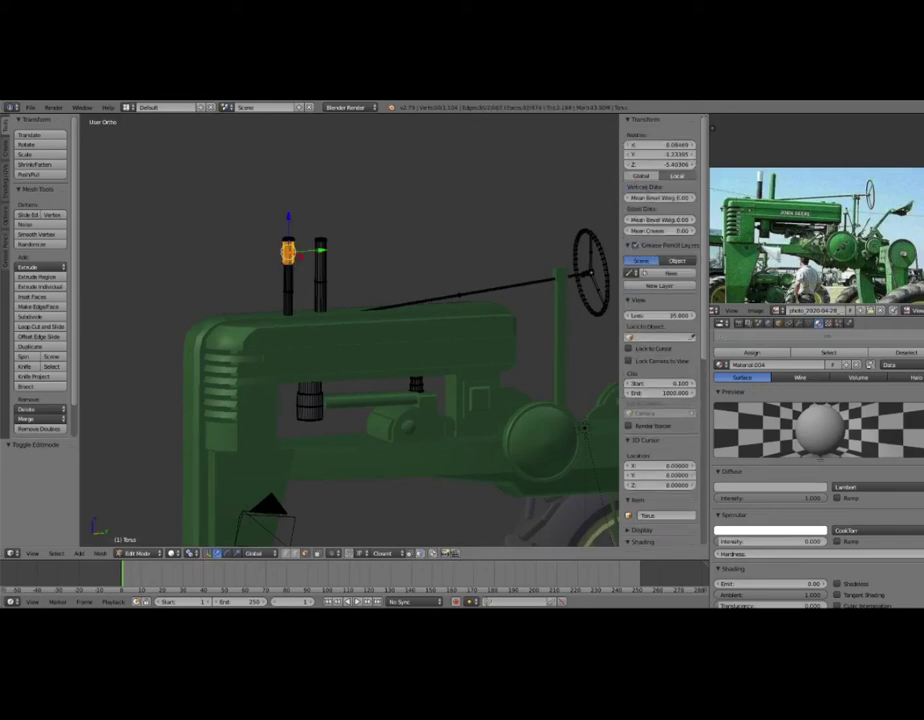
left_click(751, 352)
key("shift+z")
key("KP_0")
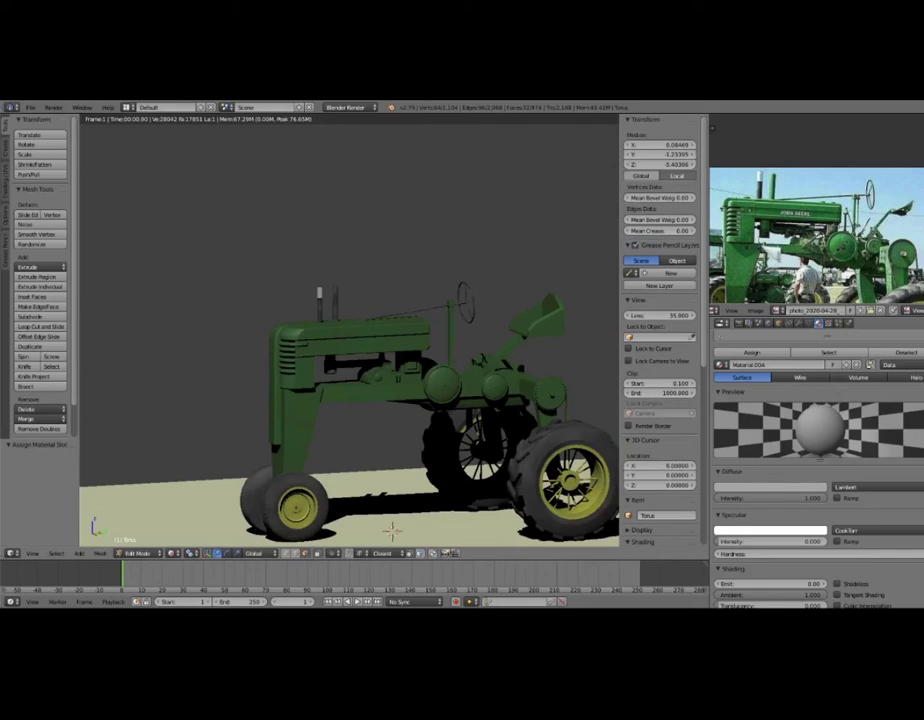
key("shift+z")
key("KP_5")
scroll(817, 450, "up", 3)
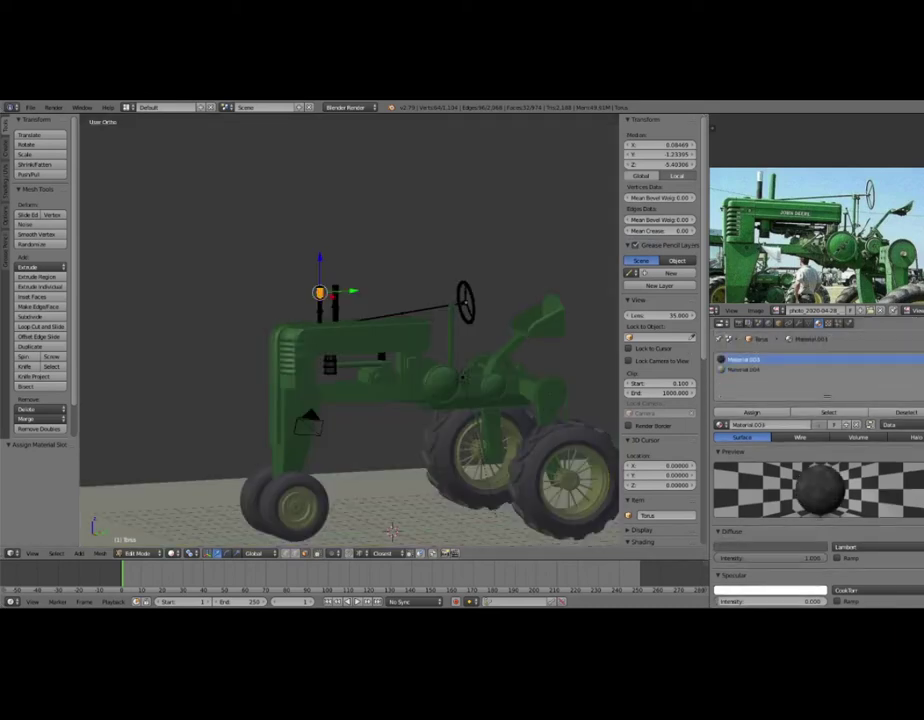
Darken the ring material's diffuse colour to about 0.073 RGB and verify it in rendered shading.
left_click(800, 338)
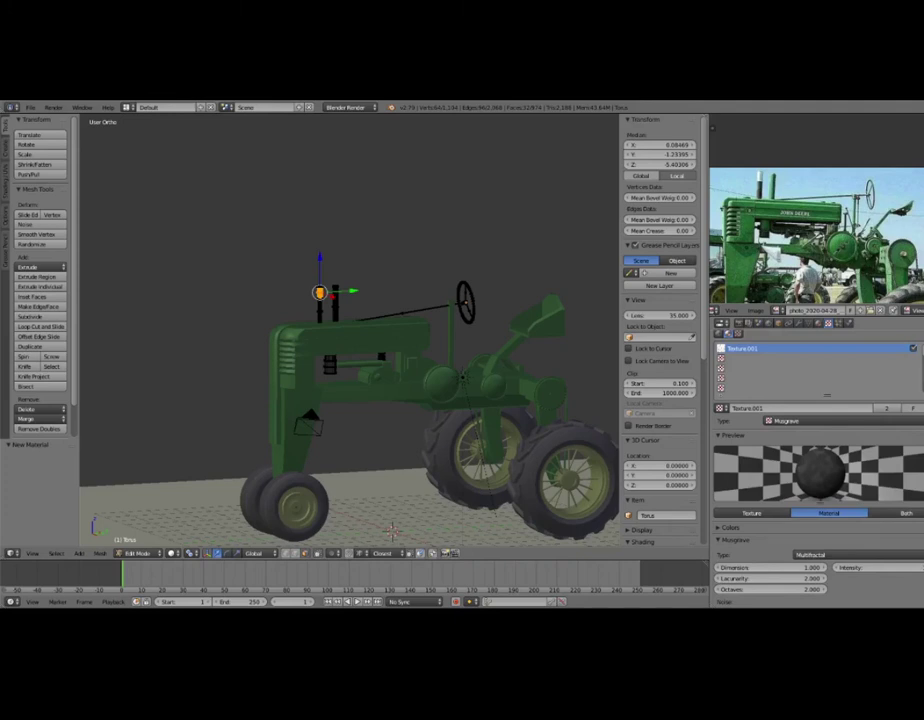
left_click(816, 322)
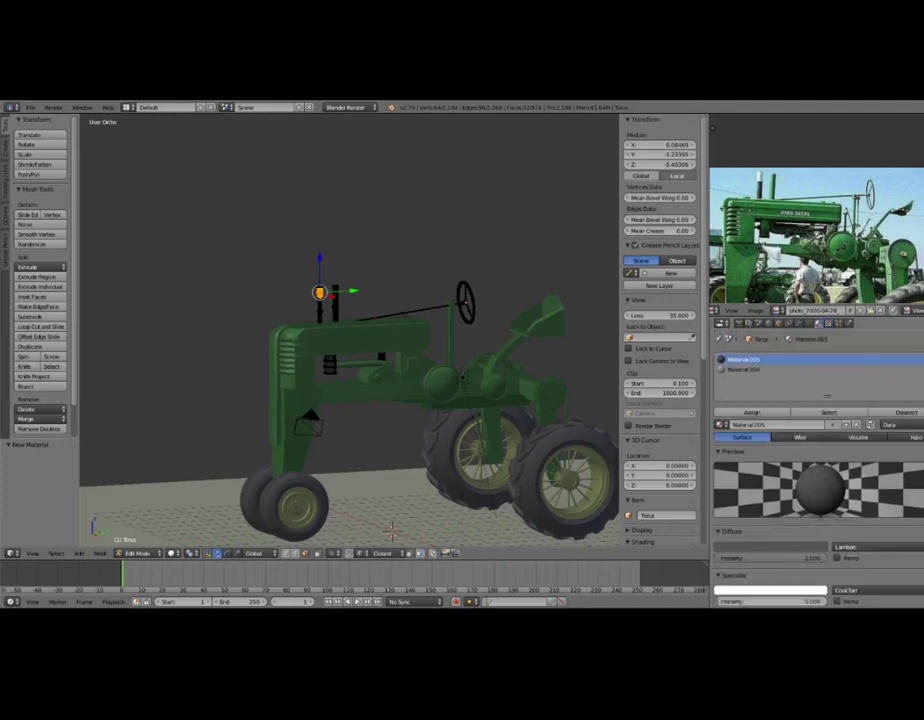
key("shift+z")
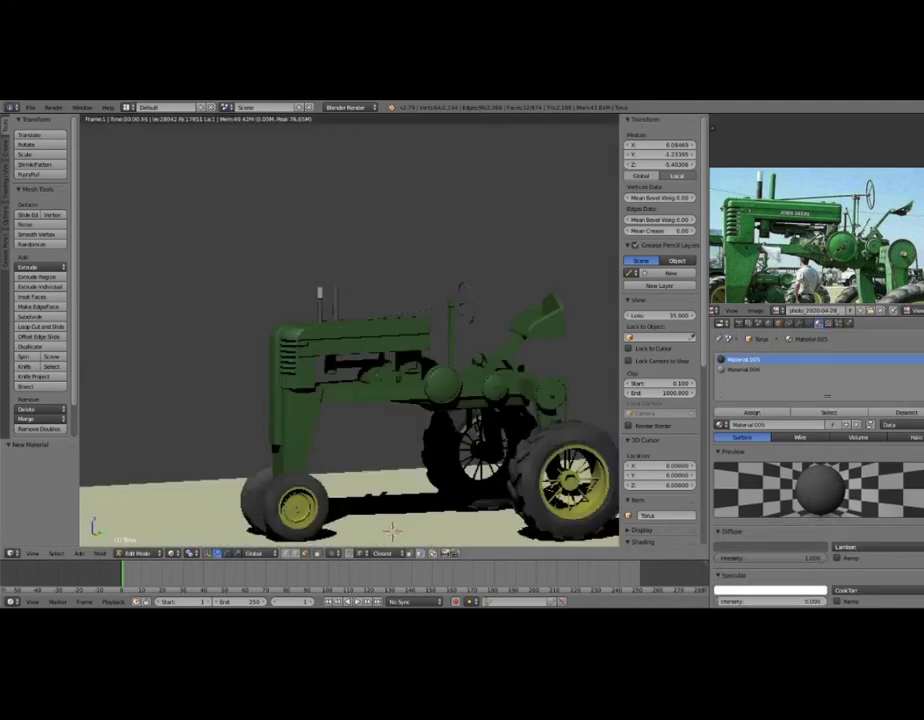
key("shift+z")
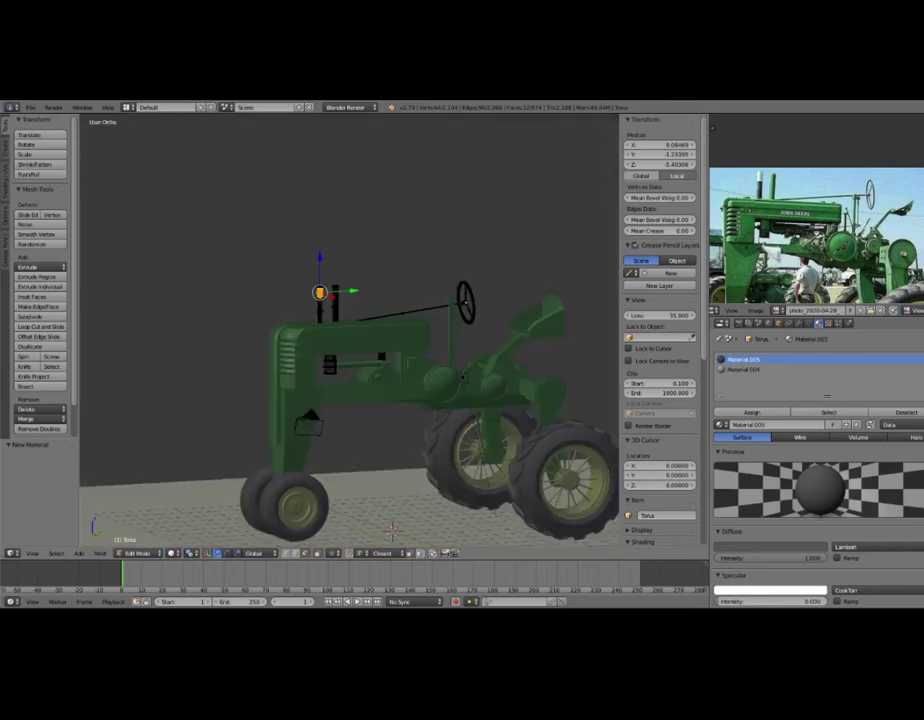
left_click(770, 547)
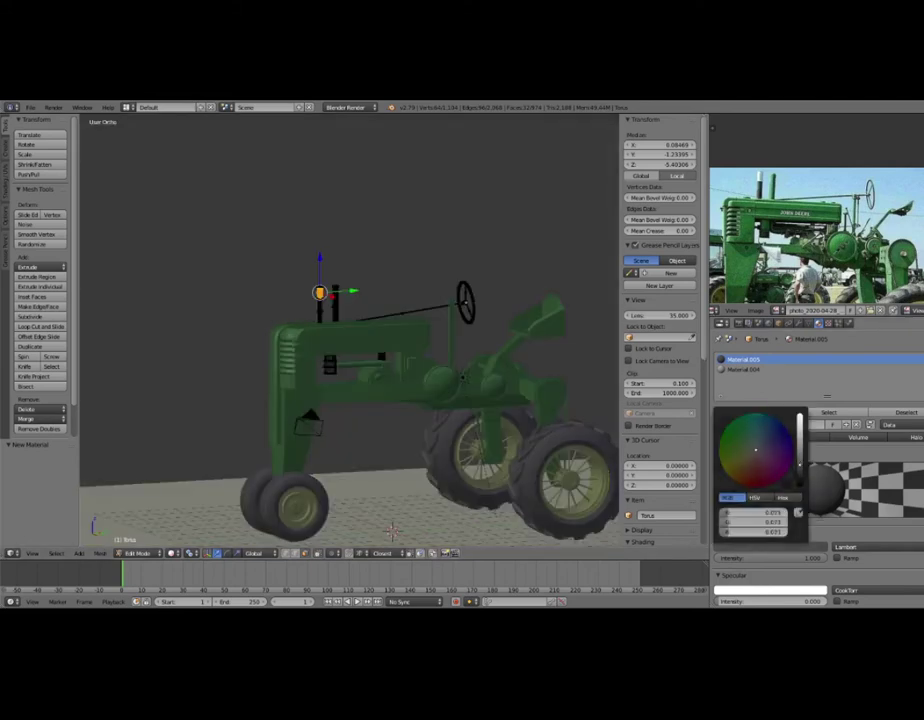
key("shift+z")
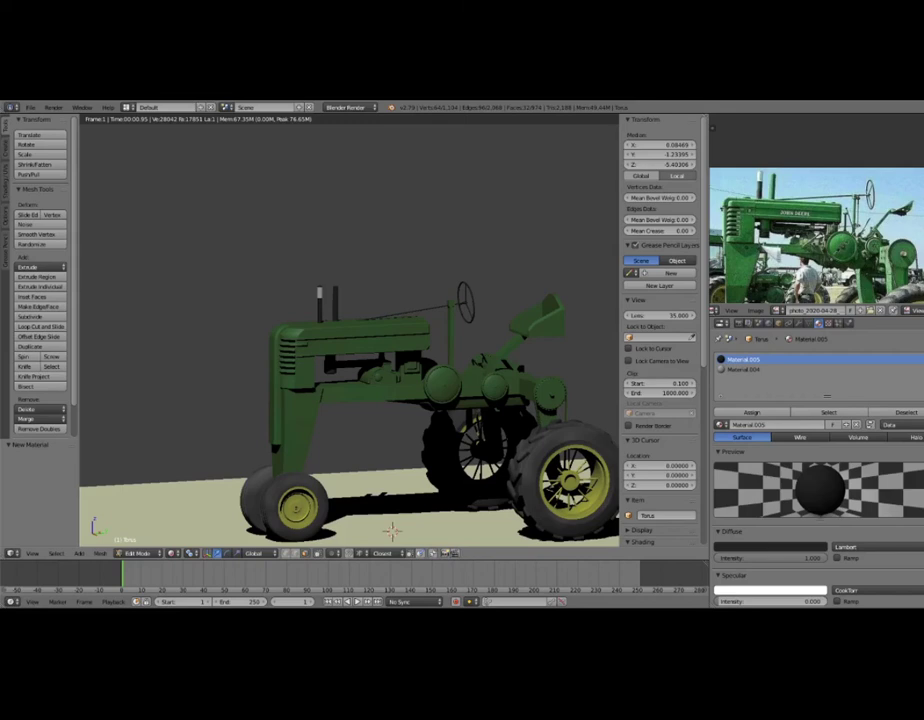
middle_click_drag(400, 400, 480, 390)
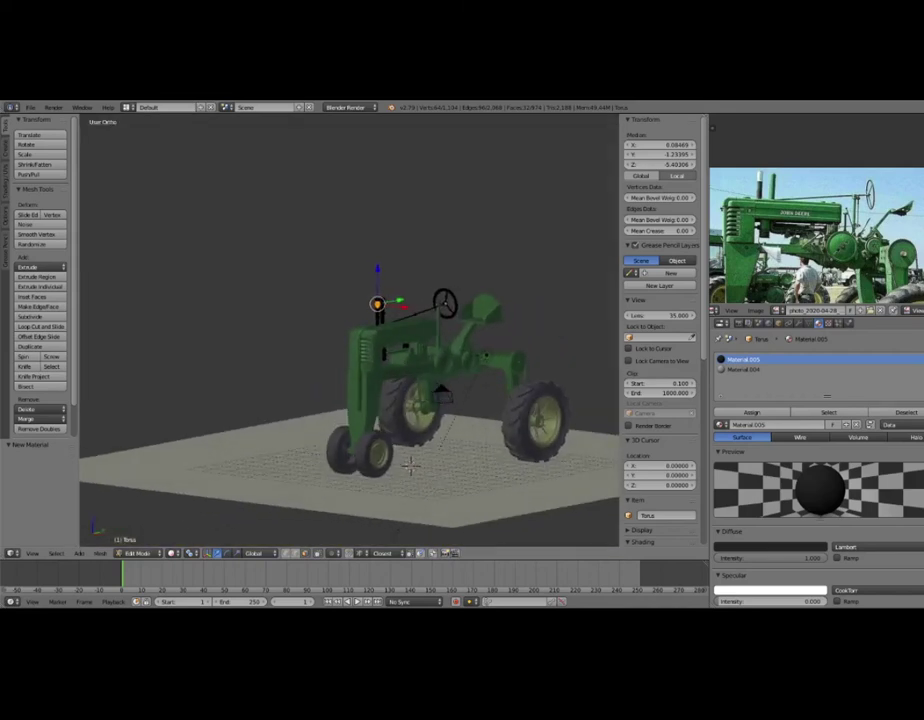
key("shift+z")
key("Tab")
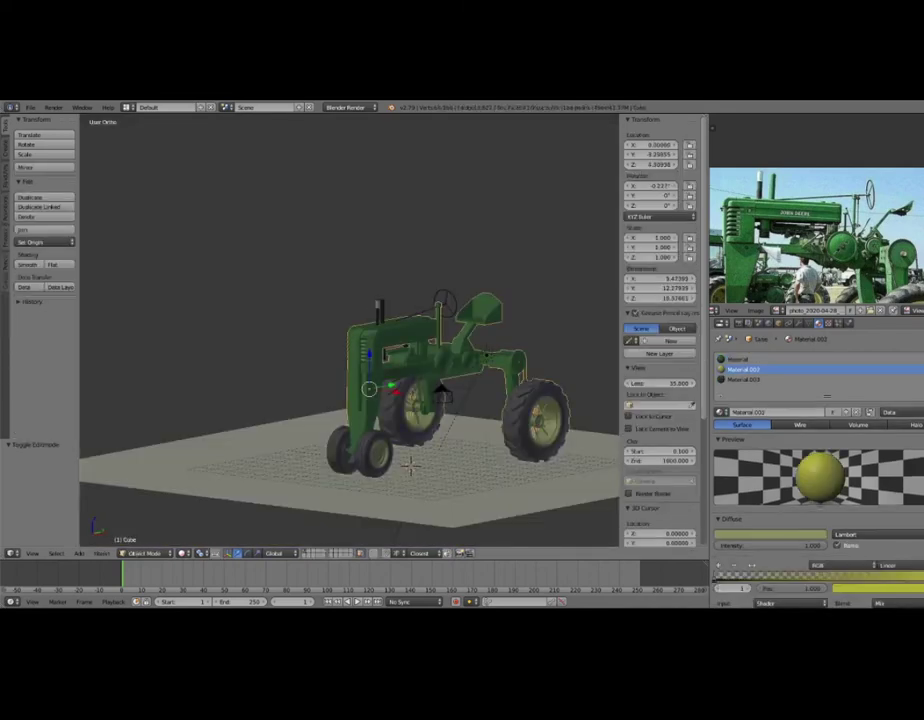
Select the seat back and floor faces and assign them Material.003.
right_click(487, 305)
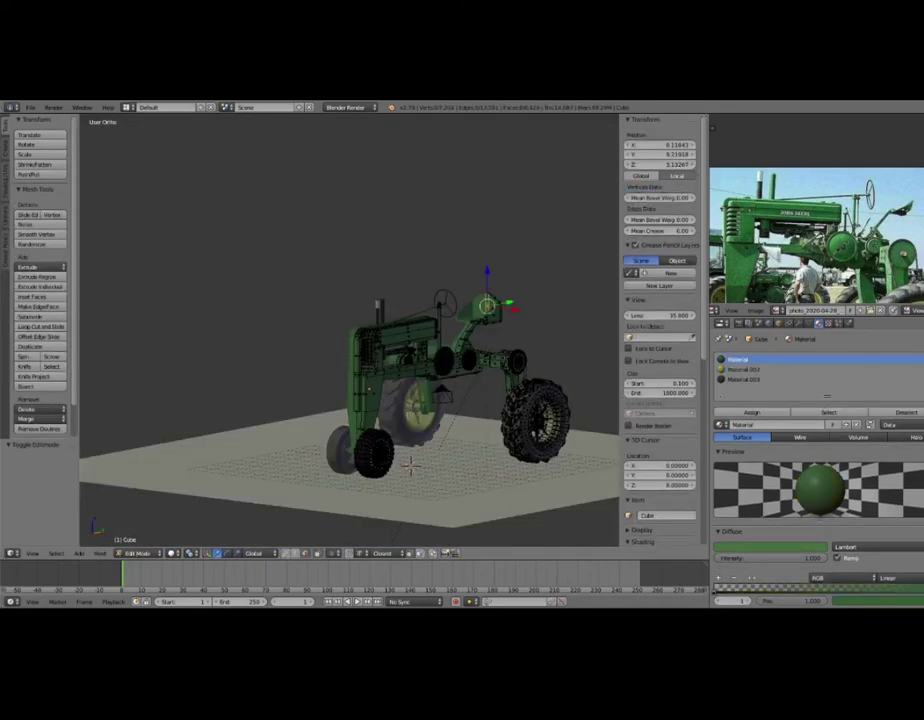
key("KP_Decimal")
middle_click_drag(400, 400, 360, 345)
middle_click_drag(350, 420, 320, 360)
middle_click_drag(350, 400, 310, 340)
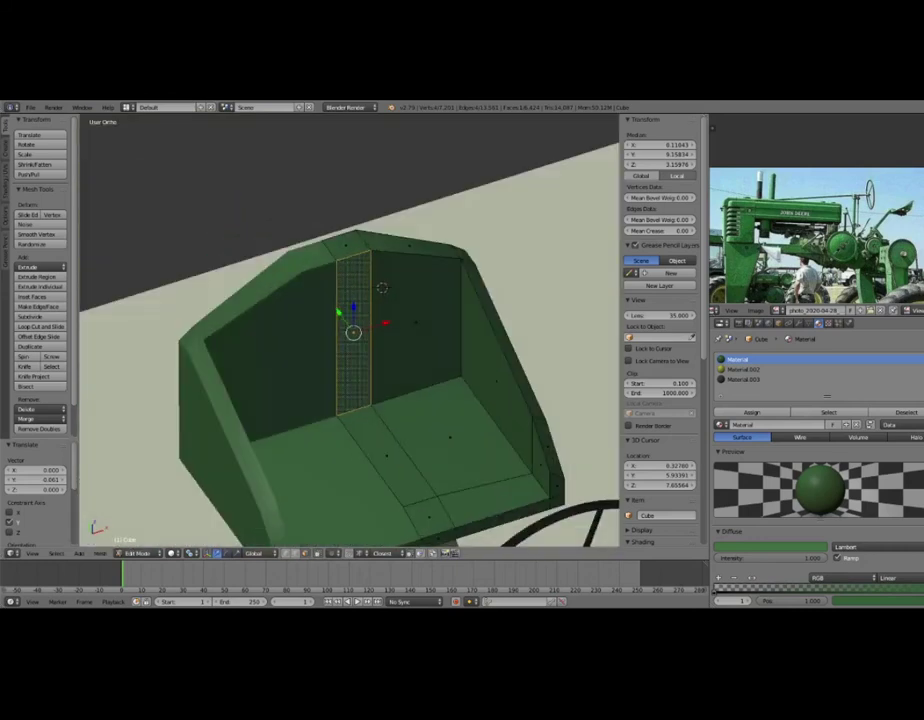
key("ctrl+KP_Add")
key("ctrl+KP_Add")
key("ctrl+KP_Add")
middle_click_drag(400, 400, 380, 380)
left_click(743, 379)
left_click(751, 412)
key("a")
Preview the dark grey seat in rendered shading and move the view to the frame below it.
scroll(360, 330, "down", 2)
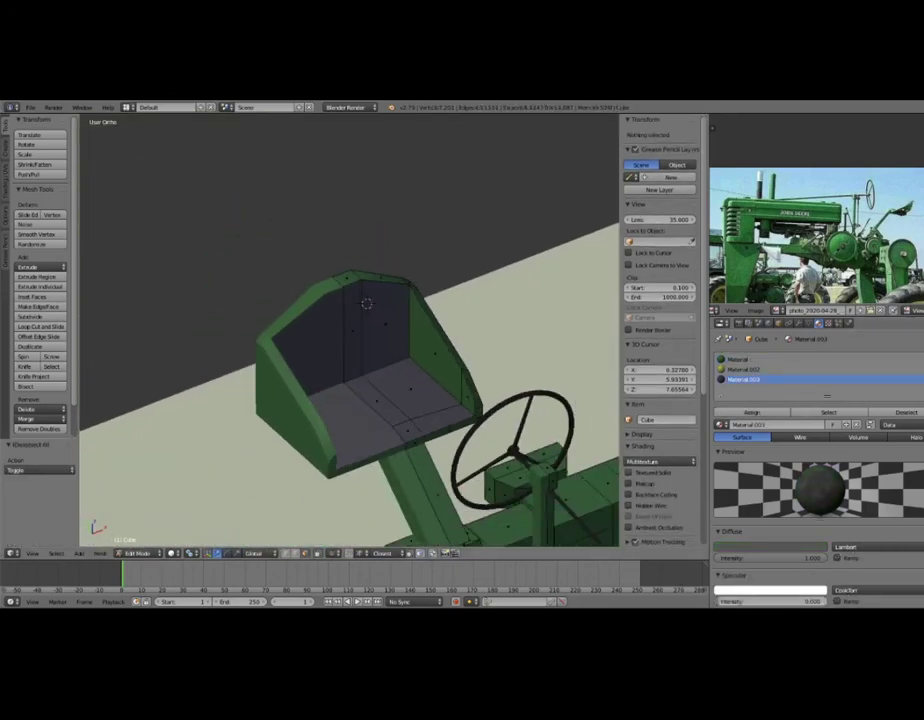
scroll(818, 470, "down", 2)
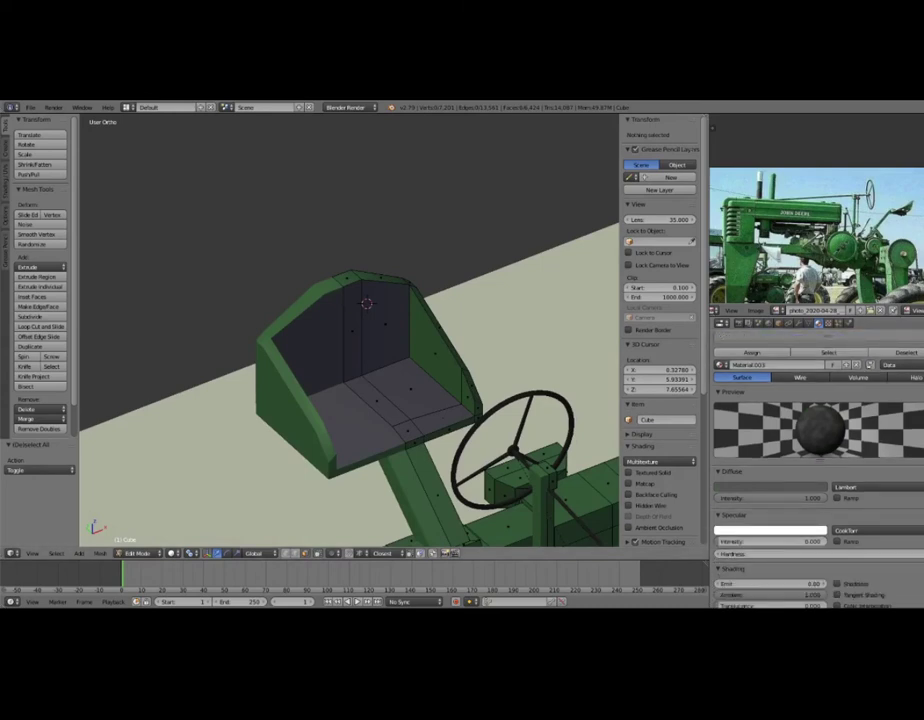
key("shift+z")
scroll(350, 330, "down", 3)
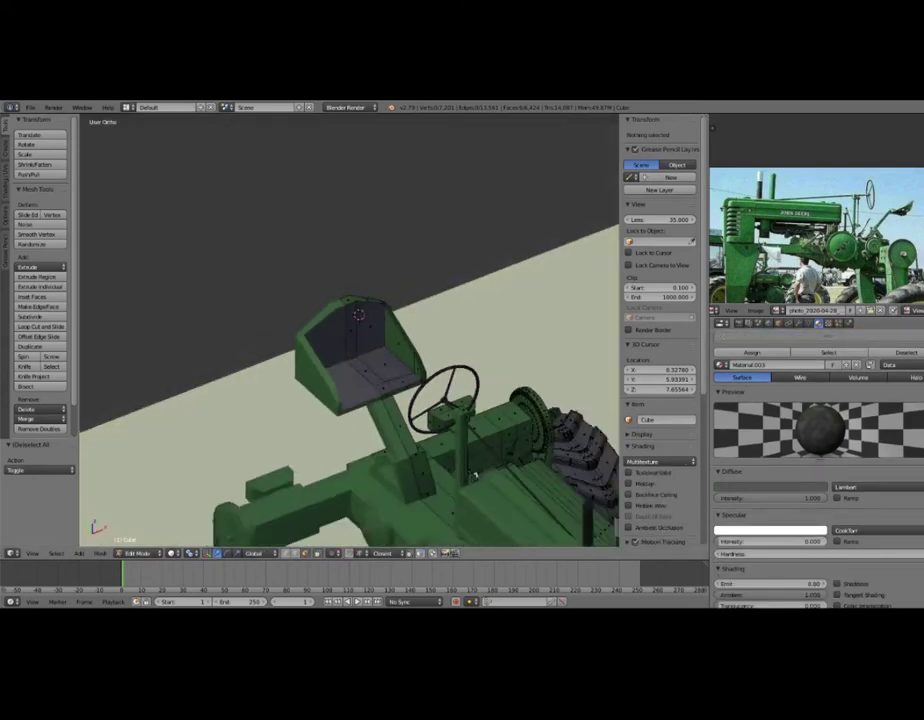
scroll(350, 330, "down", 3)
key("z")
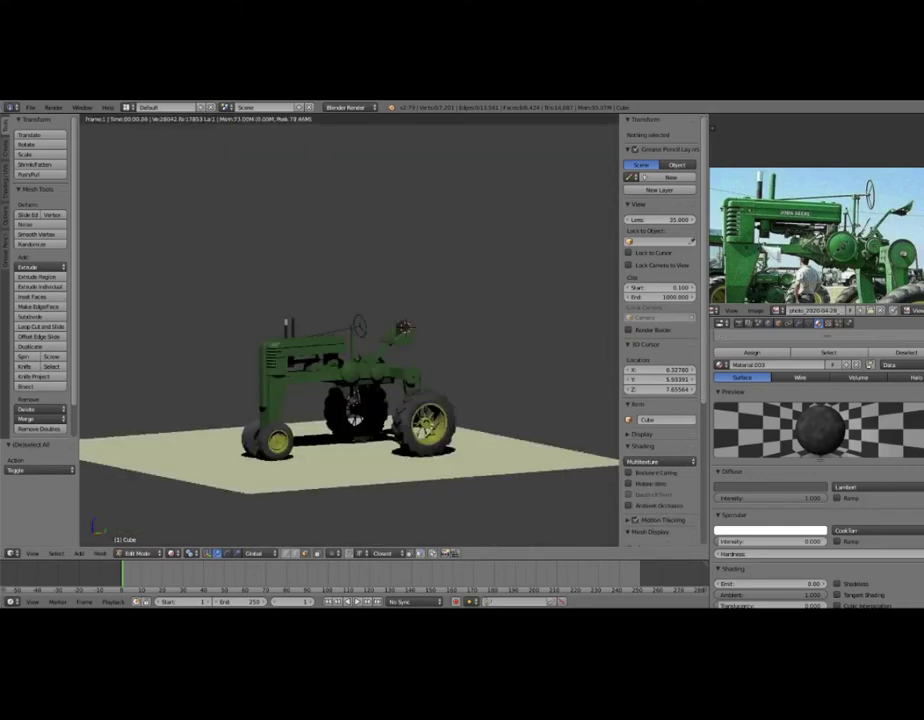
middle_click_drag(330, 330, 144, 372)
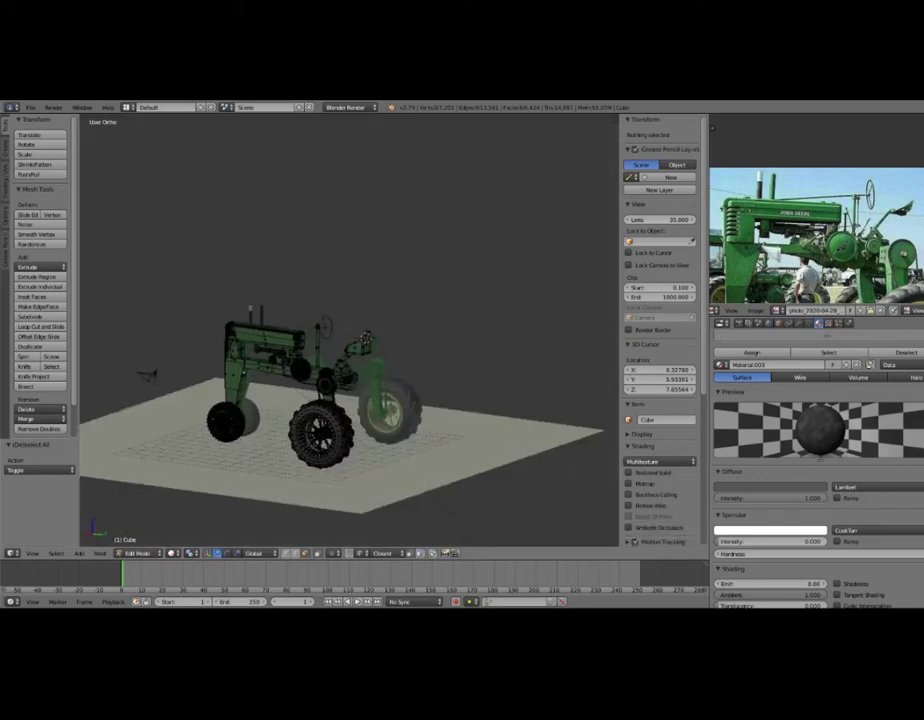
scroll(330, 330, "up", 4)
middle_click_drag(350, 330, 400, 300)
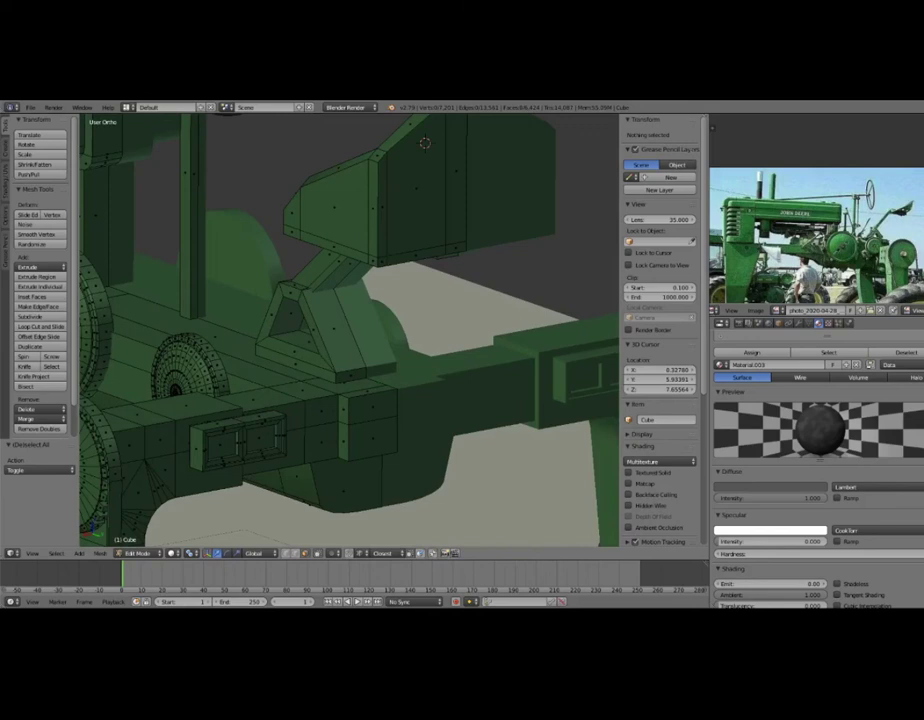
Give the small box on the frame a new material slot holding Material.005.
key("l")
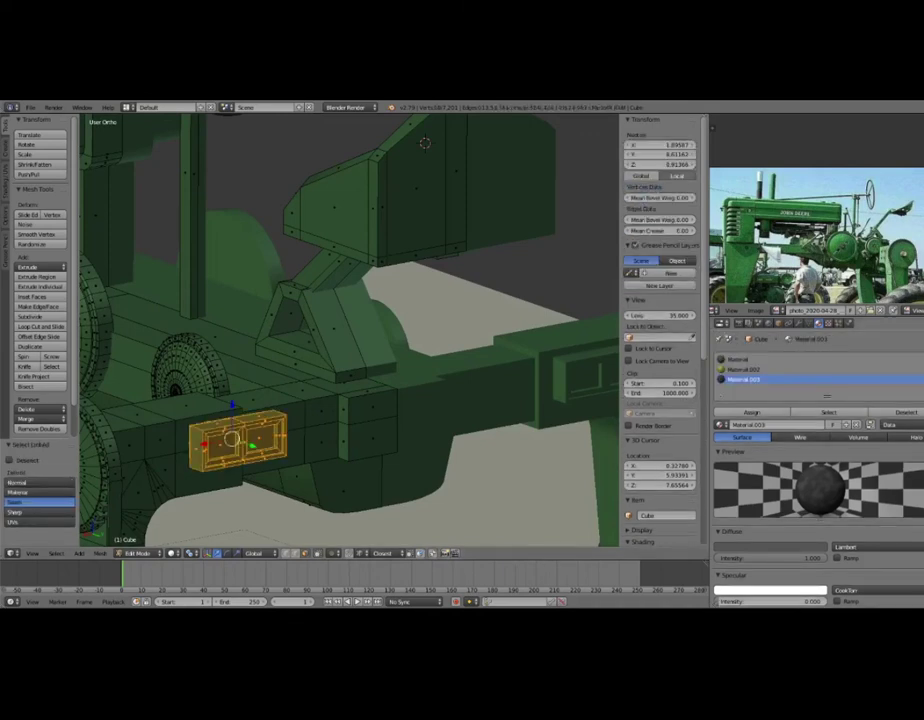
left_click(920, 358)
left_click(728, 424)
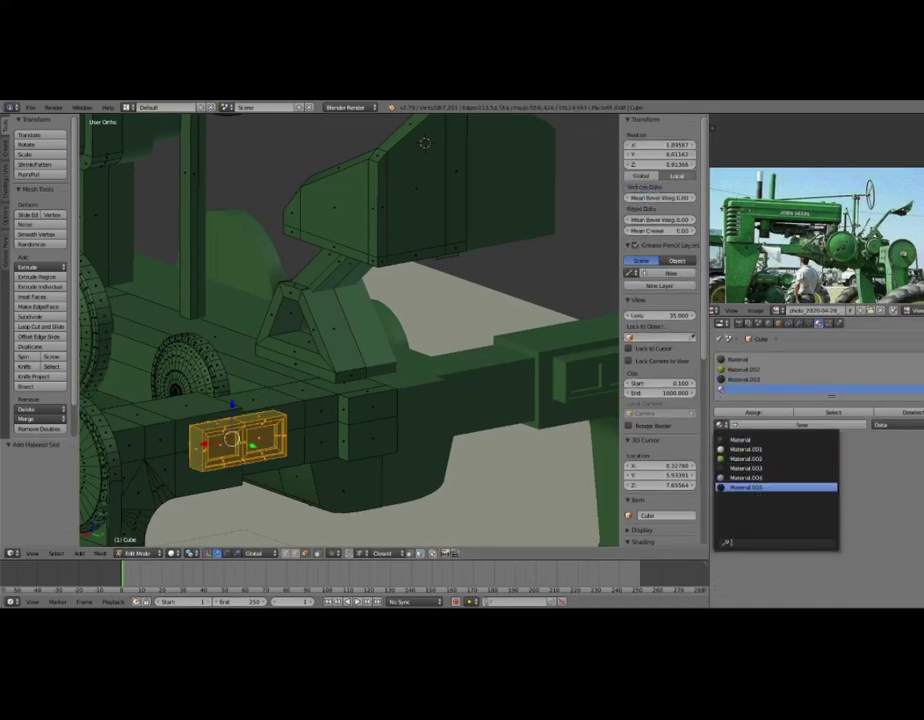
left_click(760, 487)
key("a")
middle_click_drag(350, 330, 450, 300)
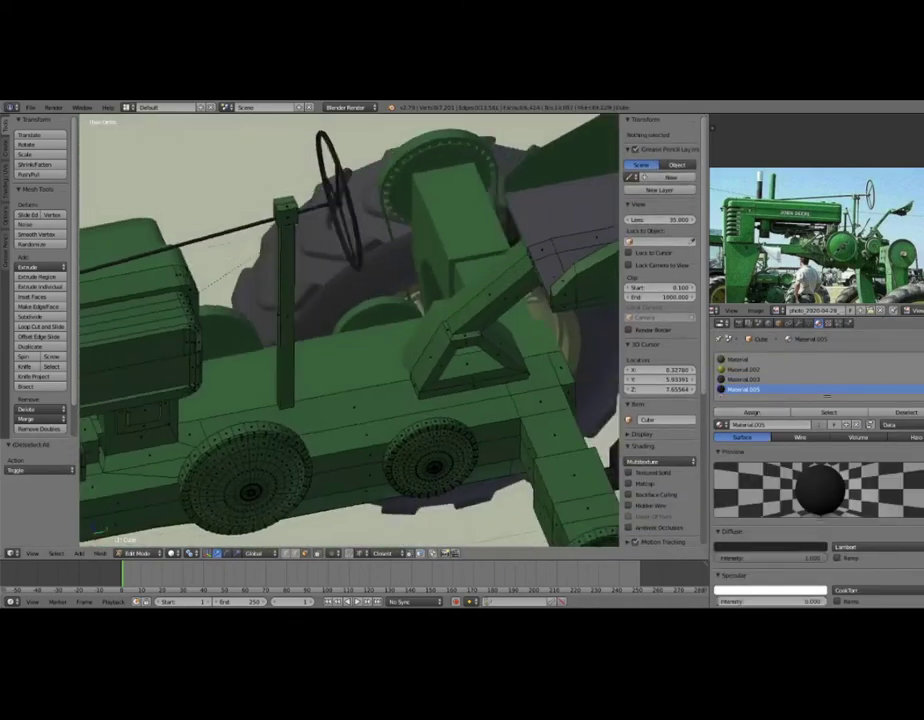
Round the seat-back edge with a smooth multi-segment bevel and check it rendered.
right_click(556, 237)
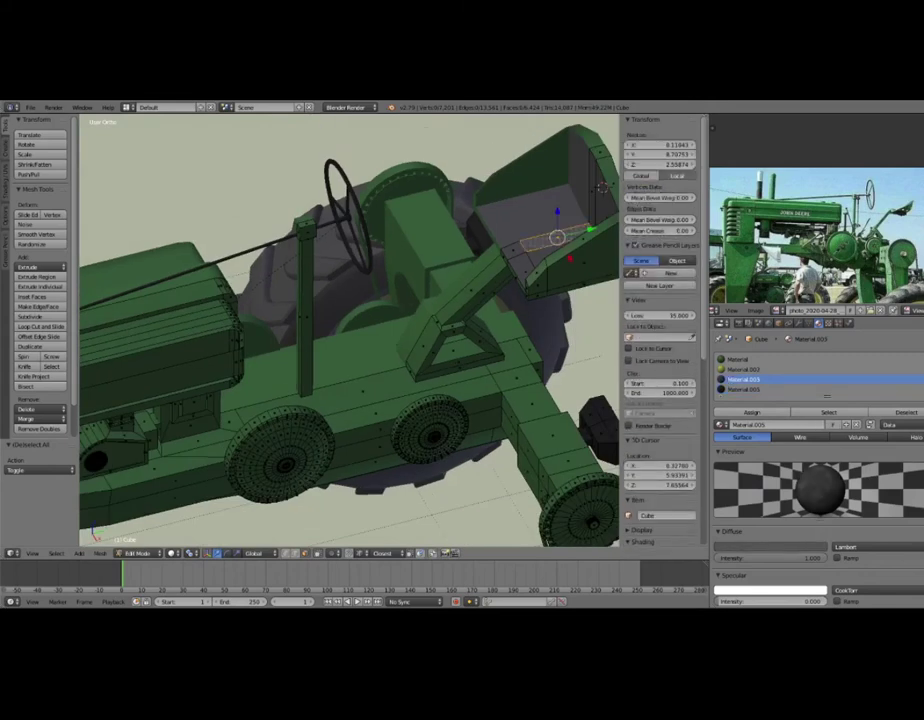
middle_click_drag(400, 350, 330, 300)
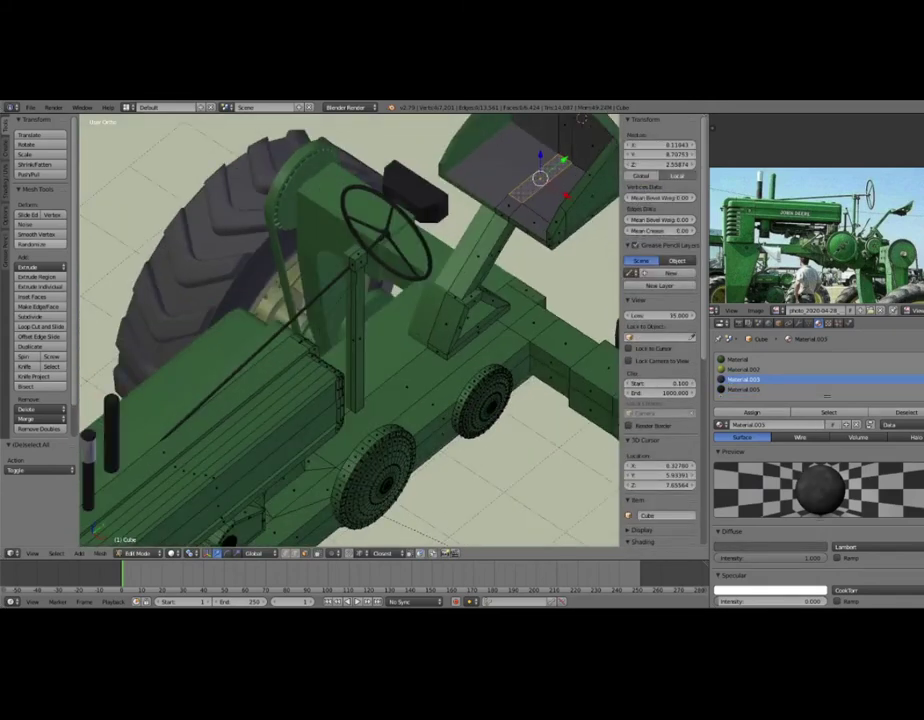
key("ctrl+KP_Add")
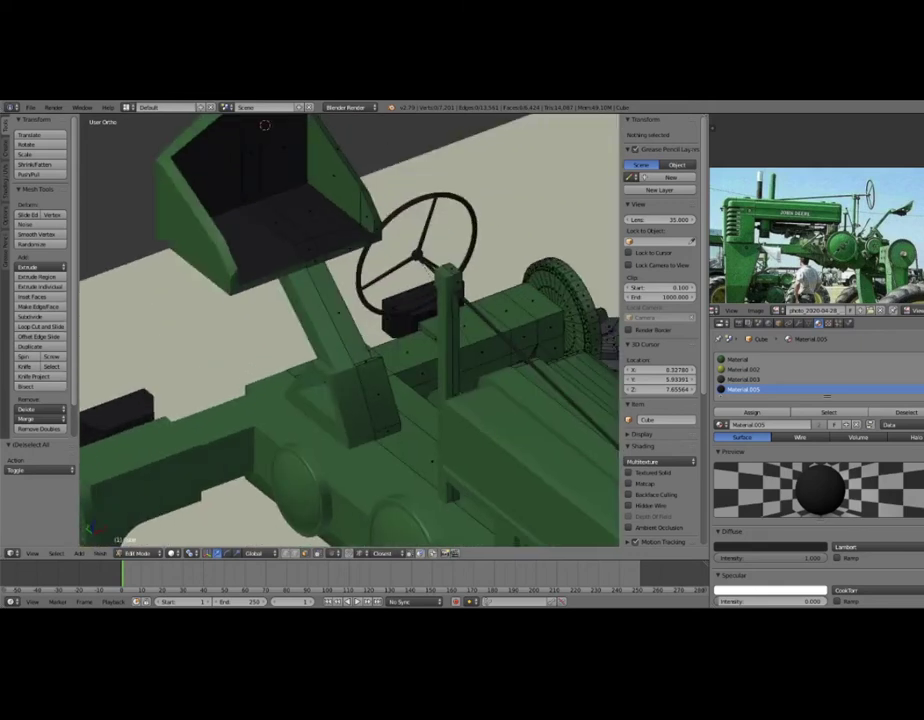
key("Tab")
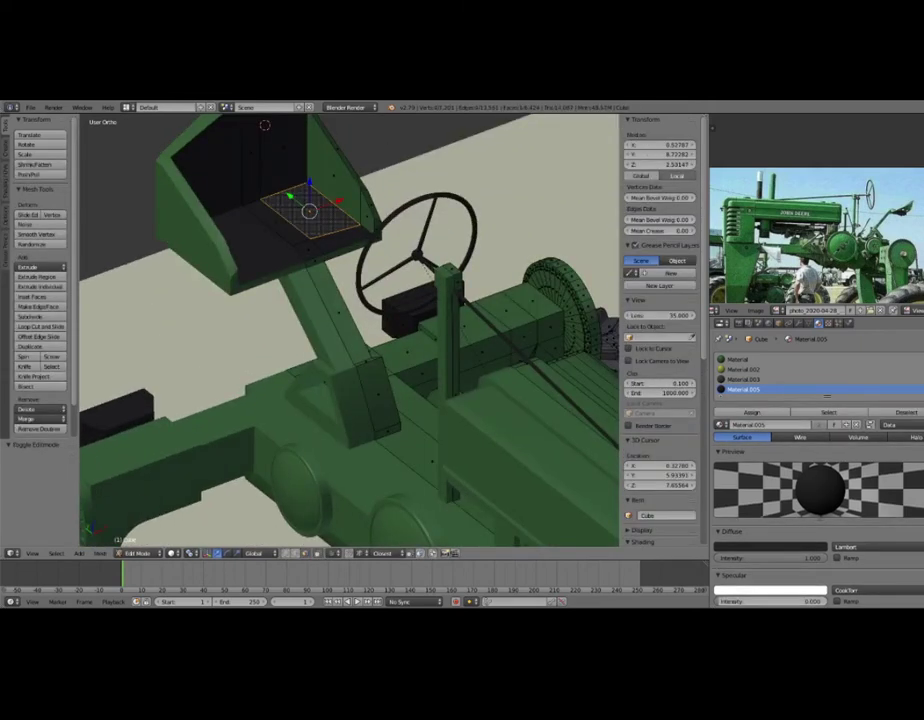
key("e")
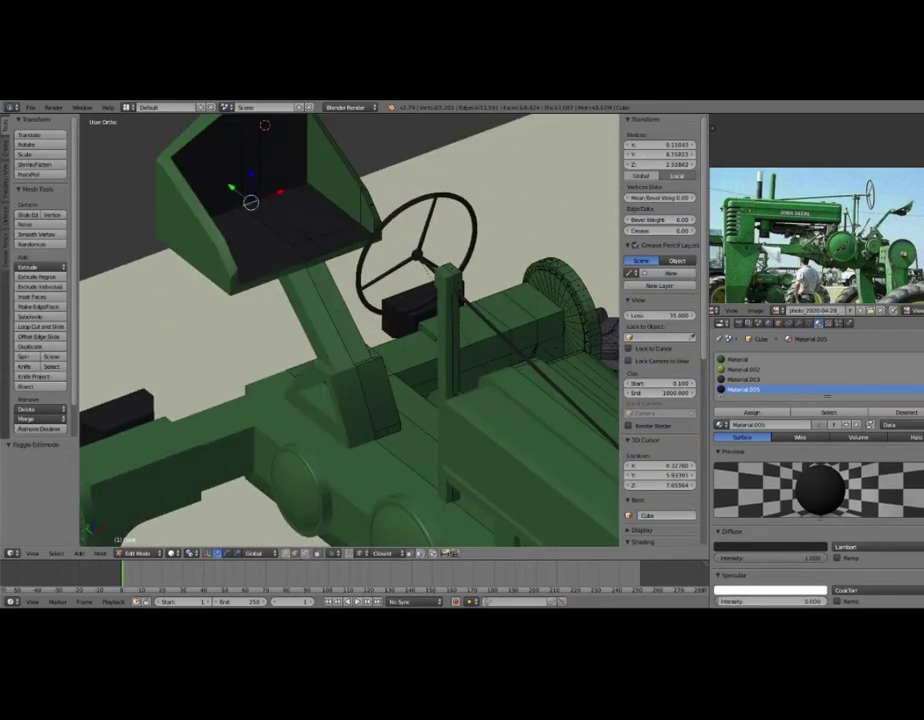
key("ctrl+b")
scroll(280, 190, "up", 6)
key("Return")
mouse_move(350, 330)
middle_mouse_down()
mouse_move(420, 300)
mouse_move(380, 320)
mouse_move(330, 300)
mouse_move(380, 300)
middle_mouse_up()
key("Tab")
key("shift+z")
scroll(350, 330, "down", 3)
scroll(350, 330, "up", 1)
key("shift+z")
scroll(350, 330, "up", 3)
Bevel another seat edge and select a seat corner vertex.
key("Tab")
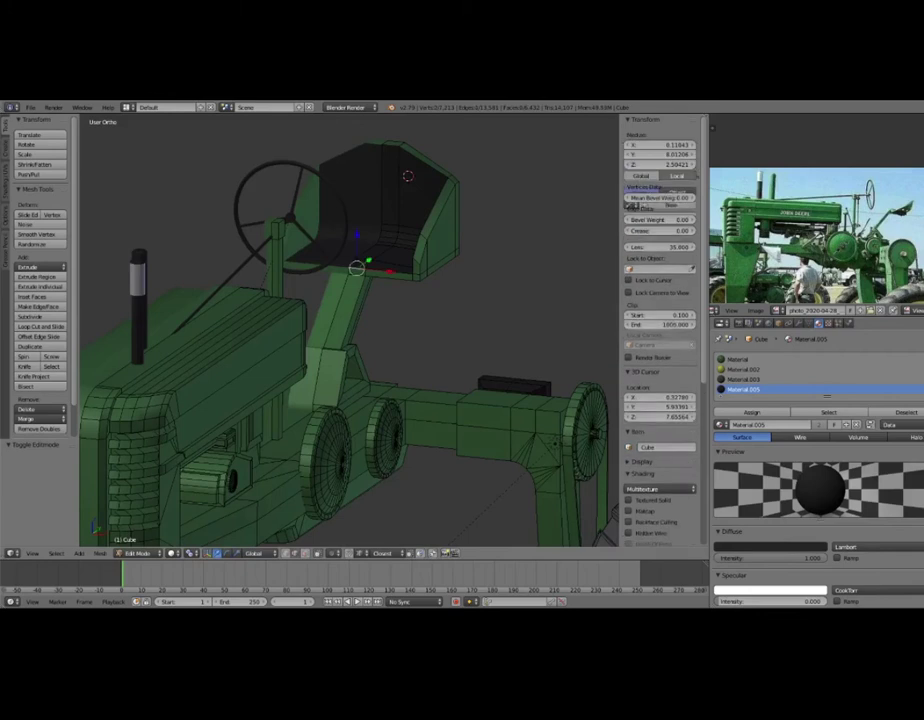
right_click(476, 293)
key("ctrl+b")
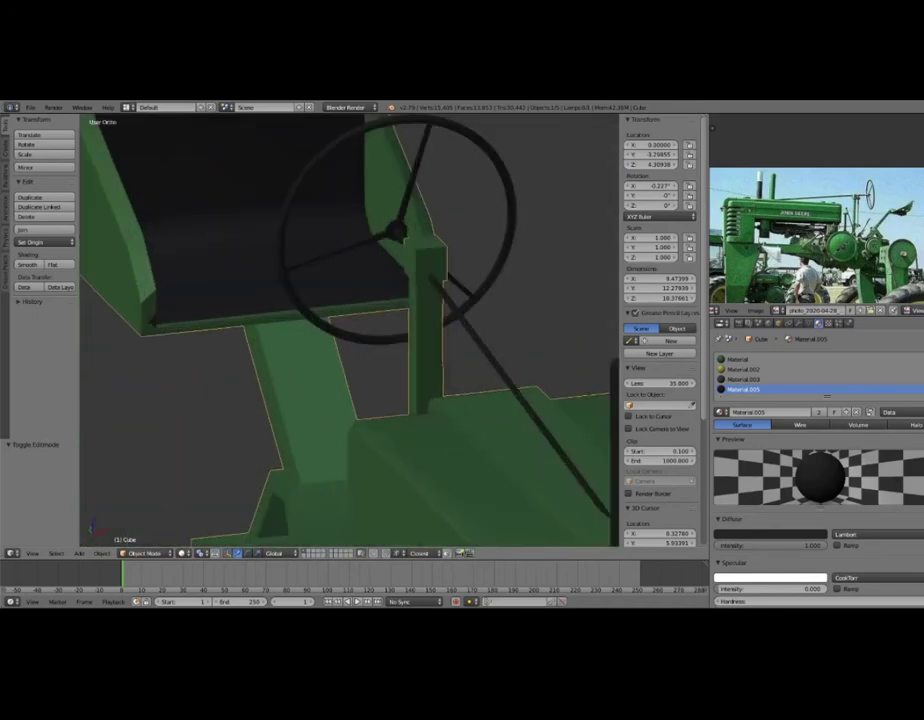
key("Tab")
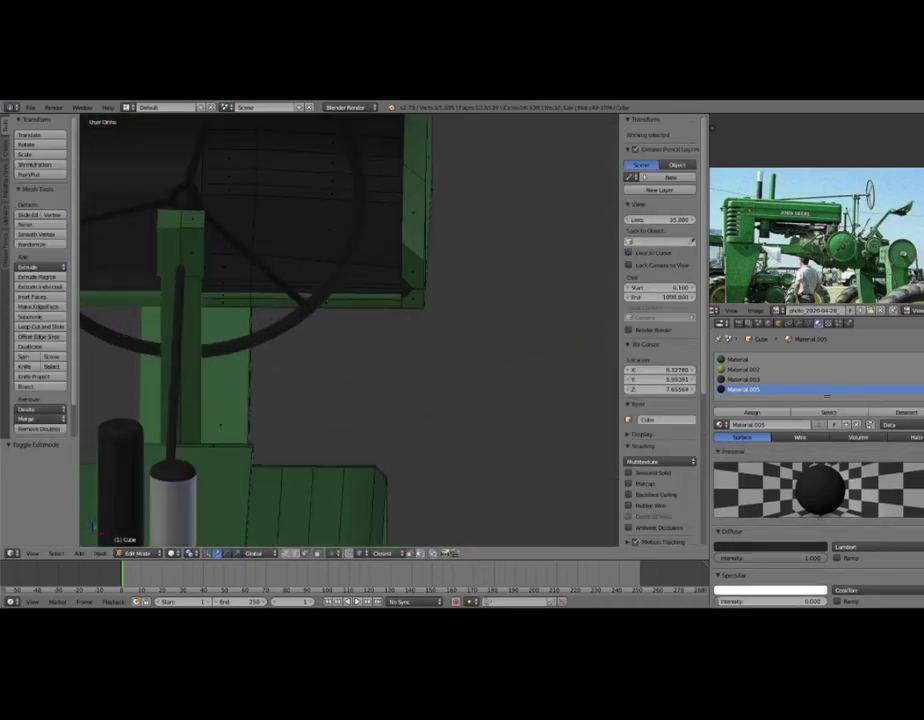
right_click(403, 289)
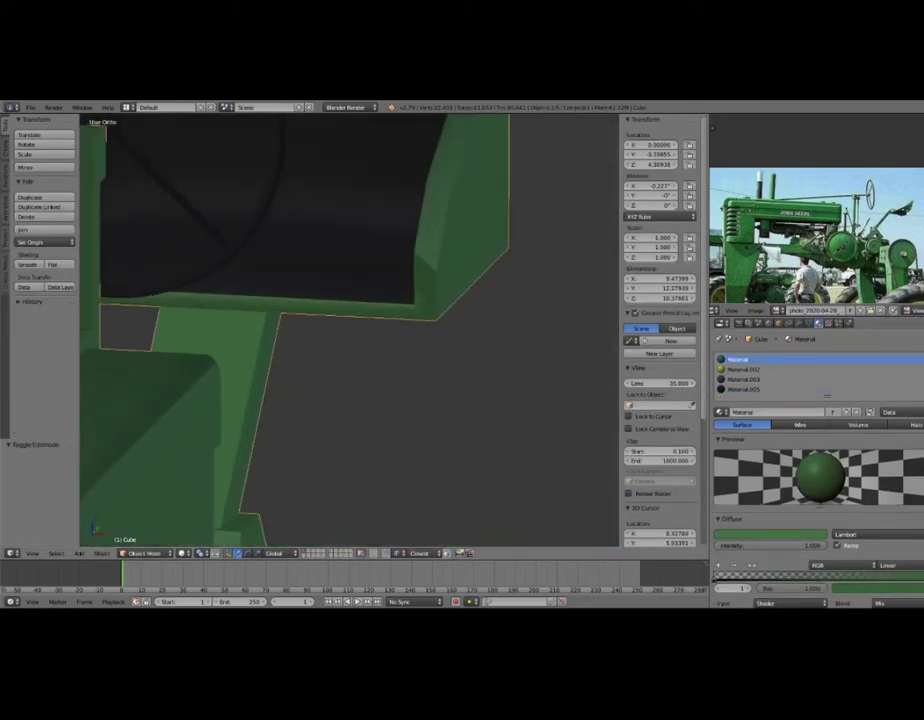
Triangulate the selected seat support faces and check the seat in rendered shading.
key("Tab")
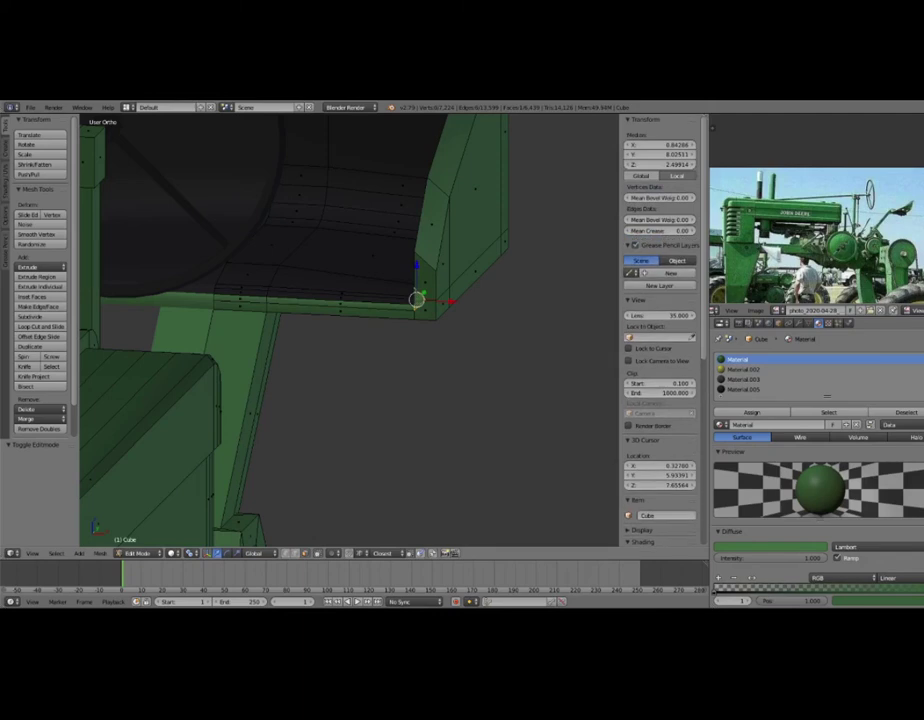
key("ctrl+t")
middle_click_drag(480, 260, 544, 154)
key("Tab")
scroll(350, 330, "down", 5)
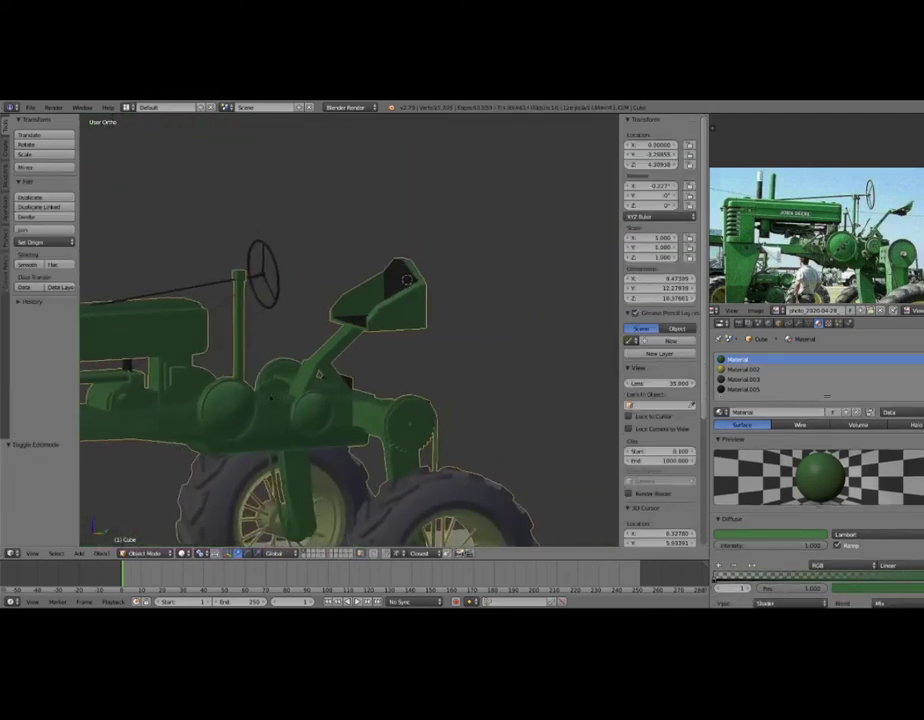
key("shift+z")
key("shift+z")
scroll(128, 408, "down", 3)
mouse_move(128, 408)
middle_mouse_down()
mouse_move(82, 373)
mouse_move(140, 420)
middle_mouse_up()
Give the connected wheel-arm part the dark material and preview it.
key("Tab")
scroll(145, 462, "up", 5)
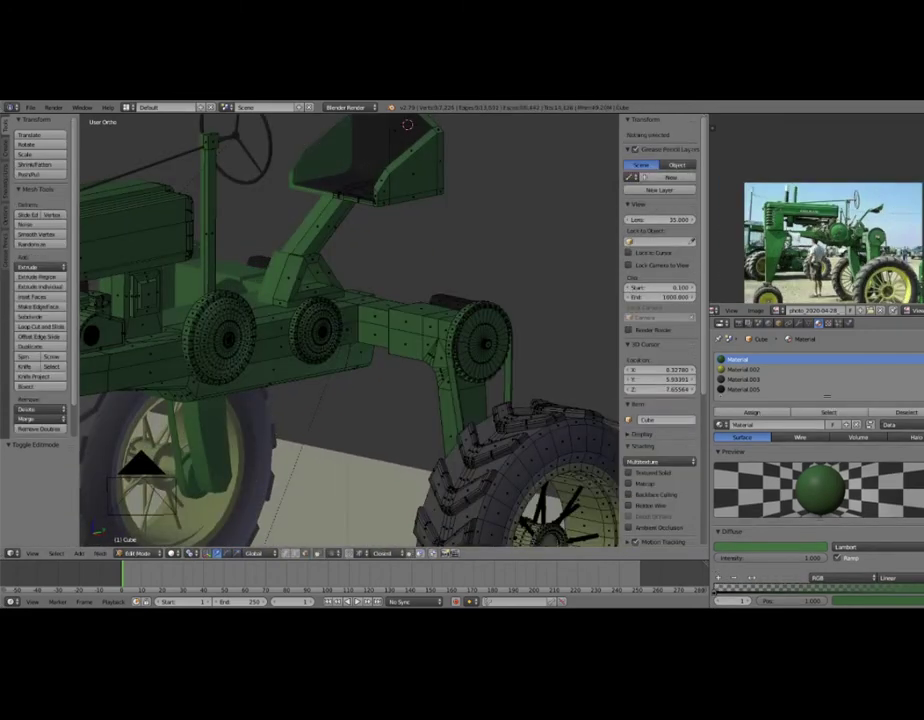
key("l")
left_click(742, 389)
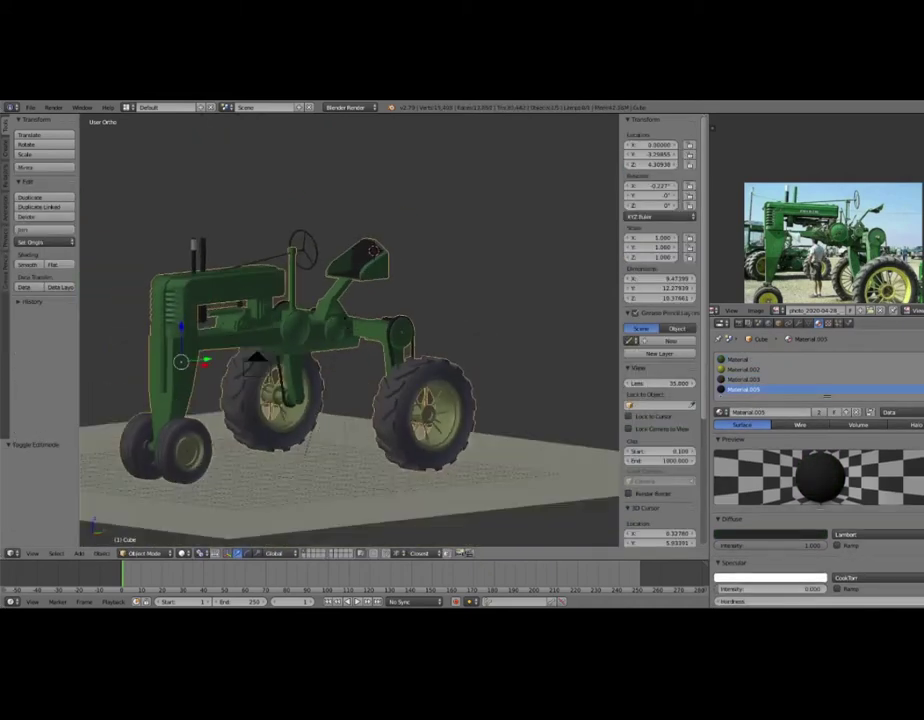
key("shift+z")
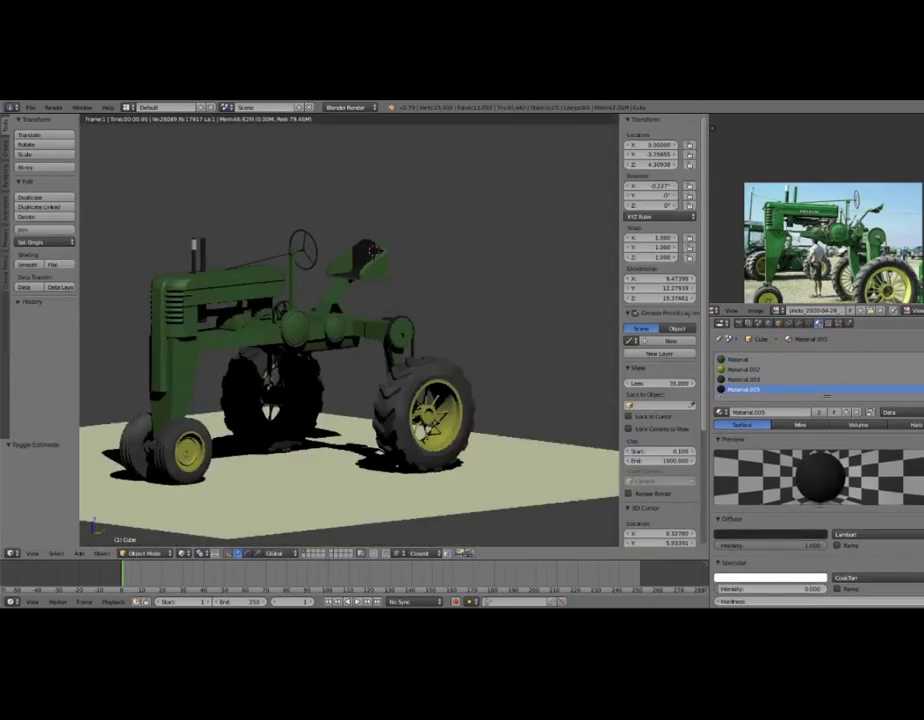
middle_click_drag(372, 252, 330, 280)
key("shift+z")
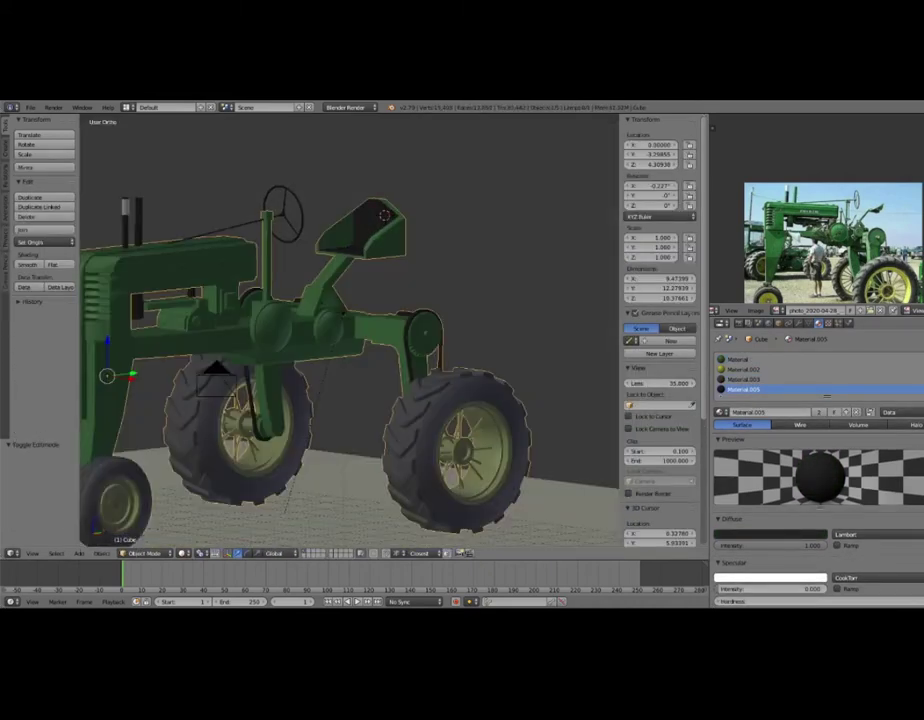
key("KP_Decimal")
Assign the yellow material to the small pulley hub and preview the tractor rendered.
key("Tab")
scroll(330, 355, "up", 3)
key("l")
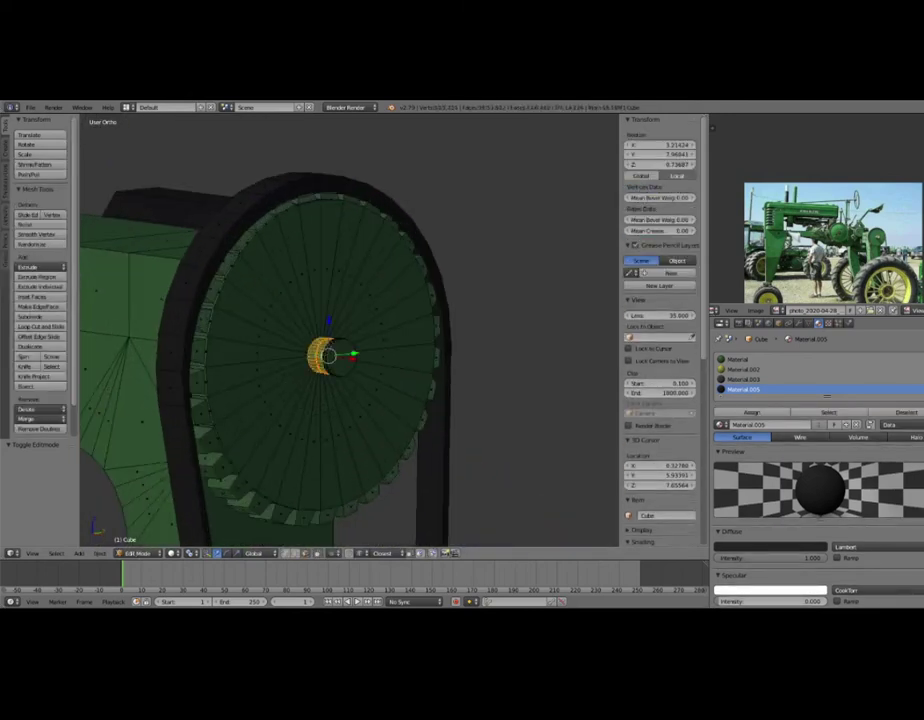
left_click(745, 369)
key("Tab")
scroll(350, 330, "down", 3)
scroll(350, 330, "down", 4)
key("shift+z")
scroll(350, 330, "down", 2)
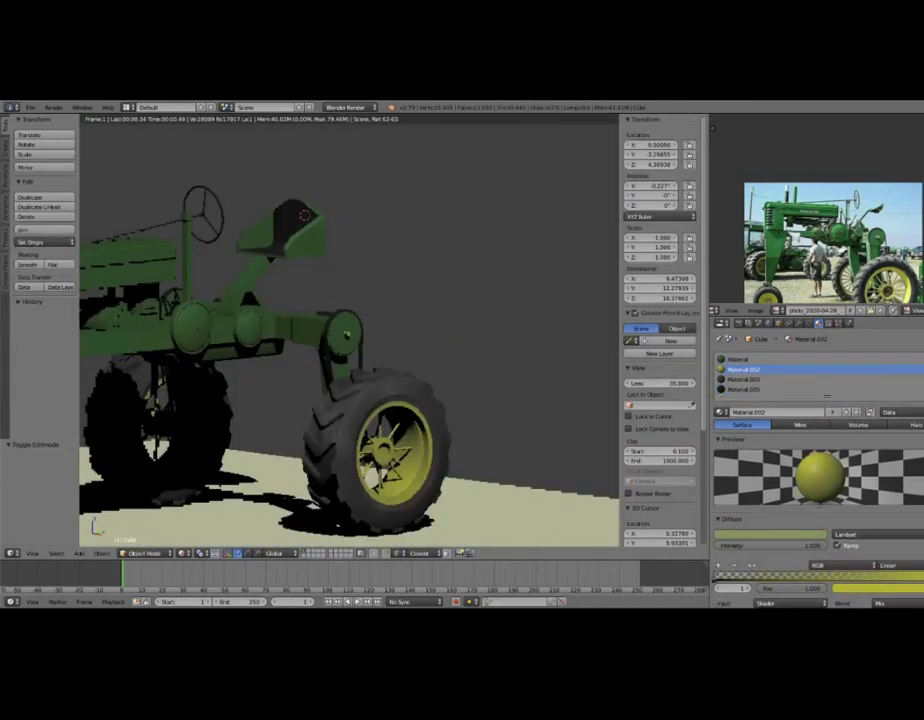
key("shift+z")
middle_click_drag(350, 330, 380, 300)
scroll(350, 330, "down", 2)
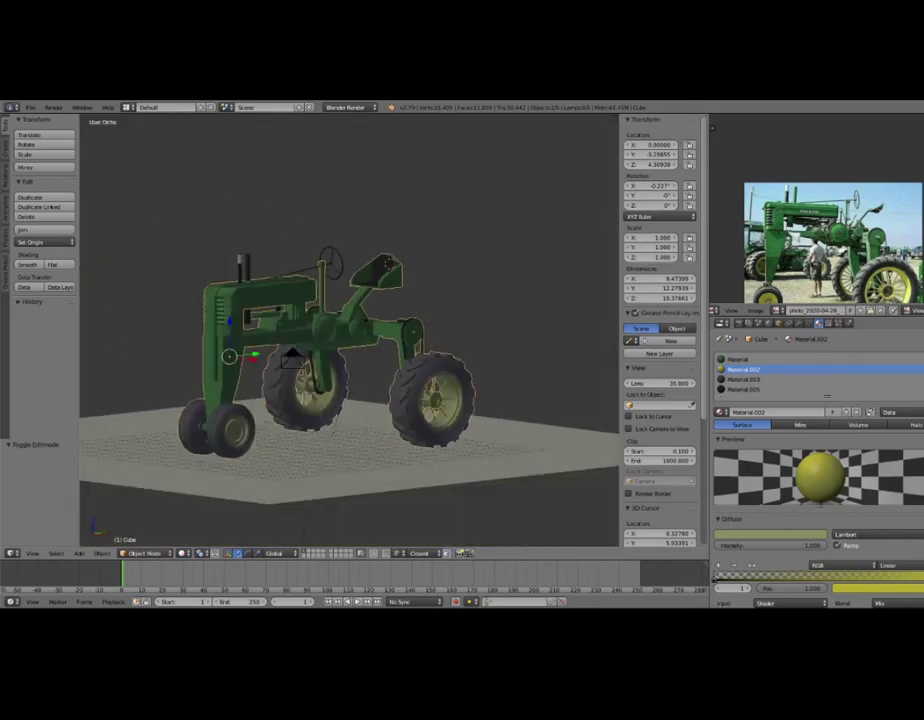
scroll(350, 330, "down", 2)
scroll(350, 330, "down", 4)
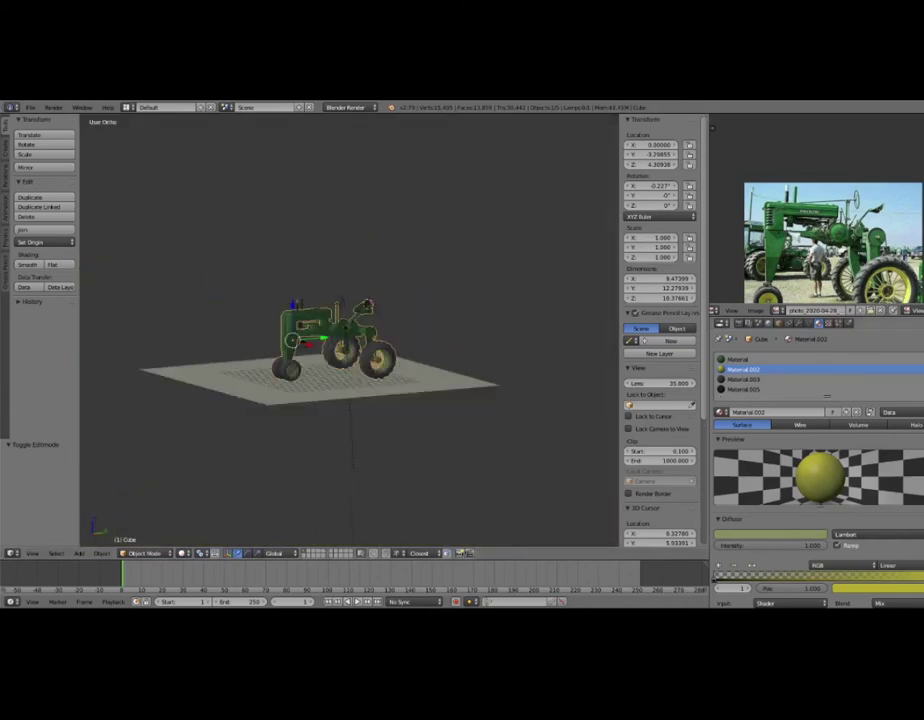
Enable Blend Sky with light-blue zenith and horizon colours, lighting the environment with the sky colour.
left_click(769, 323)
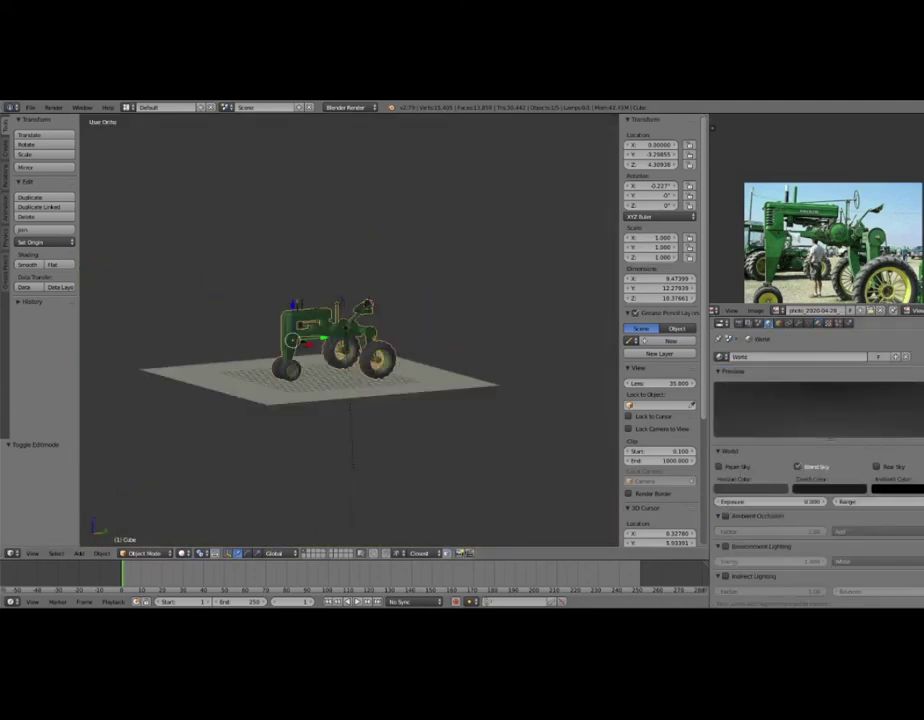
left_click(818, 488)
left_click(797, 466)
key("ctrl+v")
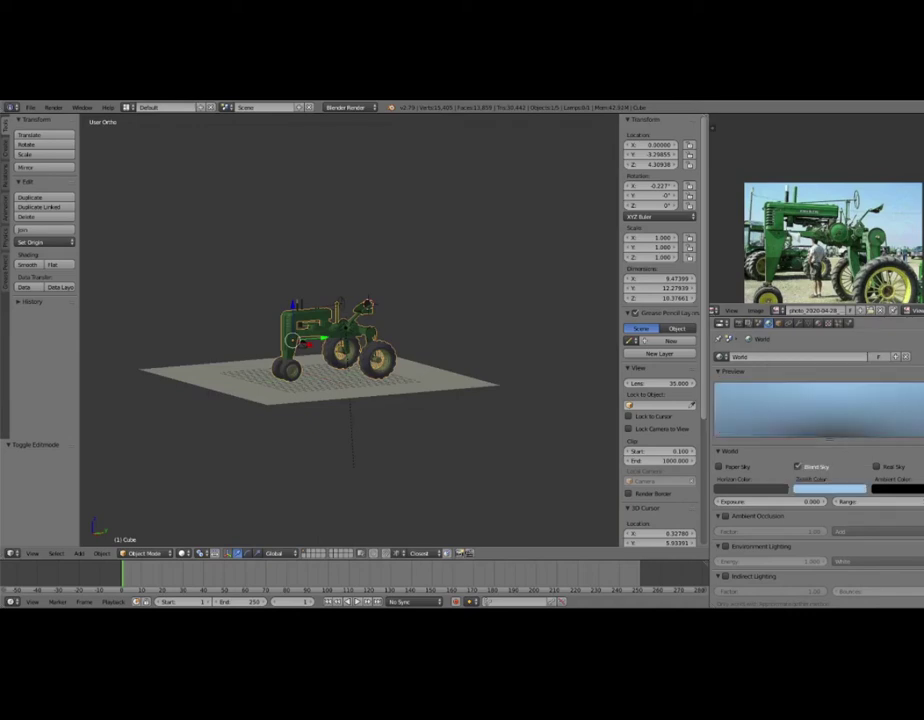
left_click(750, 488)
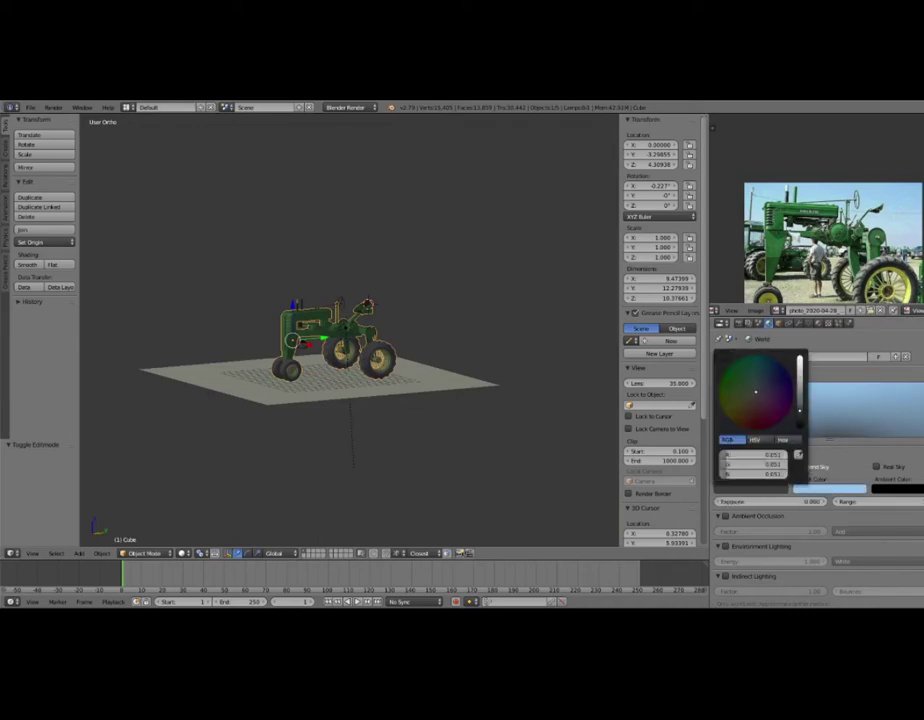
key("ctrl+v")
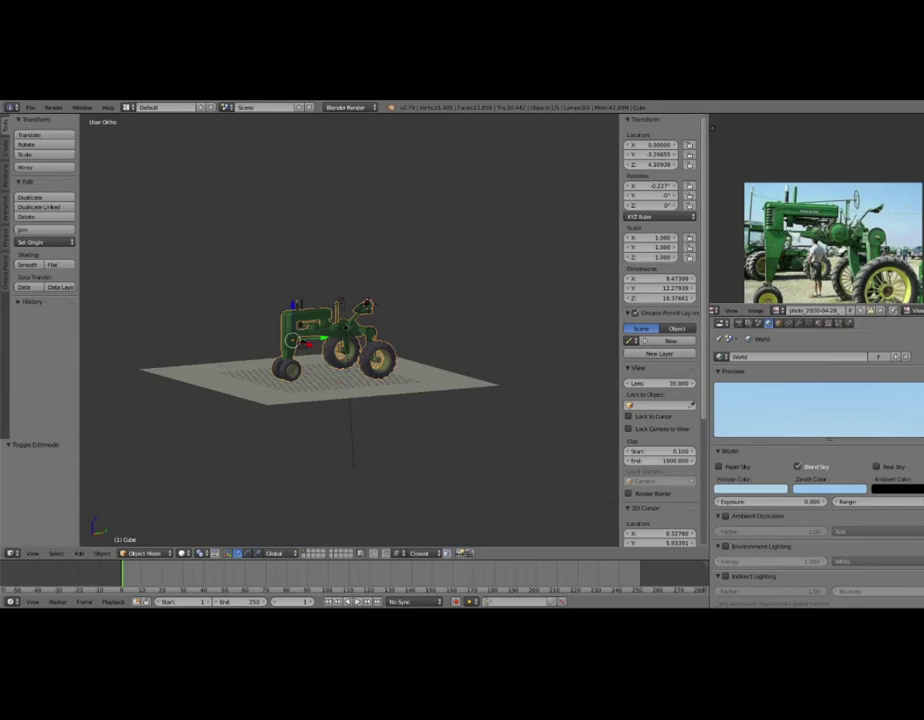
left_click(760, 546)
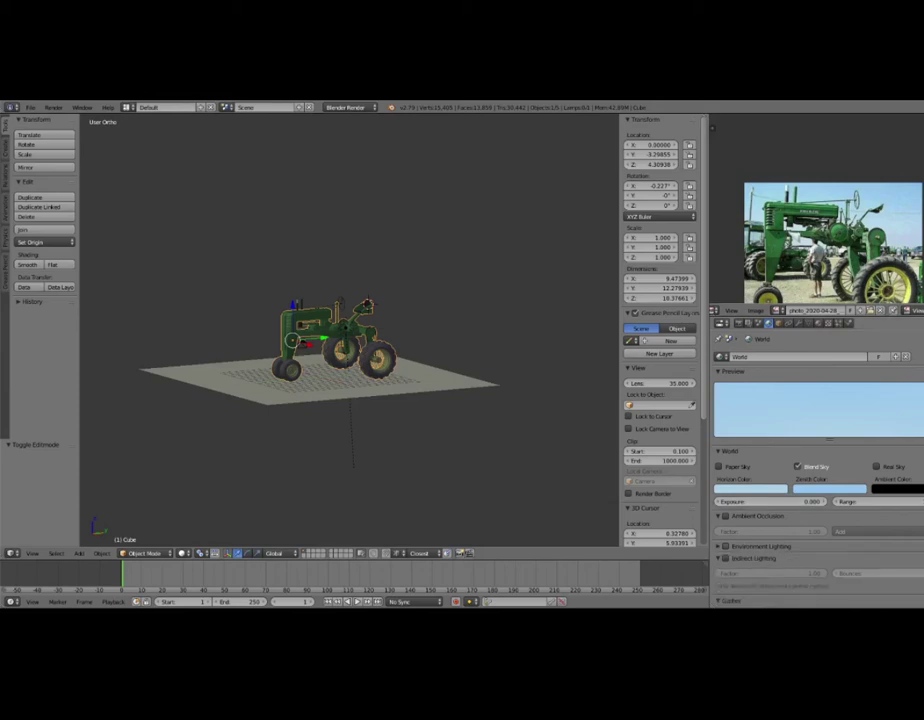
left_click(760, 546)
left_click(865, 561)
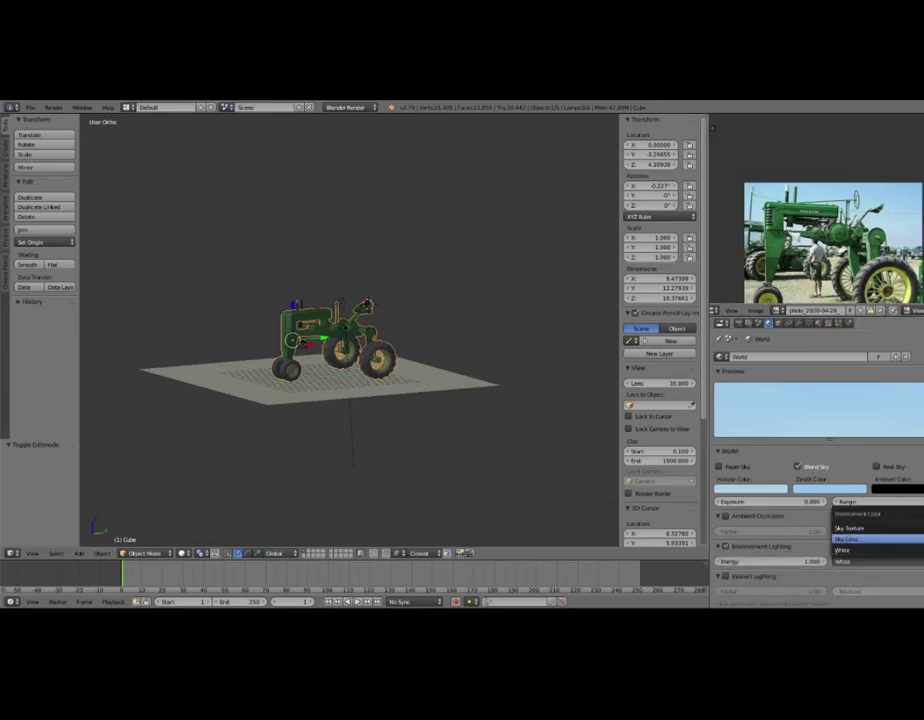
left_click(865, 537)
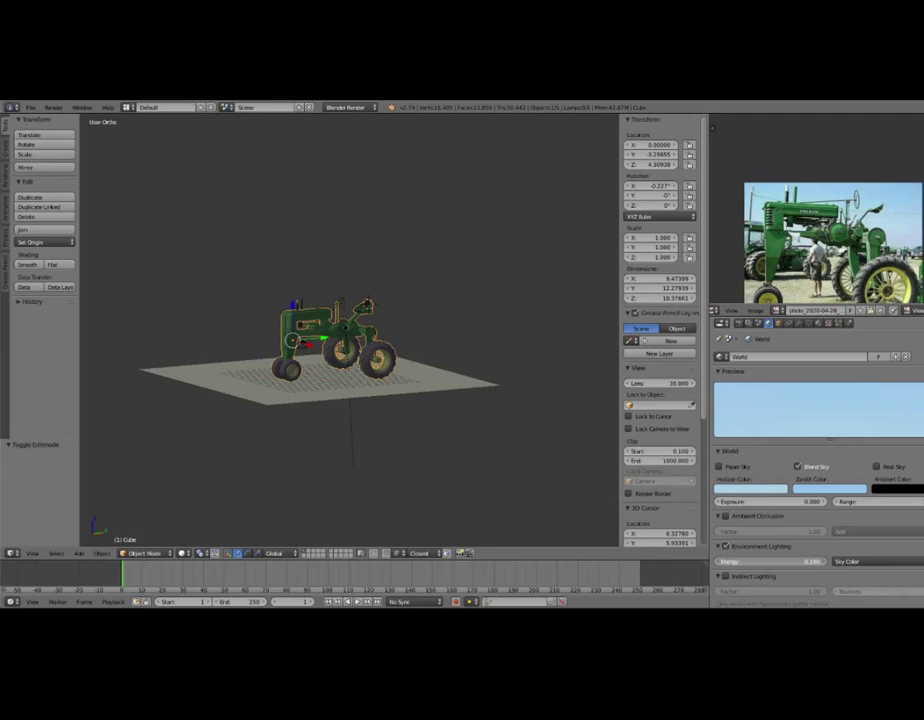
Preview the light-blue sky behind the tractor in rendered shading.
key("shift+z")
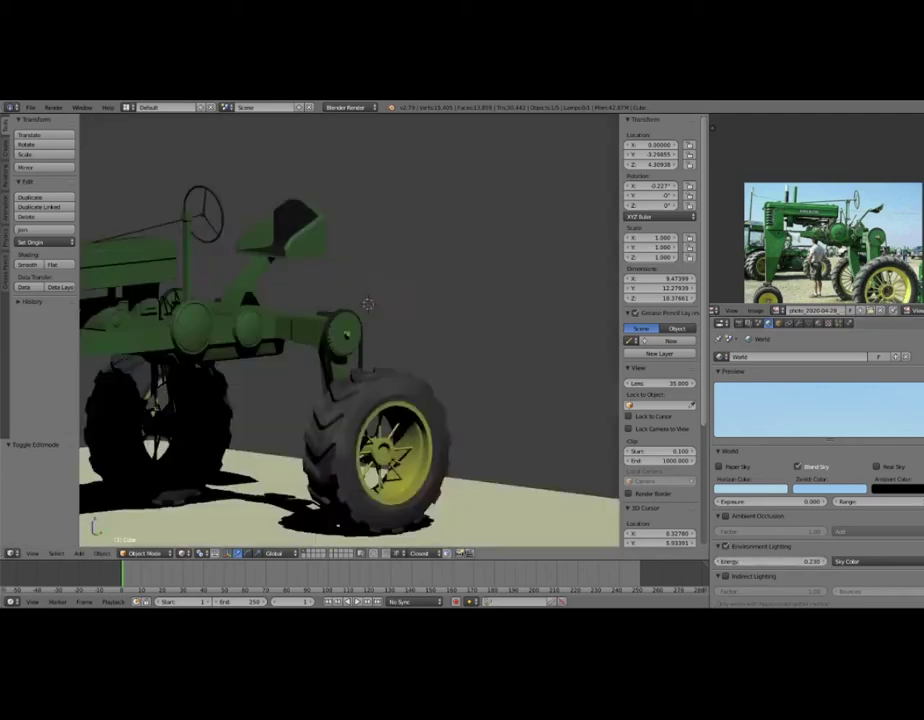
key("shift+z")
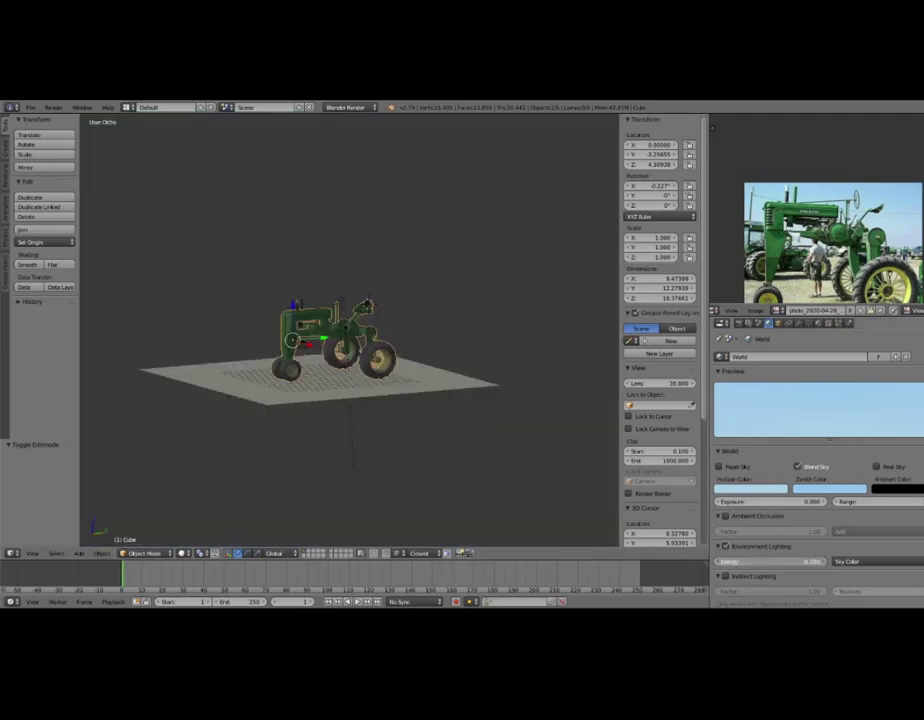
key("shift+z")
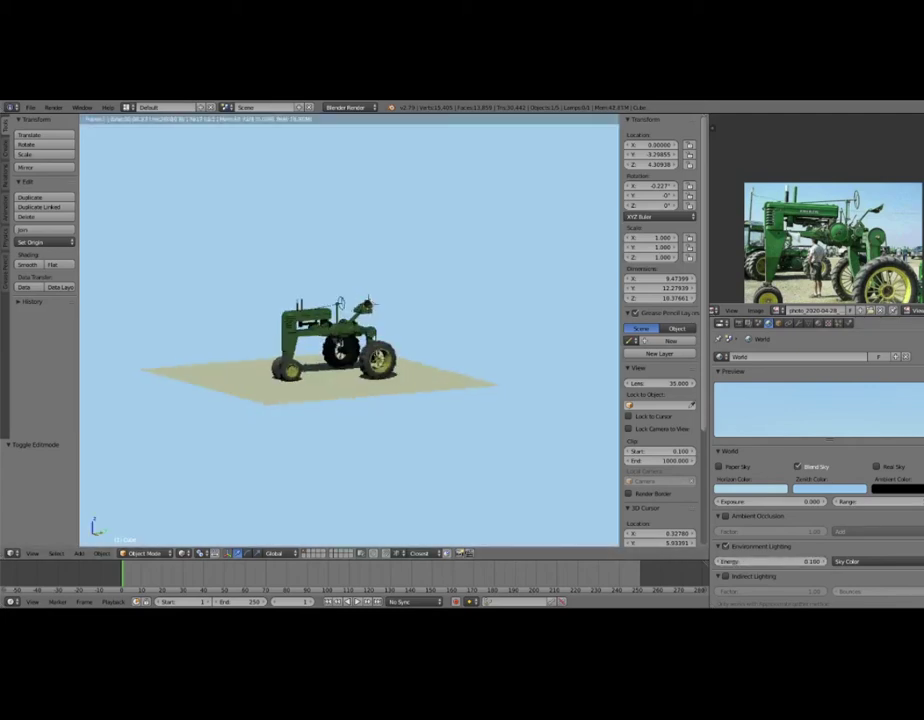
key("shift+z")
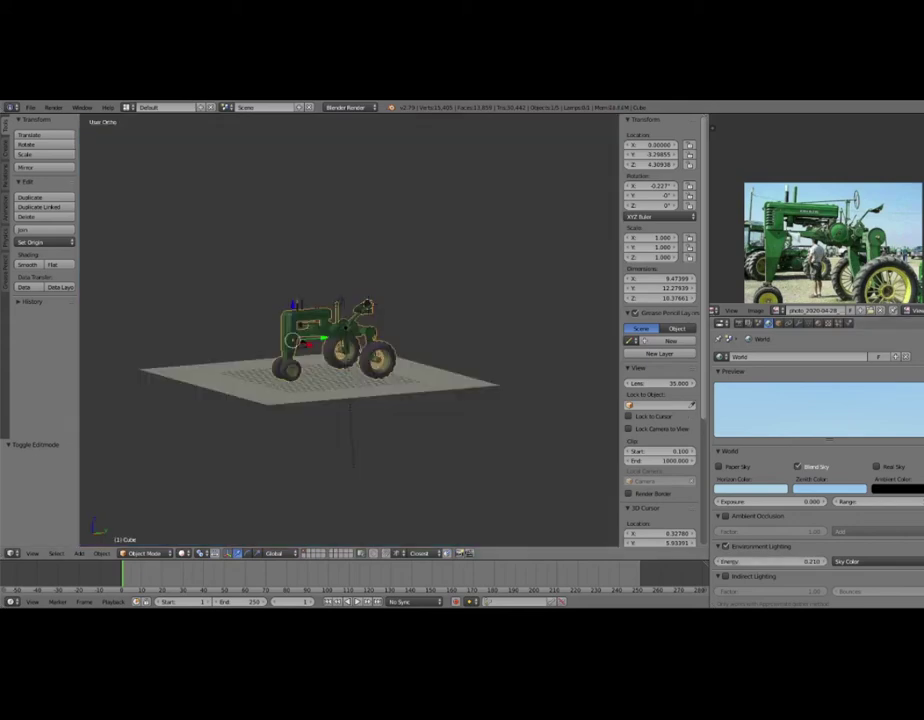
key("shift+z")
key("shift+z")
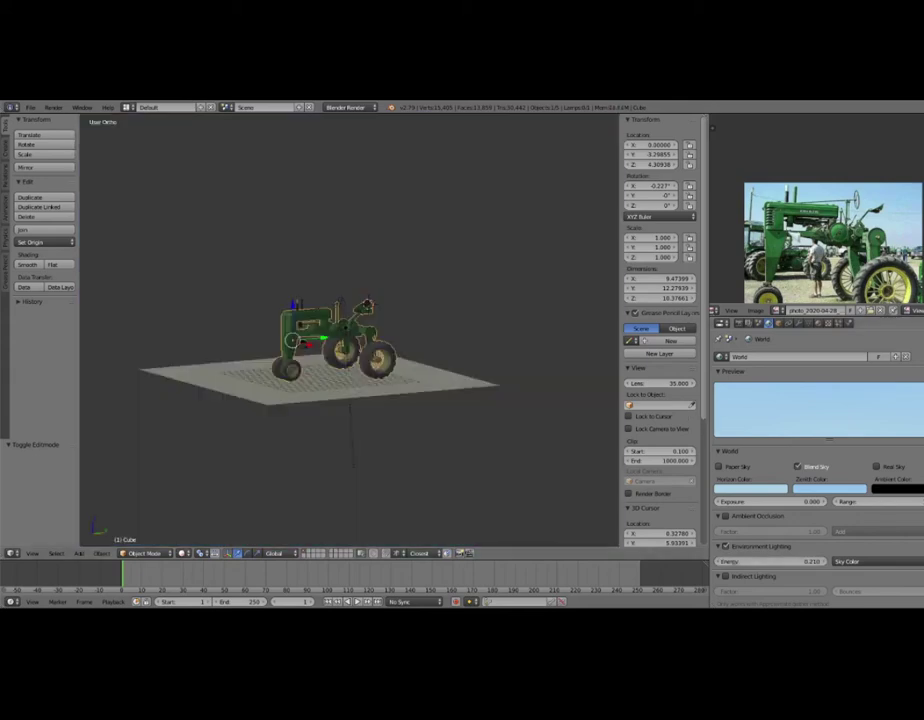
Darken the horizon and zenith colours, rechecking the sky in rendered shading.
left_click(750, 489)
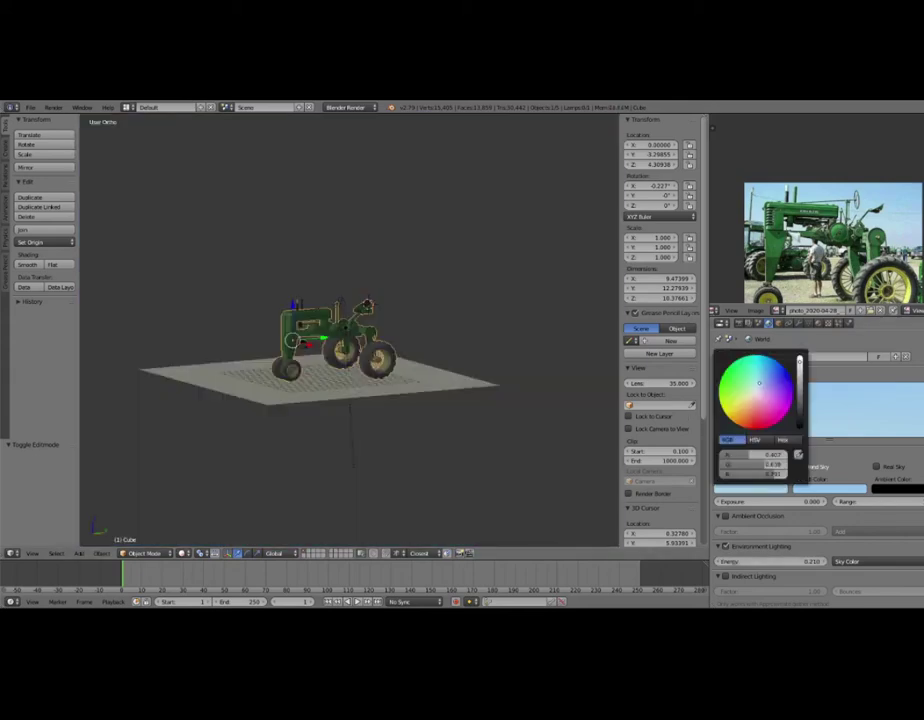
left_click_drag(799, 362, 799, 392)
left_click(810, 489)
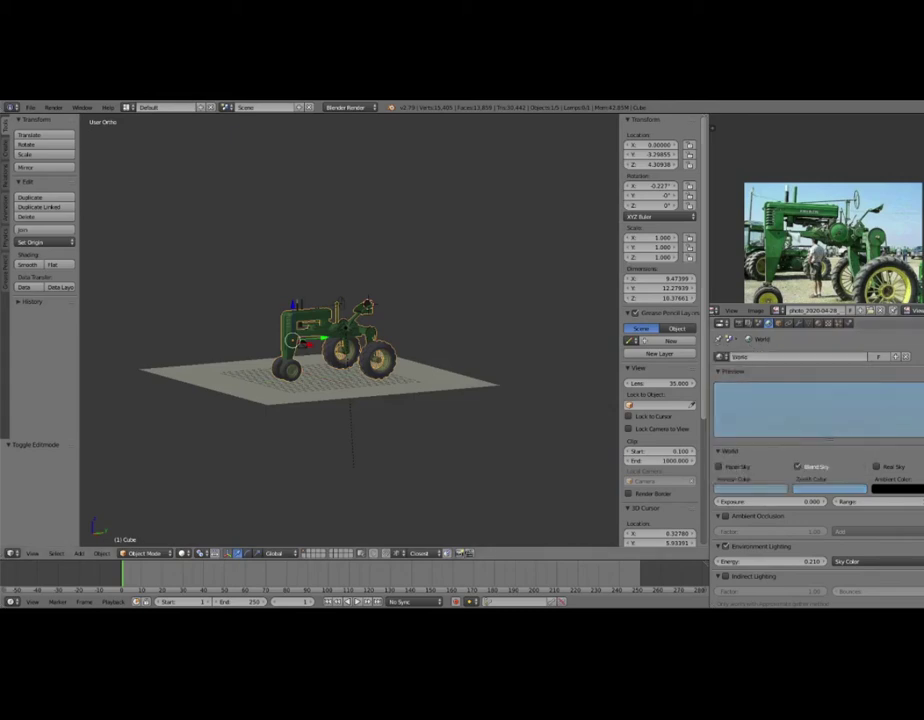
key("KP_5")
key("shift+z")
key("shift+z")
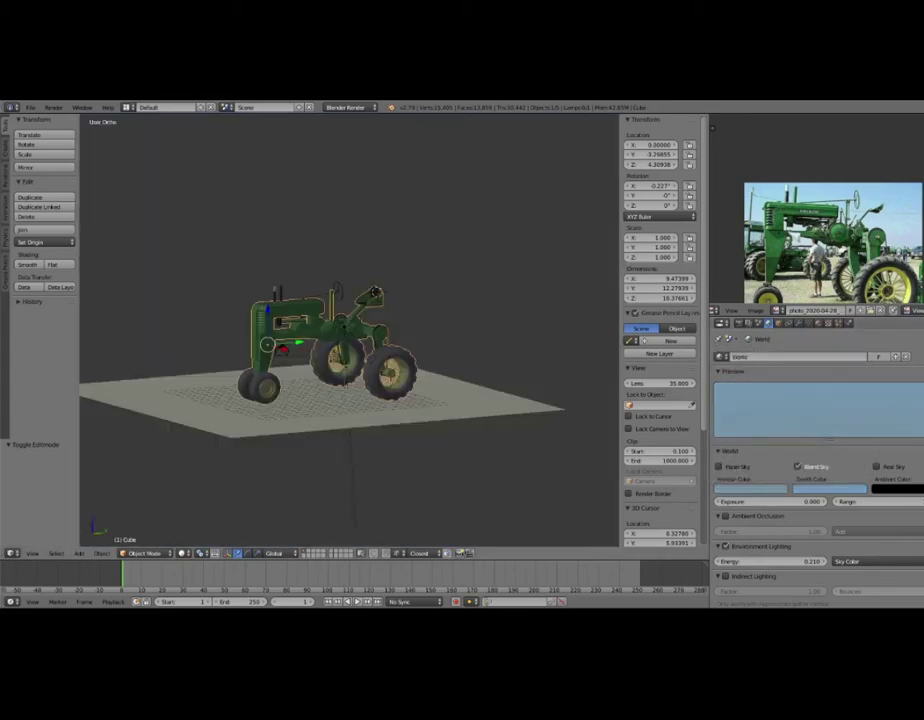
left_click(830, 489)
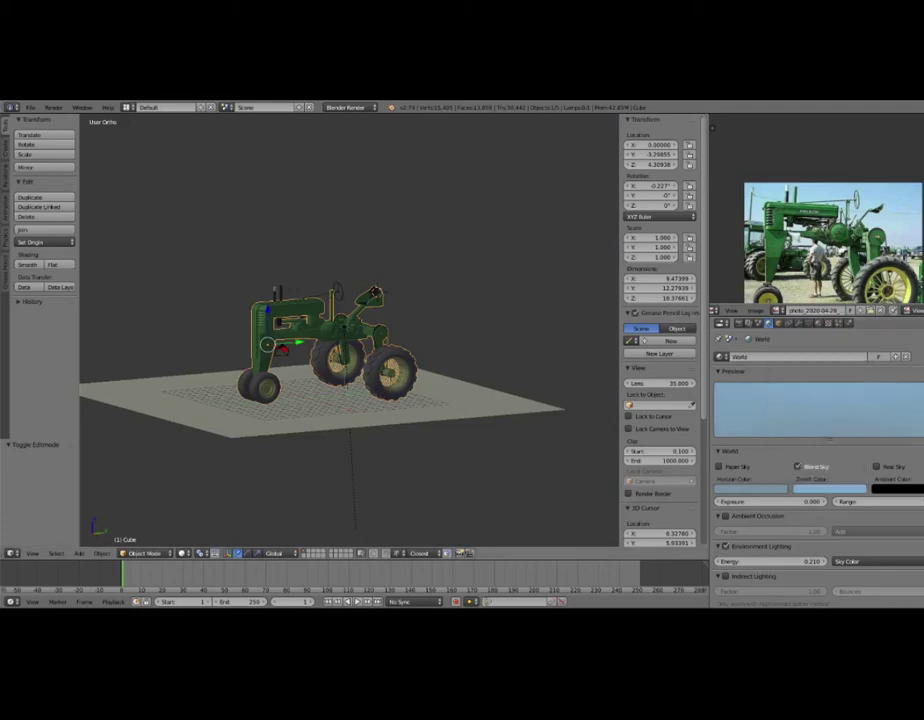
key("shift+z")
key("shift+z")
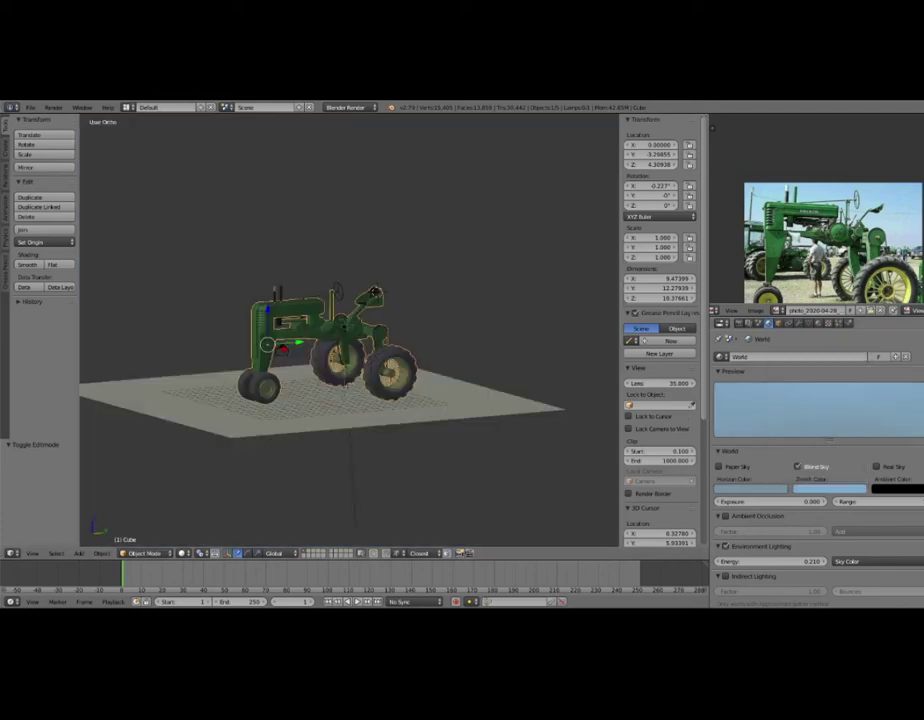
left_click(750, 489)
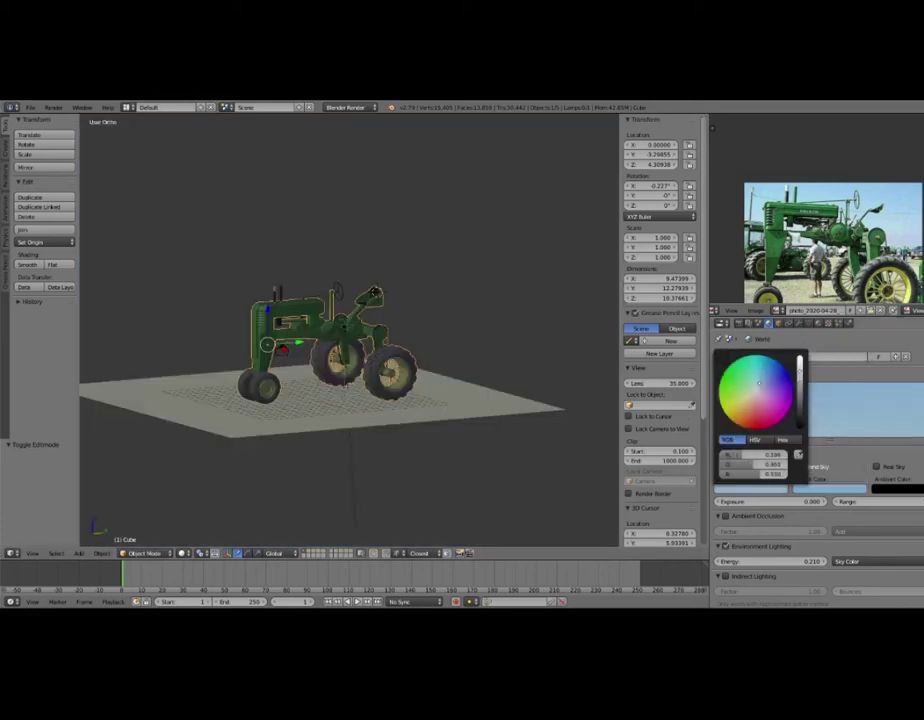
key("shift+z")
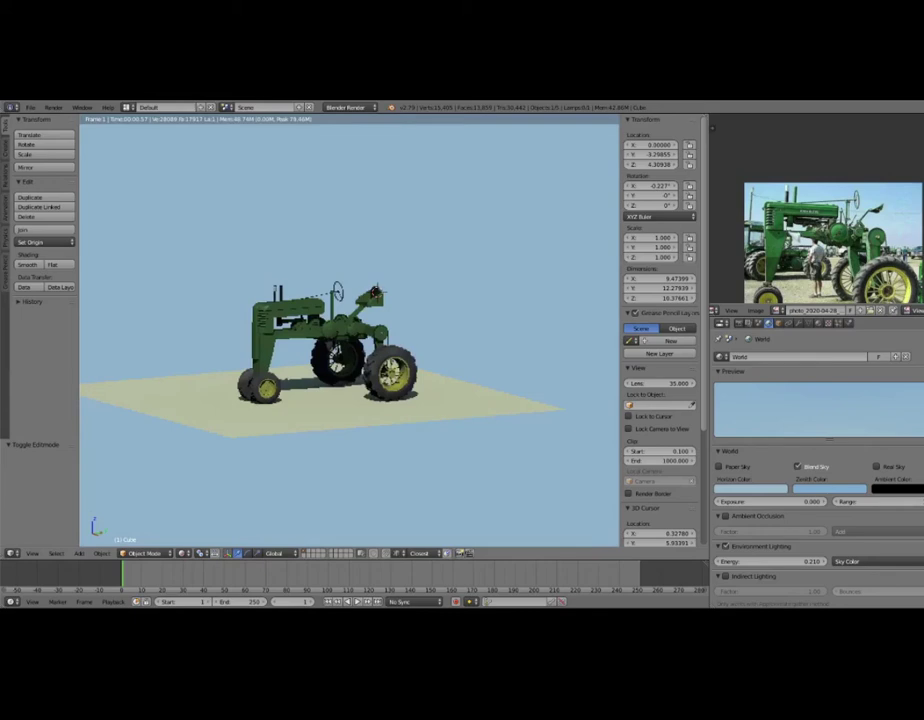
key("shift+z")
left_click(750, 489)
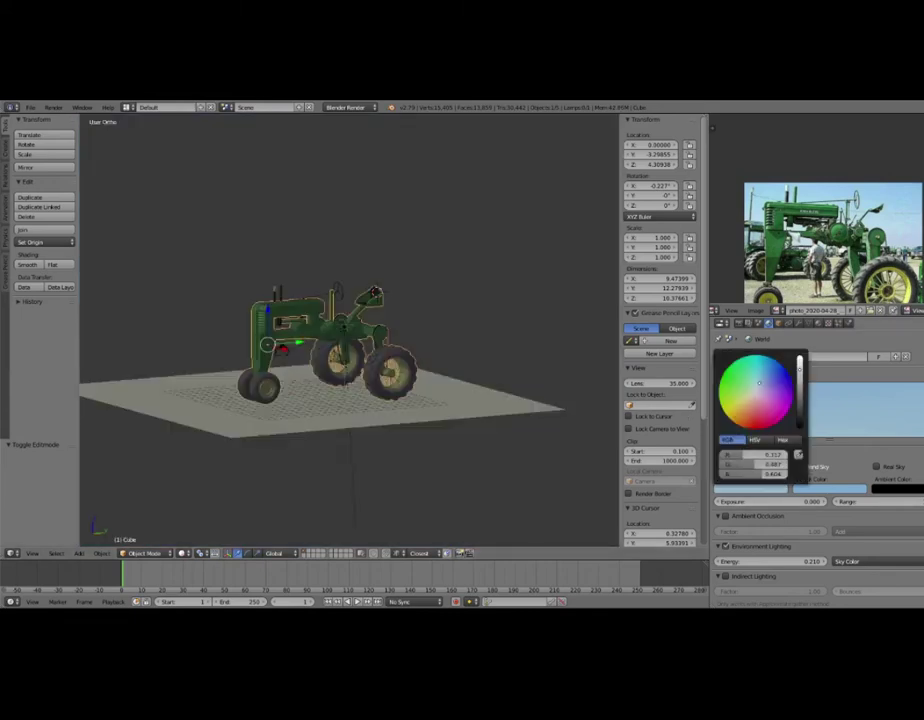
key("shift+z")
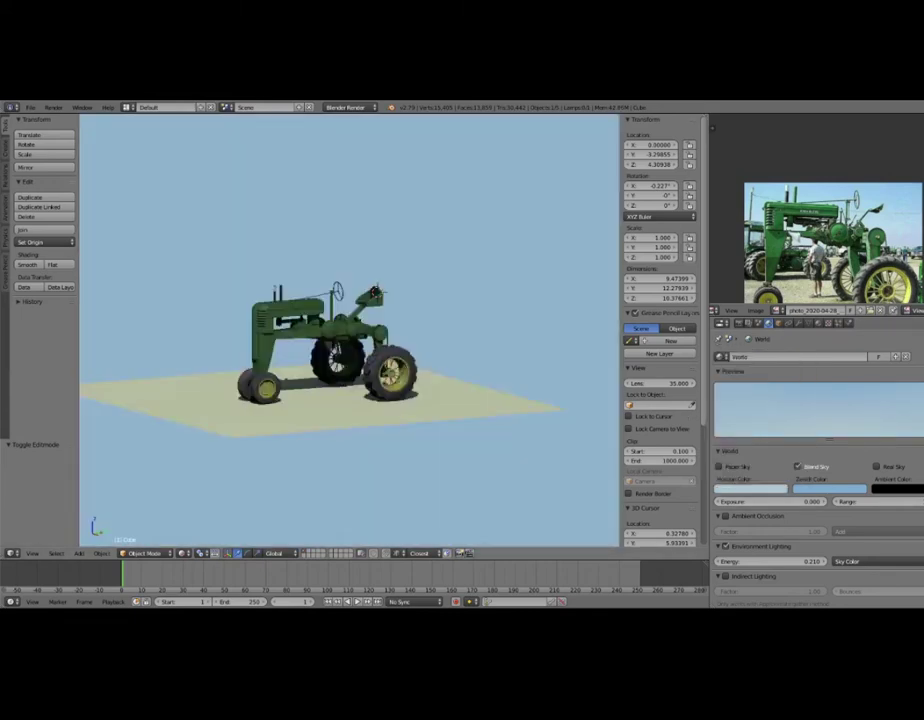
key("shift+z")
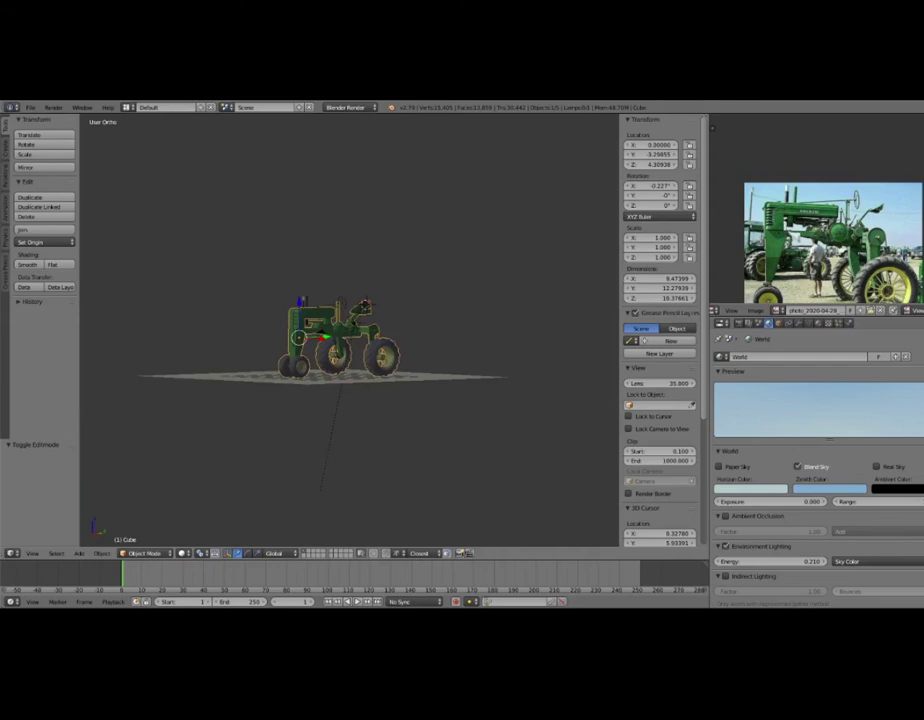
key("KP_0")
Move and turn the camera to about 72.4° on Z for a three-quarter view of the tractor.
key("Tab")
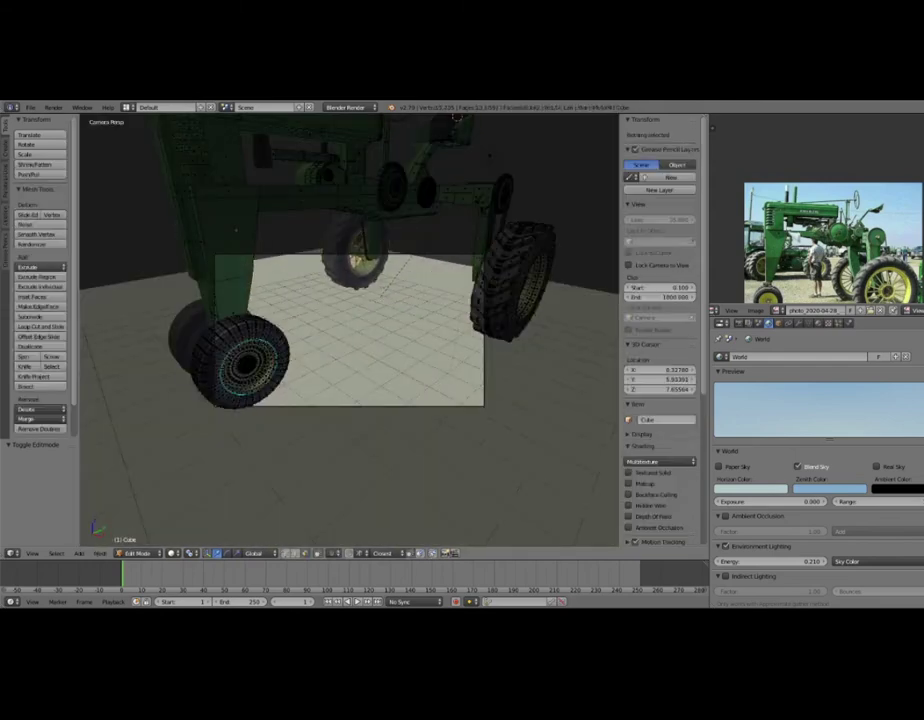
key("Tab")
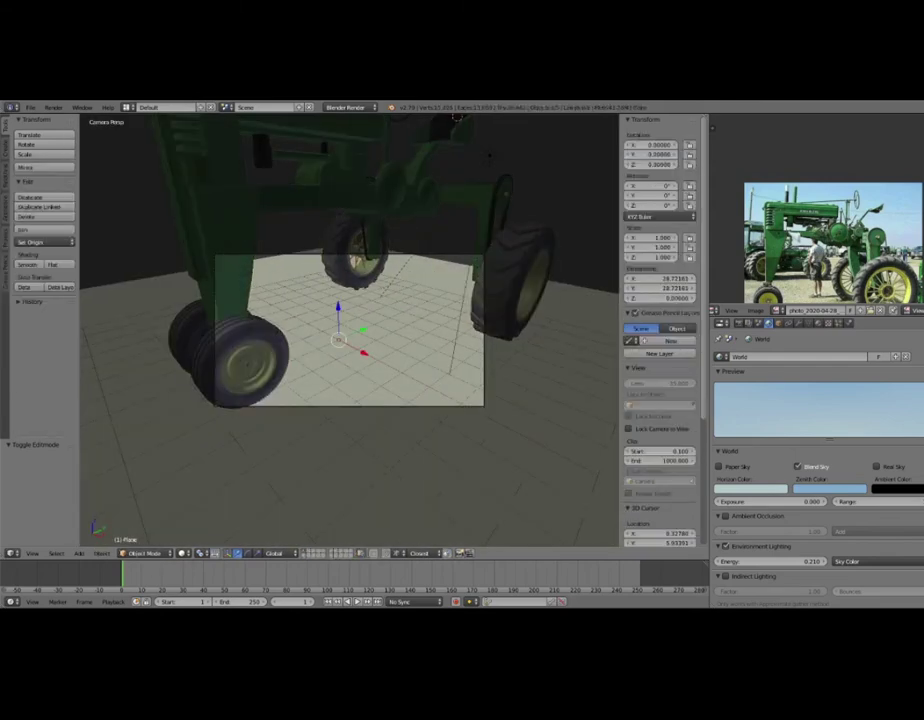
right_click(484, 345)
mouse_move(457, 117)
middle_mouse_down()
mouse_move(395, 280)
mouse_move(380, 290)
mouse_move(397, 308)
mouse_move(389, 303)
middle_mouse_up()
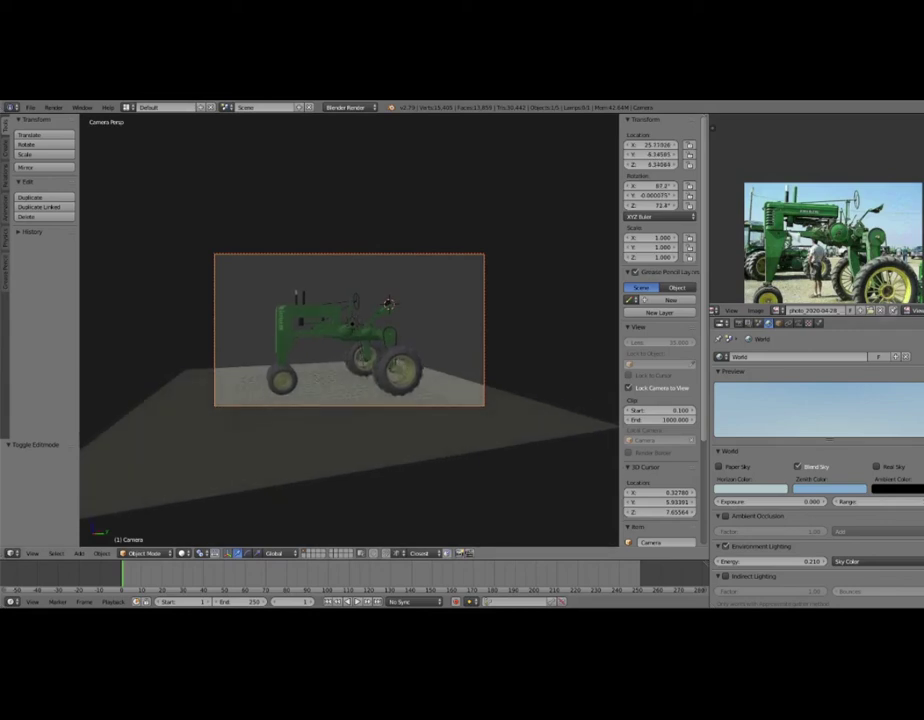
middle_click_drag(389, 303, 392, 301)
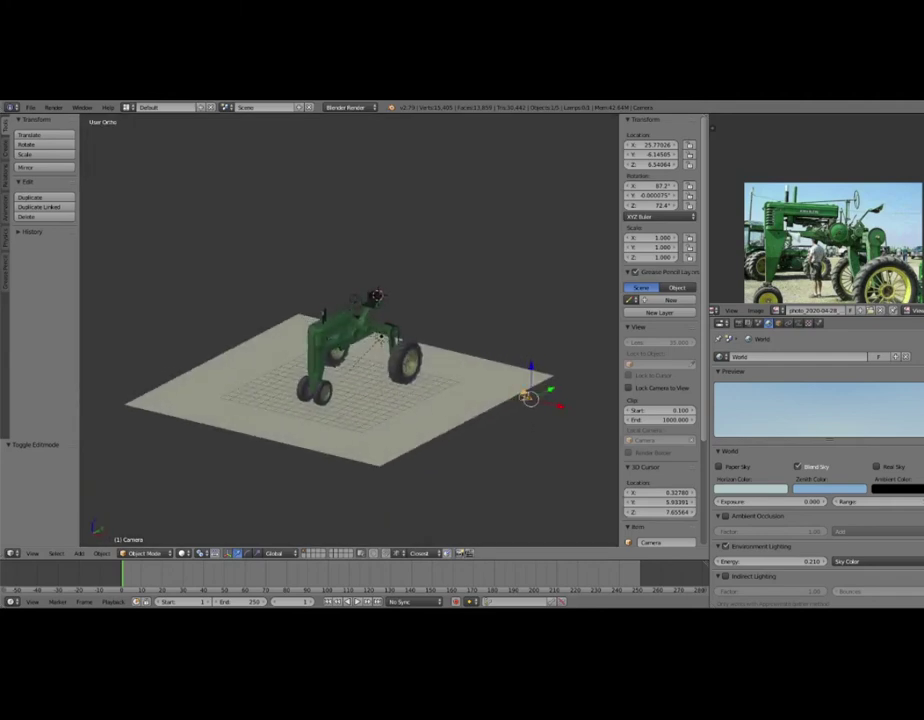
key("alt+Tab")
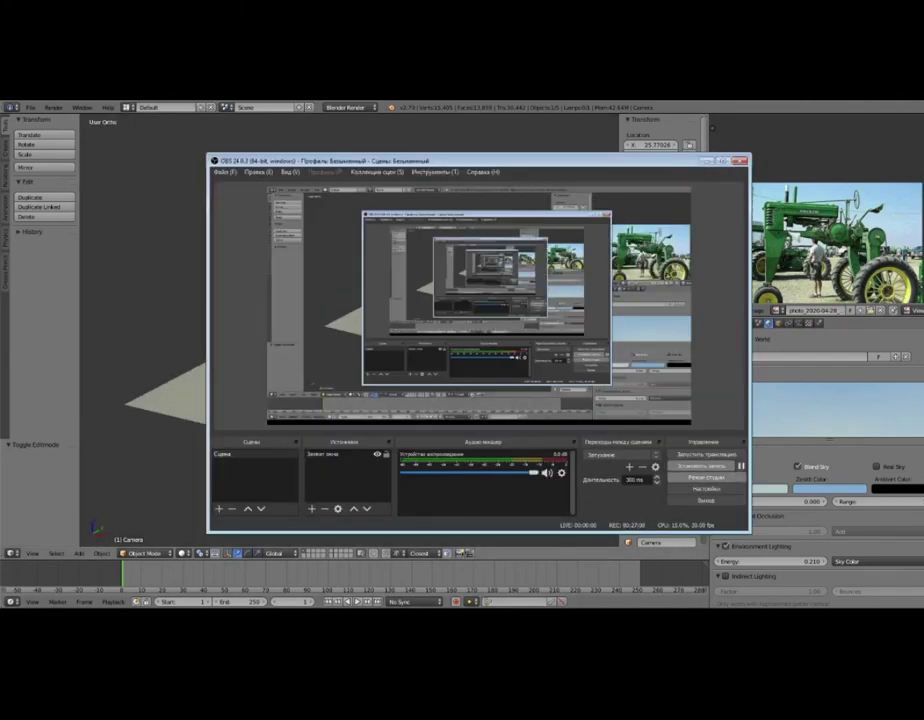
Round the seat's front face with a multi-segment bevel.
key("alt+Tab")
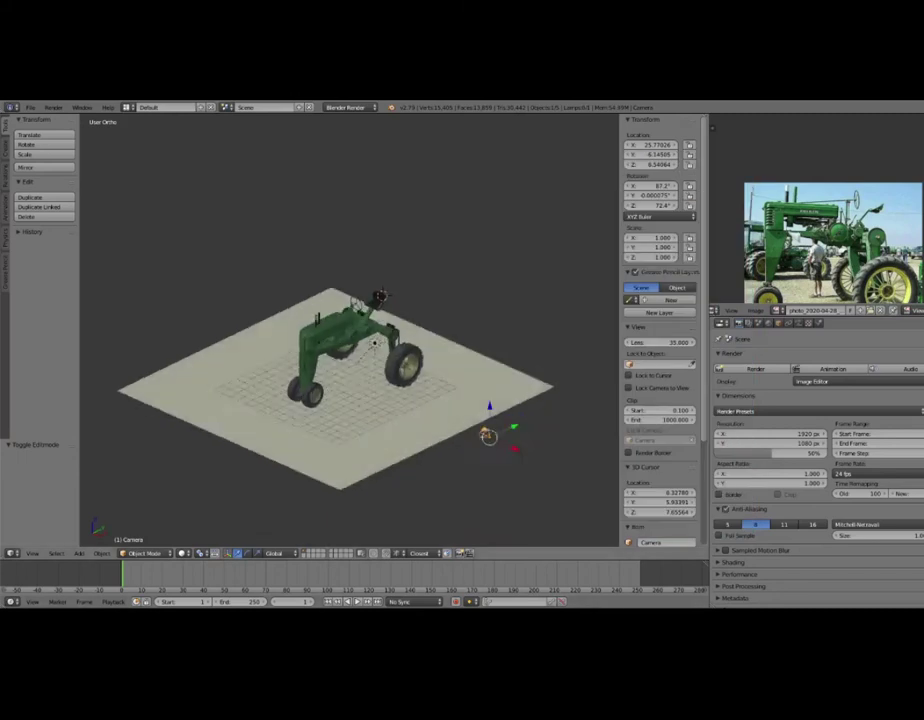
scroll(340, 390, "up", 1)
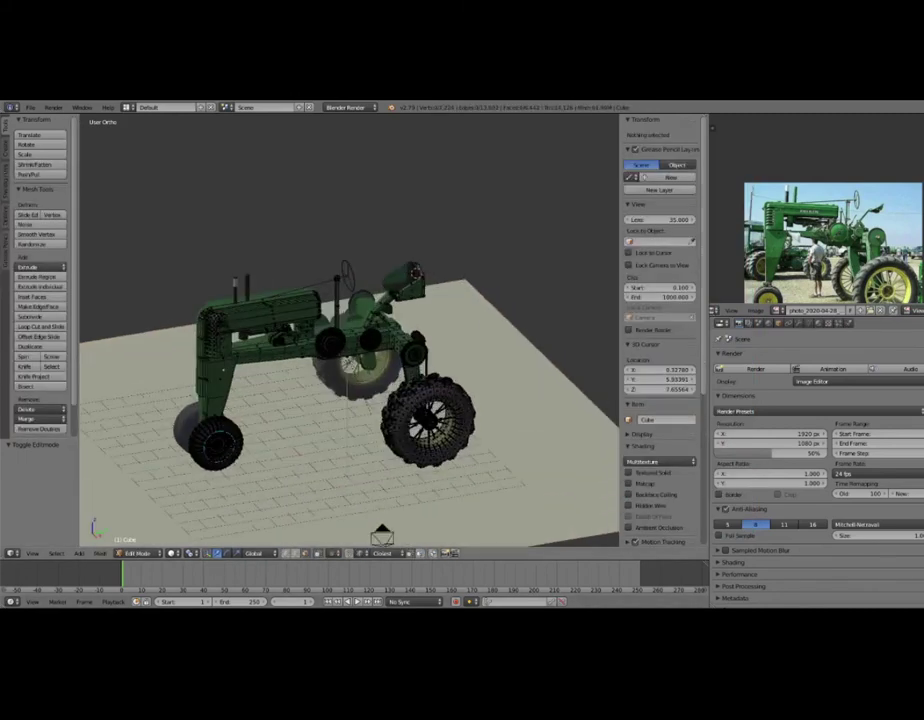
right_click(400, 292)
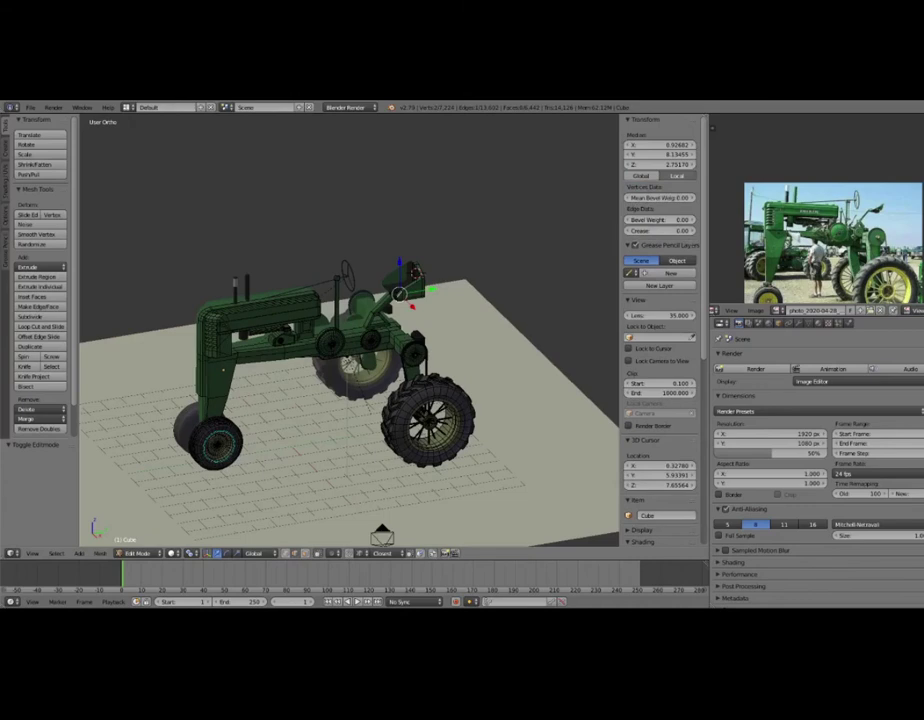
key("KP_Decimal")
key("a")
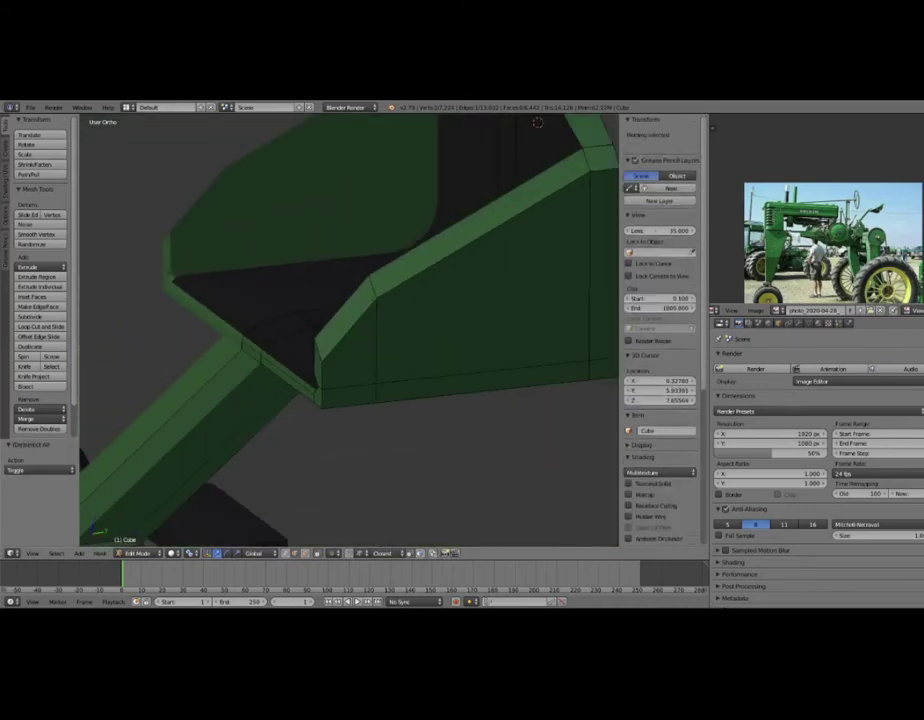
mouse_move(500, 110)
middle_mouse_down()
mouse_move(526, 128)
mouse_move(553, 181)
middle_mouse_up()
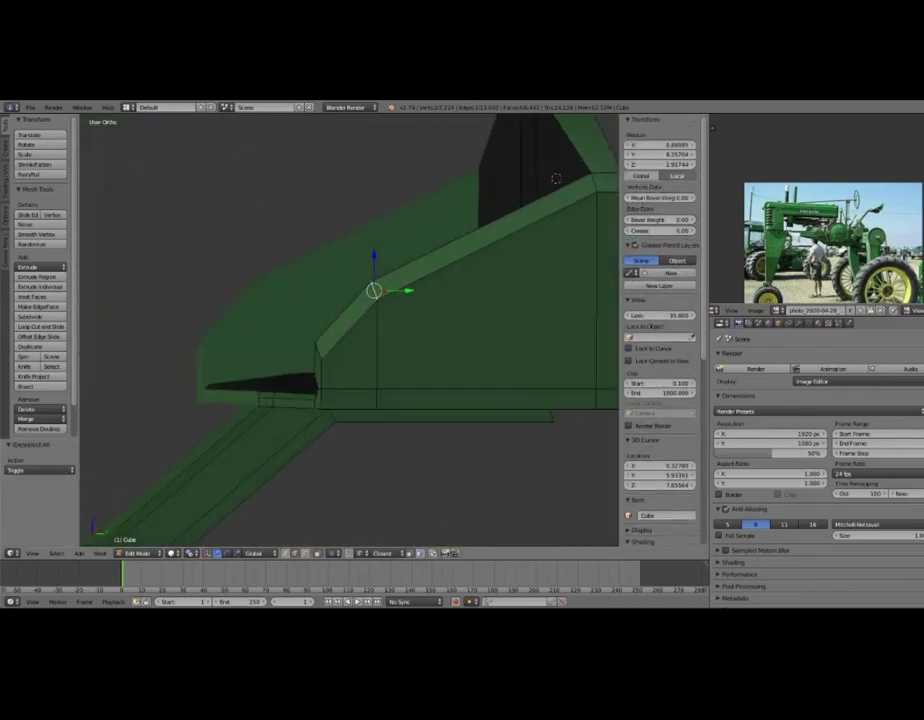
key("ctrl+b")
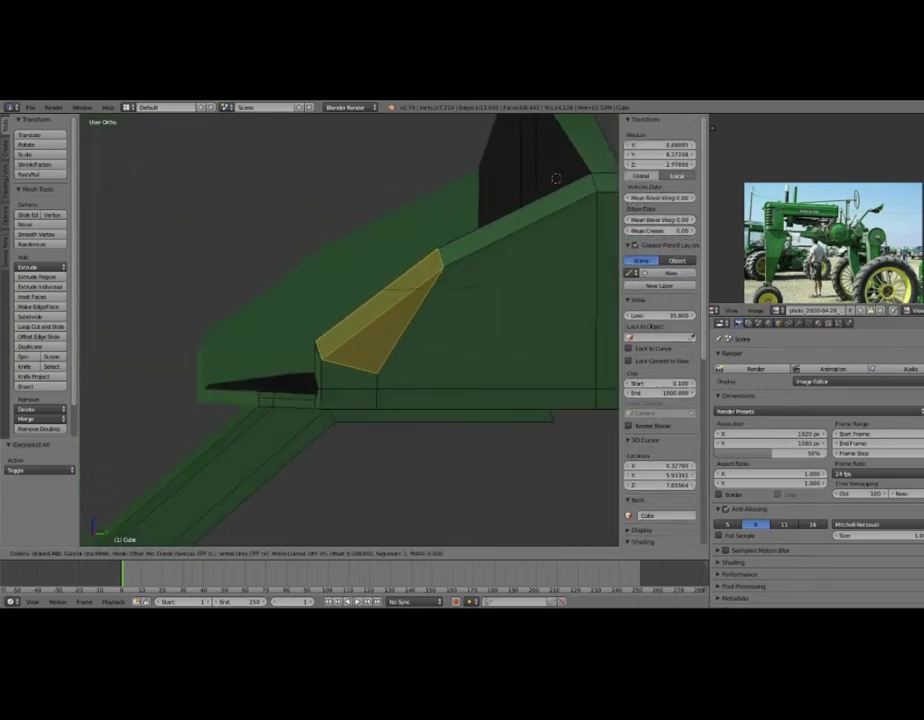
scroll(410, 300, "up", 1)
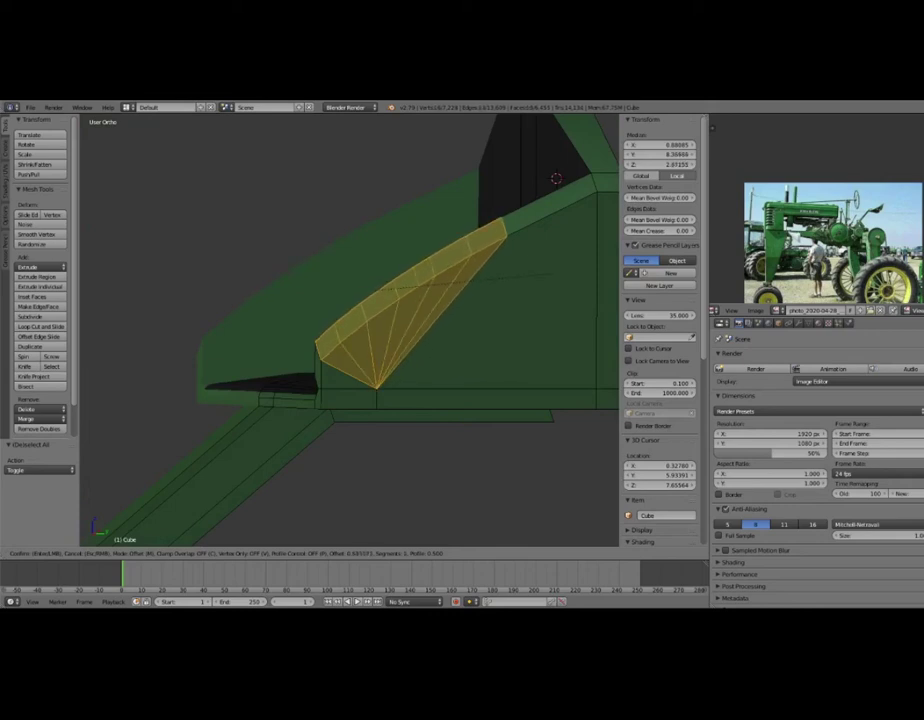
key("Return")
Box-select the seat and its support arm and scale them vertically to 0.726.
key("a")
scroll(350, 300, "down", 3)
mouse_move(350, 300)
middle_mouse_down()
mouse_move(390, 300)
mouse_move(275, 302)
middle_mouse_up()
scroll(350, 300, "up", 3)
key("z")
key("b")
left_click_drag(231, 169, 440, 380)
key("z")
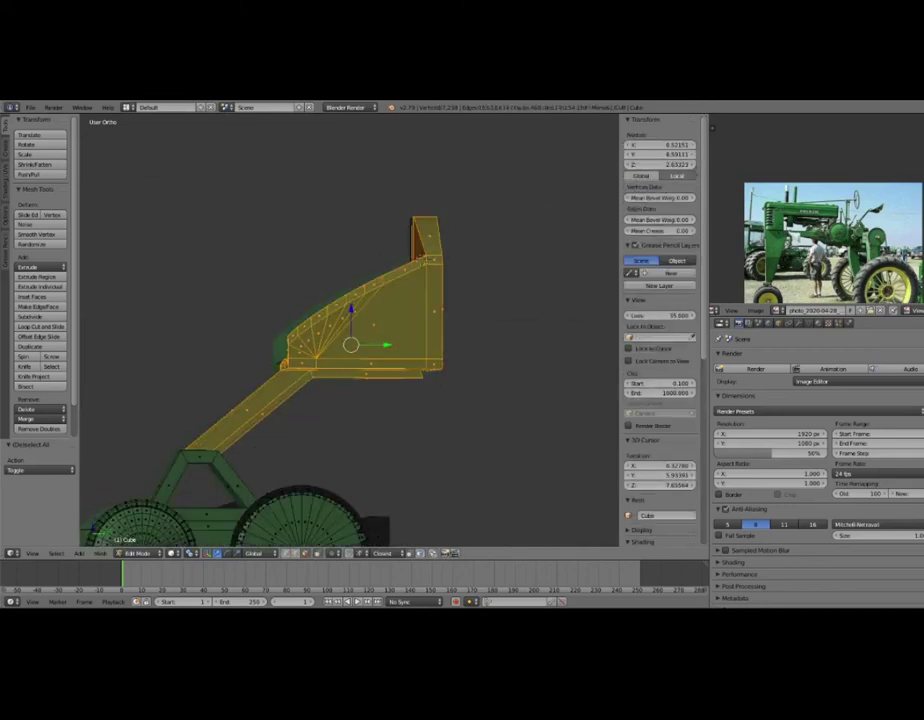
key("s")
key("z")
key("z")
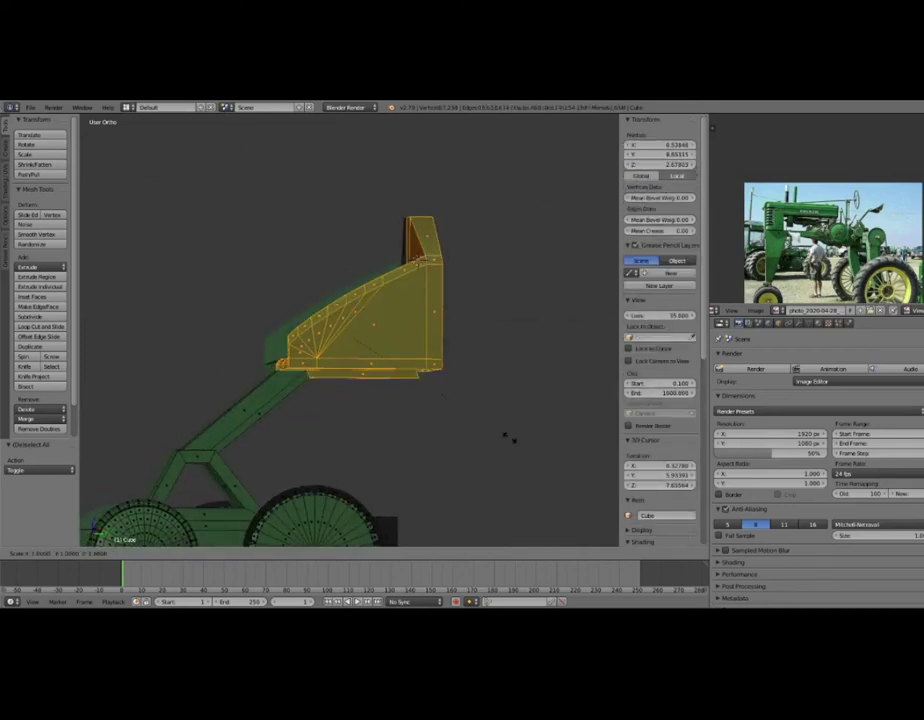
left_click(462, 408)
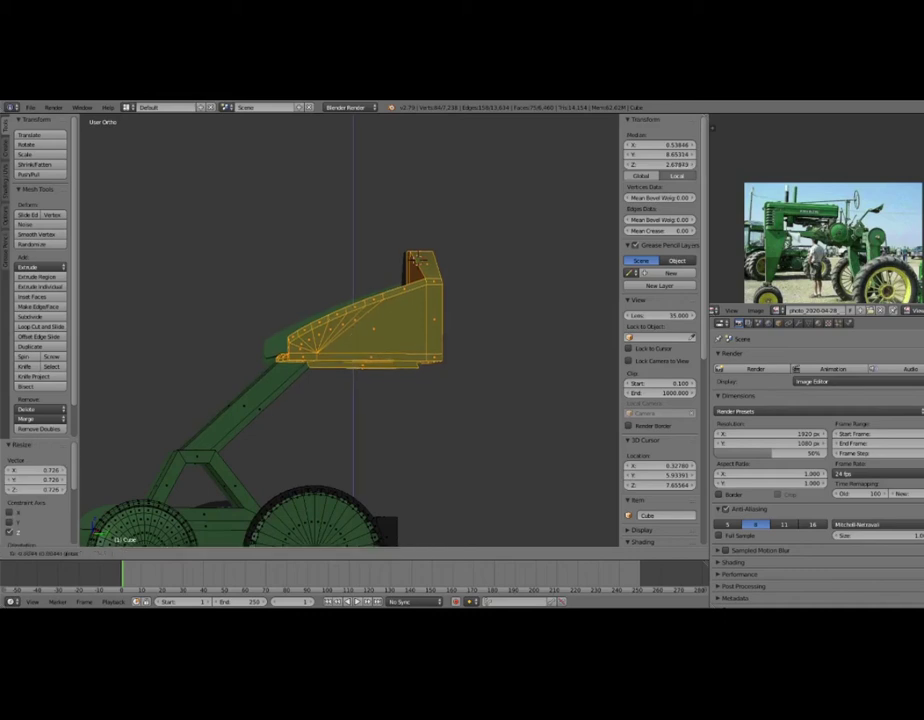
Lower a vertex on the seat's top edge along Z.
mouse_move(350, 330)
middle_mouse_down()
mouse_move(300, 300)
mouse_move(360, 320)
mouse_move(340, 300)
middle_mouse_up()
key("a")
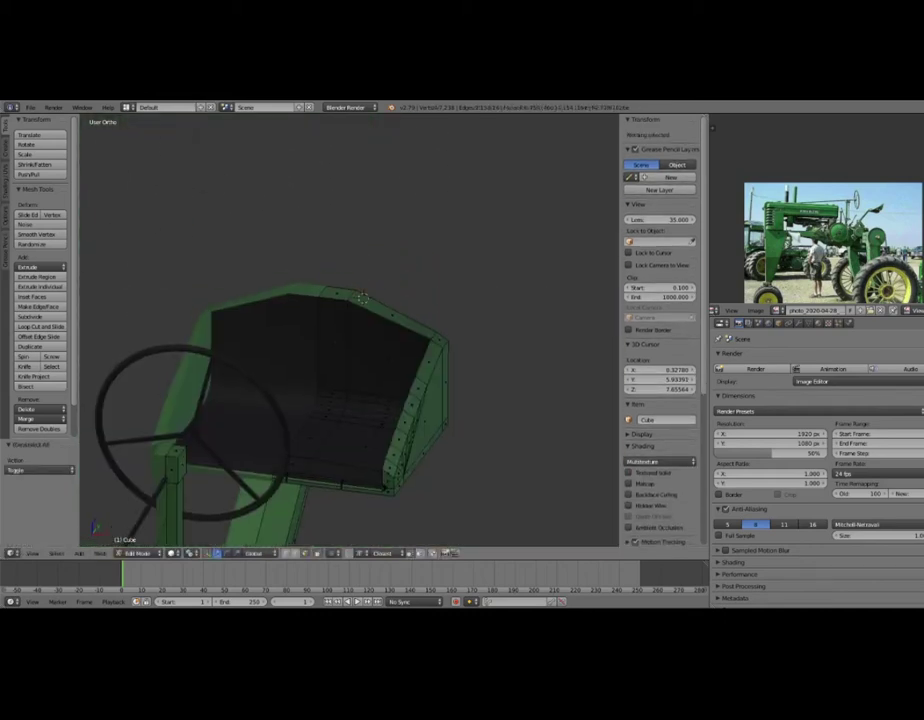
right_click(337, 292)
key("g")
key("z")
left_click(363, 298)
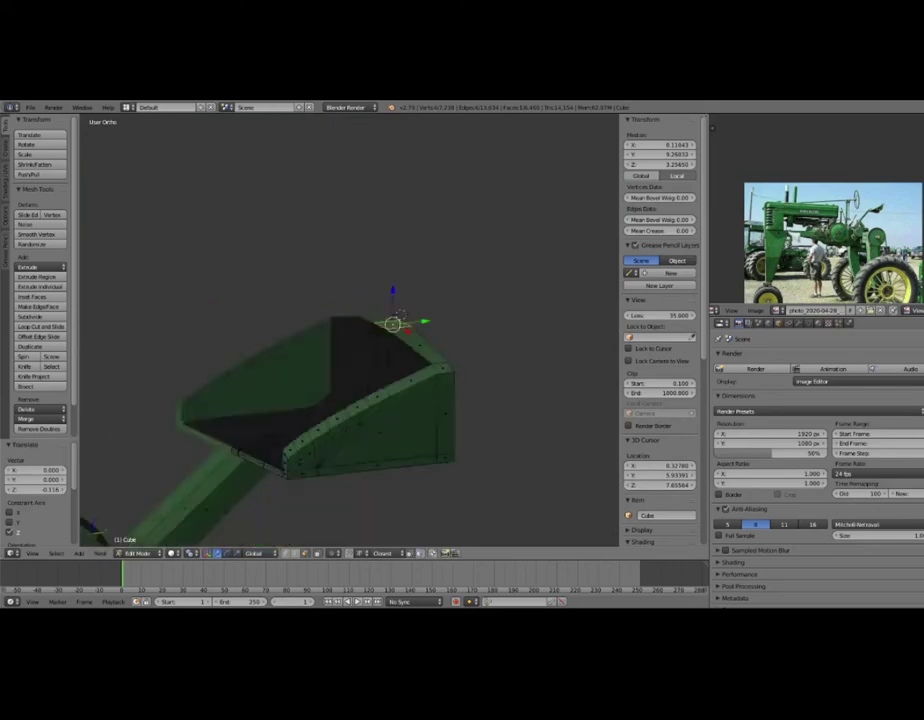
Return to Object Mode and preview the tractor's side view in rendered shading.
middle_click_drag(363, 298, 380, 320)
scroll(363, 327, "down", 3)
key("Tab")
scroll(363, 327, "down", 4)
middle_click_drag(590, 365, 443, 377)
key("shift+z")
key("KP_0")
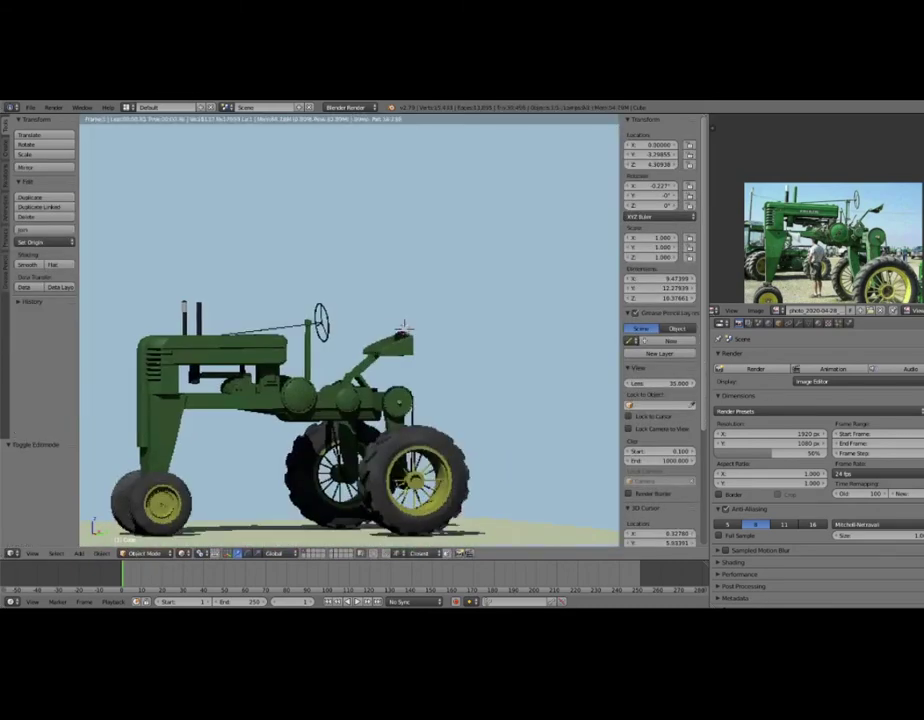
Switch back to solid shading and enter Edit Mode on the tractor, facing the hood block.
key("shift+z")
scroll(350, 330, "up", 3)
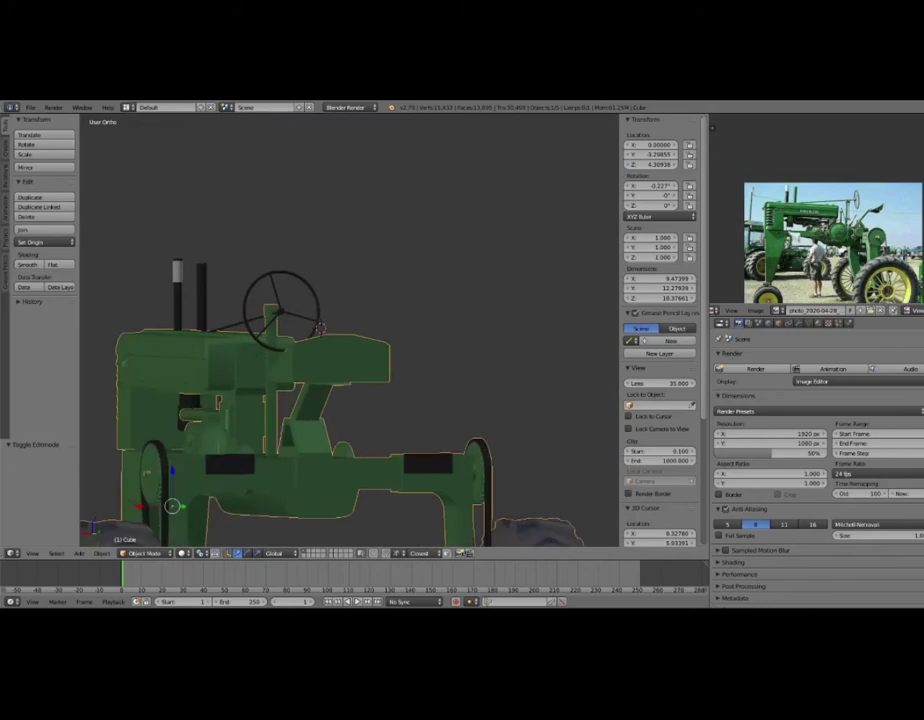
middle_click_drag(350, 330, 380, 300)
scroll(350, 330, "up", 3)
key("Tab")
scroll(350, 330, "up", 3)
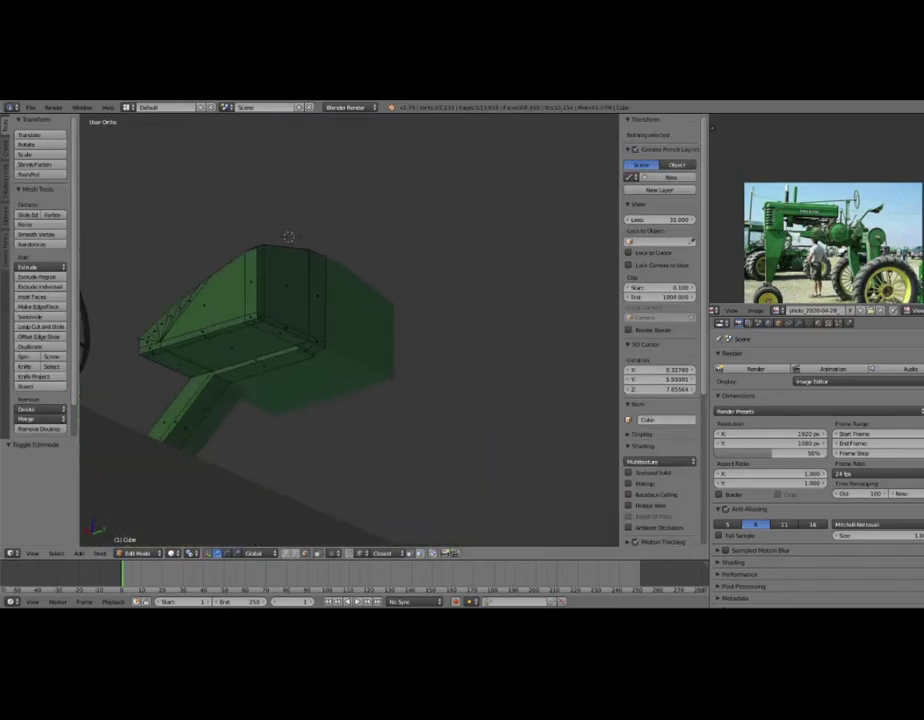
scroll(350, 330, "up", 2)
right_click(304, 353)
middle_click_drag(304, 353, 435, 423)
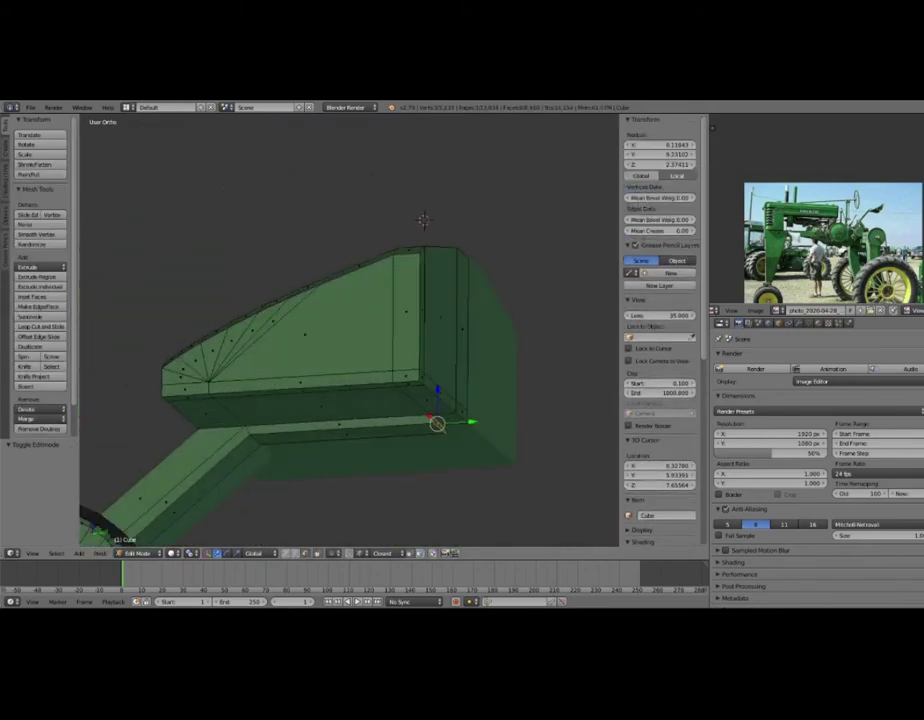
key("a")
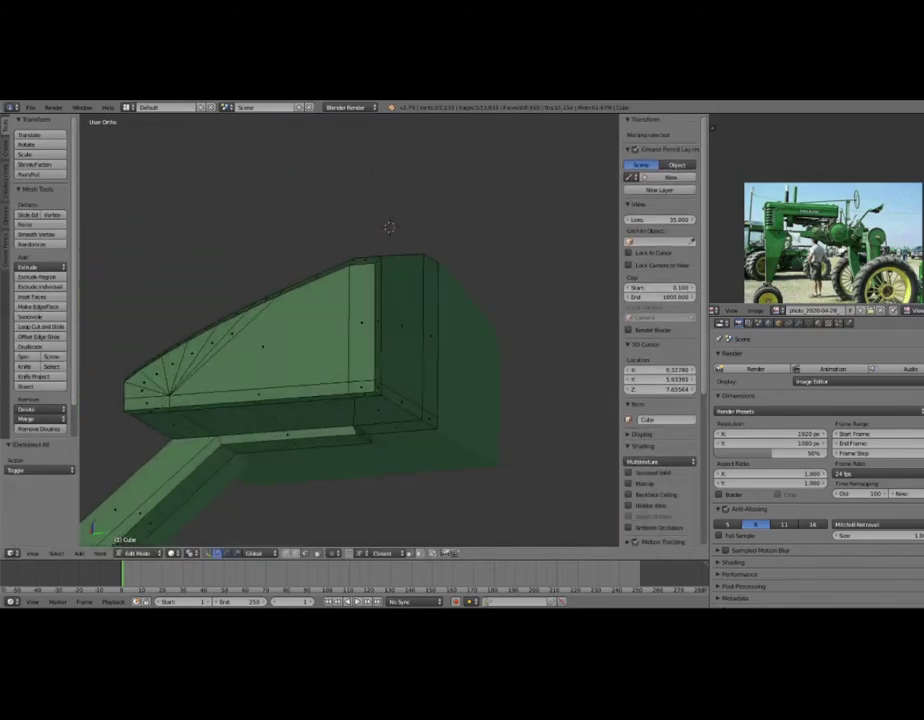
middle_click_drag(350, 330, 320, 320)
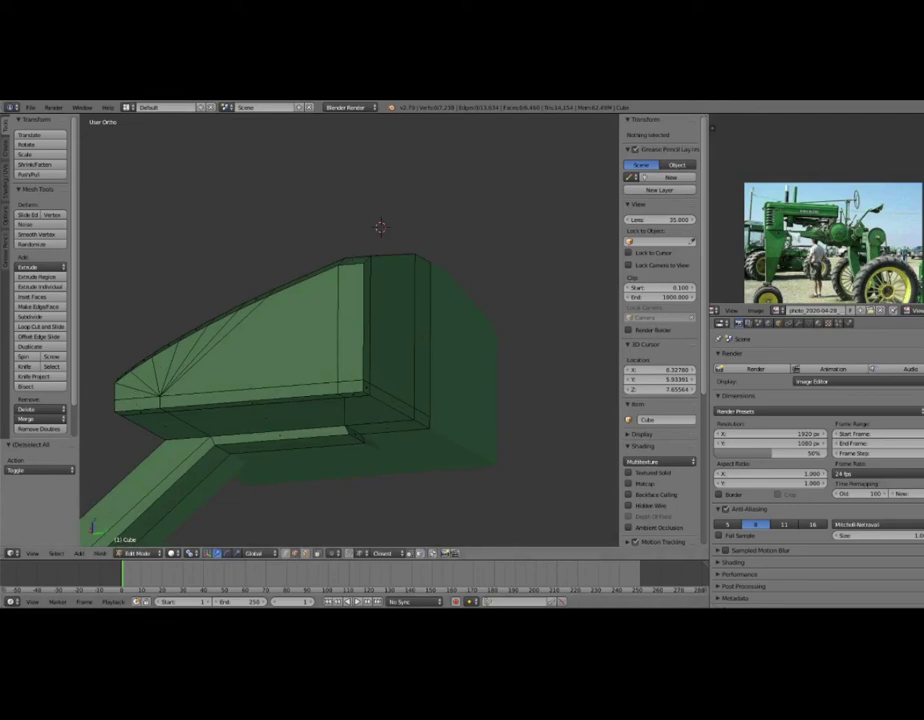
Select the hood block's front corner edge and lower it along Z.
right_click(362, 384)
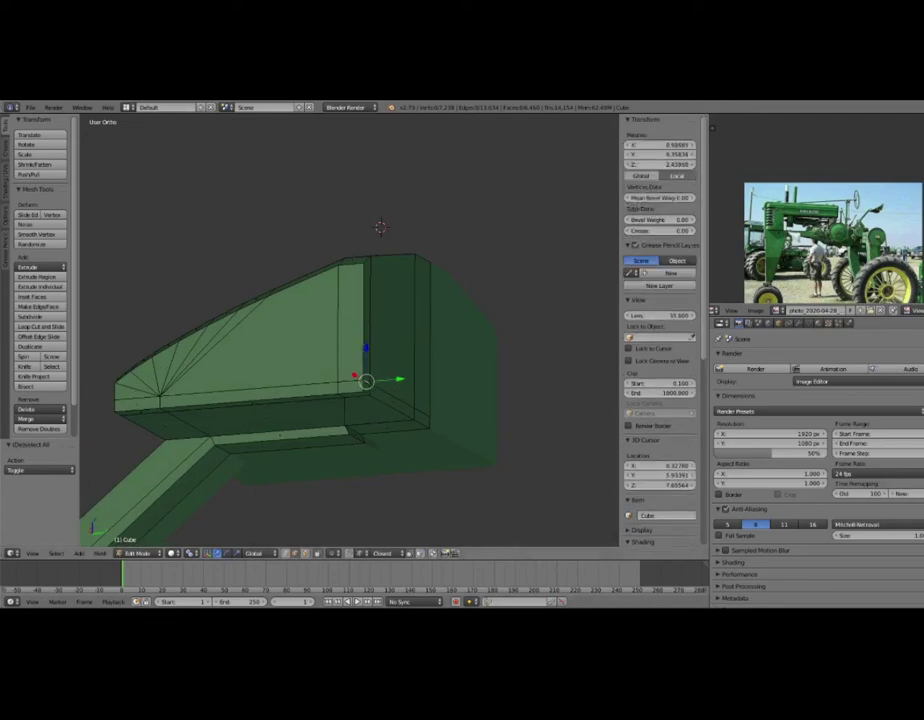
right_click(430, 410, "ctrl")
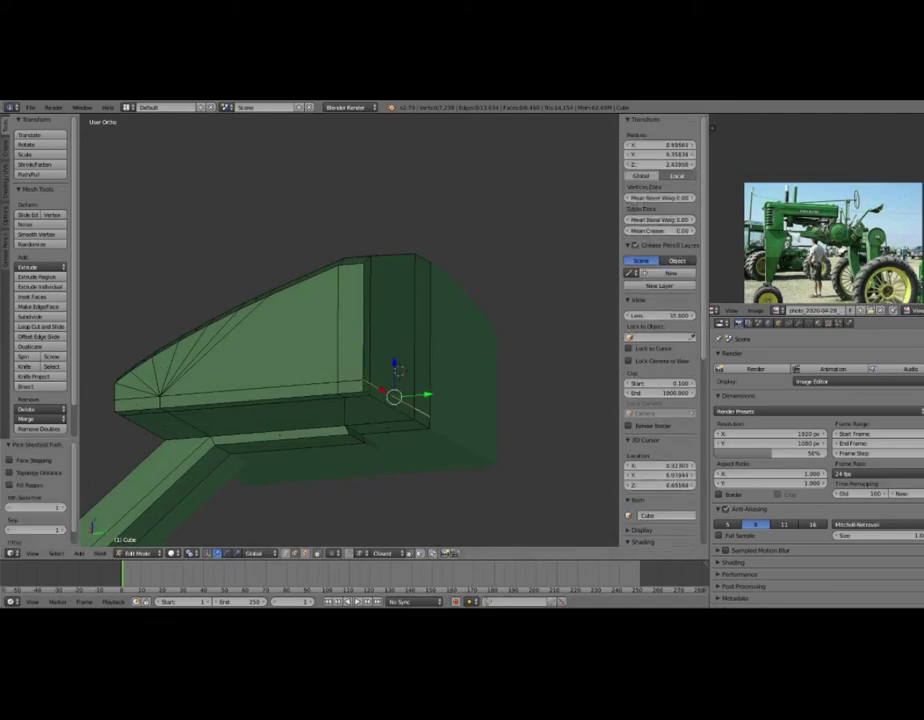
key("g")
key("z")
left_click(397, 371)
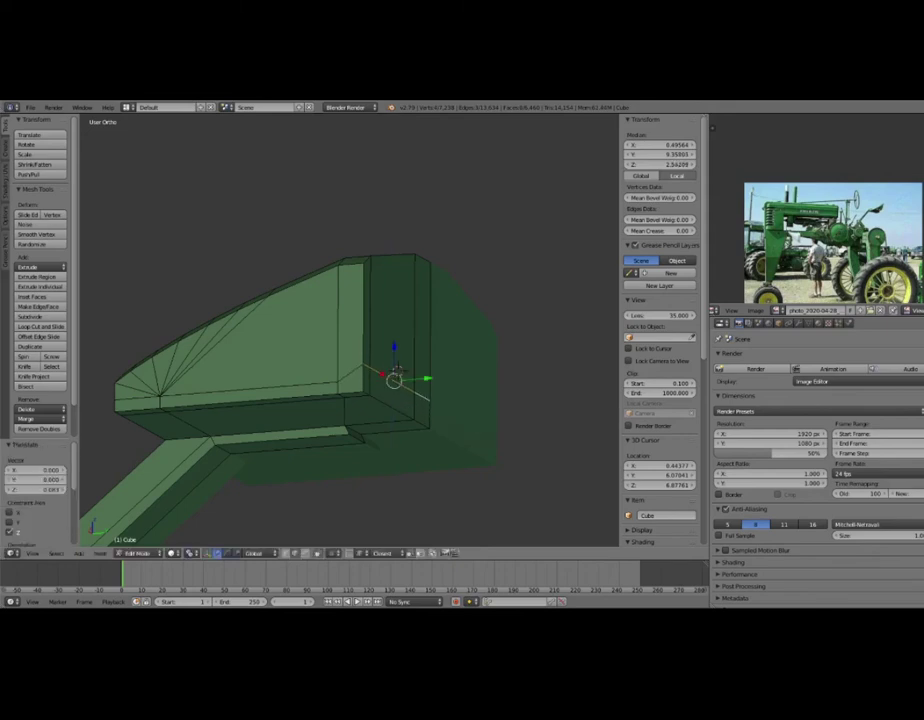
Round the lower front corner edge with a five-segment bevel and leave Edit Mode.
right_click(397, 371, "ctrl")
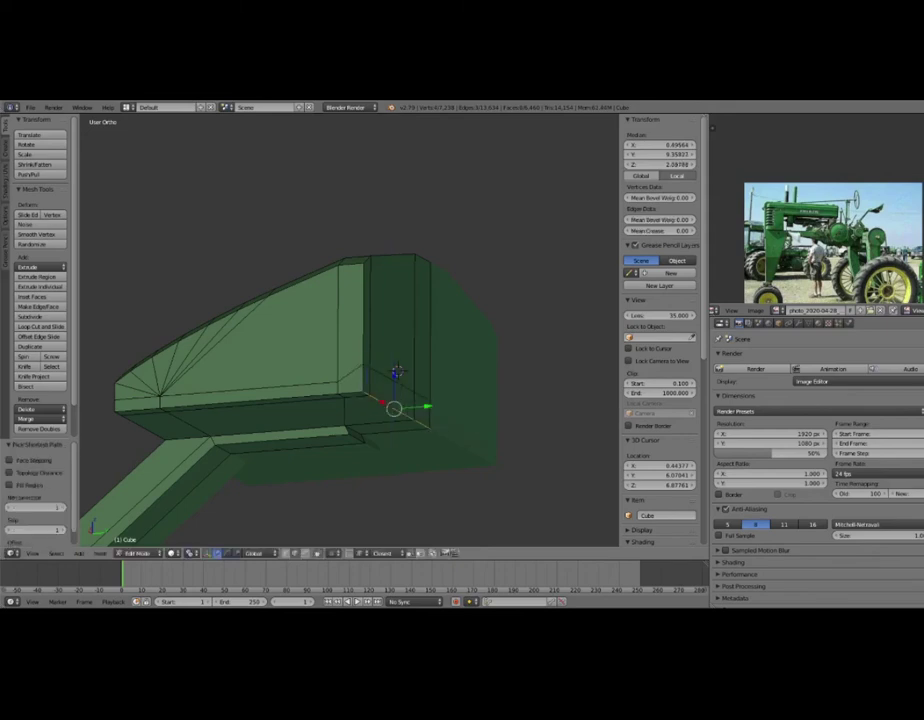
key("ctrl+b")
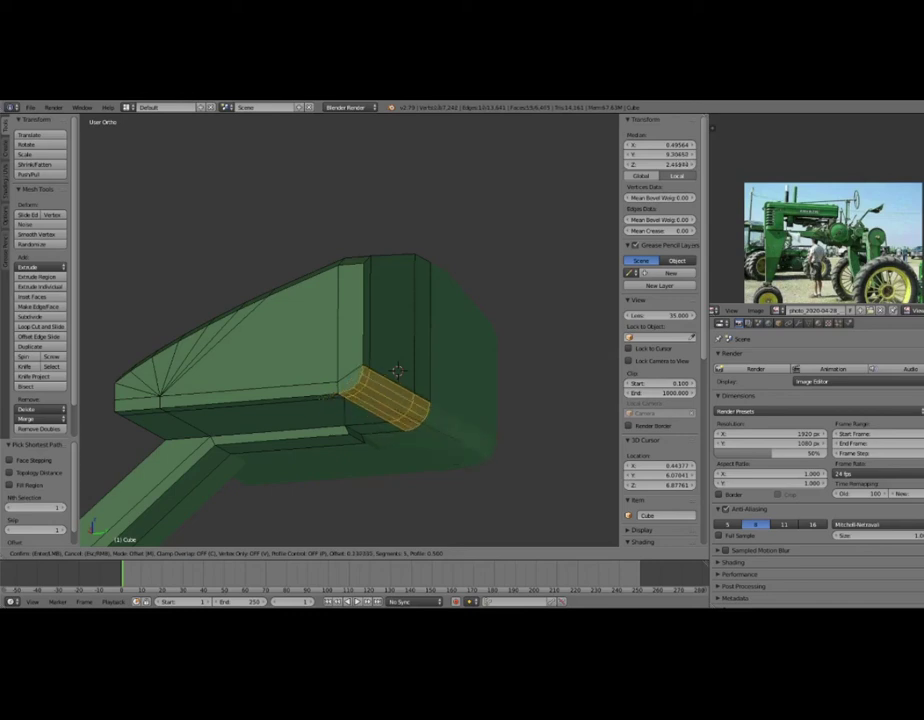
left_click(398, 371)
key("a")
key("a")
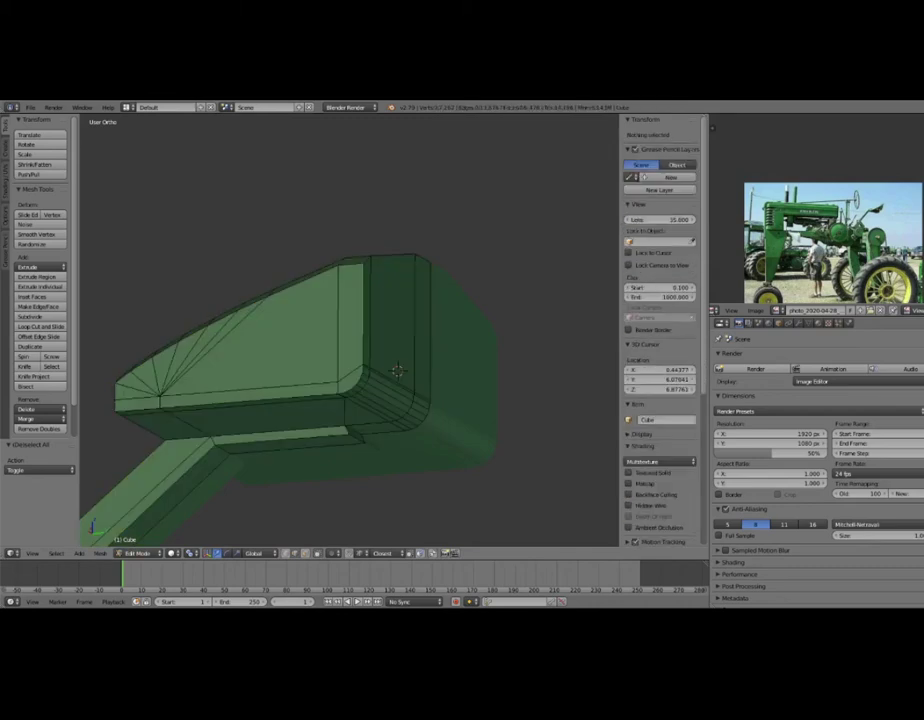
key("Tab")
scroll(471, 381, "down", 5)
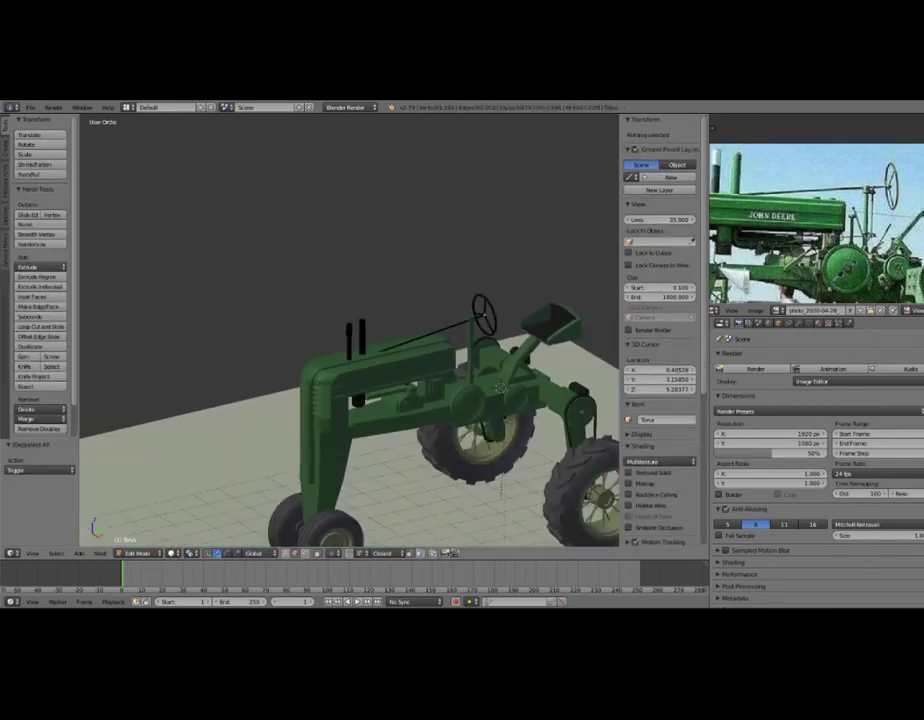
Add a small cube and shift it along X above the front axle.
key("shift+a")
left_click(468, 352)
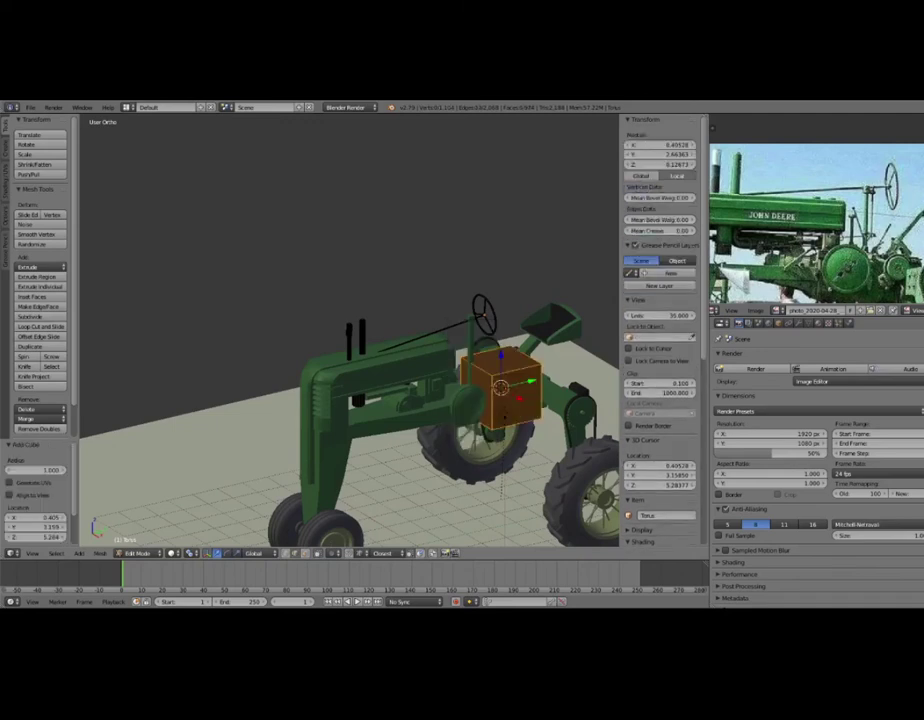
left_click(500, 512)
key("KP_Decimal")
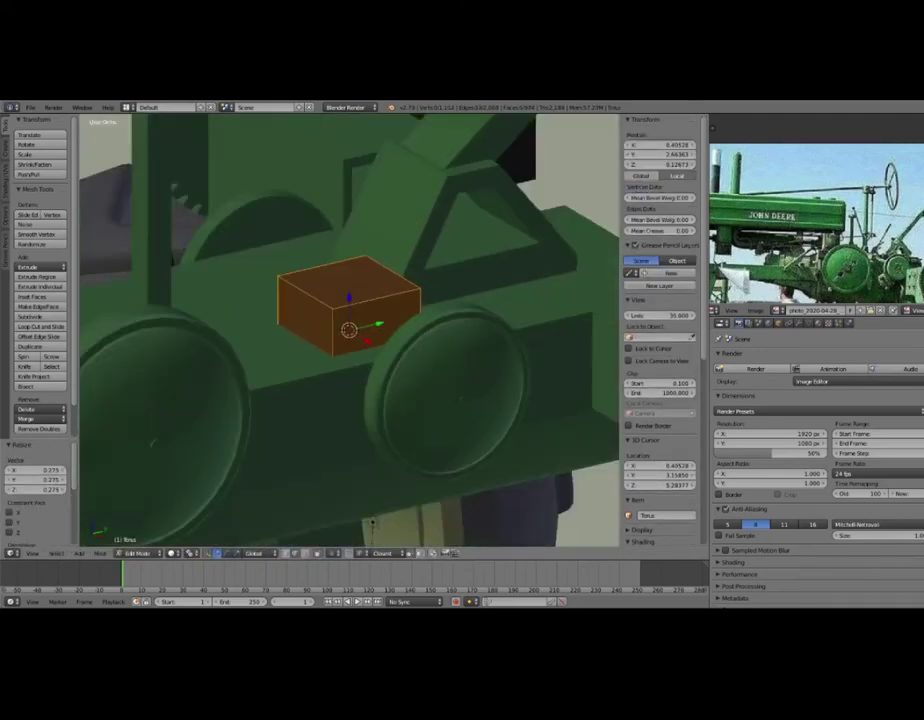
scroll(345, 325, "down", 3)
key("s")
key("Return")
key("KP_Decimal")
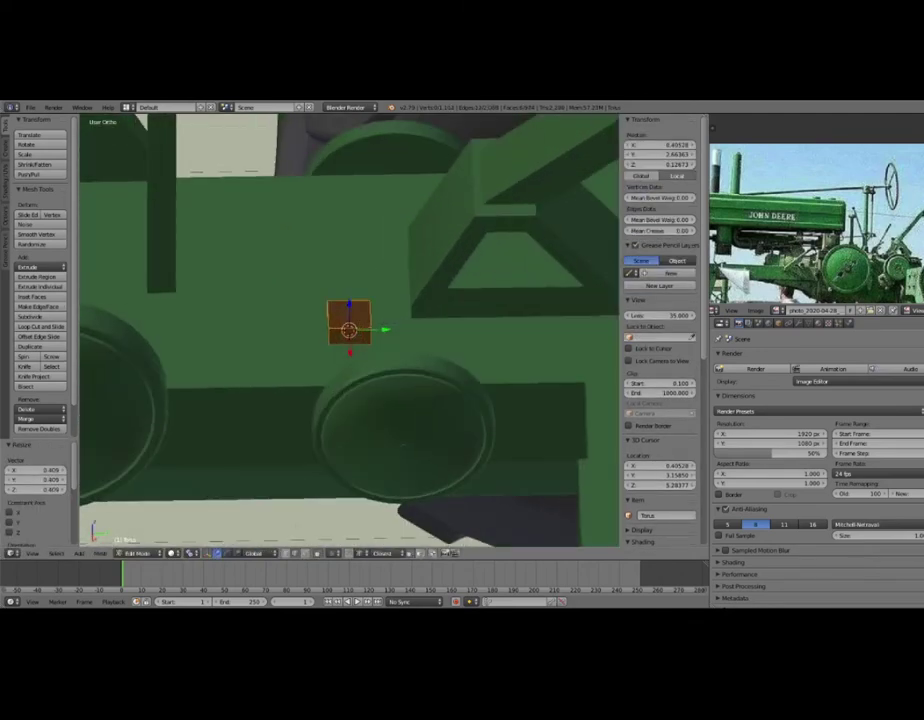
key("g")
key("x")
middle_click_drag(345, 330, 330, 360)
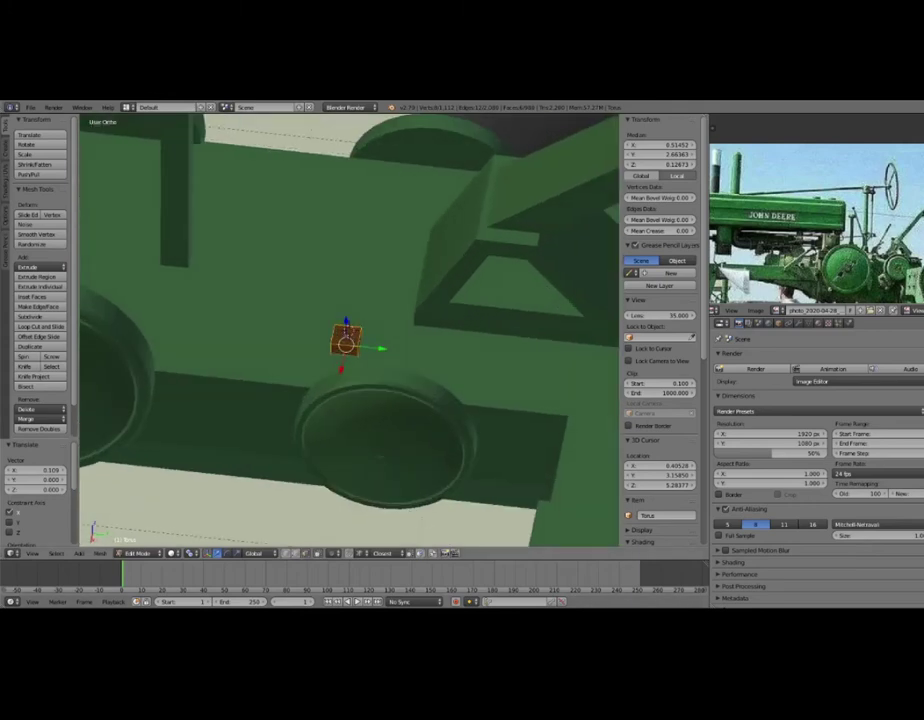
Inset the cube's top face and extrude it upward into a thin rod.
scroll(345, 335, "up", 2)
key("i")
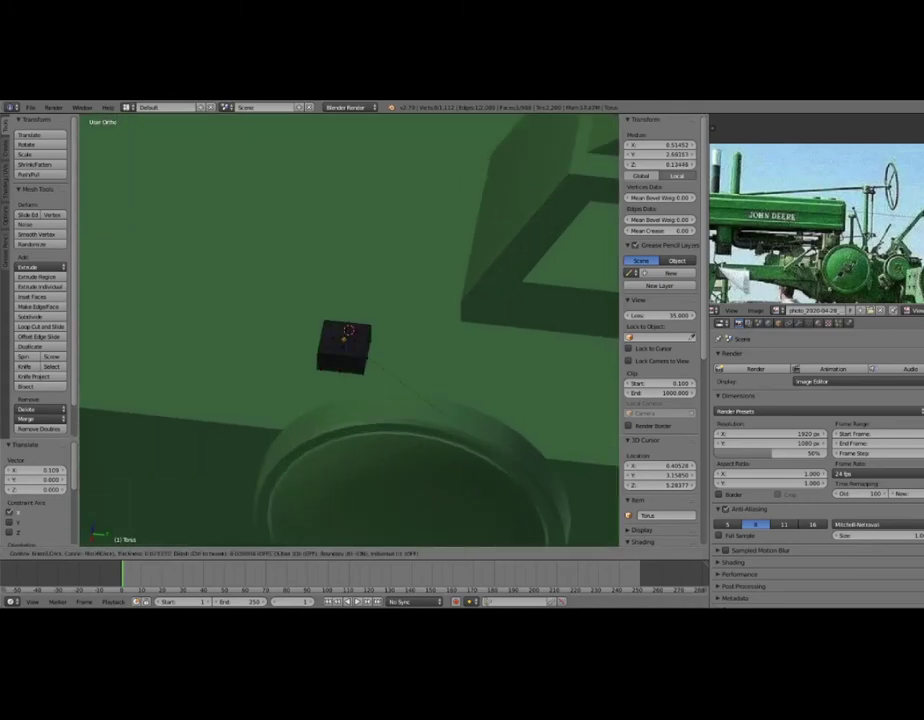
left_click(440, 425)
middle_click_drag(440, 425, 420, 380)
scroll(348, 330, "down", 2)
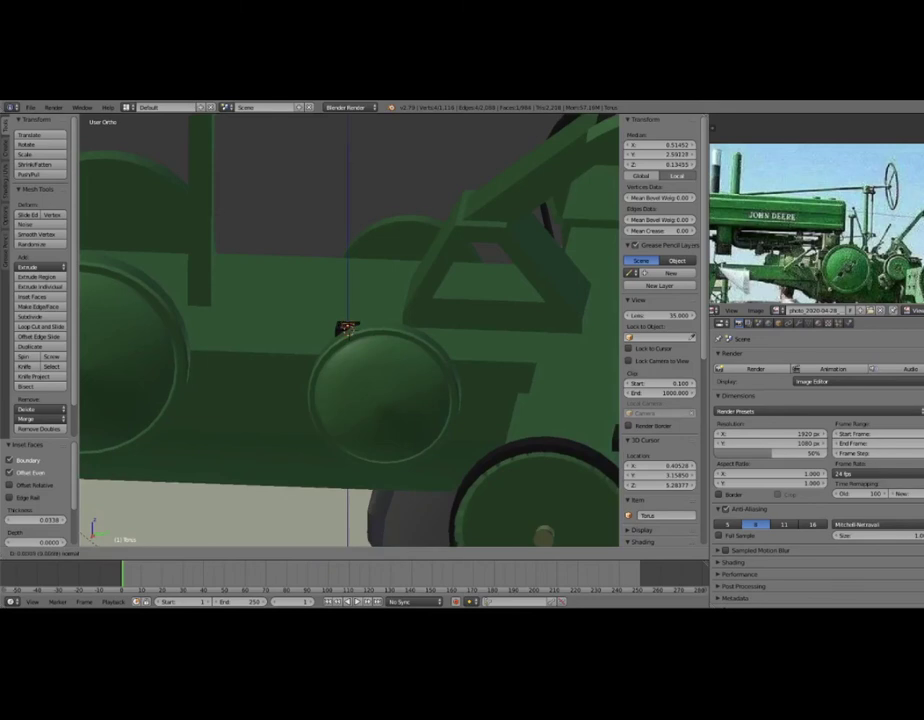
key("e")
left_click(348, 328)
scroll(348, 328, "down", 2)
scroll(348, 330, "down", 2)
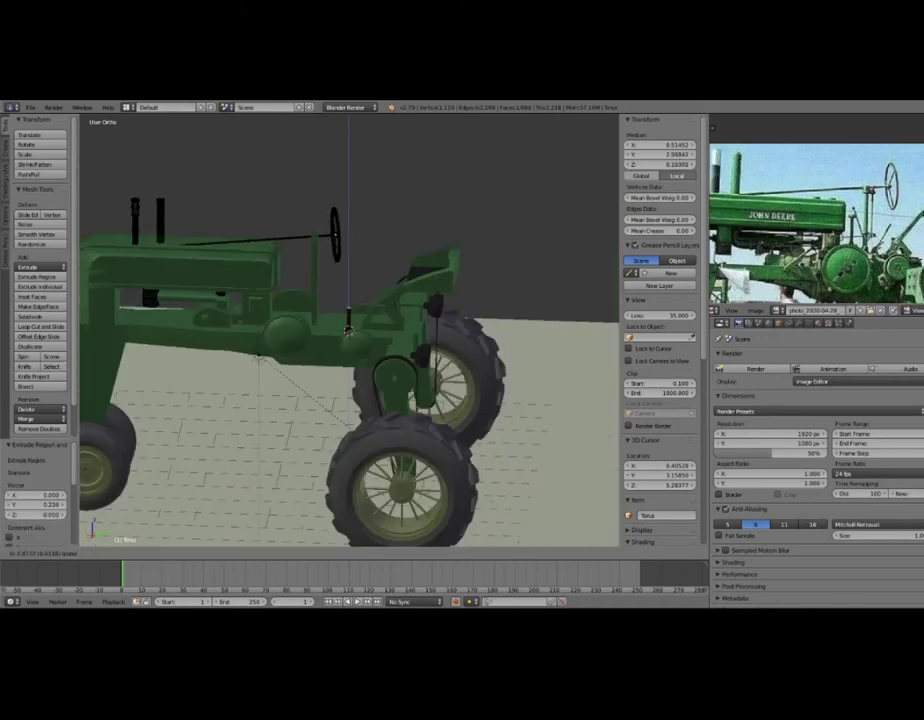
middle_click_drag(348, 425, 358, 487)
scroll(358, 487, "up", 4)
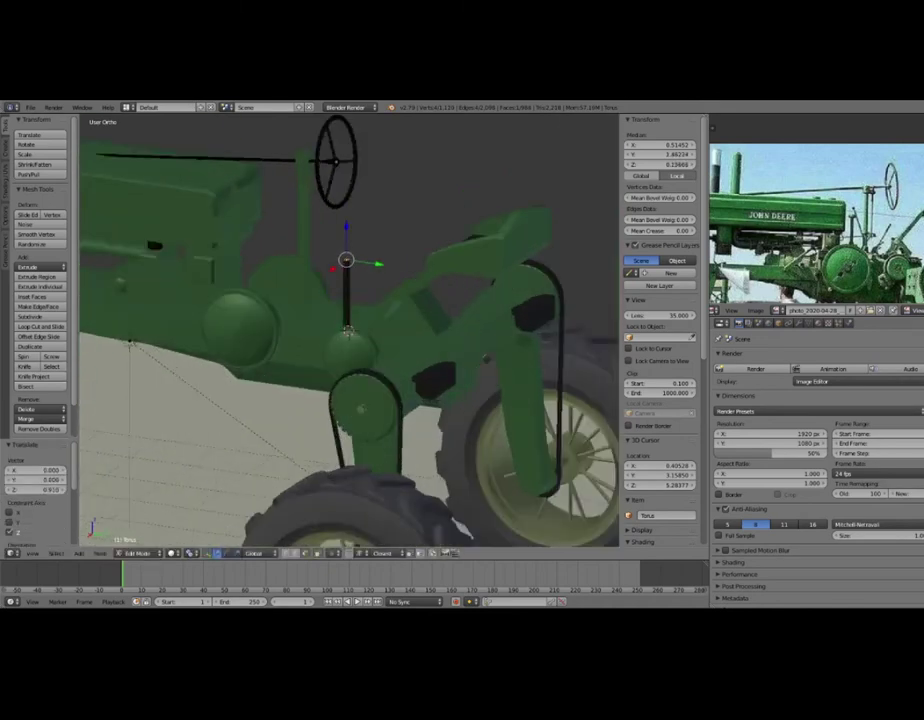
Scale down the rod's top and lower it slightly.
key("a")
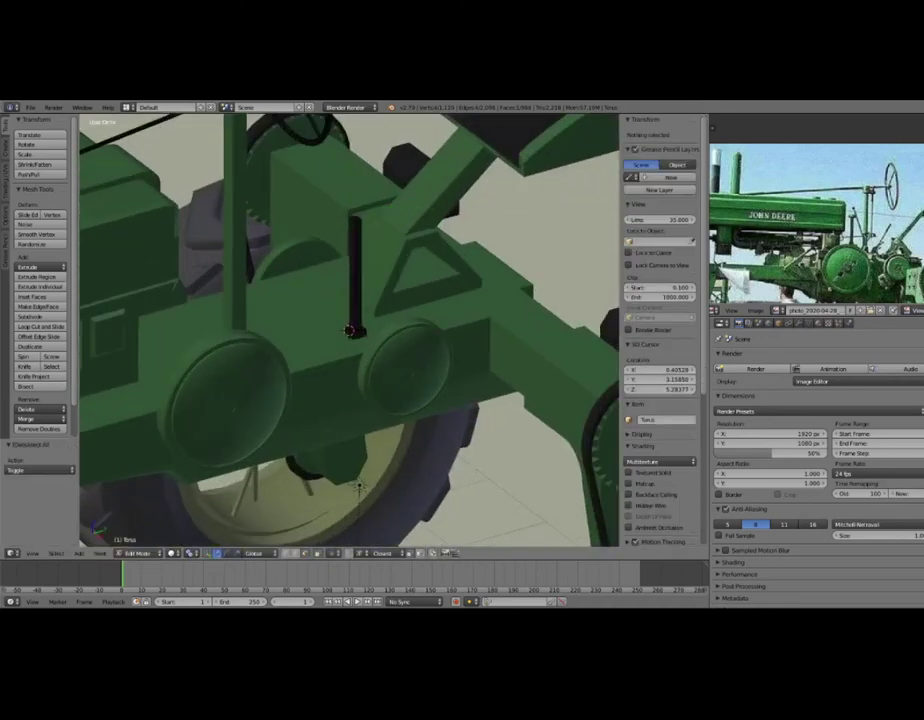
scroll(358, 487, "up", 2)
key("a")
key("s")
left_click(350, 333)
key("g")
left_click(352, 334)
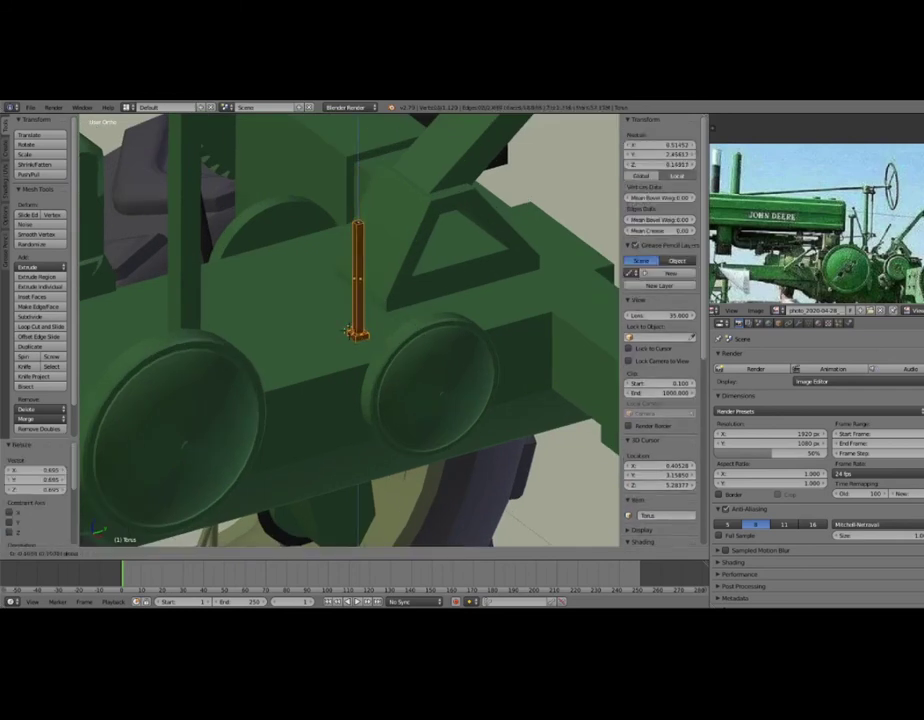
Frame the rod's top face and shrink it further.
scroll(432, 204, "down", 4)
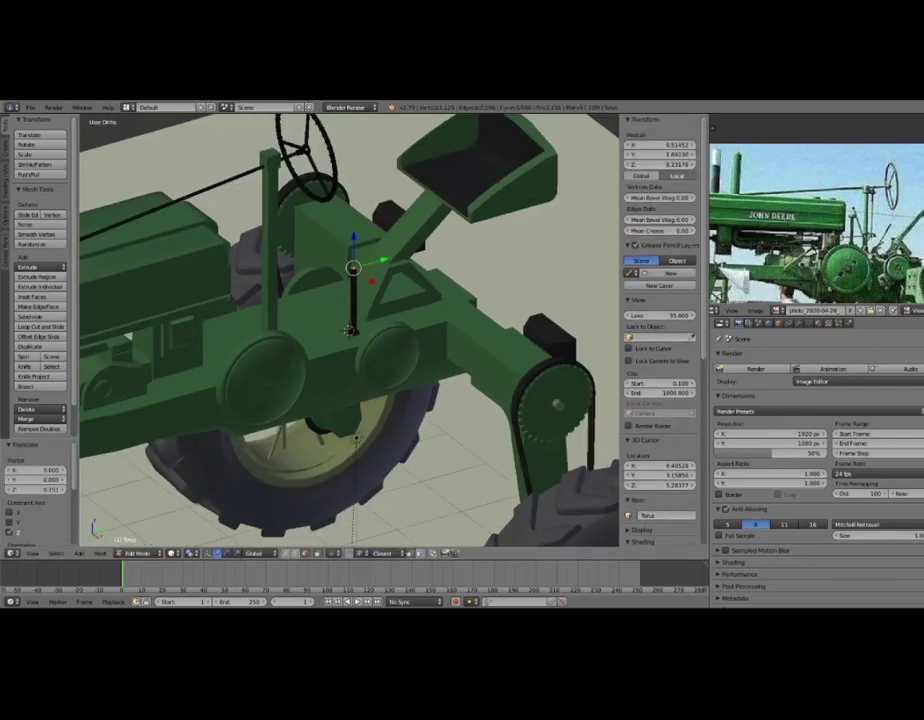
key("KP_Decimal")
scroll(350, 432, "down", 6)
scroll(350, 432, "down", 4)
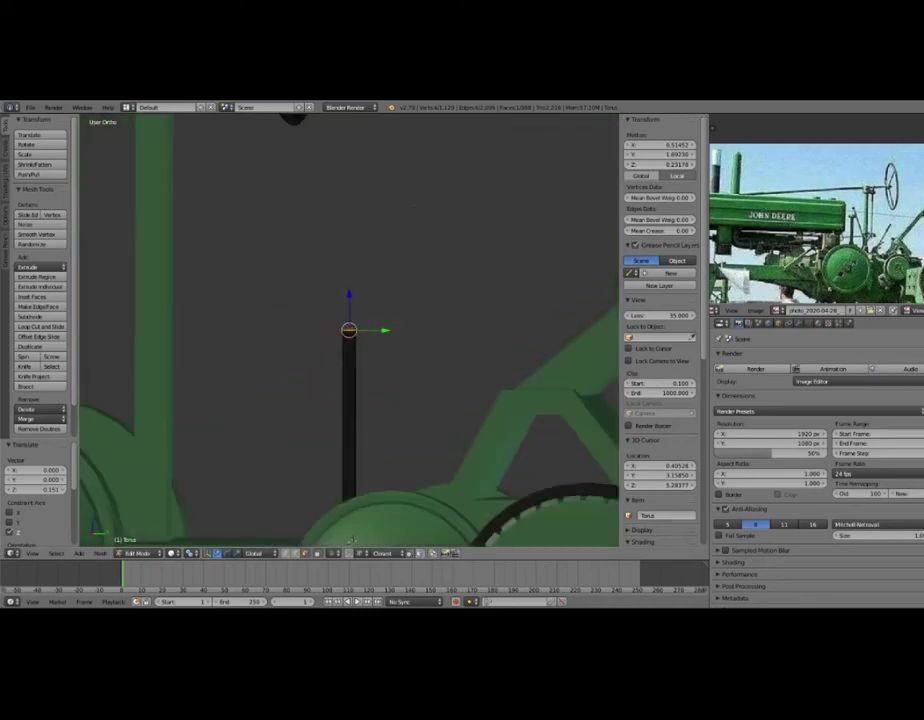
scroll(350, 432, "down", 3)
scroll(350, 432, "down", 1)
middle_click_drag(350, 432, 350, 400)
scroll(350, 400, "up", 2)
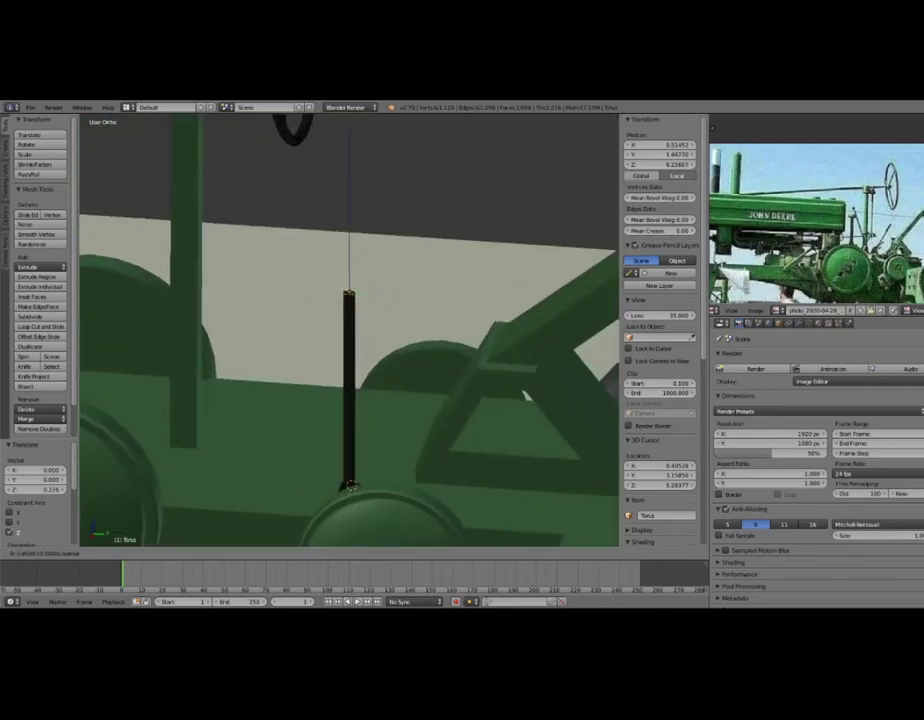
left_click(403, 338)
Extrude the top face into a handle block and raise it slightly along Z.
key("e")
left_click(400, 290)
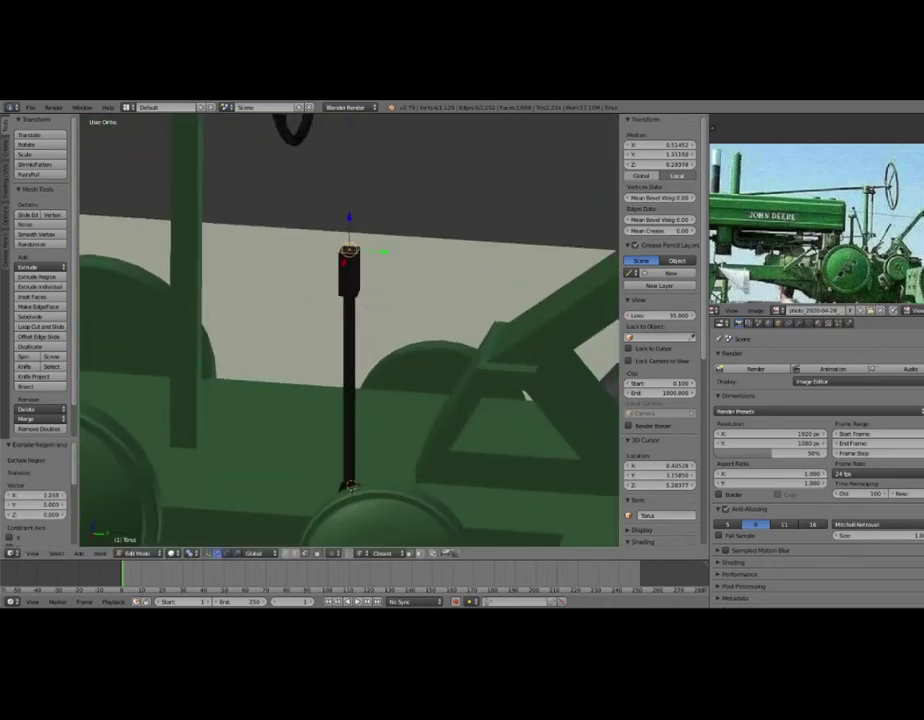
key("g")
key("z")
left_click(350, 480)
Inset the side face of the handle block.
mouse_move(350, 480)
middle_mouse_down()
mouse_move(367, 516)
mouse_move(422, 314)
middle_mouse_up()
scroll(367, 516, "up", 3)
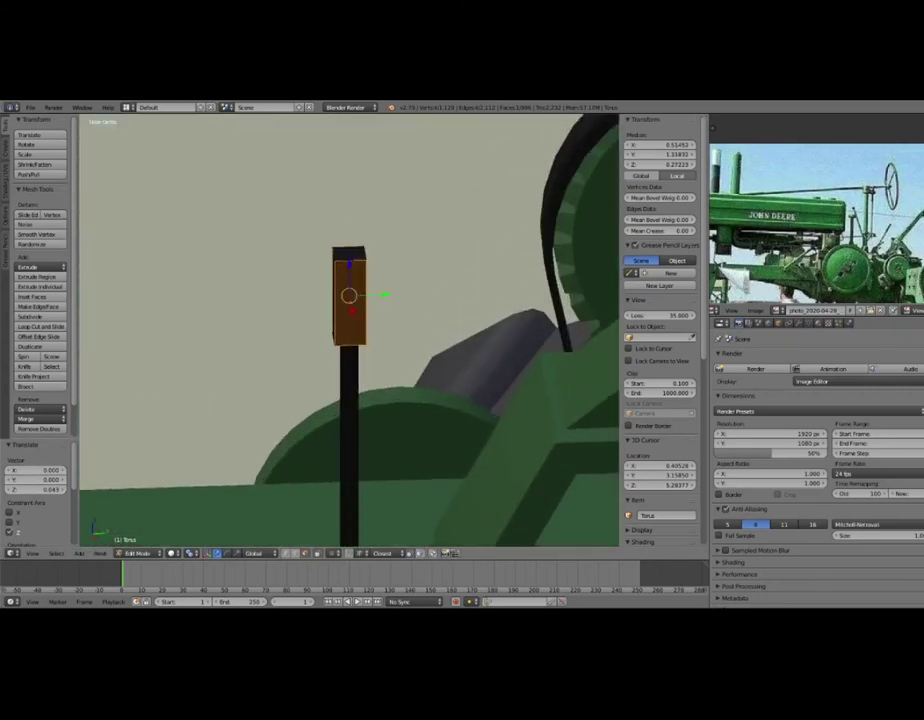
key("i")
left_click(422, 314)
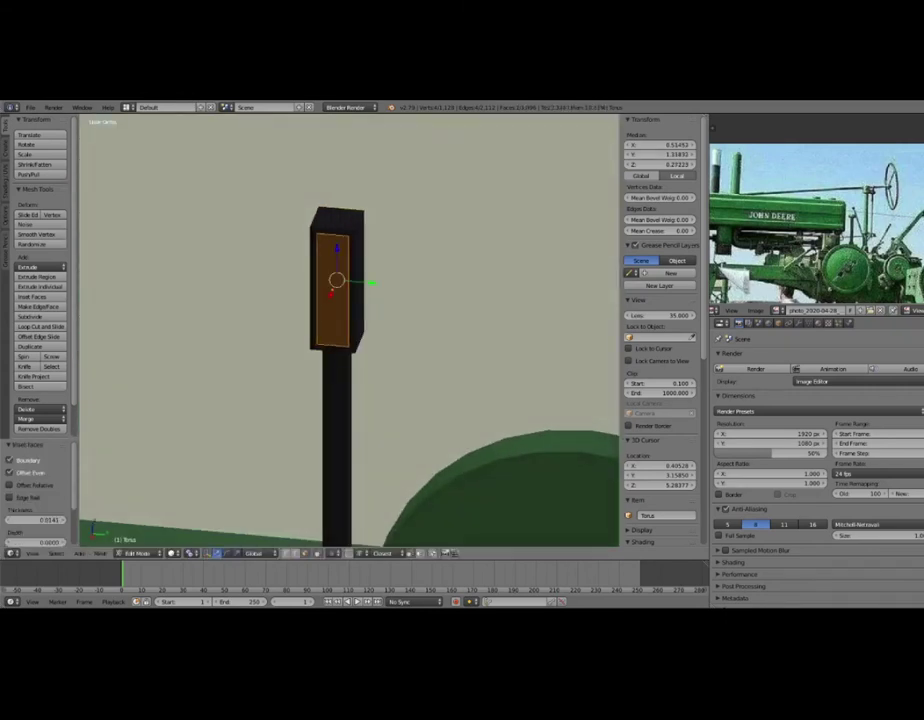
key("w")
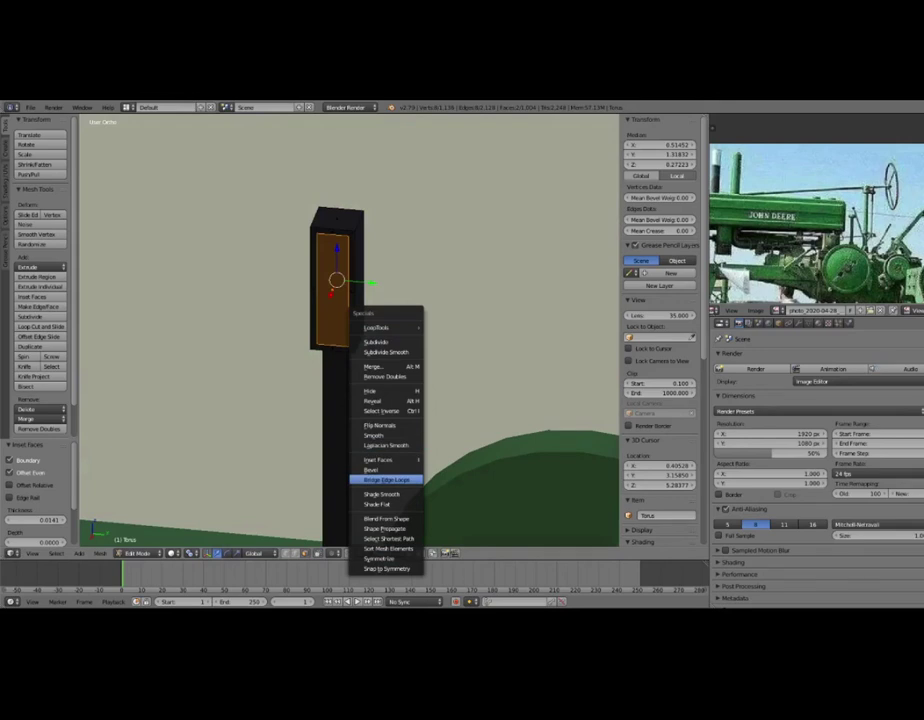
key("Escape")
scroll(385, 480, "down", 5)
Select the whole rod and handle as linked geometry and tilt it 11.5°.
middle_click_drag(330, 400, 348, 390)
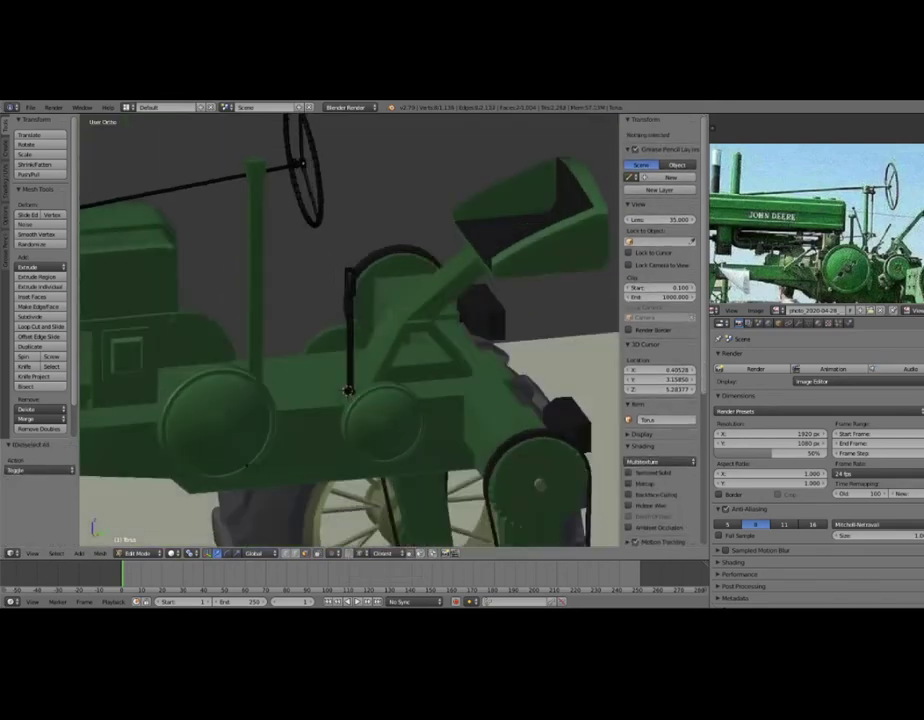
scroll(348, 390, "up", 4)
key("z")
right_click(341, 433)
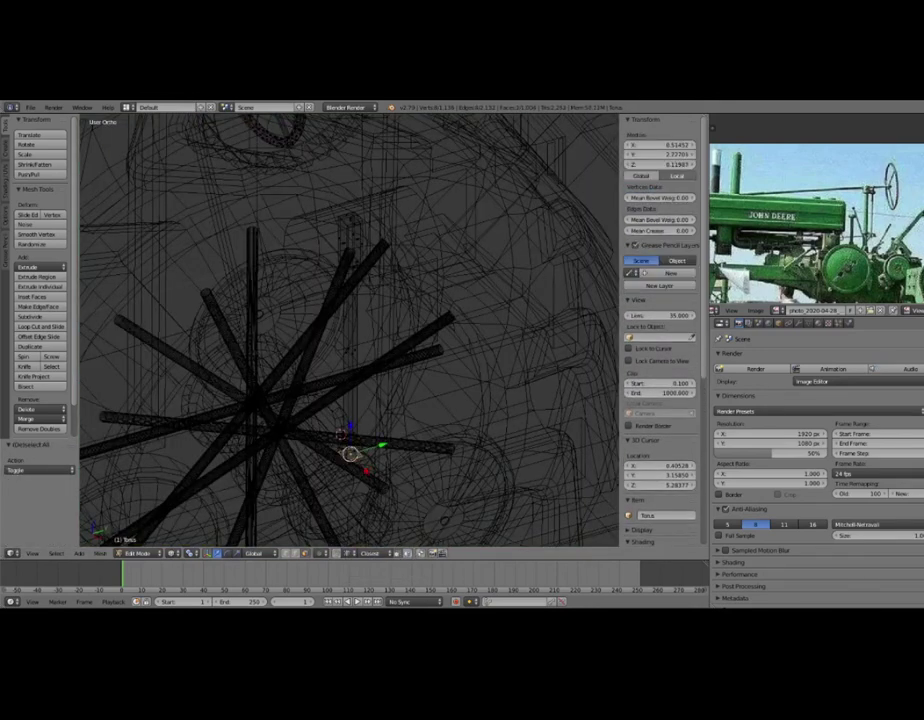
key("z")
key("a")
middle_click_drag(341, 433, 345, 405)
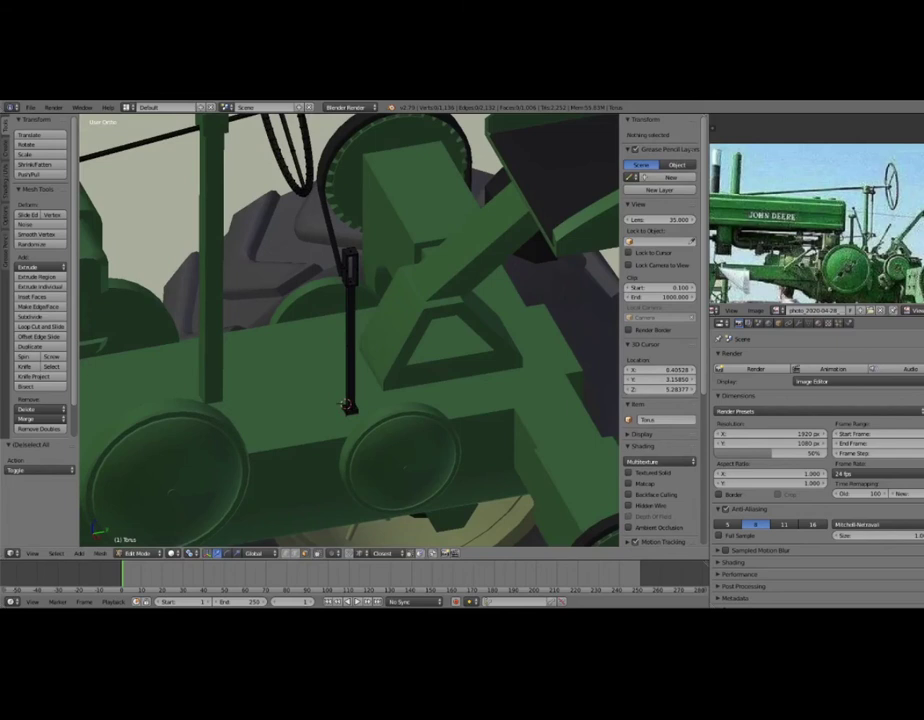
key("l")
middle_click_drag(381, 320, 407, 340)
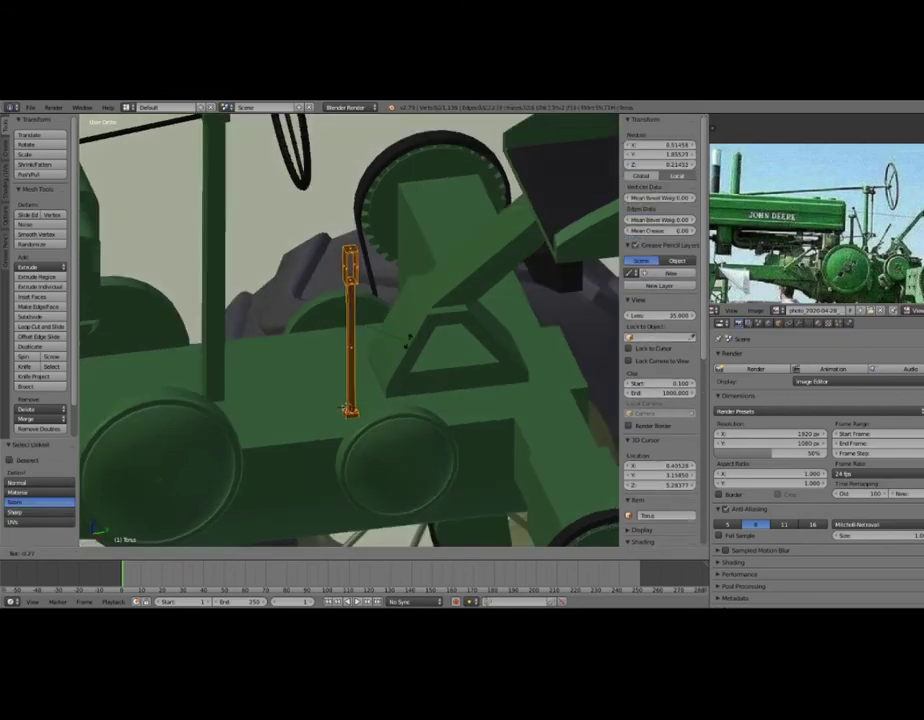
key("r")
left_click(346, 406)
mouse_move(346, 406)
middle_mouse_down()
mouse_move(360, 408)
mouse_move(350, 414)
middle_mouse_up()
Shift the rod along Y, then duplicate it and place the copy along X.
key("g")
key("y")
left_click(357, 410)
key("shift+d")
key("x")
left_click(360, 408)
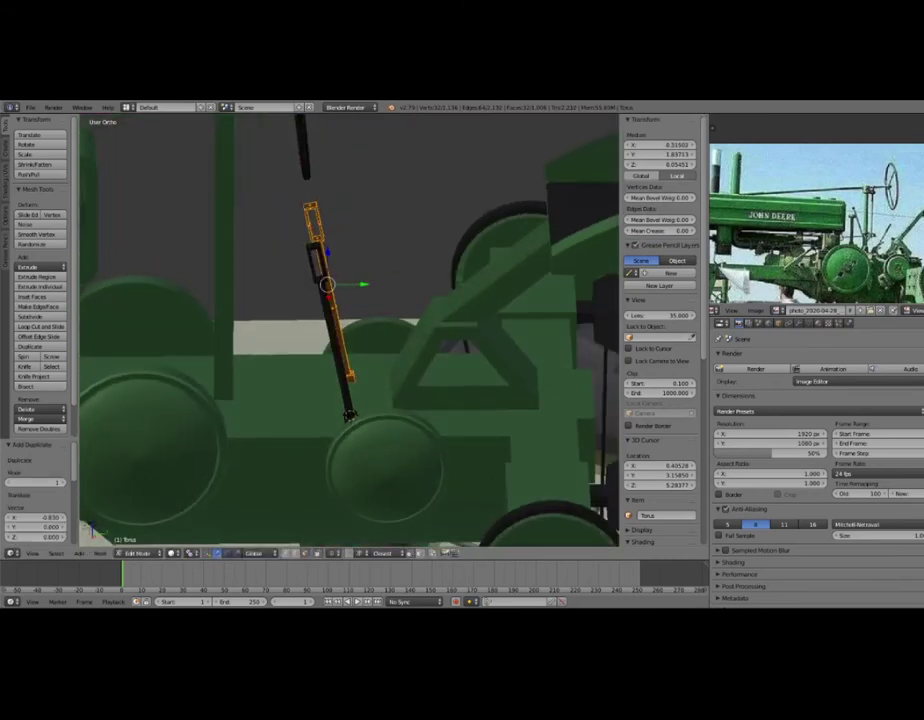
Tilt the rod copy on X and shift it along Y to line up with the black lever.
key("g")
key("x")
key("r")
key("x")
key("Return")
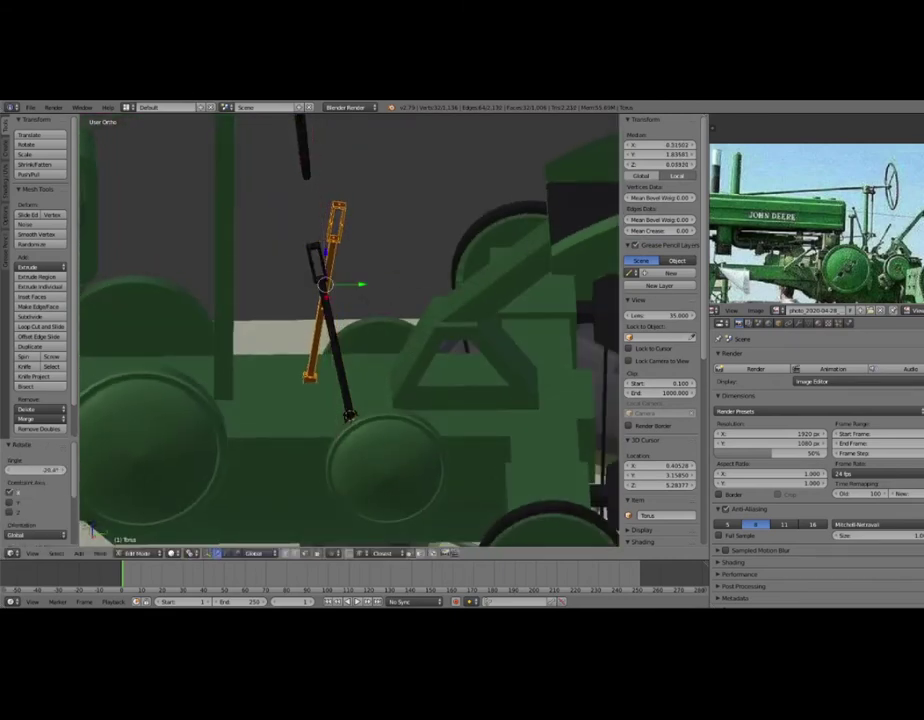
key("g")
key("y")
key("Return")
middle_click_drag(450, 330, 614, 447)
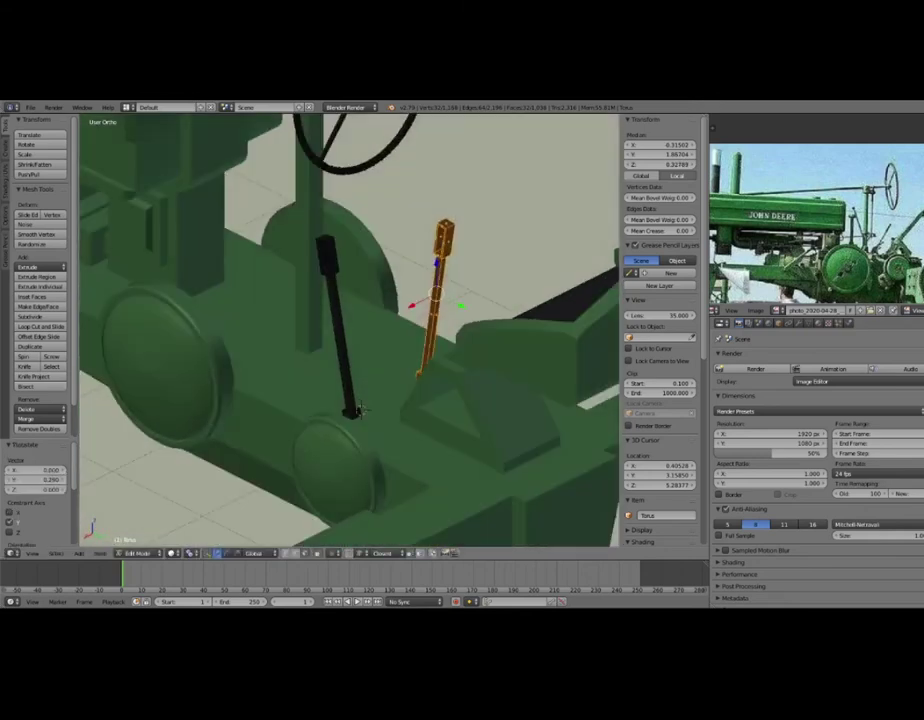
key("r")
key("Return")
Snap the 3D cursor to the vertex at the black lever's base, using wireframe view to pick it.
key("a")
middle_click_drag(614, 447, 520, 380)
key("z")
key("z")
key("z")
right_click(349, 452)
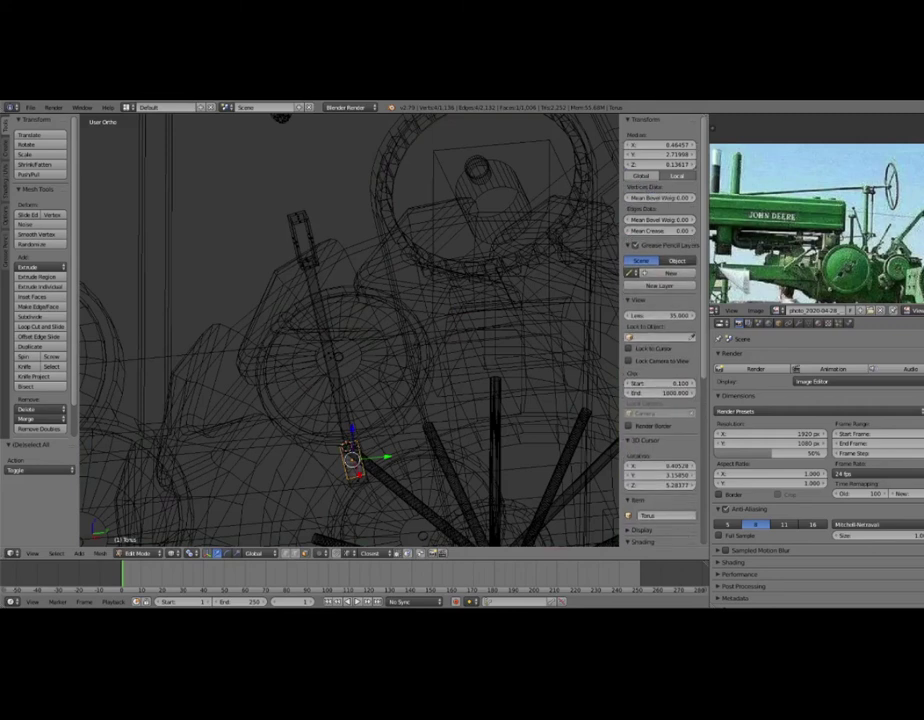
key("shift+s")
left_click(350, 459)
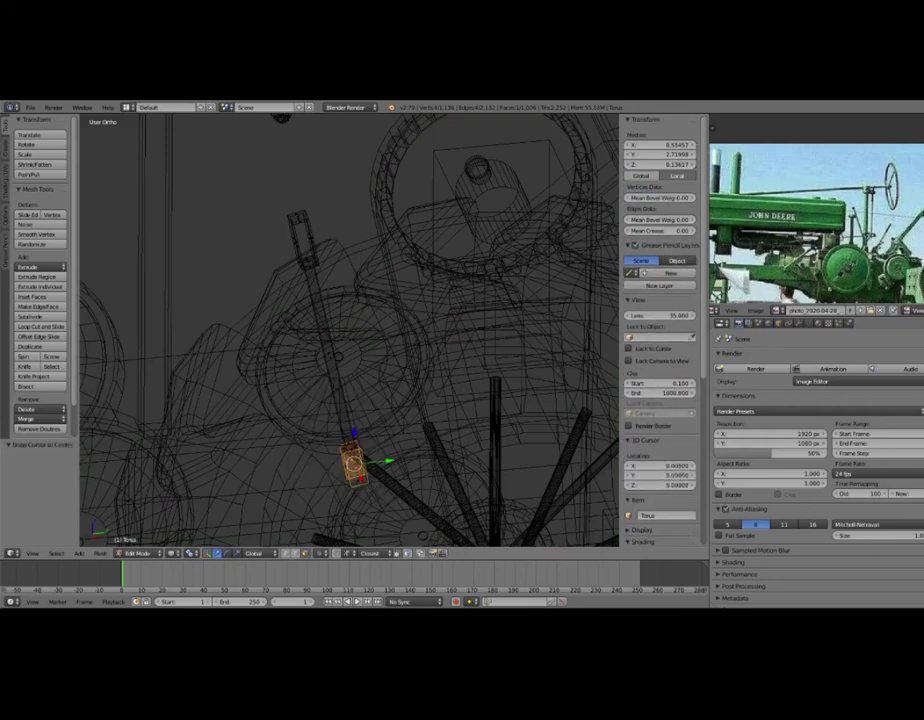
key("shift+s")
left_click(330, 453)
key("z")
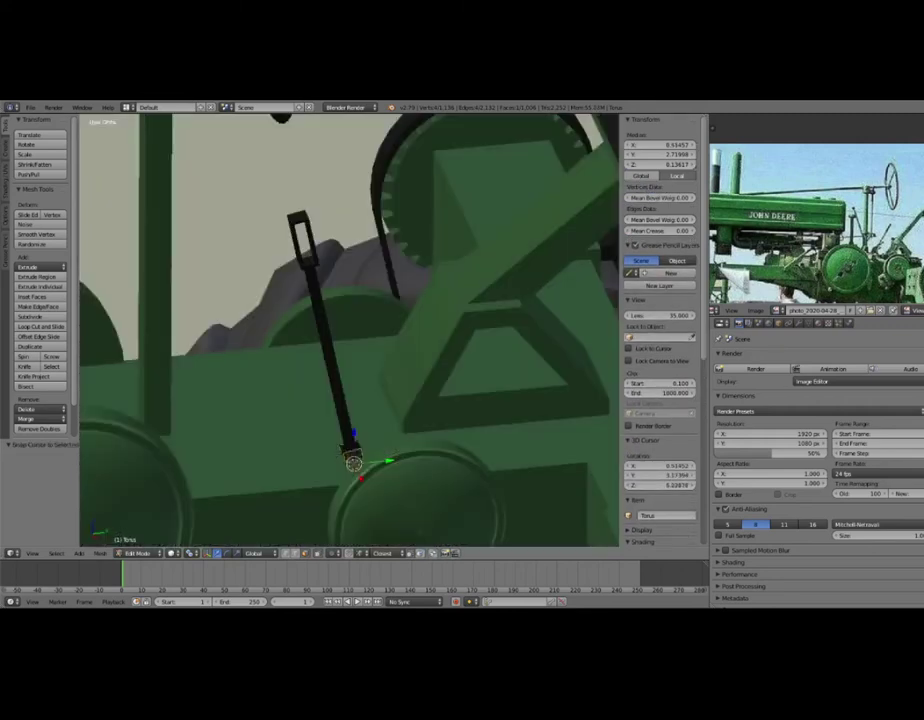
key("shift+a")
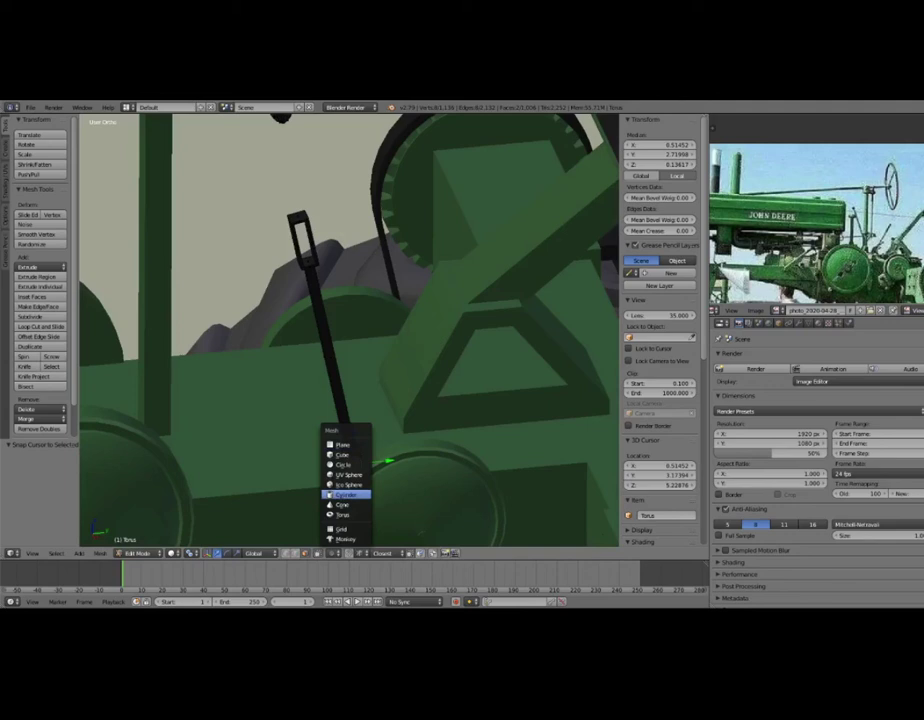
Add a cylinder at the 3D cursor, scale it, turn it 90° on Y and flatten it along X.
left_click(345, 494)
key("s")
left_click(383, 456)
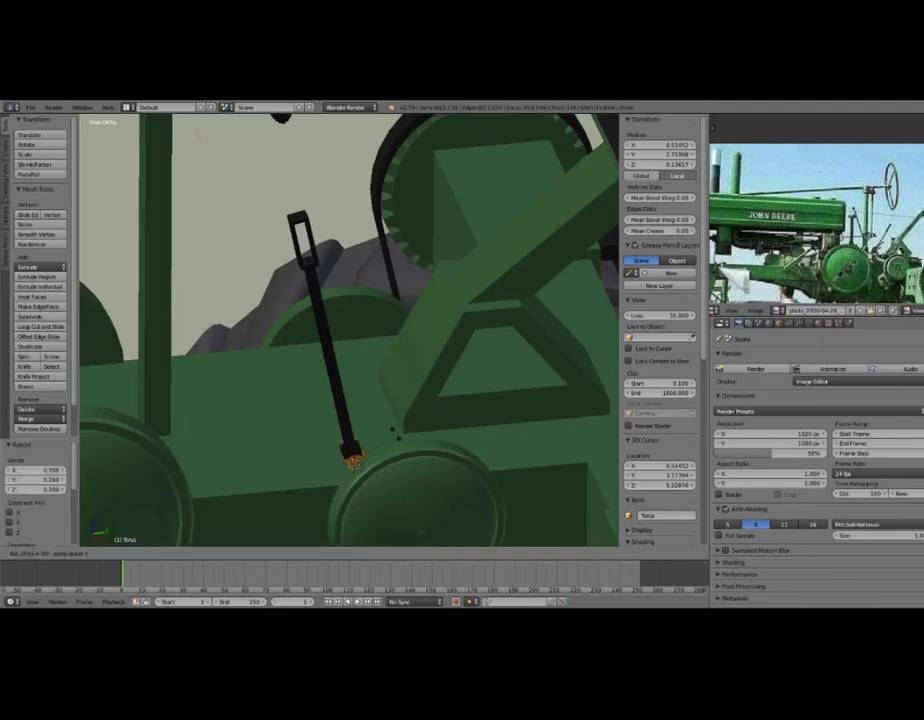
key("Return")
key("s")
key("Return")
middle_click_drag(400, 470, 418, 483)
key("s")
key("x")
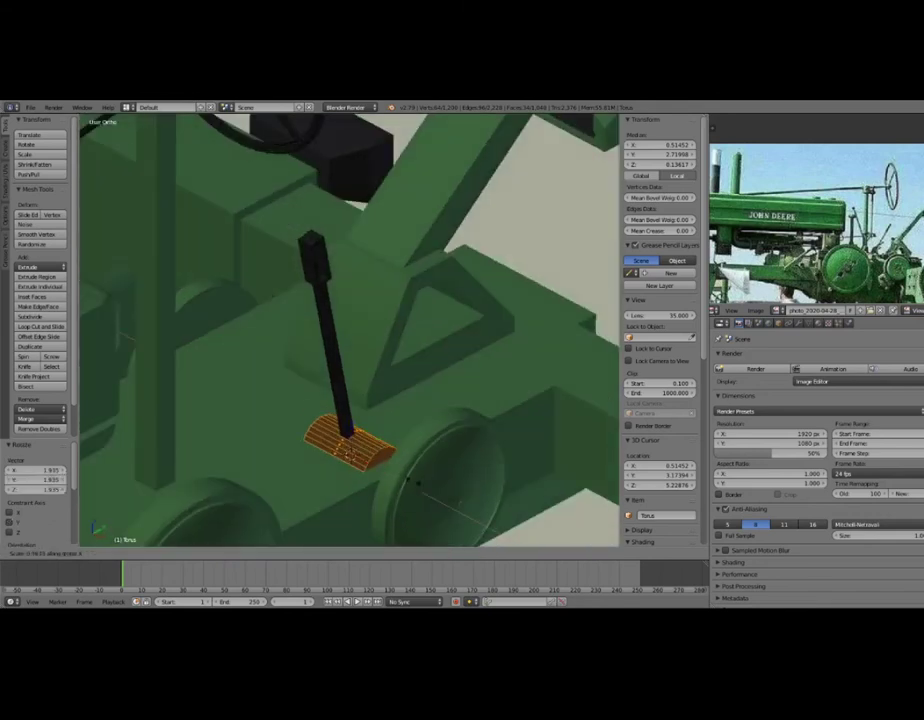
key("Return")
mouse_move(366, 466)
middle_mouse_down()
mouse_move(352, 449)
mouse_move(352, 468)
middle_mouse_up()
Select the whole lever mesh and duplicate it, moving the copy 1 unit along one axis.
key("l")
key("g")
key("y")
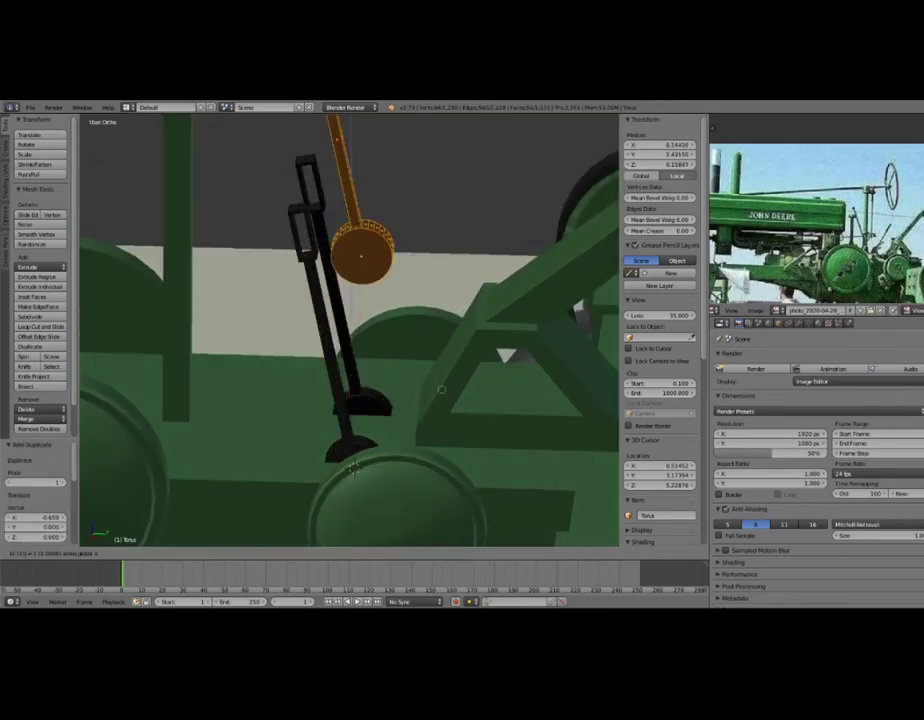
type("1")
key("Return")
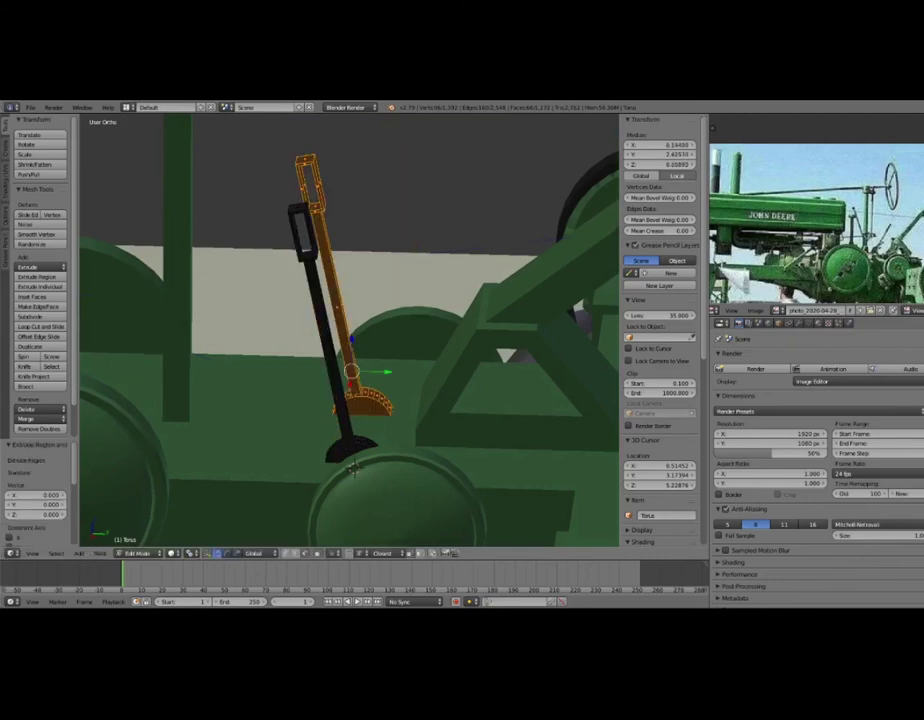
key("ctrl+z")
key("r")
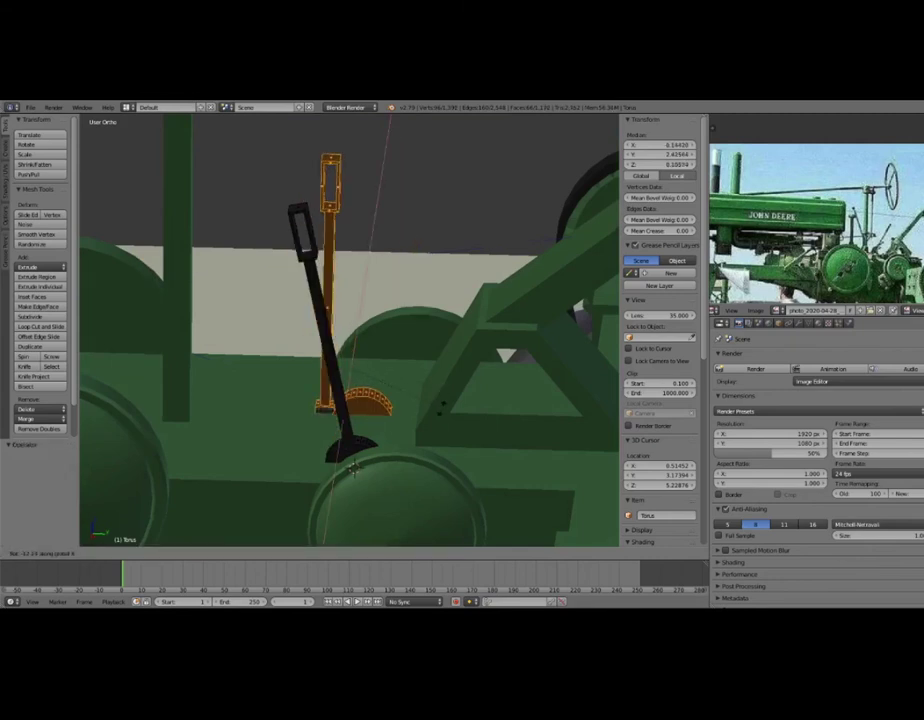
key("Escape")
Set the pivot to the 3D Cursor and rotate the copied lever into a V beside the original.
left_click(193, 553)
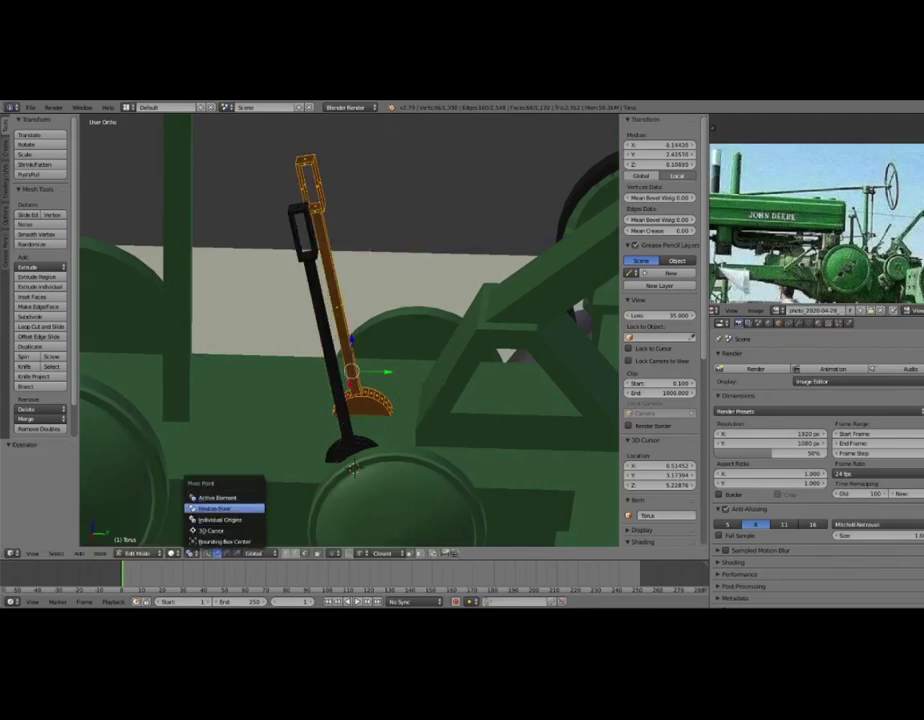
left_click(211, 530)
key("r")
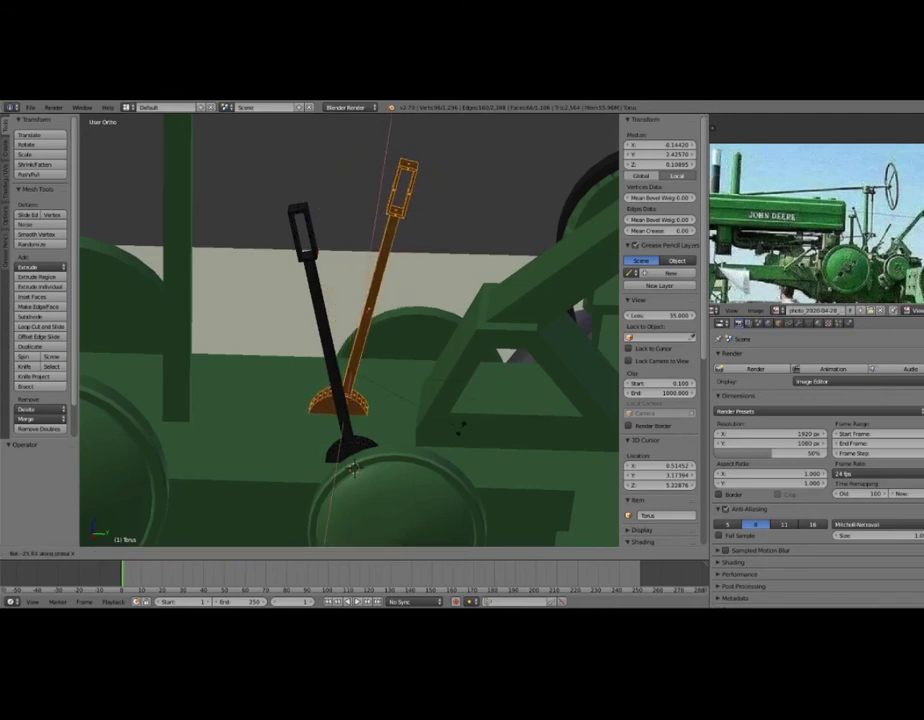
key("Return")
middle_click_drag(350, 330, 350, 300)
middle_click_drag(351, 425, 352, 398)
key("a")
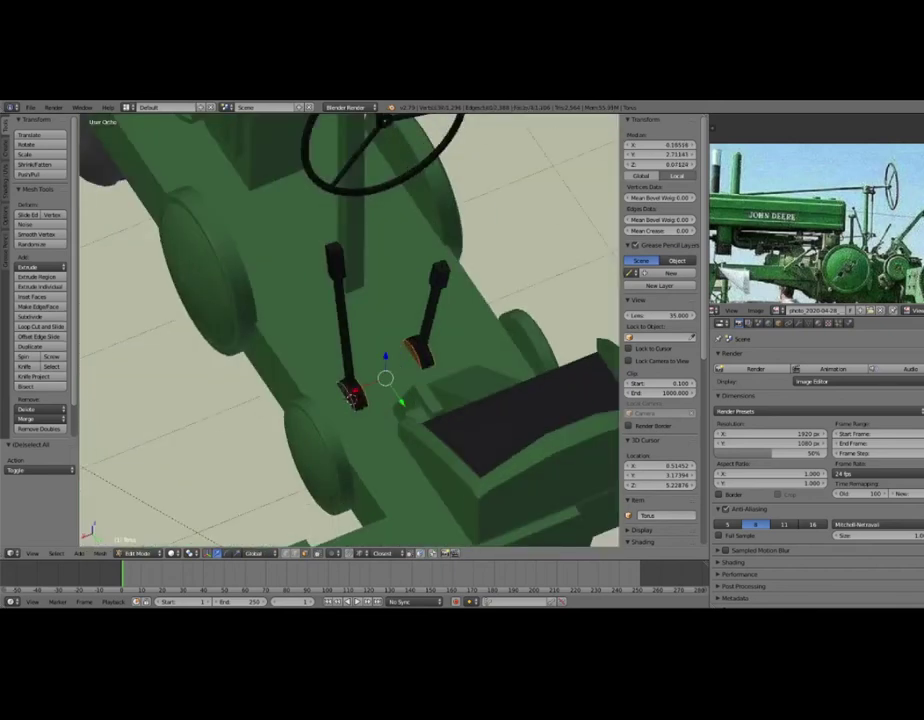
Inset the flat faces of both lever bases and extrude them in place.
scroll(352, 396, "up", 3)
scroll(352, 396, "up", 2)
scroll(354, 392, "up", 3)
key("i")
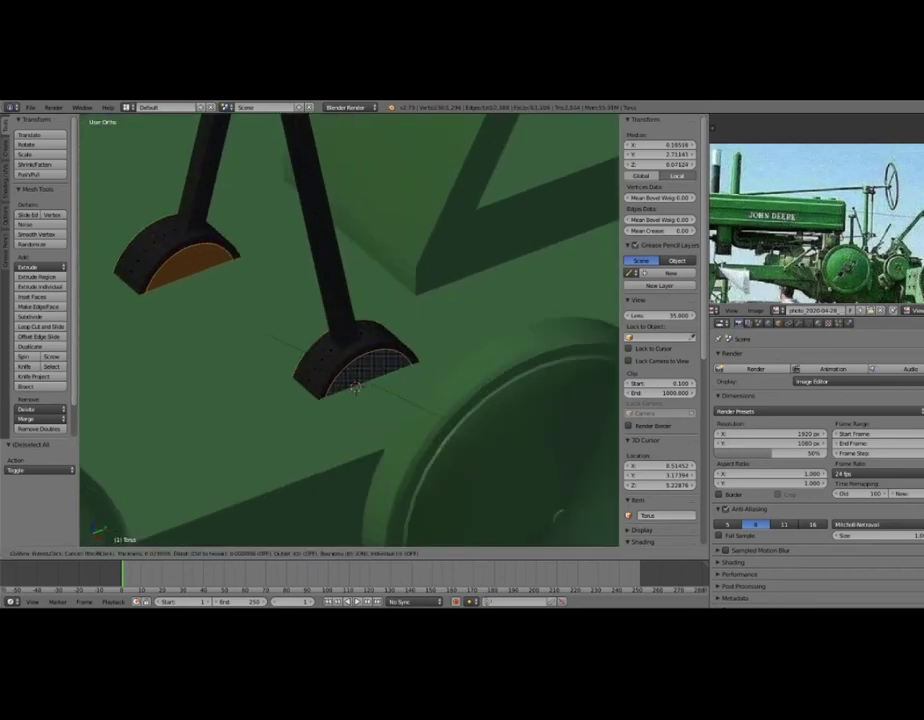
left_click(355, 388)
key("e")
left_click(355, 388)
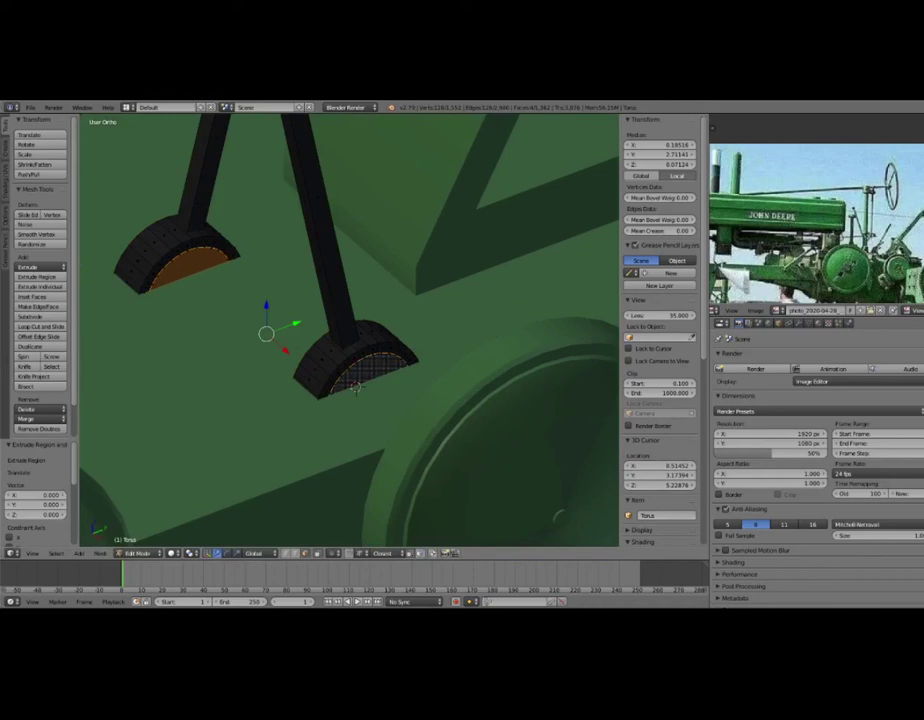
With pivot set to Individual Origins, push the faces out along normals into raised rims.
left_click(191, 553)
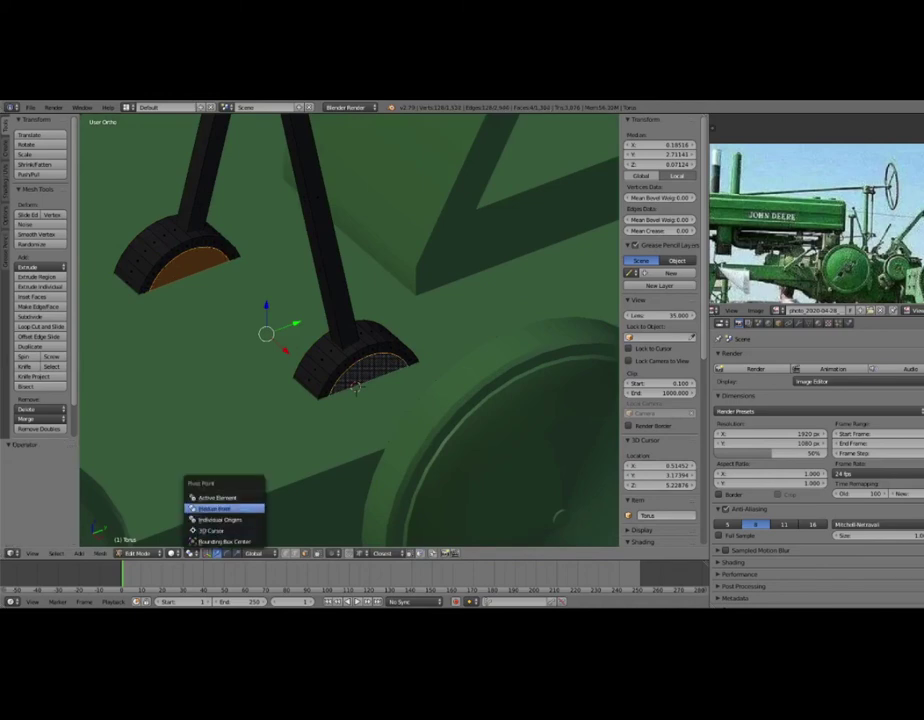
left_click(222, 519)
key("e")
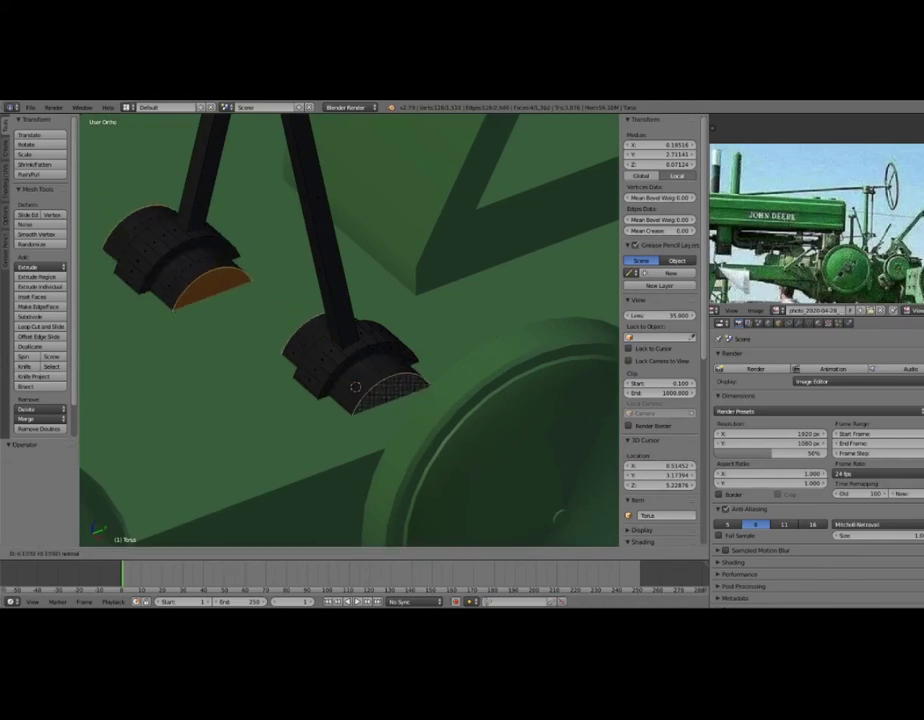
key("Return")
scroll(350, 330, "down", 2)
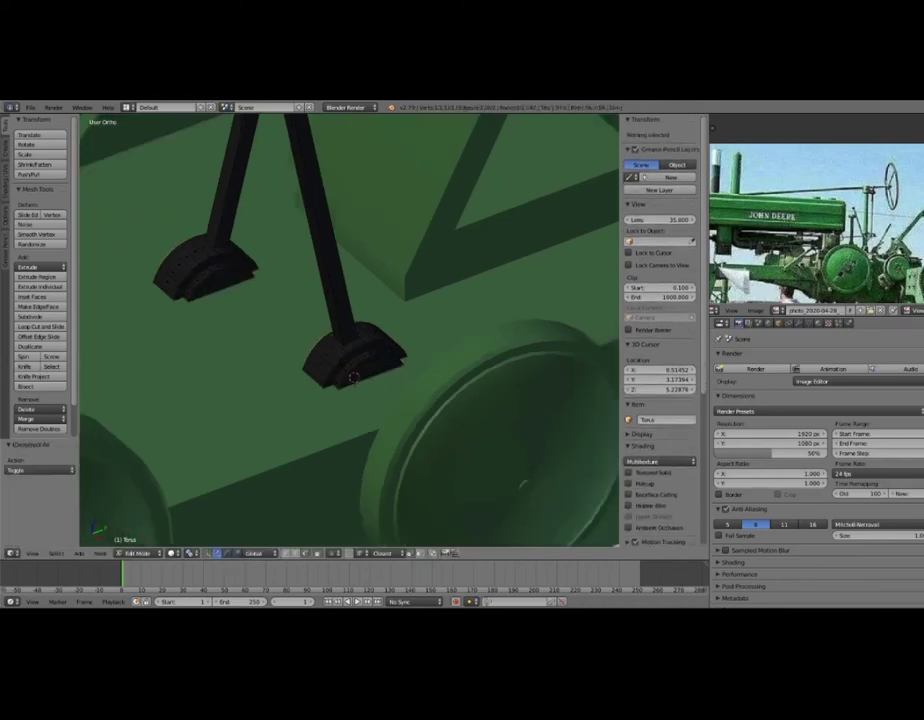
key("Tab")
Orbit to a near side view of the tractor and return to mesh editing.
scroll(350, 330, "down", 3)
mouse_move(350, 330)
middle_mouse_down()
mouse_move(410, 315)
mouse_move(400, 330)
mouse_move(370, 340)
middle_mouse_up()
mouse_move(236, 360)
middle_mouse_down()
mouse_move(237, 388)
mouse_move(268, 384)
mouse_move(290, 402)
mouse_move(330, 360)
mouse_move(310, 390)
middle_mouse_up()
scroll(300, 390, "up", 2)
scroll(300, 390, "up", 1)
scroll(310, 380, "up", 2)
key("Tab")
scroll(310, 390, "up", 3)
mouse_move(383, 400)
middle_mouse_down()
mouse_move(425, 385)
mouse_move(480, 402)
middle_mouse_up()
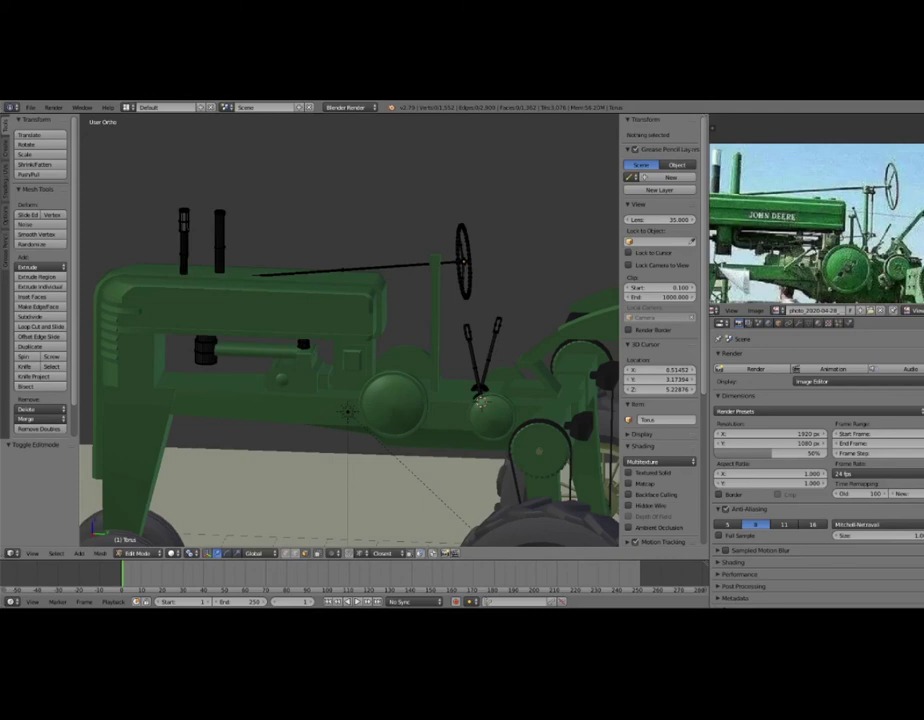
Add a small cylinder at a newly placed 3D cursor and raise it along Z.
mouse_move(480, 402)
middle_mouse_down()
mouse_move(470, 430)
mouse_move(481, 395)
middle_mouse_up()
left_click(404, 351)
key("shift+a")
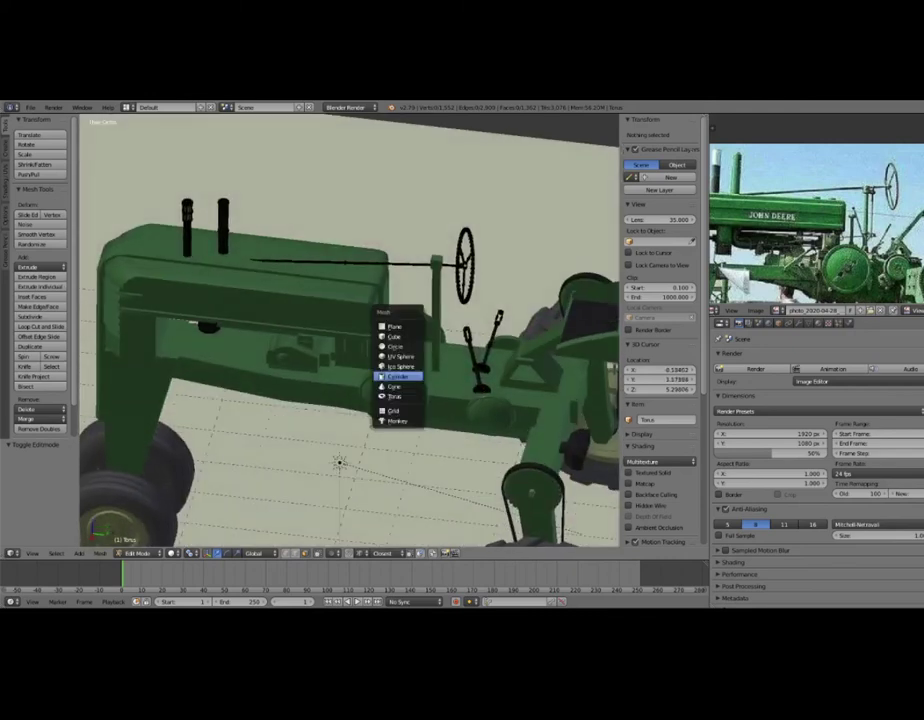
left_click(385, 375)
key("s")
left_click(340, 462)
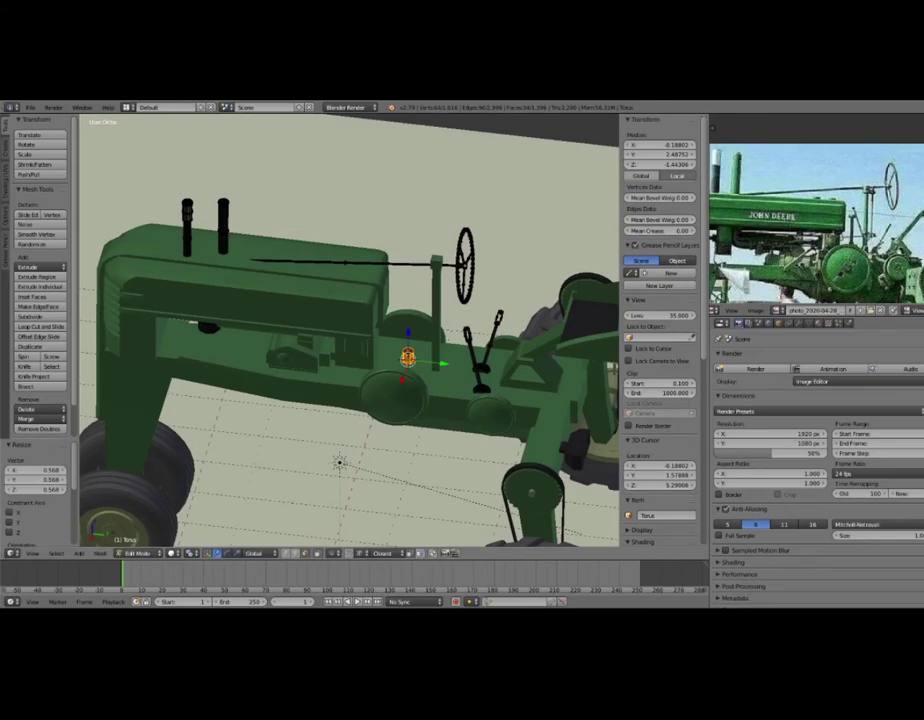
key("KP_Decimal")
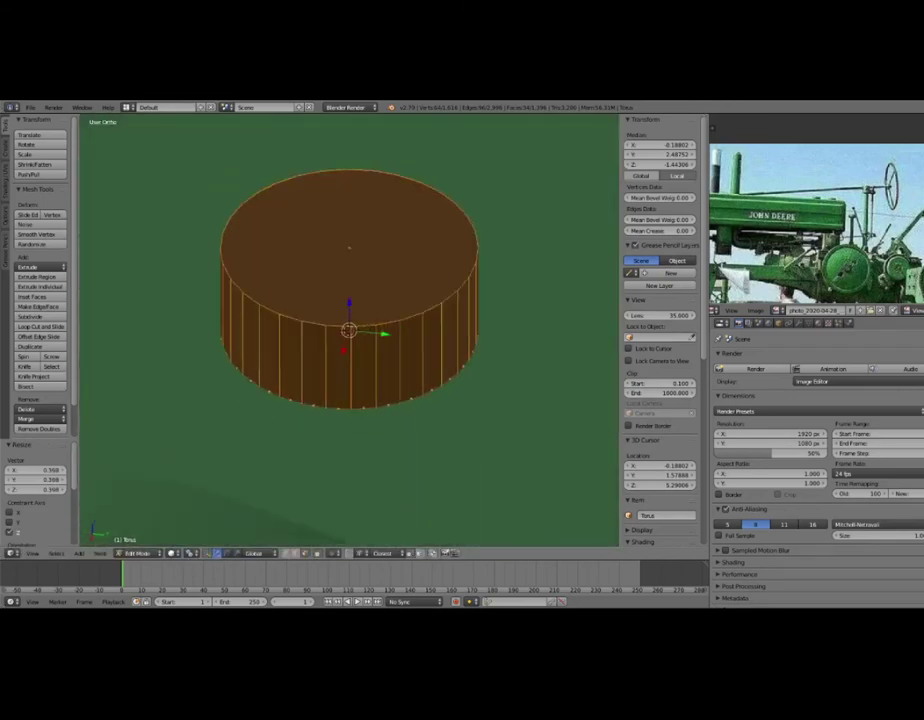
scroll(348, 330, "down", 3)
scroll(348, 330, "down", 2)
key("g")
key("z")
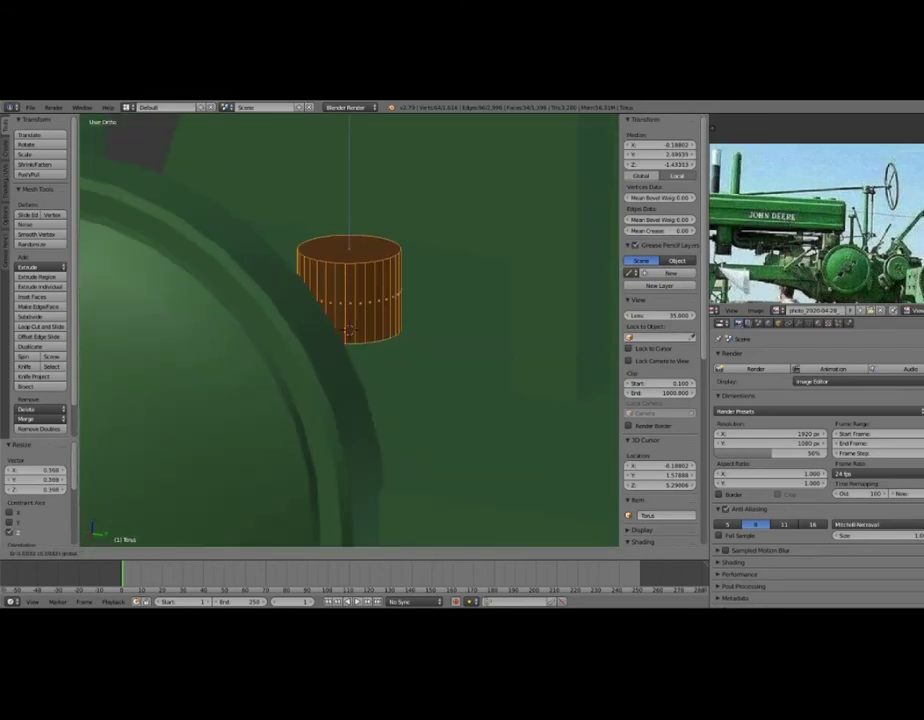
left_click(348, 335)
Extrude the cylinder's top edge ring and shrink it into a narrower neck.
key("a")
left_click(398, 258, "alt")
key("e")
left_click(350, 256)
key("s")
left_click(430, 308)
key("s")
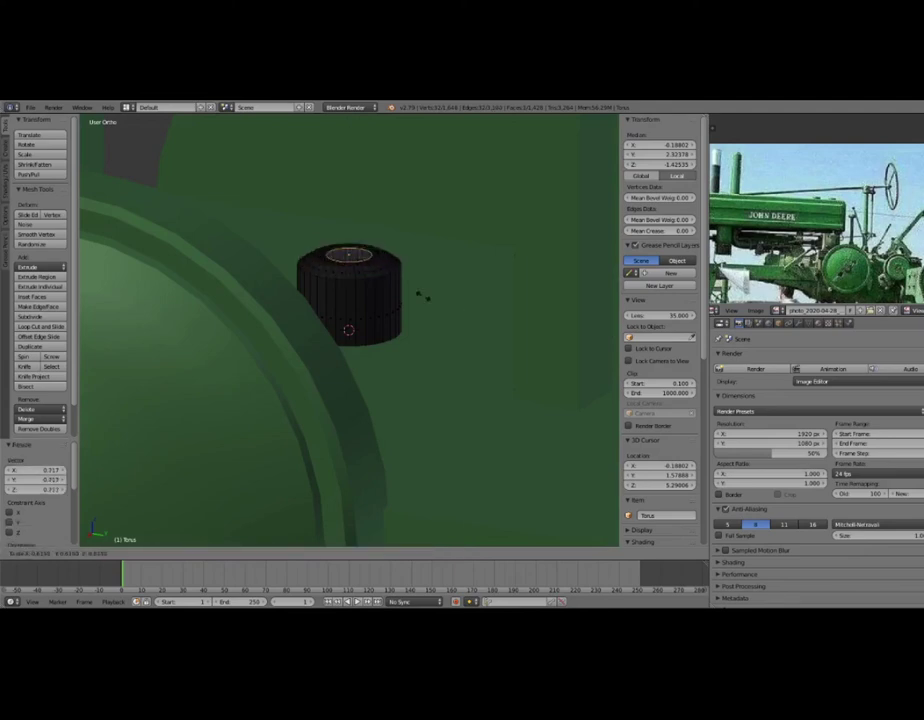
left_click(424, 297)
scroll(424, 297, "down", 3)
scroll(424, 297, "down", 3)
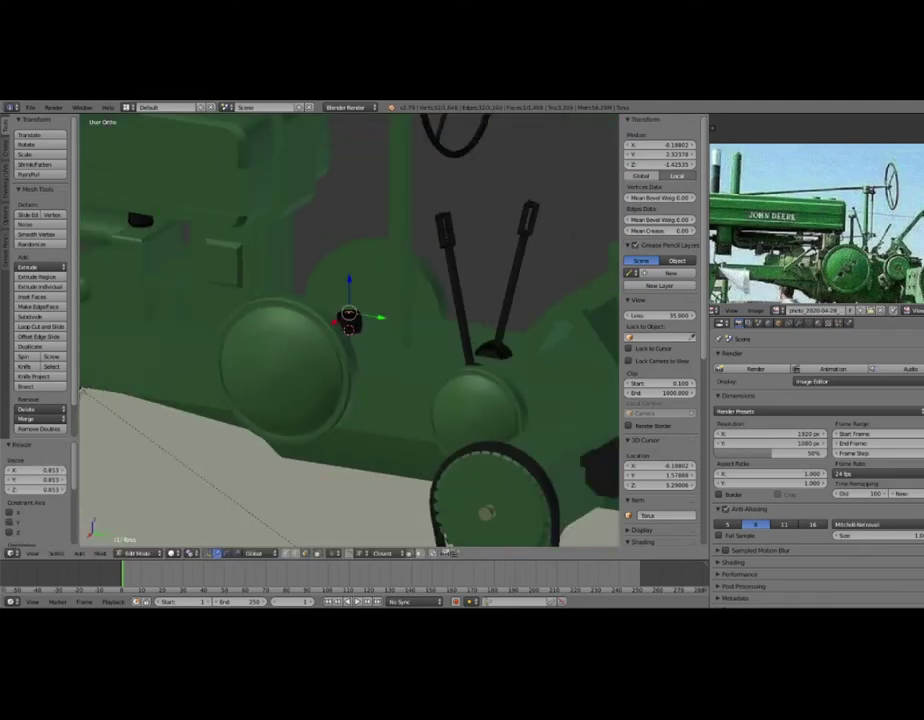
scroll(349, 300, "down", 2)
Extrude the top into a tall rod ending in a wide, thick disc cap.
key("e")
mouse_move(349, 250)
left_mouse_down()
mouse_move(349, 229)
mouse_move(349, 263)
left_mouse_up()
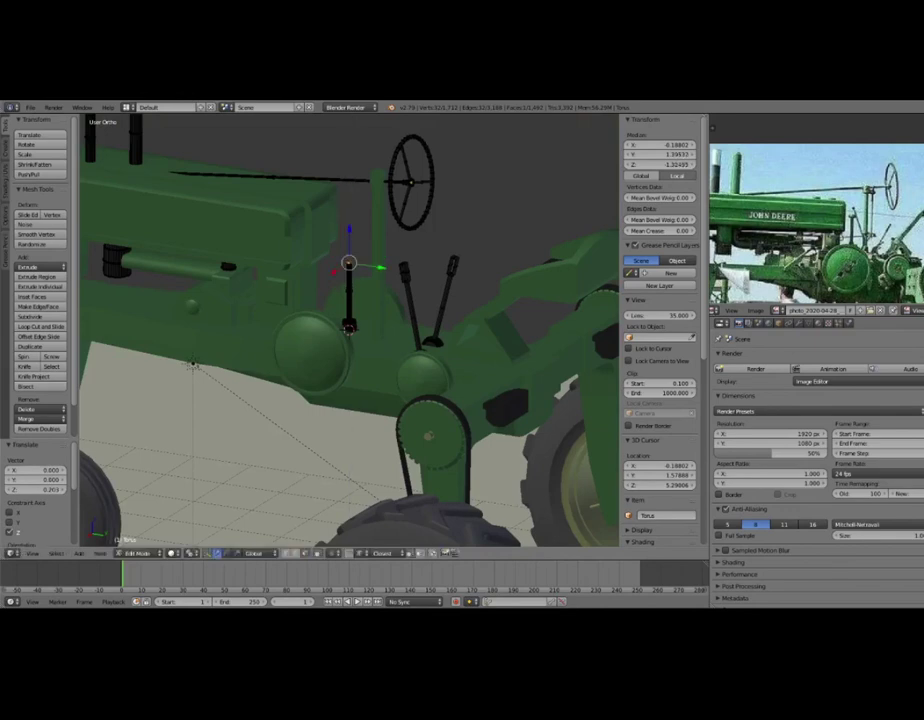
key("KP_Decimal")
scroll(349, 330, "down", 2)
key("e")
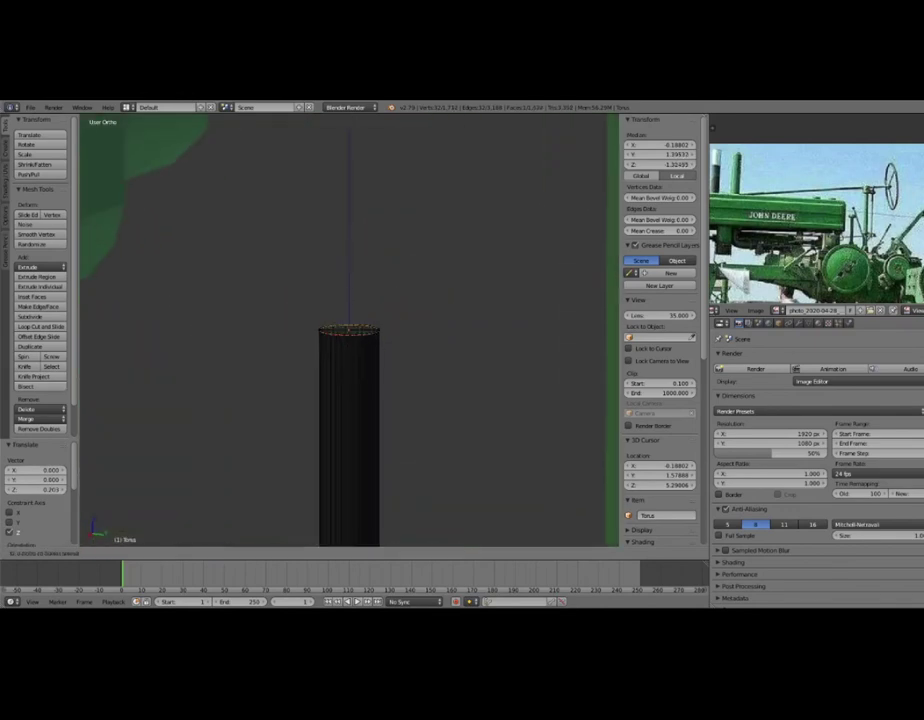
key("s")
left_click(478, 380)
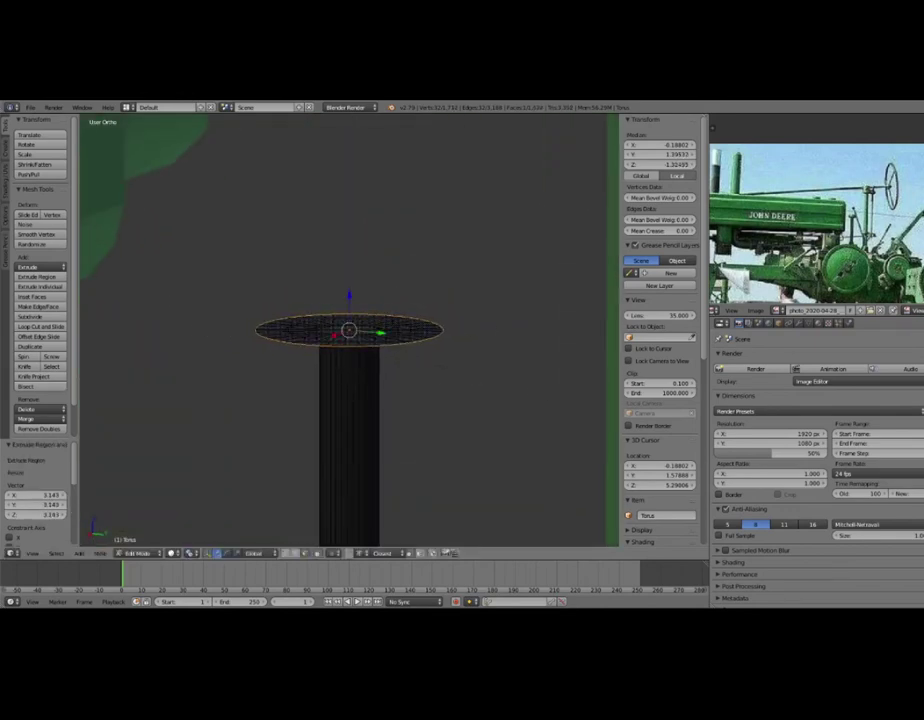
key("e")
key("Return")
middle_click_drag(349, 380, 349, 330)
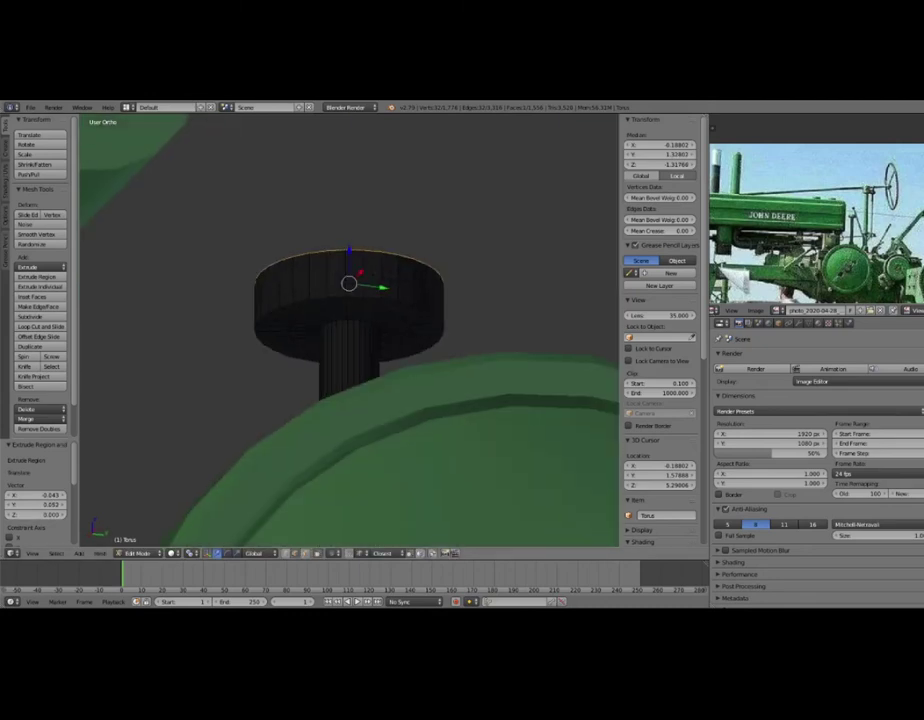
Bevel the cap's edges and select the whole rod mesh.
key("ctrl+b")
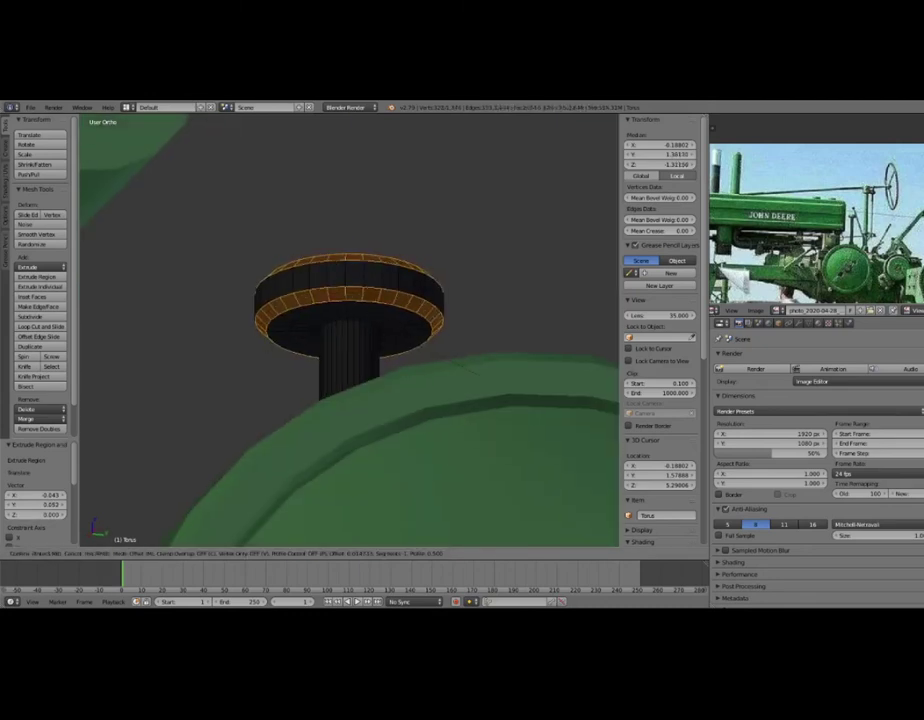
key("Return")
key("a")
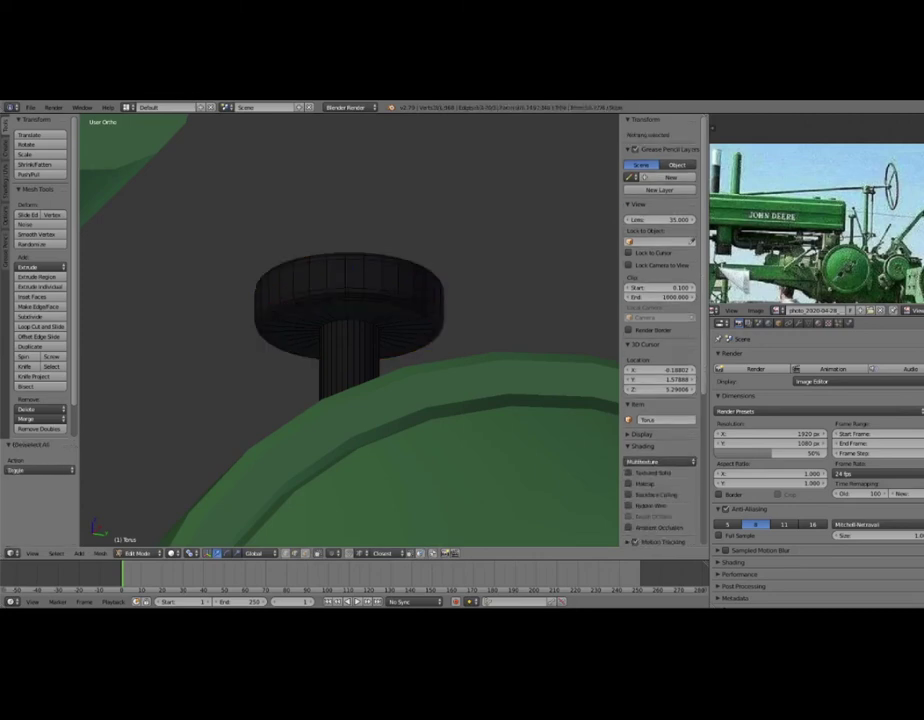
key("a")
mouse_move(352, 400)
middle_mouse_down()
mouse_move(352, 512)
mouse_move(344, 494)
middle_mouse_up()
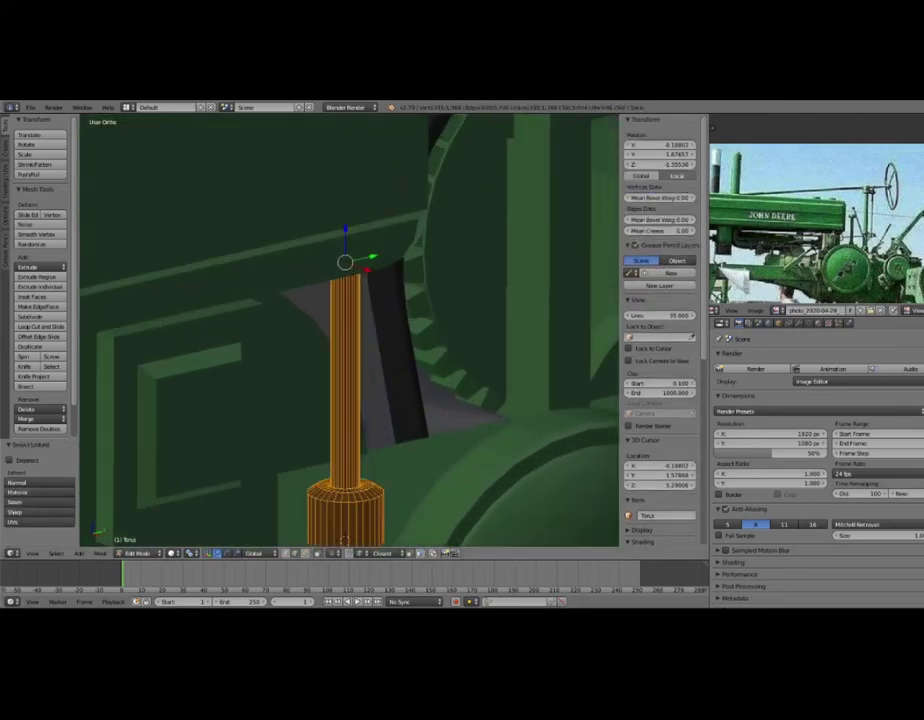
Add a material slot to the rod, assign 'Material', and exit local view.
scroll(344, 490, "up", 3)
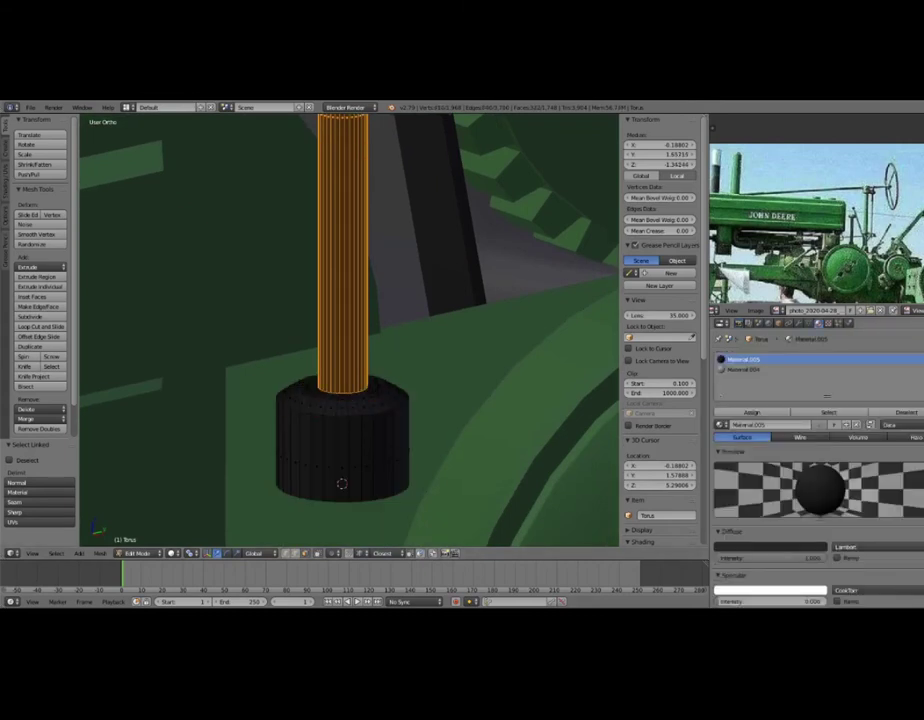
left_click(918, 359)
left_click(722, 425)
left_click(740, 440)
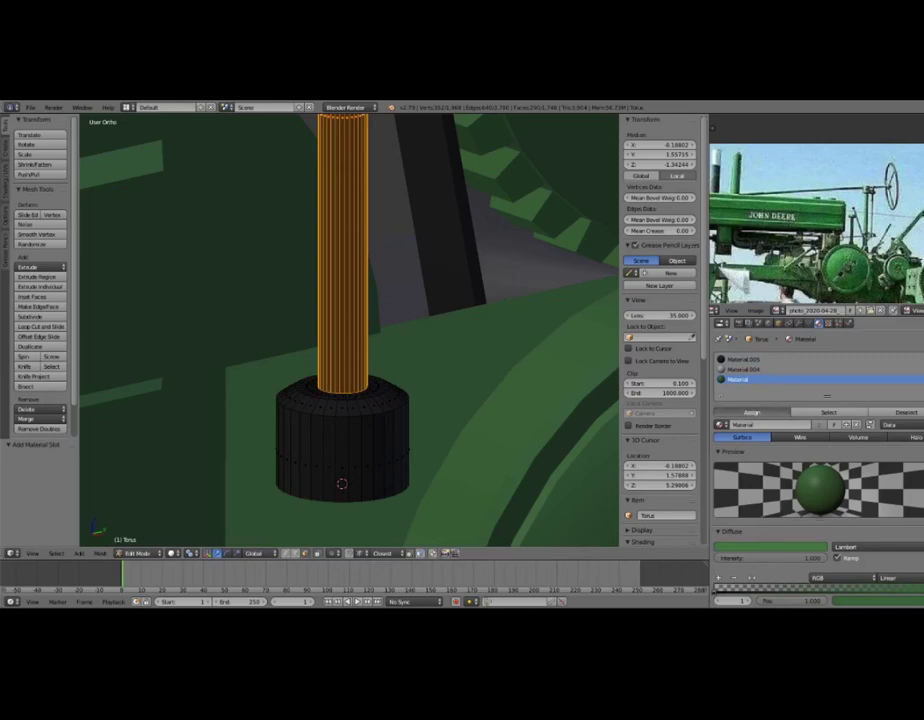
key("Tab")
key("KP_Divide")
scroll(350, 330, "down", 5)
key("Tab")
key("Tab")
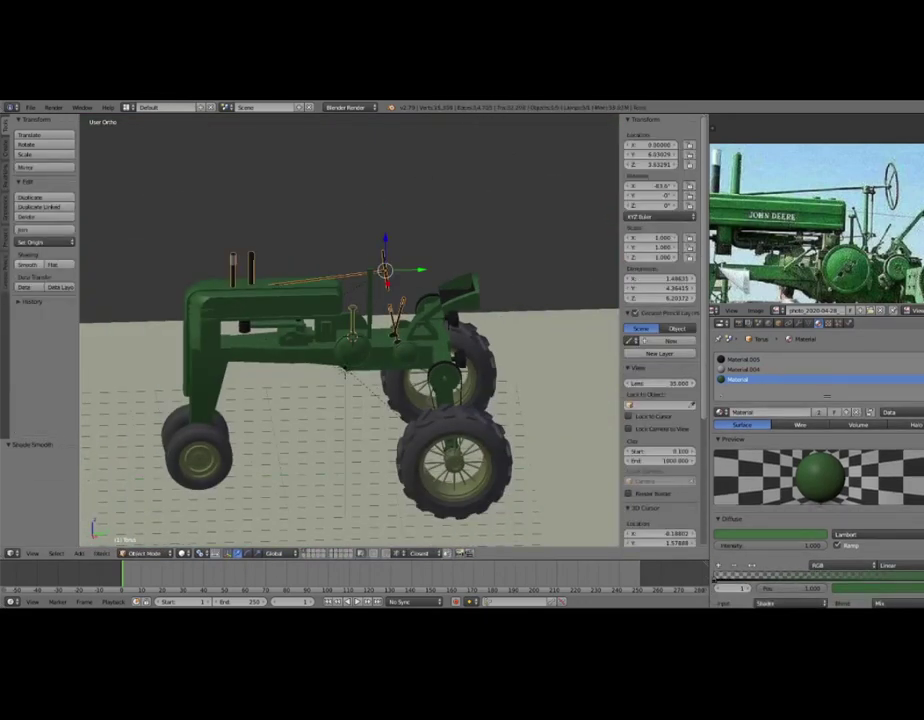
Open the mesh data smoothing settings and preview the tractor in rendered shading from several angles.
scroll(350, 330, "up", 4)
left_click(797, 323)
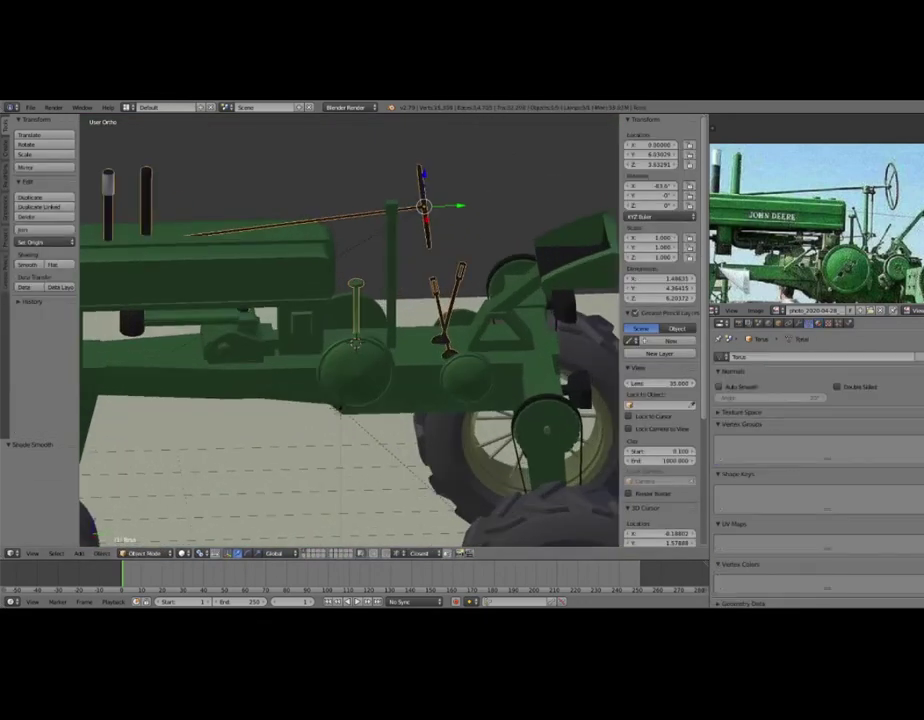
scroll(355, 342, "down", 4)
key("shift+z")
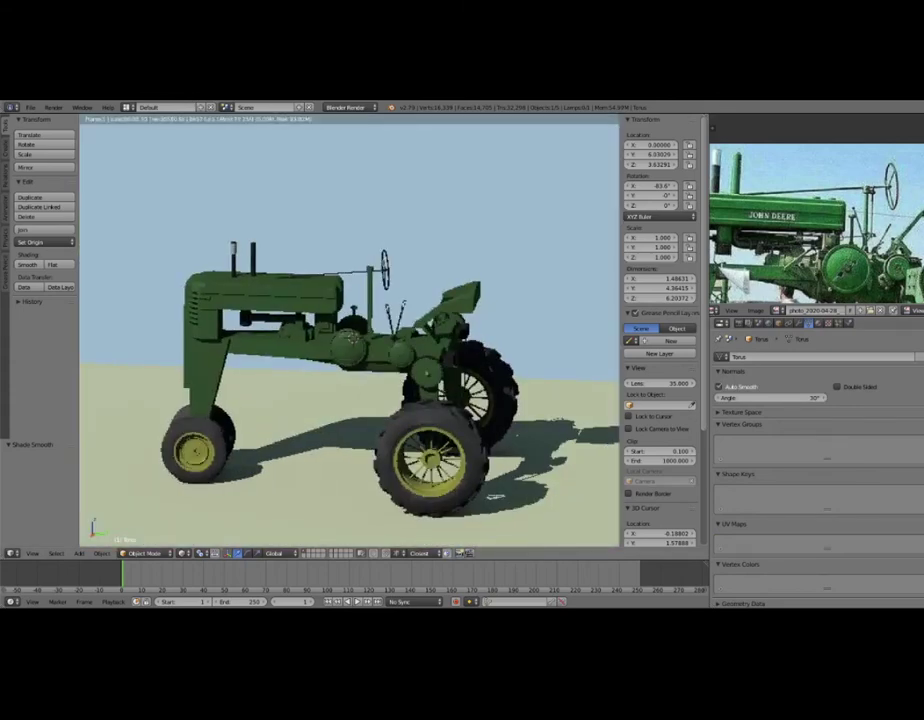
middle_click_drag(350, 330, 420, 330)
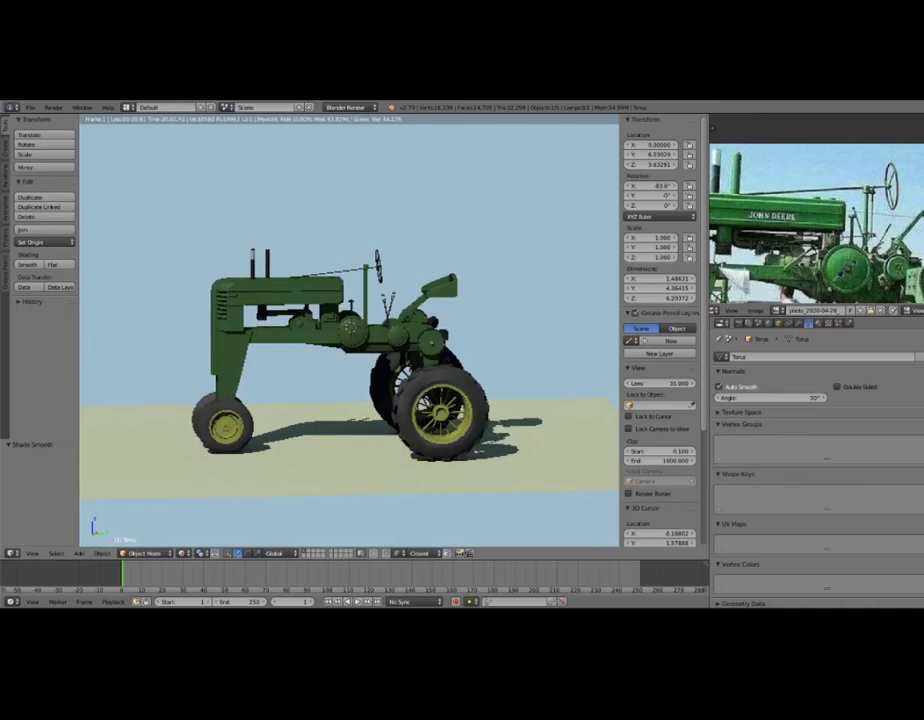
key("shift+z")
middle_click_drag(340, 330, 223, 326)
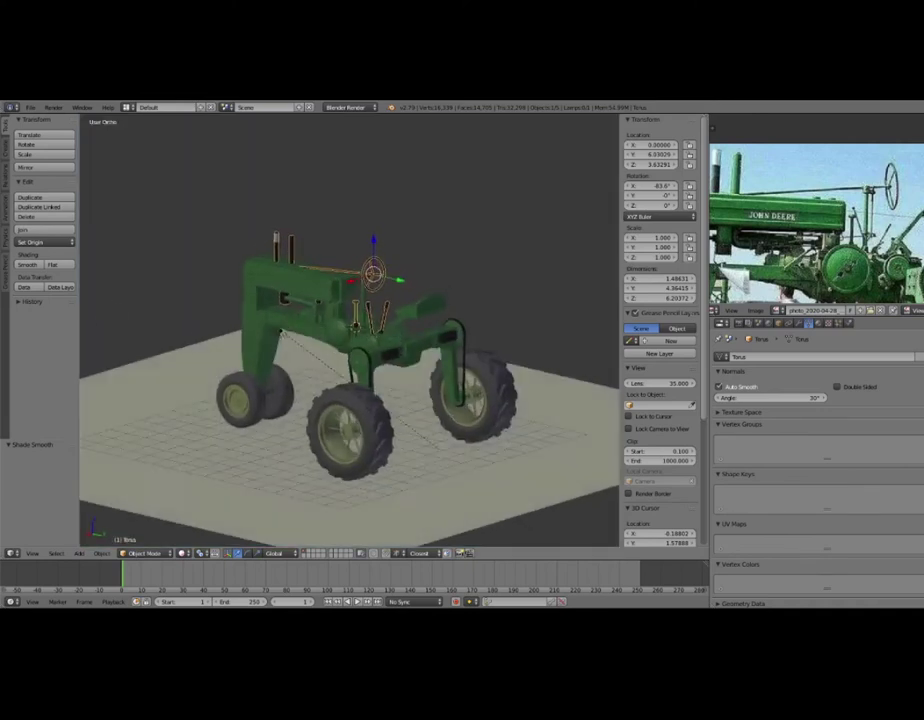
scroll(226, 325, "up", 6)
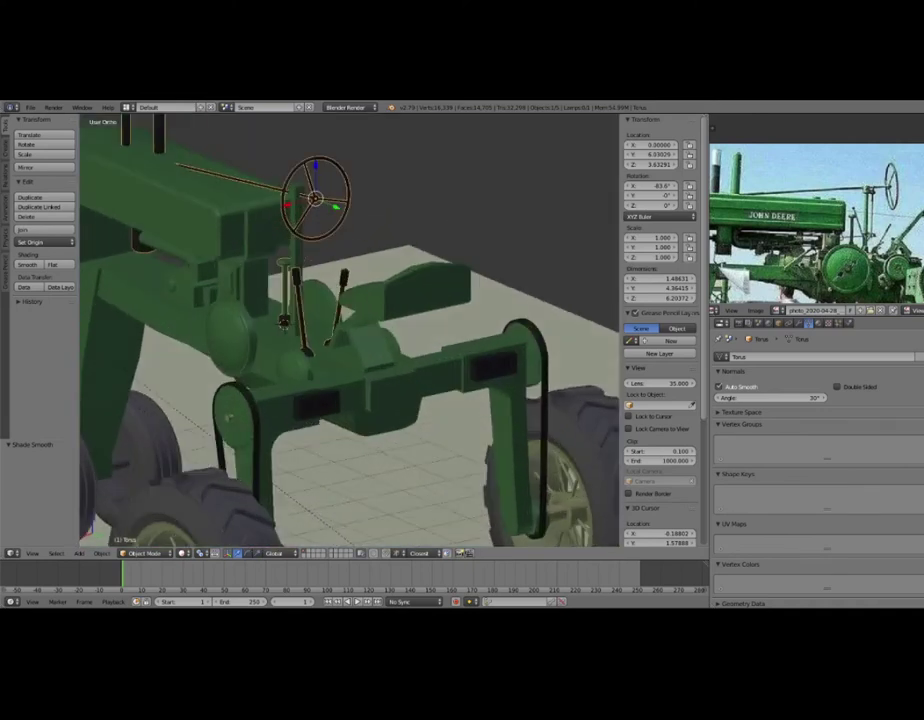
Leave the steering wheel mesh and open the tractor body mesh for editing.
key("Tab")
scroll(280, 330, "up", 3)
key("Tab")
right_click(309, 391)
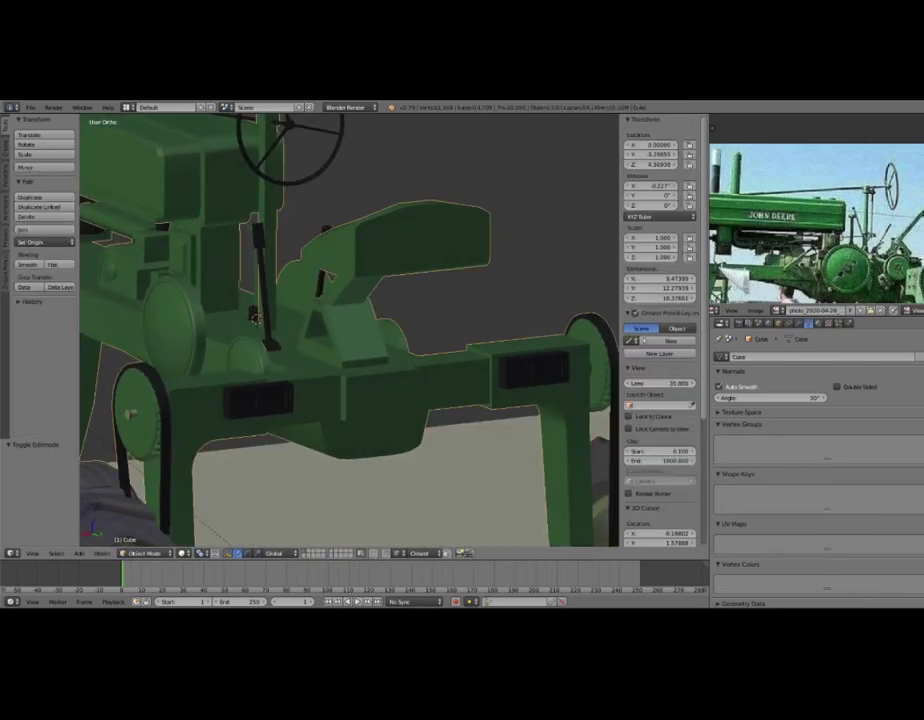
key("Tab")
Cut a new edge loop across the body block and the strut behind the levers.
middle_click_drag(280, 330, 230, 320)
key("ctrl+r")
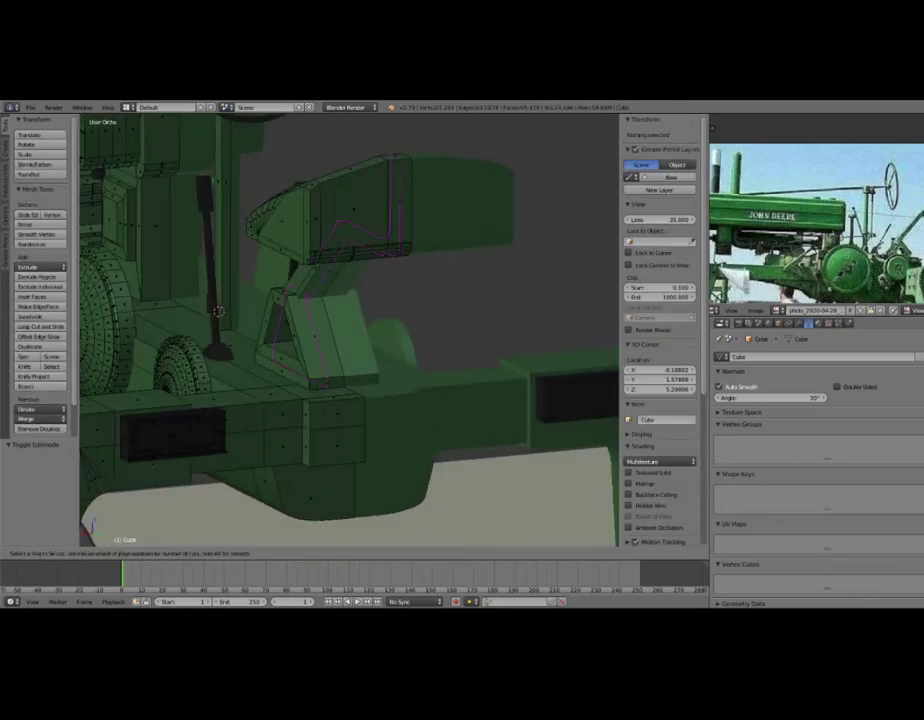
left_click(390, 245)
right_click(390, 245)
key("a")
Extrude the thin strut face behind the levers.
middle_click_drag(218, 311, 216, 322)
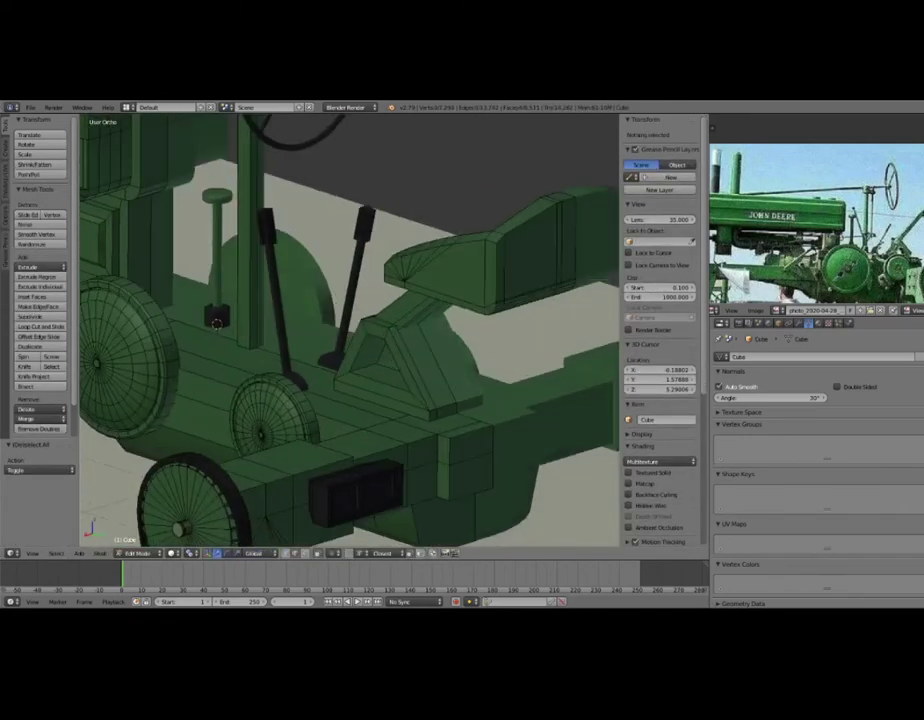
right_click(405, 370)
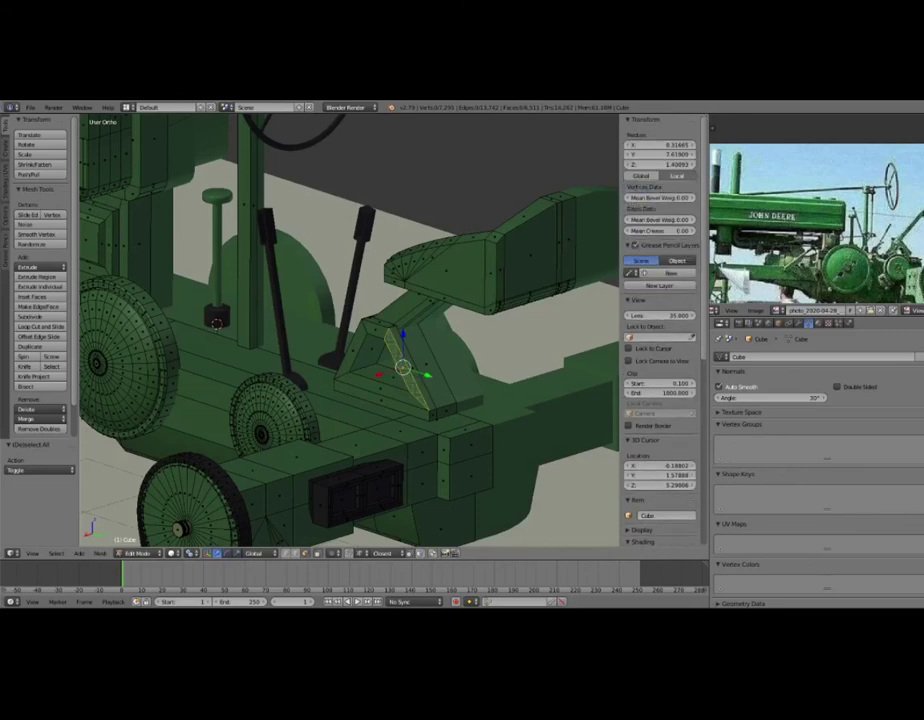
right_click(412, 370)
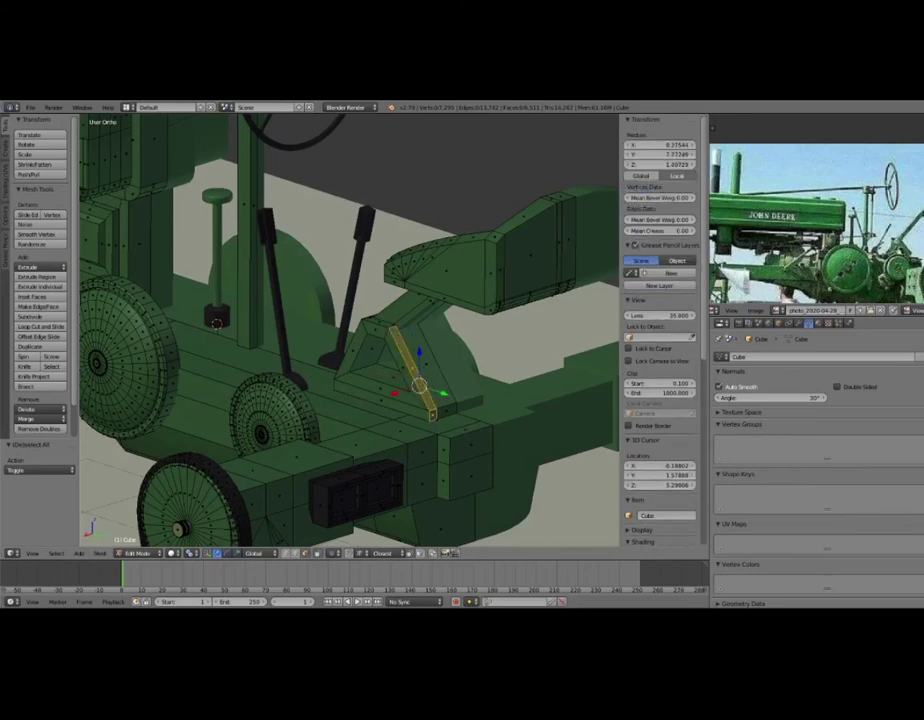
right_click(412, 372)
key("e")
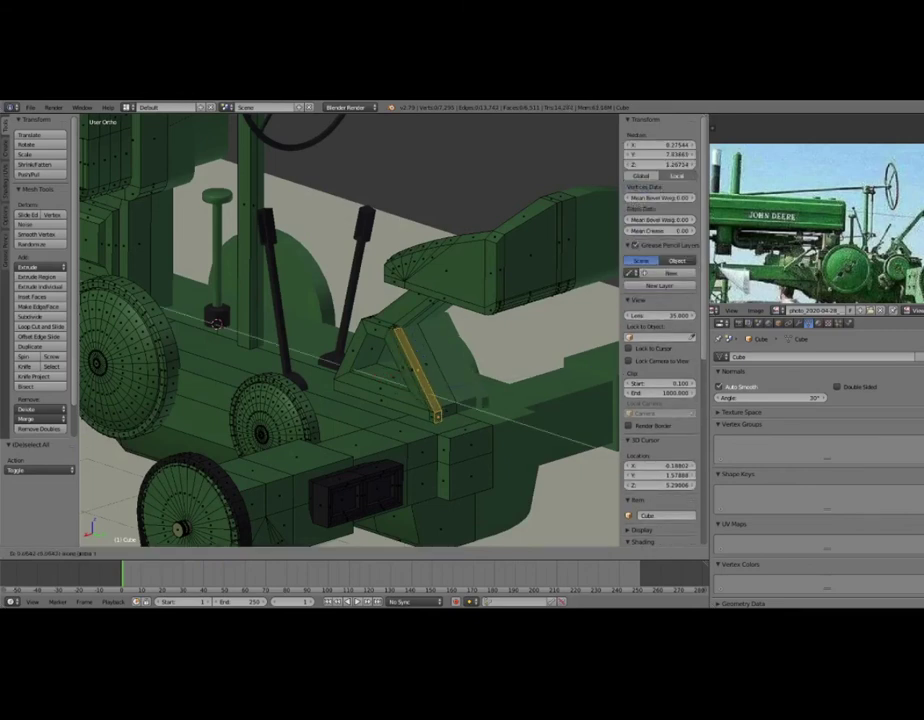
Preview the whole tractor with rendered shading.
key("Tab")
mouse_move(300, 300)
middle_mouse_down()
mouse_move(108, 289)
mouse_move(220, 280)
middle_mouse_up()
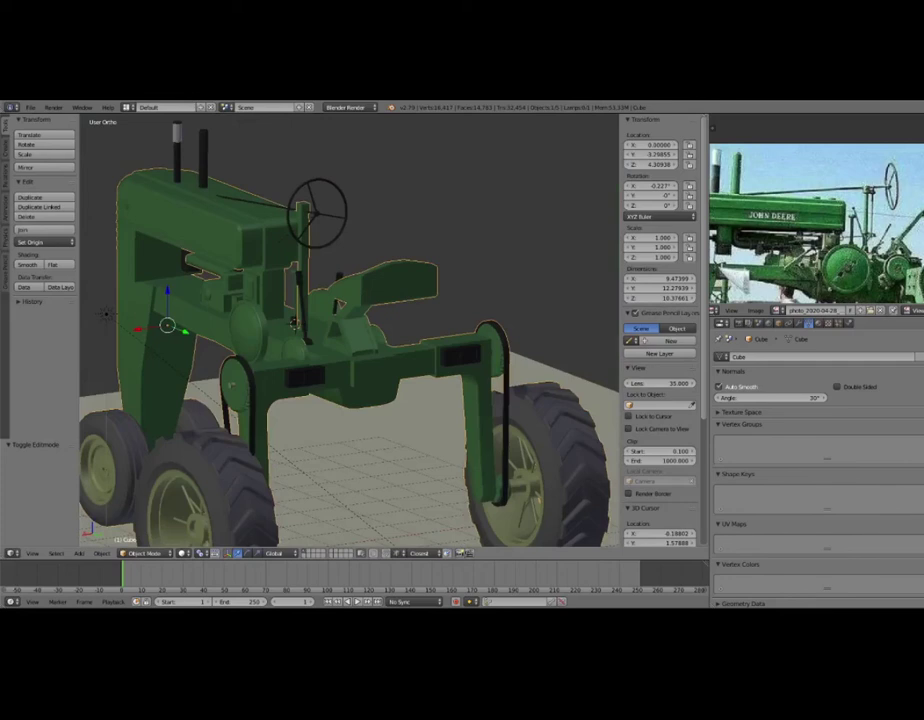
key("shift+z")
key("shift+z")
middle_click_drag(300, 330, 231, 331)
Select a rear fender edge for moving, then view the whole tractor from the side.
key("Tab")
scroll(231, 331, "up", 3)
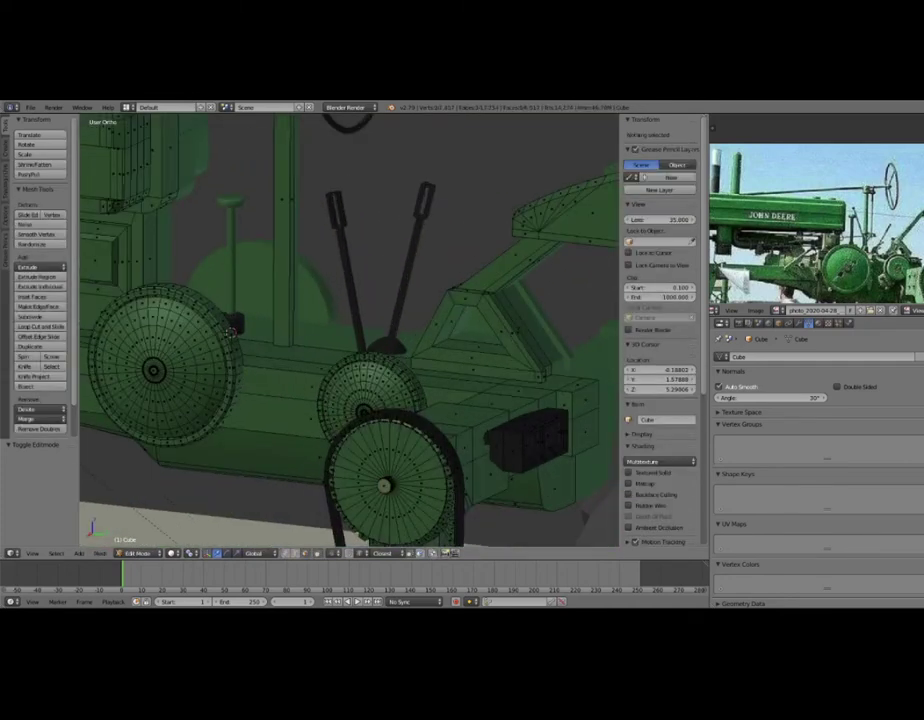
right_click(509, 330)
mouse_move(509, 330)
middle_mouse_down()
mouse_move(462, 374)
mouse_move(493, 293)
middle_mouse_up()
key("g")
key("Tab")
scroll(490, 500, "down", 3)
scroll(487, 437, "down", 4)
mouse_move(487, 437)
middle_mouse_down()
mouse_move(578, 427)
mouse_move(487, 325)
middle_mouse_up()
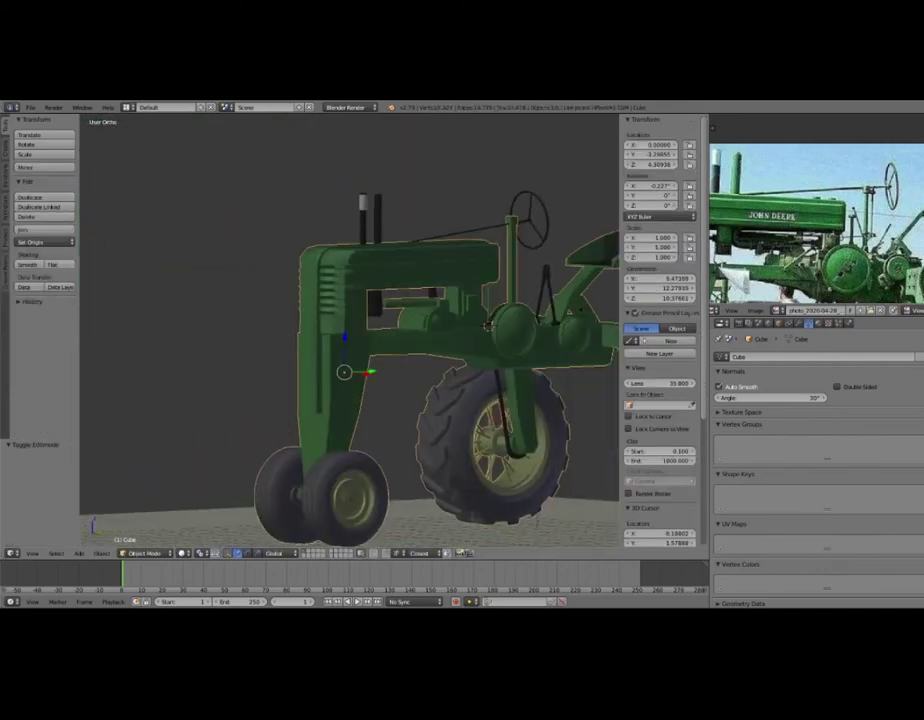
Enter Edit Mode on the body, deselect all and frame the long cylinder under the hood.
scroll(350, 330, "up", 3)
middle_click_drag(350, 330, 250, 335)
scroll(350, 330, "up", 3)
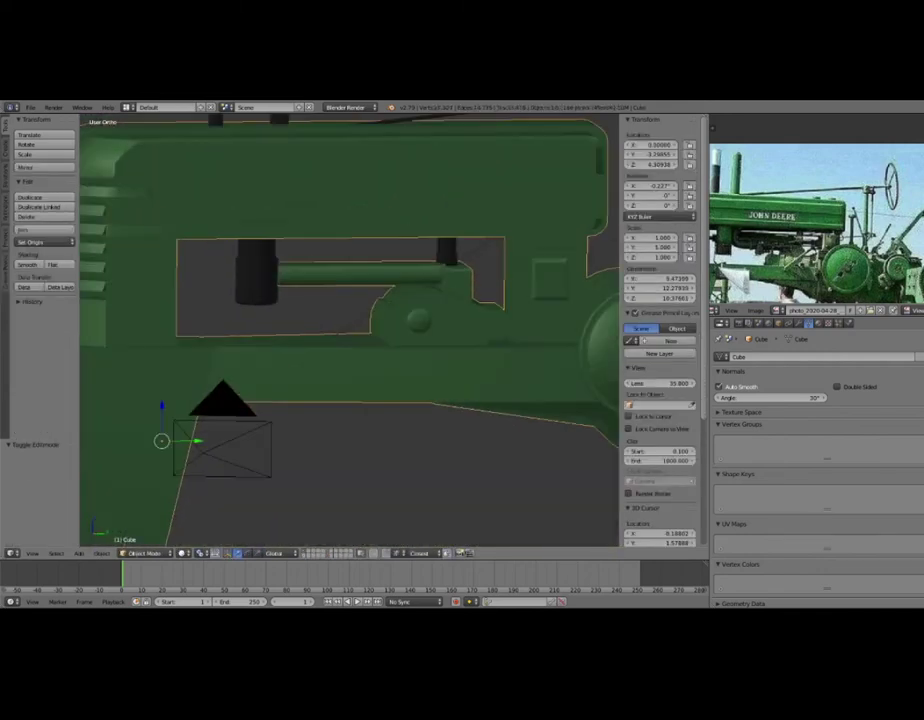
key("Tab")
scroll(418, 191, "up", 2)
mouse_move(350, 330)
middle_mouse_down("shift")
mouse_move(382, 330)
mouse_move(350, 340)
middle_mouse_up("shift")
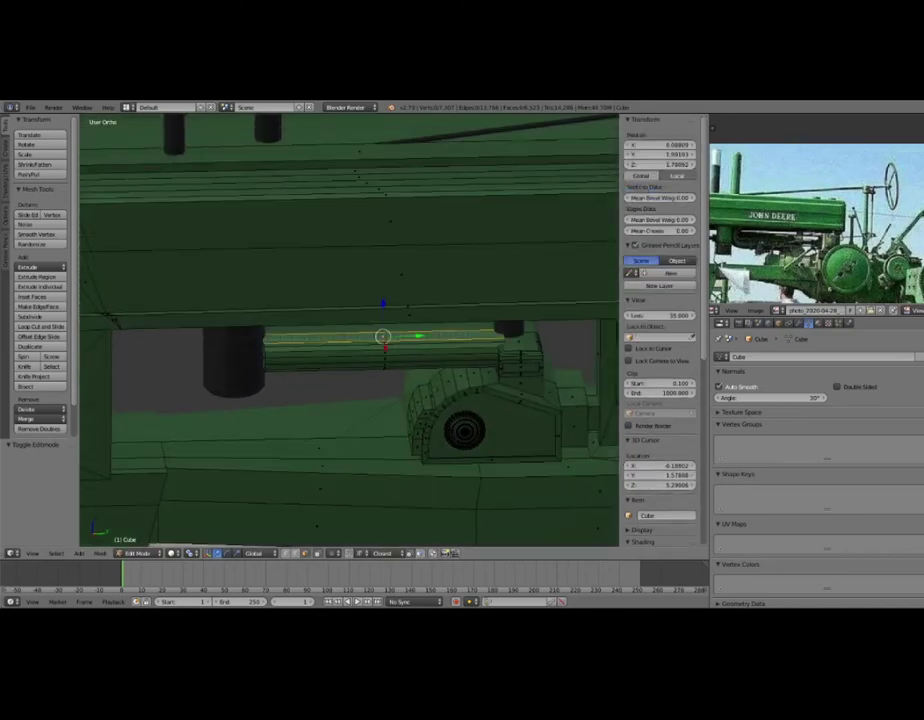
key("a")
middle_click_drag(350, 330, 305, 295)
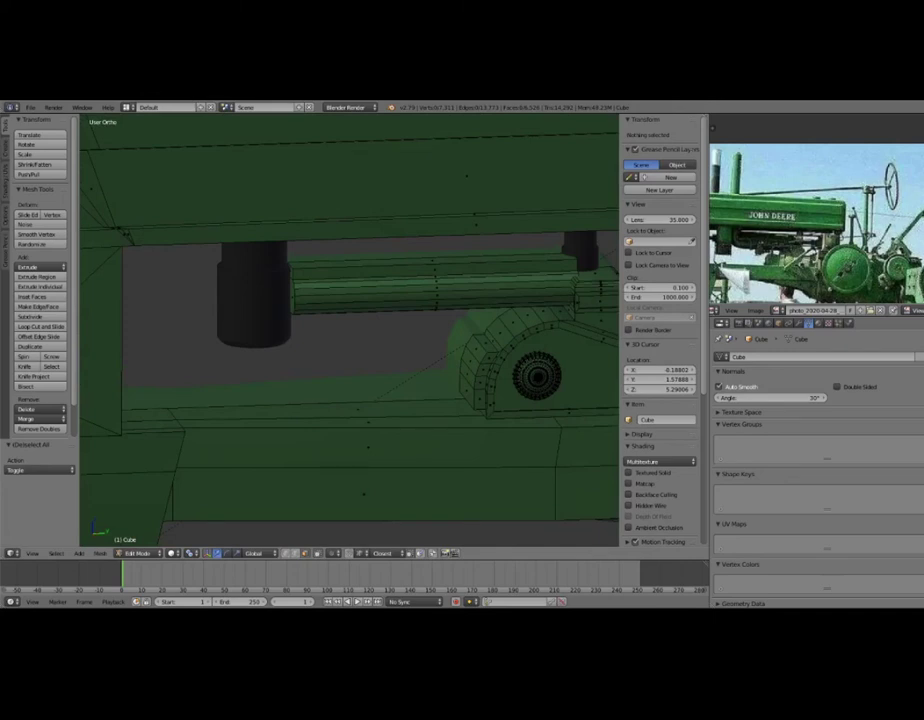
Select a band of the cylinder's edges and assign the dark Material.005 to it.
right_click(435, 275)
middle_click_drag(435, 330, 435, 240, "shift")
right_click(440, 222, "ctrl")
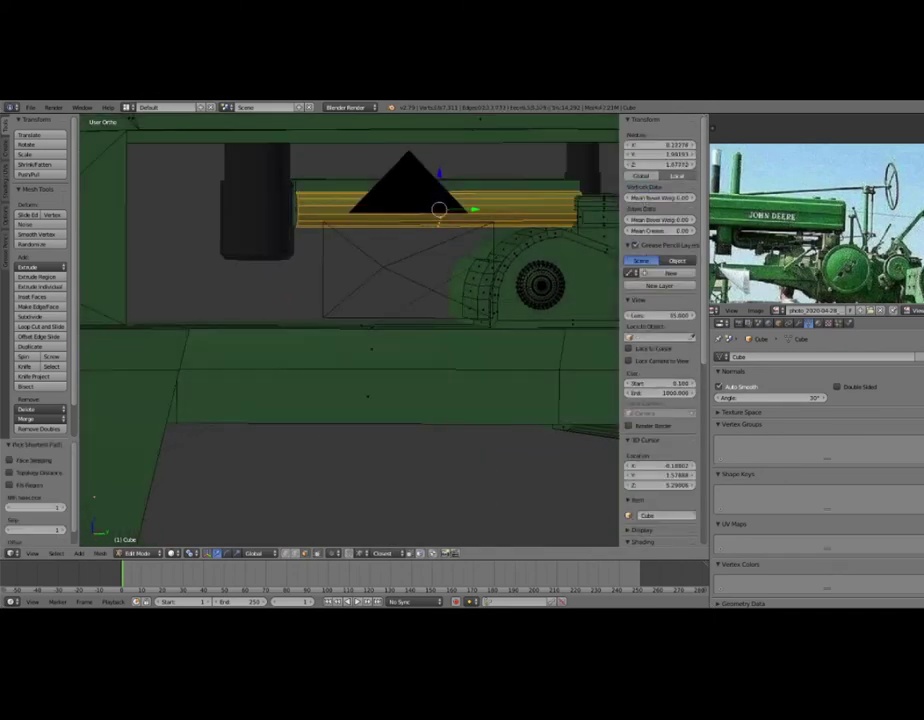
left_click(818, 323)
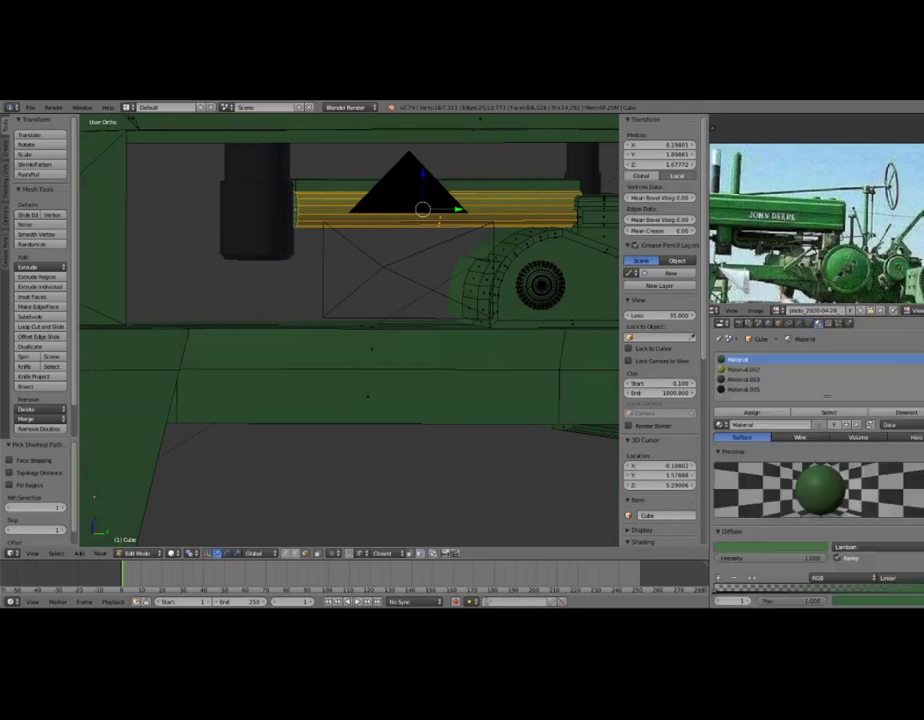
left_click(740, 389)
left_click(751, 412)
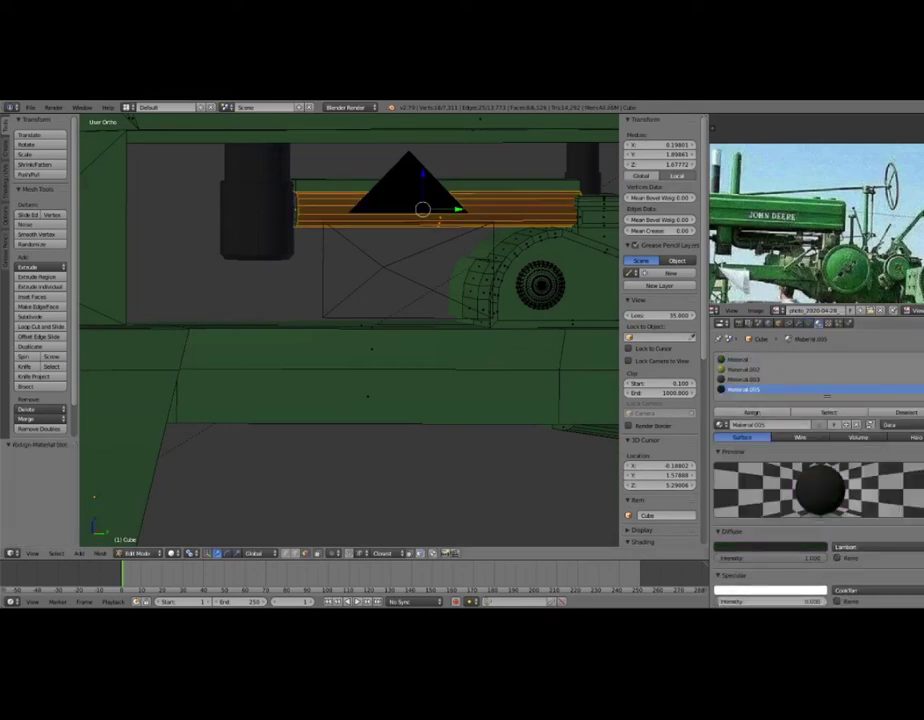
Preview the tractor through the scene camera with rendered shading.
key("Tab")
key("KP_0")
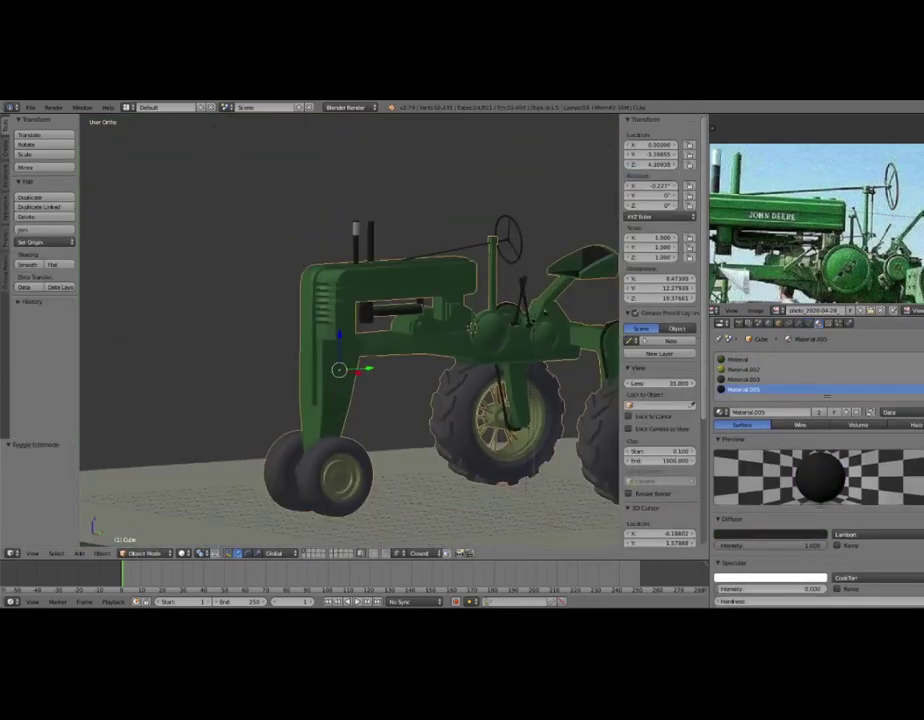
key("shift+z")
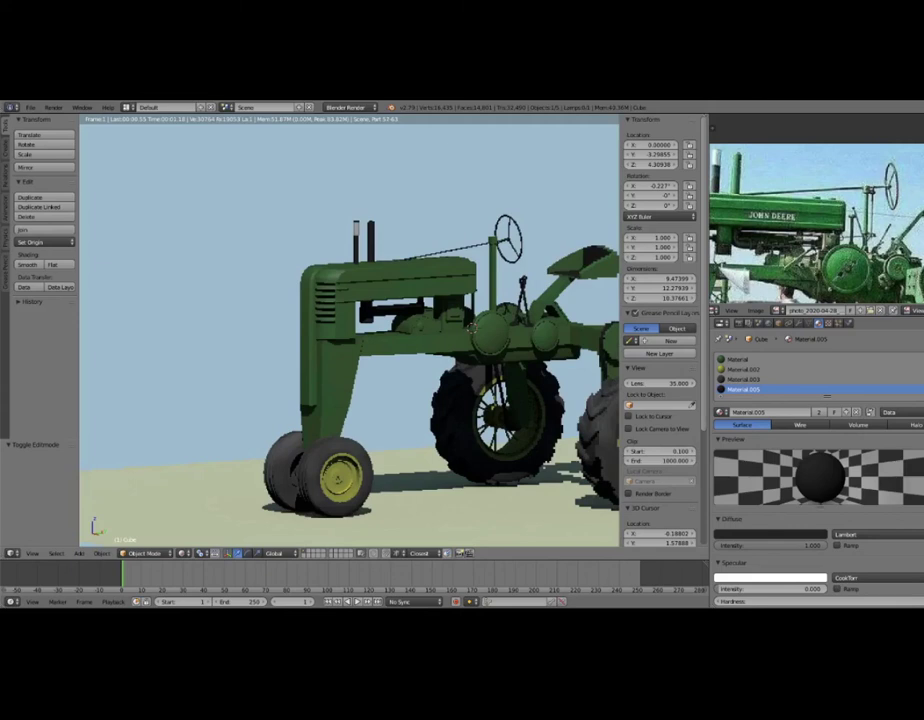
Switch to solid shading and an orthographic side view of the tractor.
mouse_move(350, 330)
middle_mouse_down()
mouse_move(300, 330)
mouse_move(420, 330)
middle_mouse_up()
key("shift+z")
key("KP_5")
scroll(350, 330, "up", 3)
key("KP_3")
scroll(350, 330, "up", 2)
Snap the 3D cursor to the strip of faces on the hood side.
key("Tab")
scroll(350, 330, "down", 1)
scroll(350, 330, "down", 1)
left_click(315, 295)
right_click(350, 292)
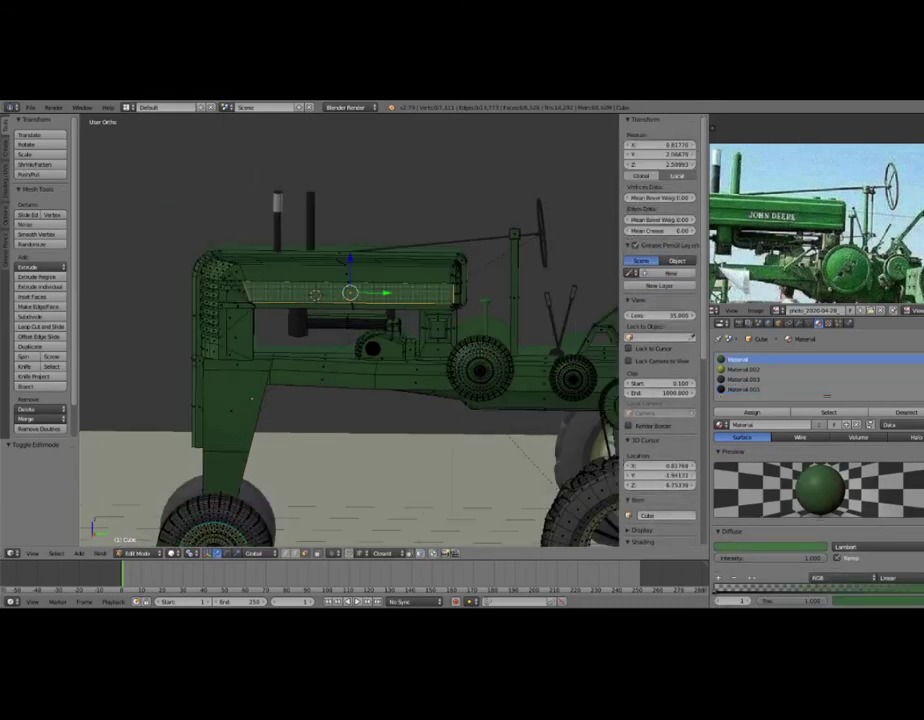
key("shift+s")
left_click(375, 353)
key("Tab")
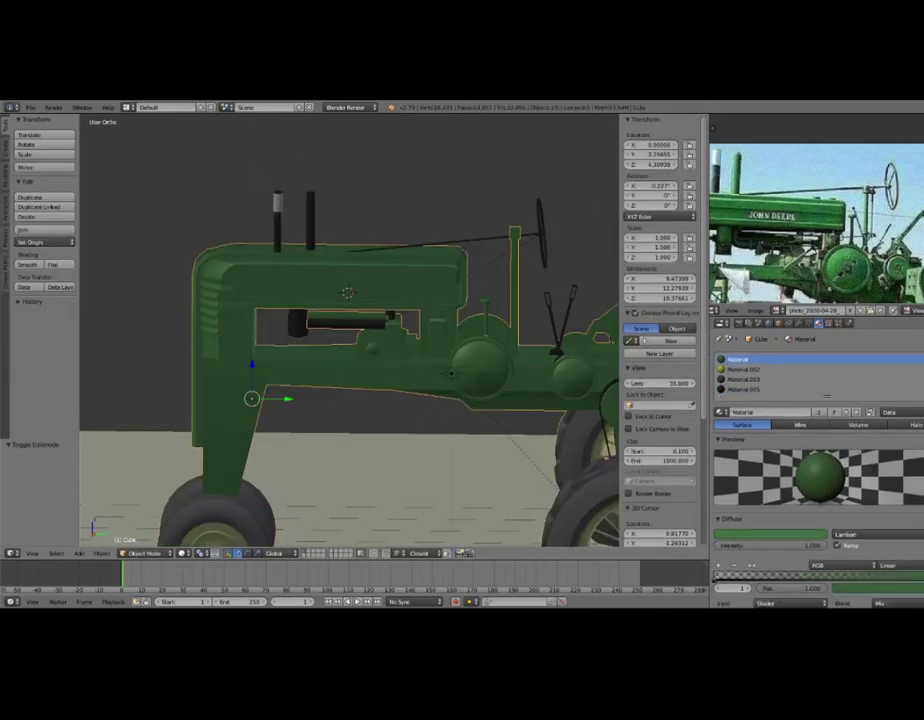
Add a text object at the cursor and set its rotation to X 90°, Y 0°, Z 90°.
key("shift+a")
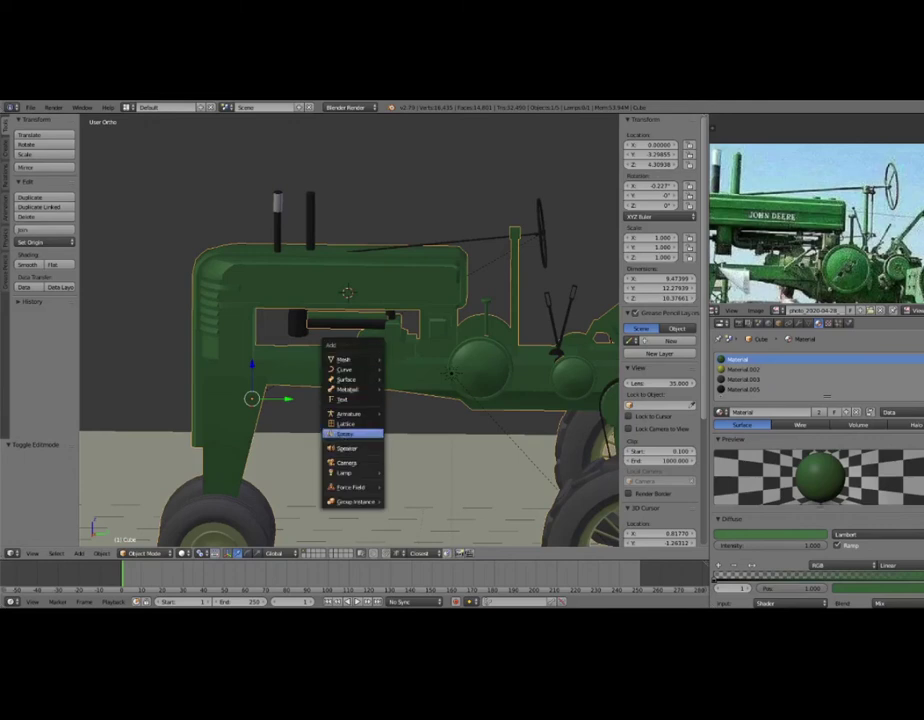
left_click(342, 399)
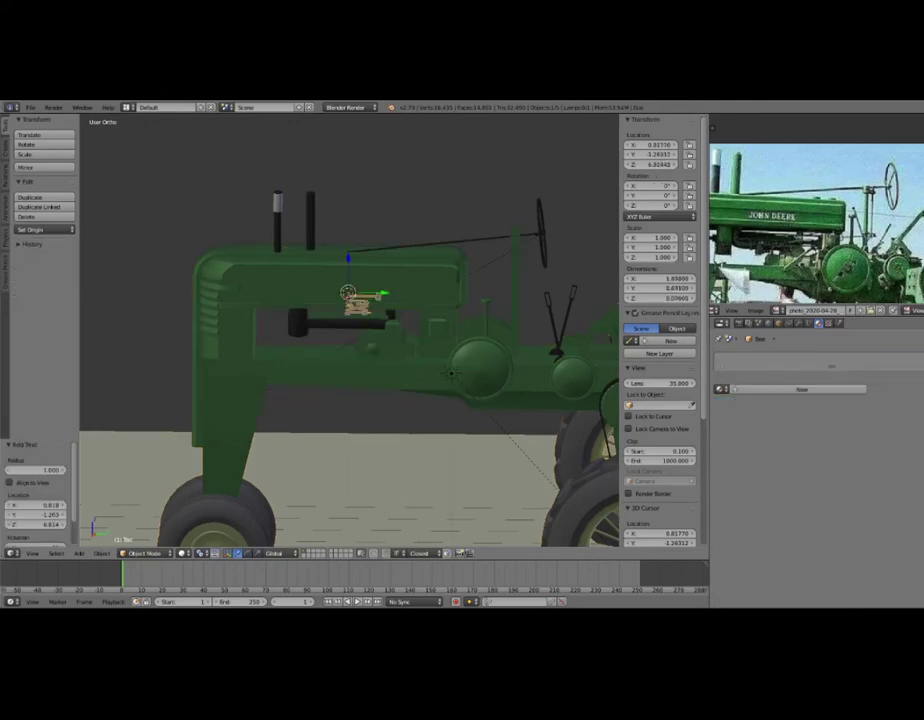
type("rx90")
key("Return")
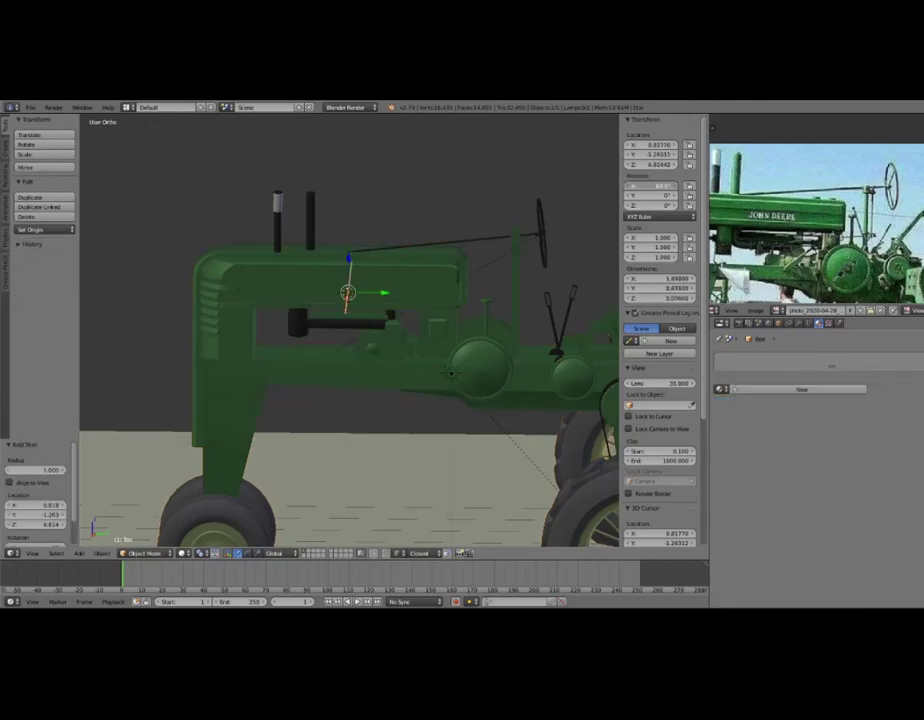
left_click(655, 186)
key("Tab")
type("0")
key("Tab")
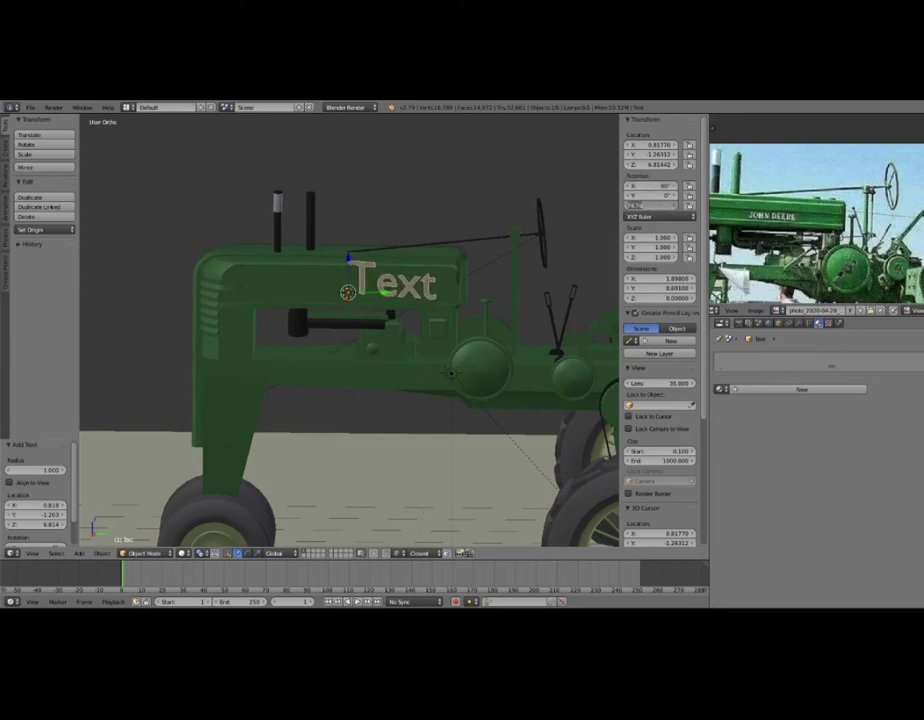
type("90")
key("Return")
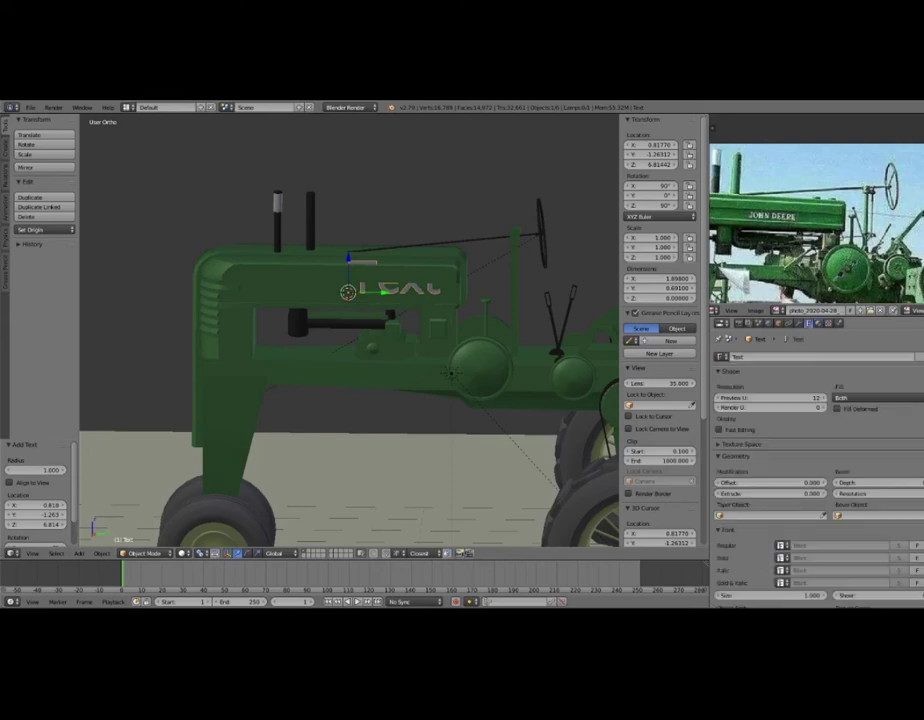
Set the text's paragraph alignment to Center horizontally and Center vertically.
scroll(815, 470, "down", 3)
scroll(815, 470, "down", 2)
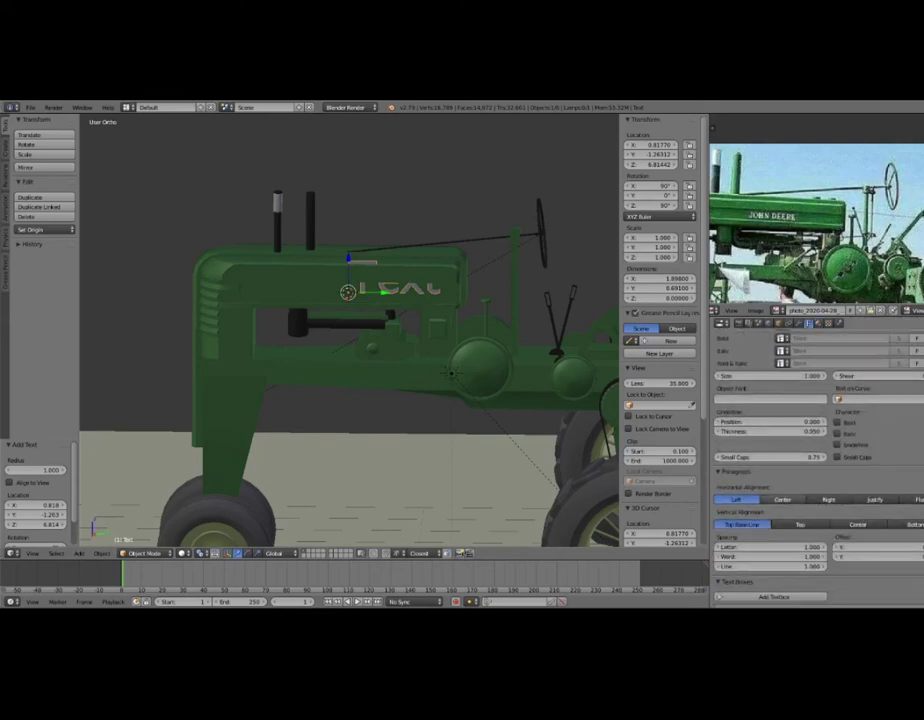
left_click(782, 499)
left_click(857, 524)
mouse_move(350, 350)
middle_mouse_down()
mouse_move(400, 340)
mouse_move(370, 345)
middle_mouse_up()
scroll(350, 330, "up", 2)
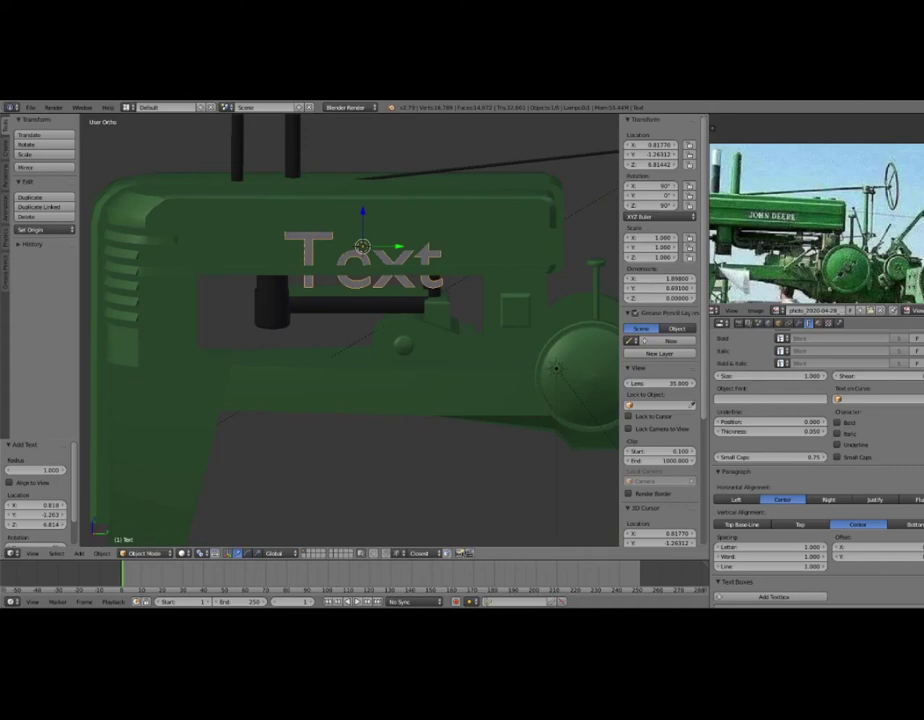
Replace the placeholder 'Text' with 'JOHN DEER', fixing typos along the way.
key("Tab")
key("BackSpace")
key("BackSpace")
key("BackSpace")
key("BackSpace")
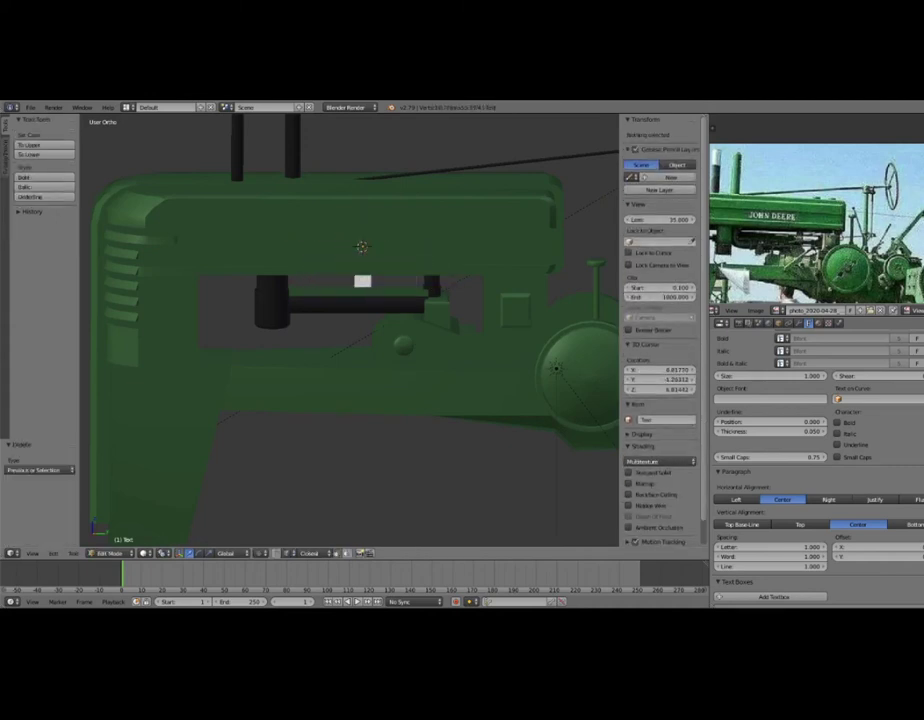
type("J")
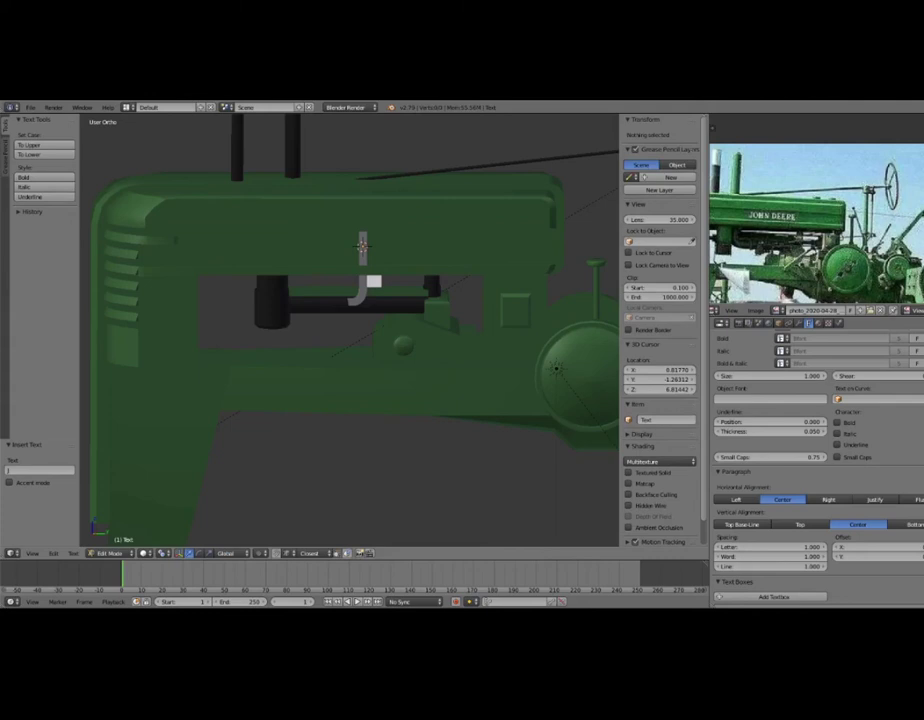
type("O")
key("BackSpace")
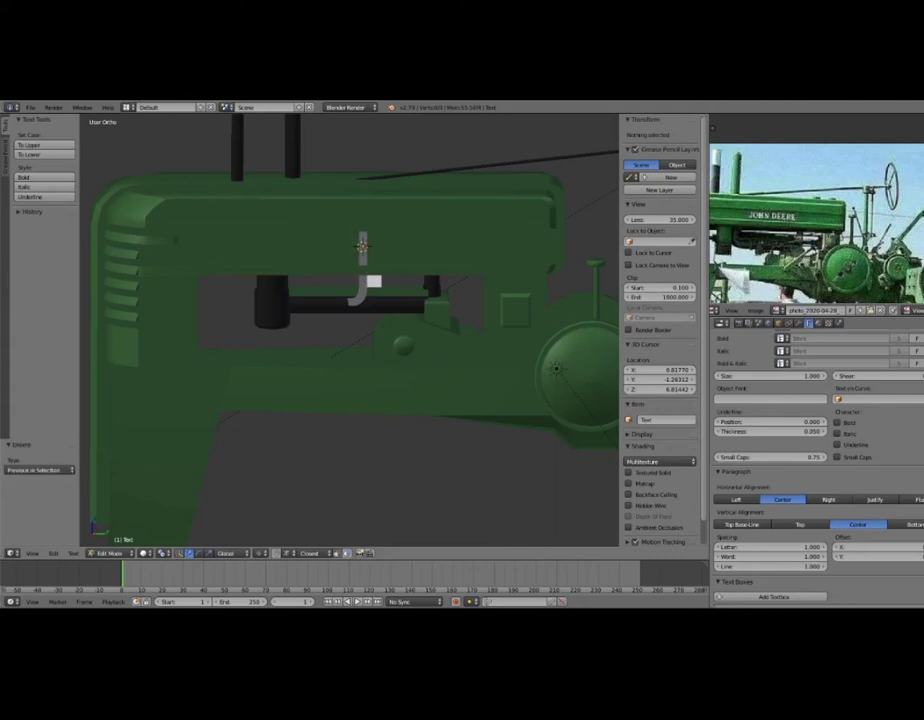
type("o")
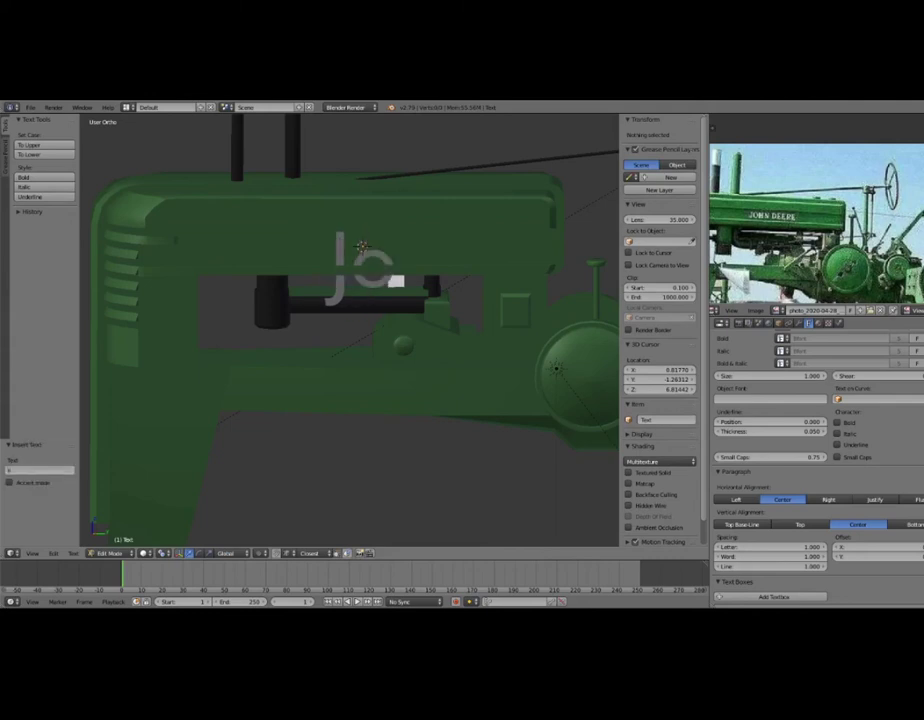
type("n")
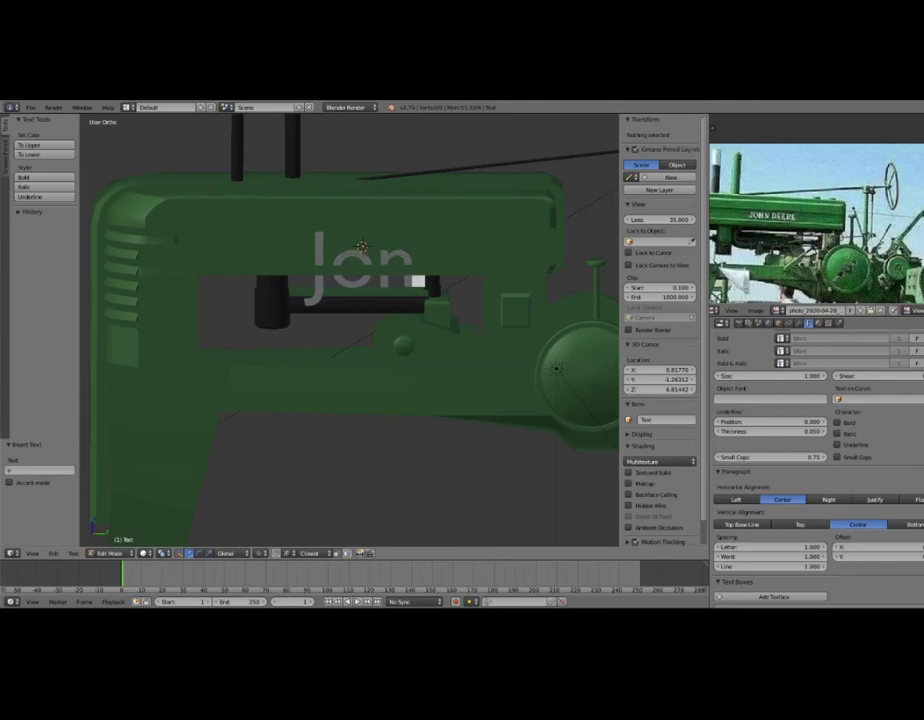
type("h")
key("BackSpace")
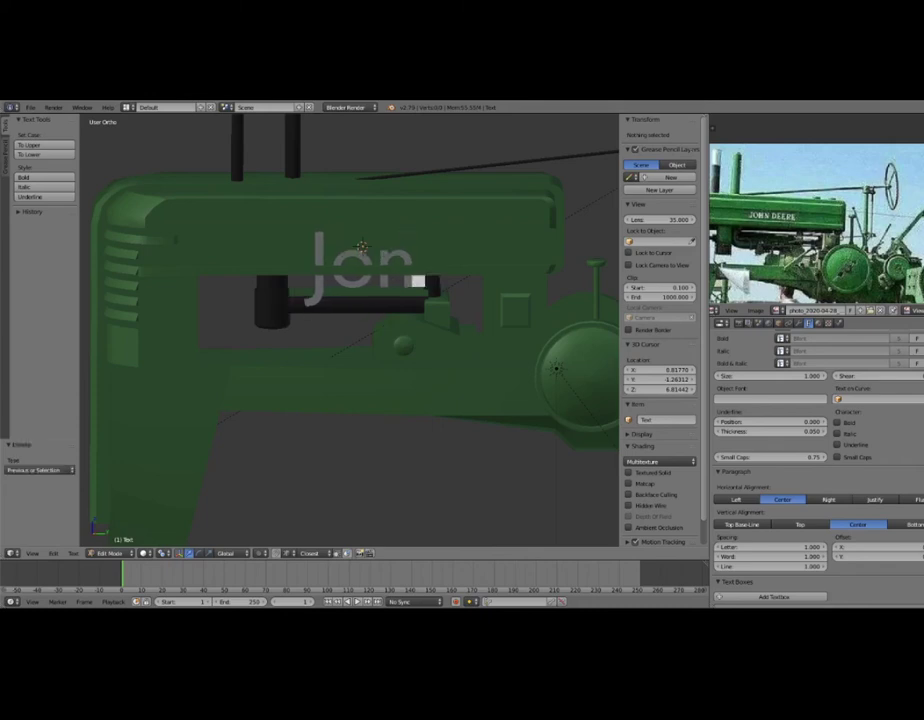
key("BackSpace")
key("BackSpace")
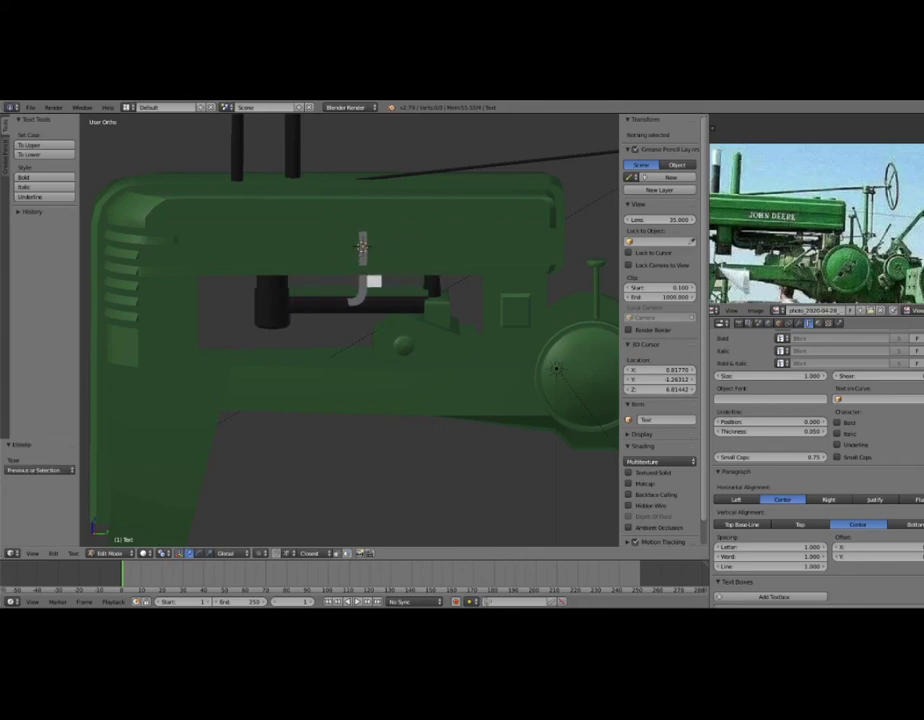
type("OHN")
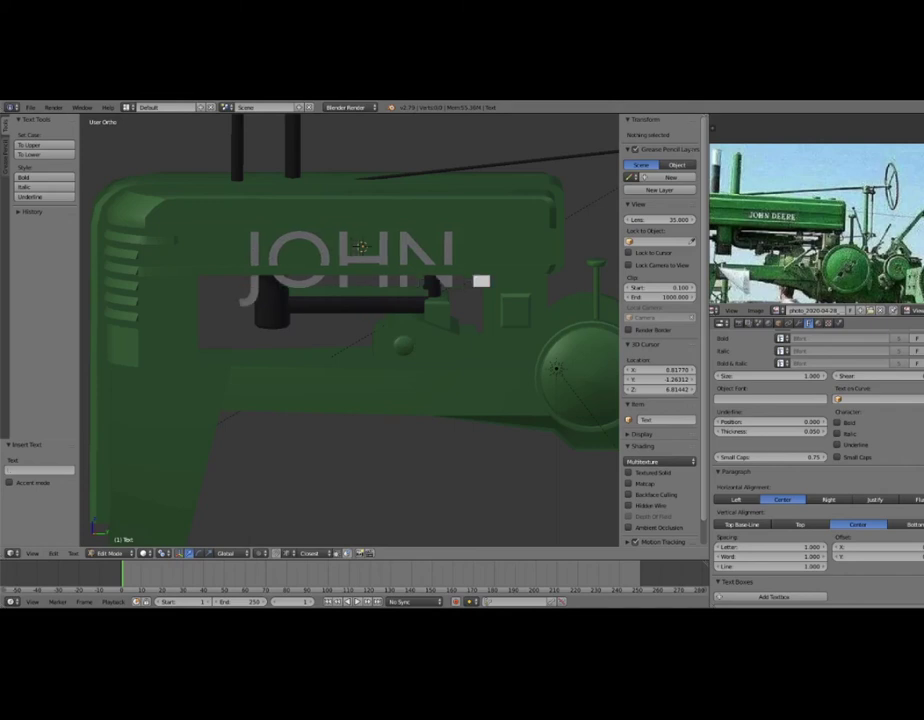
type(" D")
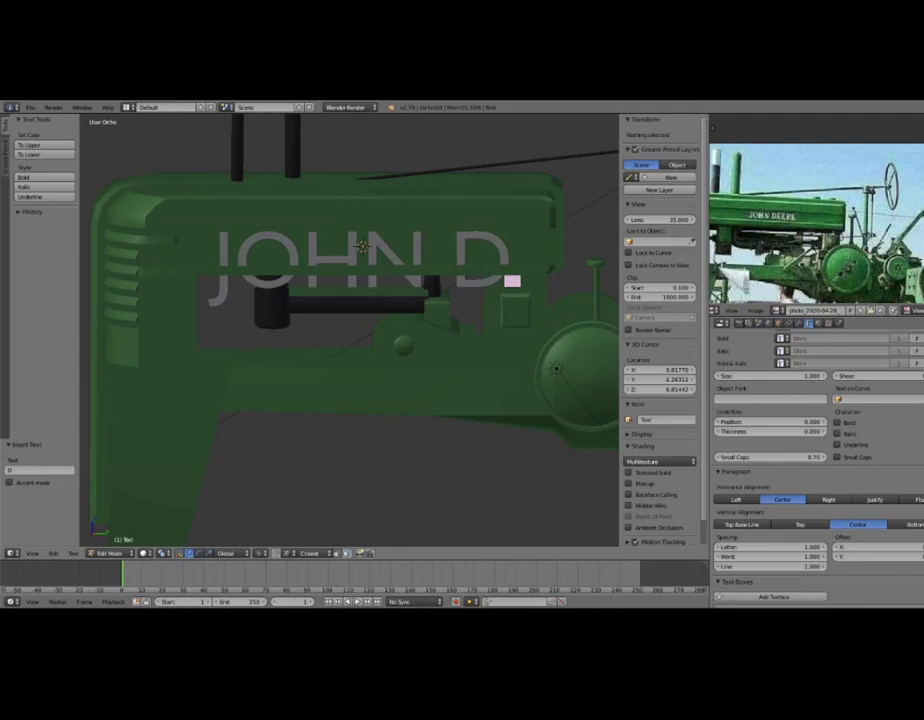
type("EE")
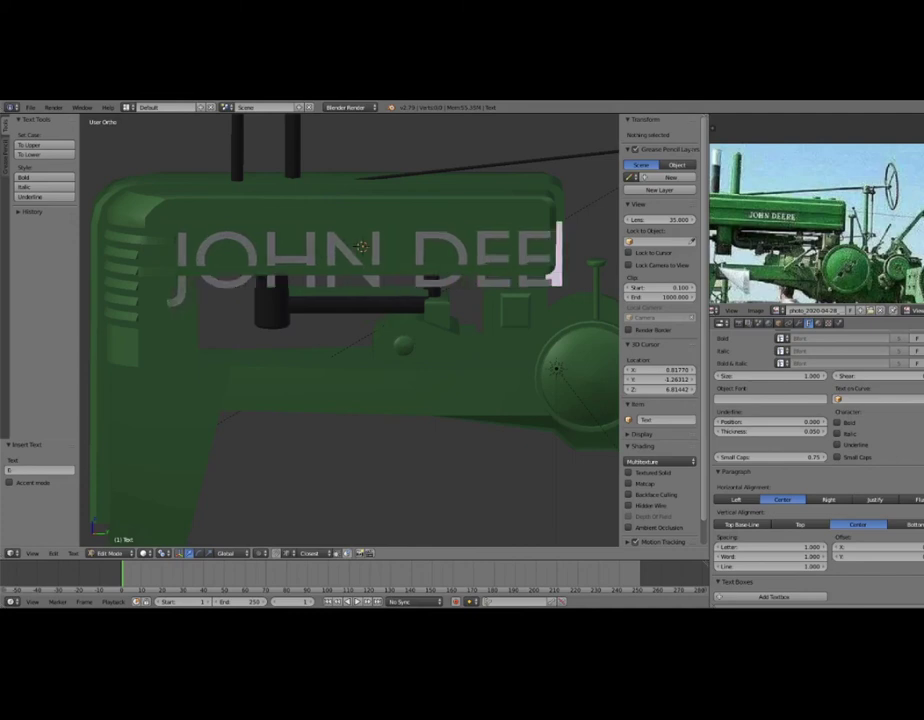
type("R")
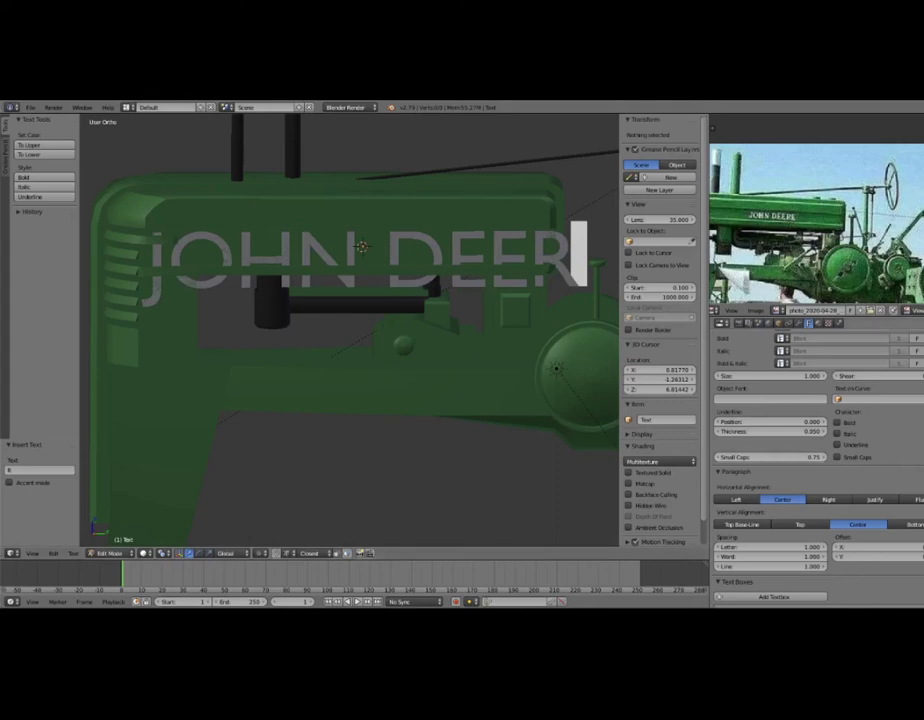
Raise the text's Extrude value to about 0.1 to give the letters thickness.
scroll(815, 450, "up", 1)
scroll(815, 450, "up", 1)
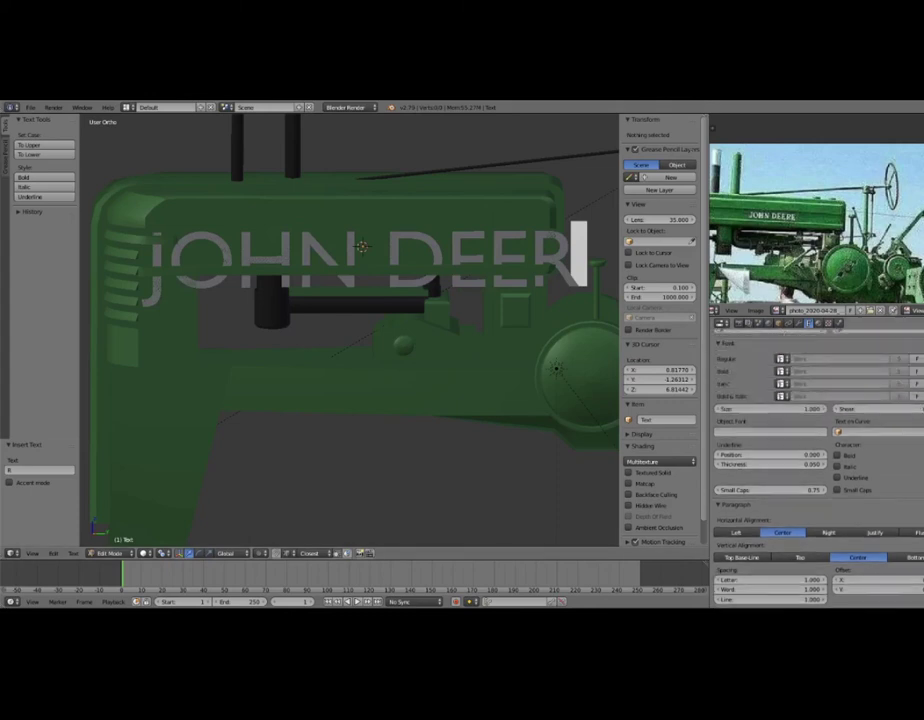
scroll(815, 450, "up", 1)
scroll(815, 450, "up", 3)
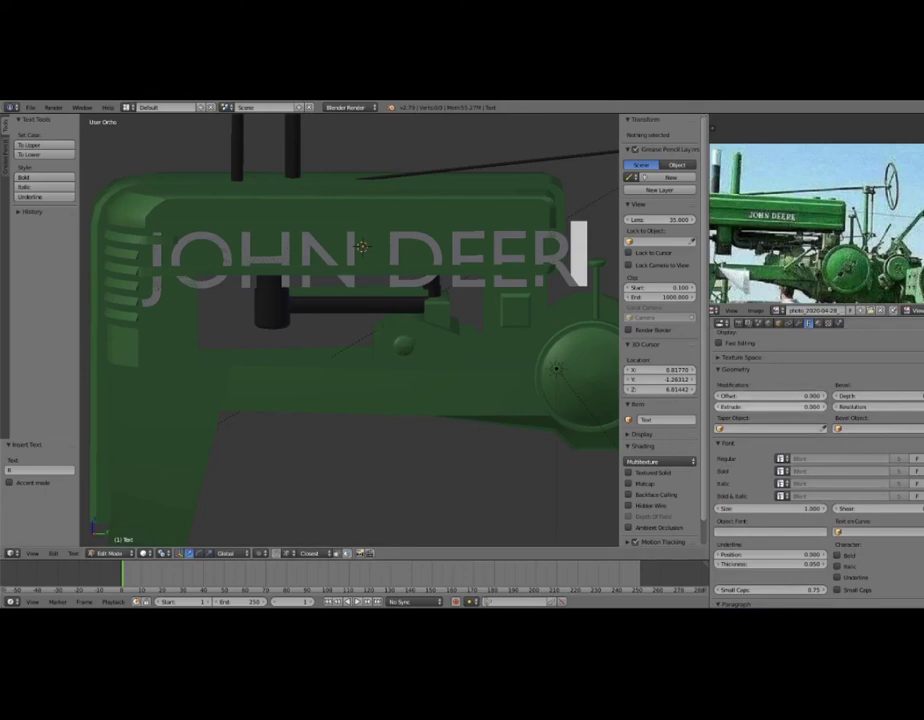
left_click_drag(765, 407, 800, 407)
Adjust the underline position value and leave text edit mode.
scroll(815, 450, "down", 2)
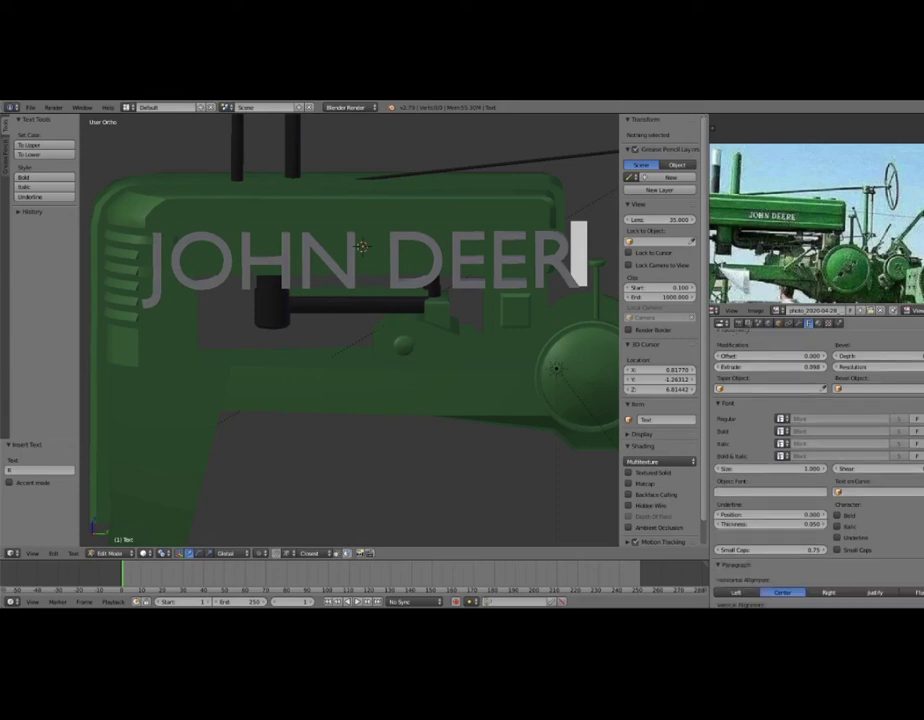
scroll(815, 450, "down", 1)
scroll(815, 460, "down", 2)
scroll(815, 460, "down", 2)
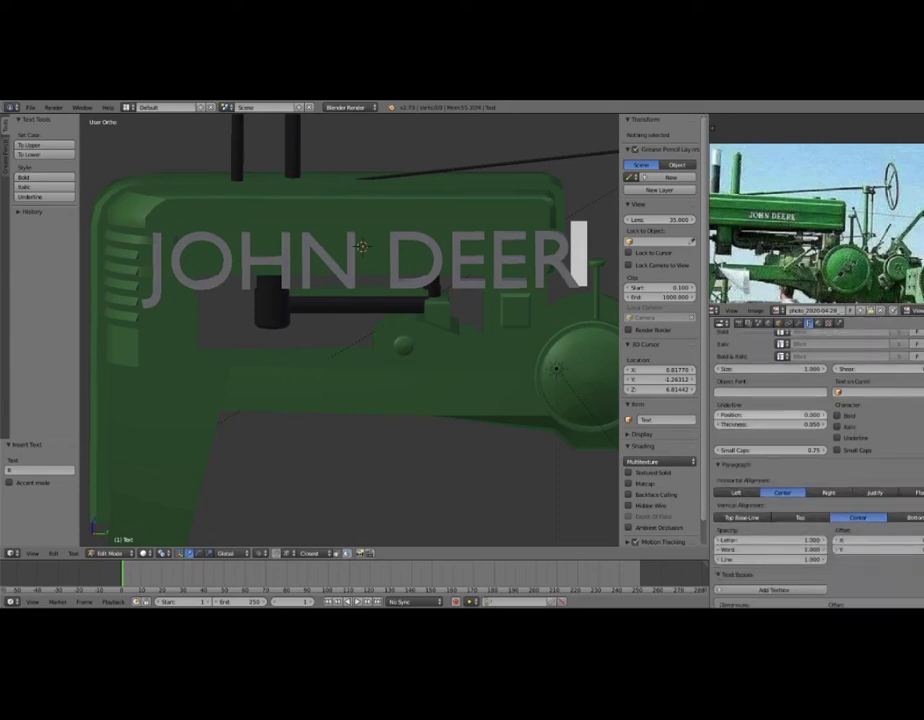
left_click_drag(765, 414, 790, 414)
scroll(818, 450, "down", 2)
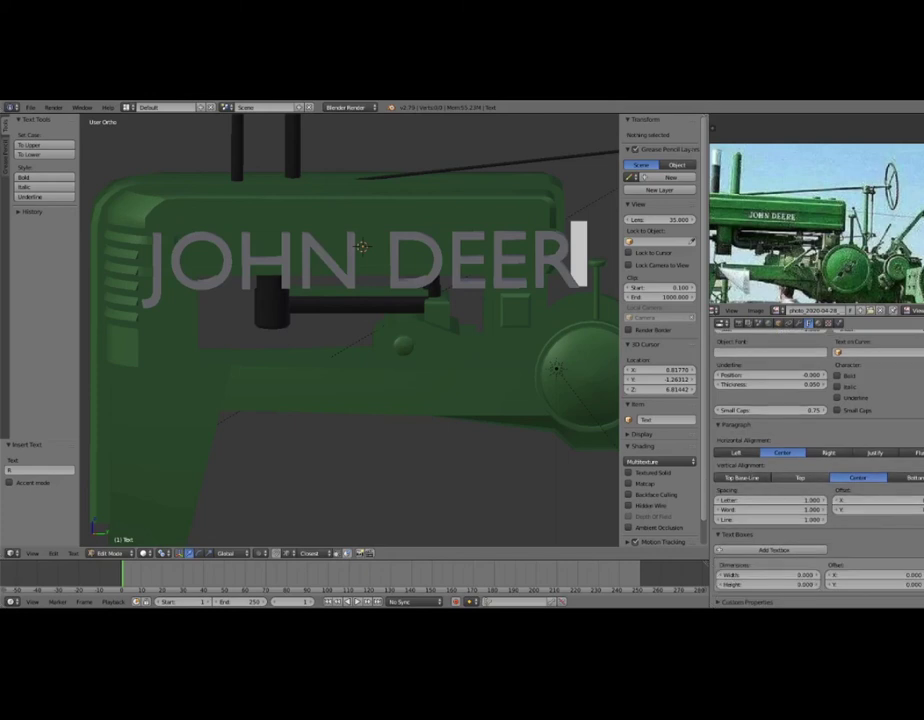
scroll(350, 330, "down", 2)
mouse_move(350, 330)
middle_mouse_down()
mouse_move(400, 300)
mouse_move(340, 330)
middle_mouse_up()
key("Tab")
Scale the lettering down in several passes to about 0.875.
key("s")
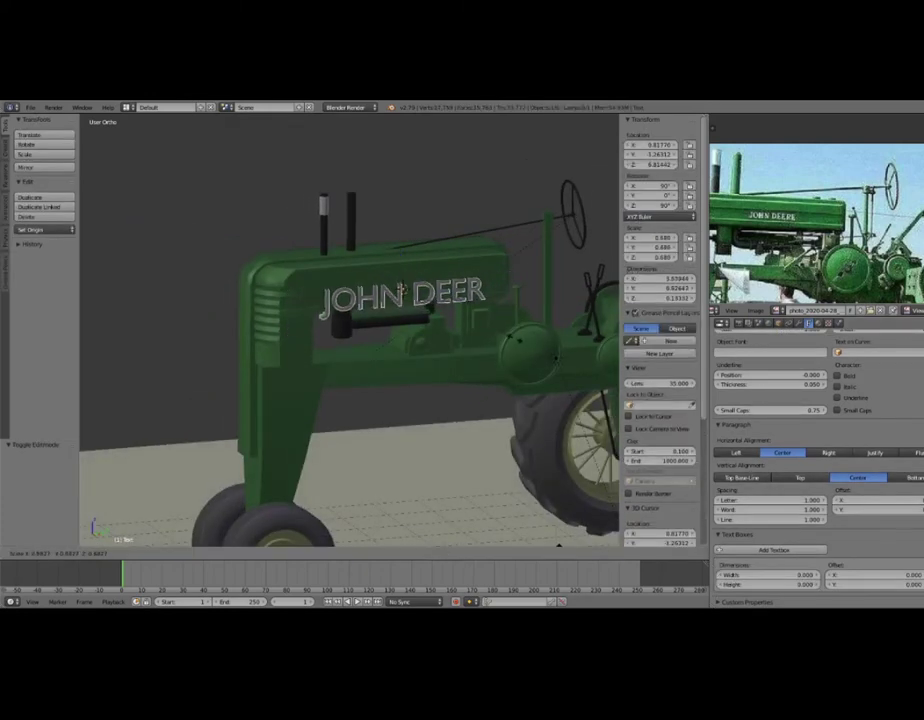
left_click(340, 300)
middle_click_drag(321, 268, 318, 268)
key("s")
left_click(318, 268)
key("s")
left_click(316, 267)
key("s")
left_click(497, 320)
Reduce the lettering further to about 0.265 scale and frame the view on it.
scroll(497, 320, "up", 2)
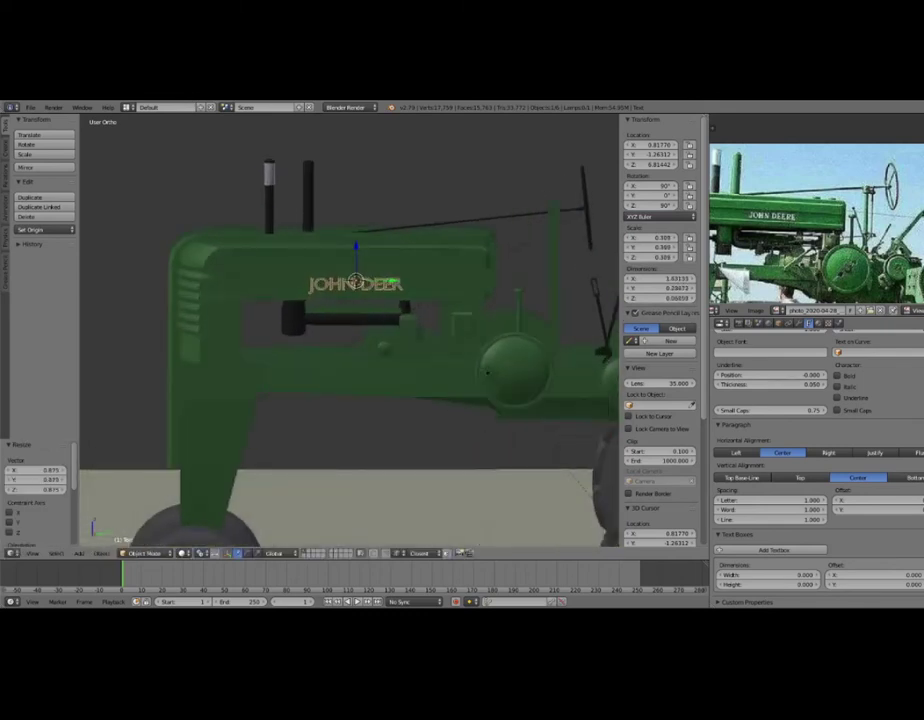
scroll(497, 320, "up", 2)
scroll(497, 320, "up", 1)
mouse_move(495, 322)
middle_mouse_down()
mouse_move(505, 276)
mouse_move(505, 314)
middle_mouse_up()
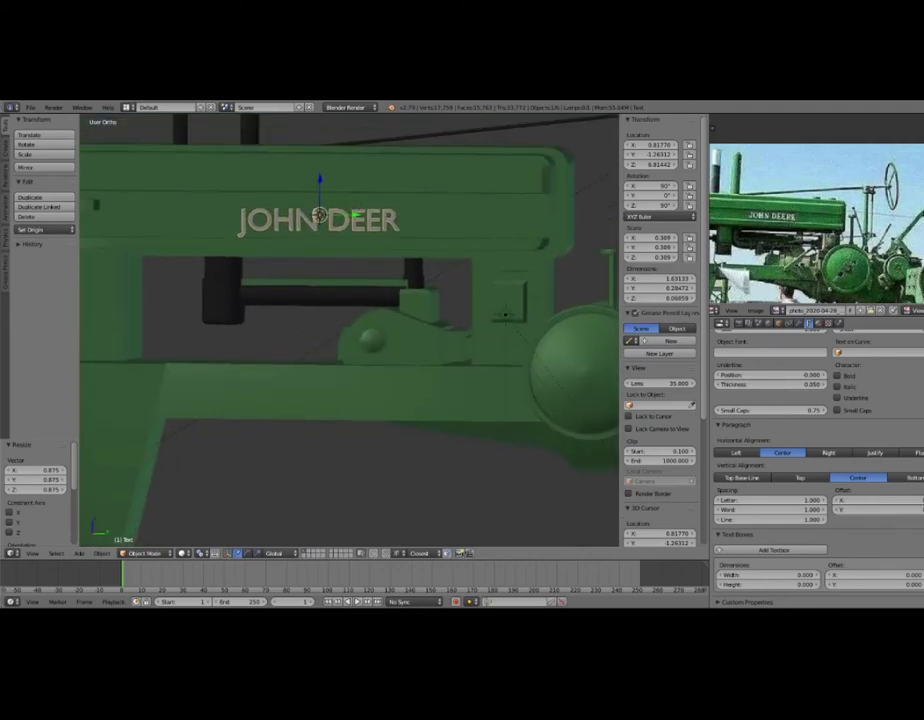
scroll(505, 314, "down", 3)
left_click_drag(40, 470, 30, 490)
key("KP_Decimal")
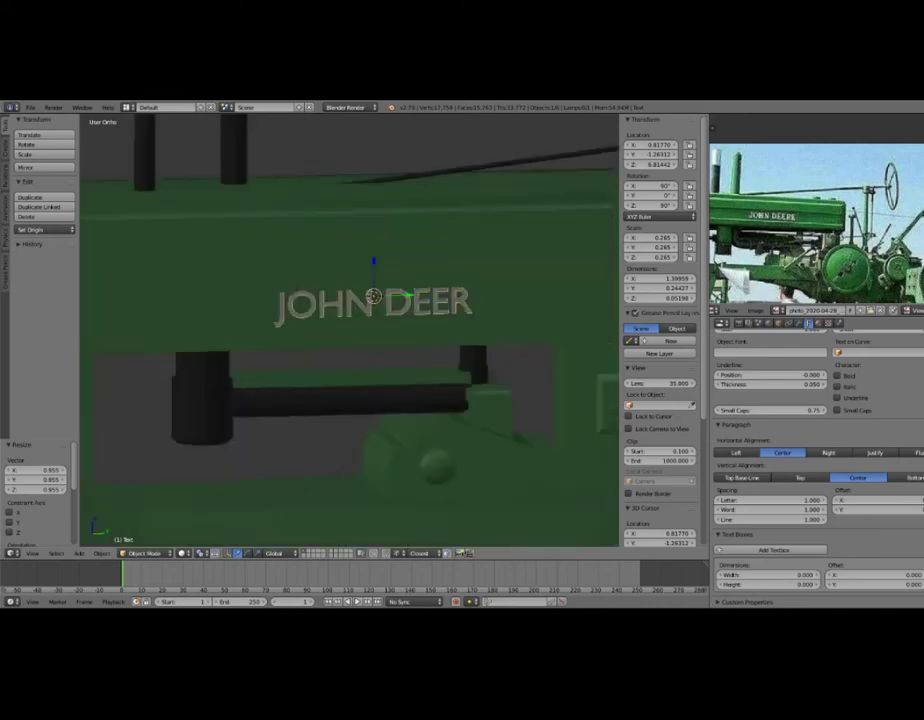
middle_click_drag(255, 249, 400, 249)
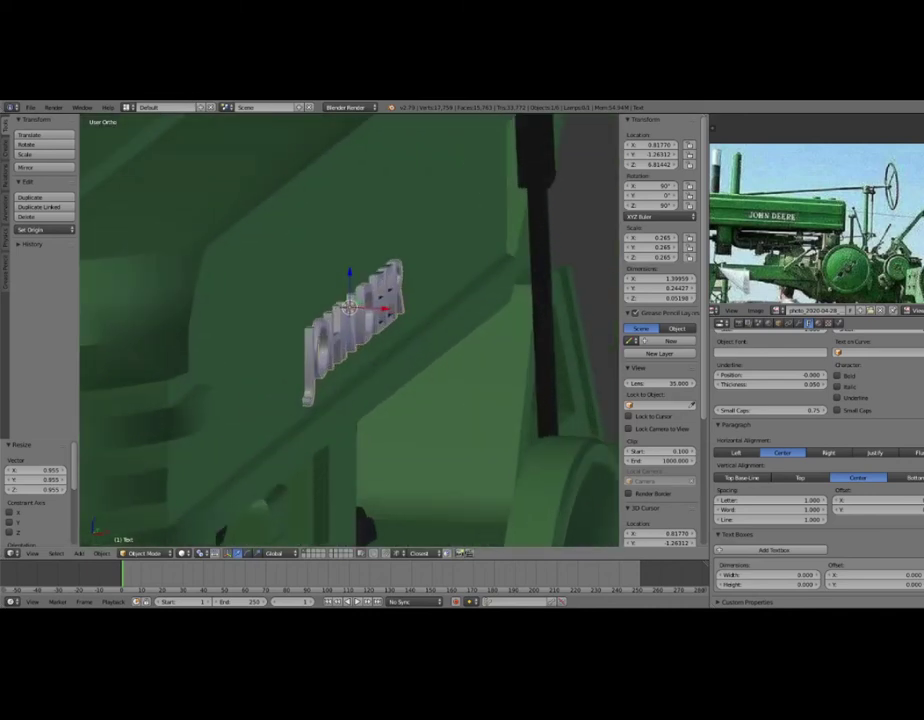
Move the lettering along X onto the hood surface and compare with the reference photo.
key("g")
key("x")
left_click(348, 308)
key("a")
middle_click_drag(348, 308, 420, 308)
key("Tab")
key("Tab")
scroll(349, 309, "down", 2)
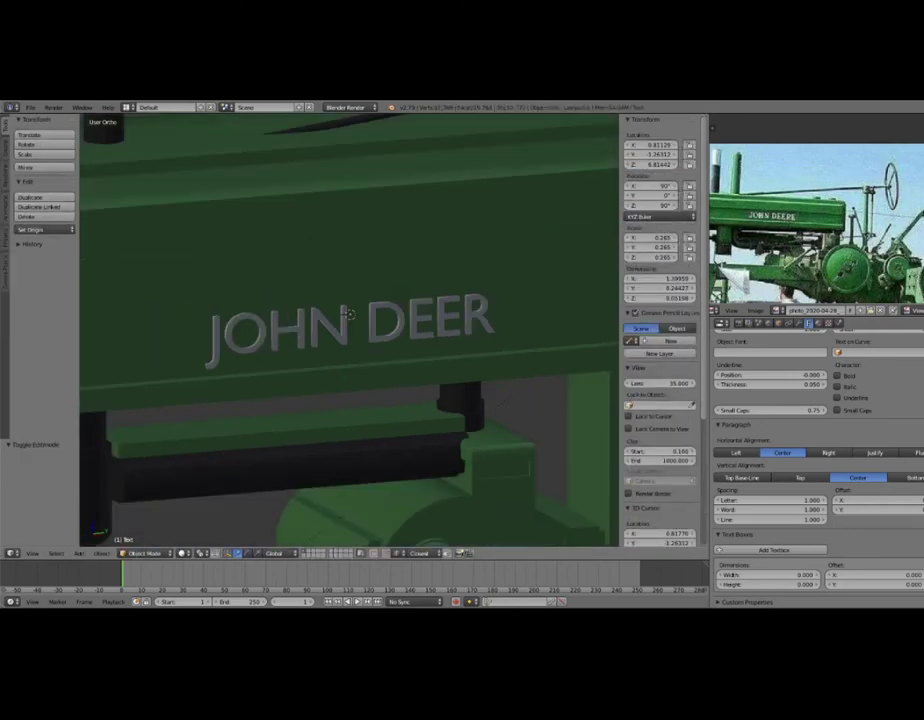
scroll(817, 220, "up", 1)
middle_click_drag(852, 220, 817, 220)
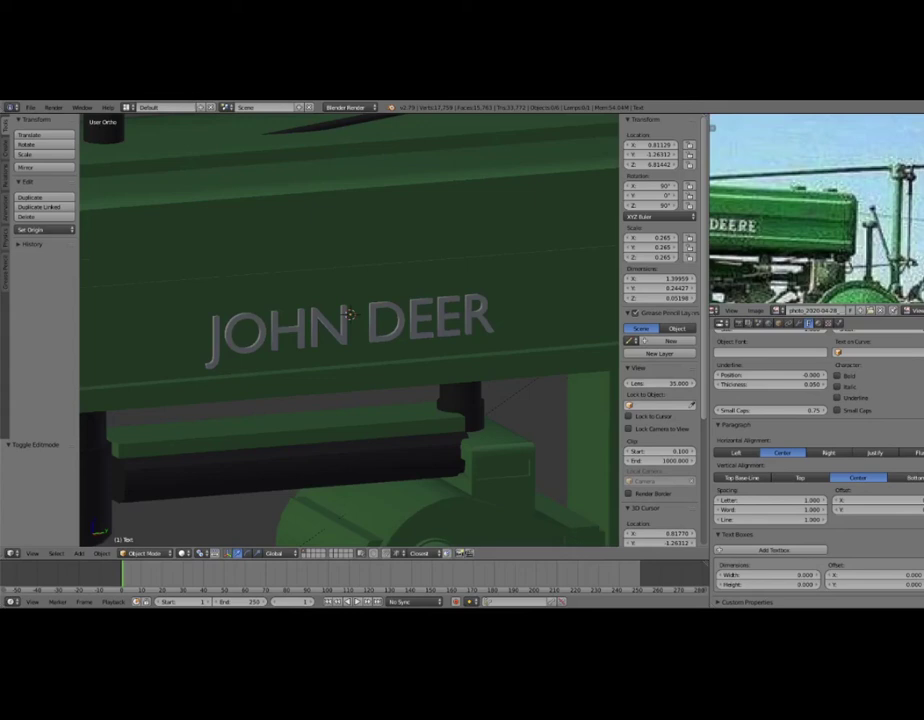
middle_click_drag(349, 314, 349, 318)
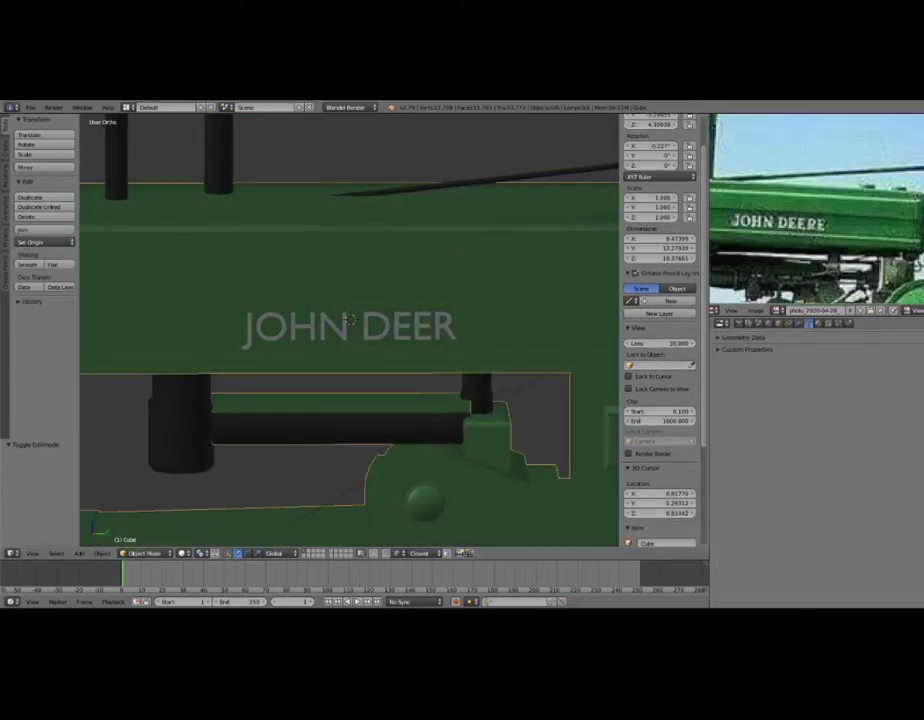
Add the missing final capital E so the lettering reads DEERE.
scroll(349, 318, "down", 2)
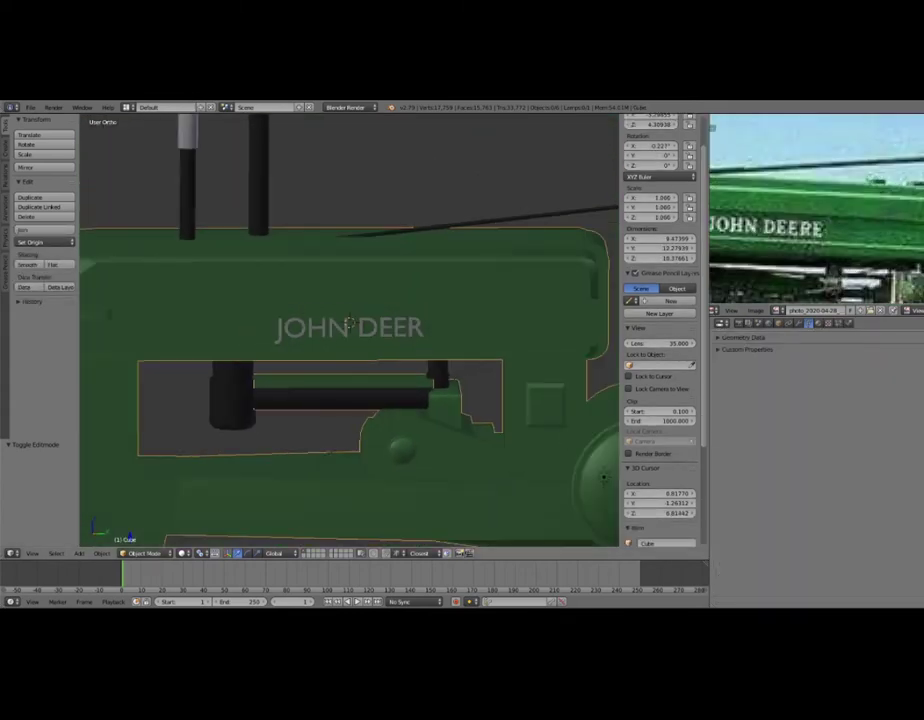
right_click(349, 322)
key("Tab")
scroll(349, 320, "up", 2)
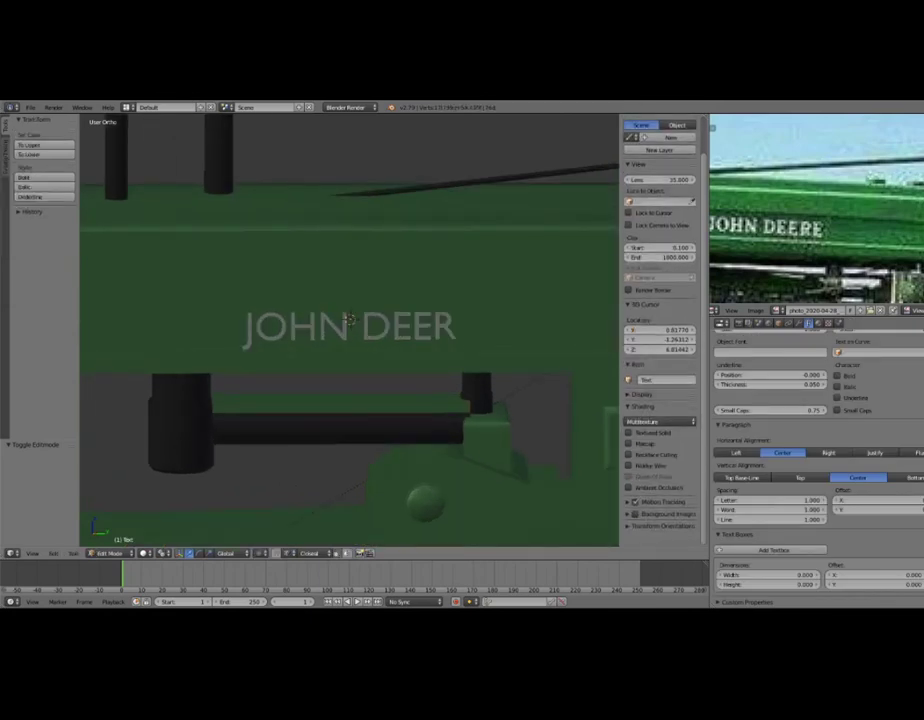
type("e")
key("BackSpace")
type("E")
Remove the stray spaces so 'JOHN DEERE' has a single gap, then exit edit mode.
left_click(352, 325)
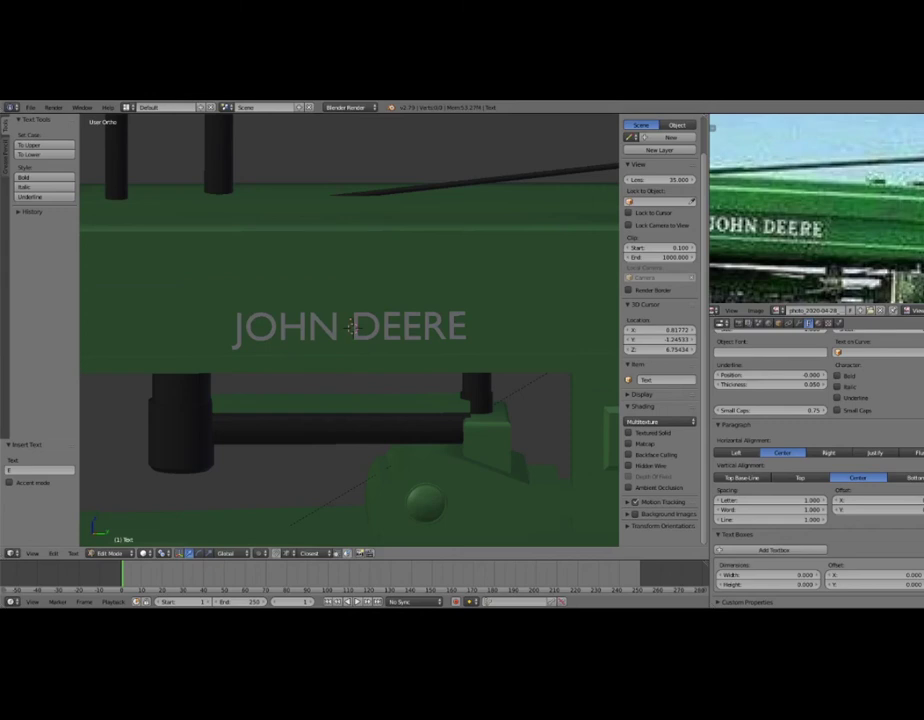
key("Left")
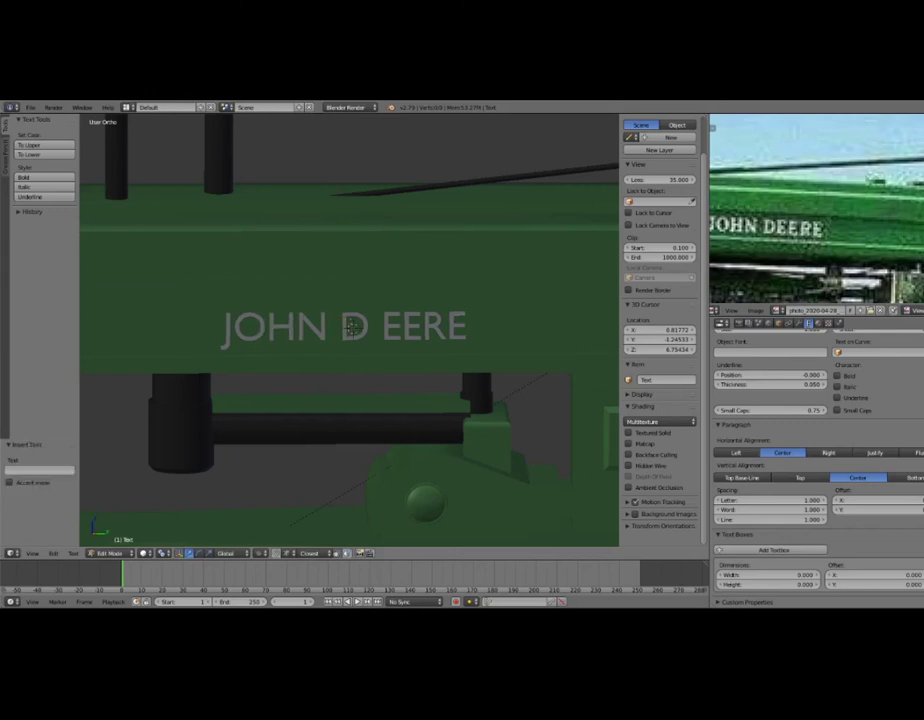
key("BackSpace")
key("Left")
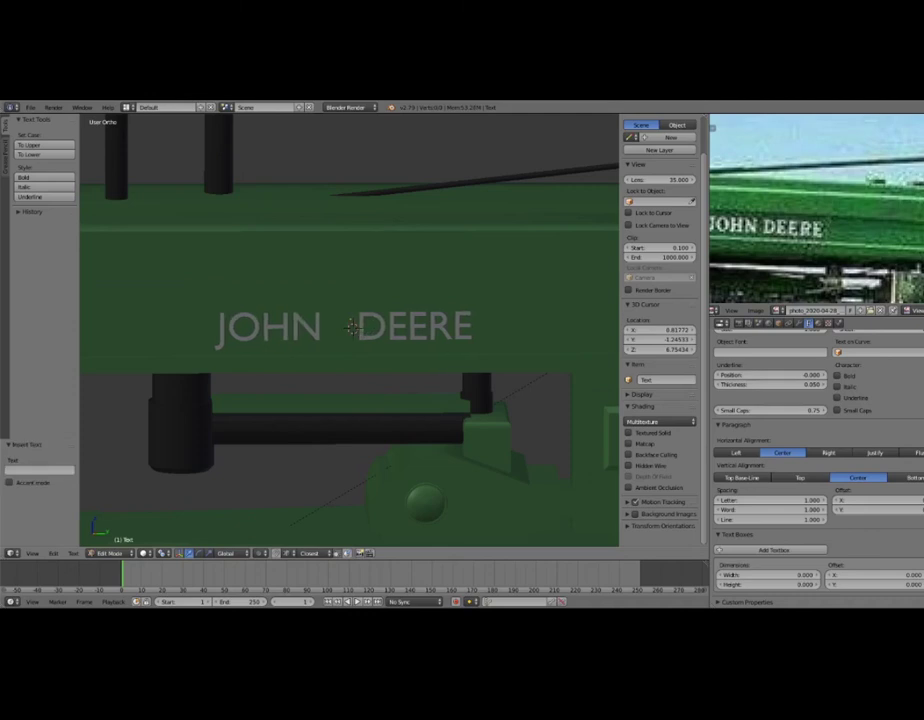
key("BackSpace")
key("BackSpace")
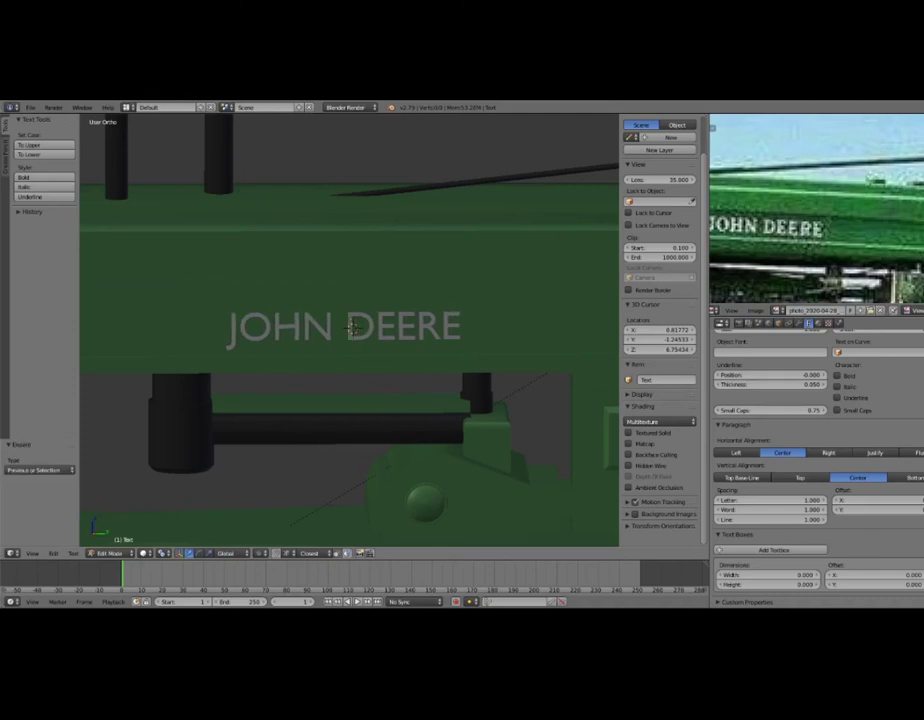
key("Tab")
scroll(352, 328, "down", 2)
Assign the existing Material.001 to the JOHN DEERE lettering.
middle_click_drag(352, 328, 350, 323)
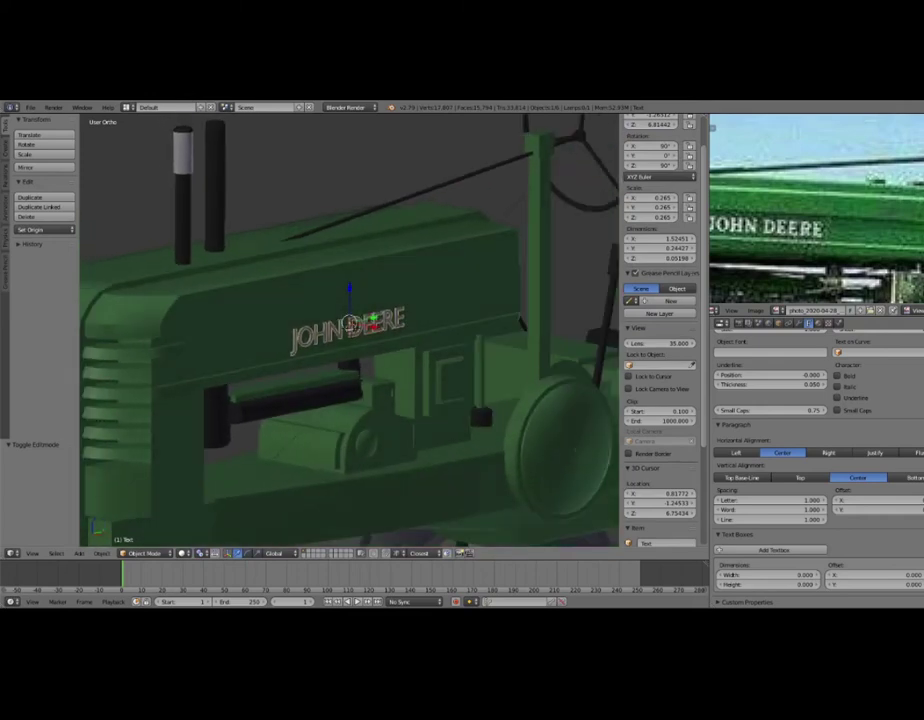
left_click(817, 323)
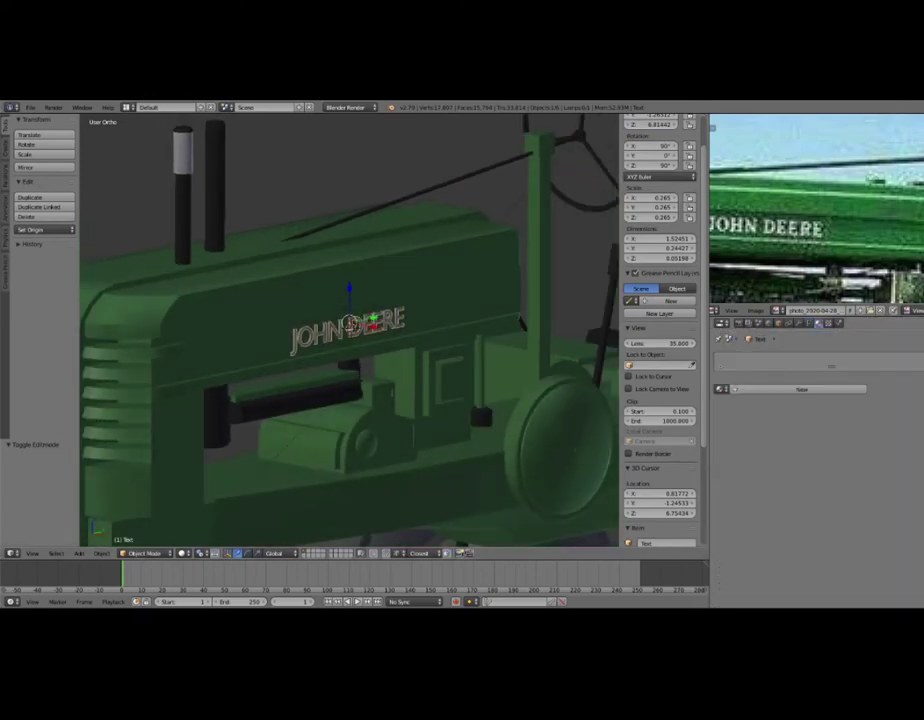
left_click(722, 389)
left_click(745, 413)
mouse_move(400, 330)
middle_mouse_down()
mouse_move(340, 320)
mouse_move(348, 325)
middle_mouse_up()
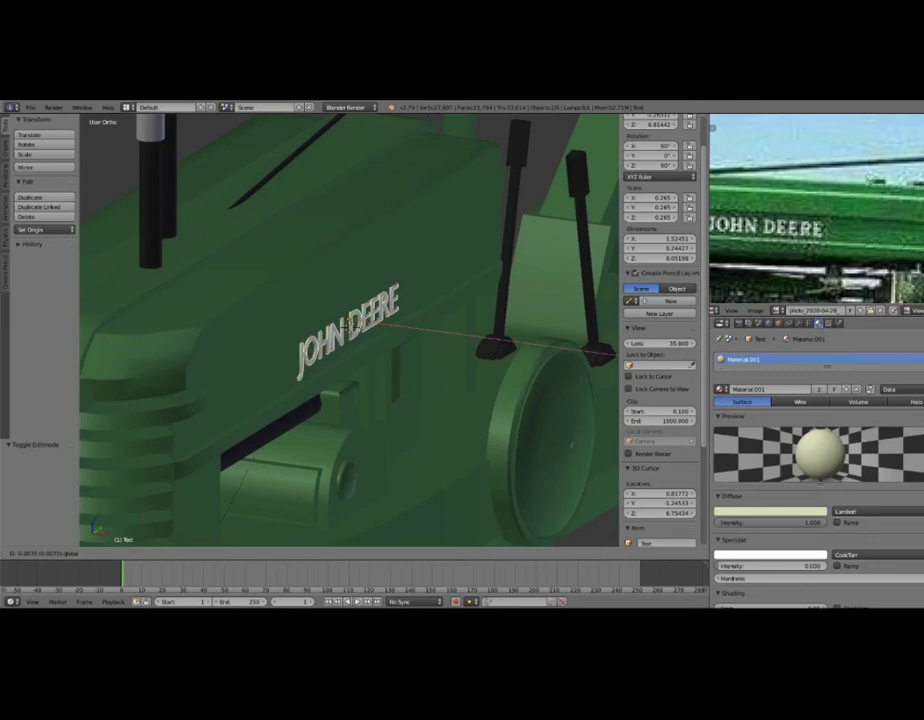
Enter and leave text edit mode on the lettering while inspecting it around the tractor.
key("Tab")
scroll(347, 330, "down", 3)
scroll(347, 330, "down", 3)
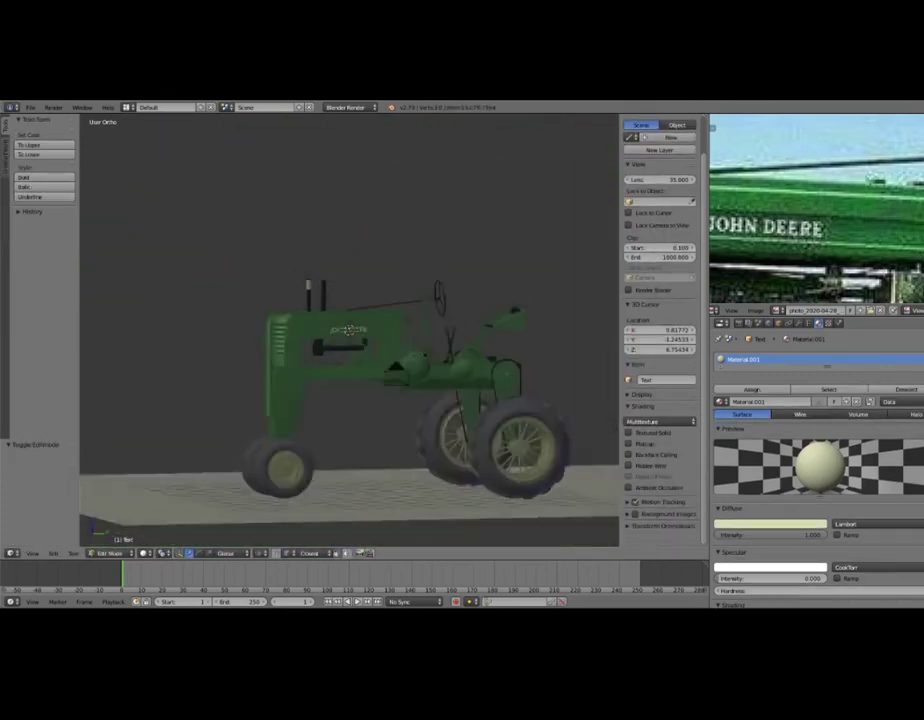
middle_click_drag(347, 330, 348, 330)
scroll(348, 330, "up", 1)
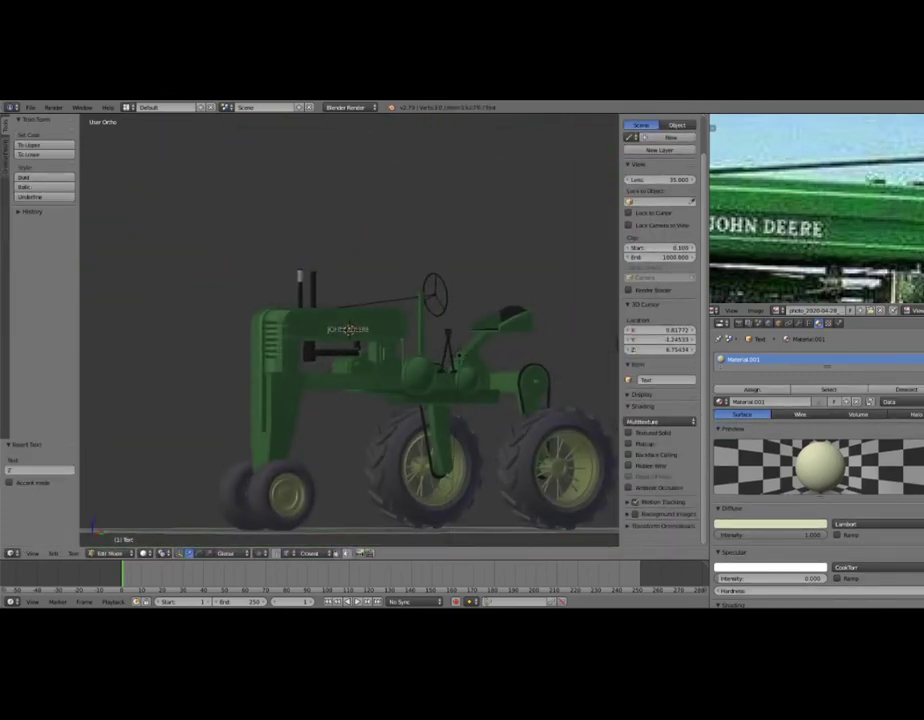
scroll(348, 329, "up", 4)
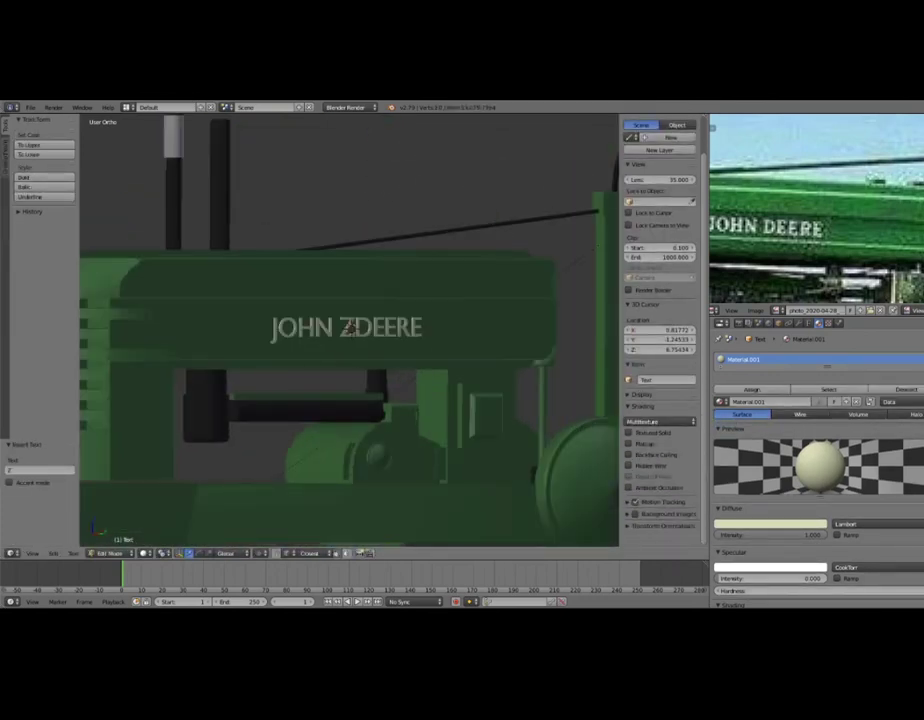
key("Tab")
Preview the tractor with rendered shading, then return to solid and tilt over the hood.
key("shift+z")
scroll(350, 328, "up", 3)
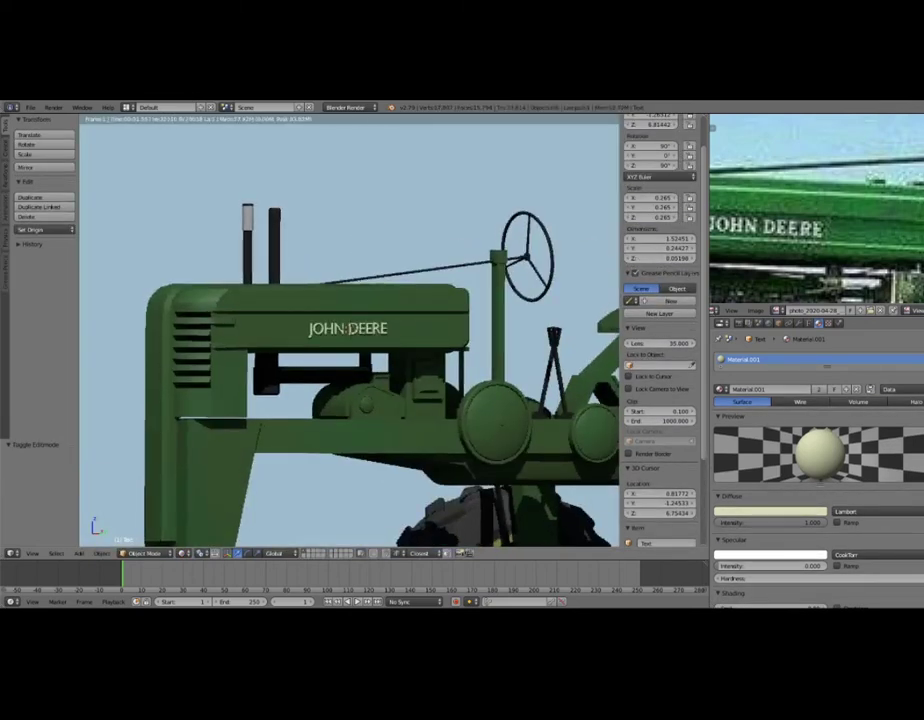
key("shift+z")
middle_click_drag(428, 380, 428, 440)
middle_click_drag(350, 330, 350, 370)
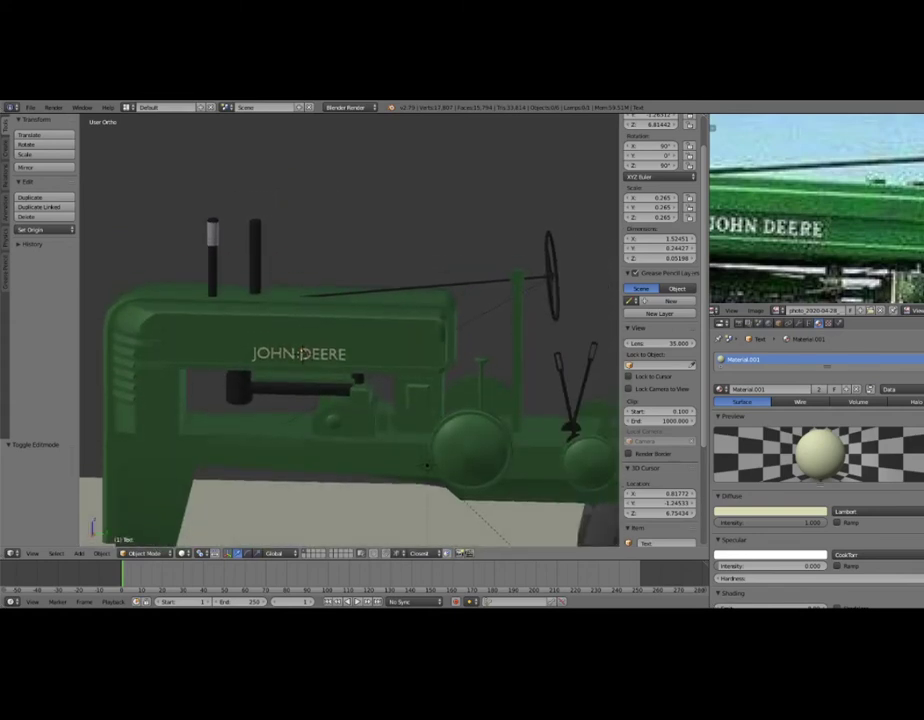
scroll(350, 330, "up", 2)
scroll(350, 330, "down", 2)
scroll(660, 330, "up", 1)
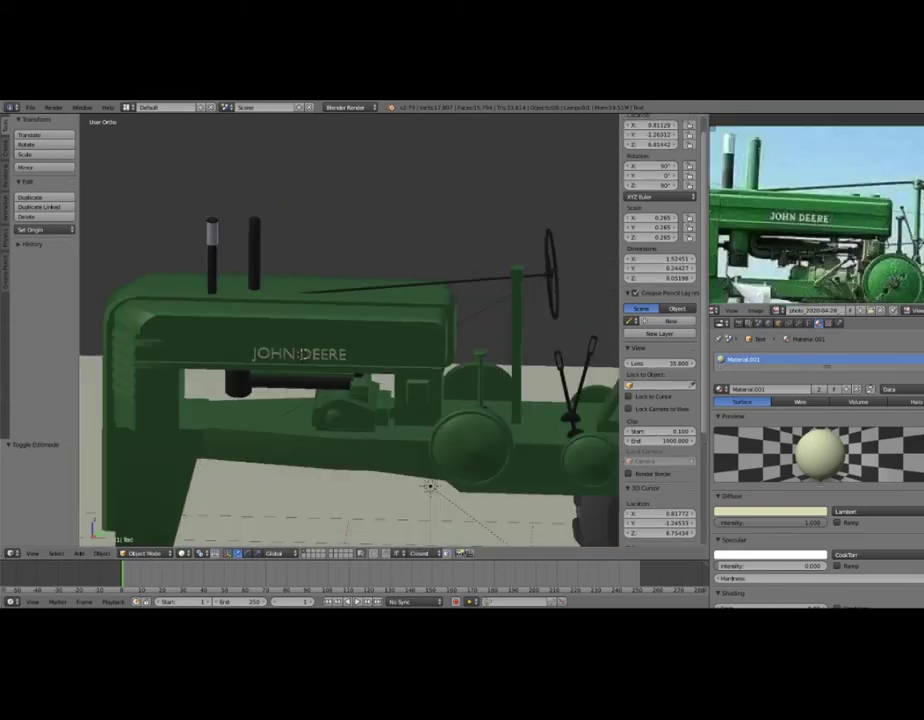
Select the hood, enter Edit Mode, and add a cylinder to the hood mesh.
right_click(372, 300)
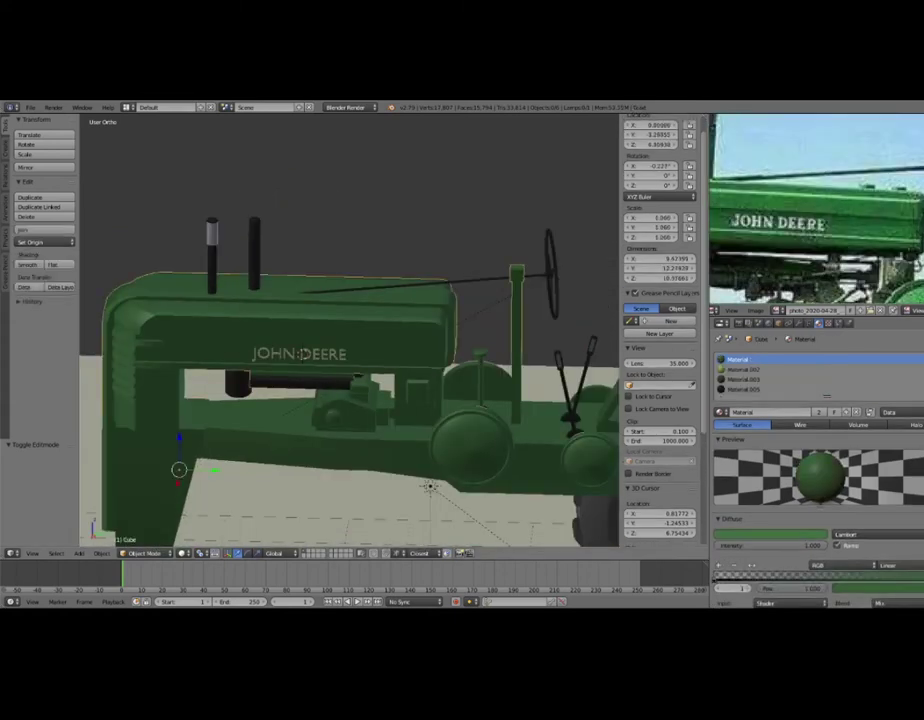
key("Tab")
mouse_move(372, 330)
middle_mouse_down()
mouse_move(372, 296)
mouse_move(402, 307)
middle_mouse_up()
key("a")
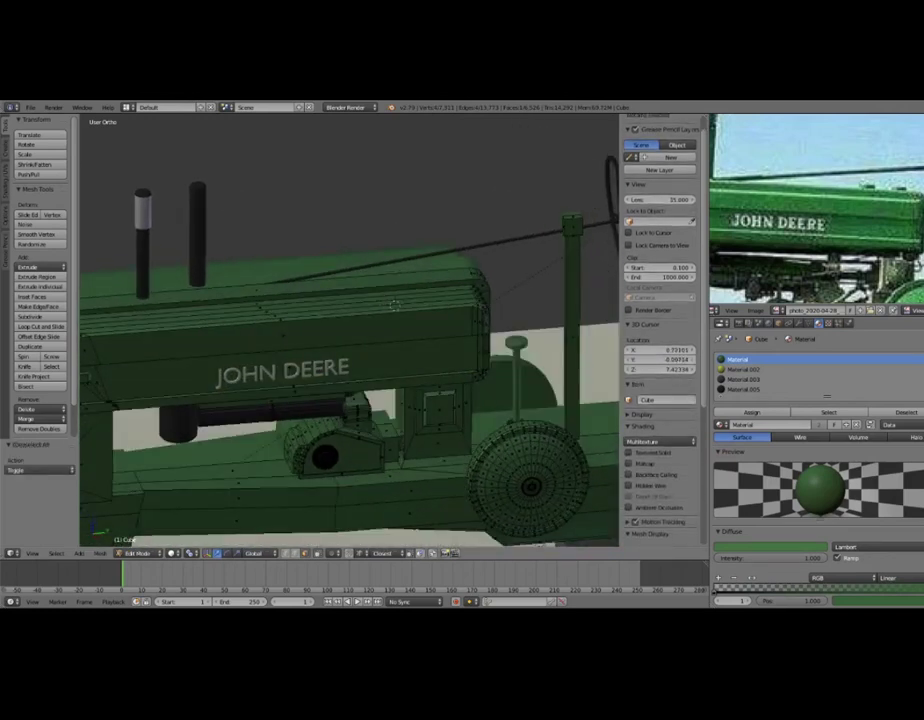
key("shift+a")
left_click(366, 319)
Scale the cylinder down and flatten it along Z into a small cap.
key("s")
key("Return")
key("s")
key("Return")
key("s")
key("z")
key("Return")
key("s")
key("z")
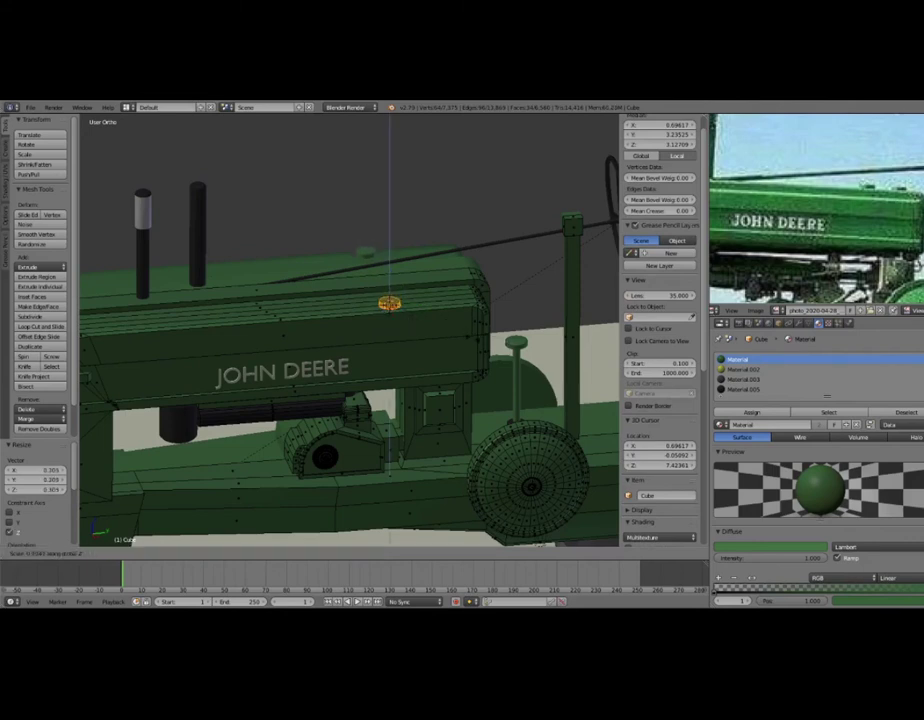
key("Return")
Extrude the cap's top face, narrow it to 0.65 and raise it 0.625 in Z.
scroll(350, 330, "up", 2)
scroll(350, 330, "up", 2)
scroll(350, 330, "up", 1)
left_click(445, 263)
key("e")
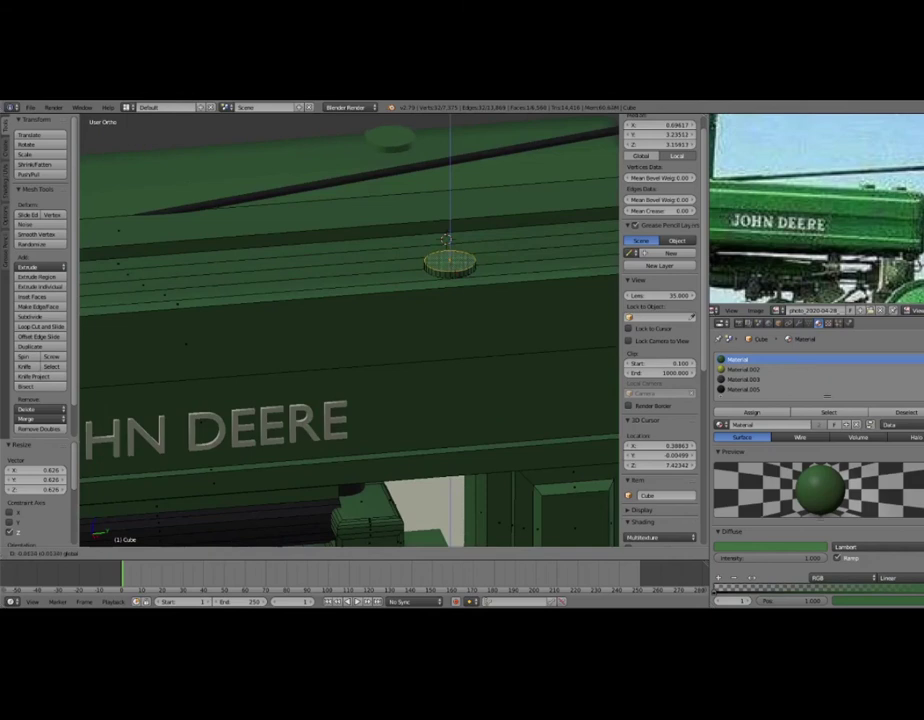
key("Return")
type("s")
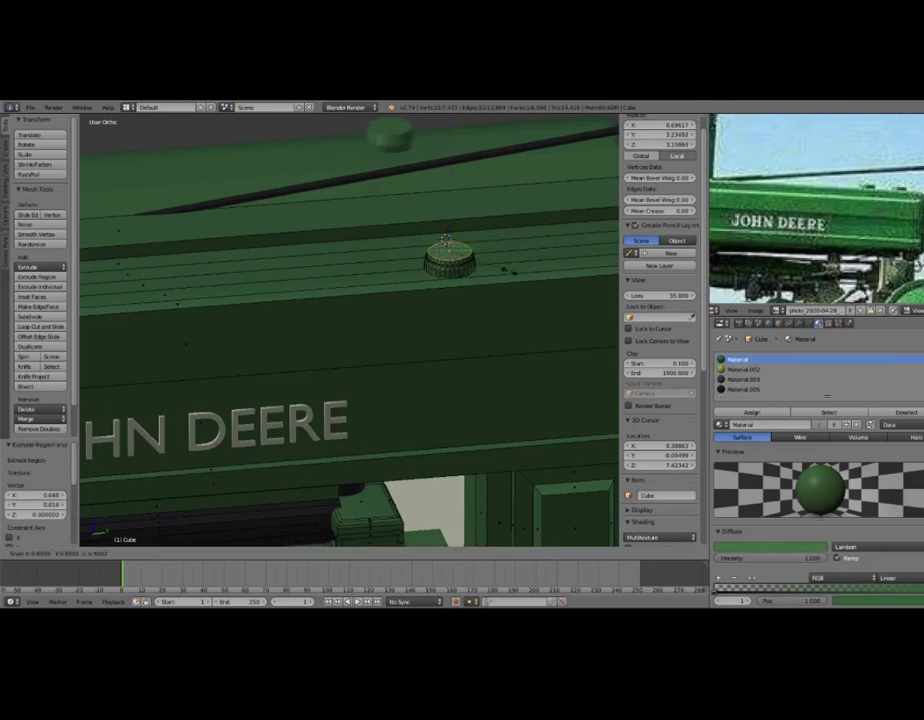
type(".65")
key("Return")
type("gz.625")
key("Return")
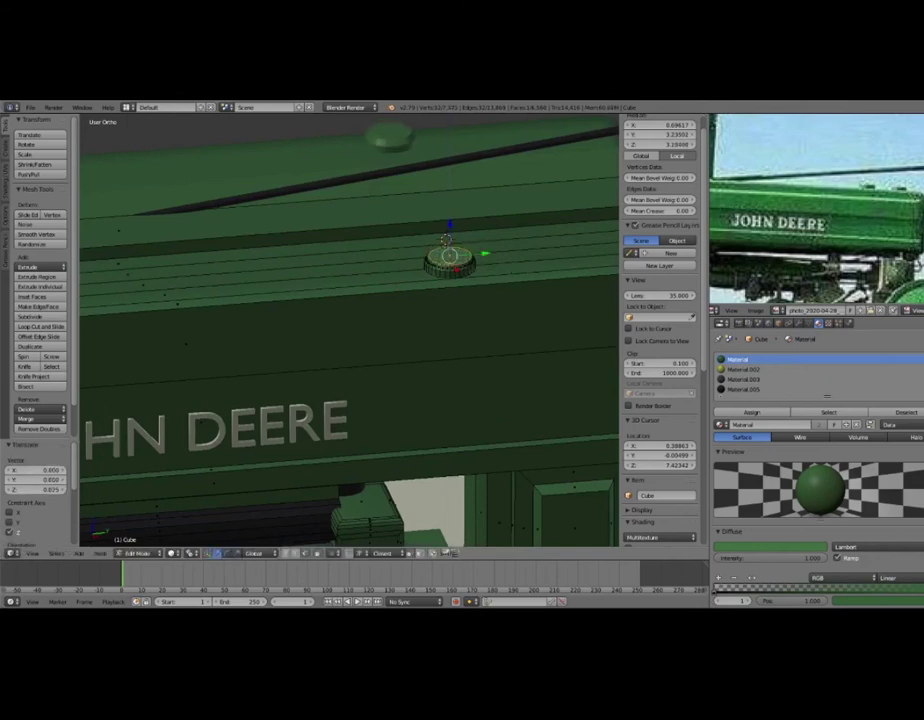
Duplicate the cap, place the copy further along the hood top, and exit Edit Mode.
key("ctrl+KP_Add")
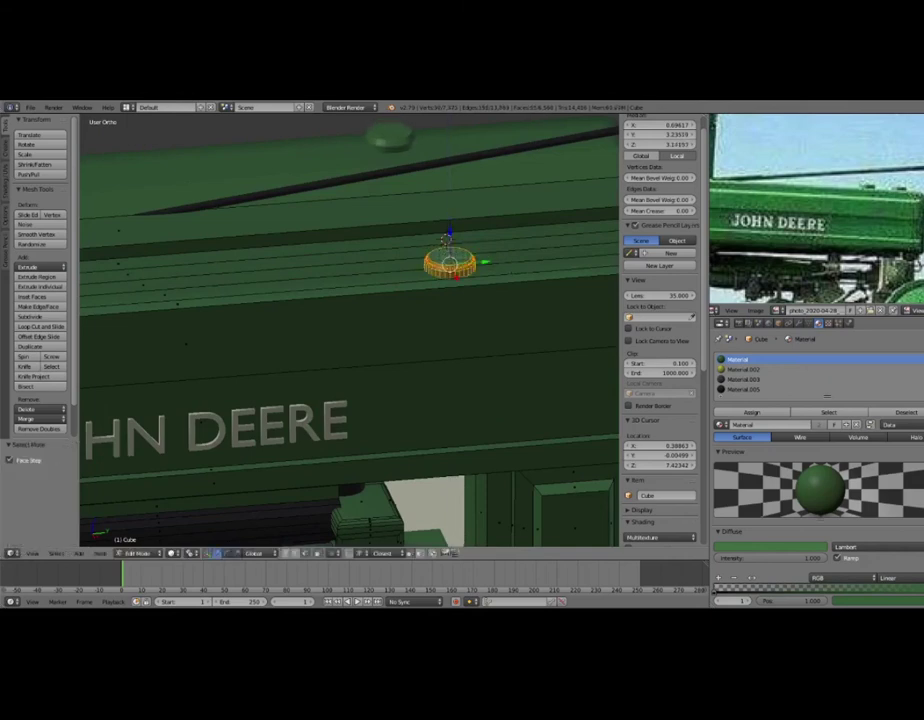
scroll(395, 289, "down", 4)
key("g")
key("z")
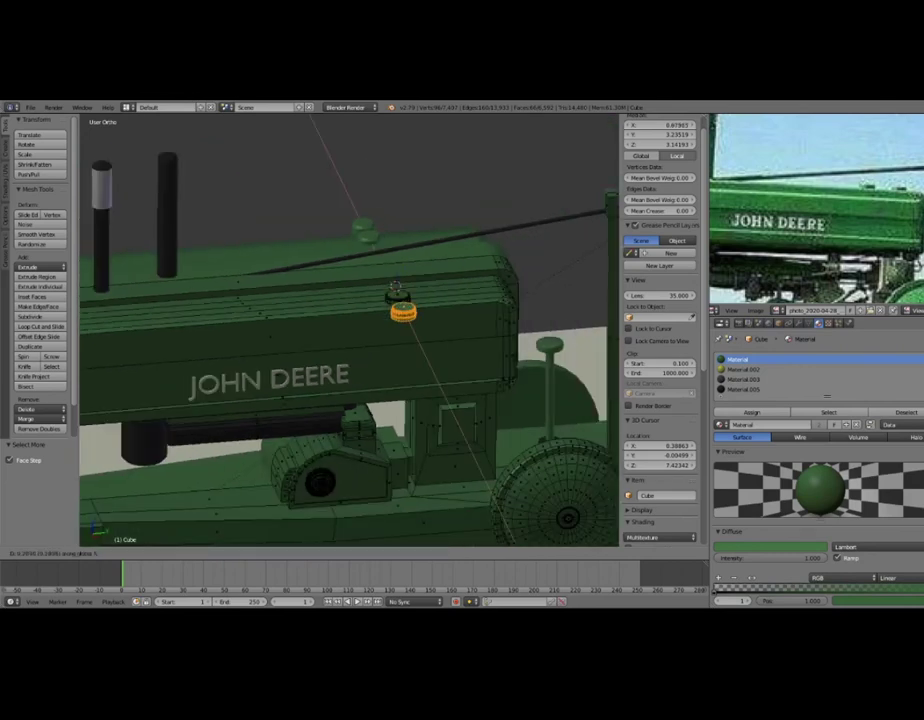
left_click(395, 289)
key("shift+d")
left_click(517, 270)
key("a")
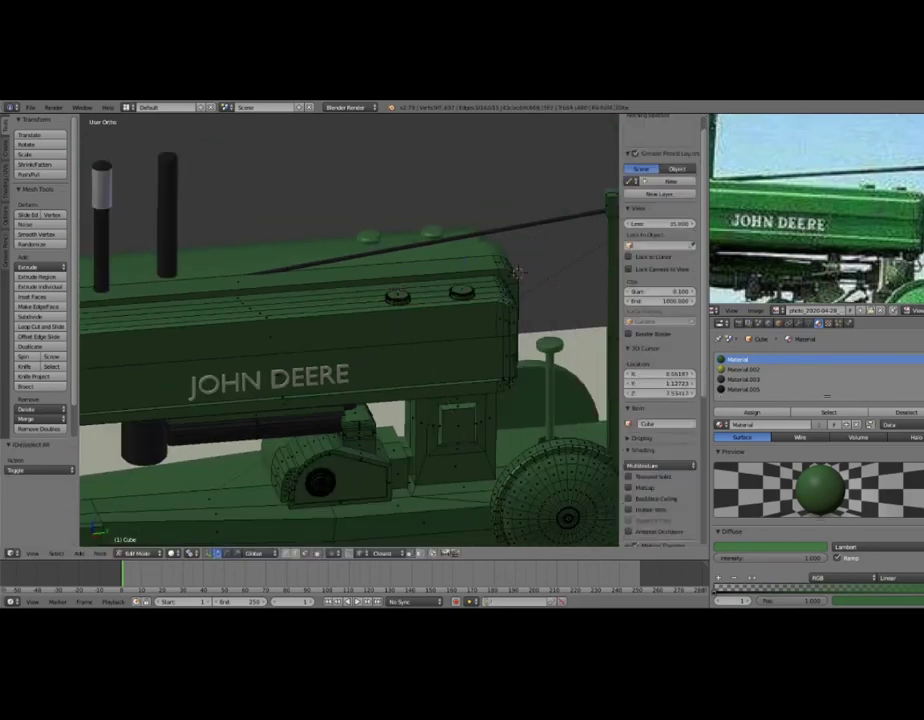
key("Tab")
scroll(517, 270, "down", 5)
Switch the viewport to the scene camera view (Numpad 0).
scroll(350, 330, "up", 4)
scroll(350, 330, "down", 5)
middle_click_drag(350, 330, 330, 300)
scroll(350, 330, "down", 2)
key("KP_0")
Preview the camera view rendered, then return to solid shading and deselect everything.
scroll(350, 330, "up", 2)
scroll(350, 330, "up", 3)
key("shift+z")
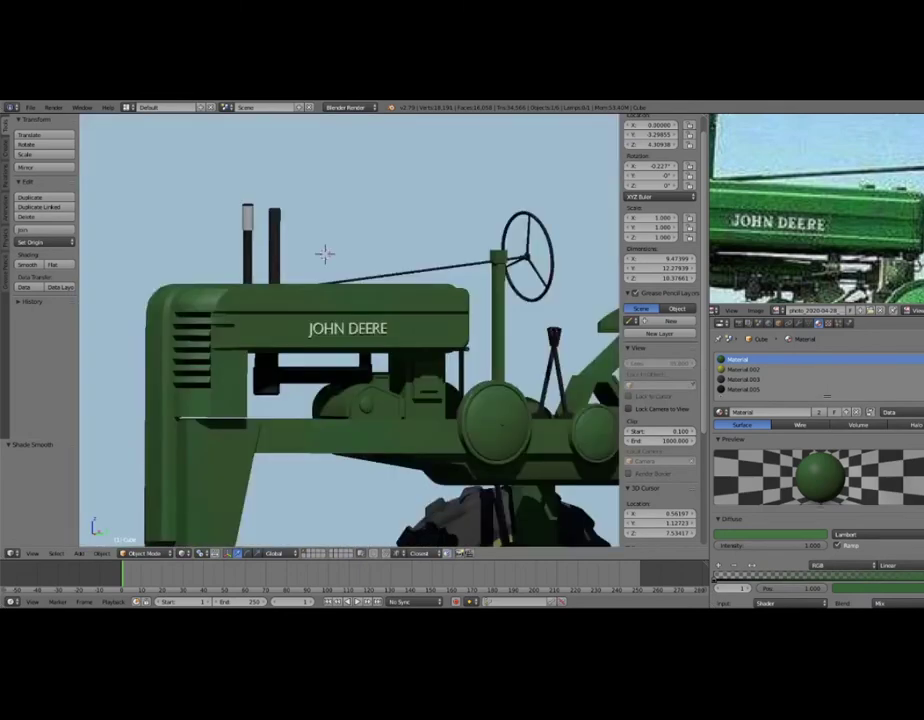
scroll(350, 330, "down", 3)
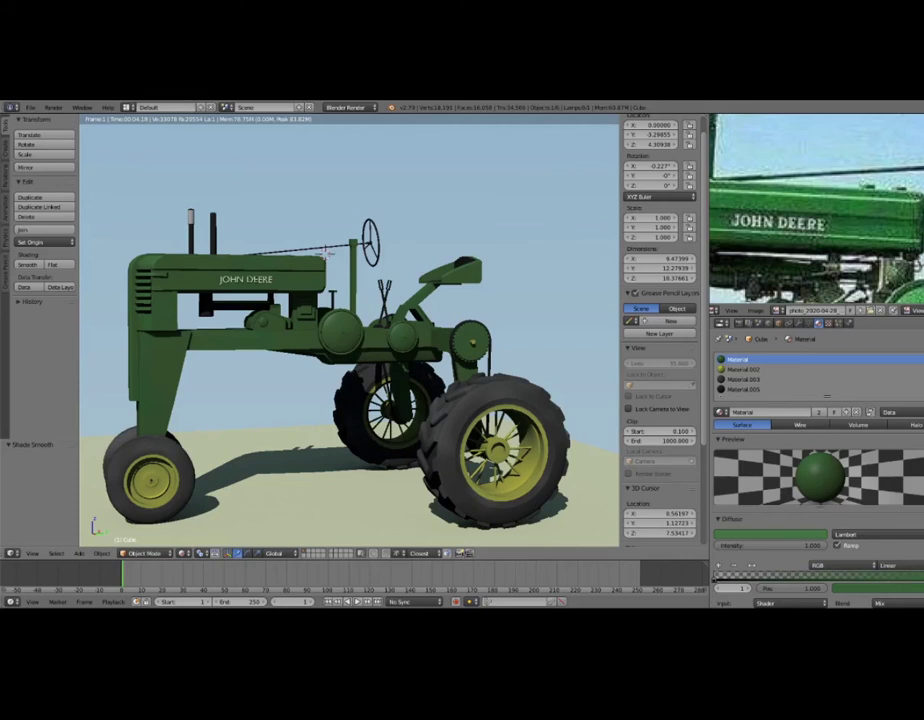
key("shift+z")
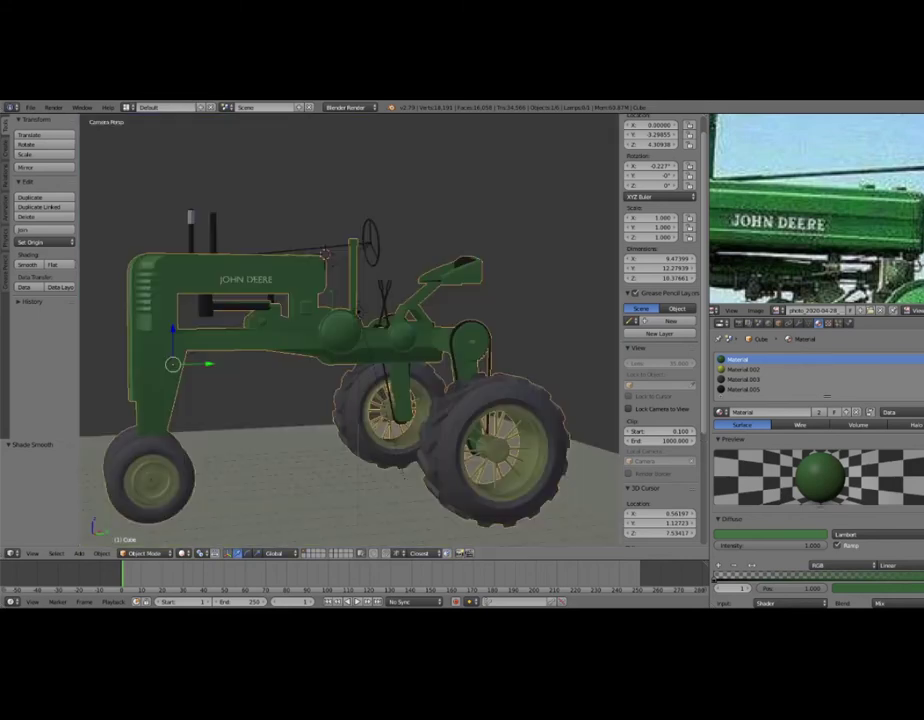
key("KP_0")
scroll(350, 330, "up", 2)
key("a")
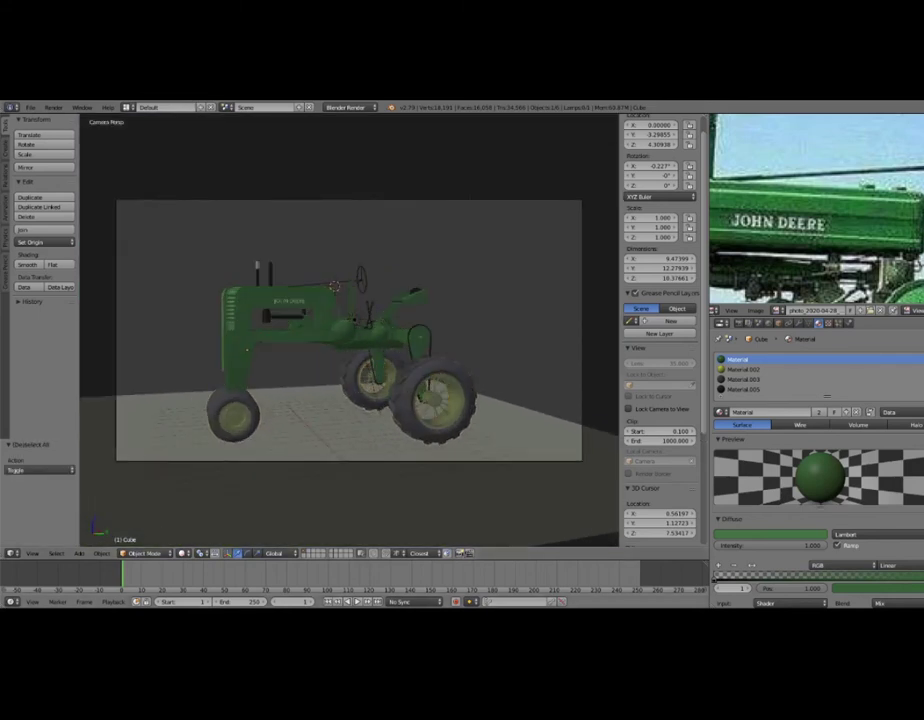